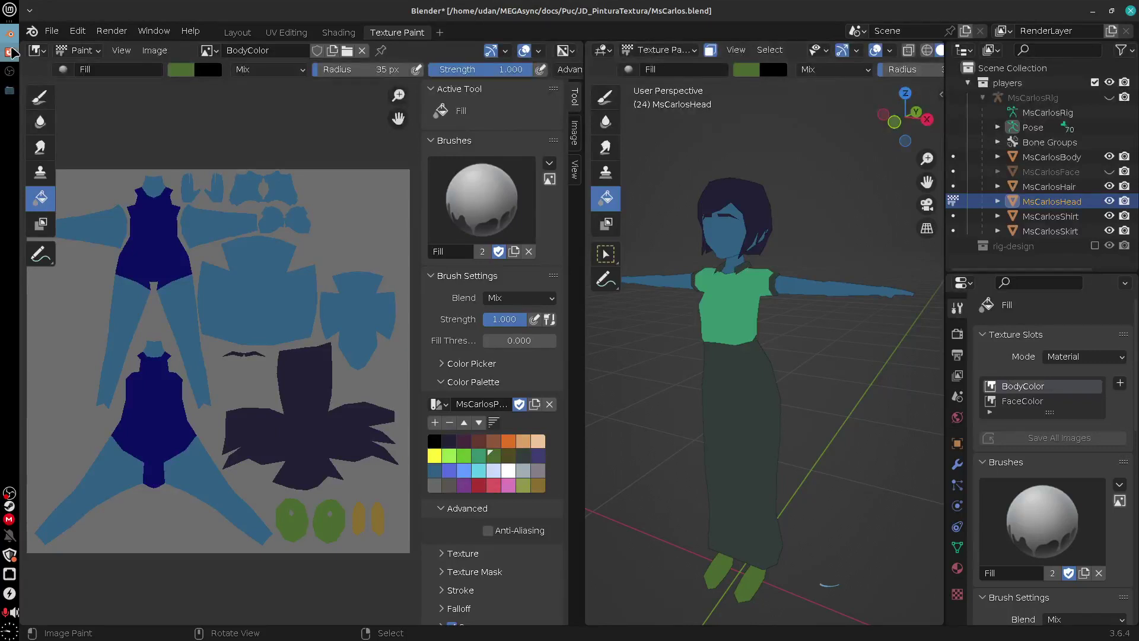
Switch to Firefox, review the Módulo 01 and Módulo 02 lessons of the Pintura para Textura course, and return to Blender
left_click(10, 52)
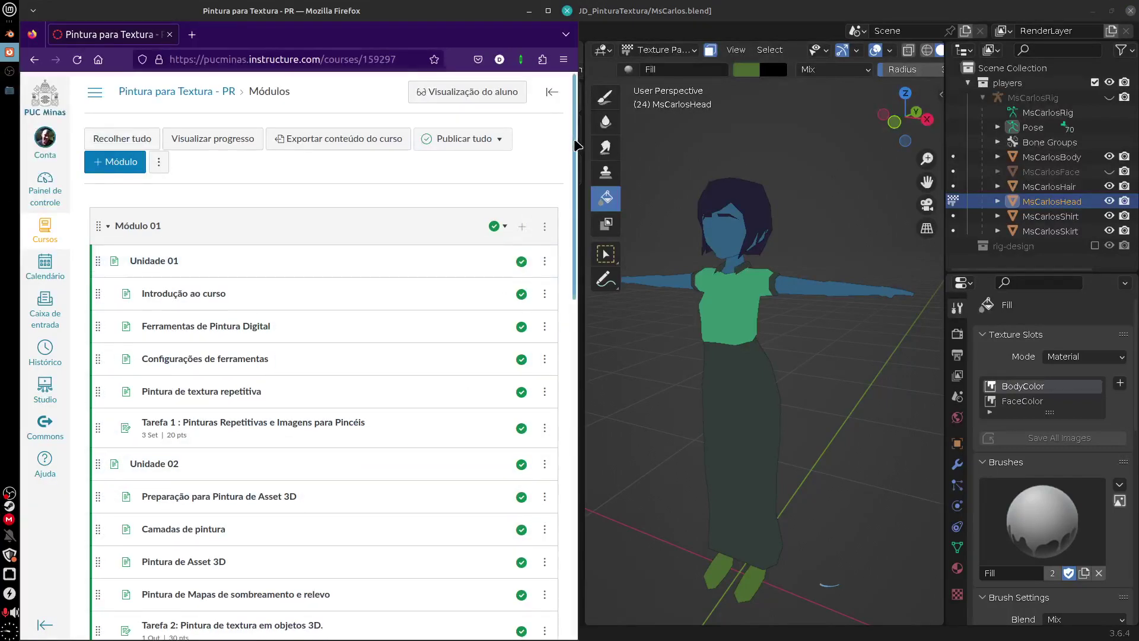
left_click_drag(574, 125, 578, 205)
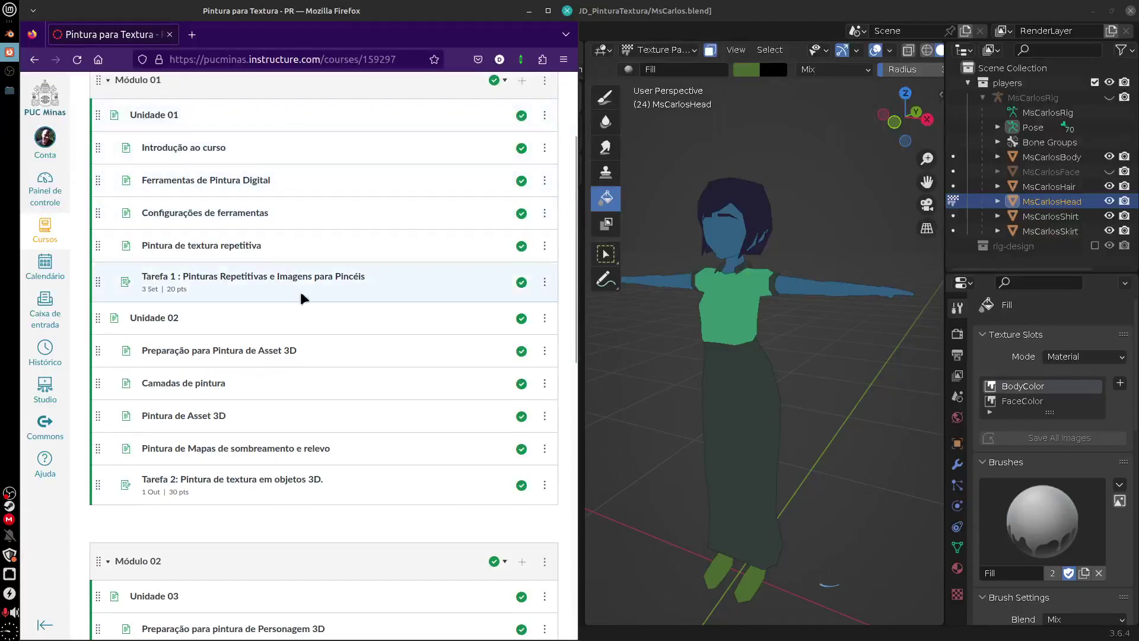
scroll(566, 348, "down", 5)
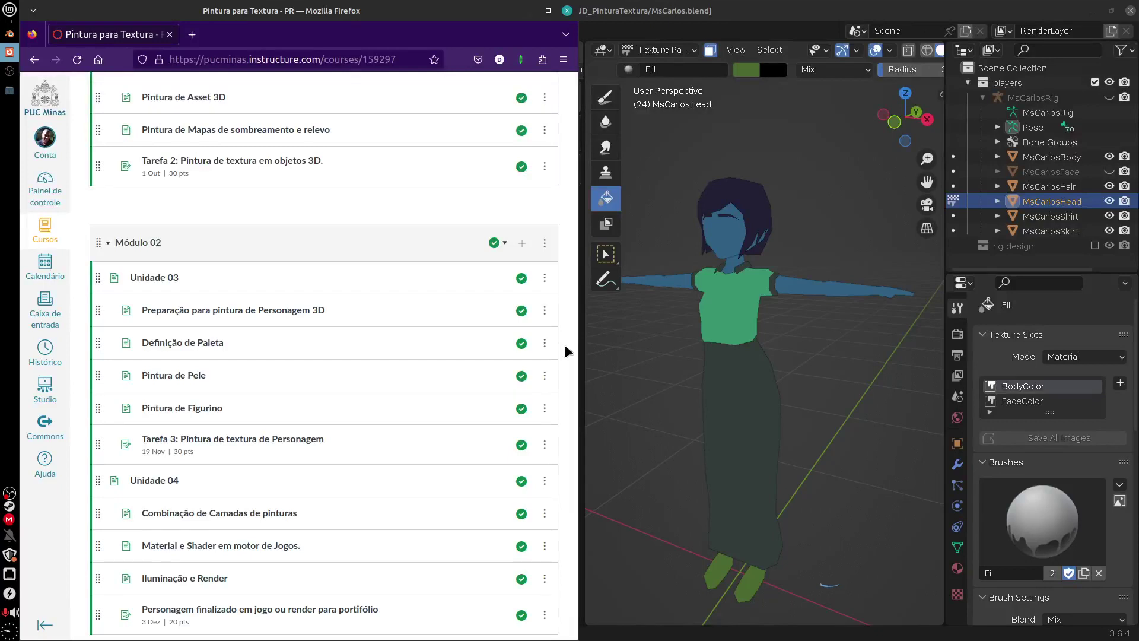
scroll(569, 339, "down", 1)
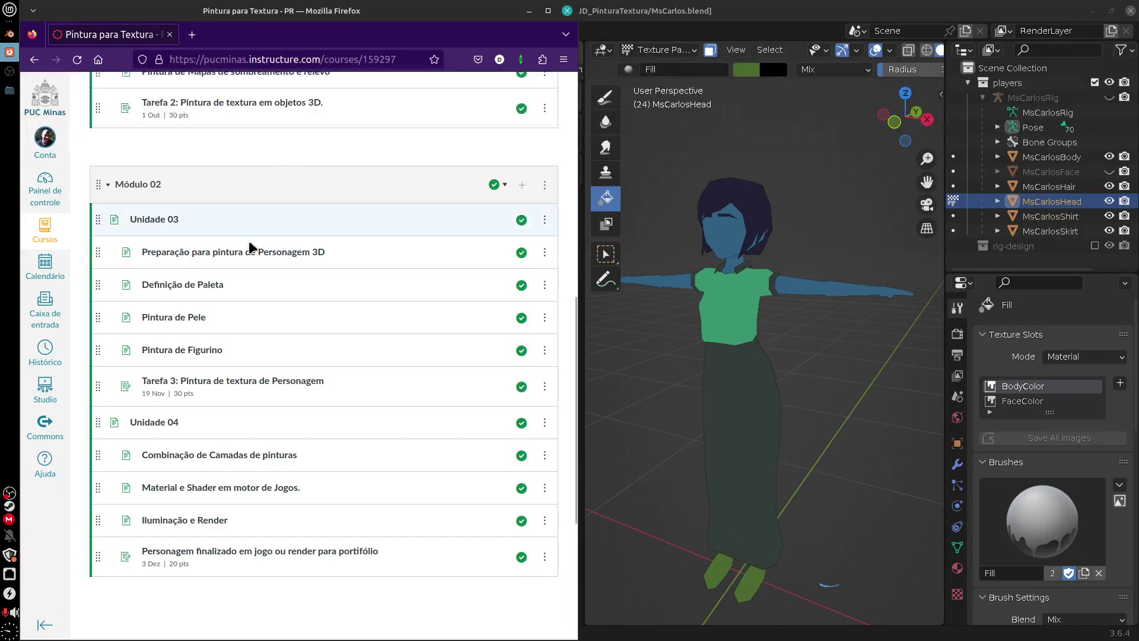
scroll(574, 318, "up", 3)
scroll(574, 319, "up", 5)
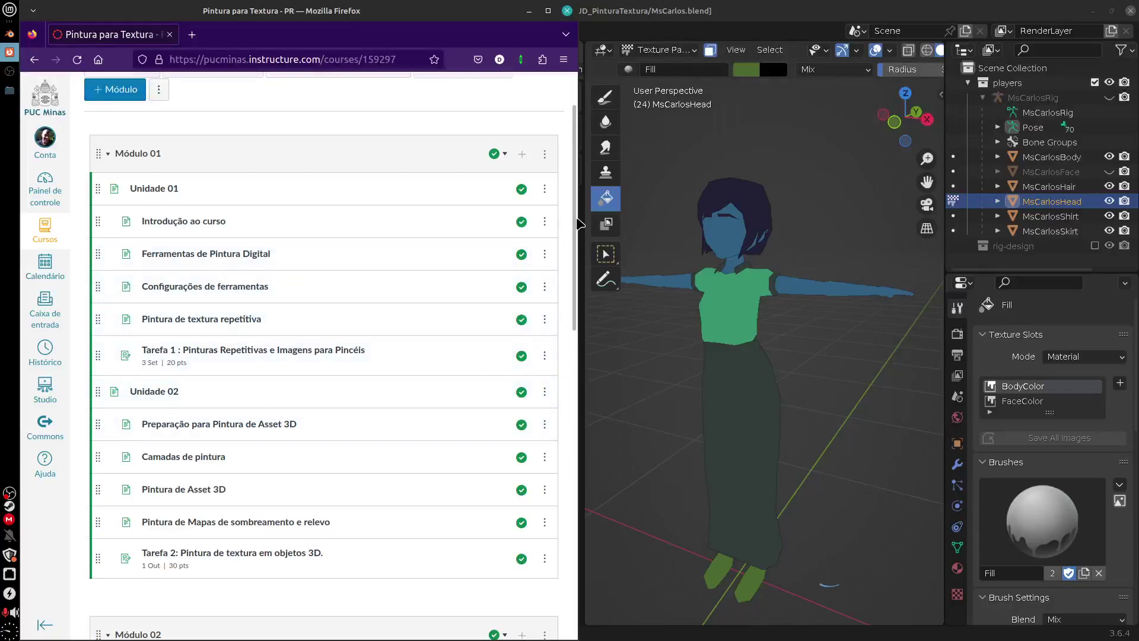
scroll(445, 196, "down", 4)
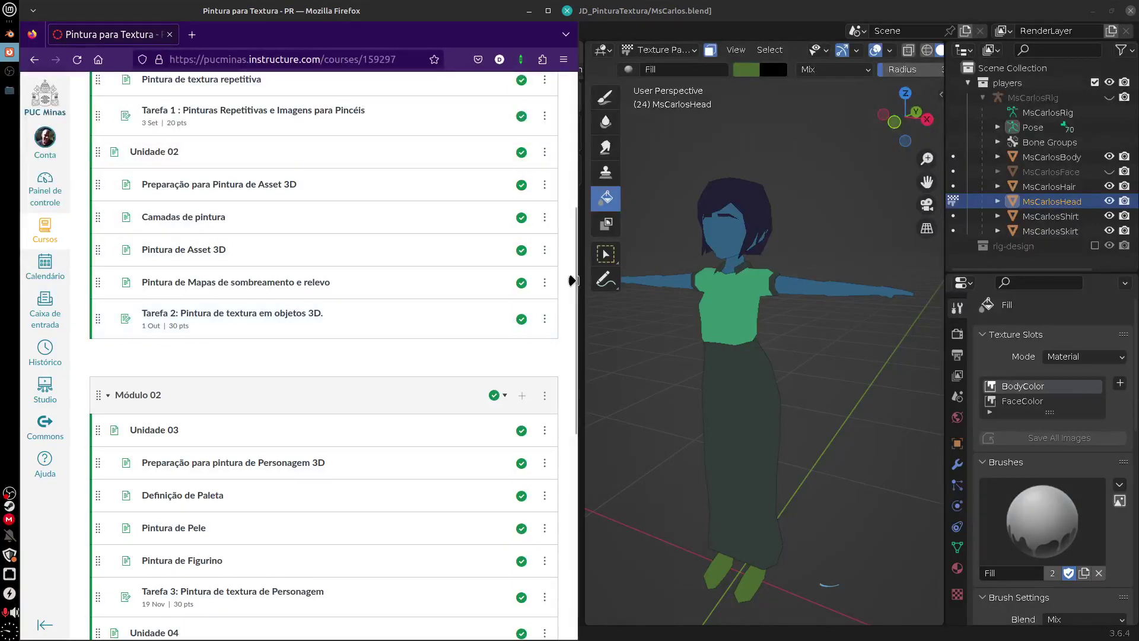
left_click_drag(571, 280, 574, 363)
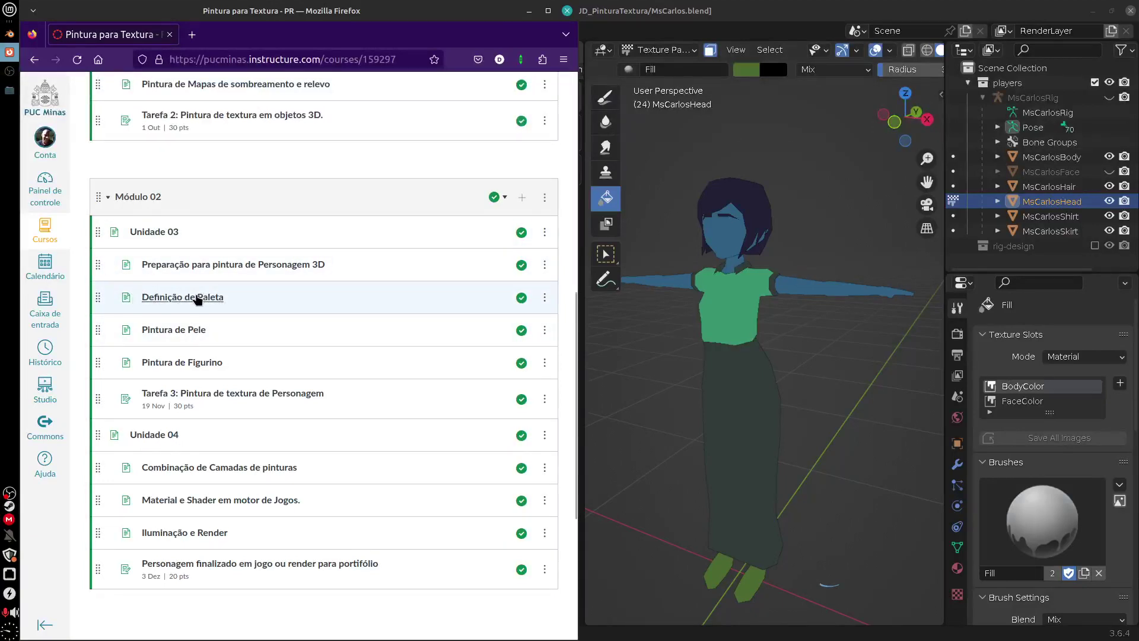
left_click(695, 362)
left_click(221, 289)
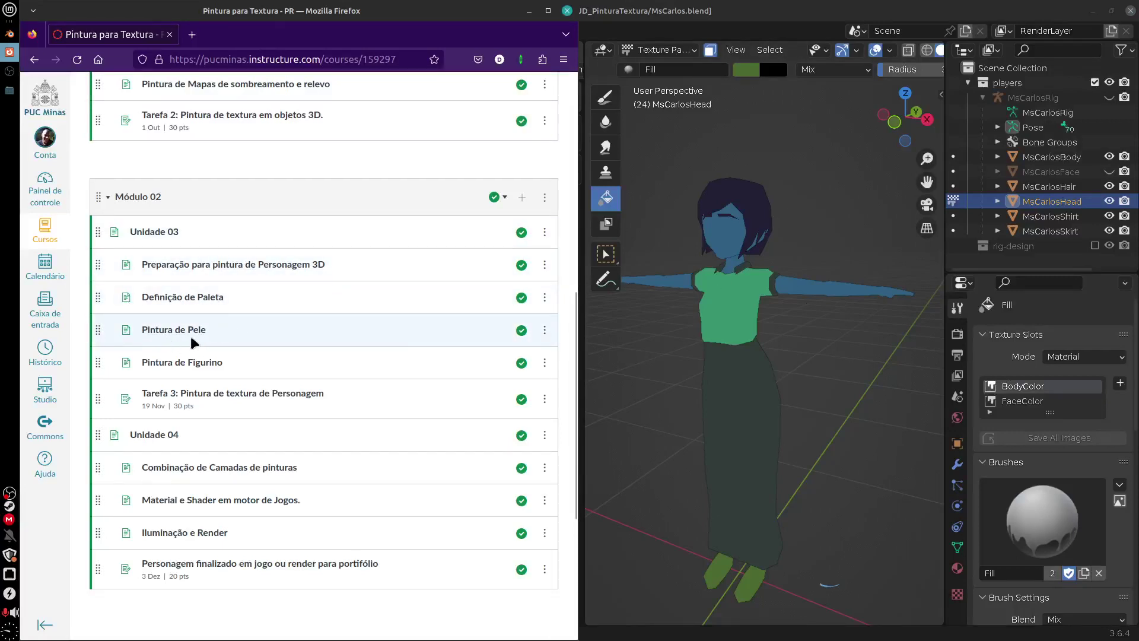
left_click(529, 16)
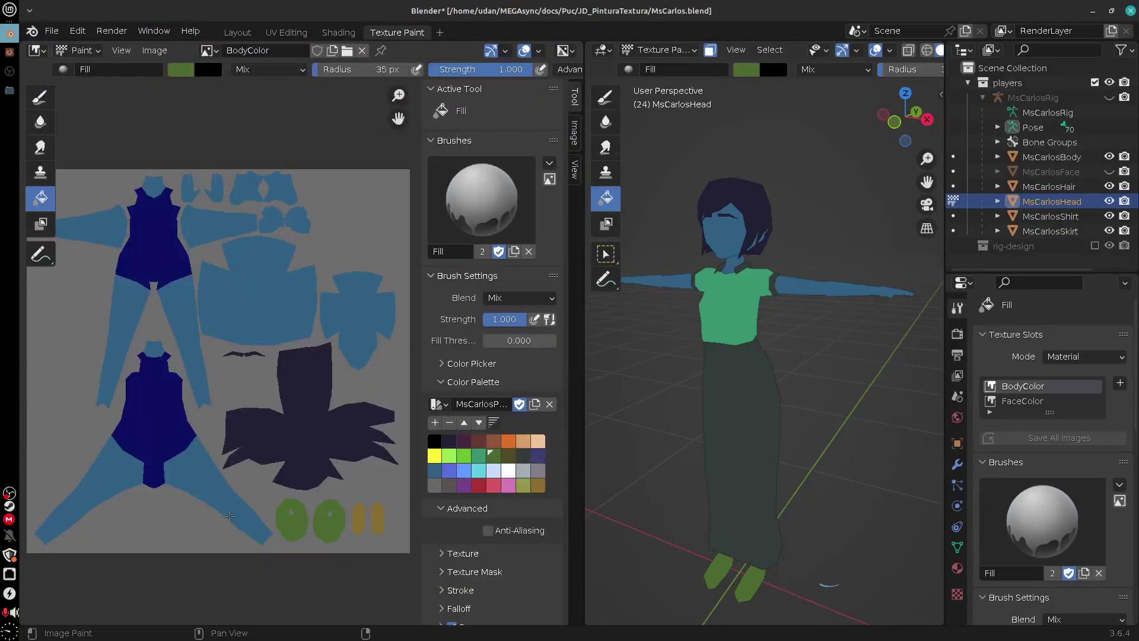
Examine the flat-colored character's head, shirt and skirt from the side and front
middle_click_drag(757, 288, 706, 299)
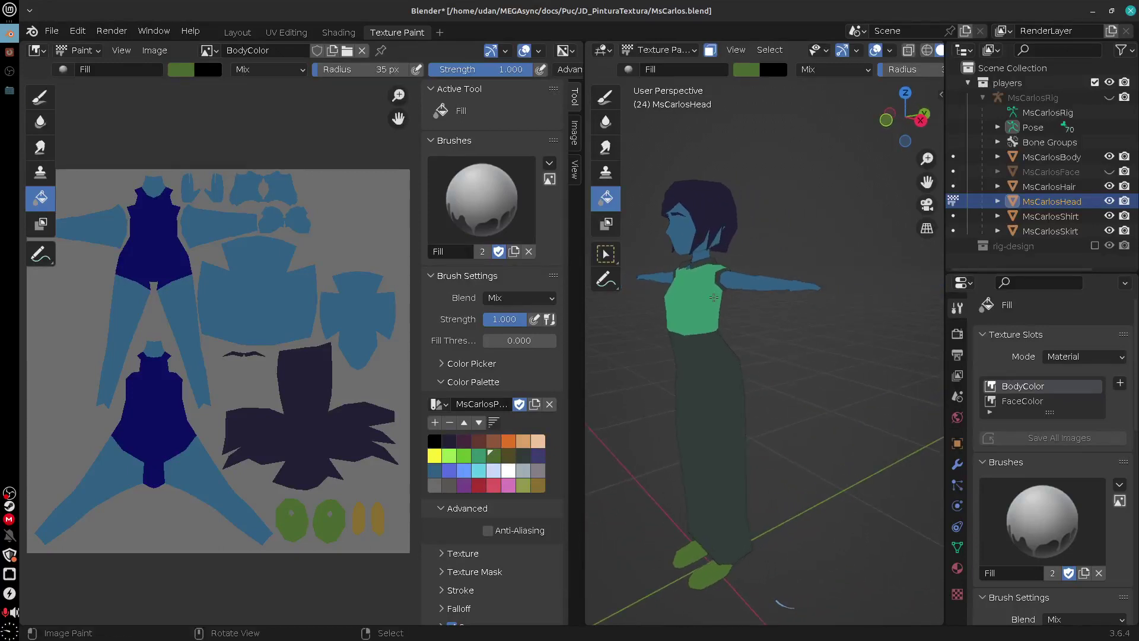
scroll(713, 297, "up", 3)
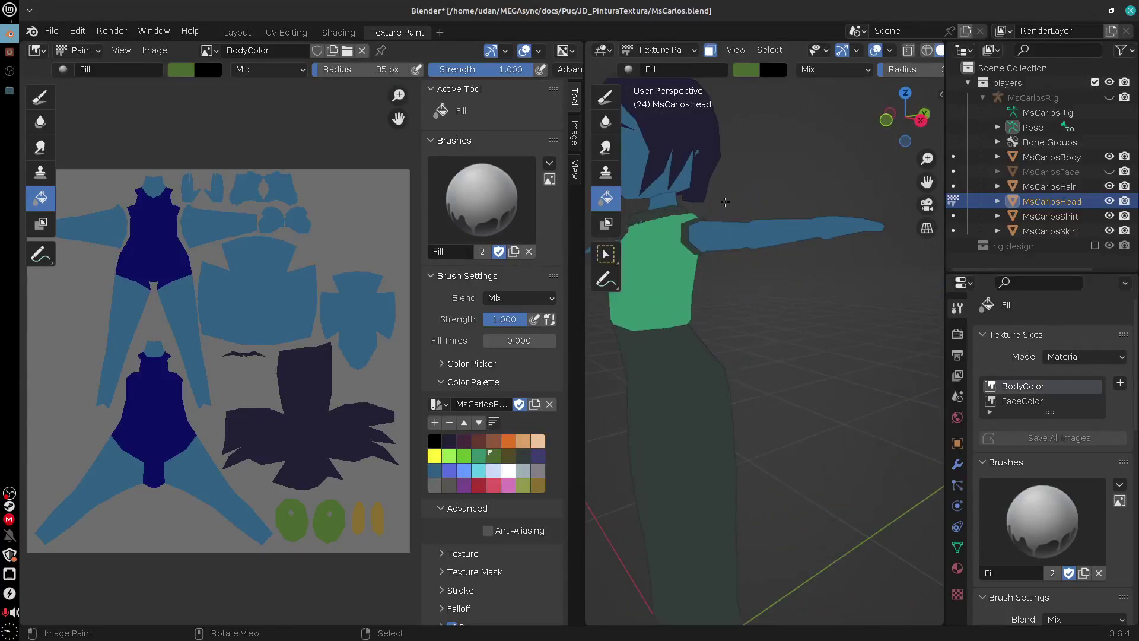
left_click_drag(725, 202, 822, 371, "alt+shift")
left_click_drag(789, 320, 818, 311, "alt")
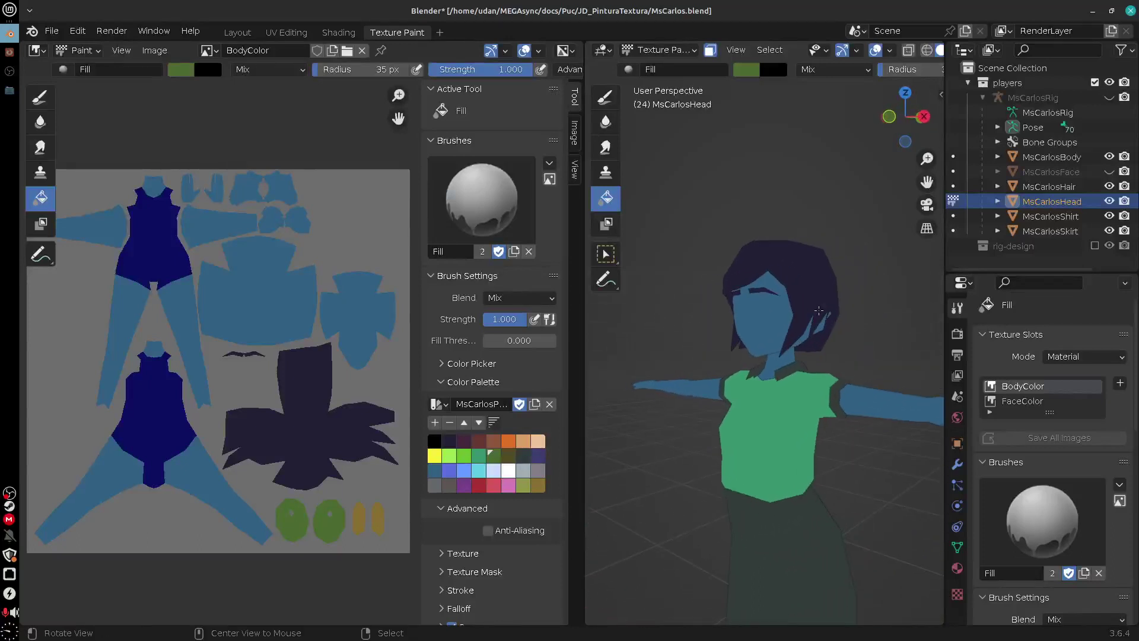
left_click_drag(749, 410, 730, 363, "alt+shift")
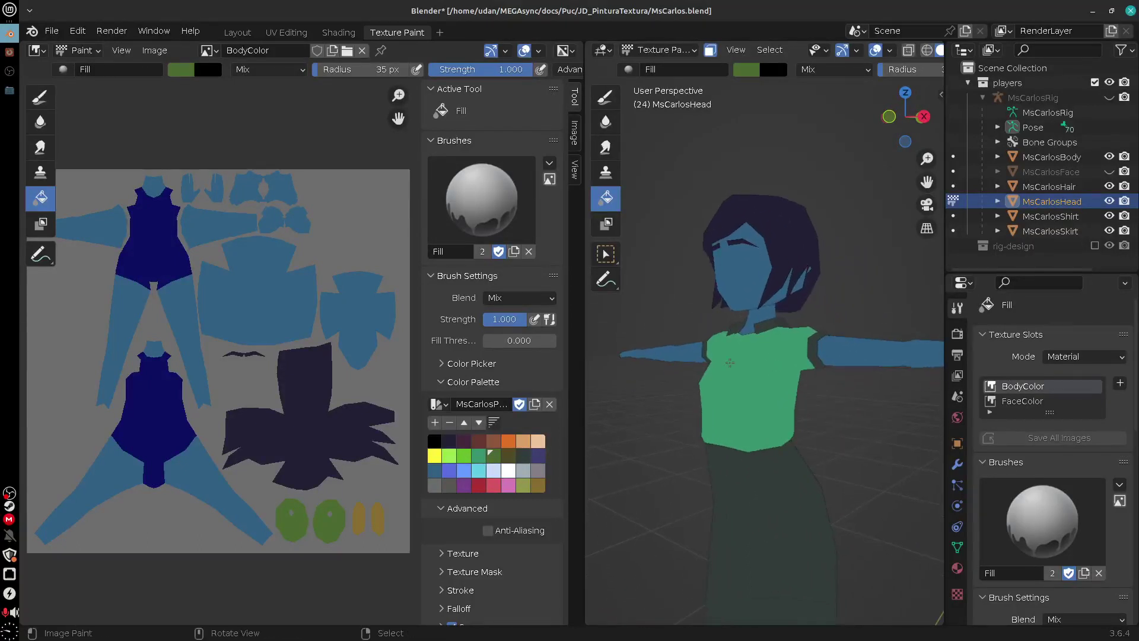
middle_click_drag(822, 363, 771, 334)
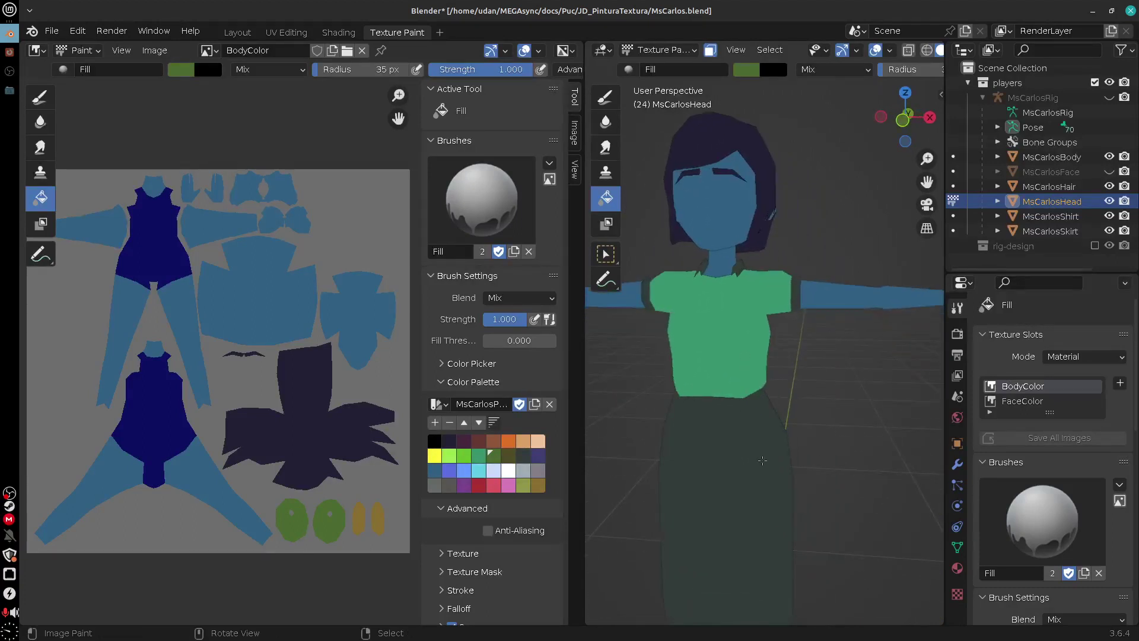
middle_click_drag(800, 418, 677, 498)
middle_click_drag(777, 285, 767, 335, "shift")
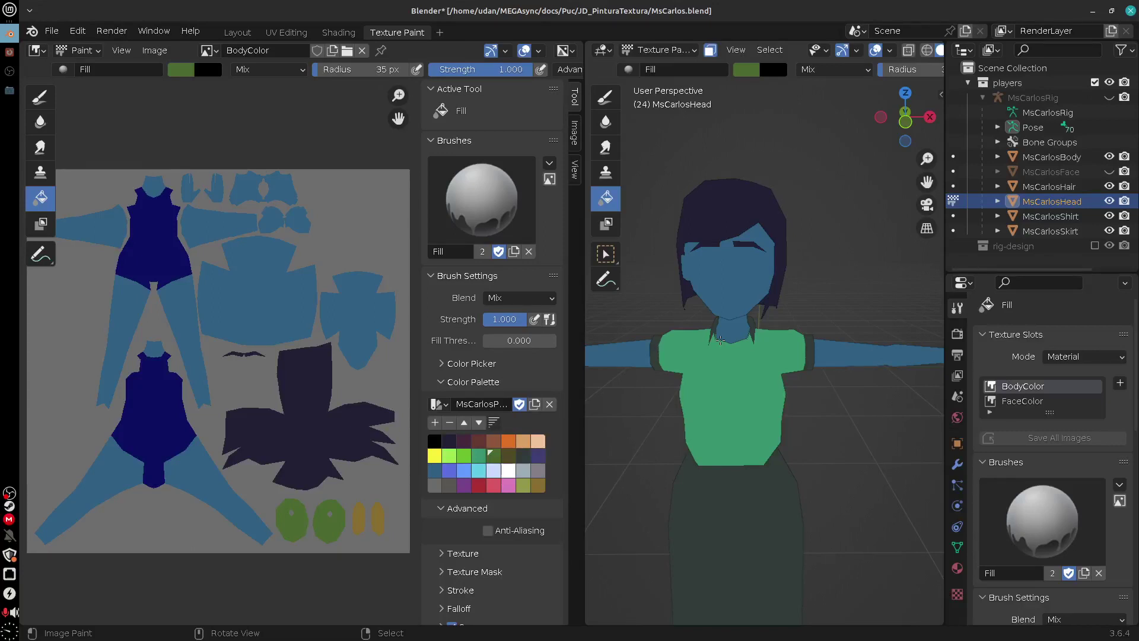
middle_click_drag(720, 340, 763, 342)
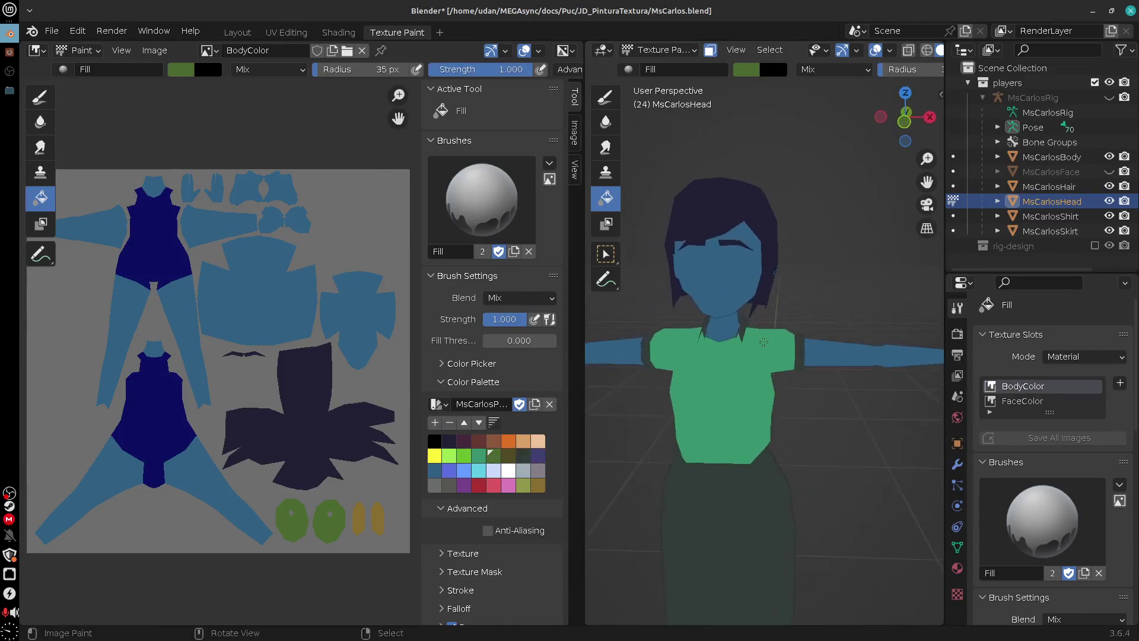
Undo a trial green fill on the head, switch to the Draw brush, and set its radius to 4 px
left_click(739, 280)
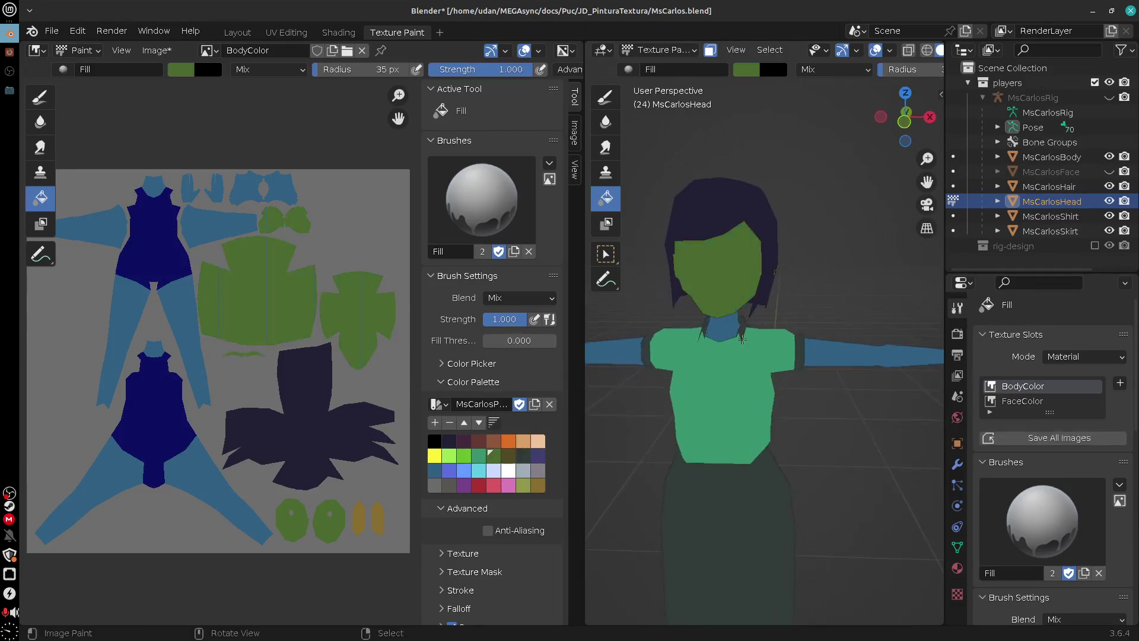
key("ctrl+z")
left_click(605, 98)
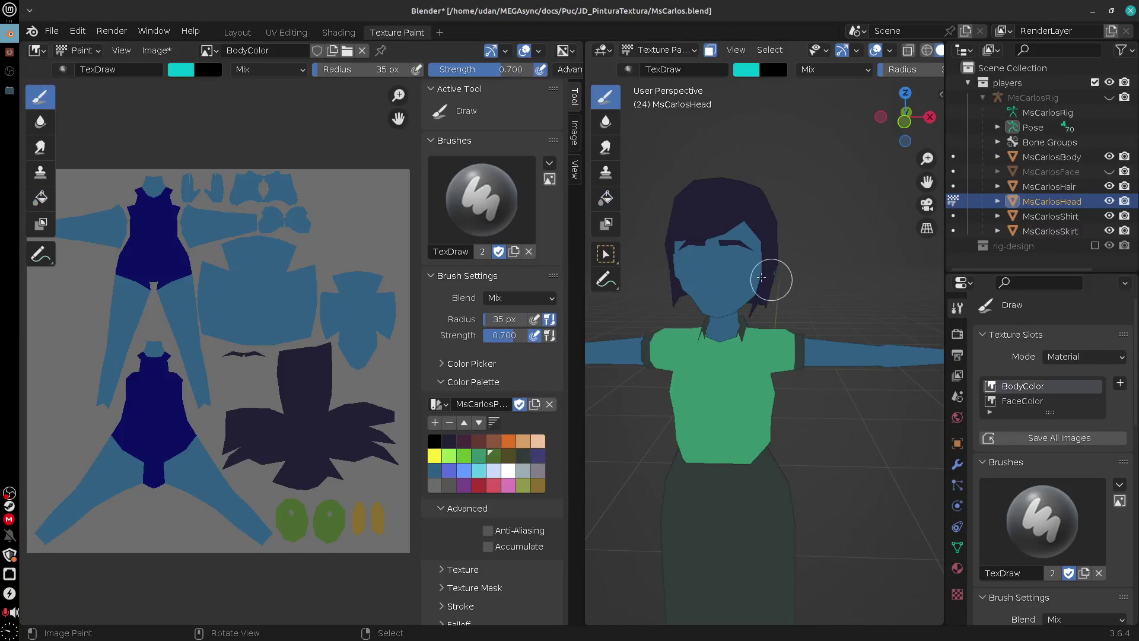
key("f")
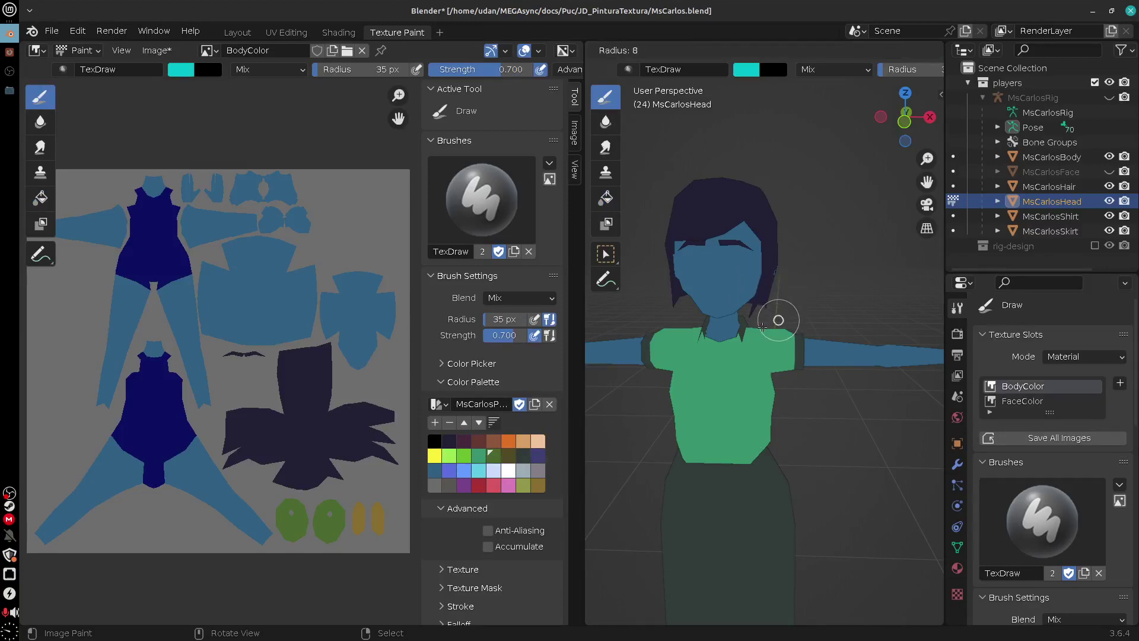
left_click(756, 313)
Try sketching simple cyan eyes and a smile on the character's face, and undo the strokes
mouse_move(717, 264)
left_mouse_down()
mouse_move(735, 255)
mouse_move(749, 267)
mouse_move(736, 286)
left_mouse_up()
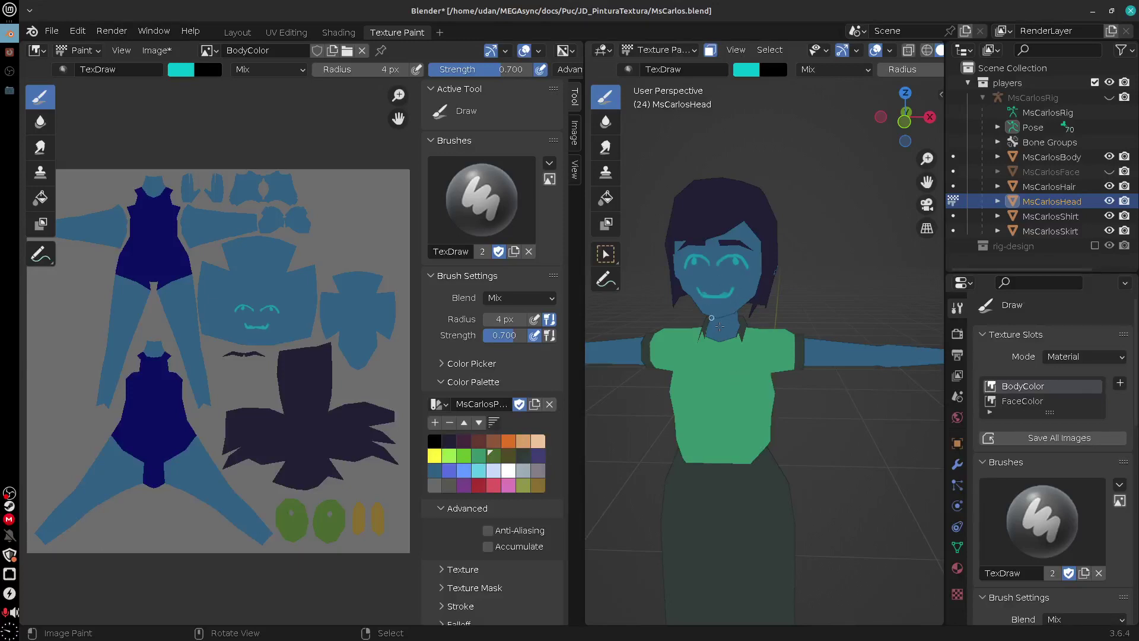
key("ctrl+z")
key("ctrl+z")
Set the 3D viewport to a front orthographic view framing the character's head and torso
mouse_move(776, 312)
middle_mouse_down()
mouse_move(754, 327)
mouse_move(812, 306)
middle_mouse_up()
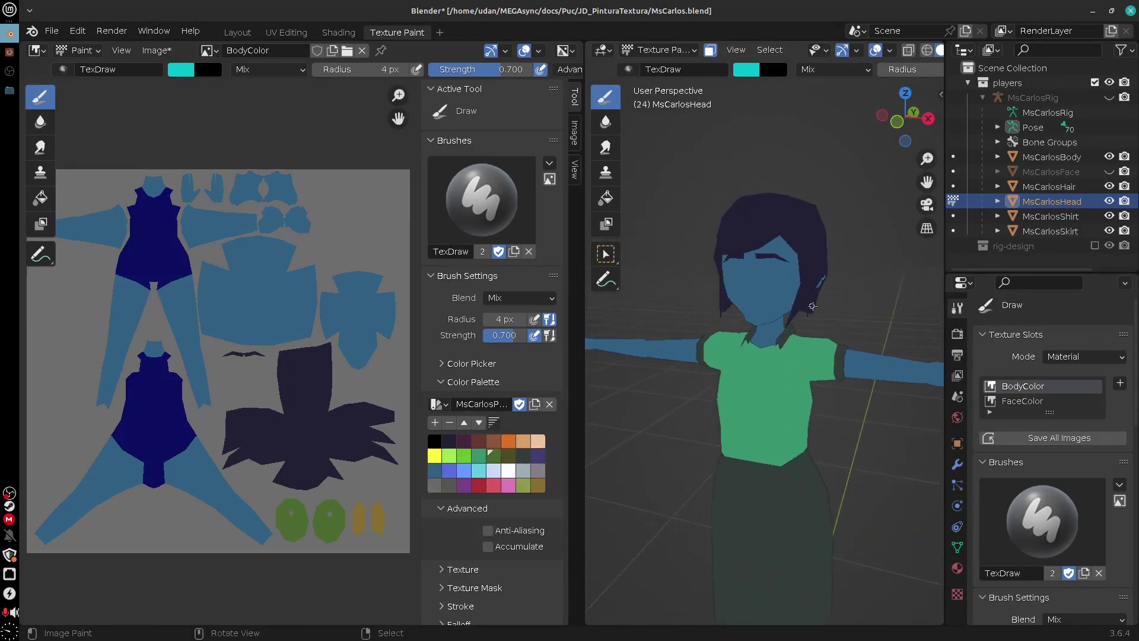
key("KP_1")
middle_click_drag(895, 386, 841, 403, "shift")
key("KP_5")
scroll(795, 392, "up", 4)
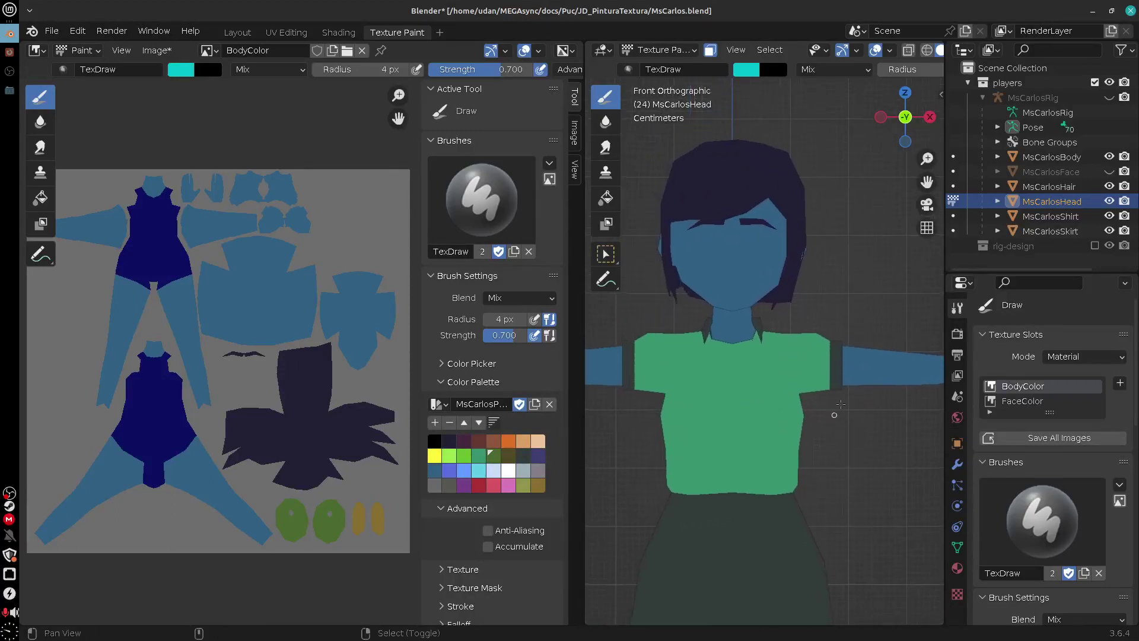
Inspect the textures of MsCarlosSkirt, MsCarlosShirt and MsCarlosHead as paint targets, including the head's BodyColor and FaceColor slots
left_click(954, 231)
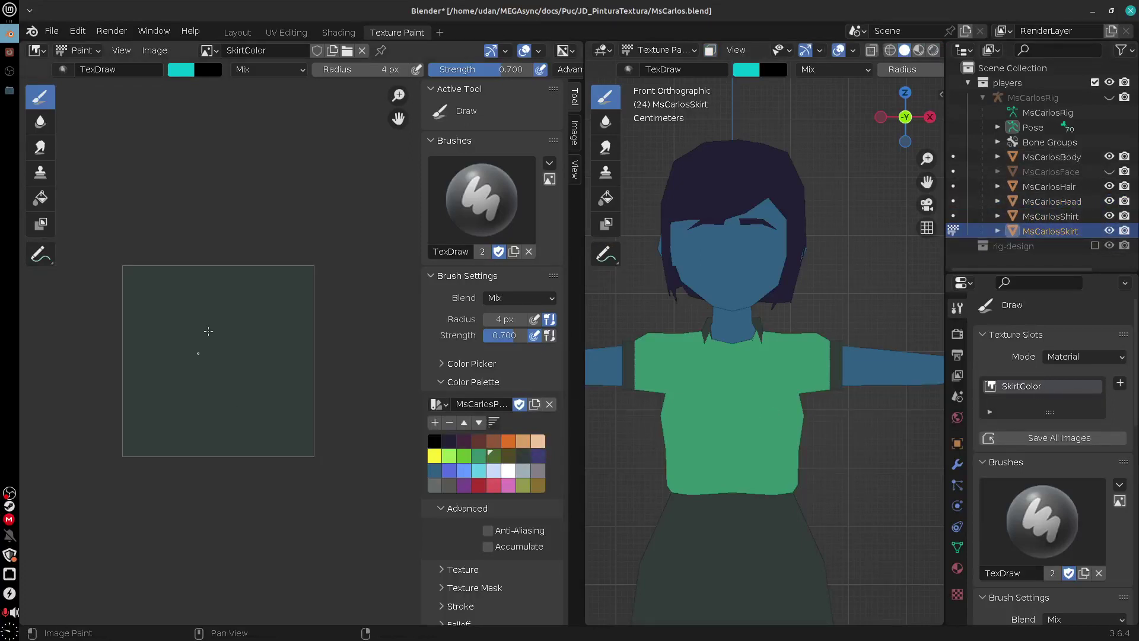
left_click(953, 216)
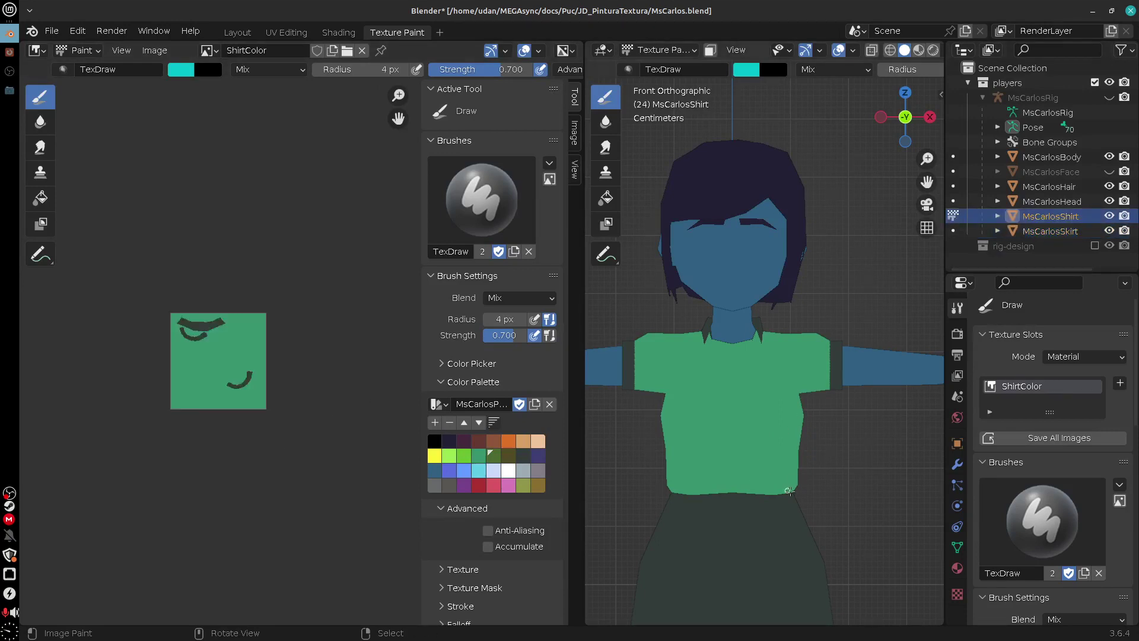
left_click(953, 201)
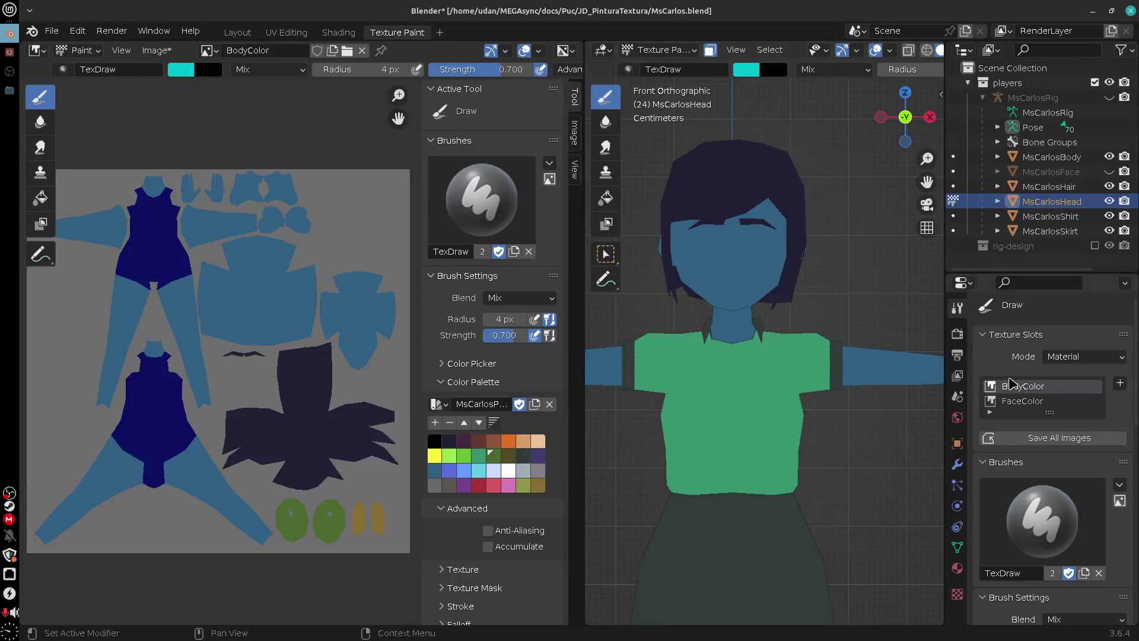
left_click(1009, 398)
left_click(1008, 387)
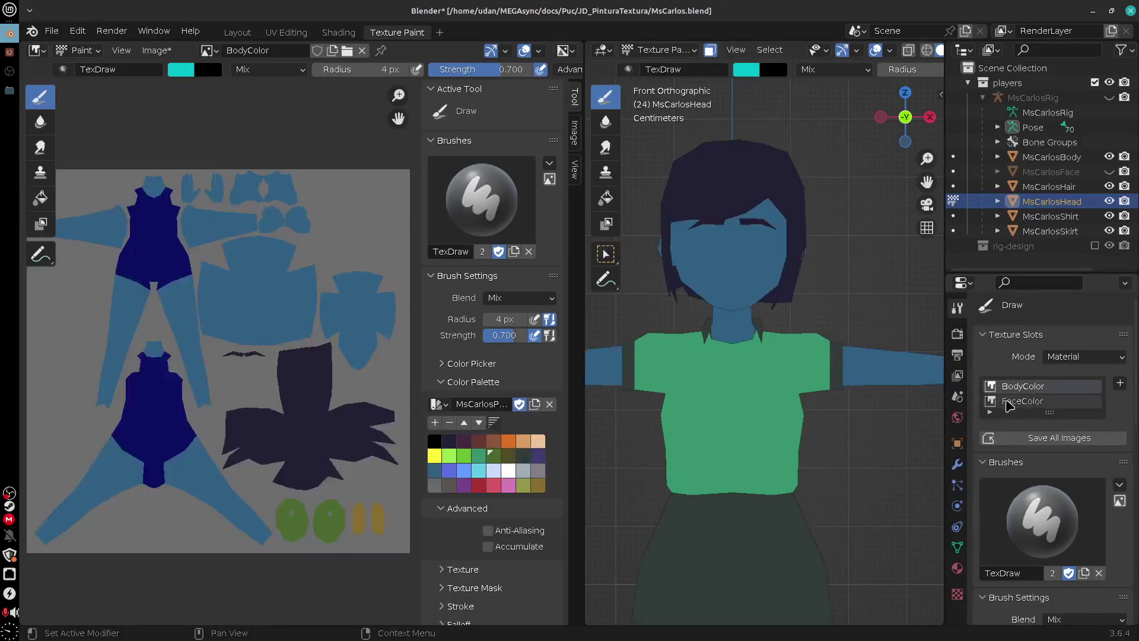
left_click(1010, 401)
left_click(1004, 389)
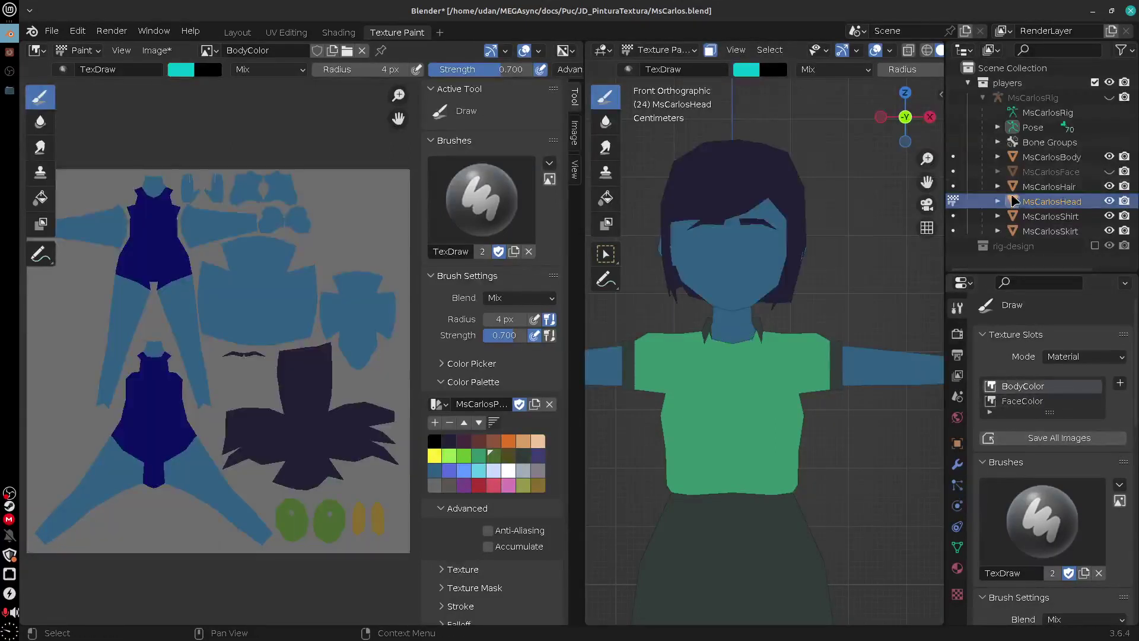
Check the texture slots of MsCarlosHair and MsCarlosBody, and briefly toggle the visibility of MsCarlosFace
left_click(953, 187)
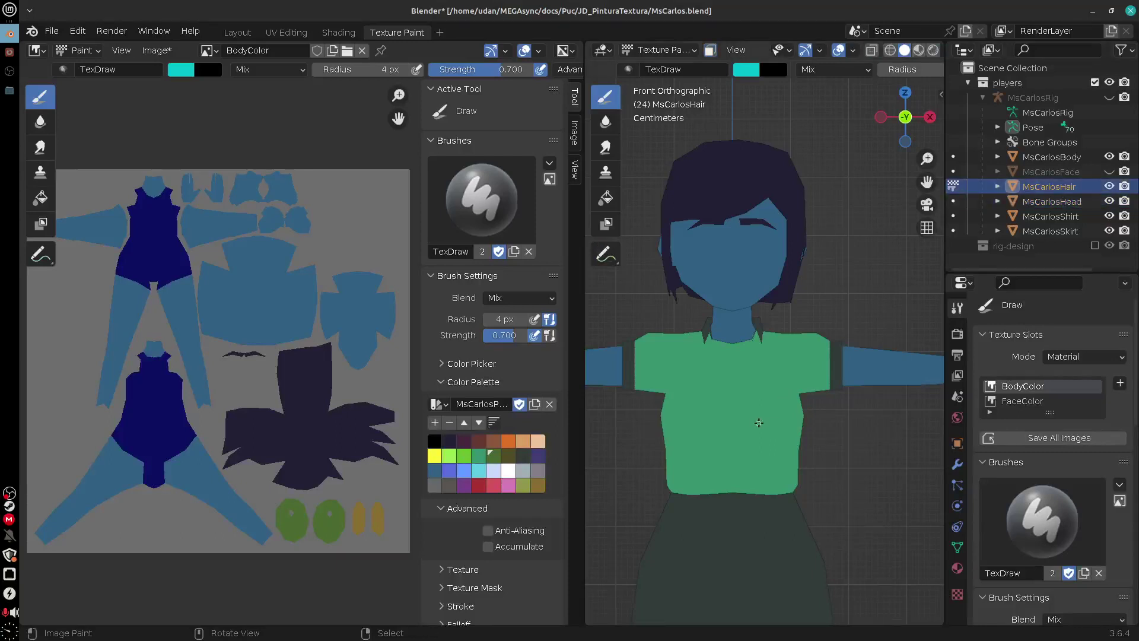
left_click(1018, 405)
left_click(1020, 389)
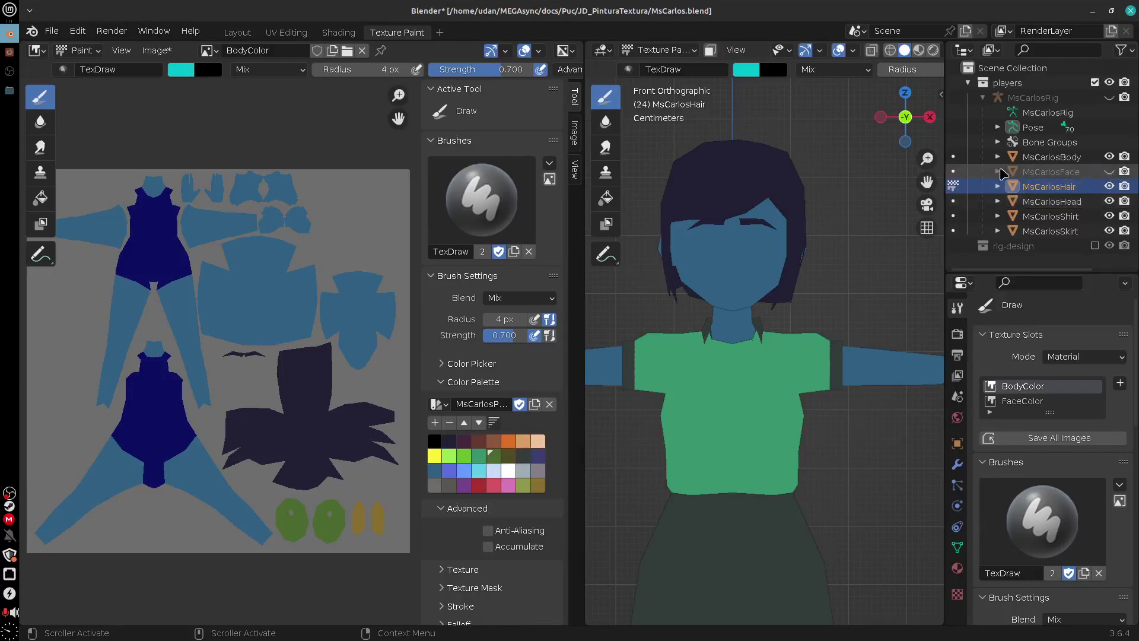
left_click(952, 157)
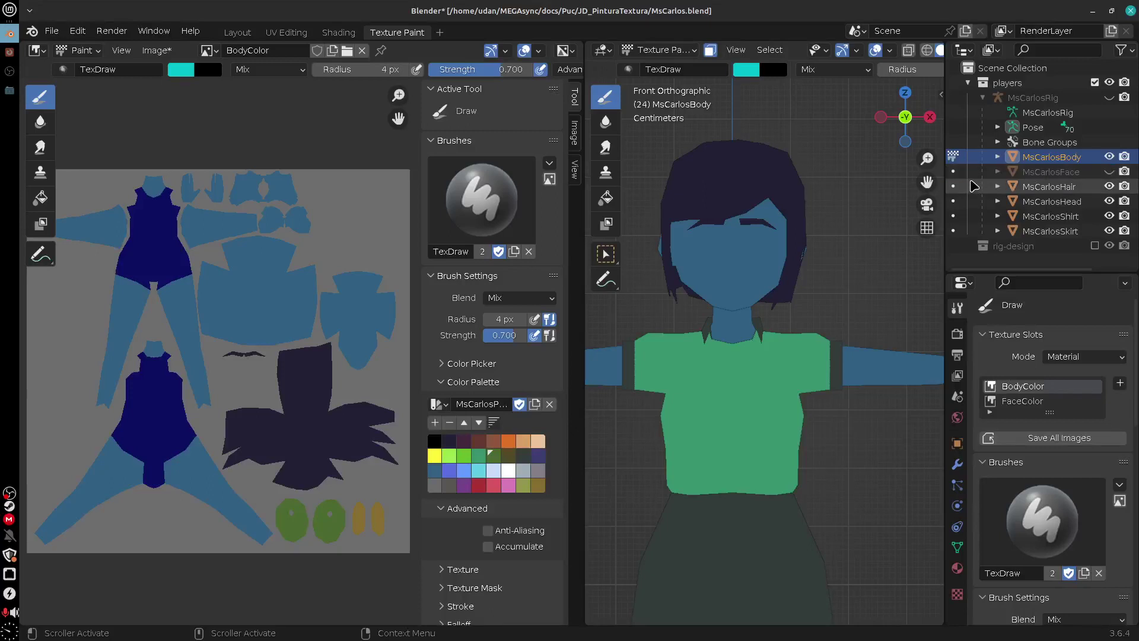
left_click(1107, 172)
left_click(1108, 171)
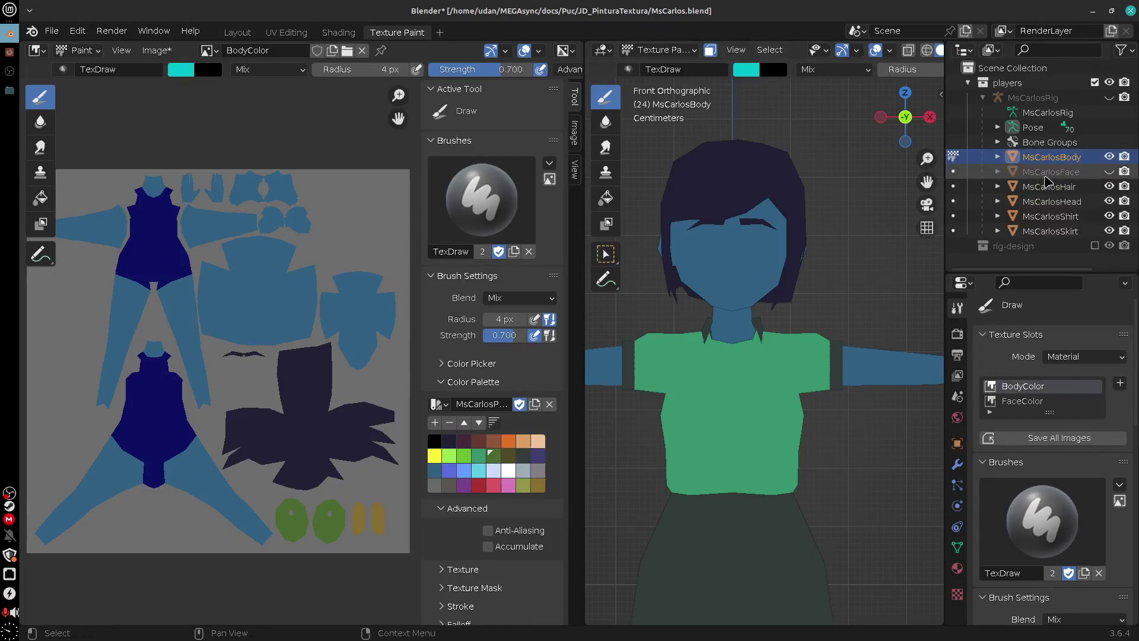
Switch texture painting to MsCarlosHair and back to MsCarlosBody, leaving the body as the active paint object
left_click(952, 186)
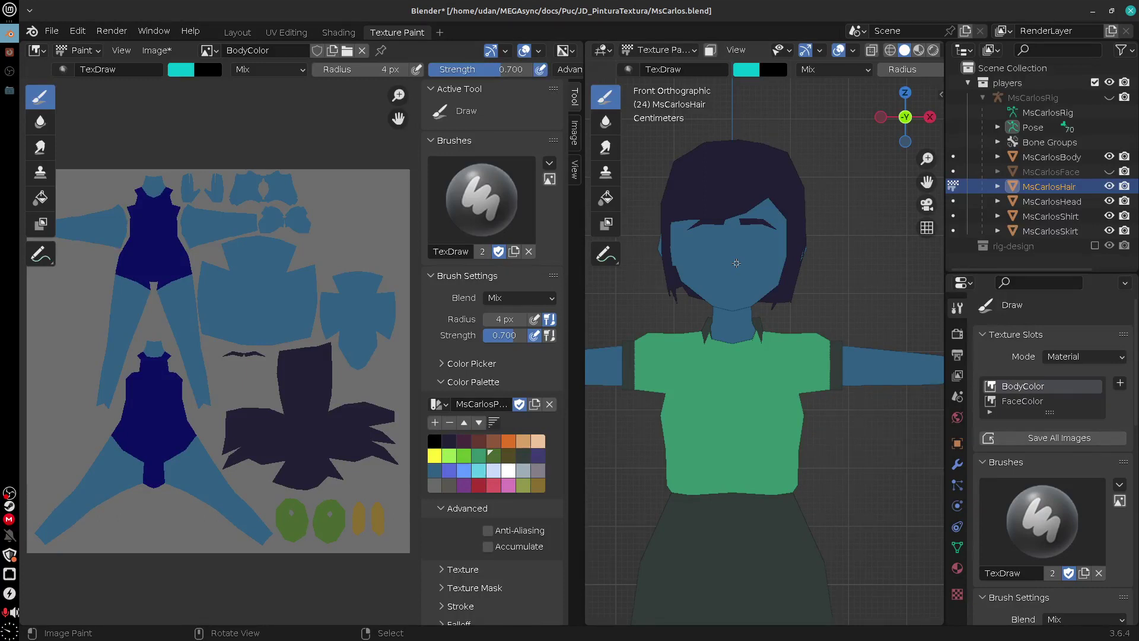
mouse_move(862, 453)
middle_mouse_down("shift")
mouse_move(624, 506)
mouse_move(870, 482)
mouse_move(817, 360)
middle_mouse_up("shift")
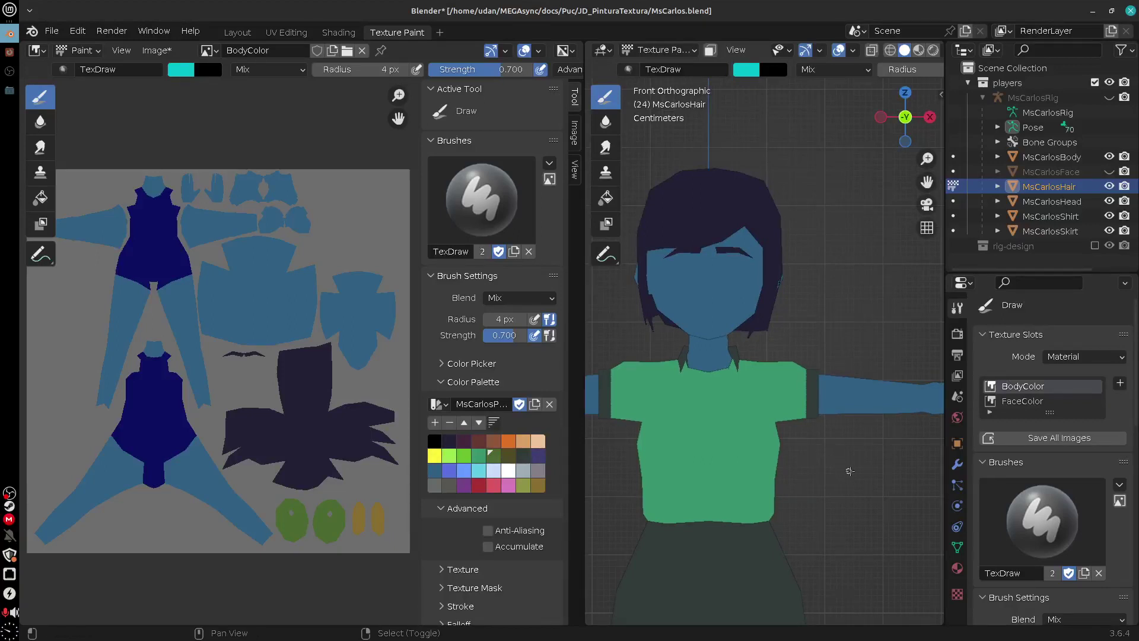
mouse_move(851, 473)
middle_mouse_down("shift")
mouse_move(736, 482)
mouse_move(853, 479)
mouse_move(847, 456)
middle_mouse_up("shift")
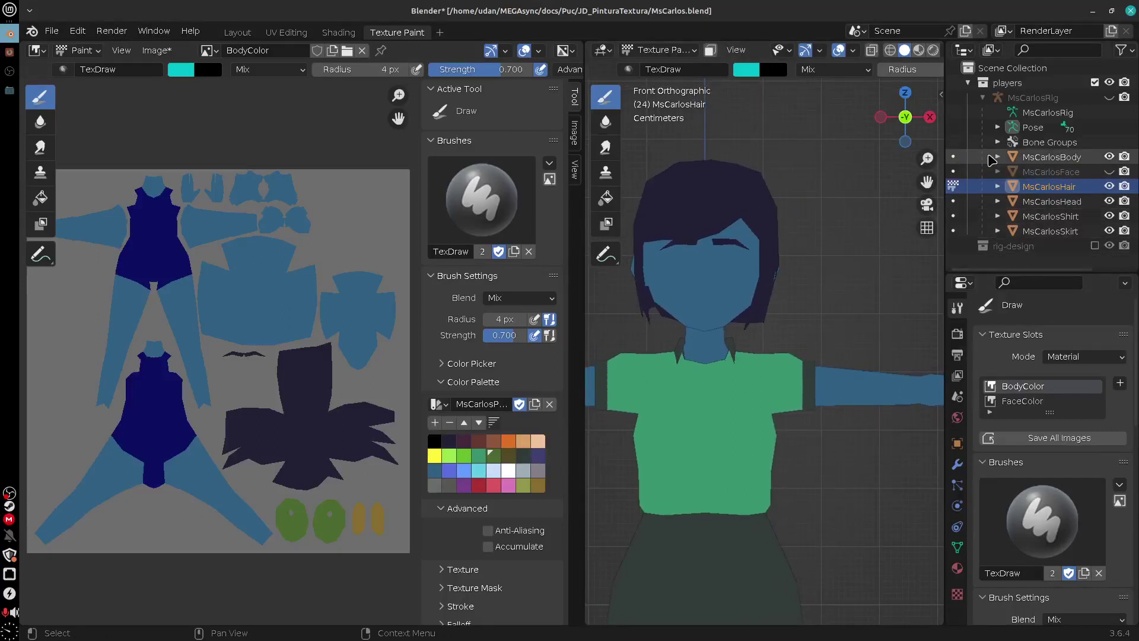
left_click(953, 157)
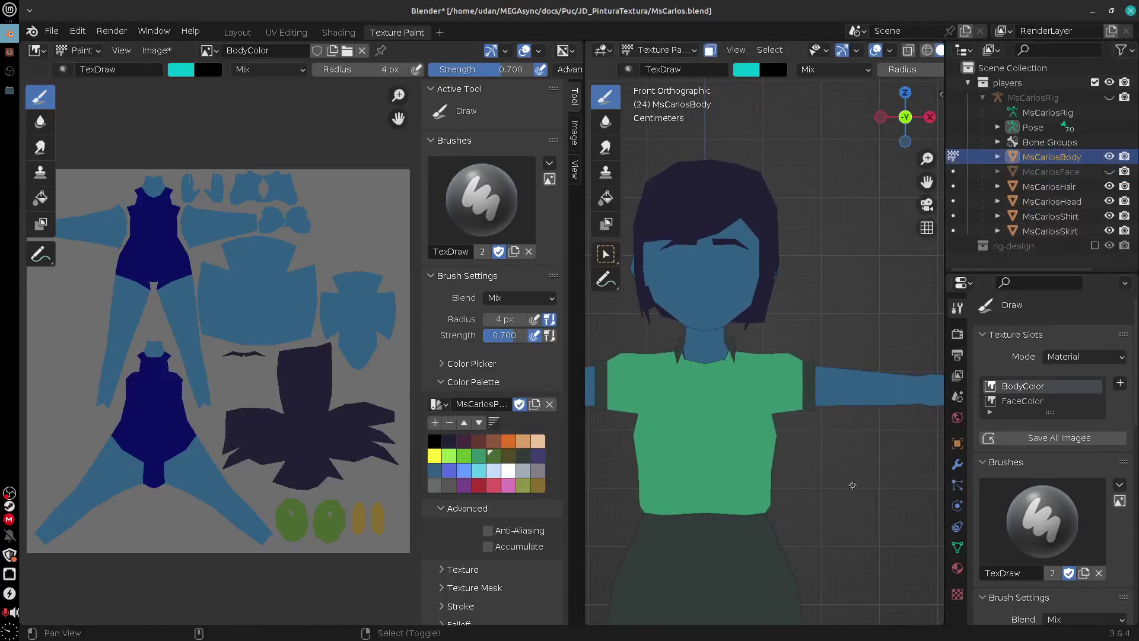
Select one front neck face of MsCarlosBody in the paint mask and extend the selection to the neck's front and back faces
middle_click_drag(849, 492, 840, 433, "shift")
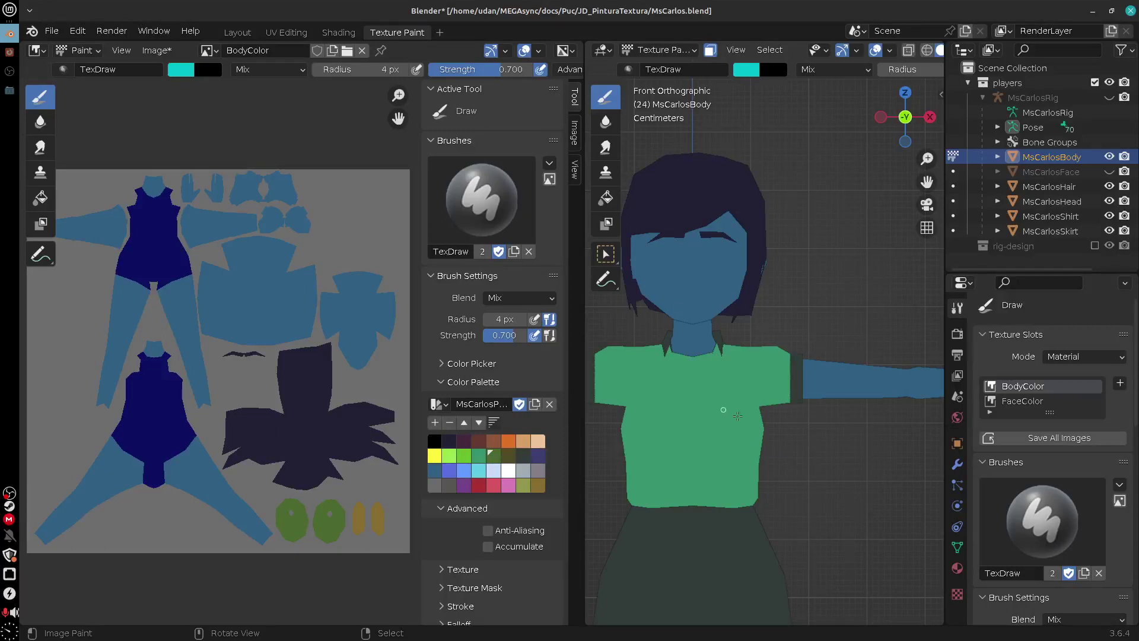
middle_click_drag(802, 439, 861, 500, "shift")
mouse_move(819, 473)
middle_mouse_down()
mouse_move(848, 412)
mouse_move(782, 462)
mouse_move(828, 451)
mouse_move(826, 412)
middle_mouse_up()
left_click_drag(797, 378, 802, 386)
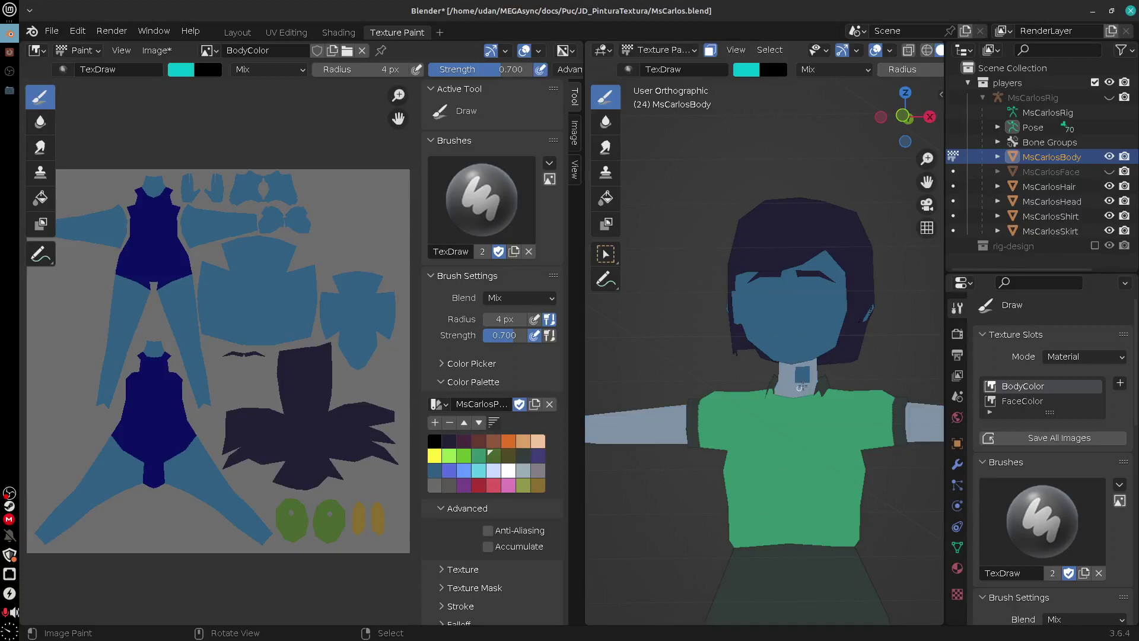
mouse_move(781, 392)
middle_mouse_down()
mouse_move(825, 384)
mouse_move(816, 374)
middle_mouse_up()
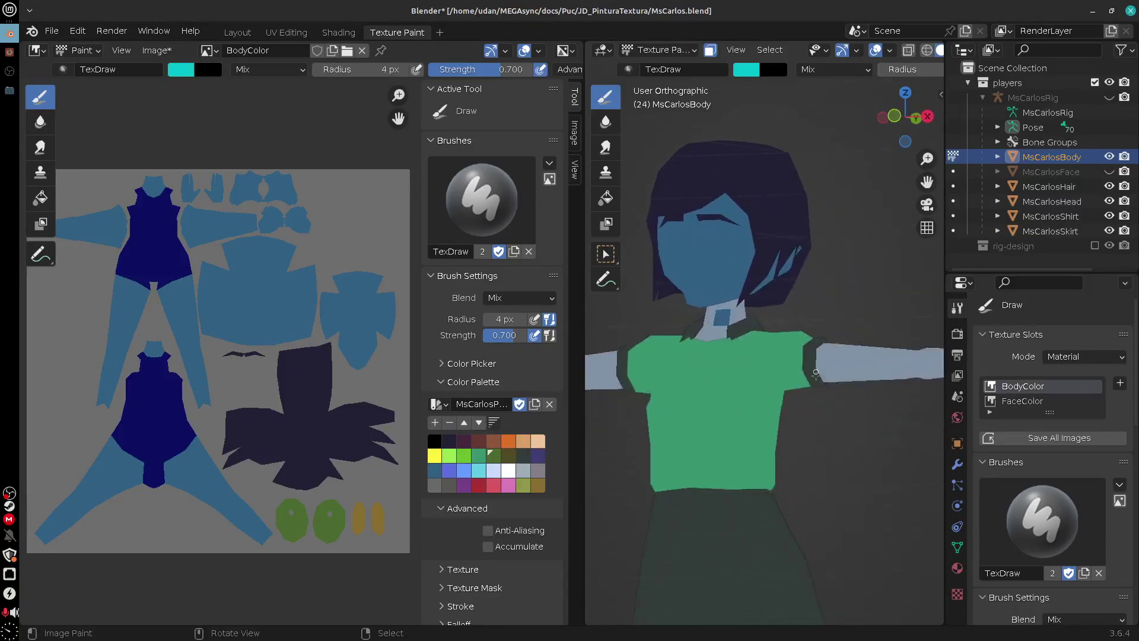
key("ctrl+z")
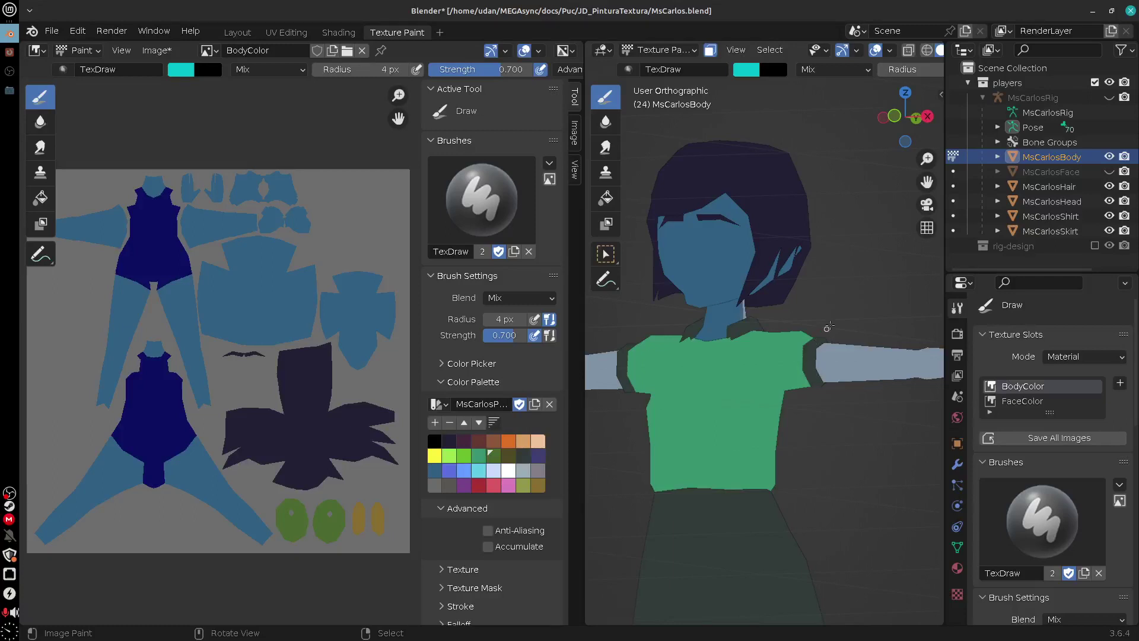
middle_click_drag(829, 325, 756, 370)
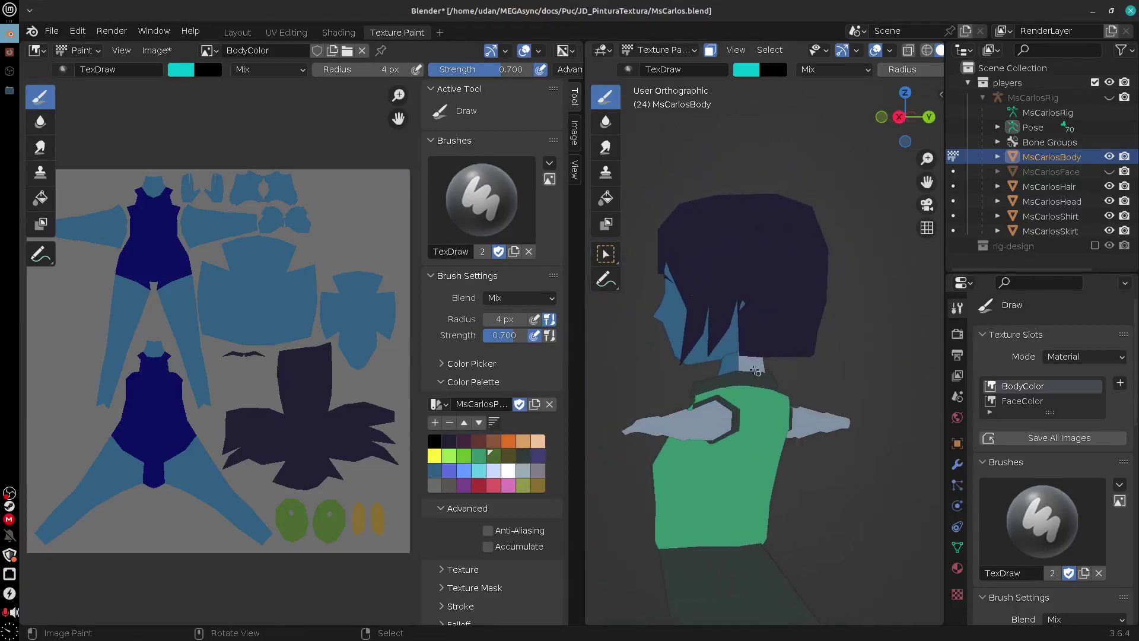
key("ctrl+z")
Move the paint mask selection to a single arm face, and reselect the neck starting from one front face
middle_click_drag(767, 486, 856, 377)
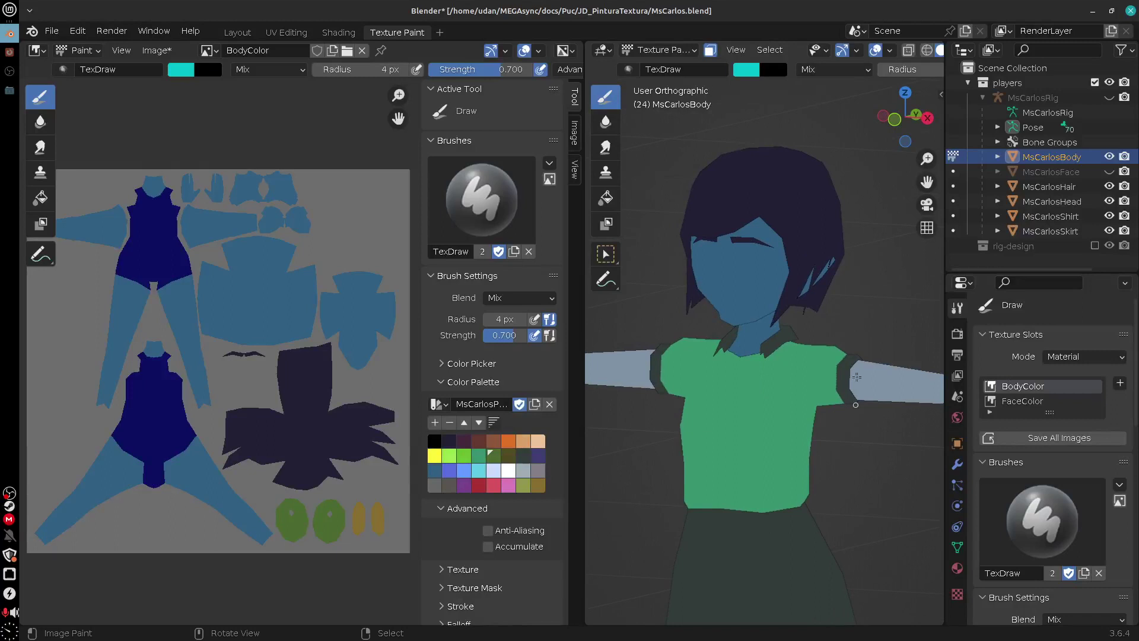
left_click(660, 52)
left_click_drag(864, 394, 842, 364)
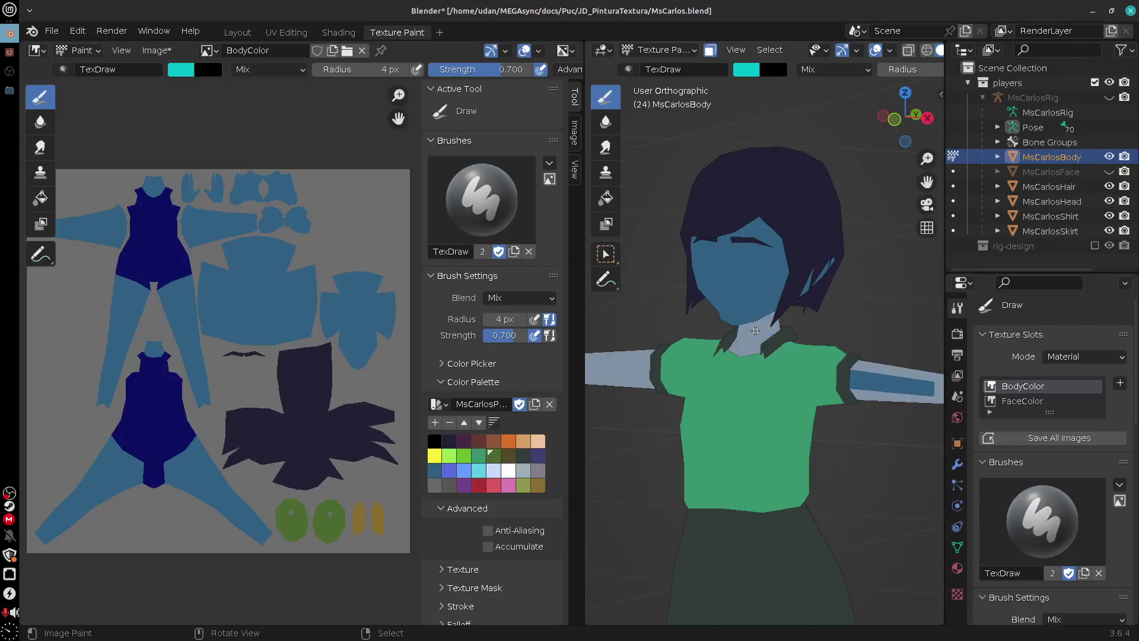
key("ctrl+z")
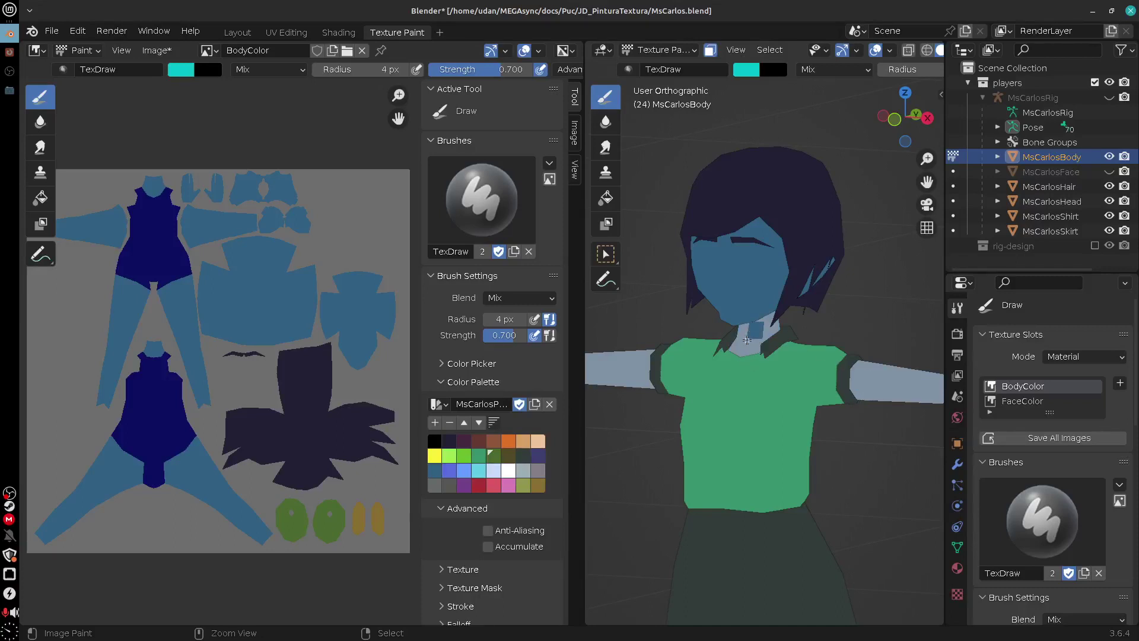
left_click_drag(750, 336, 747, 340)
middle_click_drag(794, 371, 694, 315)
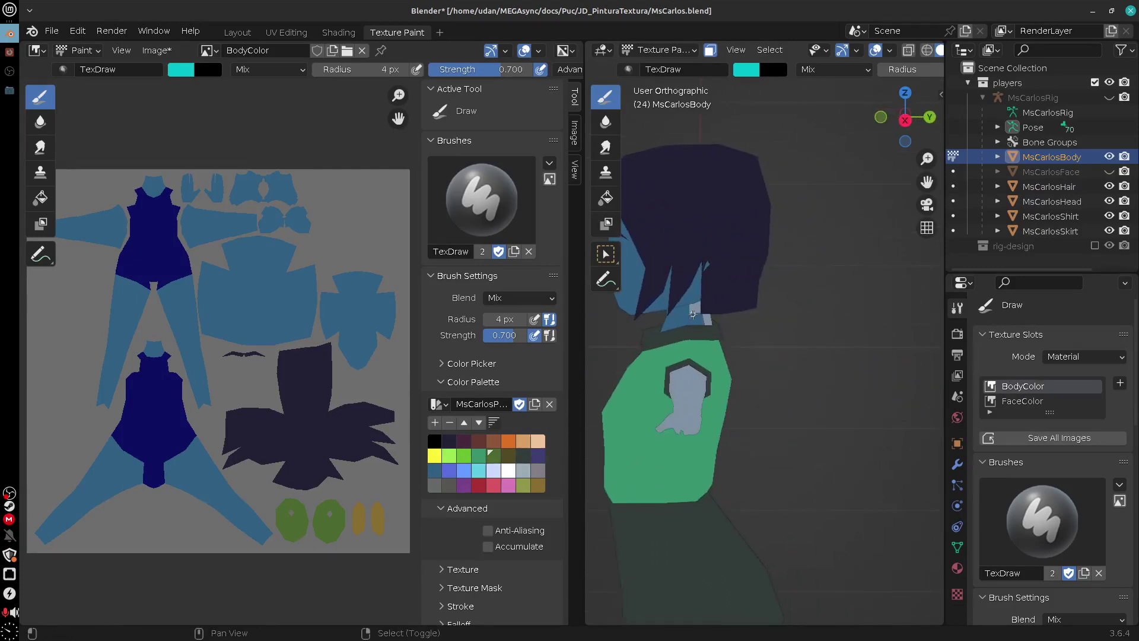
middle_click_drag(762, 350, 865, 356)
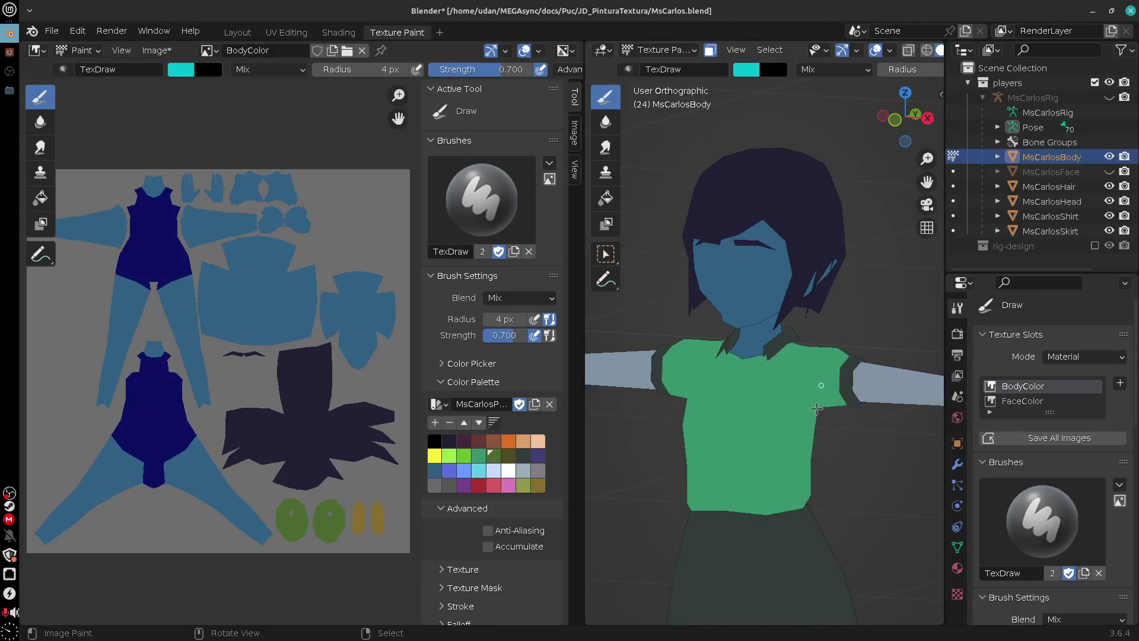
In Edit Mode, select only the neck faces of MsCarlosBody with a face loop selection, and return to Texture Paint mode
key("Tab")
middle_click_drag(762, 467, 792, 331)
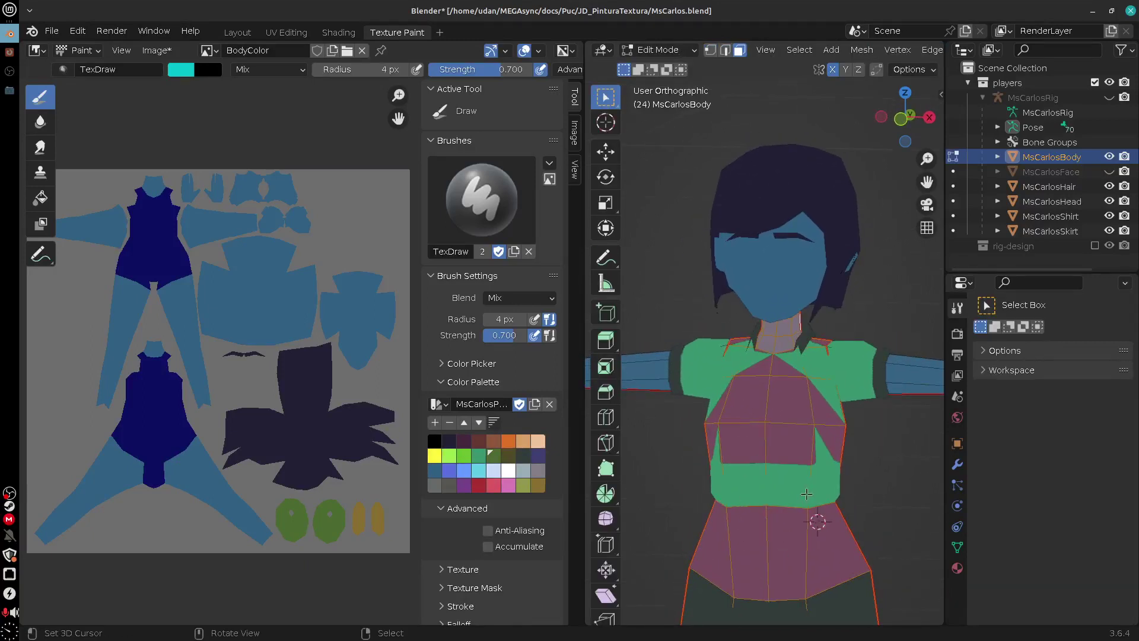
middle_click_drag(806, 494, 816, 456)
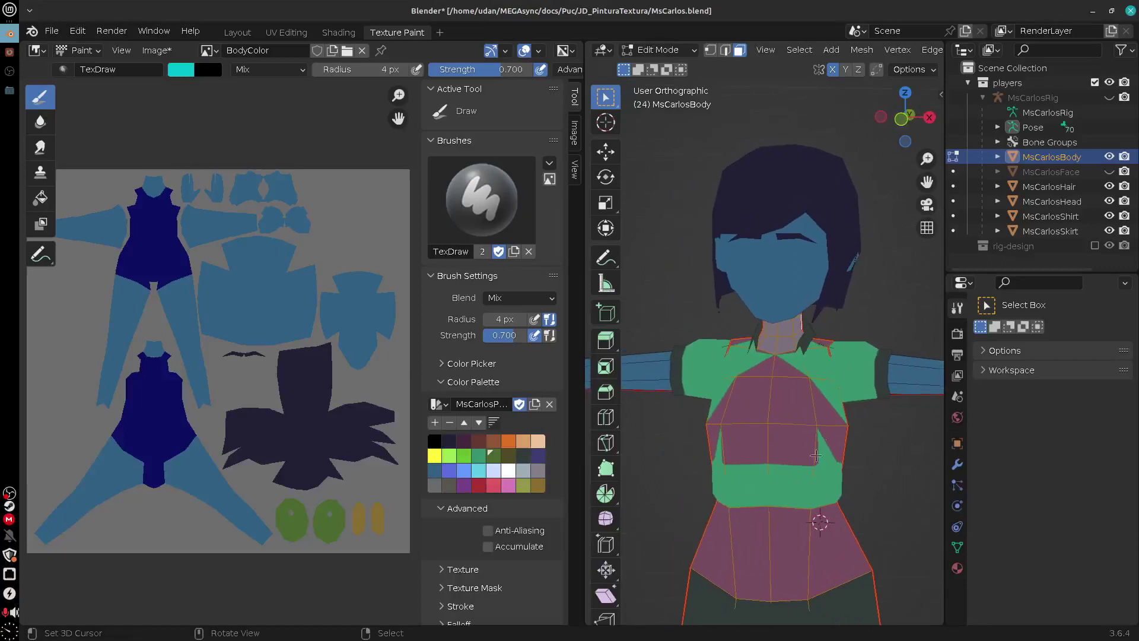
left_click(784, 337)
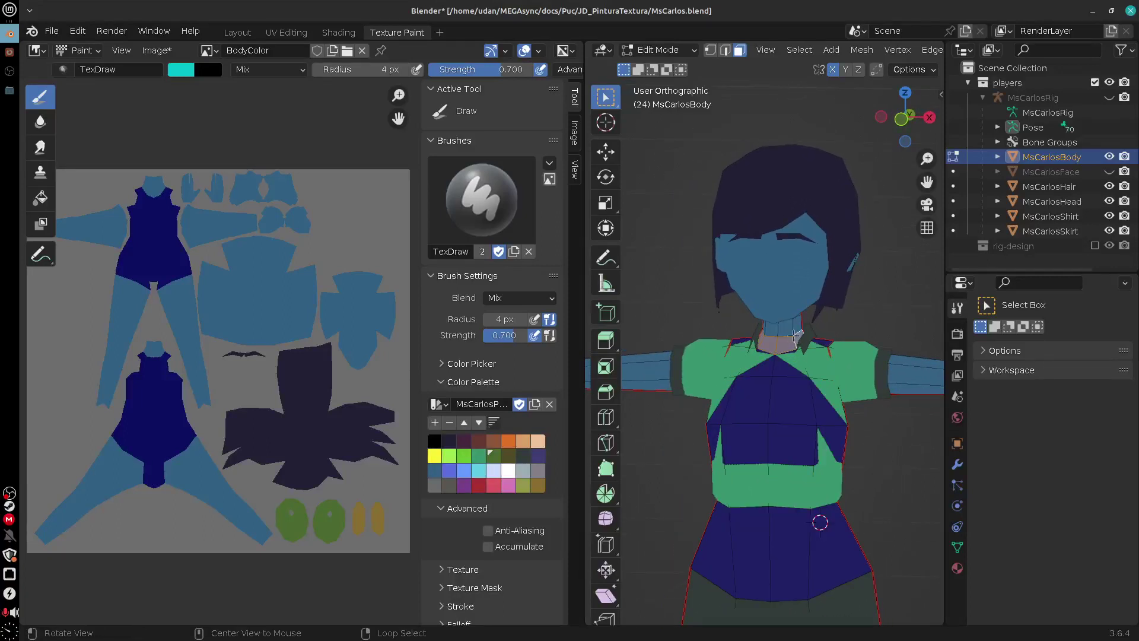
middle_click_drag(794, 336, 780, 297)
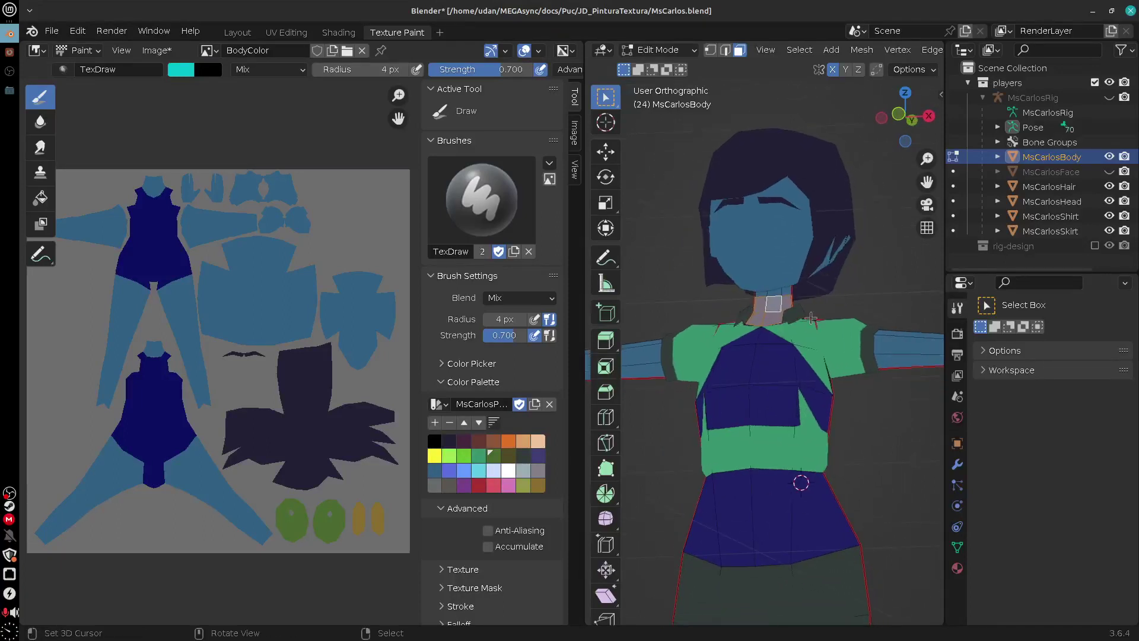
right_click(781, 293, "alt+shift")
left_click(683, 53)
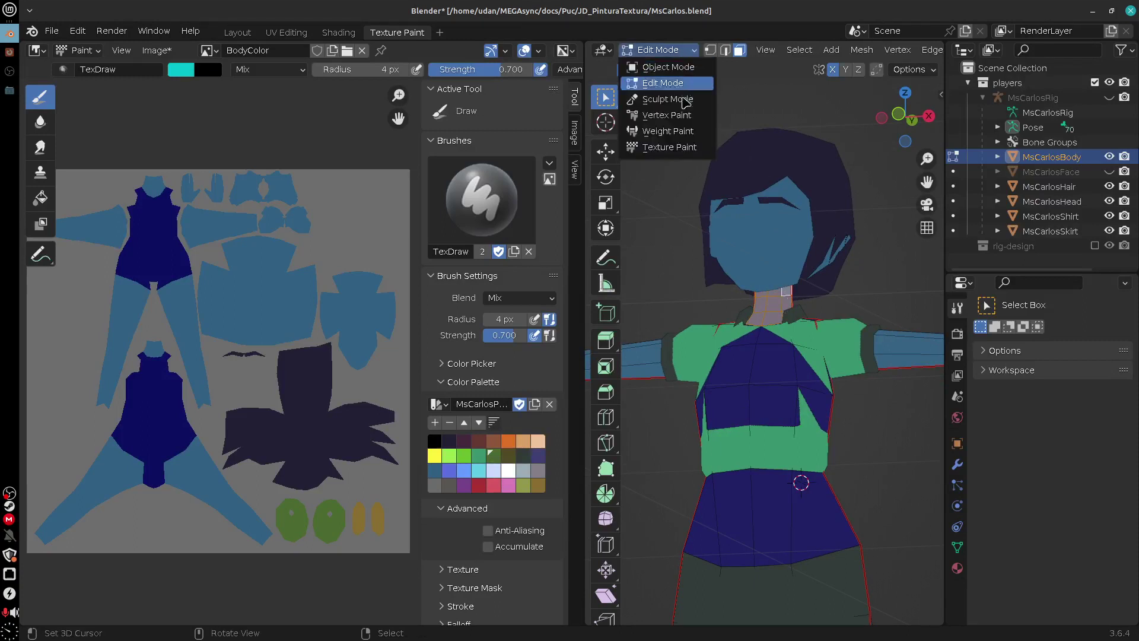
left_click(688, 148)
Compare the neck's face selection between Edit Mode and Texture Paint mode
left_click(682, 50)
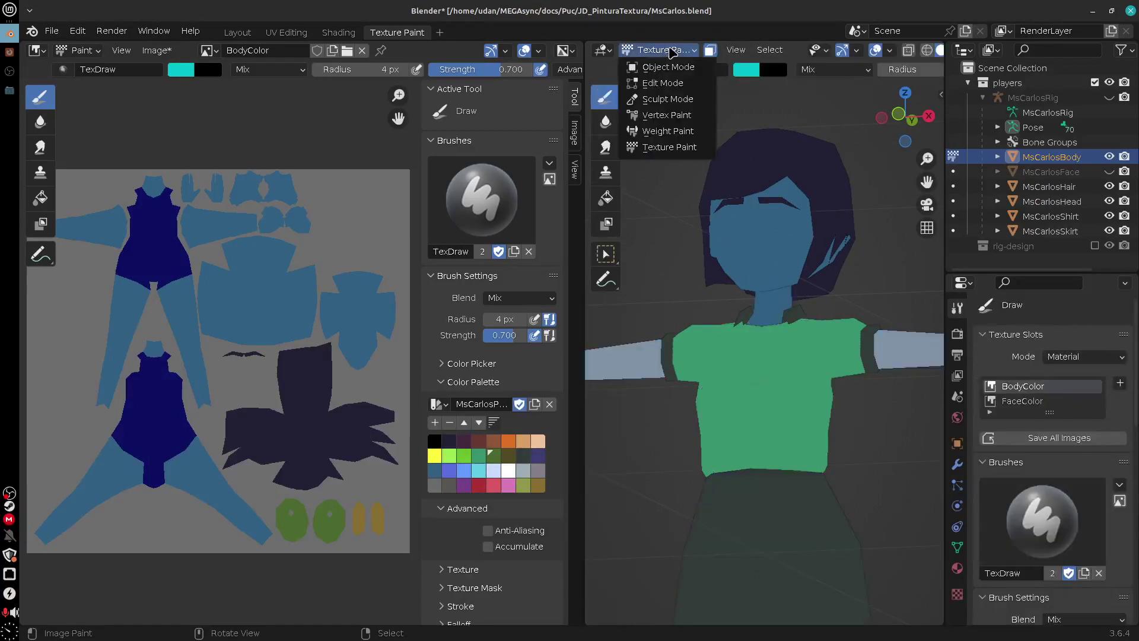
left_click(689, 89)
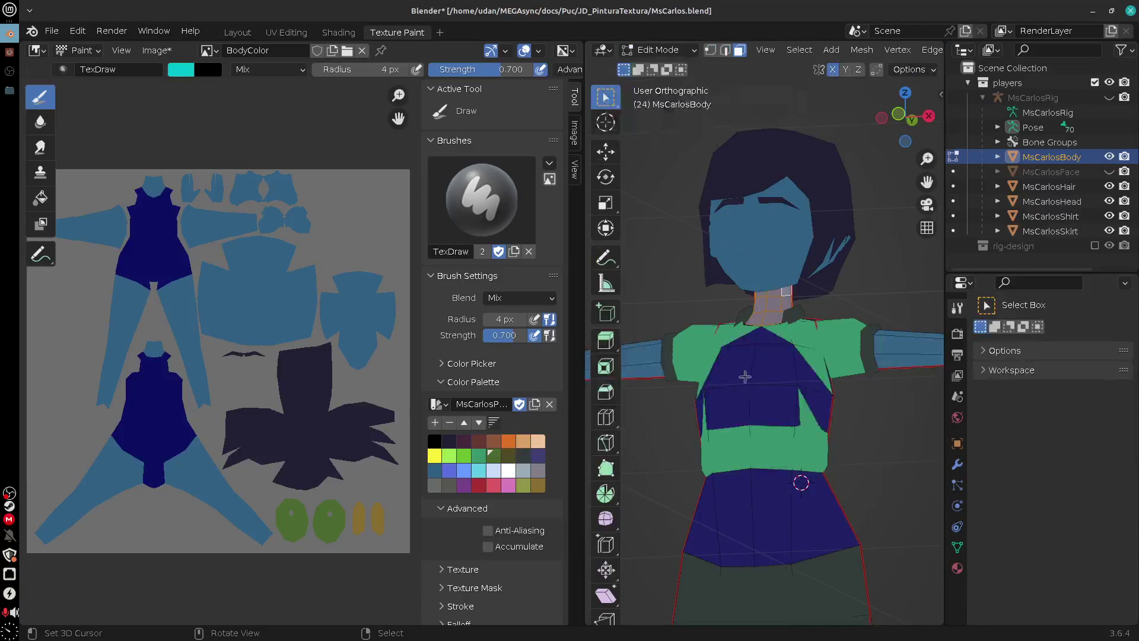
left_click(680, 53)
left_click(685, 144)
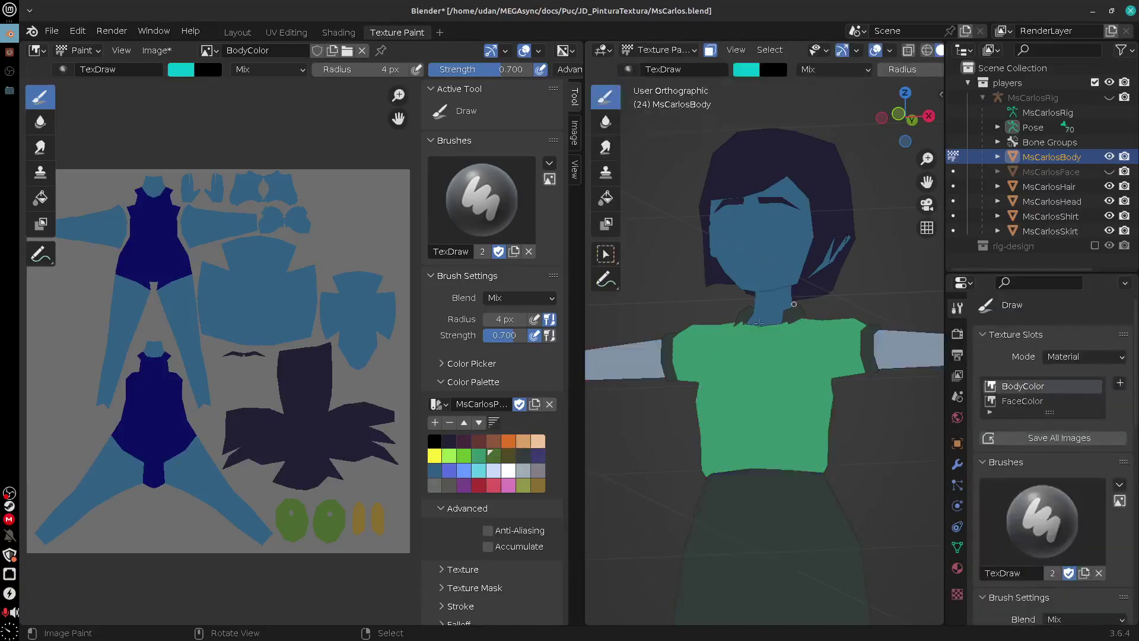
middle_click_drag(759, 324, 831, 395)
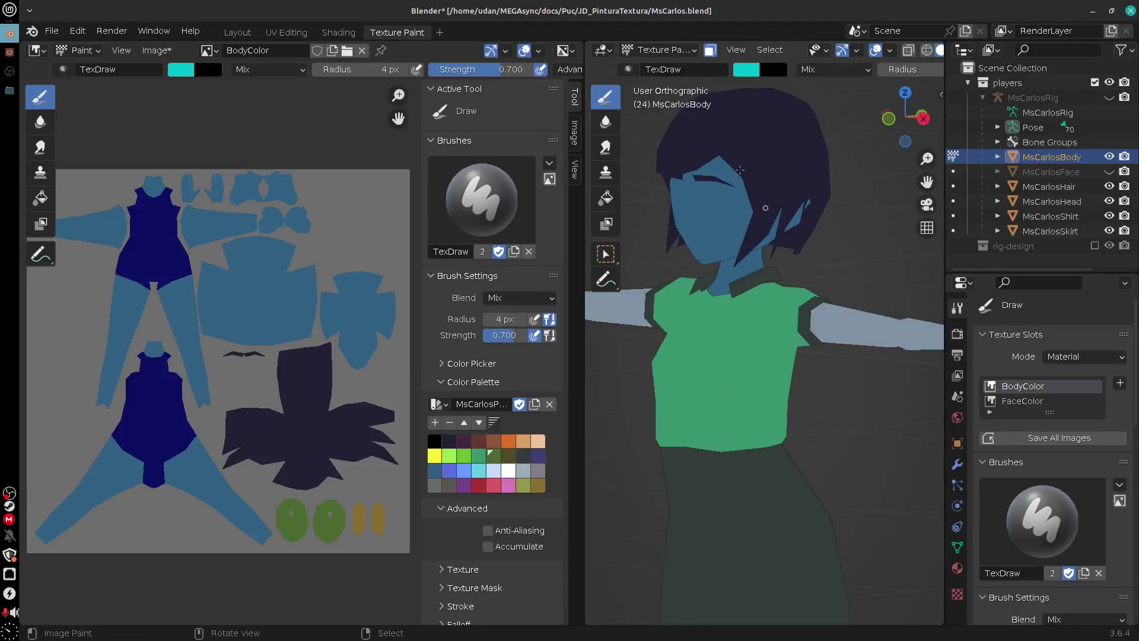
Isolate MsCarlosBody in Local View and frame its neck and arms in the front orthographic view
left_click(736, 50)
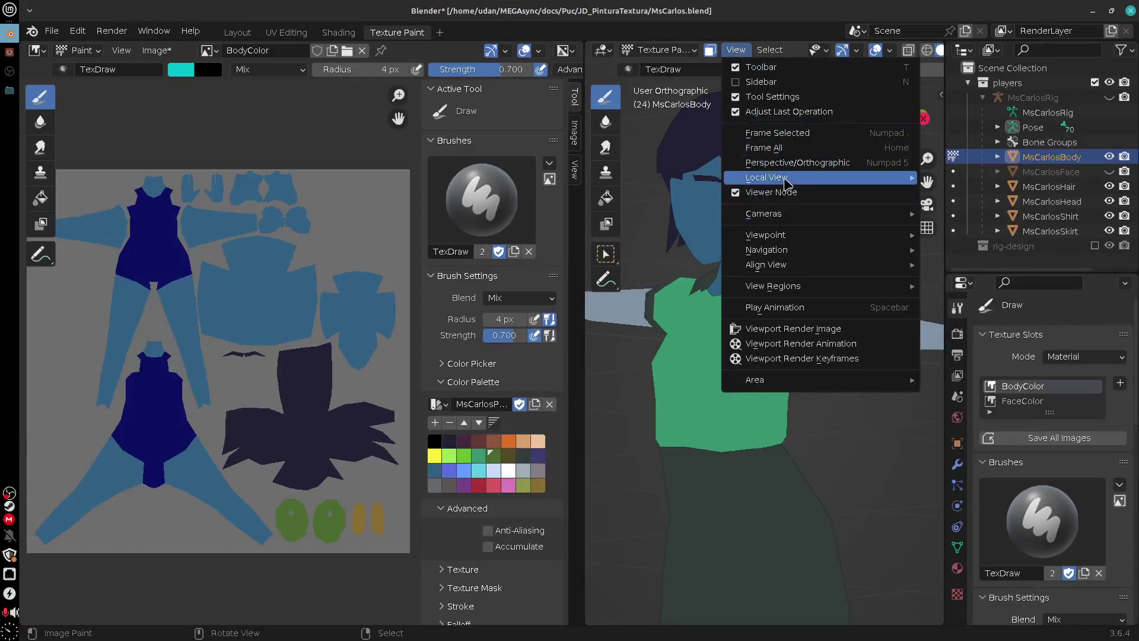
mouse_move(815, 178)
left_click(983, 178)
middle_click_drag(813, 295, 781, 360)
key("KP_1")
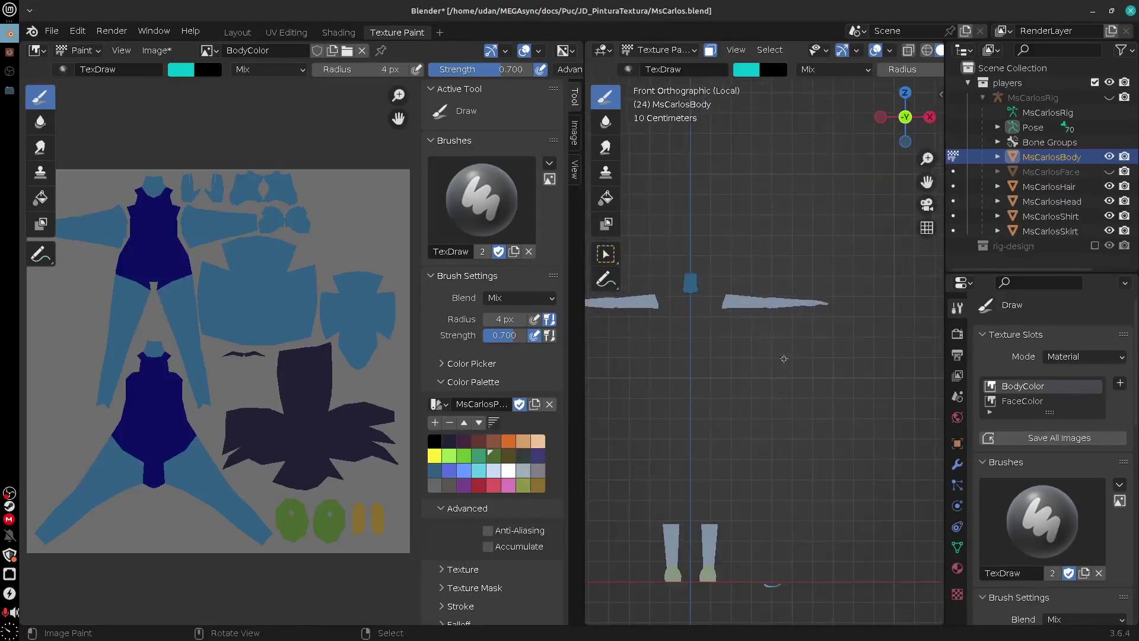
scroll(783, 359, "up", 4)
middle_click_drag(688, 311, 770, 369, "shift")
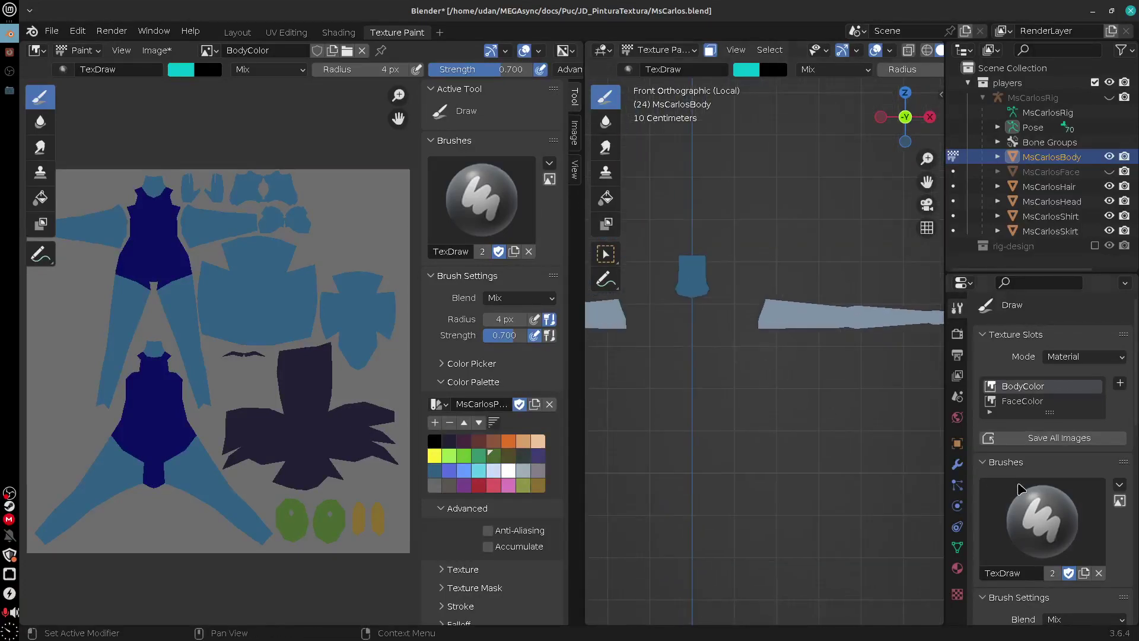
Toggle the viewport display of the body's Mask modifier to compare, leaving it disabled to reveal the full body
left_click(958, 464)
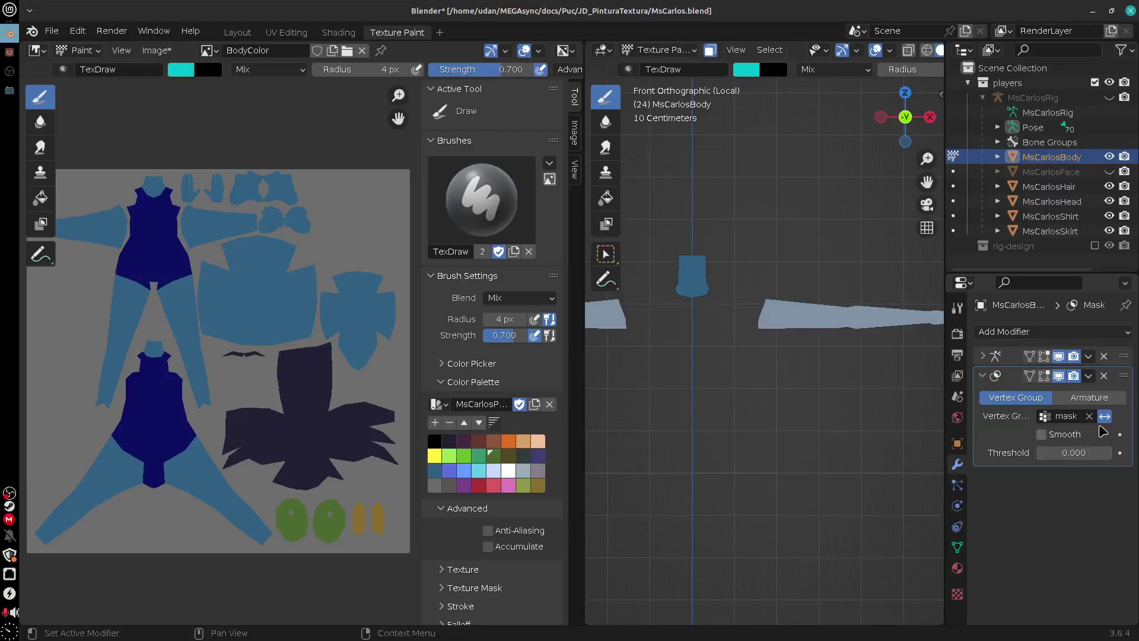
left_click(1058, 376)
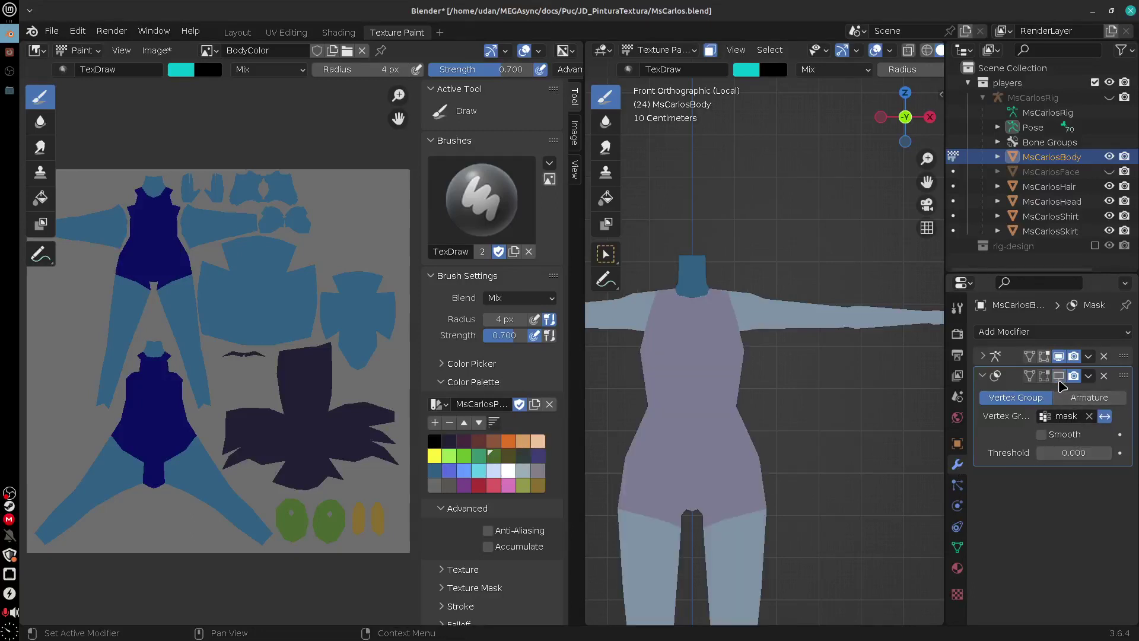
left_click(1058, 376)
left_click(1058, 377)
left_click(1059, 377)
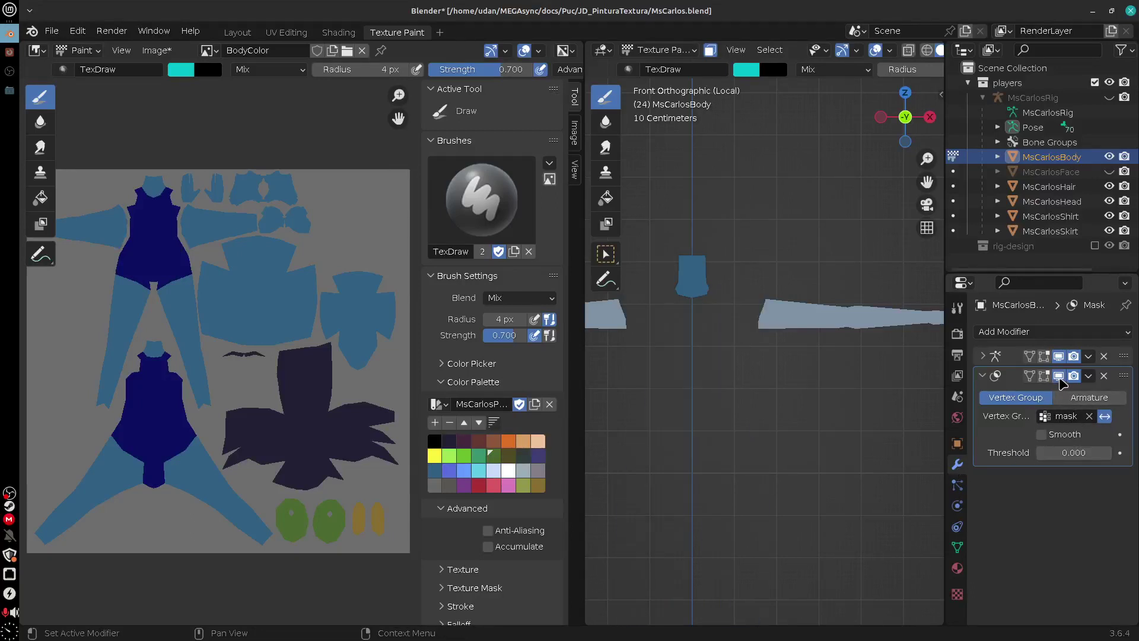
left_click(1059, 378)
left_click(1059, 377)
left_click(1059, 376)
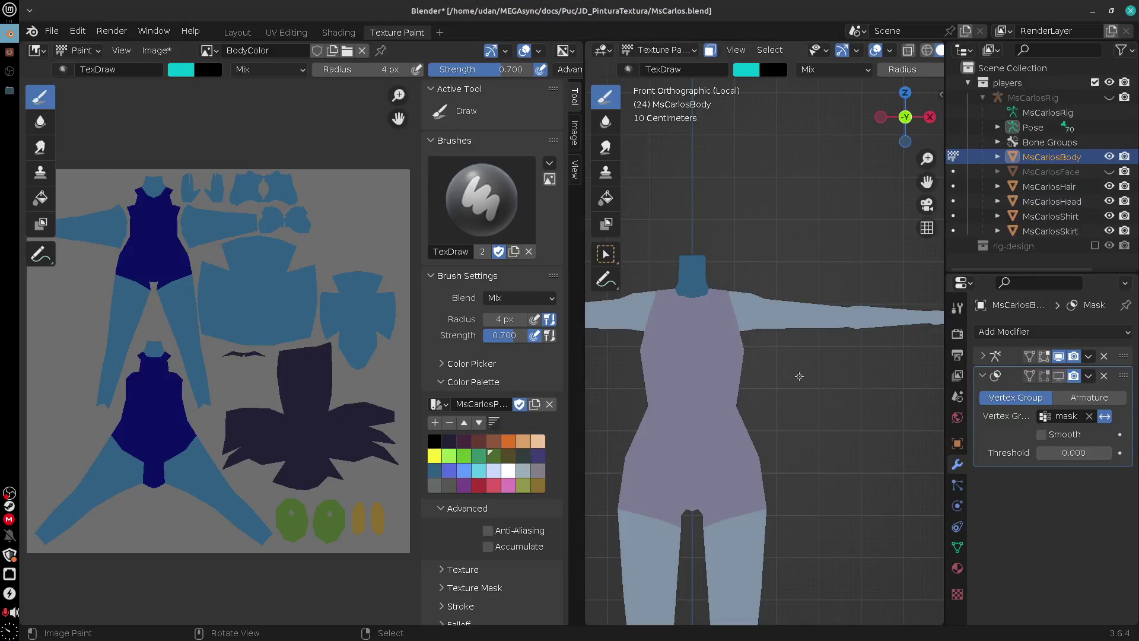
Frame the neck up close and set the TexDraw brush radius to 51 px
scroll(799, 376, "up", 2)
scroll(852, 383, "up", 3)
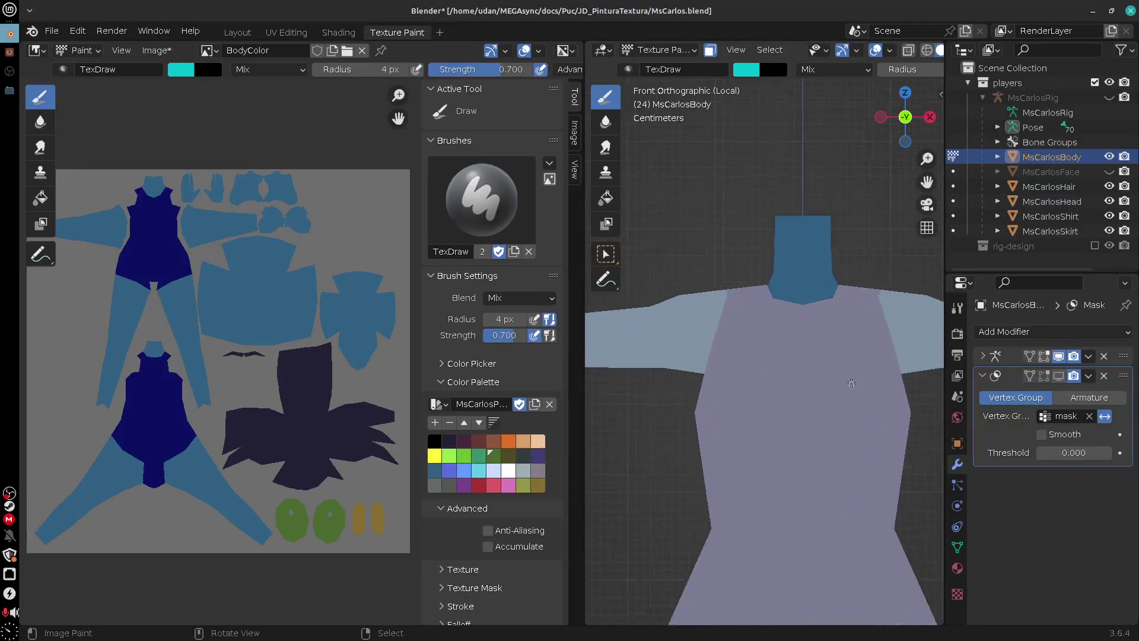
scroll(851, 383, "up", 2)
middle_click_drag(866, 207, 819, 300, "shift")
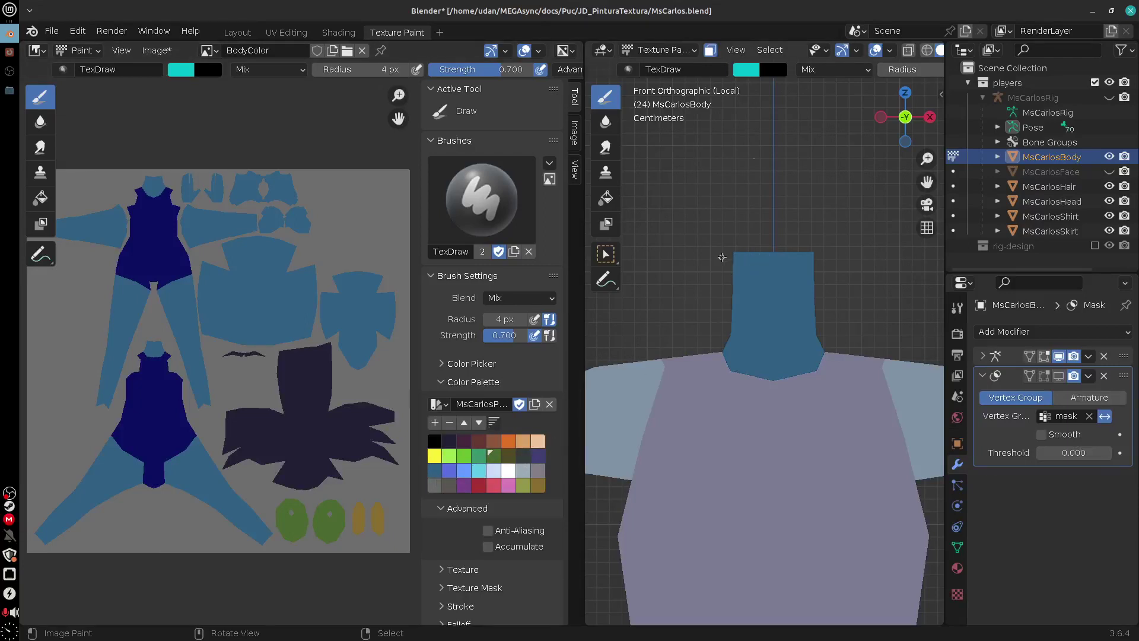
key("f")
left_click(756, 264)
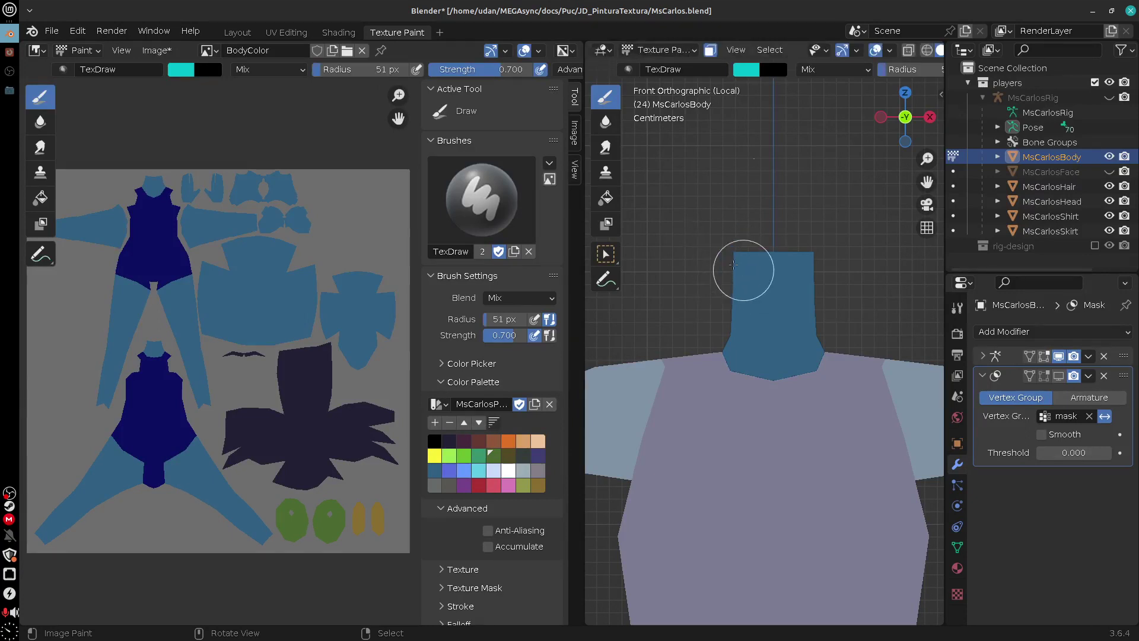
Choose the dark purple palette color and paint a shadow band across the upper front of the neck
left_click(438, 471)
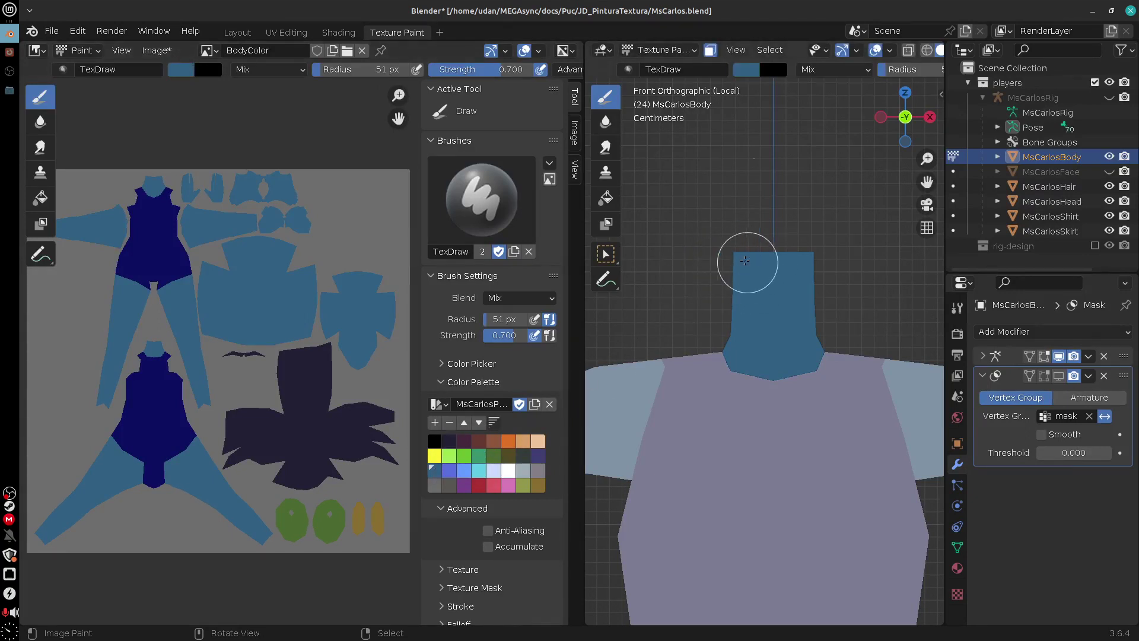
left_click(534, 457)
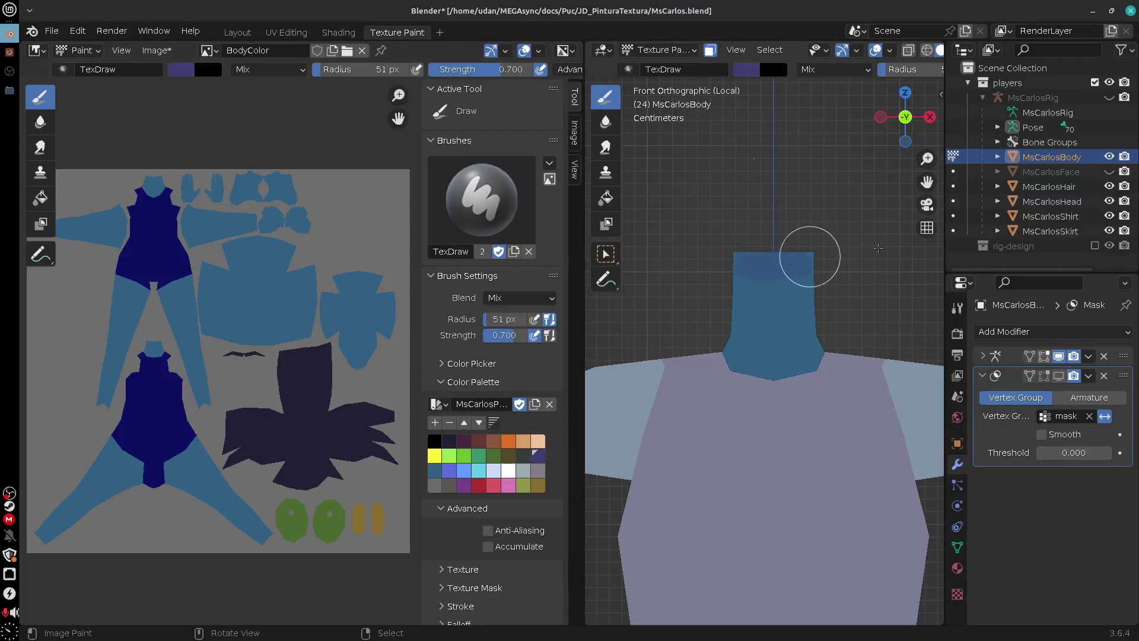
left_click_drag(732, 264, 844, 279)
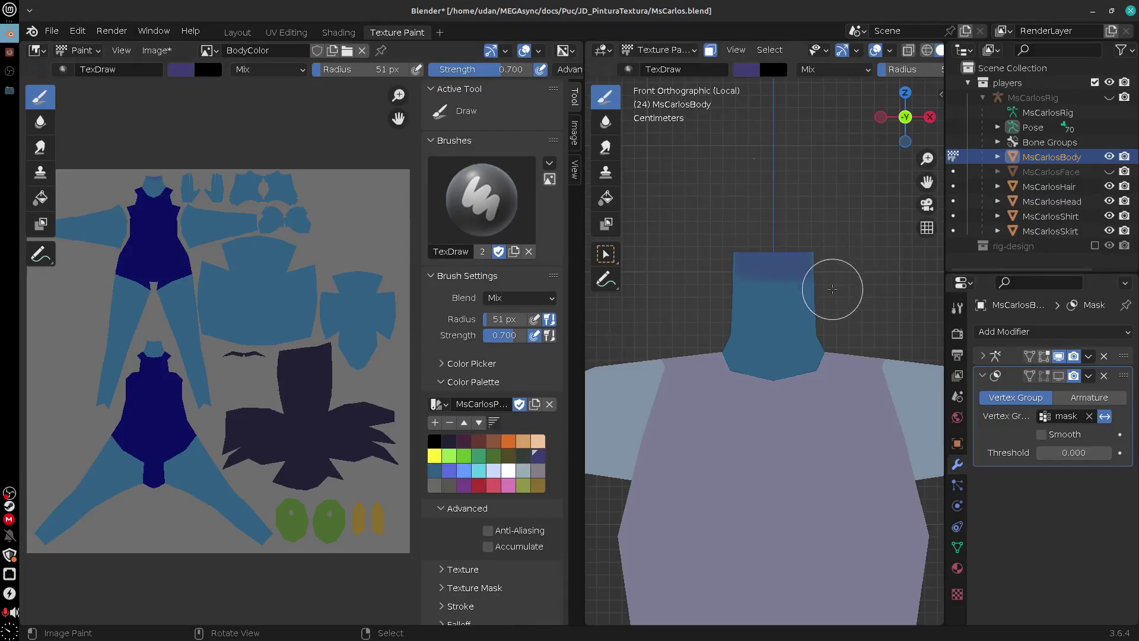
Continue the dark purple shadow band around the side and back of the upper neck
key("KP_3")
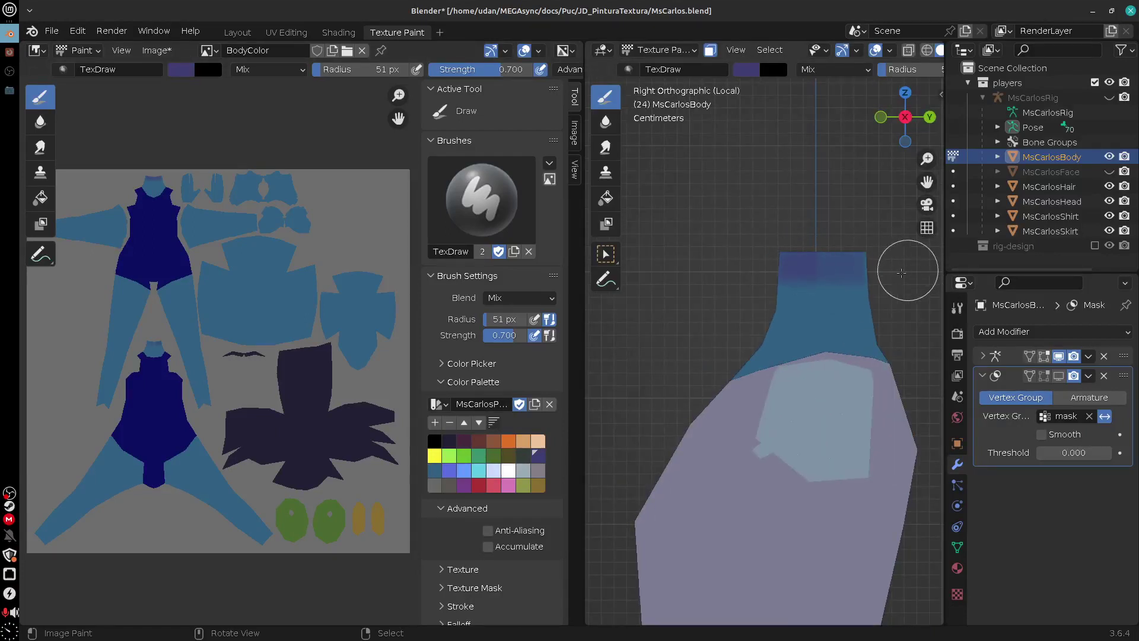
key("ctrl+KP_1")
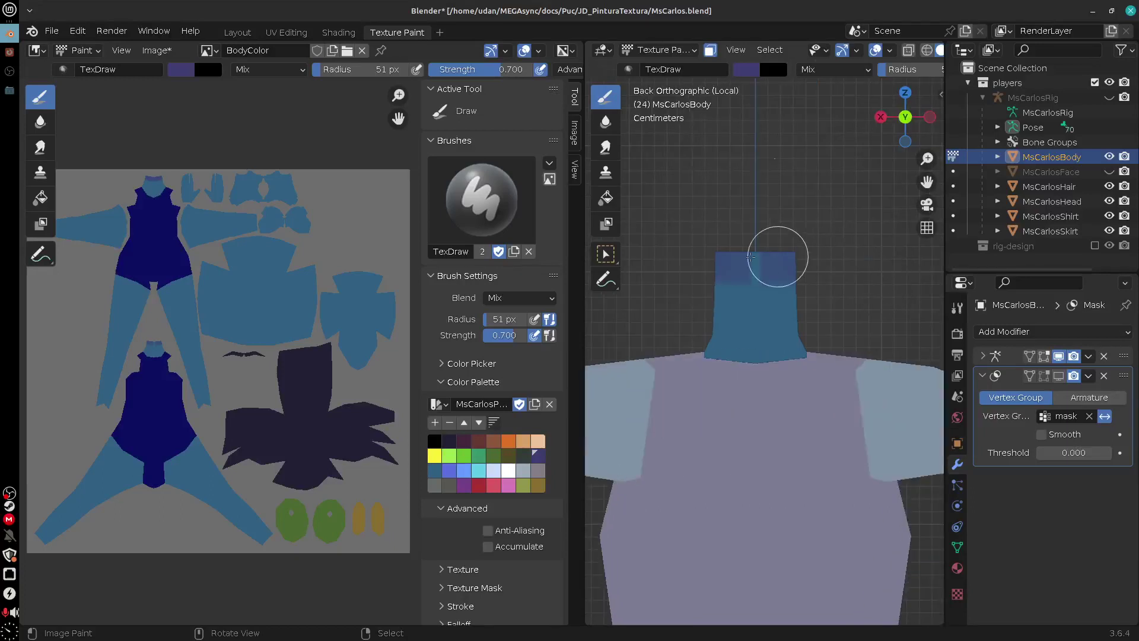
left_click_drag(777, 256, 818, 262)
mouse_move(819, 295)
middle_mouse_down()
mouse_move(889, 304)
mouse_move(718, 312)
mouse_move(864, 318)
mouse_move(827, 315)
middle_mouse_up()
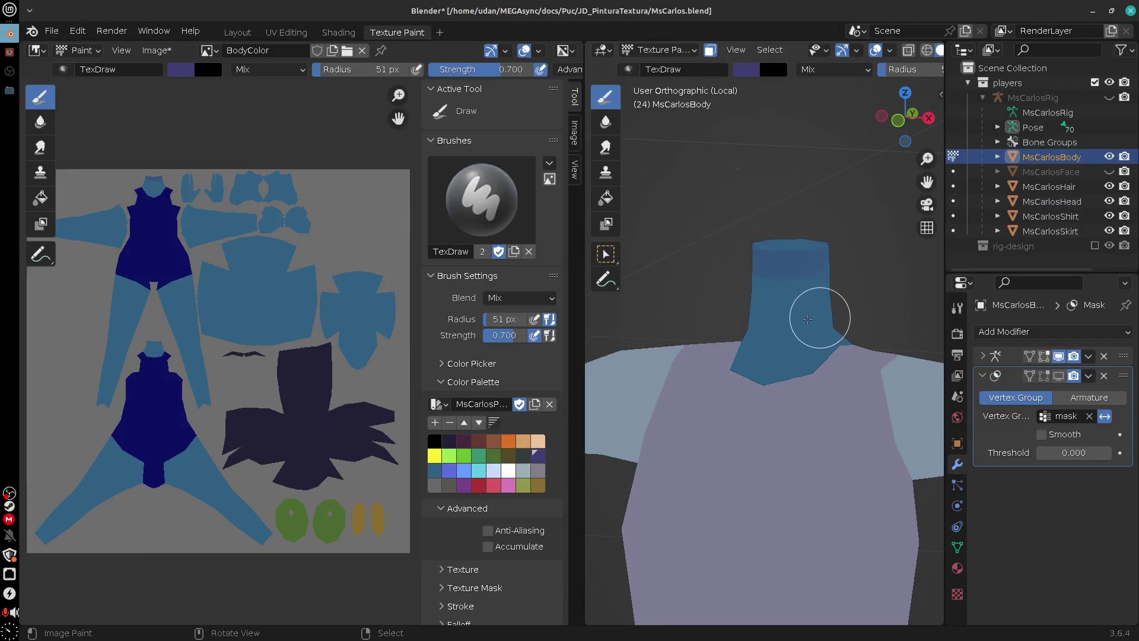
Switch to the Fill tool and select all linked faces of the arm as the paint mask
mouse_move(809, 308)
middle_mouse_down()
mouse_move(802, 279)
mouse_move(797, 288)
middle_mouse_up()
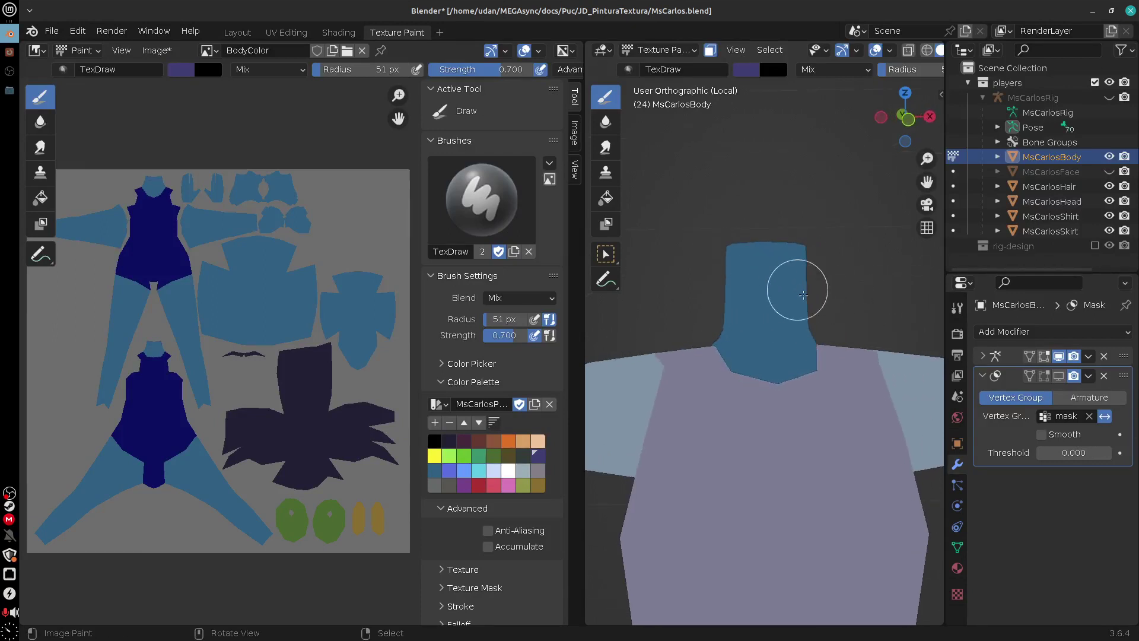
key("KP_1")
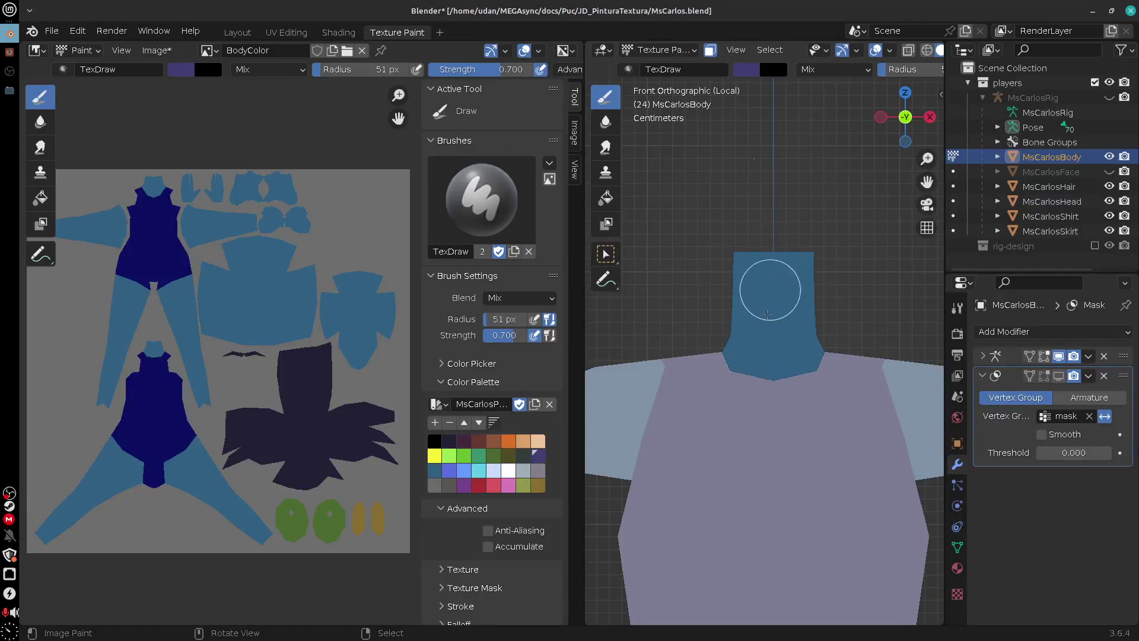
left_click(605, 197)
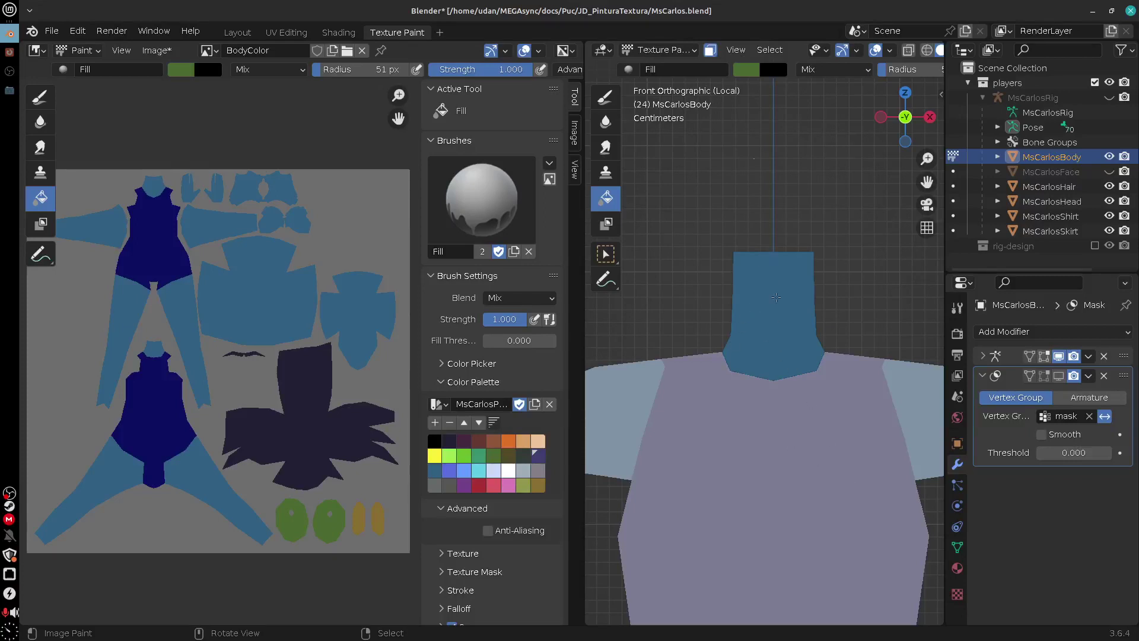
middle_click_drag(874, 492, 610, 420, "shift")
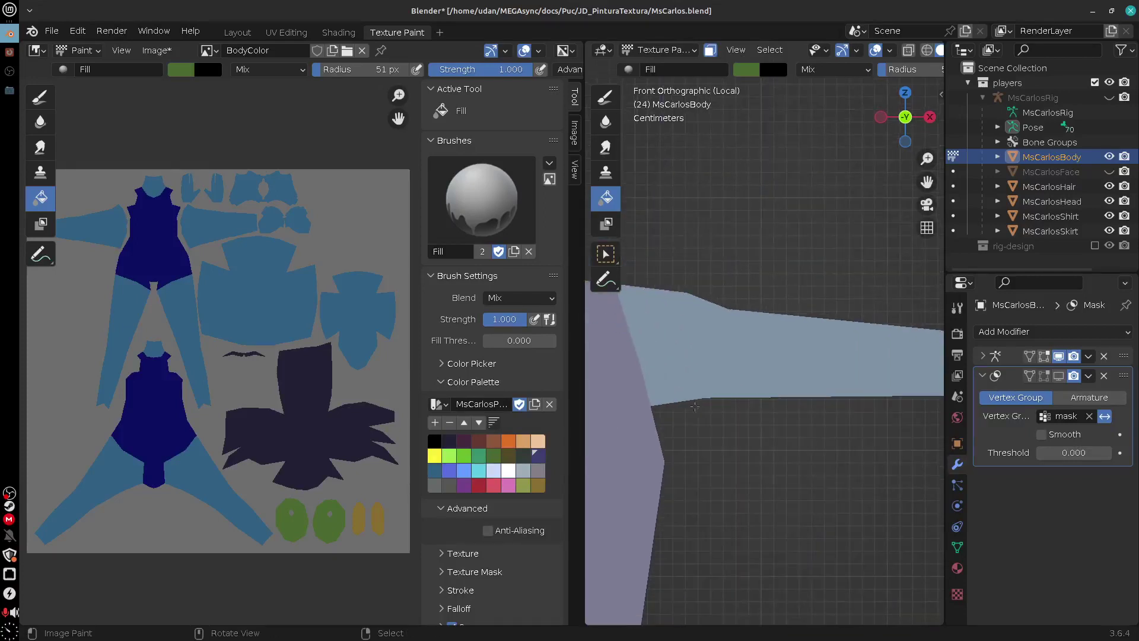
left_click(742, 368)
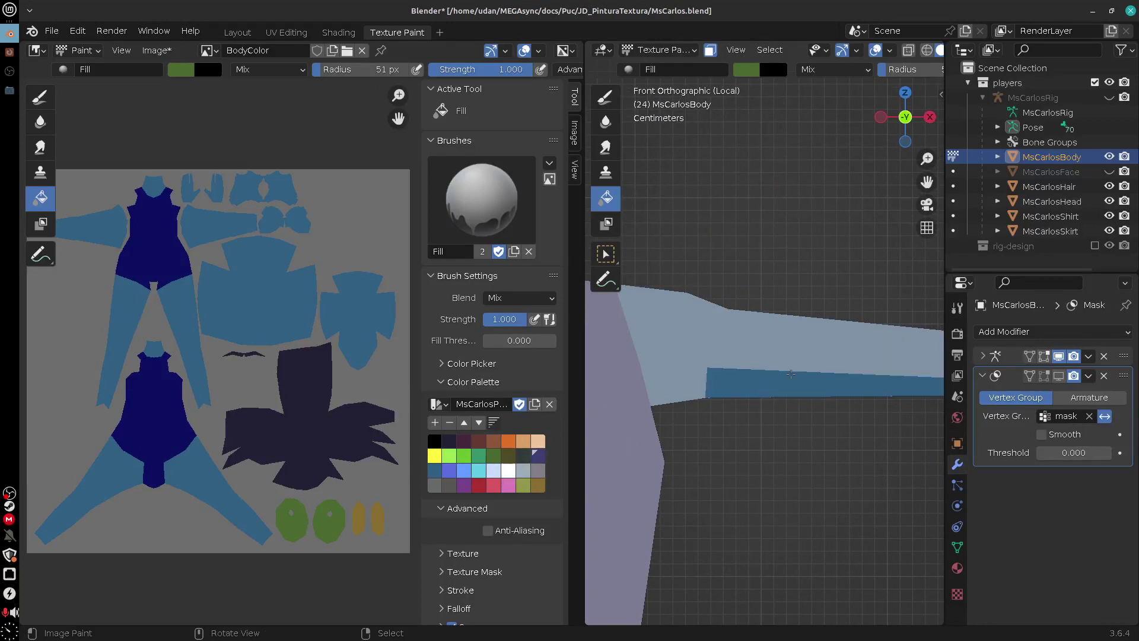
middle_click_drag(931, 394, 784, 402, "shift")
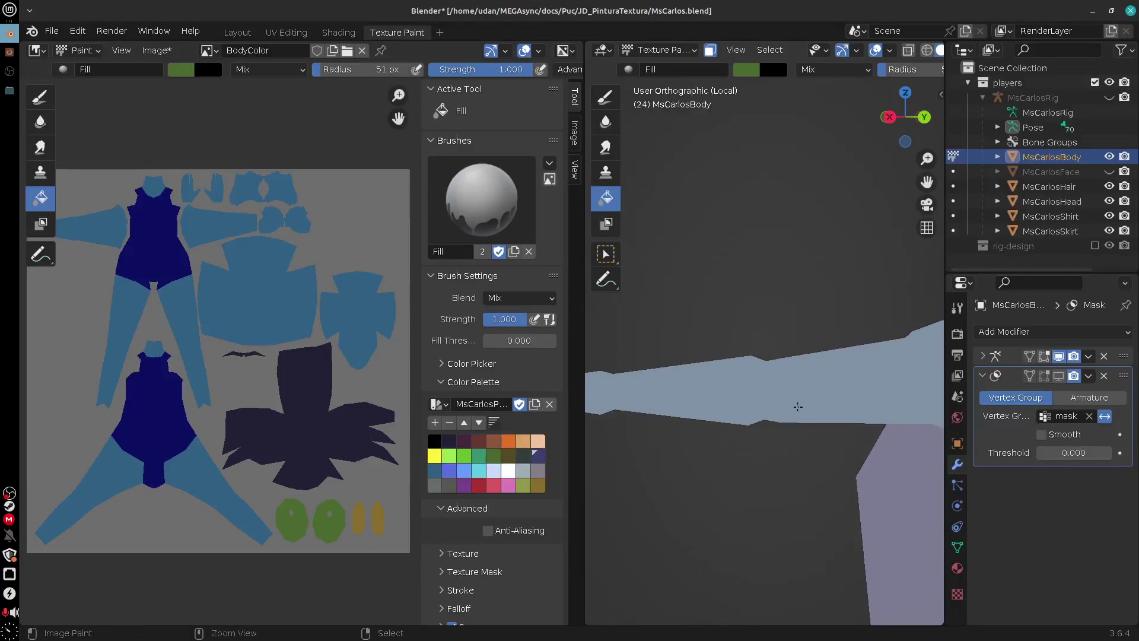
left_click(797, 406)
mouse_move(797, 406)
middle_mouse_down()
mouse_move(753, 468)
mouse_move(866, 292)
middle_mouse_up()
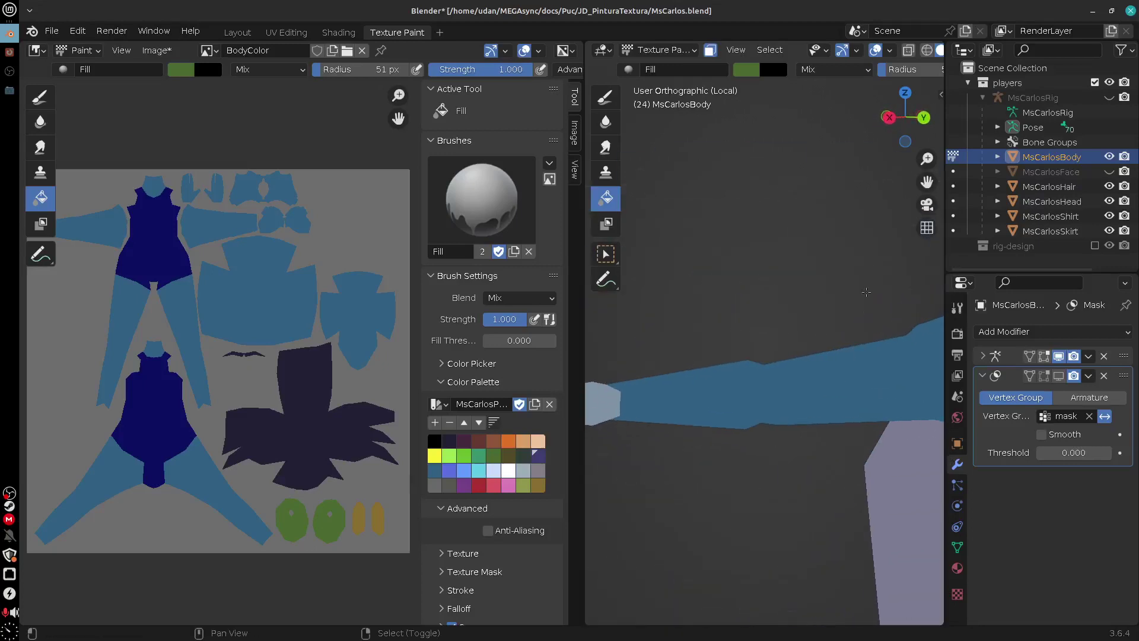
scroll(854, 51, "down", 3)
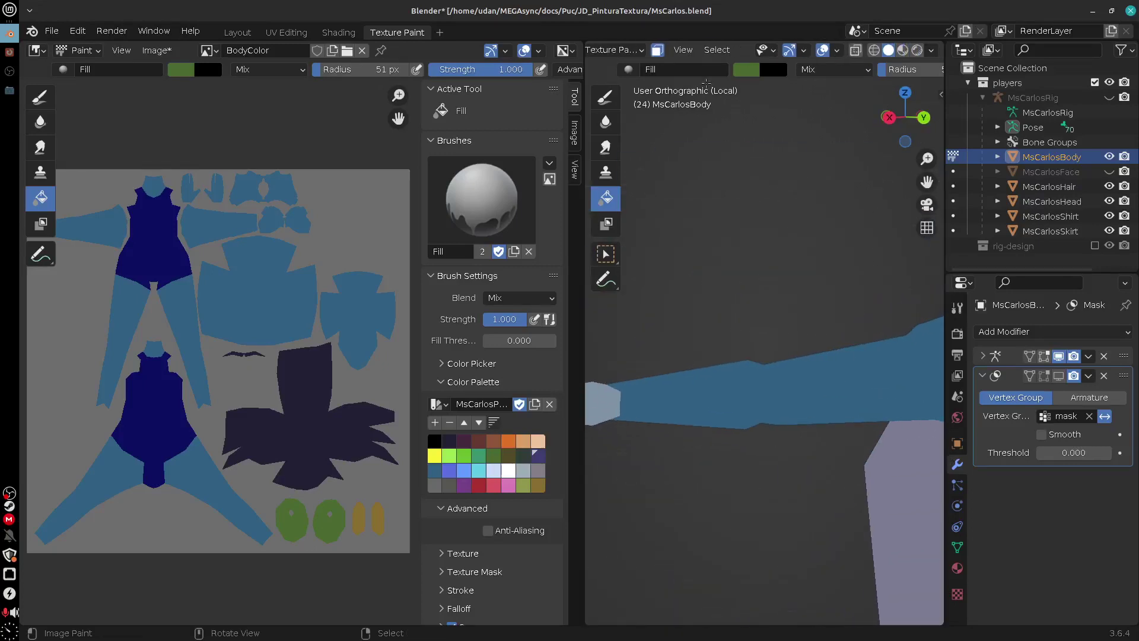
Enable the wireframe overlay in the 3D viewport
left_click(838, 51)
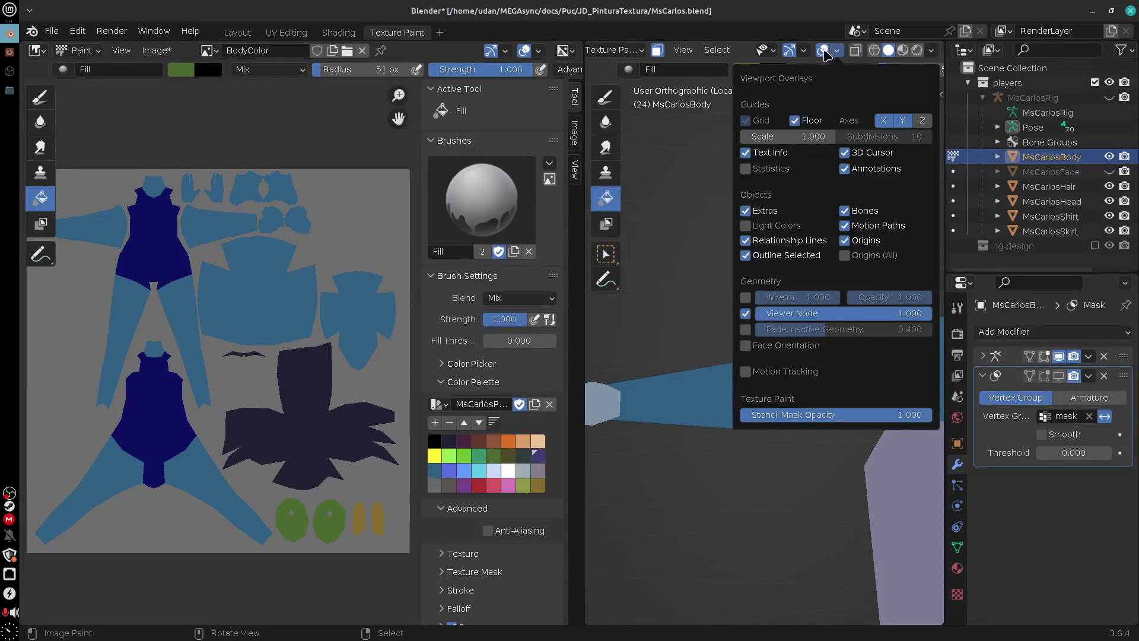
left_click(746, 298)
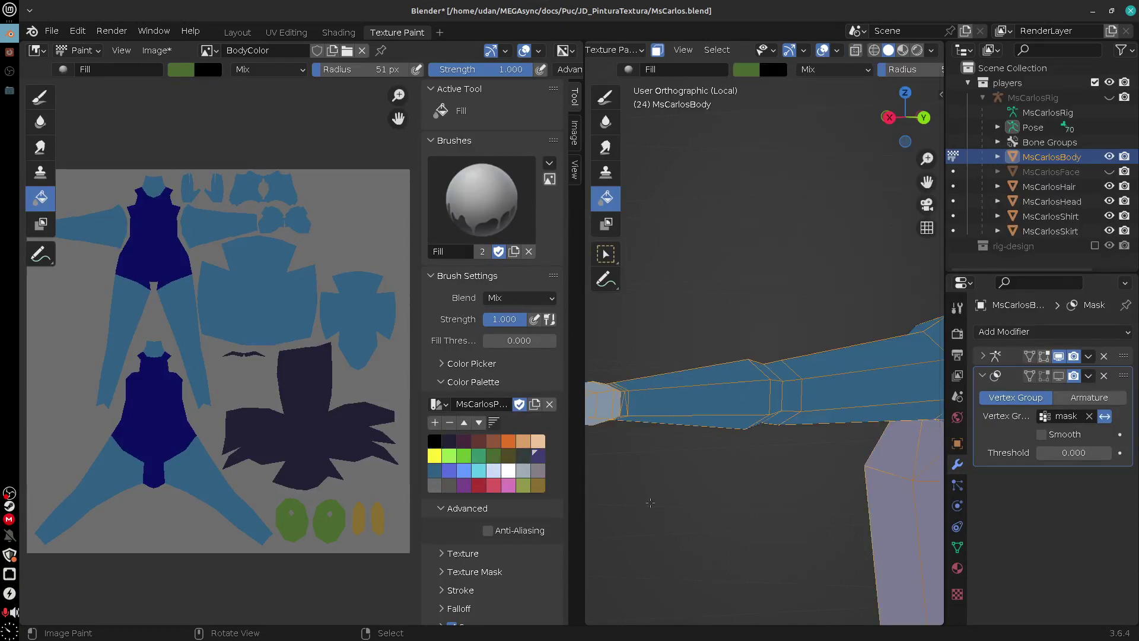
Choose the purple palette color, switch back to the TexDraw brush and dab a soft shadow on the back of the elbow
mouse_move(753, 355)
middle_mouse_down()
mouse_move(789, 368)
mouse_move(713, 474)
mouse_move(716, 442)
middle_mouse_up()
key("ctrl+KP_1")
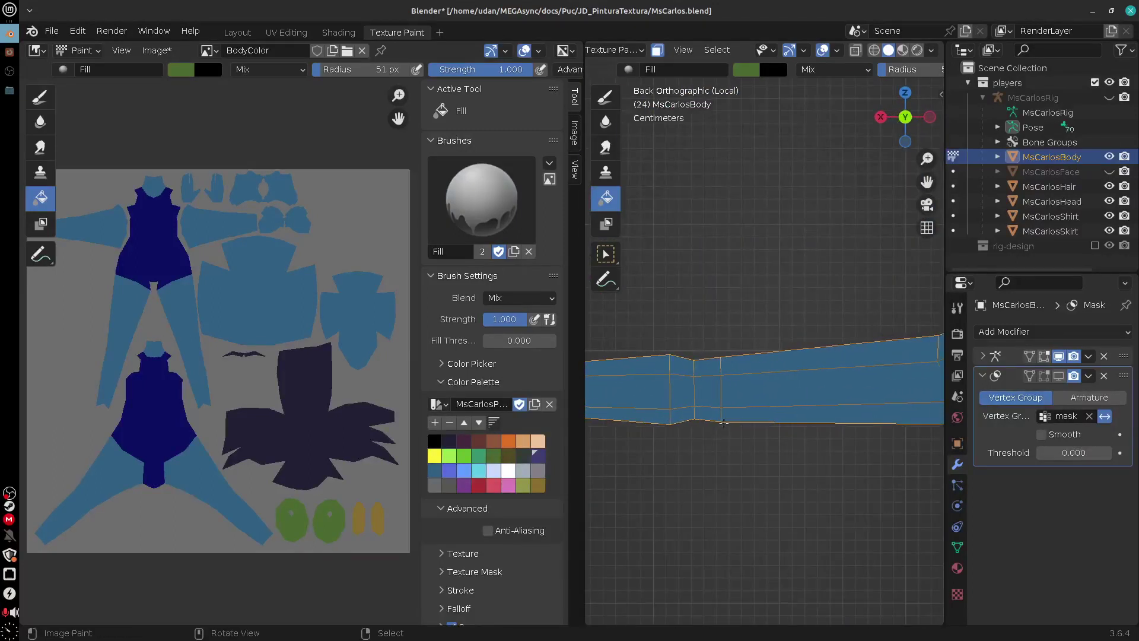
middle_click_drag(712, 400, 783, 370, "shift")
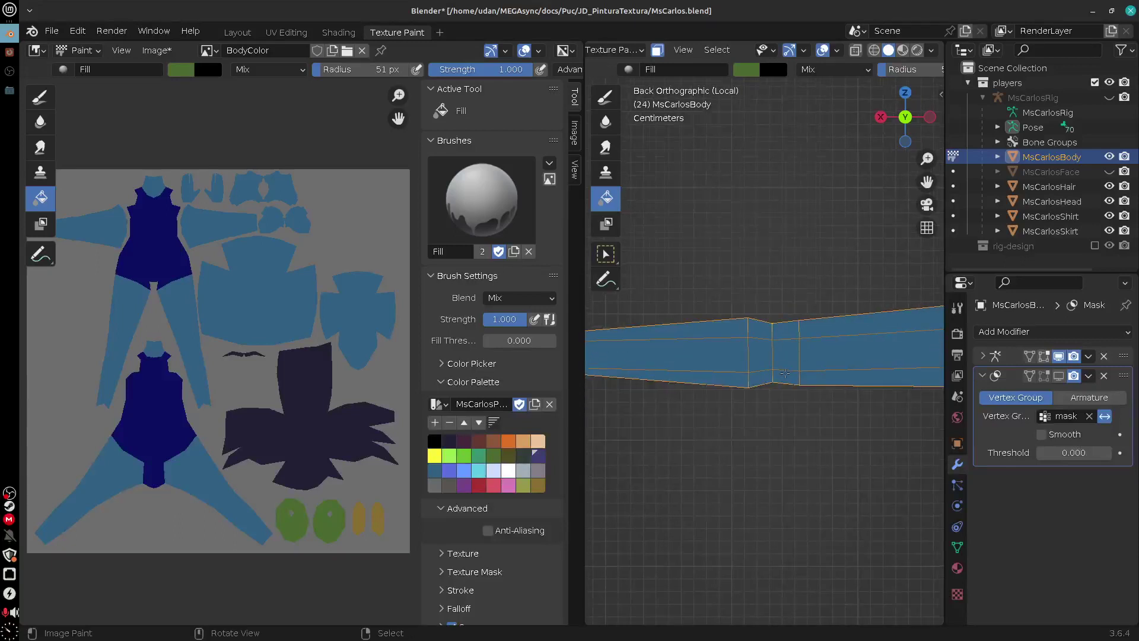
scroll(784, 372, "up", 5)
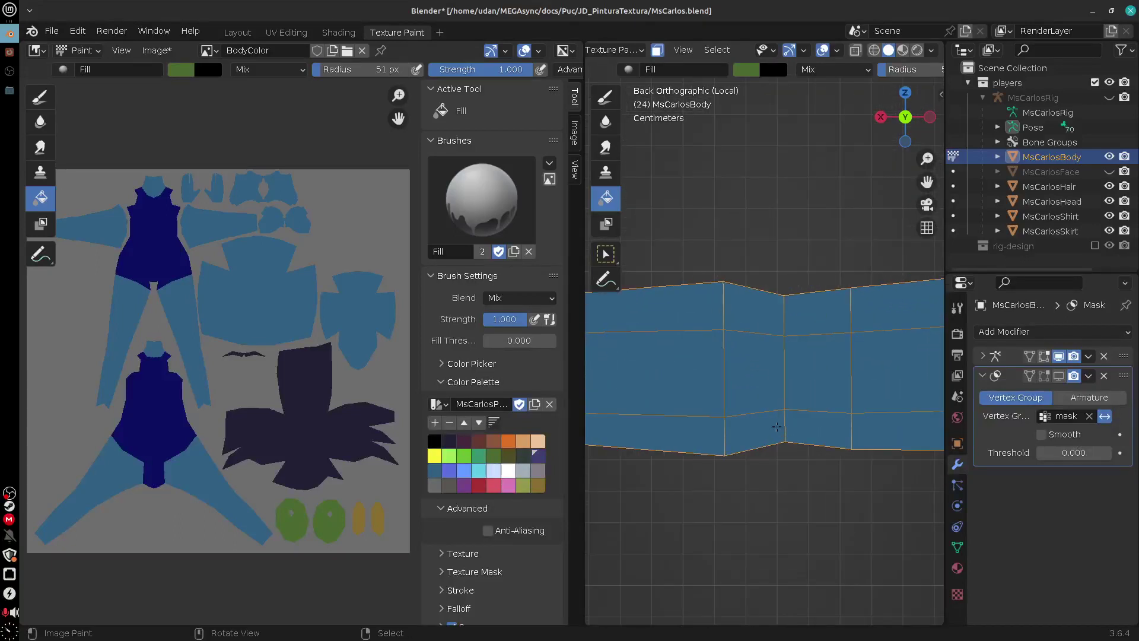
left_click(470, 485)
left_click(605, 96)
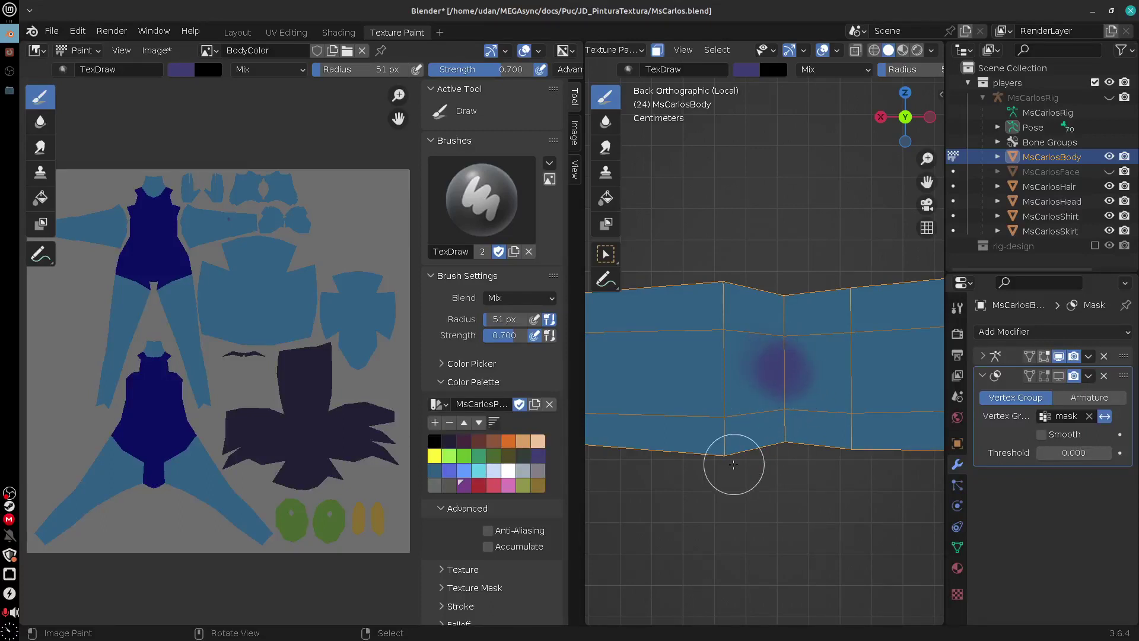
In top view, select all linked faces of the hand as the paint mask
mouse_move(733, 464)
middle_mouse_down()
mouse_move(831, 419)
mouse_move(708, 462)
mouse_move(683, 485)
mouse_move(828, 484)
mouse_move(614, 481)
mouse_move(798, 487)
mouse_move(774, 485)
middle_mouse_up()
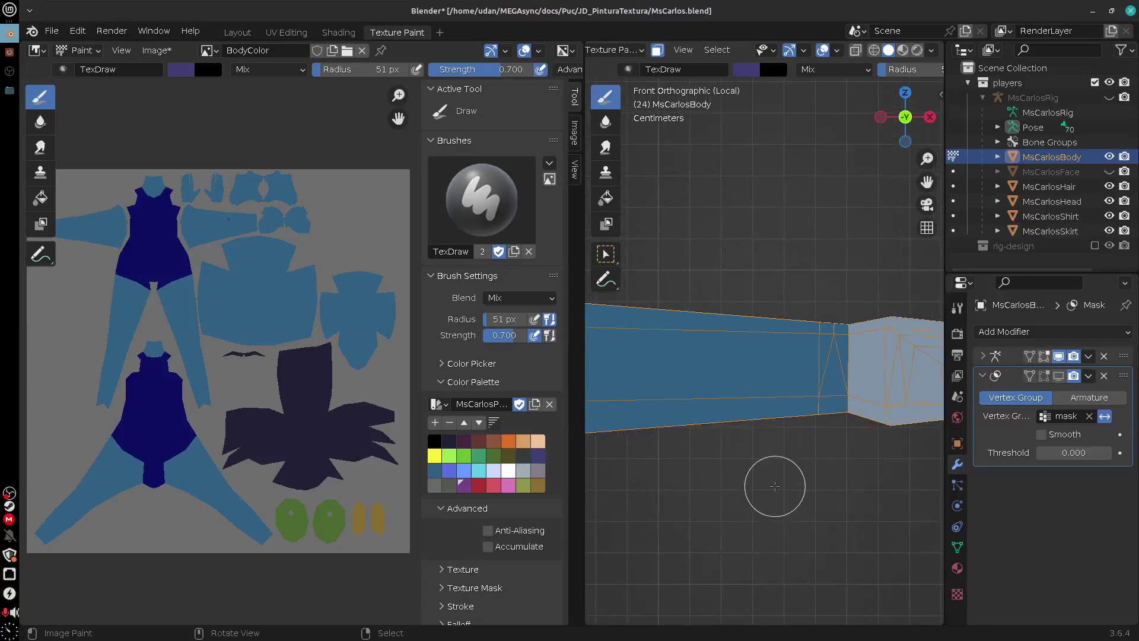
scroll(777, 483, "down", 3)
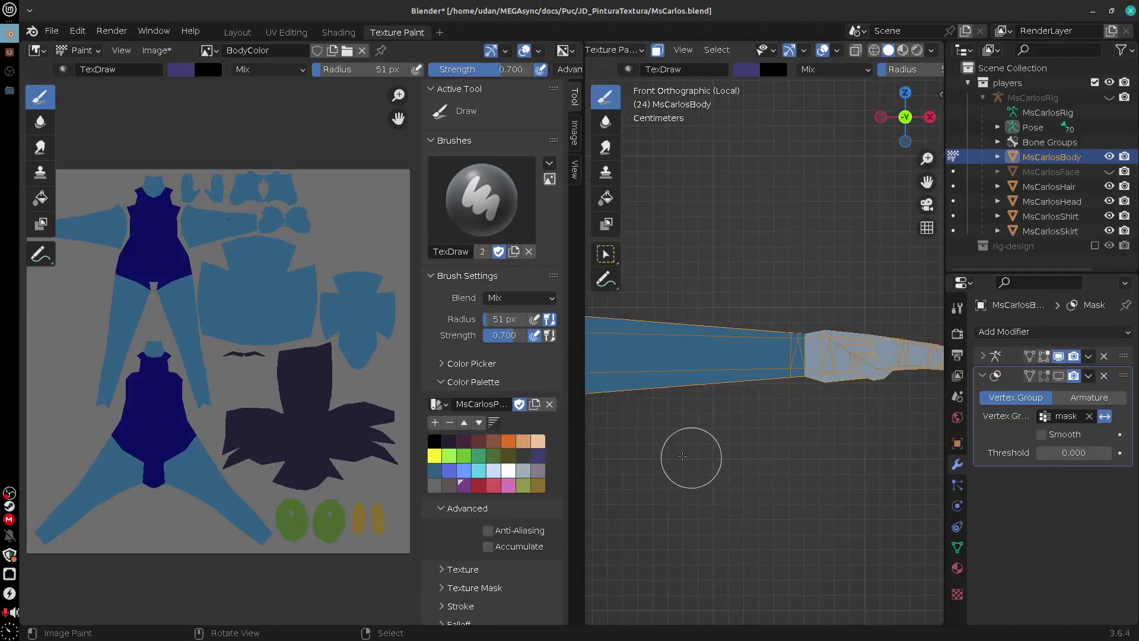
middle_click_drag(870, 465, 765, 425)
scroll(780, 436, "up", 4)
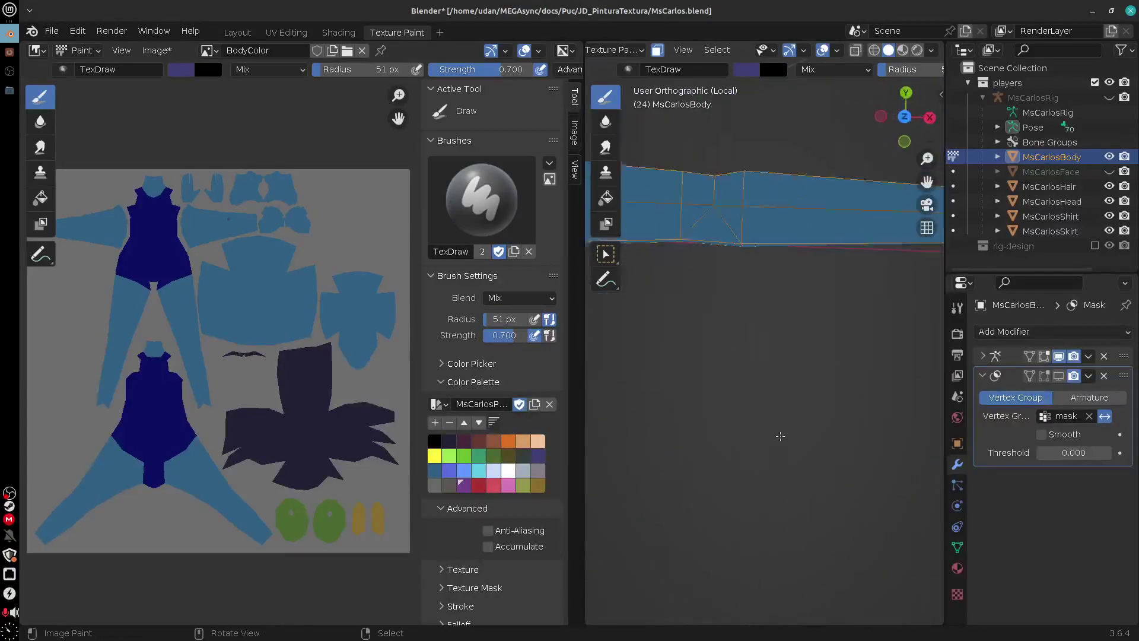
key("KP_7")
middle_click_drag(908, 352, 739, 442, "shift")
middle_click_drag(849, 345, 739, 387, "shift")
right_click(730, 365)
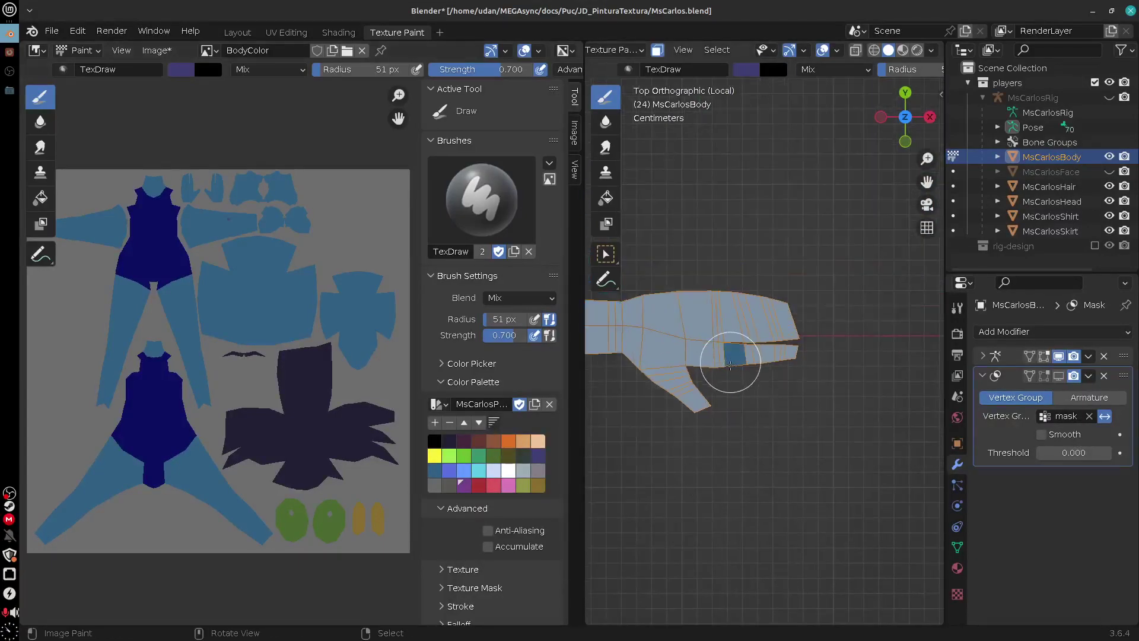
key("ctrl+l")
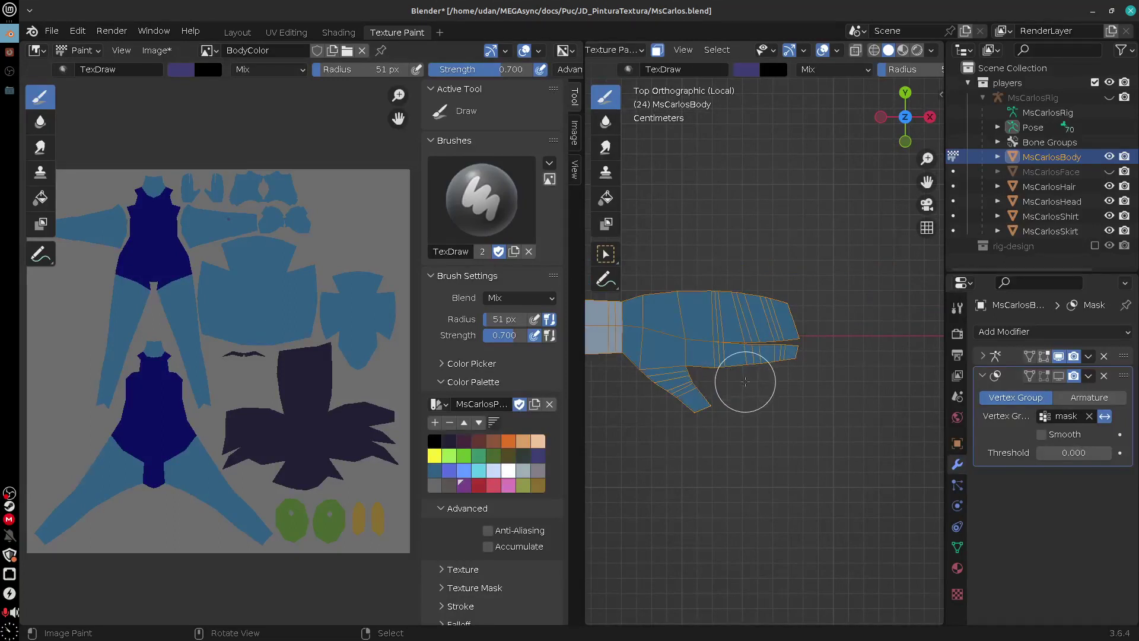
Set the brush radius to 29 px and dab purple shadows on the joints of the separate index finger
scroll(745, 382, "up", 3)
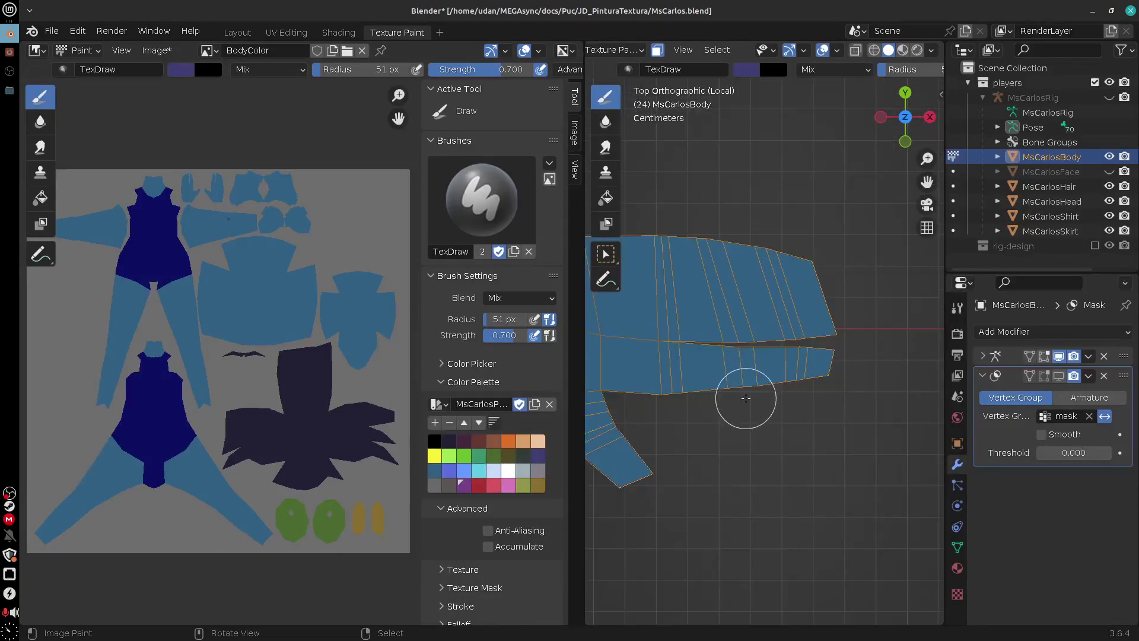
key("f")
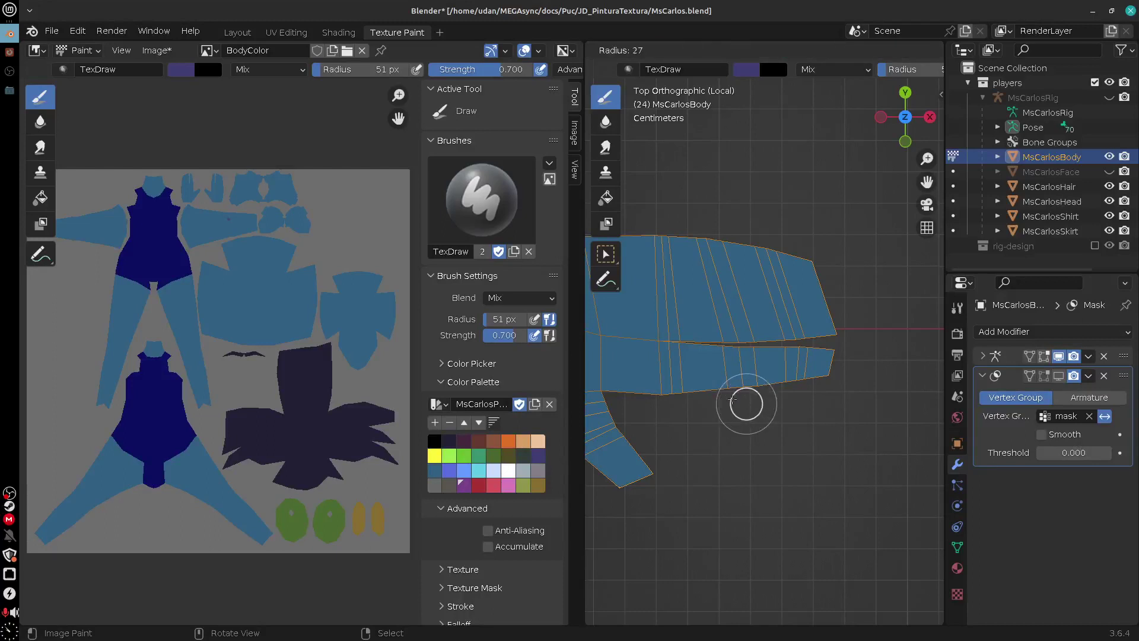
left_click(734, 403)
left_click_drag(669, 362, 673, 369)
left_click(667, 368)
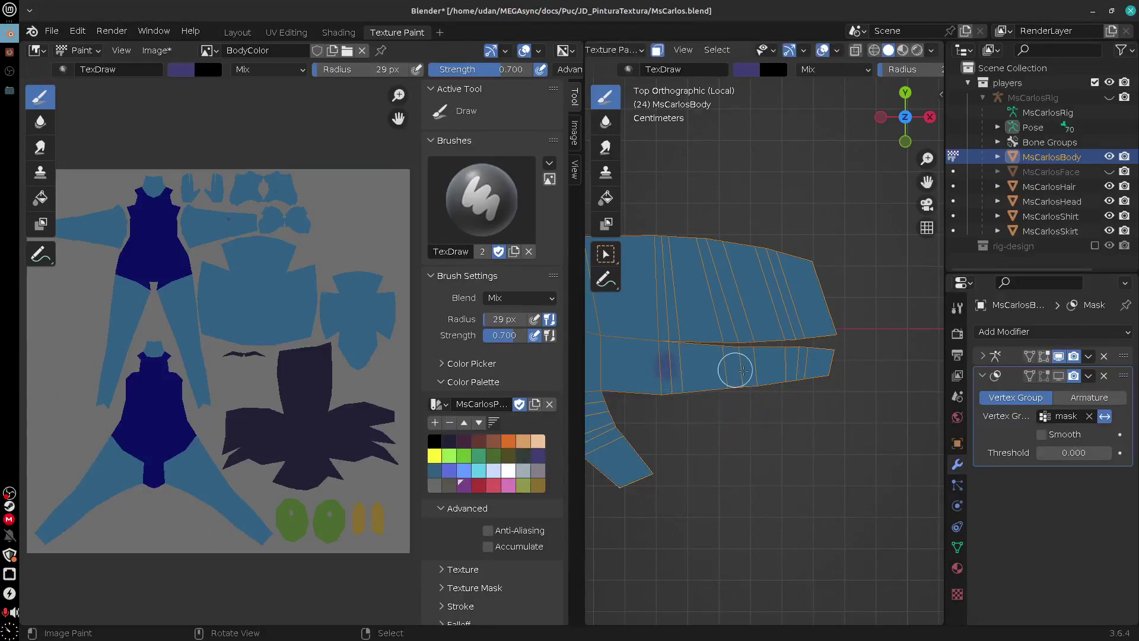
left_click(737, 364)
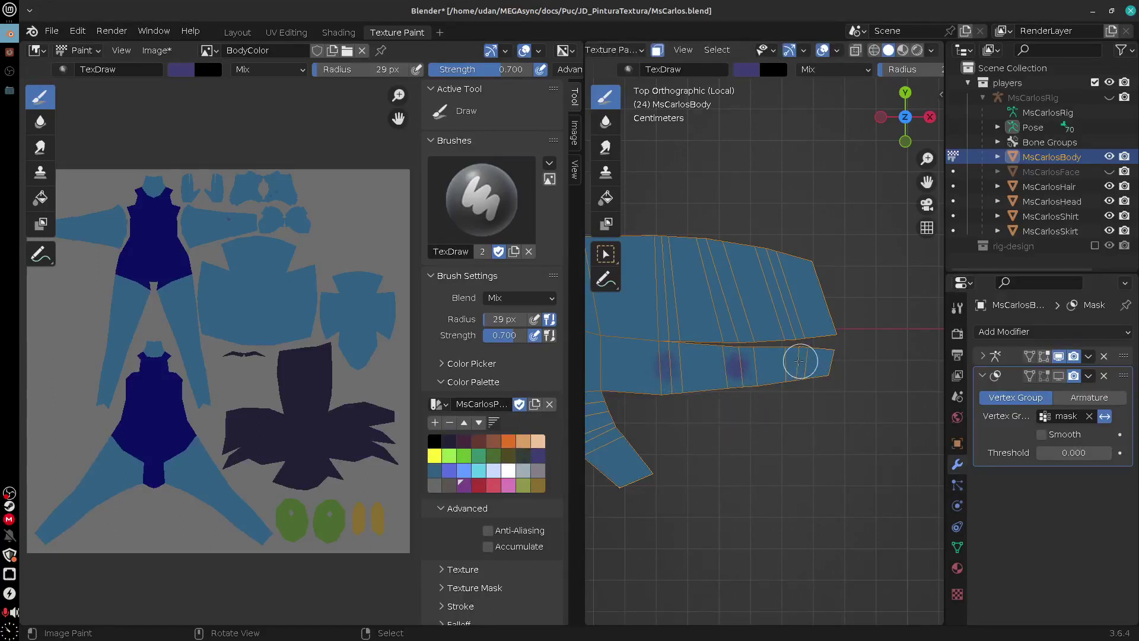
Paint purple shadows across the three rows of joints on the joined fingers
mouse_move(787, 318)
left_mouse_down()
mouse_move(783, 276)
mouse_move(770, 274)
left_mouse_up()
mouse_move(791, 324)
left_mouse_down()
mouse_move(793, 297)
mouse_move(770, 262)
mouse_move(778, 294)
left_mouse_up()
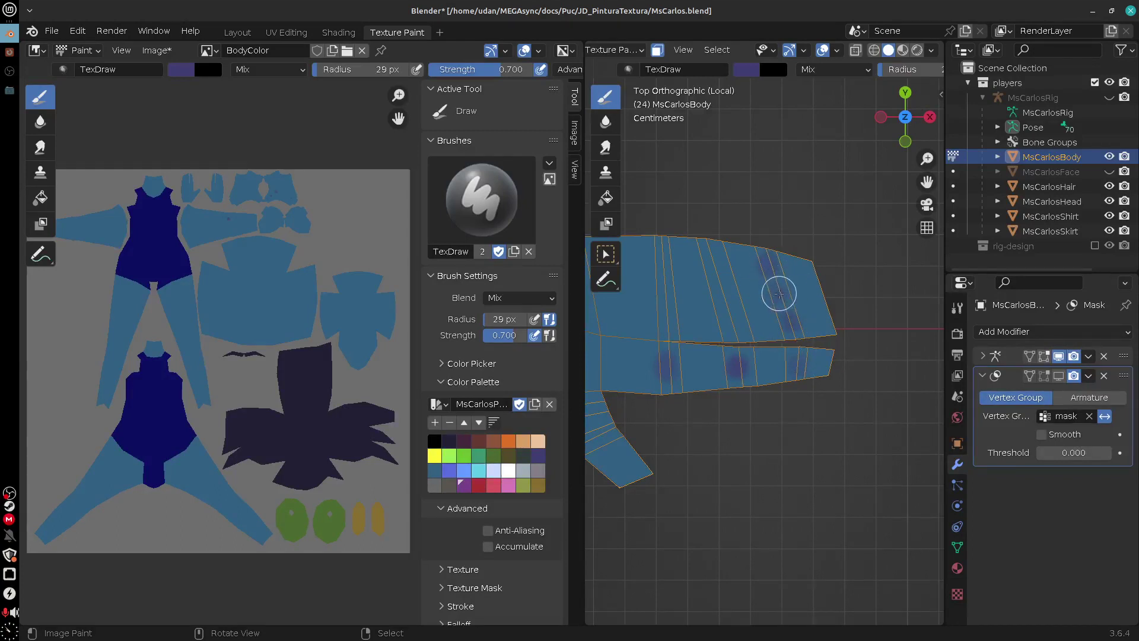
left_click(712, 259)
left_click(723, 296)
left_click(728, 324)
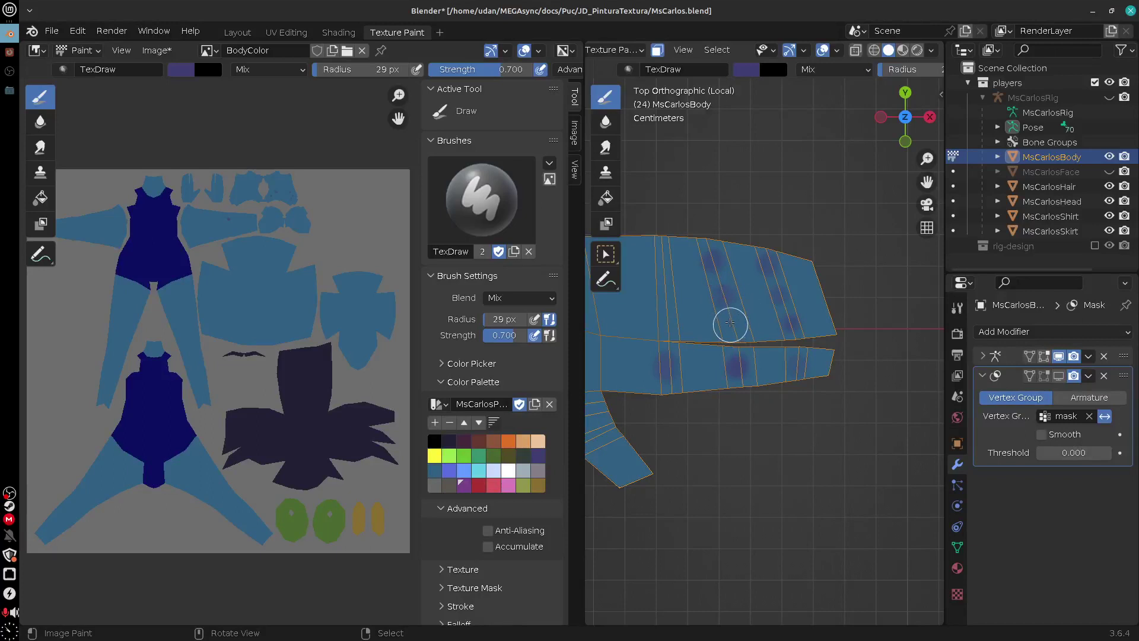
left_click(661, 259)
left_click_drag(663, 292, 668, 320)
Dab purple shading on the thumb joint and strengthen the knuckle shadow at the base of the joined fingers
middle_click_drag(671, 443, 761, 426, "shift")
left_click(688, 423)
left_click(686, 425)
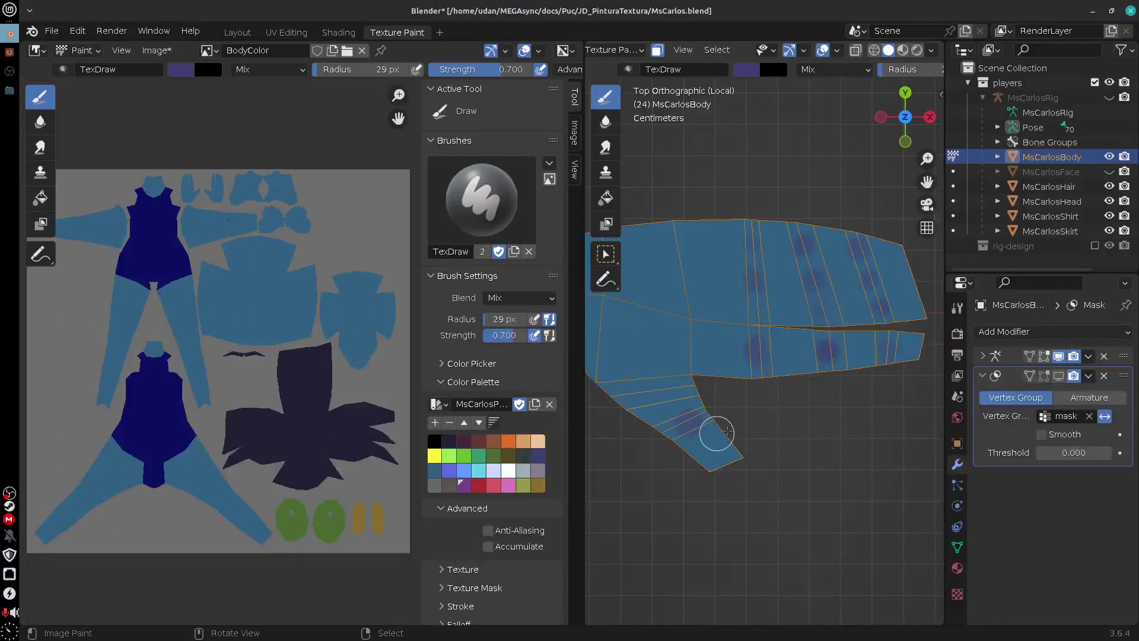
middle_click_drag(856, 383, 814, 411, "shift")
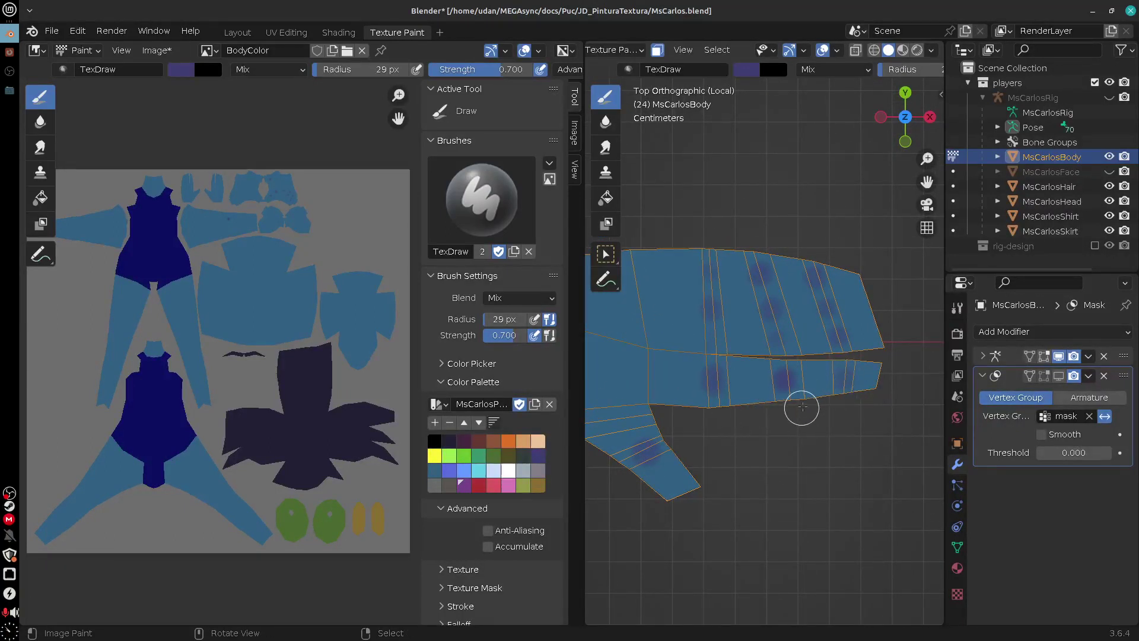
scroll(802, 401, "up", 3)
left_click(678, 334)
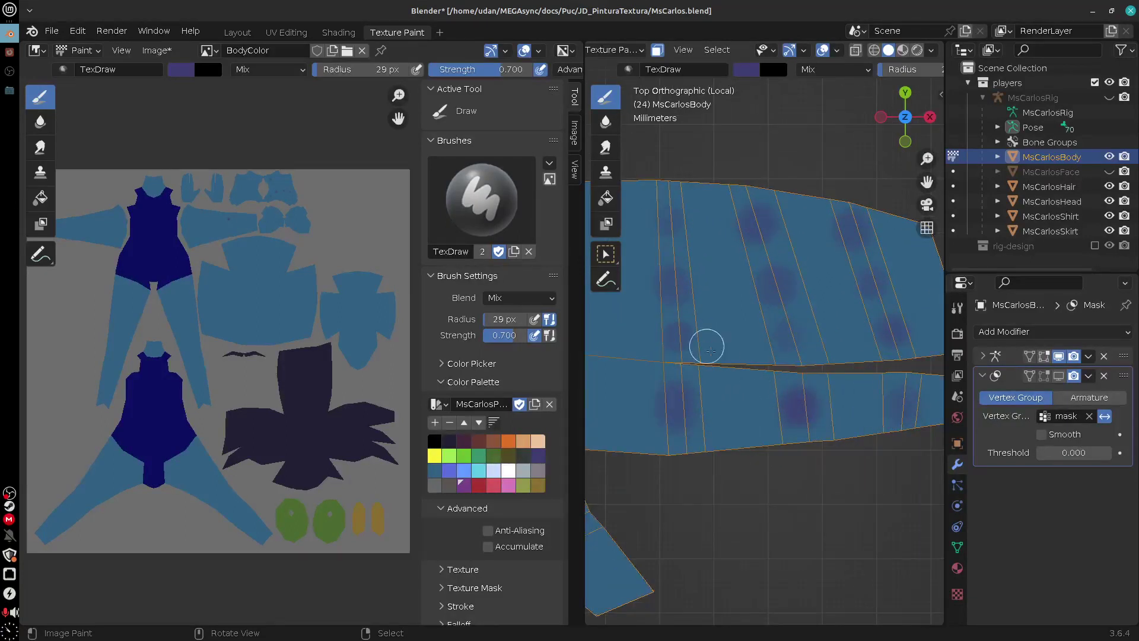
Set the brush radius to 4 px and paint a thin purple dividing line along the joined fingers, undoing the stray strokes
key("f")
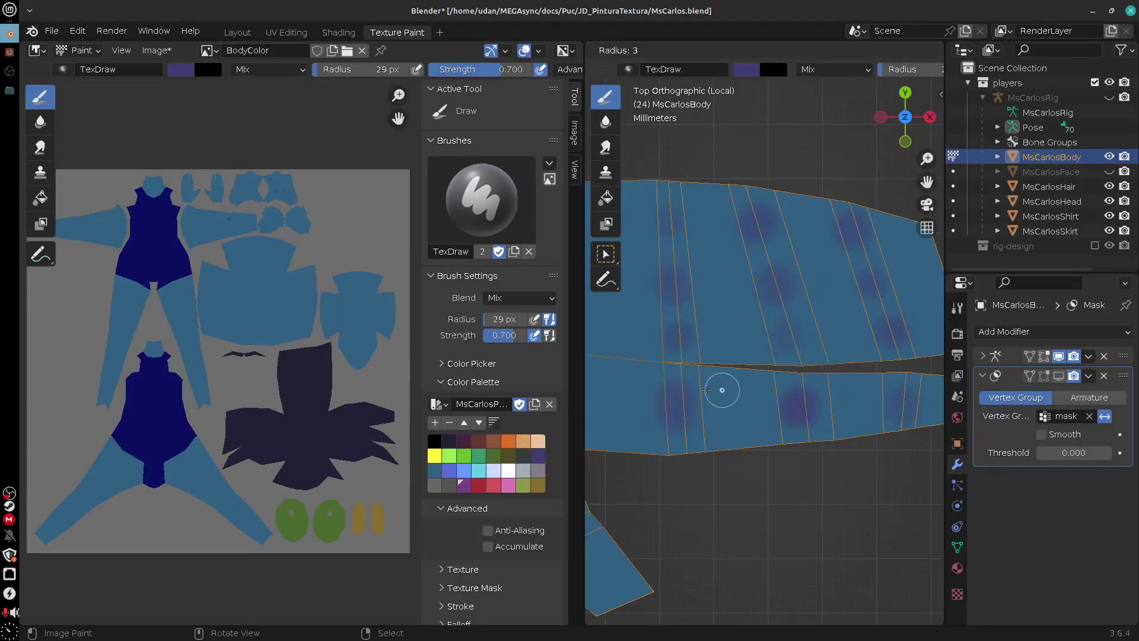
left_click(712, 390)
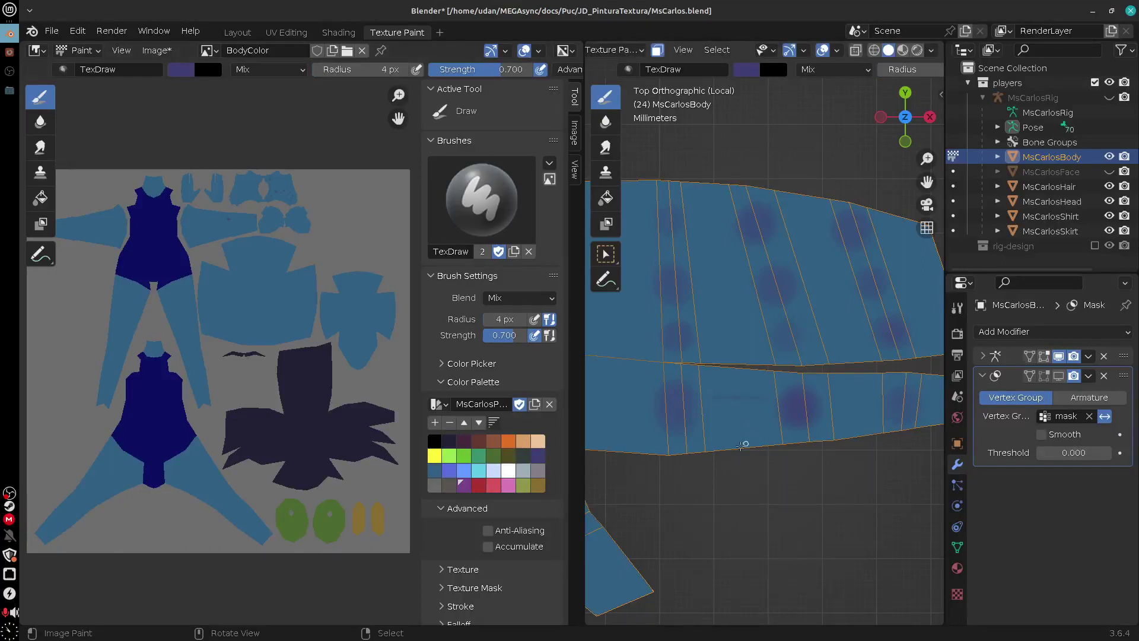
key("ctrl+z")
middle_click_drag(675, 317, 650, 329, "shift")
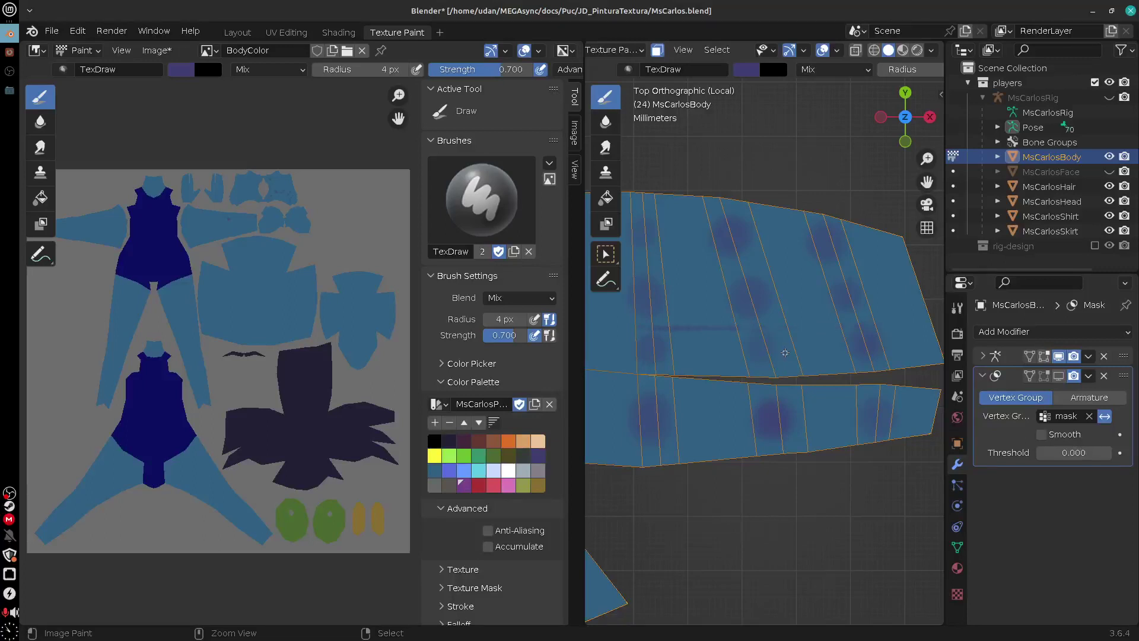
key("ctrl+z")
middle_click_drag(652, 319, 682, 334, "shift")
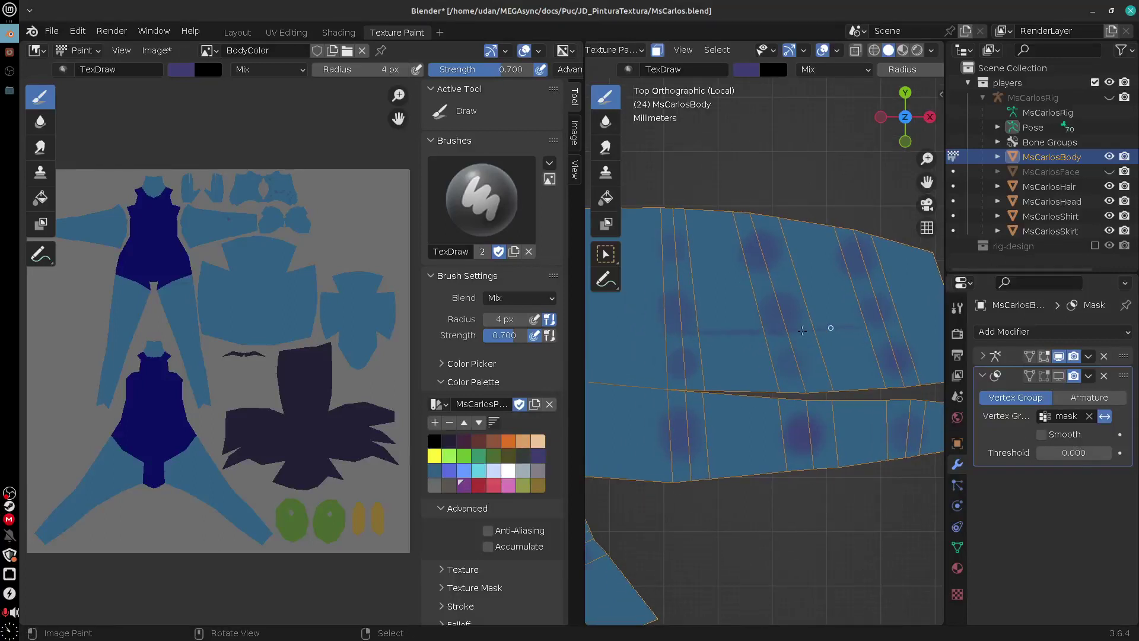
Paint a second thin purple dividing line along the joined fingers, farther from the index finger
middle_click_drag(830, 344, 781, 350, "ctrl")
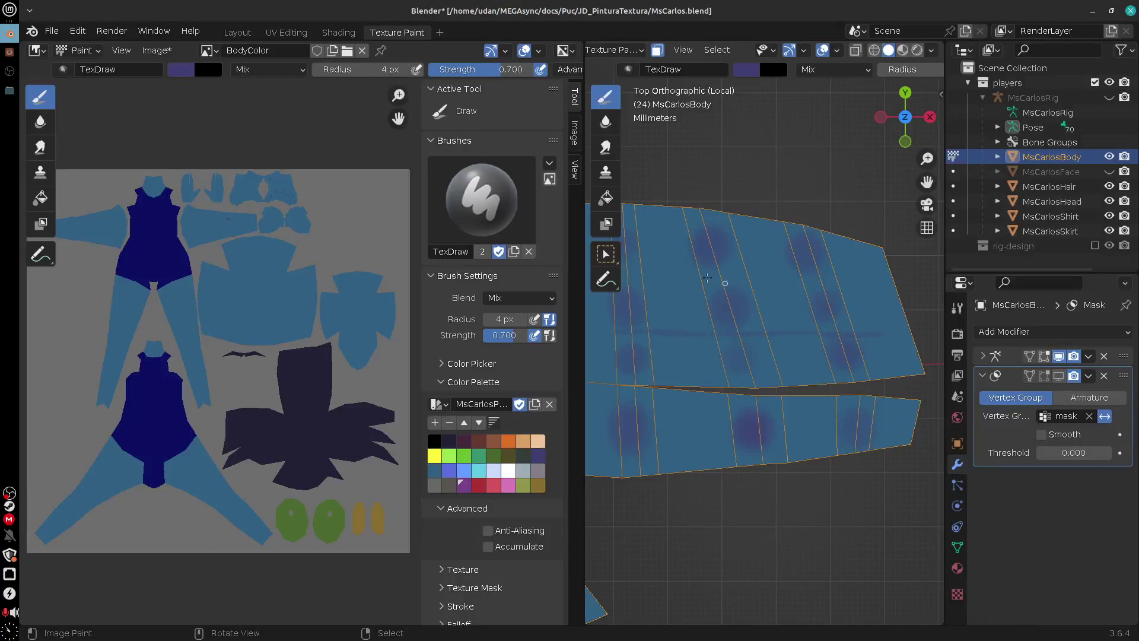
scroll(704, 281, "up", 2)
middle_click_drag(879, 282, 832, 275, "shift")
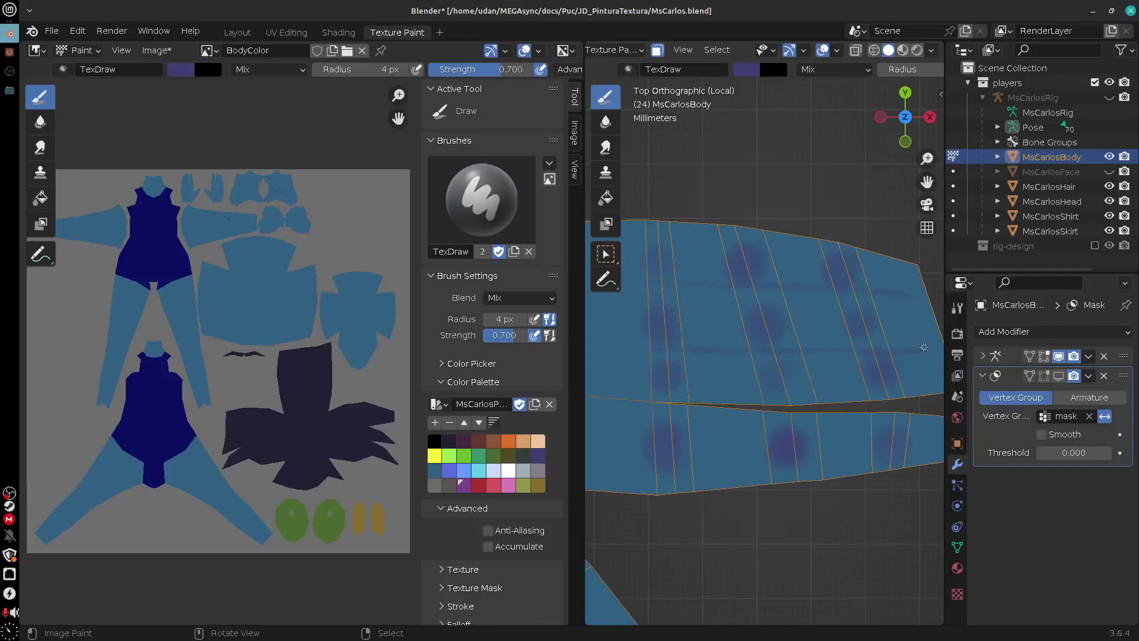
scroll(795, 344, "down", 2, "ctrl")
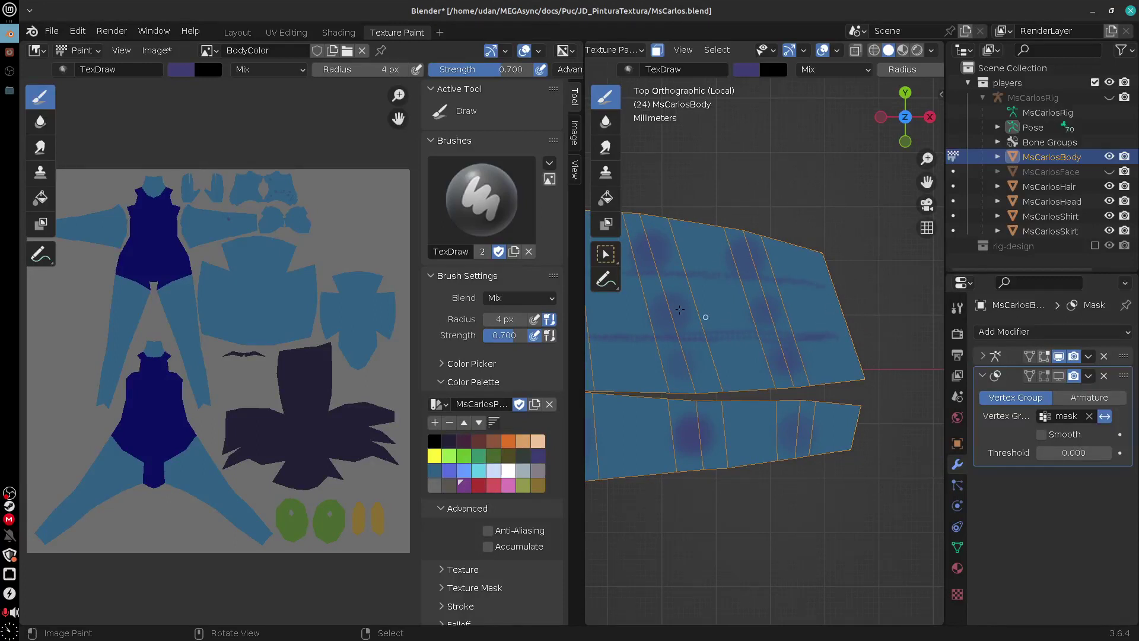
Paint pale blue fingernails on the tips of the three joined fingers with the 4 px brush
left_click(492, 472)
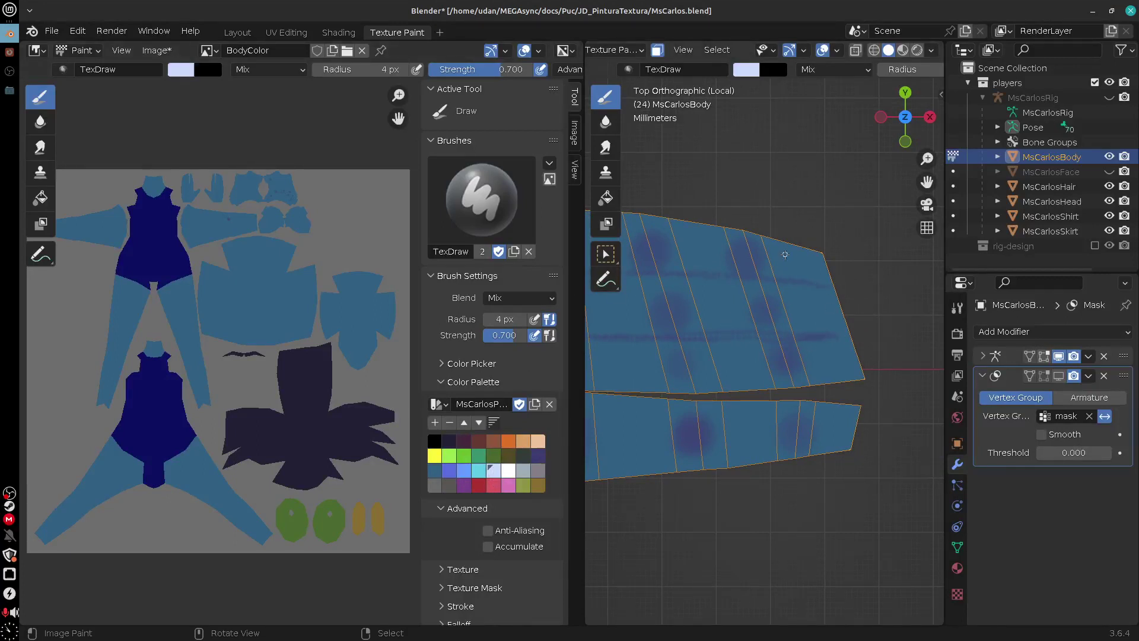
mouse_move(782, 258)
left_mouse_down()
mouse_move(813, 260)
mouse_move(778, 263)
mouse_move(812, 271)
left_mouse_up()
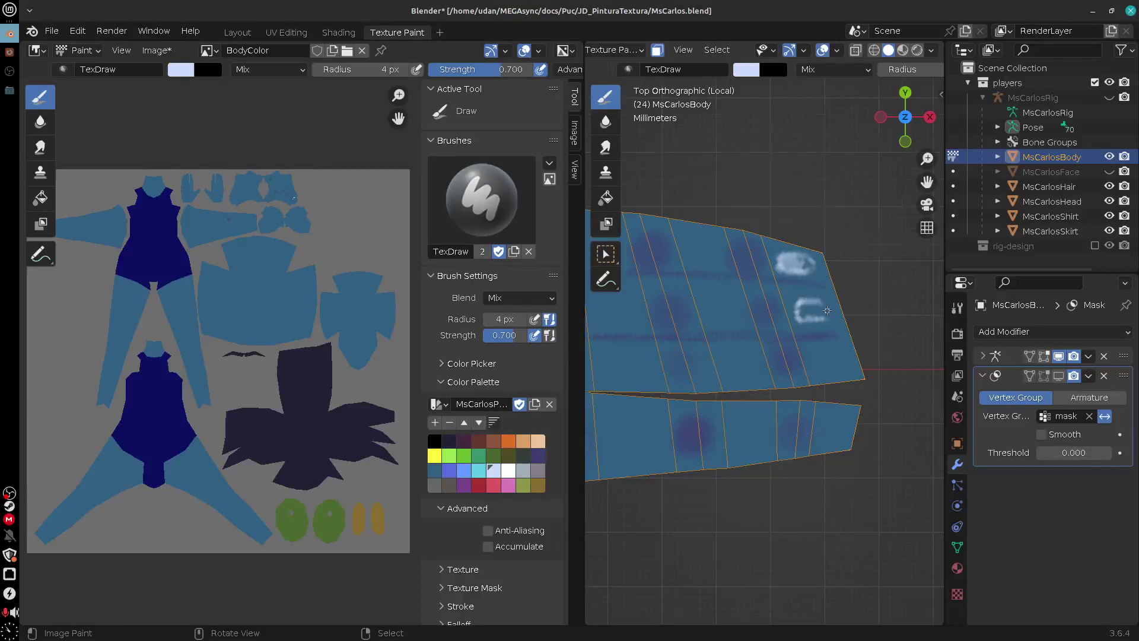
scroll(827, 310, "up", 4)
middle_click_drag(827, 311, 759, 303, "shift")
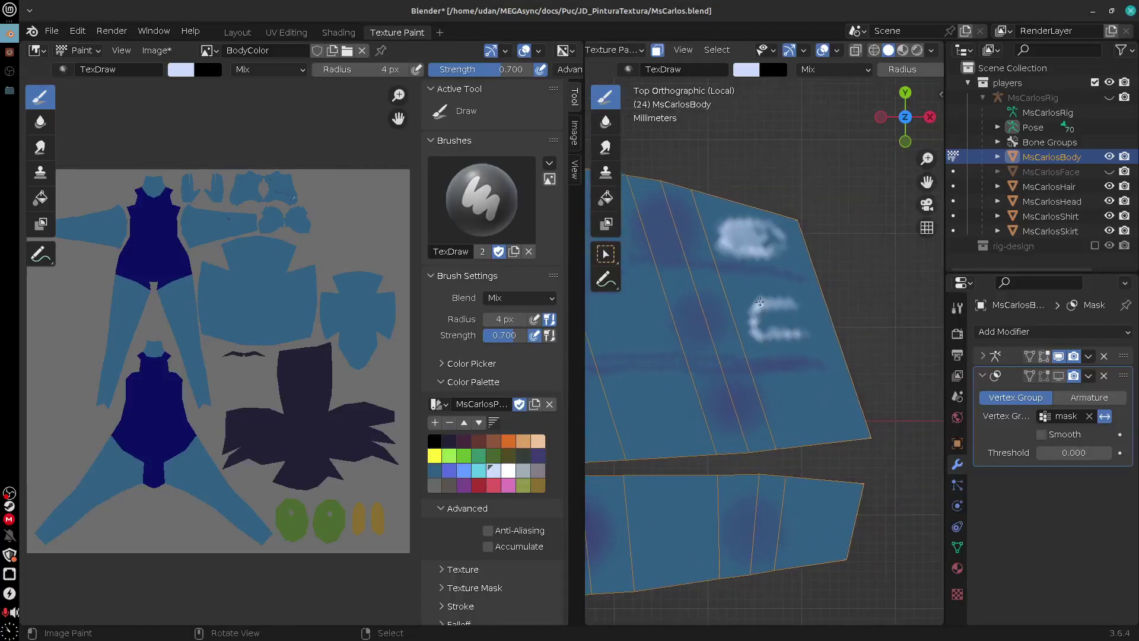
mouse_move(759, 303)
left_mouse_down()
mouse_move(759, 333)
mouse_move(807, 333)
mouse_move(774, 323)
mouse_move(803, 323)
left_mouse_up()
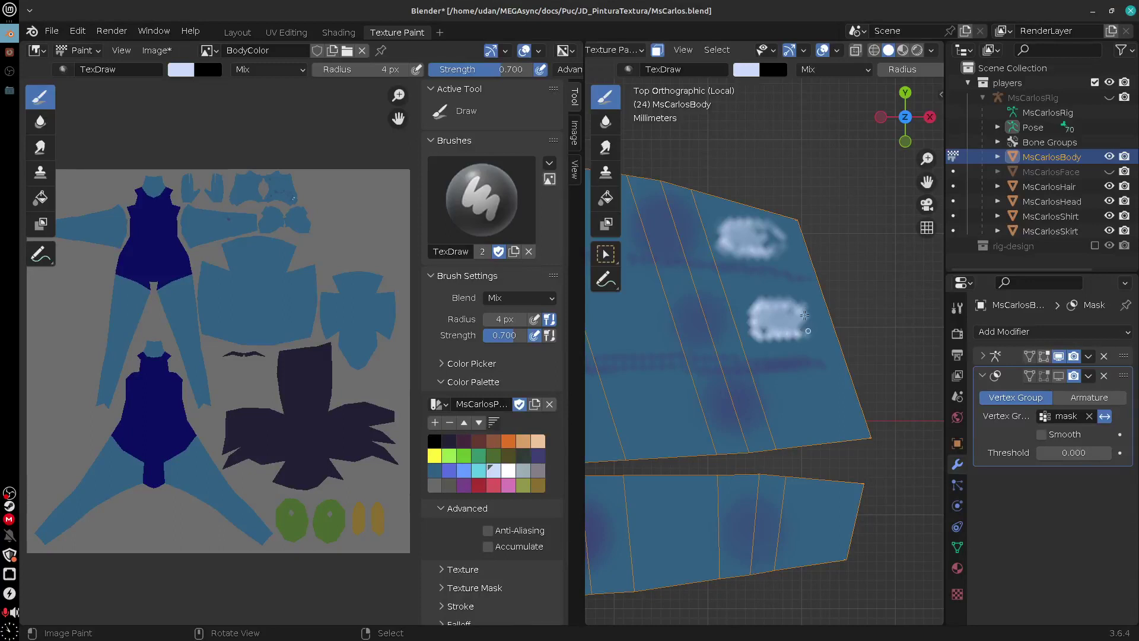
left_click_drag(762, 331, 776, 310)
mouse_move(749, 237)
left_mouse_down()
mouse_move(735, 234)
mouse_move(762, 236)
left_mouse_up()
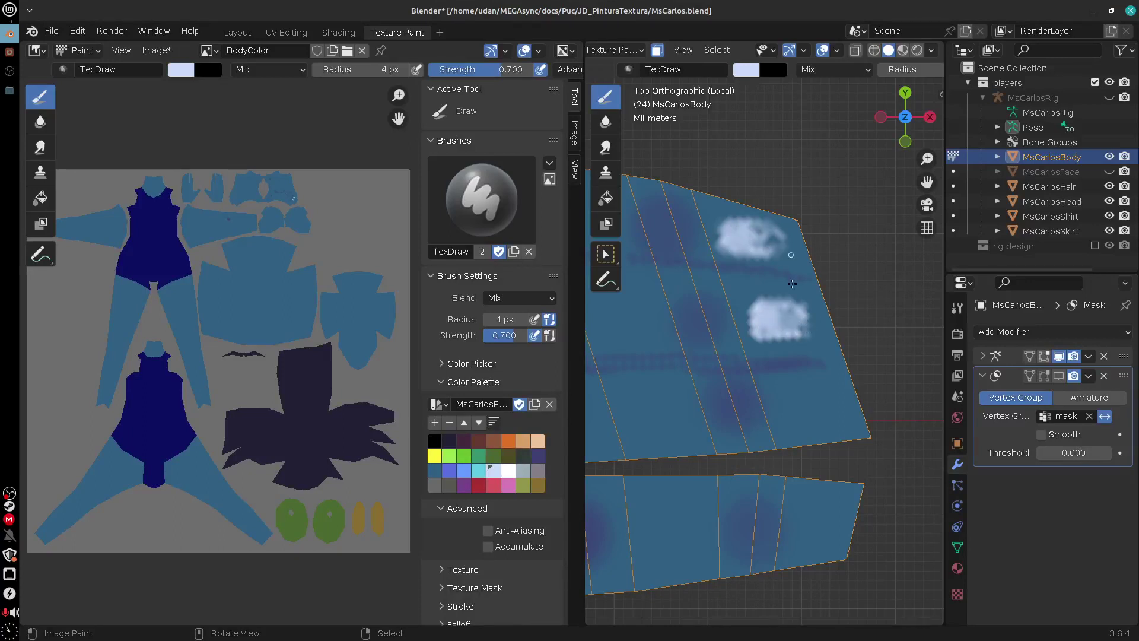
mouse_move(804, 391)
left_mouse_down()
mouse_move(782, 403)
mouse_move(783, 416)
mouse_move(806, 404)
mouse_move(827, 416)
mouse_move(789, 410)
mouse_move(827, 392)
mouse_move(808, 411)
left_mouse_up()
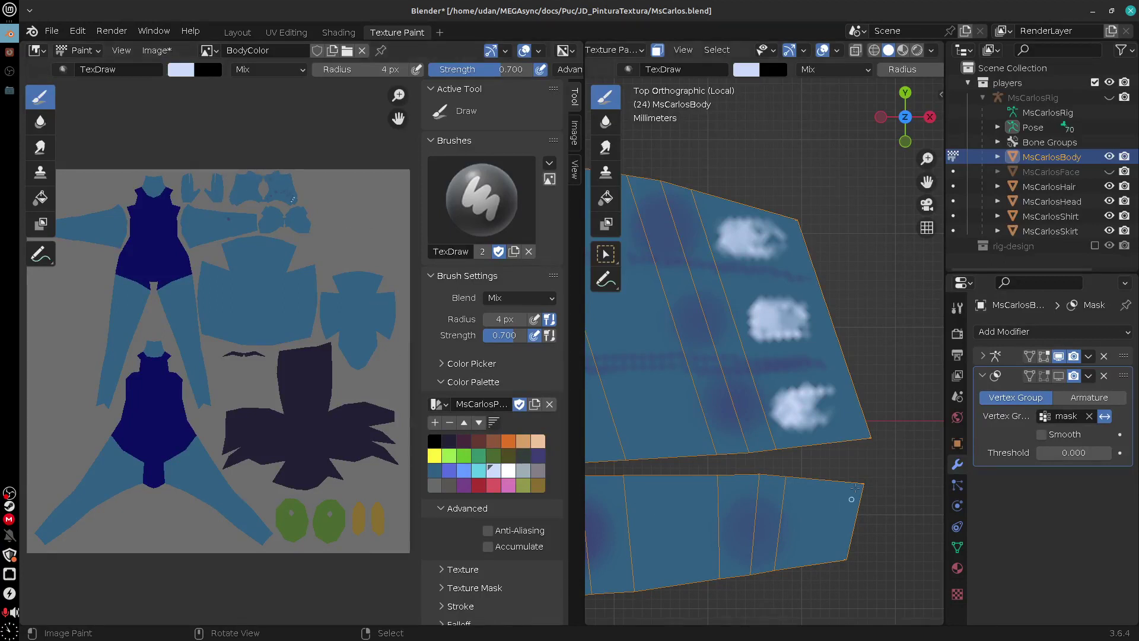
Paint a pale blue nail on the index fingertip, setting the brush radius to 14 px
mouse_move(807, 525)
left_mouse_down()
mouse_move(809, 509)
mouse_move(800, 541)
mouse_move(829, 543)
mouse_move(801, 540)
mouse_move(819, 507)
mouse_move(829, 537)
left_mouse_up()
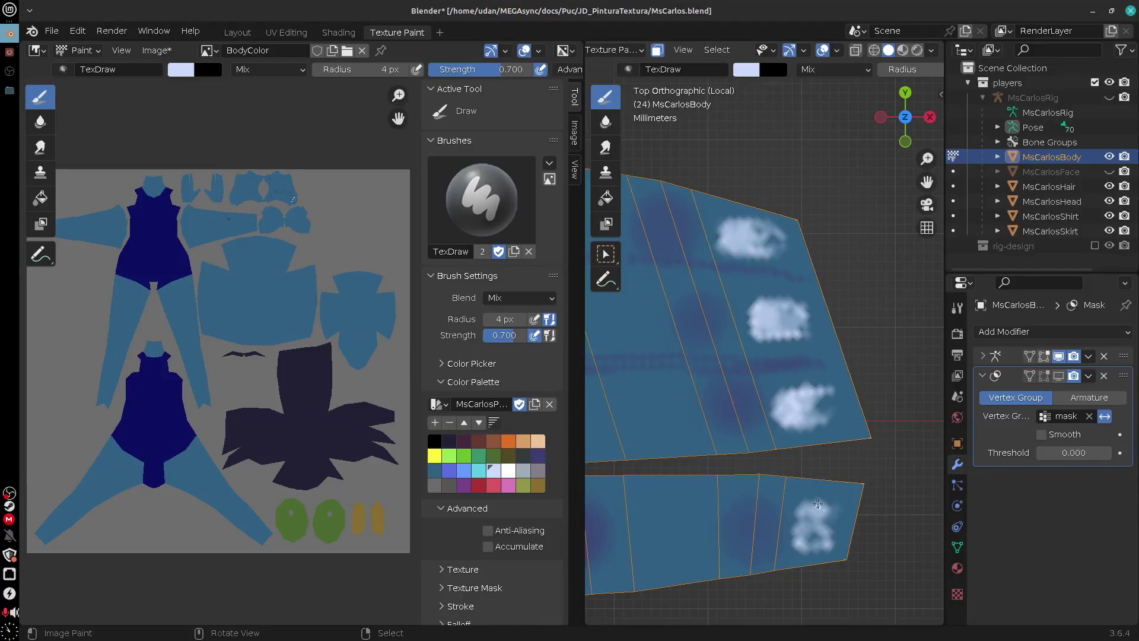
key("f")
left_click(822, 508)
mouse_move(821, 506)
left_mouse_down()
mouse_move(801, 539)
mouse_move(827, 507)
mouse_move(808, 540)
mouse_move(829, 543)
left_mouse_up()
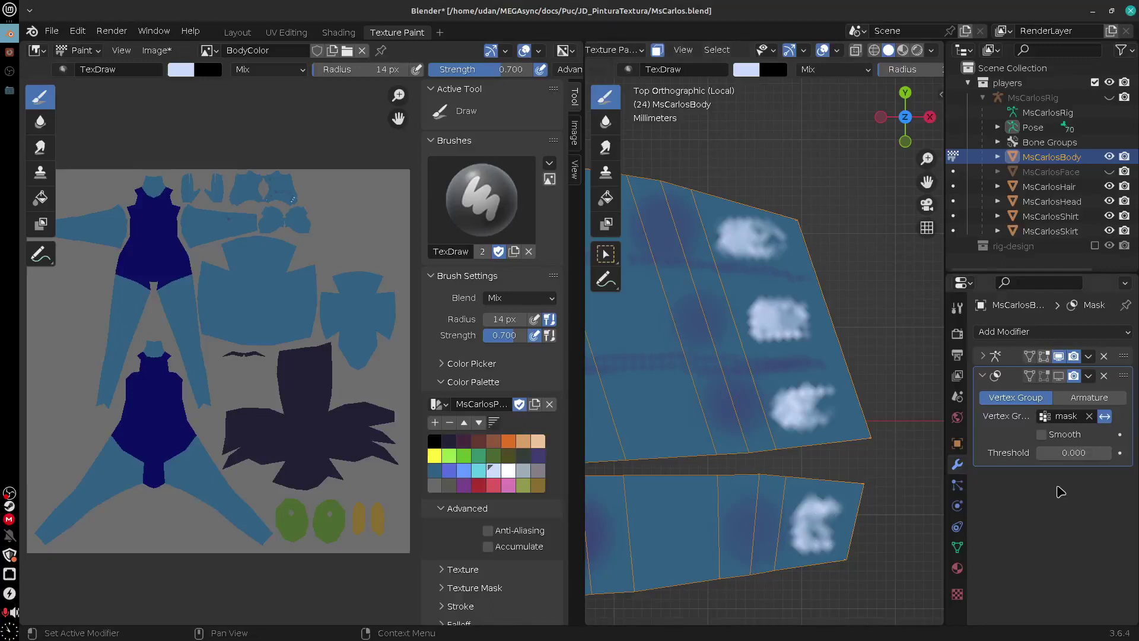
Change the brush falloff curve to the round preset in the active tool's settings
left_click(957, 308)
left_click_drag(1020, 270, 1020, 108)
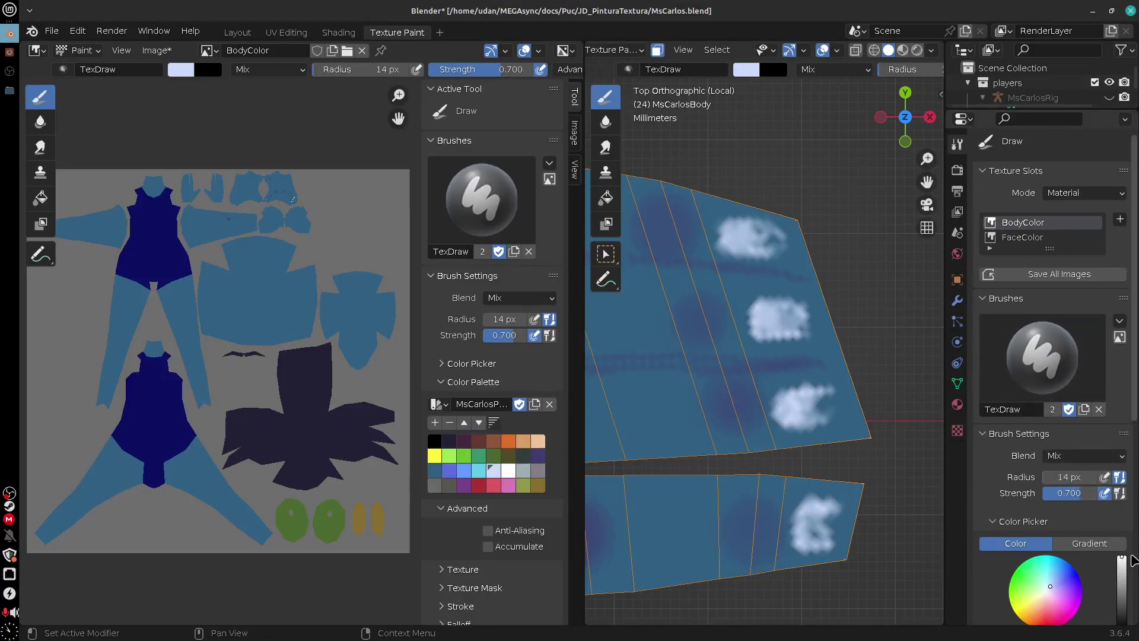
scroll(1131, 506, "down", 5)
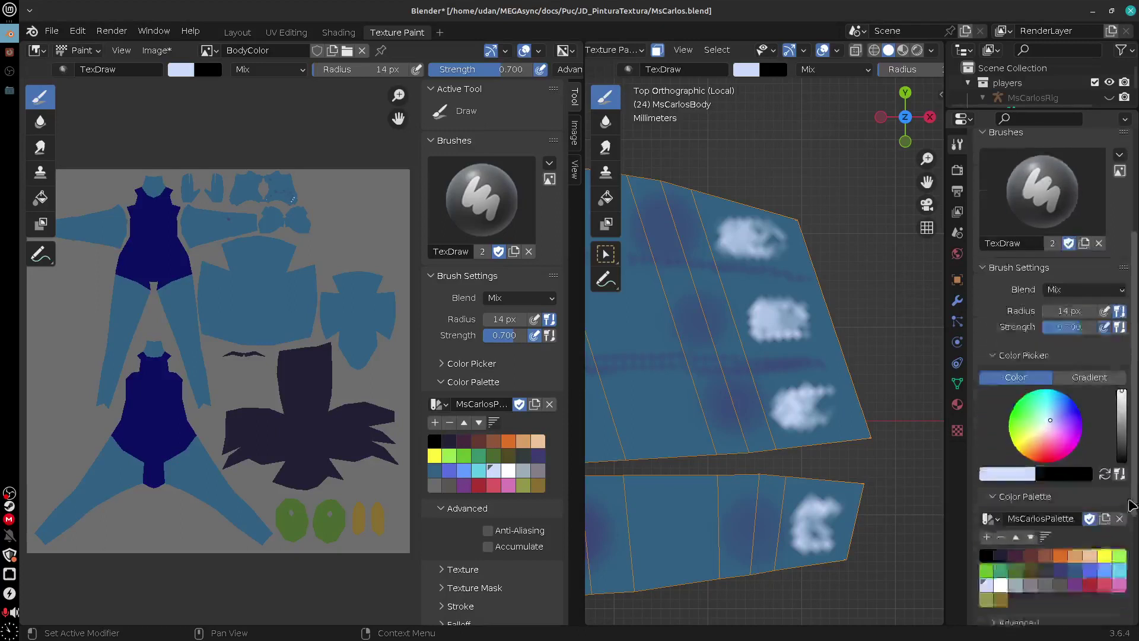
scroll(1130, 506, "down", 5)
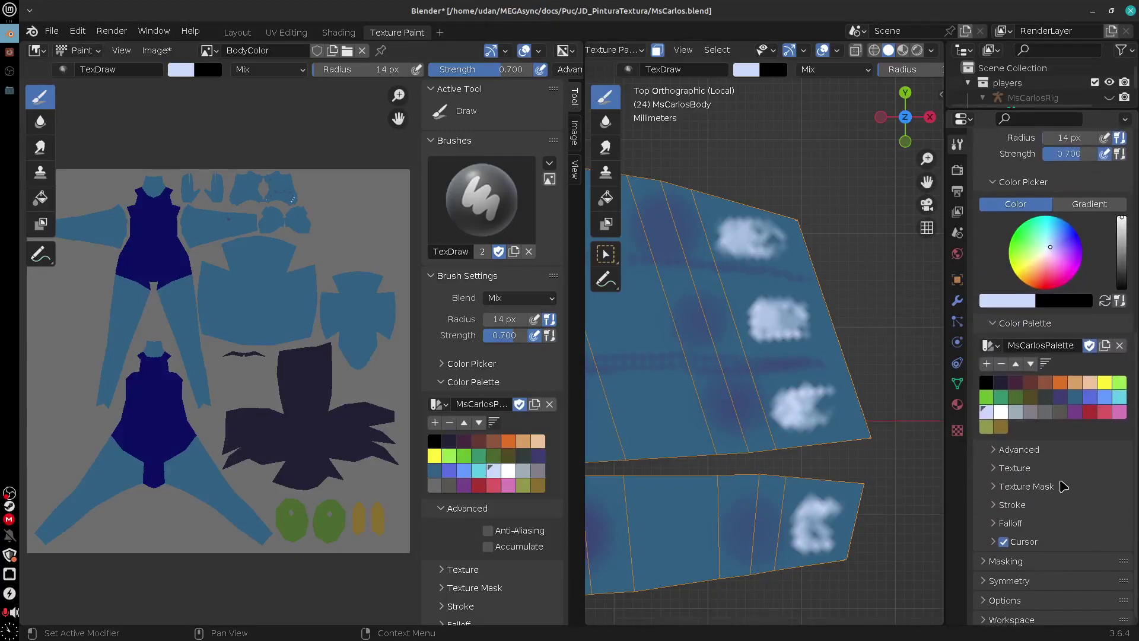
left_click(1014, 523)
scroll(1132, 499, "down", 6)
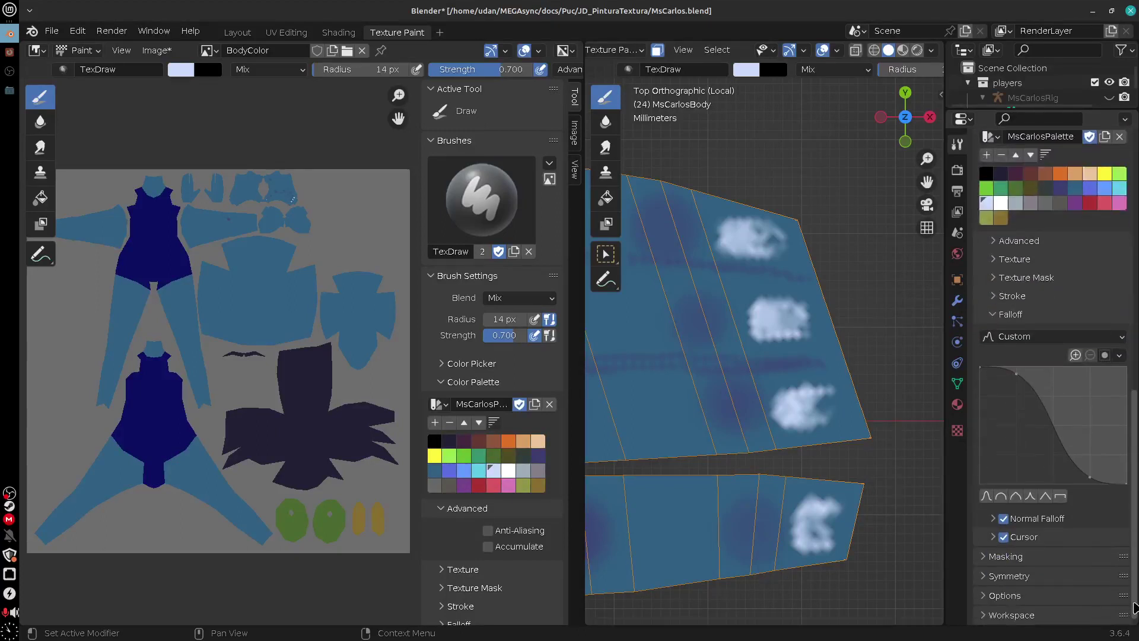
left_click(1000, 499)
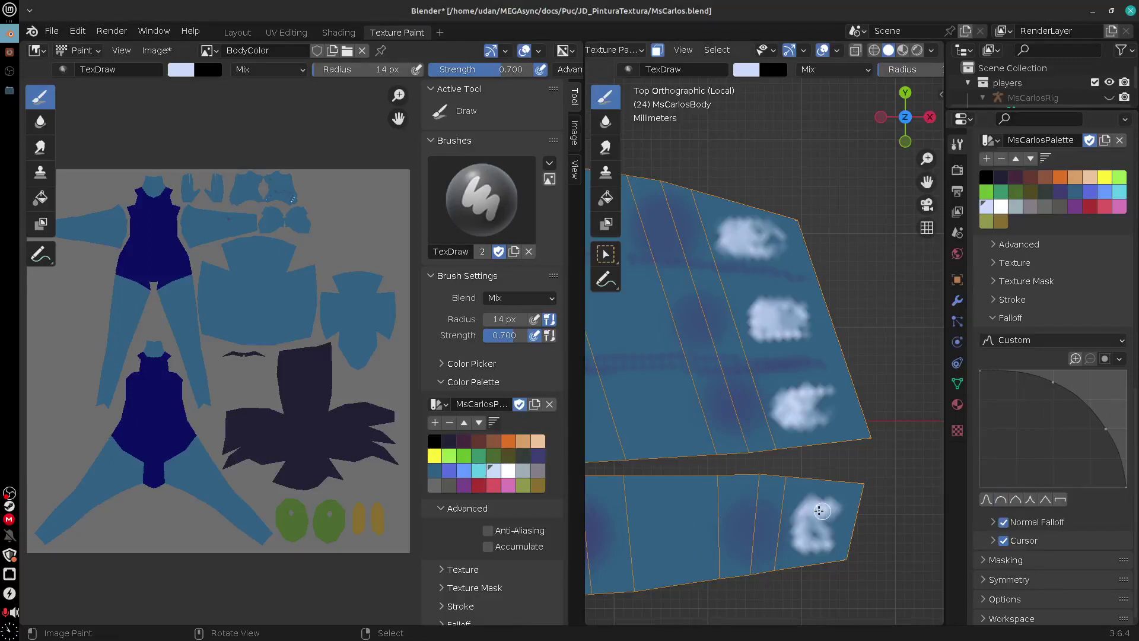
Fill in the patchy spots on all four pale blue fingernails with the 14 px brush
mouse_move(819, 511)
left_mouse_down()
mouse_move(812, 522)
mouse_move(837, 513)
left_mouse_up()
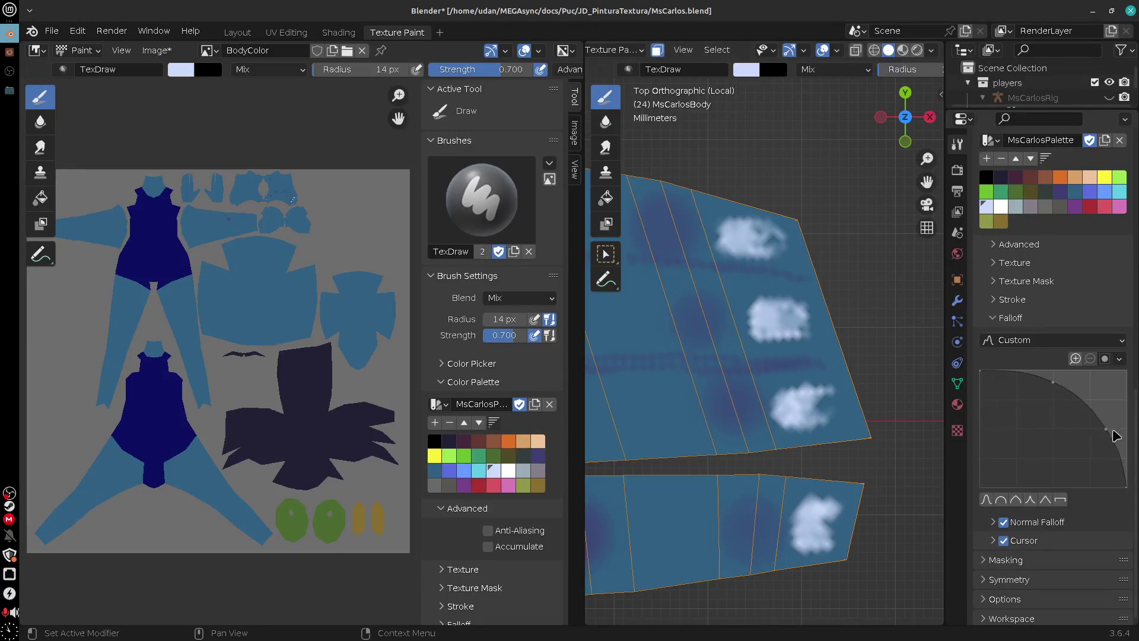
mouse_move(816, 512)
left_mouse_down()
mouse_move(843, 509)
mouse_move(832, 530)
mouse_move(809, 517)
left_mouse_up()
mouse_move(787, 402)
left_mouse_down()
mouse_move(829, 389)
mouse_move(828, 413)
mouse_move(830, 391)
left_mouse_up()
mouse_move(793, 323)
left_mouse_down()
mouse_move(771, 325)
mouse_move(801, 309)
left_mouse_up()
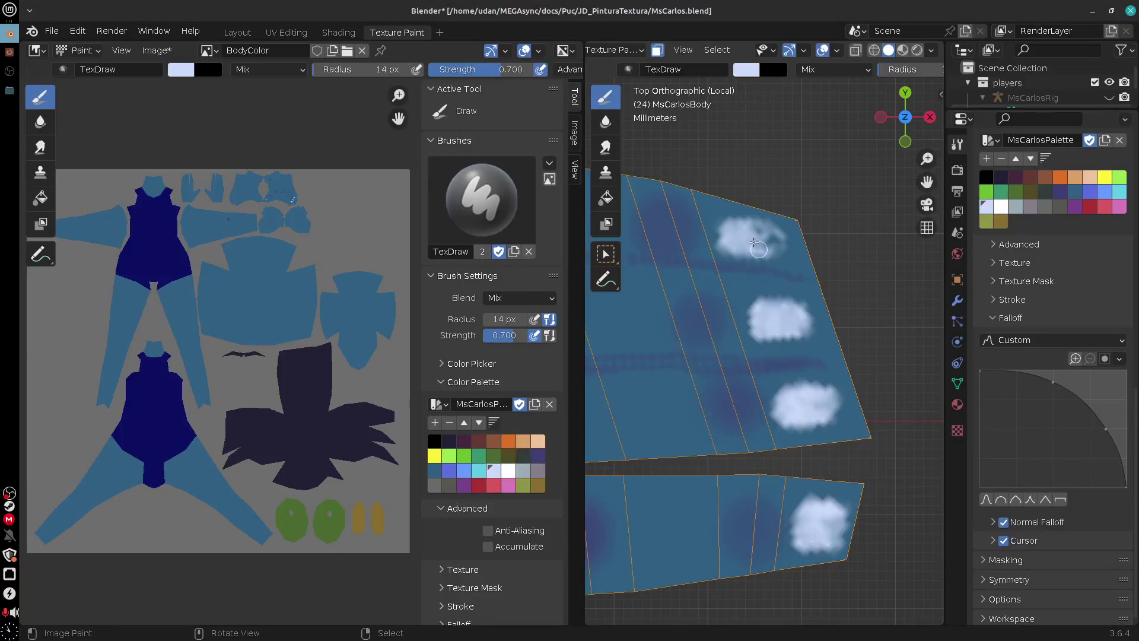
mouse_move(754, 243)
left_mouse_down()
mouse_move(742, 232)
mouse_move(771, 249)
mouse_move(762, 233)
mouse_move(774, 239)
left_mouse_up()
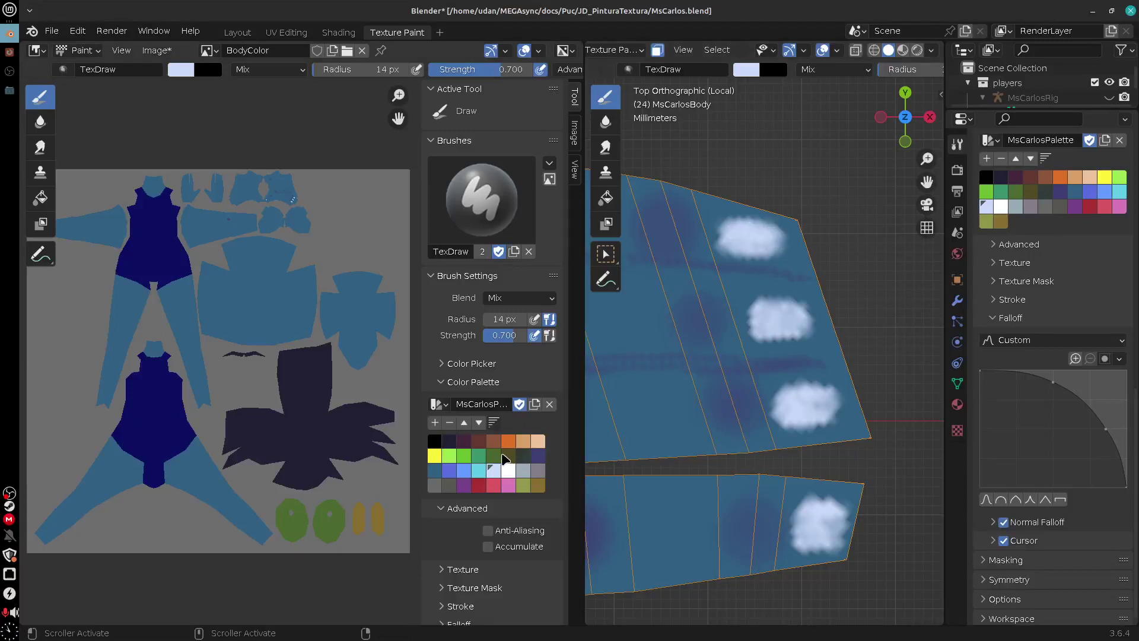
Choose the very dark navy palette color and darken the finger dividing line nearest the index finger
left_click(449, 441)
scroll(735, 409, "up", 4)
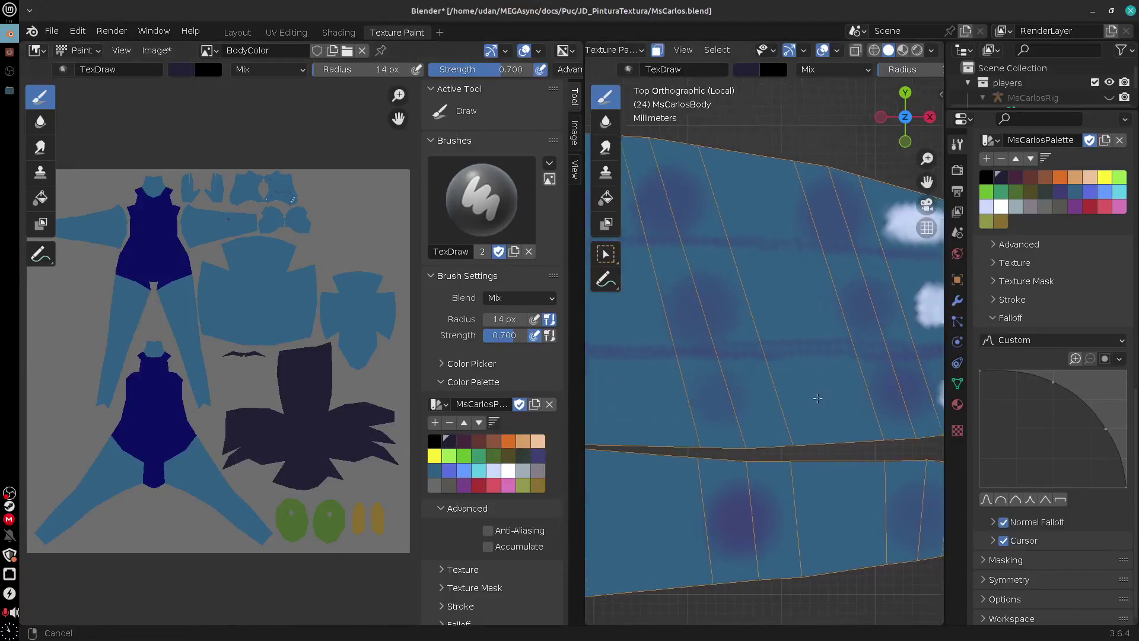
left_click_drag(635, 385, 763, 386)
scroll(825, 392, "down", 3)
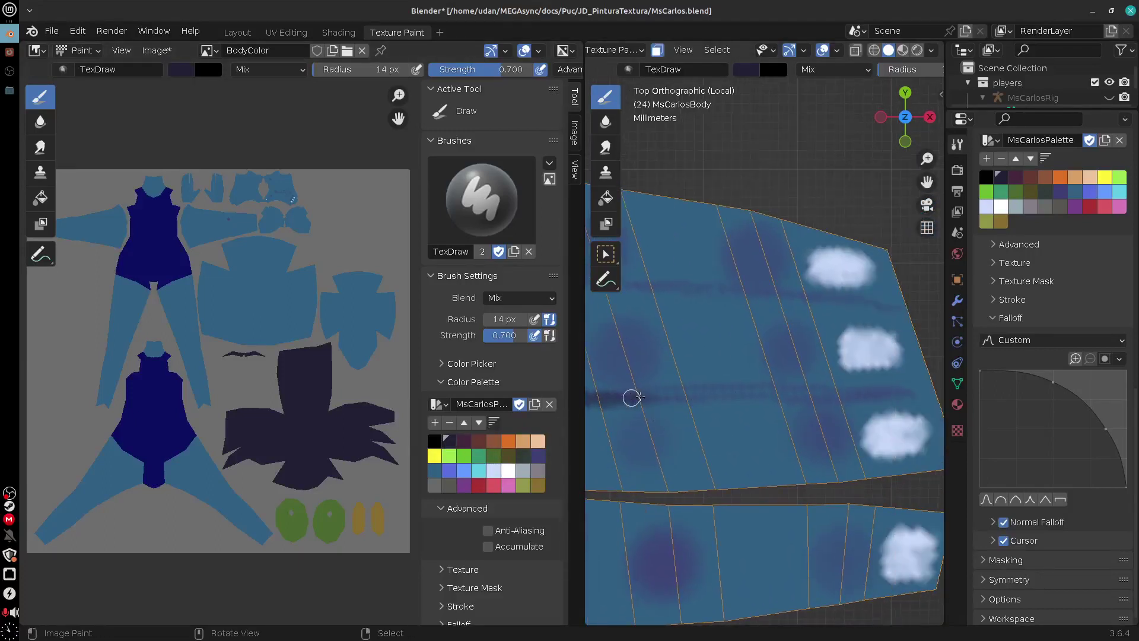
left_click_drag(628, 397, 881, 399)
Darken the second dividing line along the joined fingers with dark navy, undoing the unwanted strokes
scroll(877, 415, "up", 5)
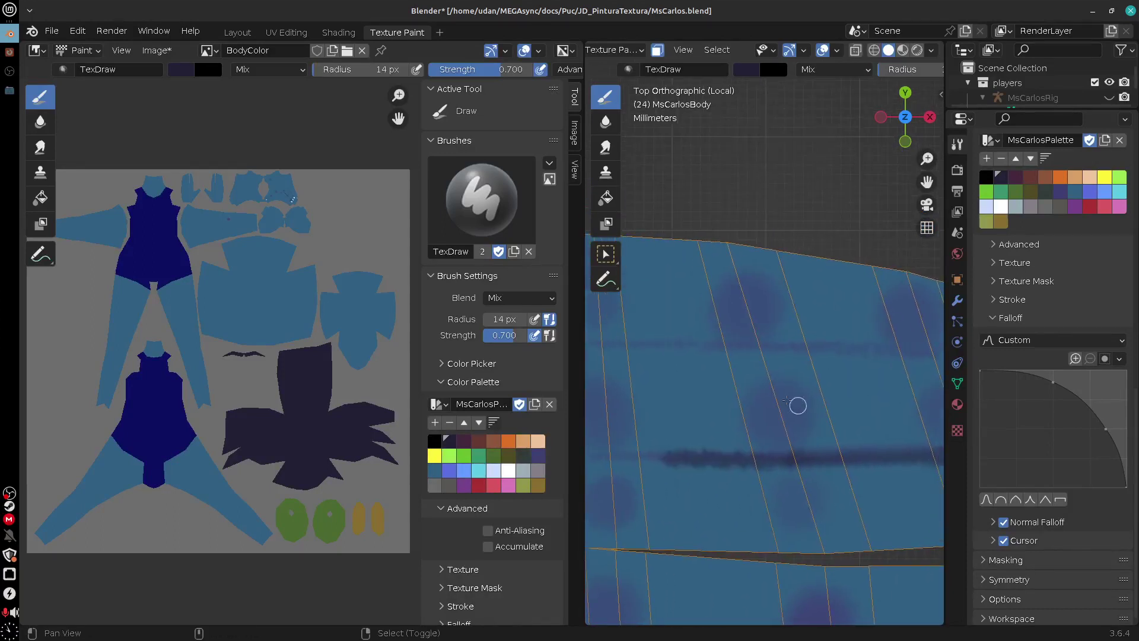
left_click_drag(668, 363, 819, 370)
middle_click_drag(792, 403, 664, 395, "shift")
left_click_drag(671, 363, 865, 366)
key("ctrl+z")
left_click_drag(659, 365, 829, 365)
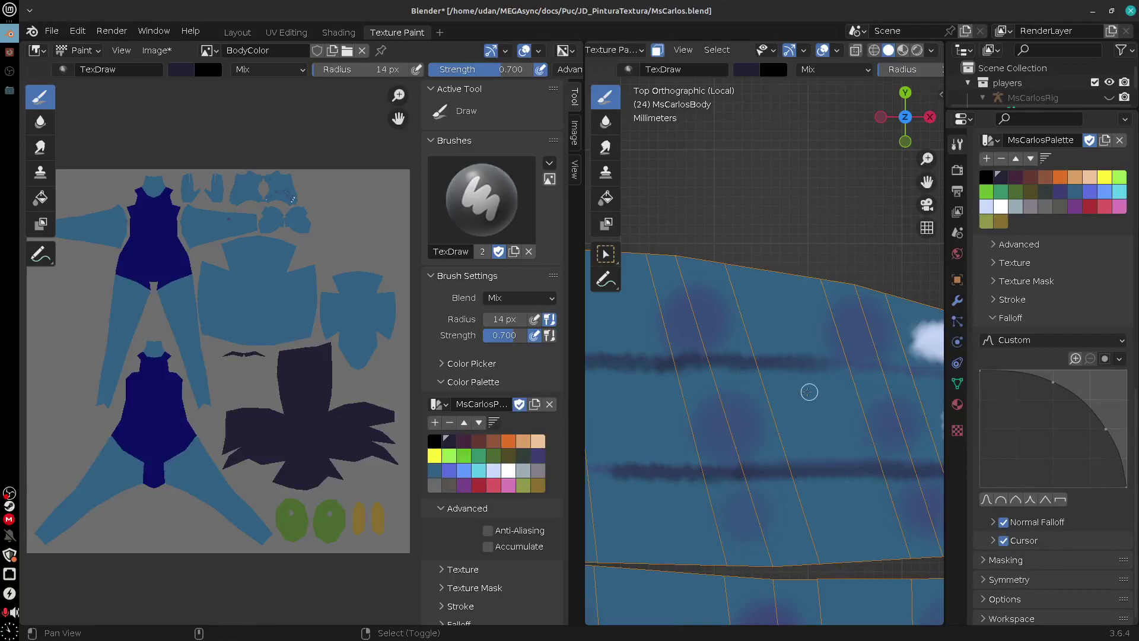
middle_click_drag(800, 393, 729, 395, "shift")
key("ctrl+z")
scroll(729, 396, "down", 3)
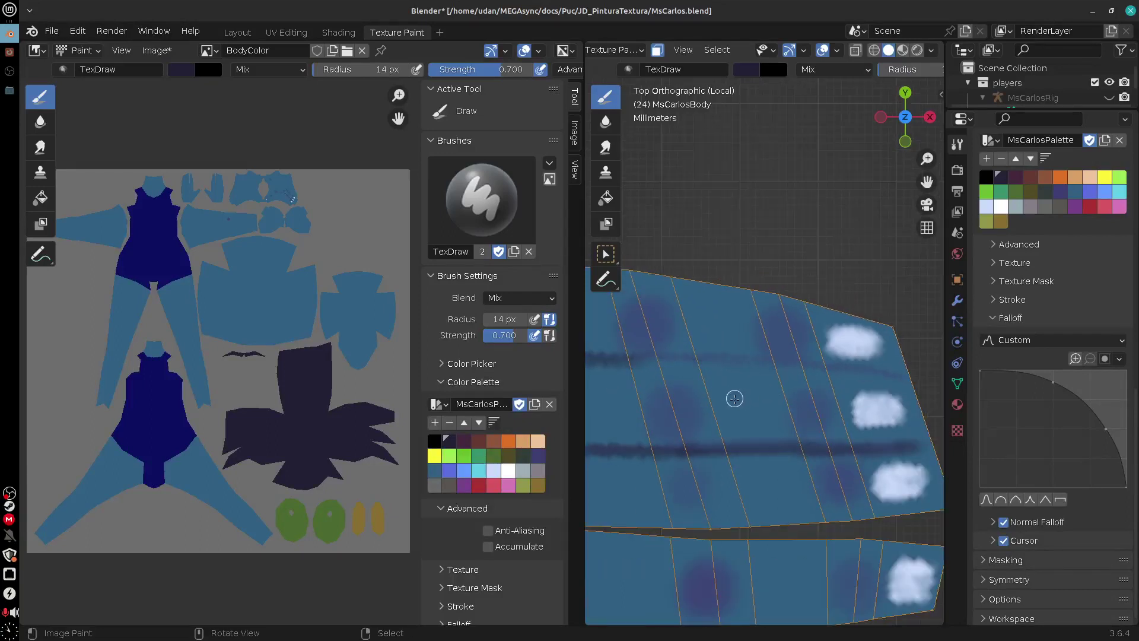
left_click_drag(657, 354, 841, 362)
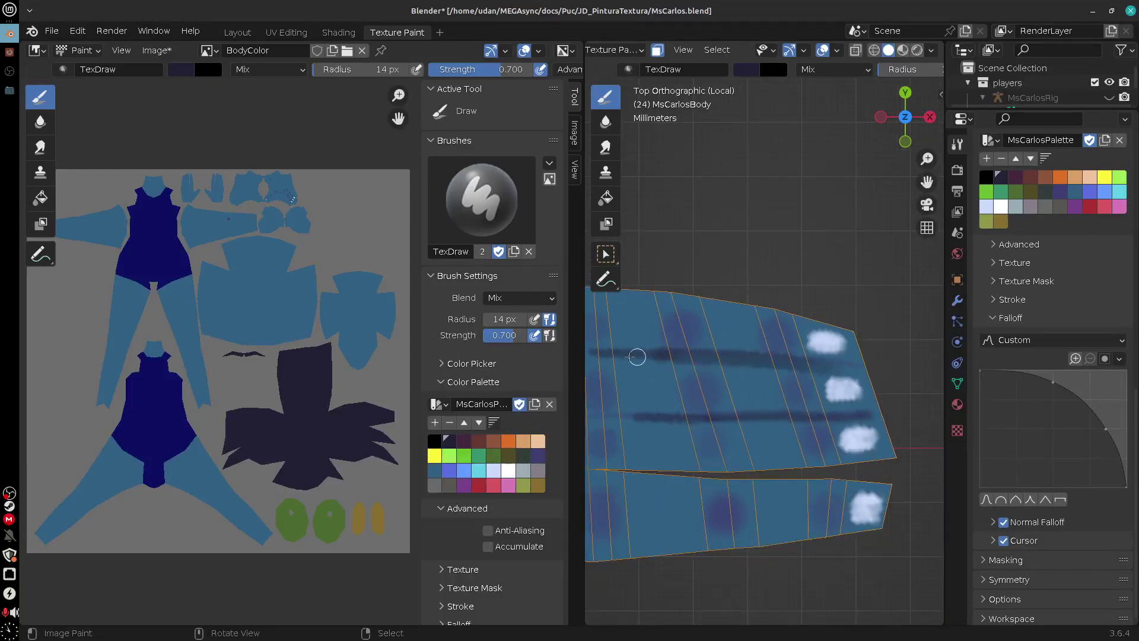
Go over the dark dividing line nearest the index finger again, undoing the extra stroke
left_click_drag(638, 420, 795, 418)
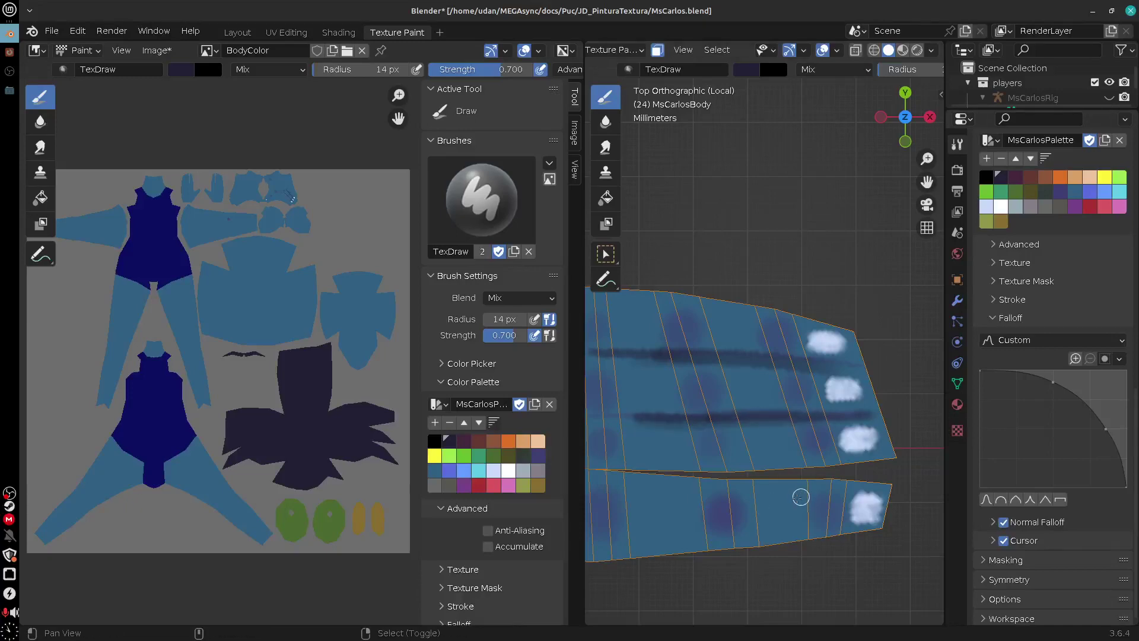
middle_click_drag(684, 490, 735, 438, "shift")
left_click_drag(694, 431, 831, 430)
key("ctrl+z")
Paint a pale blue nail on the tip of the thumb
left_click_drag(808, 468, 831, 400, "alt")
mouse_move(831, 401)
middle_mouse_down()
mouse_move(747, 318)
mouse_move(872, 483)
mouse_move(861, 469)
middle_mouse_up()
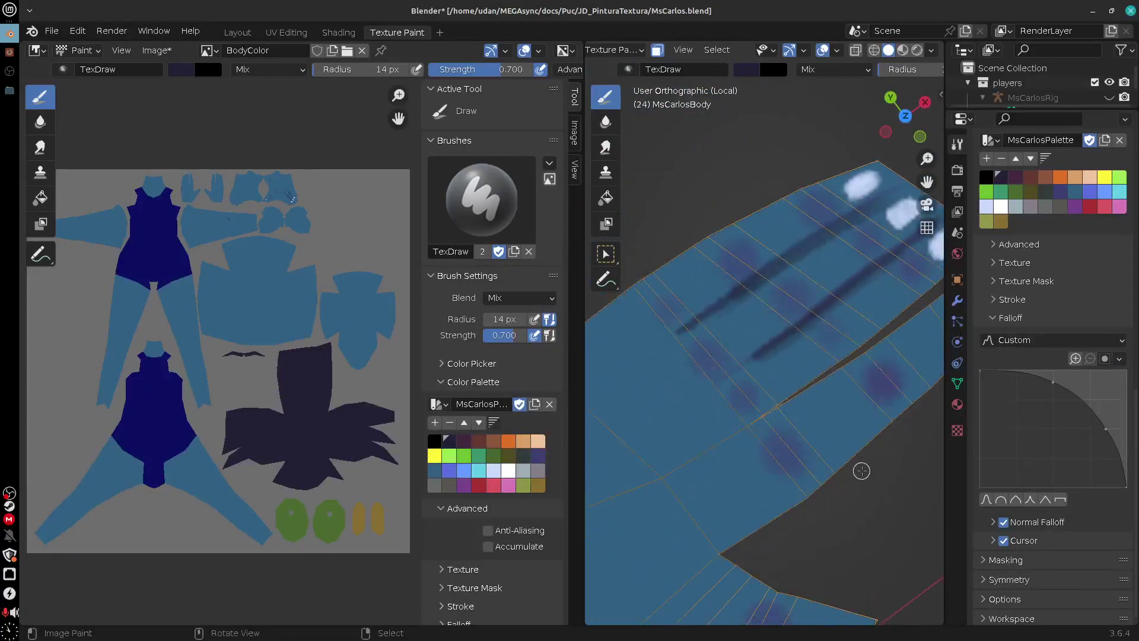
scroll(862, 470, "down", 4)
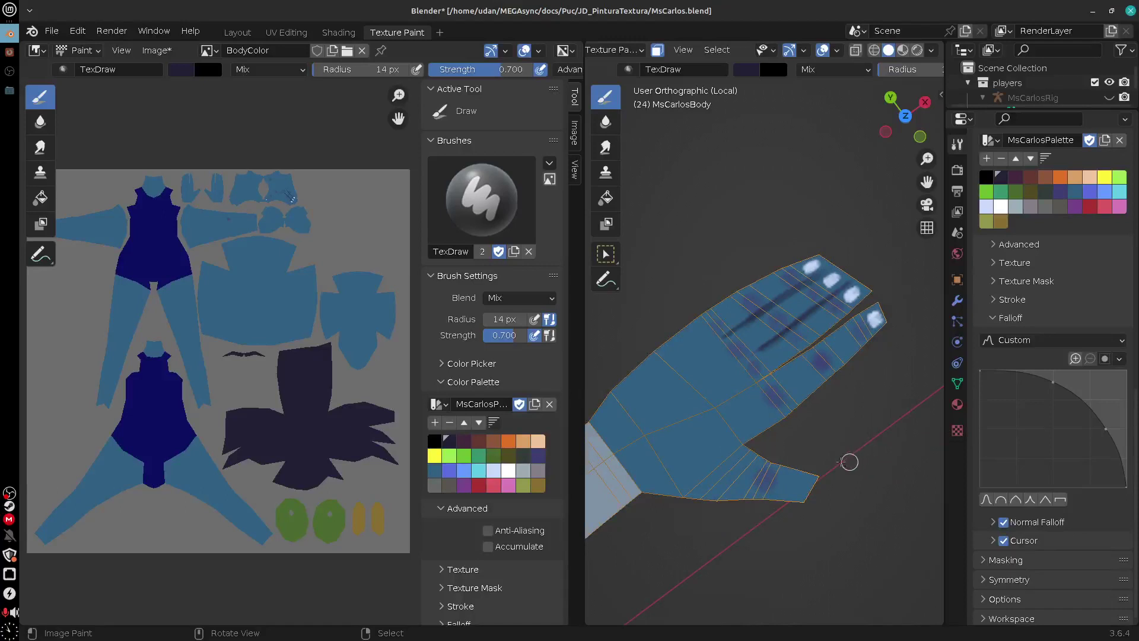
left_click(493, 470)
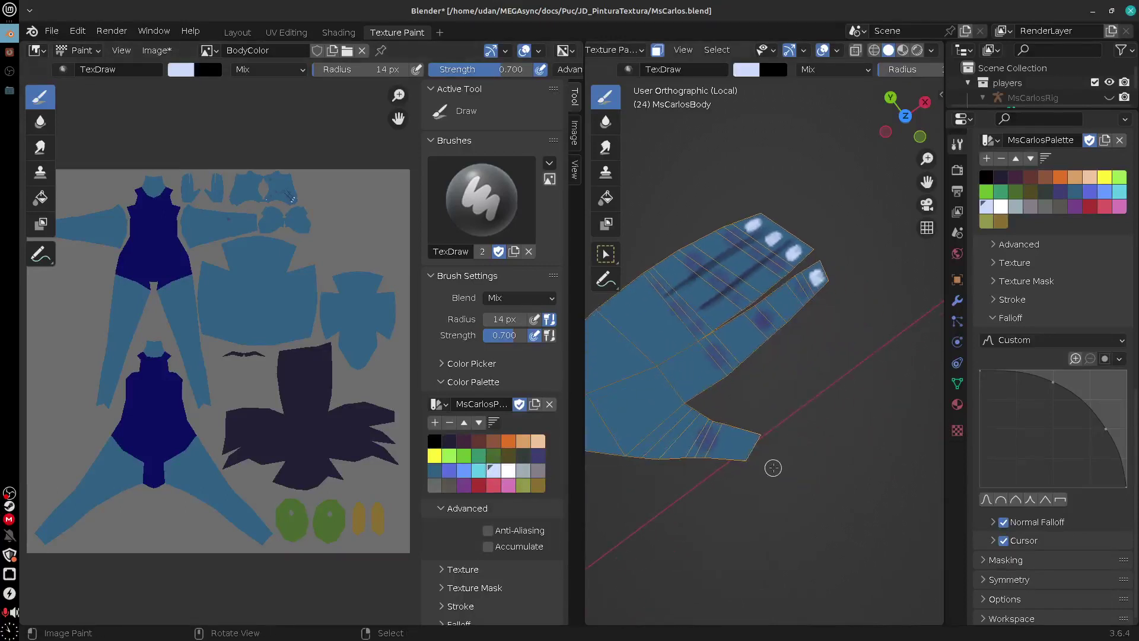
scroll(771, 469, "up", 4)
scroll(736, 475, "up", 4)
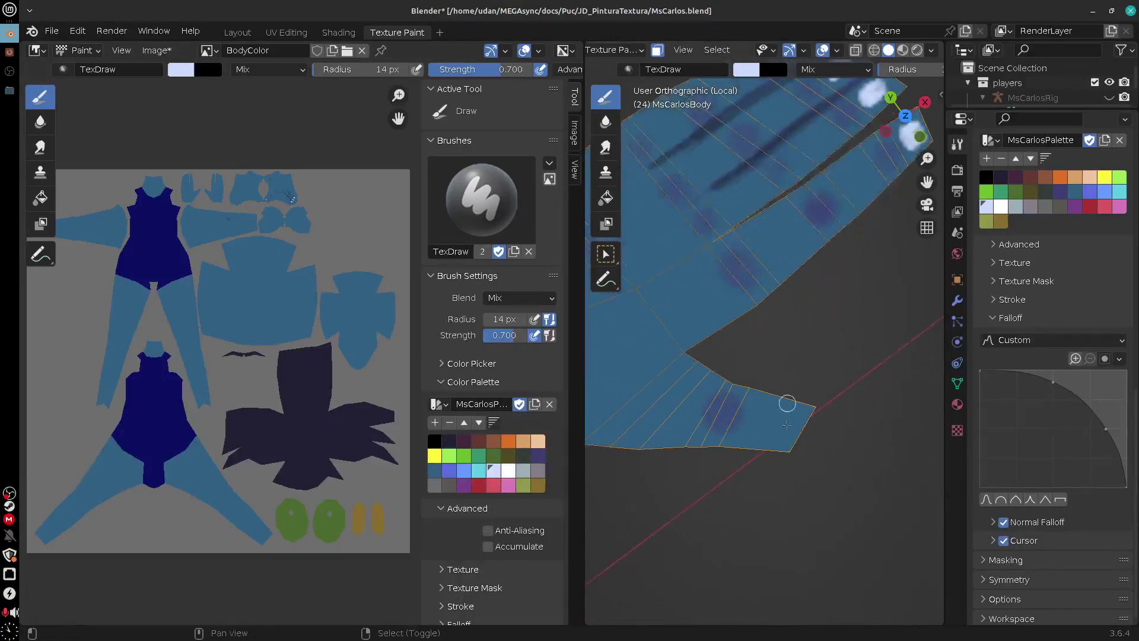
scroll(761, 437, "up", 1)
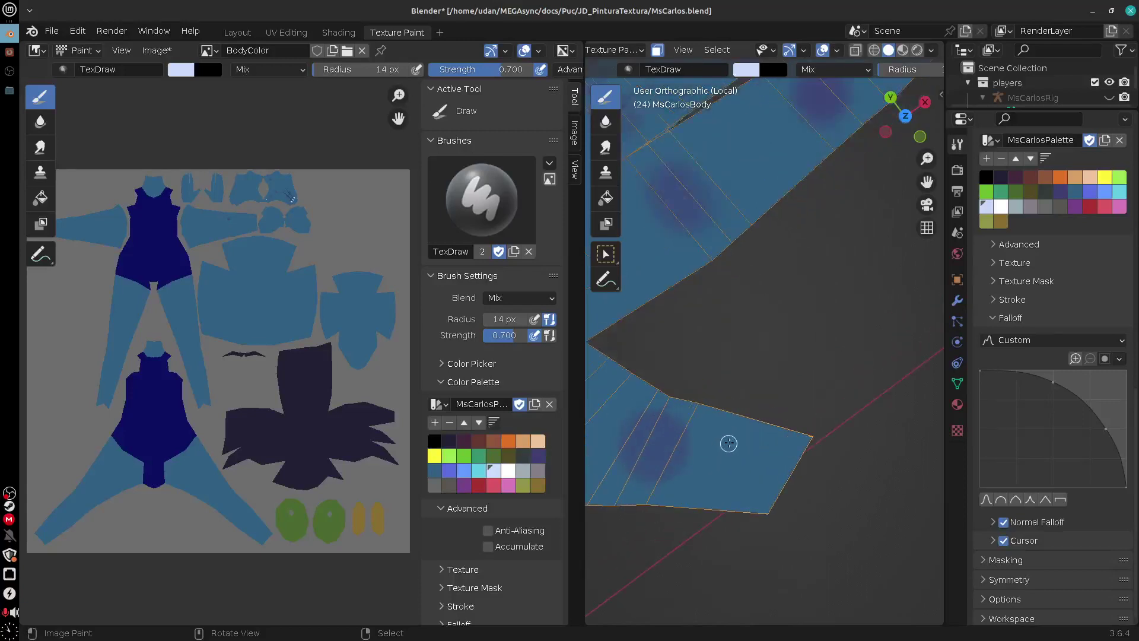
mouse_move(727, 444)
left_mouse_down()
mouse_move(712, 475)
mouse_move(765, 450)
left_mouse_up()
mouse_move(712, 476)
left_mouse_down()
mouse_move(747, 462)
mouse_move(770, 472)
left_mouse_up()
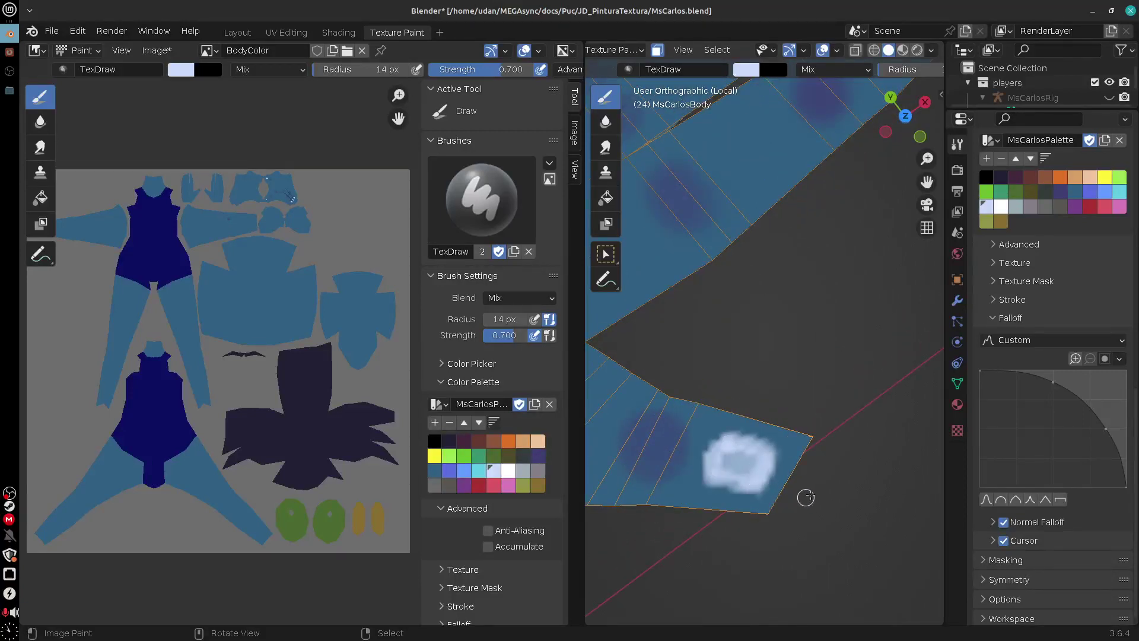
Examine the painted hand and arm with the viewport overlays temporarily hidden
scroll(809, 484, "down", 5)
middle_click_drag(809, 483, 753, 407)
scroll(754, 408, "down", 4)
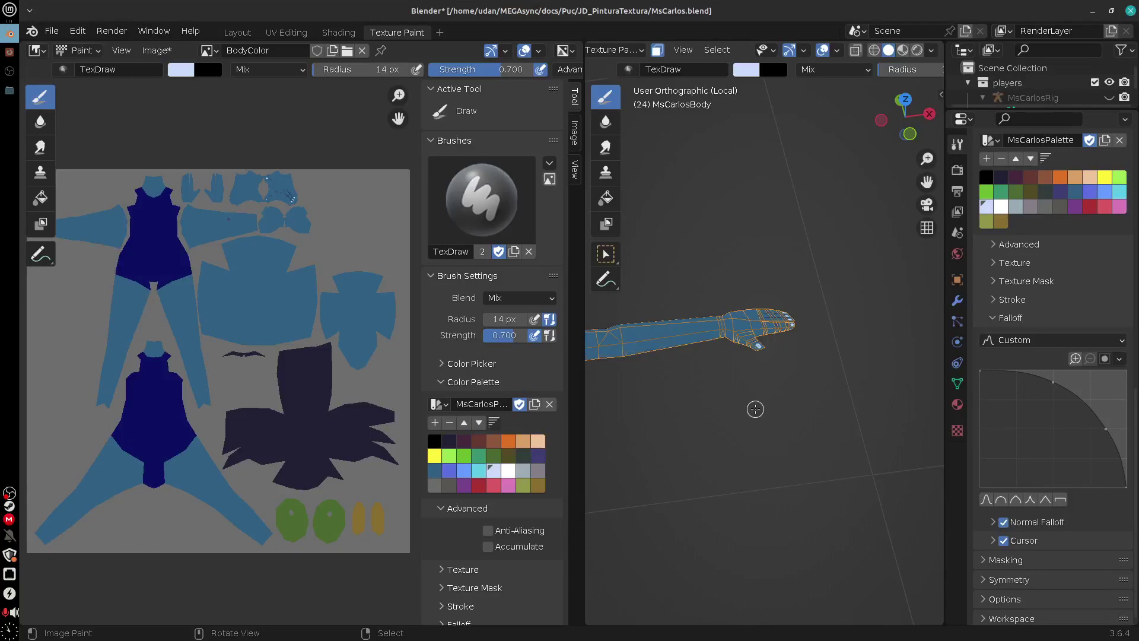
middle_click_drag(755, 407, 893, 401)
left_click(823, 50)
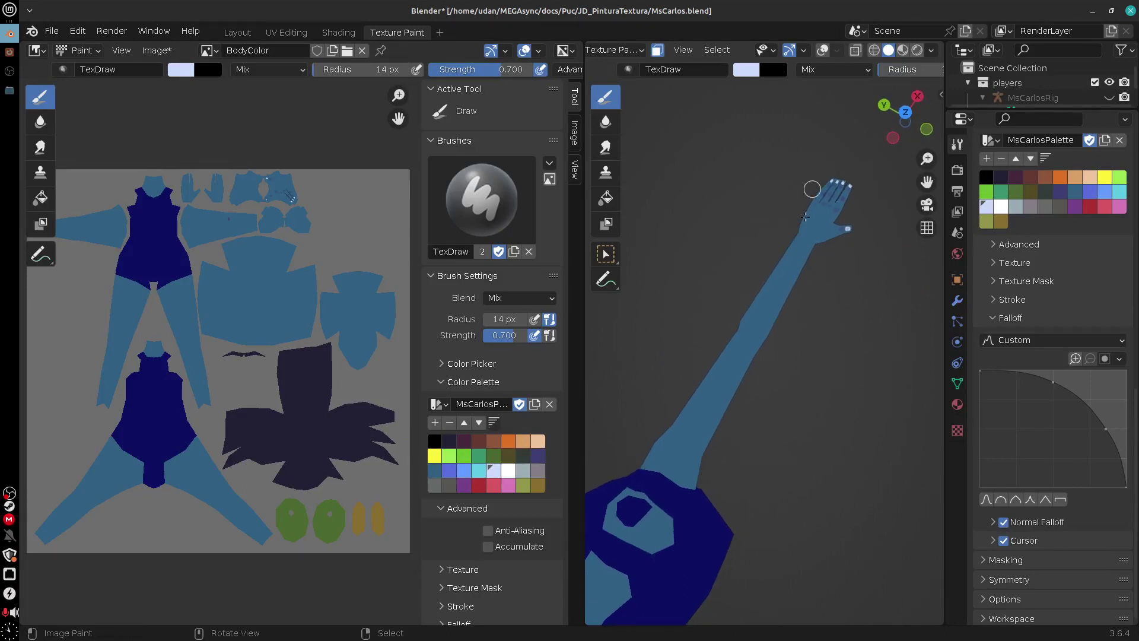
middle_click_drag(805, 217, 844, 284)
left_click(822, 51)
Continue both dark navy dividing lines over the tips of the joined fingers, past the nails
middle_click_drag(872, 361, 793, 351)
scroll(796, 348, "up", 6)
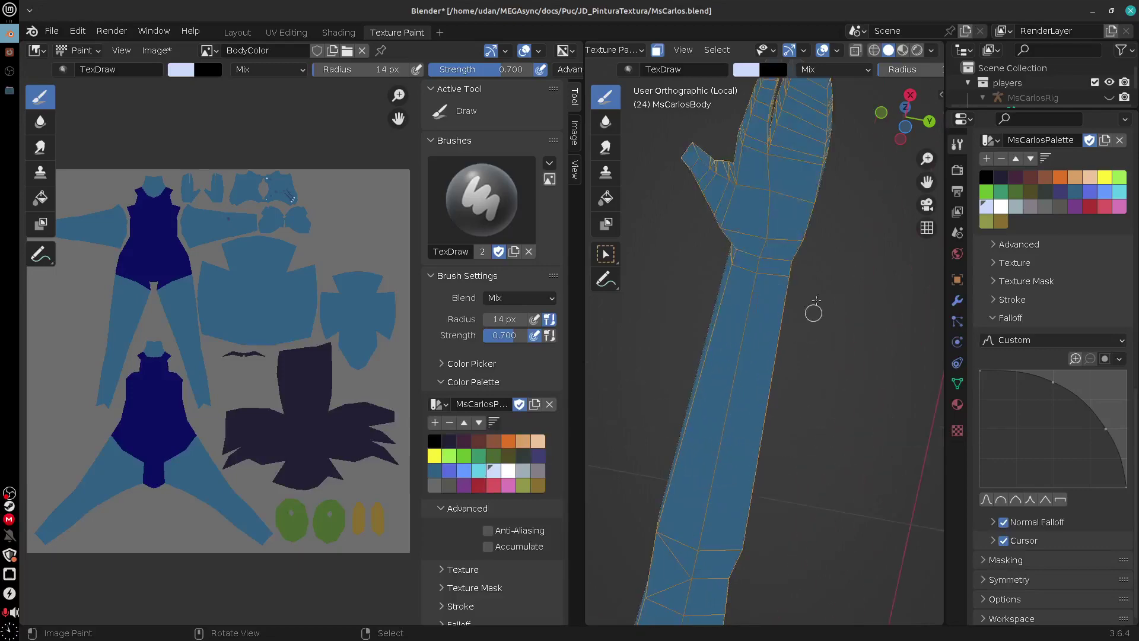
middle_click_drag(818, 145, 800, 329, "shift")
left_click_drag(801, 337, 770, 399, "alt")
scroll(771, 399, "up", 4)
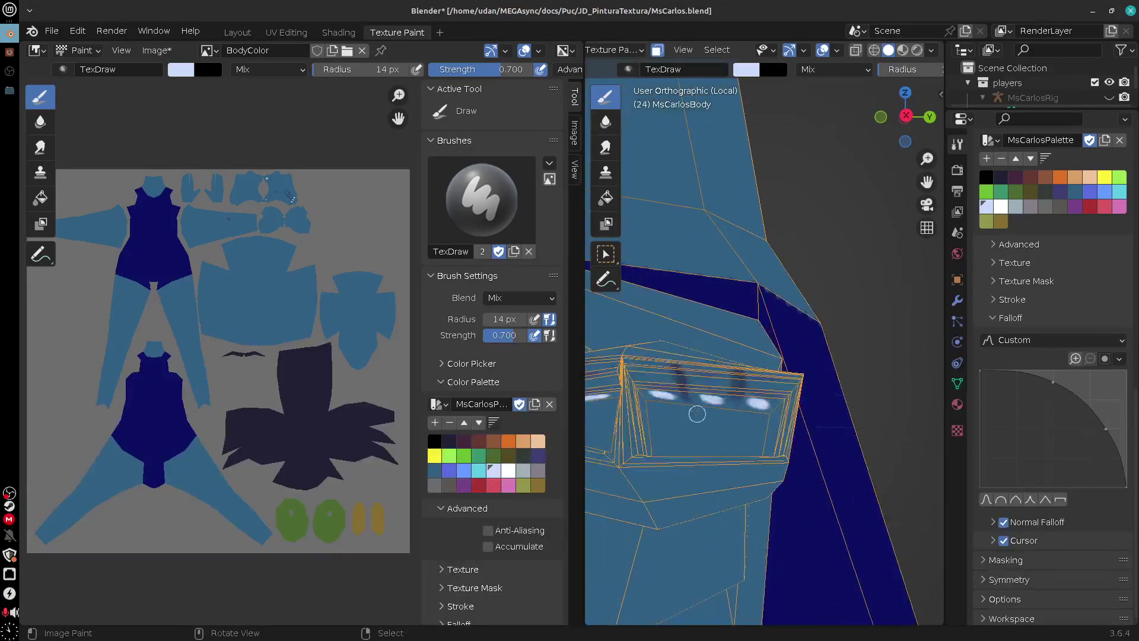
left_click(451, 442)
left_click_drag(685, 394, 688, 463)
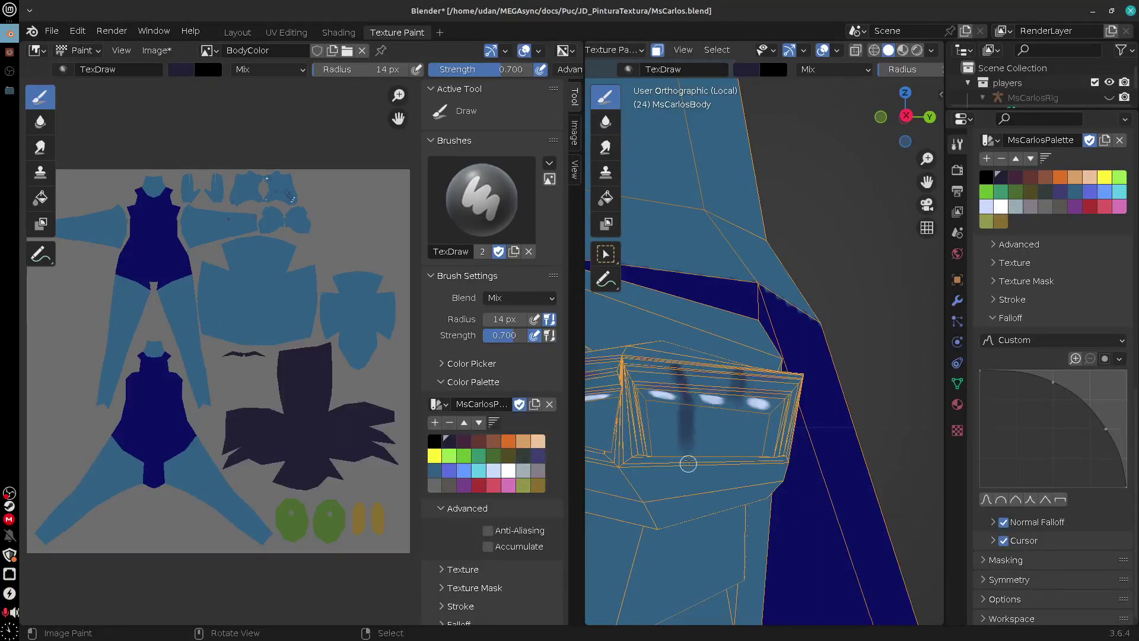
left_click_drag(736, 405, 736, 472)
Extend both dark navy dividing lines down the palm side of the joined fingers toward their base
mouse_move(737, 471)
middle_mouse_down()
mouse_move(736, 256)
mouse_move(750, 234)
mouse_move(777, 433)
mouse_move(789, 312)
middle_mouse_up()
left_click_drag(787, 150, 765, 361)
mouse_move(735, 163)
left_mouse_down()
mouse_move(722, 236)
mouse_move(735, 407)
left_mouse_up()
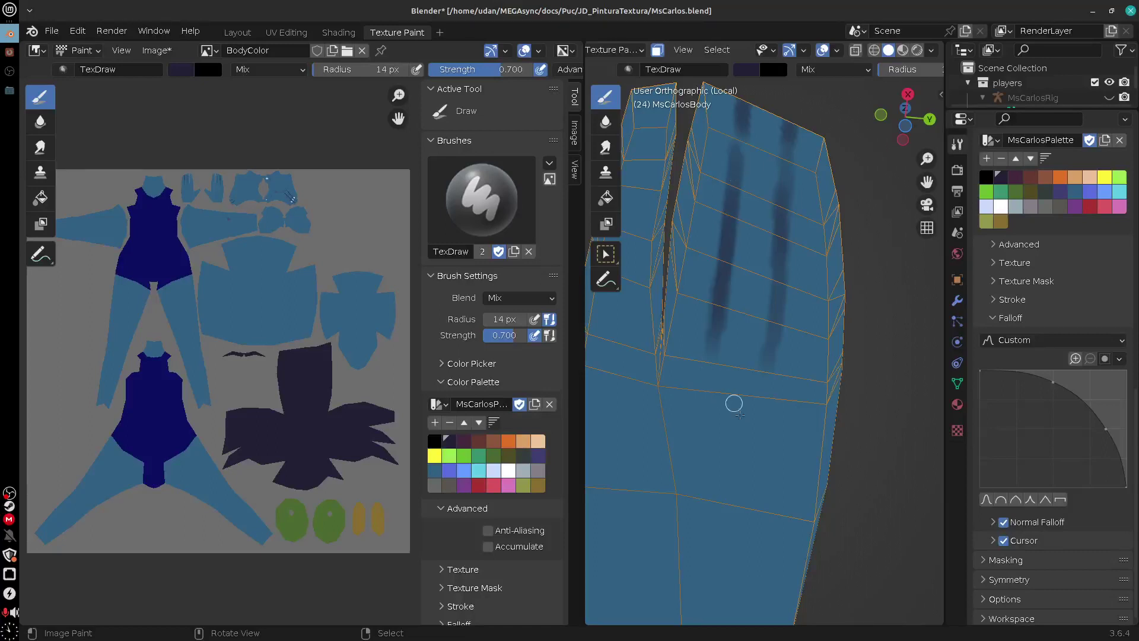
Darken both navy dividing lines on the palm side of the joined fingers with further strokes
middle_click_drag(735, 407, 752, 174)
left_click_drag(752, 174, 742, 231)
left_click_drag(794, 181, 787, 284)
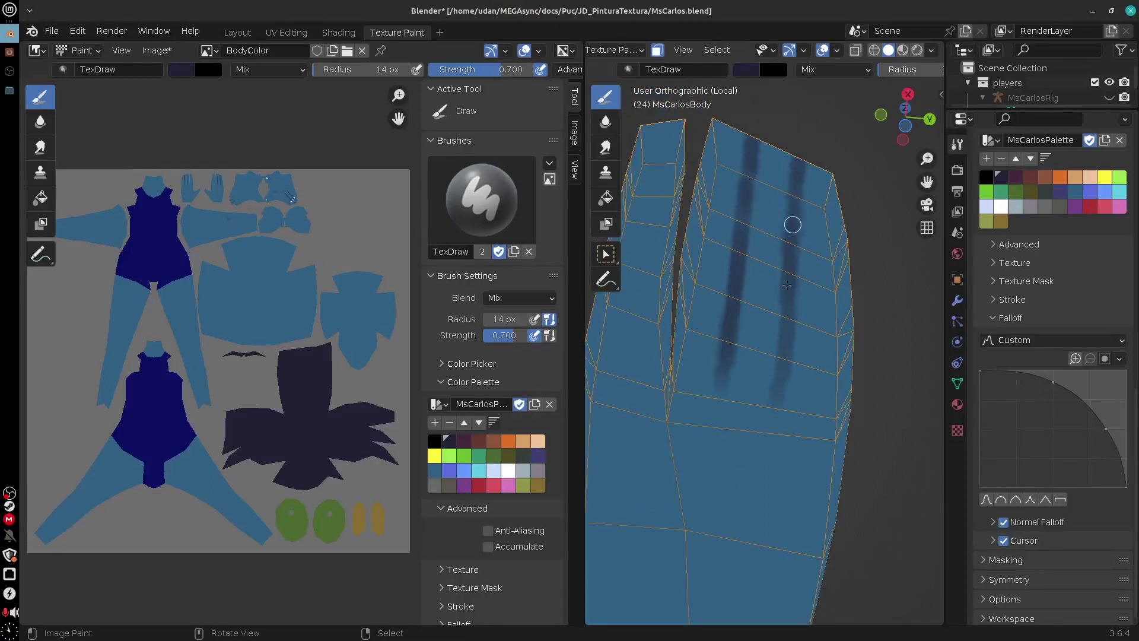
mouse_move(763, 481)
middle_mouse_down()
mouse_move(831, 437)
mouse_move(809, 407)
mouse_move(800, 323)
mouse_move(763, 411)
mouse_move(783, 353)
middle_mouse_up()
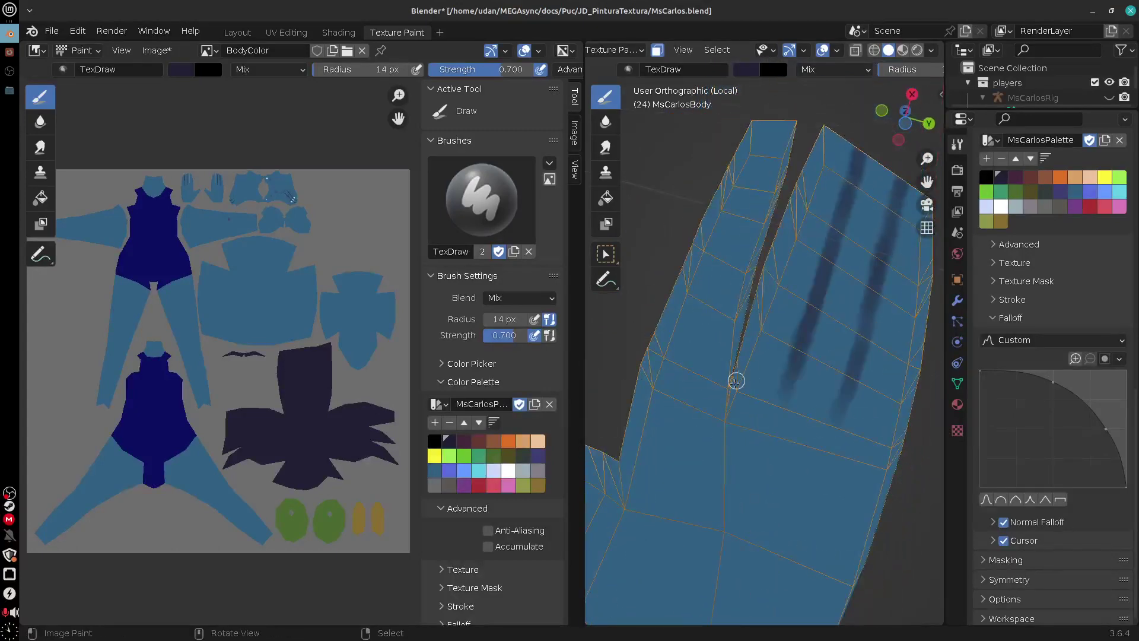
left_click_drag(734, 382, 761, 332)
key("ctrl+z")
left_click_drag(806, 185, 782, 263)
key("ctrl+z")
Try painting a curved navy crease across the palm beside the thumb base
mouse_move(761, 490)
middle_mouse_down("shift")
mouse_move(750, 460)
mouse_move(787, 437)
mouse_move(773, 369)
mouse_move(813, 430)
mouse_move(831, 379)
middle_mouse_up("shift")
left_click_drag(724, 315, 845, 442)
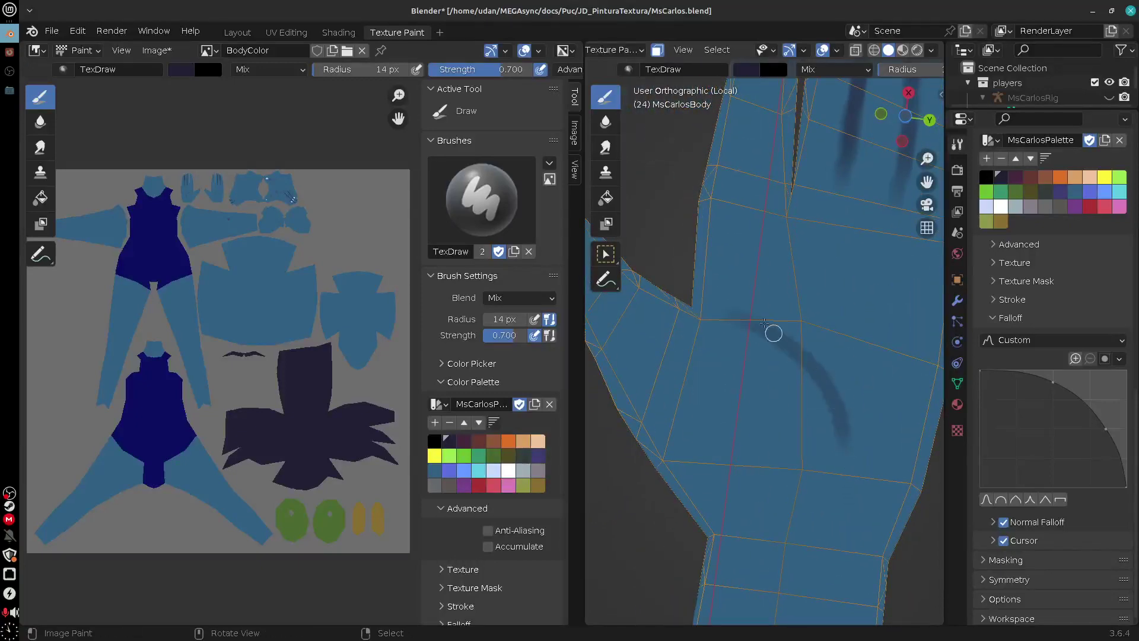
left_click_drag(768, 311, 849, 410)
key("ctrl+z")
left_click_drag(770, 306, 843, 401)
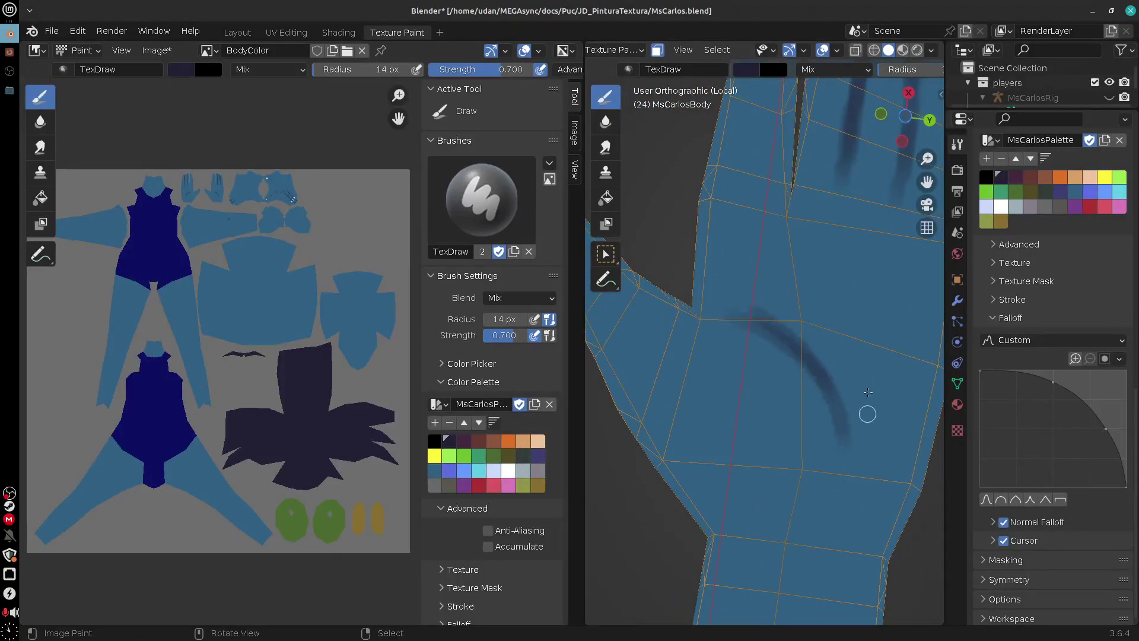
Try painting horizontal navy creases across the upper palm beneath the fingers and extending the finger dividing lines
middle_click_drag(829, 314, 775, 396, "shift")
left_click_drag(686, 340, 913, 377)
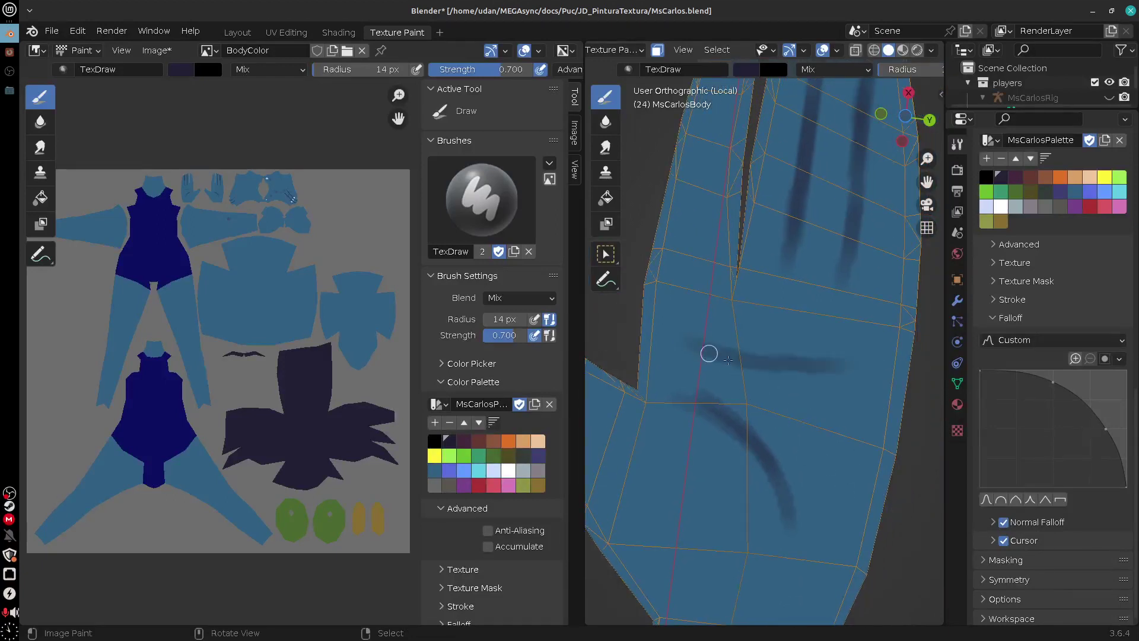
left_click_drag(728, 360, 894, 370)
left_click_drag(784, 271, 774, 281)
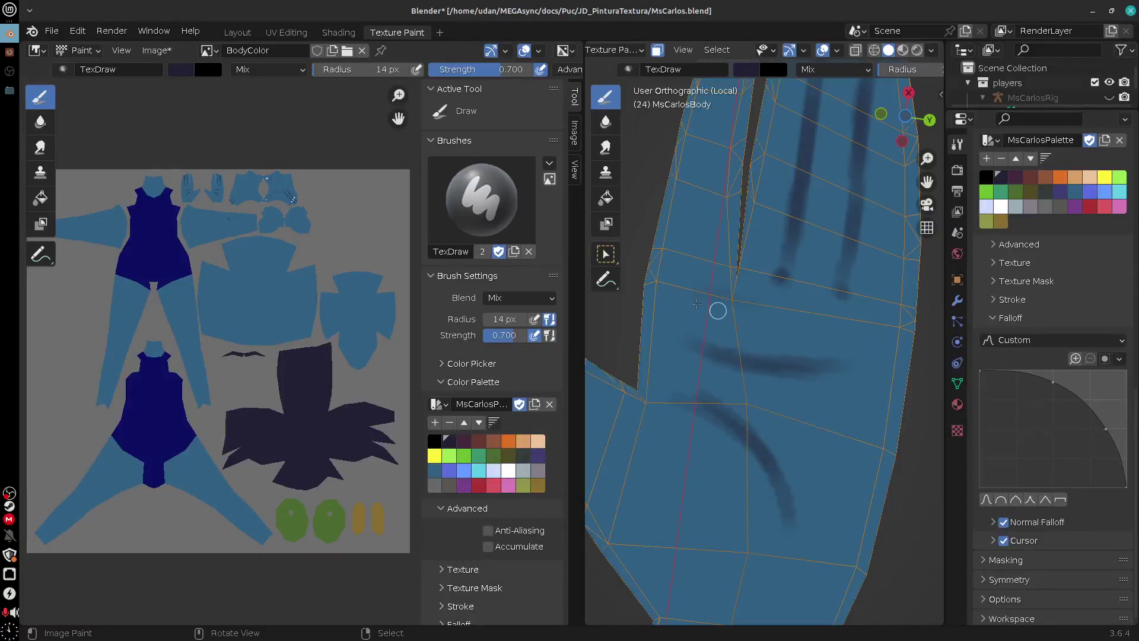
left_click_drag(696, 304, 836, 307)
left_click_drag(688, 350, 841, 379)
left_click_drag(872, 359, 779, 292)
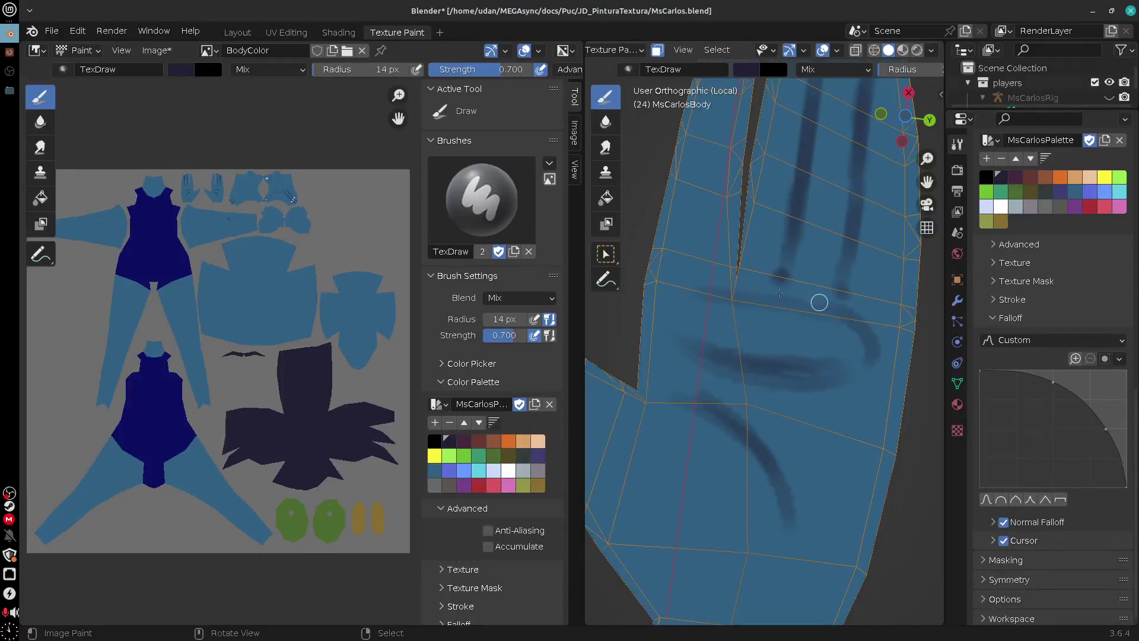
Undo the trial creases painted across the palm
mouse_move(751, 446)
left_mouse_down()
mouse_move(682, 593)
mouse_move(780, 562)
left_mouse_up()
key("ctrl+z")
key("ctrl+z")
middle_click_drag(785, 557, 782, 394, "shift")
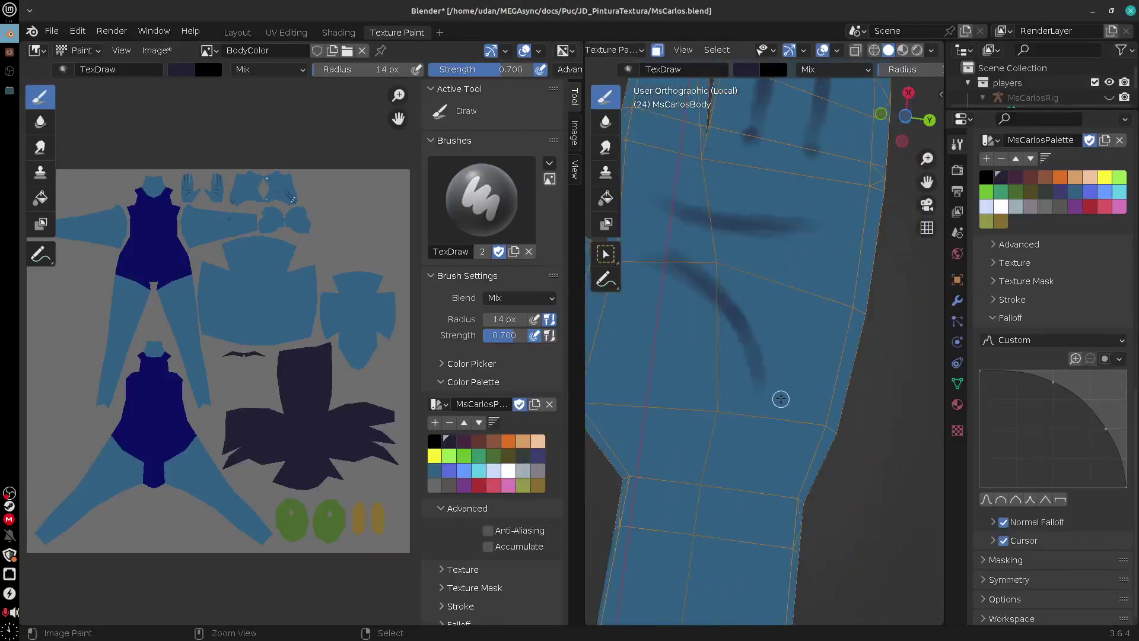
key("ctrl+z")
key("ctrl+z")
key("ctrl+z")
key("ctrl+z")
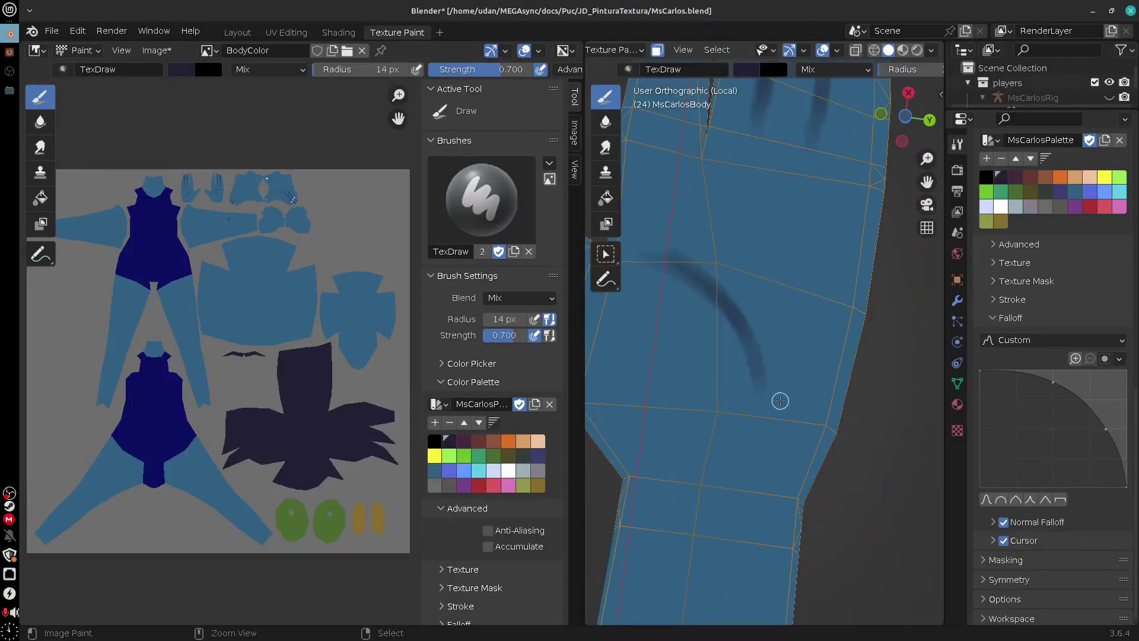
Paint two curved navy creases back to back on the lower palm and soft horizontal creases across the wrist
left_click_drag(730, 392, 807, 472)
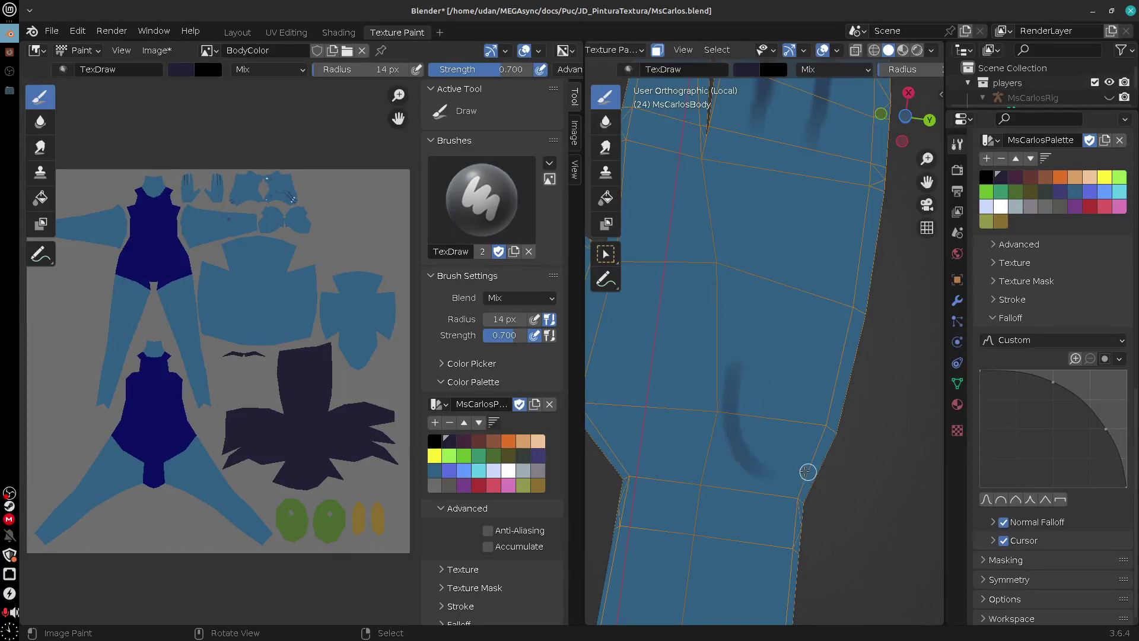
middle_click_drag(733, 439, 775, 457, "shift")
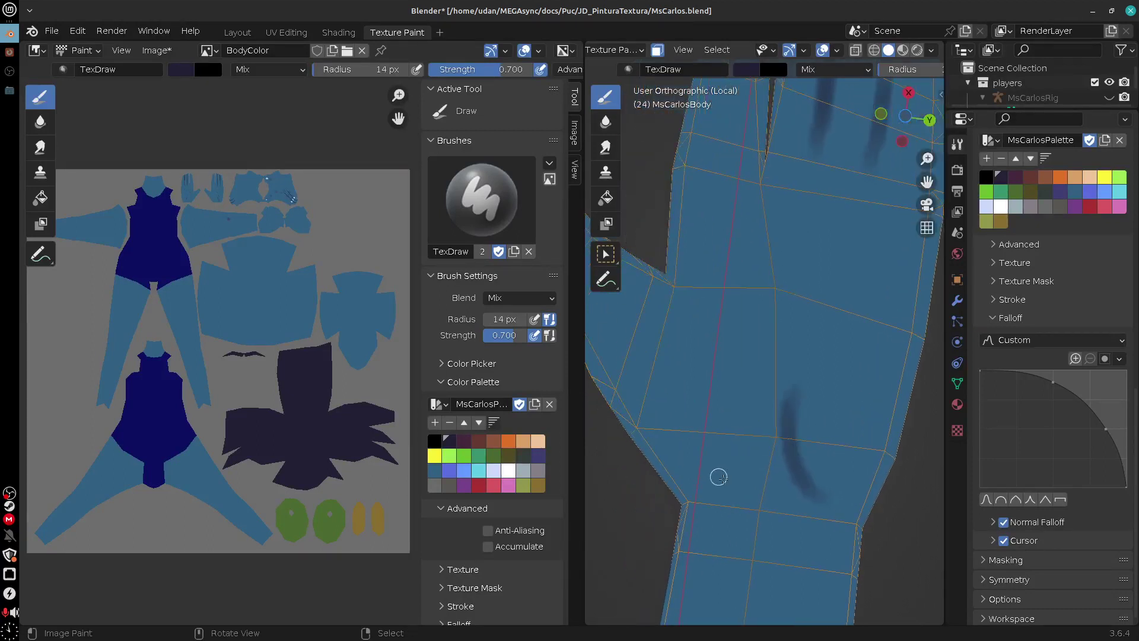
left_click_drag(764, 449, 737, 318)
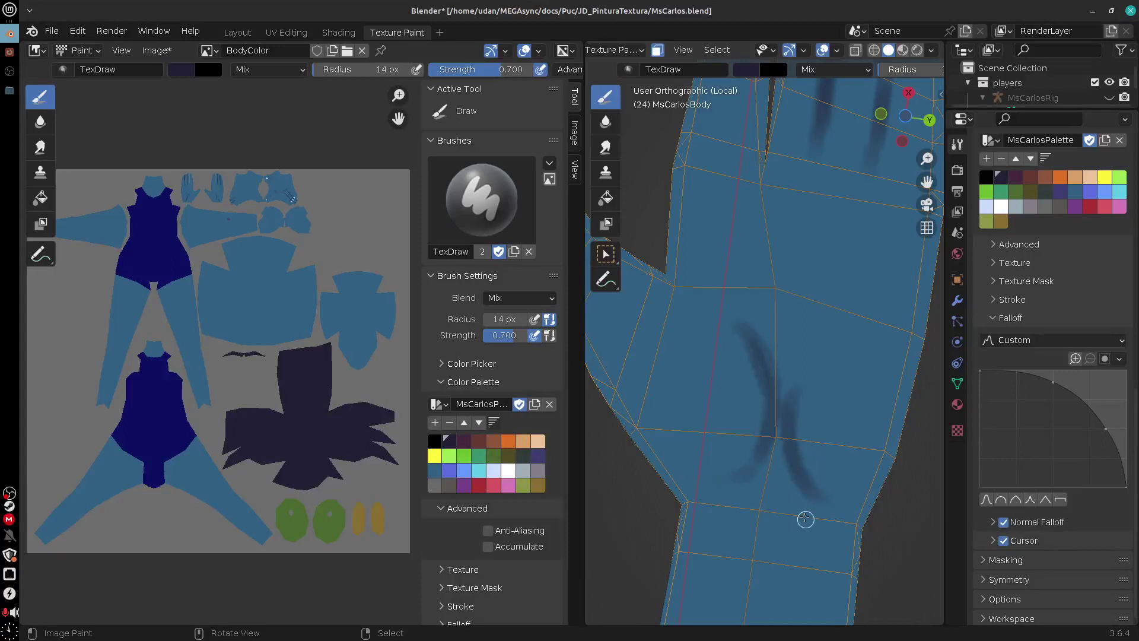
middle_click_drag(805, 518, 802, 442, "shift")
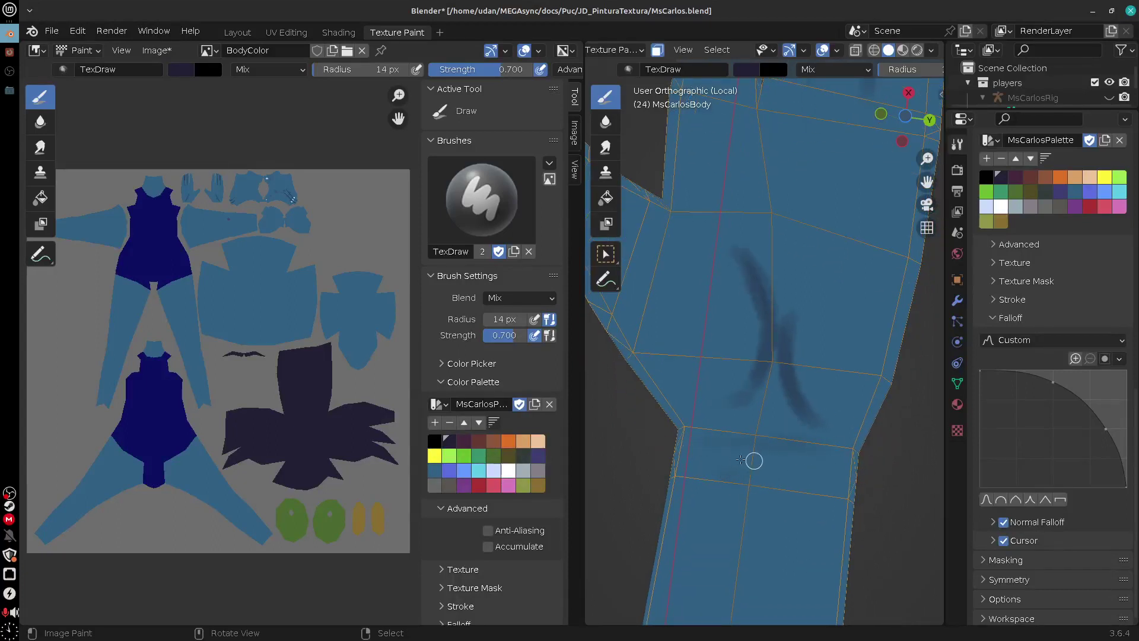
left_click_drag(717, 478, 856, 484)
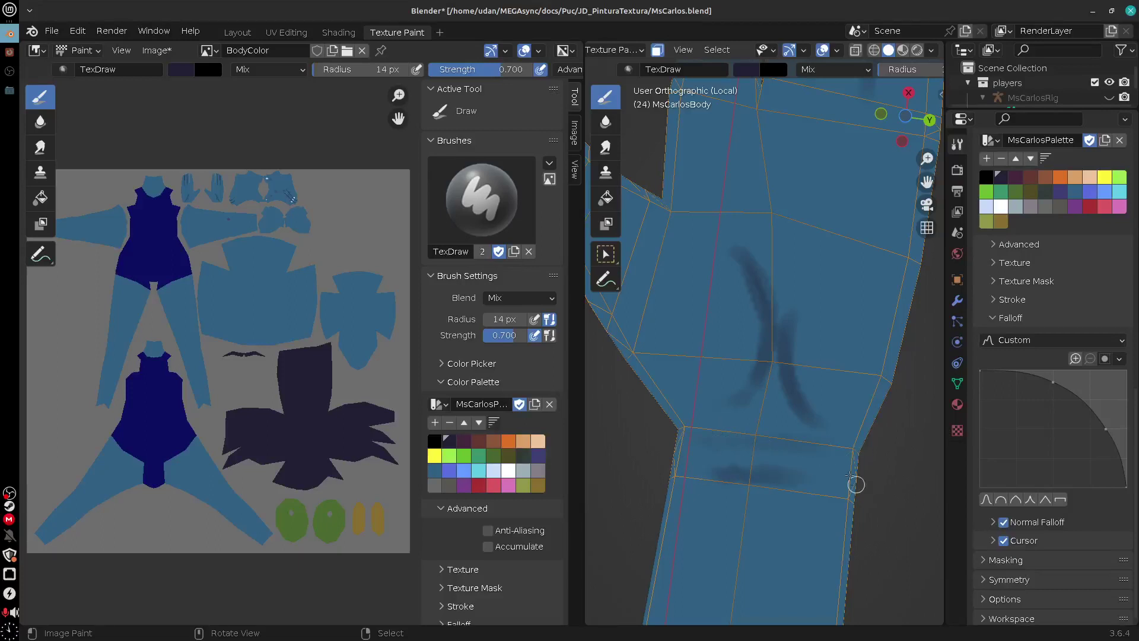
Paint two dark creases across the palm below the fingers and tint them with the palette's dark purple
middle_click_drag(847, 224, 821, 417, "shift")
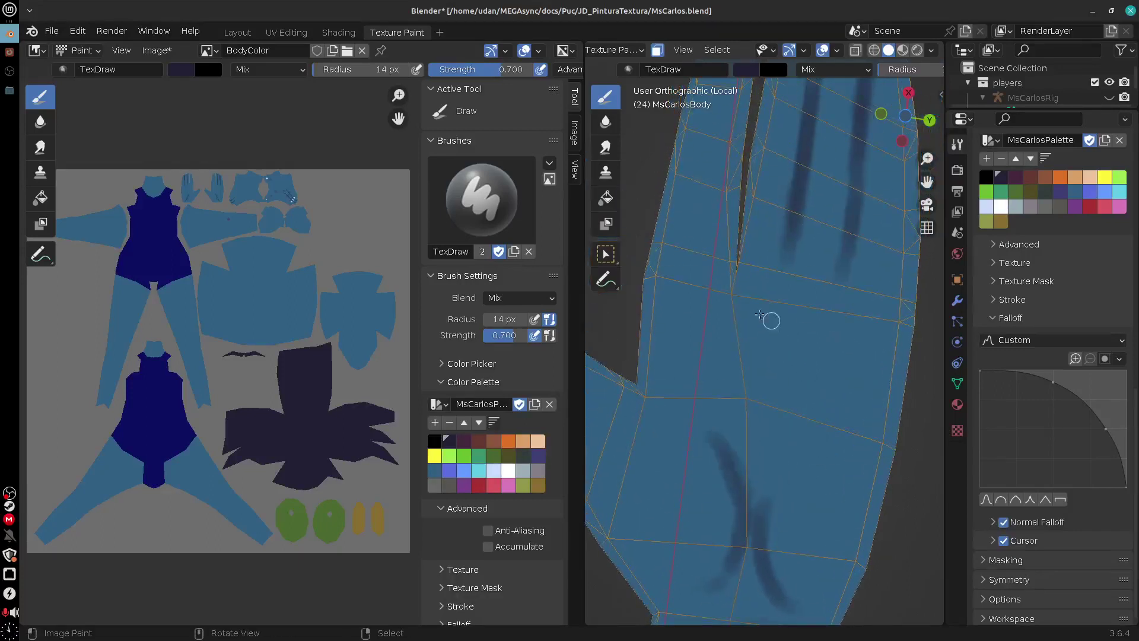
left_click_drag(688, 293, 851, 312)
key("ctrl+z")
left_click_drag(688, 295, 830, 320)
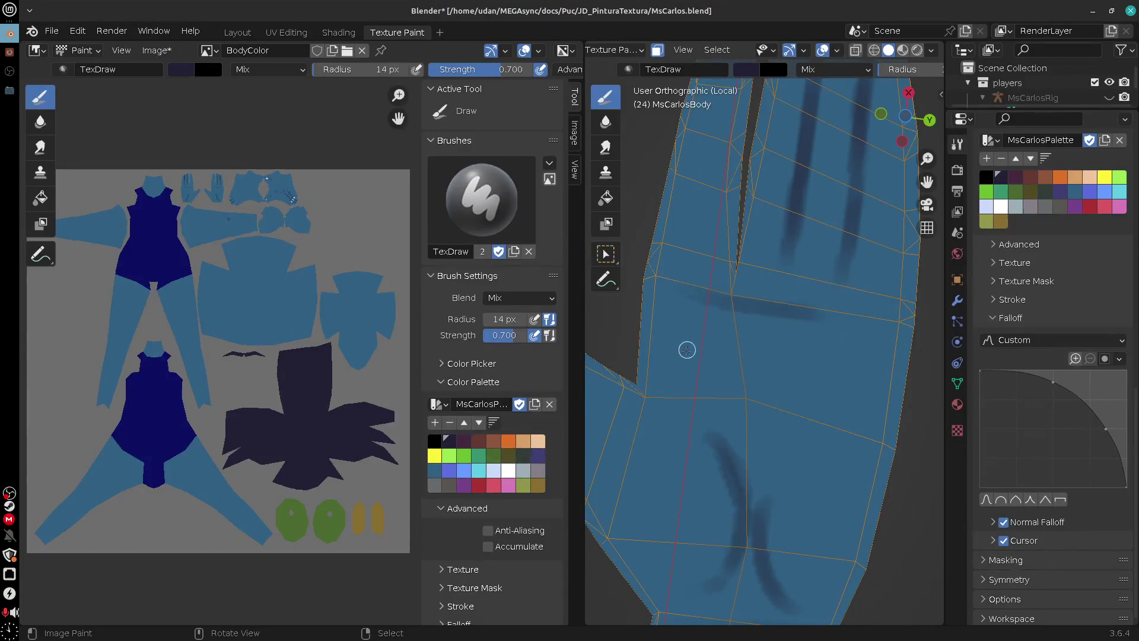
key("ctrl+z")
left_click_drag(664, 280, 843, 313)
left_click_drag(667, 335, 854, 363)
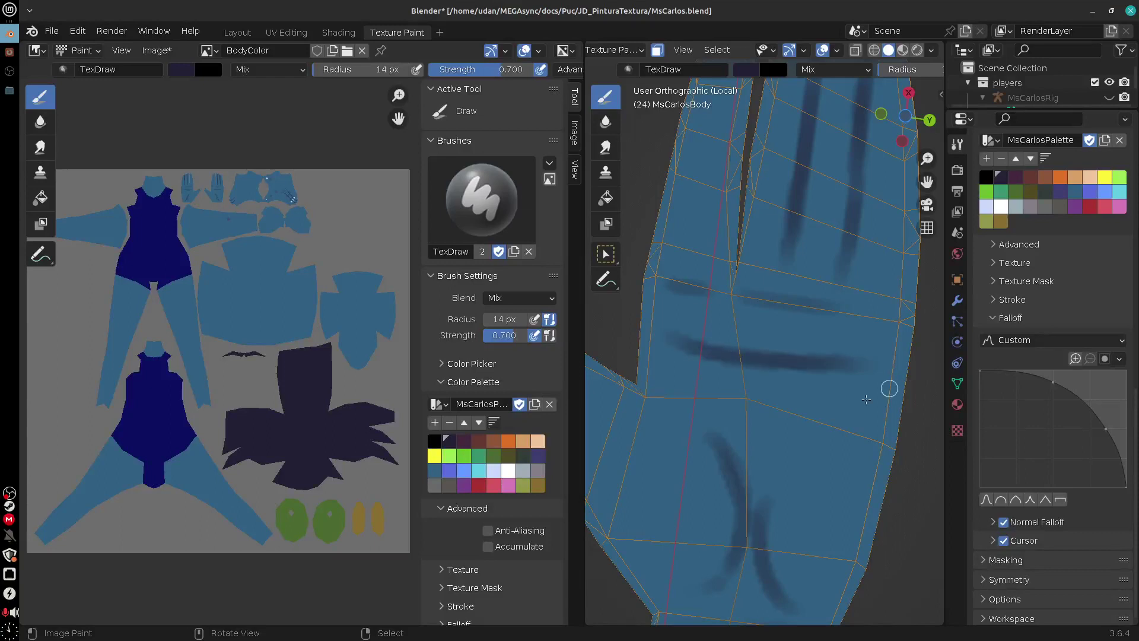
left_click(538, 458)
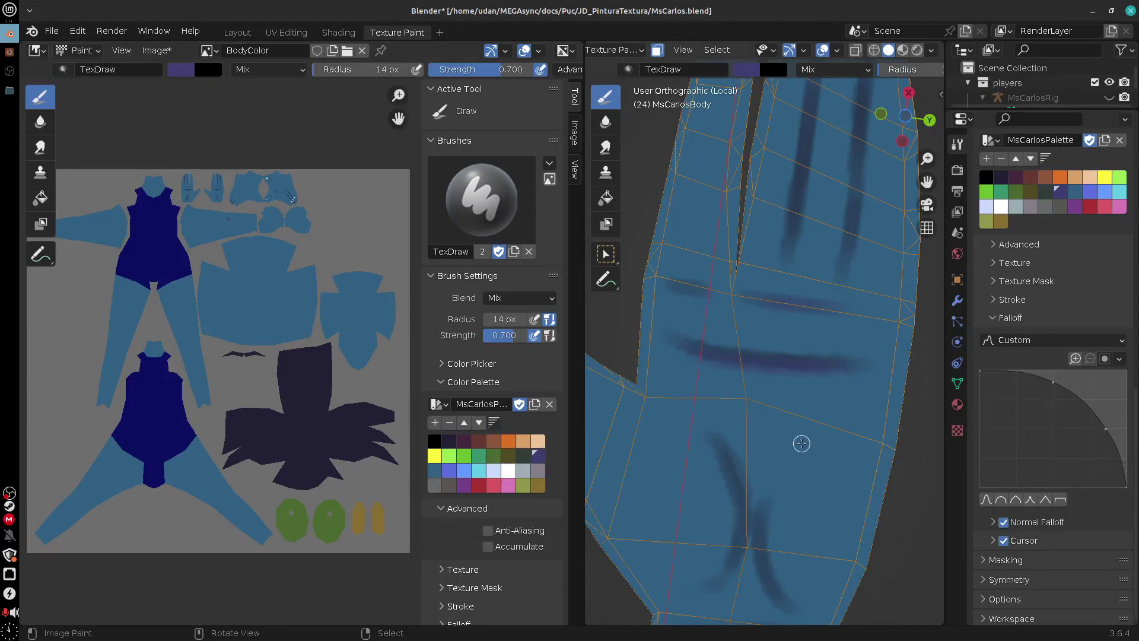
Sample the base skin blue from the palm and lighten it as the brush colour
key("s")
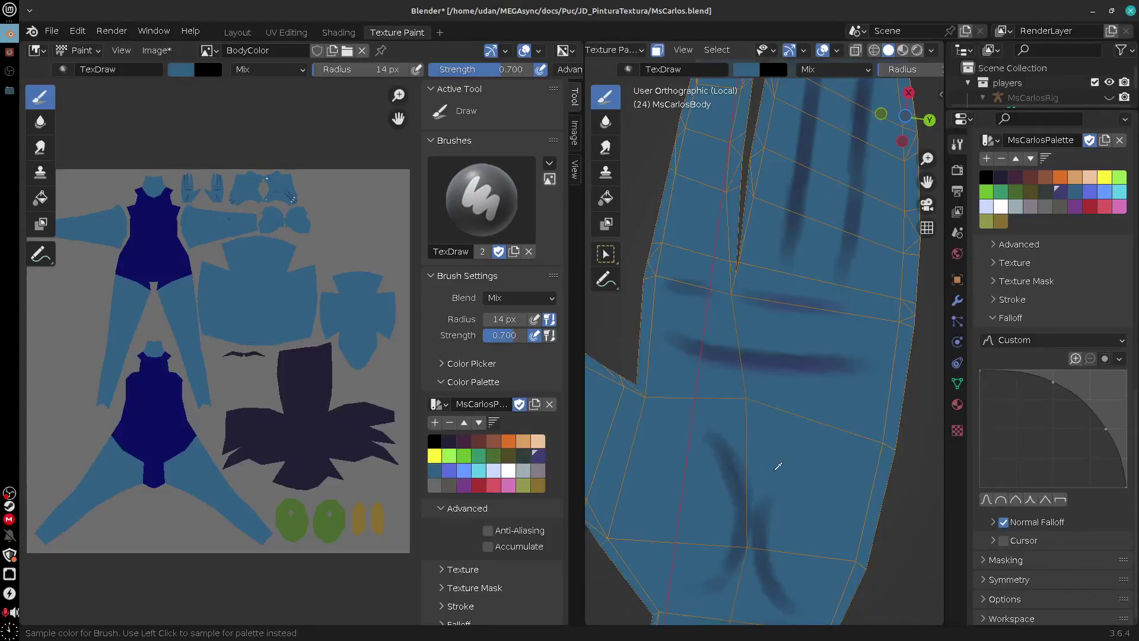
key("s")
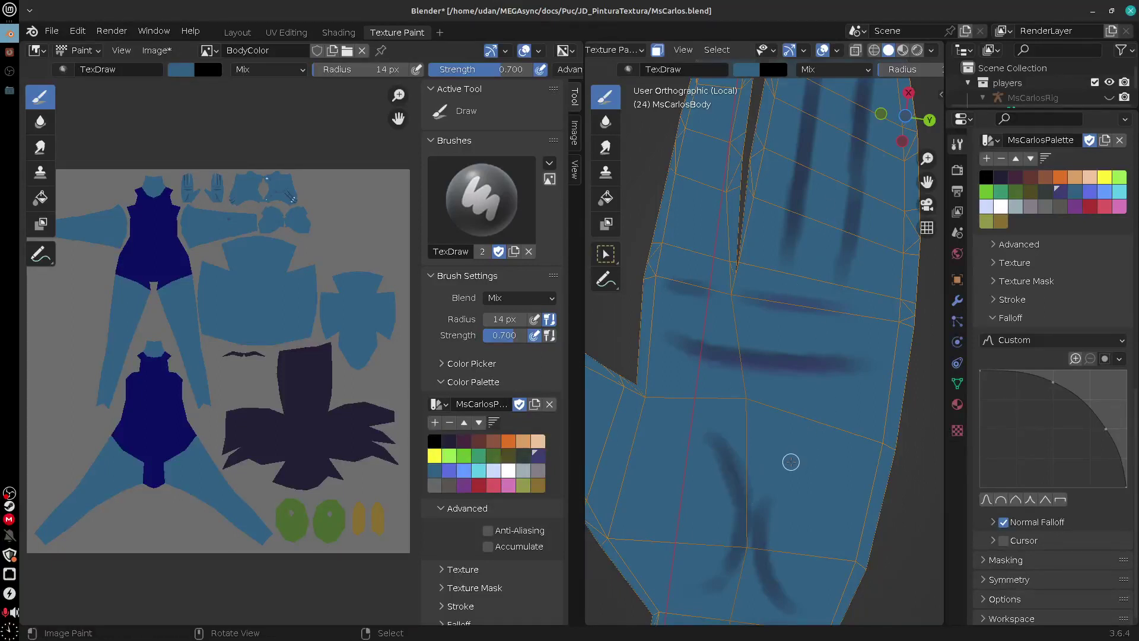
left_click(749, 70)
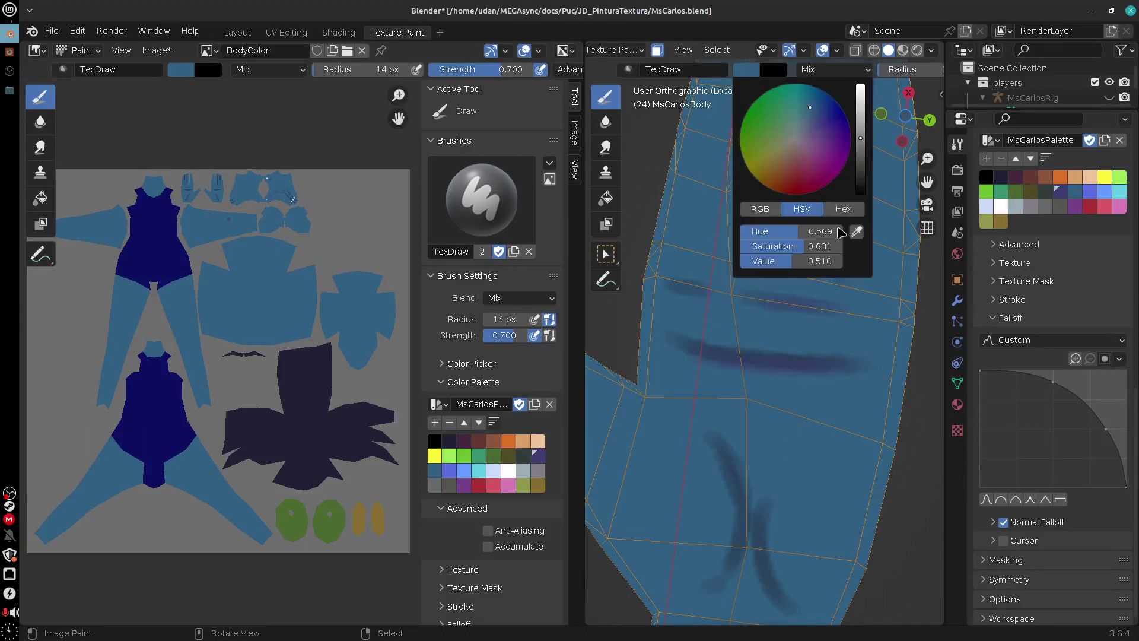
left_click_drag(861, 139, 807, 113)
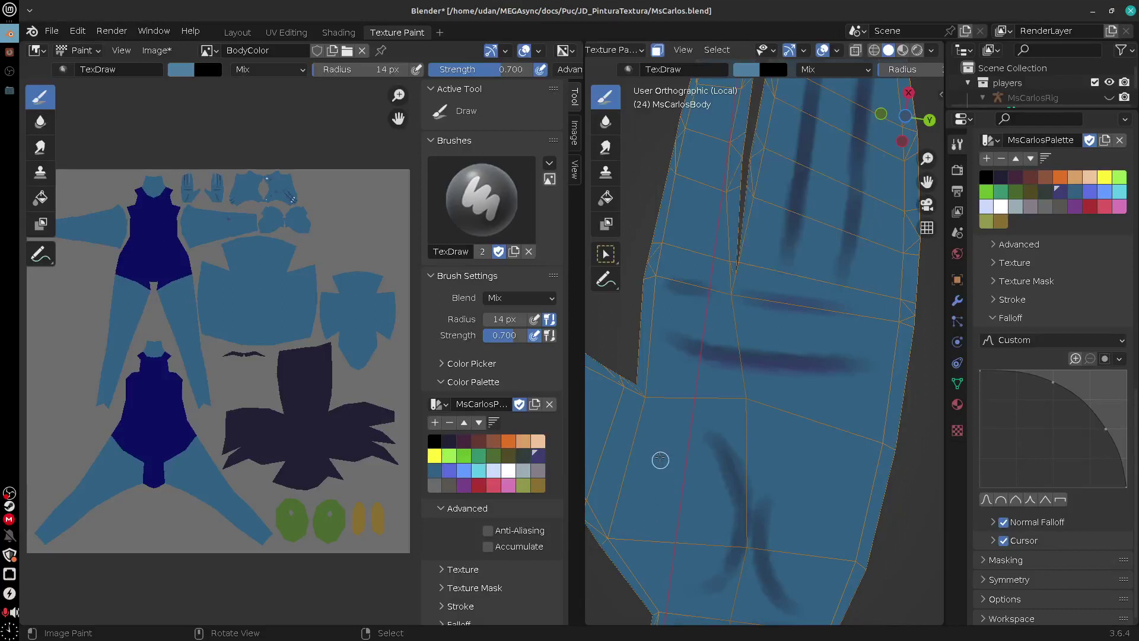
Paint light blue highlights along the separate finger and down the palm edge beneath it
middle_click_drag(660, 460, 689, 362)
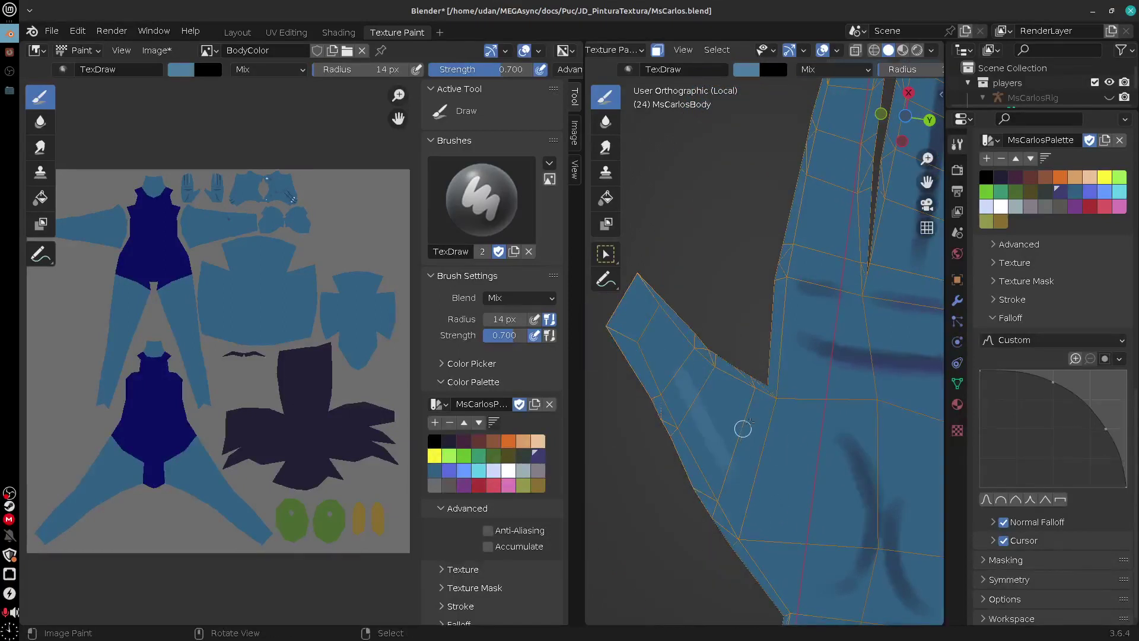
key("ctrl+z")
left_click_drag(787, 395, 791, 240)
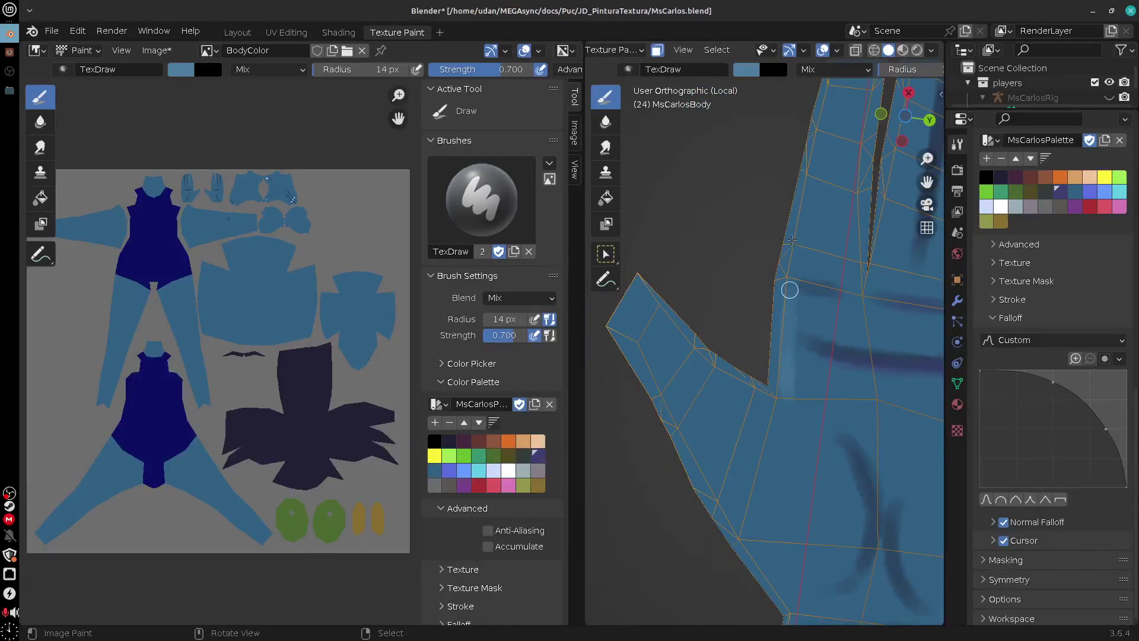
middle_click_drag(798, 300, 742, 399)
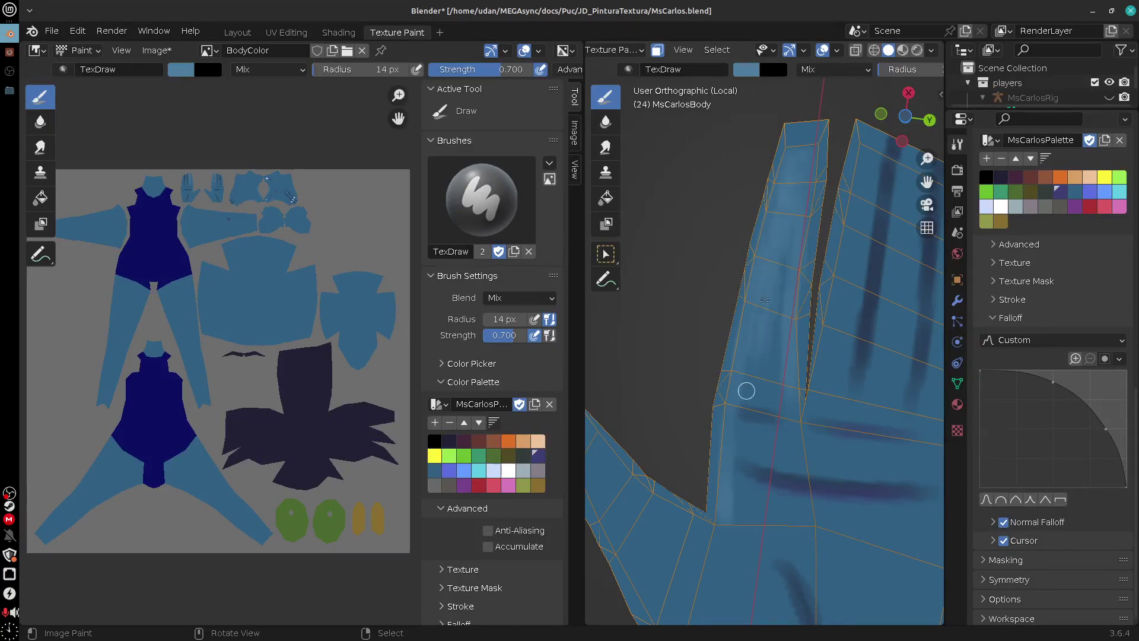
mouse_move(784, 243)
middle_mouse_down()
mouse_move(771, 321)
mouse_move(889, 207)
mouse_move(806, 379)
mouse_move(753, 354)
mouse_move(724, 377)
middle_mouse_up()
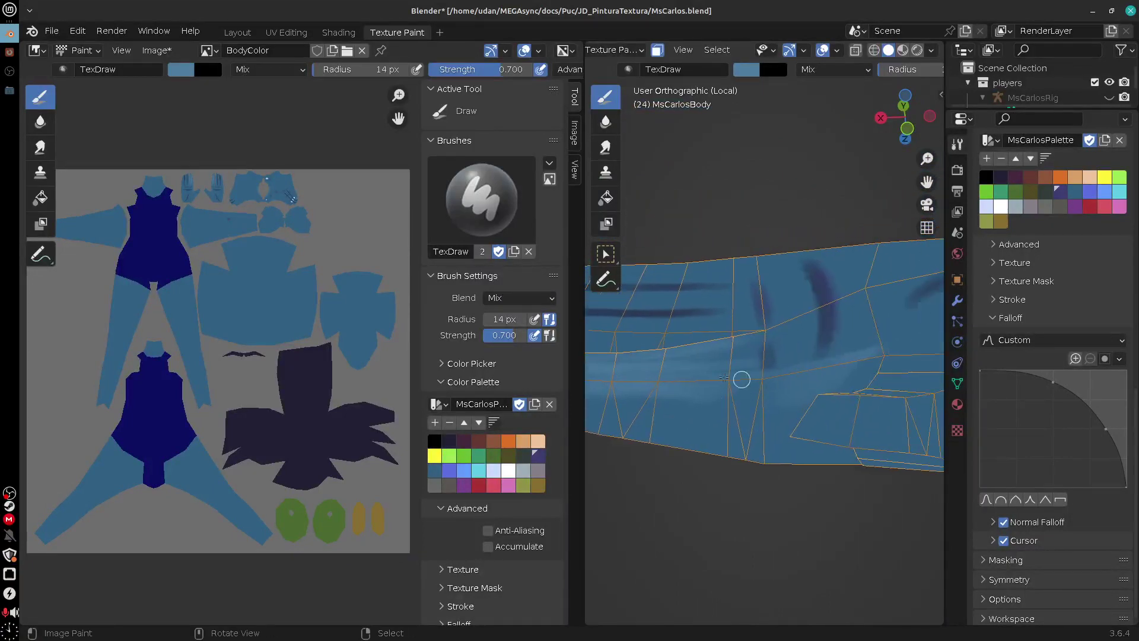
mouse_move(770, 416)
middle_mouse_down()
mouse_move(735, 501)
mouse_move(761, 306)
middle_mouse_up()
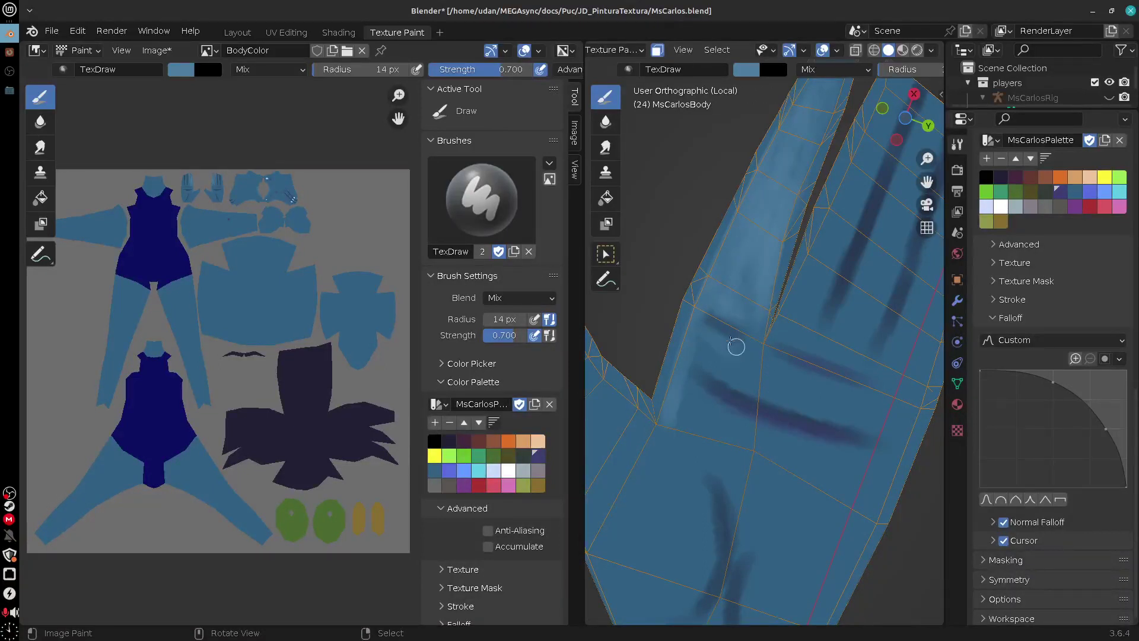
Set the brush radius to 42 px and paint light blue highlights along the joined fingers and between the upper palm creases
scroll(760, 315, "down", 3)
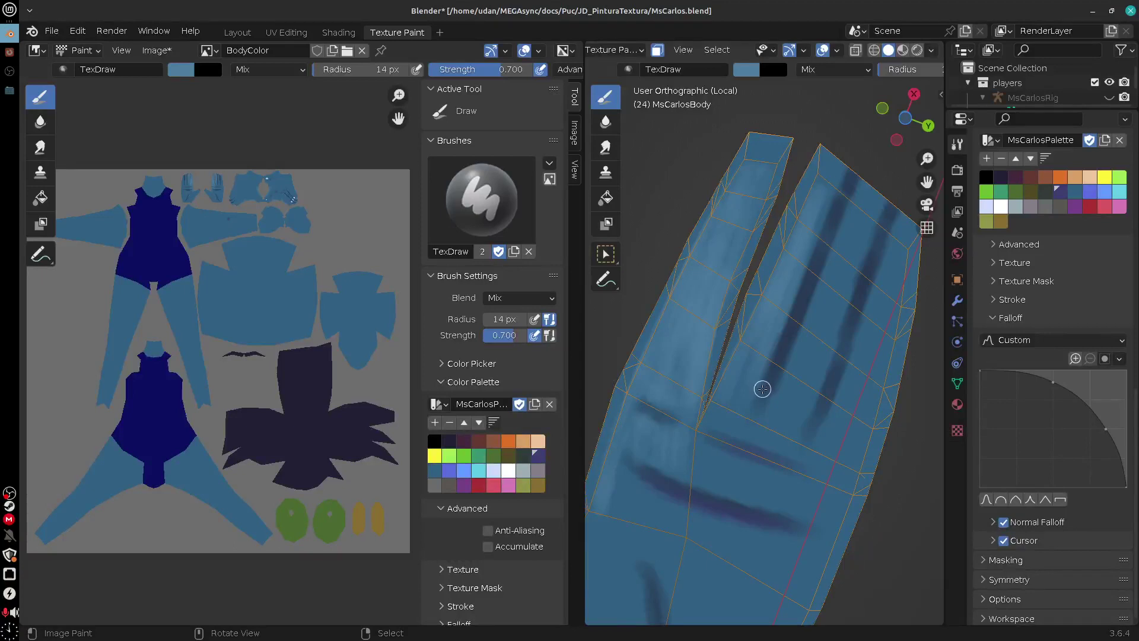
key("f")
left_click(787, 390)
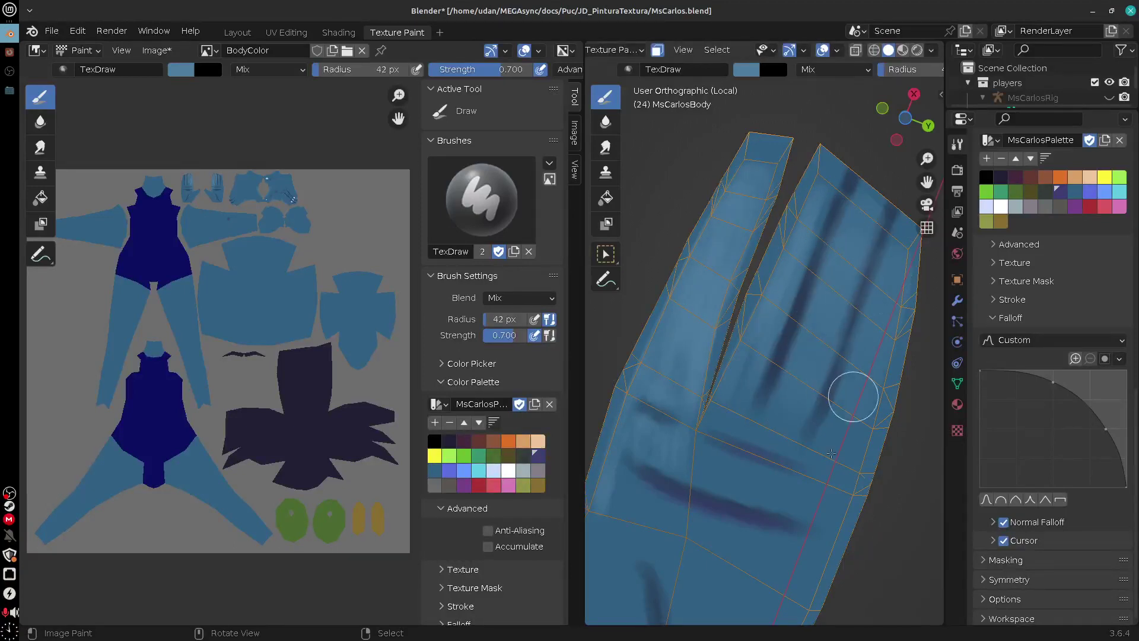
middle_click_drag(818, 488, 779, 432, "shift")
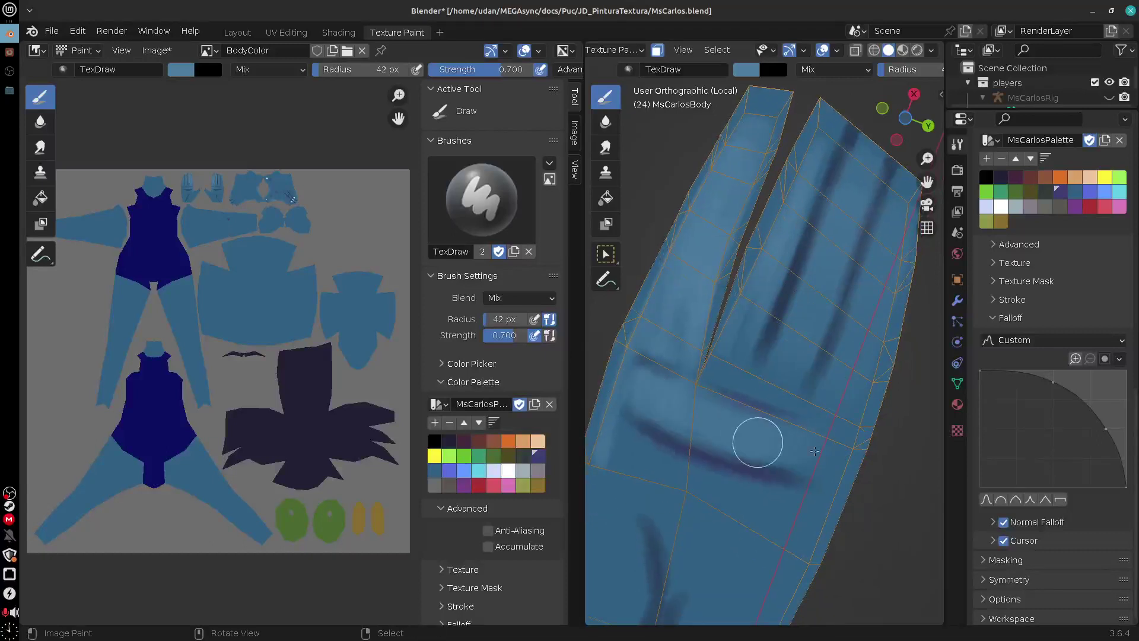
Paint light blue highlights over the fleshy areas around the lower palm creases and along the thumb
mouse_move(685, 509)
middle_mouse_down("shift")
mouse_move(774, 434)
mouse_move(818, 368)
middle_mouse_up("shift")
left_click_drag(725, 305, 805, 374)
middle_click_drag(731, 422, 741, 401, "shift")
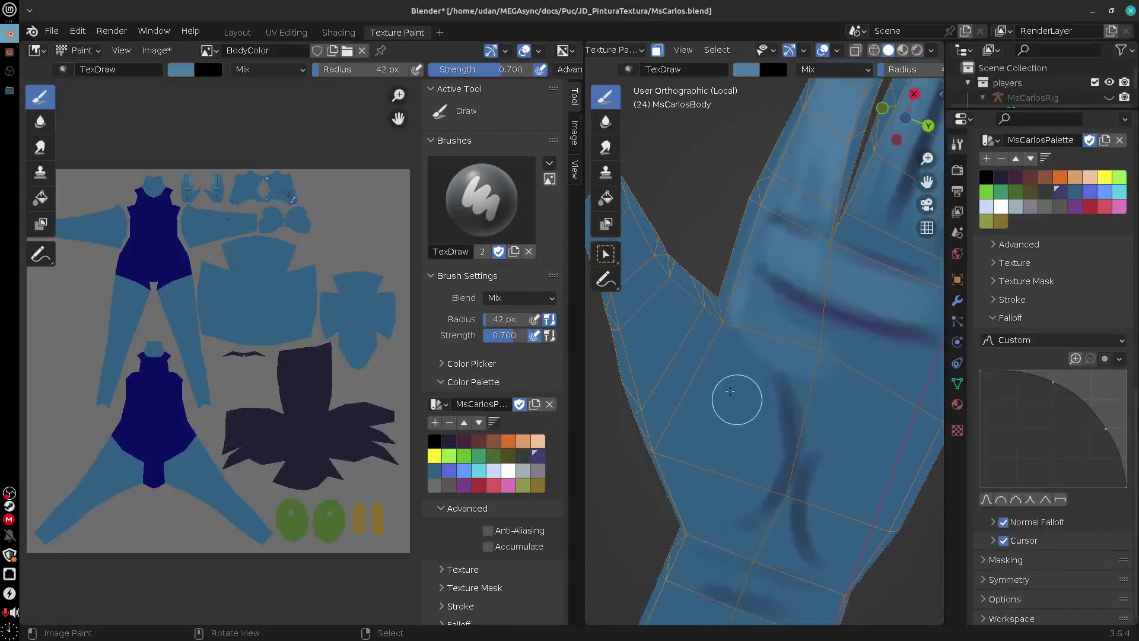
mouse_move(848, 444)
middle_mouse_down("shift")
mouse_move(824, 410)
mouse_move(766, 402)
middle_mouse_up("shift")
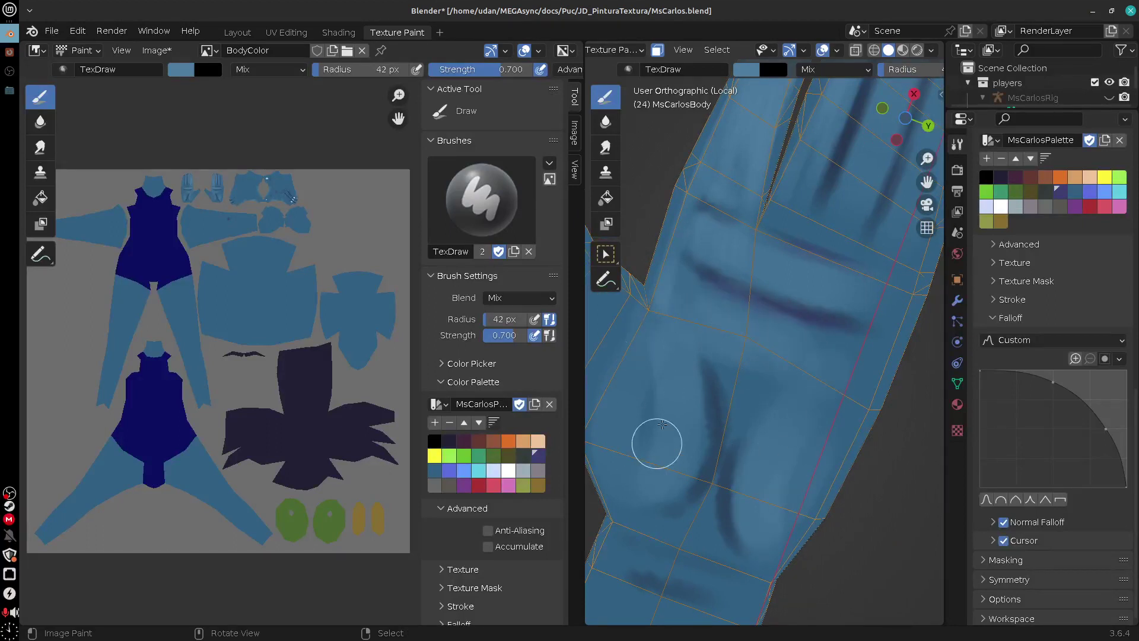
middle_click_drag(662, 424, 816, 437, "shift")
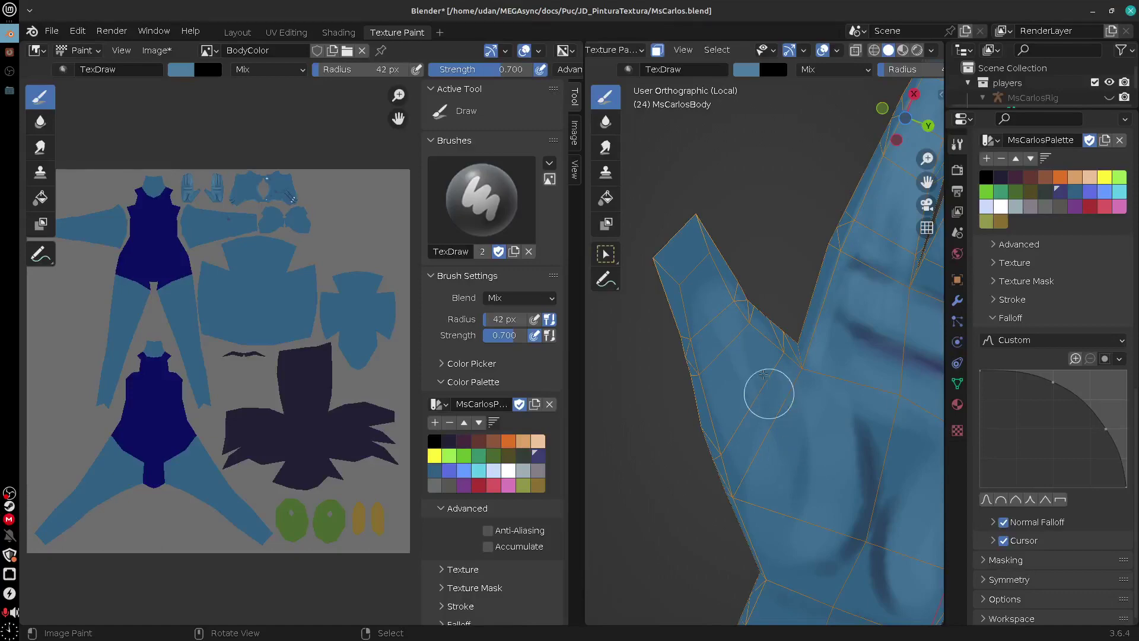
Sample the blue near the thumb tip and paint it over the inner side of the thumb
middle_click_drag(830, 460, 623, 390)
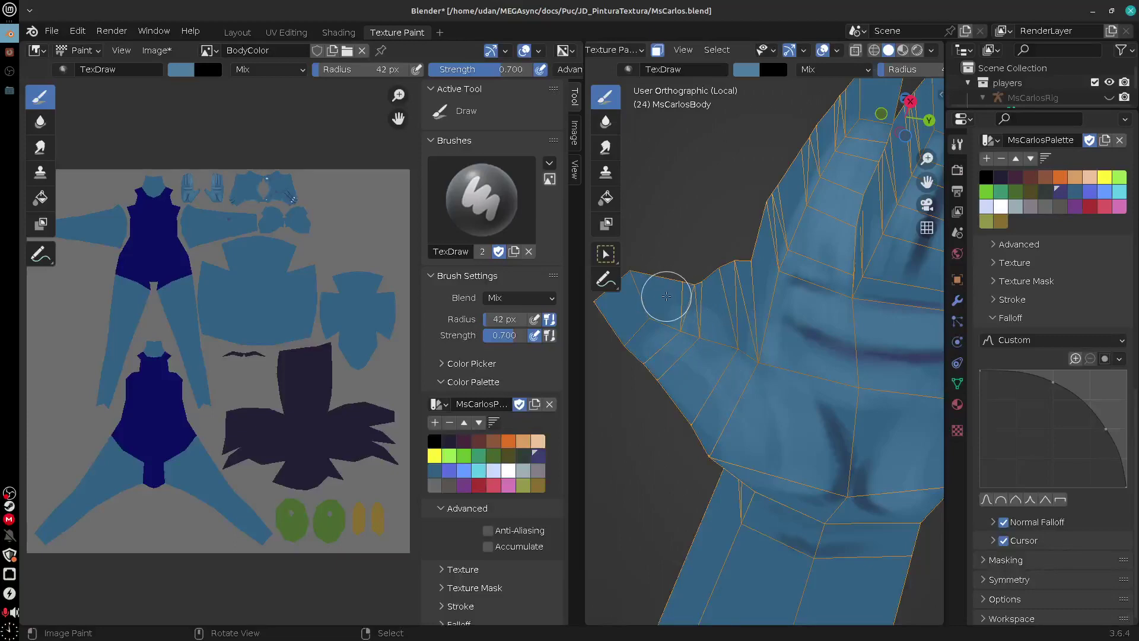
key("s")
mouse_move(677, 303)
left_mouse_down()
mouse_move(738, 325)
mouse_move(707, 320)
left_mouse_up()
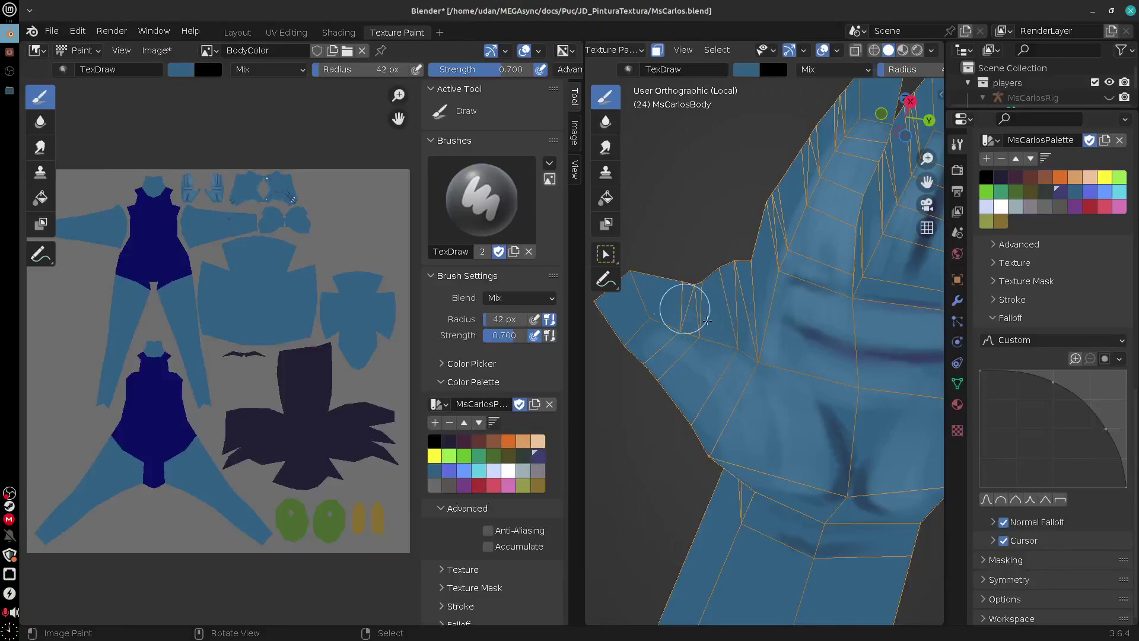
mouse_move(831, 425)
middle_mouse_down()
mouse_move(857, 414)
mouse_move(830, 427)
mouse_move(792, 422)
mouse_move(850, 378)
middle_mouse_up()
scroll(857, 414, "down", 6)
middle_click_drag(869, 348, 860, 367)
scroll(837, 406, "up", 6)
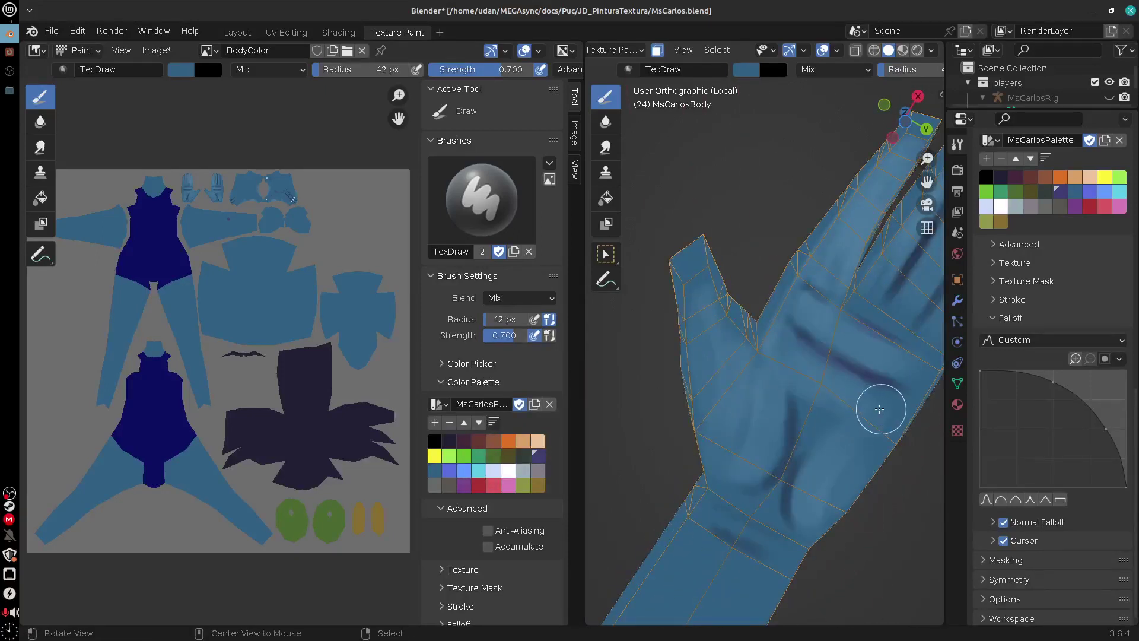
middle_click_drag(880, 408, 826, 362, "shift")
Choose the Soften brush, set its strength to 0.599 and blend the painted shading on the palm
left_click(607, 122)
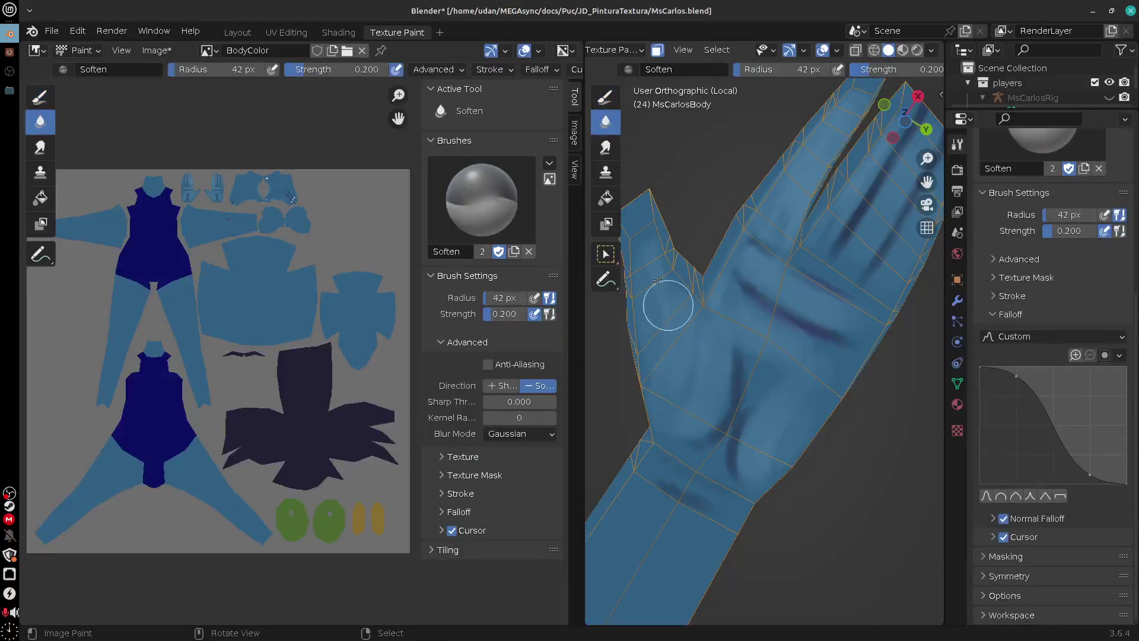
left_click(607, 147)
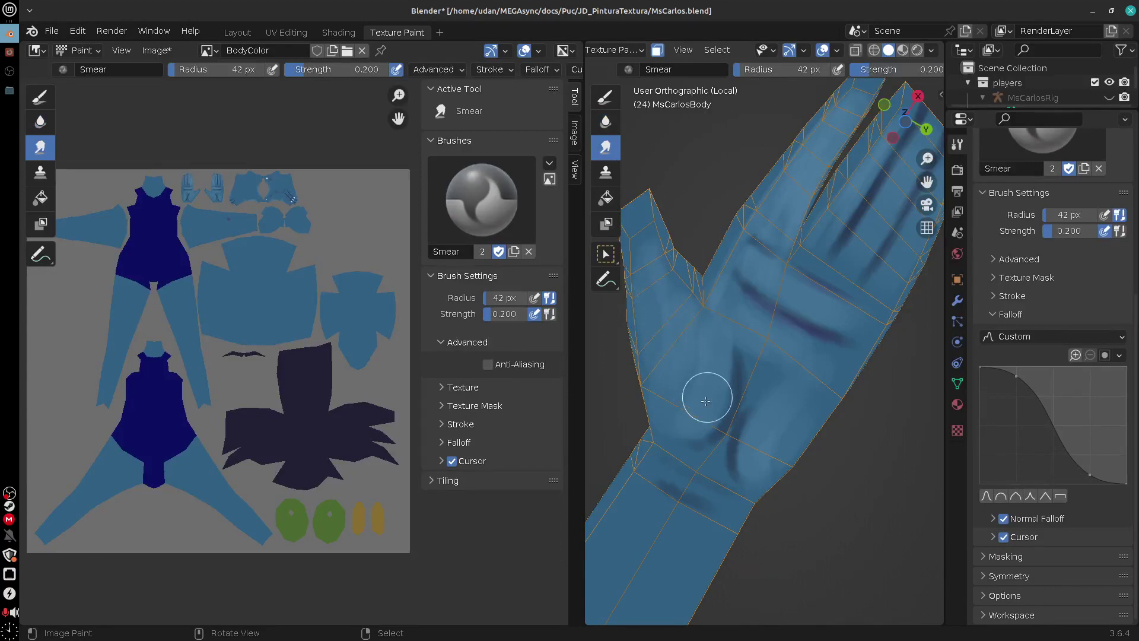
left_click(616, 124)
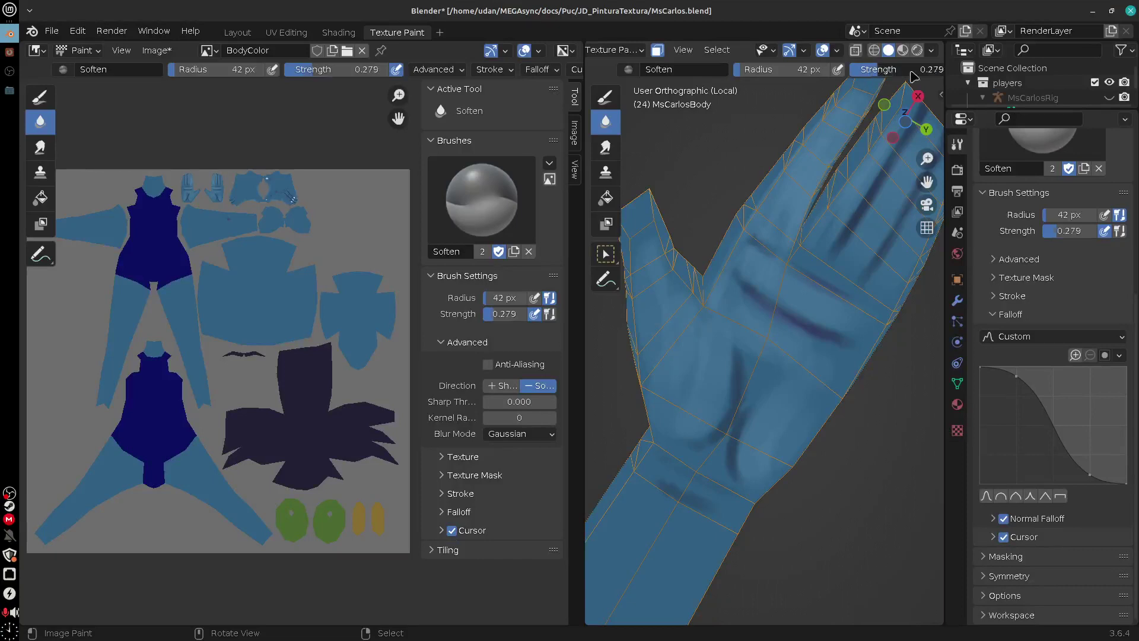
mouse_move(934, 70)
left_mouse_down()
mouse_move(885, 69)
mouse_move(895, 70)
left_mouse_up()
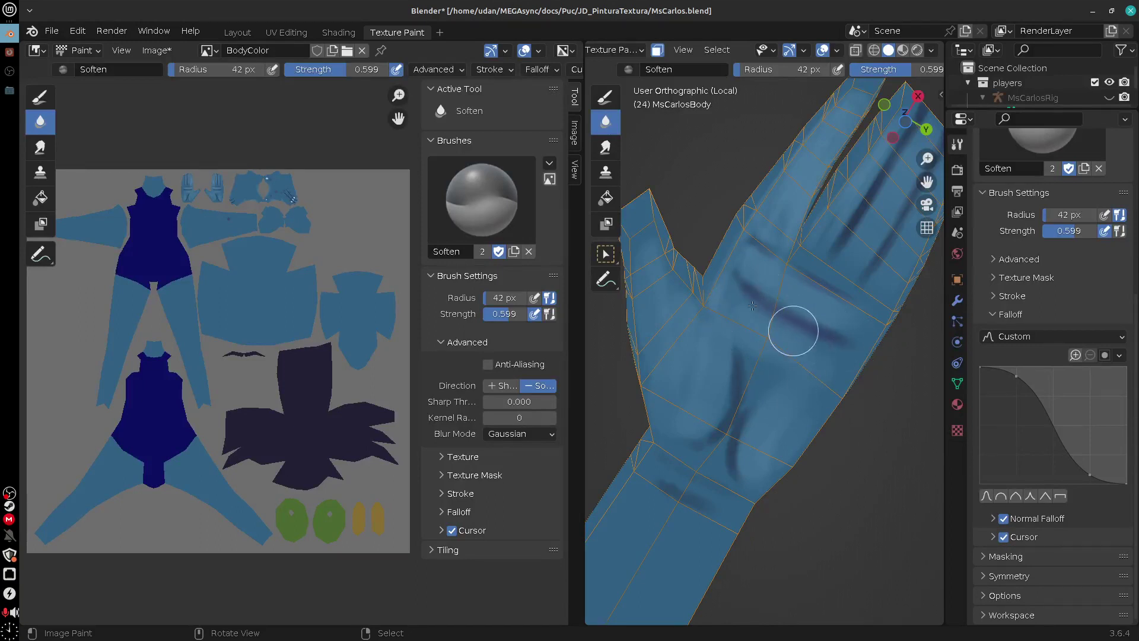
middle_click_drag(797, 218, 742, 299, "shift")
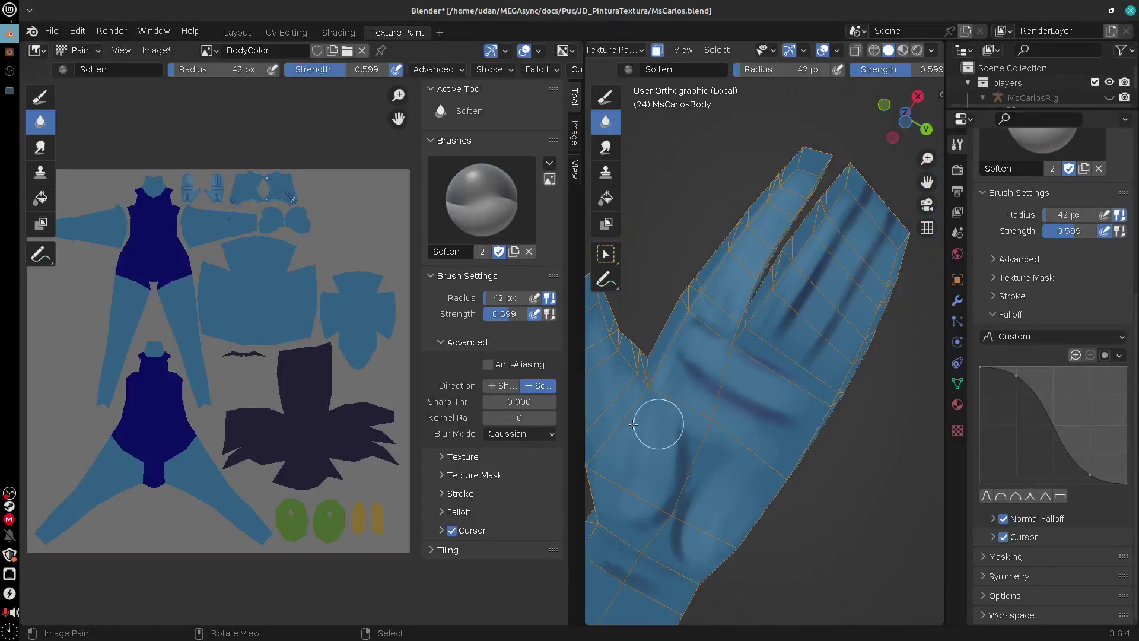
middle_click_drag(633, 424, 711, 402)
mouse_move(782, 444)
middle_mouse_down()
mouse_move(719, 520)
mouse_move(810, 422)
middle_mouse_up()
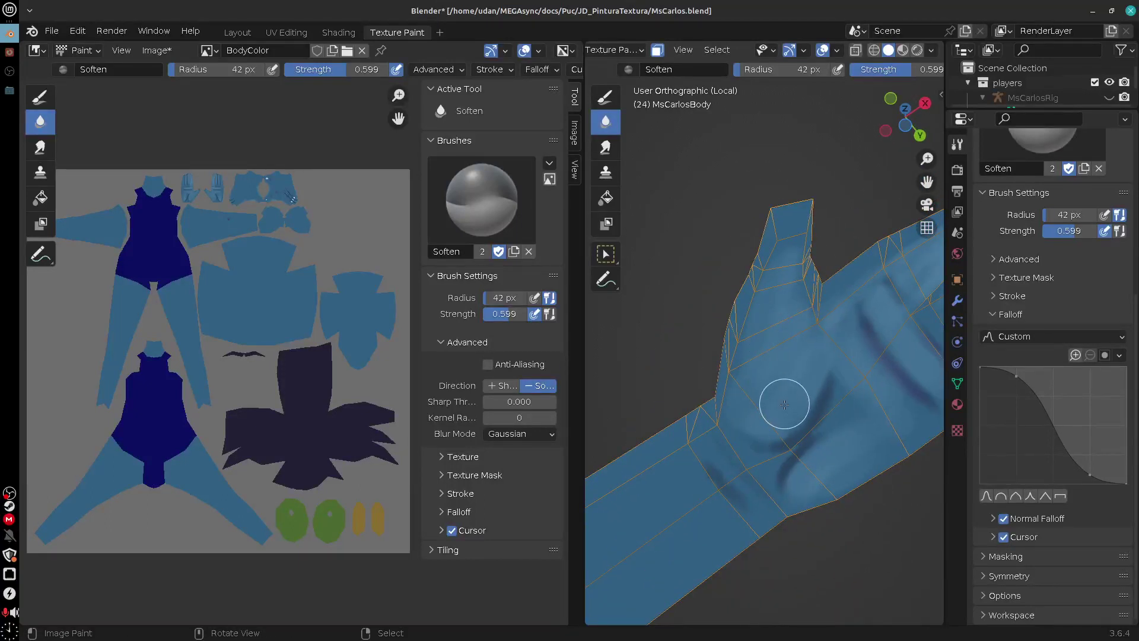
Return to the Draw brush, set its radius to 65 px and sample the skin blue from the lower palm
left_click(605, 97)
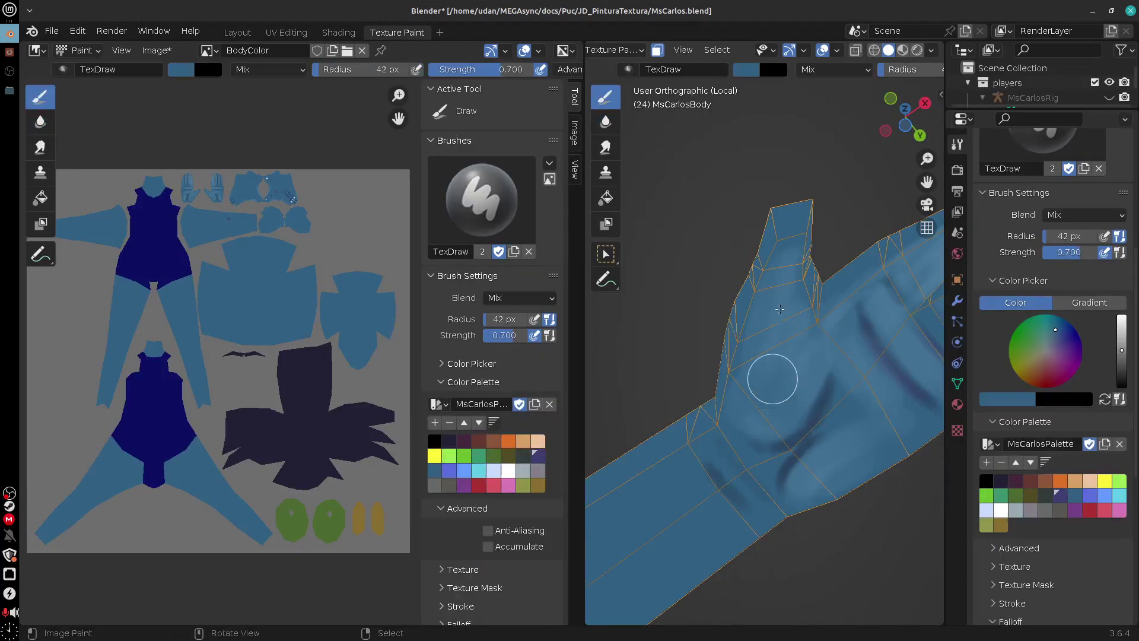
key("f")
left_click(792, 402)
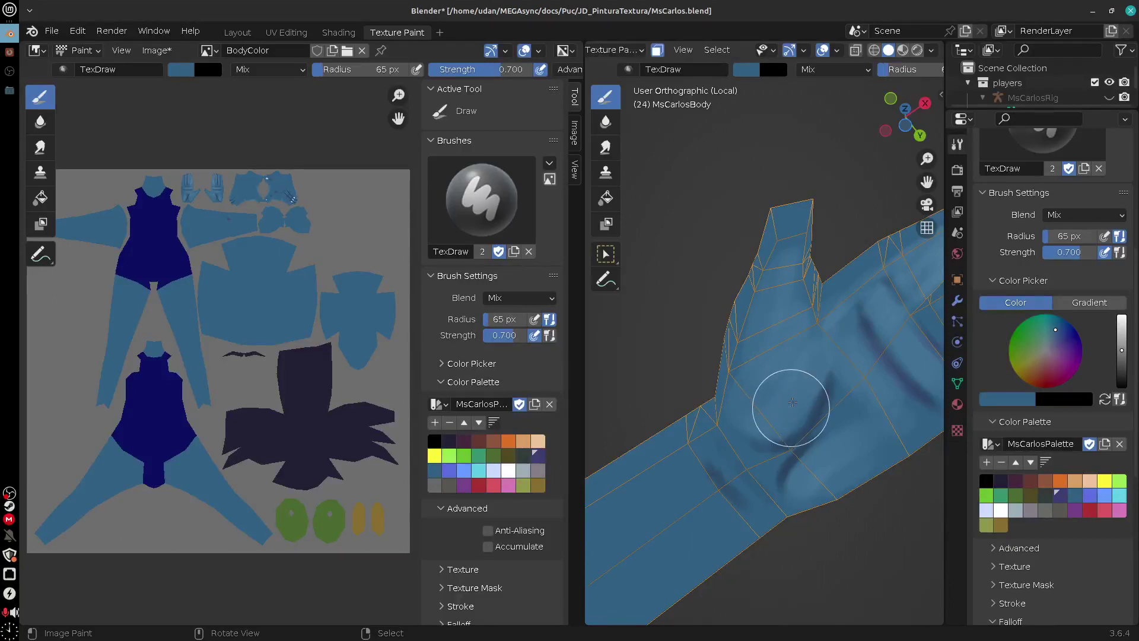
key("s")
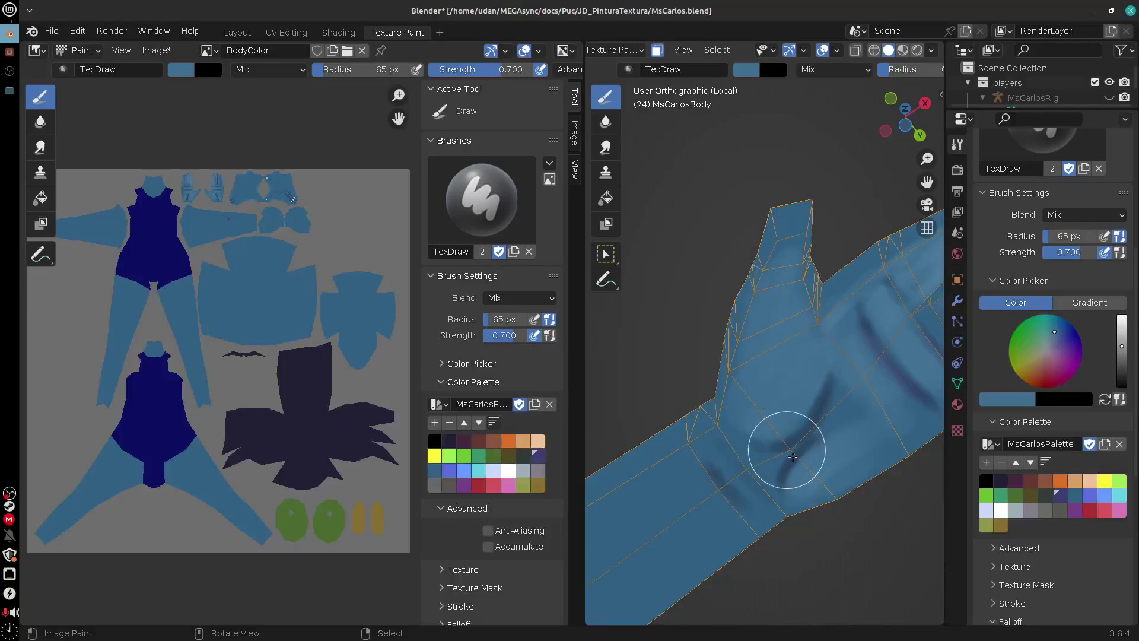
Enable the Mask modifier's viewport display so only the lower legs and shoes of the body are shown
middle_click_drag(860, 474, 779, 529)
middle_click_drag(779, 528, 914, 357, "shift")
middle_click_drag(845, 587, 861, 231, "shift")
middle_click_drag(822, 560, 801, 351, "shift")
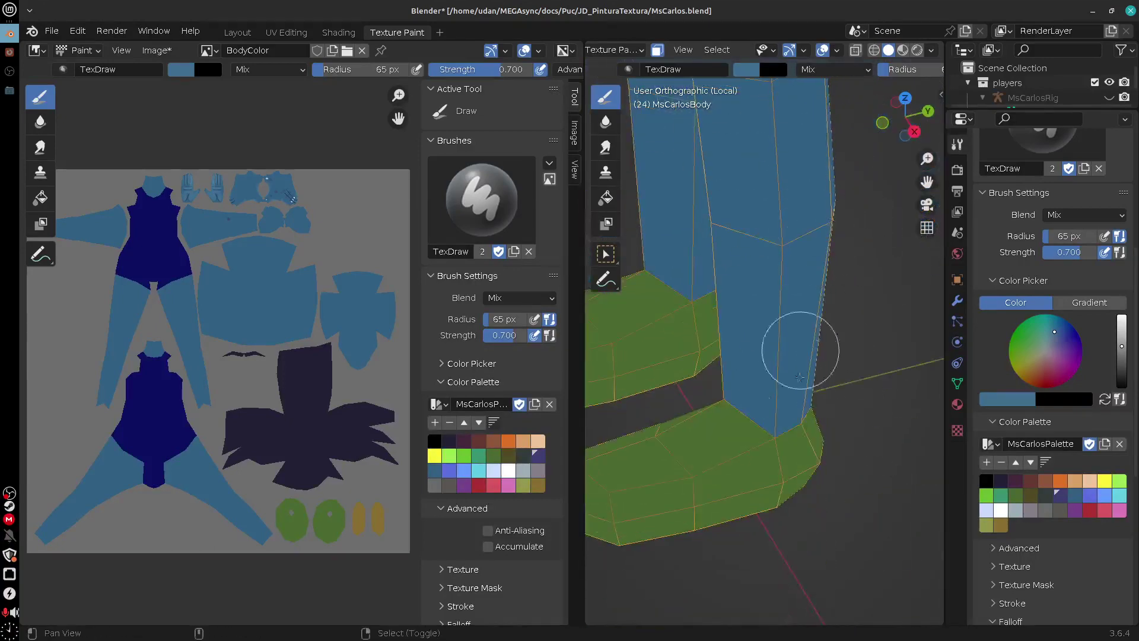
middle_click_drag(746, 465, 807, 461, "shift")
left_click_drag(808, 461, 869, 455, "alt")
left_click_drag(720, 475, 1091, 380, "alt+shift")
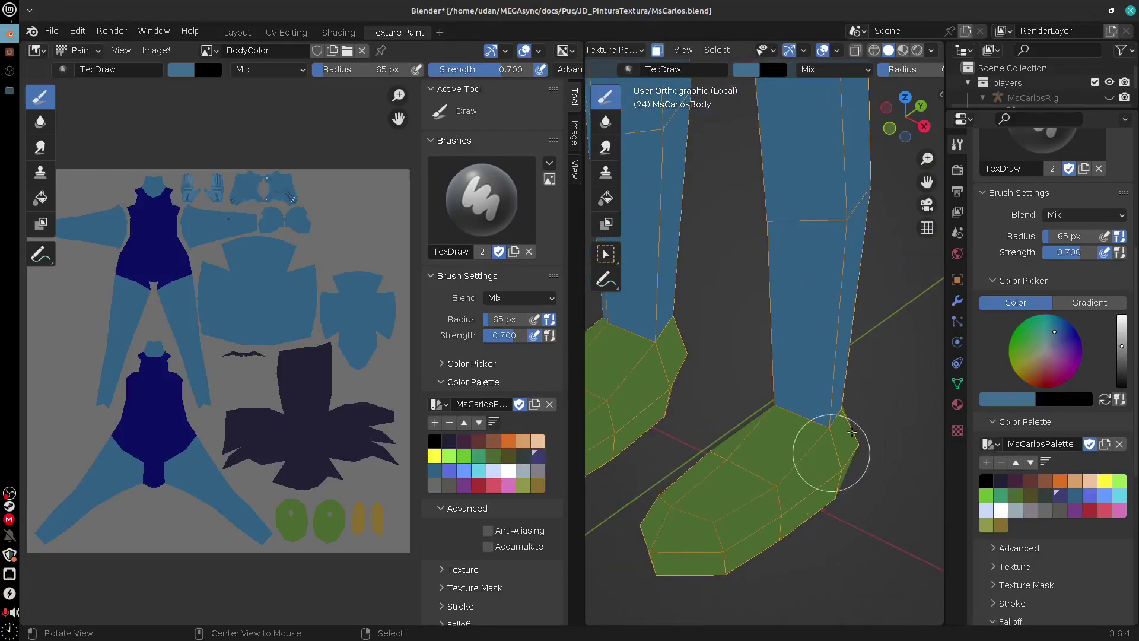
mouse_move(869, 413)
left_mouse_down("alt+shift")
mouse_move(872, 443)
mouse_move(910, 490)
mouse_move(864, 432)
left_mouse_up("alt+shift")
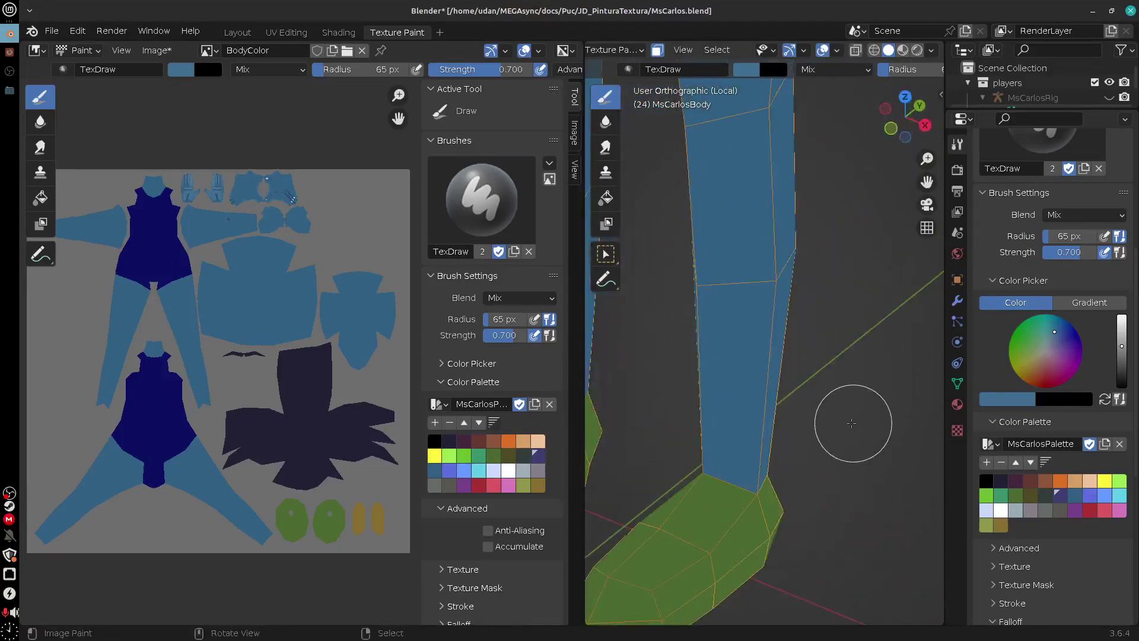
scroll(849, 422, "down", 6)
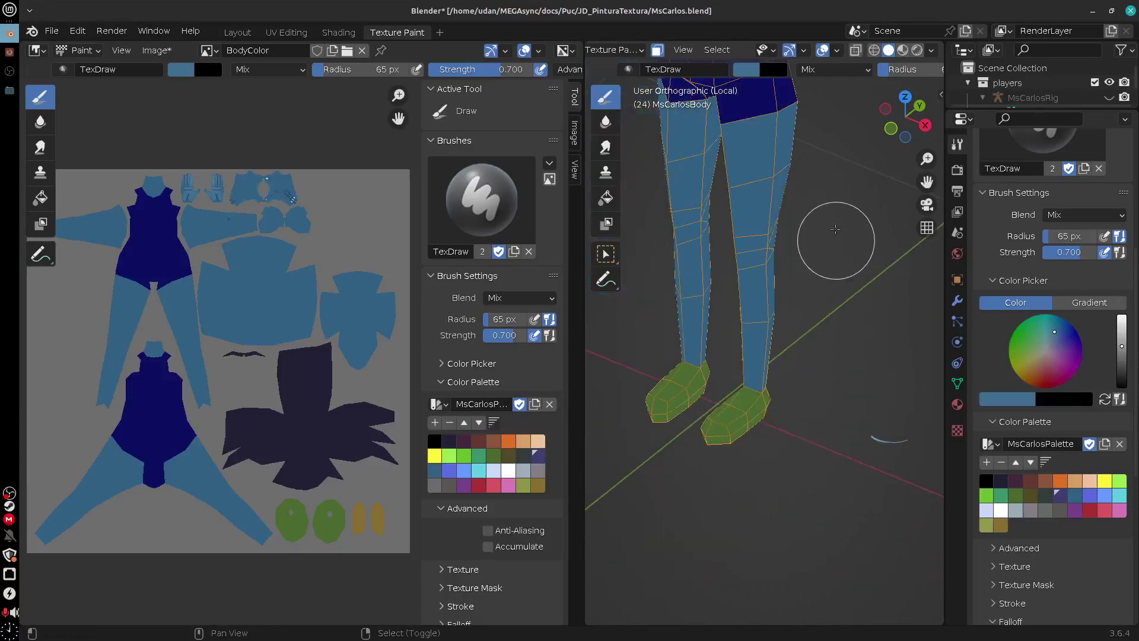
left_click_drag(836, 241, 842, 460, "alt+shift")
left_click_drag(795, 522, 844, 361, "alt+shift")
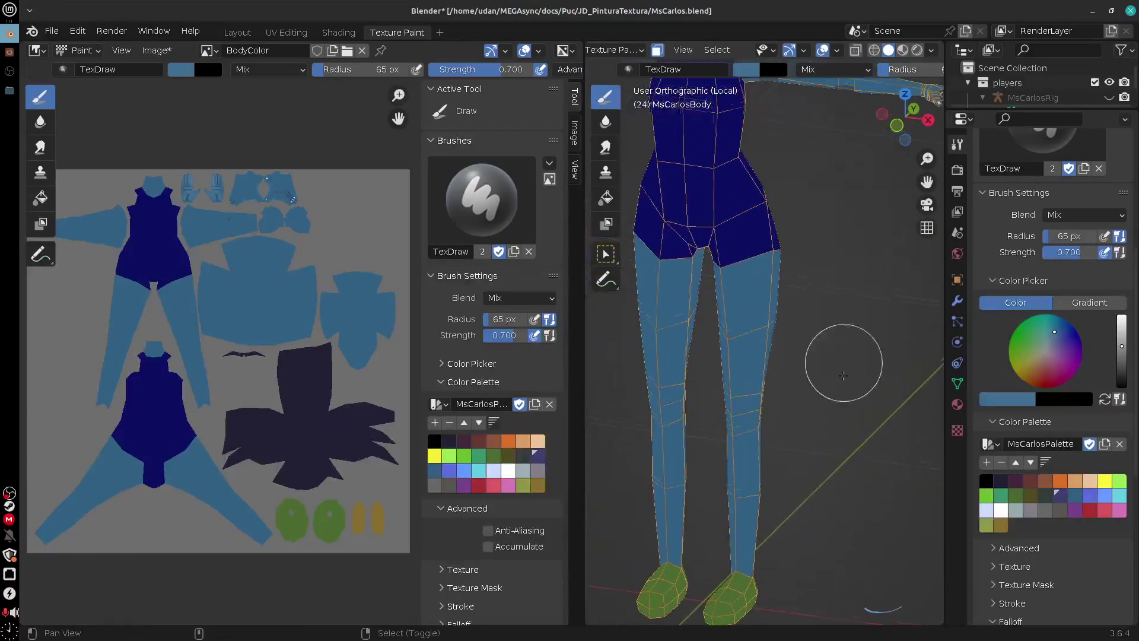
left_click_drag(840, 519, 875, 477, "alt")
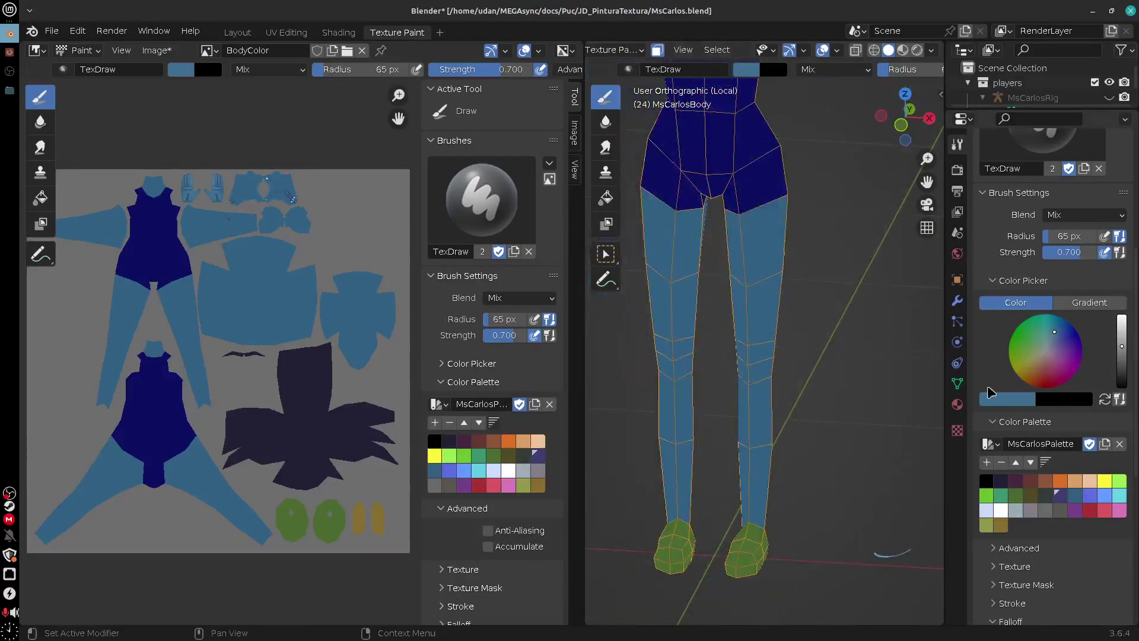
left_click(956, 301)
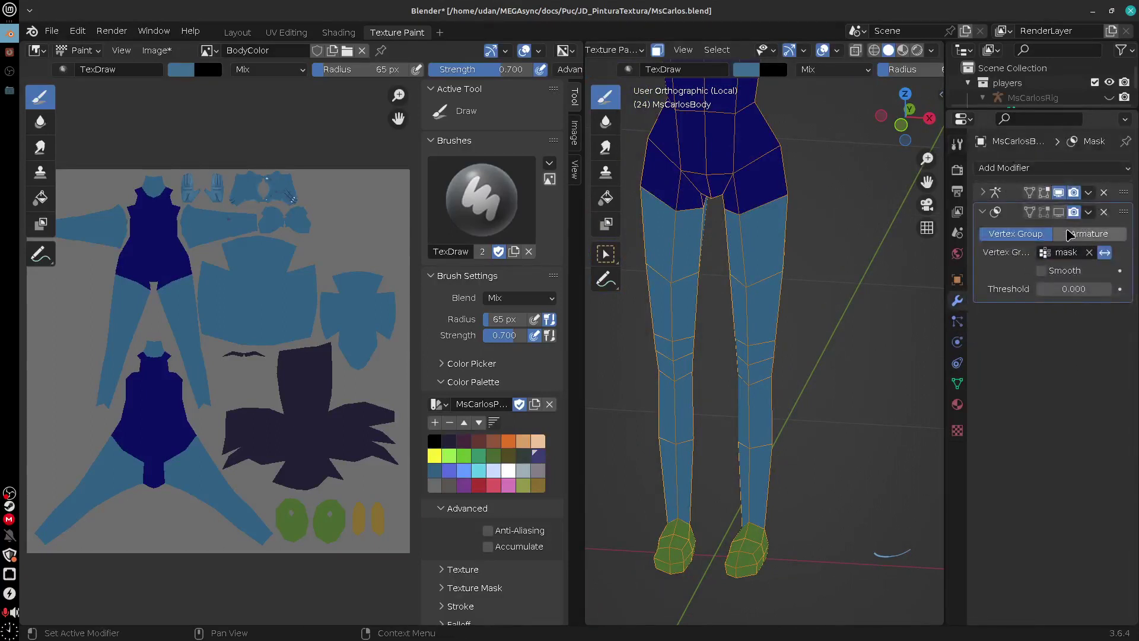
left_click(1060, 214)
Select the lower leg faces above both shoes so that painting is limited to them
mouse_move(834, 521)
left_mouse_down("alt")
mouse_move(865, 534)
mouse_move(737, 470)
mouse_move(746, 454)
left_mouse_up("alt")
right_click(706, 446)
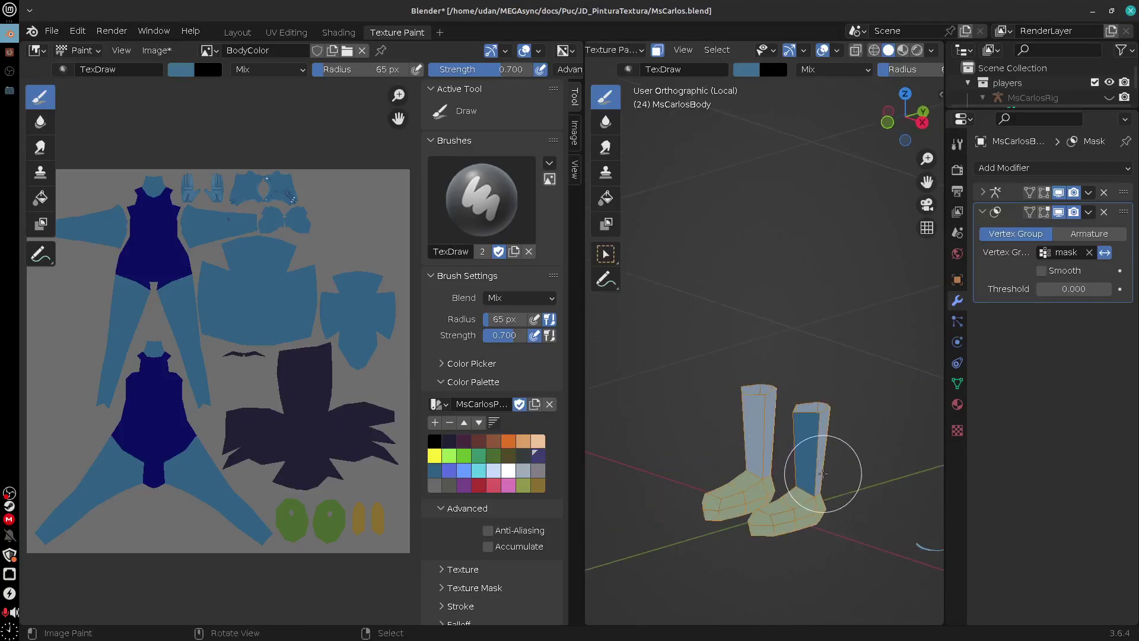
key("Tab")
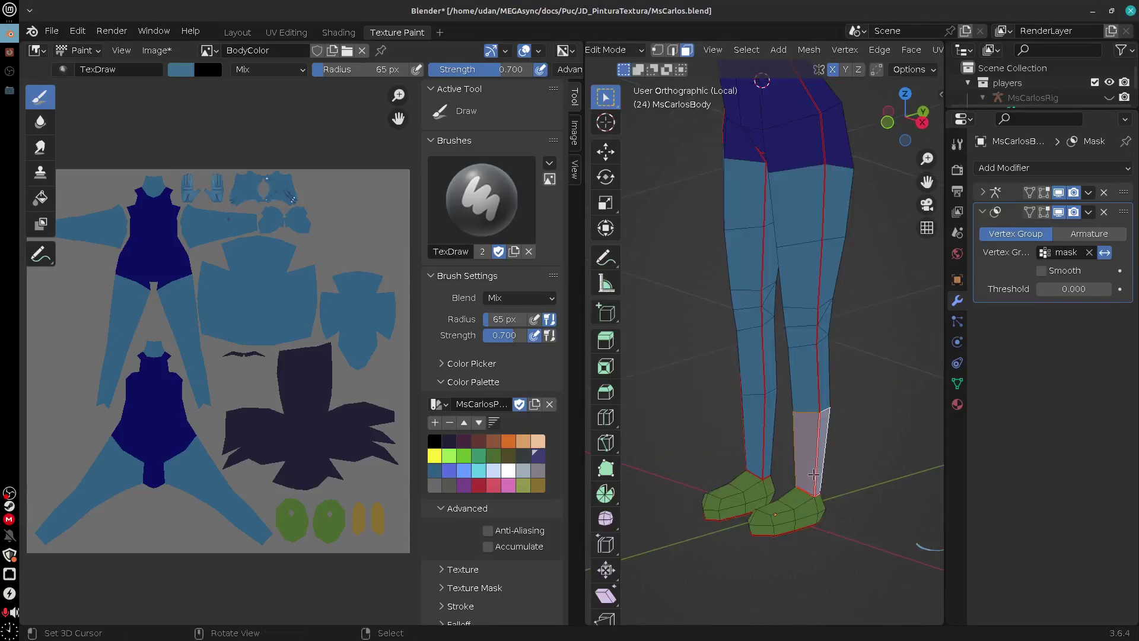
left_click(761, 454, "shift")
key("Tab")
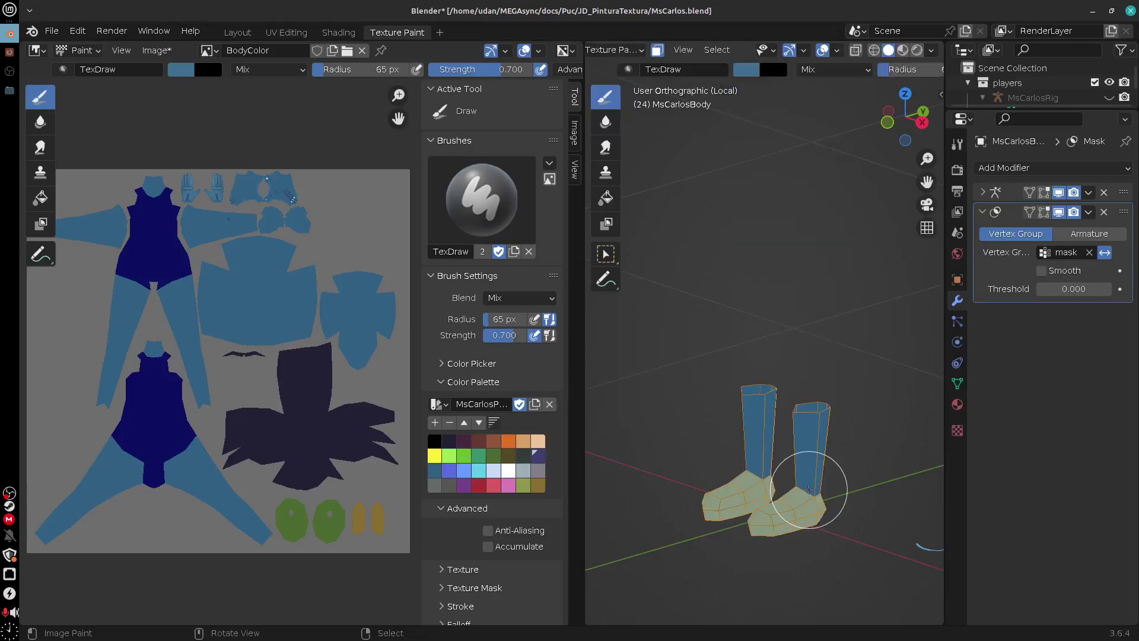
Pick dark purple from the palette and paint shading on the front of the ankles just above the shoes
left_click_drag(824, 504, 800, 519, "alt")
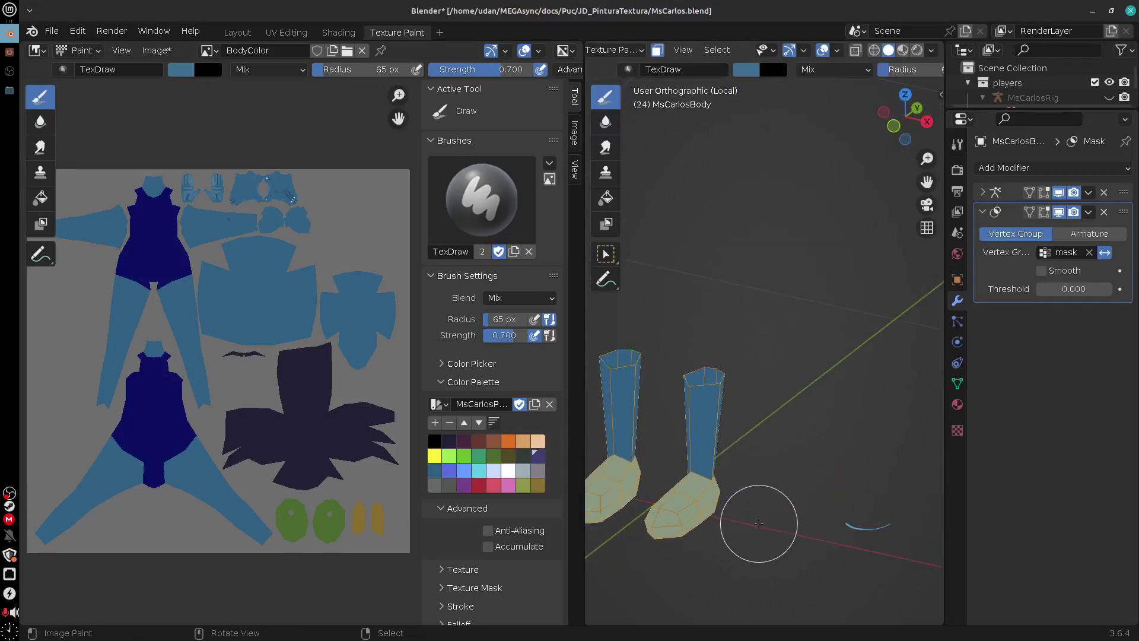
scroll(758, 522, "down", 5)
middle_click_drag(724, 534, 865, 368, "shift")
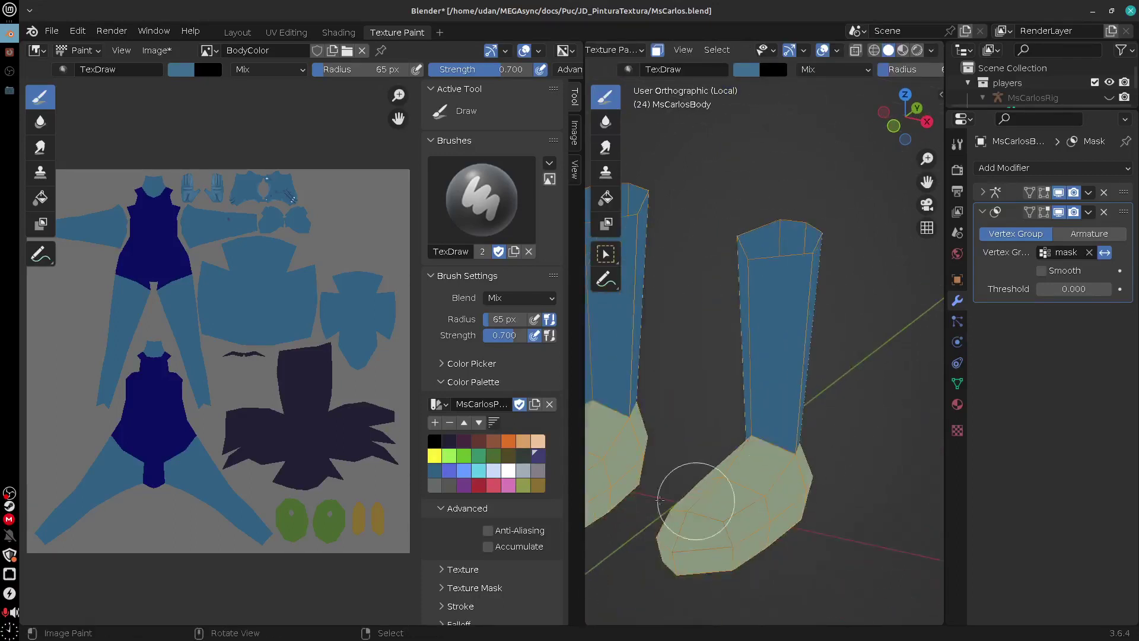
left_click(538, 456)
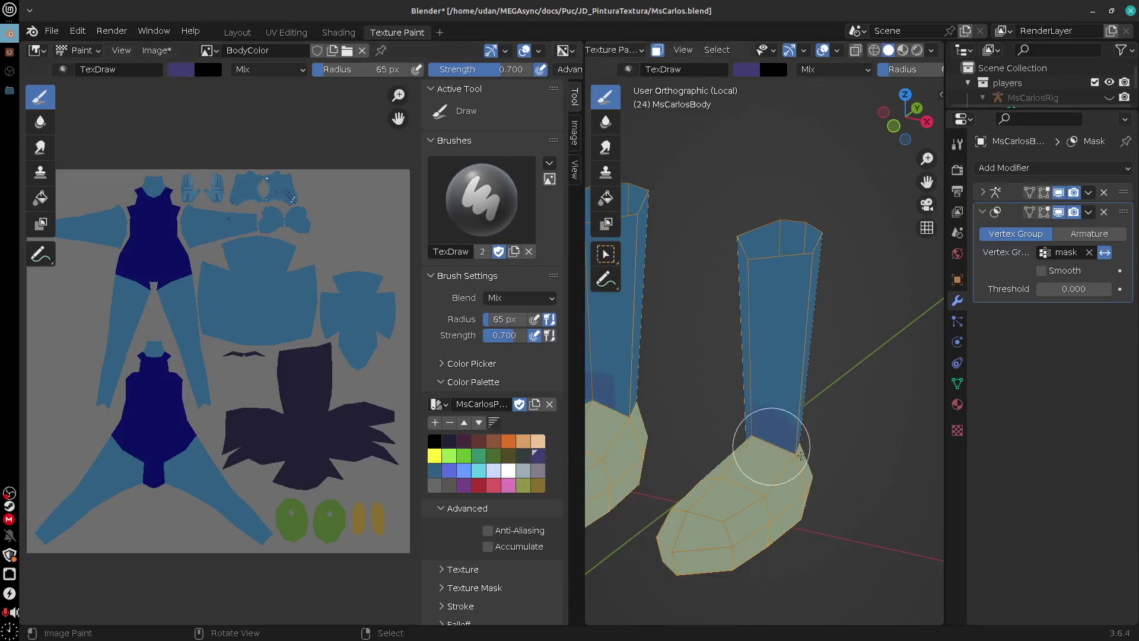
left_click_drag(775, 433, 839, 483)
key("ctrl+z")
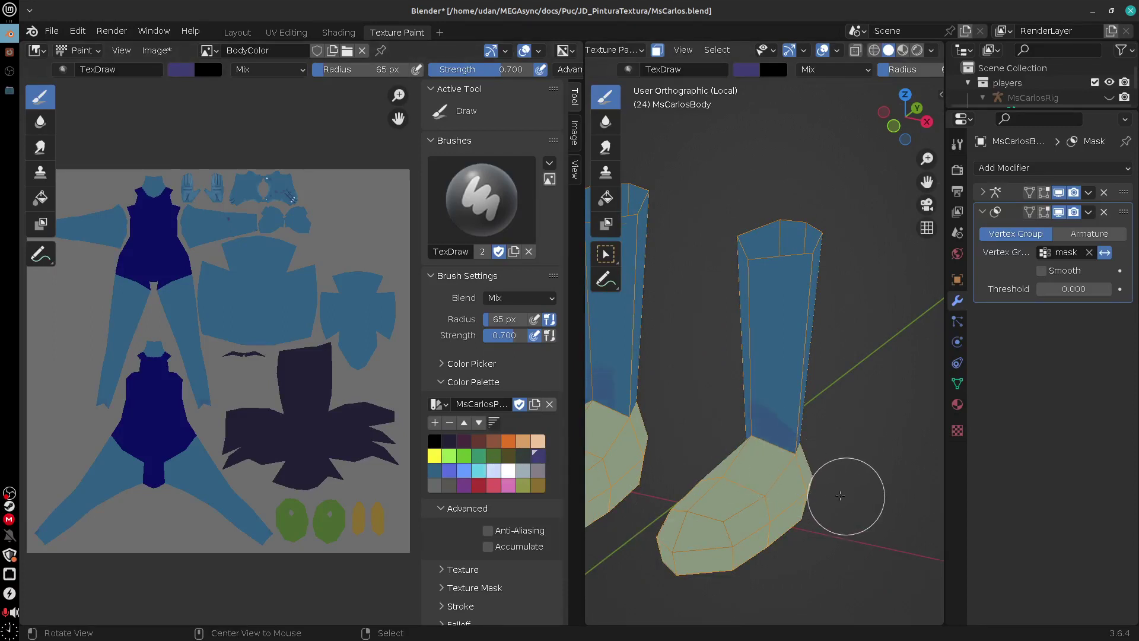
middle_click_drag(847, 498, 647, 471)
middle_click_drag(904, 511, 603, 475, "shift")
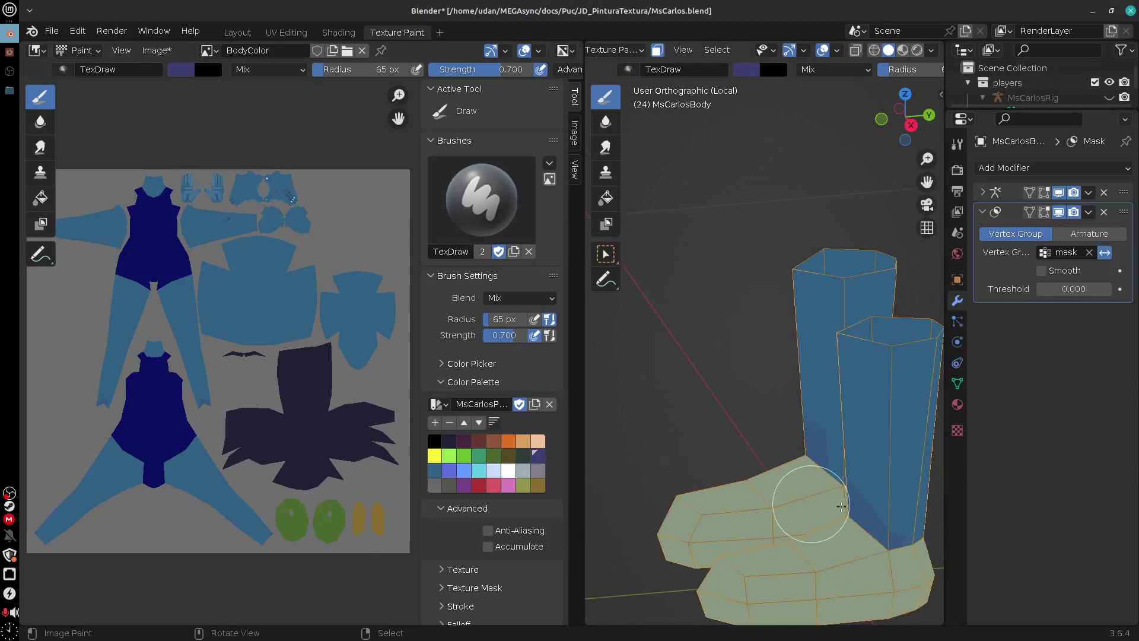
middle_click_drag(872, 525, 753, 460, "shift")
middle_click_drag(839, 462, 807, 485)
Frame the selected lower leg faces in Edit Mode and return to Texture Paint mode
key("Tab")
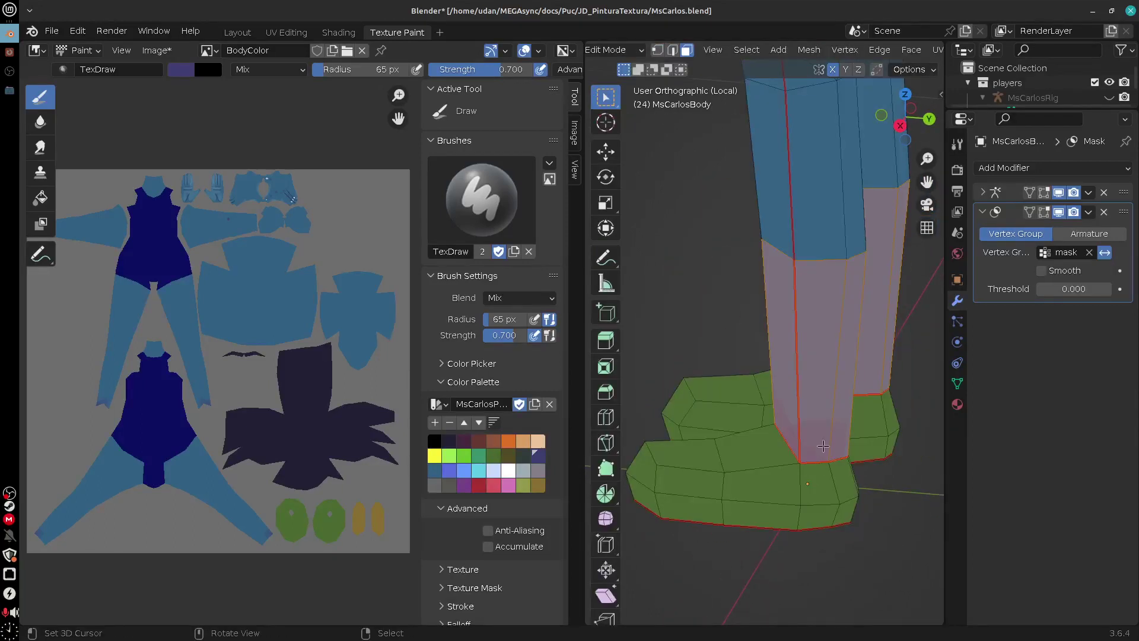
left_click(713, 50)
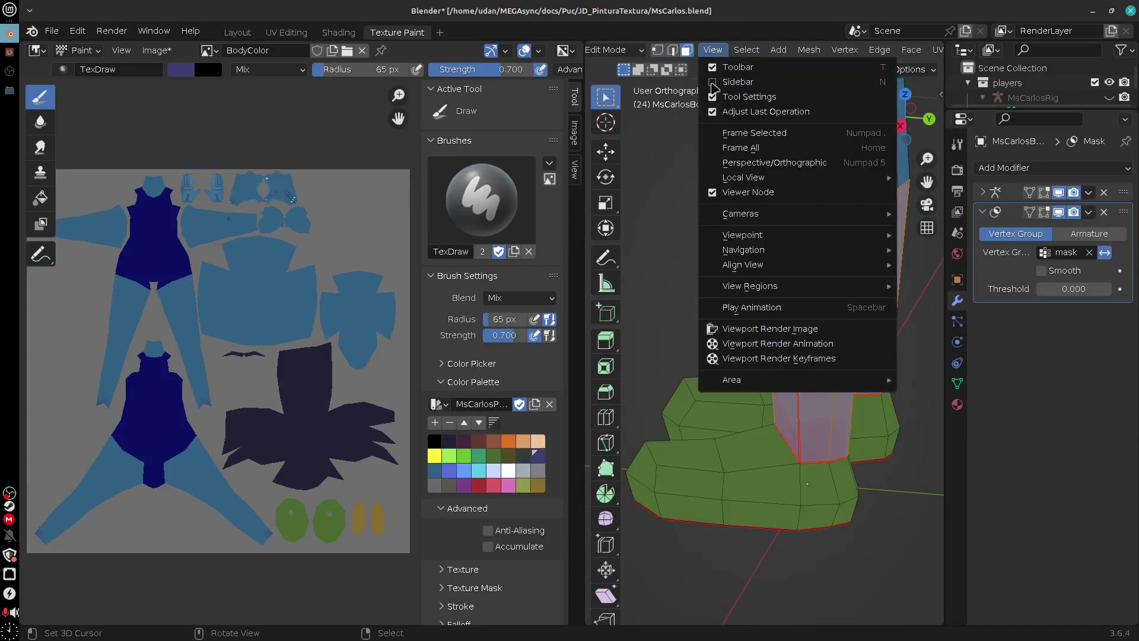
left_click(881, 136)
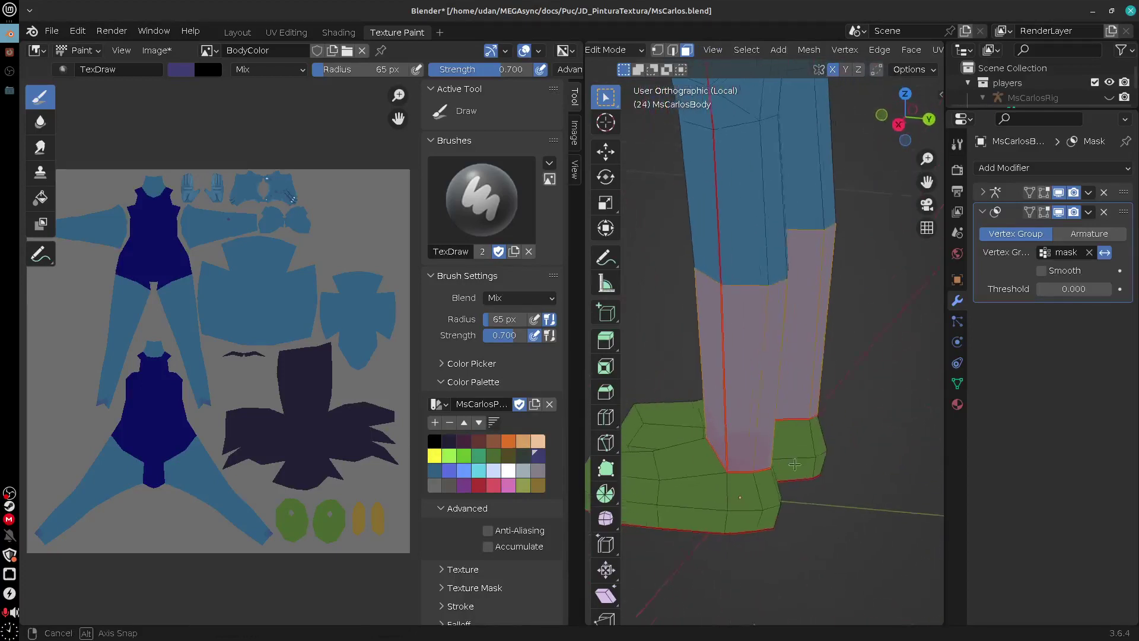
key("Tab")
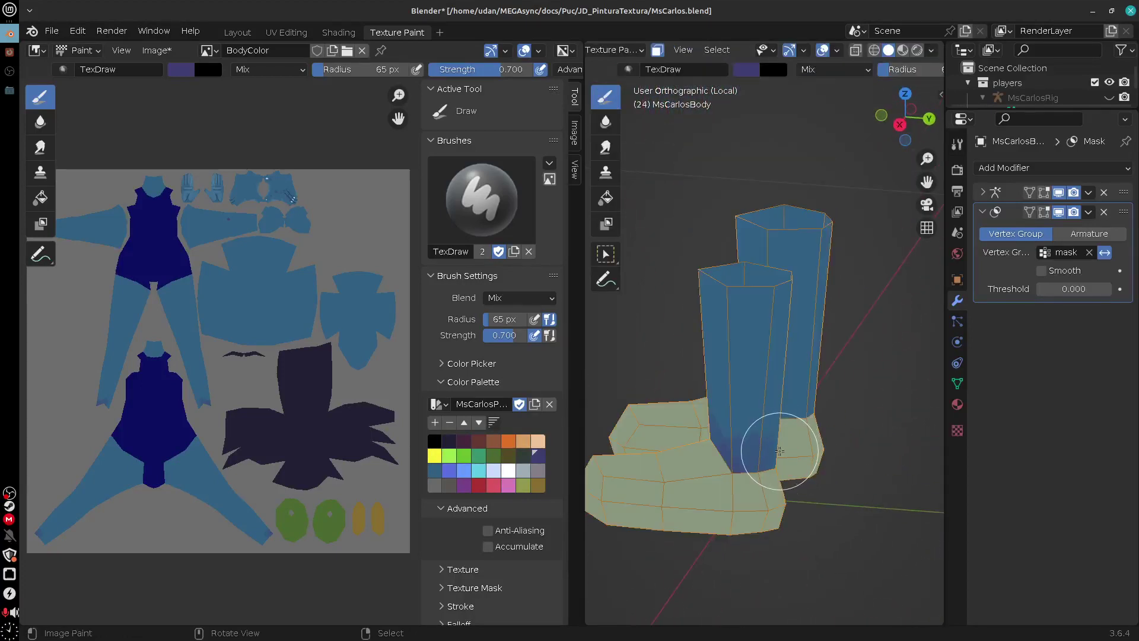
Restrict painting to the faces around the nearer lower leg and paint dark purple shading across the back of its ankle
middle_click_drag(769, 449, 788, 437)
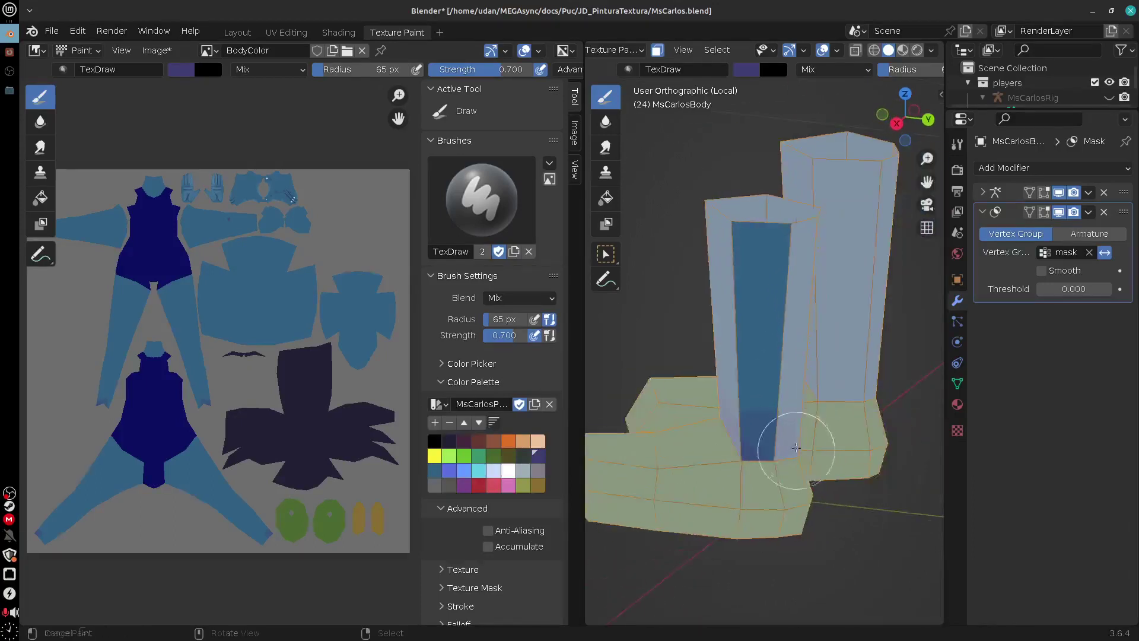
key("Tab")
right_click(777, 421, "alt")
key("Tab")
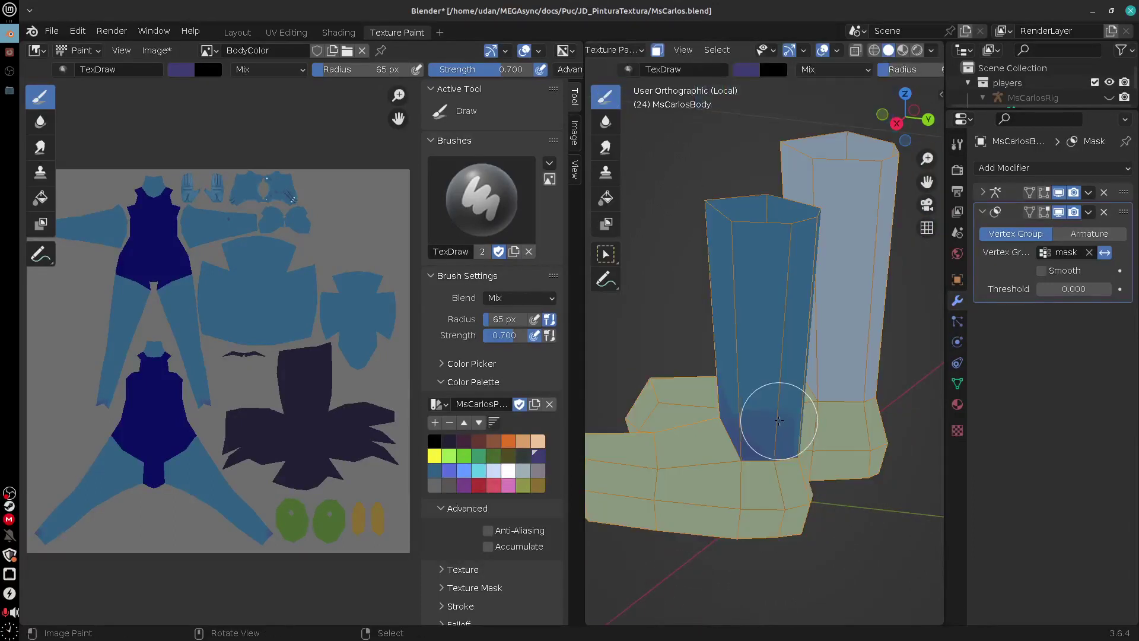
left_click_drag(748, 455, 792, 459)
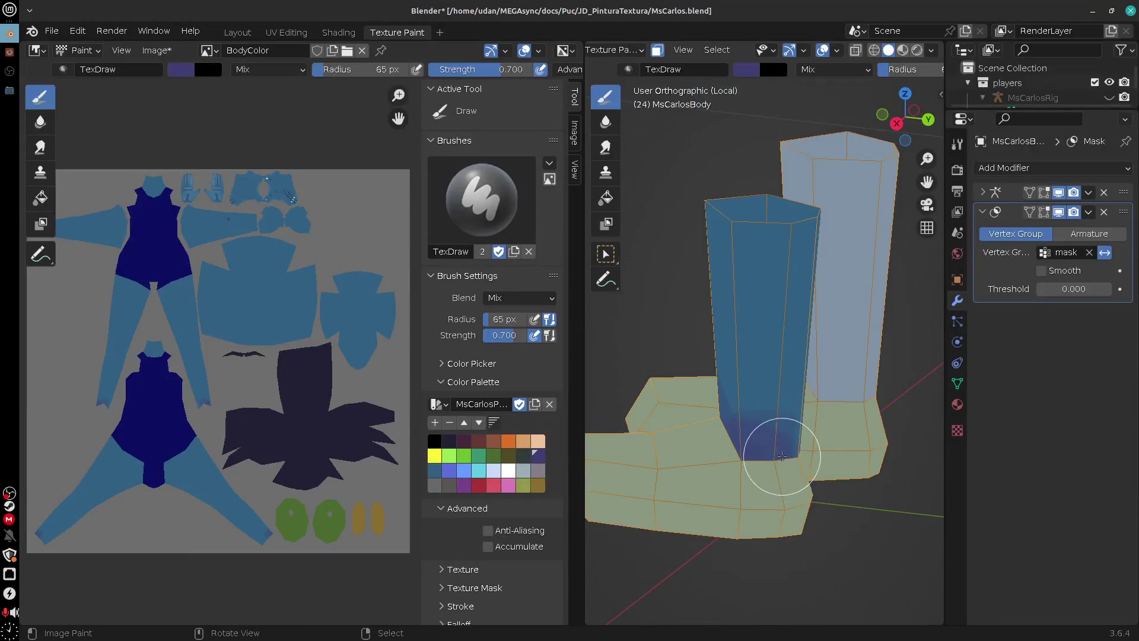
Undo the purple ankle shading and limit painting to the lower leg faces of both legs, leaving the shoes out
key("Tab")
key("Tab")
key("Tab")
key("Tab")
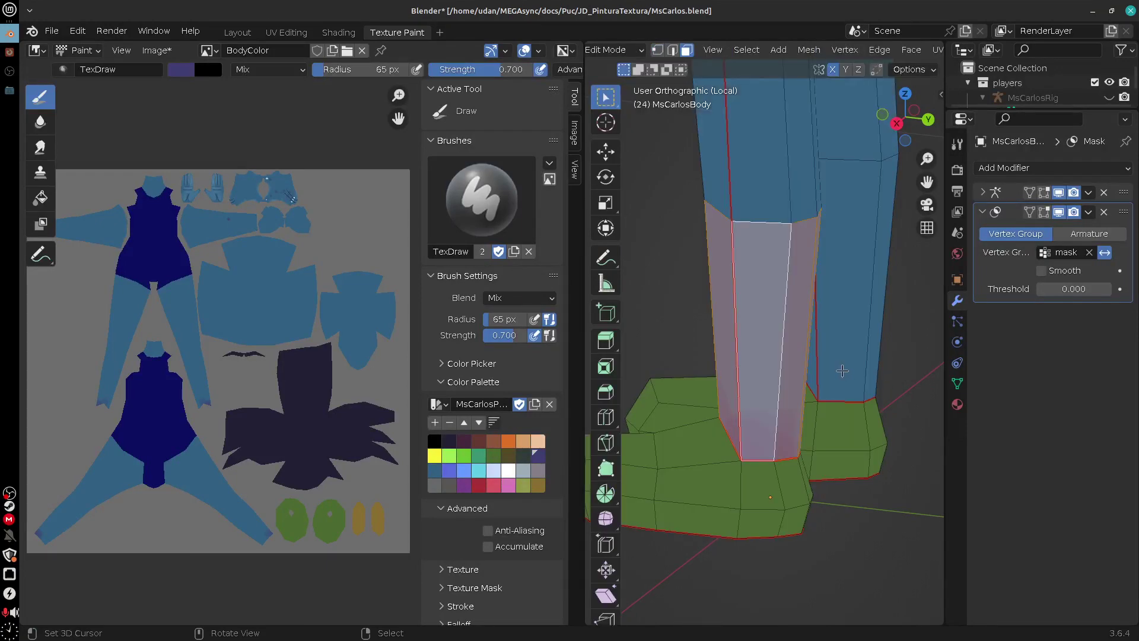
key("Tab")
key("Tab")
key("Tab")
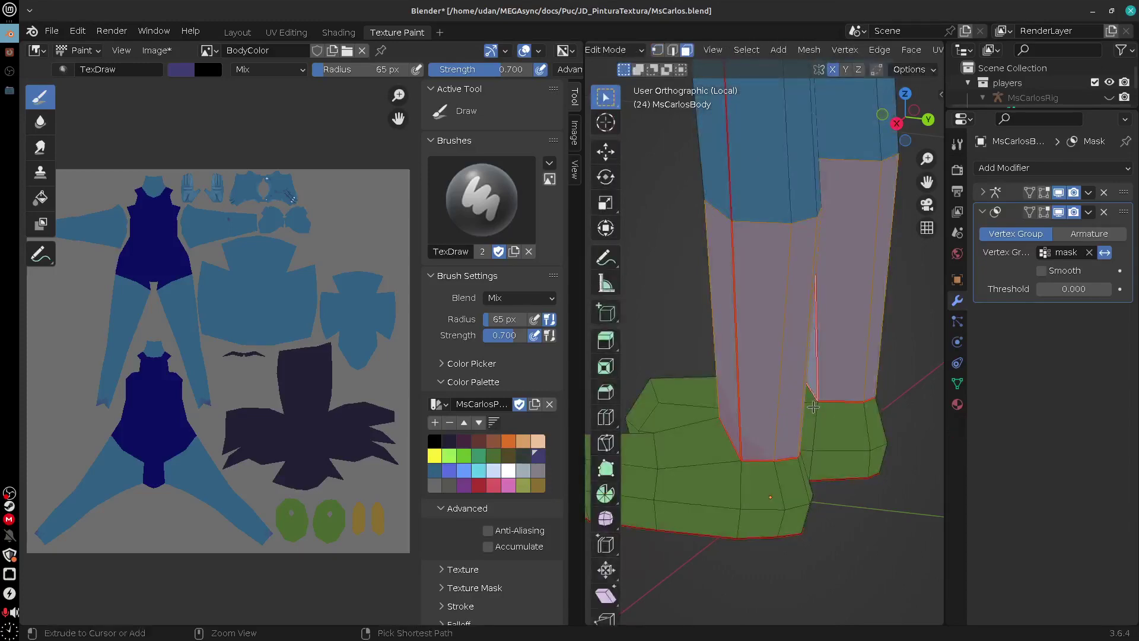
middle_click_drag(783, 409, 761, 438)
key("Tab")
key("Tab")
key("Tab")
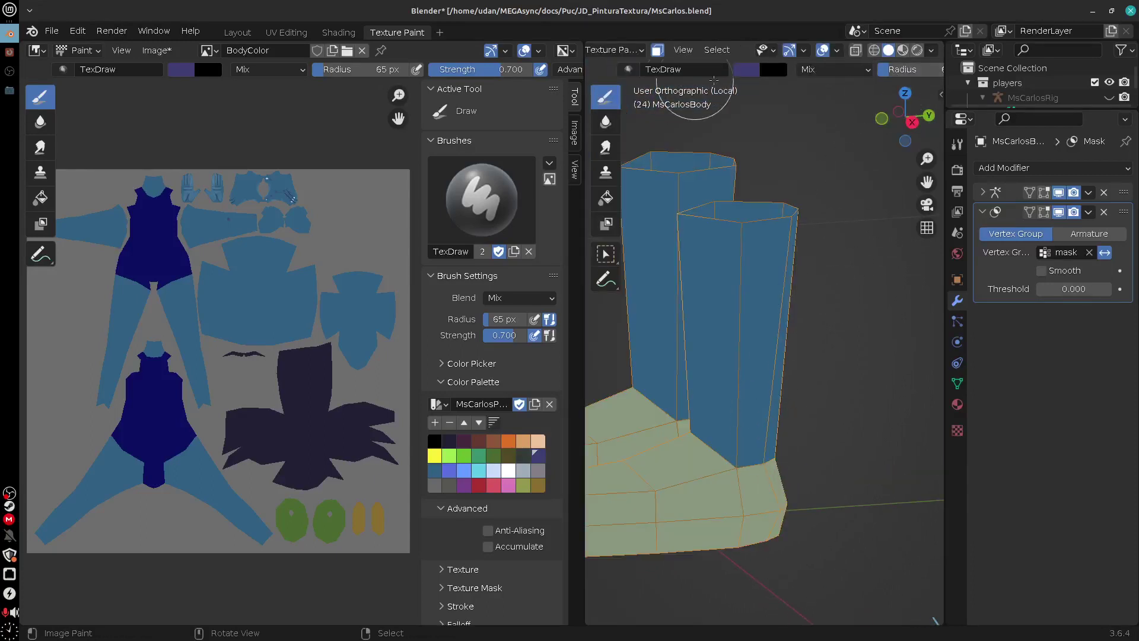
Turn on X mirror for texture painting and paint dark purple shading around both ankles just above the shoes
mouse_move(903, 75)
middle_mouse_down()
mouse_move(264, 127)
mouse_move(816, 72)
middle_mouse_up()
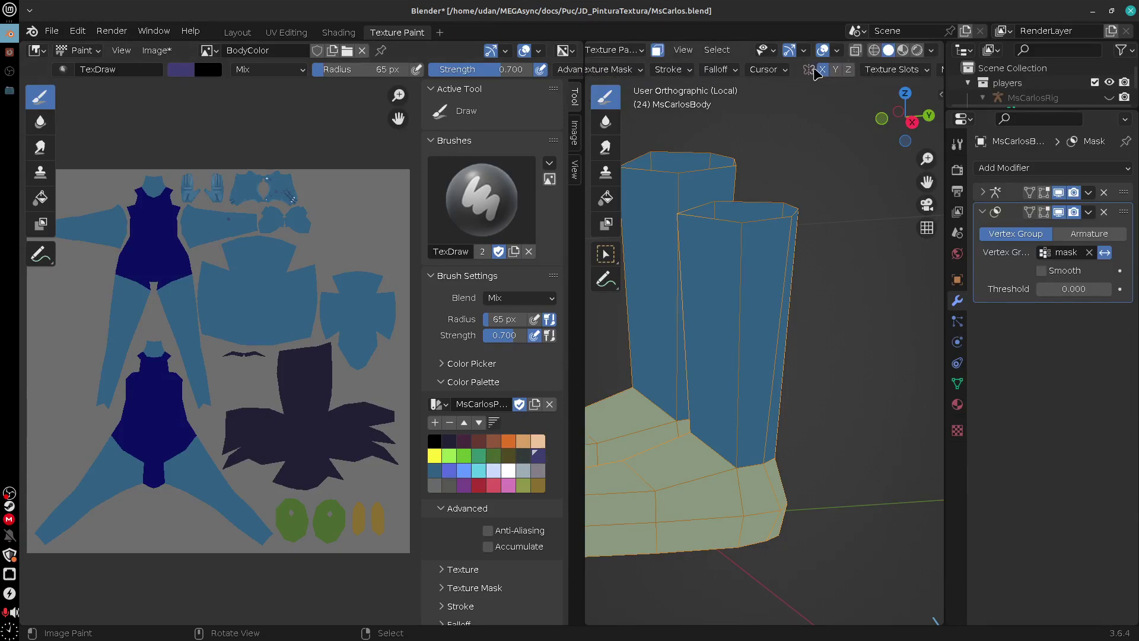
middle_click_drag(712, 71, 1044, 100)
mouse_move(729, 401)
middle_mouse_down()
mouse_move(757, 452)
mouse_move(818, 437)
mouse_move(857, 407)
mouse_move(875, 412)
mouse_move(775, 394)
mouse_move(851, 428)
mouse_move(770, 433)
middle_mouse_up()
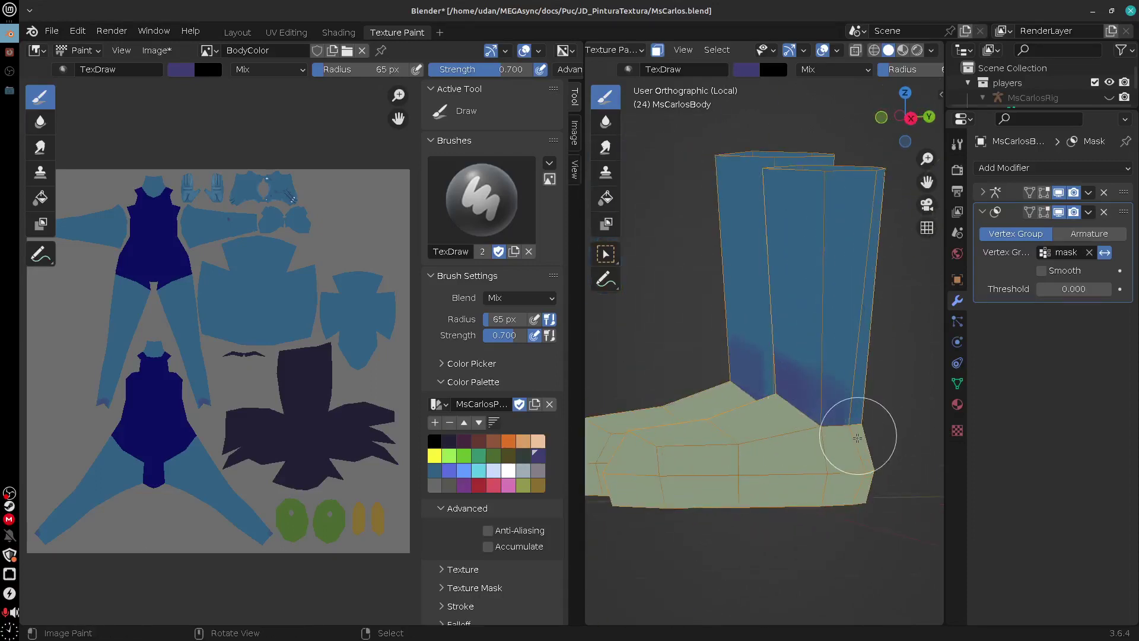
mouse_move(856, 437)
middle_mouse_down()
mouse_move(795, 433)
mouse_move(808, 427)
mouse_move(779, 458)
mouse_move(765, 431)
mouse_move(720, 432)
mouse_move(749, 407)
mouse_move(839, 433)
mouse_move(733, 431)
middle_mouse_up()
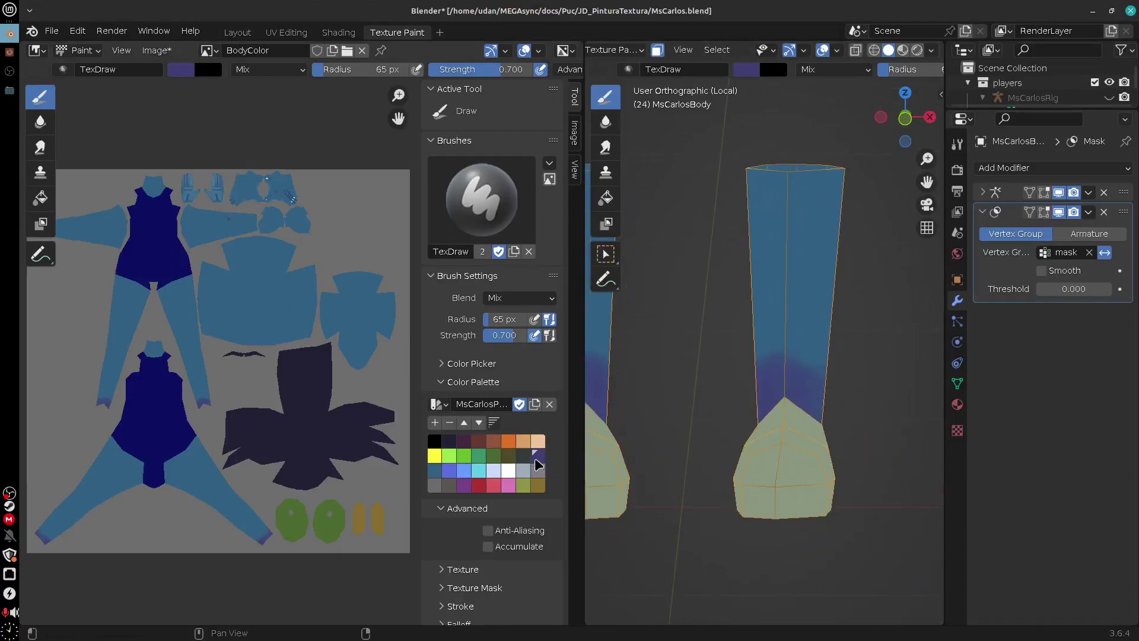
Pick the base blue from the palette and soften the upper edge of the purple shading around both ankles
left_click(437, 470)
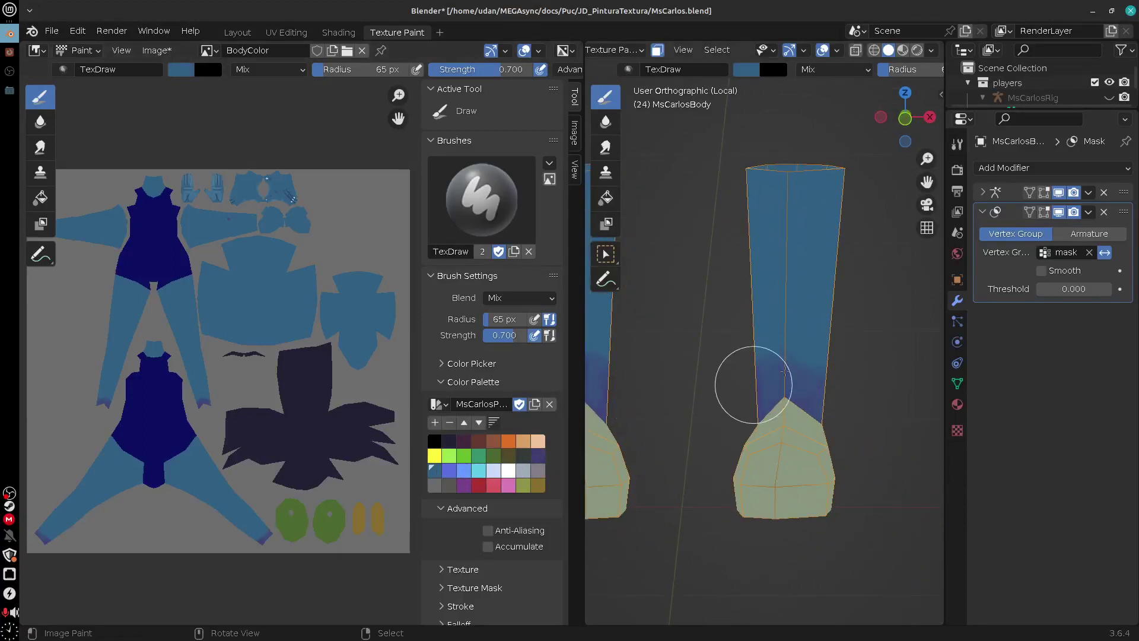
left_click_drag(856, 423, 888, 442, "alt")
left_click_drag(725, 445, 867, 447, "alt")
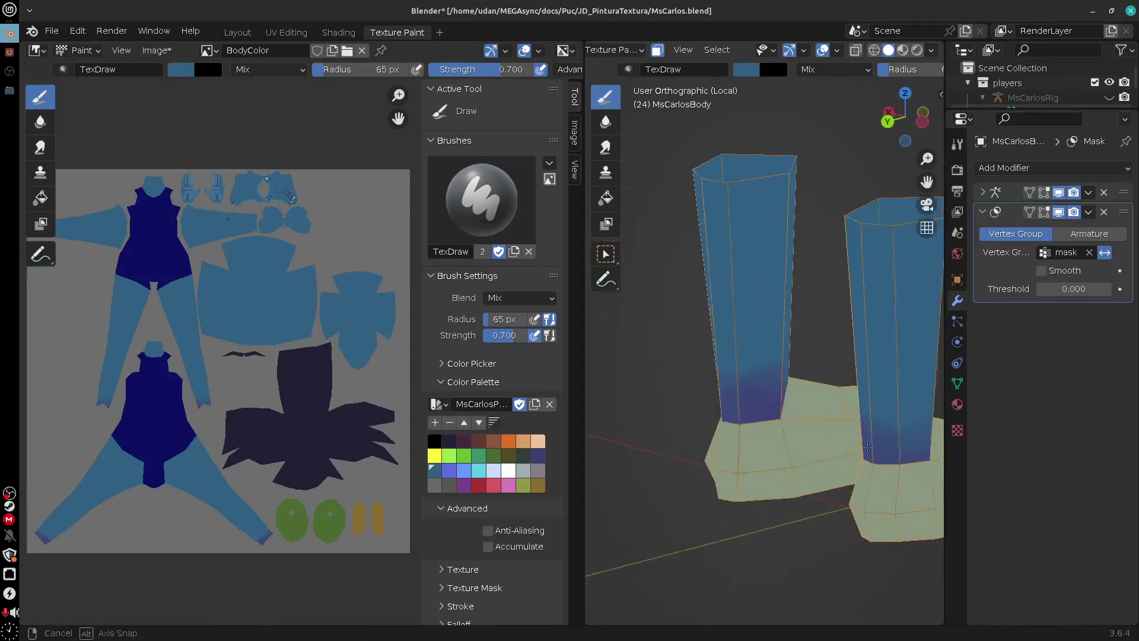
middle_click_drag(867, 447, 861, 443)
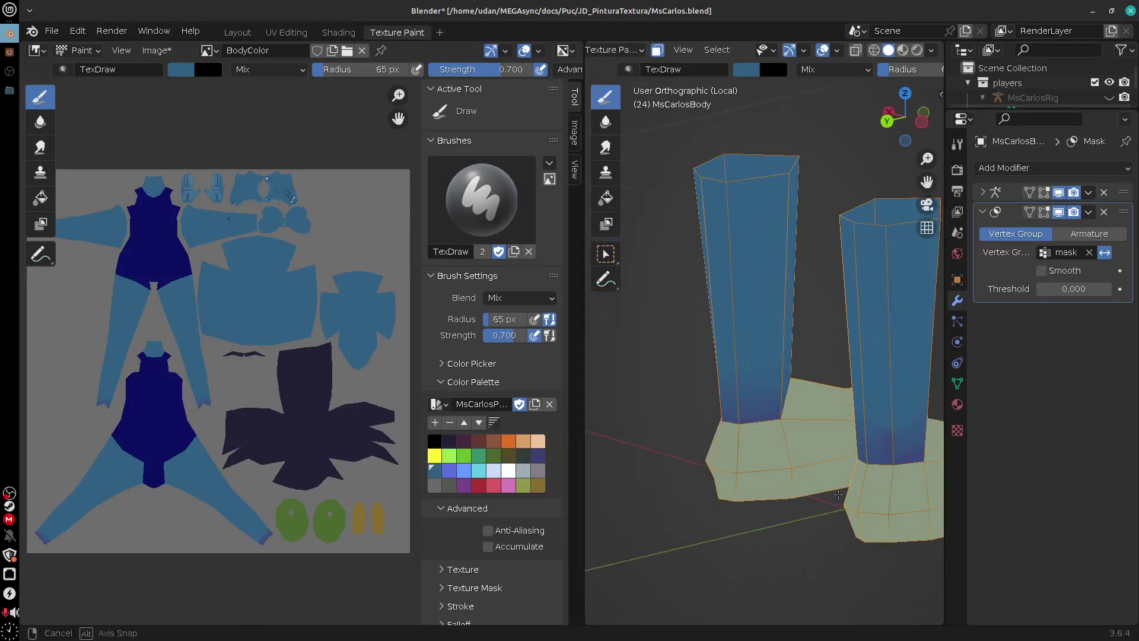
mouse_move(739, 371)
middle_mouse_down()
mouse_move(847, 449)
mouse_move(777, 433)
mouse_move(683, 471)
middle_mouse_up()
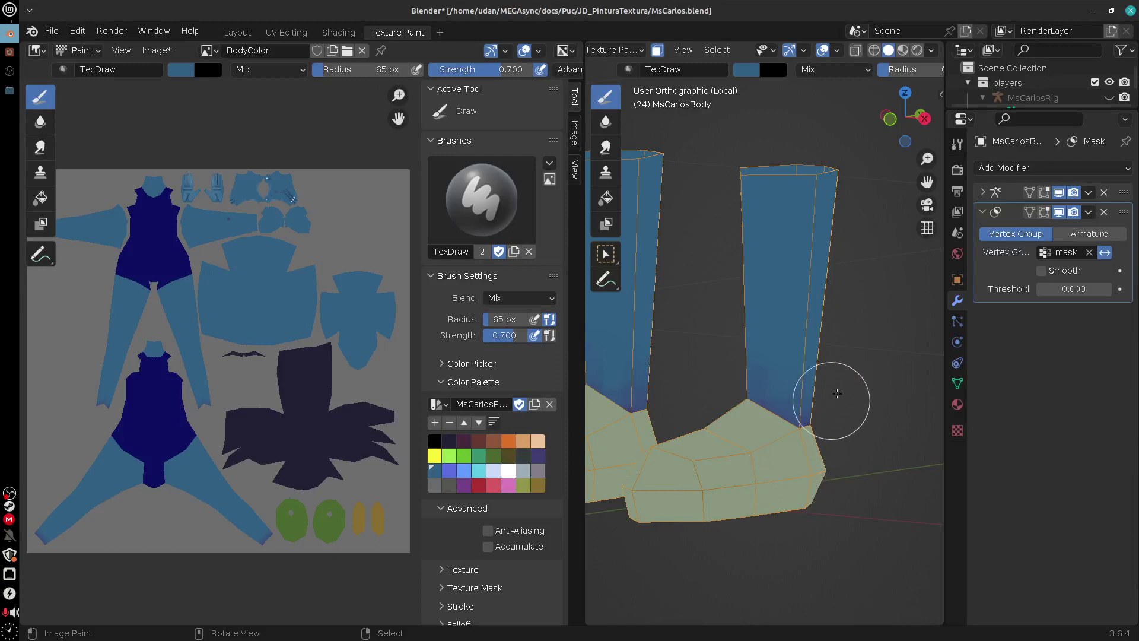
middle_click_drag(850, 373, 920, 419, "shift")
scroll(864, 442, "down", 1)
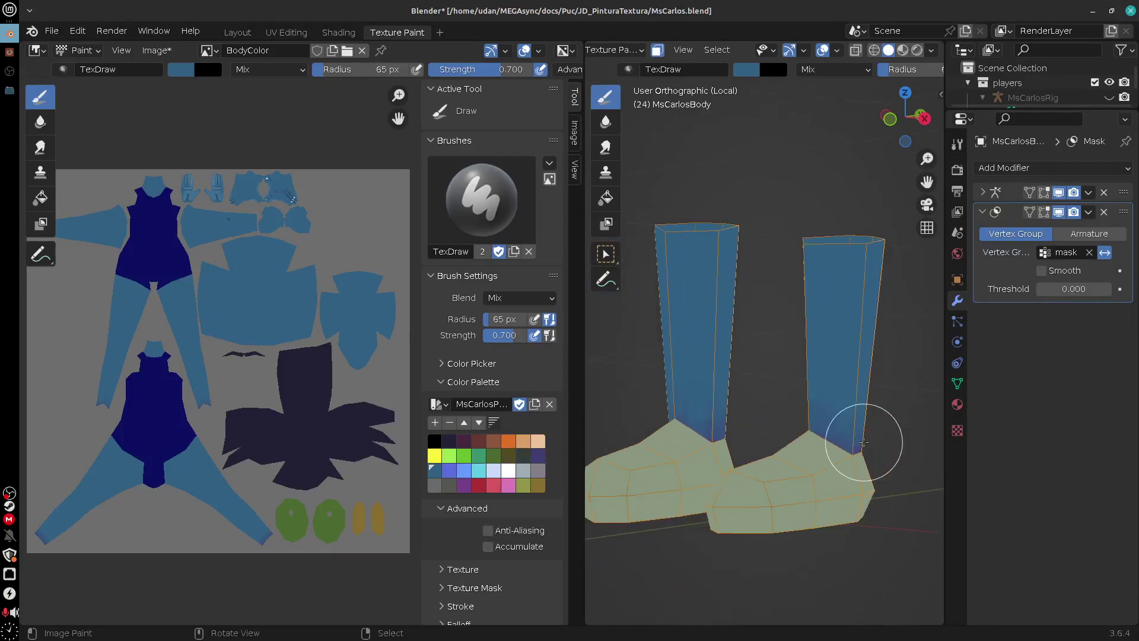
scroll(863, 442, "down", 1)
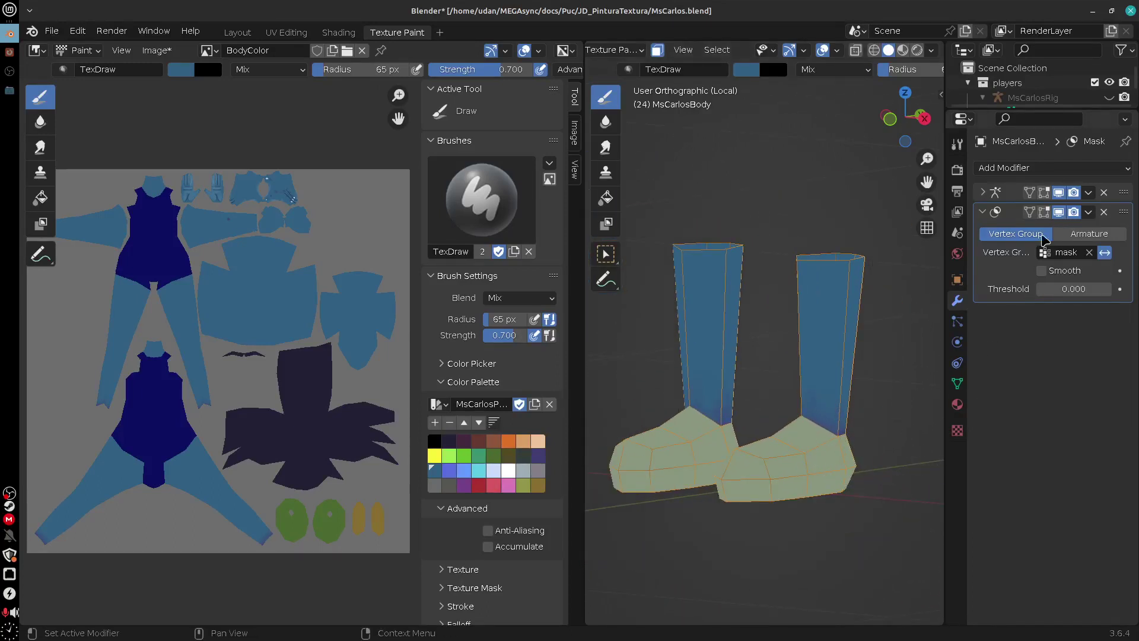
Leave local view and limit painting to the faces around the arm between the sleeve cuff and the elbow
key("KP_Divide")
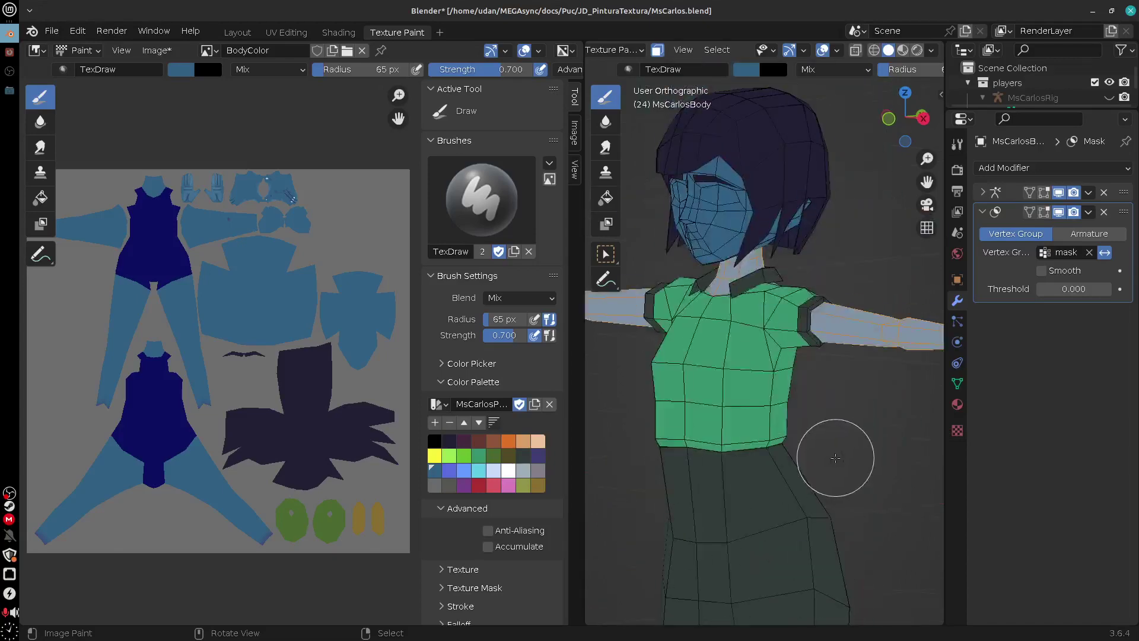
middle_click_drag(850, 452, 852, 605, "shift")
mouse_move(819, 424)
middle_mouse_down("shift")
mouse_move(842, 536)
mouse_move(835, 464)
middle_mouse_up("shift")
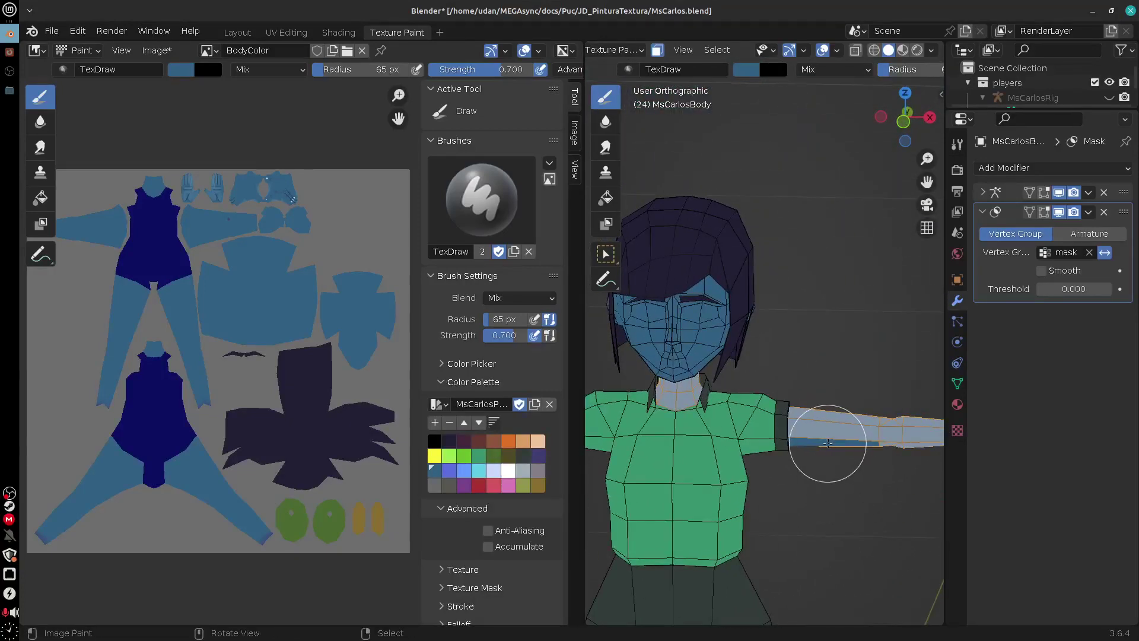
key("Tab")
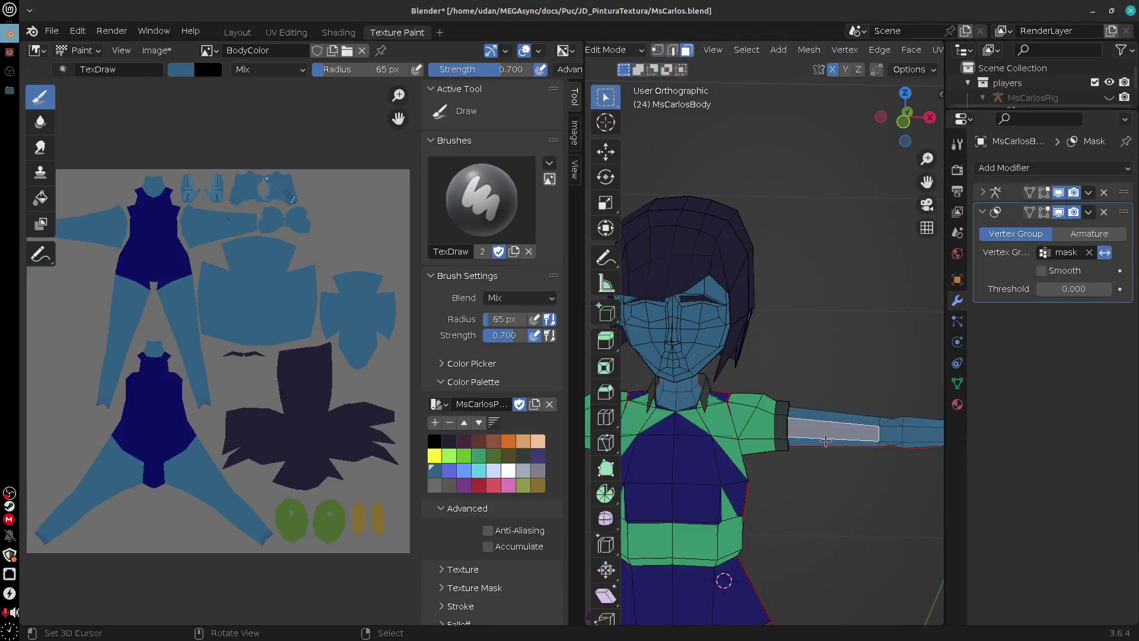
key("Tab")
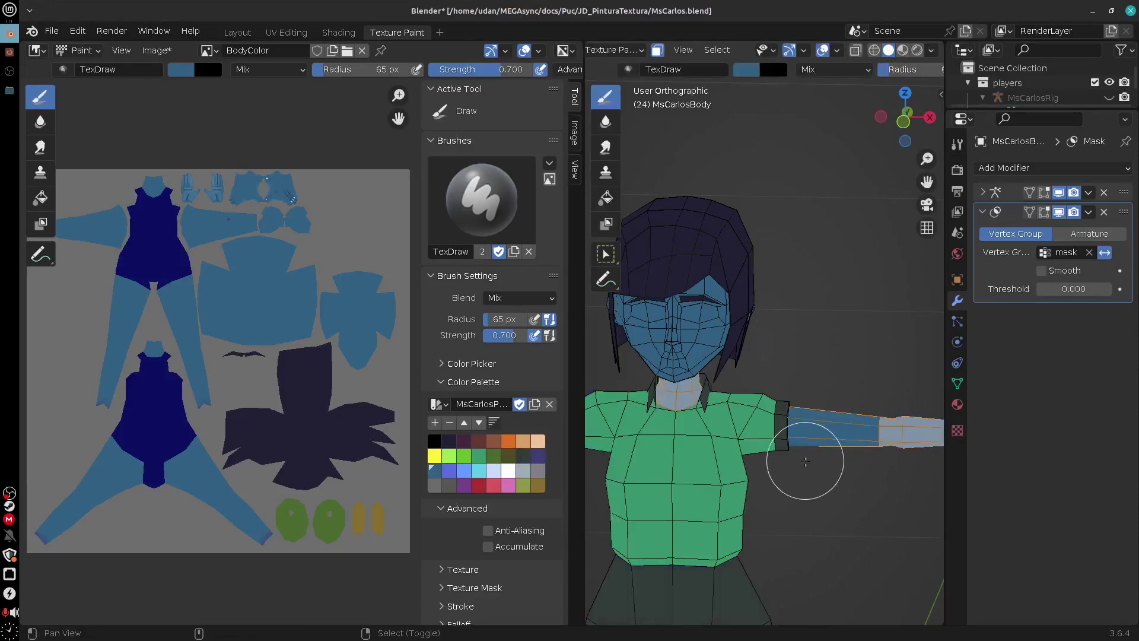
mouse_move(805, 462)
middle_mouse_down()
mouse_move(800, 451)
mouse_move(719, 457)
mouse_move(809, 463)
mouse_move(803, 443)
middle_mouse_up()
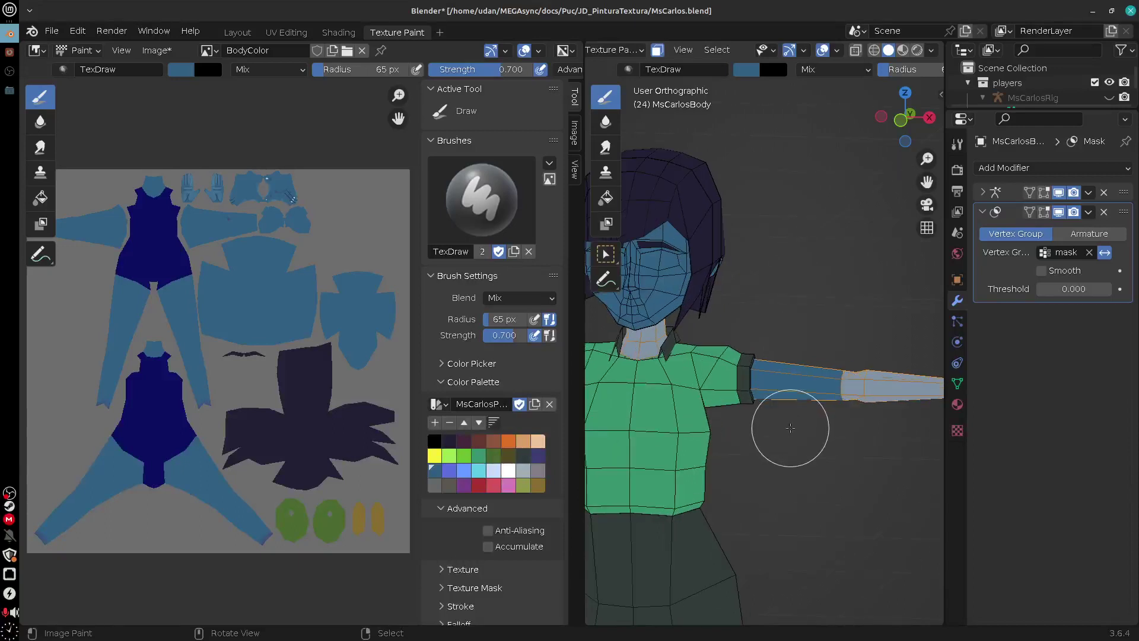
Pick dark purple from the palette and paint shading around the arm beside the sleeve cuff
scroll(775, 419, "up", 4)
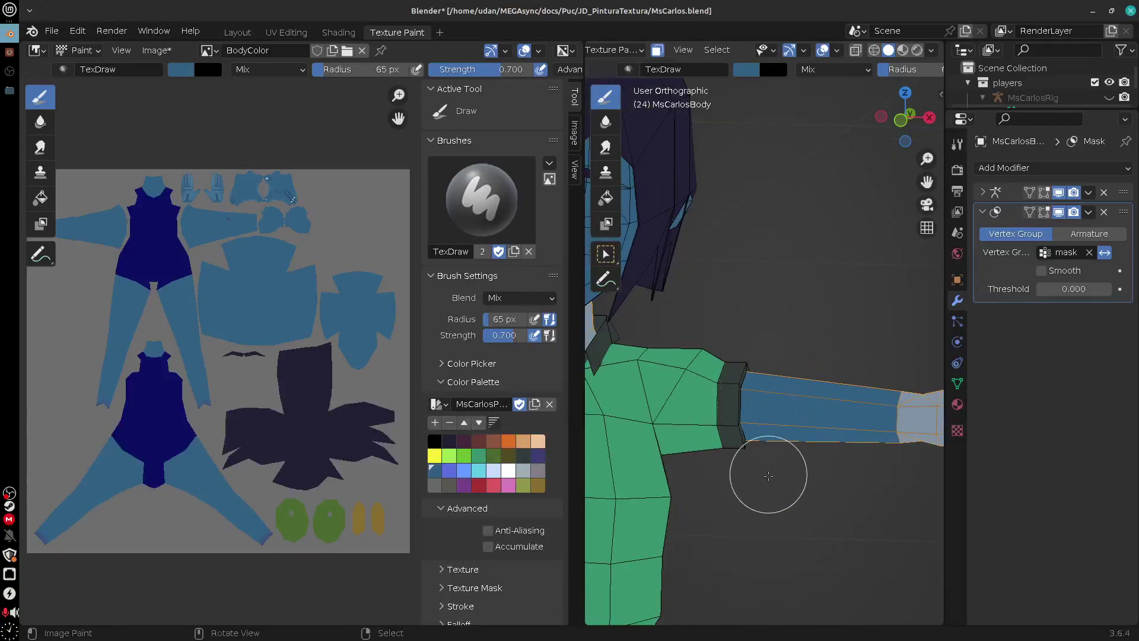
middle_click_drag(768, 475, 784, 465, "shift")
left_click(538, 456)
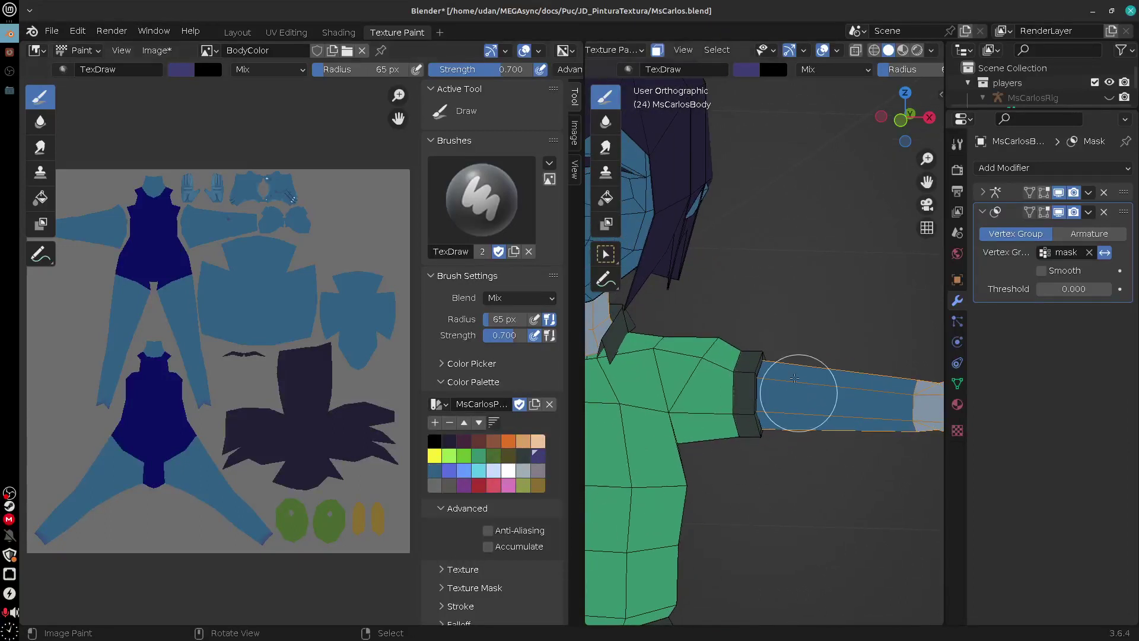
mouse_move(800, 499)
middle_mouse_down()
mouse_move(661, 488)
mouse_move(772, 462)
mouse_move(753, 440)
mouse_move(835, 437)
mouse_move(788, 427)
middle_mouse_up()
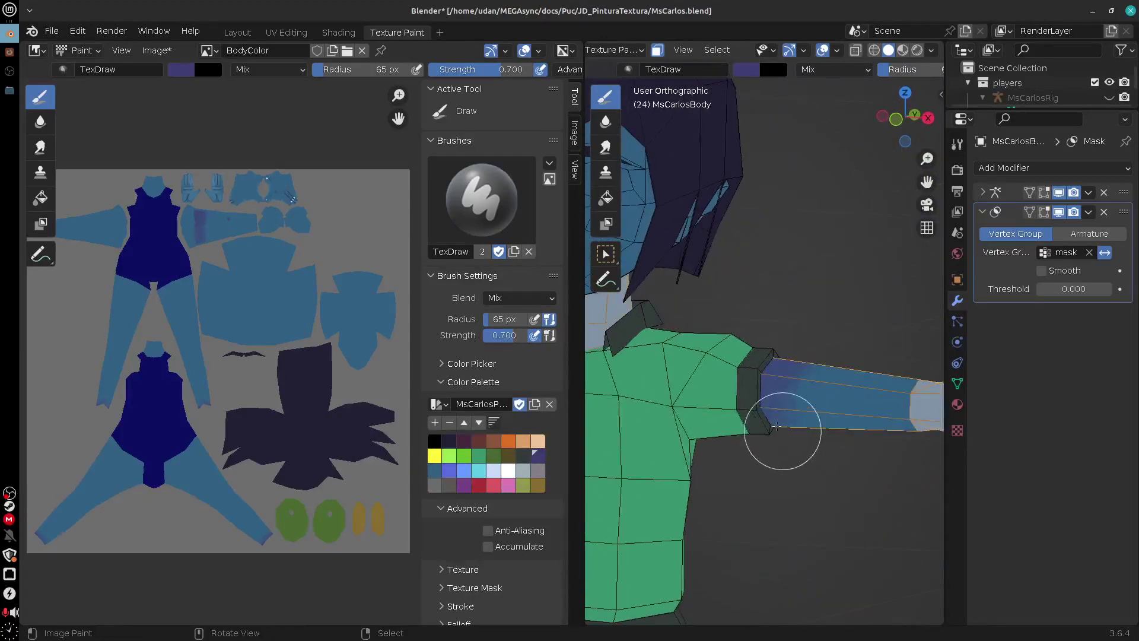
mouse_move(826, 473)
middle_mouse_down()
mouse_move(852, 462)
mouse_move(719, 389)
middle_mouse_up()
middle_click_drag(792, 406, 821, 453)
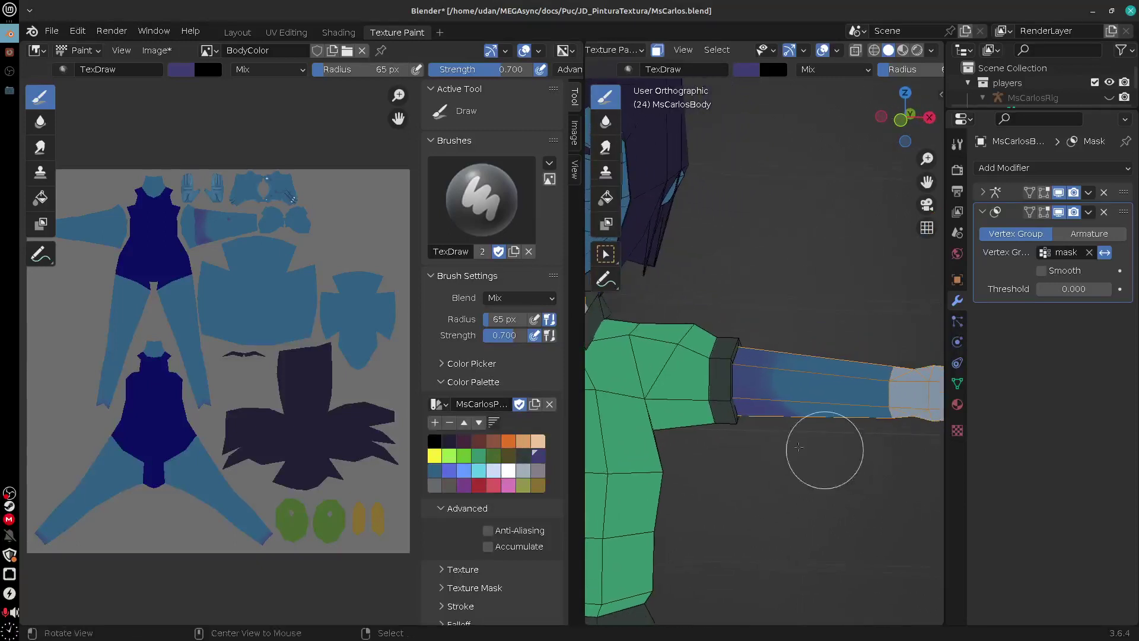
Pick the base blue and blend the arm's purple shading so it stays darkest at the sleeve cuff
left_click(436, 472)
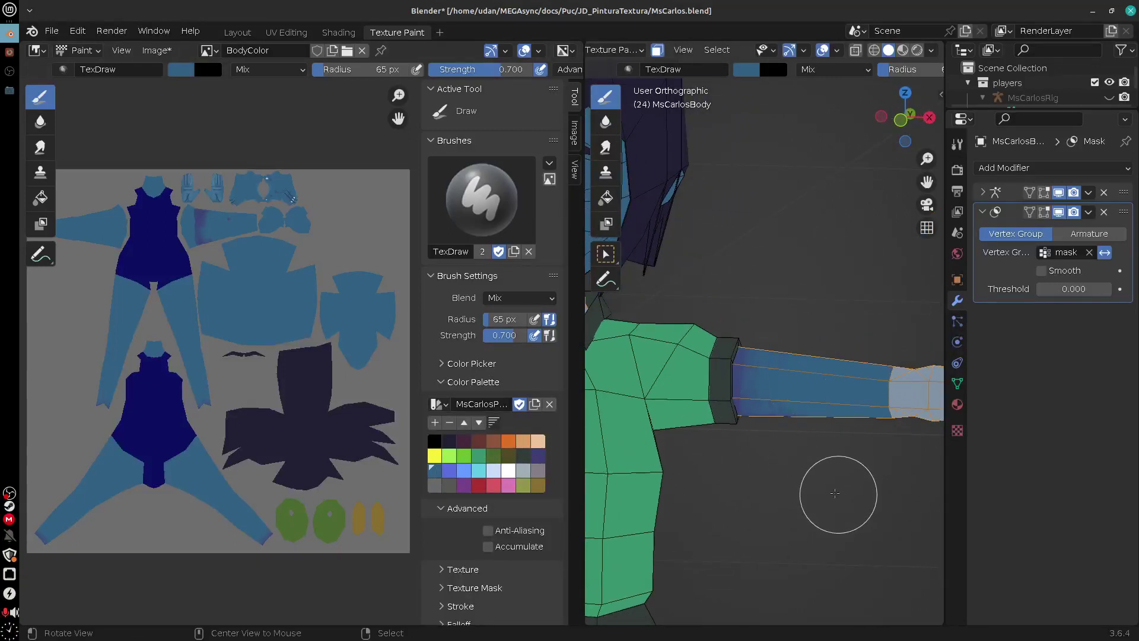
middle_click_drag(839, 496, 702, 397)
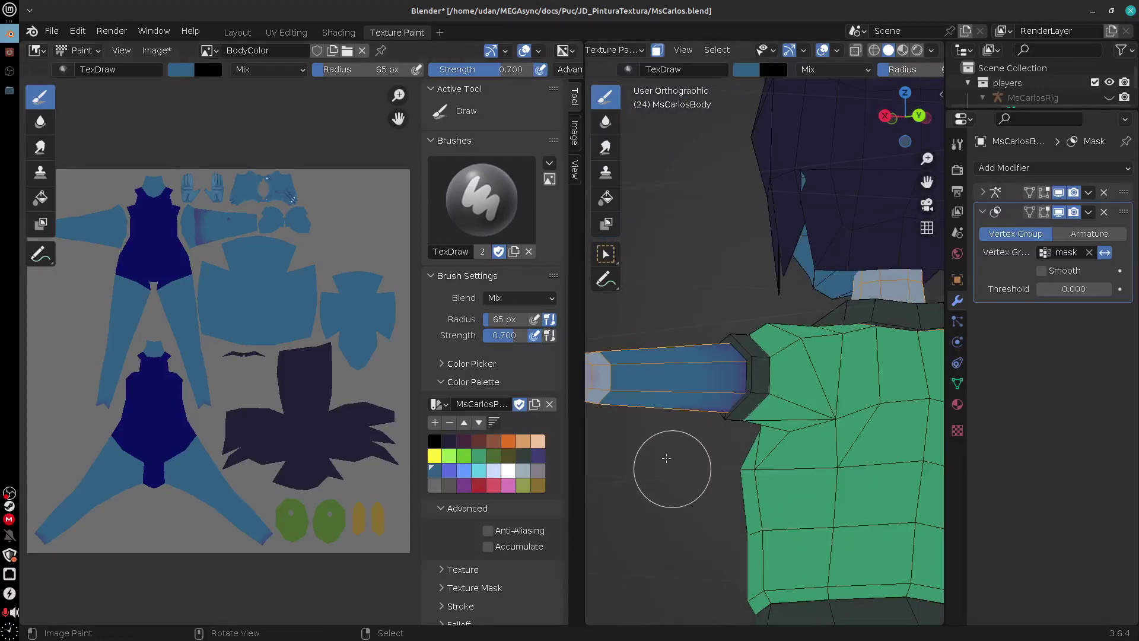
middle_click_drag(682, 475, 823, 439)
mouse_move(803, 488)
middle_mouse_down()
mouse_move(844, 521)
mouse_move(813, 508)
mouse_move(830, 510)
middle_mouse_up()
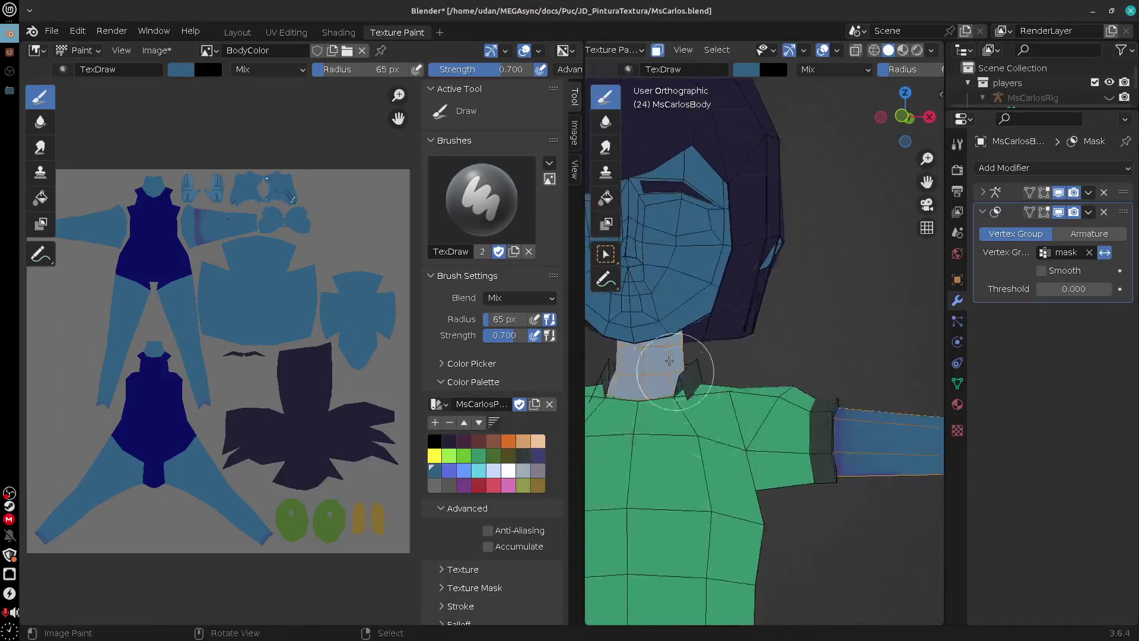
Select the faces all around the neck in Edit Mode and return to Texture Paint mode to limit painting to them
left_click(667, 363)
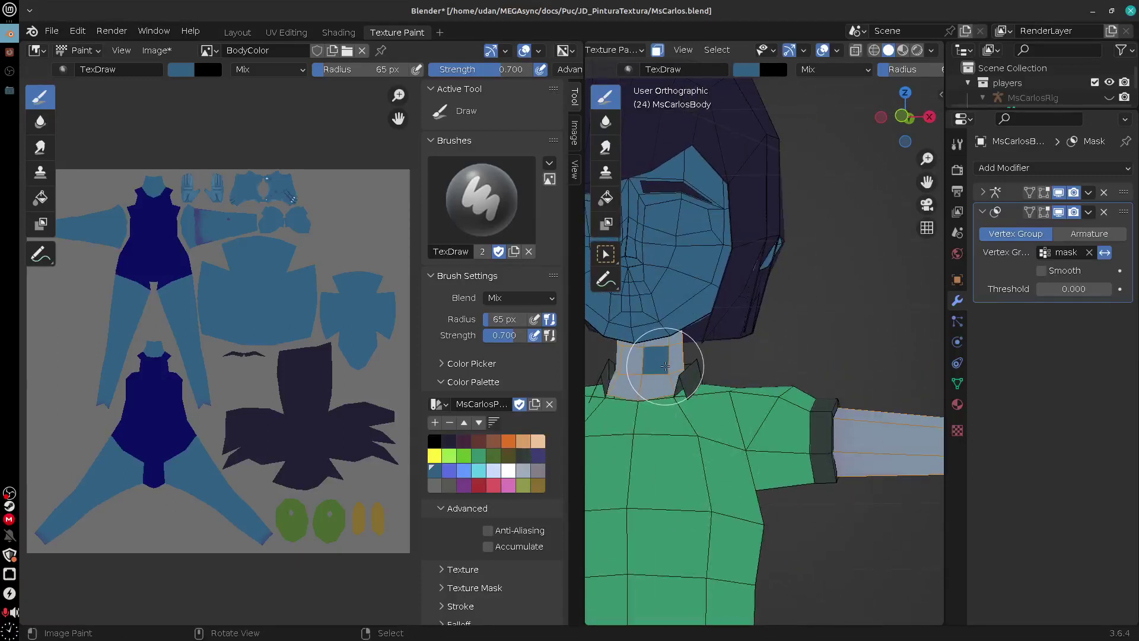
key("Tab")
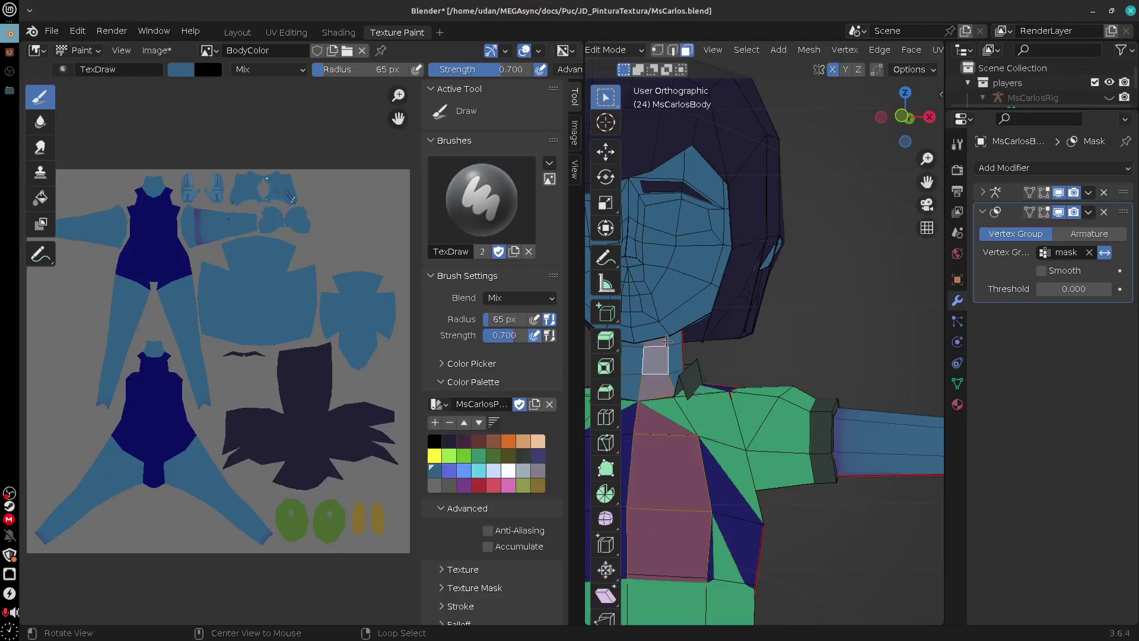
left_click(666, 370, "shift")
middle_click_drag(666, 380, 796, 410)
key("Tab")
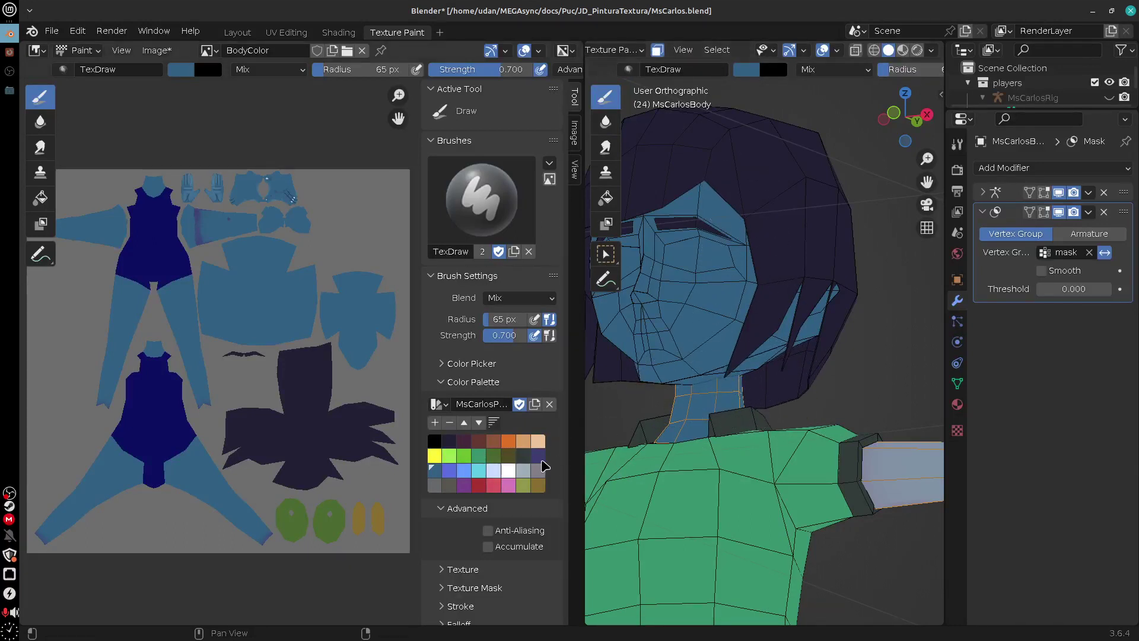
Paint dark purple shading around the neck and soften it with the base blue
mouse_move(749, 386)
middle_mouse_down()
mouse_move(665, 401)
mouse_move(936, 411)
mouse_move(877, 380)
mouse_move(890, 397)
mouse_move(925, 404)
mouse_move(801, 407)
mouse_move(835, 427)
mouse_move(638, 402)
middle_mouse_up()
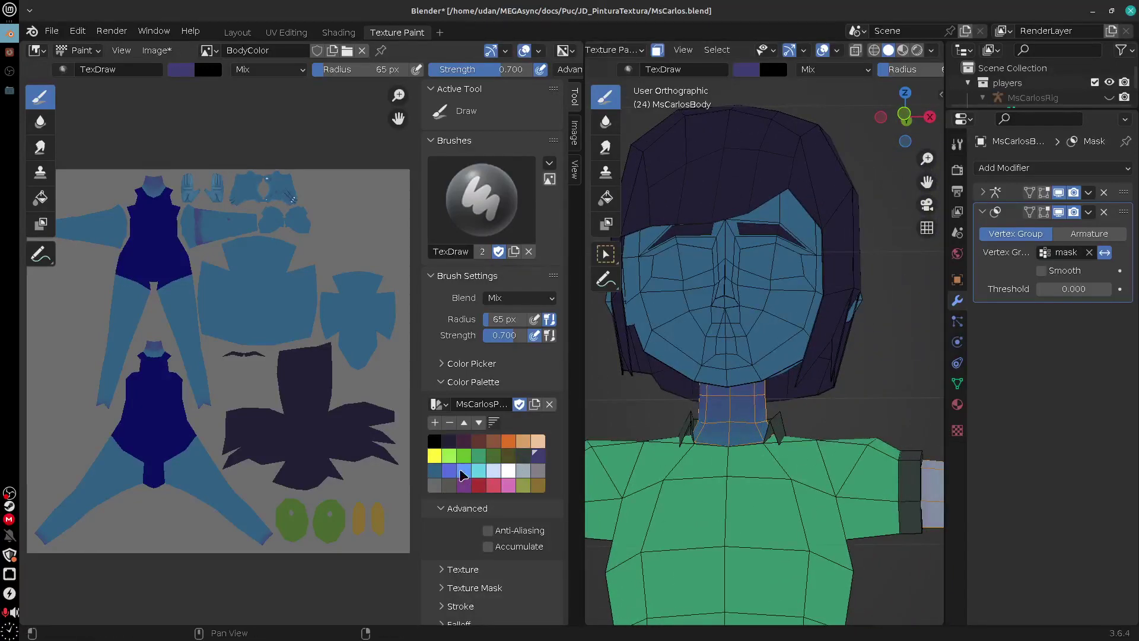
middle_click_drag(695, 427, 838, 479)
scroll(842, 480, "down", 7)
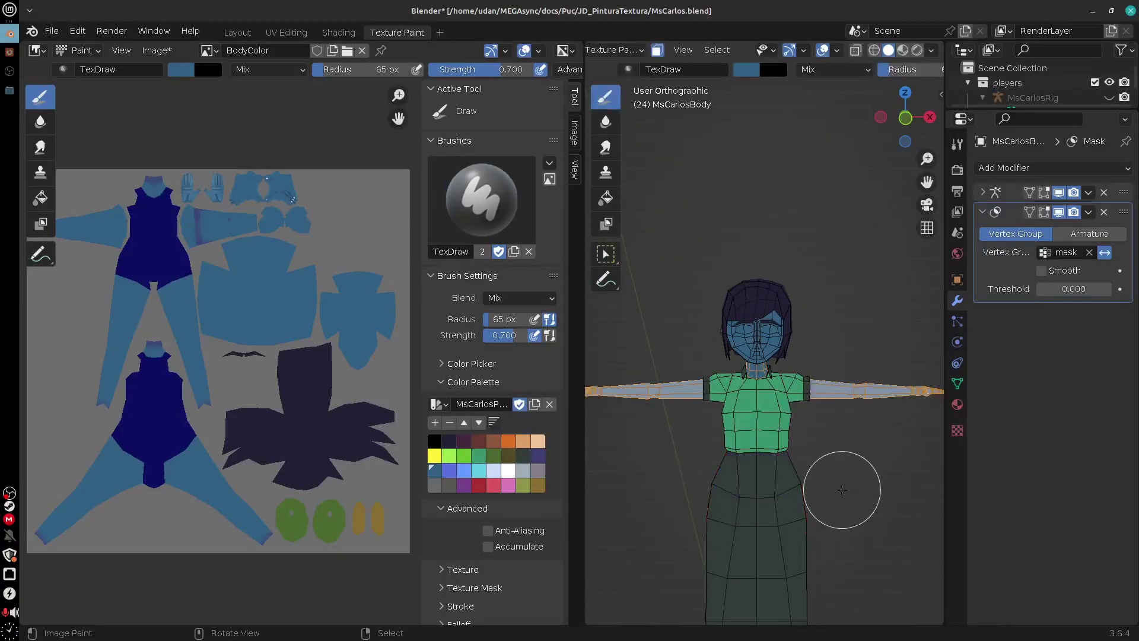
Enlarge the Outliner and switch texture painting to the MsCarlosHead object, viewing the face from the front
mouse_move(841, 488)
middle_mouse_down()
mouse_move(871, 463)
mouse_move(868, 495)
mouse_move(864, 411)
middle_mouse_up()
key("KP_1")
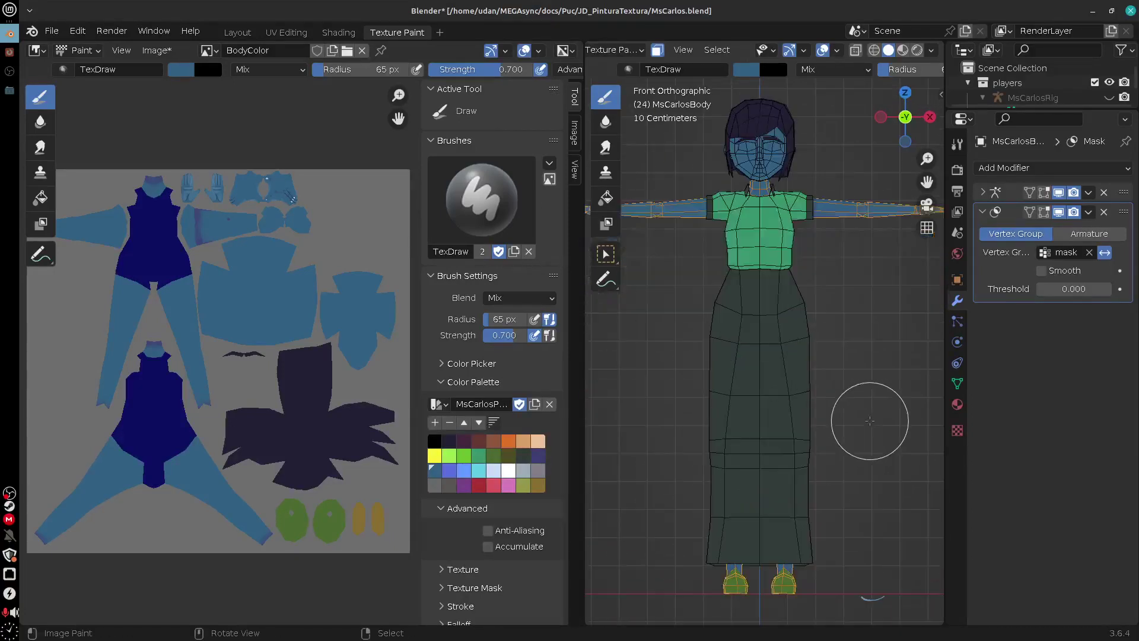
middle_click_drag(873, 324, 868, 471, "shift")
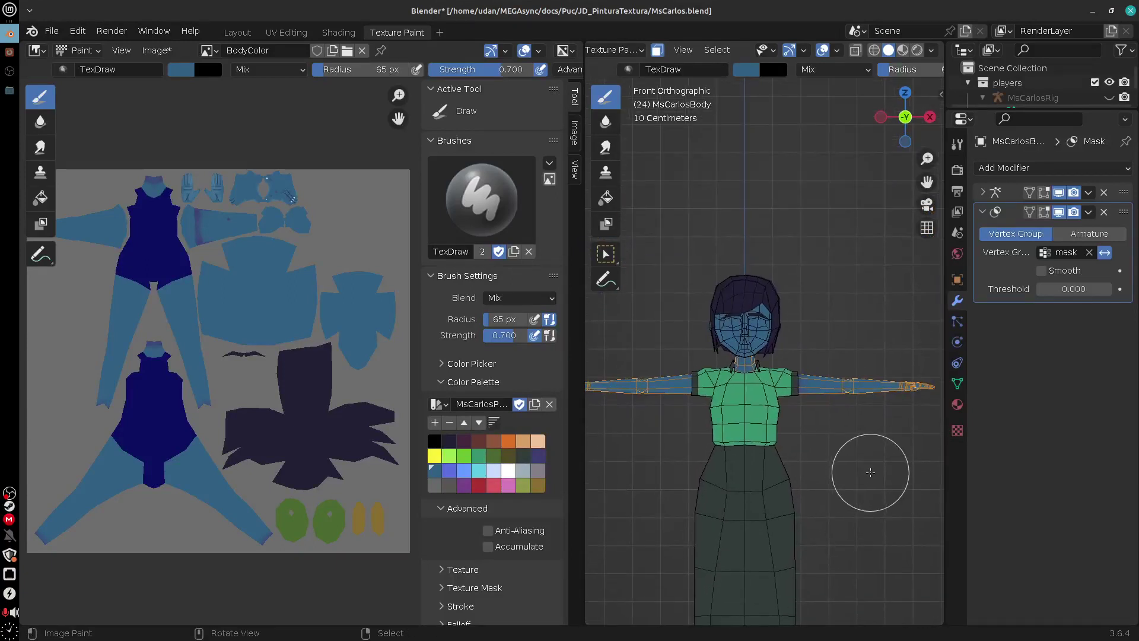
scroll(870, 472, "up", 5)
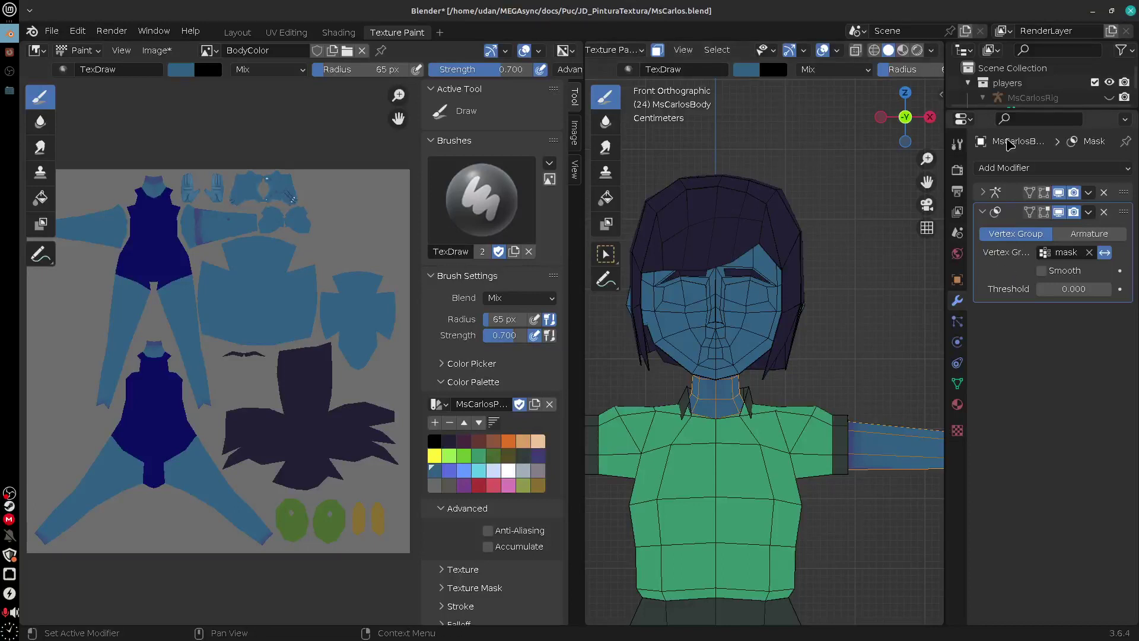
left_click_drag(1002, 110, 1008, 272)
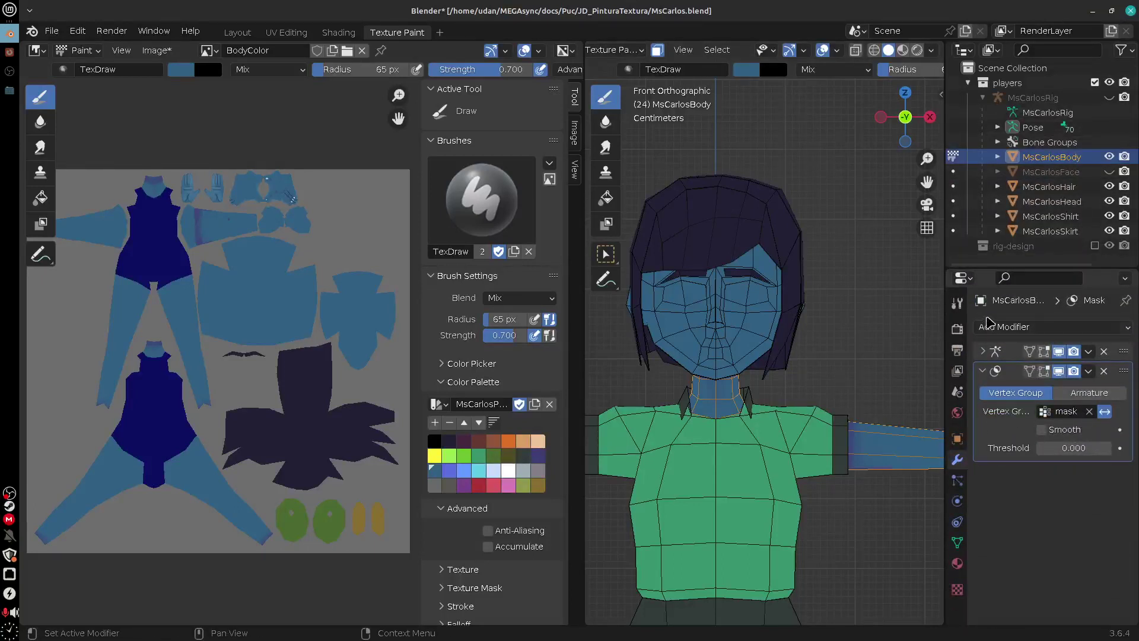
left_click(953, 201)
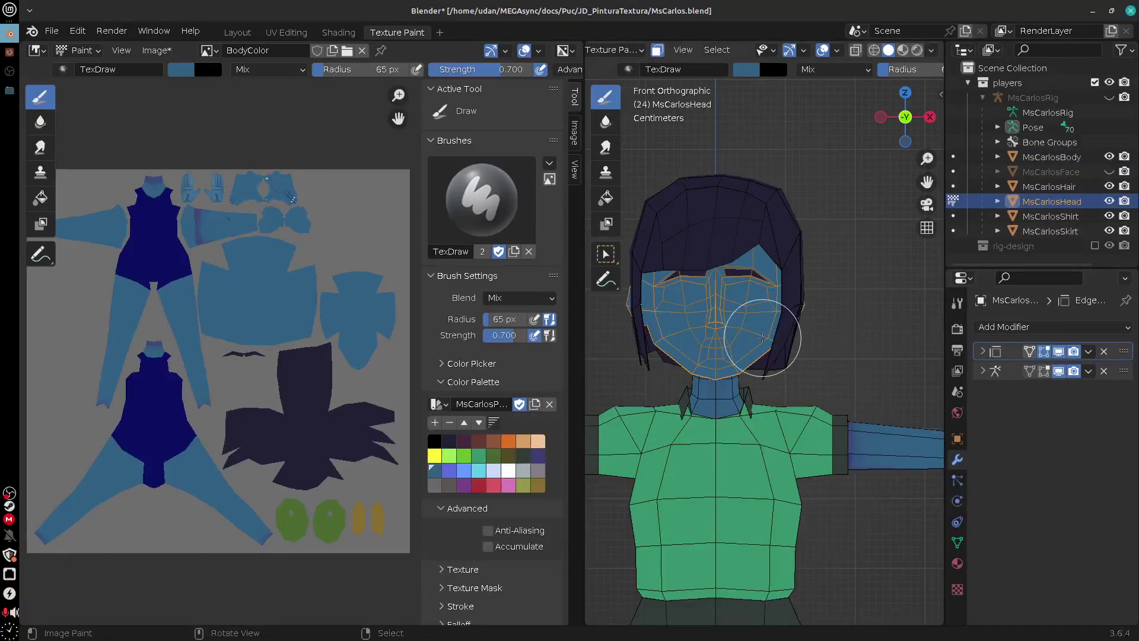
scroll(763, 342, "up", 1)
scroll(759, 340, "up", 1)
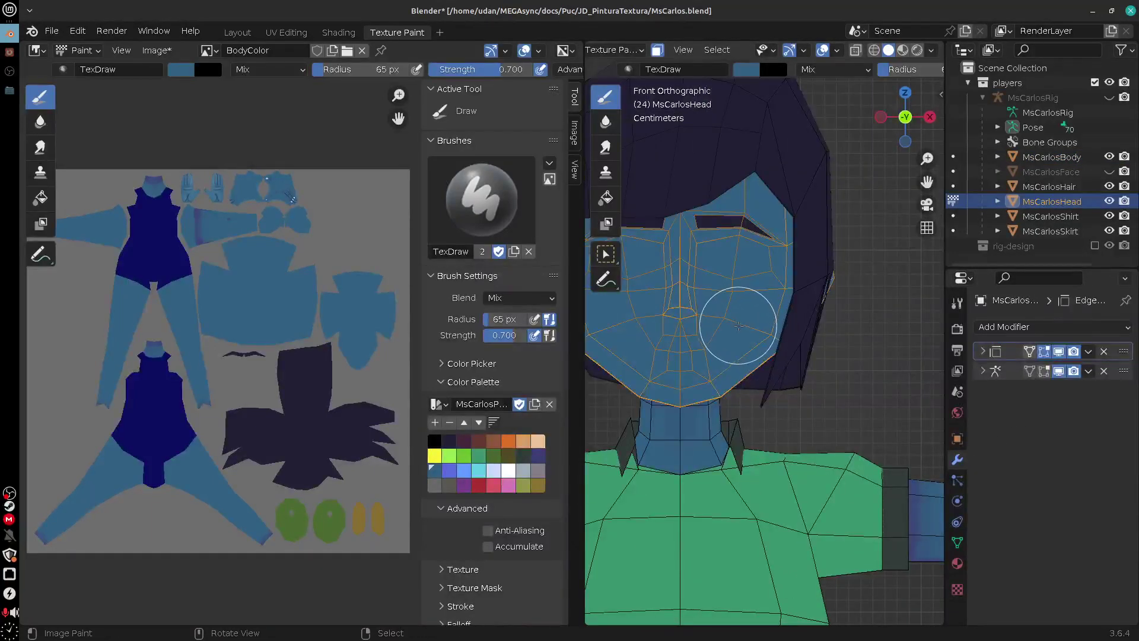
Choose the dark purple palette color and isolate MsCarlosHead in local view to work on the nose
scroll(814, 343, "up", 1)
middle_click_drag(813, 342, 870, 371, "shift")
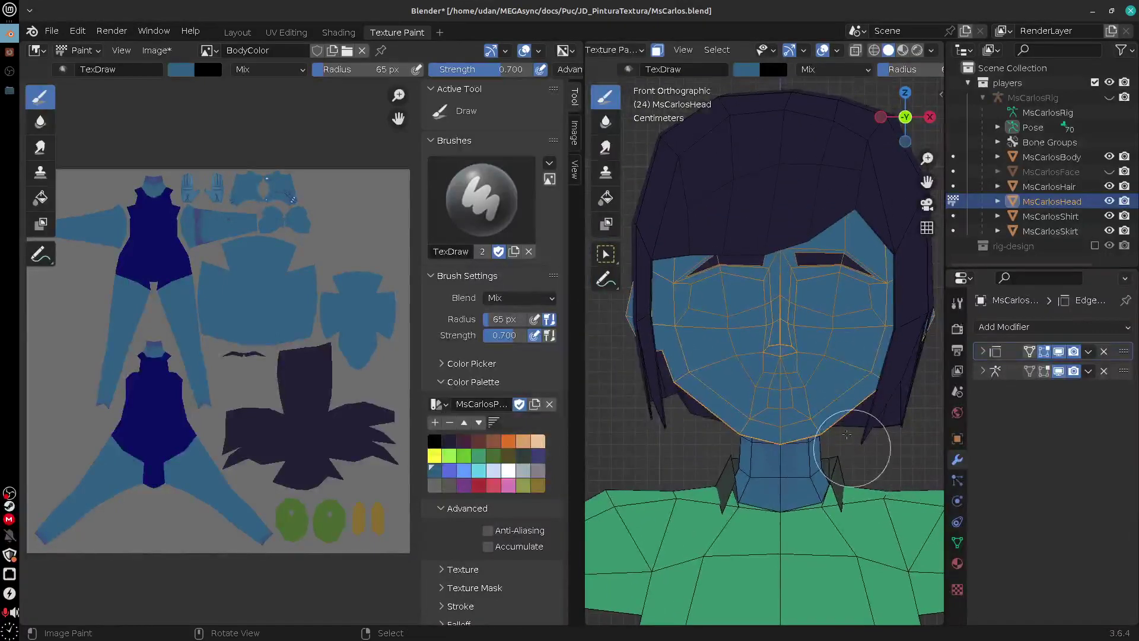
scroll(842, 404, "up", 4)
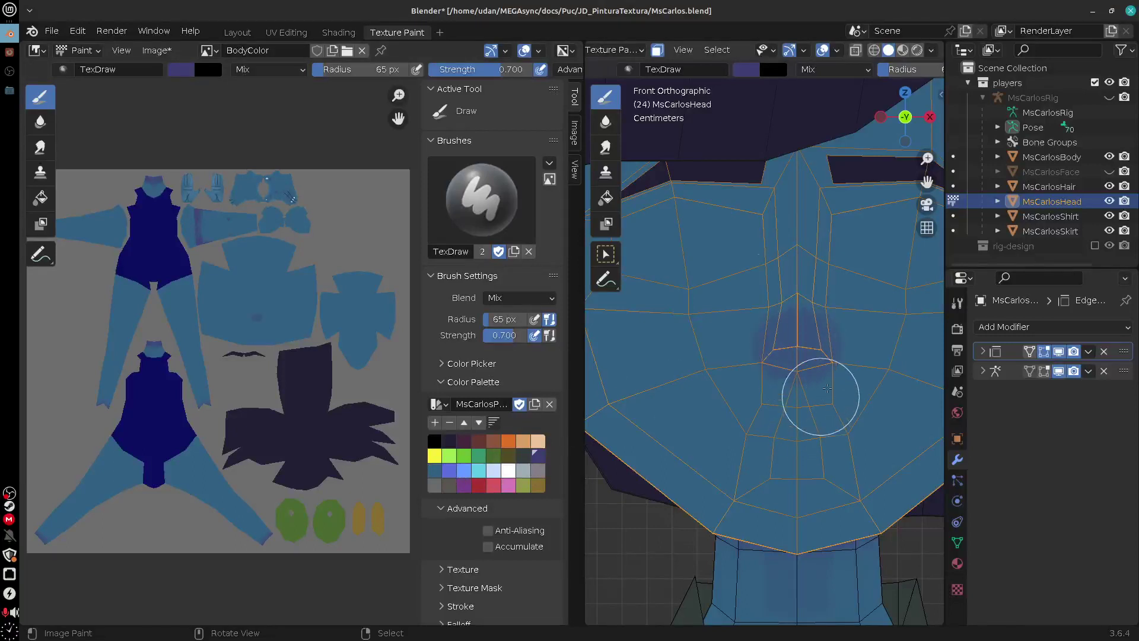
middle_click_drag(832, 380, 832, 434, "shift")
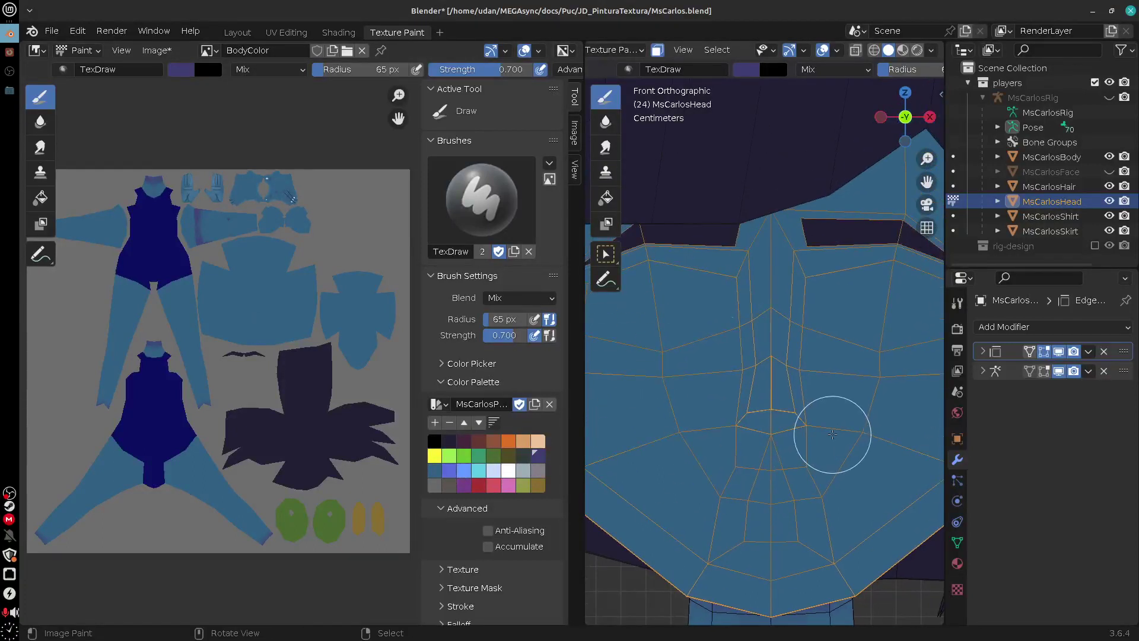
key("KP_Divide")
scroll(827, 421, "up", 2)
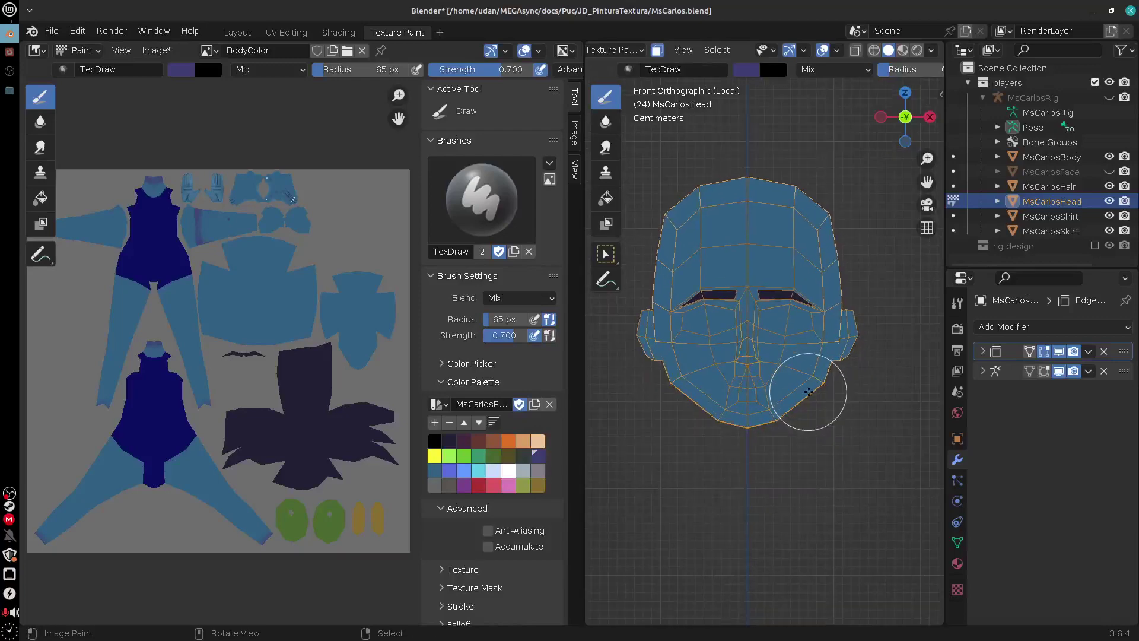
scroll(757, 381, "up", 4)
scroll(733, 380, "up", 1)
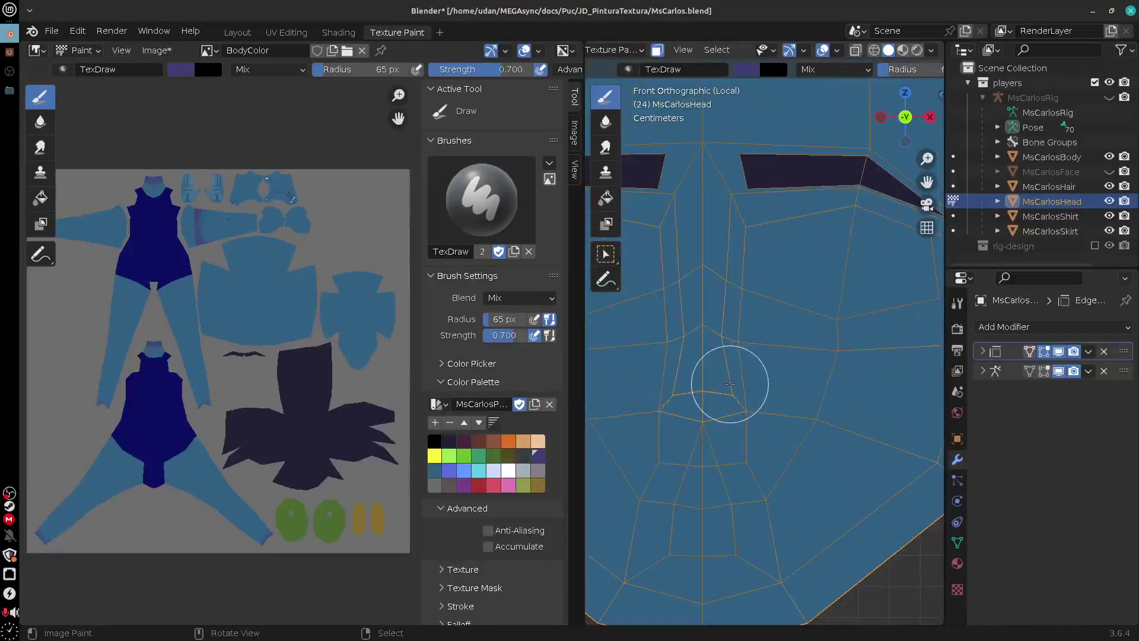
Reduce the brush radius to 58 px and paint dark purple shading on the nose and the chin
scroll(771, 371, "down", 2)
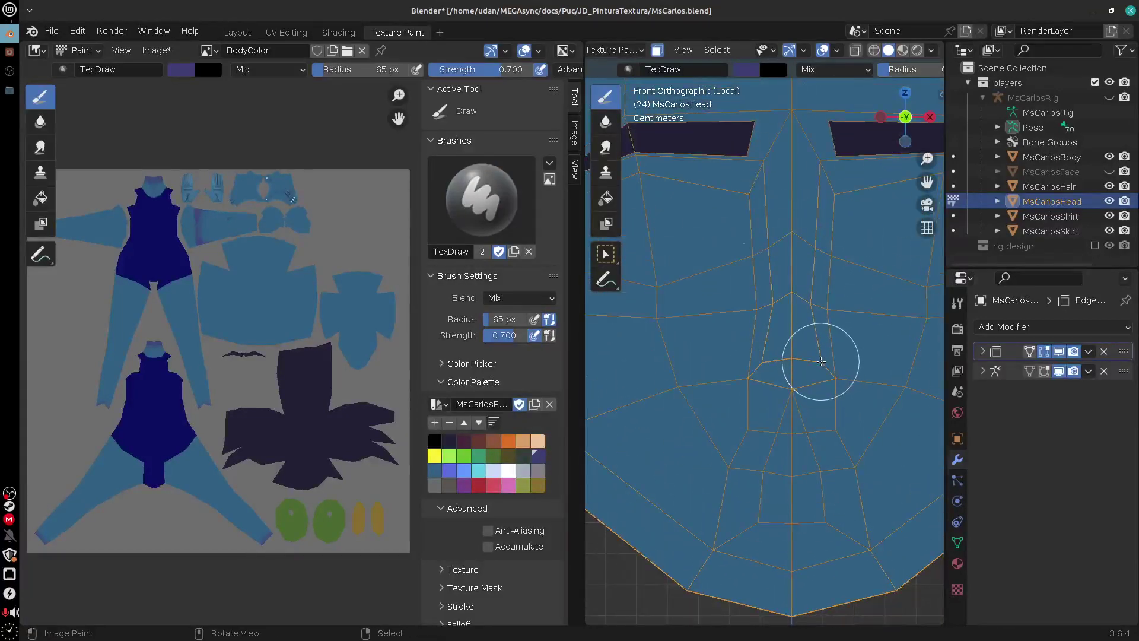
key("bracketleft")
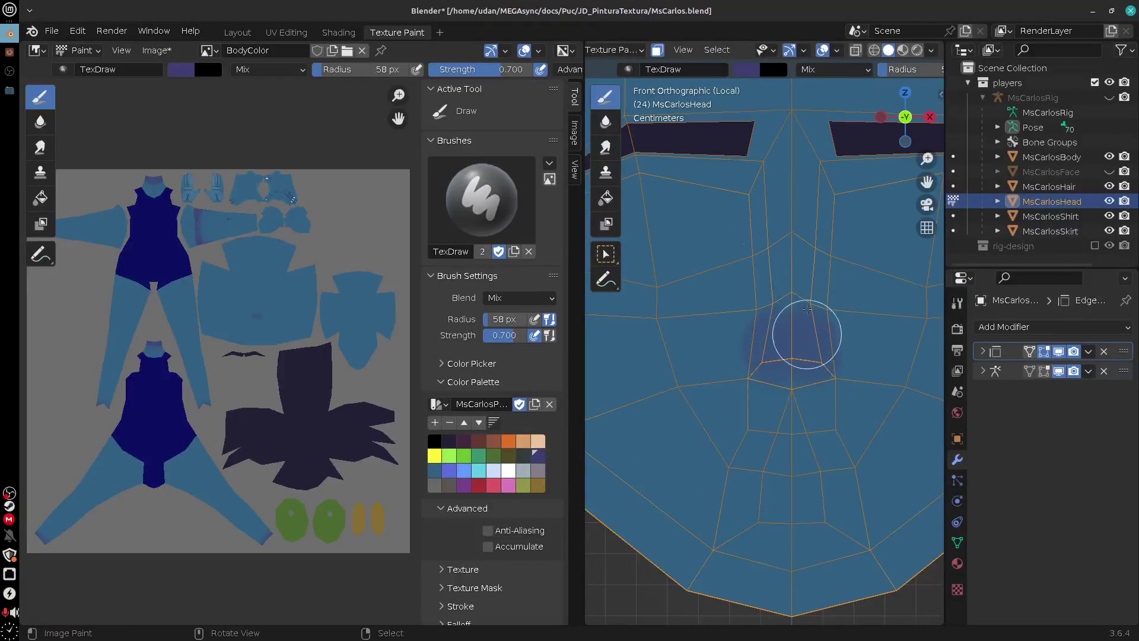
middle_click_drag(846, 508, 834, 433, "shift")
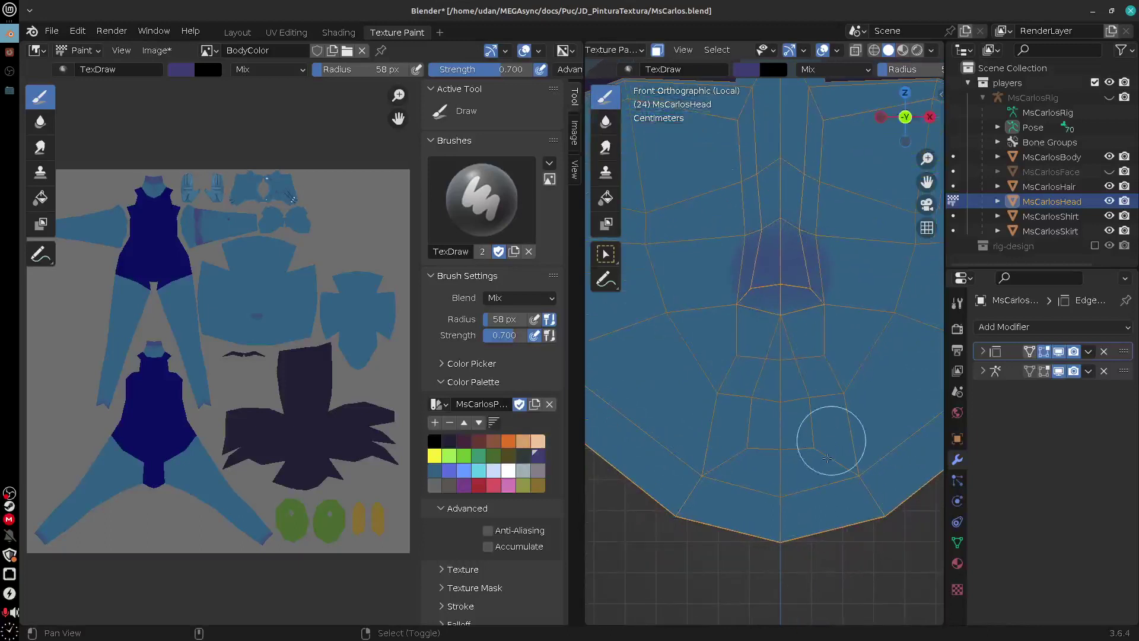
mouse_move(751, 503)
left_mouse_down()
mouse_move(831, 496)
mouse_move(808, 491)
left_mouse_up()
Paint dark purple shading across both cheeks beneath the eyes
mouse_move(865, 342)
middle_mouse_down("shift")
mouse_move(782, 496)
mouse_move(757, 495)
middle_mouse_up("shift")
left_click_drag(804, 401, 805, 409)
middle_click_drag(805, 425, 919, 445, "shift")
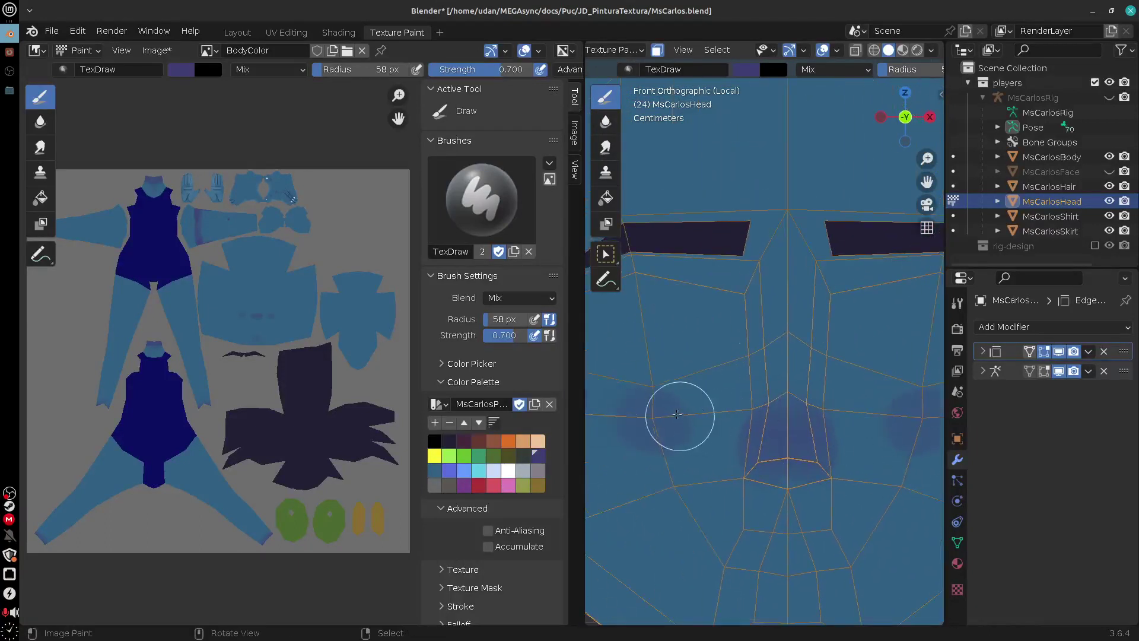
mouse_move(719, 425)
middle_mouse_down("shift")
mouse_move(729, 442)
mouse_move(771, 419)
middle_mouse_up("shift")
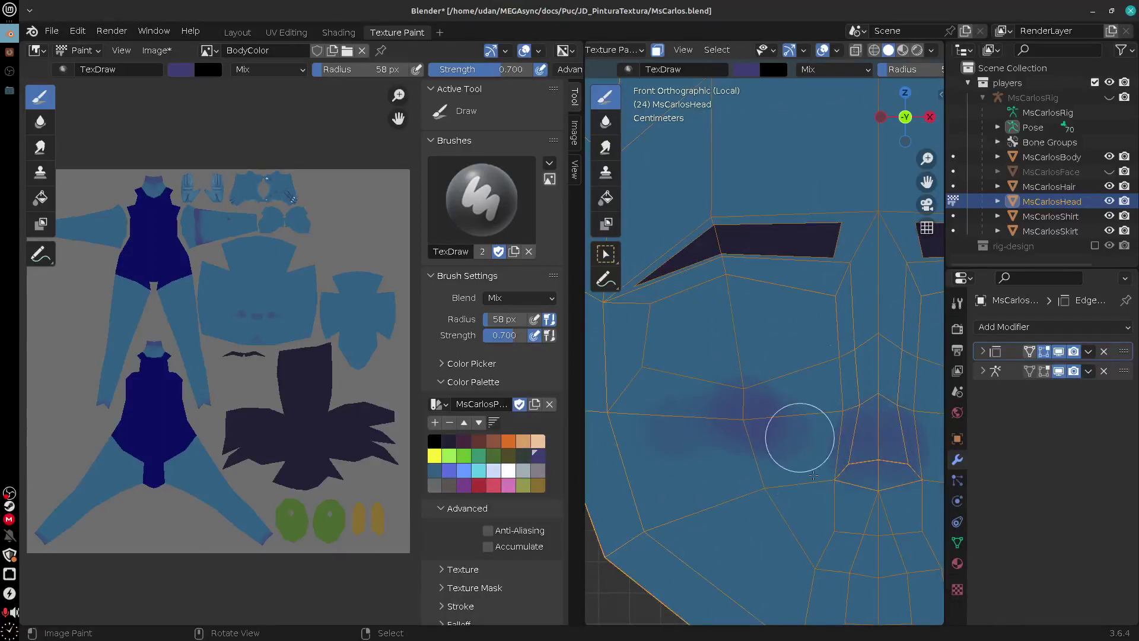
middle_click_drag(798, 498, 749, 468, "shift")
Smear the cheek shading, and soften its edges with the Draw brush in the base blue
left_click(606, 148)
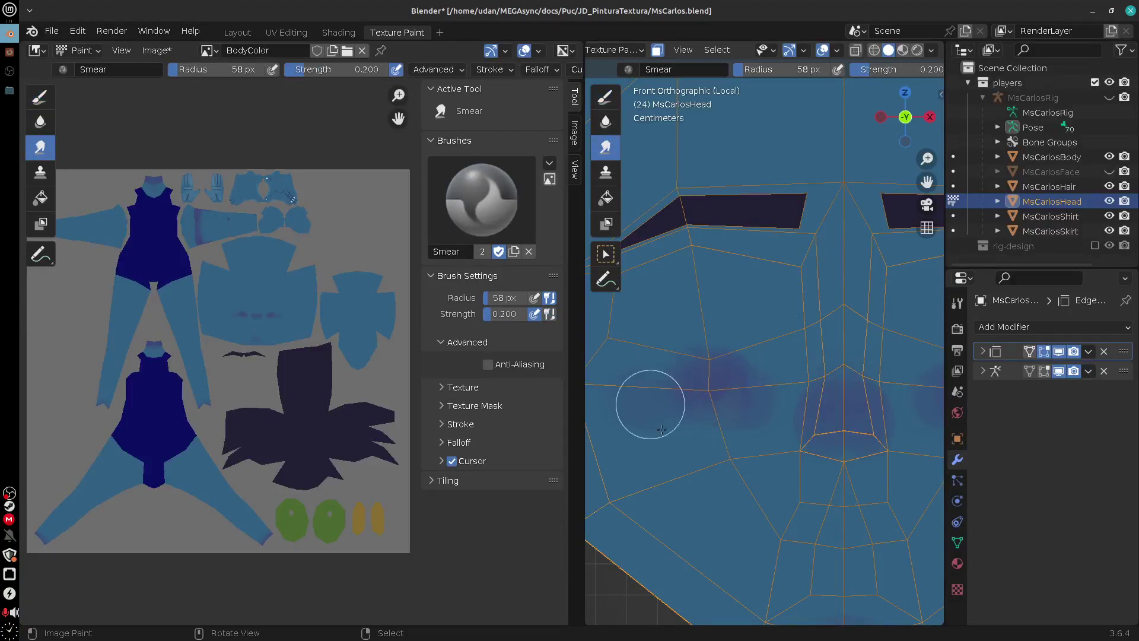
middle_click_drag(786, 493, 669, 504, "shift")
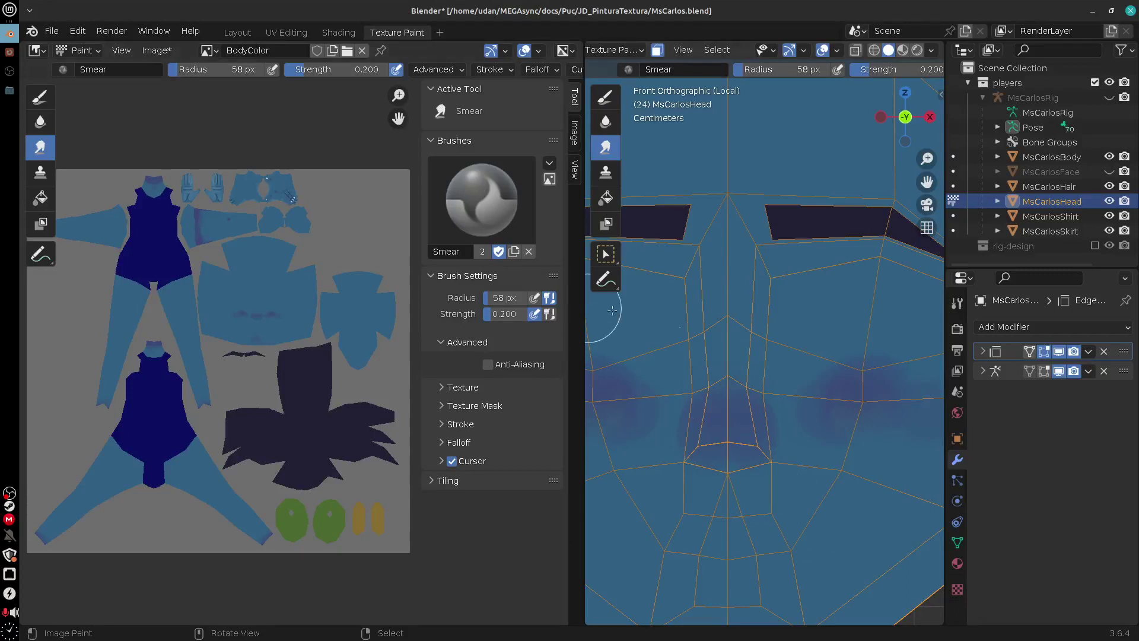
left_click(610, 102)
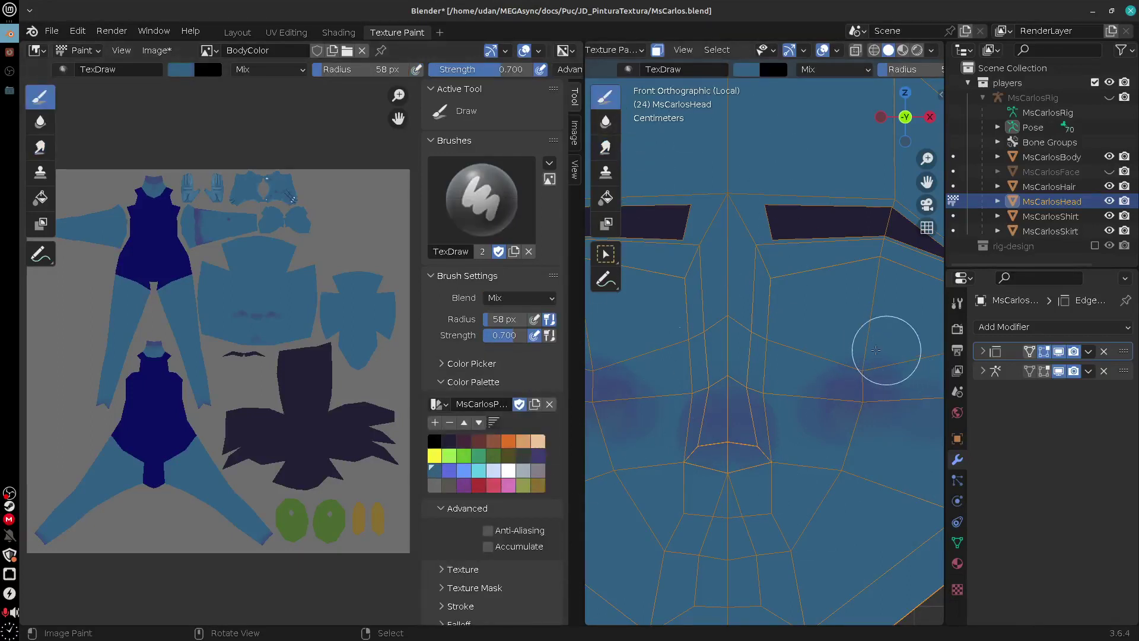
mouse_move(817, 497)
middle_mouse_down("shift")
mouse_move(776, 491)
mouse_move(895, 458)
middle_mouse_up("shift")
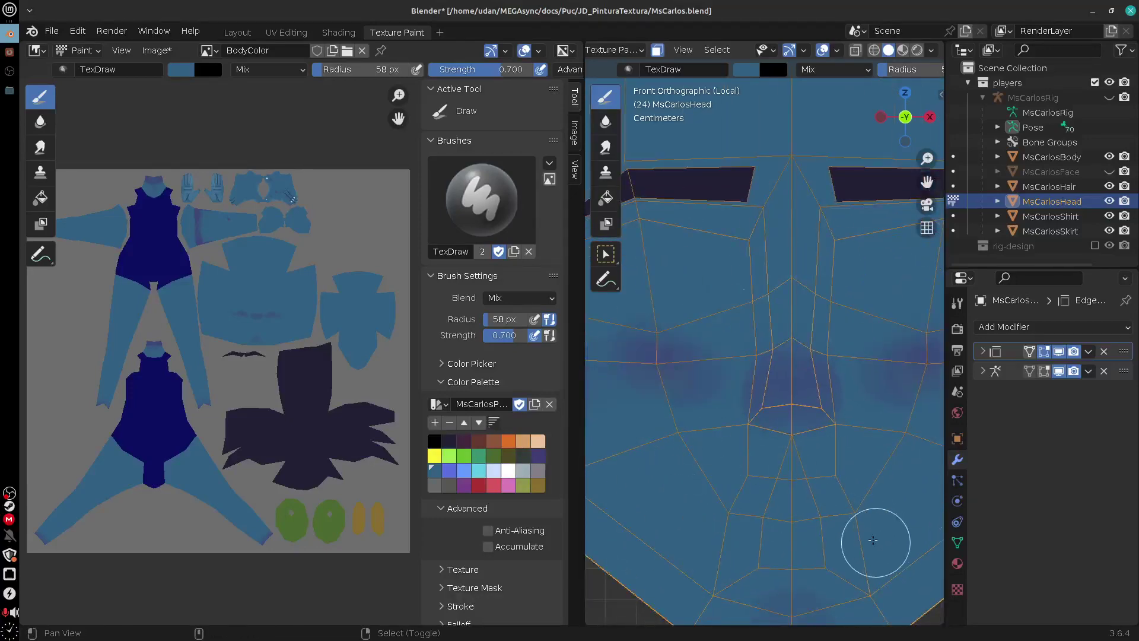
middle_click_drag(874, 543, 849, 512, "shift")
Try painting a light grey highlight across the middle of the forehead, and undo the strokes
middle_click_drag(848, 260, 847, 465, "shift")
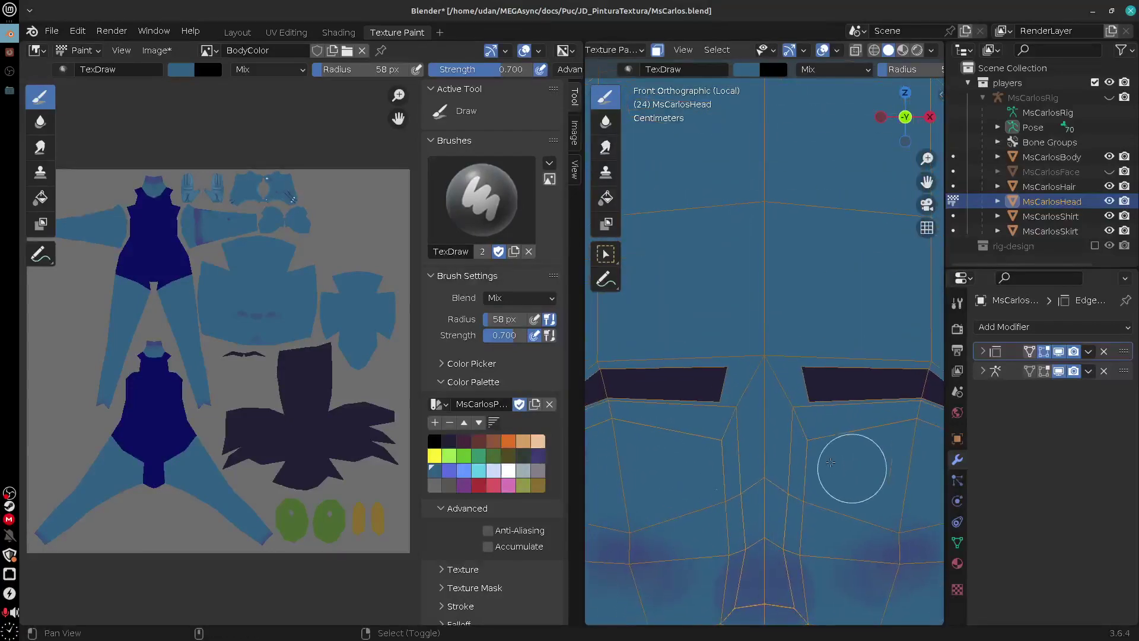
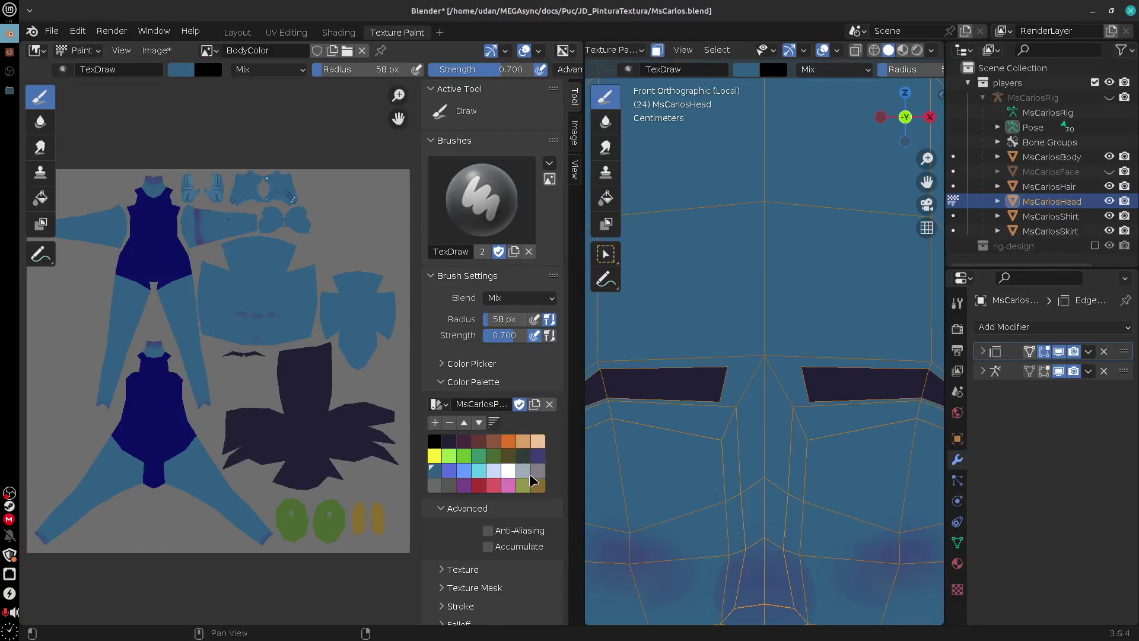
left_click_drag(739, 261, 816, 257)
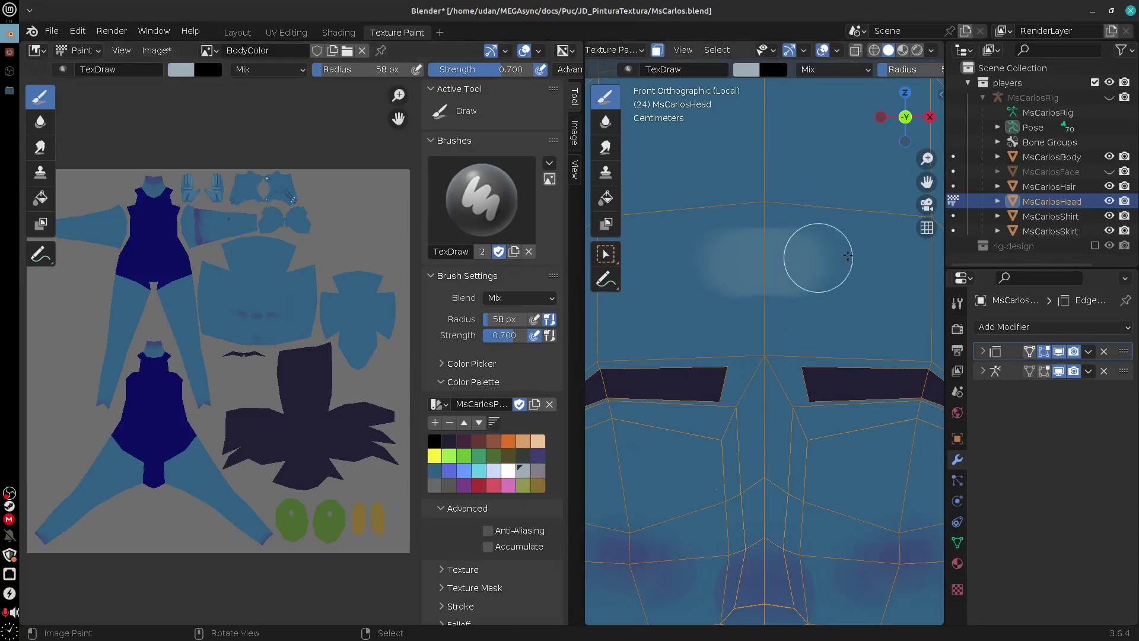
scroll(803, 326, "down", 2)
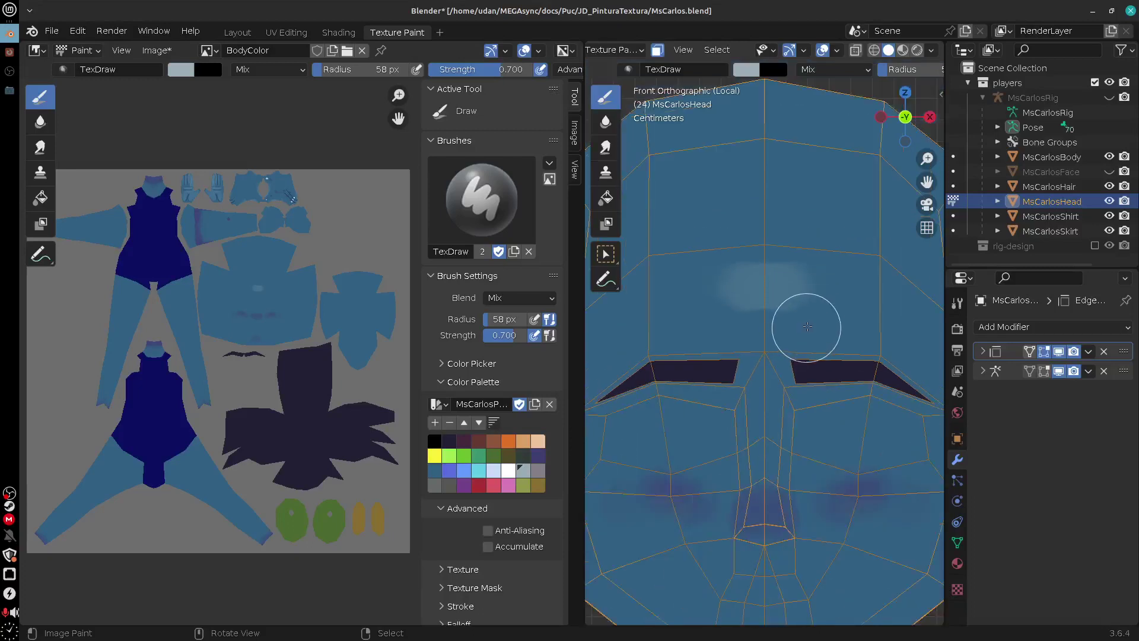
left_click_drag(720, 258, 800, 258)
key("ctrl+z")
key("ctrl+z")
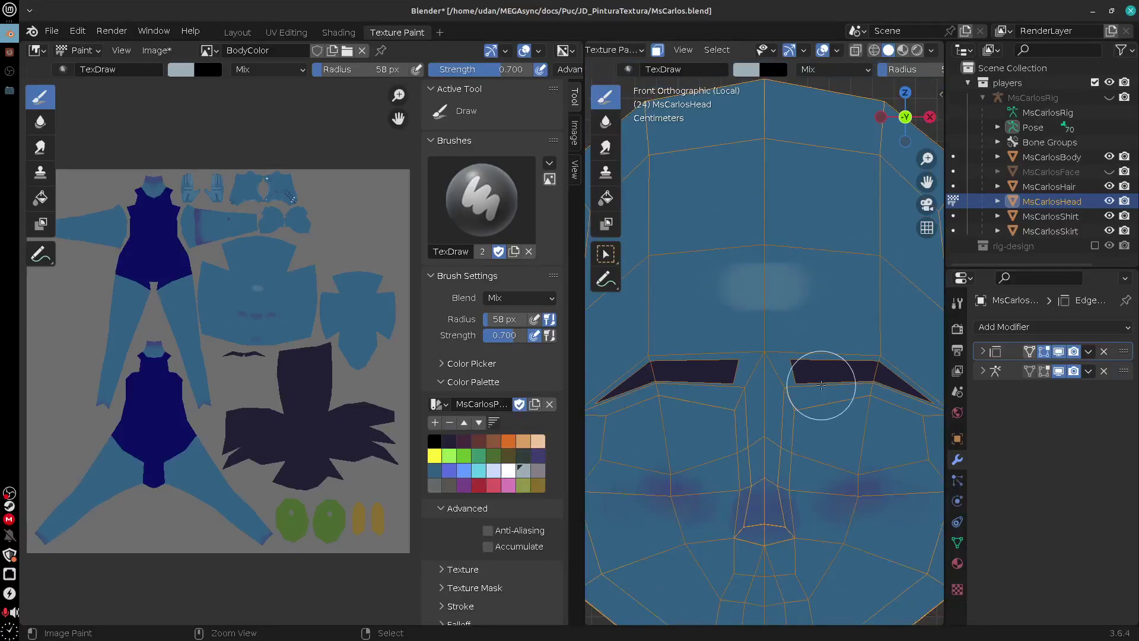
Lower the brush strength to 0.391 and paint a light grey highlight across the forehead
scroll(890, 69, "down", 3)
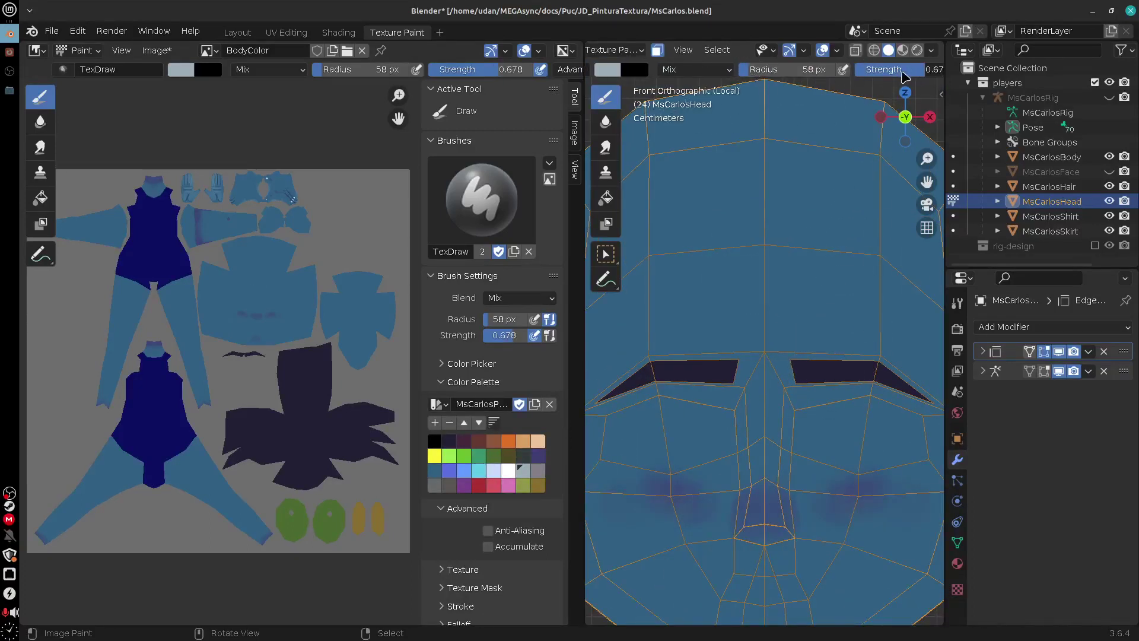
left_click_drag(902, 77, 872, 78)
mouse_move(681, 229)
left_mouse_down()
mouse_move(708, 291)
mouse_move(831, 297)
mouse_move(750, 242)
left_mouse_up()
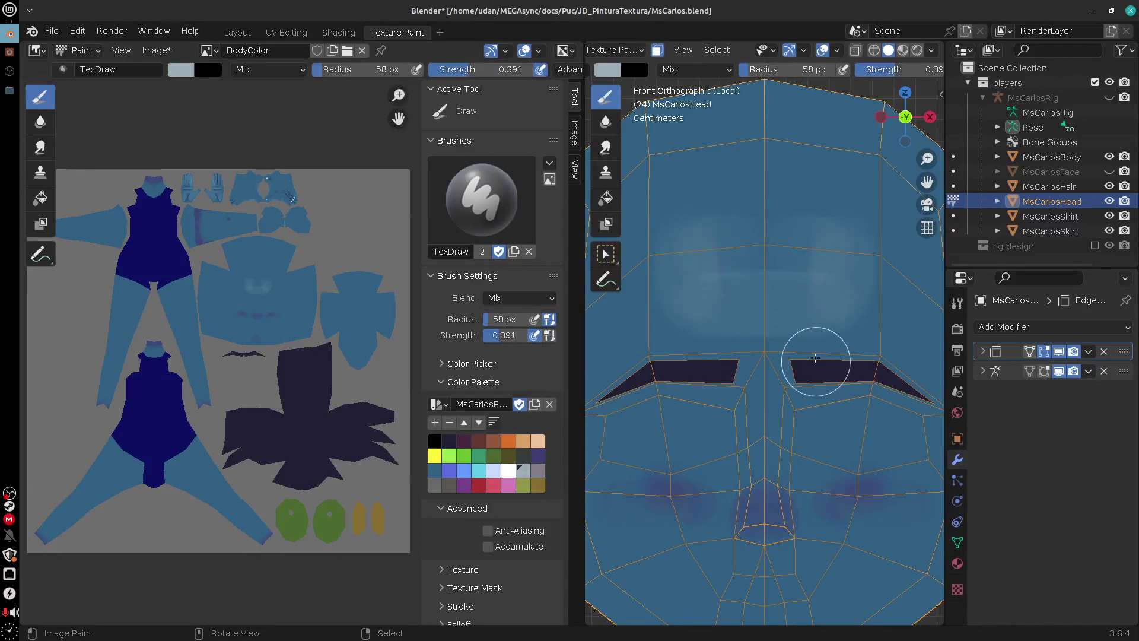
Sample blue from the painted face and blend the forehead highlight into the surrounding skin
key("s")
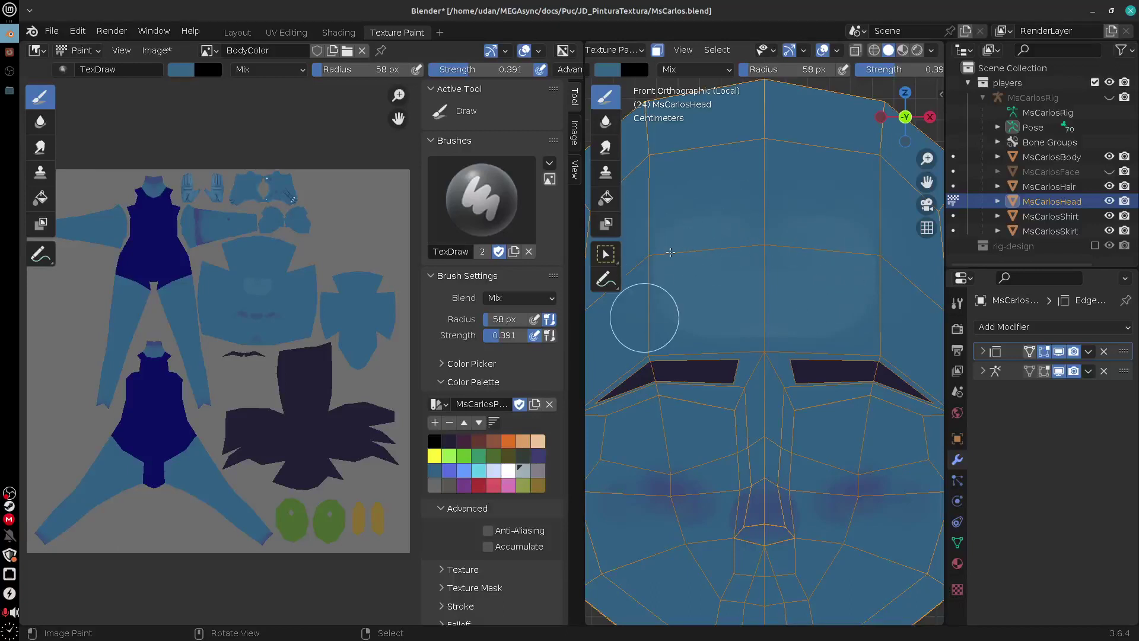
mouse_move(675, 248)
left_mouse_down()
mouse_move(677, 309)
mouse_move(791, 321)
mouse_move(829, 301)
left_mouse_up()
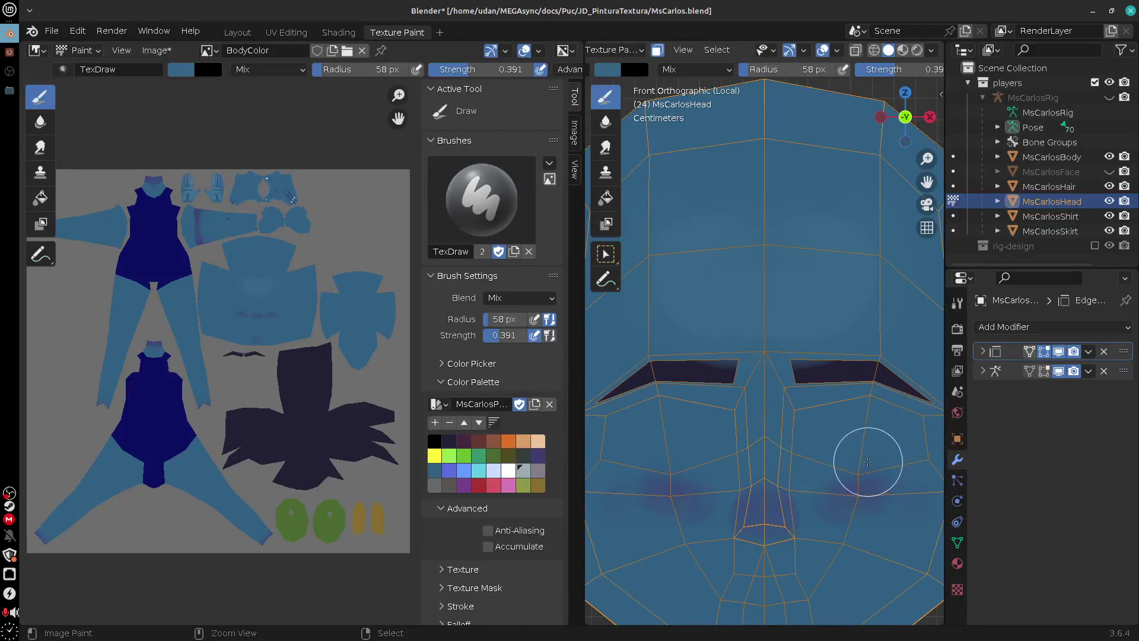
mouse_move(867, 462)
middle_mouse_down()
mouse_move(822, 433)
mouse_move(828, 253)
middle_mouse_up()
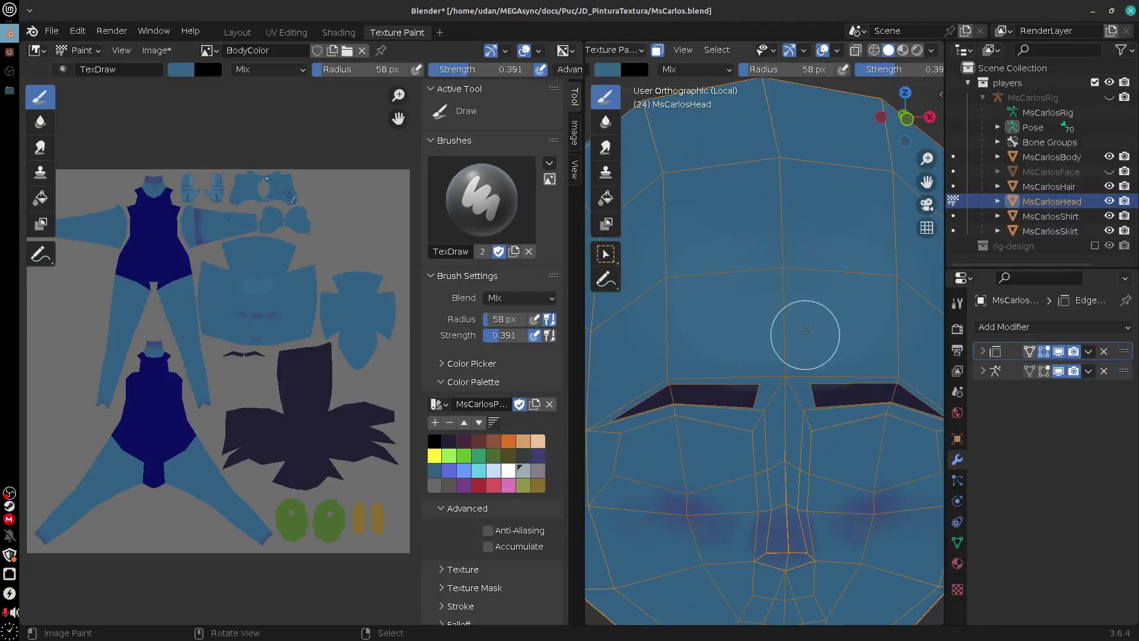
middle_click_drag(796, 330, 778, 306)
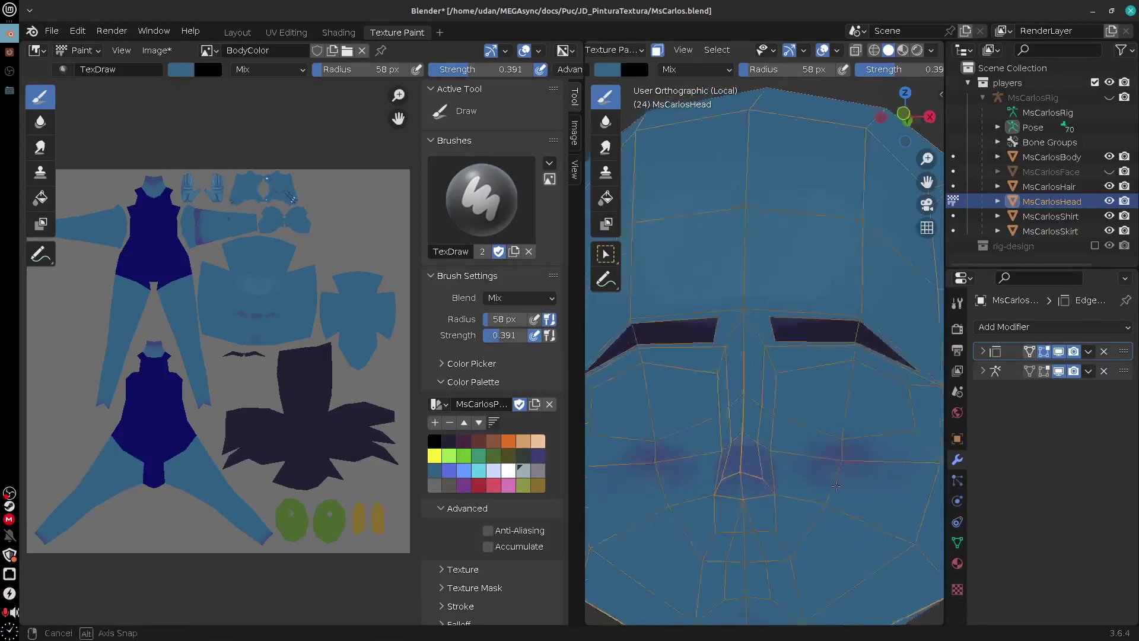
View the head from the side and limit painting to the ear by selecting its linked faces
mouse_move(859, 508)
middle_mouse_down()
mouse_move(775, 519)
mouse_move(795, 503)
mouse_move(815, 517)
mouse_move(842, 513)
middle_mouse_up()
middle_click_drag(856, 511, 687, 478, "shift")
left_click_drag(805, 471, 763, 466, "alt")
right_click(762, 429)
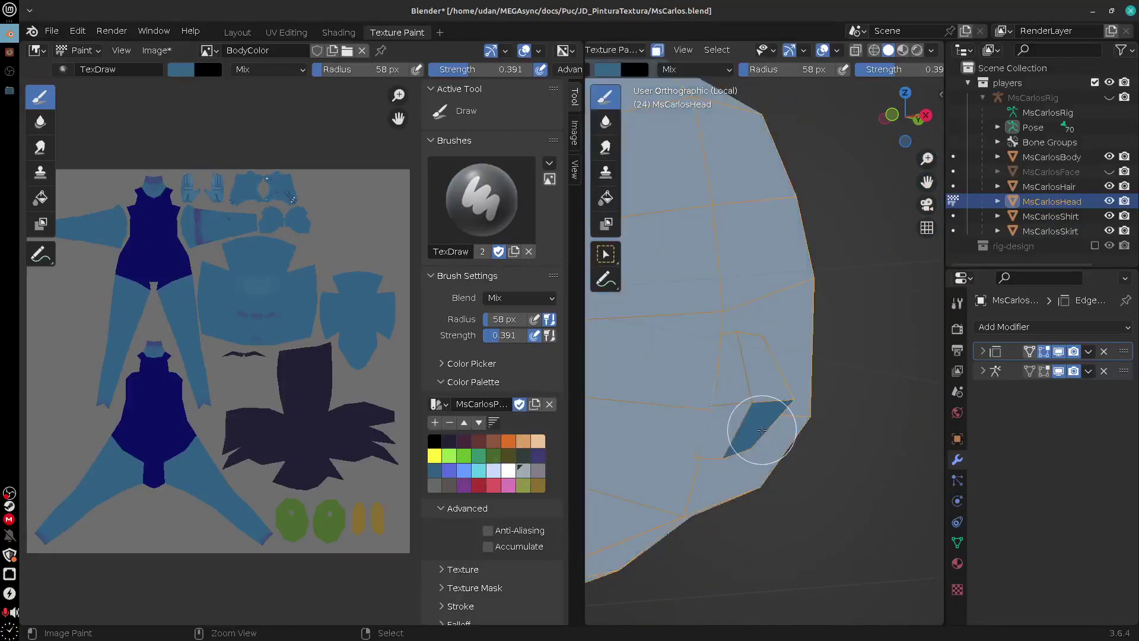
key("ctrl+l")
Paint dark purple shading along the ear's outer edge and choose the near-black purple from the palette
middle_click_drag(765, 437, 795, 453)
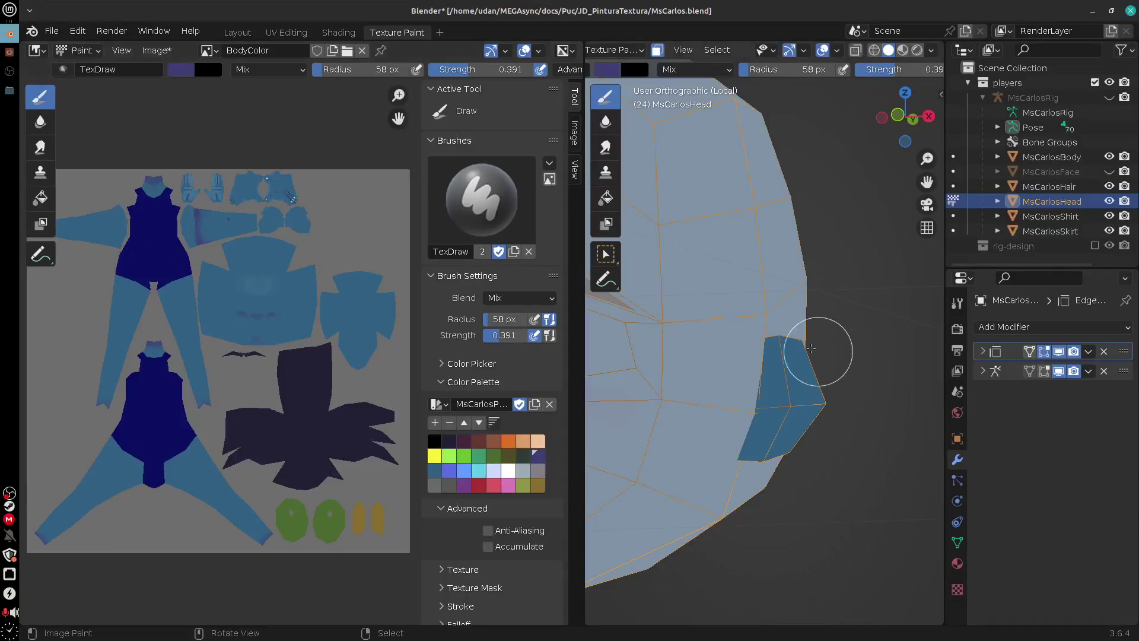
left_click_drag(818, 351, 816, 401)
mouse_move(822, 434)
middle_mouse_down()
mouse_move(798, 429)
mouse_move(806, 422)
mouse_move(816, 435)
middle_mouse_up()
scroll(830, 438, "up", 3)
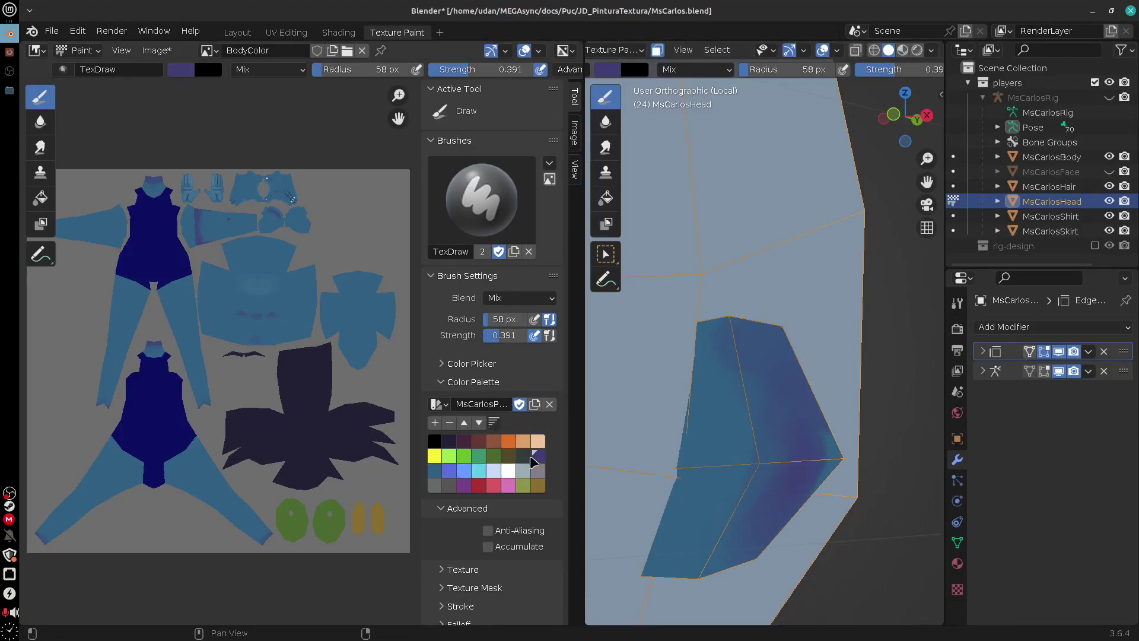
left_click(449, 441)
Try a near-black stroke inside the ear with the 58 px brush, and undo it
mouse_move(749, 379)
left_mouse_down()
mouse_move(721, 433)
mouse_move(750, 389)
mouse_move(745, 447)
left_mouse_up()
key("ctrl+z")
key("ctrl+z")
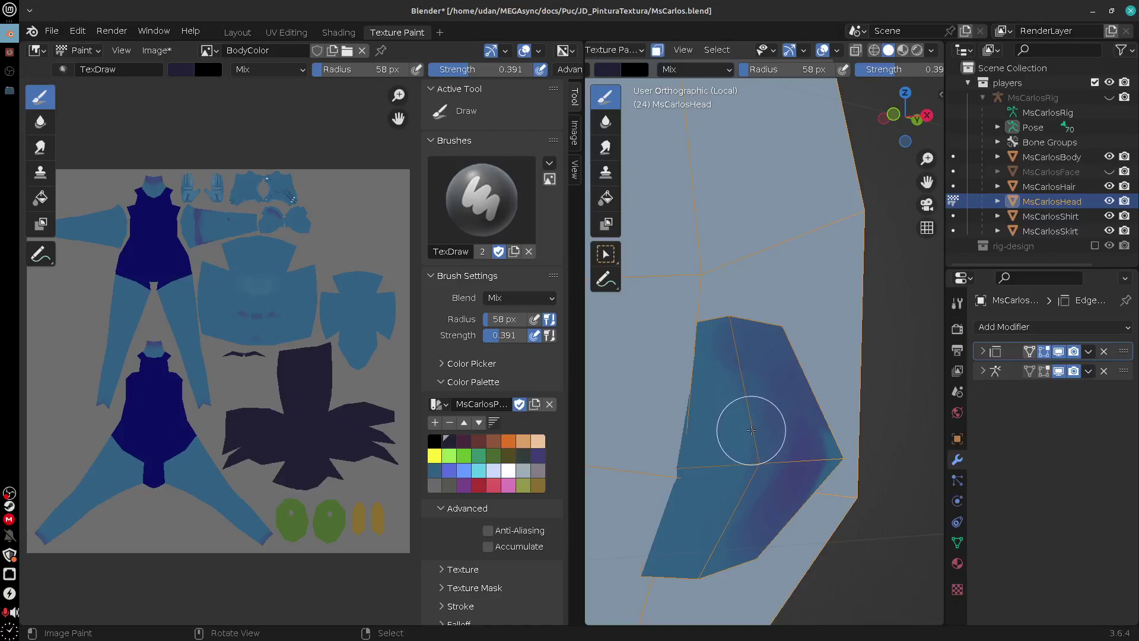
Reduce the brush radius to 38 px and paint a near-black curved hollow inside the ear
key("f")
left_click(736, 430)
mouse_move(751, 379)
left_mouse_down()
mouse_move(719, 438)
mouse_move(726, 498)
left_mouse_up()
left_click_drag(745, 410, 747, 396)
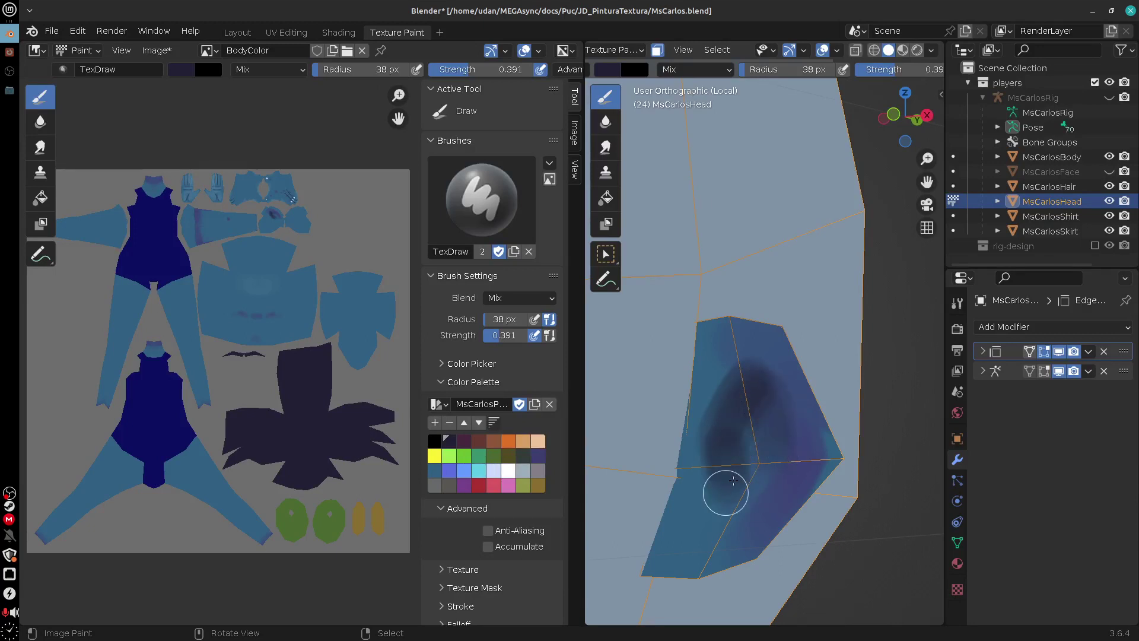
mouse_move(724, 492)
left_mouse_down()
mouse_move(714, 521)
mouse_move(722, 504)
left_mouse_up()
mouse_move(754, 397)
left_mouse_down()
mouse_move(758, 382)
mouse_move(739, 397)
mouse_move(760, 381)
mouse_move(730, 427)
mouse_move(729, 490)
mouse_move(714, 480)
mouse_move(750, 394)
mouse_move(744, 434)
mouse_move(768, 481)
left_mouse_up()
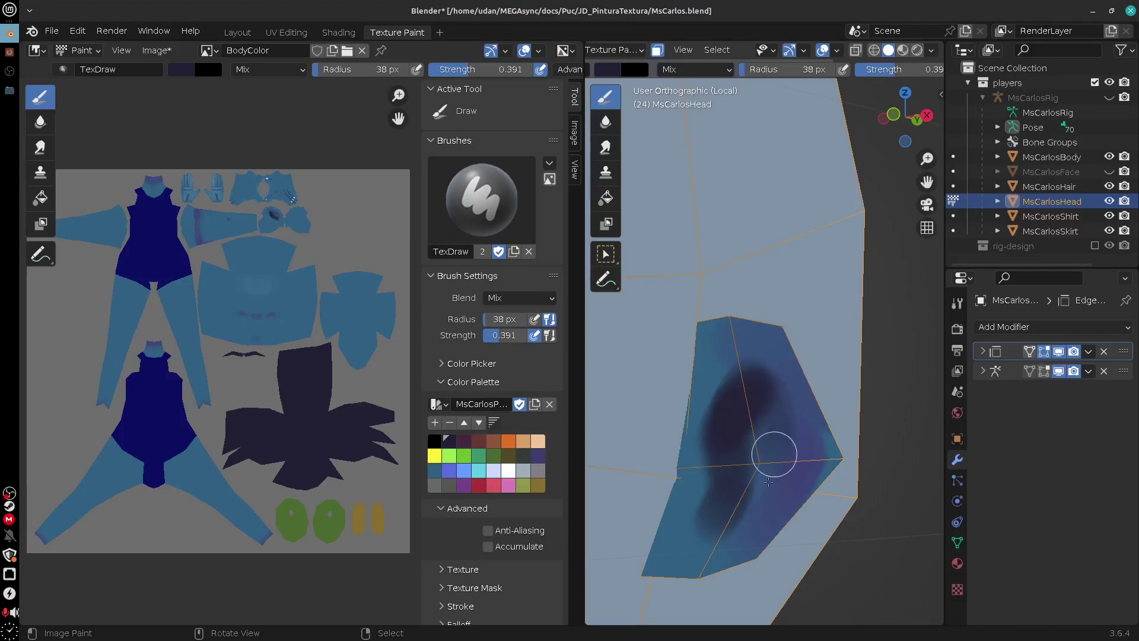
mouse_move(746, 404)
left_mouse_down()
mouse_move(755, 513)
mouse_move(740, 536)
mouse_move(714, 526)
mouse_move(755, 510)
left_mouse_up()
Paint base blue inside the ear's dark hollow to leave a thin curved contour, and choose black from the palette
left_click(435, 470)
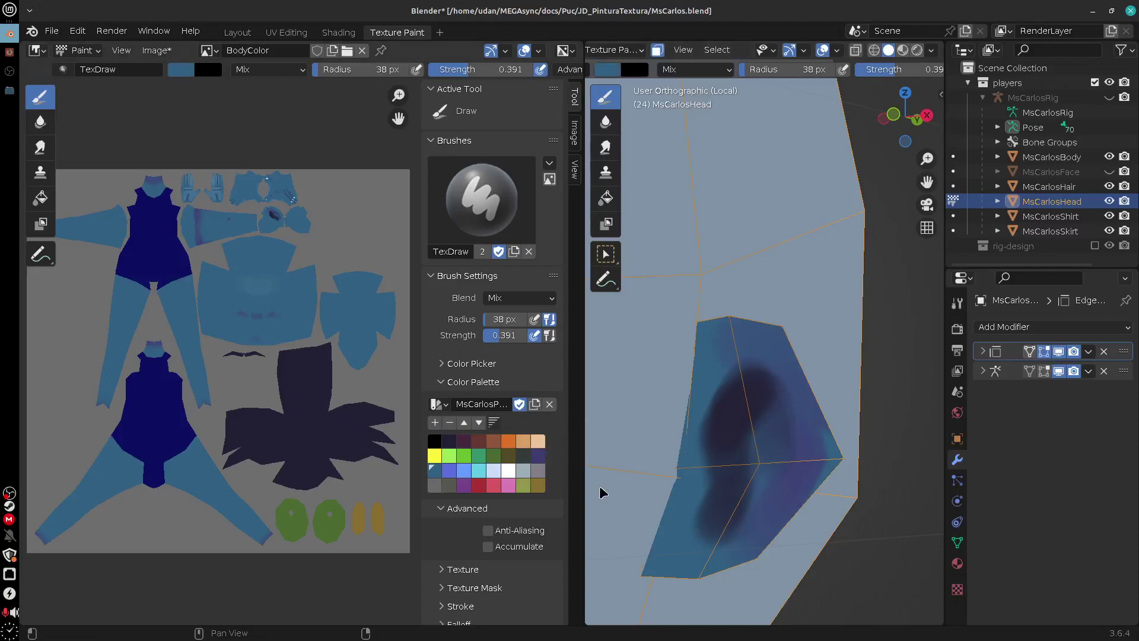
mouse_move(745, 434)
left_mouse_down()
mouse_move(759, 397)
mouse_move(743, 500)
mouse_move(734, 436)
mouse_move(737, 422)
mouse_move(747, 485)
mouse_move(735, 524)
mouse_move(747, 445)
left_mouse_up()
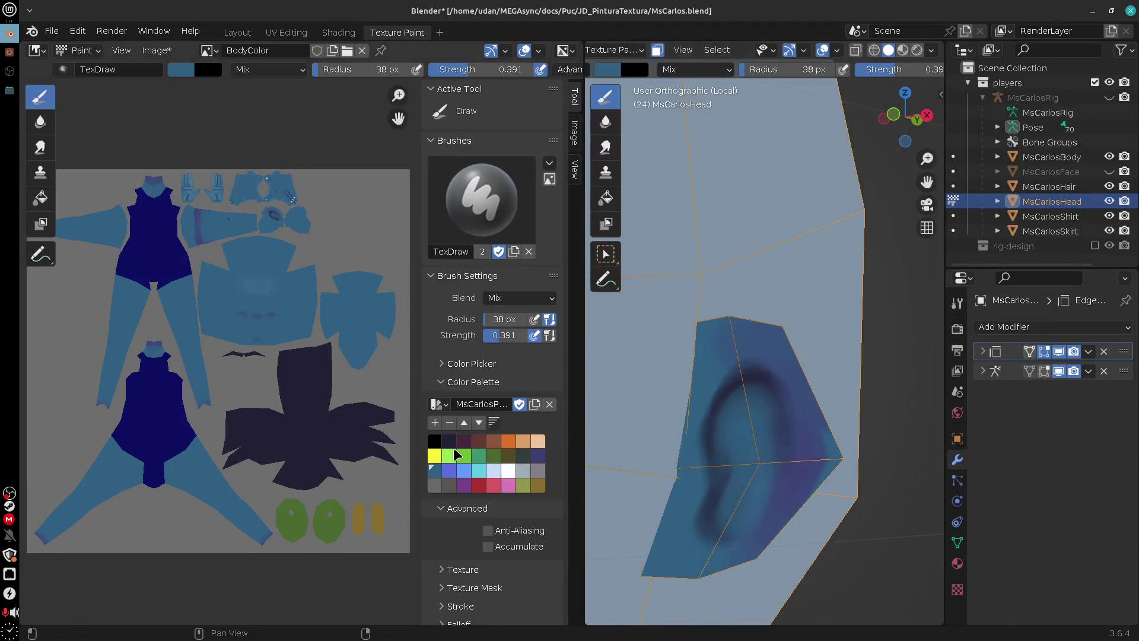
left_click(538, 455)
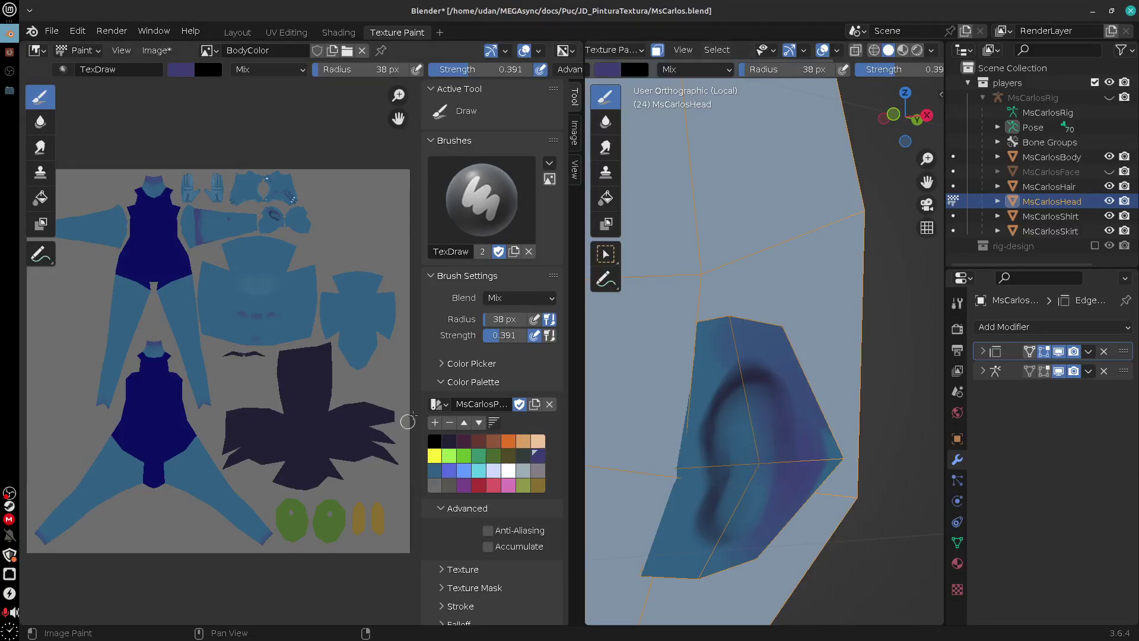
left_click(437, 443)
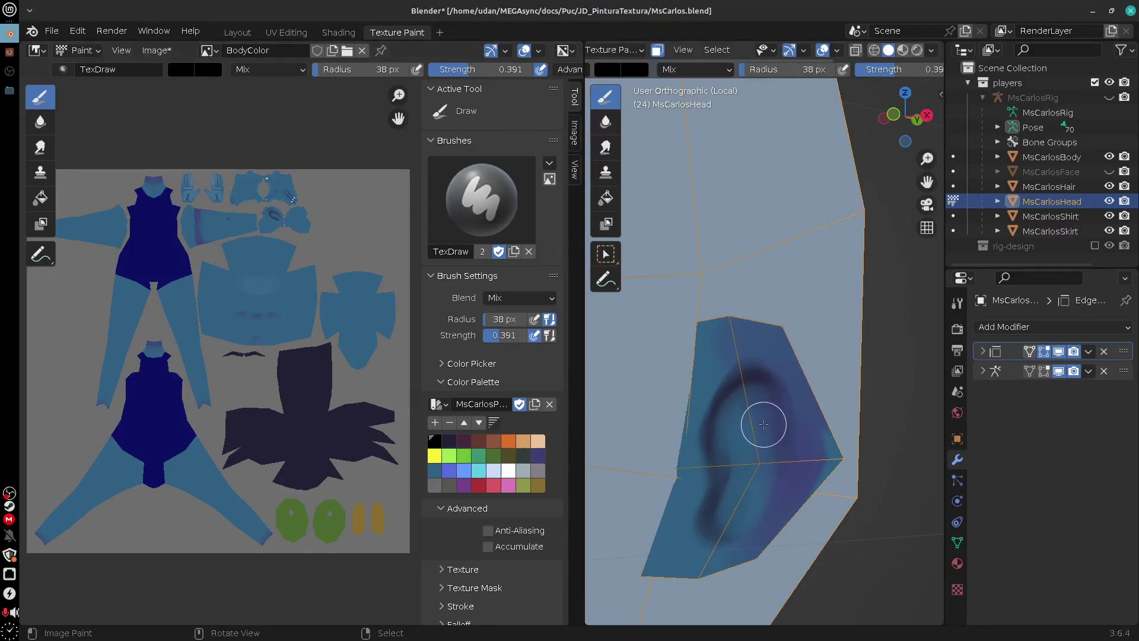
Reduce the brush radius to 21 px and paint black into the upper part of the ear's inner hollow
key("f")
left_click(749, 416)
left_click_drag(745, 414, 752, 437)
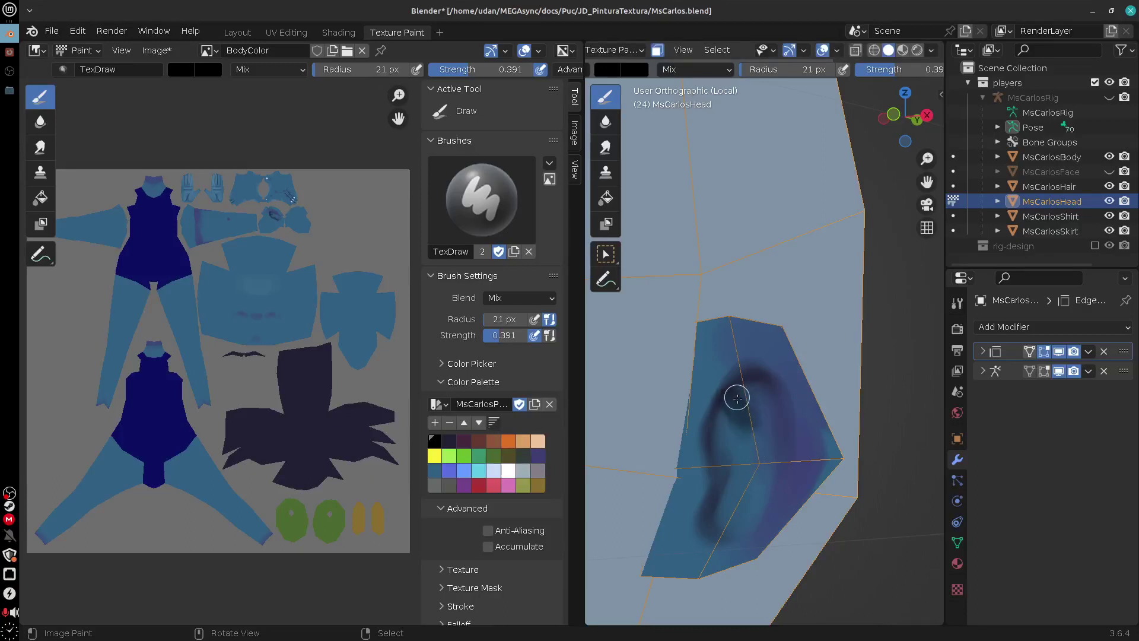
Try a pale lavender highlight stroke on the ear's inner ridge, and undo it
left_click(499, 470)
left_click_drag(762, 389, 772, 442)
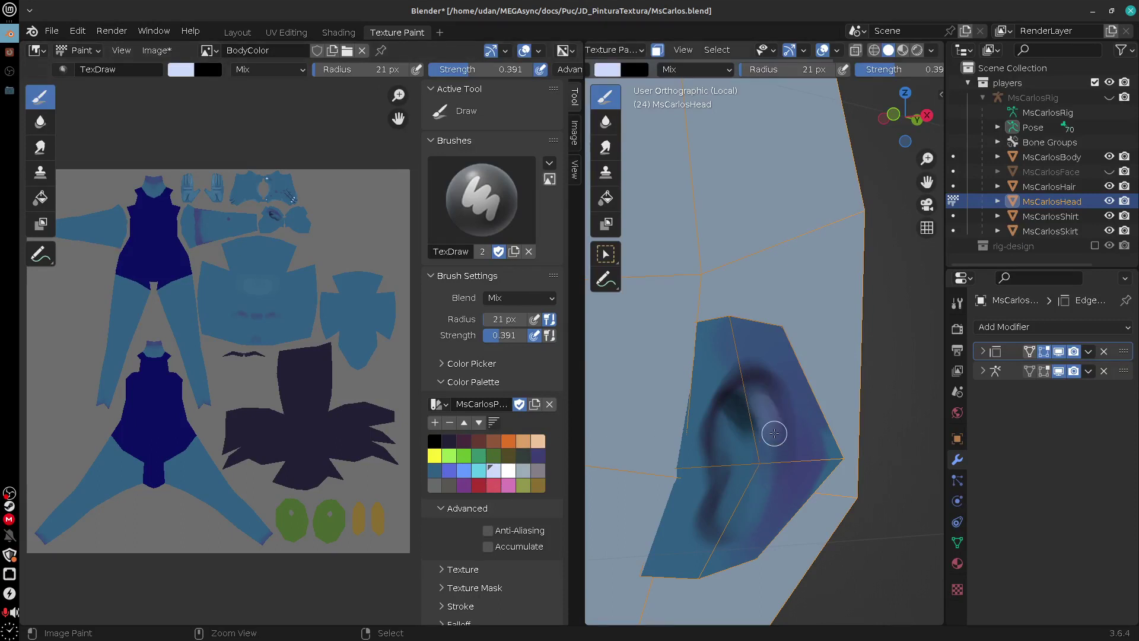
key("ctrl+z")
Set the brush radius to 16 px and paint light blue highlights on the ear's inner ridge and along its upper and outer rim
key("f")
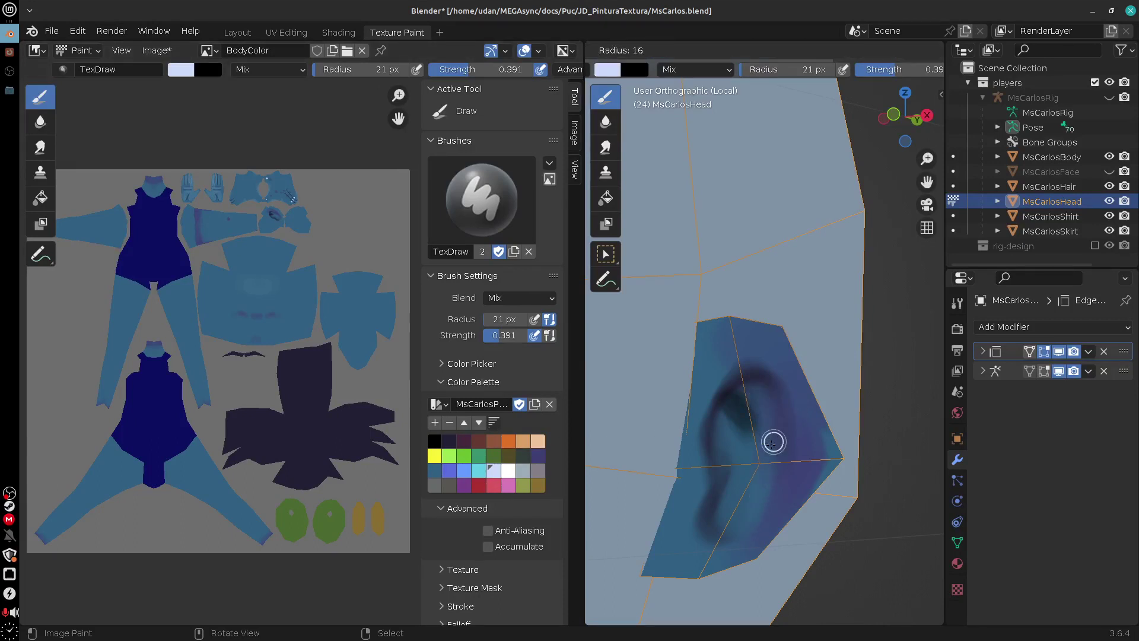
left_click(772, 441)
left_click(464, 470)
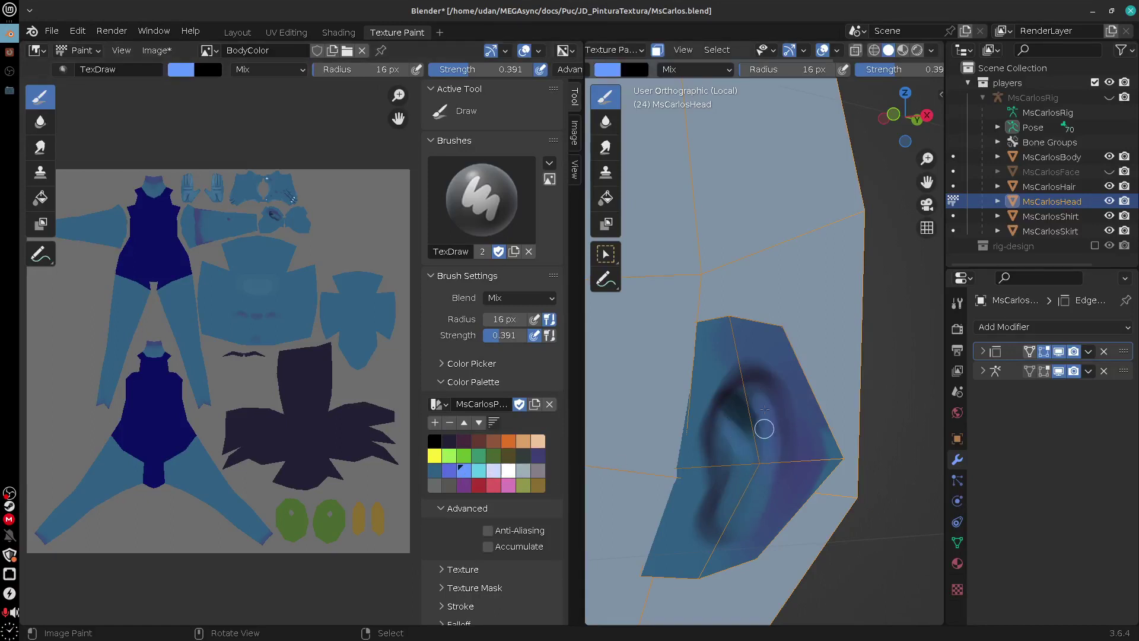
mouse_move(765, 409)
left_mouse_down()
mouse_move(753, 354)
mouse_move(802, 387)
left_mouse_up()
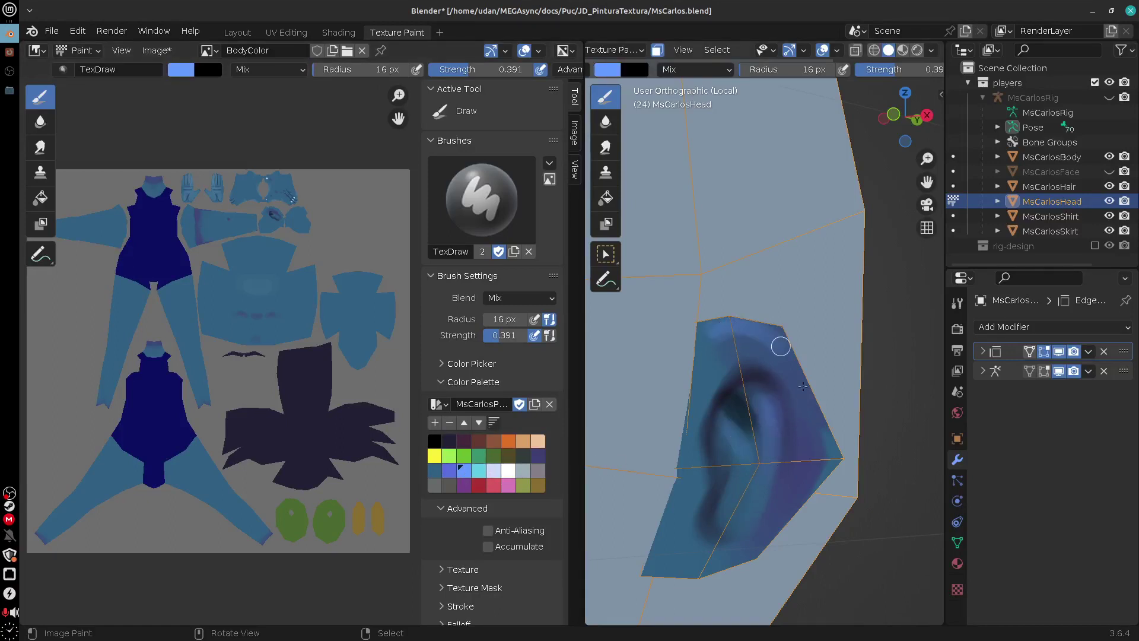
left_click_drag(769, 335, 800, 452)
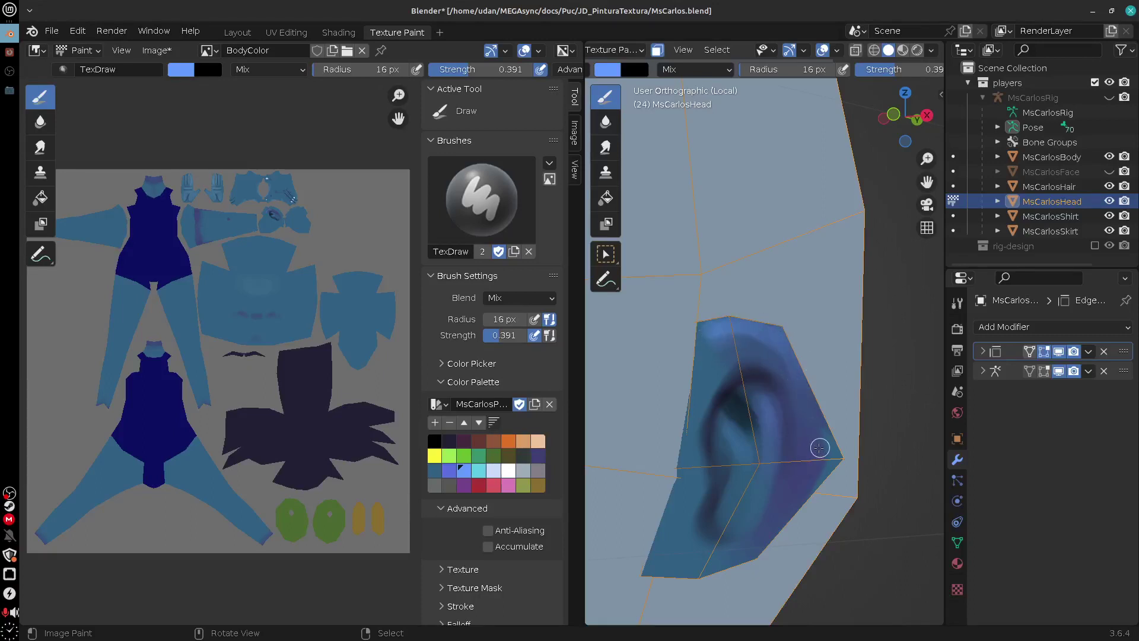
left_click_drag(780, 394, 822, 490)
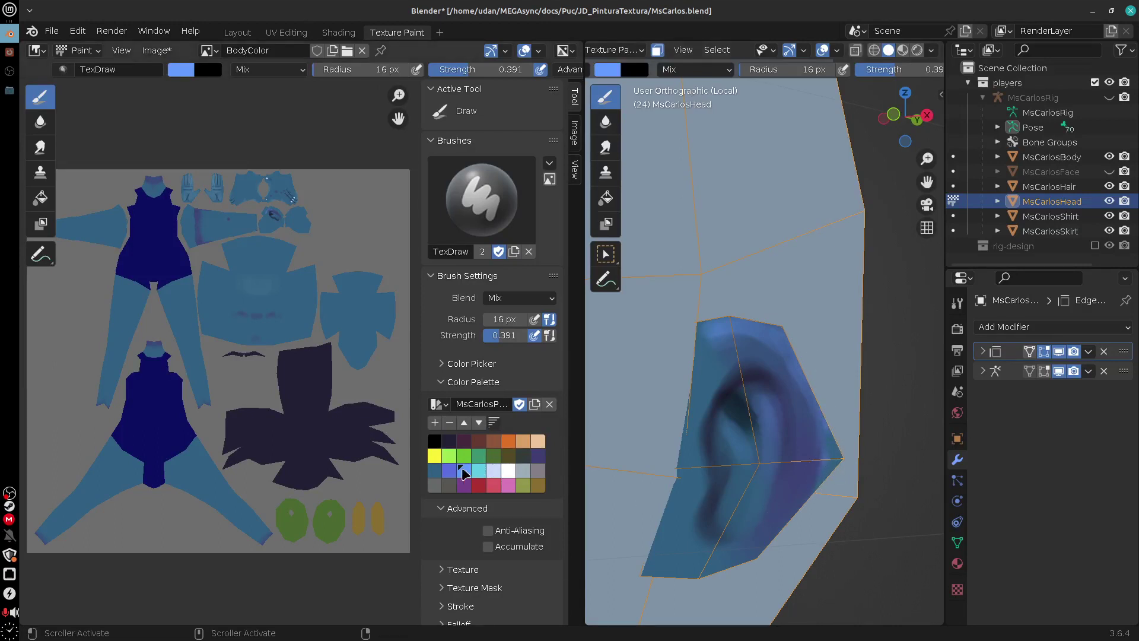
Choose dark purple, lift the ear-only face mask, and examine the painted ear on the whole head and in the texture image
left_click(538, 455)
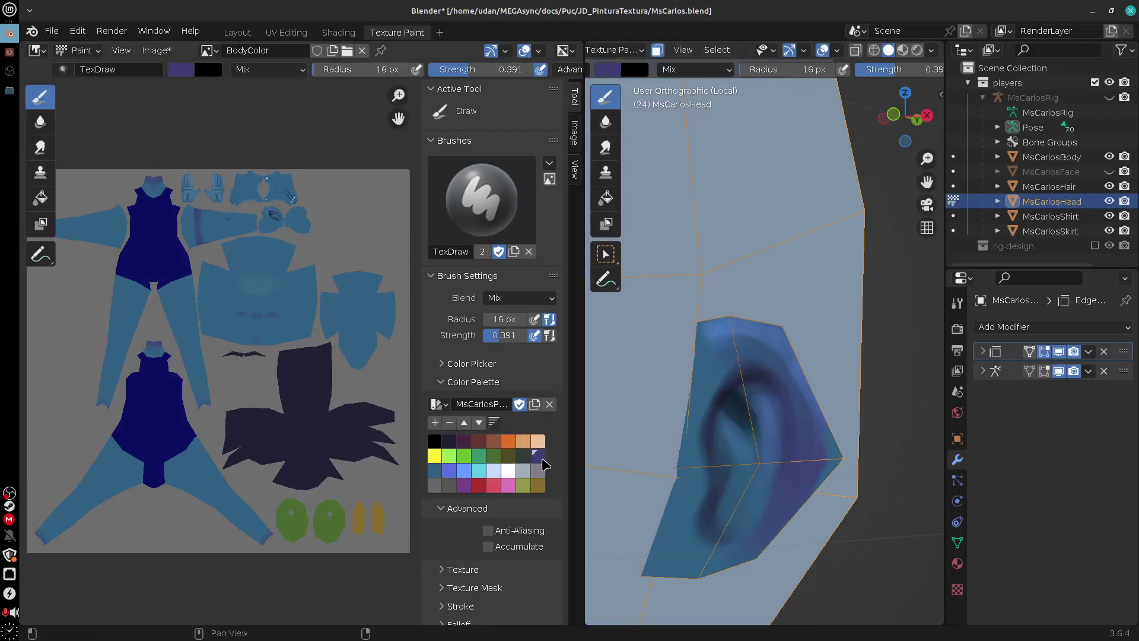
middle_click_drag(829, 458, 865, 510)
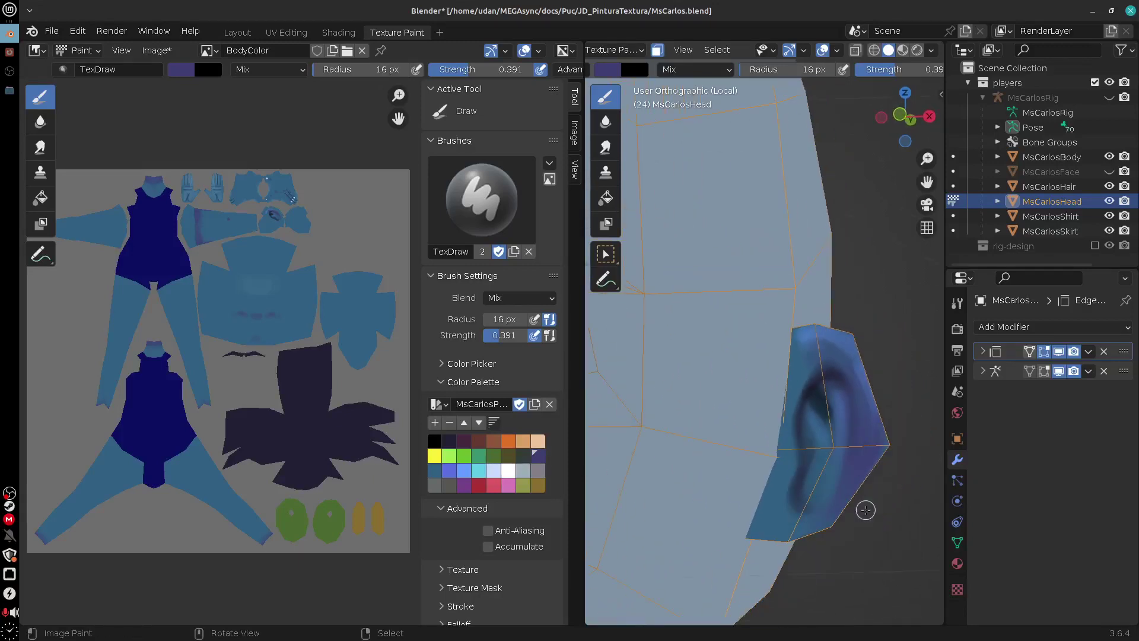
scroll(863, 510, "down", 8)
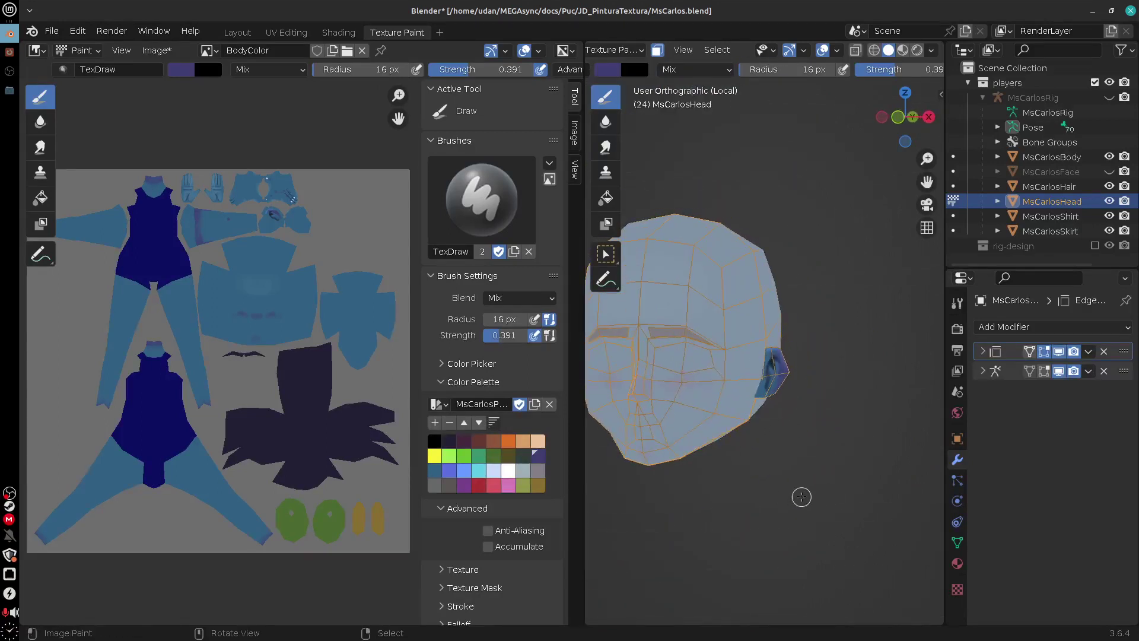
mouse_move(801, 496)
middle_mouse_down()
mouse_move(827, 491)
mouse_move(760, 453)
mouse_move(809, 445)
mouse_move(760, 440)
middle_mouse_up()
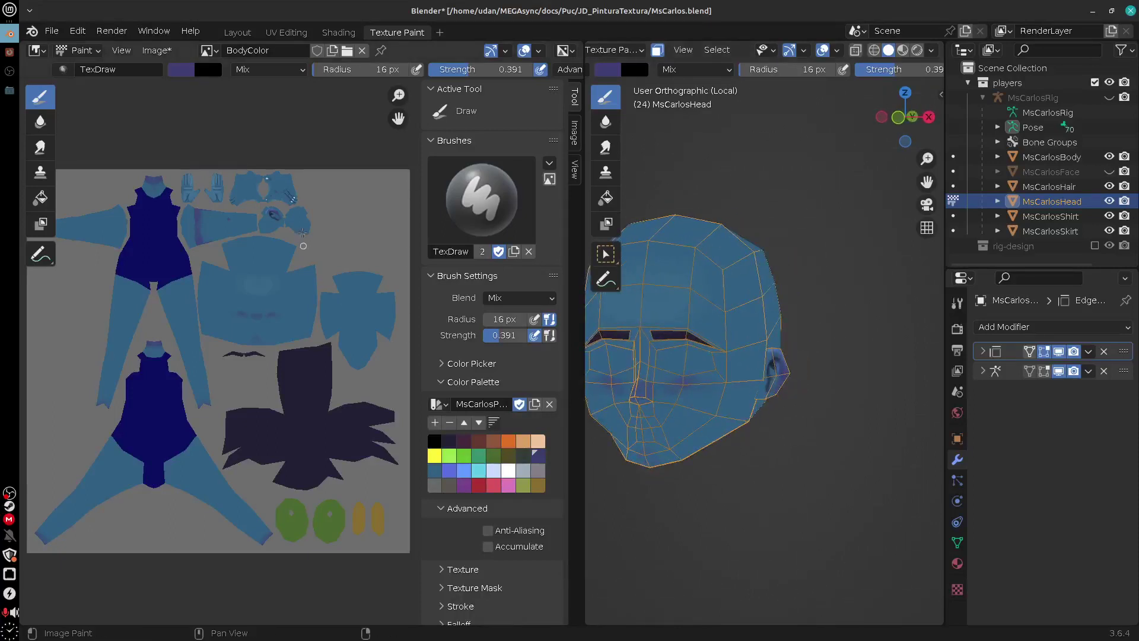
scroll(303, 233, "up", 6)
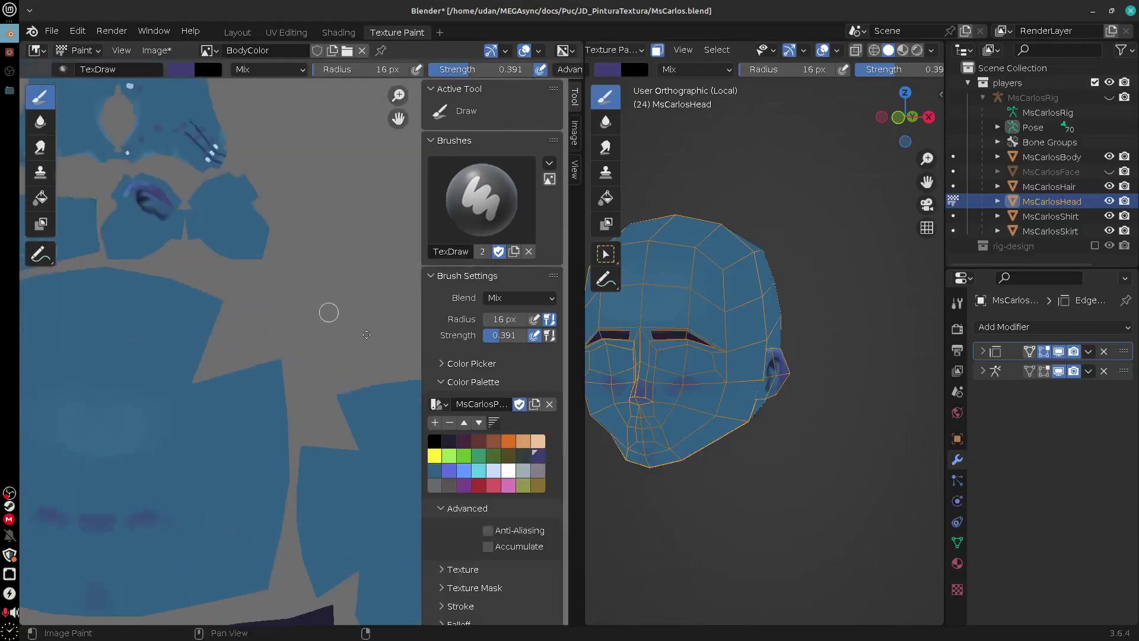
middle_click_drag(367, 335, 478, 416)
mouse_move(309, 321)
middle_mouse_down()
mouse_move(317, 332)
mouse_move(304, 334)
middle_mouse_up()
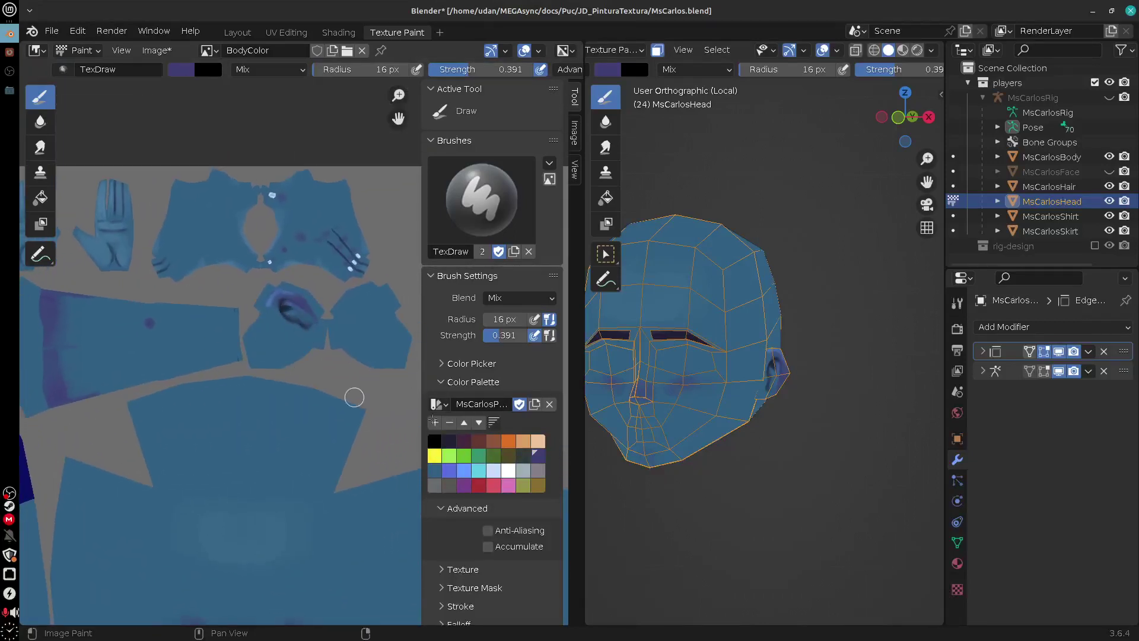
middle_click_drag(803, 442, 757, 433)
scroll(757, 433, "up", 8)
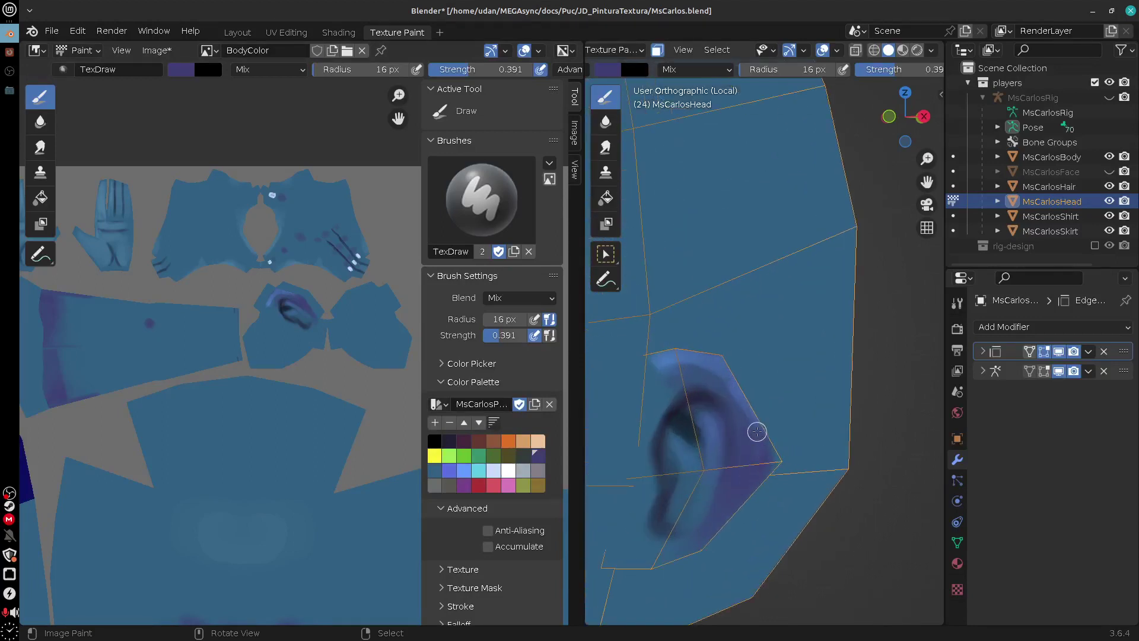
scroll(756, 432, "up", 1)
middle_click_drag(691, 473, 886, 418, "shift")
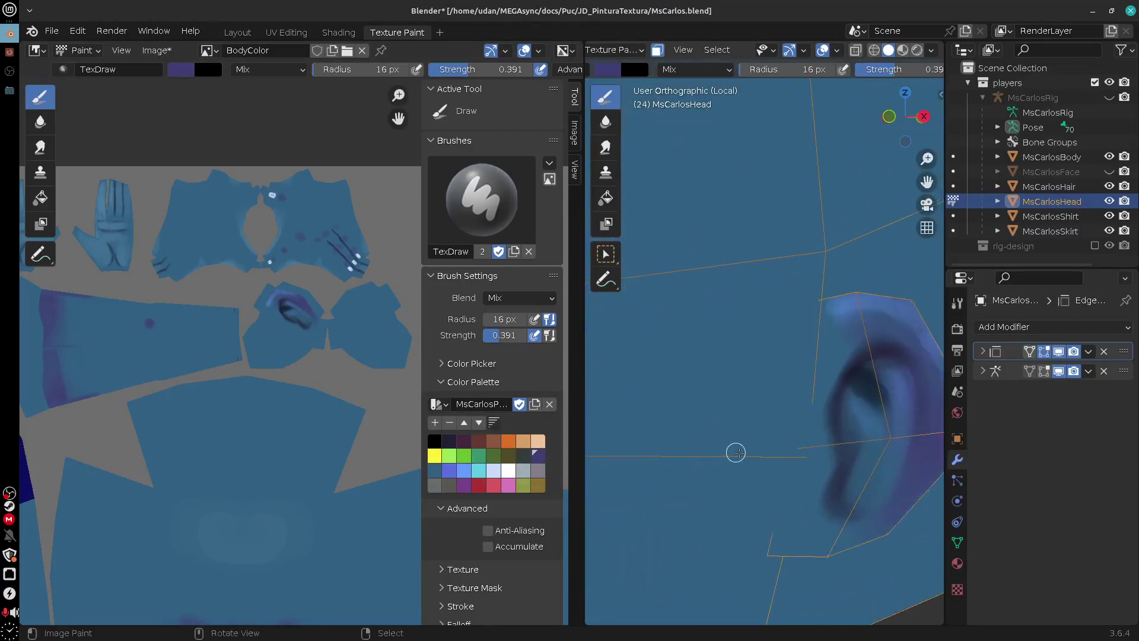
Select the opposite ear's linked faces, try orange test spots on both ears, and undo them
mouse_move(735, 452)
middle_mouse_down()
mouse_move(771, 451)
mouse_move(692, 490)
mouse_move(646, 392)
middle_mouse_up()
scroll(826, 450, "down", 5)
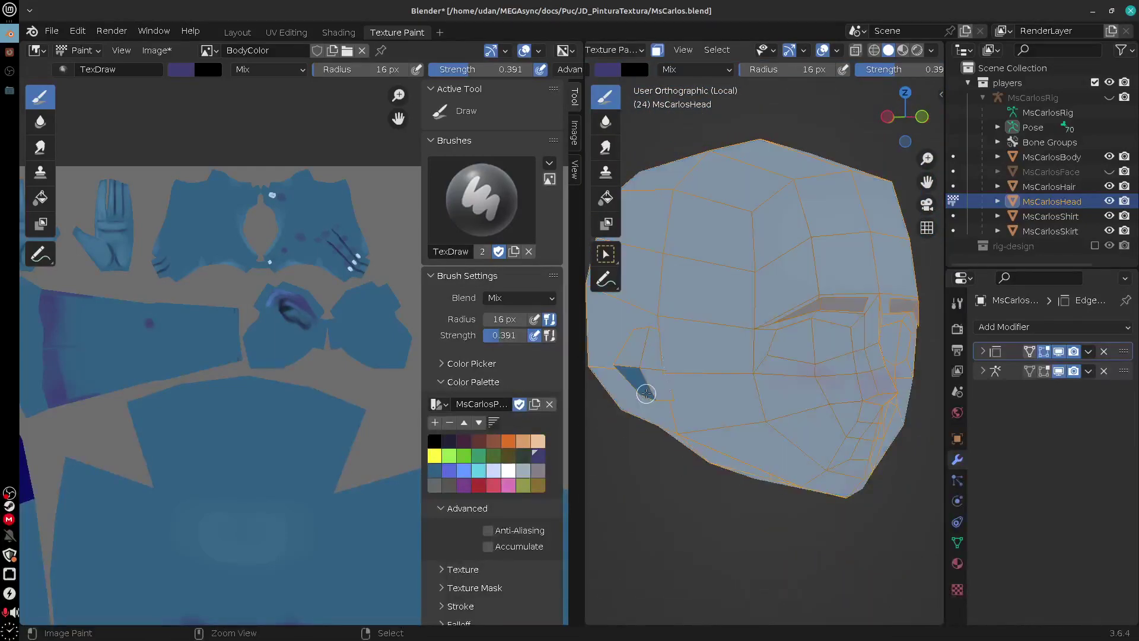
key("ctrl+l")
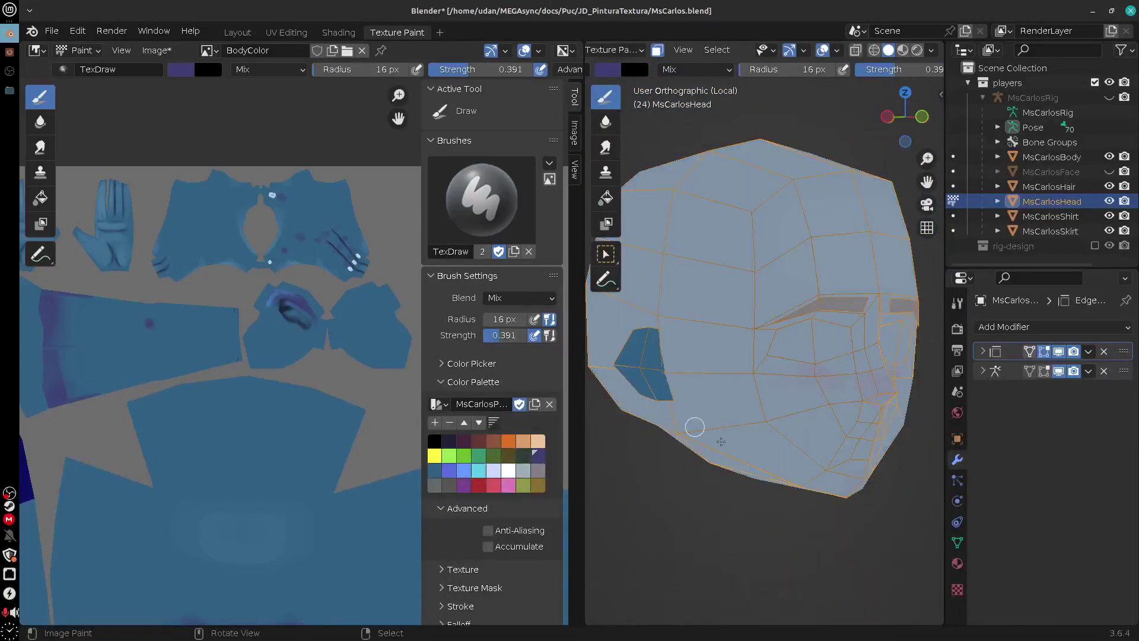
left_click(510, 443)
left_click(644, 366)
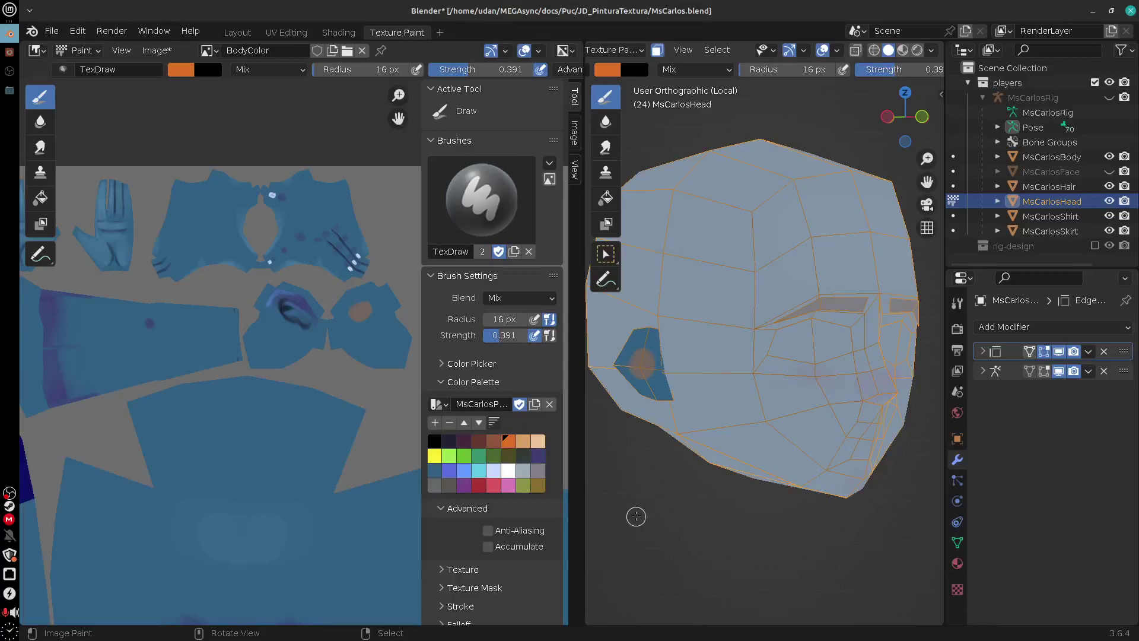
middle_click_drag(754, 511, 631, 384)
left_click(632, 392)
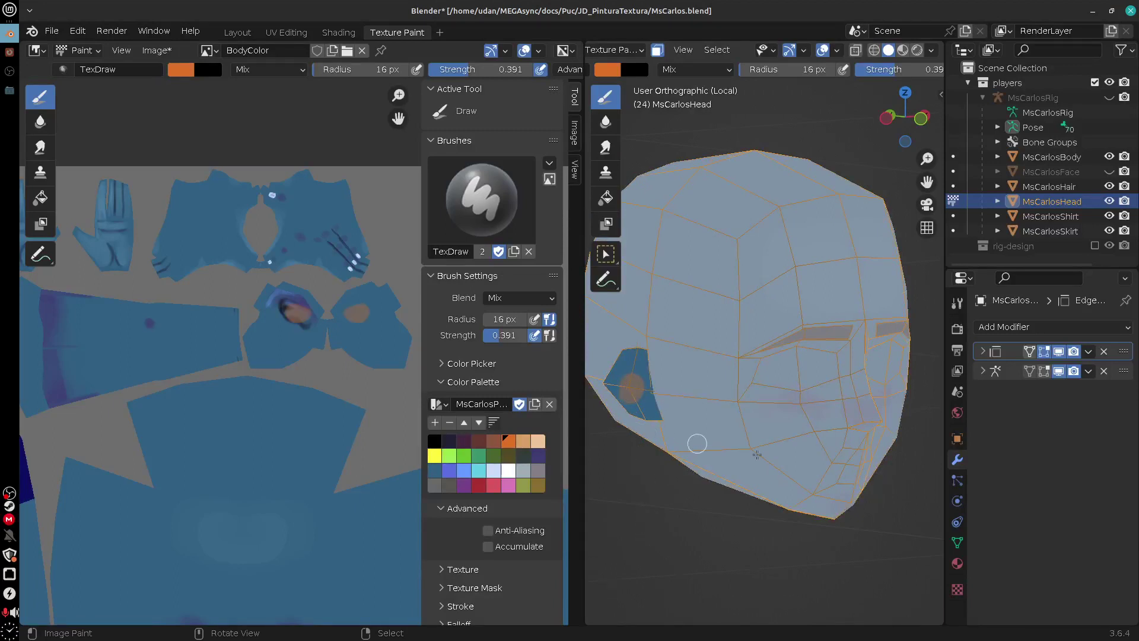
mouse_move(757, 454)
middle_mouse_down()
mouse_move(819, 491)
mouse_move(745, 488)
mouse_move(814, 519)
middle_mouse_up()
key("ctrl+z")
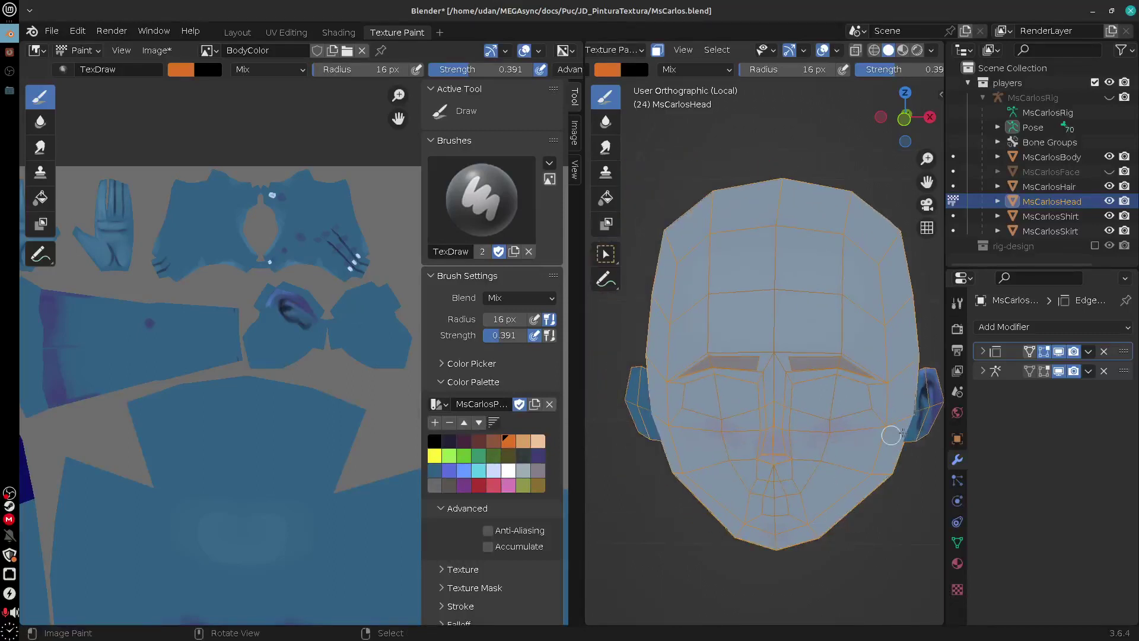
Select the unpainted ear's faces one by one, and restore the selection of the whole head
right_click(648, 430)
right_click(649, 426, "shift")
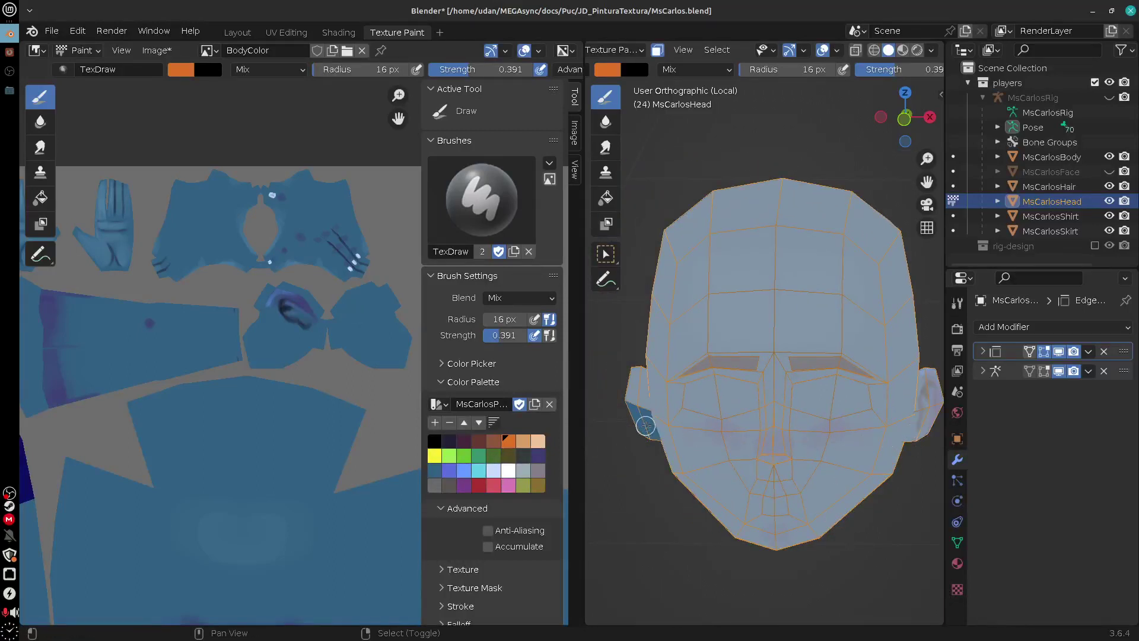
right_click(643, 407, "shift")
right_click(633, 396, "shift")
middle_click_drag(643, 422, 907, 463)
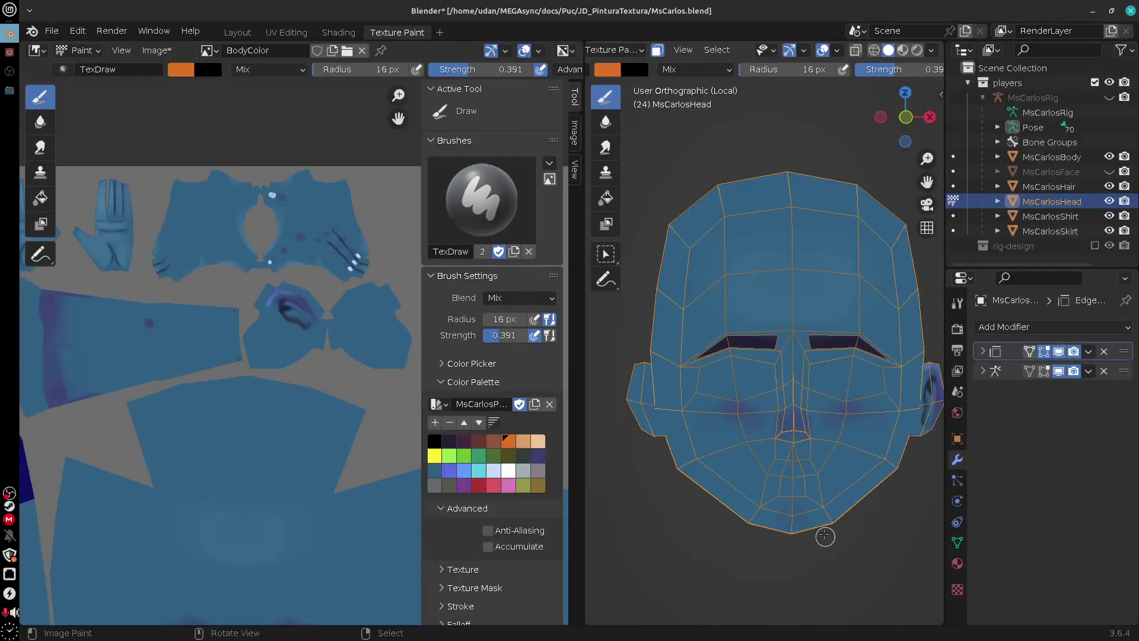
Paint near-black strokes along the upper eyelid just below the eyebrow, and go over them with dark purple
middle_click_drag(846, 499, 845, 471)
scroll(804, 348, "up", 6)
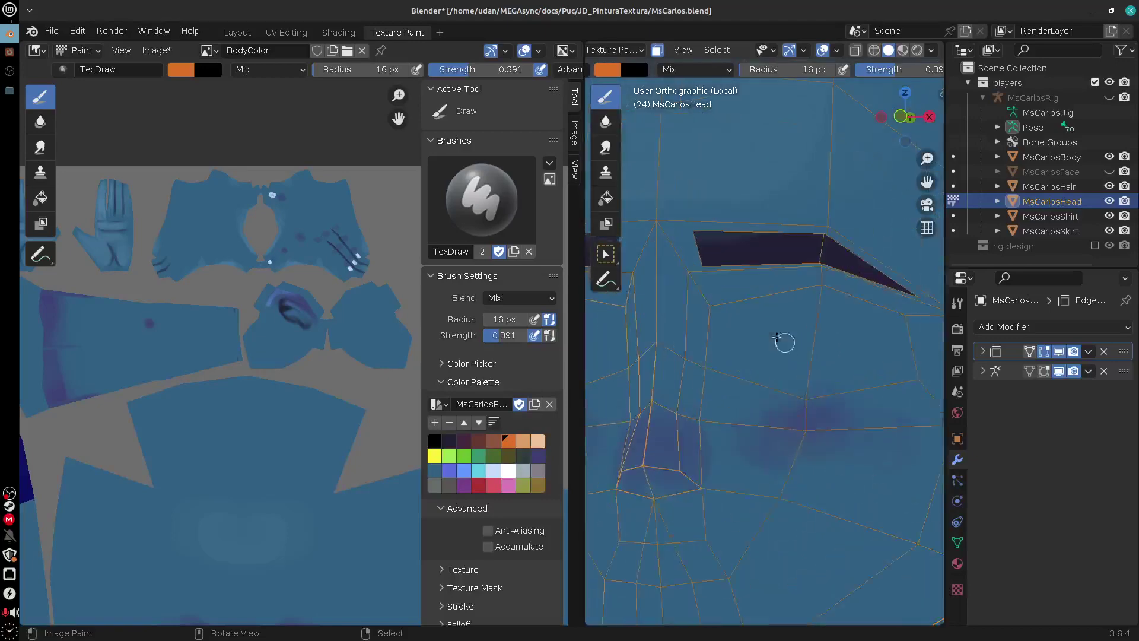
left_click(450, 442)
left_click_drag(701, 303, 833, 276)
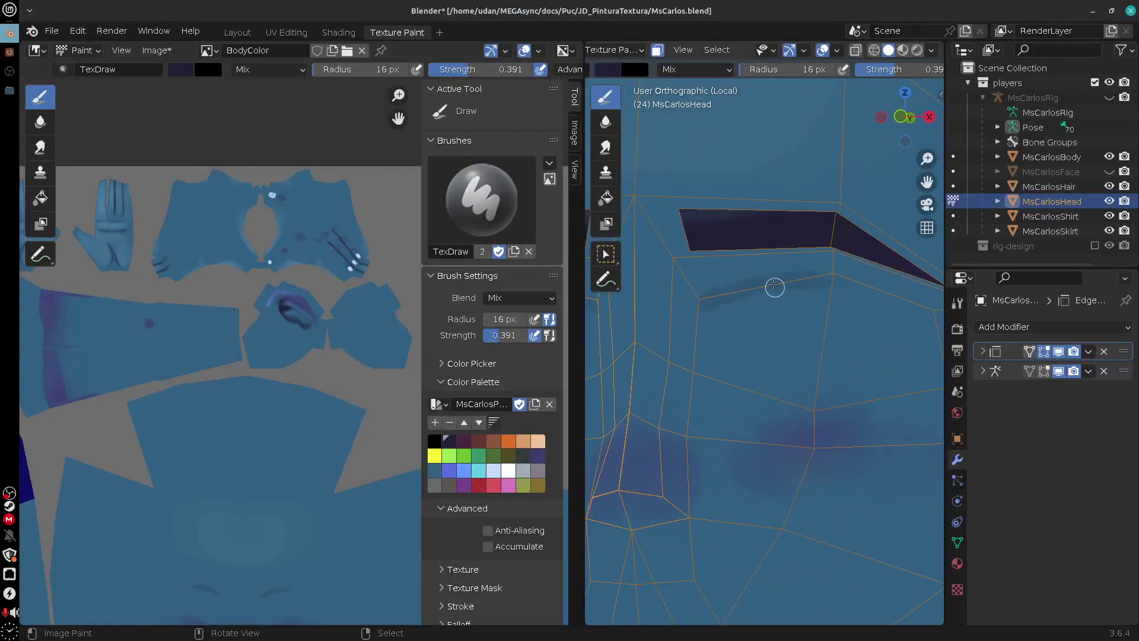
left_click_drag(710, 294, 854, 271)
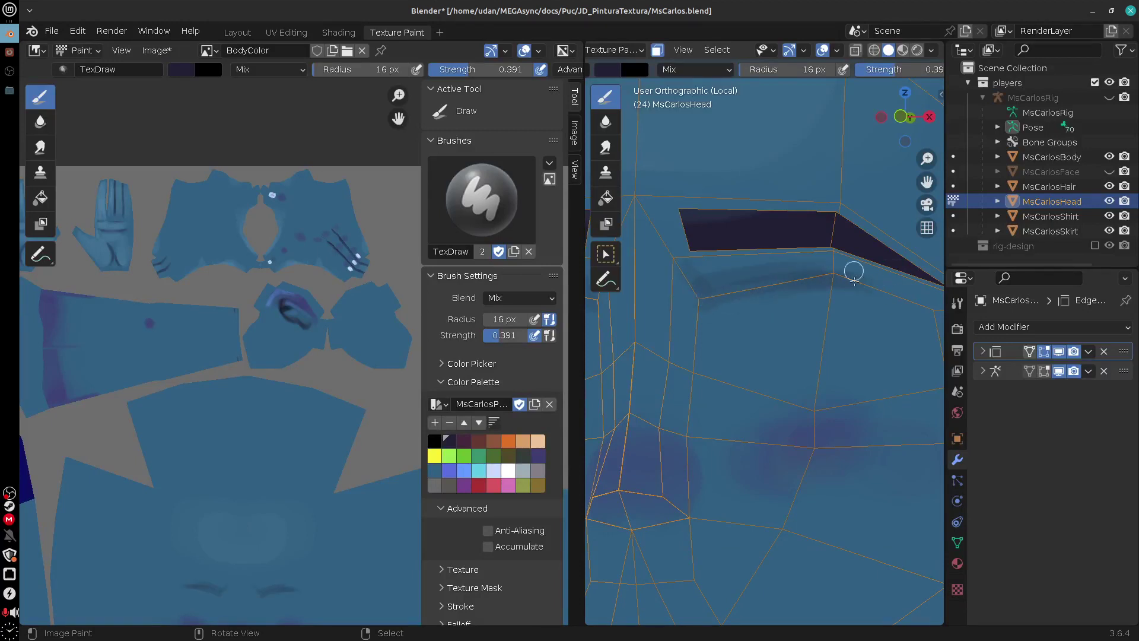
left_click(536, 457)
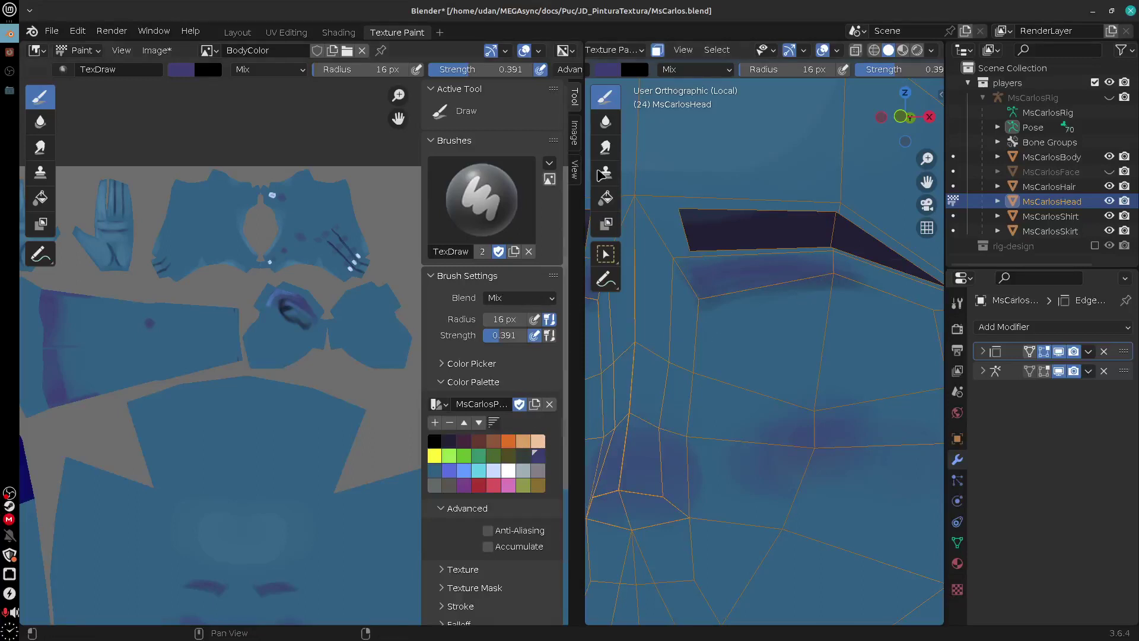
left_click(605, 148)
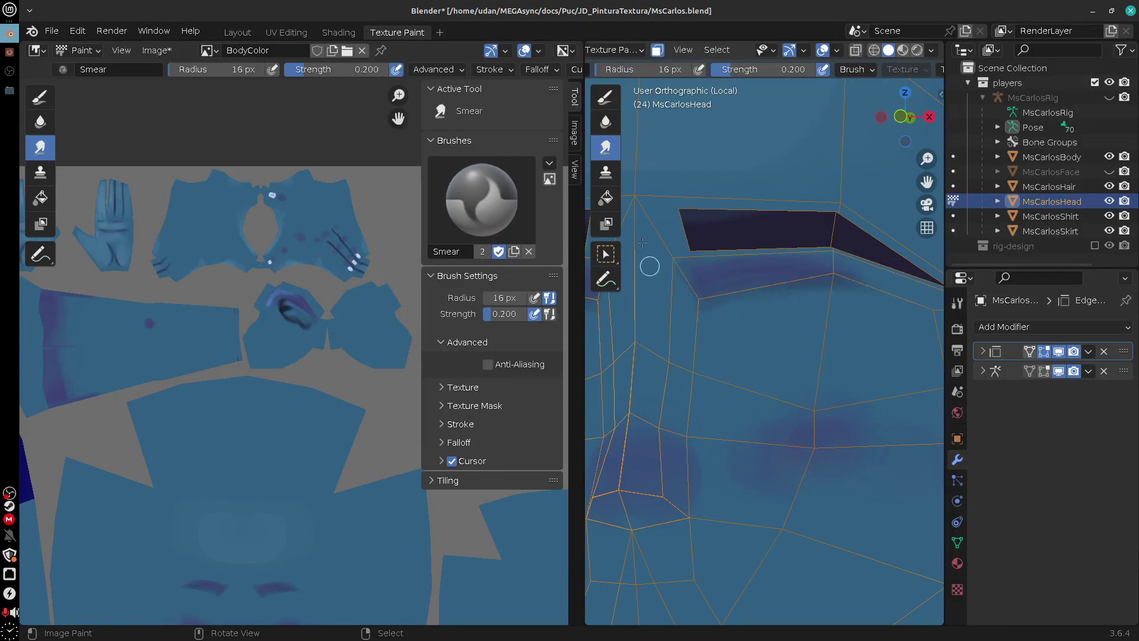
left_click(605, 121)
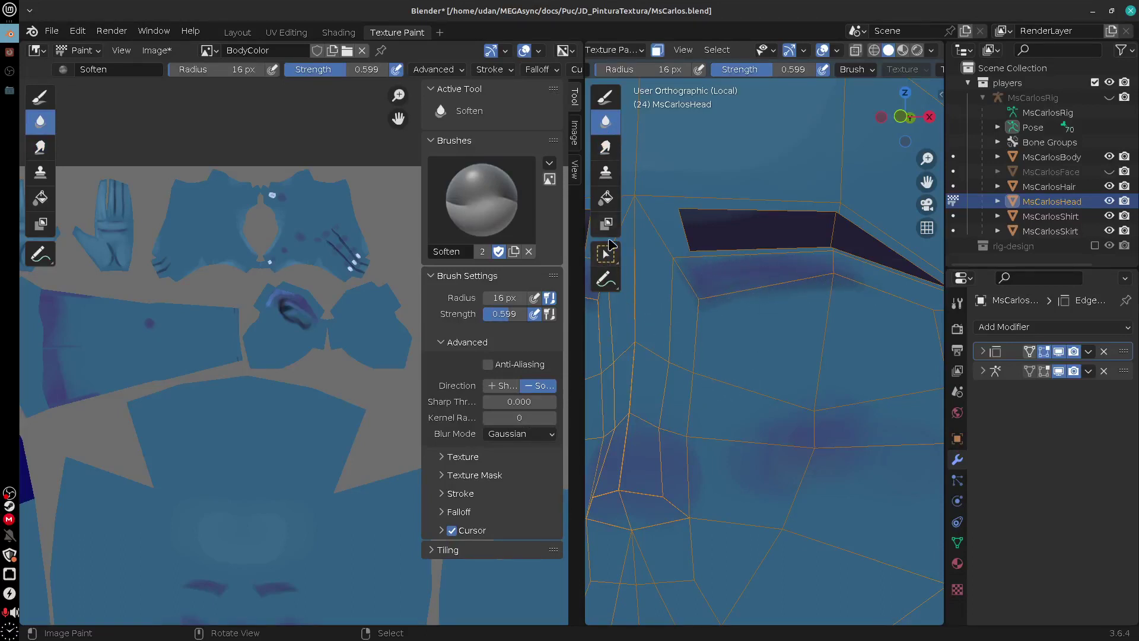
left_click(605, 97)
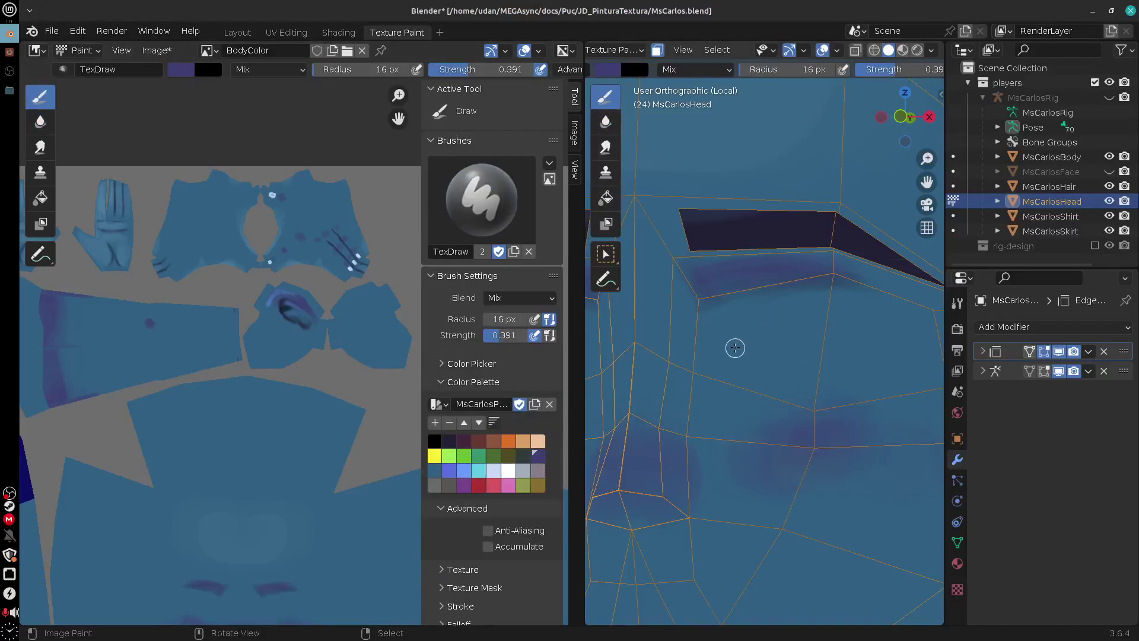
Sample the base blue from the face, set the brush radius to 53 px and soften the purple eyelid shading
key("s")
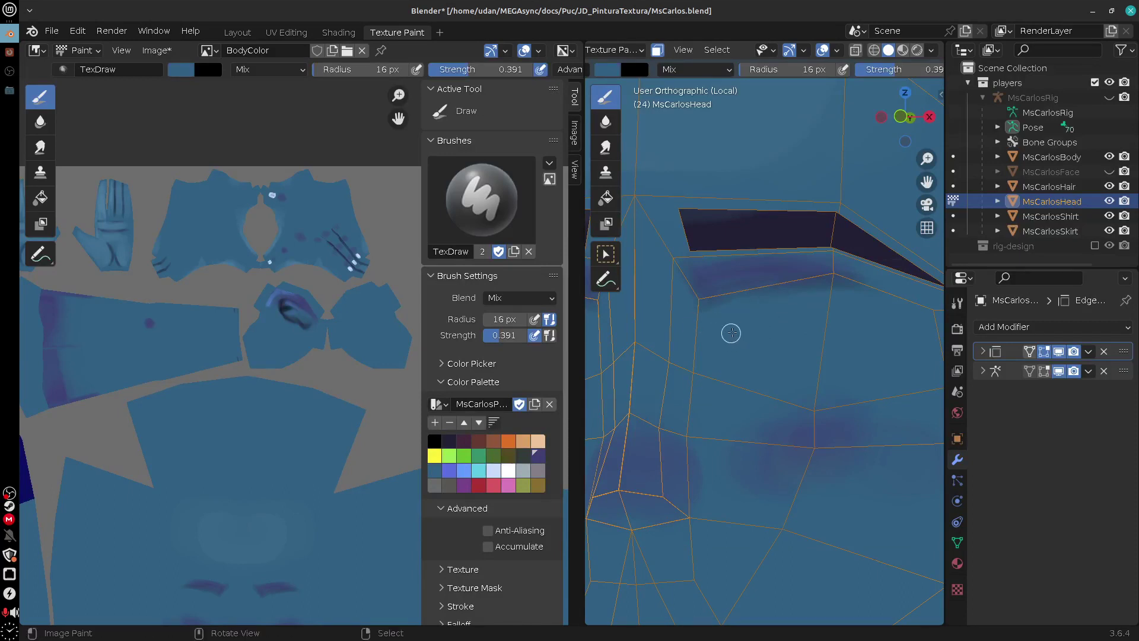
key("f")
left_click(767, 333)
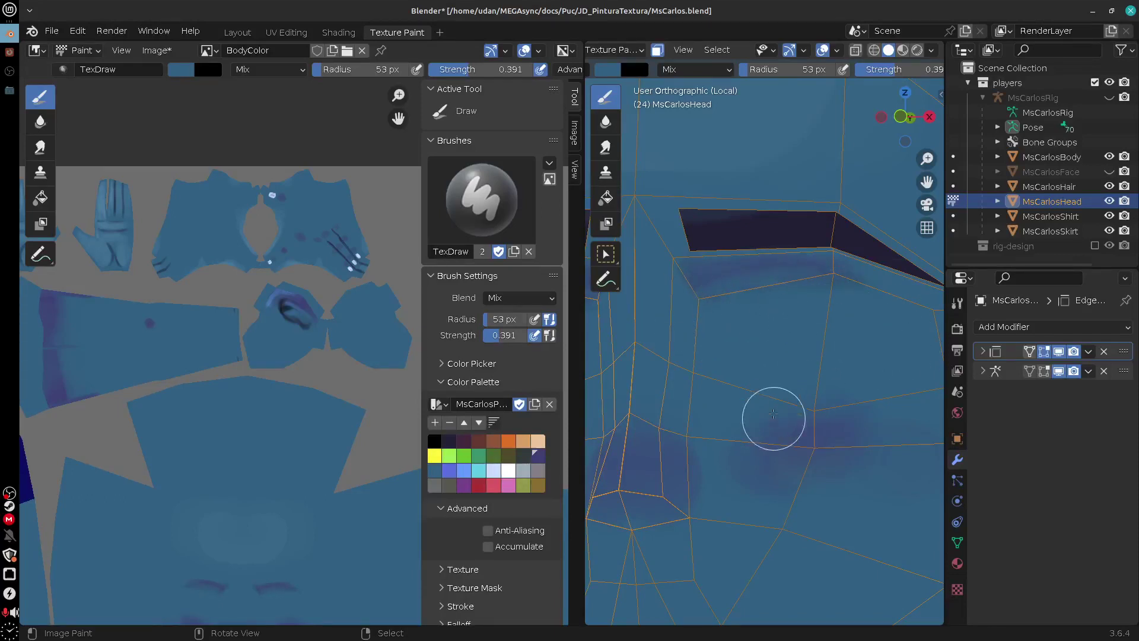
Choose light blue from the palette, set the brush radius to 26 px and paint a highlight on the nose tip
middle_click_drag(777, 415, 820, 369)
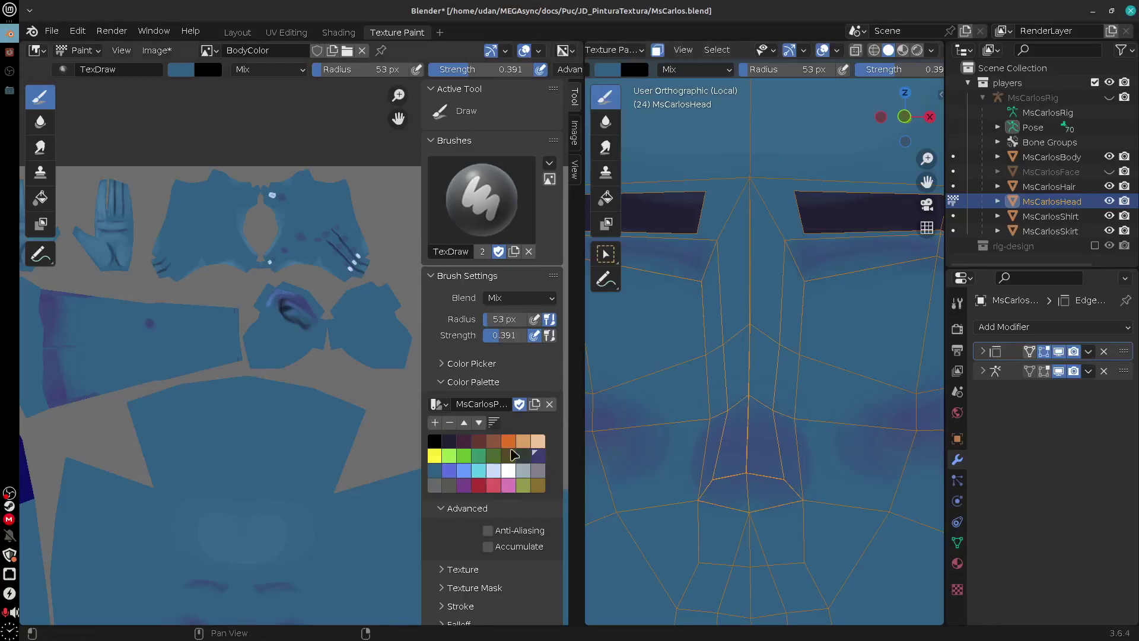
middle_click_drag(770, 282, 756, 401, "shift")
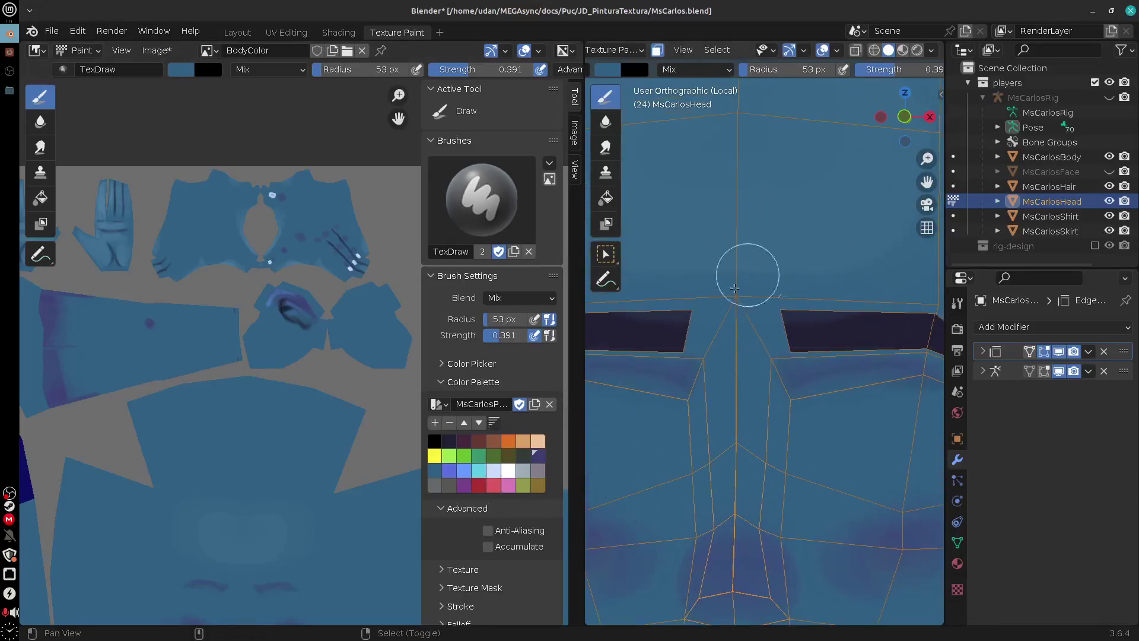
left_click(464, 470)
middle_click_drag(737, 482, 781, 402, "shift")
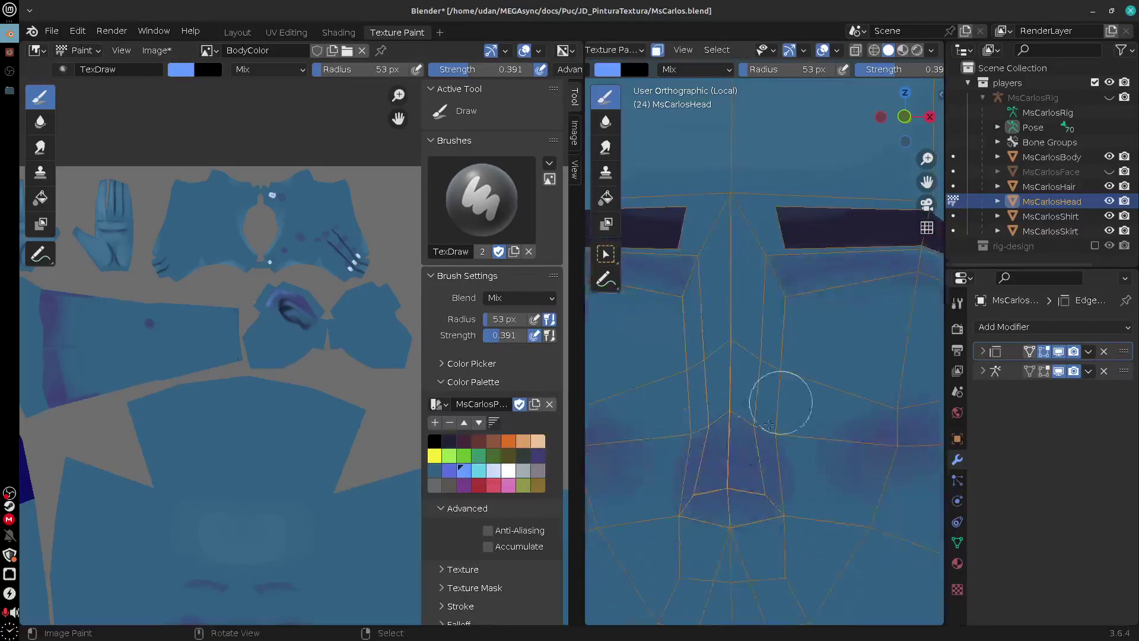
key("f")
left_click(733, 484)
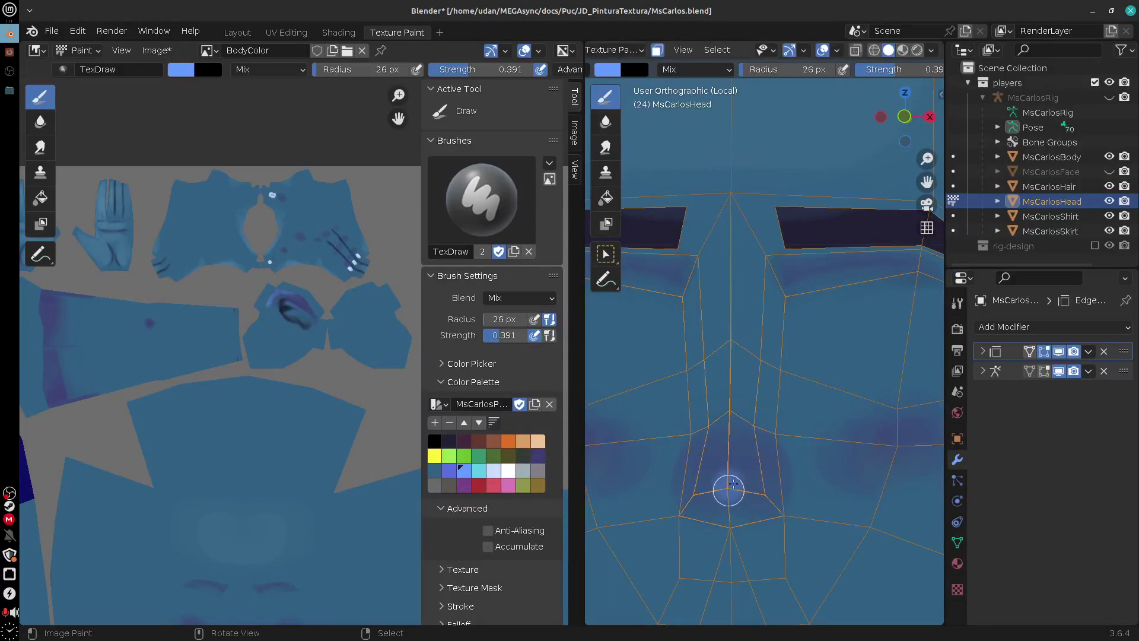
Soften the nose-tip highlight with the Soften brush, and reinforce its center with more light blue paint
middle_click_drag(781, 530, 792, 446)
left_click(606, 147)
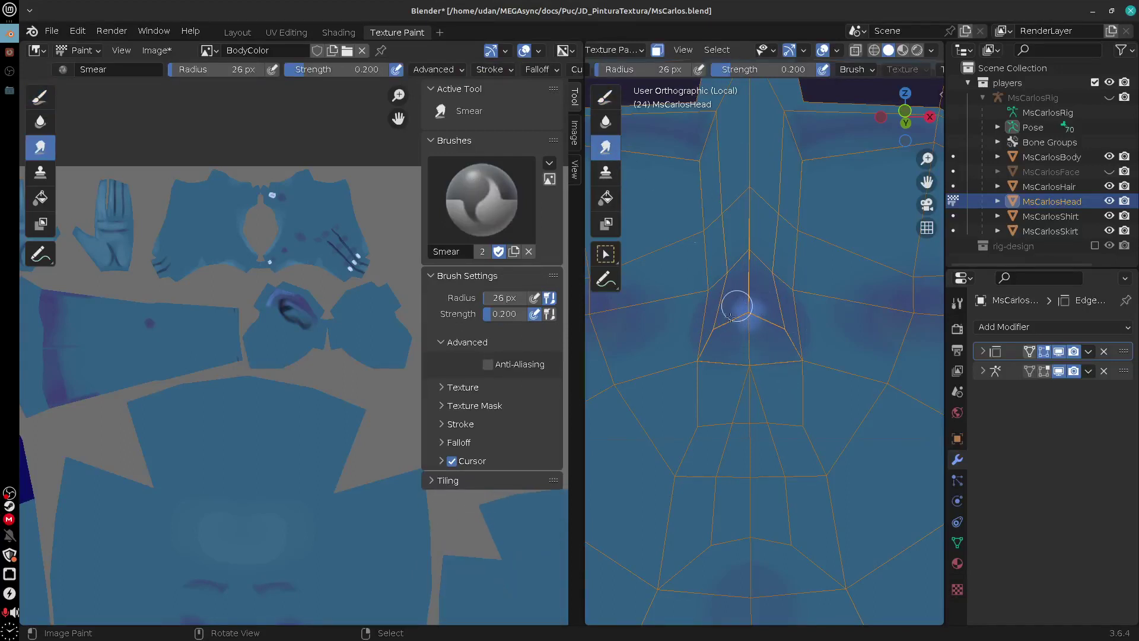
left_click(605, 124)
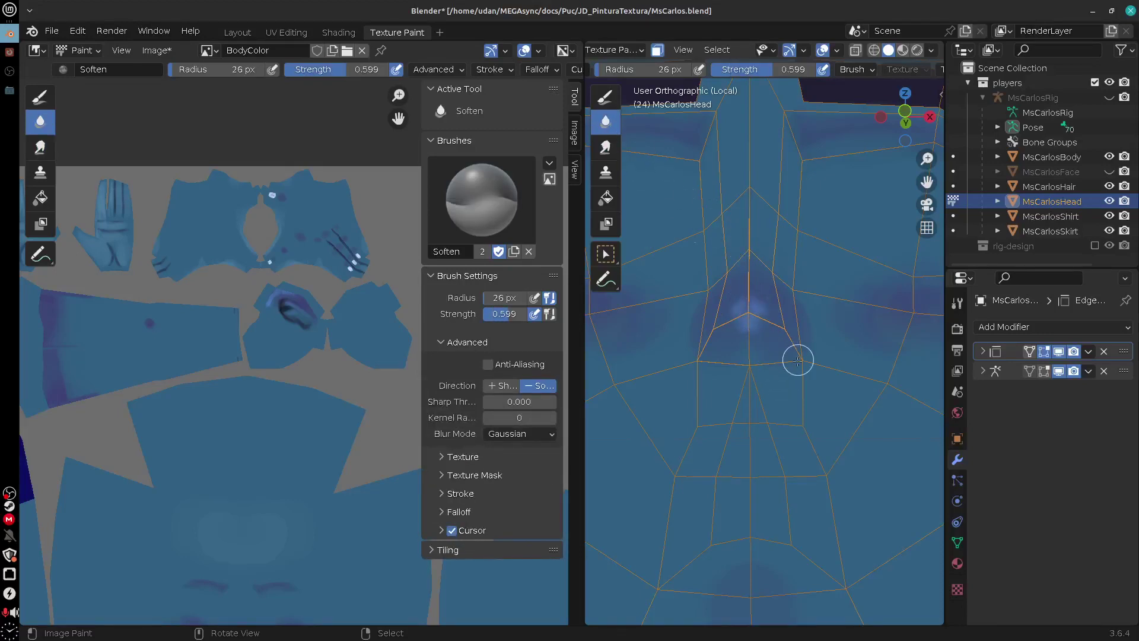
middle_click_drag(747, 377, 743, 391)
scroll(744, 387, "up", 4)
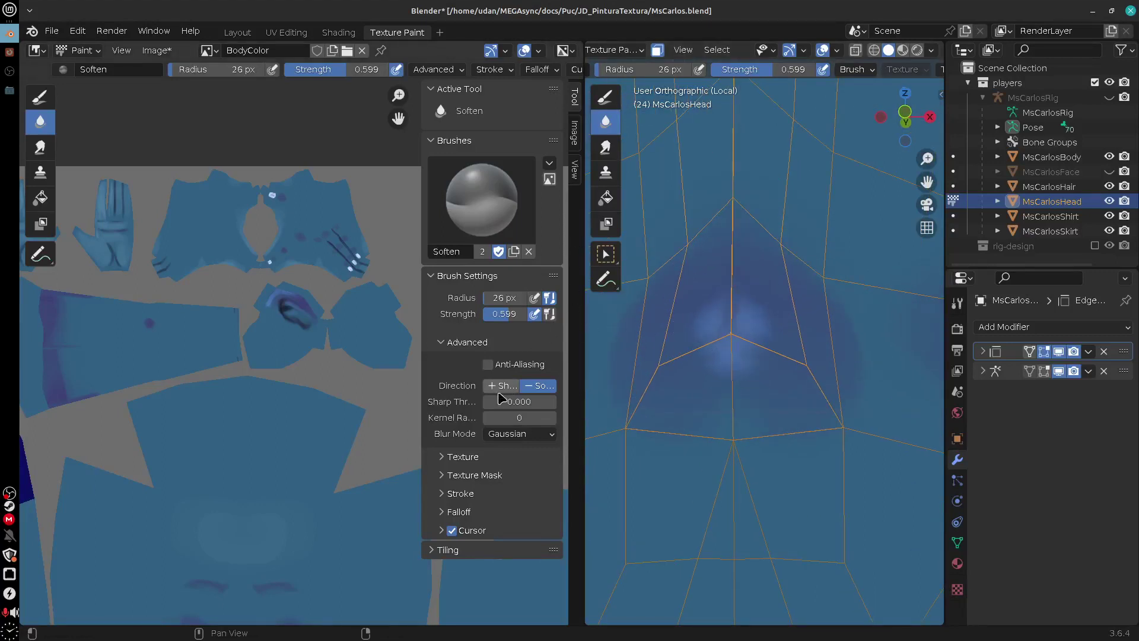
left_click(605, 96)
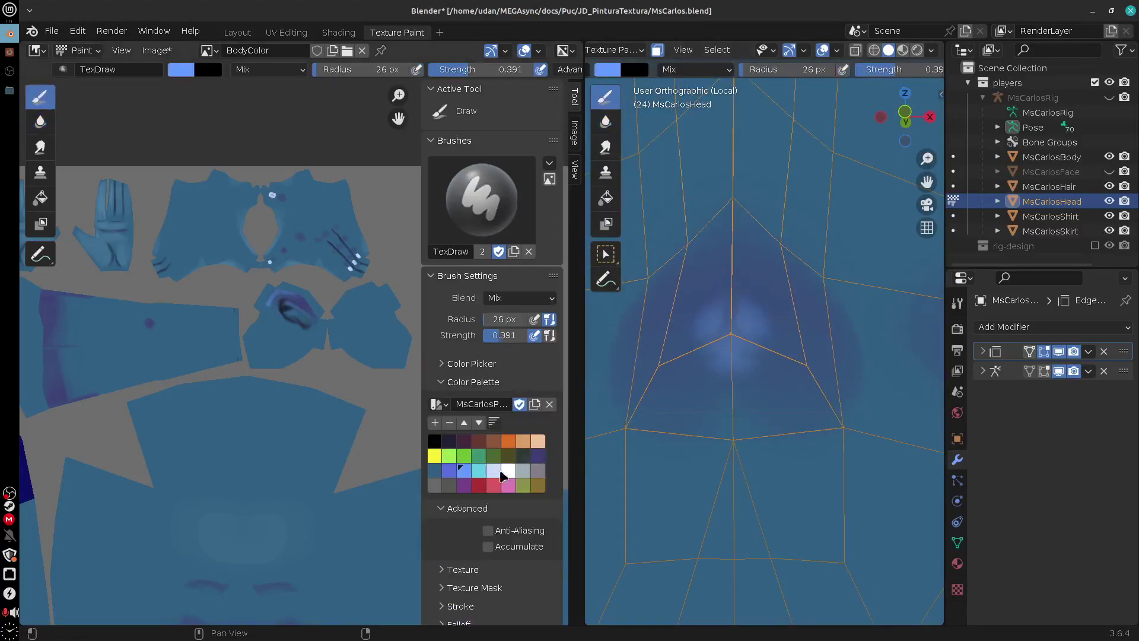
left_click_drag(742, 330, 737, 332)
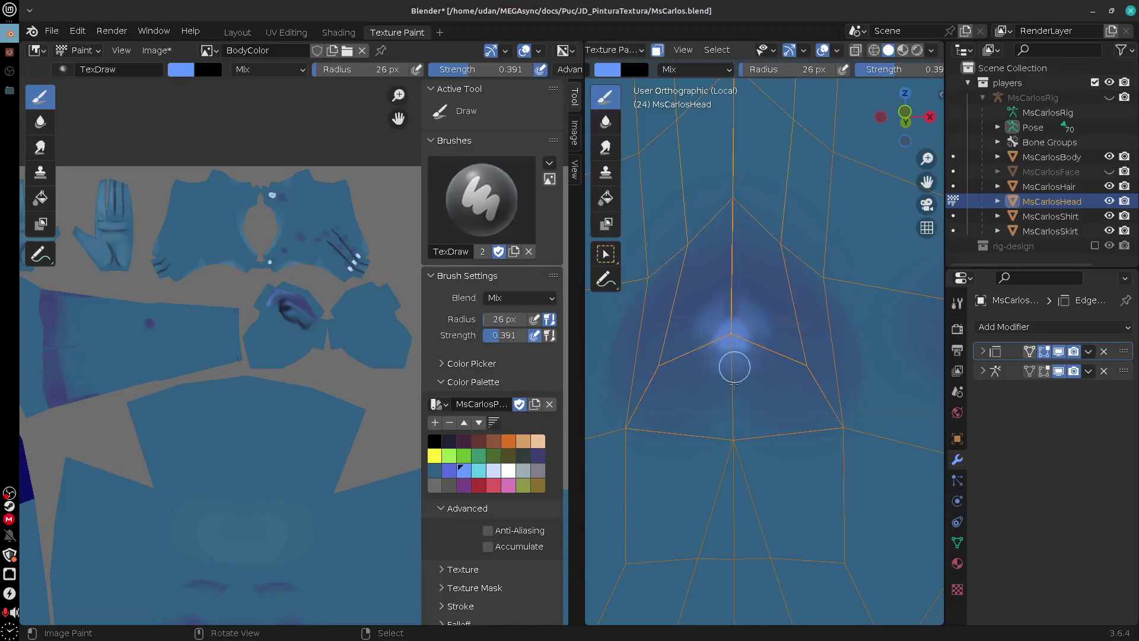
Try a light blue V-shaped stroke on the upper front of the head, and undo it
scroll(752, 423, "down", 5)
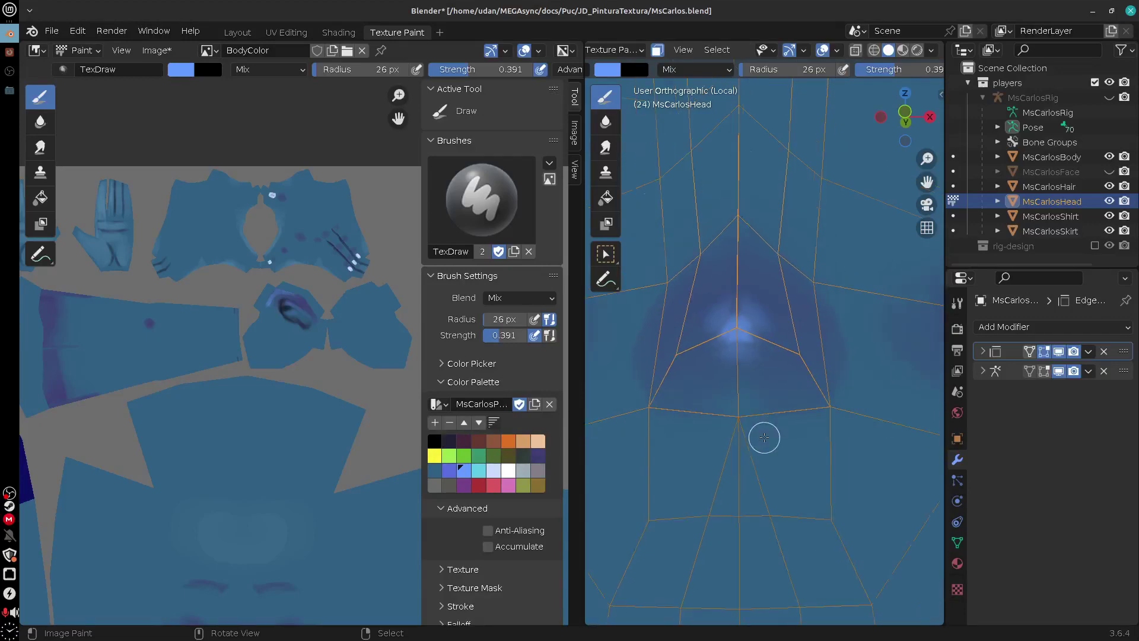
mouse_move(758, 438)
middle_mouse_down()
mouse_move(735, 463)
mouse_move(807, 483)
mouse_move(798, 491)
mouse_move(757, 490)
mouse_move(820, 335)
mouse_move(777, 335)
middle_mouse_up()
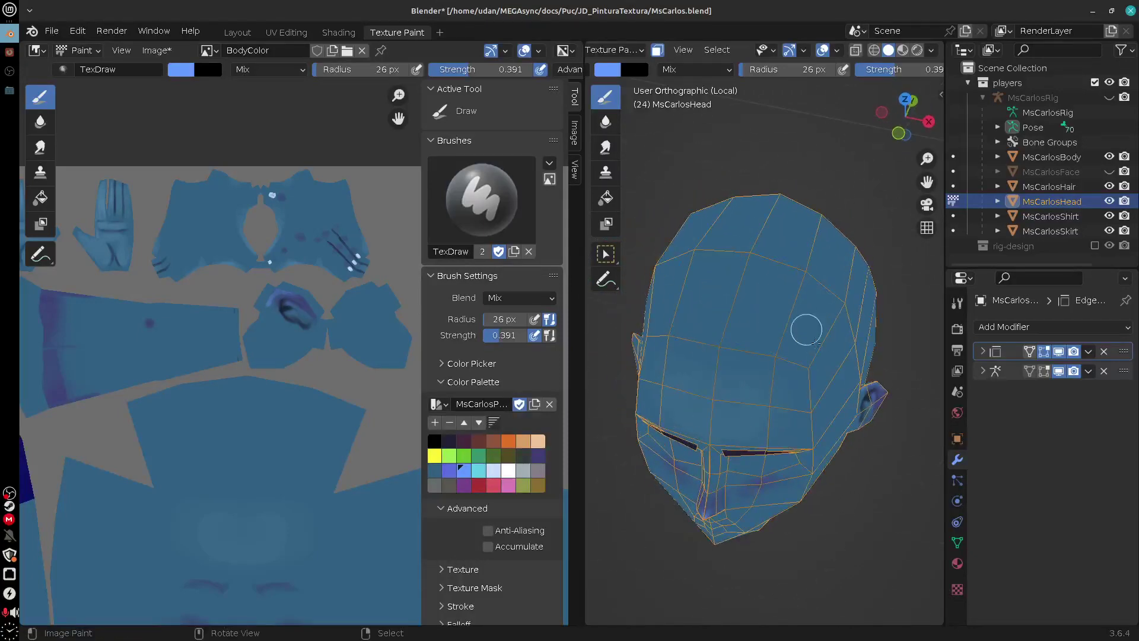
left_click_drag(714, 302, 781, 297)
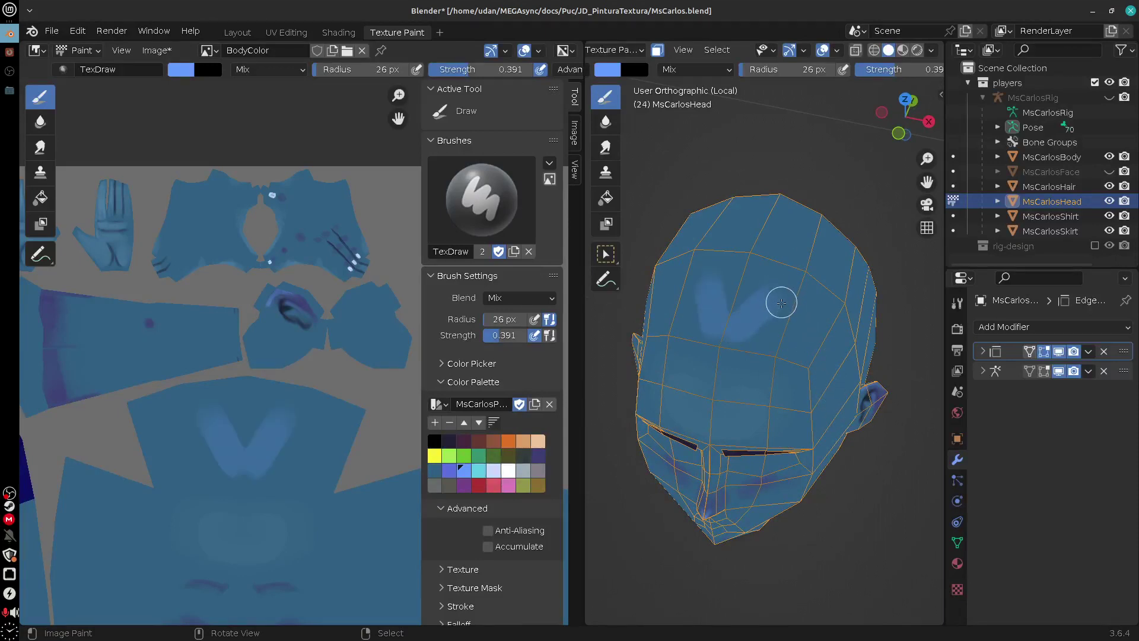
key("ctrl+z")
Compare the head with the hair in place, and paint dark purple strokes across the top of the isolated head above the forehead
left_click(538, 456)
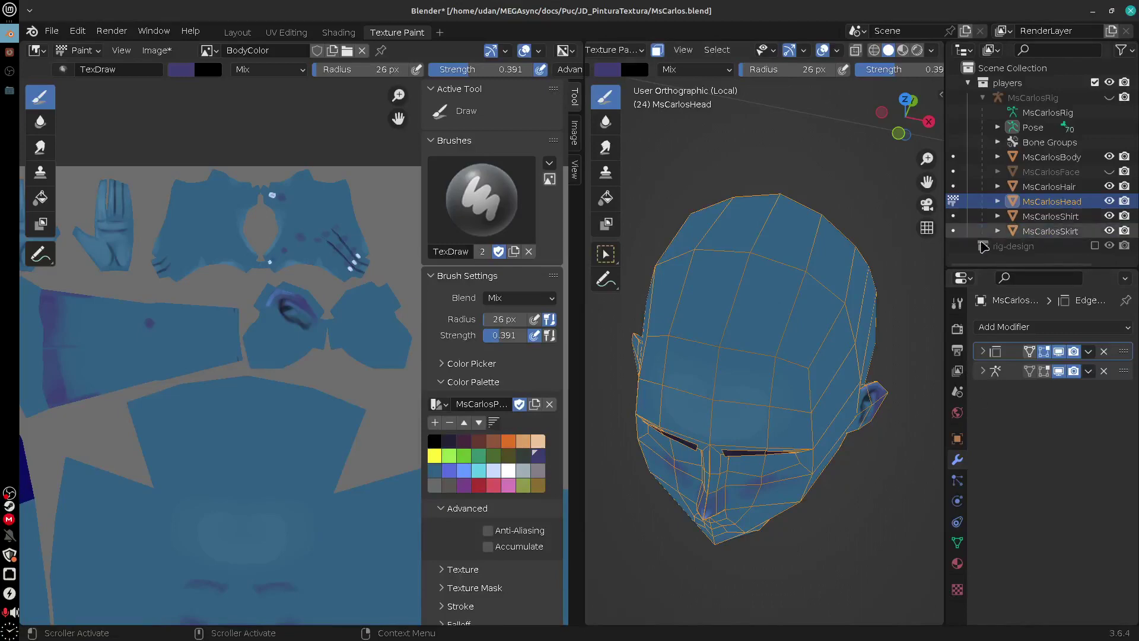
key("KP_Divide")
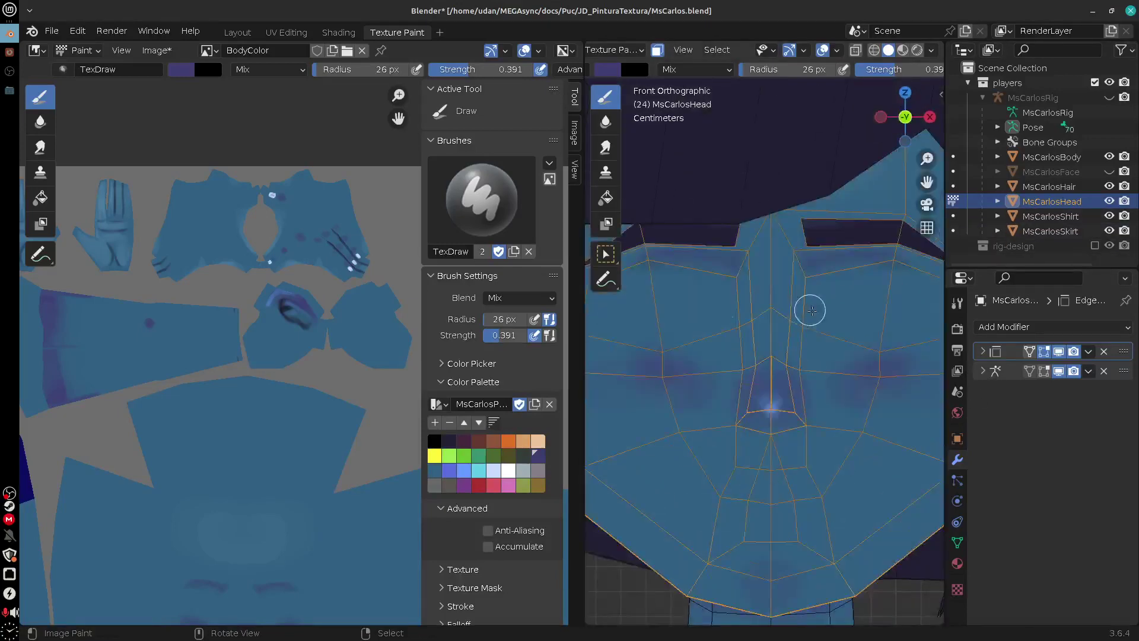
middle_click_drag(812, 310, 829, 433)
key("KP_Divide")
middle_click_drag(828, 495, 826, 343)
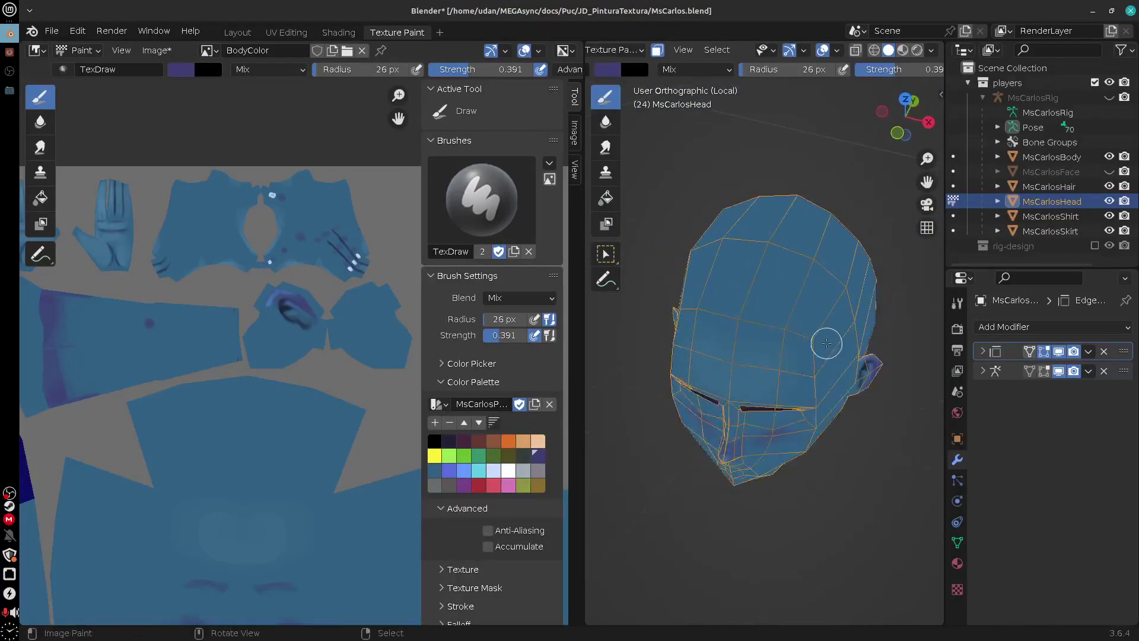
scroll(824, 338, "up", 3)
mouse_move(709, 234)
left_mouse_down()
mouse_move(749, 288)
mouse_move(797, 263)
left_mouse_up()
Extend the dark purple shading down the side of the head from the temple to just above the ear
mouse_move(847, 293)
middle_mouse_down("shift")
mouse_move(809, 311)
mouse_move(816, 337)
mouse_move(793, 343)
middle_mouse_up("shift")
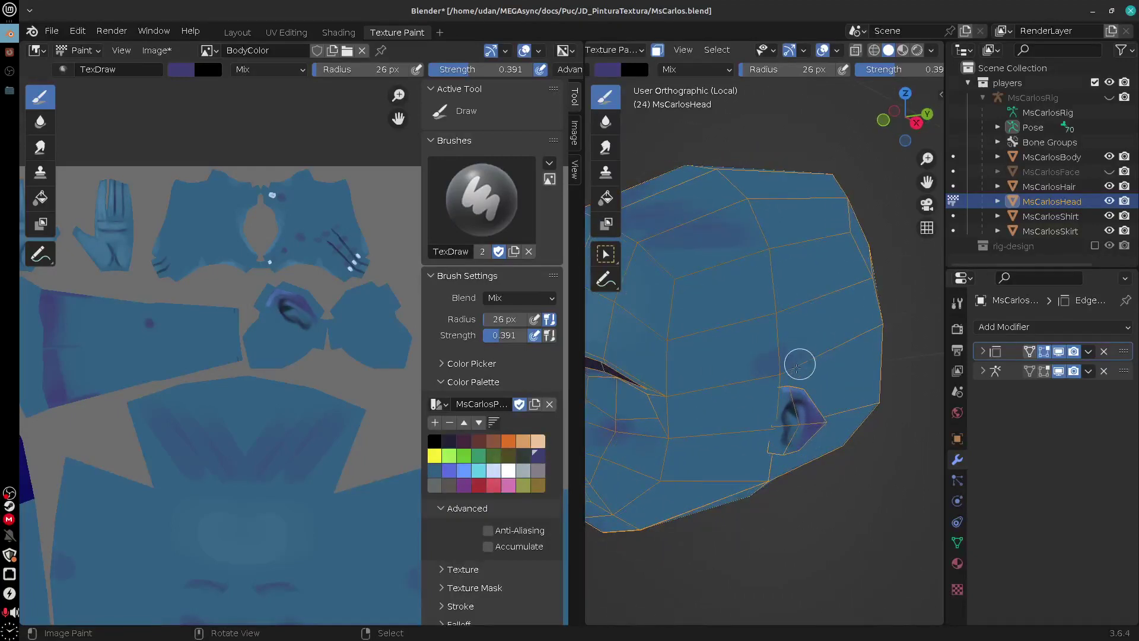
left_click_drag(788, 348, 816, 297)
middle_click_drag(755, 298, 709, 254)
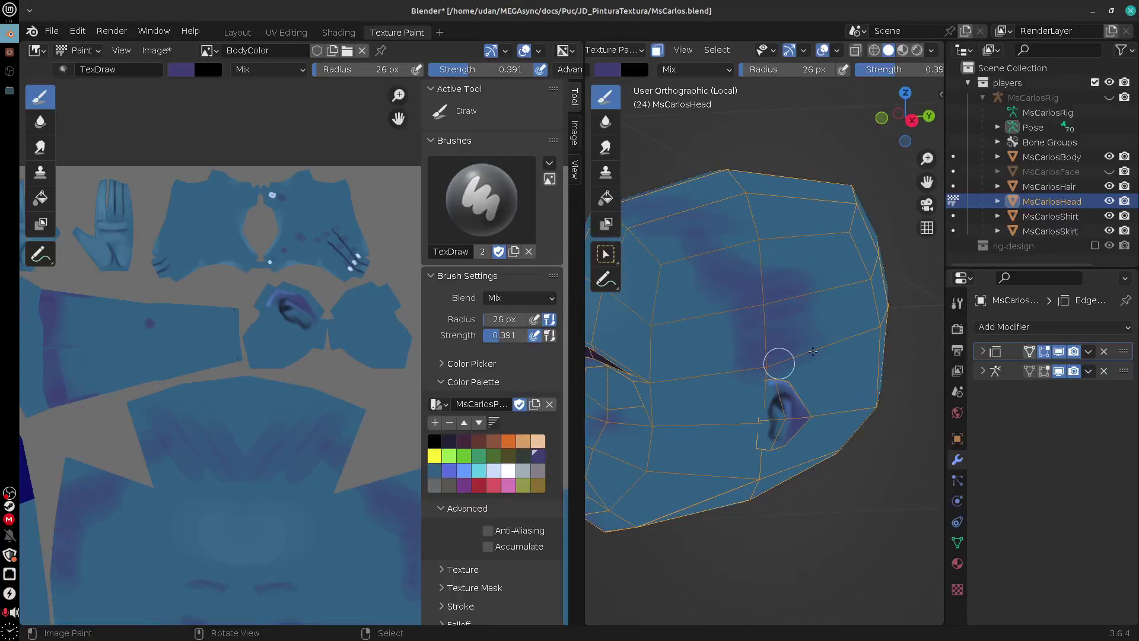
Select the linked faces at the back of the head, and paint dark purple around and behind the ears
middle_click_drag(869, 367, 706, 357)
right_click(735, 390)
key("ctrl+l")
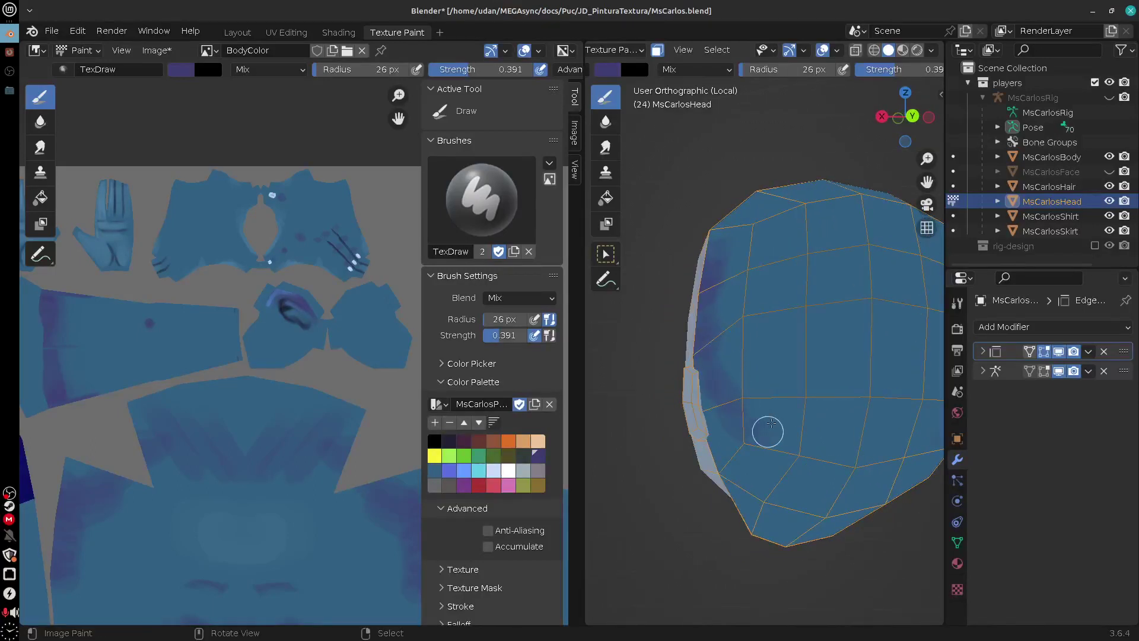
left_click_drag(738, 398, 796, 447)
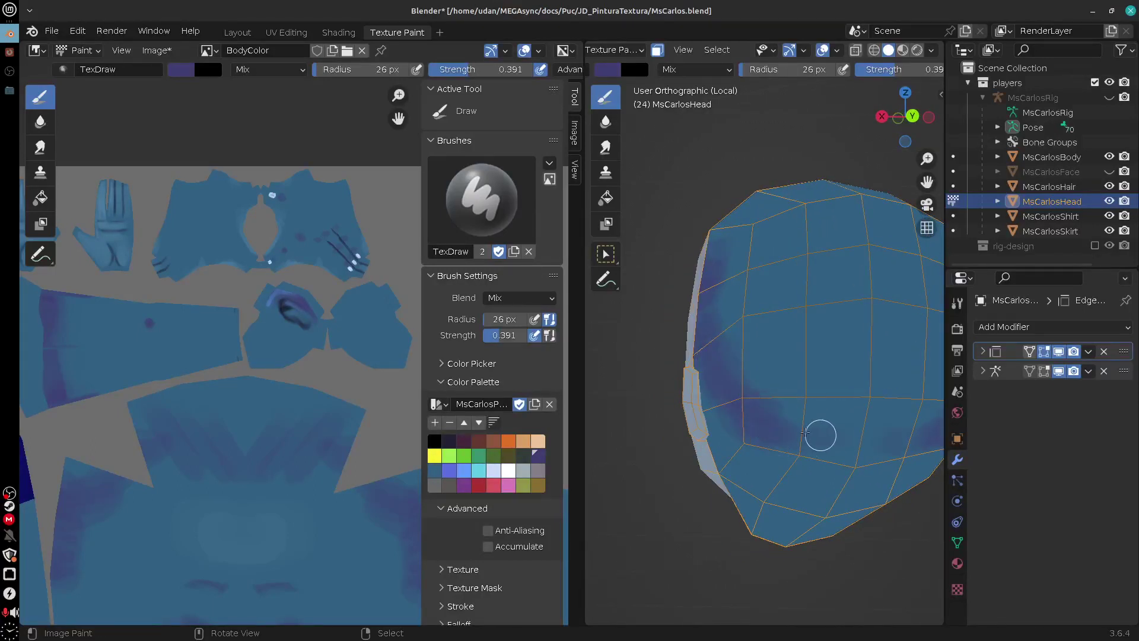
middle_click_drag(804, 433, 864, 422)
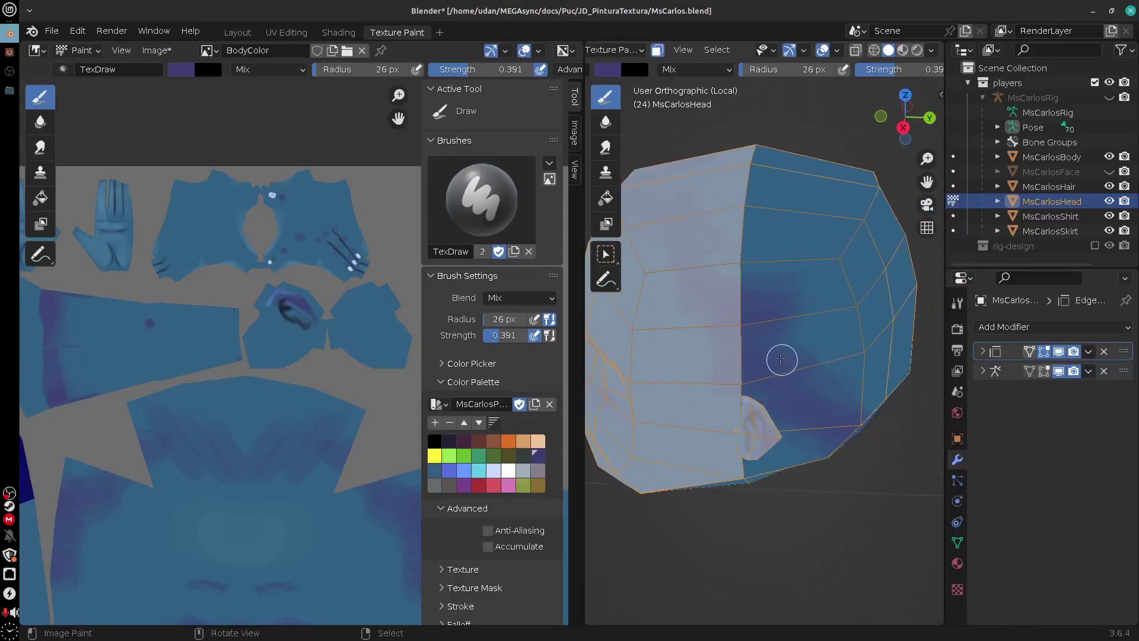
left_click_drag(744, 365, 719, 358)
mouse_move(719, 359)
middle_mouse_down()
mouse_move(775, 372)
mouse_move(865, 361)
mouse_move(814, 339)
middle_mouse_up()
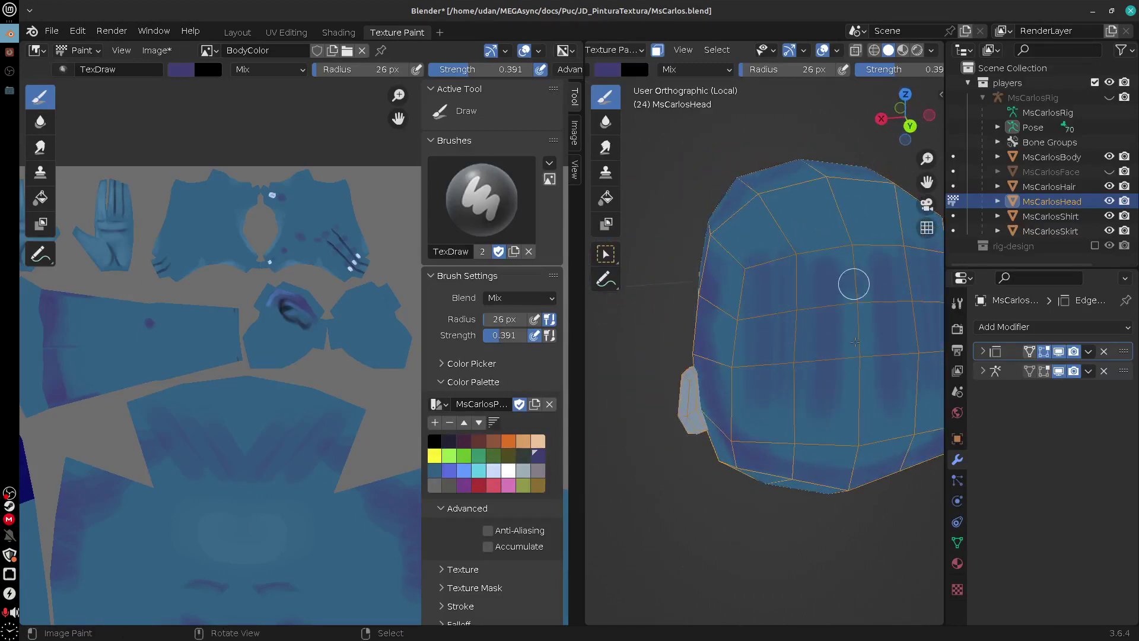
Cover the back and crown of the head with dark purple strokes, leaving the forehead base blue
middle_click_drag(848, 423, 846, 328)
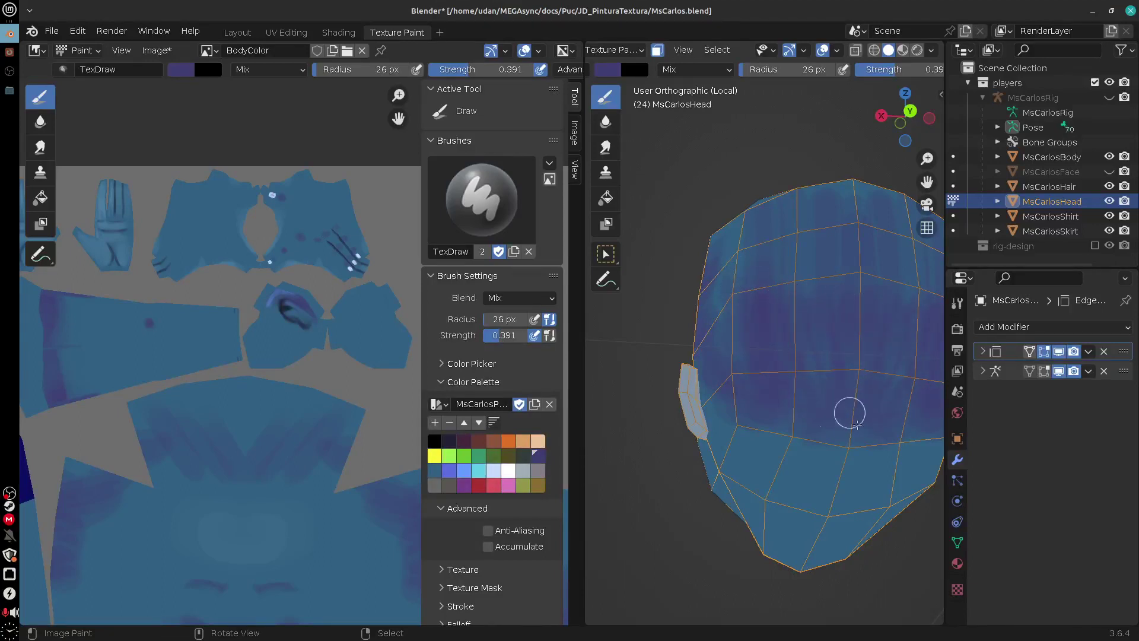
middle_click_drag(846, 409, 878, 371)
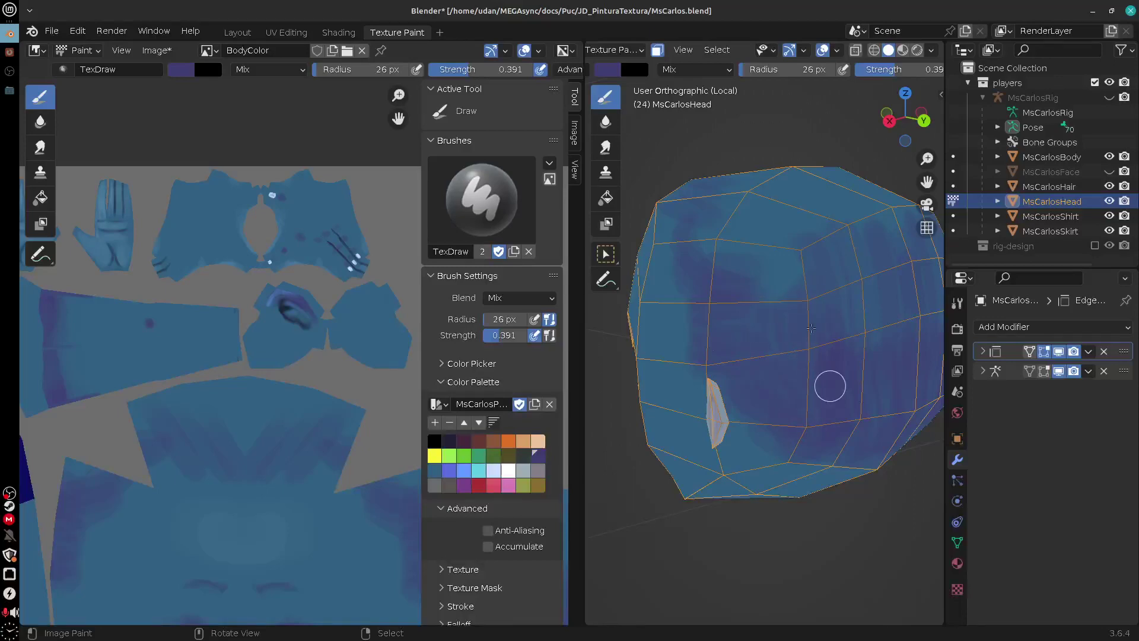
mouse_move(808, 287)
middle_mouse_down()
mouse_move(742, 262)
mouse_move(826, 312)
mouse_move(776, 326)
mouse_move(740, 414)
middle_mouse_up()
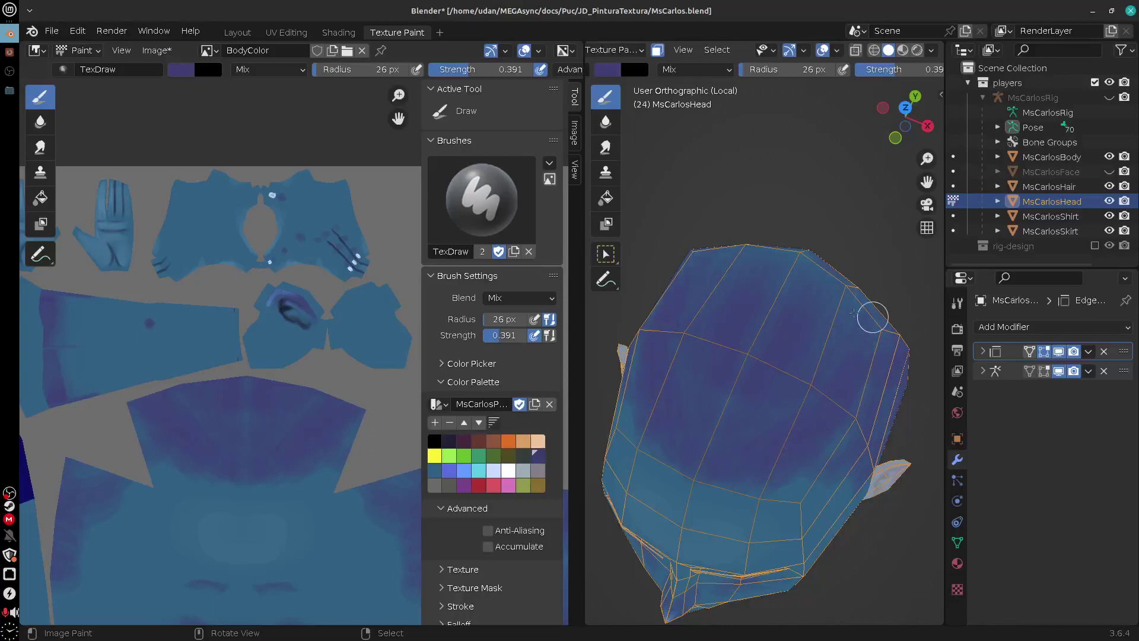
middle_click_drag(872, 314, 755, 299)
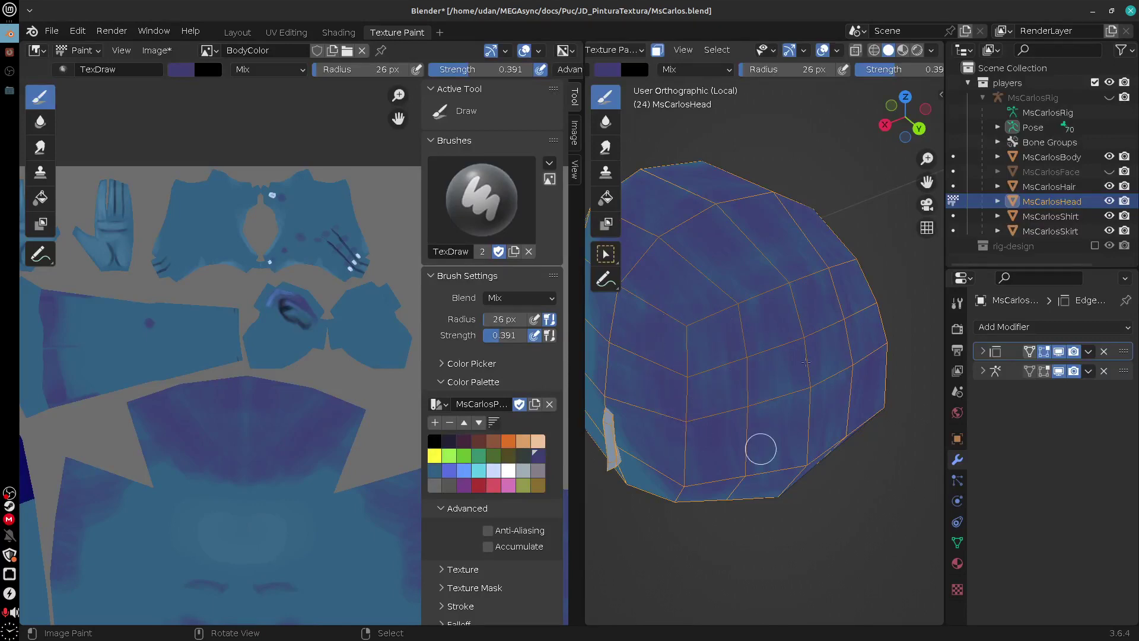
mouse_move(757, 450)
middle_mouse_down()
mouse_move(821, 404)
mouse_move(897, 382)
mouse_move(877, 465)
middle_mouse_up()
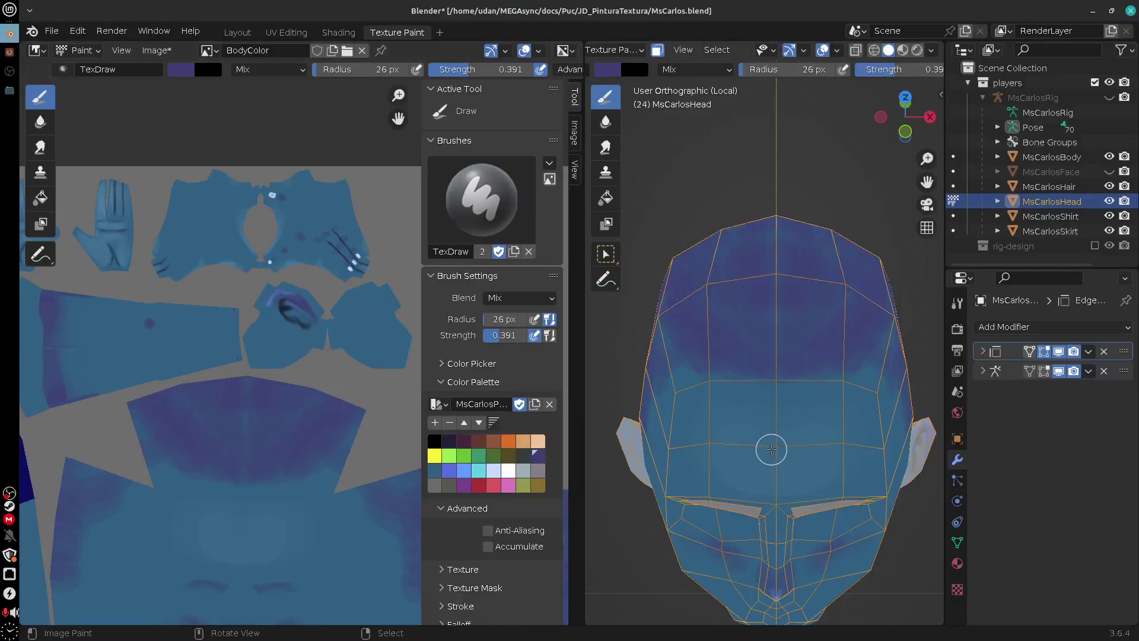
Check the head with the hair in place, choose near-black, and paint streaks over the purple from the forehead hairline toward the crown
key("KP_Divide")
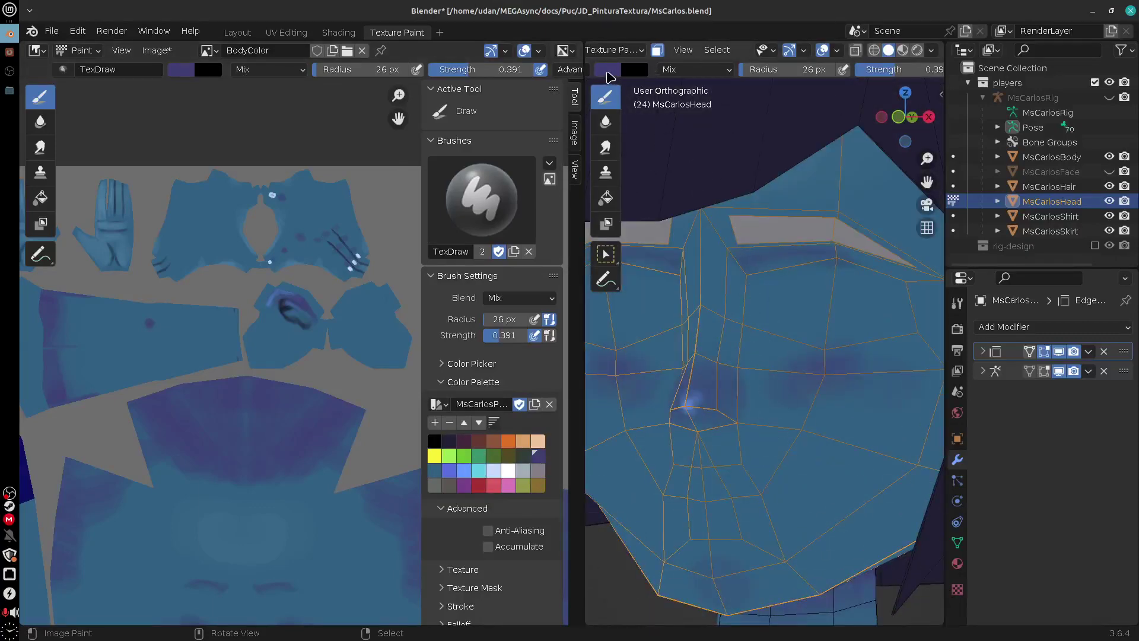
key("s")
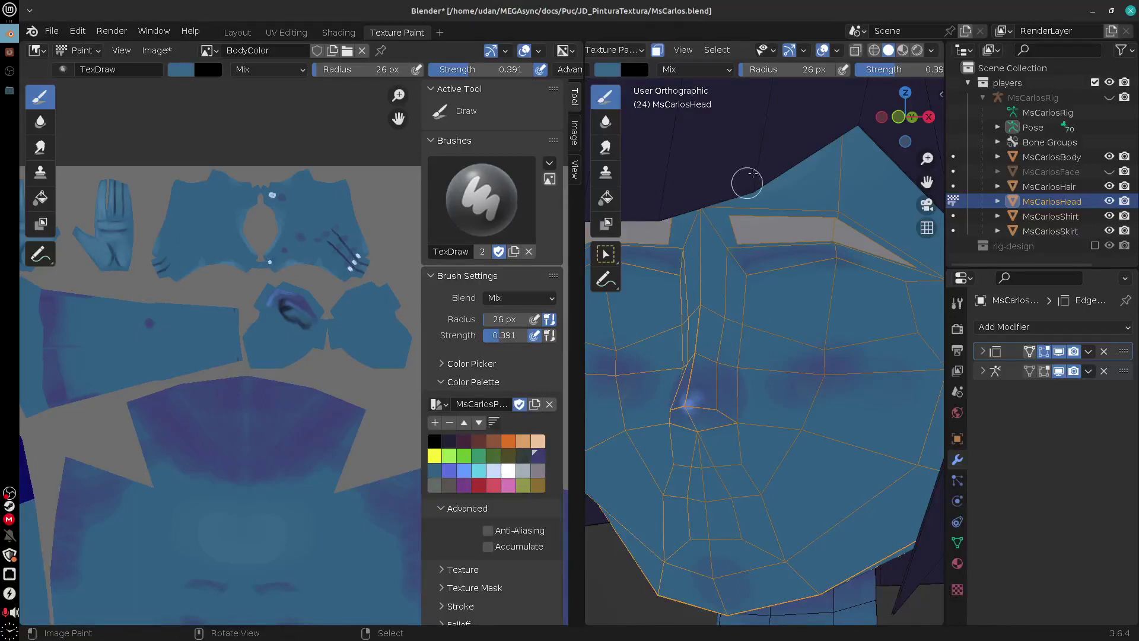
middle_click_drag(753, 174, 759, 181)
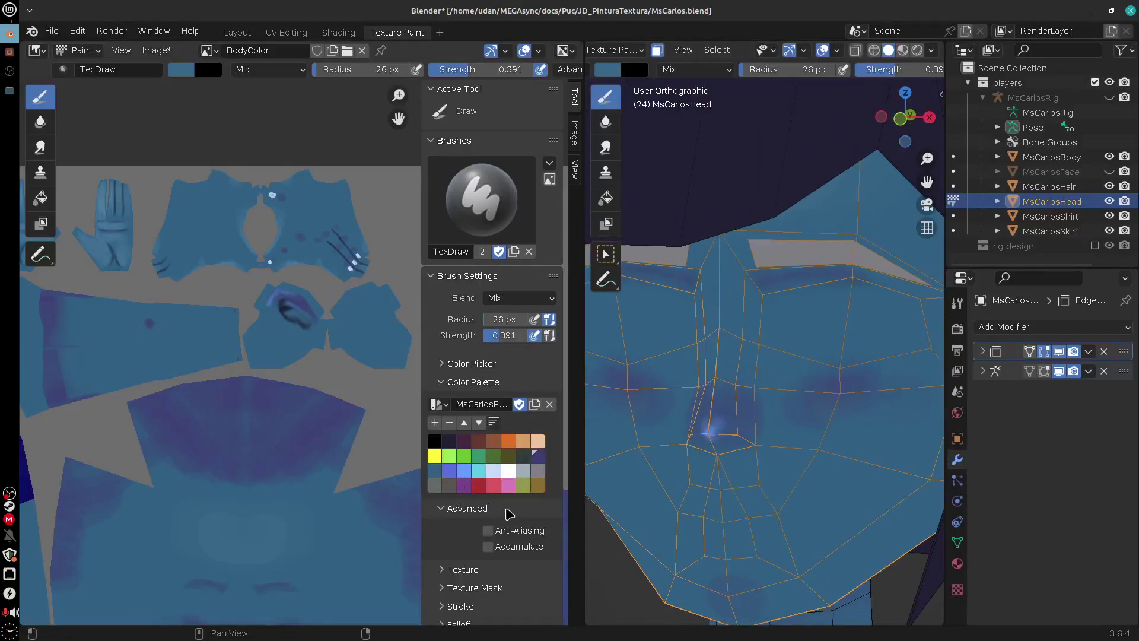
left_click(448, 443)
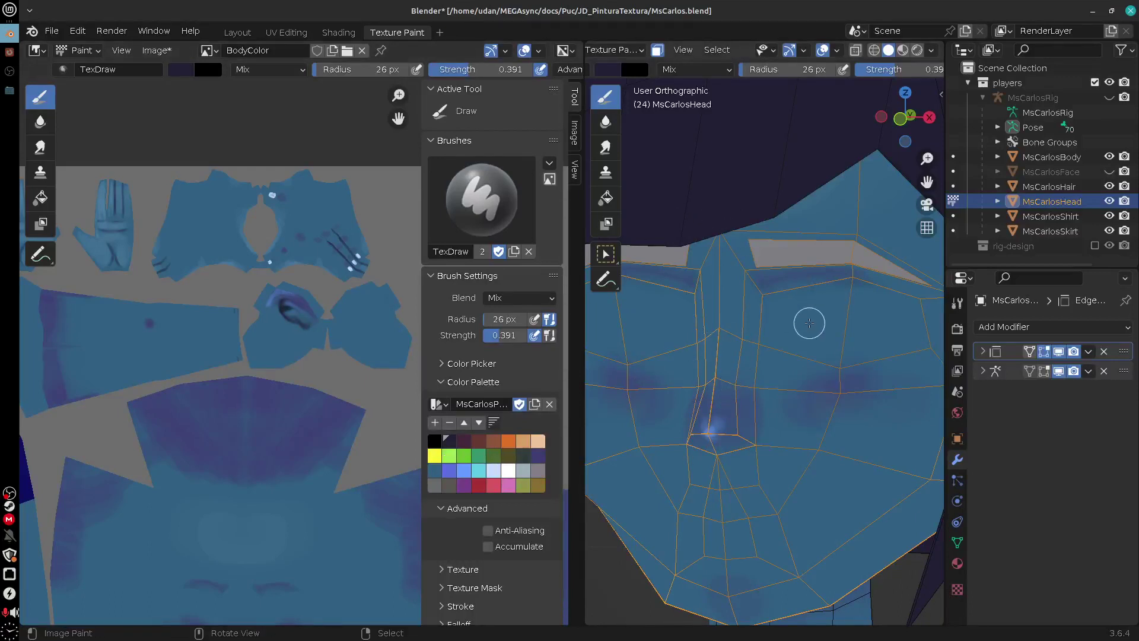
key("KP_Divide")
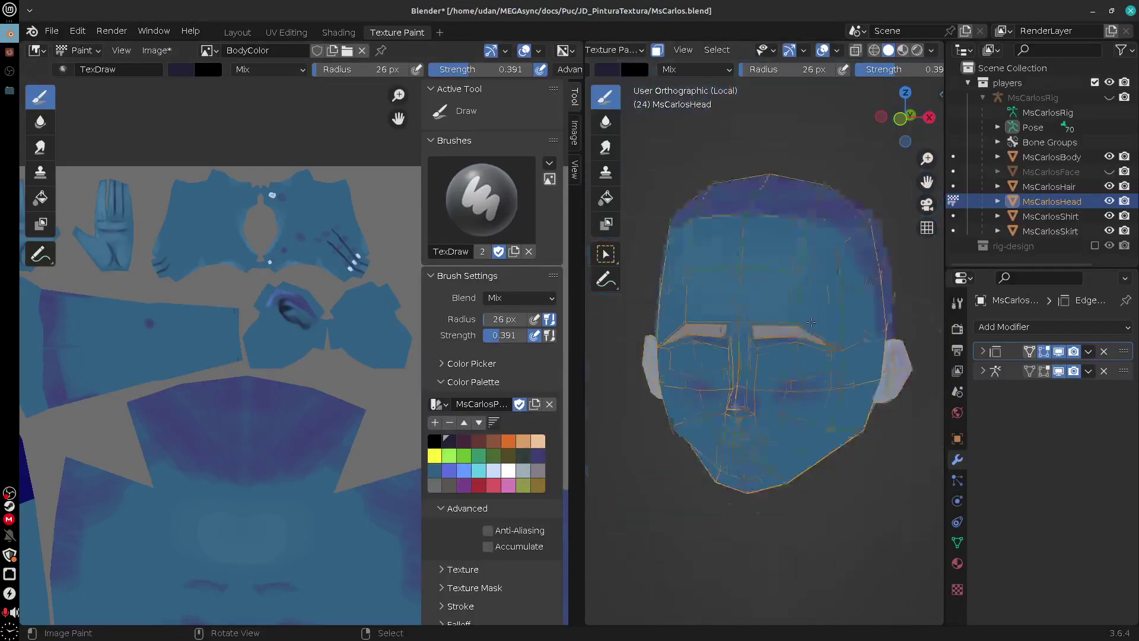
middle_click_drag(795, 326, 770, 367)
scroll(769, 368, "up", 2)
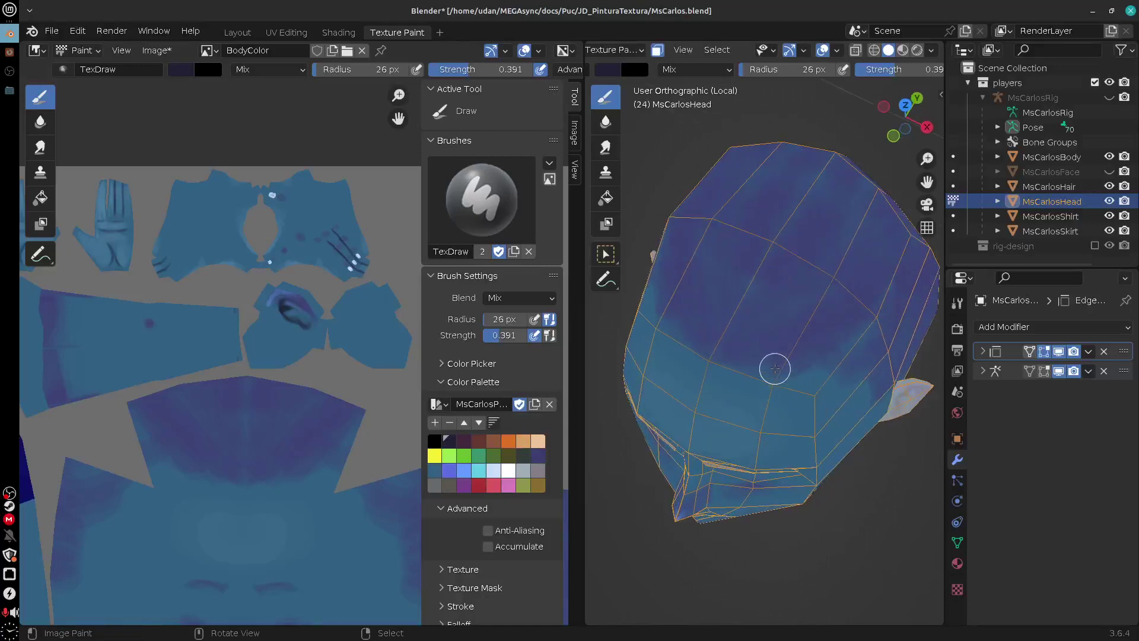
mouse_move(755, 358)
left_mouse_down()
mouse_move(735, 356)
mouse_move(799, 308)
left_mouse_up()
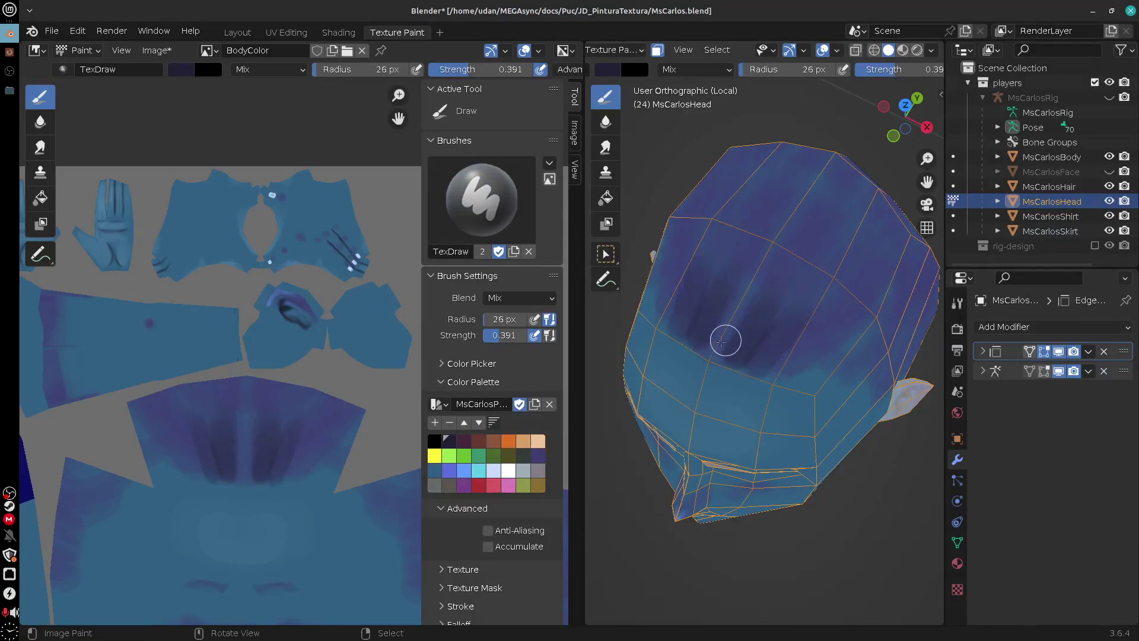
left_click_drag(725, 335, 763, 290)
mouse_move(763, 376)
left_mouse_down()
mouse_move(826, 349)
mouse_move(812, 306)
mouse_move(755, 292)
mouse_move(724, 254)
mouse_move(709, 219)
mouse_move(739, 166)
left_mouse_up()
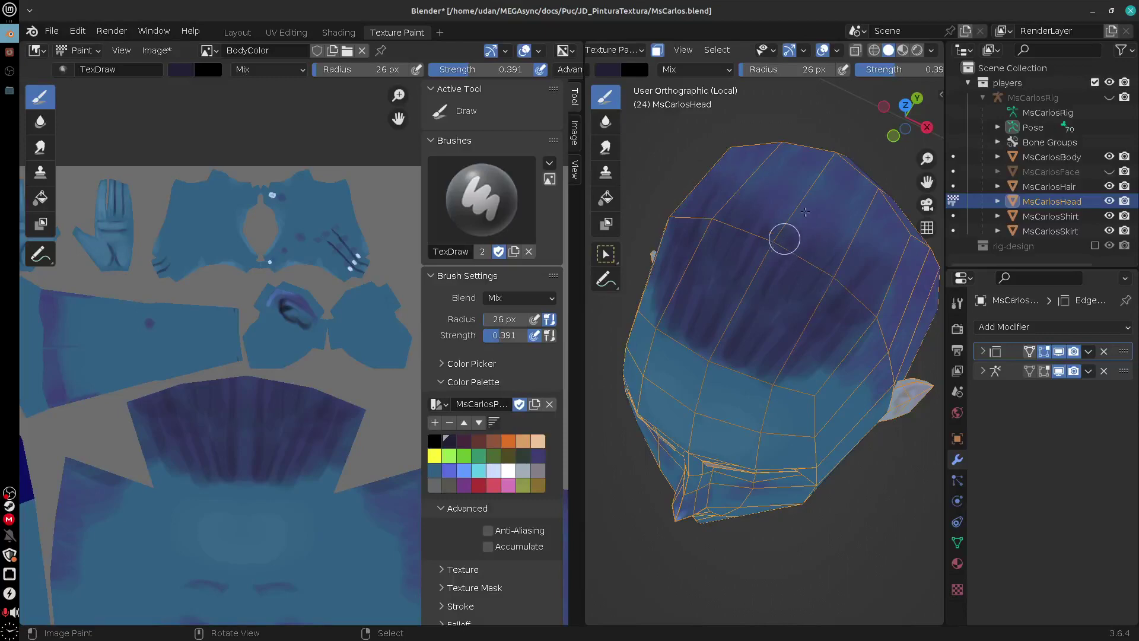
Continue the near-black strokes over the side of the head and down the temple hairline to the ear
mouse_move(805, 211)
left_mouse_down()
mouse_move(834, 206)
mouse_move(846, 283)
mouse_move(897, 229)
mouse_move(894, 259)
left_mouse_up()
middle_click_drag(881, 366, 833, 270)
mouse_move(813, 275)
left_mouse_down()
mouse_move(801, 348)
mouse_move(841, 354)
mouse_move(813, 371)
mouse_move(817, 386)
left_mouse_up()
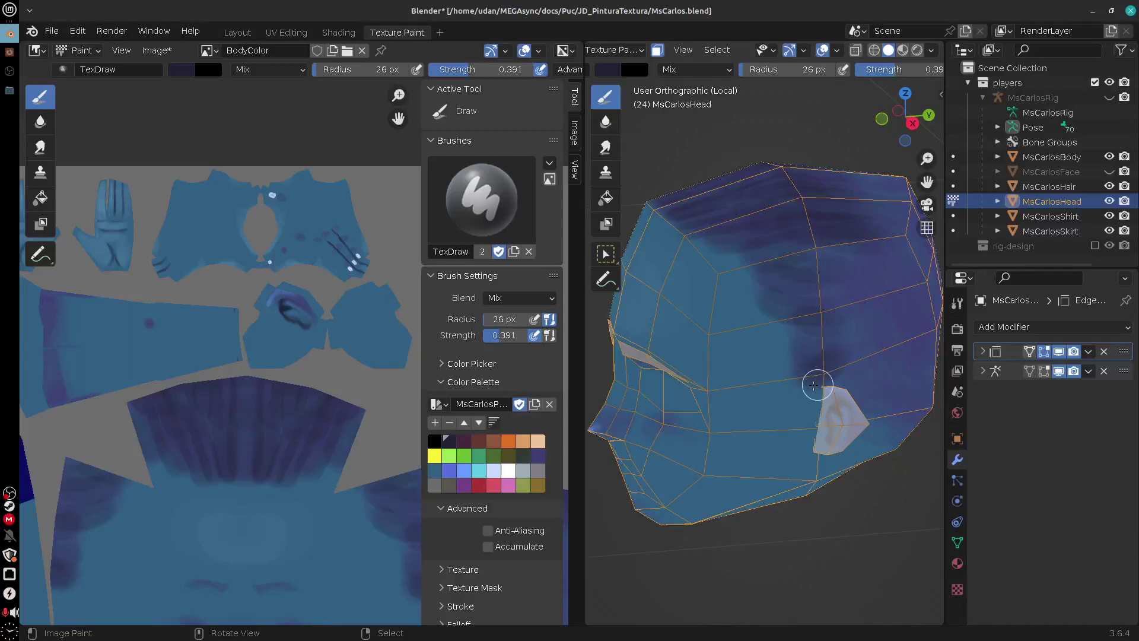
Reduce the brush radius to 8 px and paint fine near-black strands along the temple hairline above the ear
key("f")
left_click(800, 392)
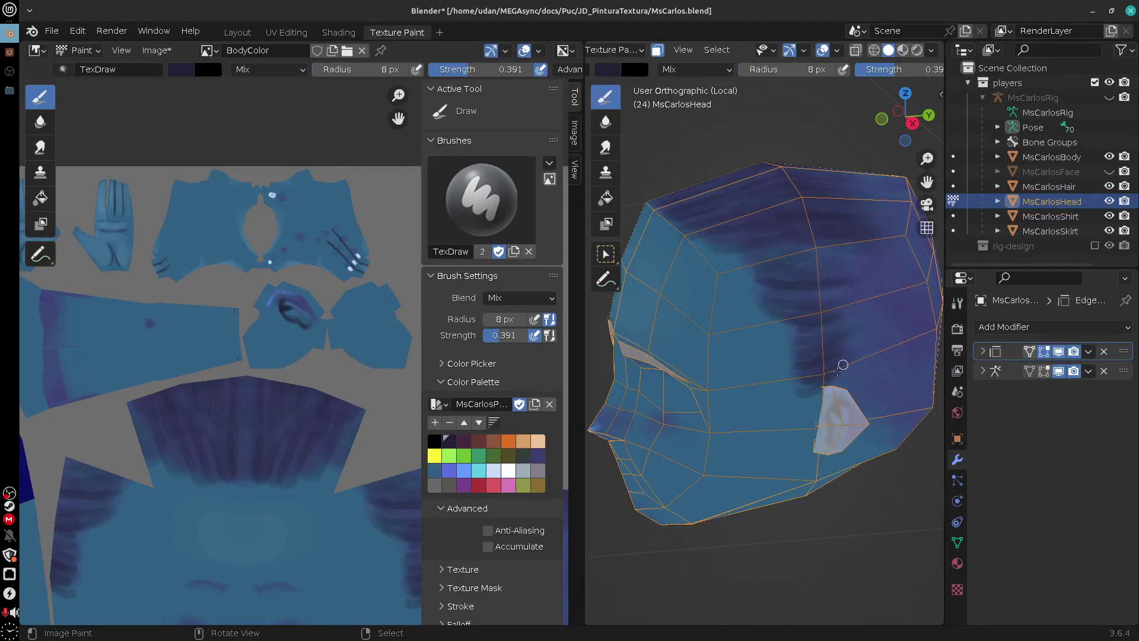
middle_click_drag(878, 352, 768, 364)
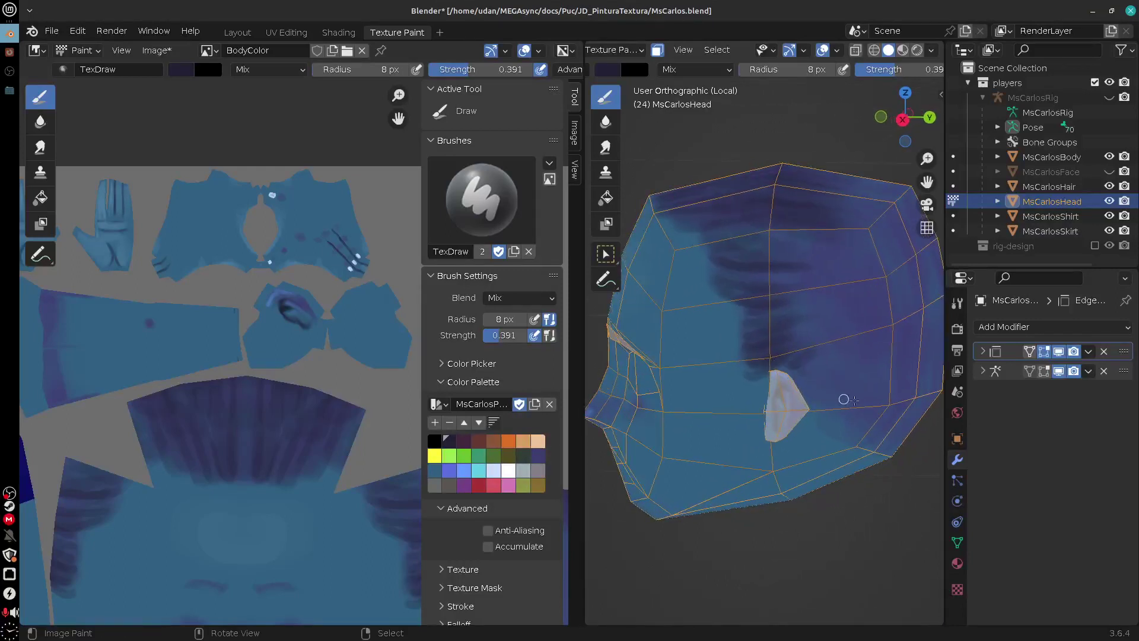
Set the brush radius to 21 px and paint curved near-black strokes from above the ear down behind it toward the nape
middle_click_drag(844, 400, 794, 380)
middle_click_drag(752, 311, 759, 315)
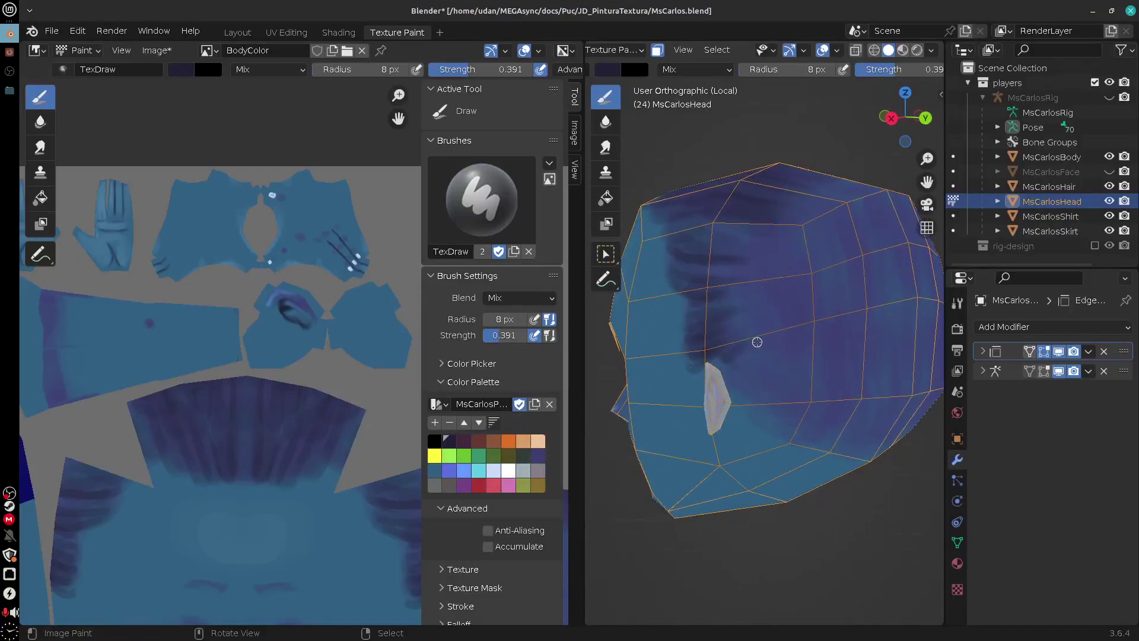
key("f")
left_click(767, 346)
mouse_move(741, 340)
left_mouse_down()
mouse_move(757, 349)
mouse_move(780, 422)
left_mouse_up()
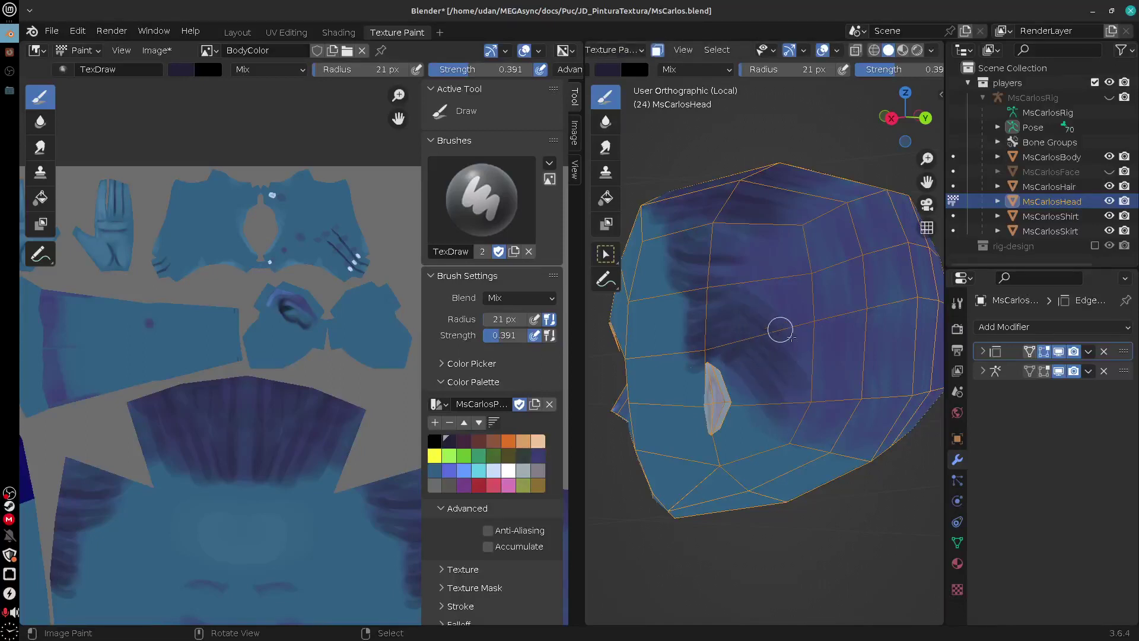
left_click_drag(774, 401, 814, 433)
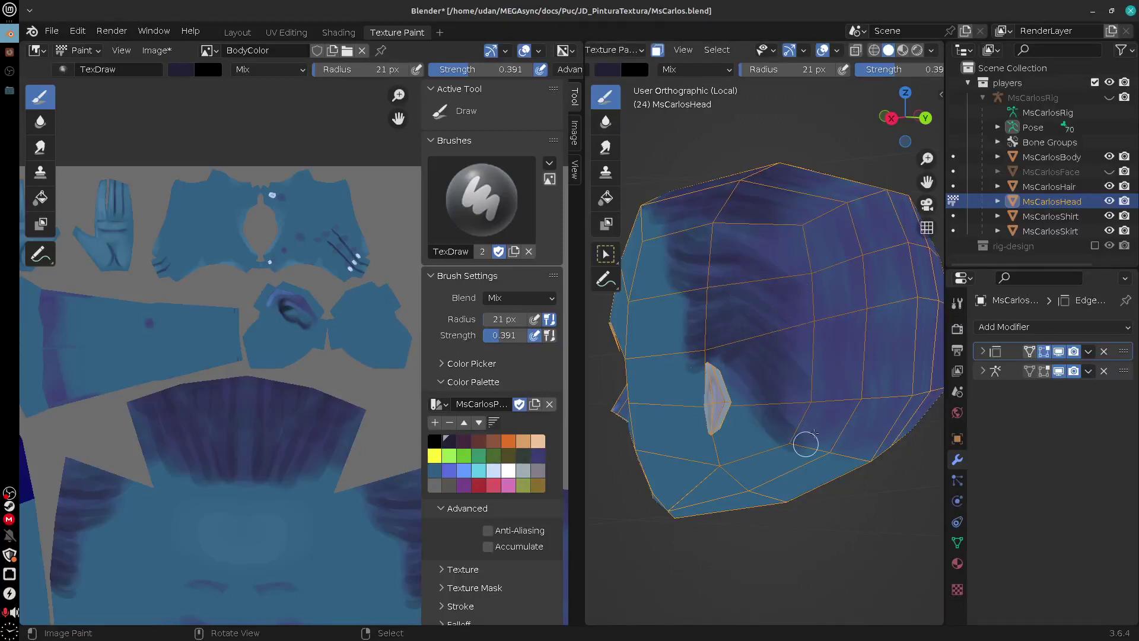
Paint vertical near-black streaks over the purple across the back of the head, from the nape up toward the crown
middle_click_drag(825, 425, 759, 395)
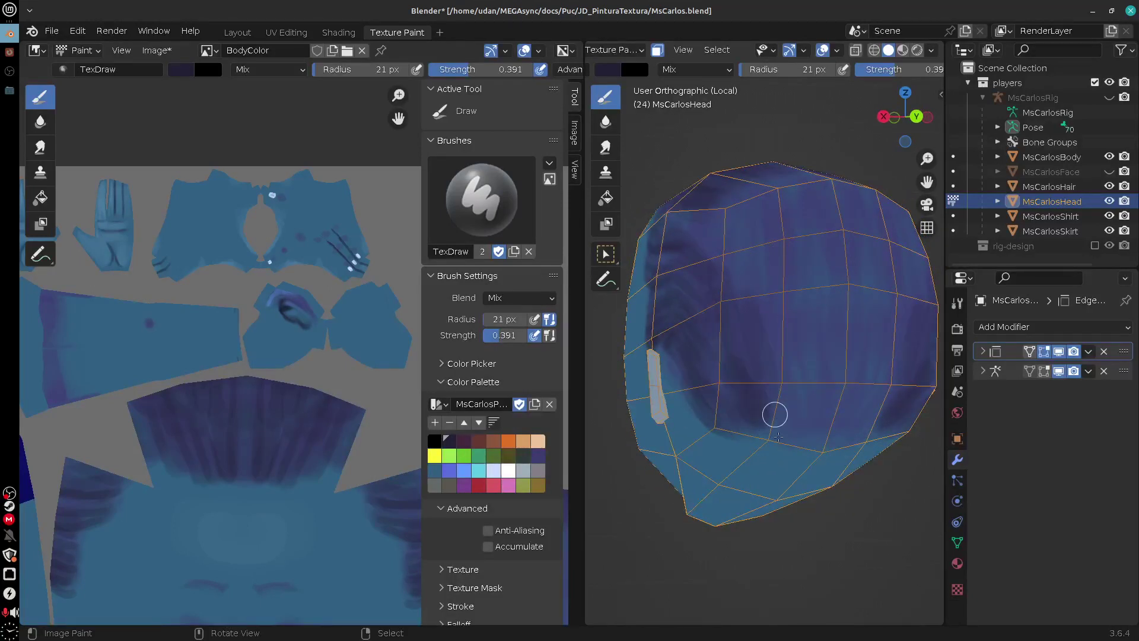
mouse_move(774, 414)
left_mouse_down()
mouse_move(803, 419)
mouse_move(821, 469)
mouse_move(859, 295)
left_mouse_up()
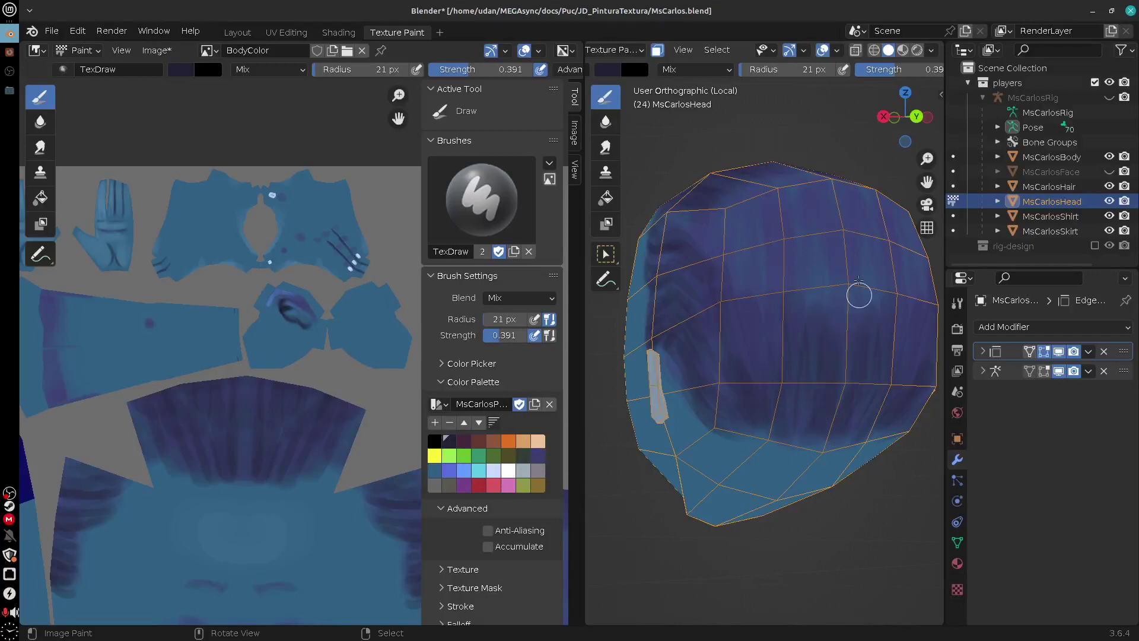
middle_click_drag(852, 328, 829, 359)
mouse_move(729, 292)
left_mouse_down()
mouse_move(735, 391)
mouse_move(766, 414)
left_mouse_up()
mouse_move(769, 298)
left_mouse_down()
mouse_move(775, 372)
mouse_move(814, 274)
mouse_move(852, 408)
left_mouse_up()
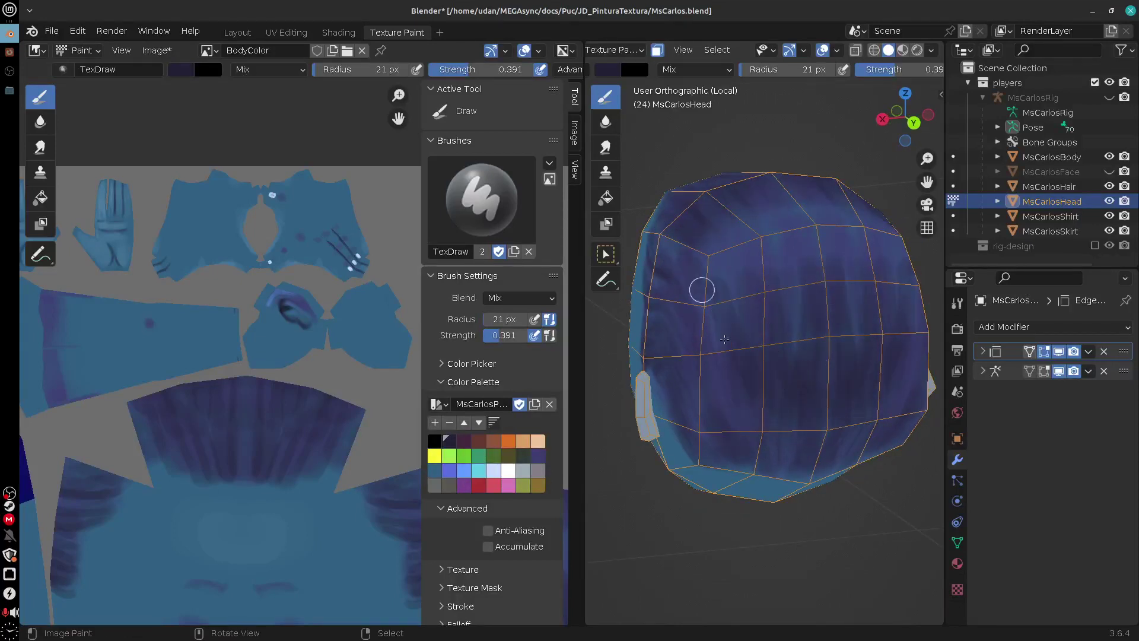
middle_click_drag(724, 394, 725, 311)
mouse_move(695, 328)
left_mouse_down()
mouse_move(715, 261)
mouse_move(737, 234)
mouse_move(775, 262)
mouse_move(780, 293)
left_mouse_up()
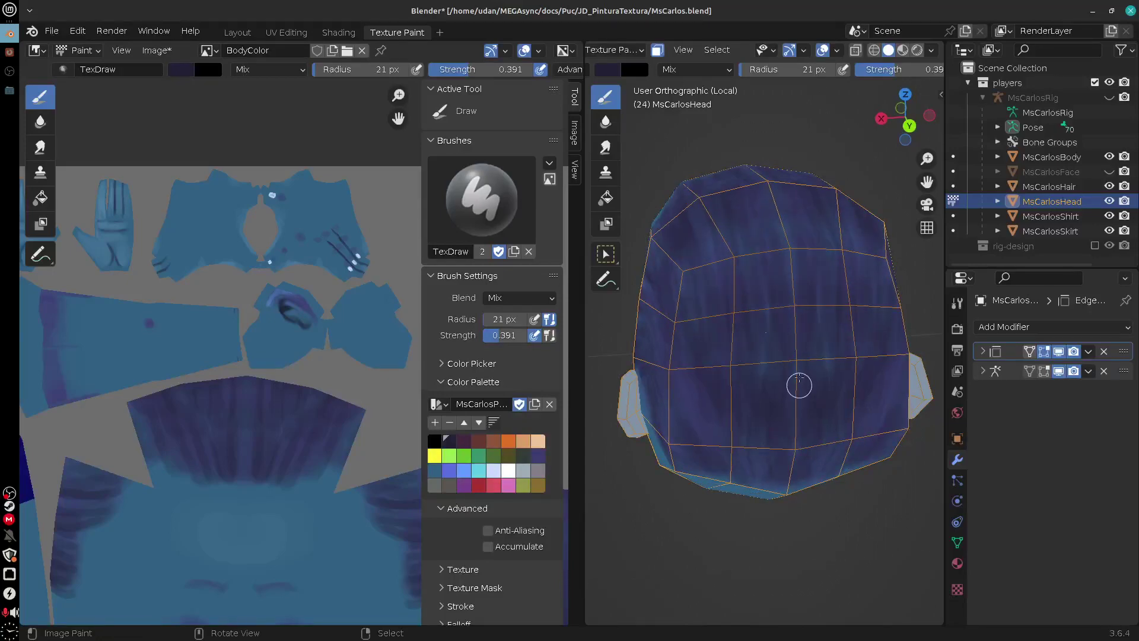
Select the linked eyebrow faces on both sides of the face for masked painting, and examine them against the whole head
middle_click_drag(780, 293, 860, 326)
mouse_move(655, 470)
middle_mouse_down()
mouse_move(737, 526)
mouse_move(798, 542)
mouse_move(757, 529)
mouse_move(809, 518)
mouse_move(783, 517)
mouse_move(807, 505)
middle_mouse_up()
scroll(794, 354, "up", 4)
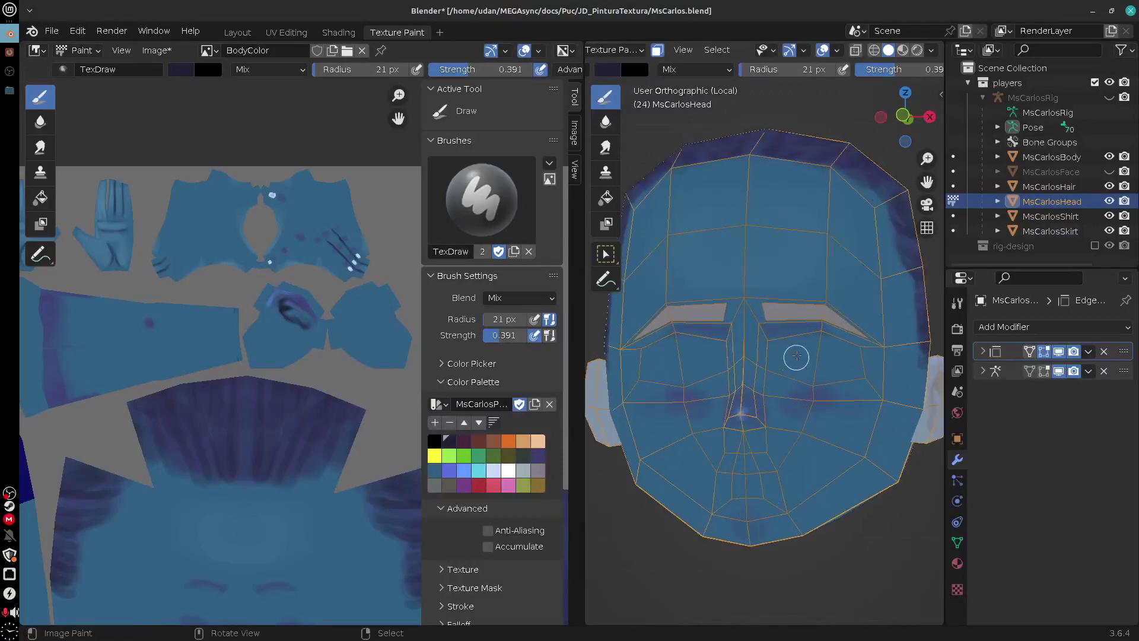
right_click(808, 295)
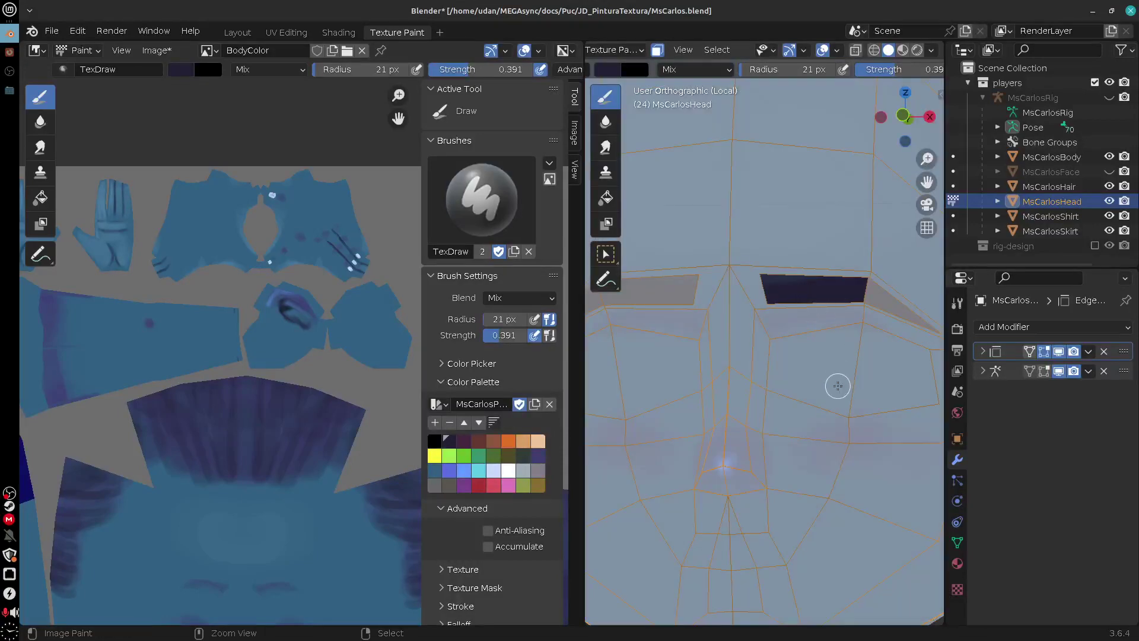
key("ctrl+l")
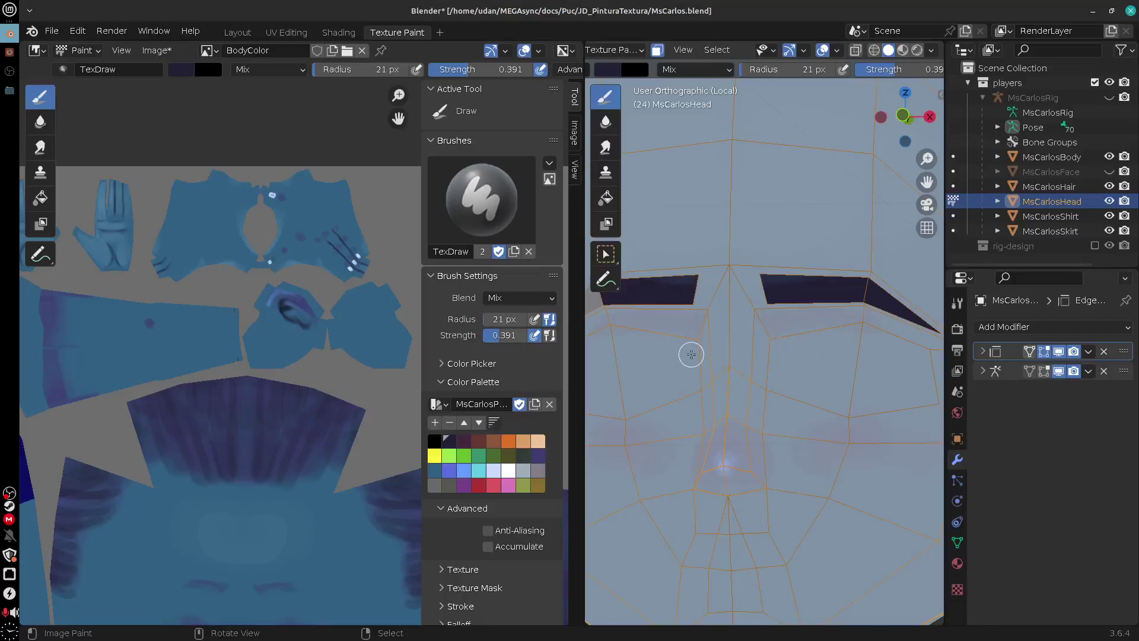
middle_click_drag(768, 350, 797, 343)
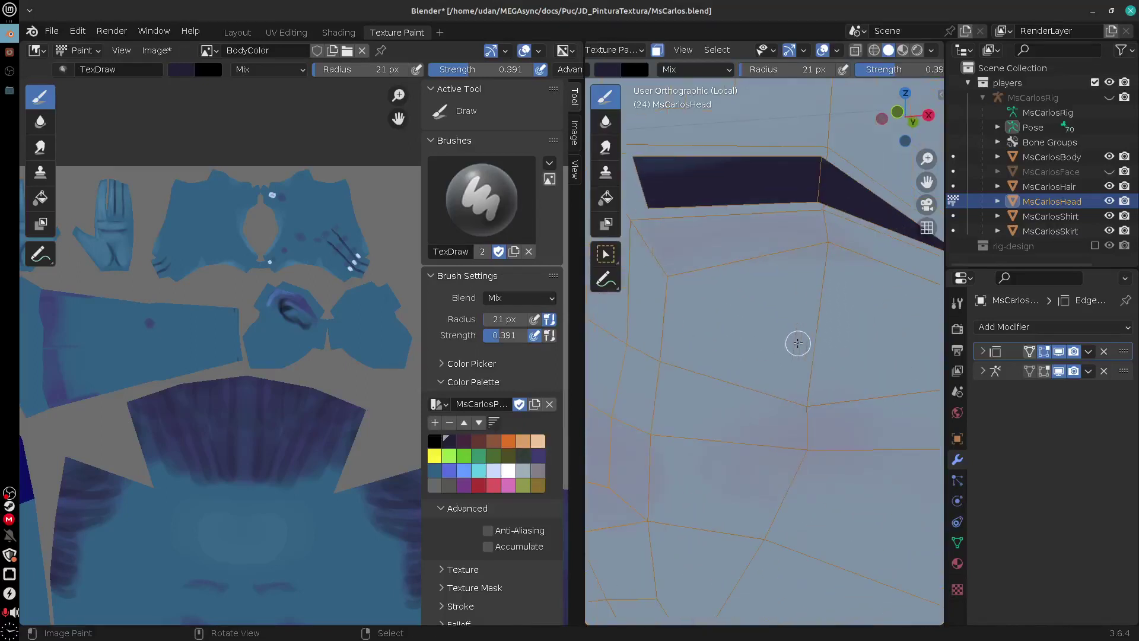
middle_click_drag(777, 386, 796, 468)
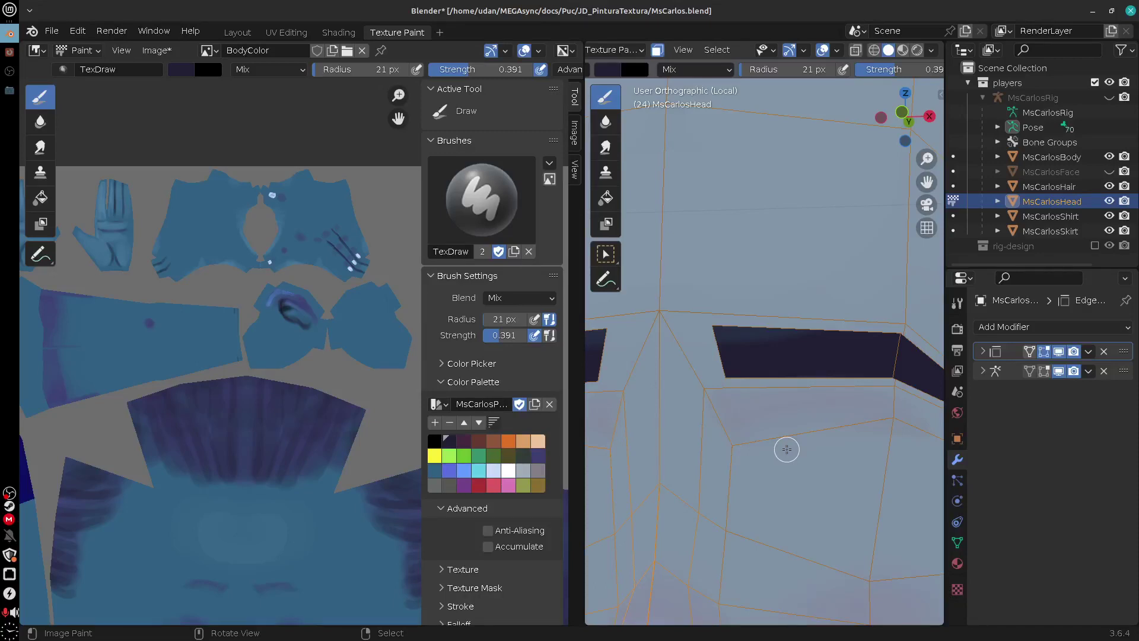
middle_click_drag(786, 449, 864, 447)
scroll(845, 470, "down", 5)
scroll(823, 475, "up", 2)
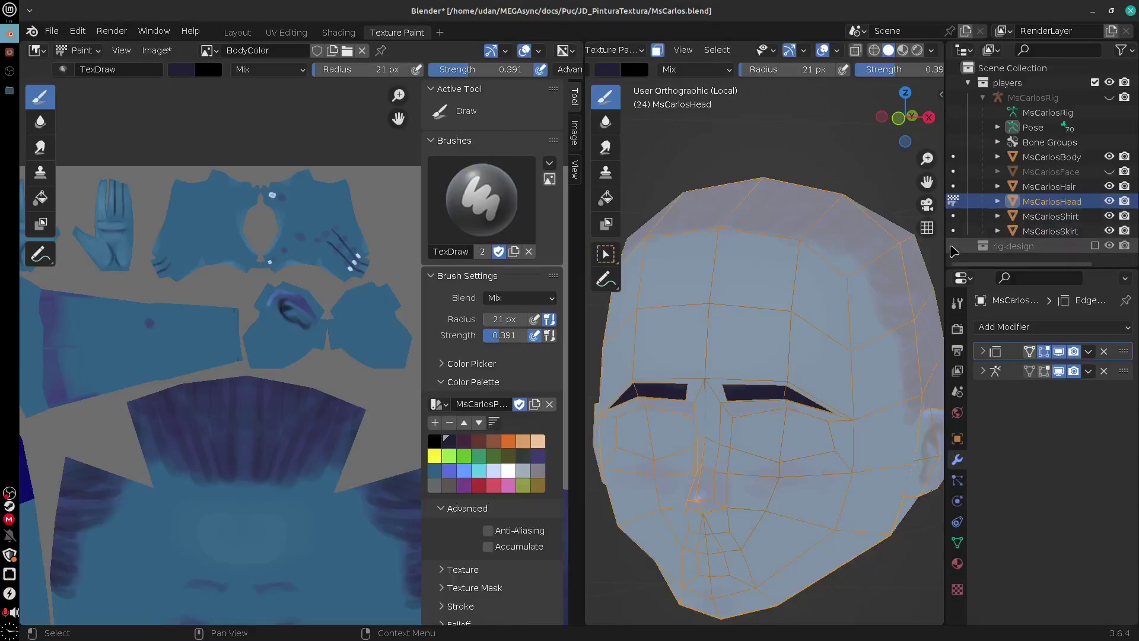
Select MsCarlosHair, leave local view, and annotate thin sample strands along the fringe edge and over the eyebrow
left_click(1033, 186)
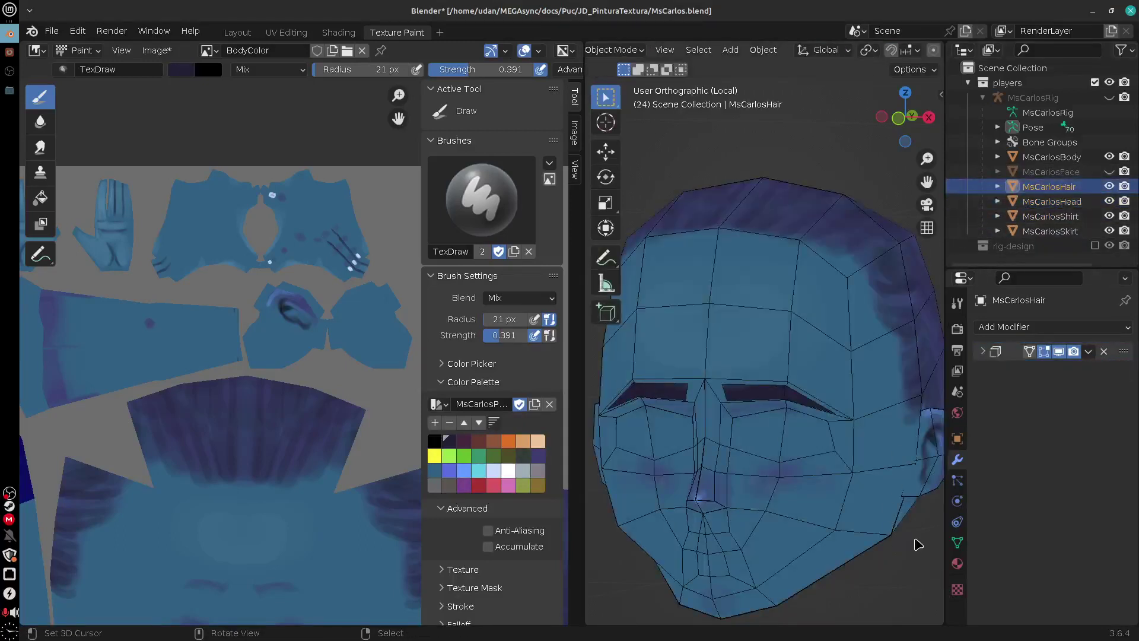
left_click(982, 352)
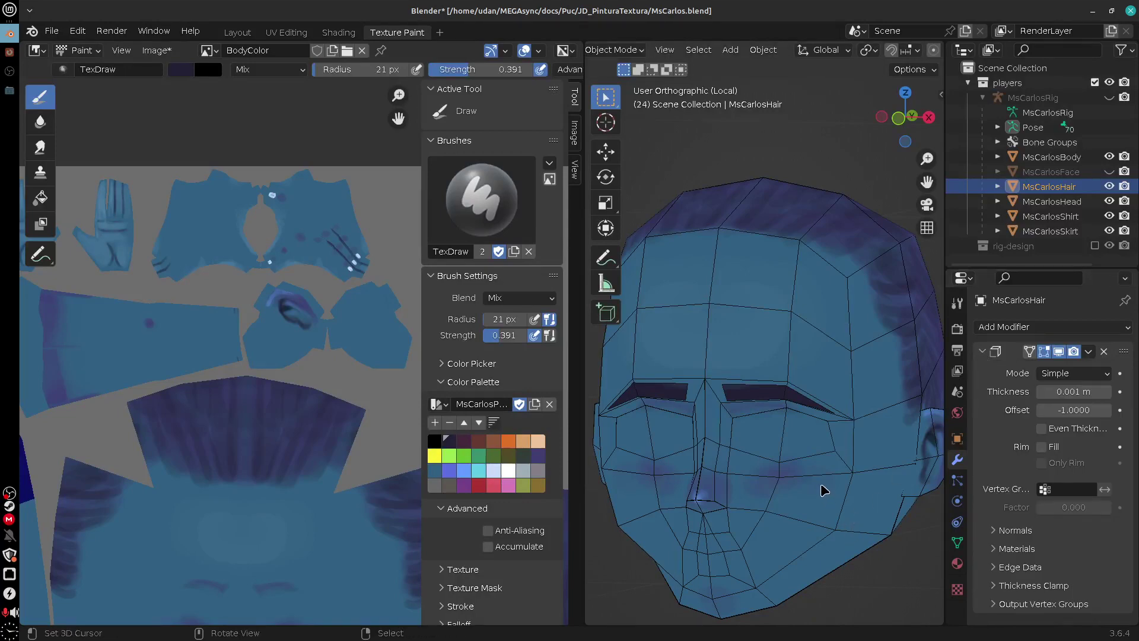
key("KP_Divide")
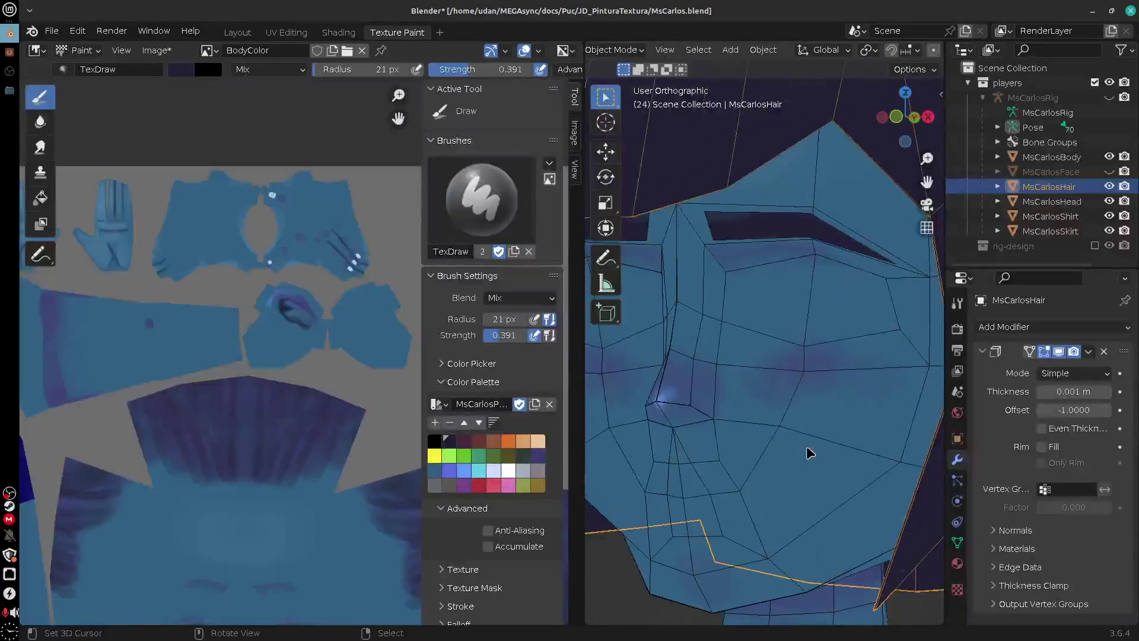
scroll(807, 436, "down", 4)
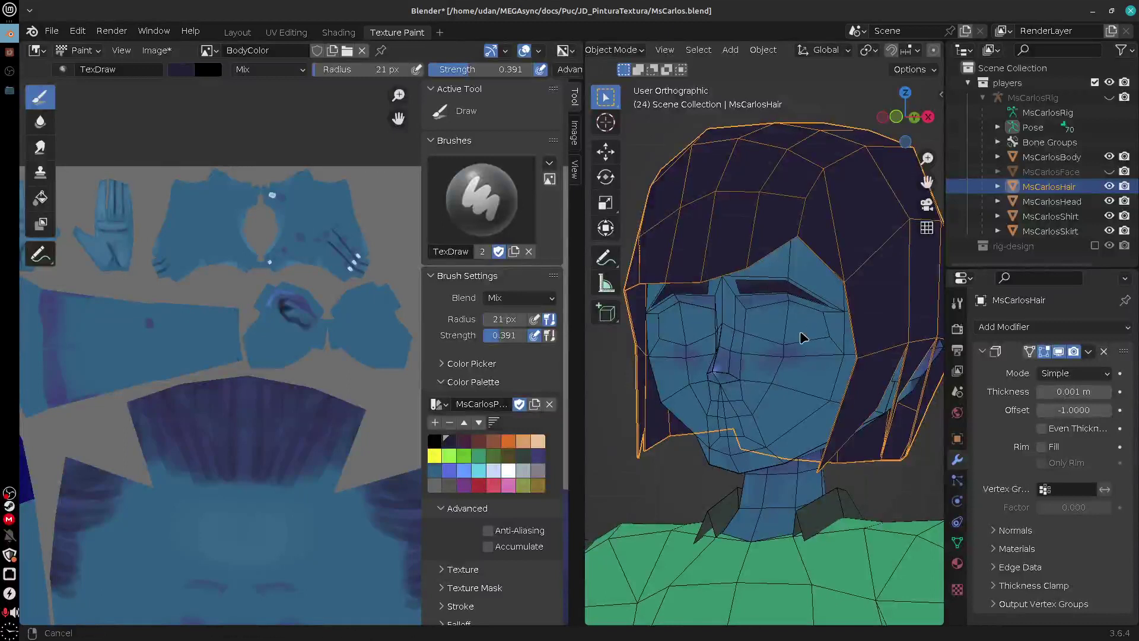
middle_click_drag(801, 337, 779, 371, "shift")
mouse_move(700, 310)
left_mouse_down()
mouse_move(725, 267)
mouse_move(720, 298)
mouse_move(766, 242)
mouse_move(742, 315)
left_mouse_up()
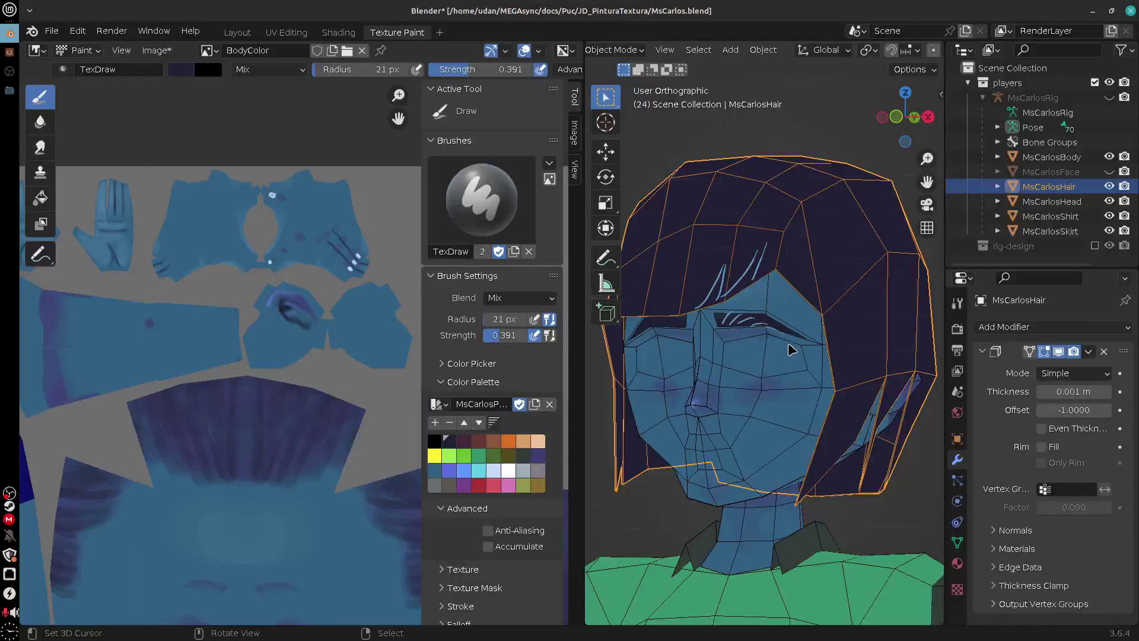
left_click_drag(766, 243, 795, 235)
Compare the hair with its Solidify modifier's edit mode, viewport and render visibility switched off and on
left_click(1059, 353)
left_click(1059, 353)
left_click(1059, 353)
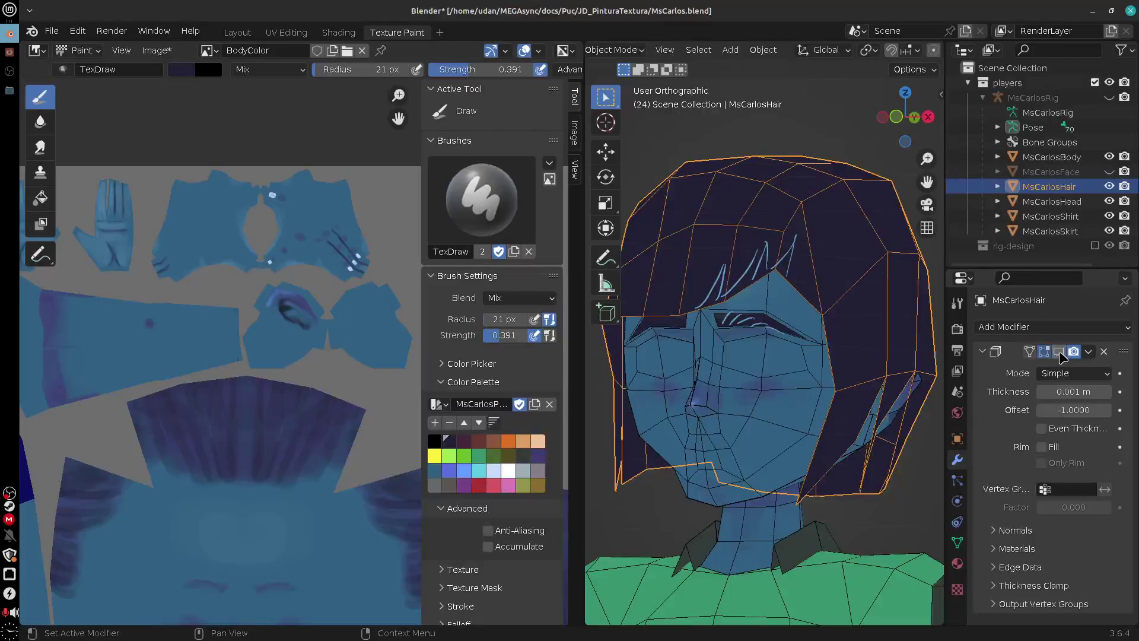
left_click(1059, 353)
left_click(1059, 353)
left_click(1074, 352)
left_click(1059, 353)
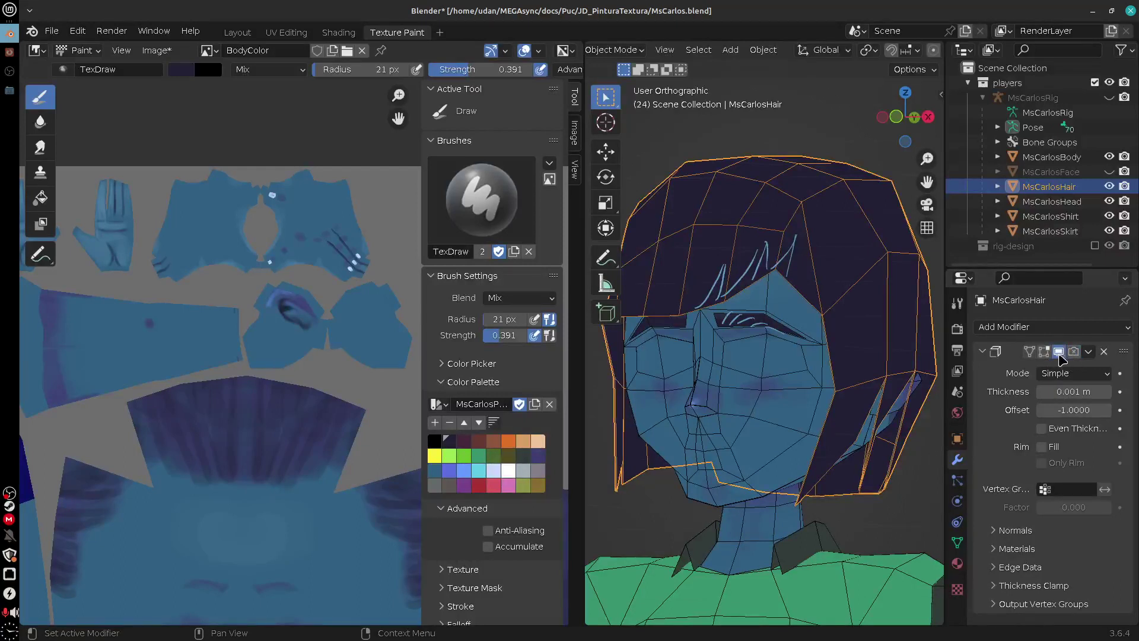
left_click(1059, 353)
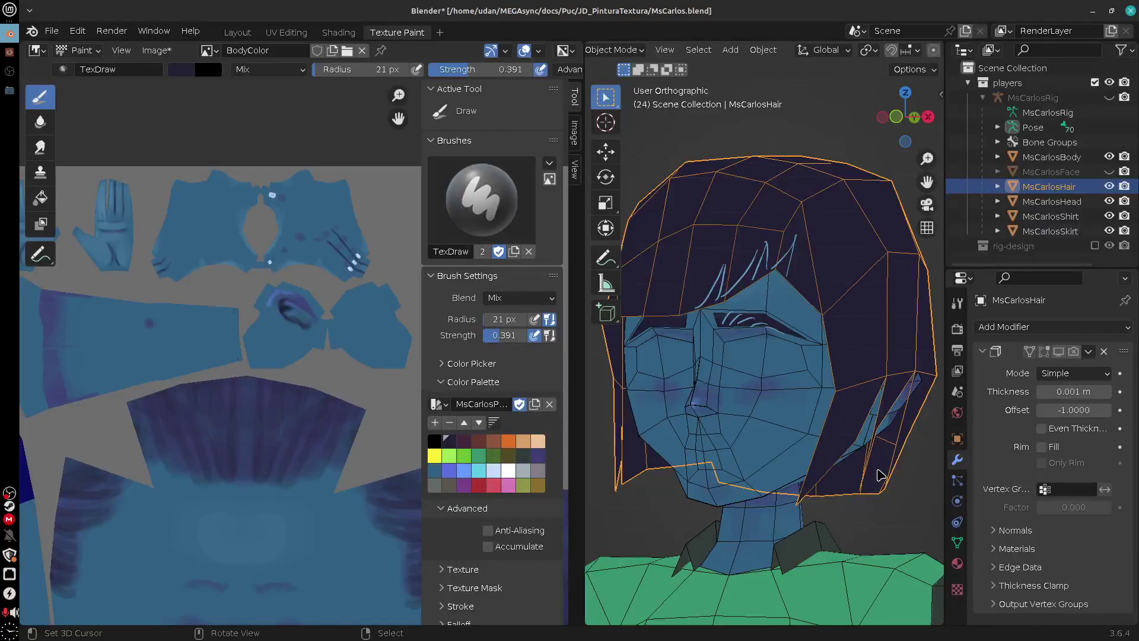
left_click(1059, 352)
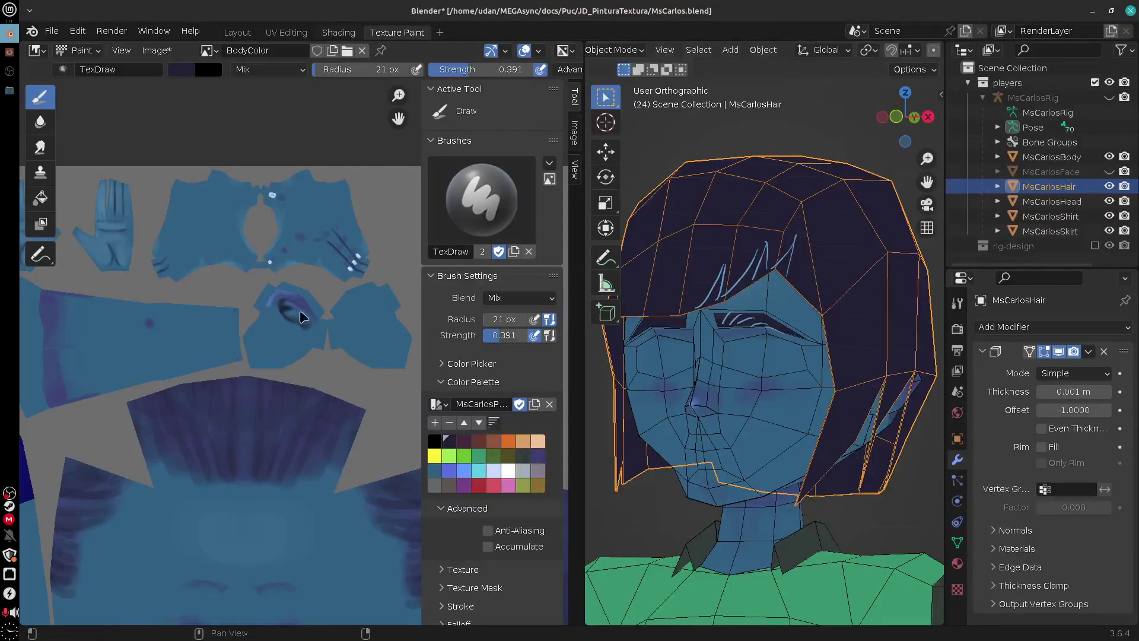
Open the Shading workspace and rearrange the Mix, FaceColor and FaceUV nodes of the Body material
left_click(349, 35)
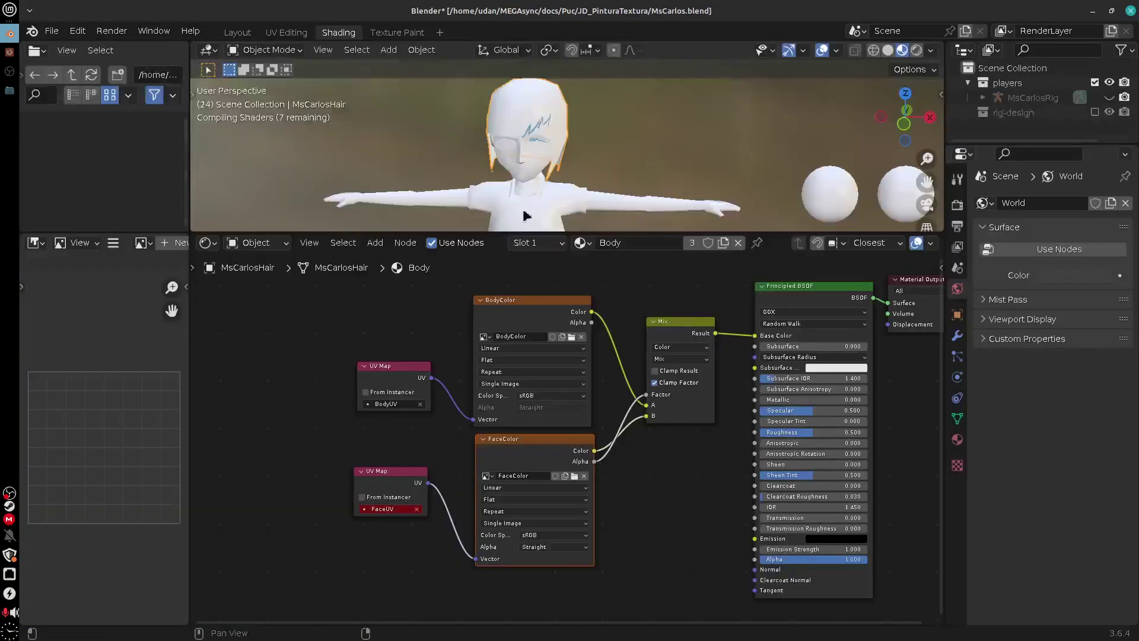
middle_click_drag(676, 501, 678, 554)
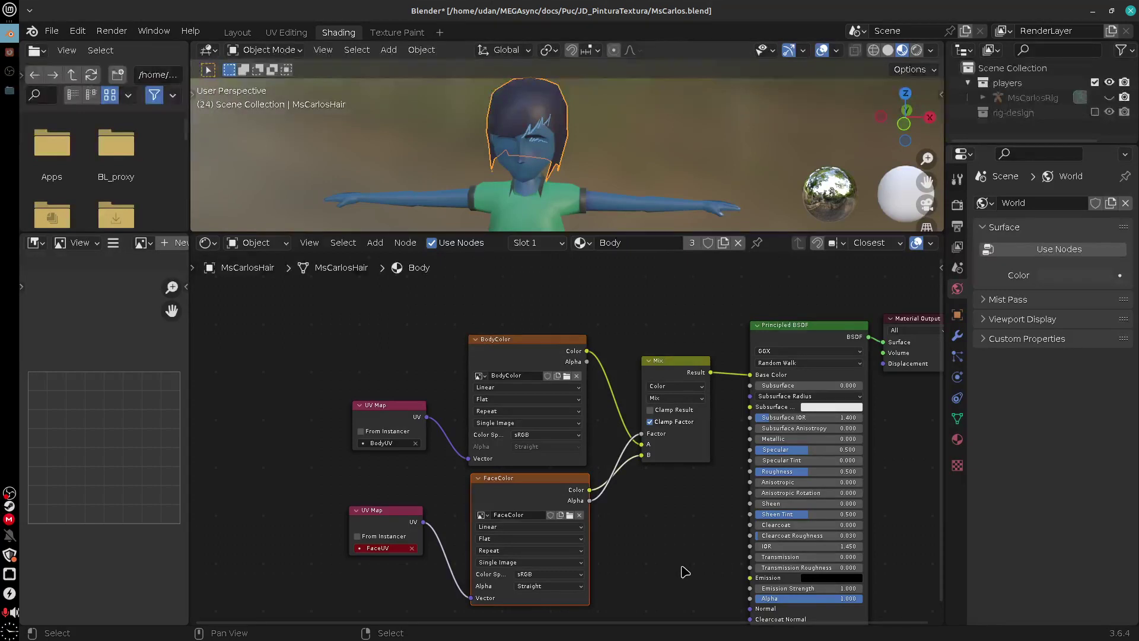
middle_click_drag(688, 573, 619, 559)
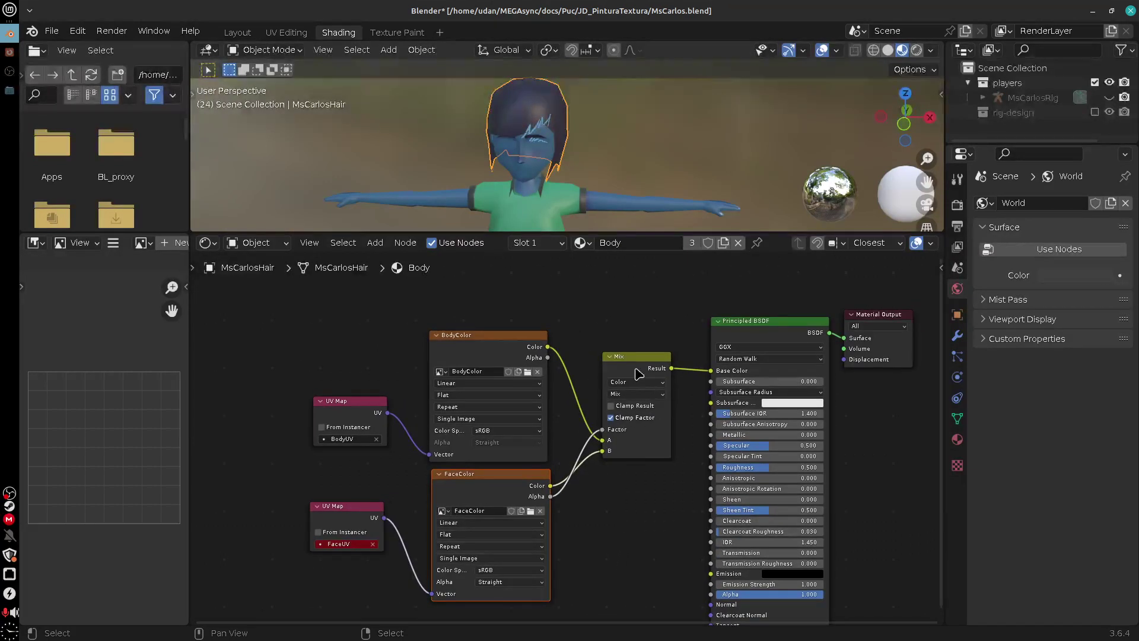
left_click_drag(638, 372, 631, 374)
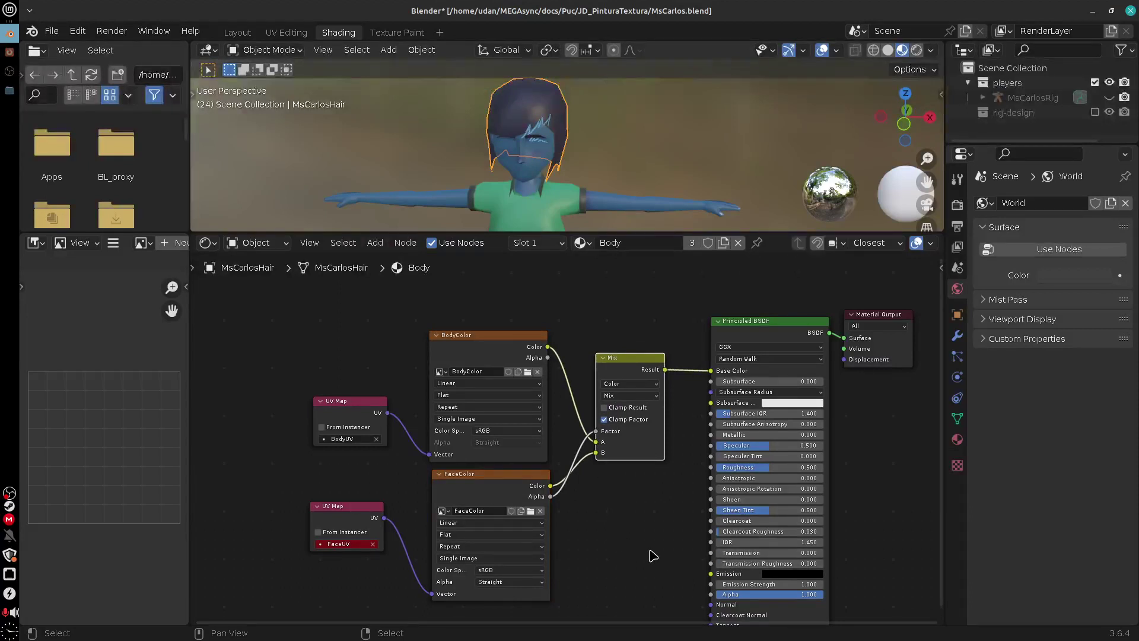
middle_click_drag(649, 551, 654, 538)
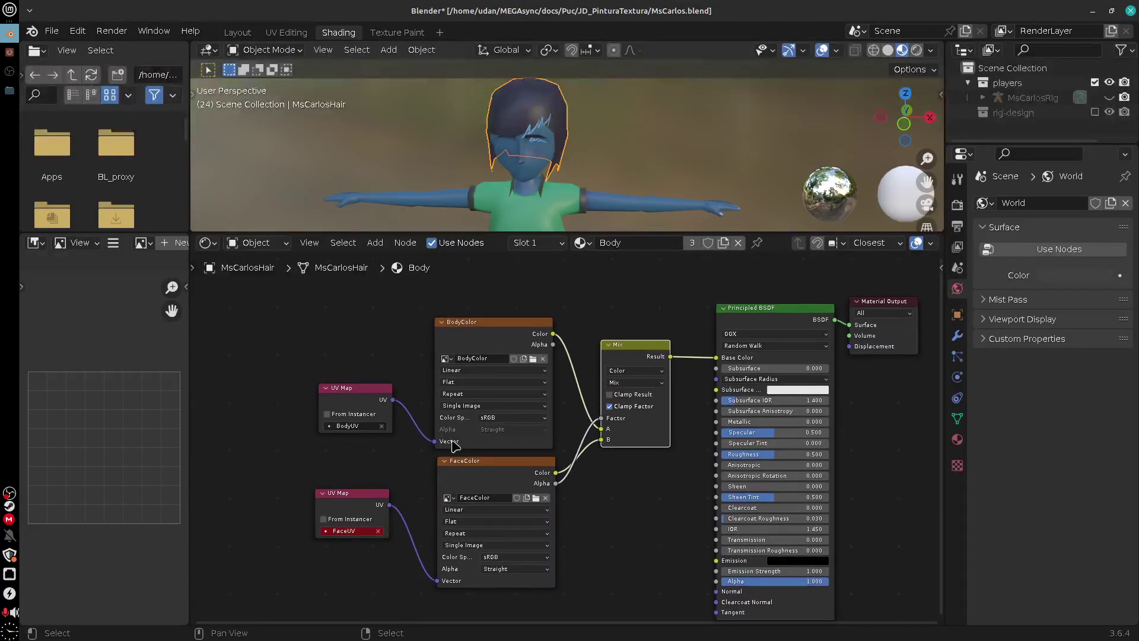
left_click_drag(497, 469, 491, 470)
left_click_drag(363, 501, 382, 553)
Connect the BodyColor texture's Alpha output to the Principled BSDF's Alpha input, and inspect the hair up close
left_click_drag(552, 345, 716, 462)
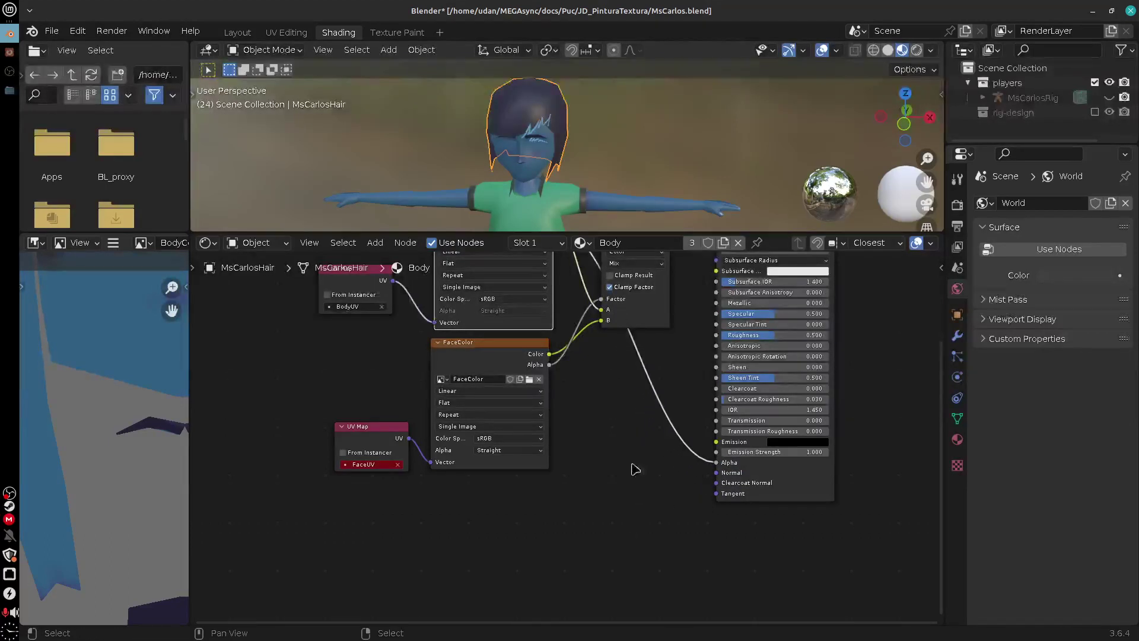
middle_click_drag(647, 352, 650, 415)
middle_click_drag(628, 155, 727, 189)
scroll(619, 140, "up", 5)
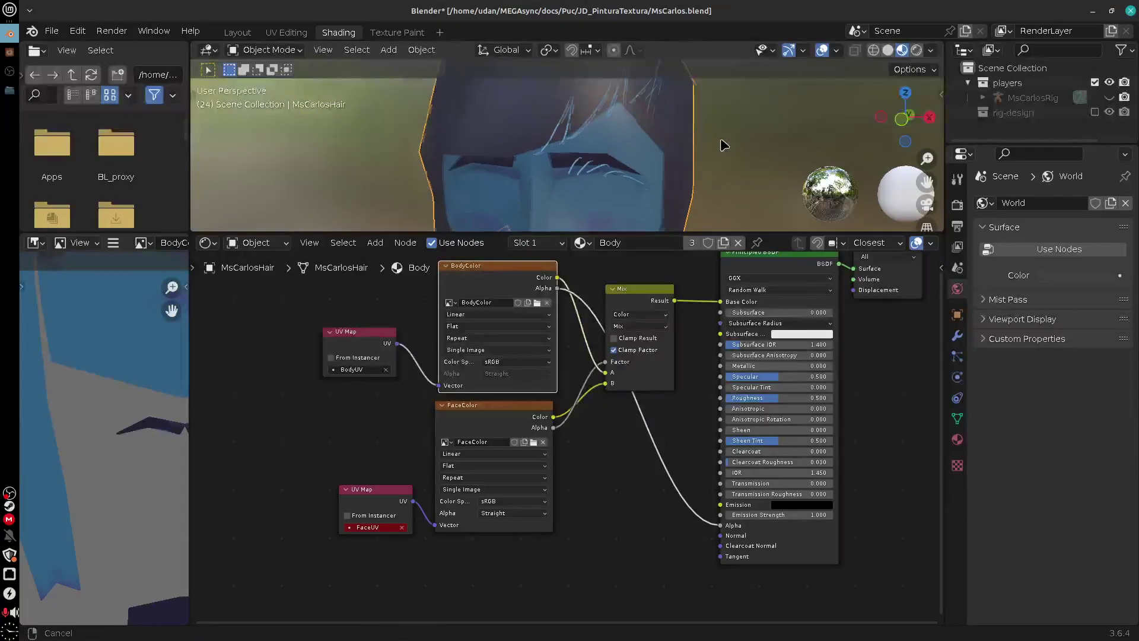
Reposition the Mix node between the textures and the Principled BSDF, and collapse it
left_click(646, 297)
left_click_drag(646, 297, 645, 284)
middle_click_drag(640, 277, 638, 284)
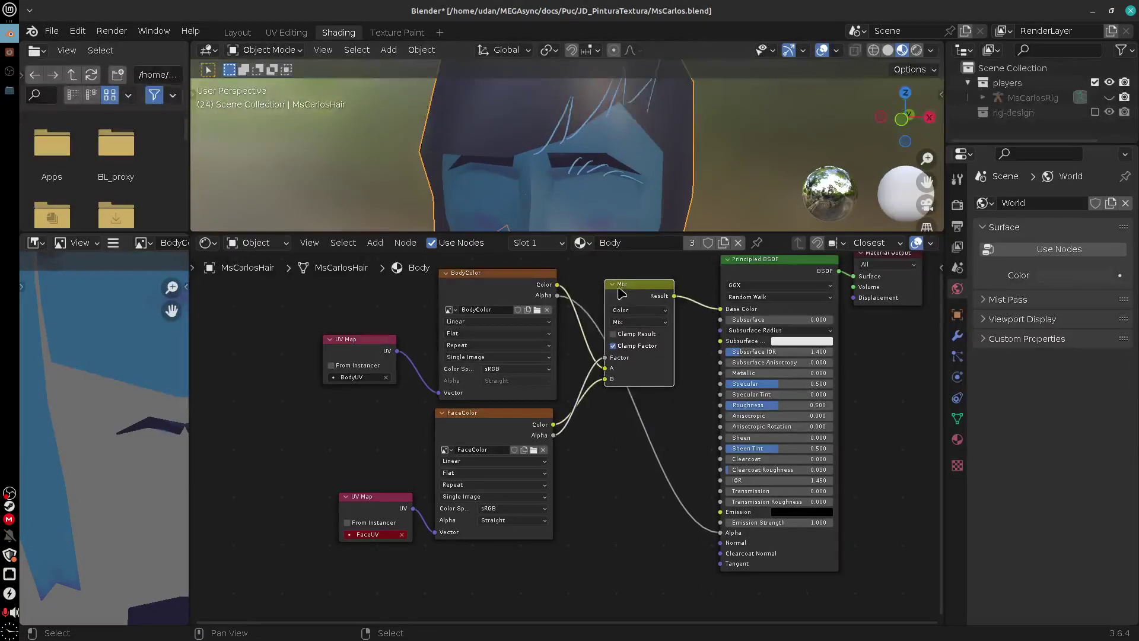
left_click(614, 286)
left_click_drag(628, 291, 619, 296)
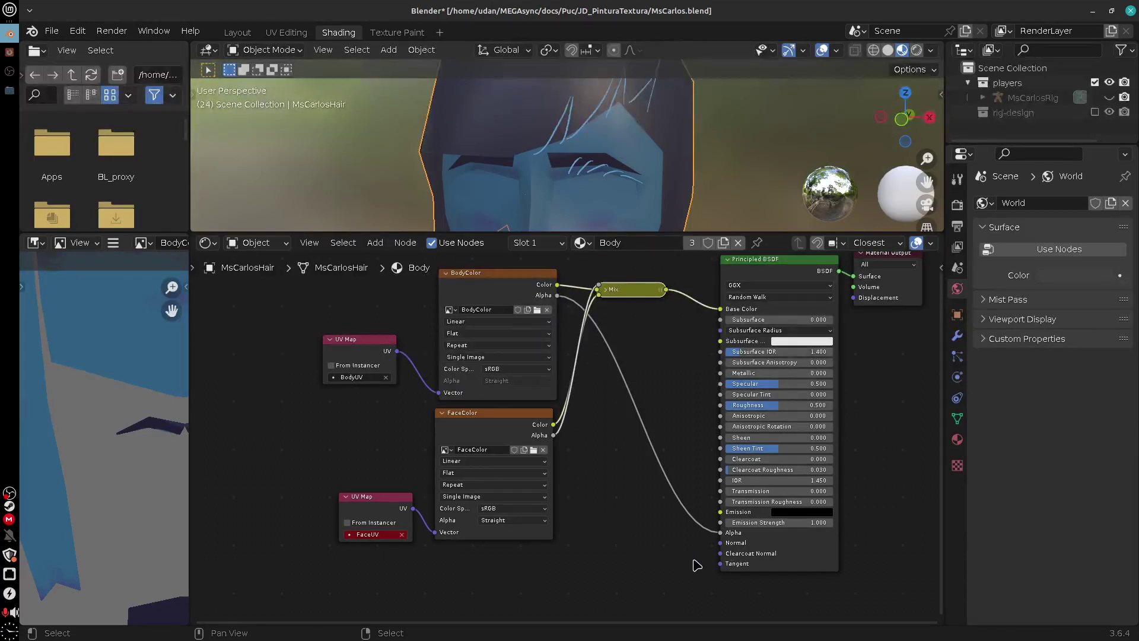
key("h")
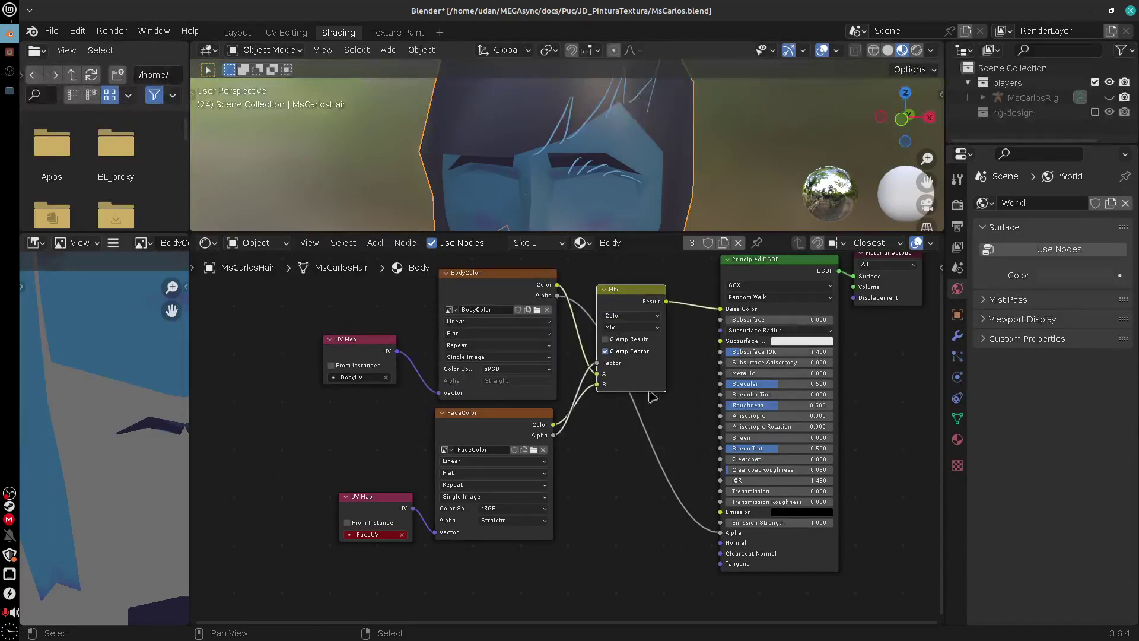
left_click(604, 290)
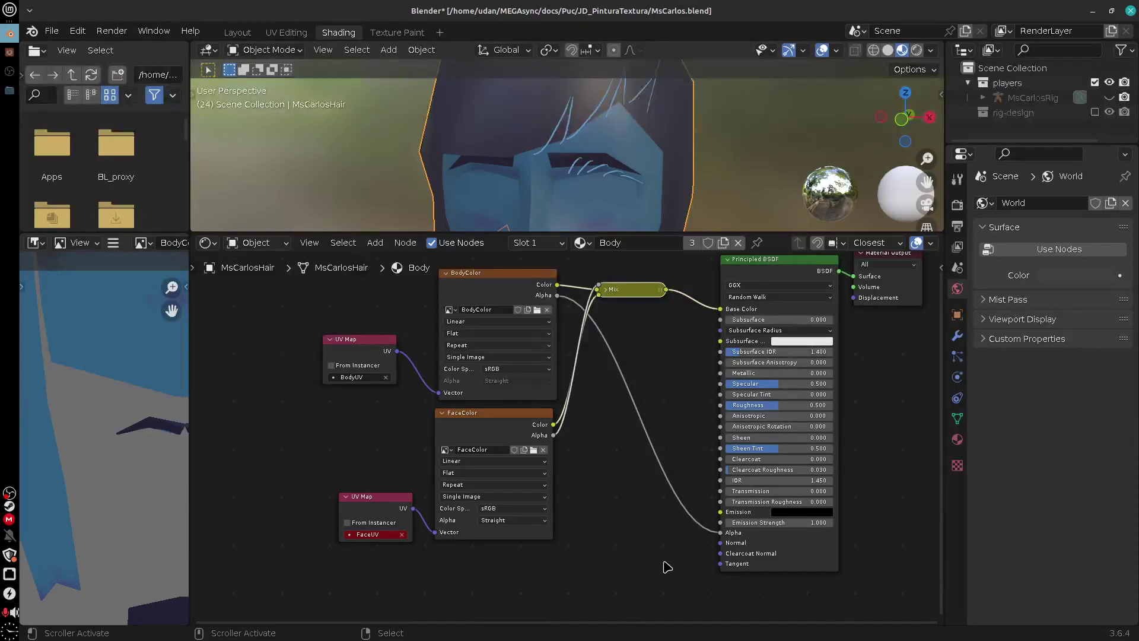
Examine the Body material's node connections in an enlarged node editor, including the BodyColor alpha link, and return to the full layout
key("ctrl+space")
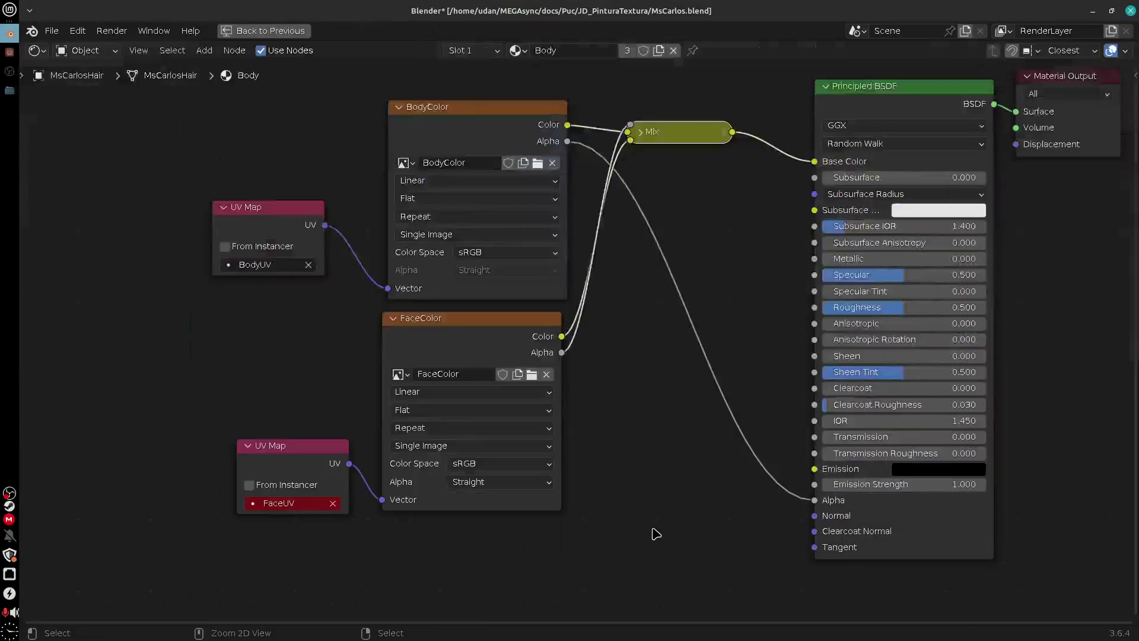
middle_click_drag(654, 488, 565, 499)
scroll(580, 528, "up", 1)
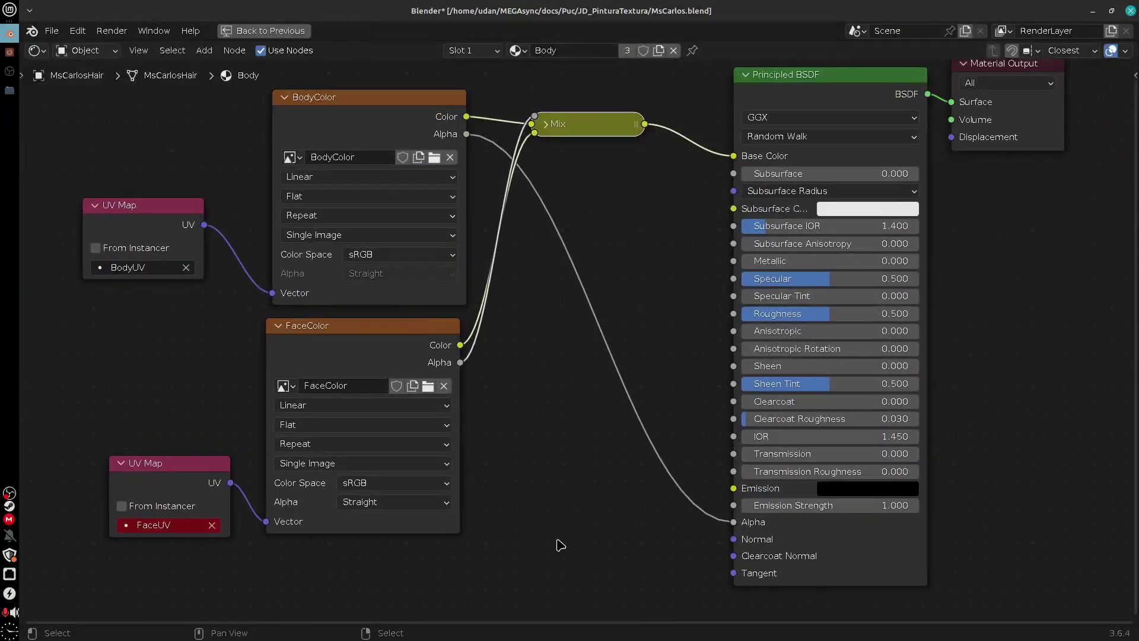
scroll(560, 545, "up", 1)
scroll(566, 546, "down", 1)
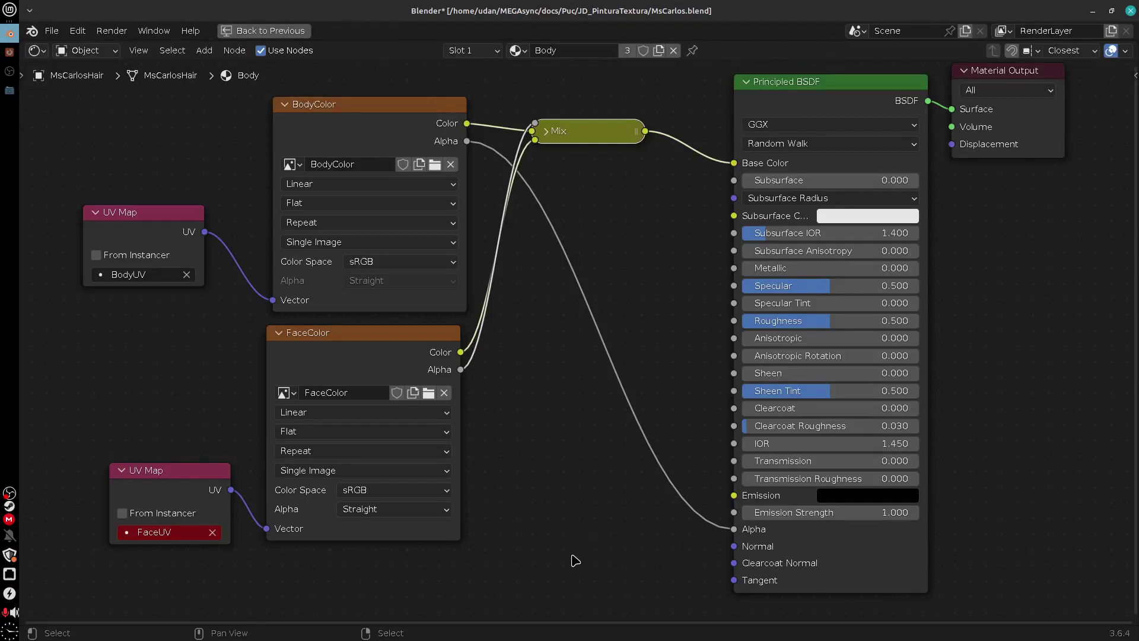
key("ctrl+space")
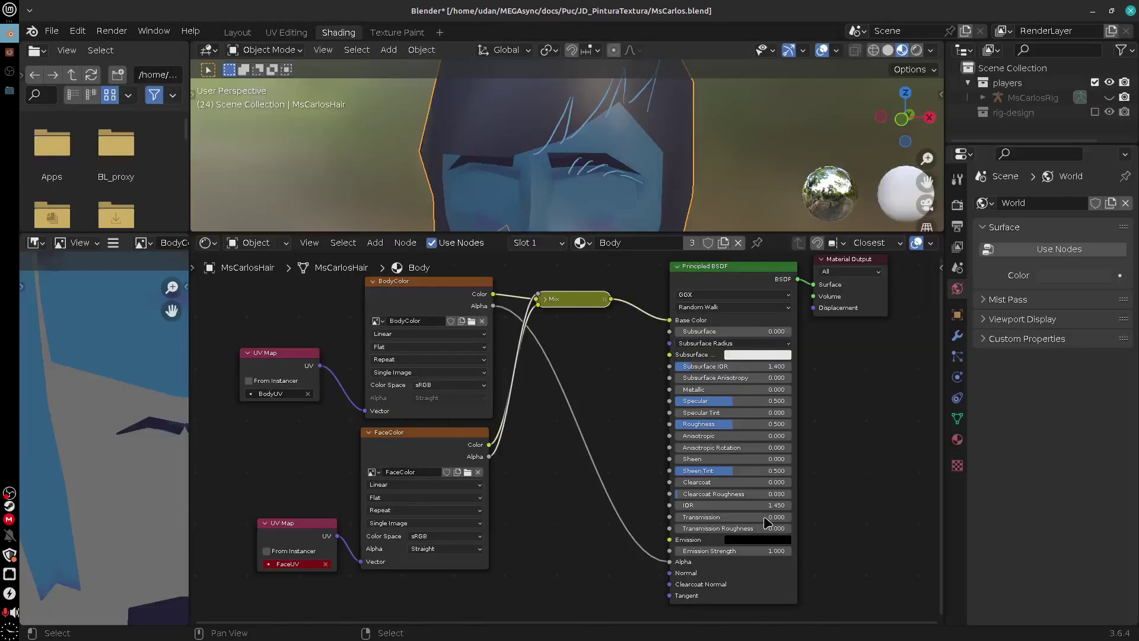
scroll(854, 500, "up", 2)
middle_click_drag(836, 520, 808, 538)
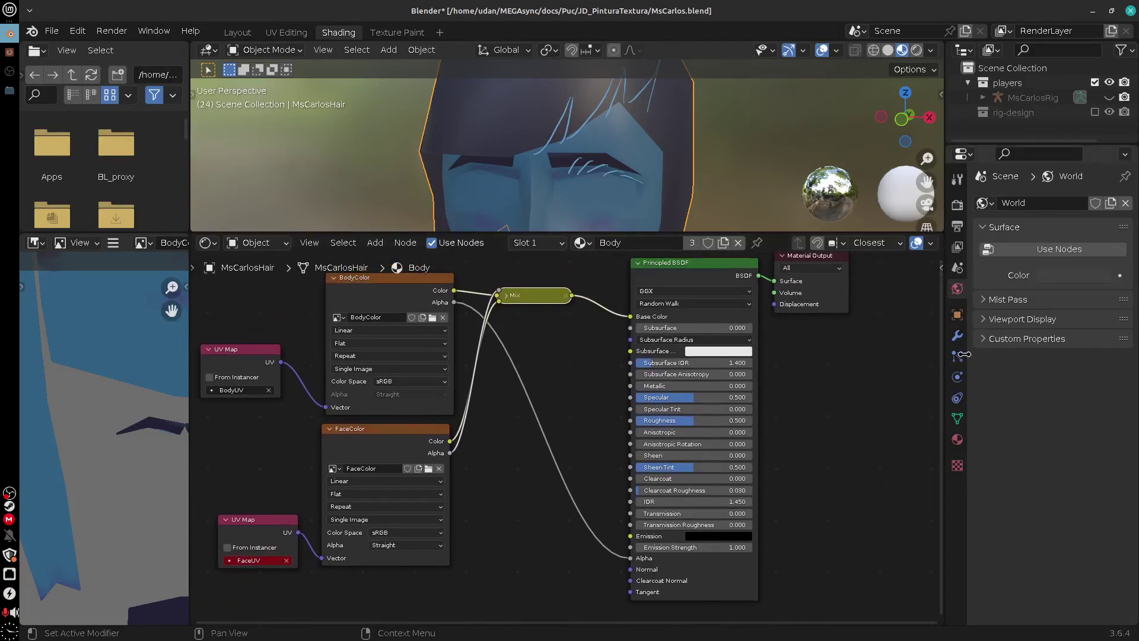
Set the Body material's blend mode to Alpha Blend and turn off Show Backface, checking the head from different angles
left_click(956, 439)
left_click_drag(1133, 327, 1133, 524)
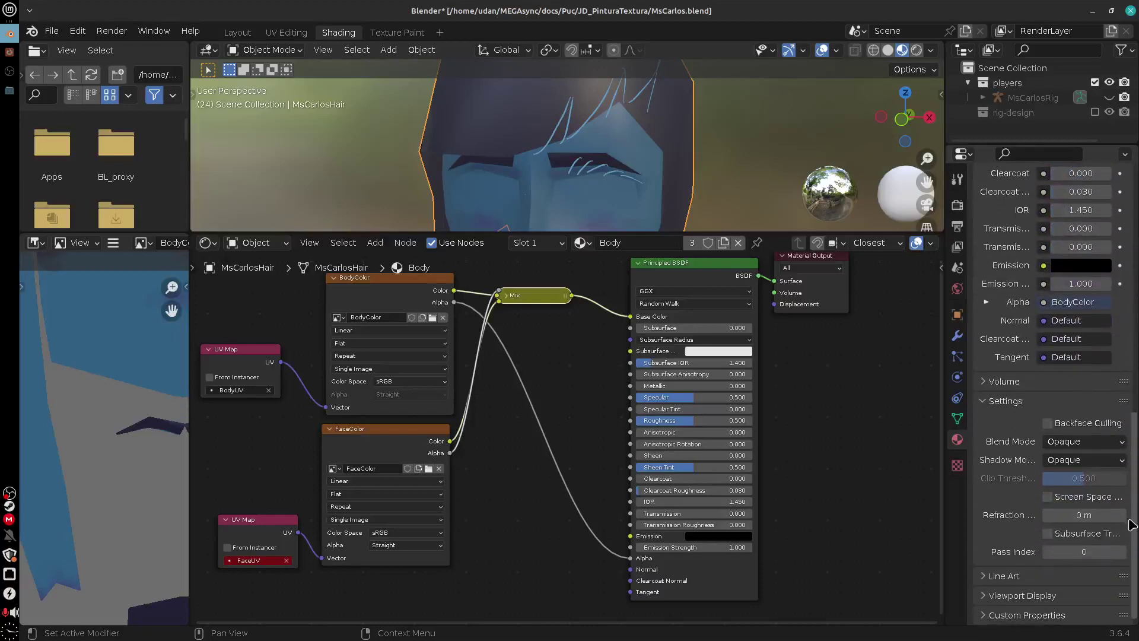
left_click(1095, 445)
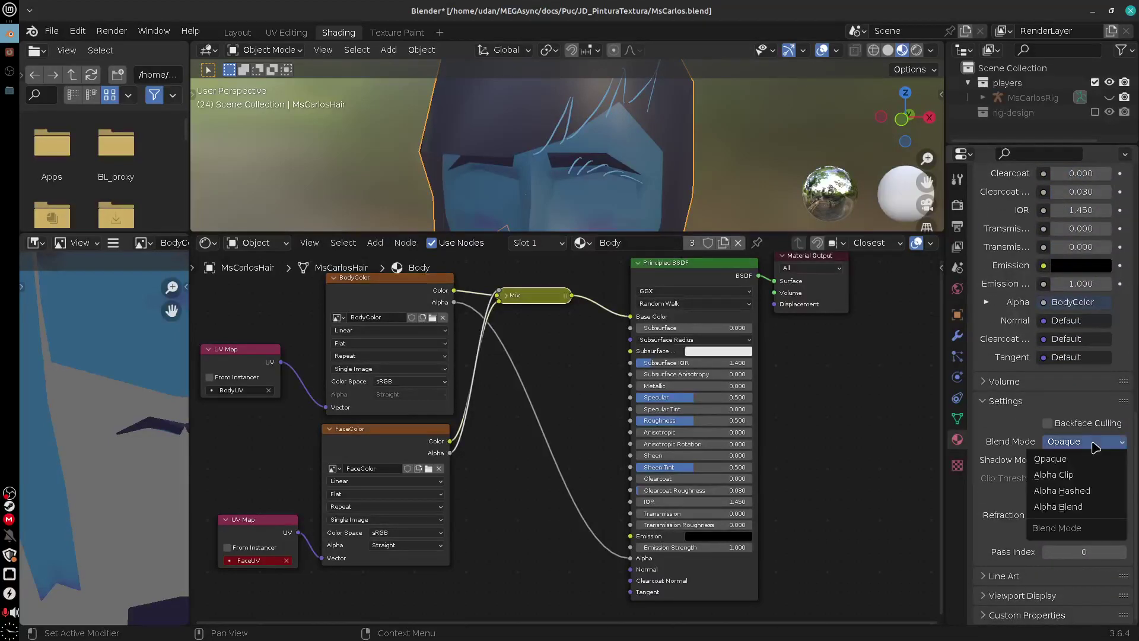
left_click(1085, 507)
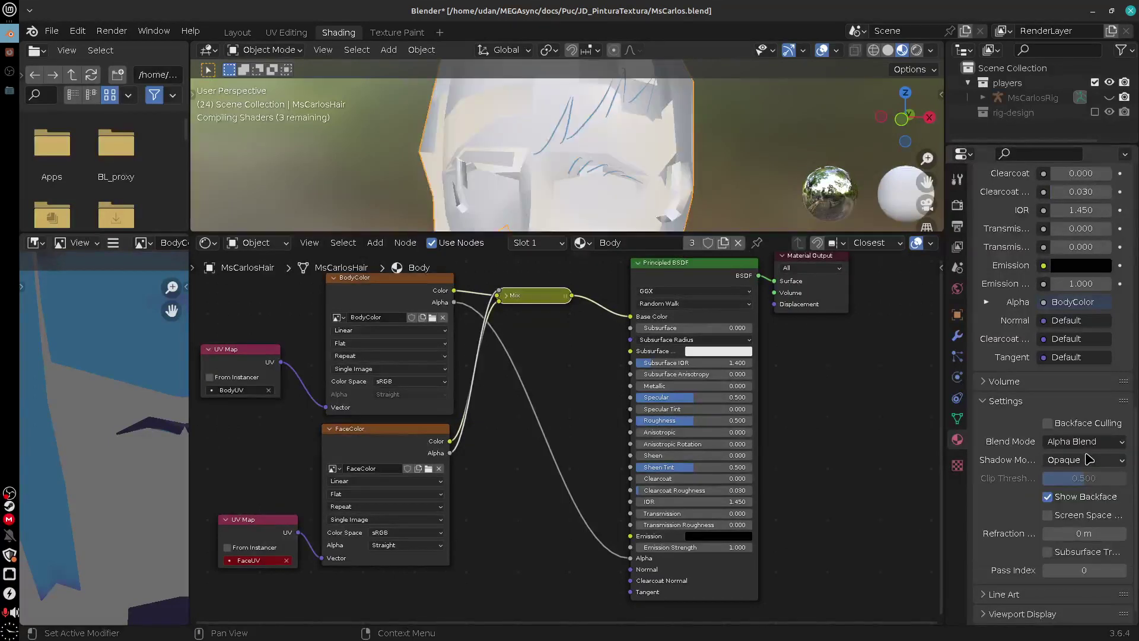
middle_click_drag(776, 148, 680, 153)
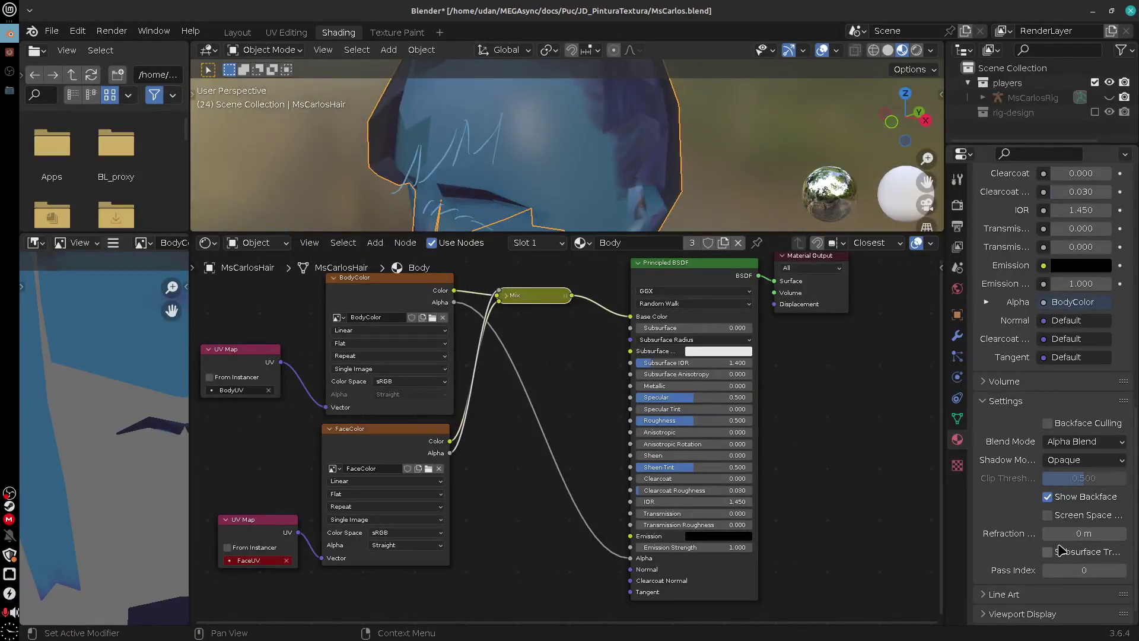
left_click(1048, 498)
middle_click_drag(681, 184, 705, 152)
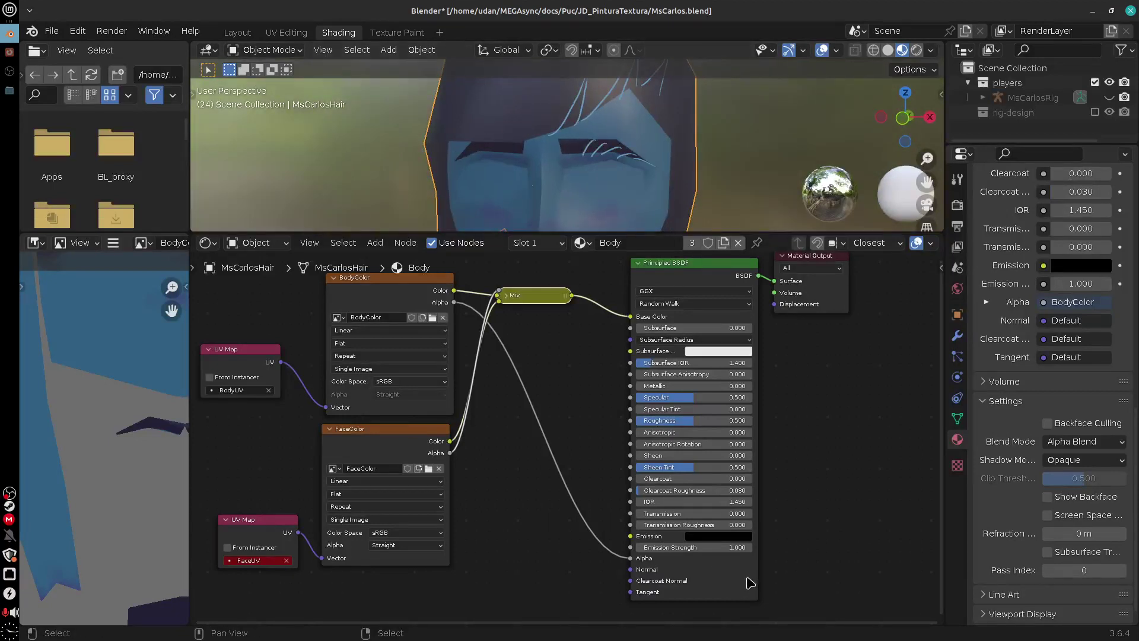
Set the Body material's blend mode to Alpha Hashed and compare the hair with Backface Culling switched on and off
left_click(1085, 442)
left_click(1074, 498)
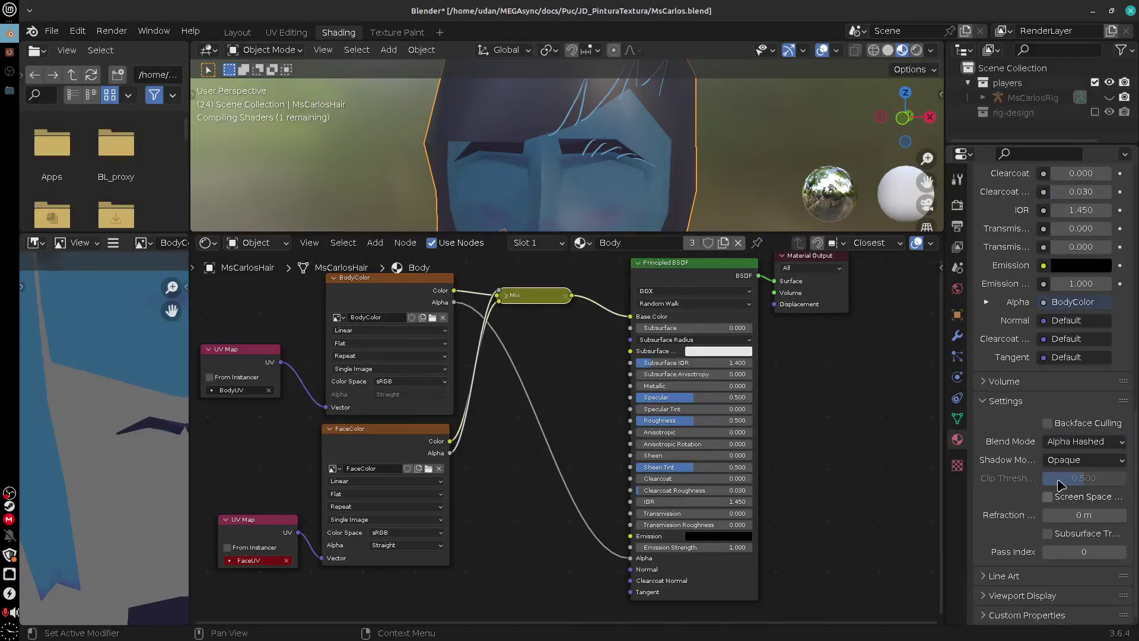
left_click(1048, 423)
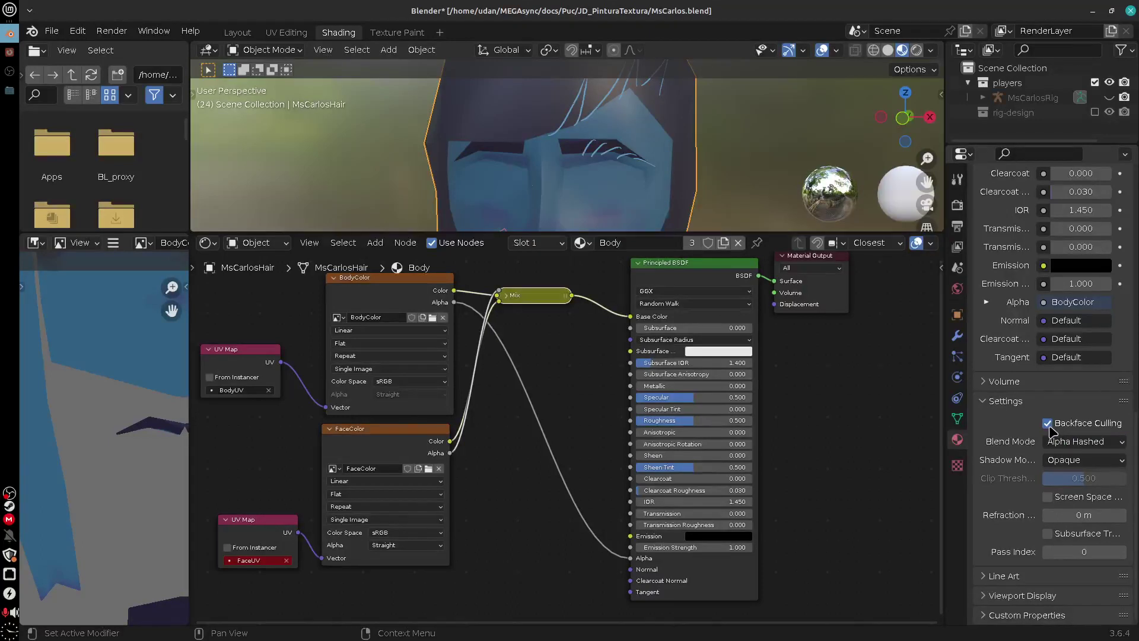
left_click(1048, 424)
middle_click_drag(599, 166, 728, 172)
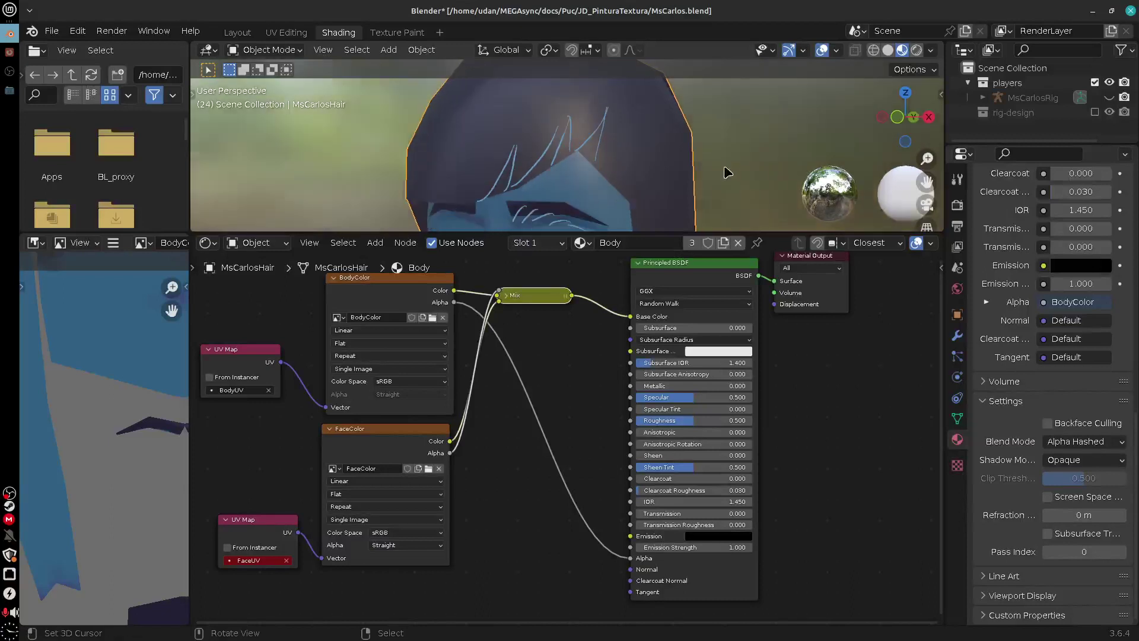
Open the Body material's blend mode options
left_click(1089, 444)
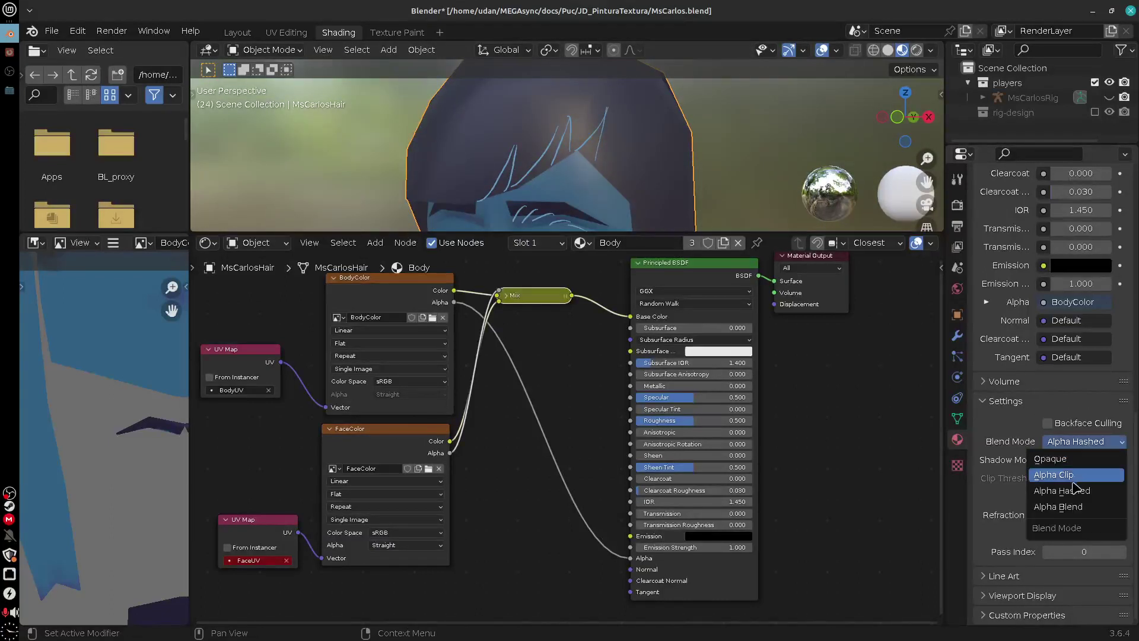
Try the Alpha Blend mode on the Body material and toggle its Show Backface option
left_click(1077, 507)
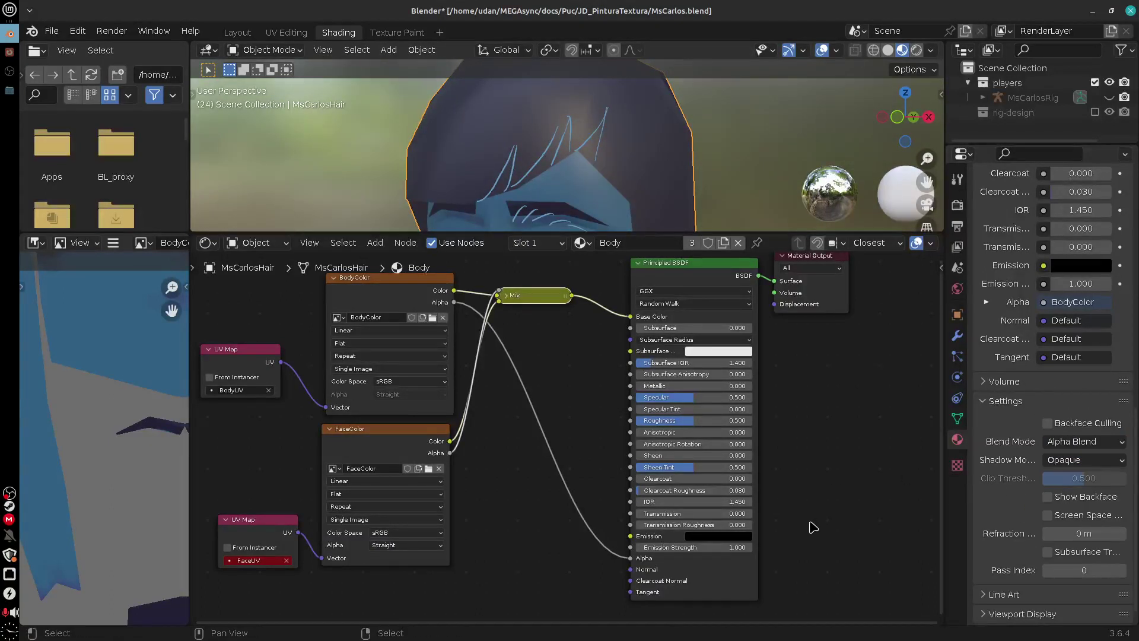
left_click(1079, 444)
left_click(1047, 497)
left_click(1048, 497)
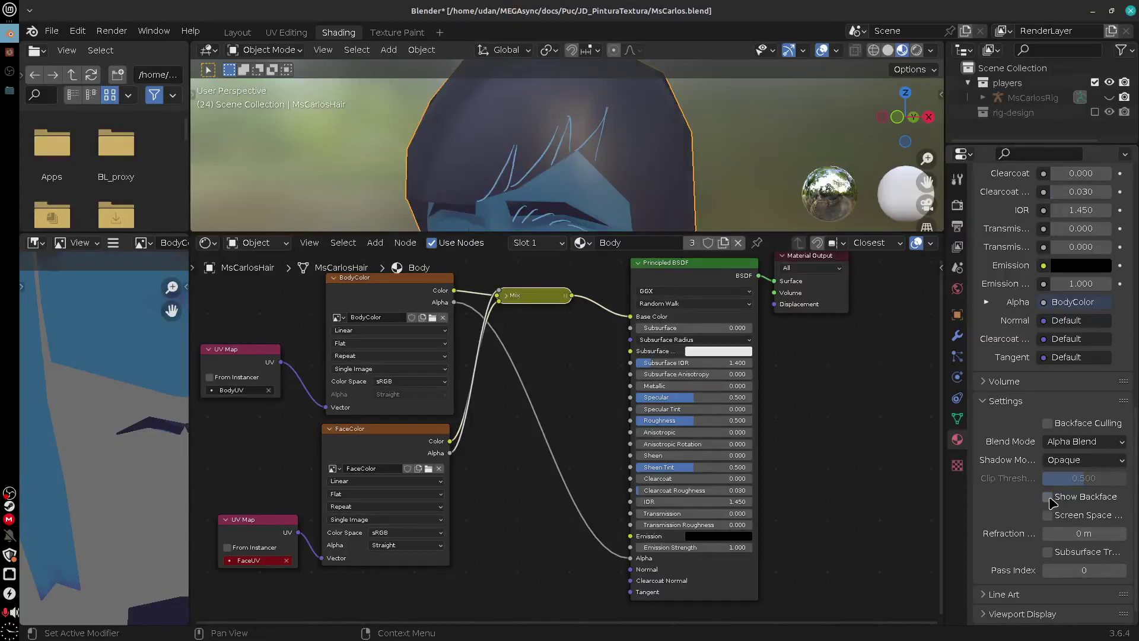
Try the Alpha Hashed and Alpha Clip blend modes on the Body material
left_click(1085, 442)
left_click(1085, 496)
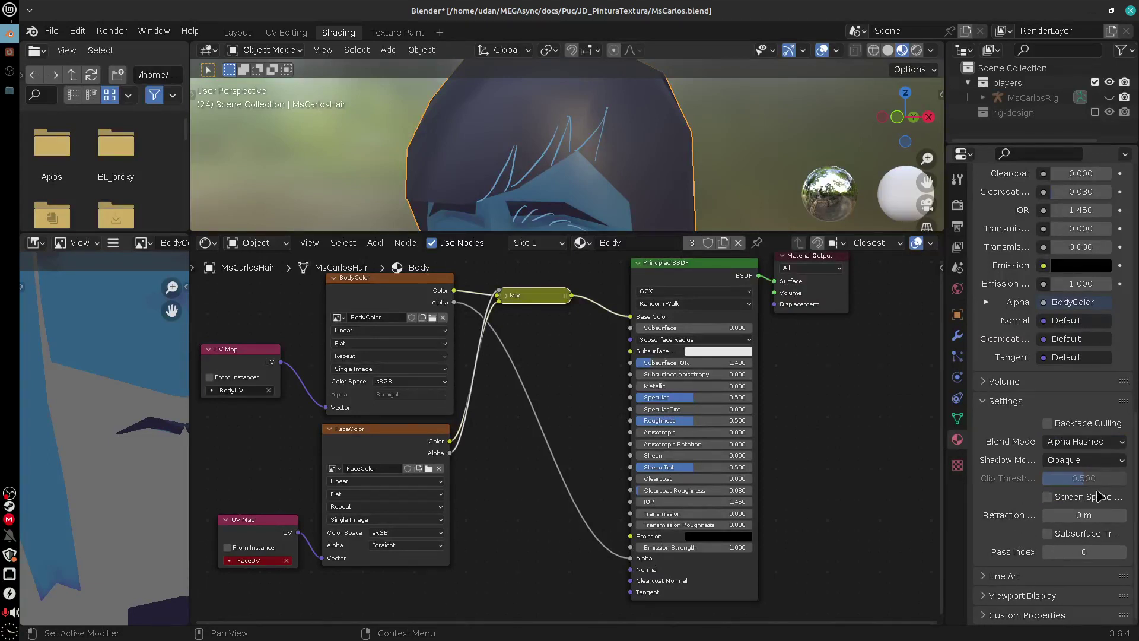
left_click(1083, 442)
left_click(1104, 510)
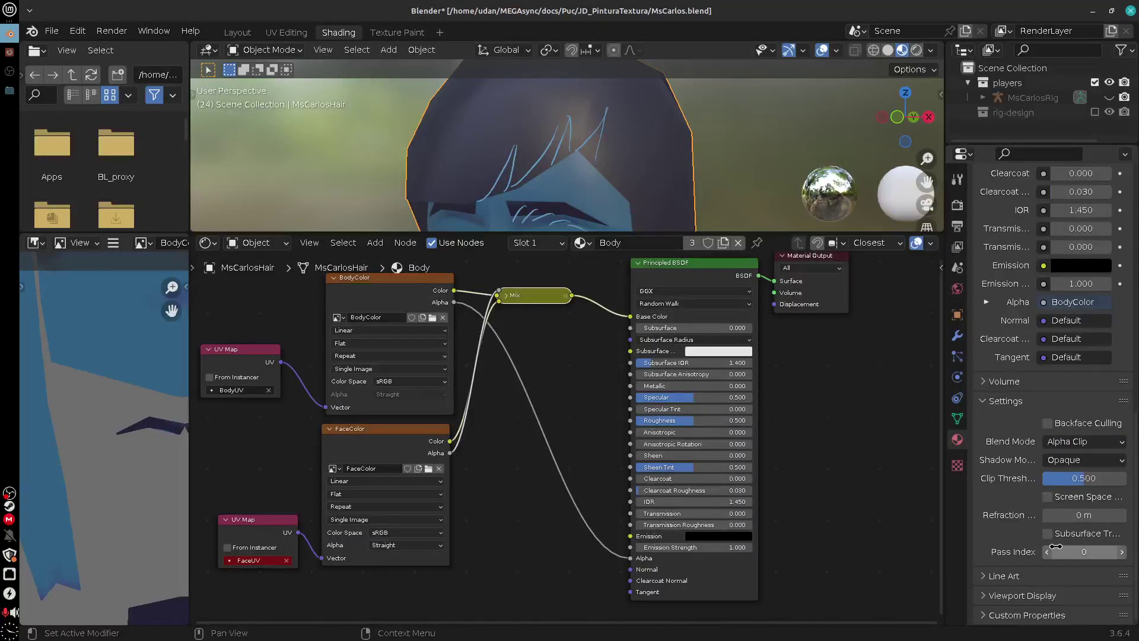
Set the Body material's blend mode to Alpha Blend, trying Show Backface and leaving it disabled
left_click(1091, 444)
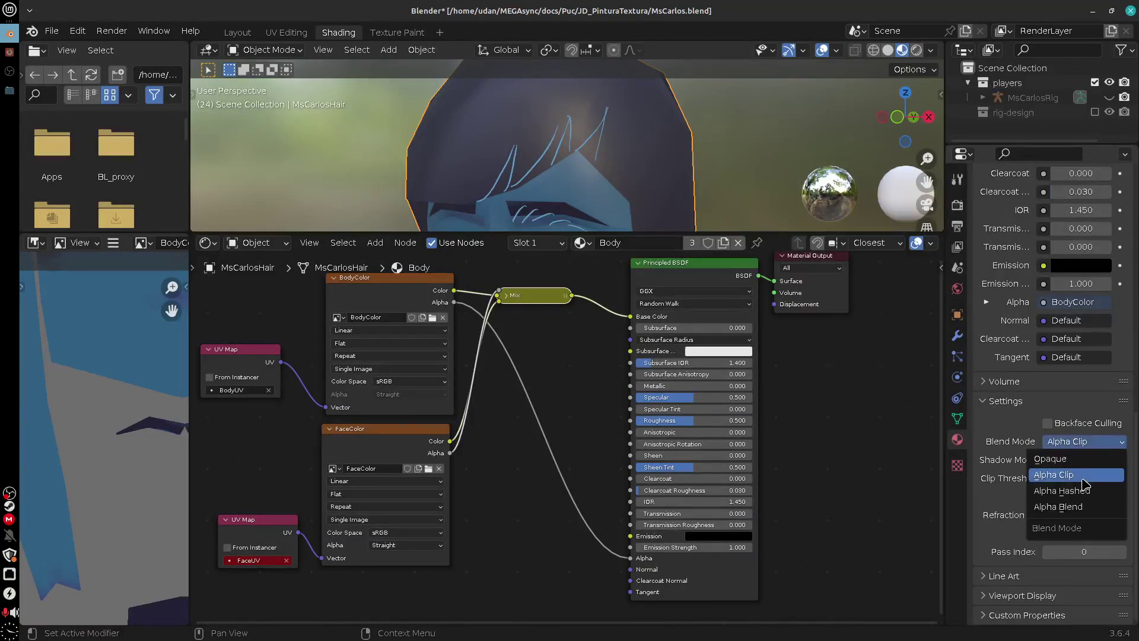
left_click(1077, 513)
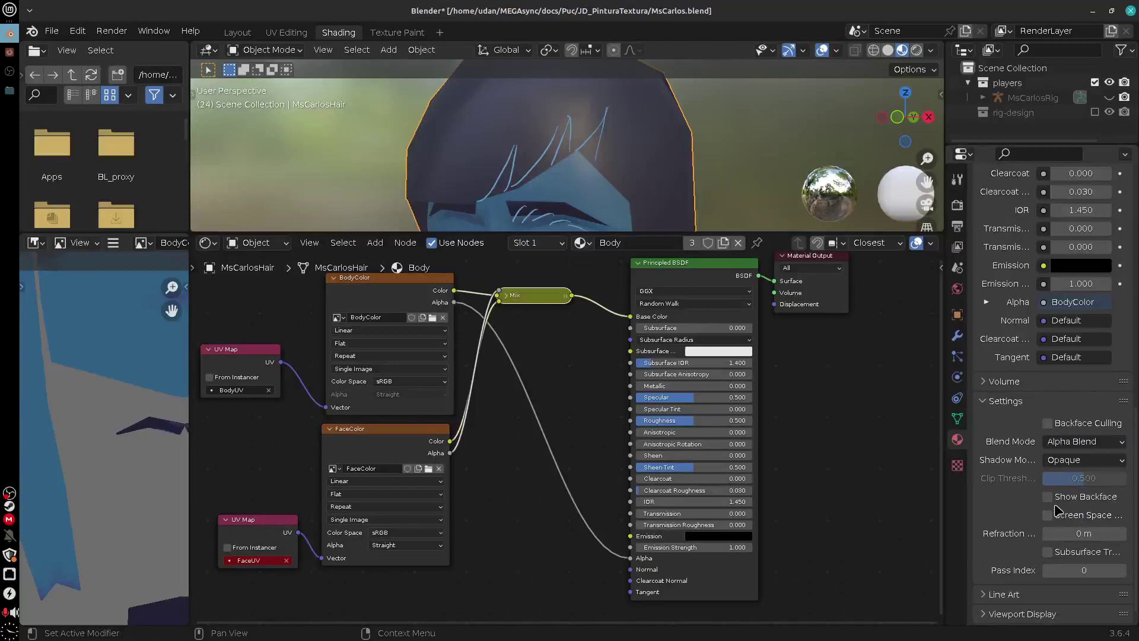
left_click(1049, 499)
left_click(1049, 499)
left_click(1049, 499)
left_click(1050, 499)
left_click(1048, 497)
left_click(1096, 443)
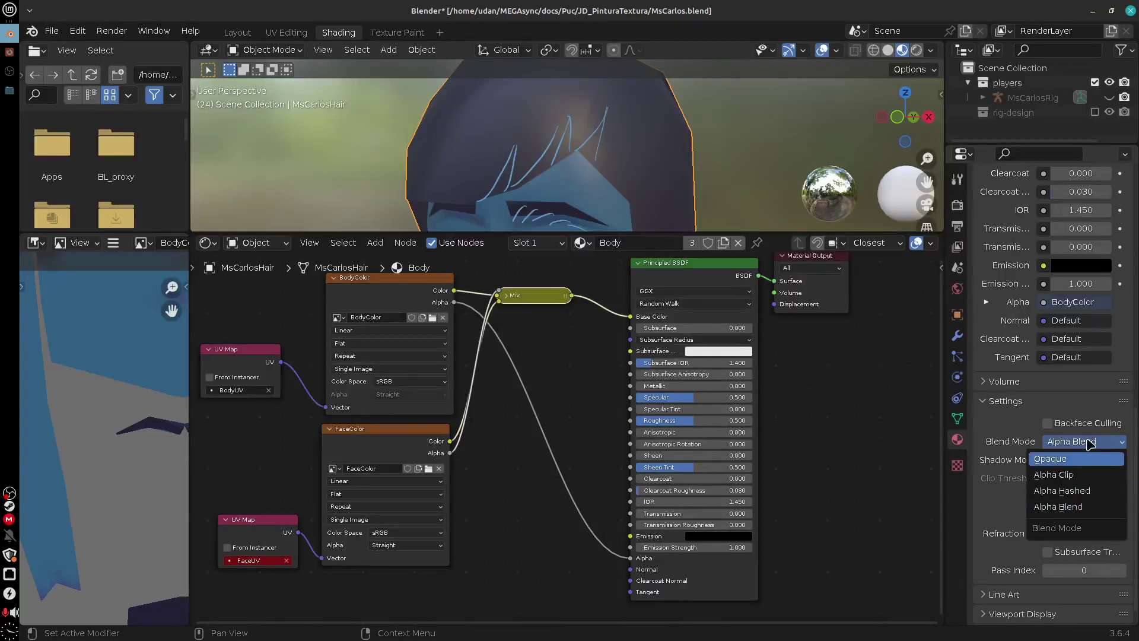
left_click(1088, 442)
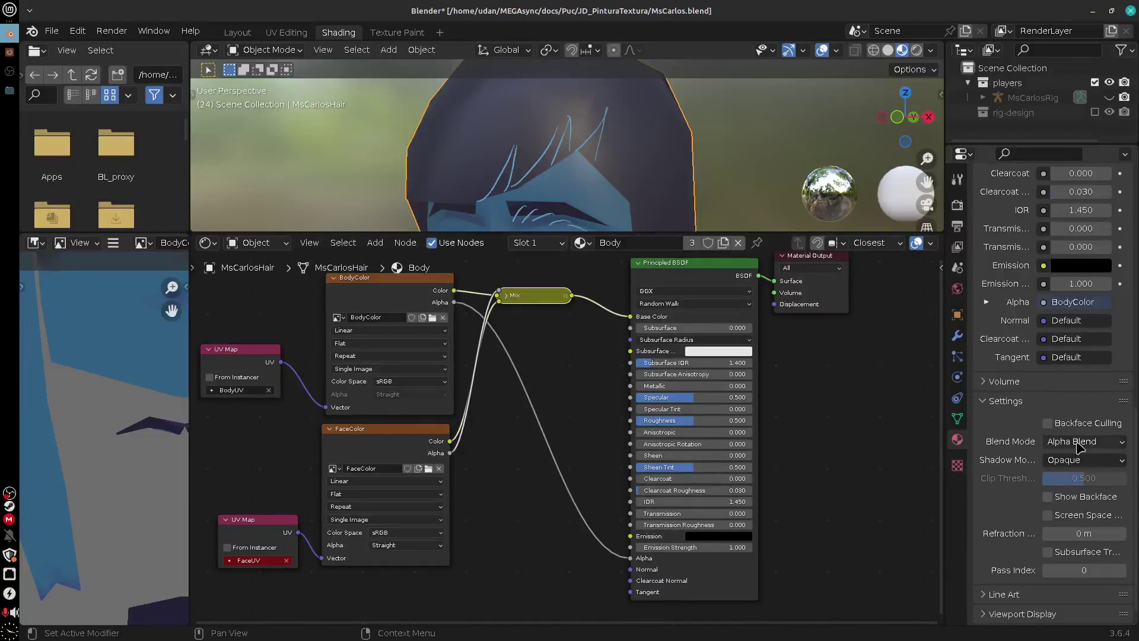
left_click(1072, 446)
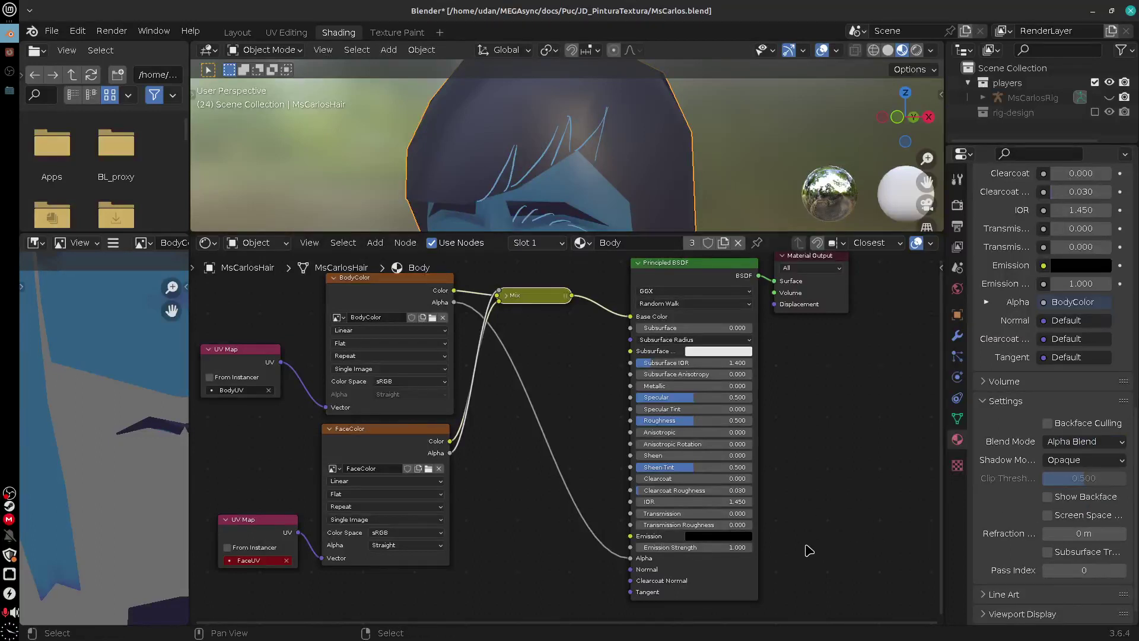
Switch to the Texture Paint workspace, make MsCarlosHead the painted object and isolate it in local view
middle_click_drag(836, 474, 852, 475)
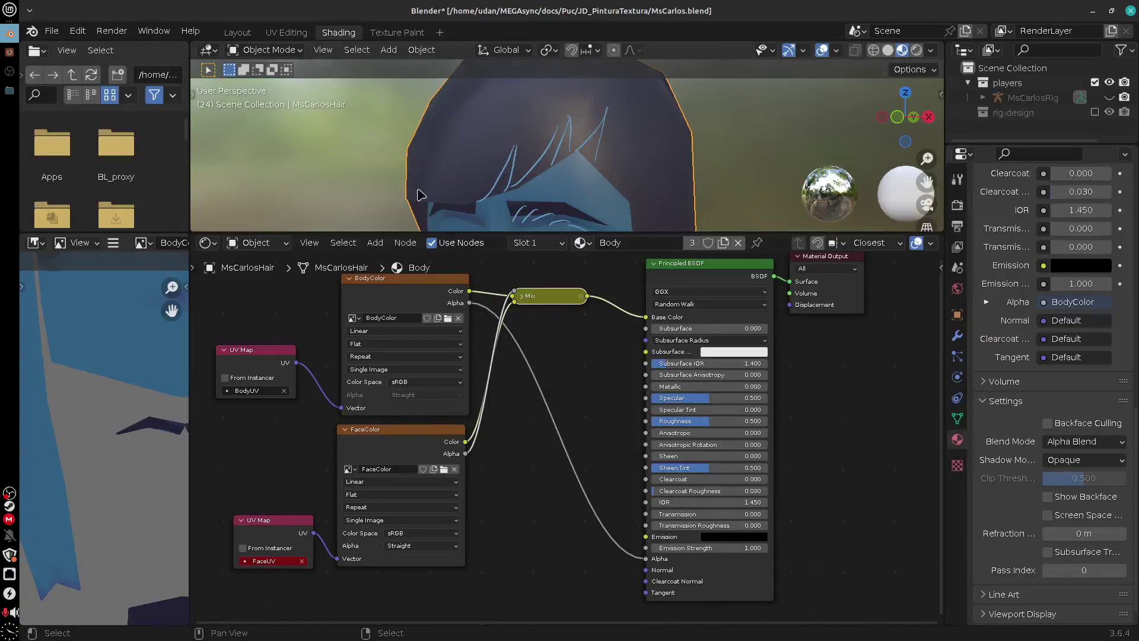
left_click(396, 33)
middle_click_drag(780, 490, 783, 354)
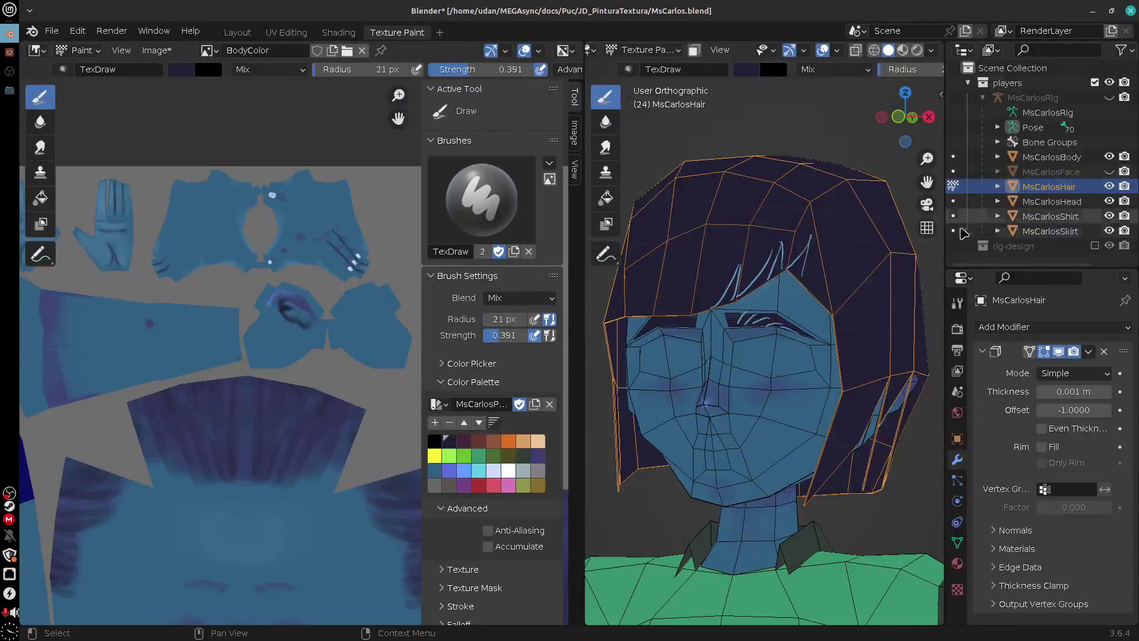
left_click(953, 201)
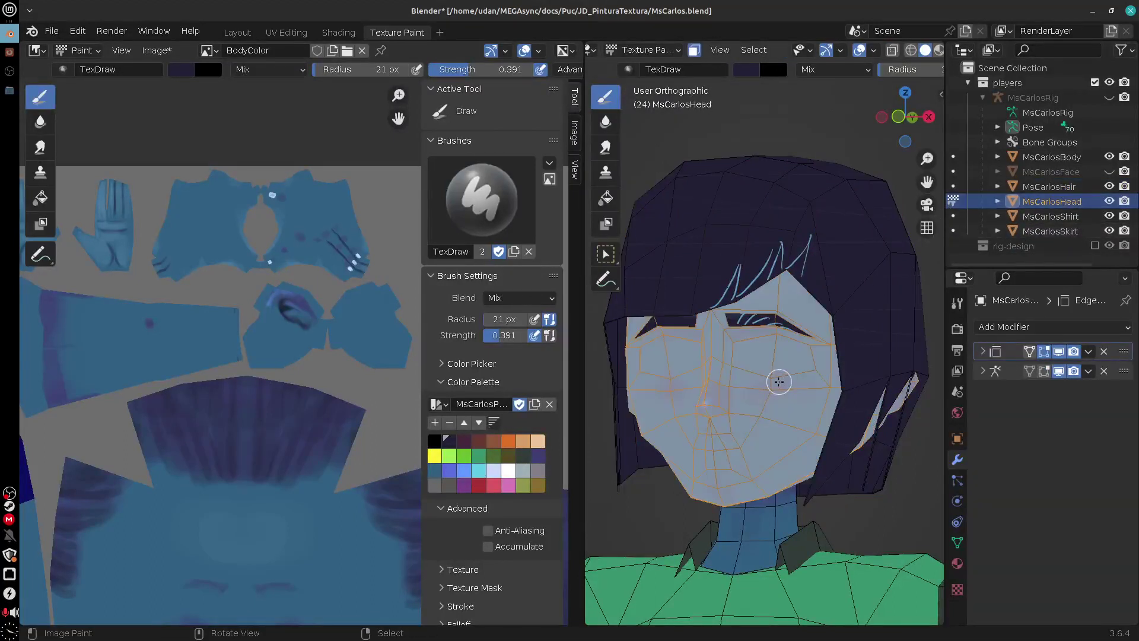
key("KP_Divide")
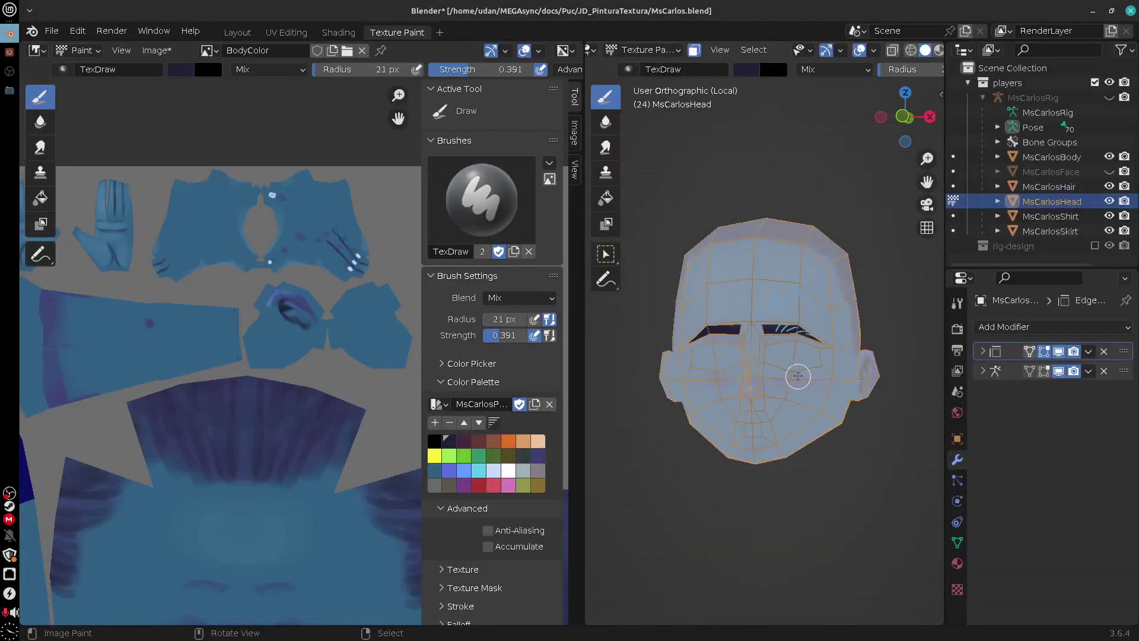
Paint over the light strokes on the head's eyebrow and limit the face mask to the linked eyebrow faces
scroll(797, 374, "up", 6)
middle_click_drag(875, 337, 761, 357, "shift")
mouse_move(769, 357)
left_mouse_down()
mouse_move(725, 298)
mouse_move(793, 310)
mouse_move(817, 356)
left_mouse_up()
mouse_move(774, 429)
middle_mouse_down()
mouse_move(826, 422)
mouse_move(797, 428)
middle_mouse_up()
right_click(803, 338)
key("ctrl+l")
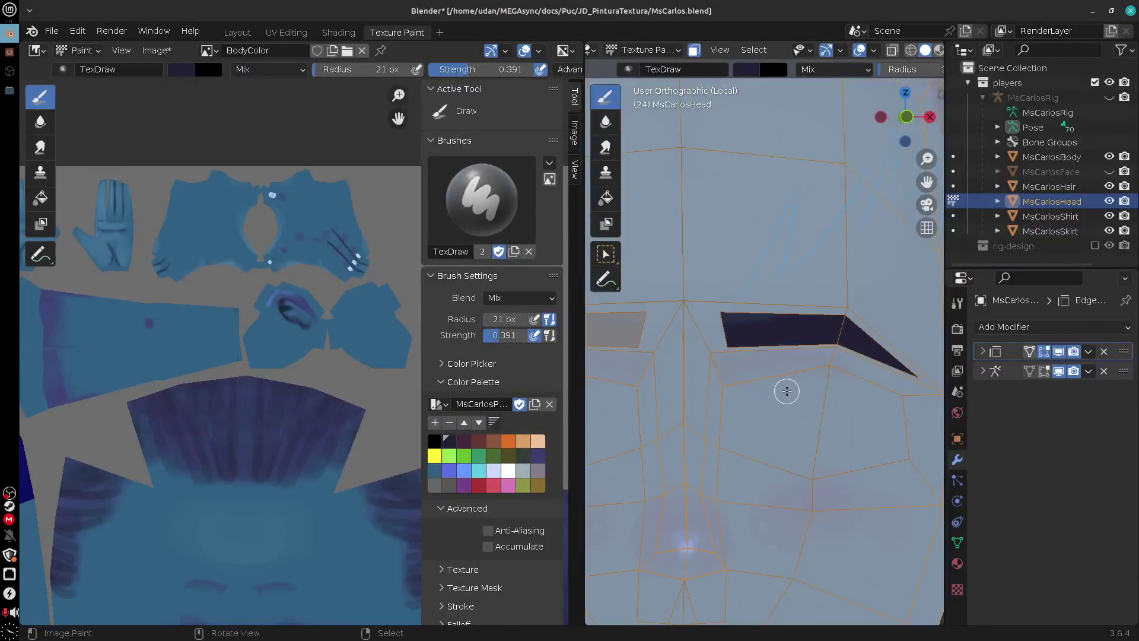
key("ctrl+shift+z")
mouse_move(637, 353)
middle_mouse_down("shift")
mouse_move(862, 423)
mouse_move(762, 399)
mouse_move(788, 427)
middle_mouse_up("shift")
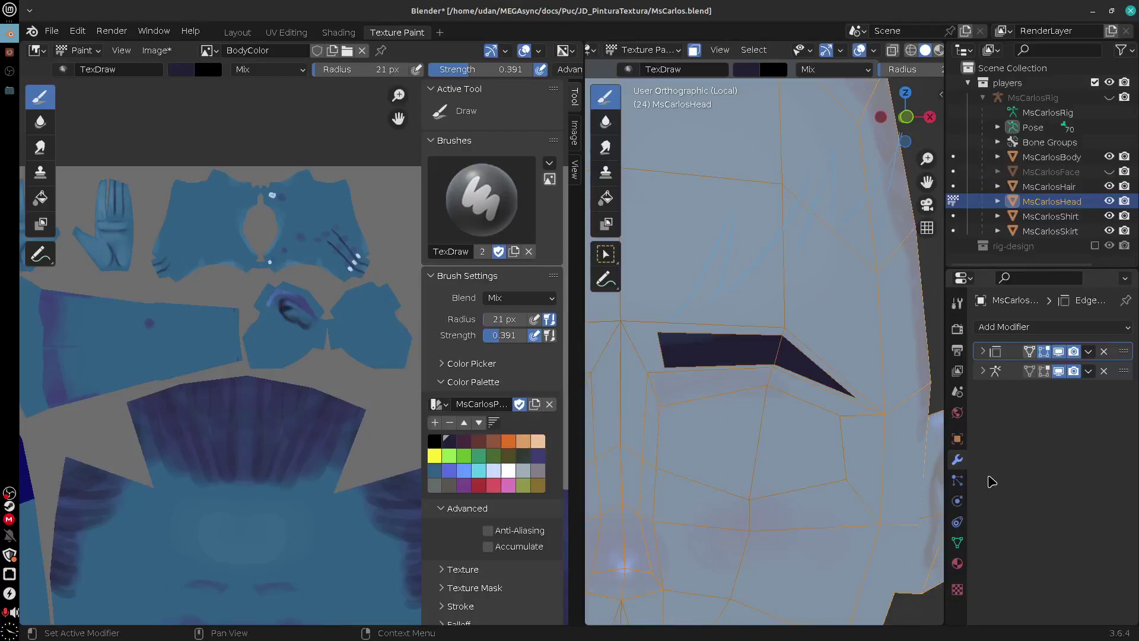
Use BodyColor as the active texture slot and set the TexDraw brush's blend mode to Erase Alpha
left_click(957, 303)
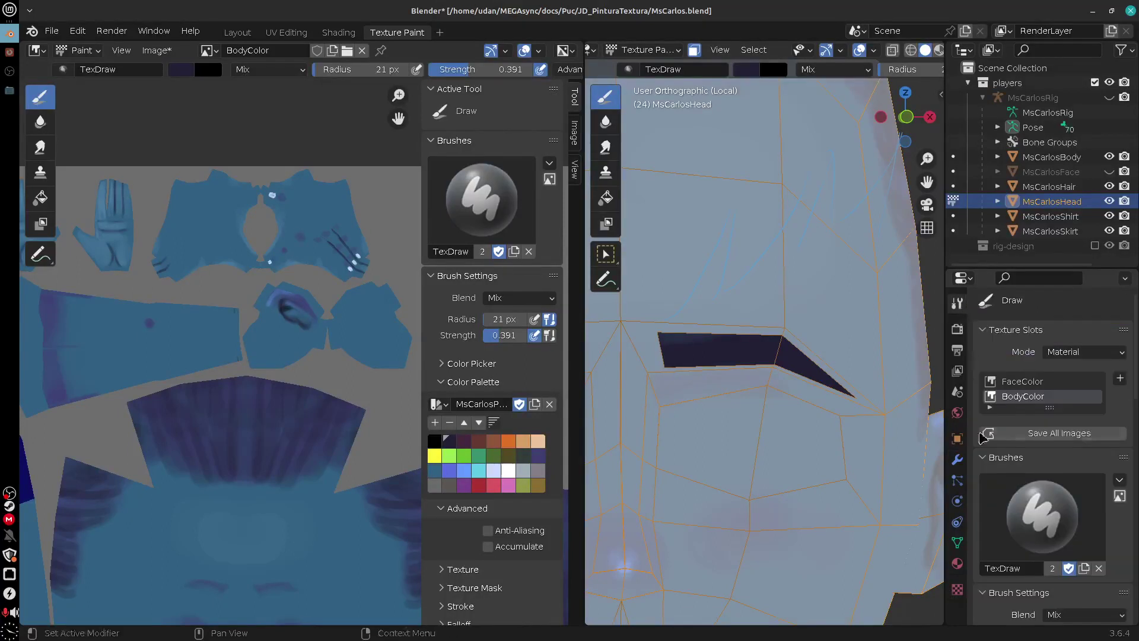
left_click(1032, 382)
left_click(1029, 396)
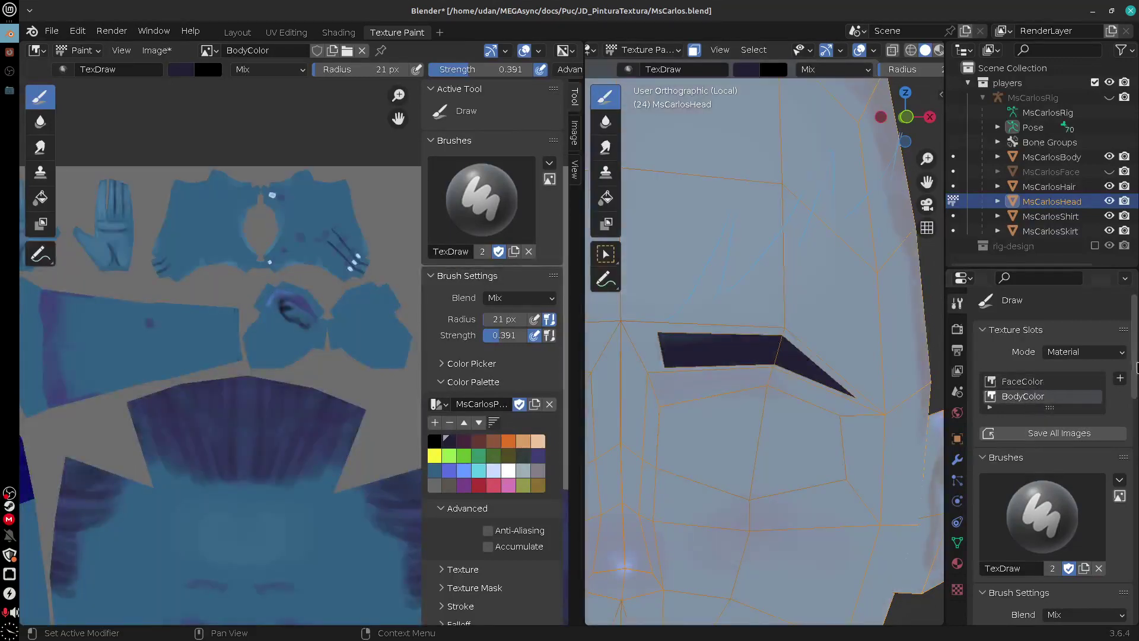
scroll(1134, 394, "down", 5)
left_click_drag(1137, 395, 1137, 392)
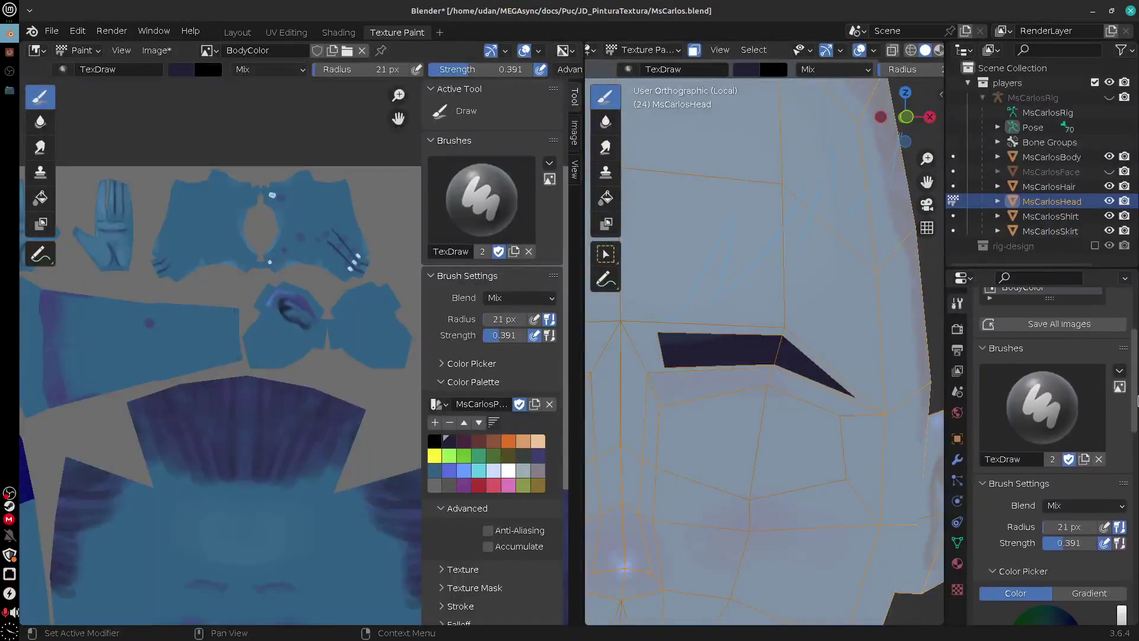
left_click(1095, 507)
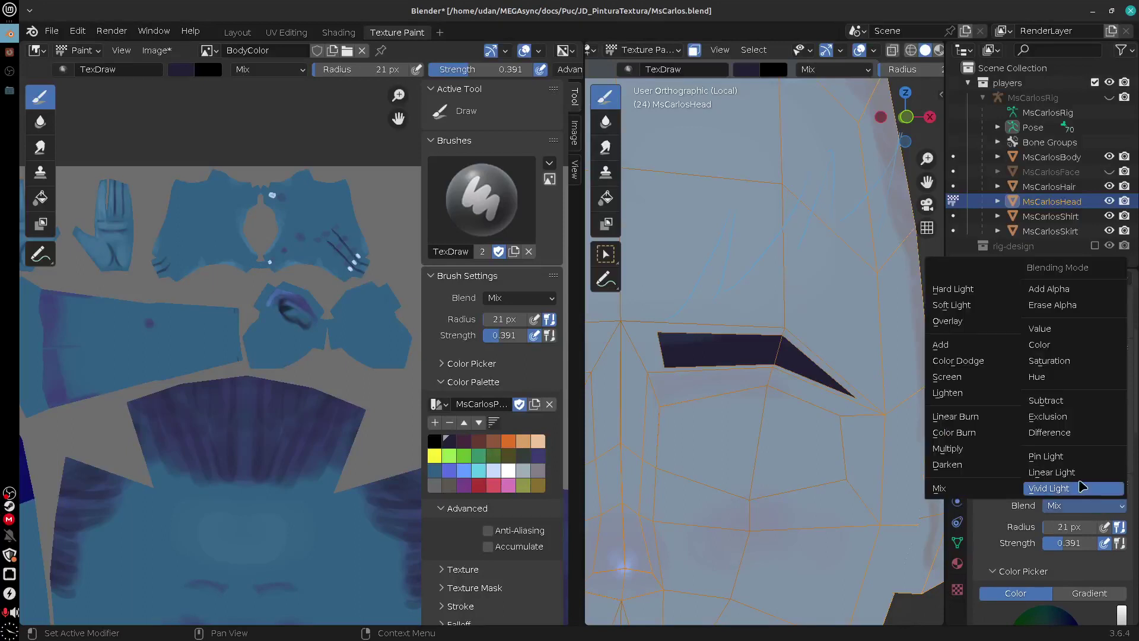
left_click(1062, 305)
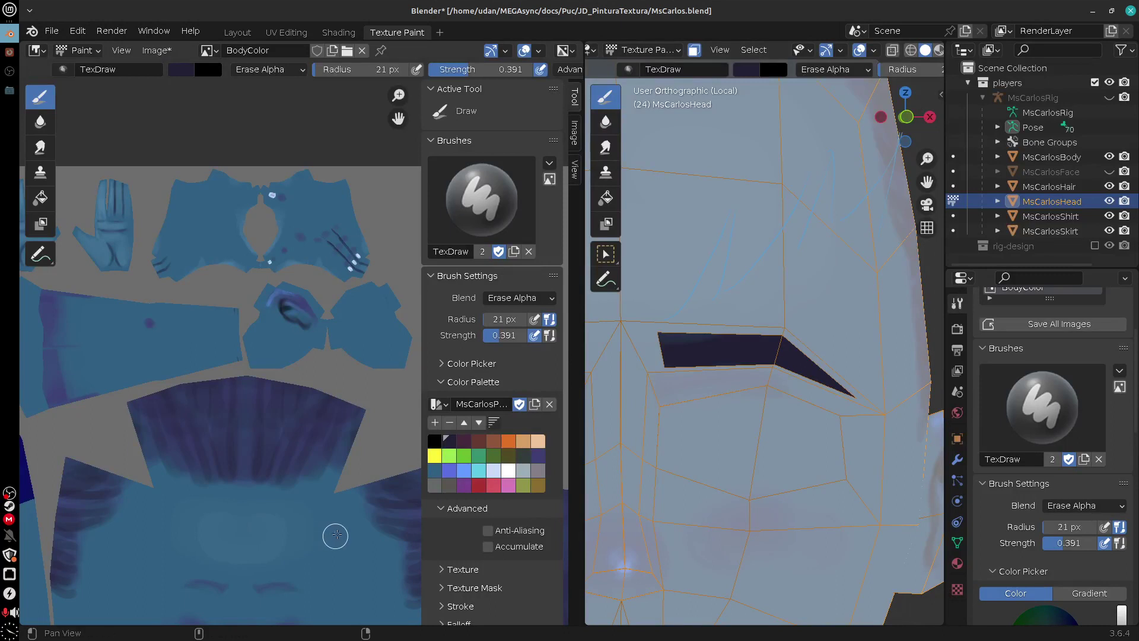
Set the brush strength to 1.000 and erase the alpha in the inner part of the eyebrow
mouse_move(333, 533)
middle_mouse_down()
mouse_move(206, 496)
mouse_move(355, 334)
middle_mouse_up()
middle_click_drag(296, 515, 339, 449)
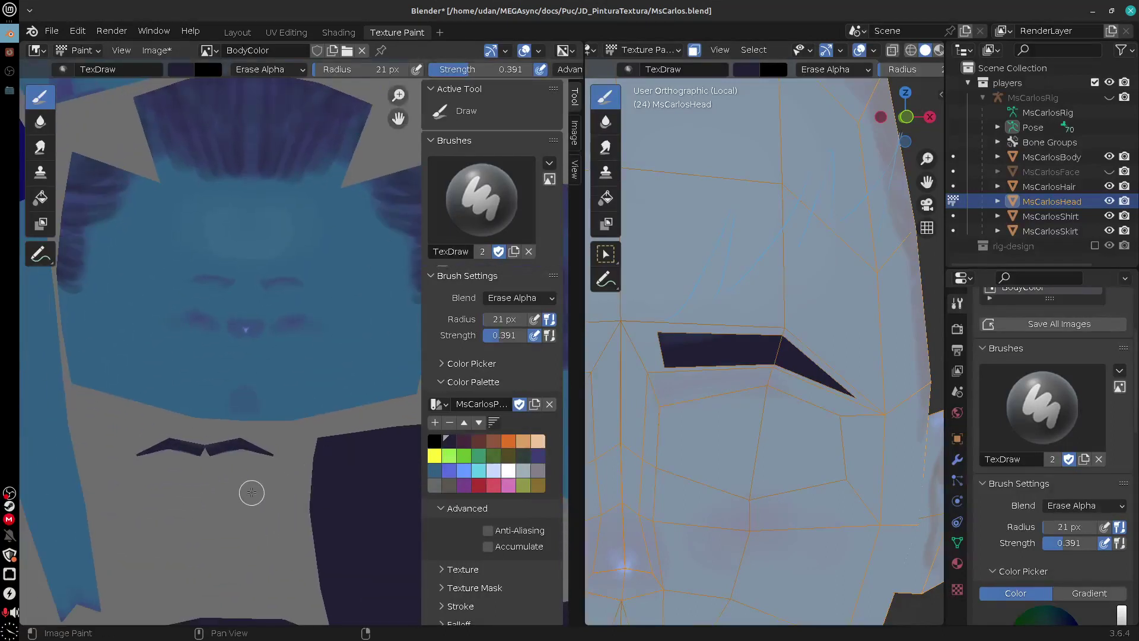
scroll(257, 486, "up", 1)
scroll(260, 490, "up", 5)
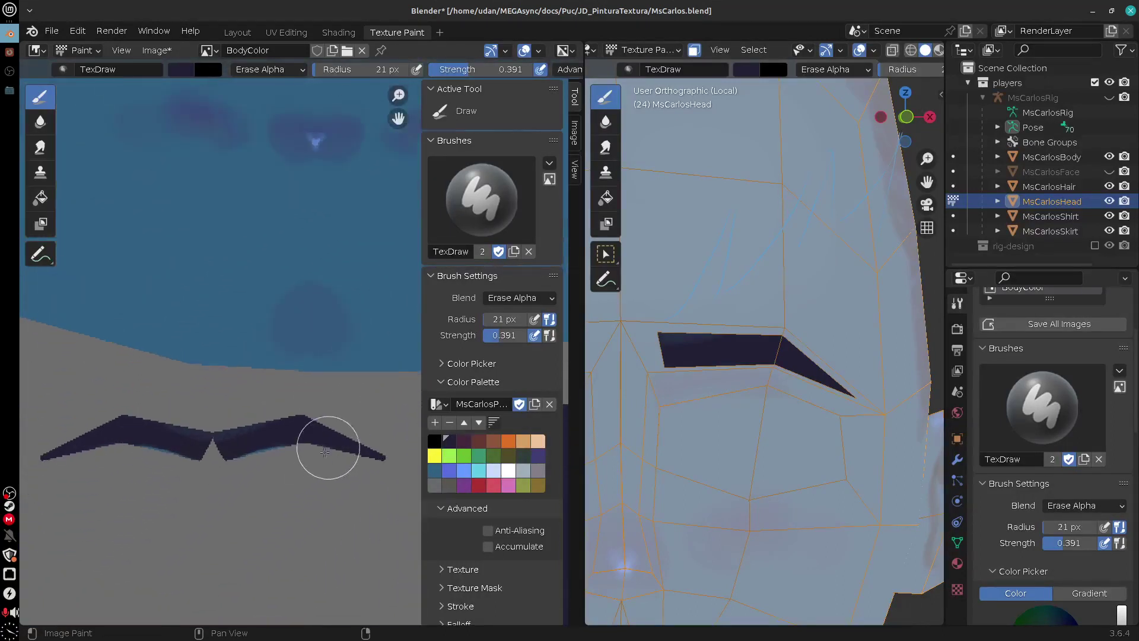
scroll(359, 416, "up", 3)
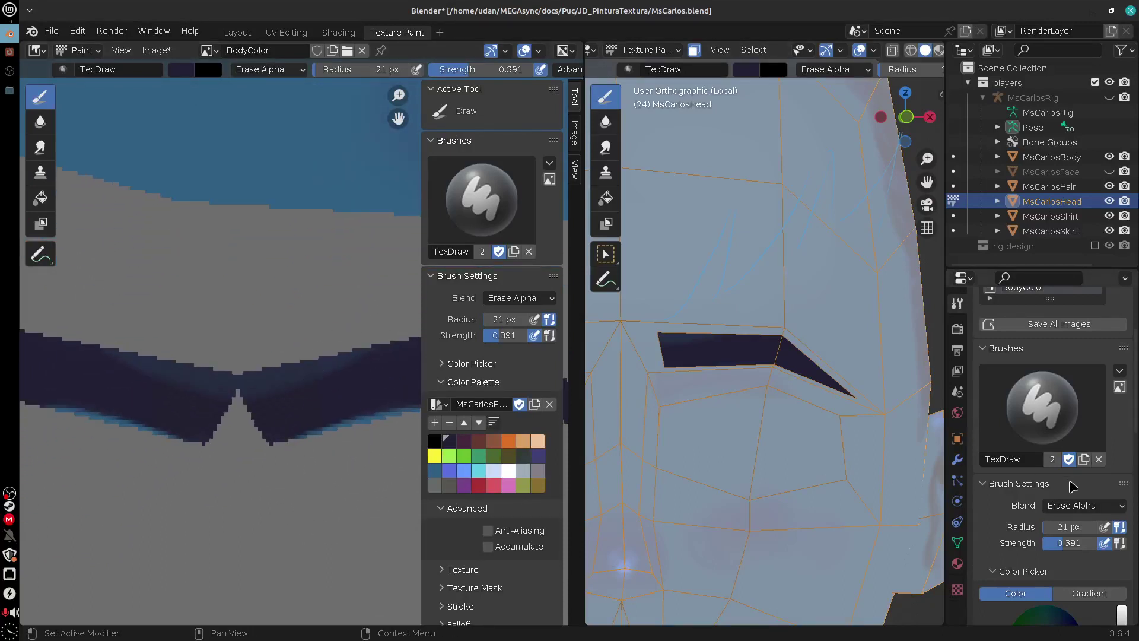
middle_click_drag(889, 74, 657, 102)
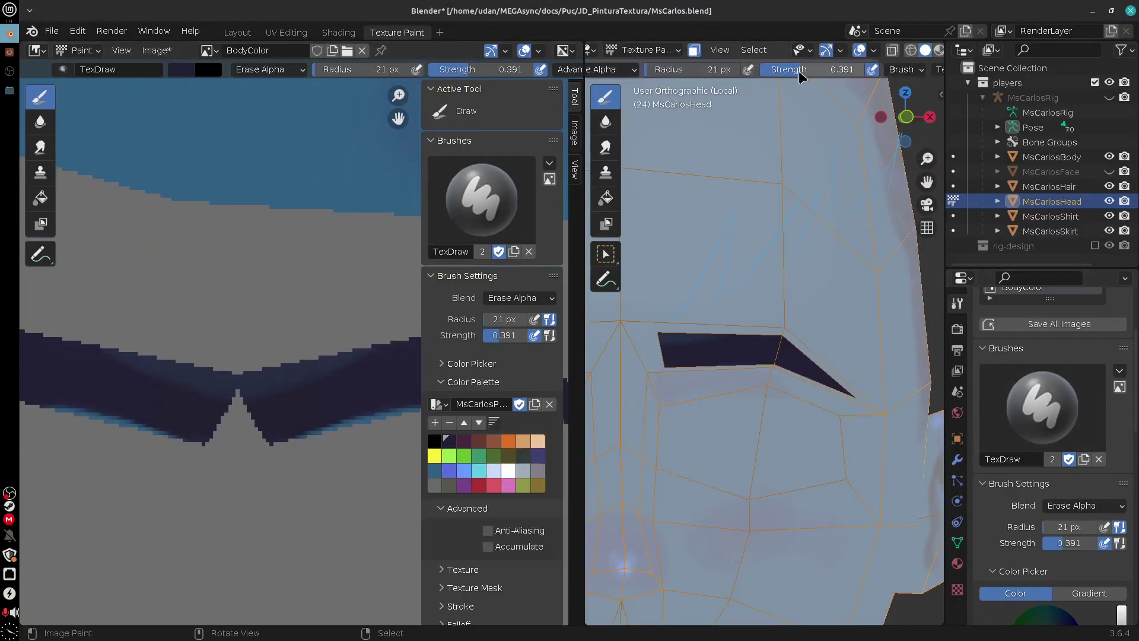
left_click_drag(804, 71, 894, 76)
mouse_move(731, 329)
left_mouse_down()
mouse_move(681, 351)
mouse_move(691, 376)
left_mouse_up()
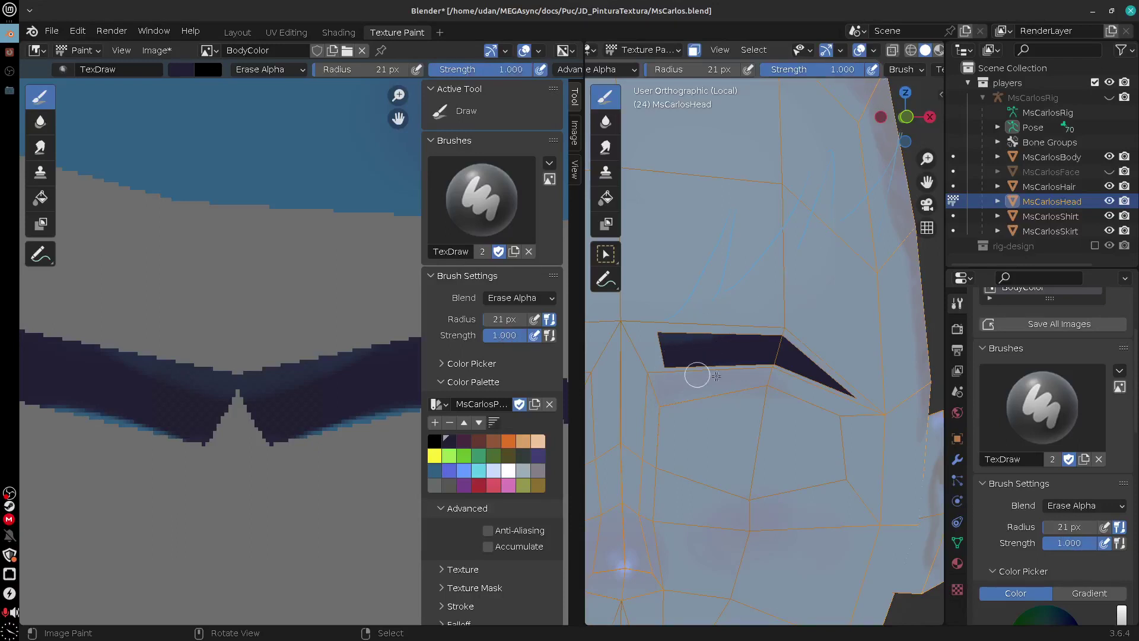
key("ctrl+z")
key("ctrl+z")
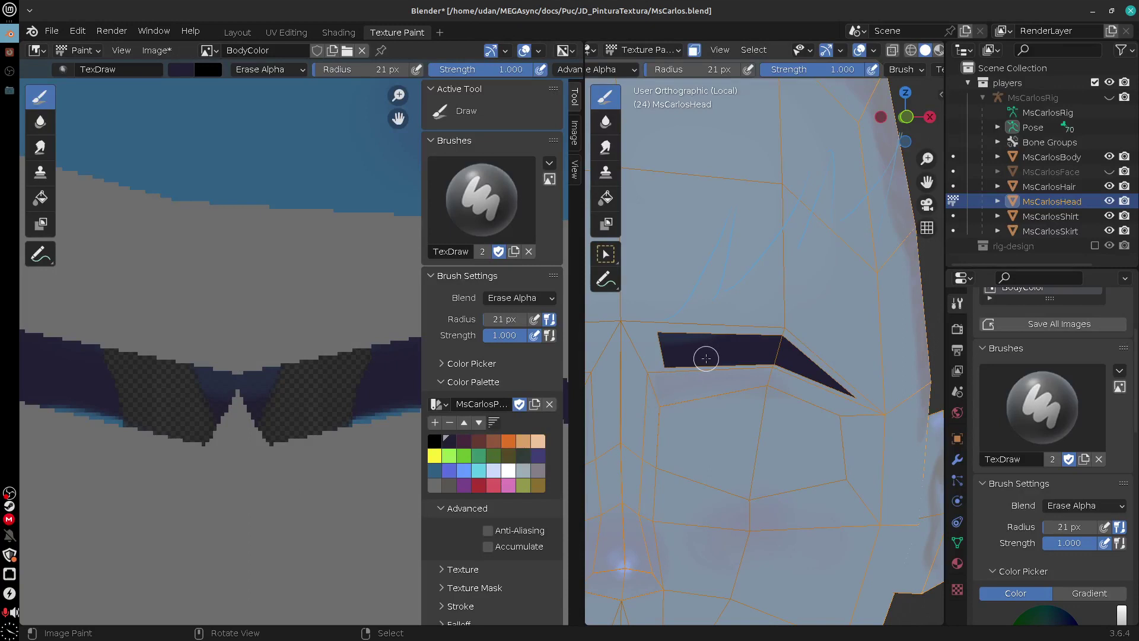
Examine the erased eyebrow pixels up close in the BodyColor image
middle_click_drag(327, 447, 311, 445)
key("KP_Add")
key("KP_Add")
key("KP_Add")
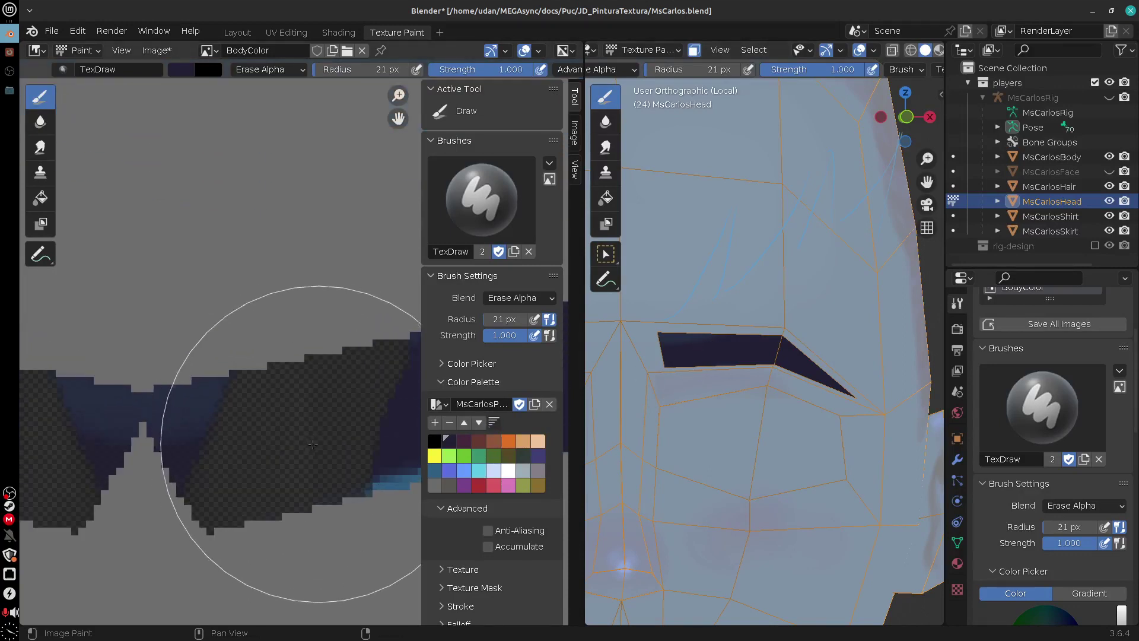
key("KP_Subtract")
key("KP_Subtract")
key("KP_Subtract")
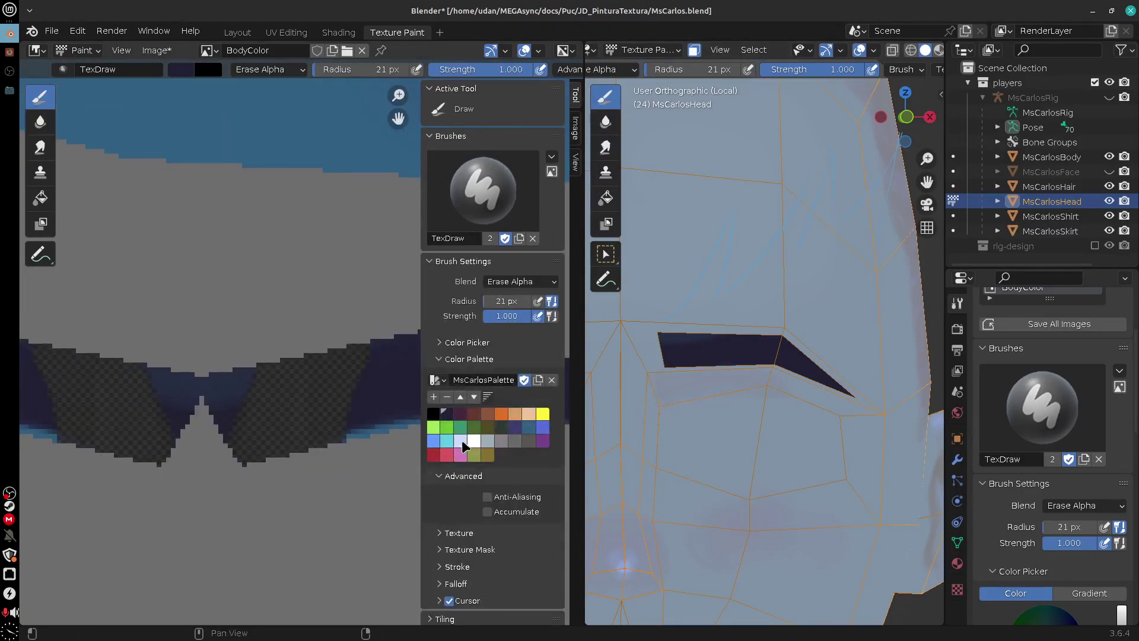
key("KP_Add")
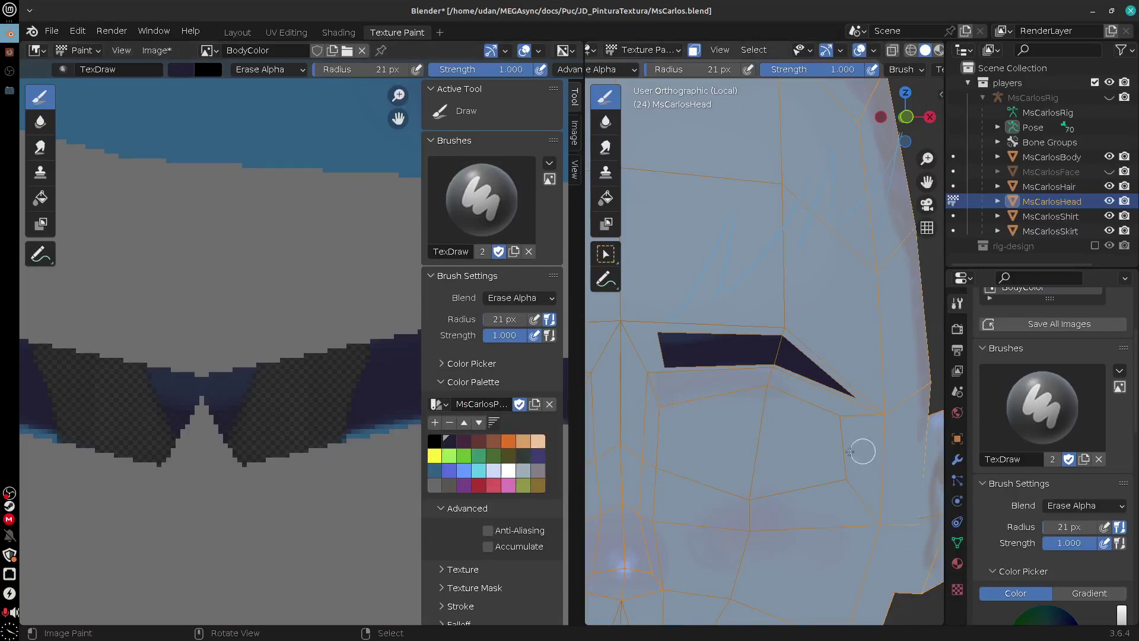
Switch the 3D viewport to Material Preview shading and erase the alpha over the rest of the eyebrow
scroll(927, 51, "down", 2)
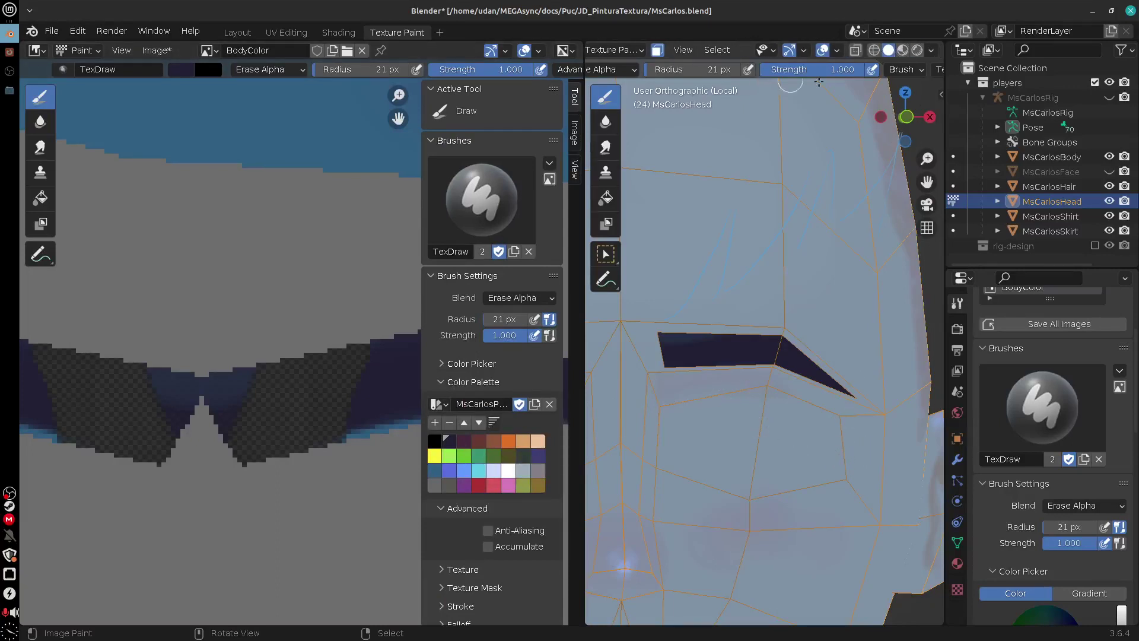
left_click(902, 49)
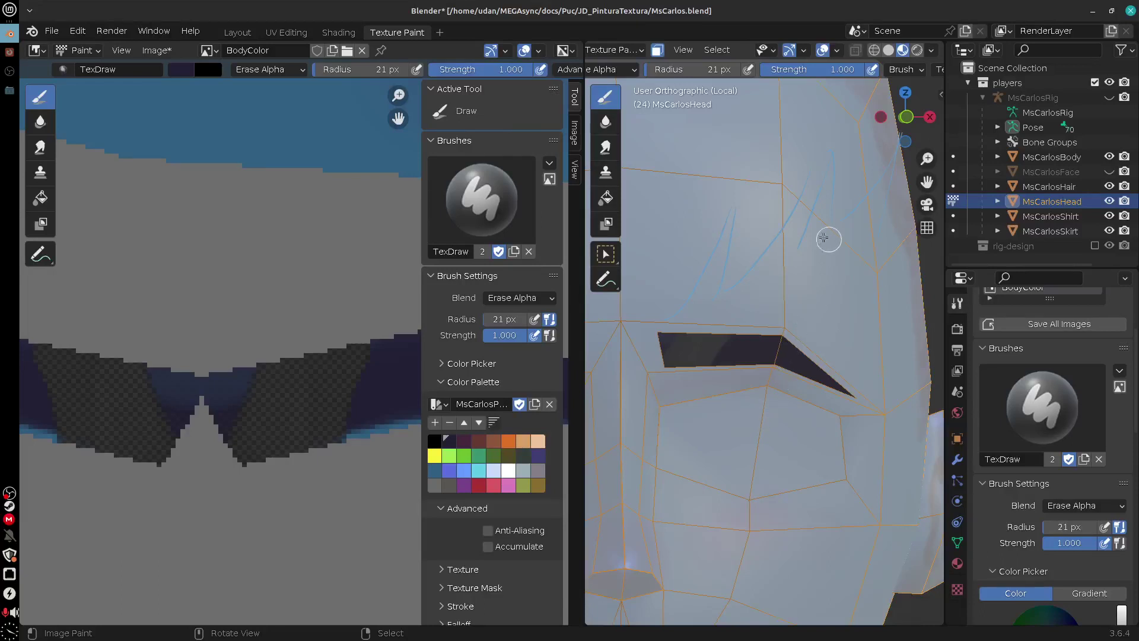
scroll(730, 377, "up", 3)
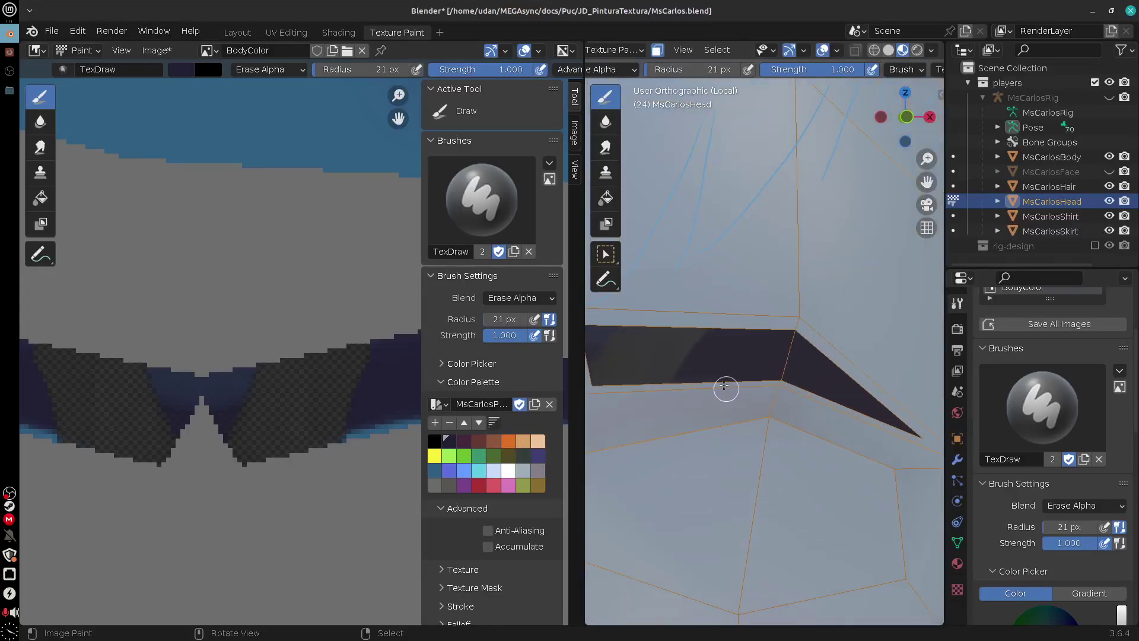
middle_click_drag(709, 374, 688, 308)
mouse_move(665, 353)
left_mouse_down()
mouse_move(773, 350)
mouse_move(755, 361)
mouse_move(727, 354)
mouse_move(713, 328)
left_mouse_up()
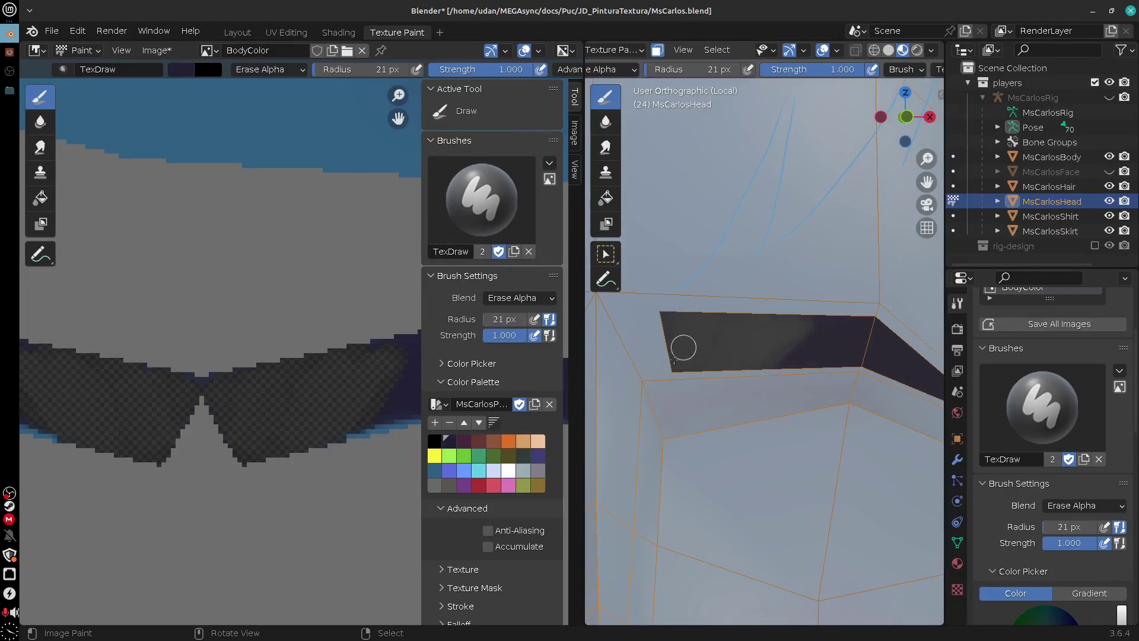
mouse_move(811, 333)
middle_mouse_down()
mouse_move(791, 380)
mouse_move(798, 341)
mouse_move(813, 348)
mouse_move(790, 363)
middle_mouse_up()
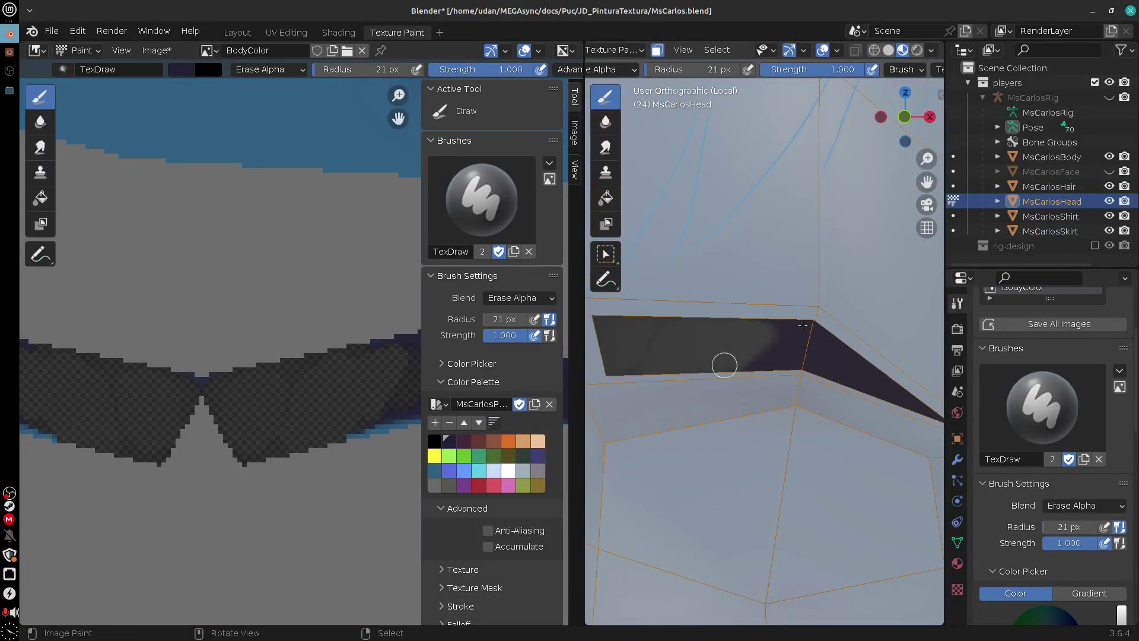
mouse_move(725, 364)
left_mouse_down()
mouse_move(790, 320)
mouse_move(763, 361)
mouse_move(841, 382)
mouse_move(867, 369)
mouse_move(831, 326)
mouse_move(649, 351)
left_mouse_up()
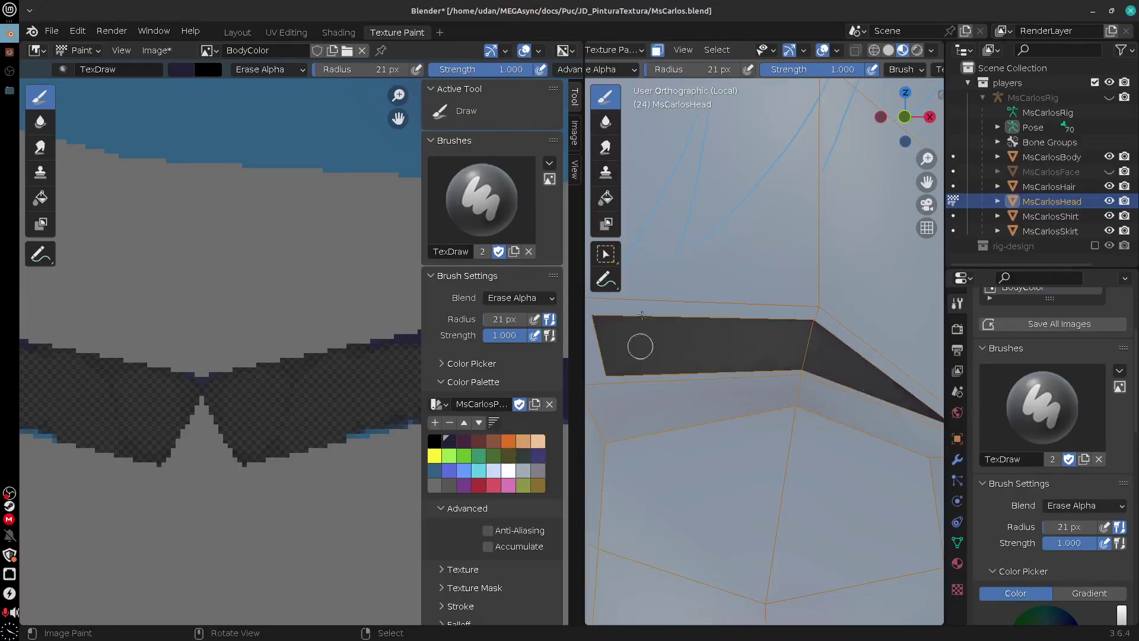
Erase the alpha of the last painted pixels along the eyebrow's edges
mouse_move(862, 381)
middle_mouse_down()
mouse_move(768, 333)
mouse_move(846, 376)
mouse_move(860, 363)
mouse_move(846, 248)
middle_mouse_up()
mouse_move(815, 324)
left_mouse_down()
mouse_move(735, 278)
mouse_move(662, 320)
mouse_move(742, 381)
left_mouse_up()
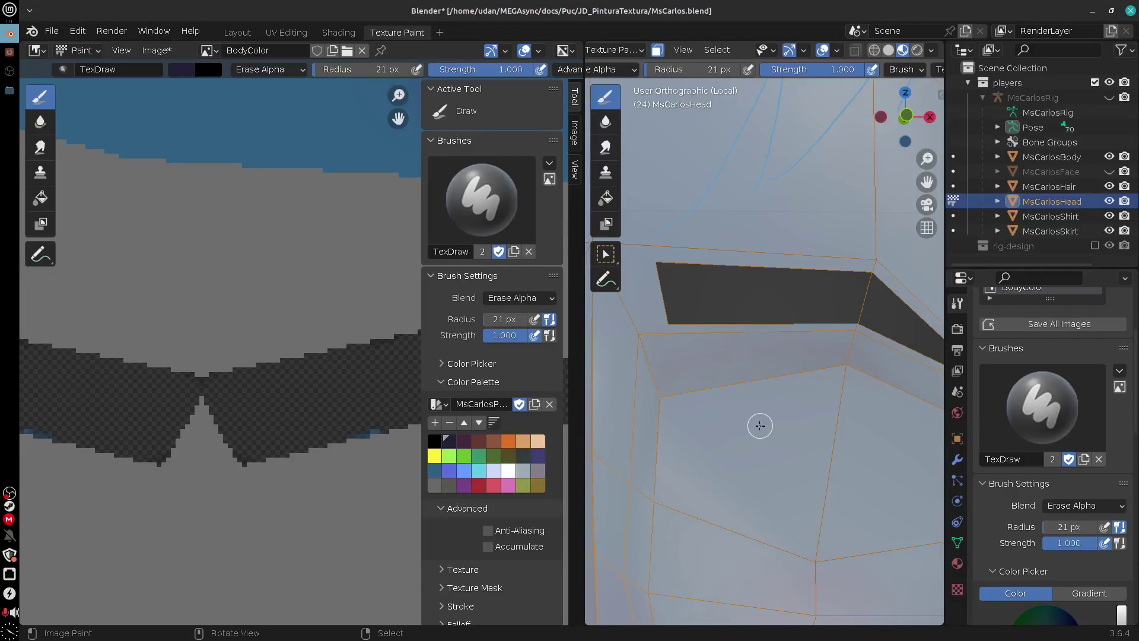
Set the blend mode of MsCarlosHead's material to Alpha Hashed
left_click(957, 564)
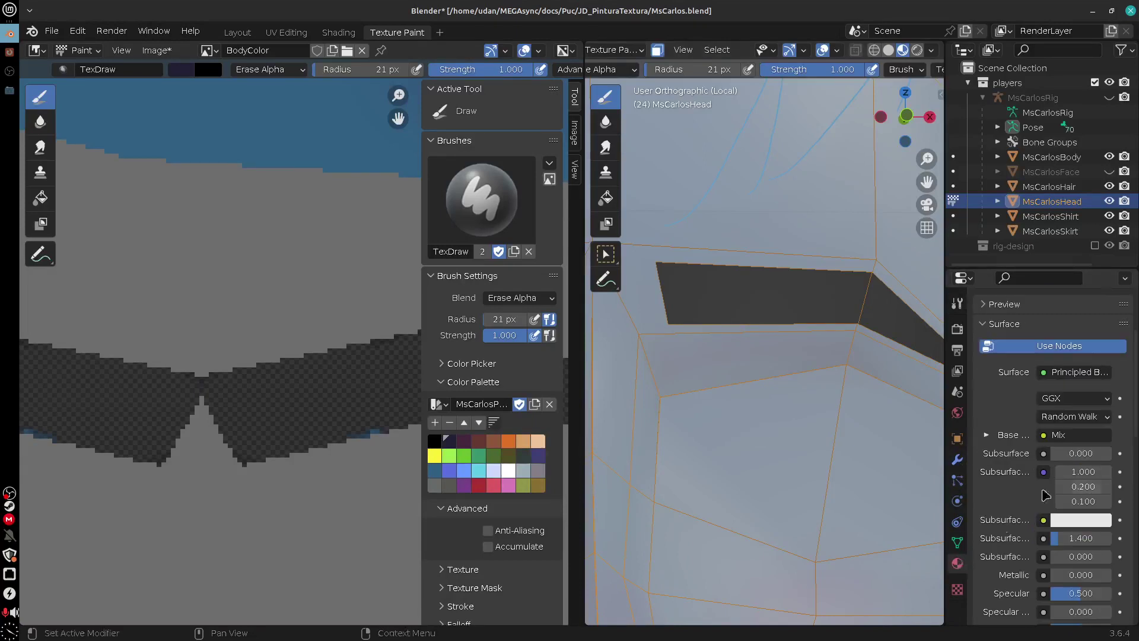
left_click_drag(1133, 365, 1132, 555)
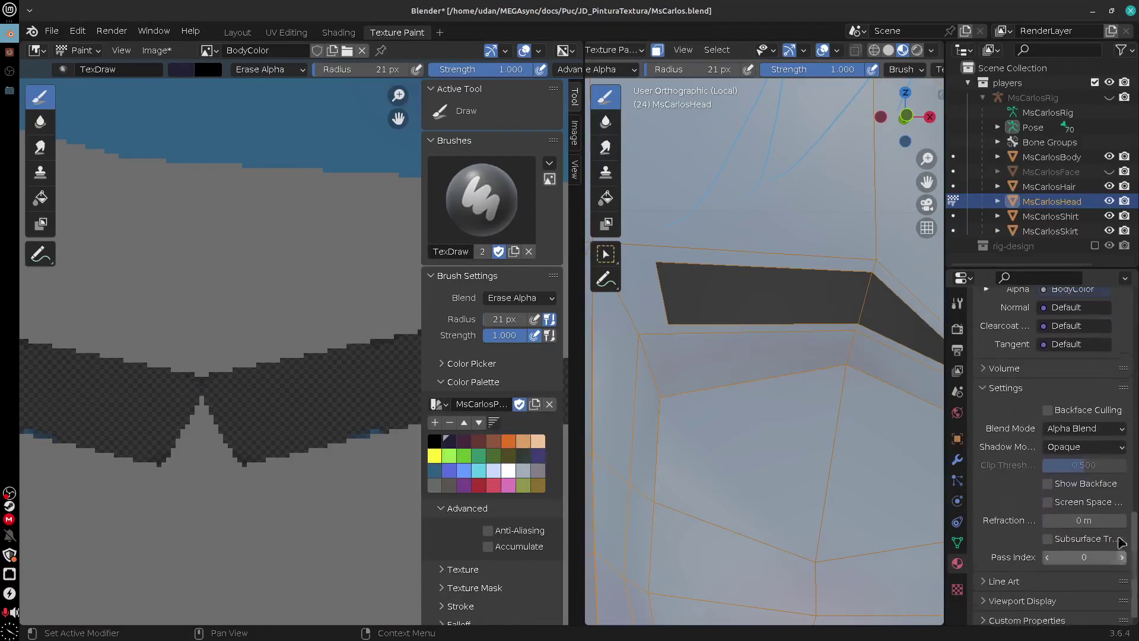
left_click(1084, 429)
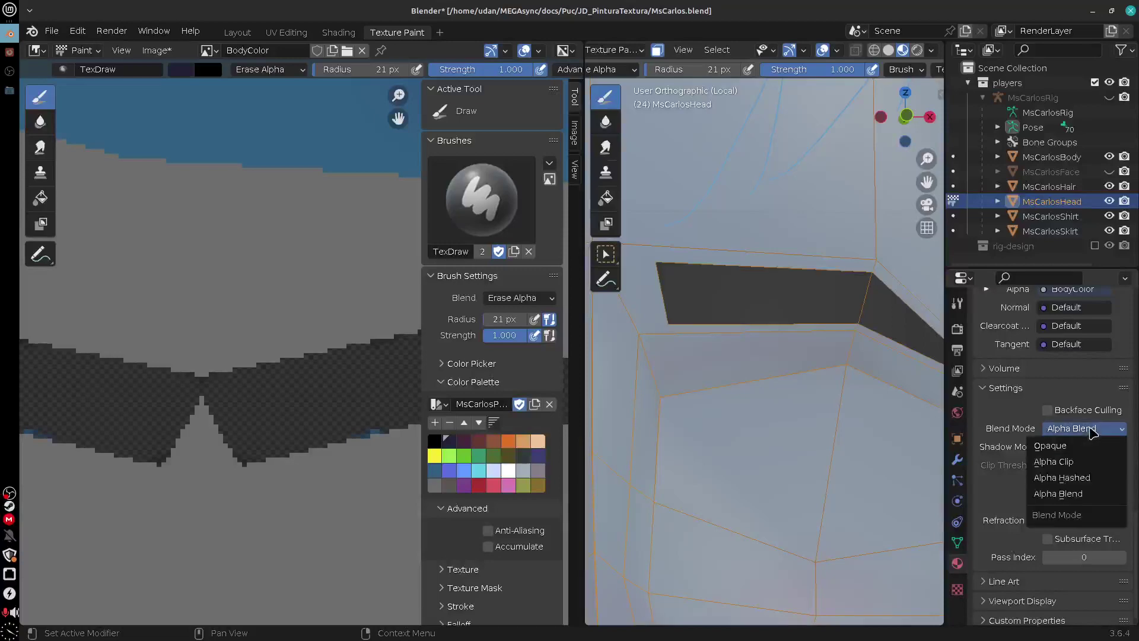
left_click(1074, 478)
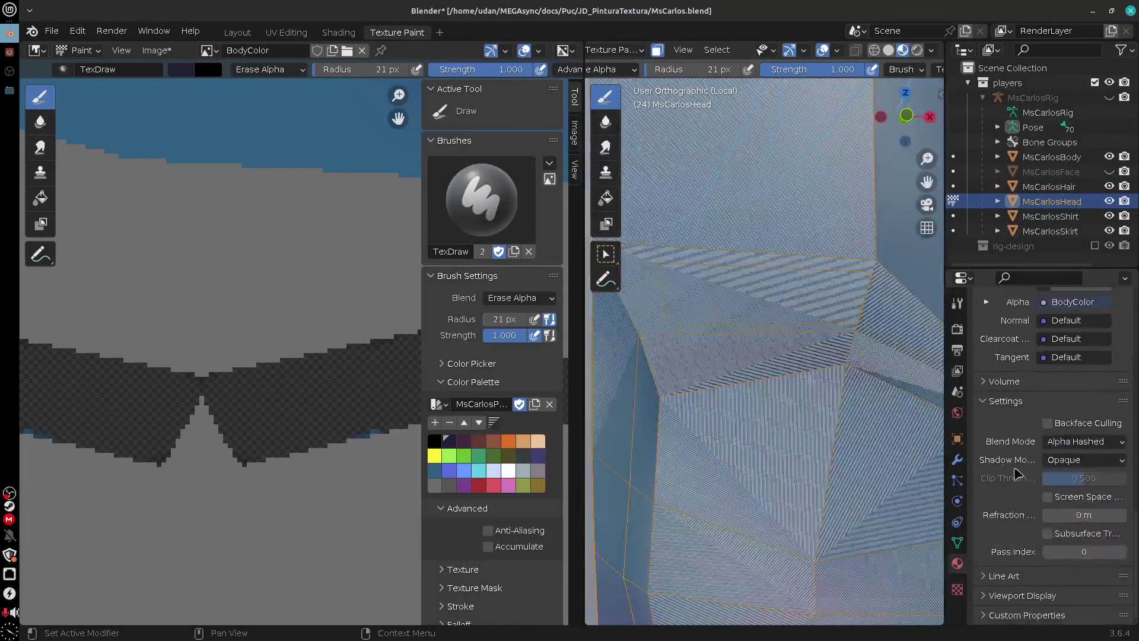
Hide the MsCarlosHair object briefly and show it again
left_click(1109, 187)
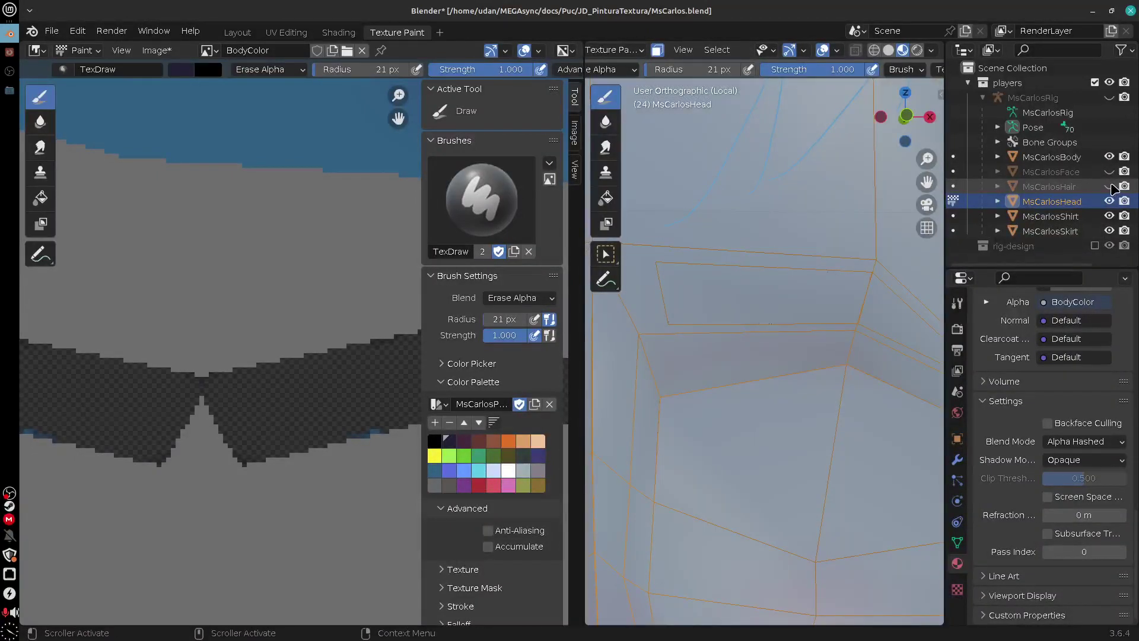
left_click(1109, 186)
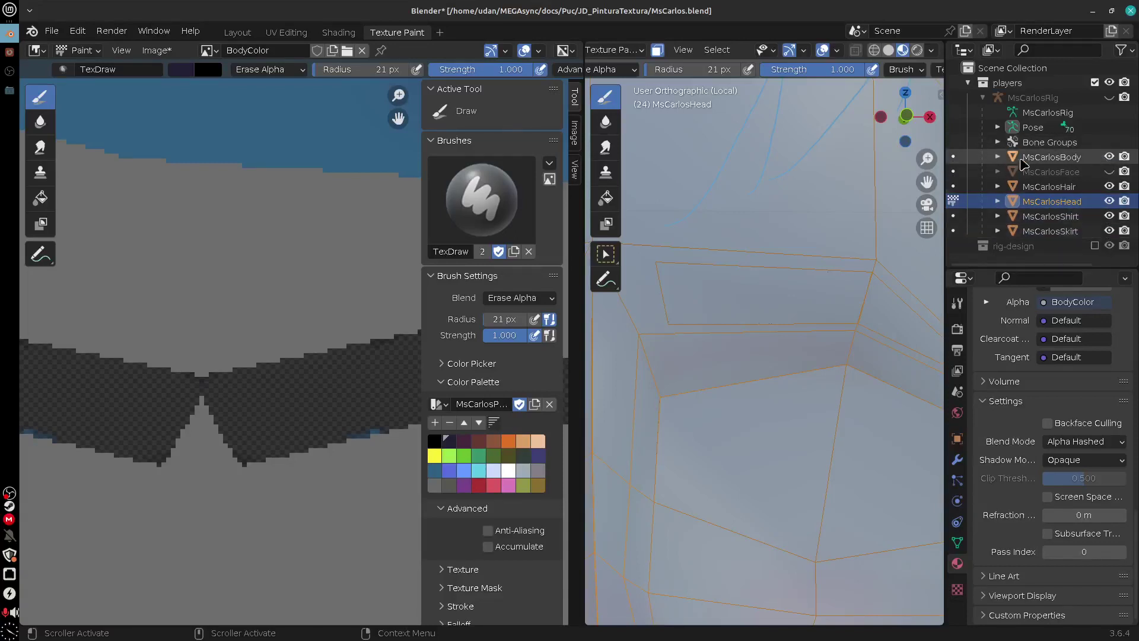
Switch texture painting to MsCarlosBody, try Alpha Blend as its material's blend mode, and return it to Alpha Hashed
left_click(953, 157)
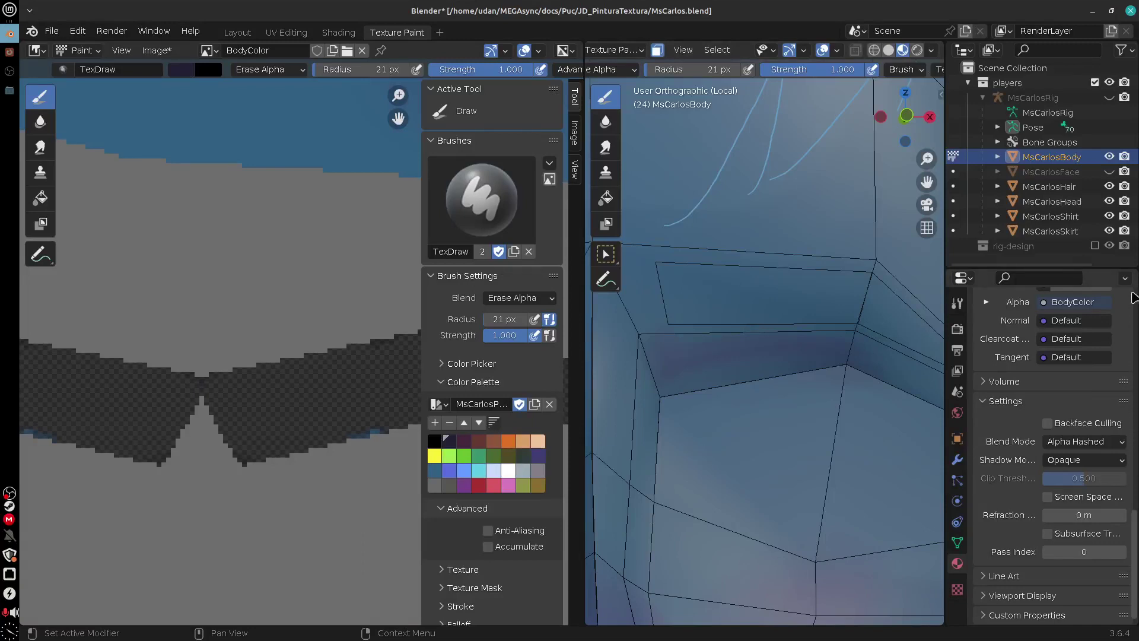
left_click(1083, 441)
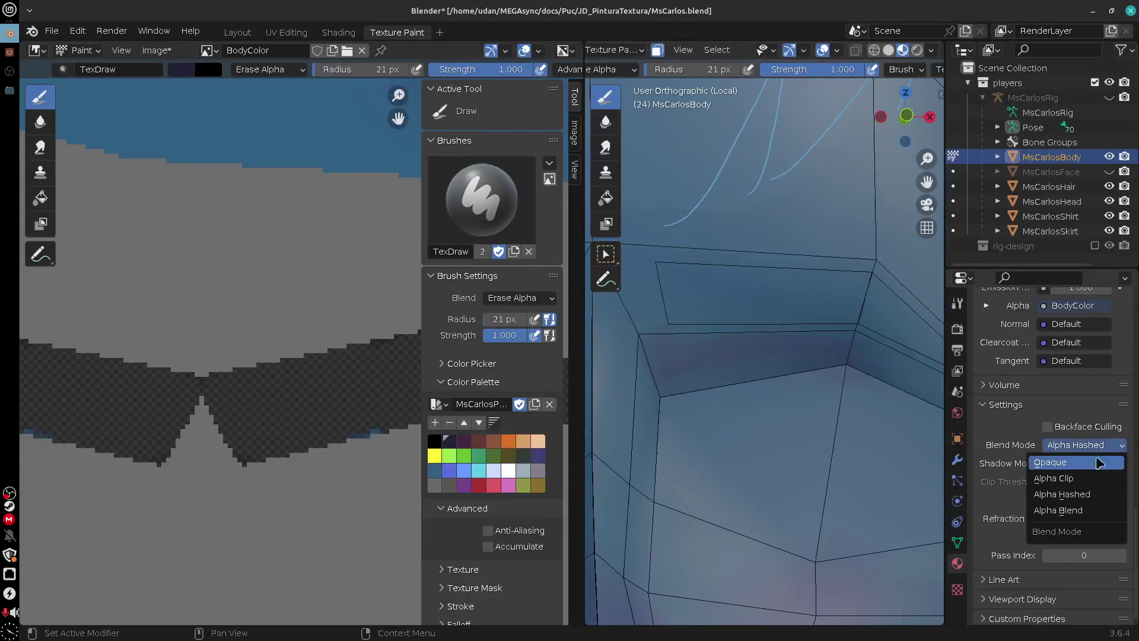
left_click(1091, 508)
left_click(1097, 445)
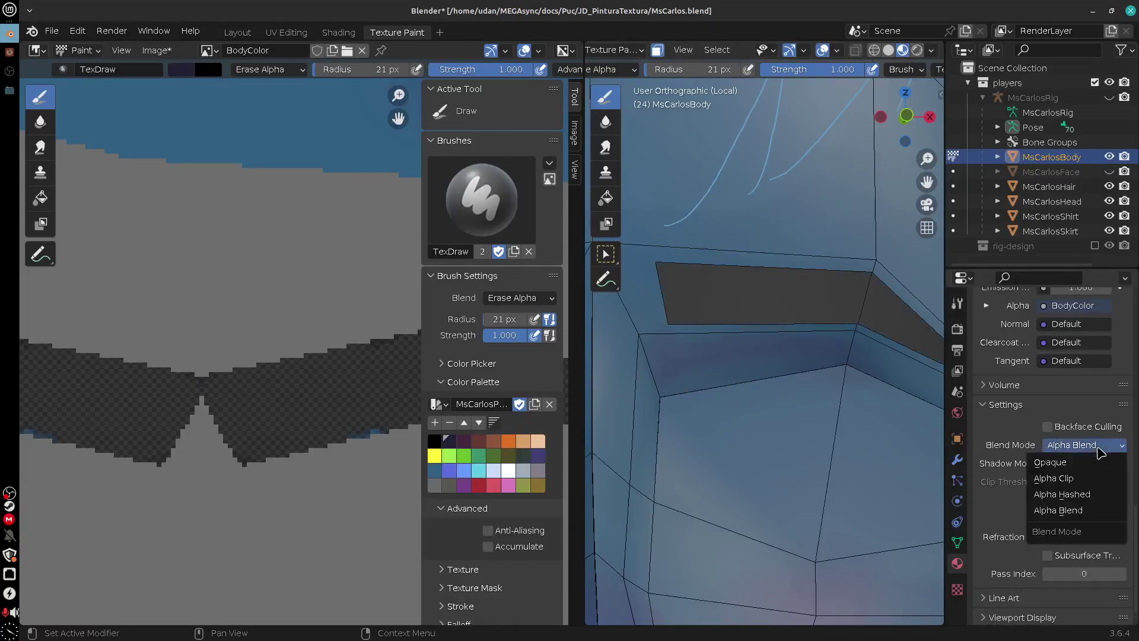
left_click(1063, 494)
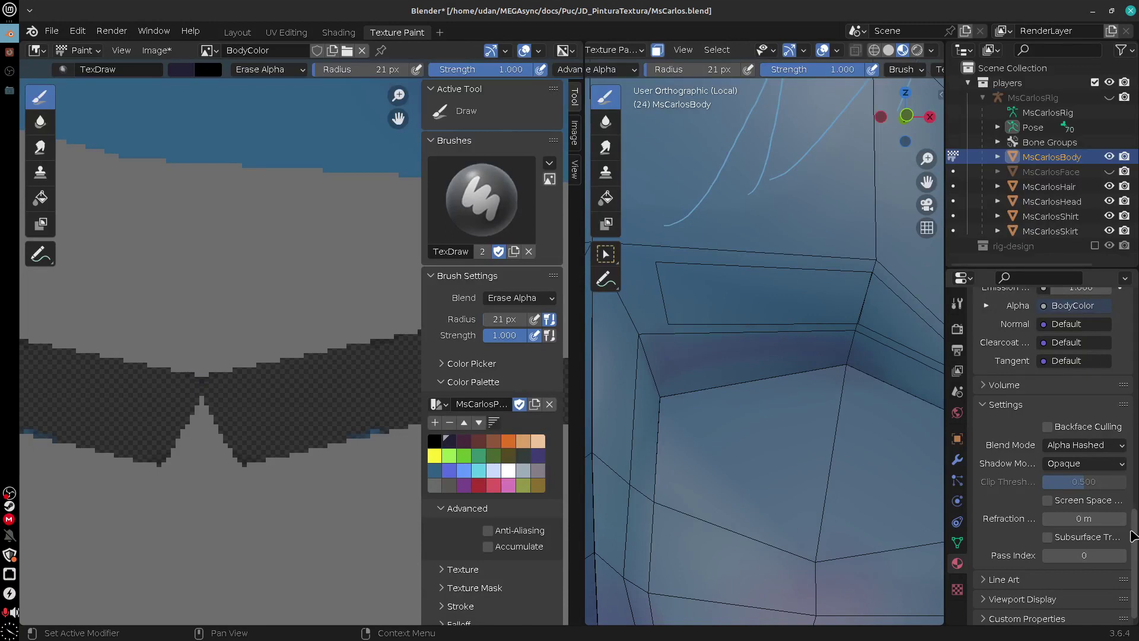
Set the TexDraw brush's blend mode to Mix
left_click(957, 303)
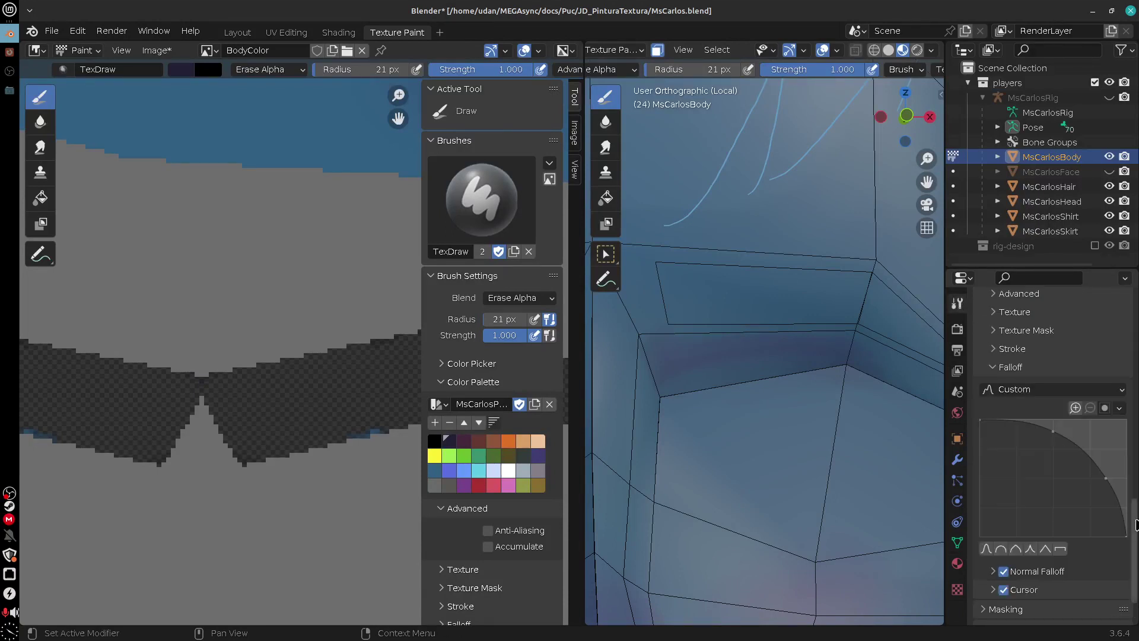
mouse_move(1135, 532)
left_mouse_down()
mouse_move(1136, 409)
mouse_move(1137, 513)
mouse_move(1137, 430)
left_mouse_up()
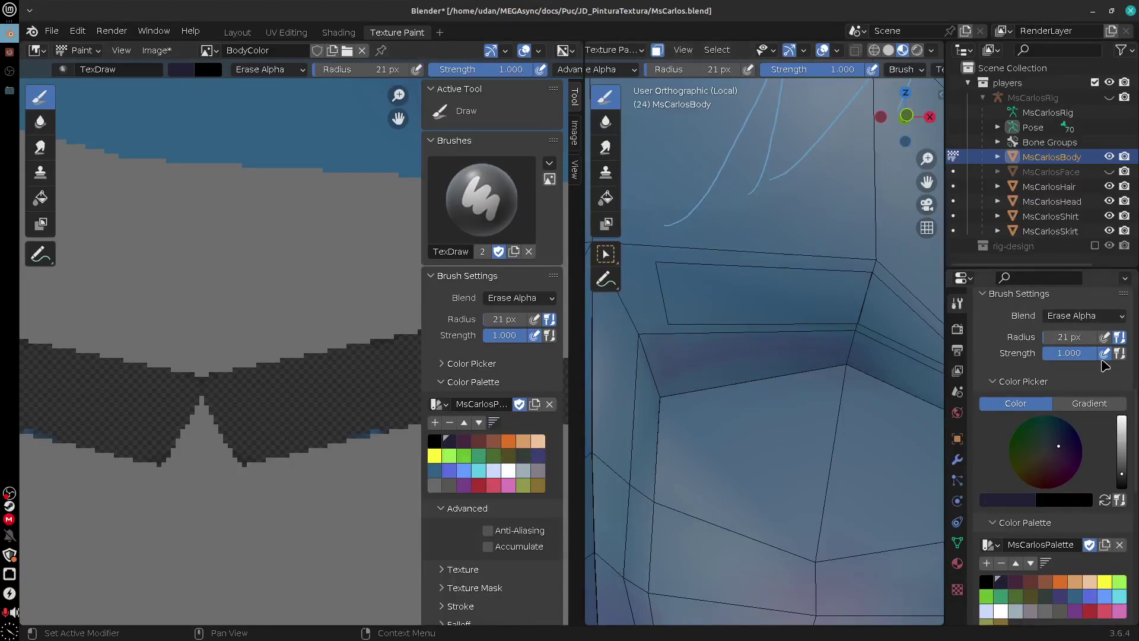
left_click(1089, 320)
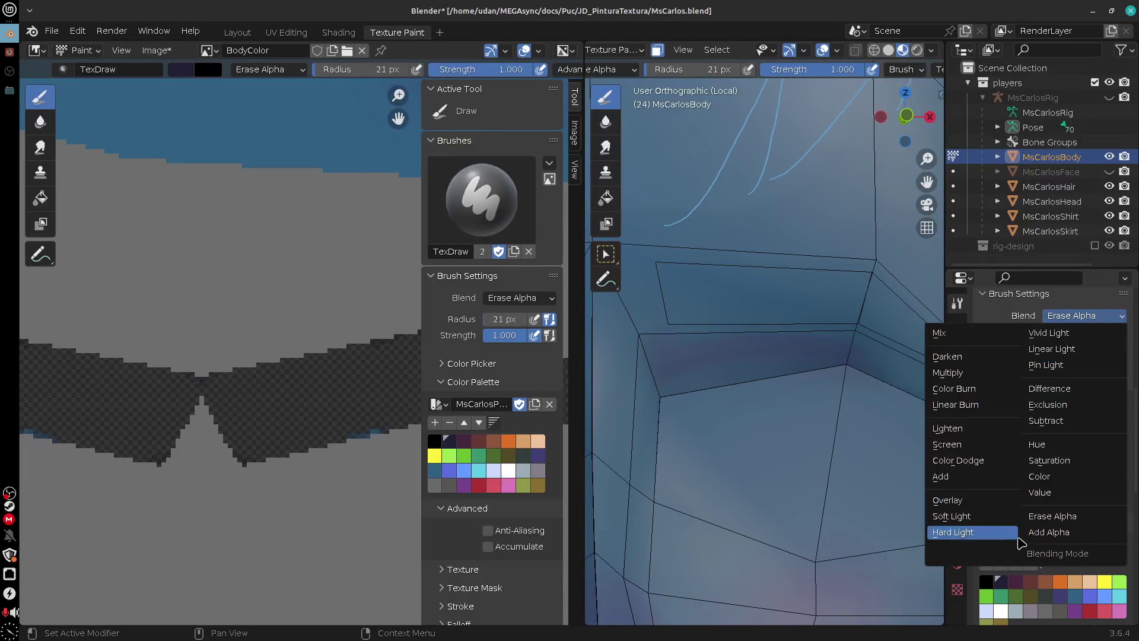
left_click(961, 334)
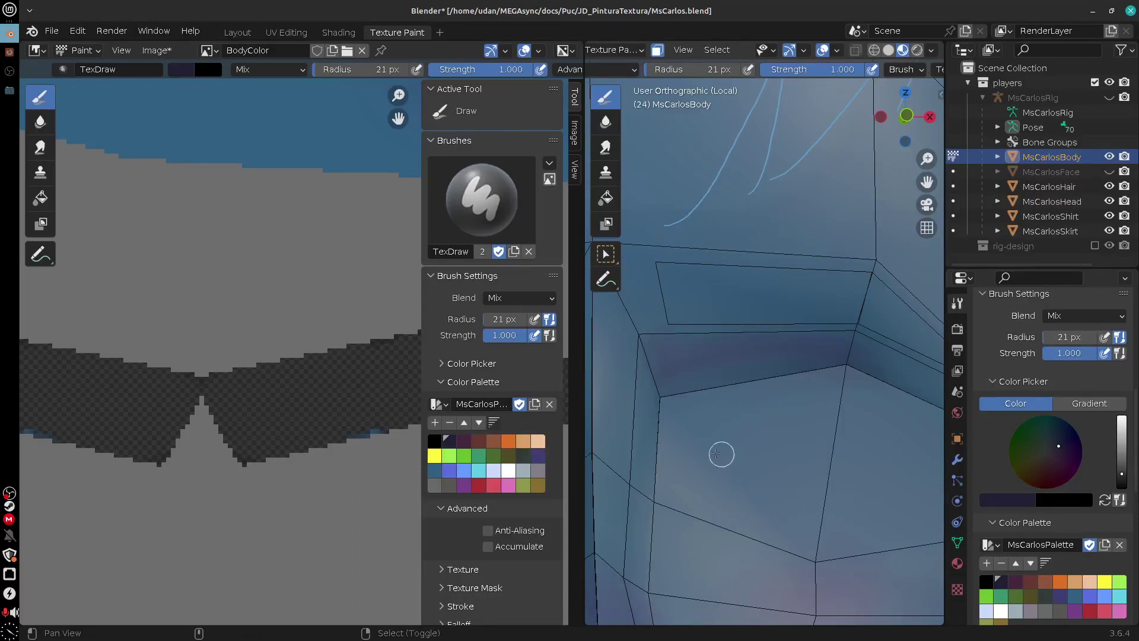
mouse_move(721, 453)
middle_mouse_down("shift")
mouse_move(863, 478)
mouse_move(756, 490)
middle_mouse_up("shift")
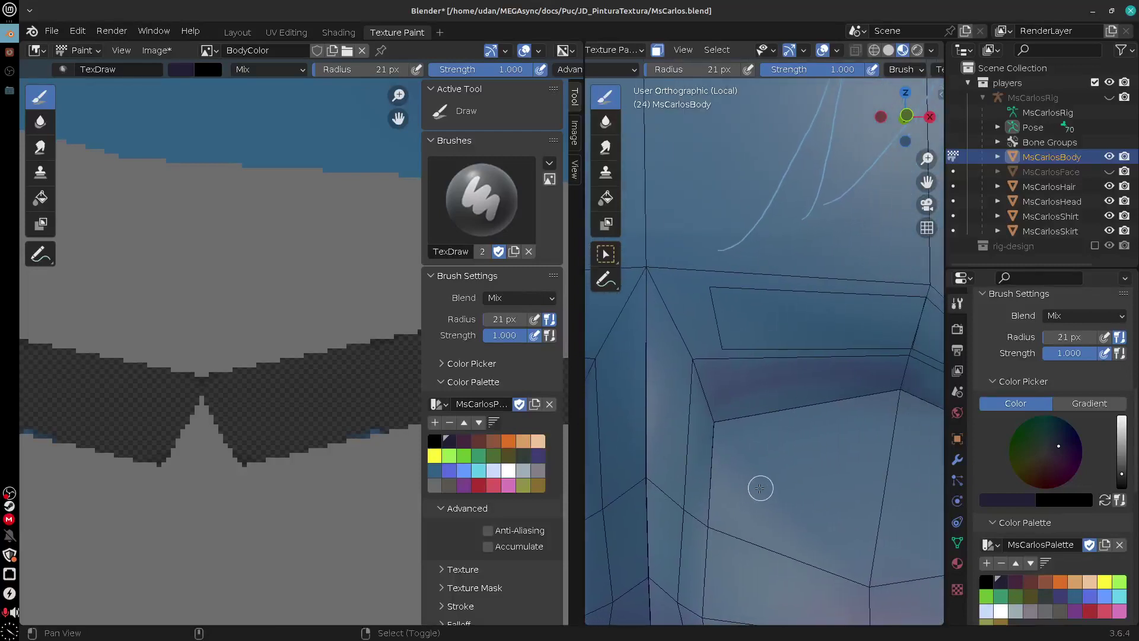
scroll(1080, 482, "up", 5)
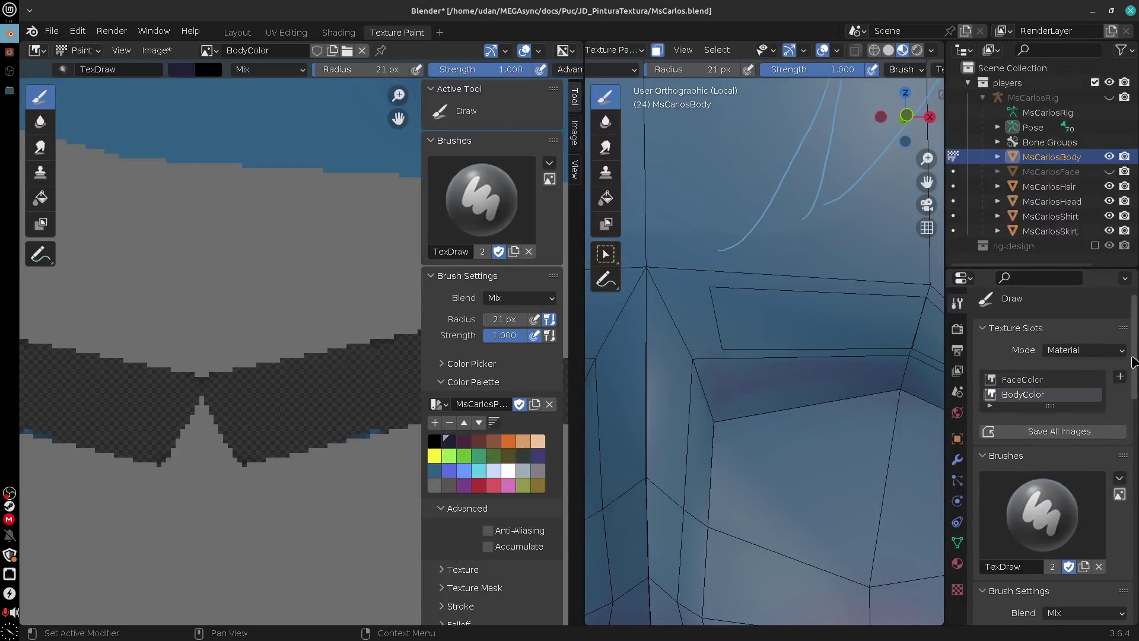
left_click_drag(1133, 359, 1130, 418)
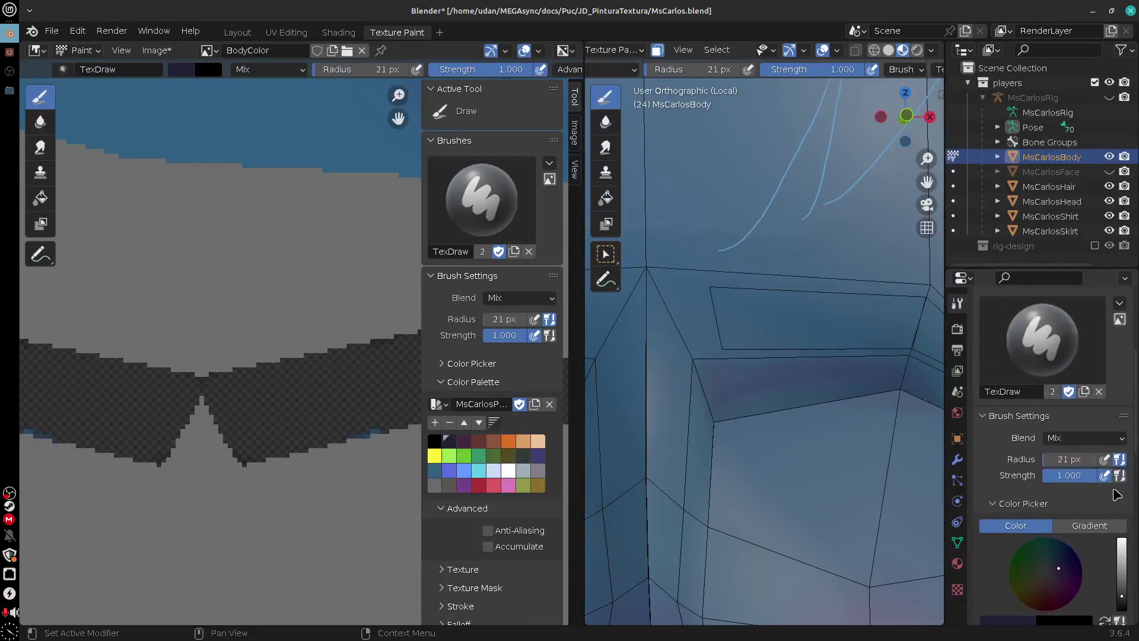
scroll(1109, 480, "down", 7)
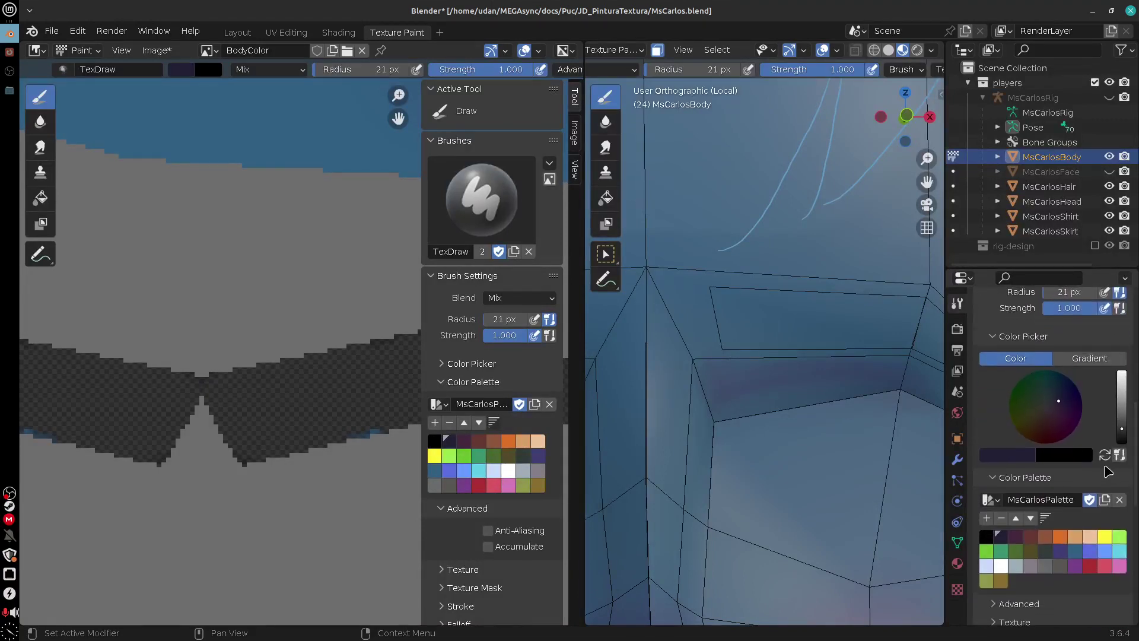
left_click_drag(1134, 470, 1134, 504)
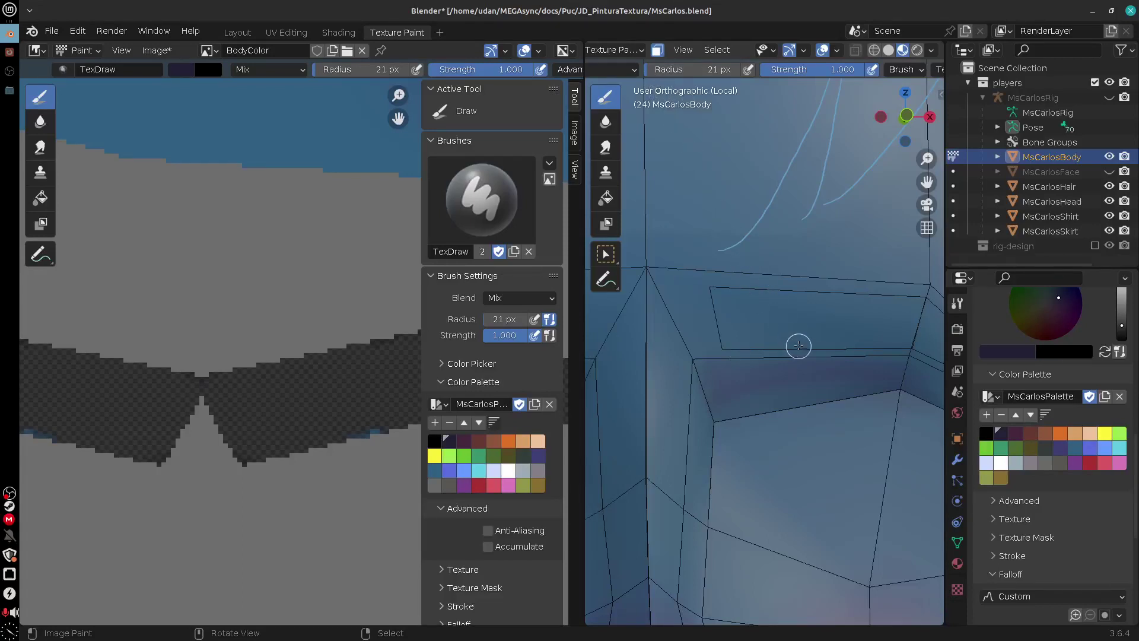
key("Tab")
key("Tab")
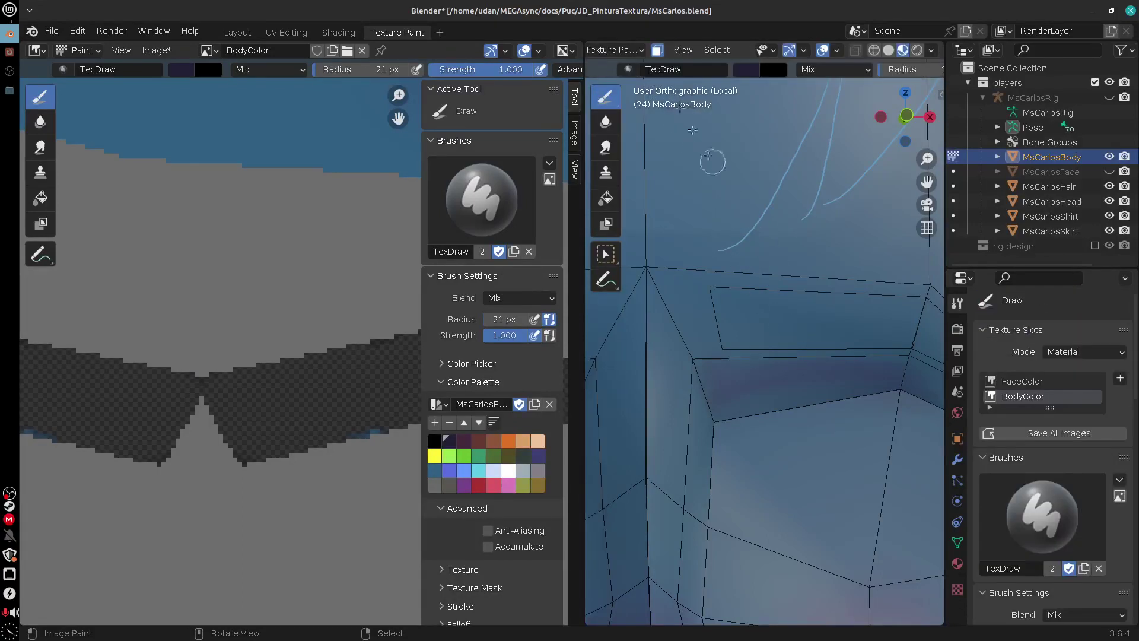
Switch the 3D viewport to Solid shading and inspect MsCarlosBody's whole head, turning the paint mask off and on again
left_click(627, 52)
left_click(888, 52)
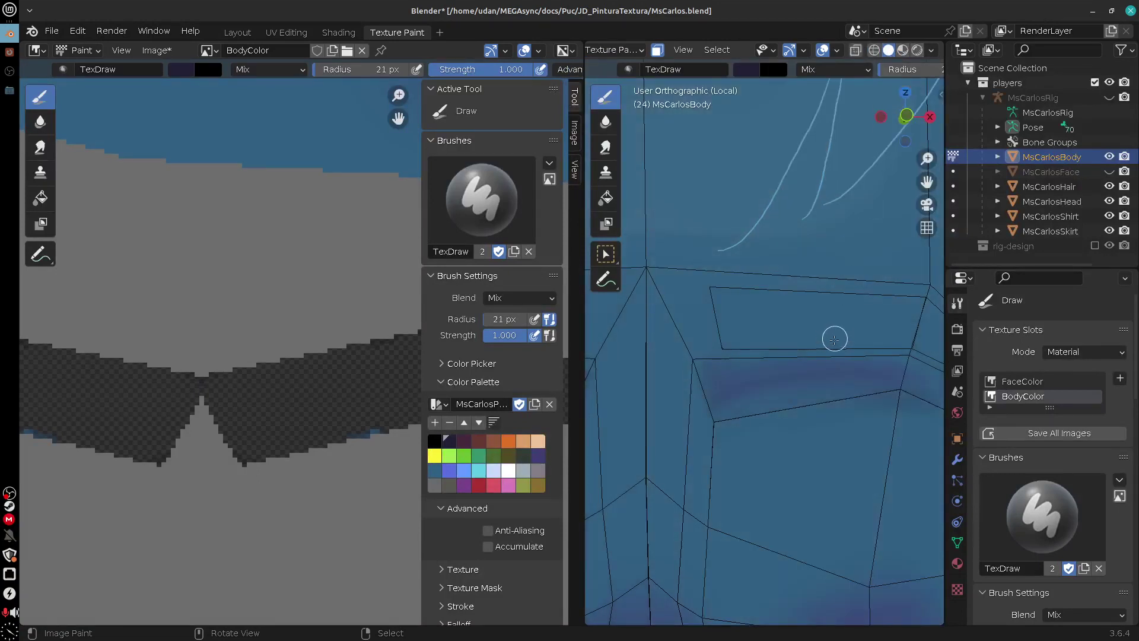
middle_click_drag(835, 338, 800, 378)
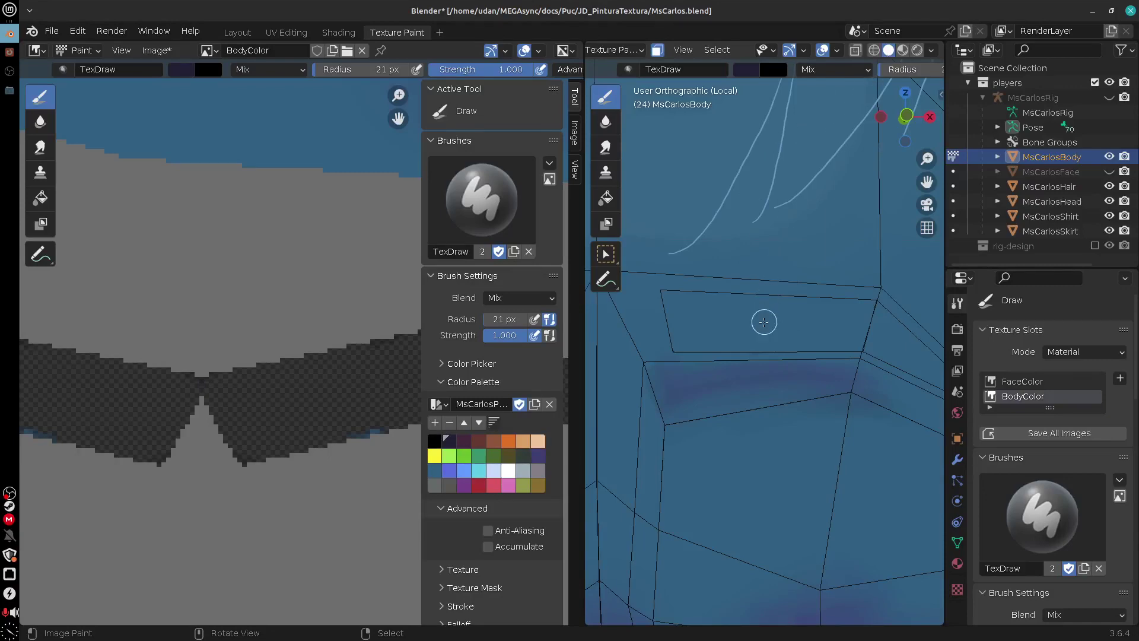
middle_click_drag(763, 320, 824, 415)
scroll(848, 380, "down", 6)
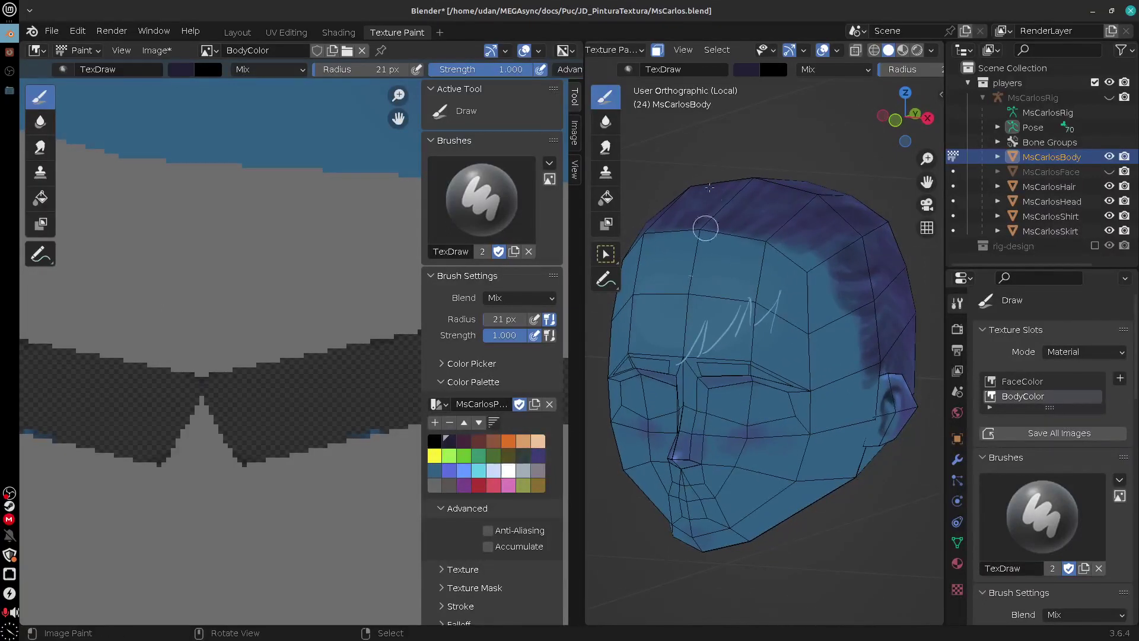
left_click(657, 51)
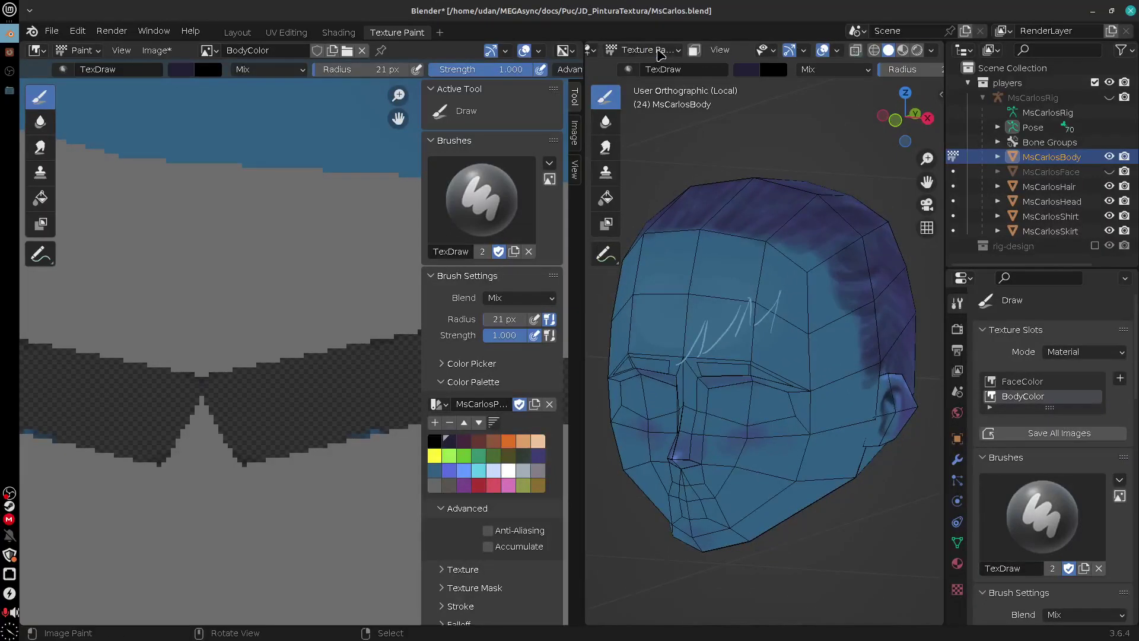
left_click(694, 50)
middle_click_drag(755, 474, 789, 470)
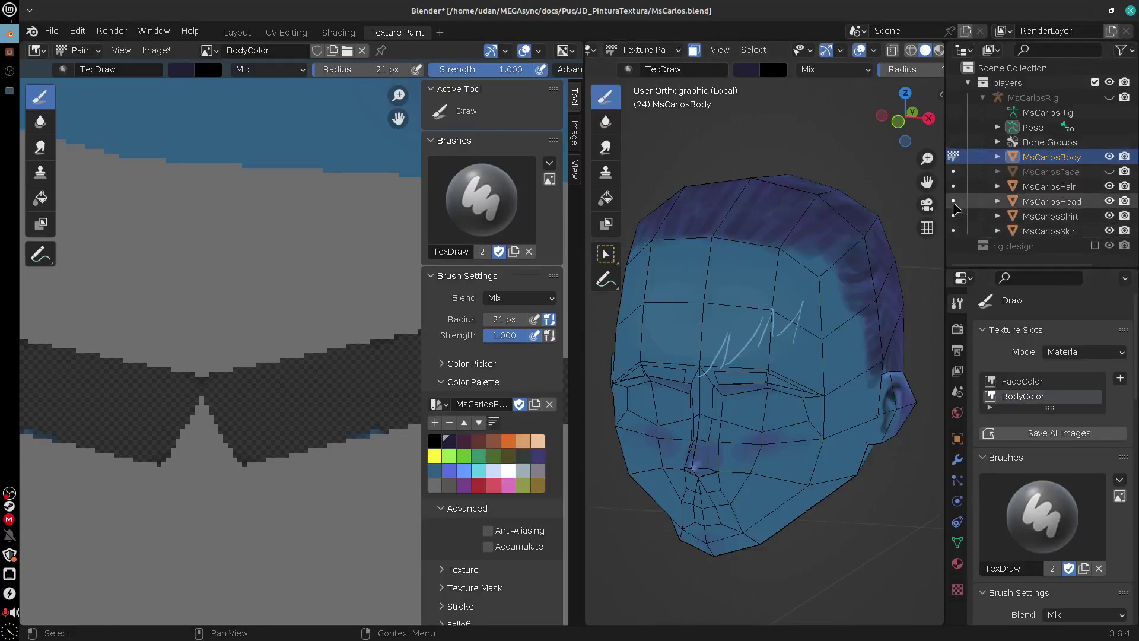
Switch texture painting to MsCarlosHead and limit the paint mask to the faces of both eyebrows
left_click(953, 202)
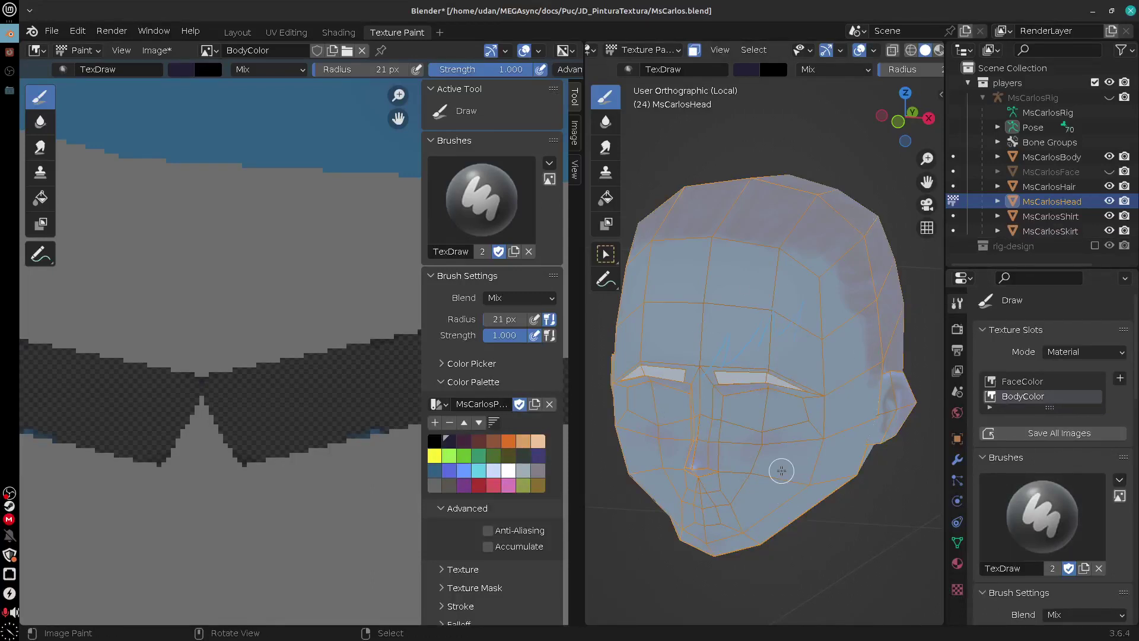
left_click_drag(729, 377, 775, 381)
key("ctrl+z")
key("a")
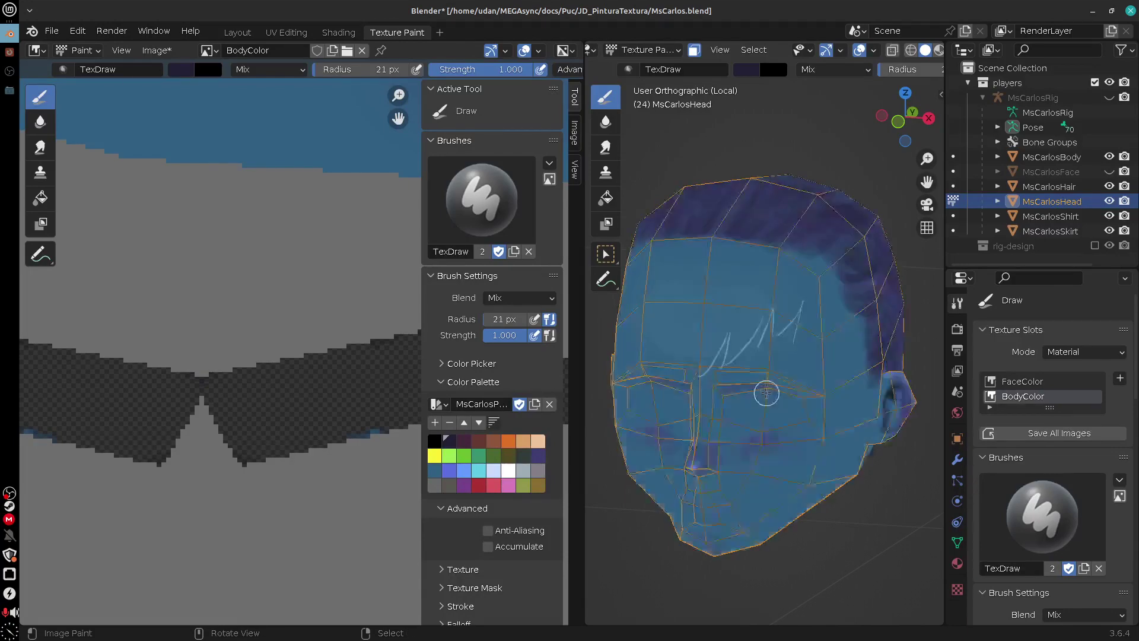
right_click(745, 379)
right_click(773, 382, "shift")
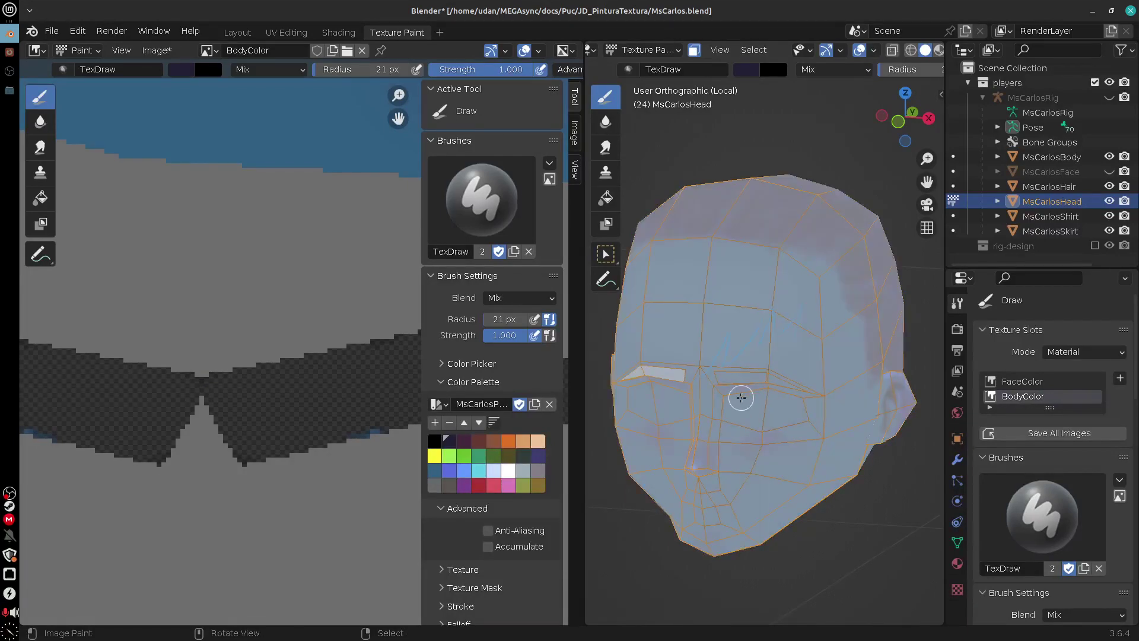
right_click(662, 375, "shift")
right_click(637, 374, "shift")
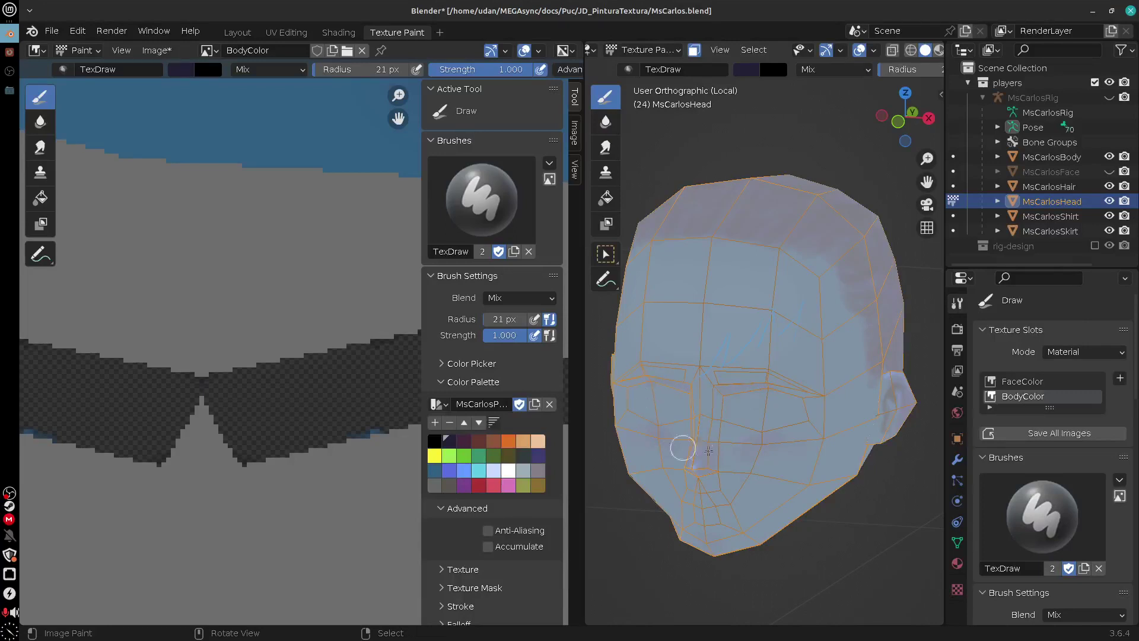
Switch the 3D viewport to Material Preview shading and paint dark strokes within the masked eyebrow faces
middle_click_drag(851, 297, 848, 289)
left_click(937, 50)
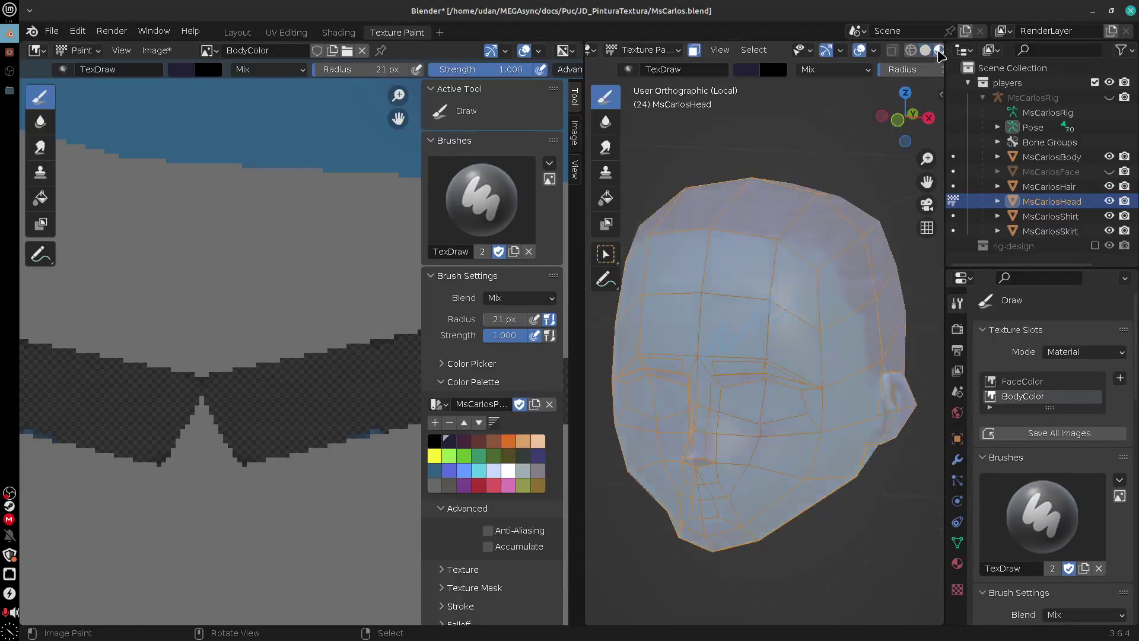
mouse_move(793, 351)
middle_mouse_down()
mouse_move(820, 399)
mouse_move(806, 398)
middle_mouse_up()
scroll(806, 399, "up", 4)
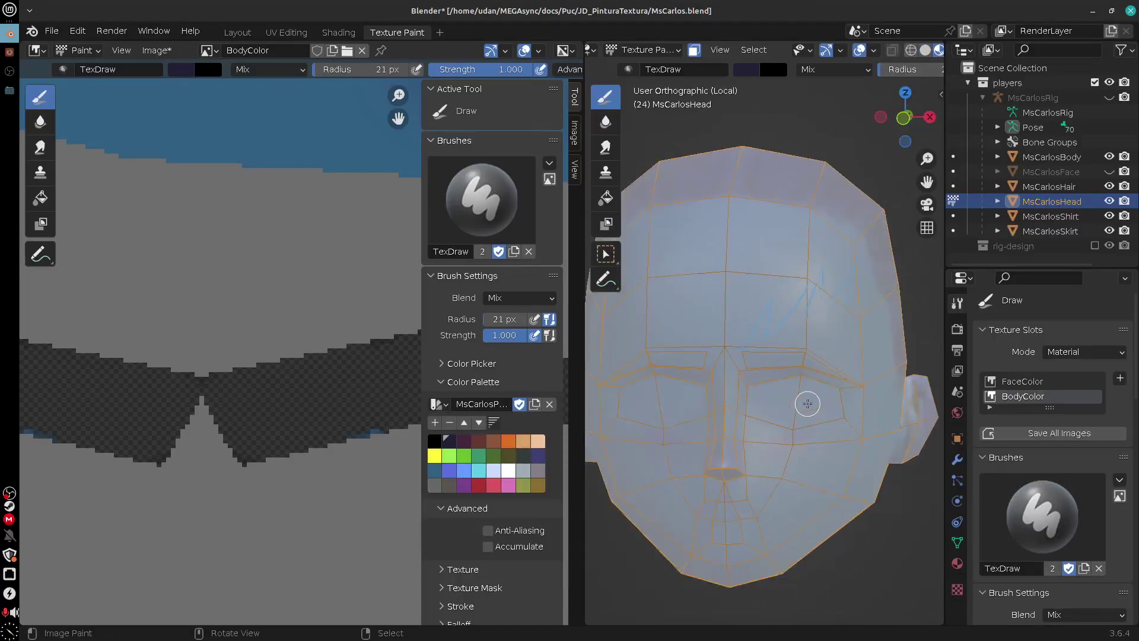
left_click_drag(756, 375, 838, 386)
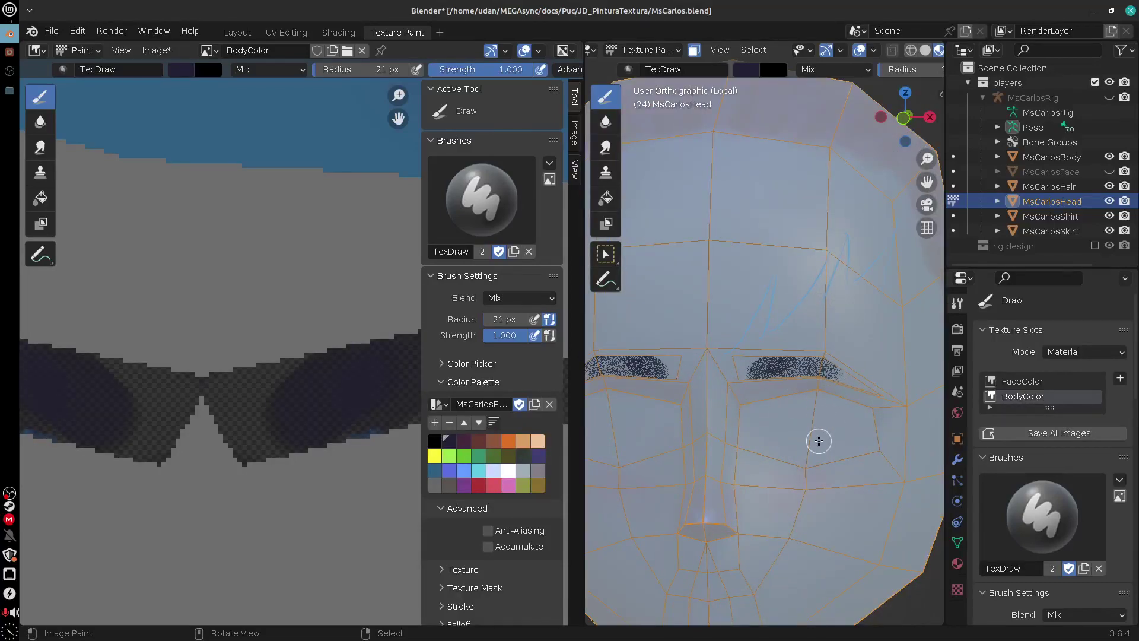
scroll(815, 439, "up", 8)
mouse_move(809, 437)
middle_mouse_down()
mouse_move(816, 399)
mouse_move(790, 374)
middle_mouse_up()
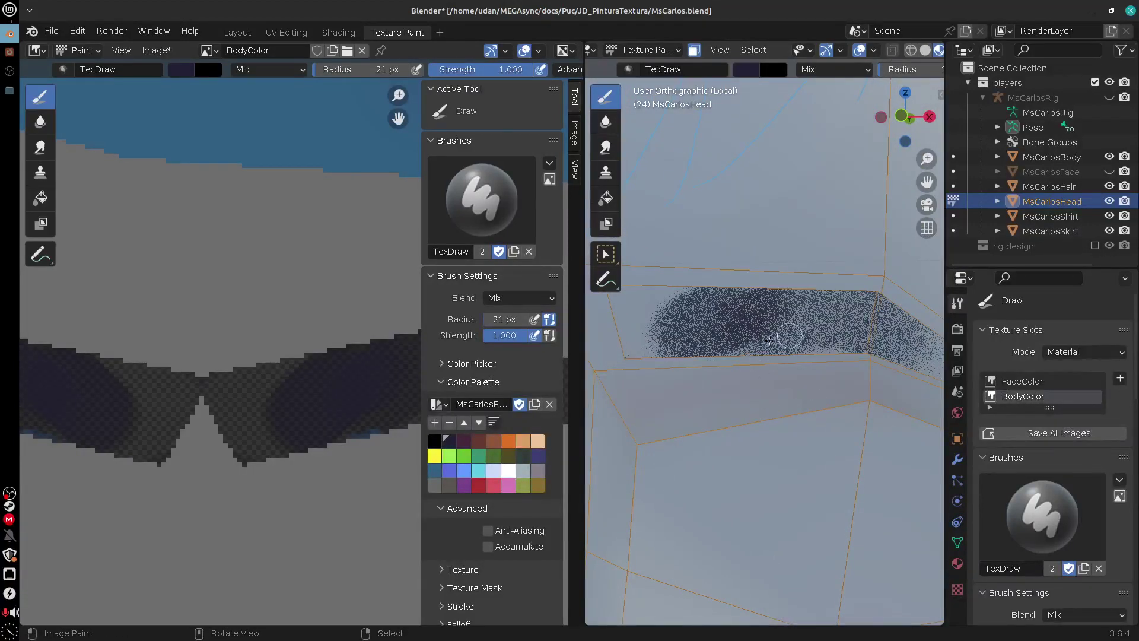
mouse_move(788, 332)
middle_mouse_down()
mouse_move(732, 371)
mouse_move(789, 369)
middle_mouse_up()
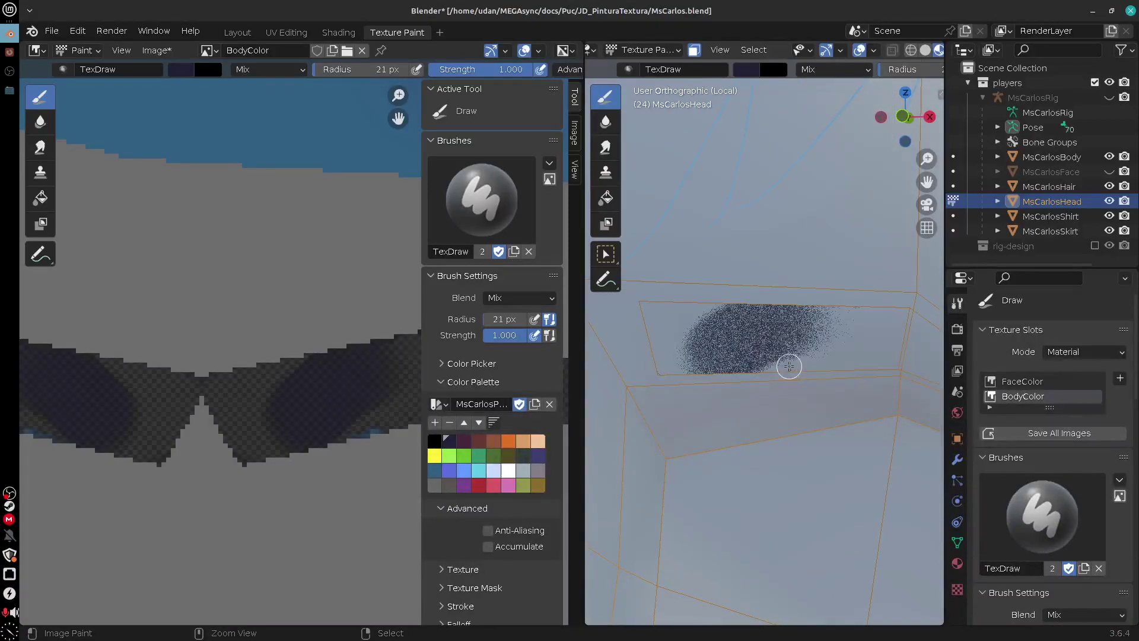
Undo the last eyebrow stroke, set the brush radius to 11 px and paint a dark zigzag fill along the masked eyebrow
key("ctrl+z")
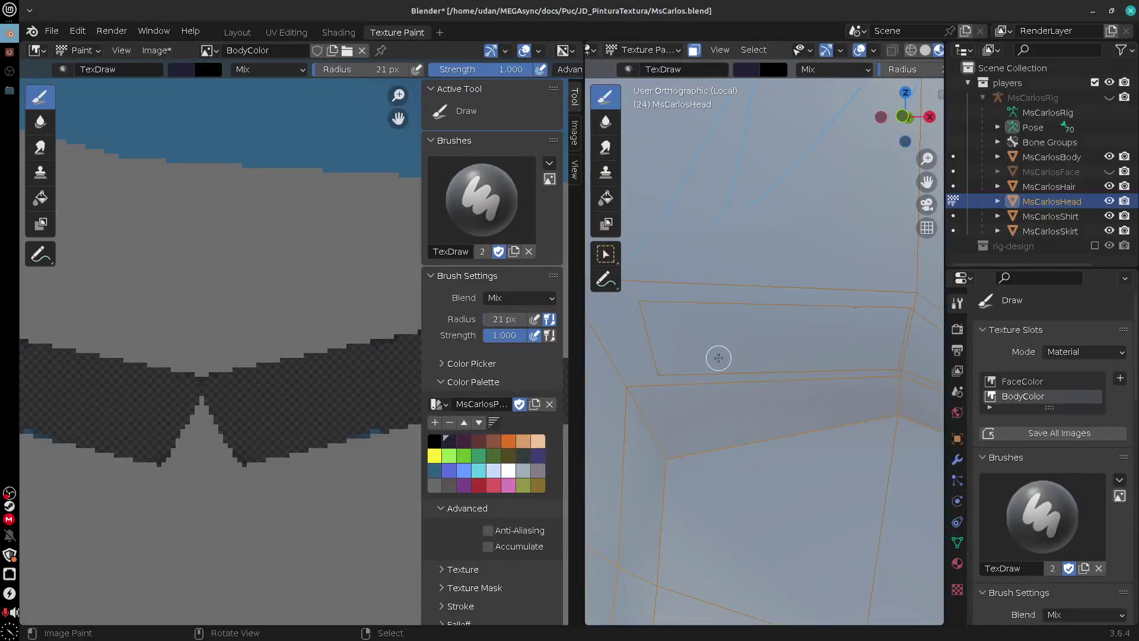
key("f")
left_click(713, 356)
left_click_drag(691, 325, 693, 363)
left_click_drag(725, 317, 694, 359)
mouse_move(673, 311)
left_mouse_down()
mouse_move(675, 358)
mouse_move(669, 313)
left_mouse_up()
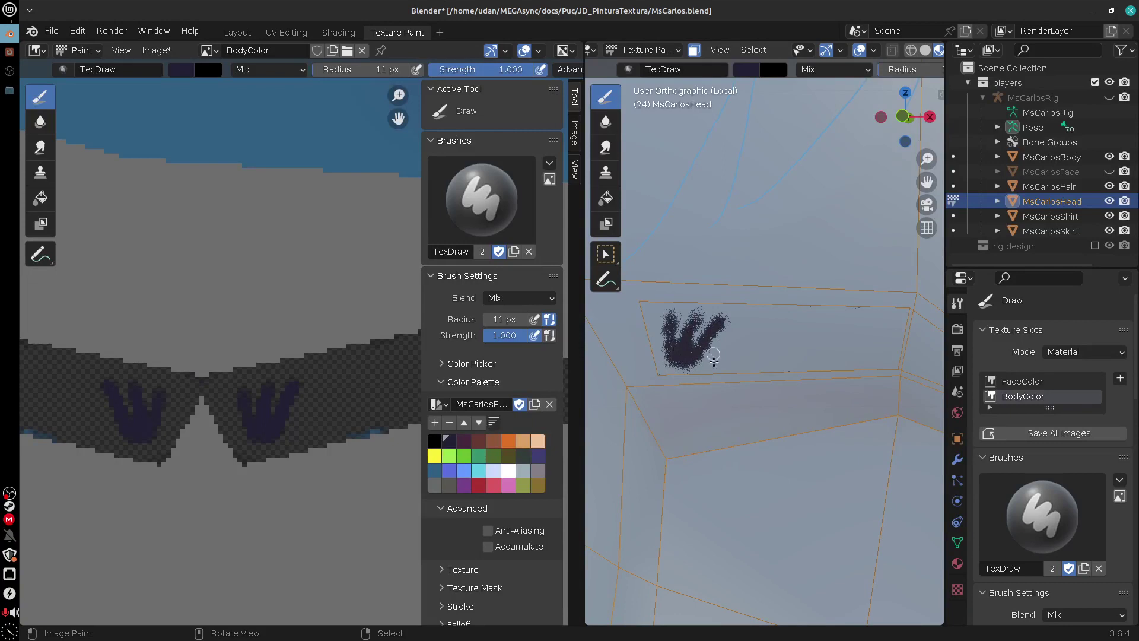
mouse_move(745, 324)
left_mouse_down()
mouse_move(703, 365)
mouse_move(783, 325)
mouse_move(715, 348)
mouse_move(694, 312)
mouse_move(691, 344)
mouse_move(771, 326)
mouse_move(756, 359)
mouse_move(789, 337)
mouse_move(754, 331)
mouse_move(791, 349)
mouse_move(778, 351)
mouse_move(867, 340)
mouse_move(861, 372)
left_mouse_up()
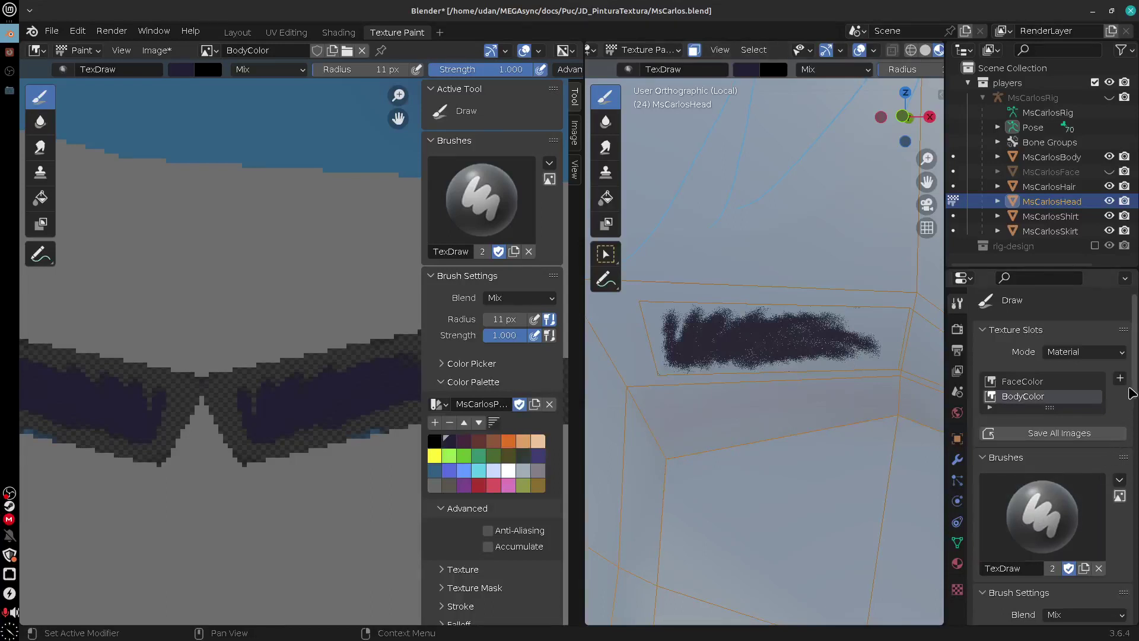
Set the Body material's blend mode to Alpha Clip
scroll(1134, 408, "down", 2)
left_click_drag(1134, 408, 1131, 597)
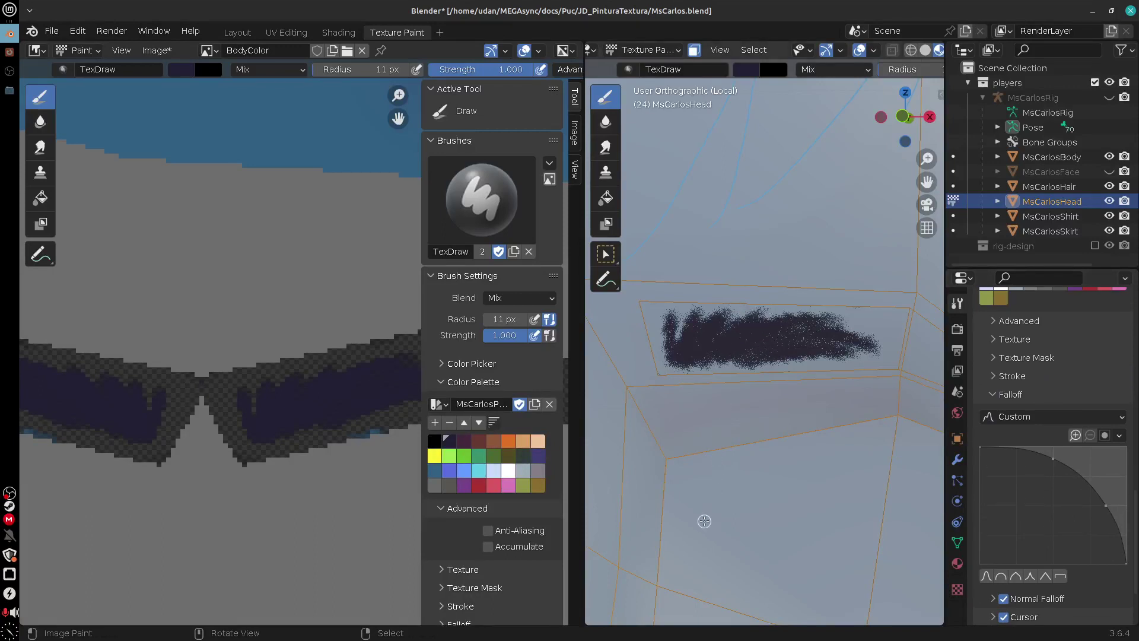
scroll(260, 428, "up", 4)
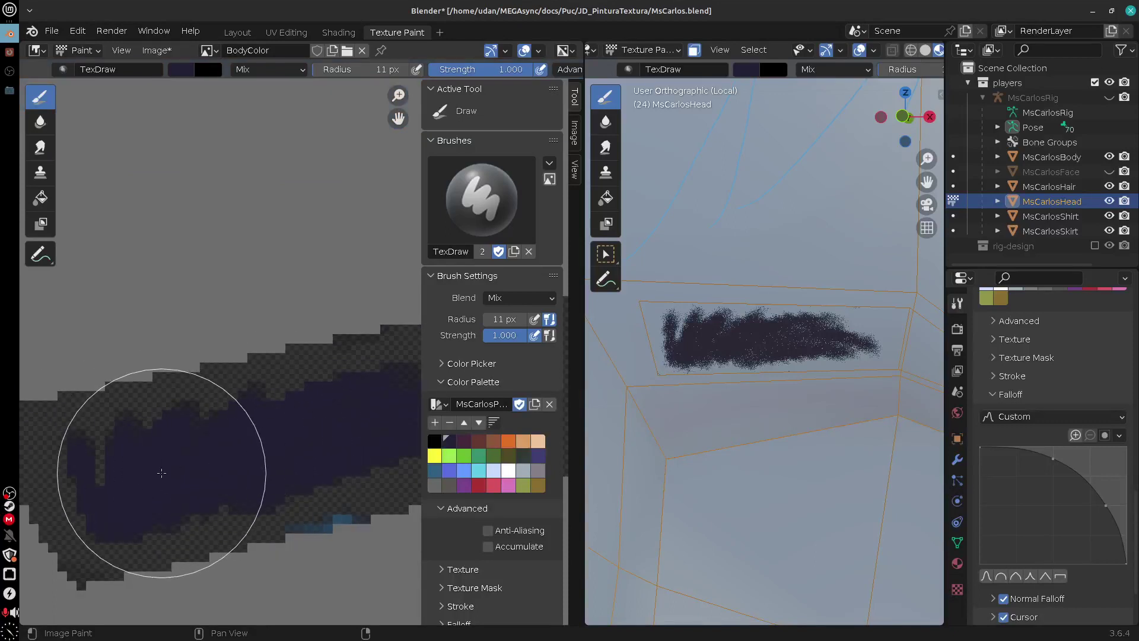
scroll(749, 353, "down", 1)
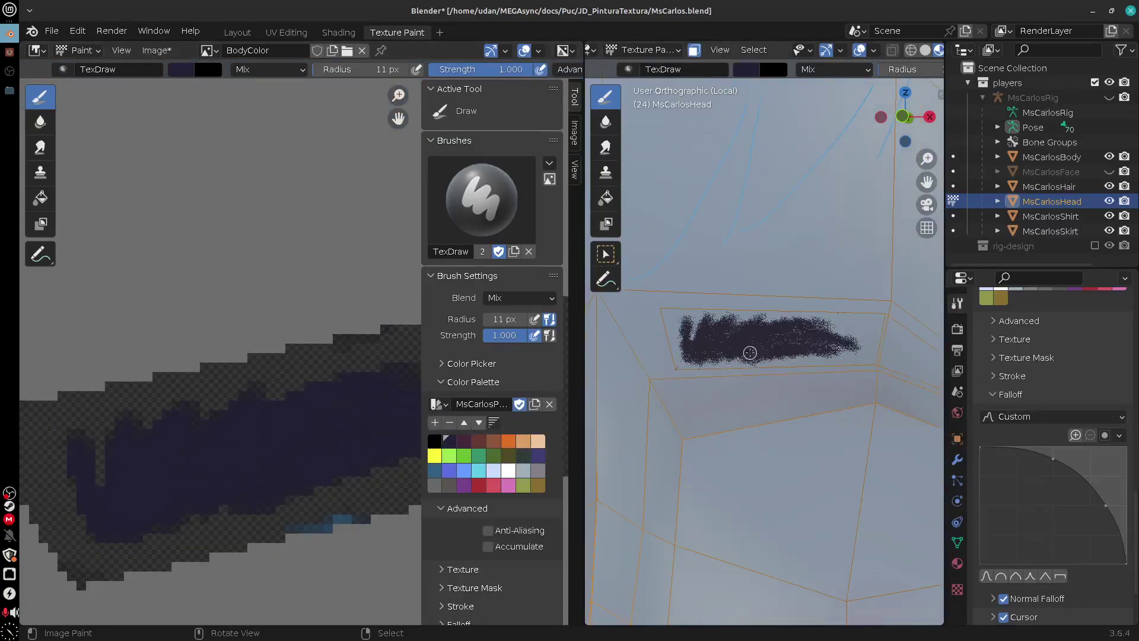
left_click_drag(1134, 504, 1134, 551)
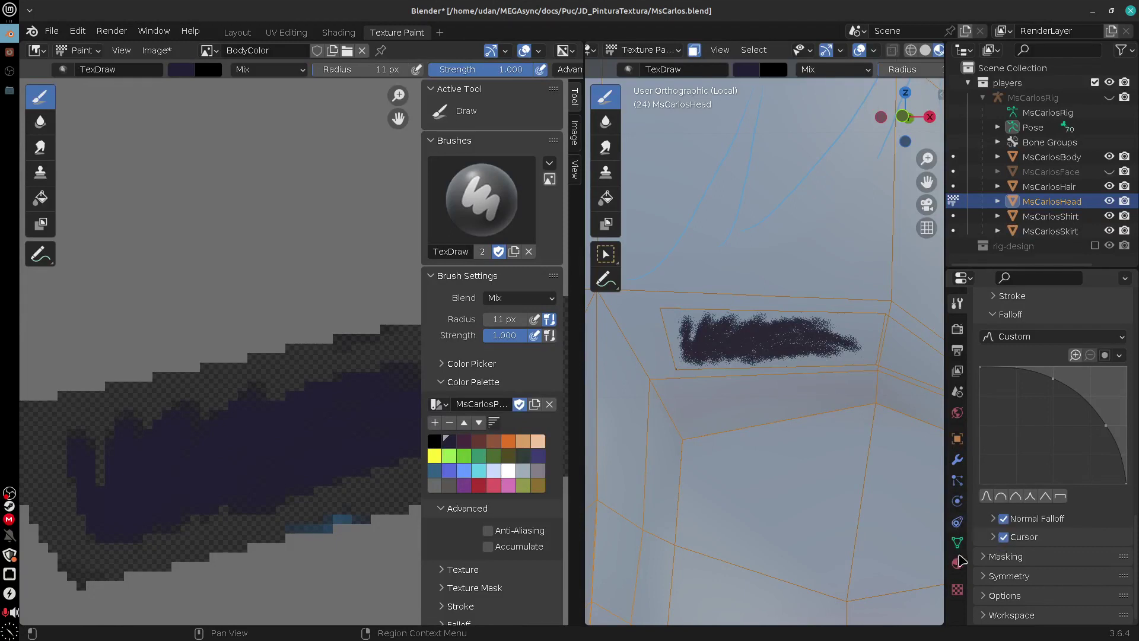
left_click(957, 562)
left_click(1098, 444)
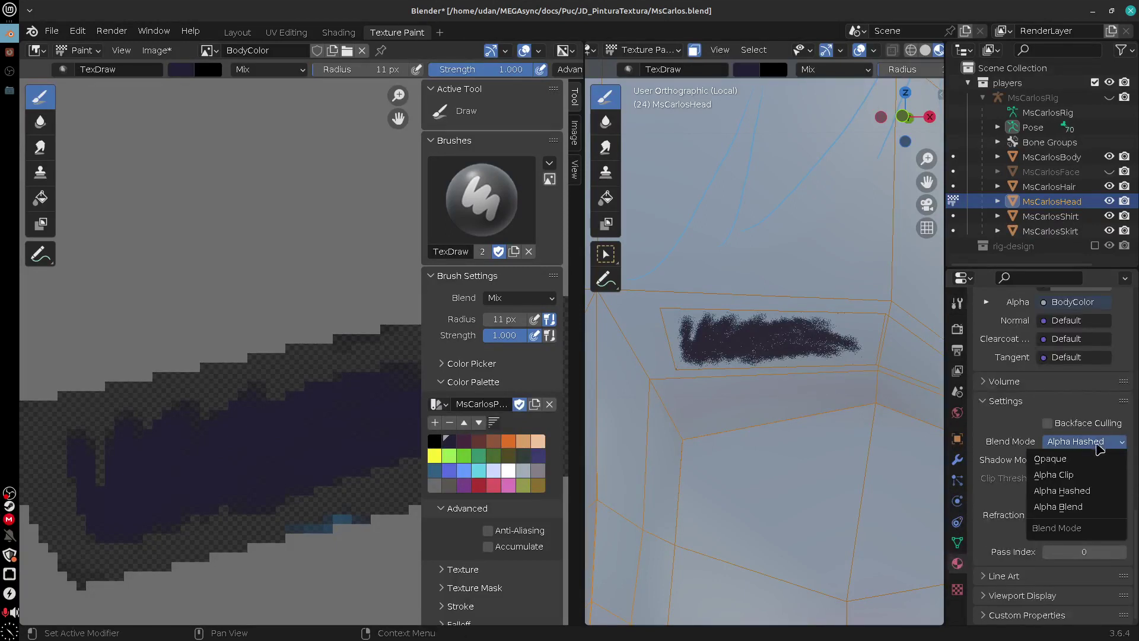
left_click(1079, 475)
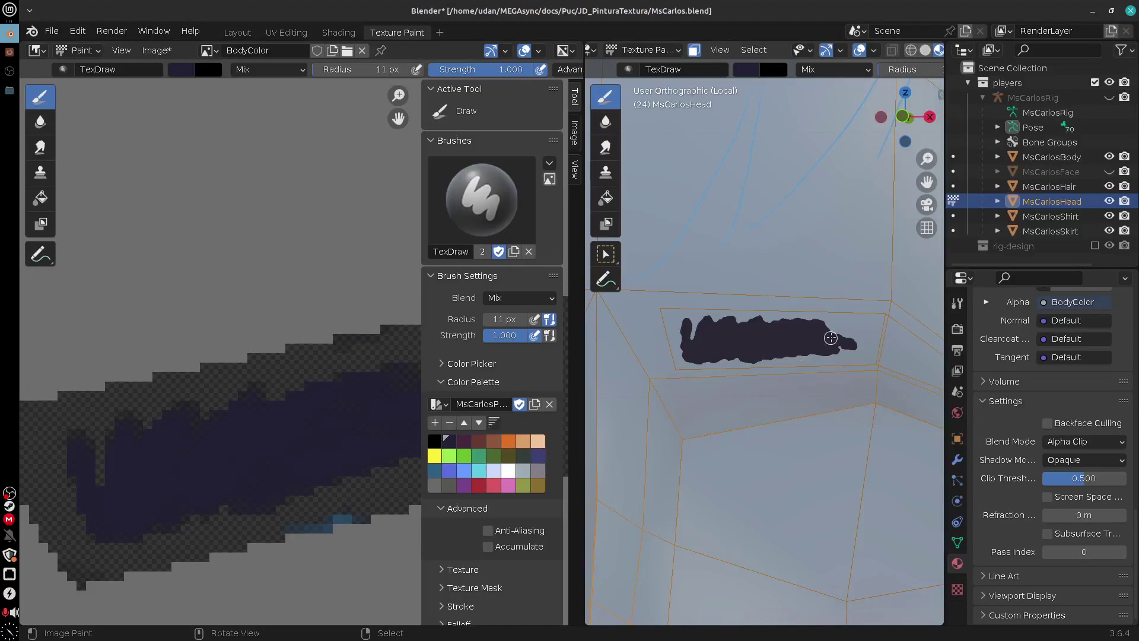
Examine the clipped eyebrow edges up close and on the whole head, entering and leaving Edit Mode to check the eyebrow faces
middle_click_drag(830, 337, 764, 336, "shift")
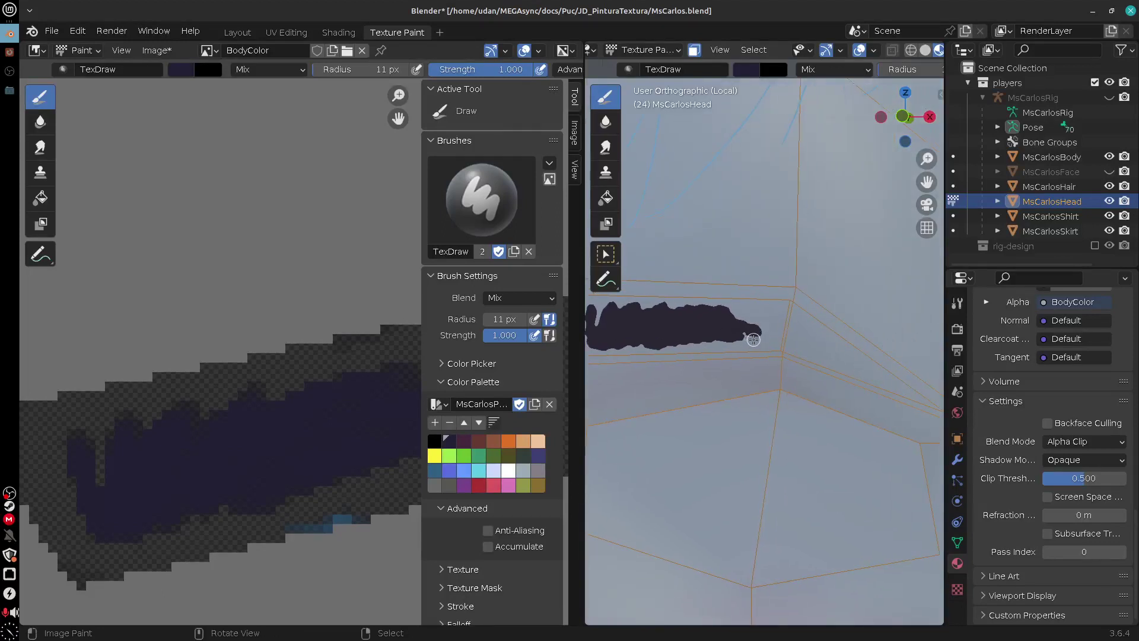
mouse_move(753, 339)
middle_mouse_down()
mouse_move(749, 324)
mouse_move(730, 376)
mouse_move(771, 392)
mouse_move(783, 415)
mouse_move(790, 375)
mouse_move(845, 378)
mouse_move(792, 371)
middle_mouse_up()
scroll(795, 366, "down", 6)
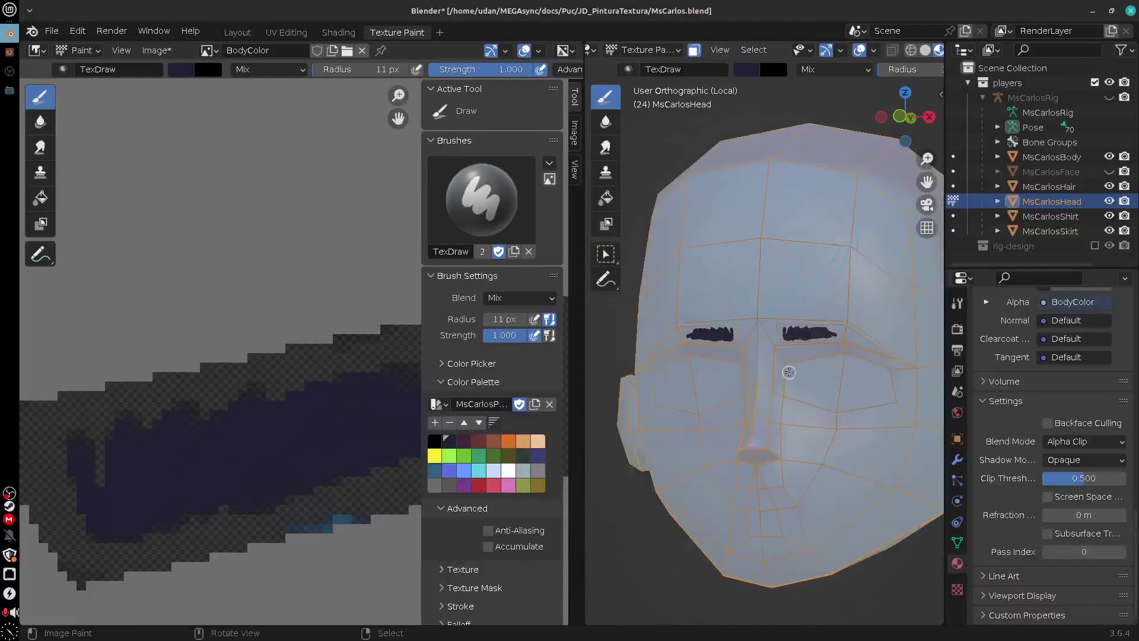
scroll(822, 369, "up", 6)
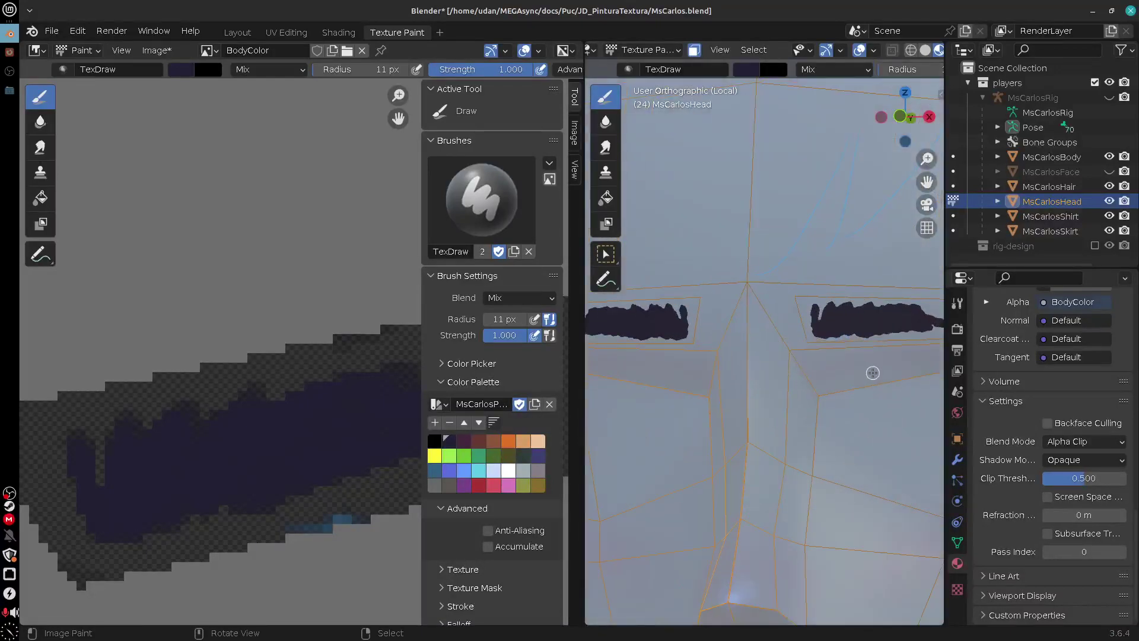
mouse_move(876, 372)
middle_mouse_down()
mouse_move(758, 407)
mouse_move(767, 402)
middle_mouse_up()
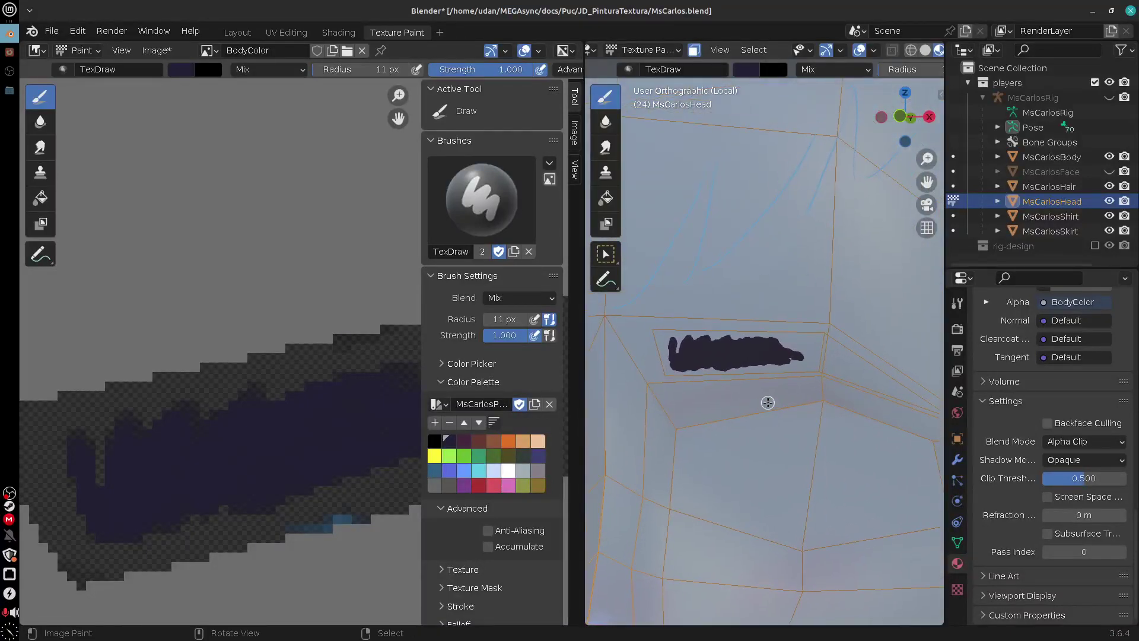
key("Tab")
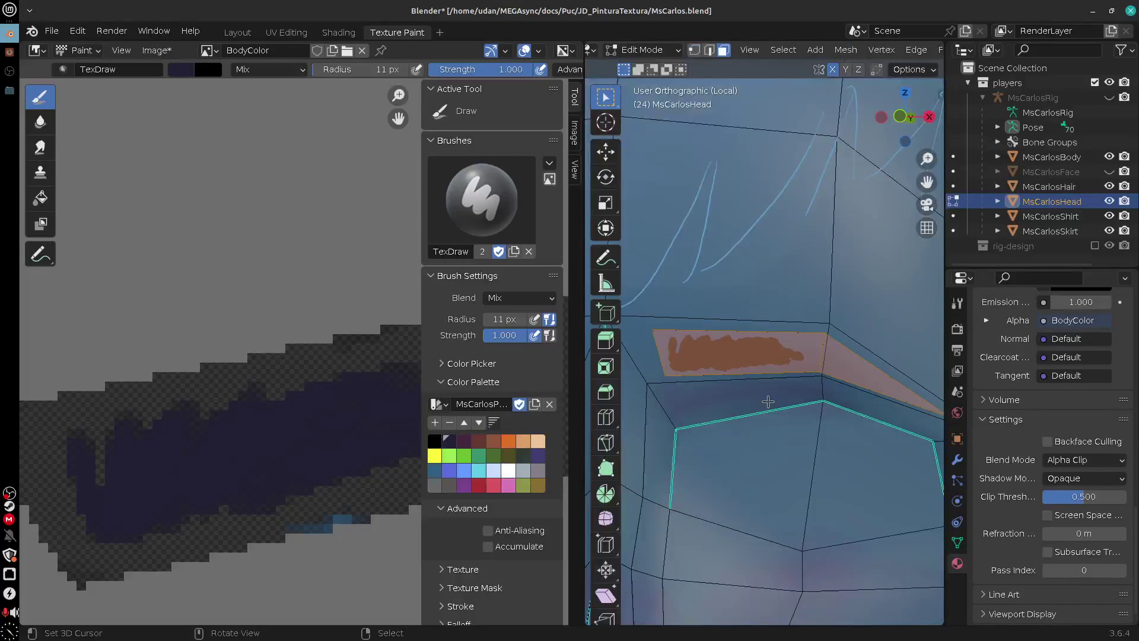
scroll(769, 403, "down", 6)
middle_click_drag(770, 402, 804, 397)
key("Tab")
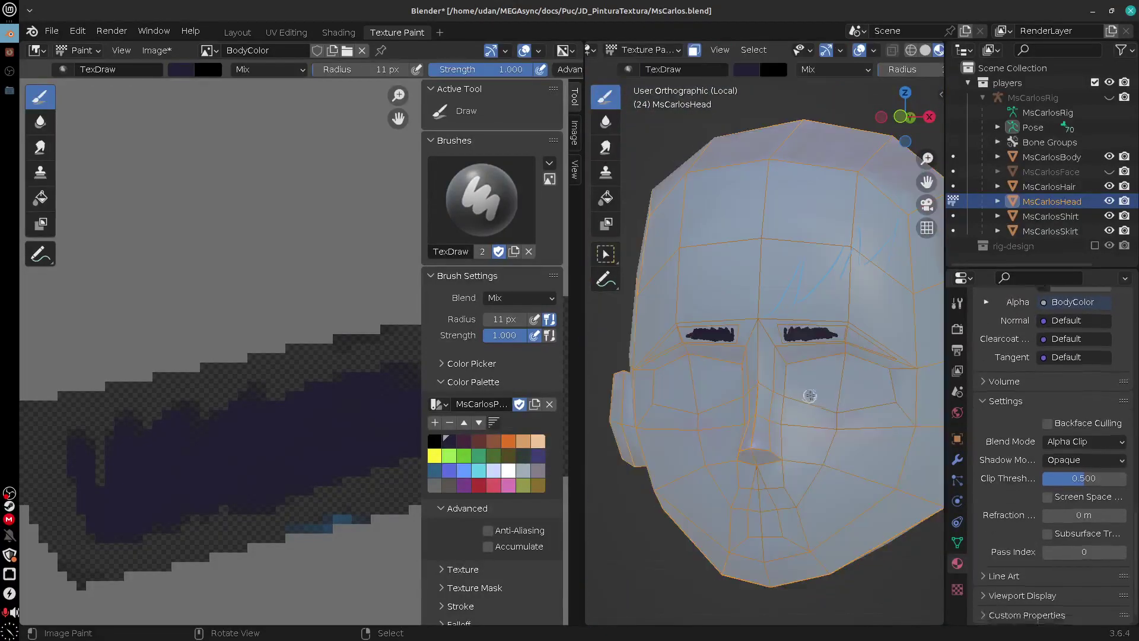
Extend the eyebrow paint past its outer end into a tapering tail on the adjoining masked face
scroll(827, 384, "up", 4)
scroll(830, 382, "up", 2)
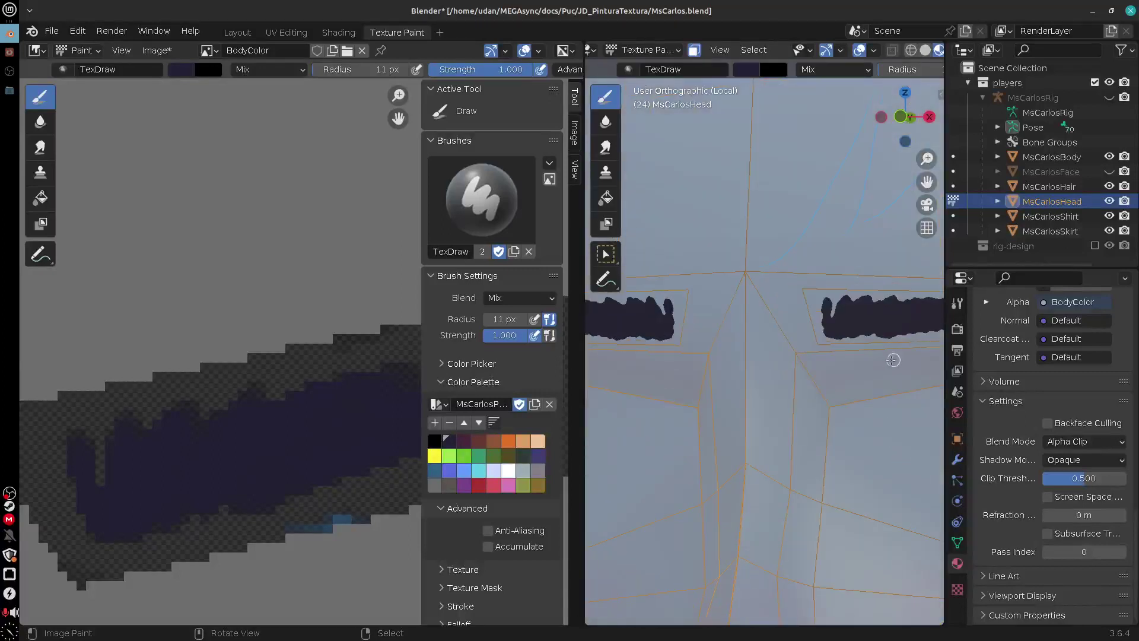
scroll(883, 356, "up", 3)
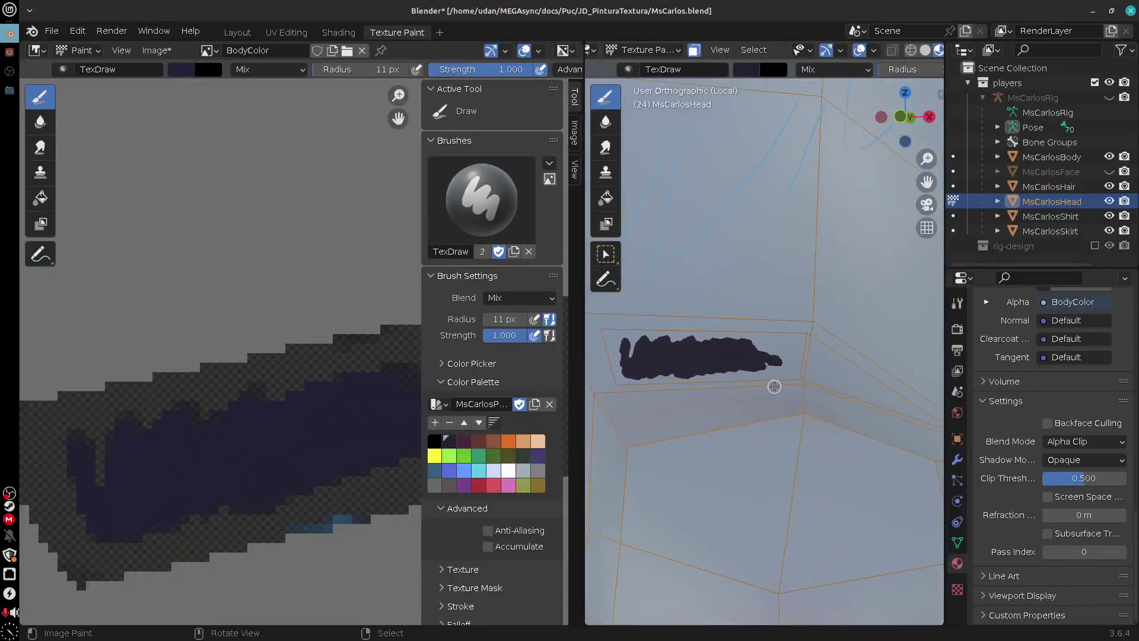
scroll(774, 386, "up", 1)
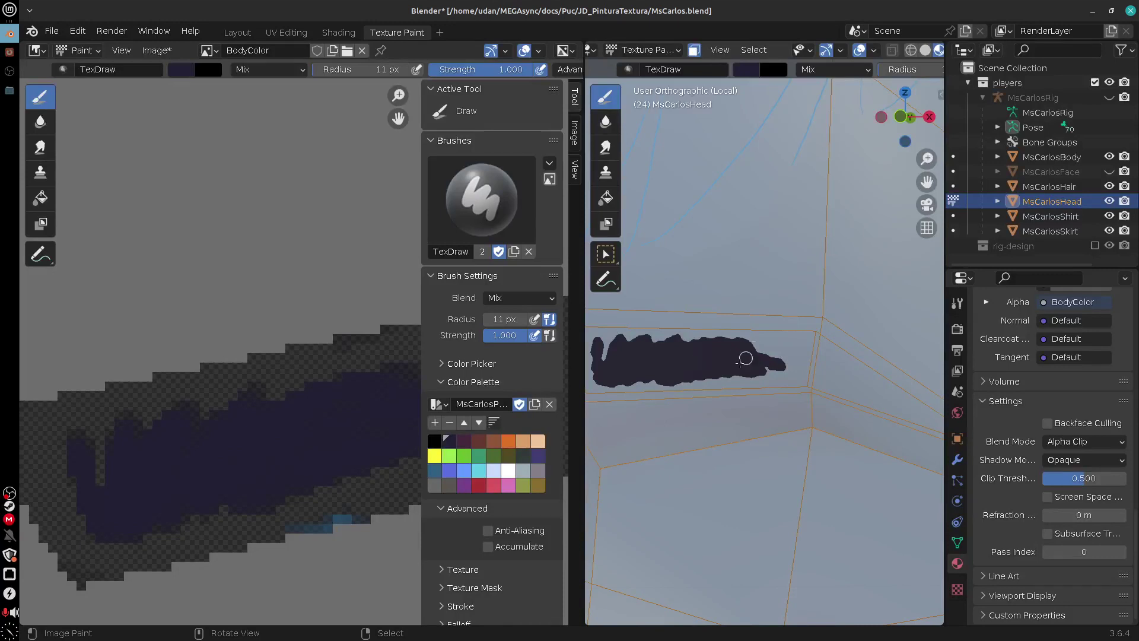
mouse_move(746, 358)
left_mouse_down()
mouse_move(827, 369)
mouse_move(899, 402)
left_mouse_up()
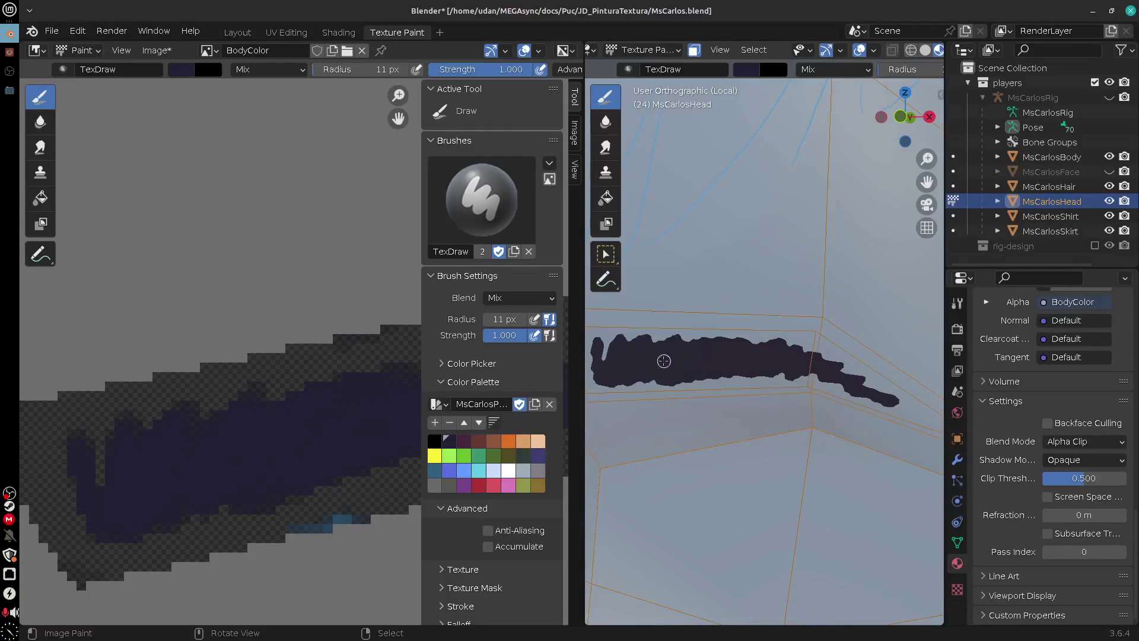
Fill out the eyebrow's inner end and lower edge, and thicken and smooth its outer tail
middle_click_drag(663, 360, 752, 350, "shift")
mouse_move(689, 333)
left_mouse_down()
mouse_move(687, 352)
mouse_move(687, 341)
mouse_move(729, 367)
left_mouse_up()
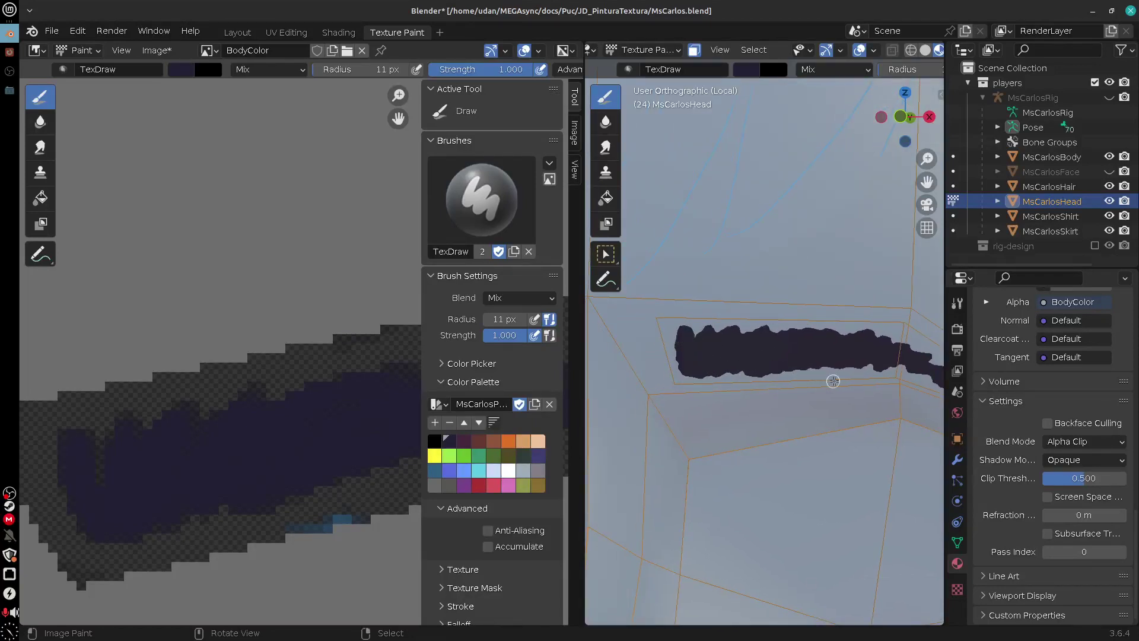
left_click_drag(814, 366, 755, 386)
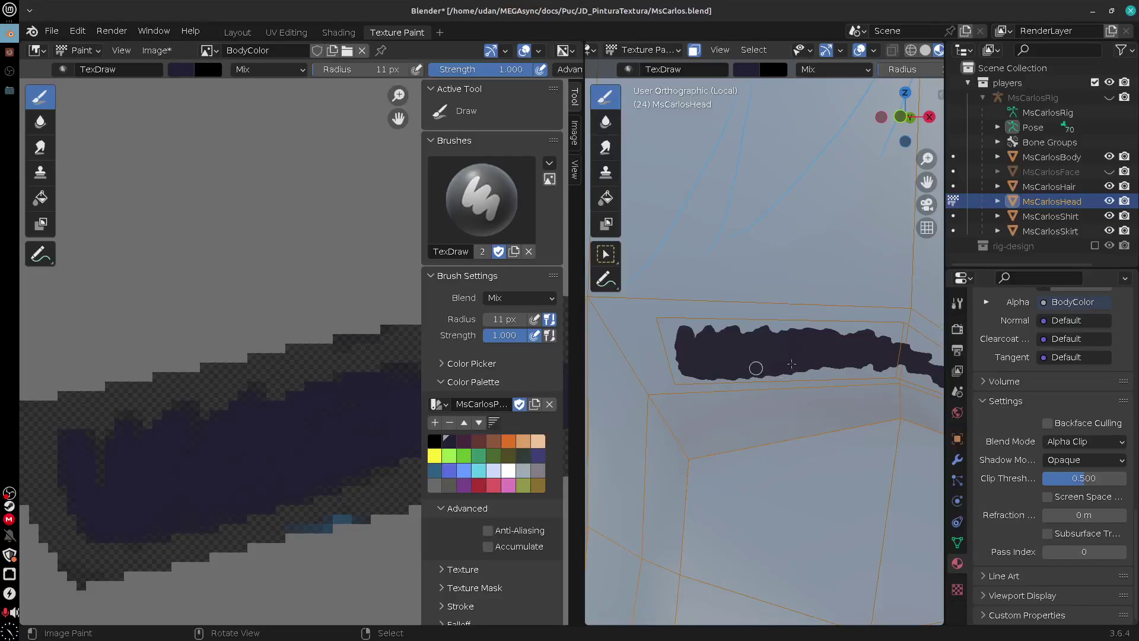
left_click_drag(902, 368, 914, 380)
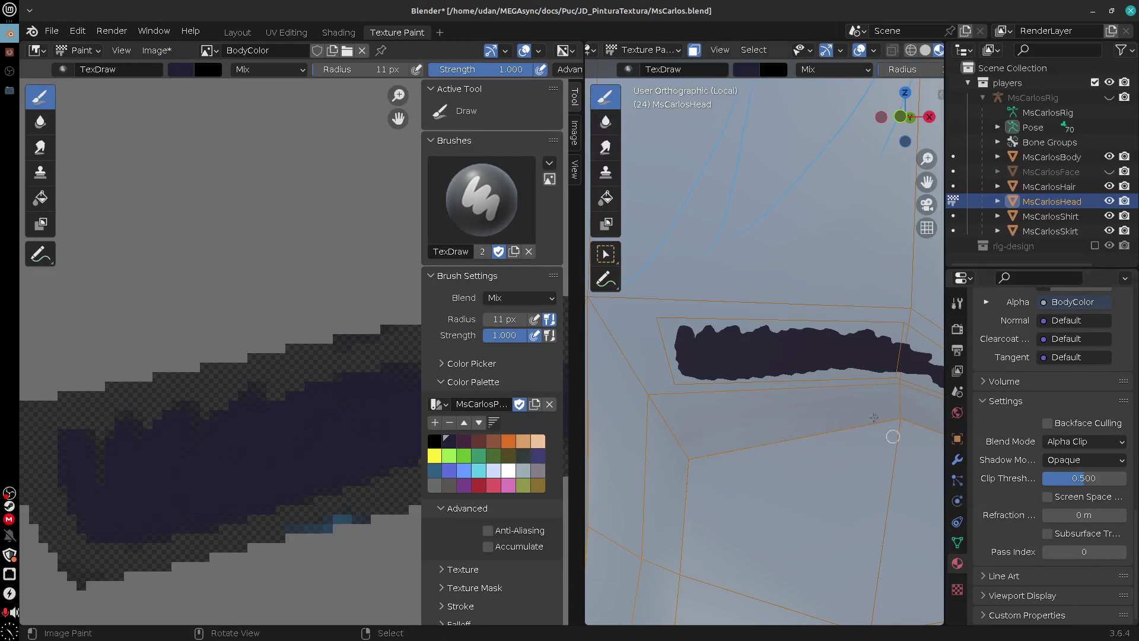
mouse_move(885, 389)
middle_mouse_down("shift")
mouse_move(768, 385)
mouse_move(774, 354)
middle_mouse_up("shift")
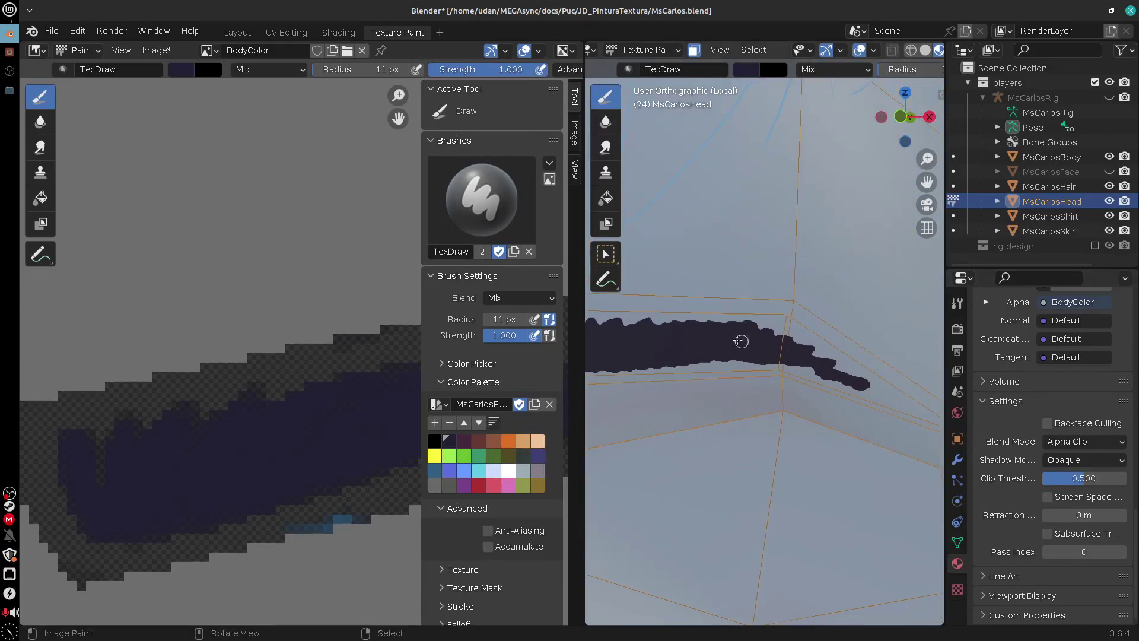
mouse_move(741, 341)
left_mouse_down()
mouse_move(813, 352)
mouse_move(866, 391)
mouse_move(820, 375)
left_mouse_up()
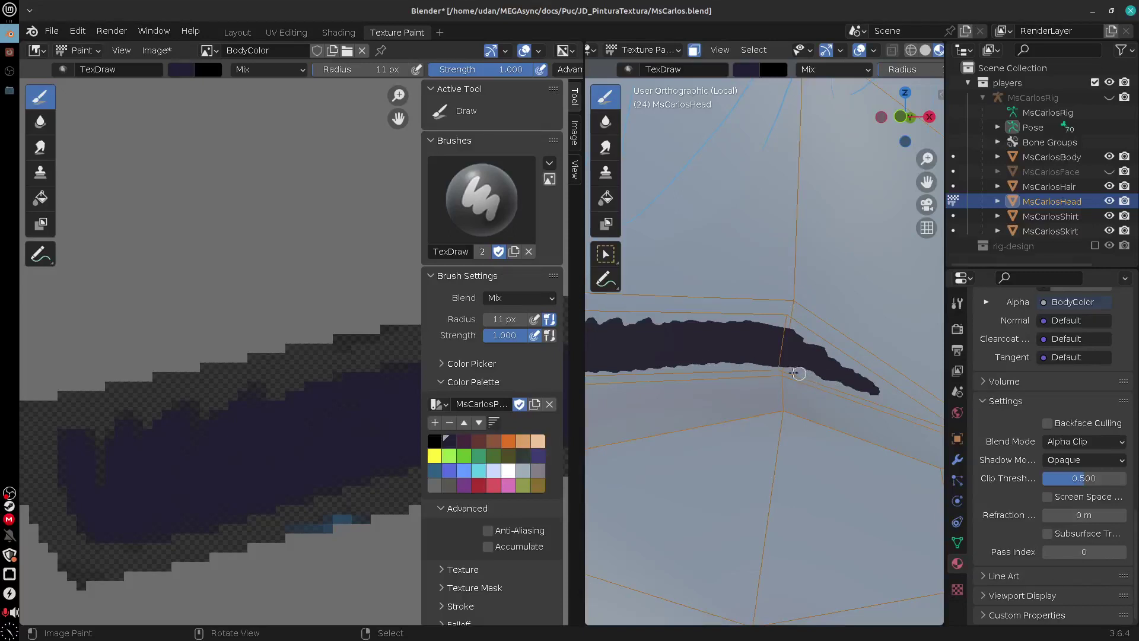
Set the brush radius to 1 px and extend the eyebrow's inner edge directly on the BodyColor image
middle_click_drag(795, 380, 821, 412)
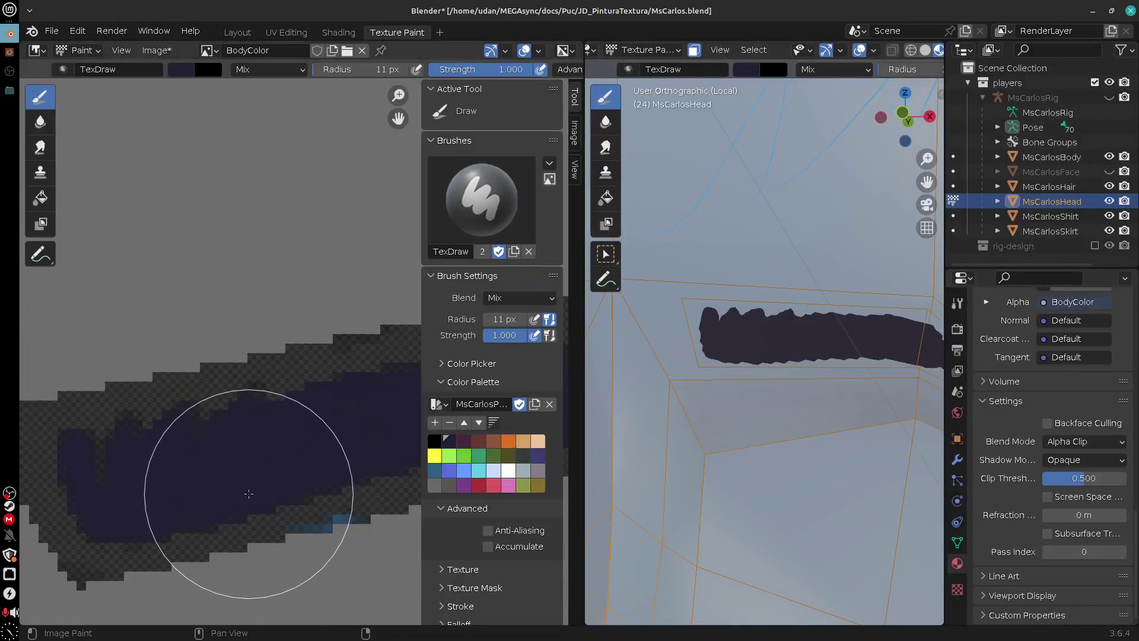
key("f")
left_click(159, 520)
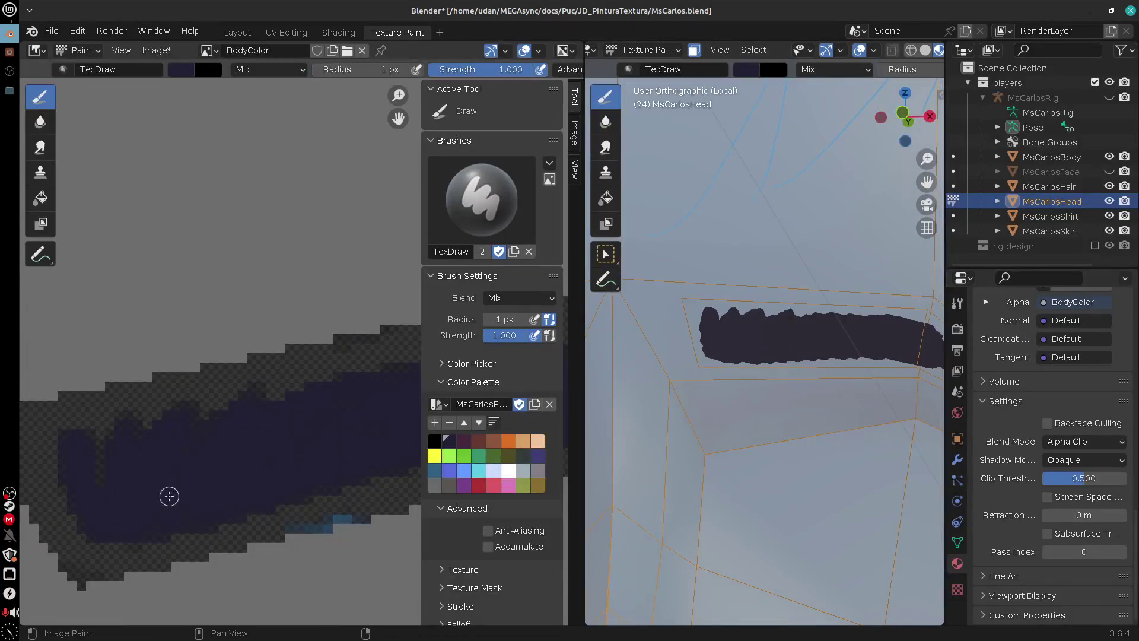
mouse_move(95, 527)
left_mouse_down()
mouse_move(64, 460)
mouse_move(66, 472)
mouse_move(62, 434)
left_mouse_up()
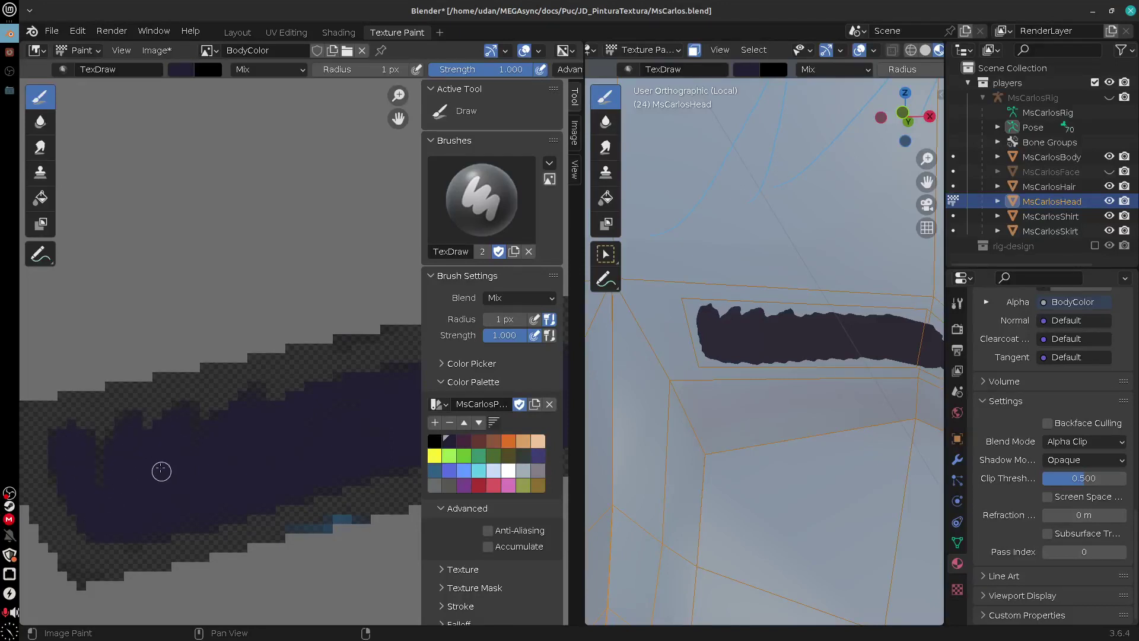
mouse_move(310, 425)
middle_mouse_down()
mouse_move(284, 436)
mouse_move(249, 411)
middle_mouse_up()
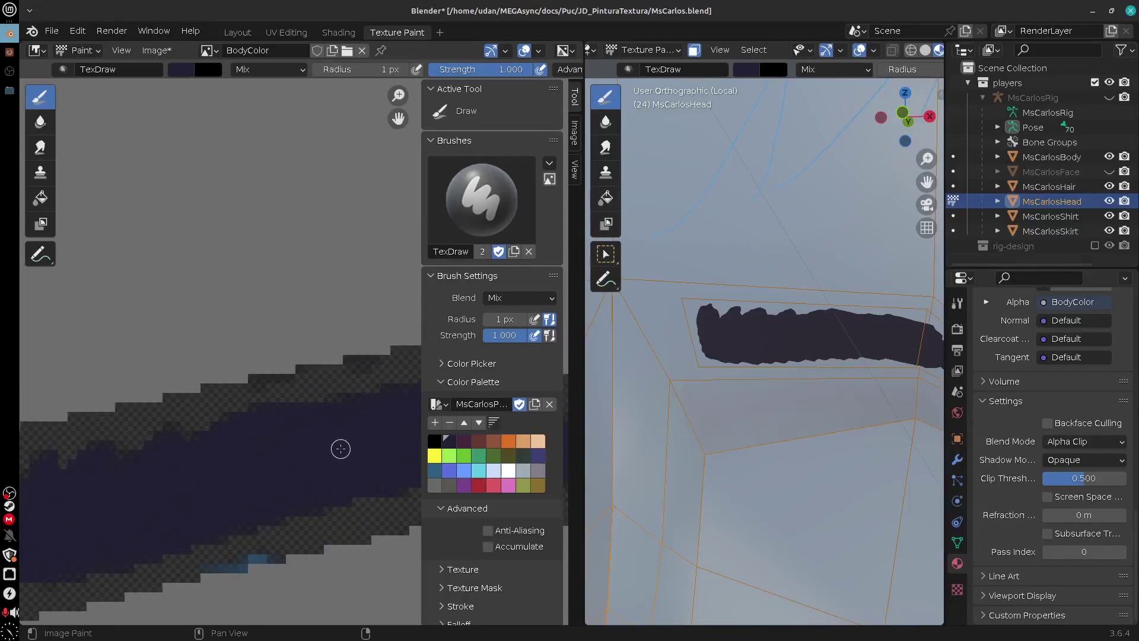
mouse_move(340, 449)
middle_mouse_down()
mouse_move(349, 409)
mouse_move(371, 406)
middle_mouse_up()
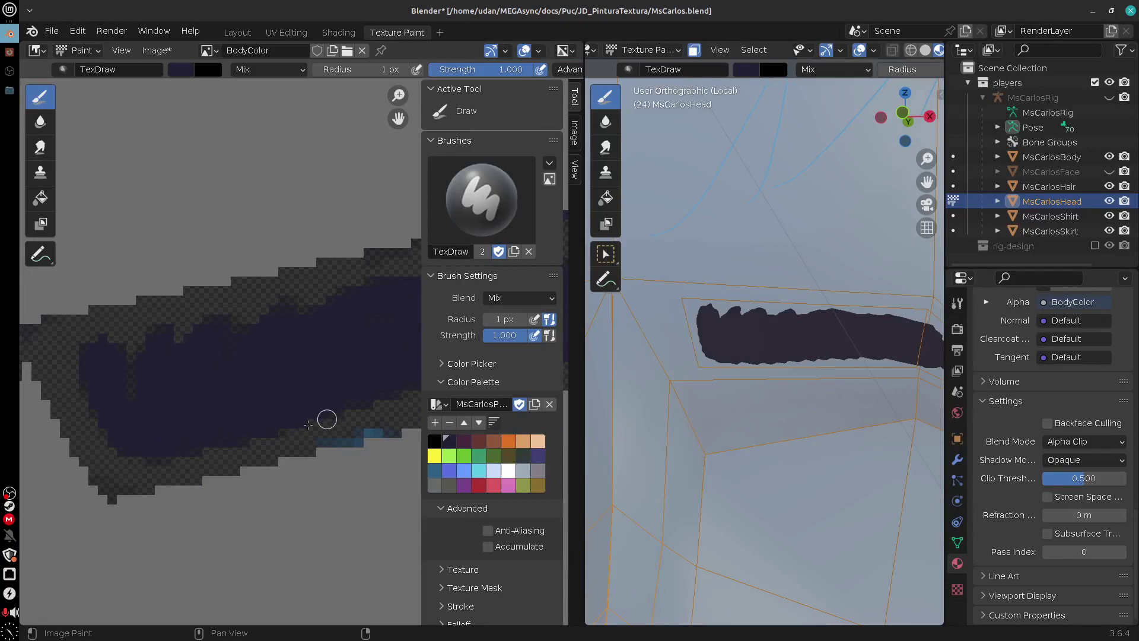
Review the eyebrows on the whole head and set the TexDraw brush's blend mode to Erase Alpha
scroll(817, 462, "down", 3)
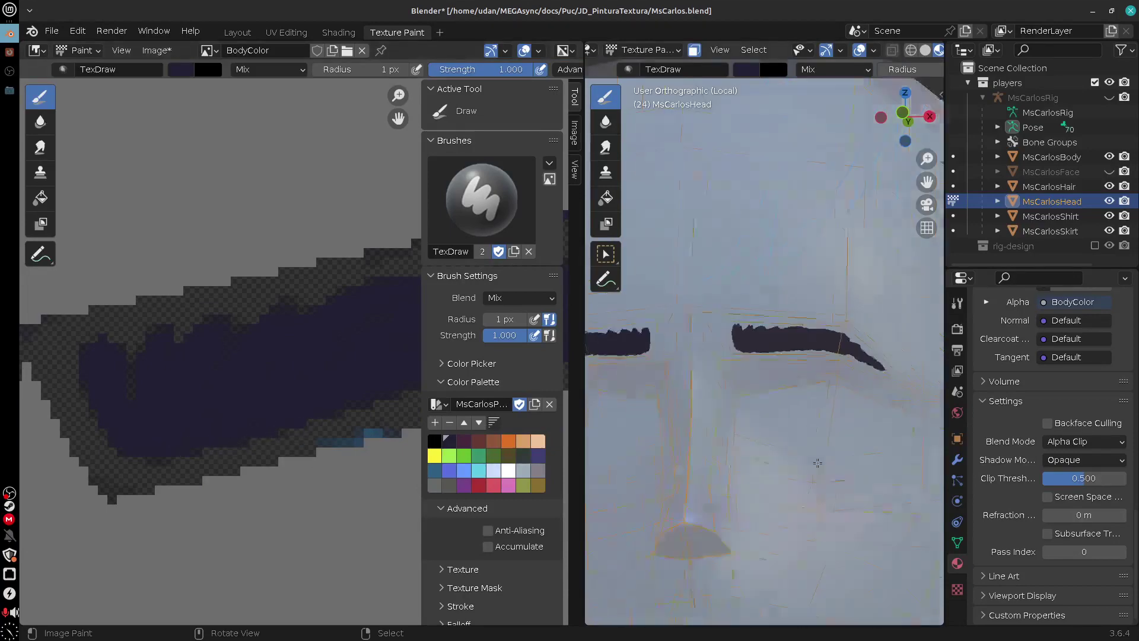
scroll(818, 462, "down", 4)
middle_click_drag(817, 465, 782, 486)
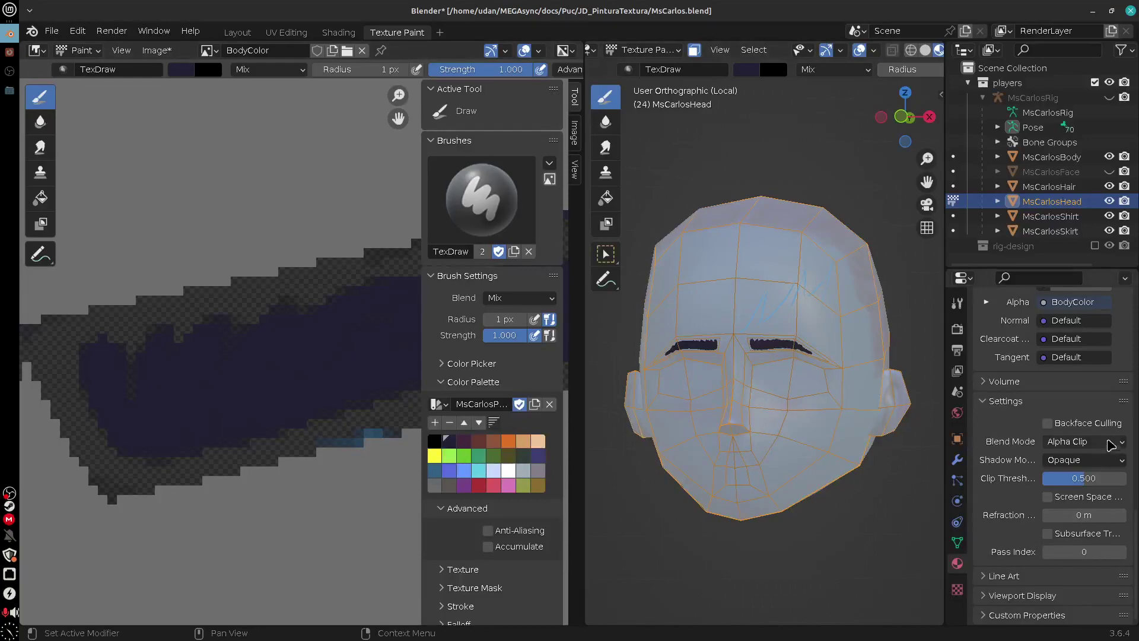
scroll(1130, 522, "up", 10)
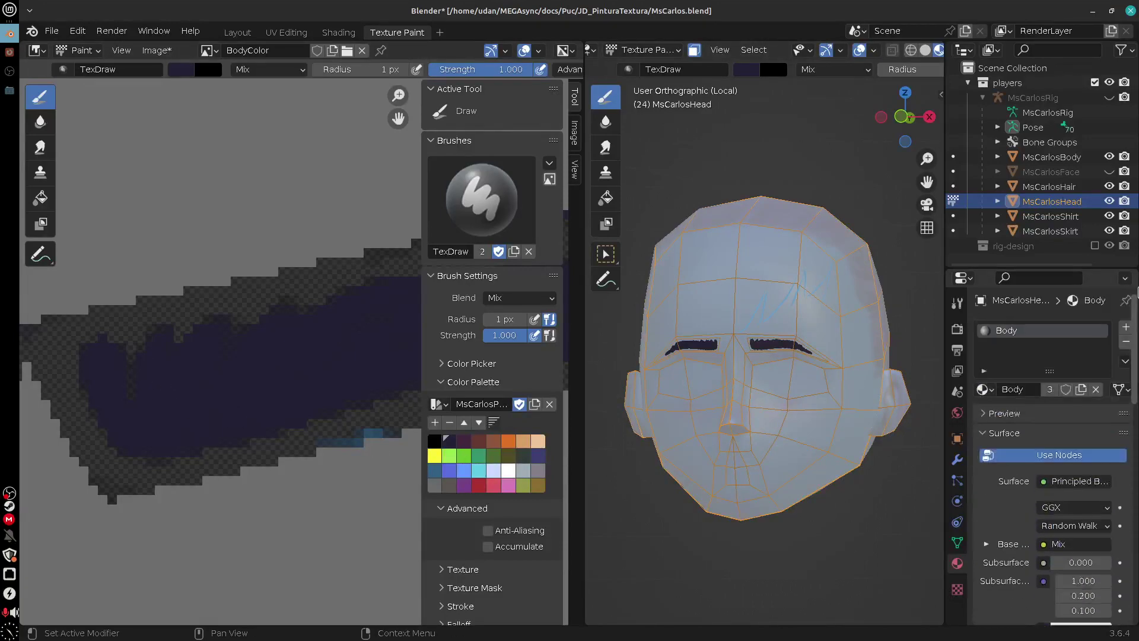
left_click(958, 304)
scroll(1131, 425, "down", 10)
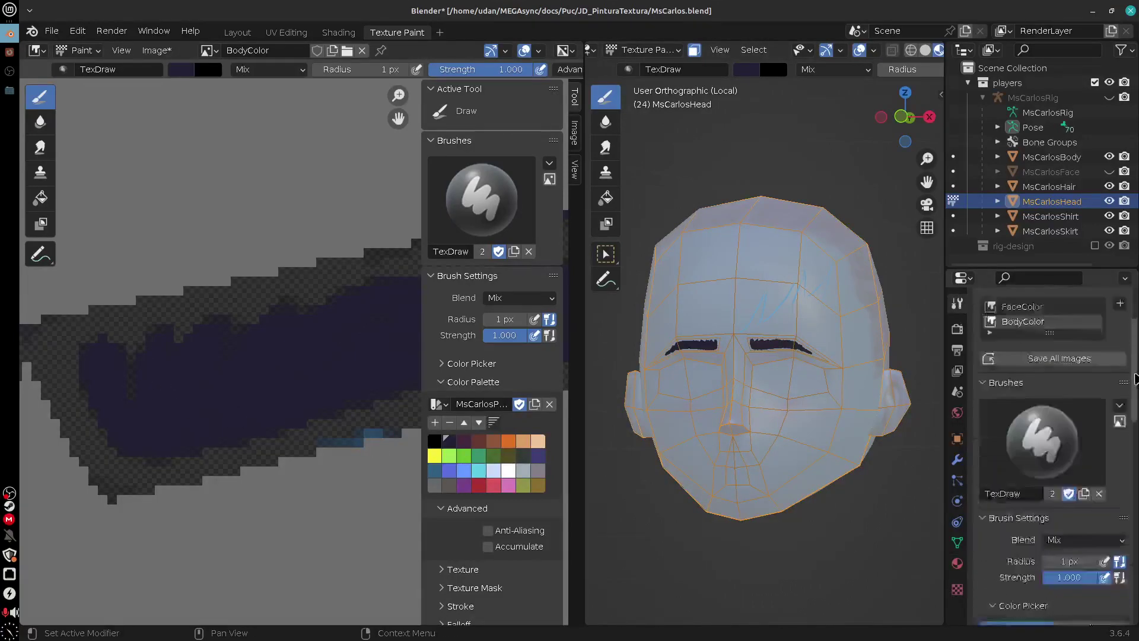
scroll(1132, 425, "up", 3)
left_click(1096, 404)
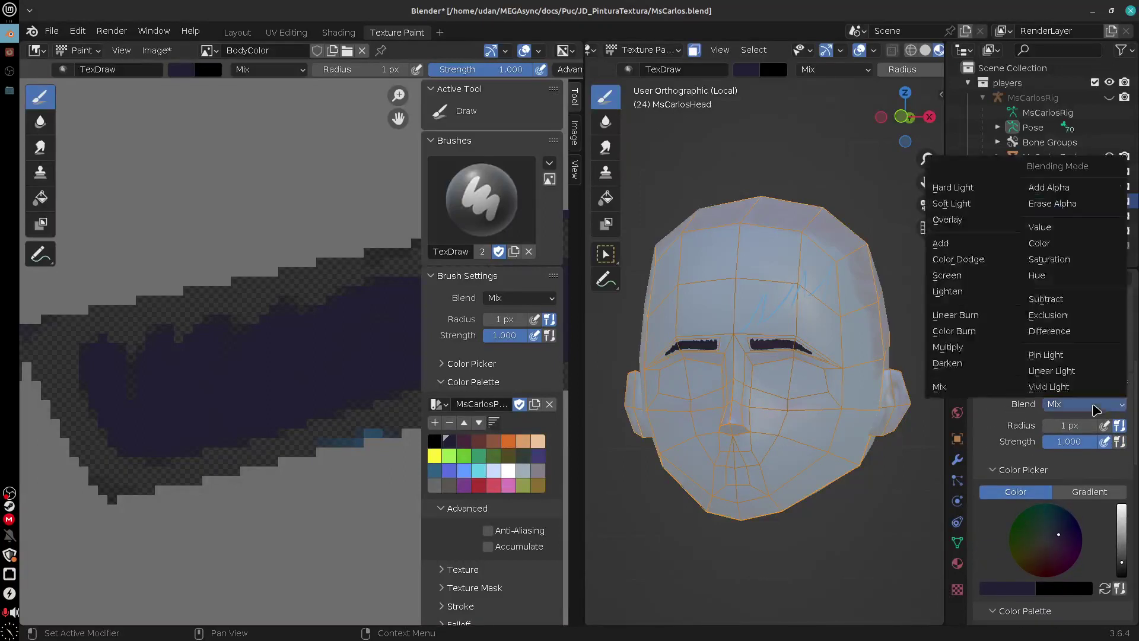
left_click(1068, 207)
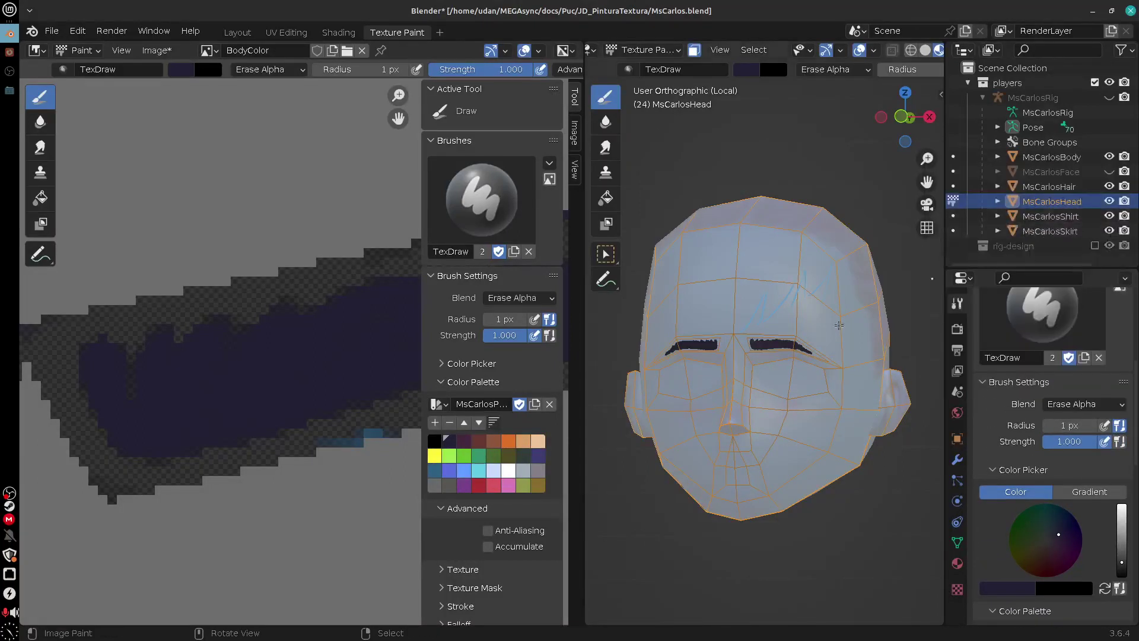
Erase thin slanted gaps through the eyebrow's inner end on the BodyColor image to suggest separate hairs
mouse_move(134, 347)
left_mouse_down()
mouse_move(145, 453)
mouse_move(112, 344)
mouse_move(132, 465)
mouse_move(122, 335)
mouse_move(142, 469)
left_mouse_up()
mouse_move(189, 439)
left_mouse_down()
mouse_move(166, 325)
mouse_move(186, 435)
mouse_move(176, 341)
mouse_move(191, 405)
left_mouse_up()
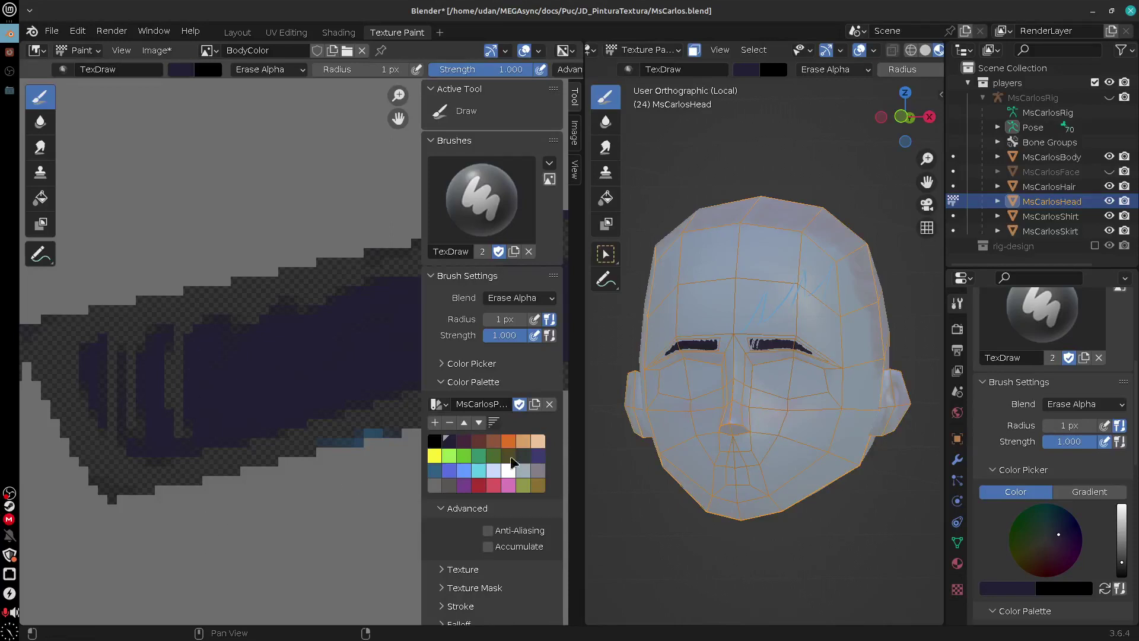
scroll(764, 394, "up", 8)
scroll(764, 395, "up", 3)
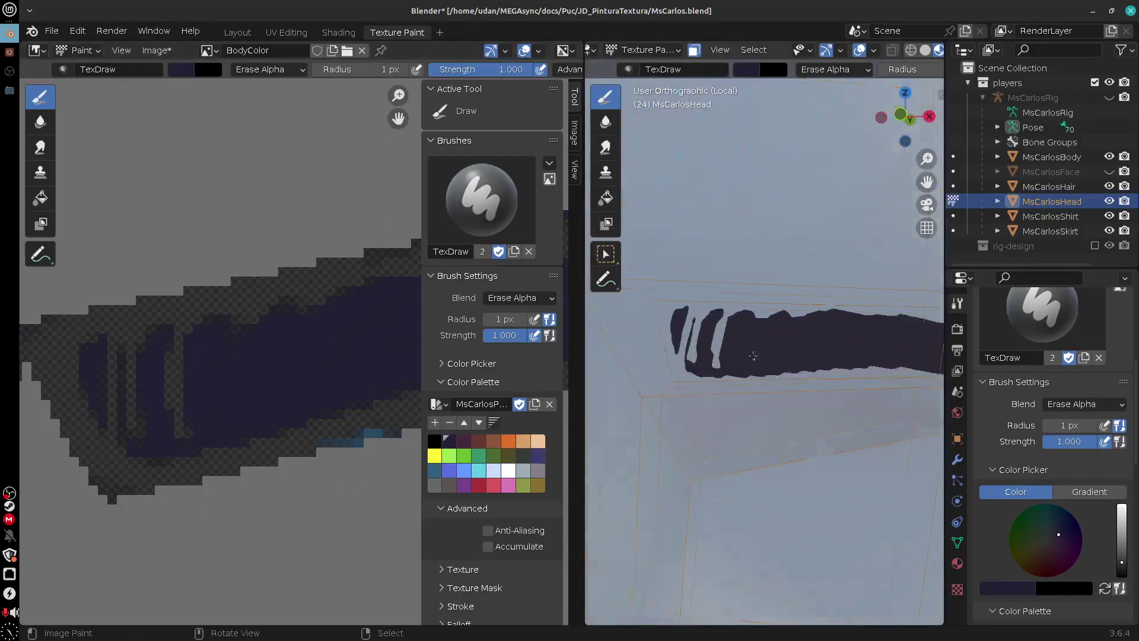
mouse_move(190, 439)
left_mouse_down()
mouse_move(178, 376)
mouse_move(140, 411)
mouse_move(152, 455)
mouse_move(121, 420)
left_mouse_up()
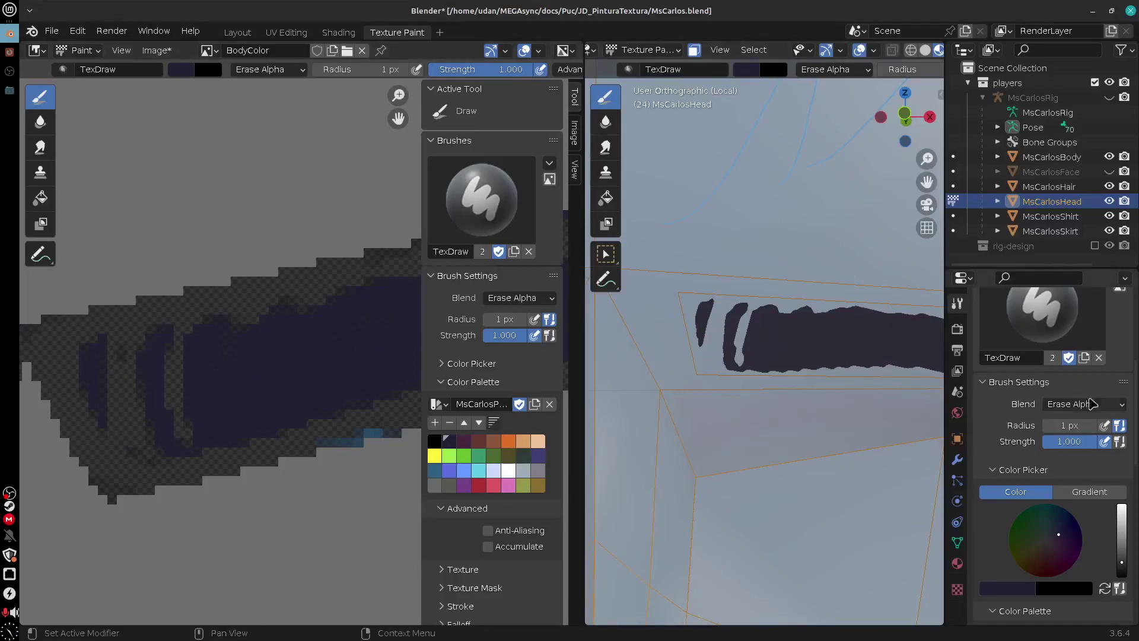
Set the TexDraw brush's blend mode to Mix and rename the brush Draw
scroll(1134, 426, "up", 5)
scroll(1134, 426, "up", 2)
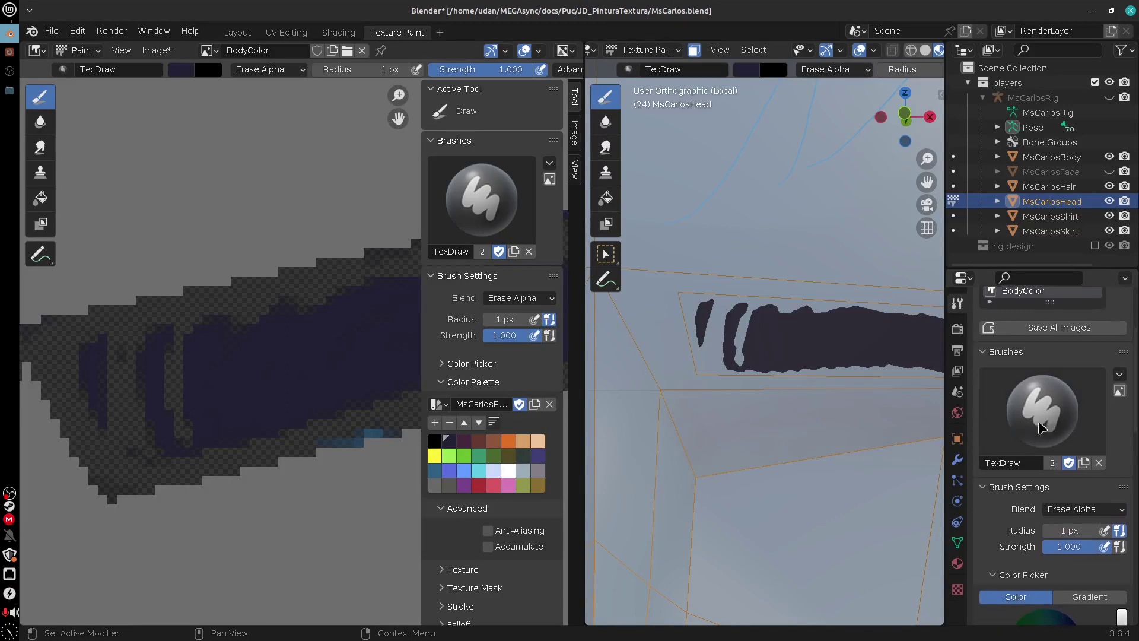
left_click_drag(1135, 422, 1134, 436)
left_click(1085, 457)
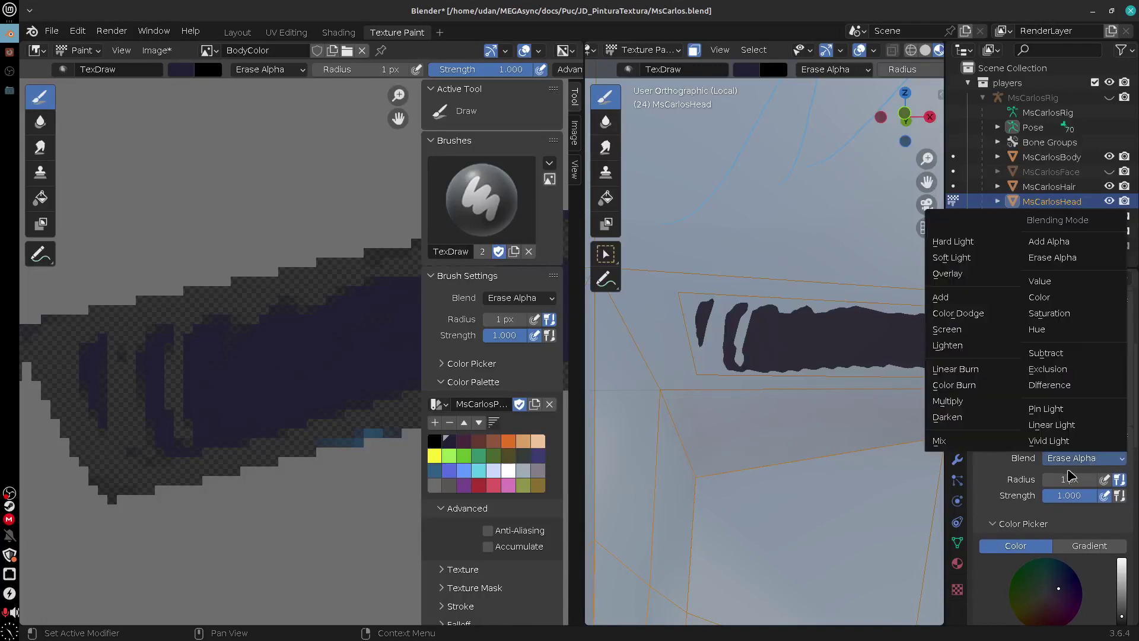
left_click(972, 450)
left_click(1019, 411)
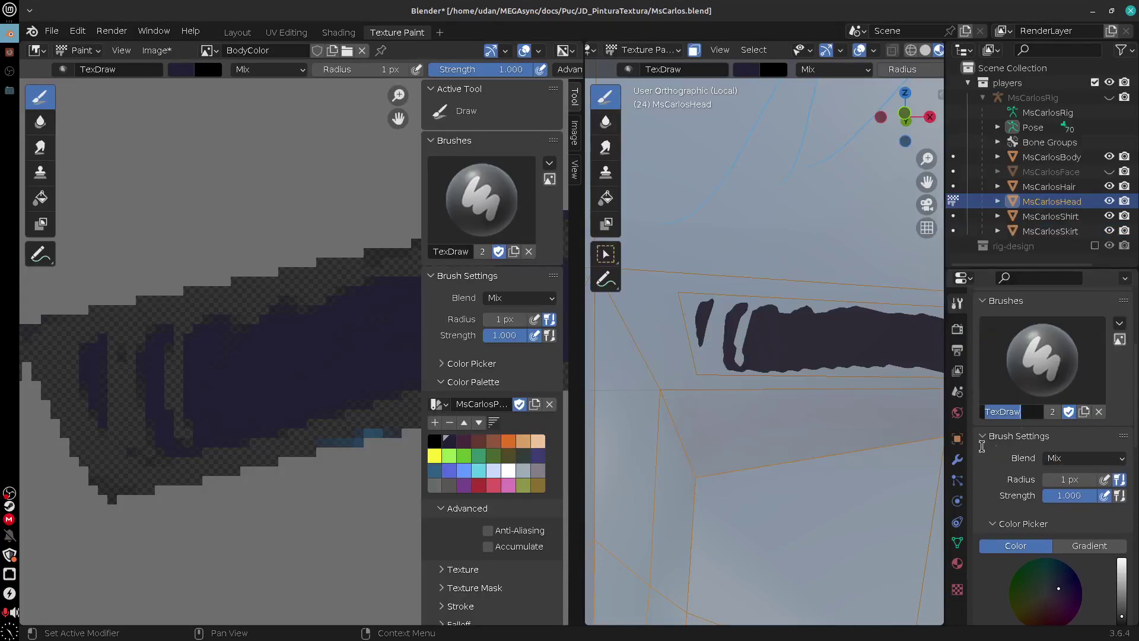
type("Dra")
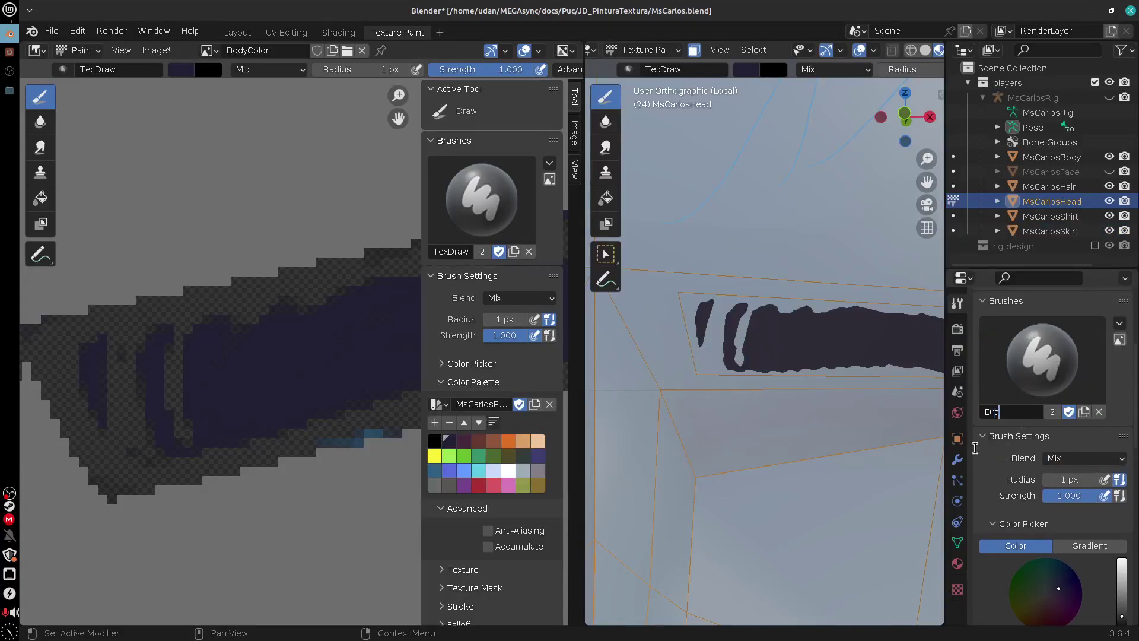
type("w")
key("Return")
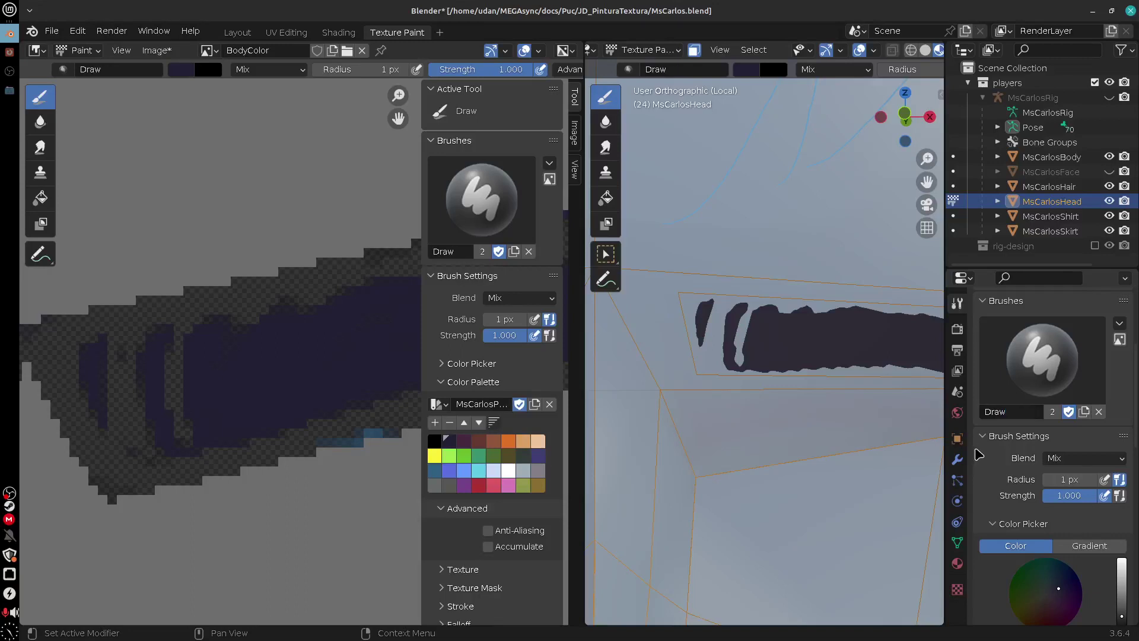
Duplicate the Draw brush, name the copy Erase and set its blend mode to Erase Alpha
left_click(1083, 411)
double_click(1005, 411)
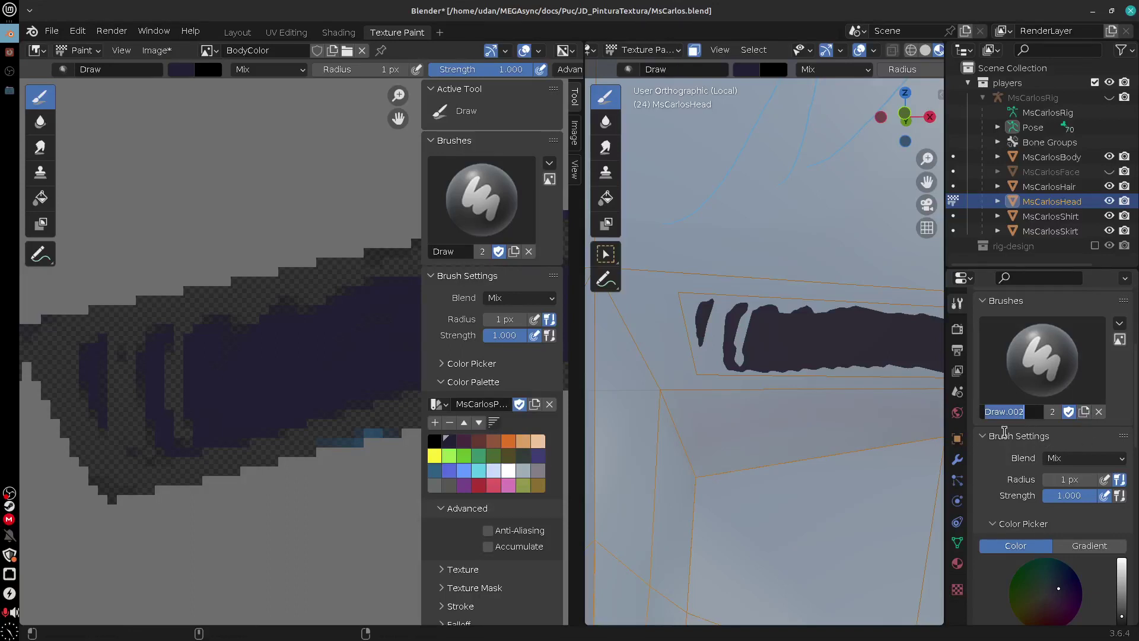
type("Erase")
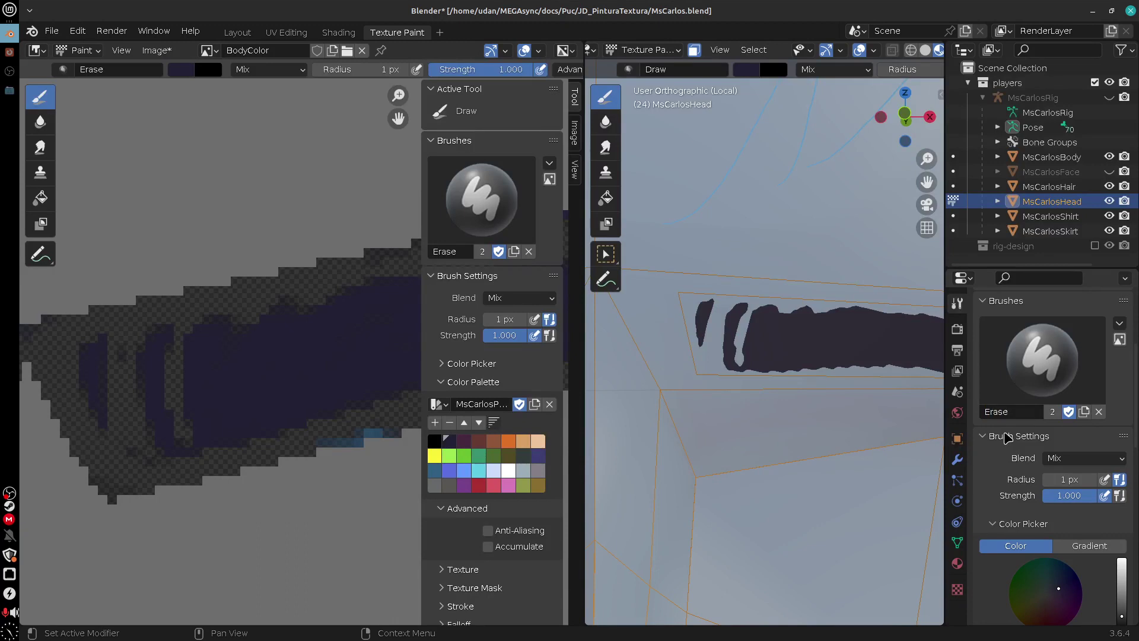
left_click(1108, 466)
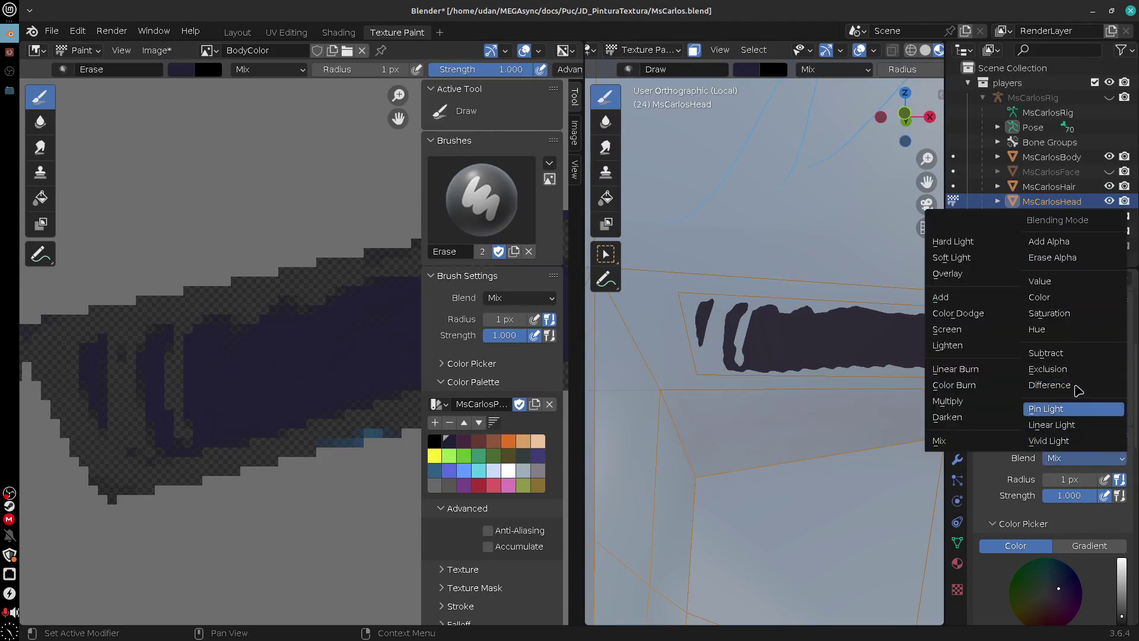
left_click(1052, 257)
Switch to the Draw brush and paint thin hair strands back around the gaps at the eyebrow's inner end
left_click(1045, 380)
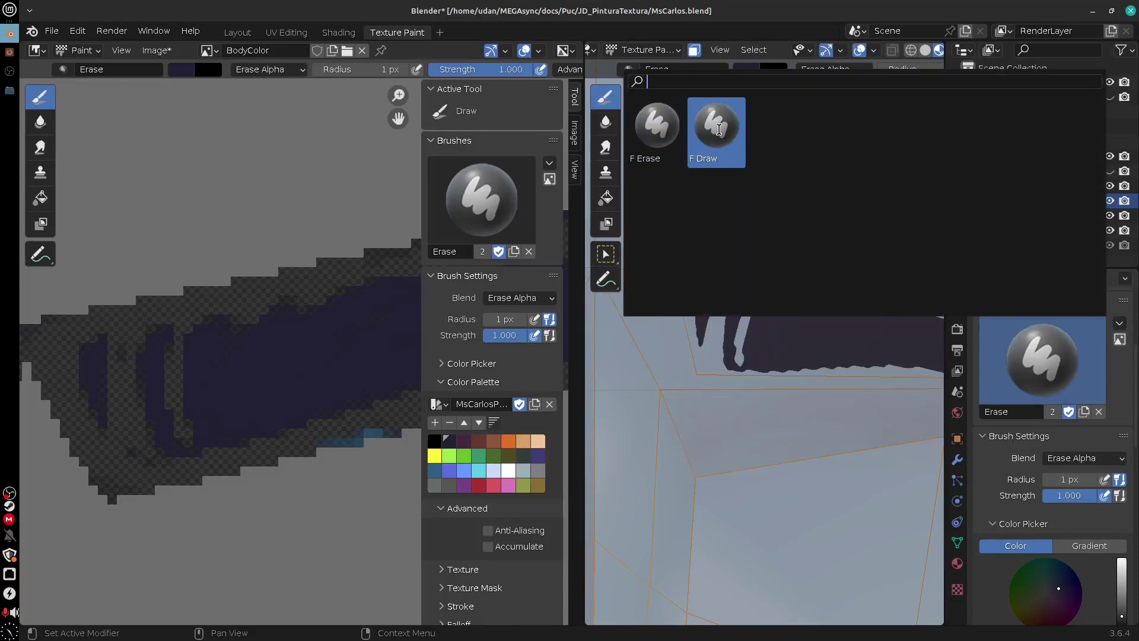
left_click(718, 129)
left_click(1046, 388)
left_click(660, 133)
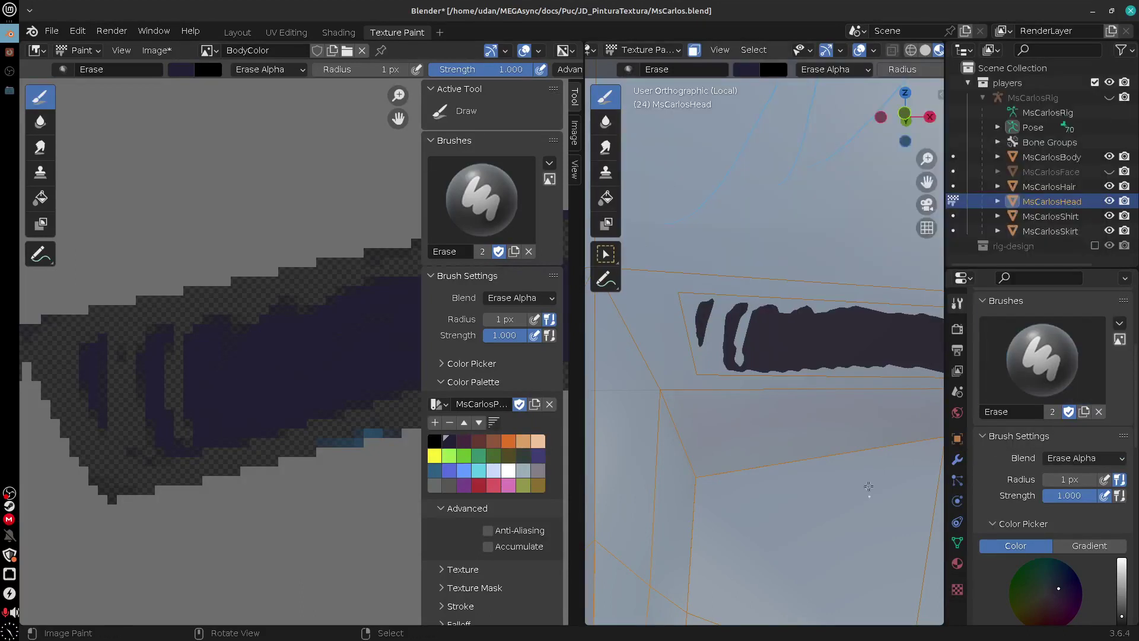
left_click(633, 72)
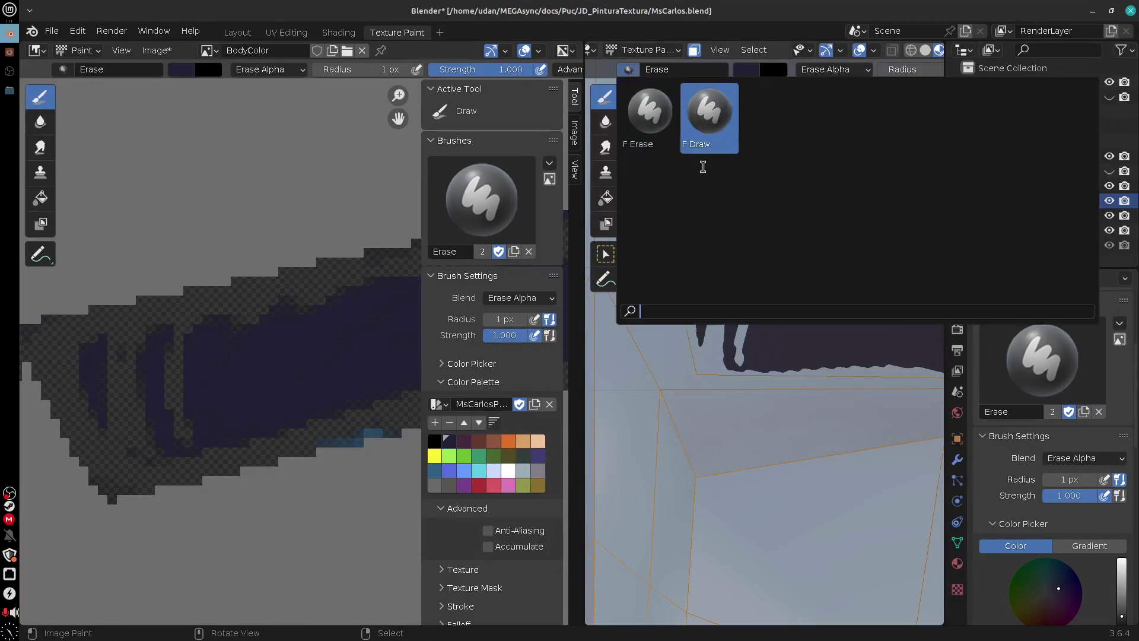
left_click(717, 122)
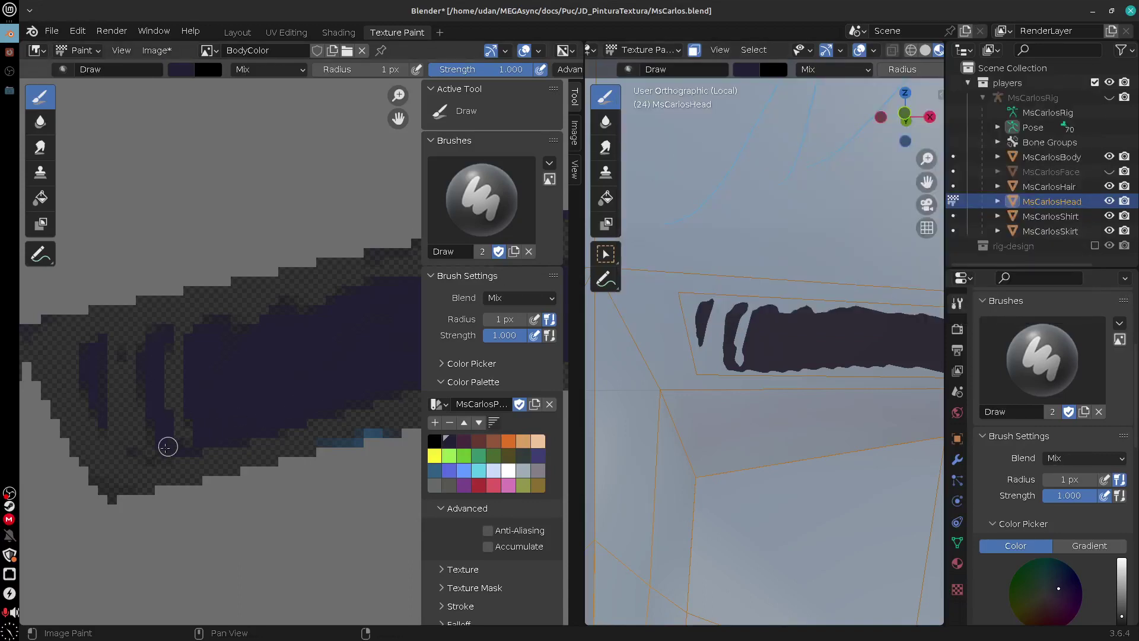
mouse_move(167, 446)
left_mouse_down()
mouse_move(142, 414)
mouse_move(135, 422)
mouse_move(88, 352)
mouse_move(83, 424)
left_mouse_up()
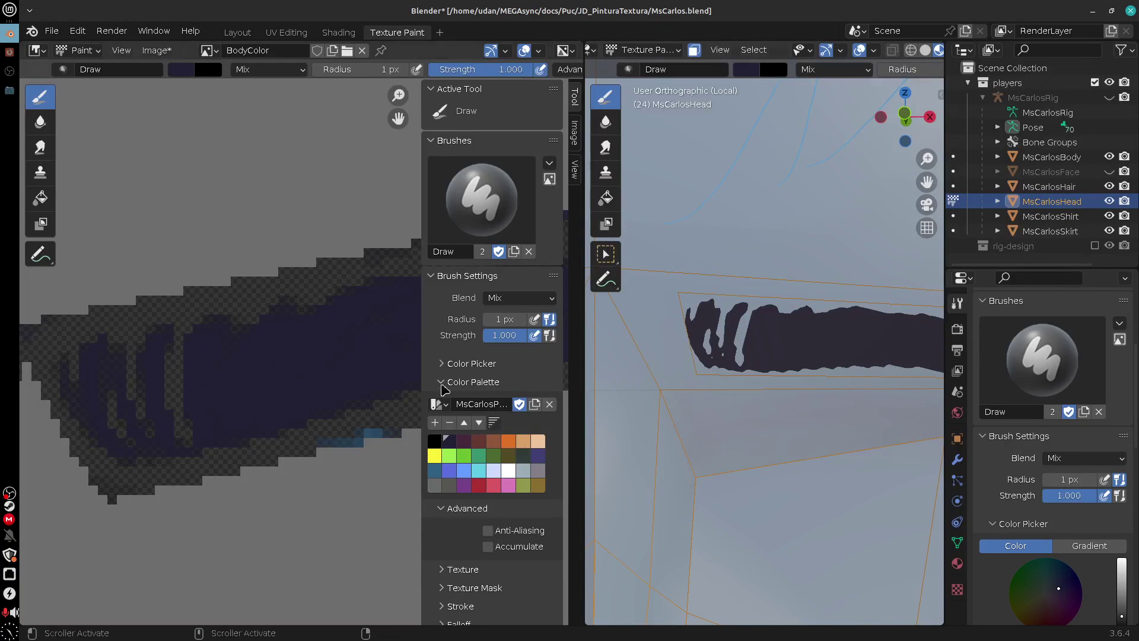
left_click_drag(188, 347, 202, 432)
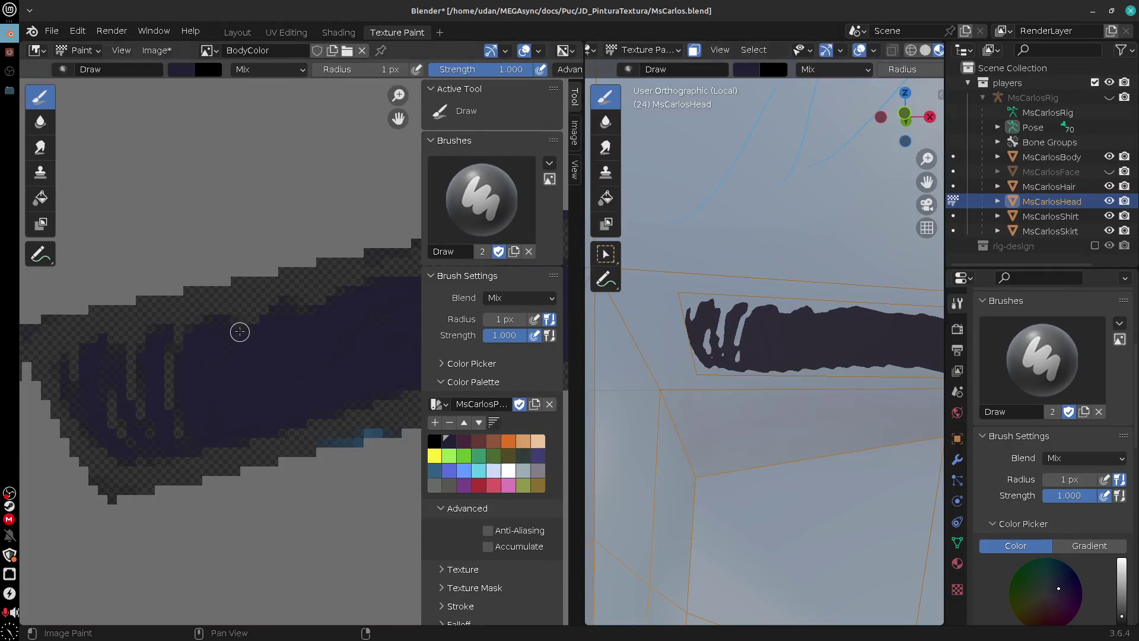
Switch to the Erase brush and cut more slanted hair gaps into the eyebrow's upper edge near its inner end
key("e")
left_click(632, 71)
left_click(649, 113)
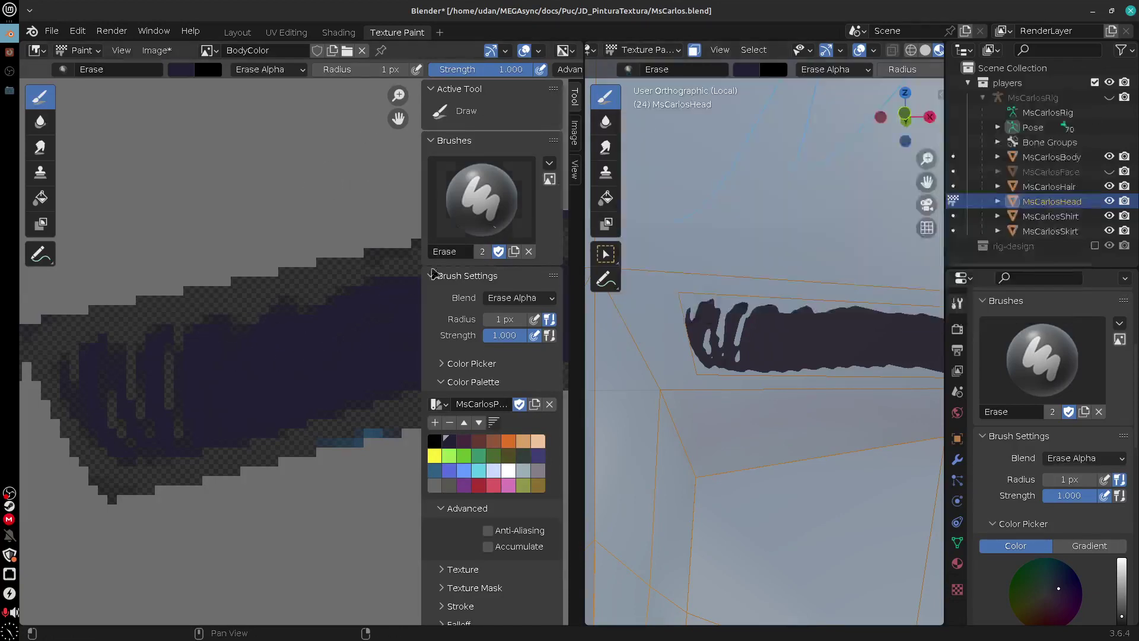
mouse_move(236, 324)
left_mouse_down()
mouse_move(252, 321)
mouse_move(262, 362)
left_mouse_up()
left_click_drag(302, 302, 256, 391)
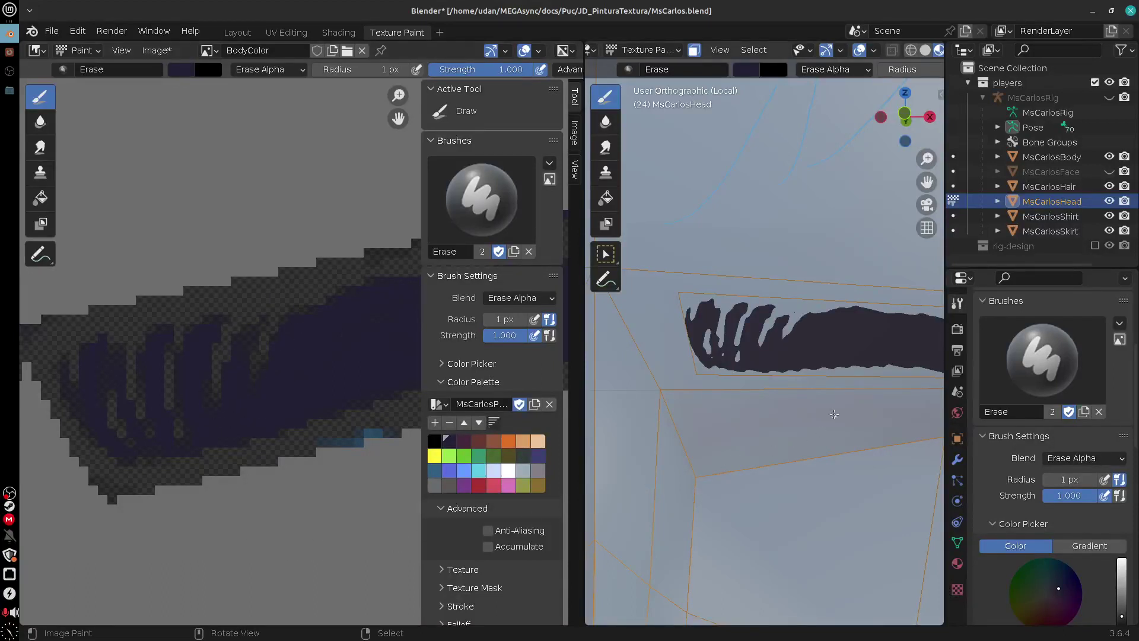
Erase along the upper and lower edges of the eyebrow's outer tail to thin and smooth it
middle_click_drag(834, 413, 461, 434)
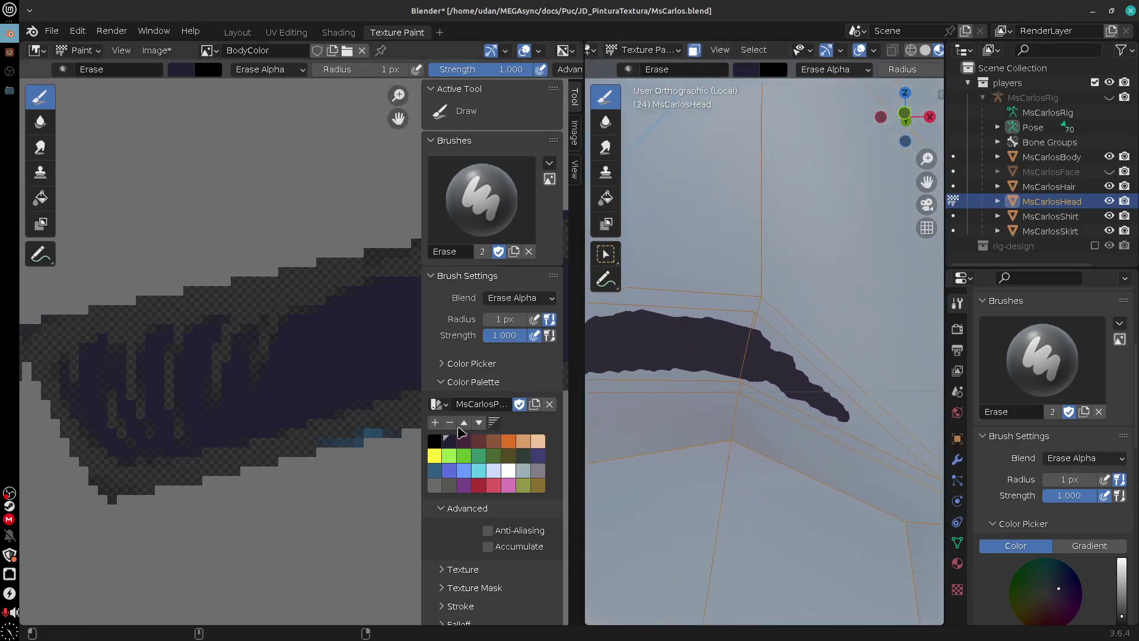
mouse_move(351, 403)
middle_mouse_down()
mouse_move(109, 443)
mouse_move(246, 353)
middle_mouse_up()
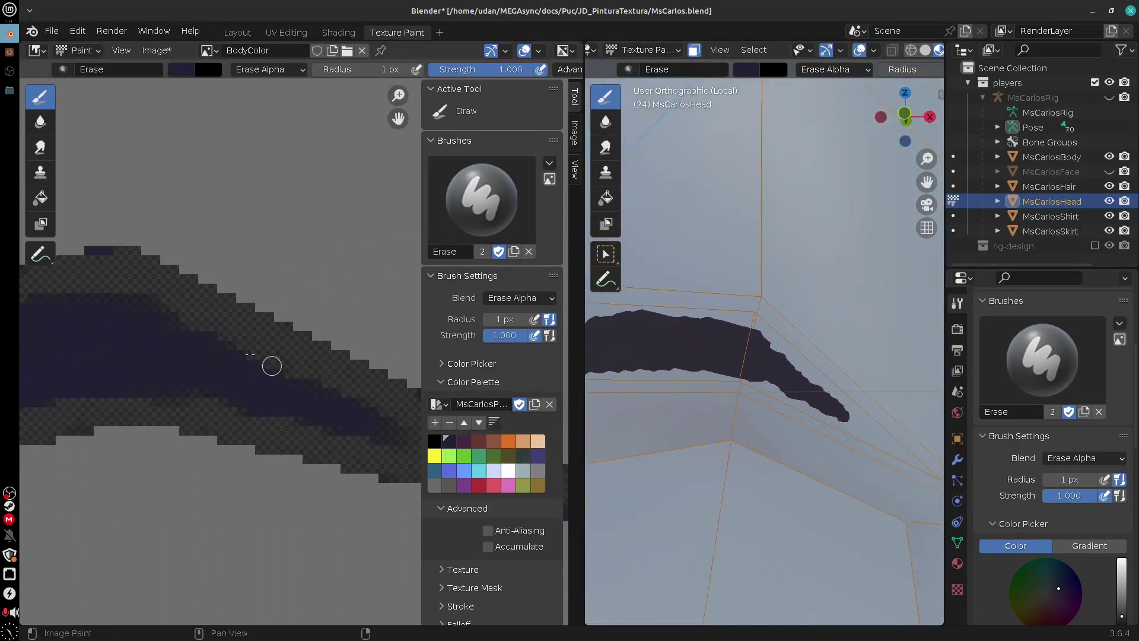
left_click_drag(194, 326, 323, 386)
left_click_drag(256, 355, 388, 415)
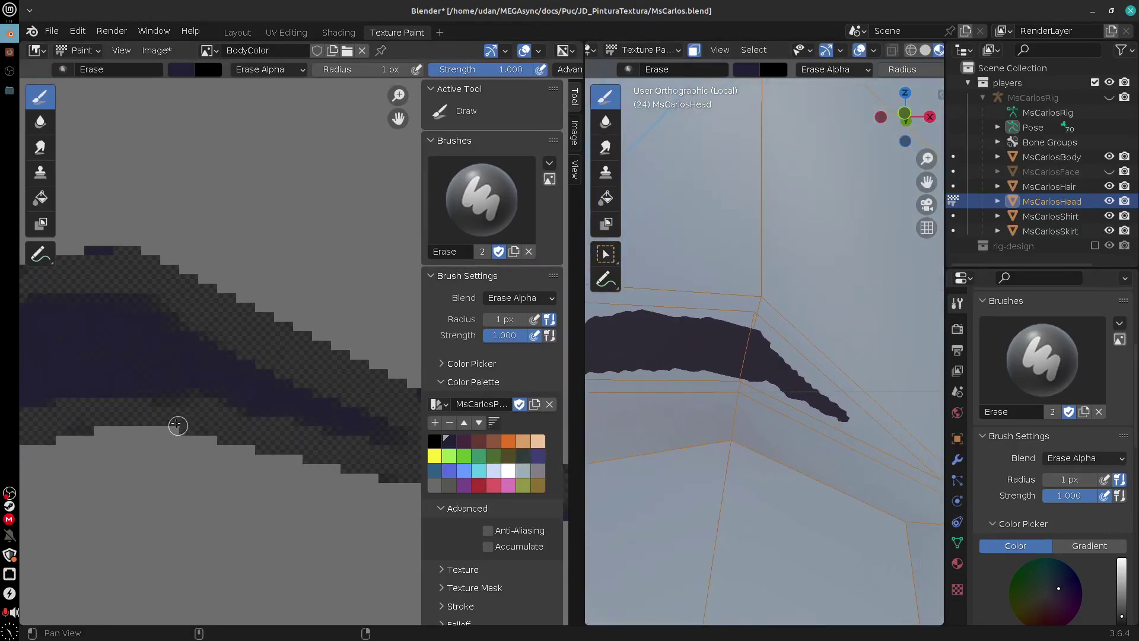
middle_click_drag(176, 424, 270, 407)
left_click_drag(190, 398, 344, 400)
left_click_drag(224, 395, 351, 404)
mouse_move(260, 441)
middle_mouse_down()
mouse_move(332, 440)
mouse_move(346, 460)
mouse_move(264, 490)
middle_mouse_up()
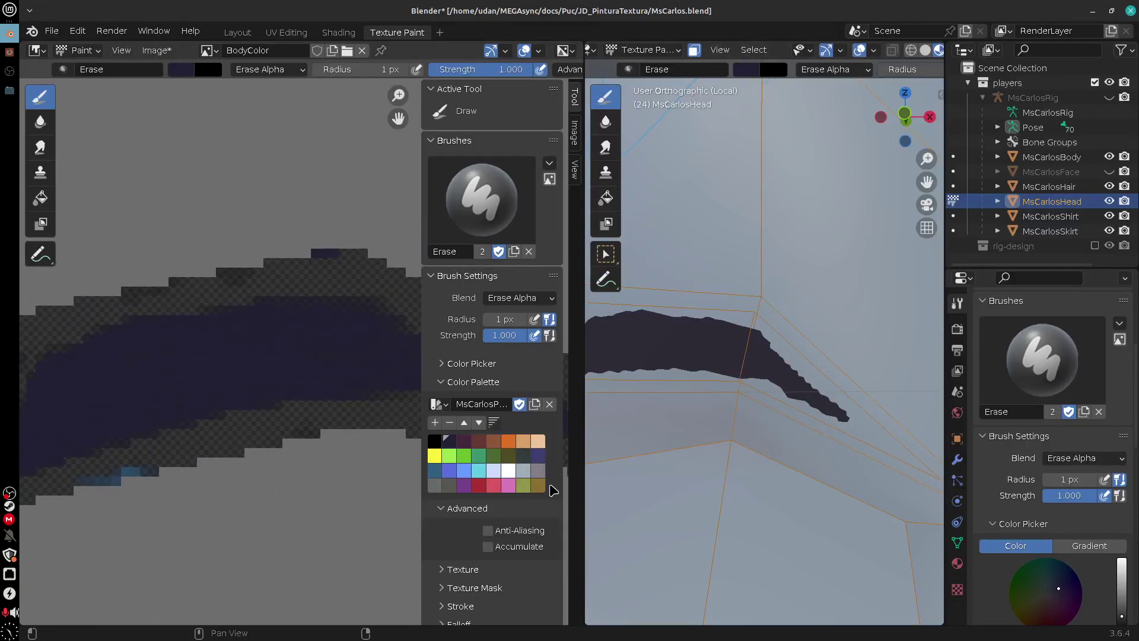
left_click(436, 442)
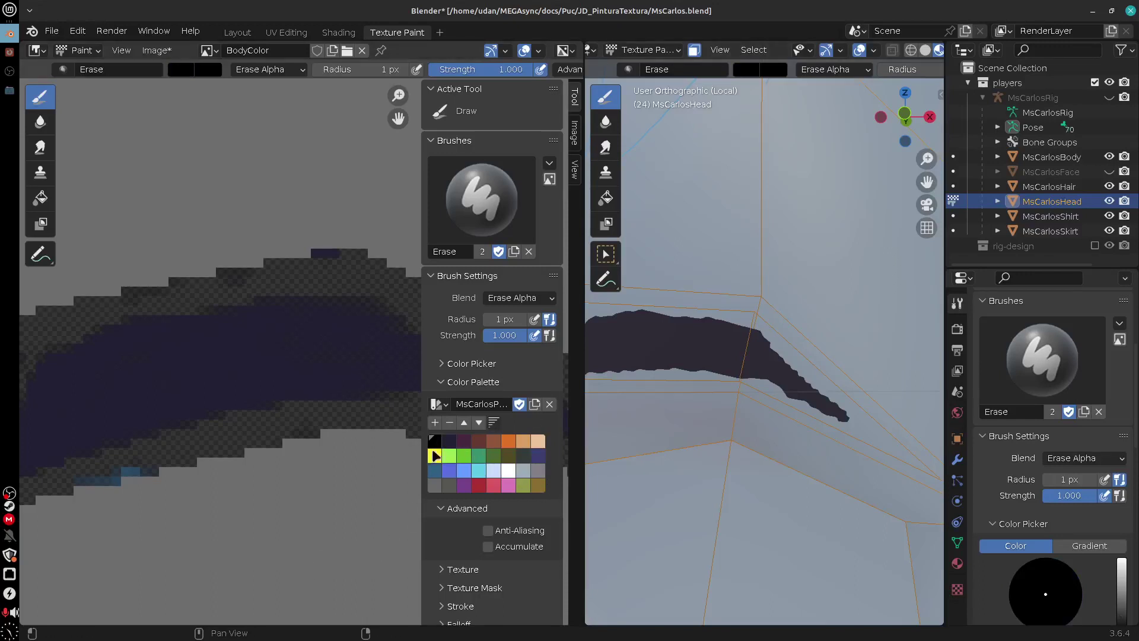
mouse_move(258, 406)
middle_mouse_down()
mouse_move(315, 364)
mouse_move(370, 357)
middle_mouse_up()
mouse_move(208, 395)
left_mouse_down()
mouse_move(348, 264)
mouse_move(305, 371)
left_mouse_up()
key("ctrl+z")
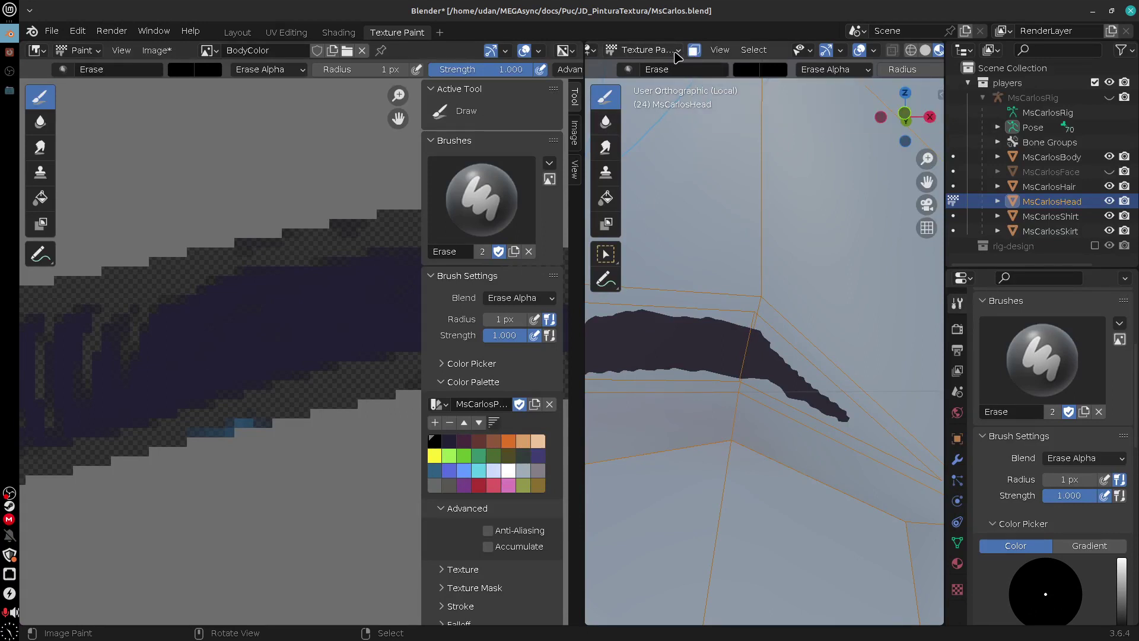
left_click(675, 54)
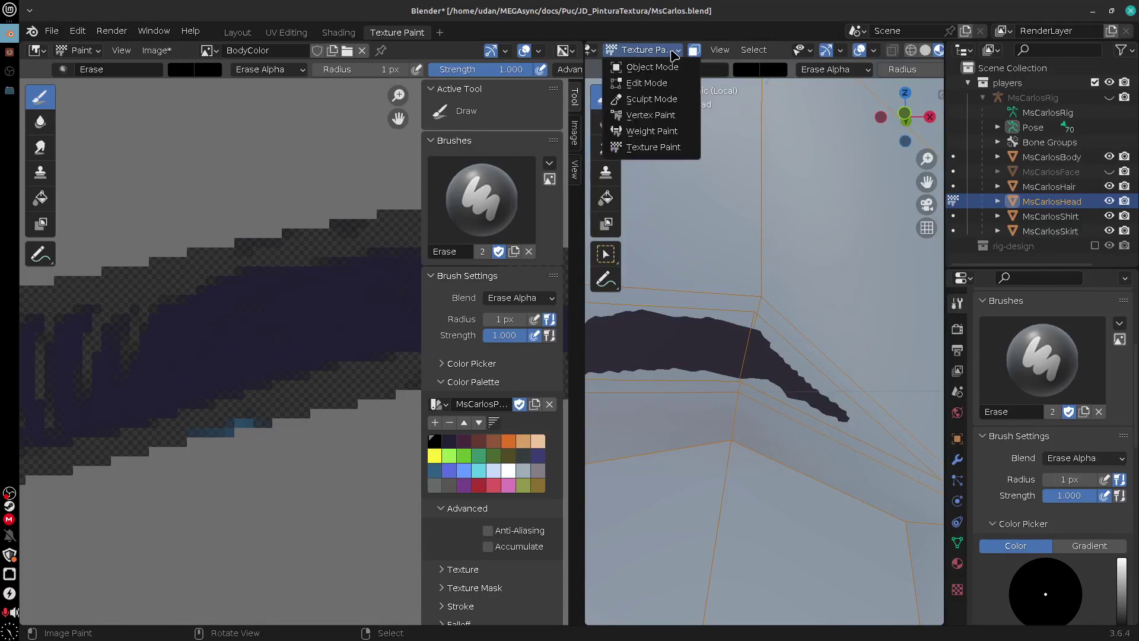
left_click(674, 55)
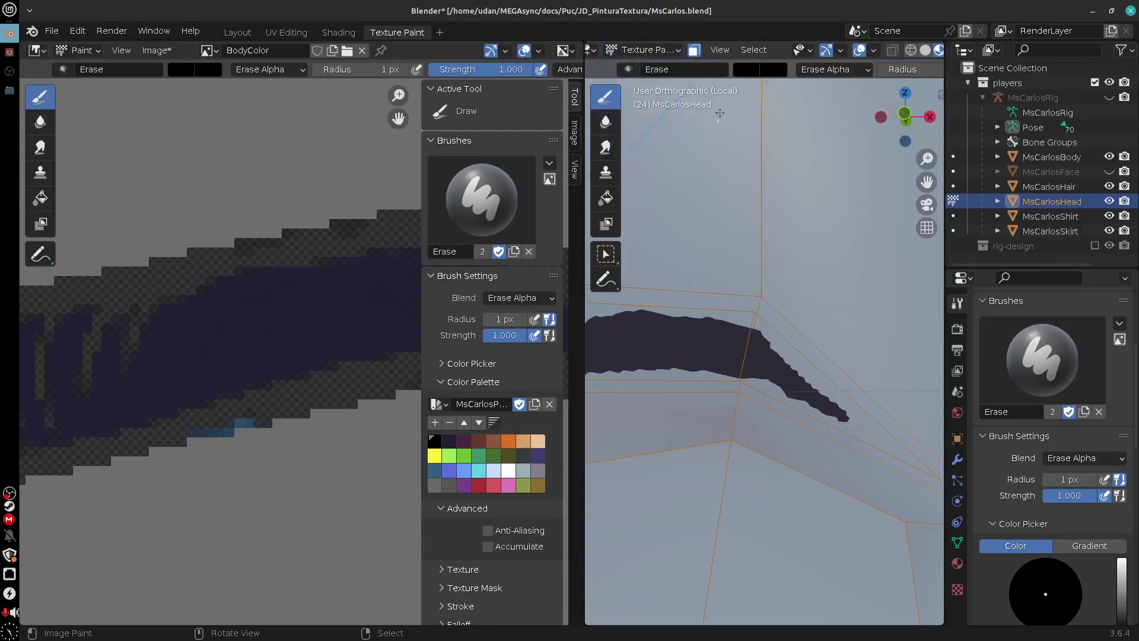
middle_click_drag(708, 68, 707, 68)
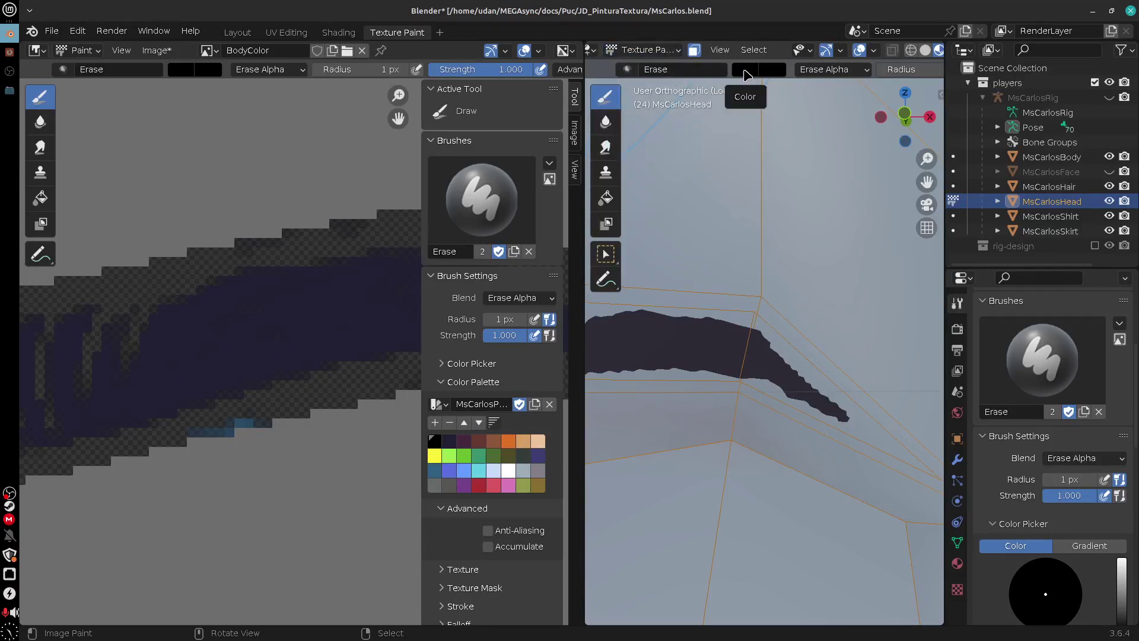
Switch to the Draw brush and set its colour to black from the palette
left_click(628, 69)
left_click(711, 117)
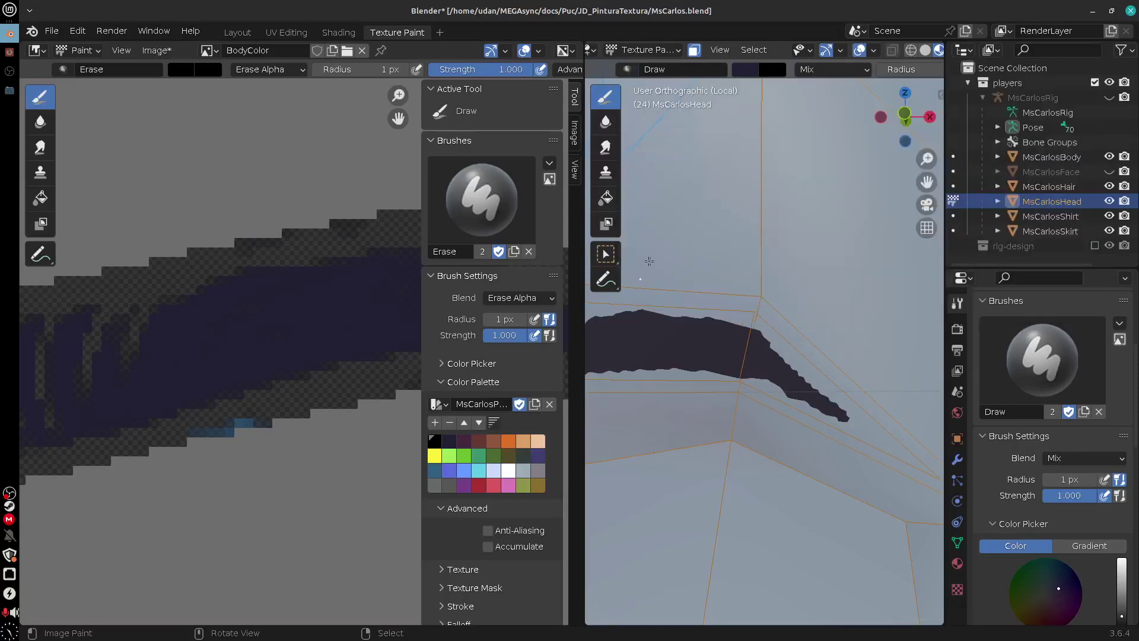
left_click(749, 69)
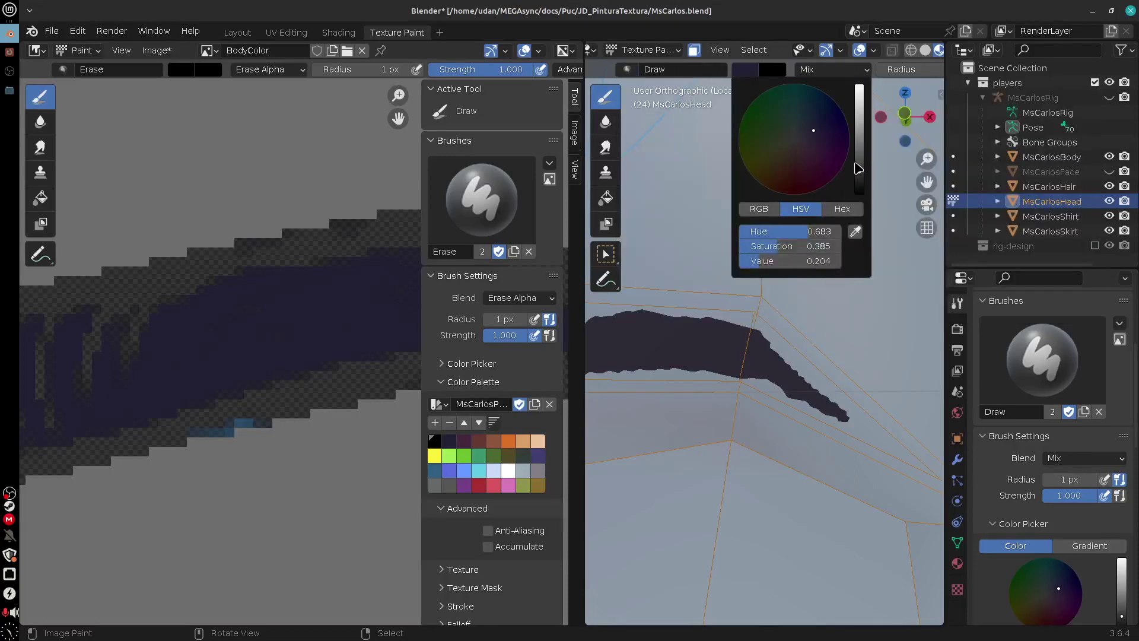
left_click_drag(858, 169, 862, 159)
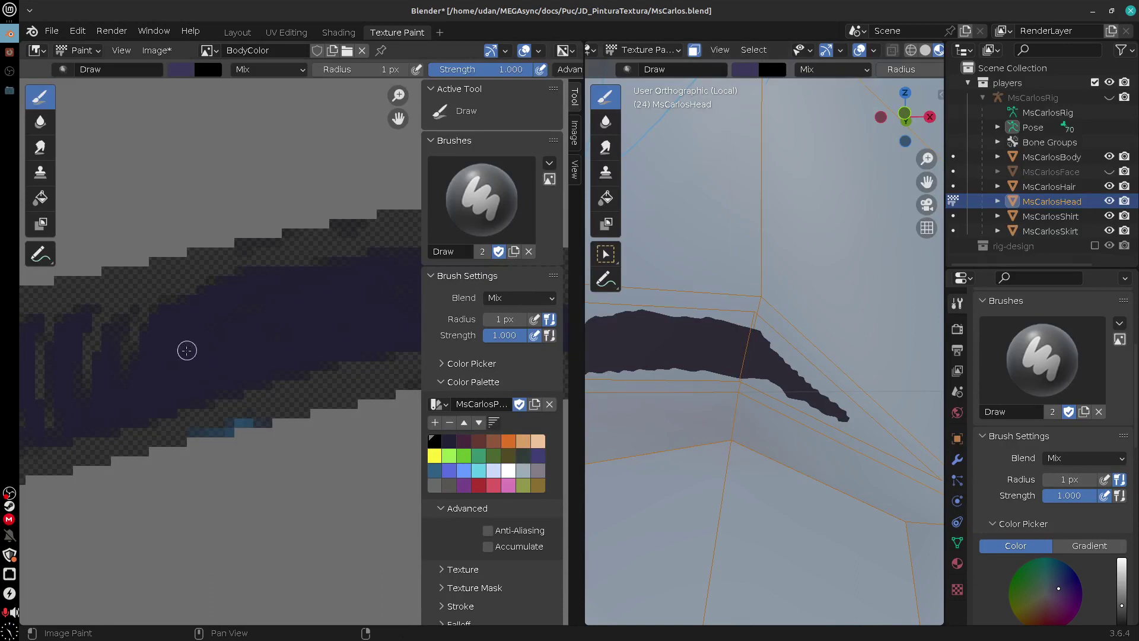
left_click(436, 446)
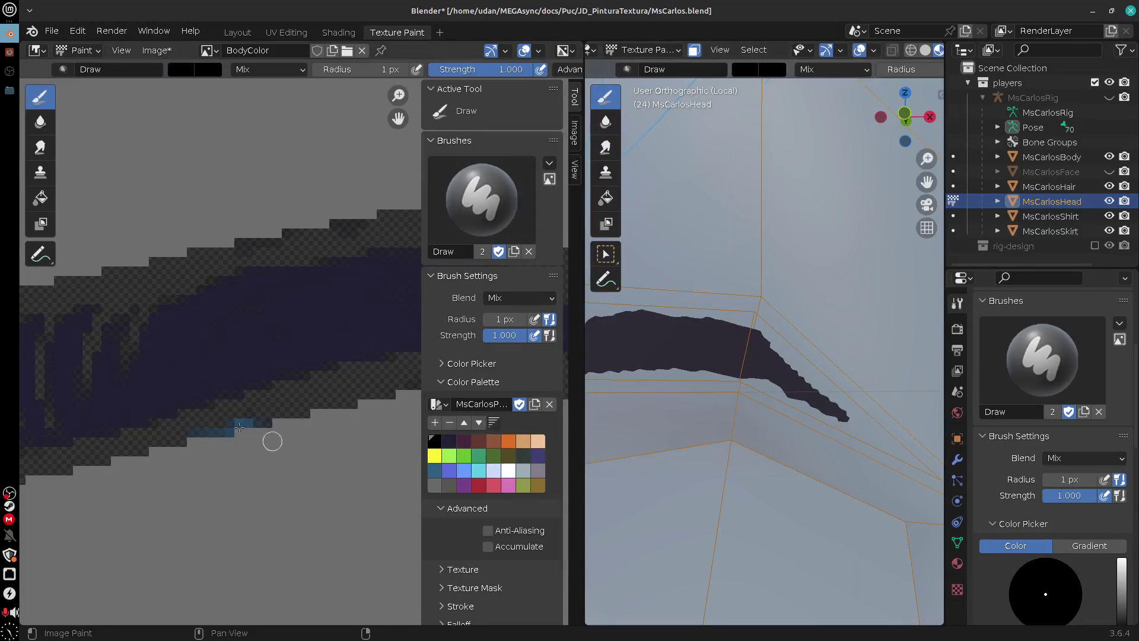
Lower the Draw brush's strength to 0.534 and shade the eyebrow's lower part with soft black strokes
left_click_drag(151, 405, 196, 359)
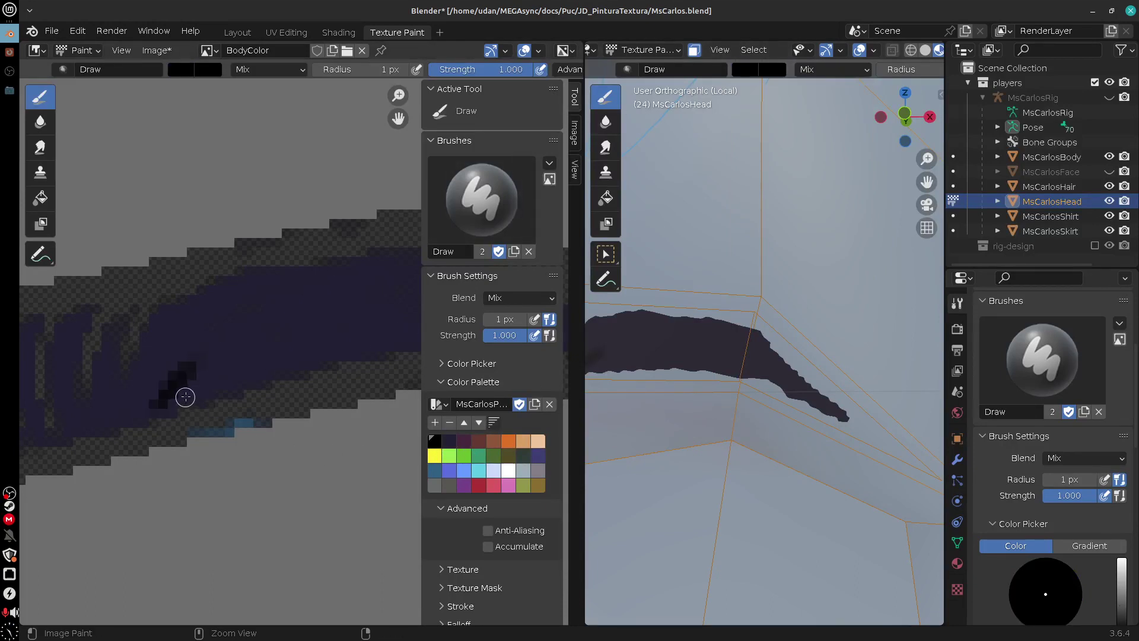
key("ctrl+z")
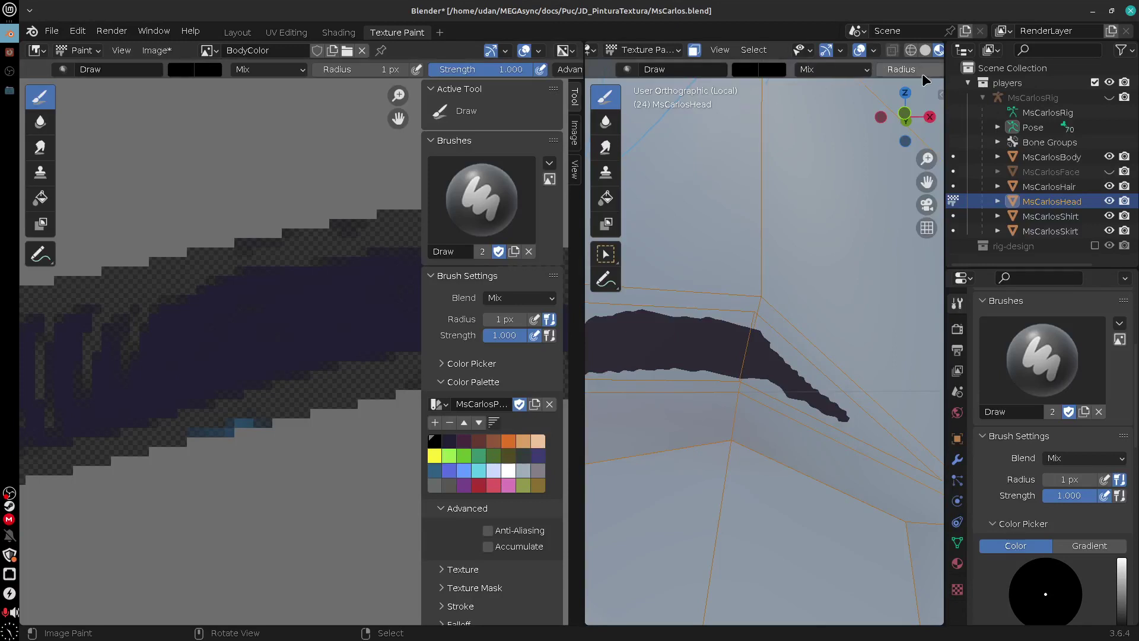
scroll(866, 72, "down", 5)
left_click_drag(841, 73, 781, 91)
mouse_move(186, 396)
left_mouse_down()
mouse_move(232, 353)
mouse_move(305, 333)
mouse_move(276, 363)
mouse_move(279, 323)
mouse_move(333, 358)
mouse_move(99, 430)
mouse_move(112, 425)
left_mouse_up()
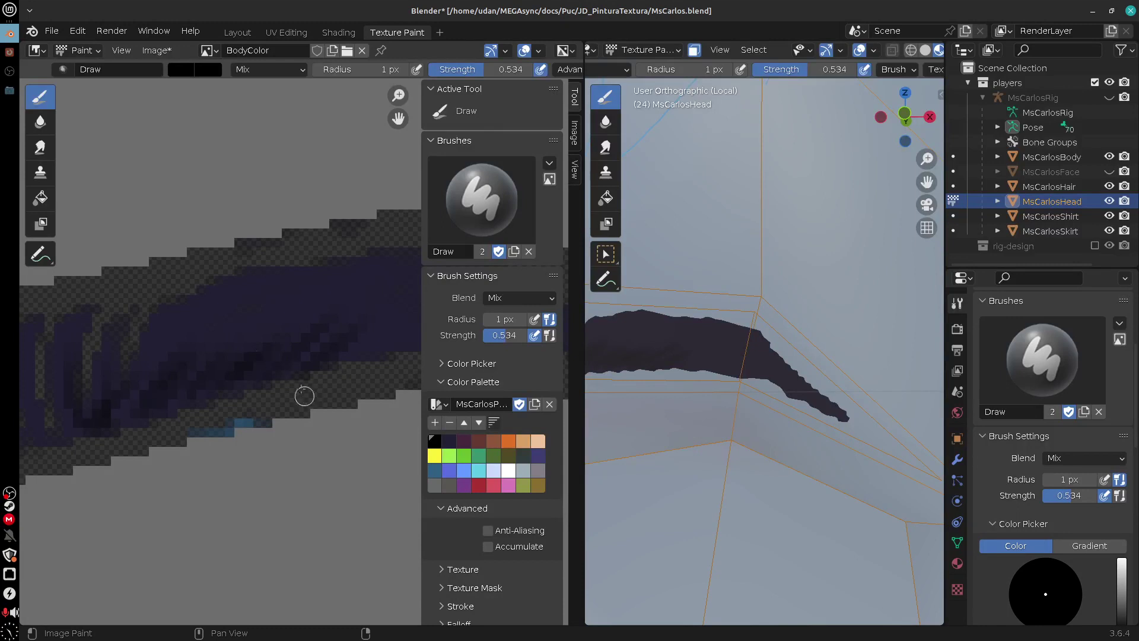
Continue the soft black shading along the lower part of the eyebrow
middle_click_drag(360, 346, 246, 366)
mouse_move(248, 361)
left_mouse_down()
mouse_move(329, 329)
mouse_move(359, 336)
left_mouse_up()
left_click_drag(350, 353, 391, 346)
middle_click_drag(219, 363, 360, 328)
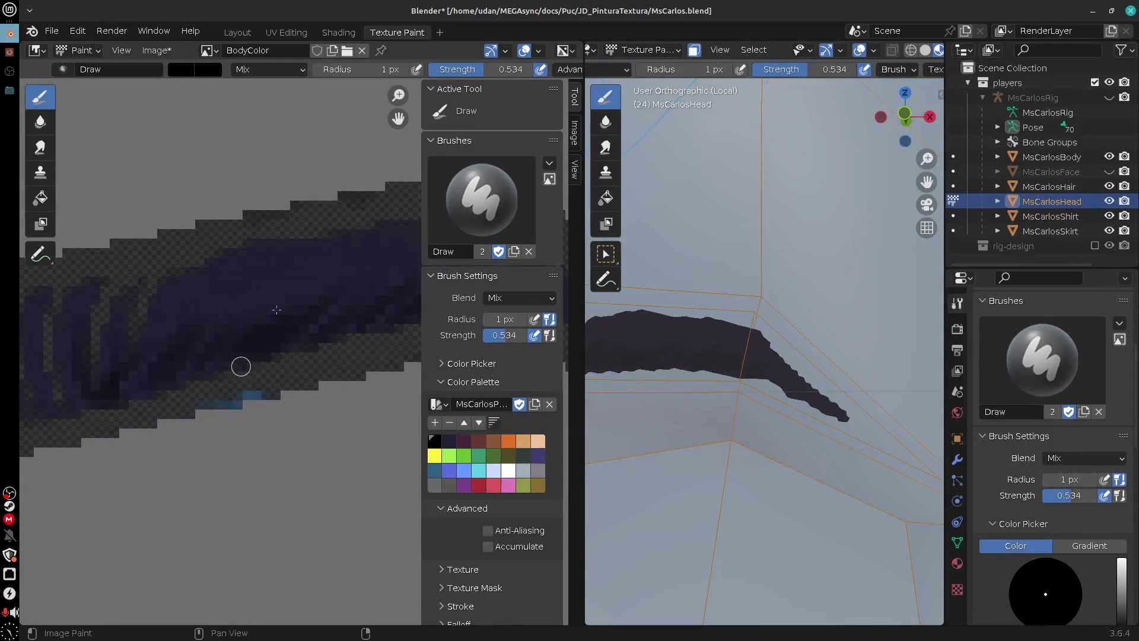
Set the Draw brush's colour to the palette's violet-blue, lower its strength to 0.253, and paint slanted hair highlights across the eyebrow
left_click(449, 470)
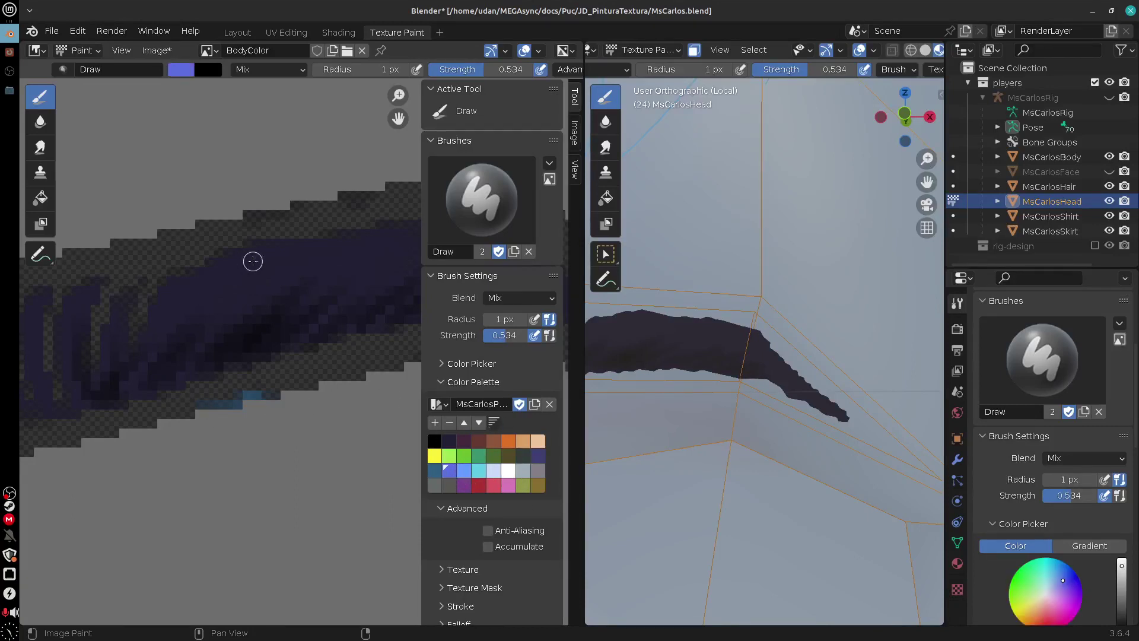
left_click_drag(252, 260, 240, 276)
key("ctrl+z")
left_click_drag(808, 71, 769, 85)
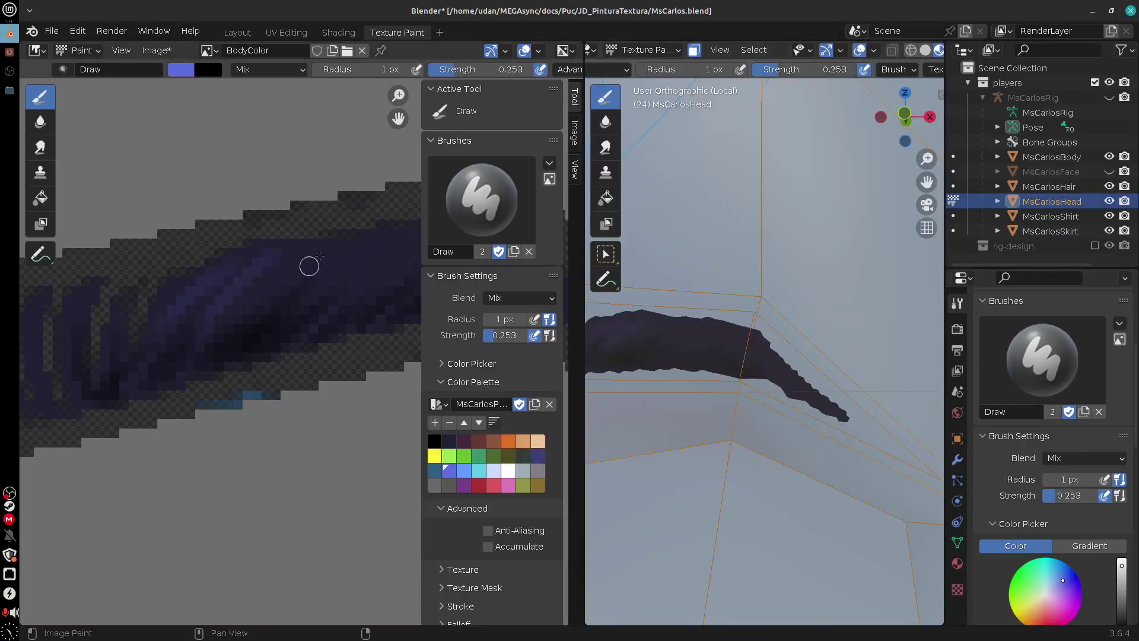
middle_click_drag(340, 278, 234, 343)
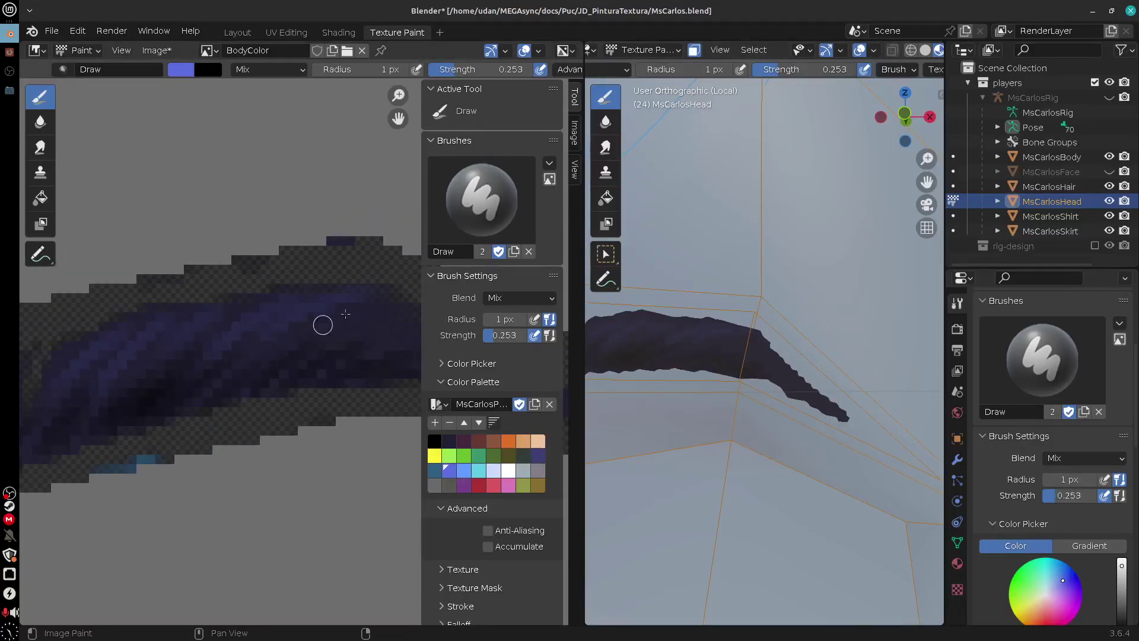
mouse_move(247, 453)
middle_mouse_down()
mouse_move(329, 386)
mouse_move(457, 347)
middle_mouse_up()
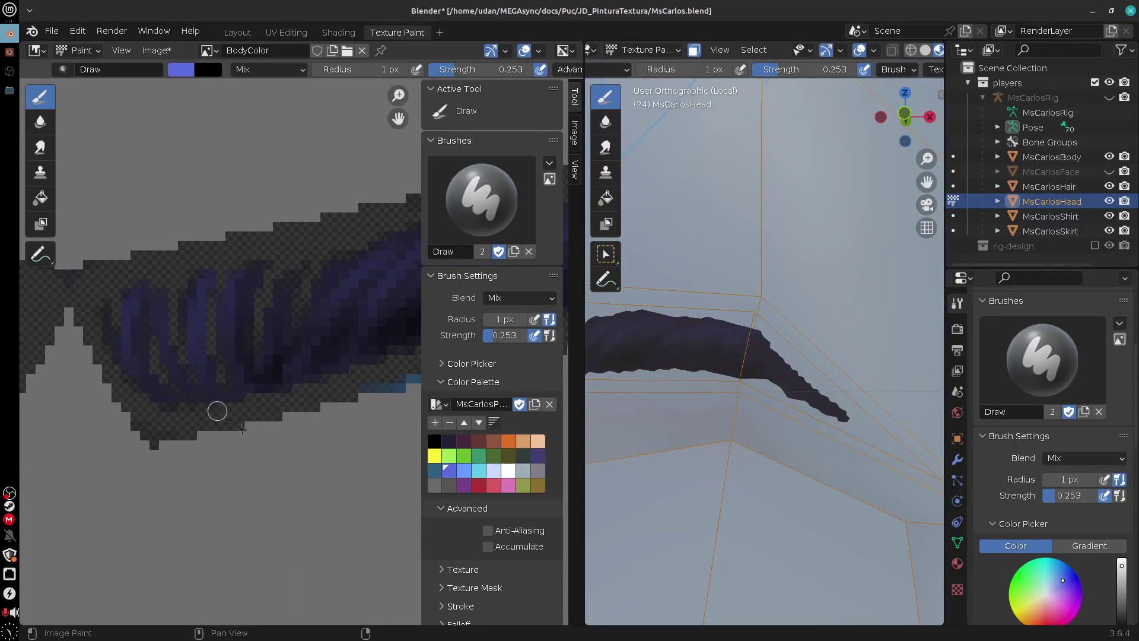
Set the Draw brush's colour to black and expand the advanced brush settings that contain Affect Alpha
left_click(435, 442)
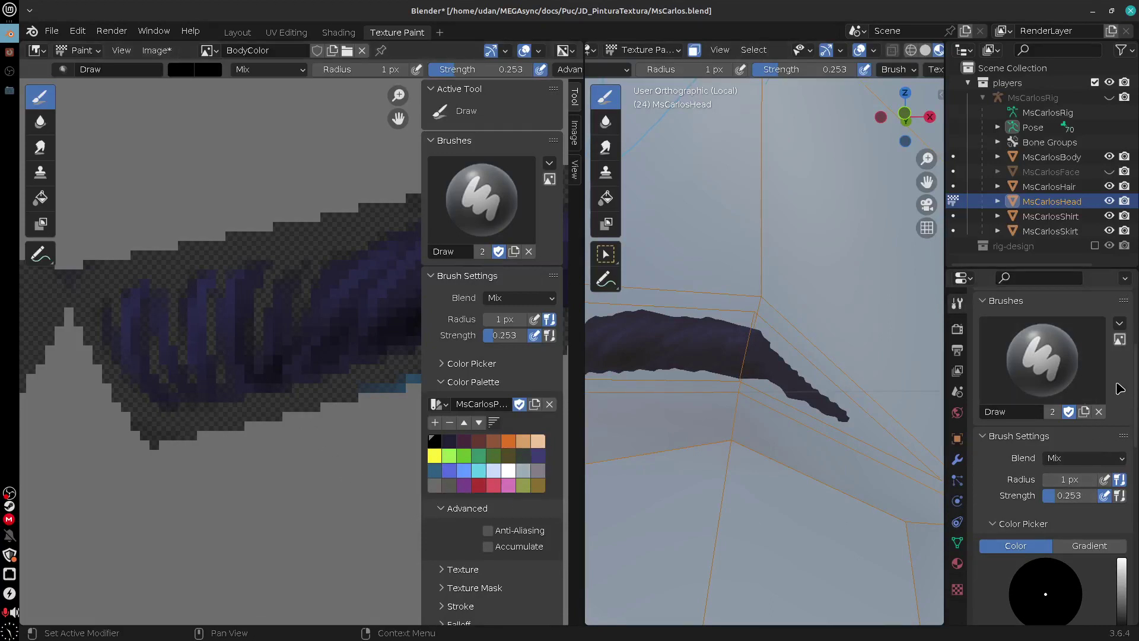
scroll(1120, 388, "up", 1)
middle_click_drag(719, 425, 852, 434, "shift")
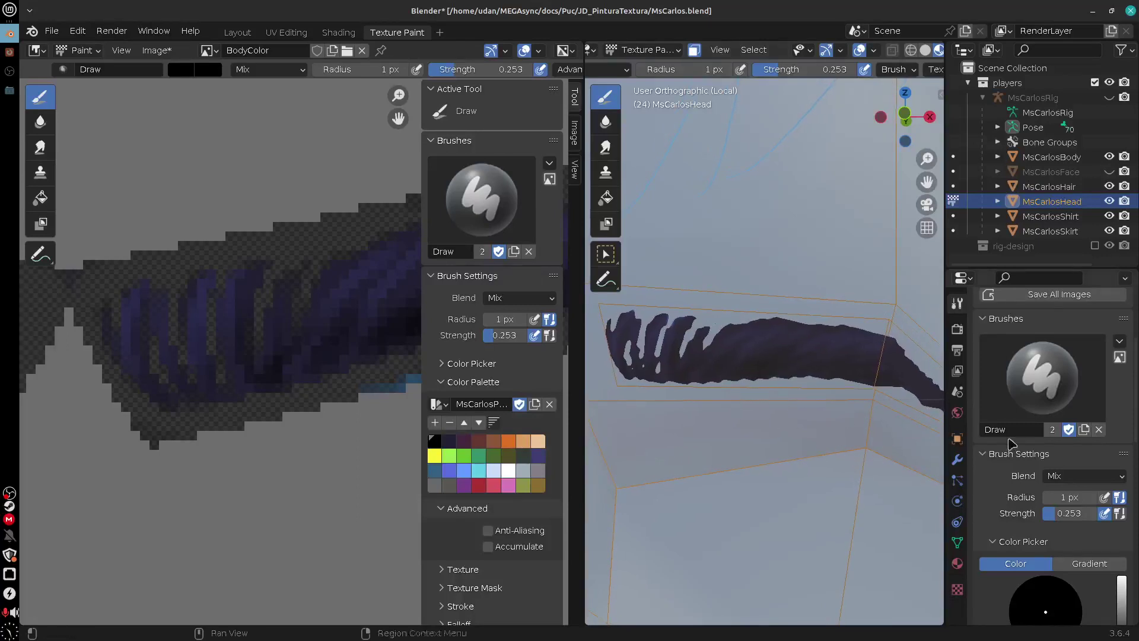
scroll(1134, 455, "down", 3)
scroll(1134, 455, "down", 2)
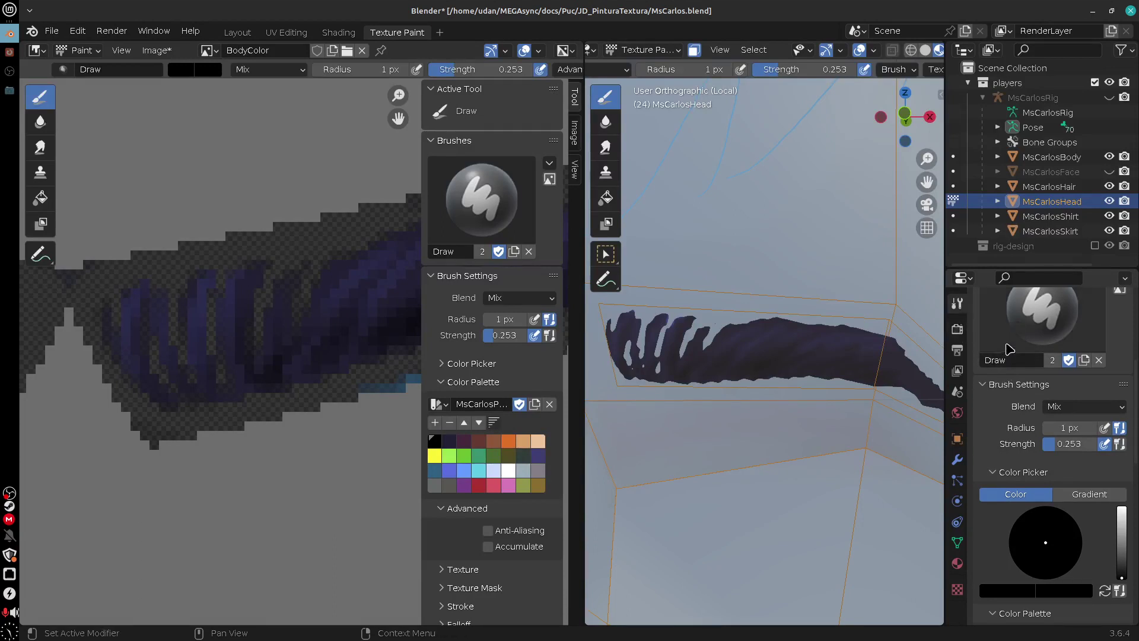
scroll(1017, 391, "up", 5)
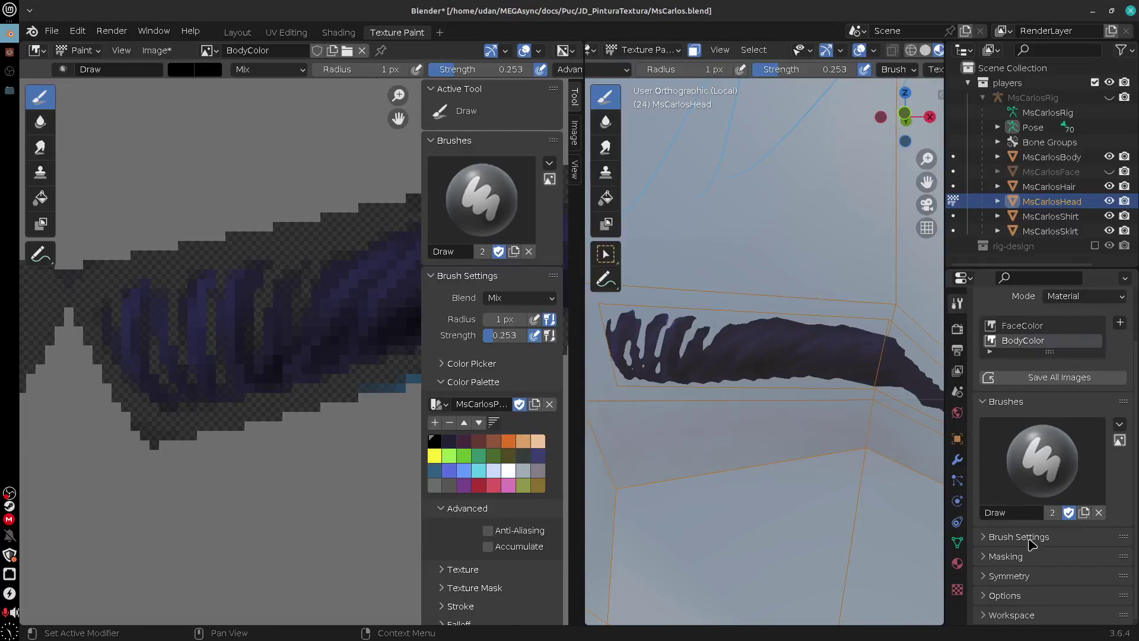
left_click(1019, 536)
left_click_drag(1137, 413, 1129, 545)
left_click(1045, 493)
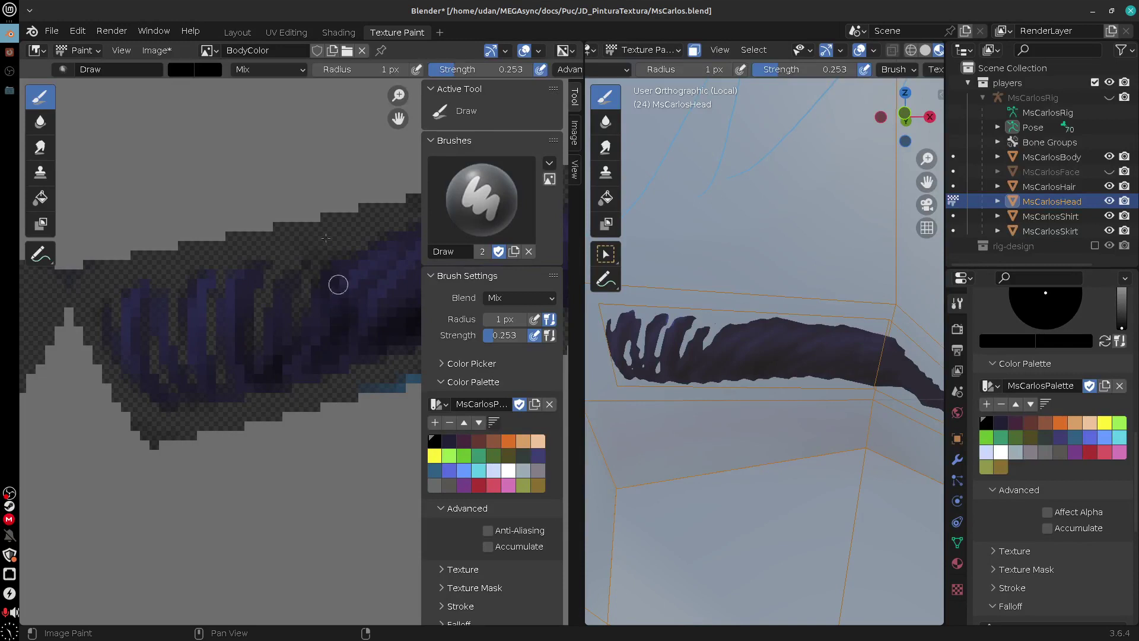
left_click(334, 209)
mouse_move(339, 208)
left_mouse_down()
mouse_move(334, 199)
mouse_move(371, 199)
left_mouse_up()
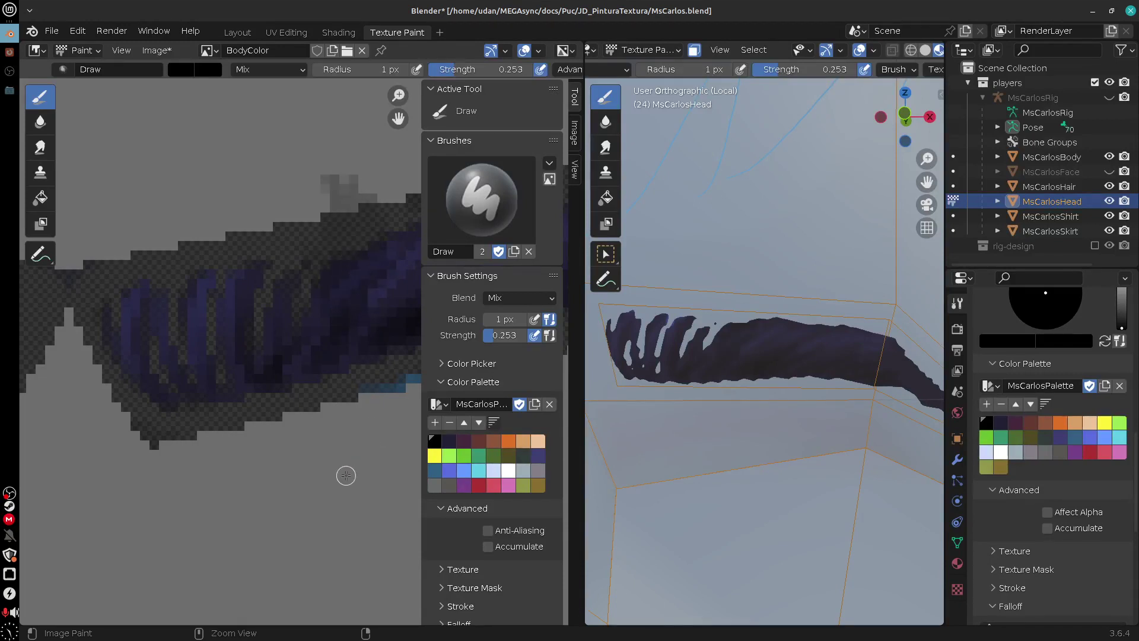
key("ctrl+z")
key("ctrl+z")
key("ctrl+z")
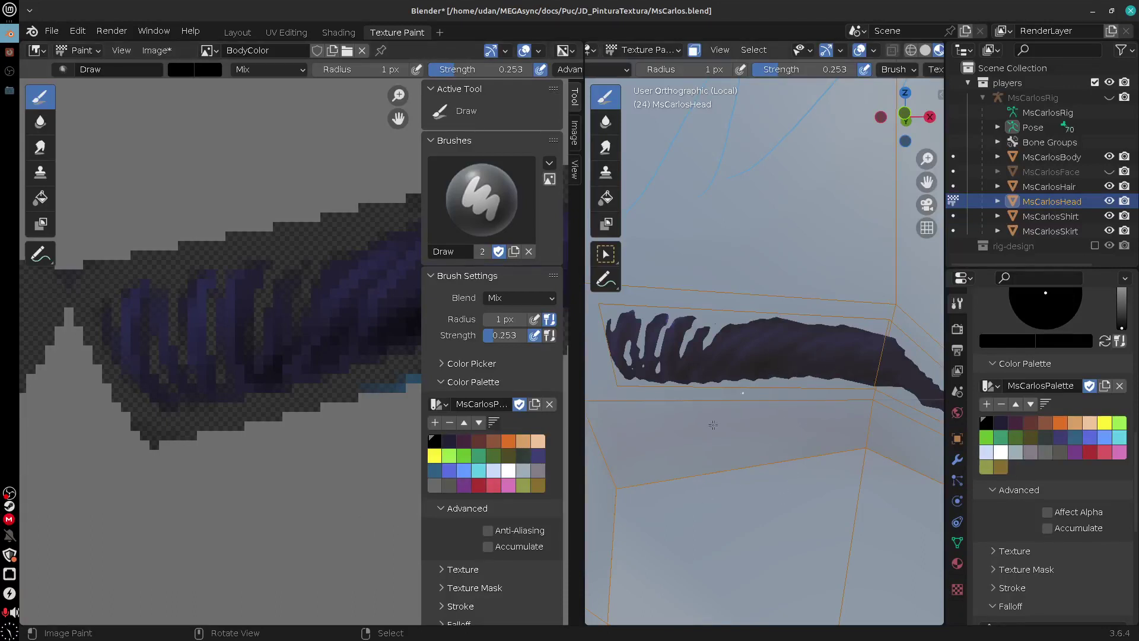
Enter Edit Mode on MsCarlosHead and separate the selected eyebrow faces into their own object
scroll(830, 468, "down", 8)
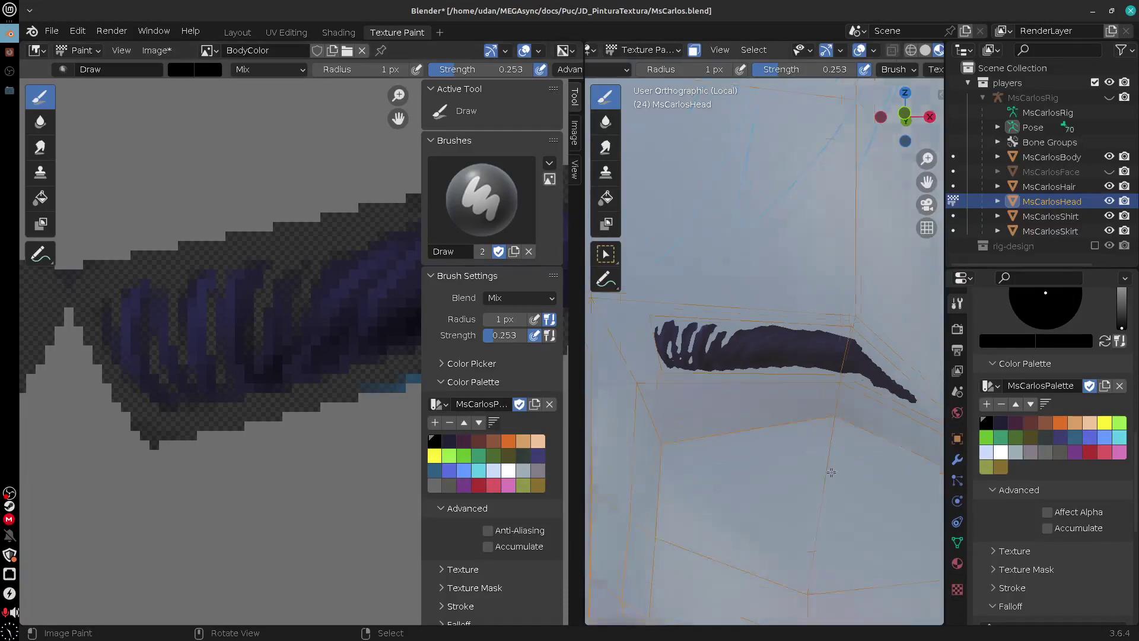
middle_click_drag(829, 470, 772, 481)
scroll(770, 472, "up", 2)
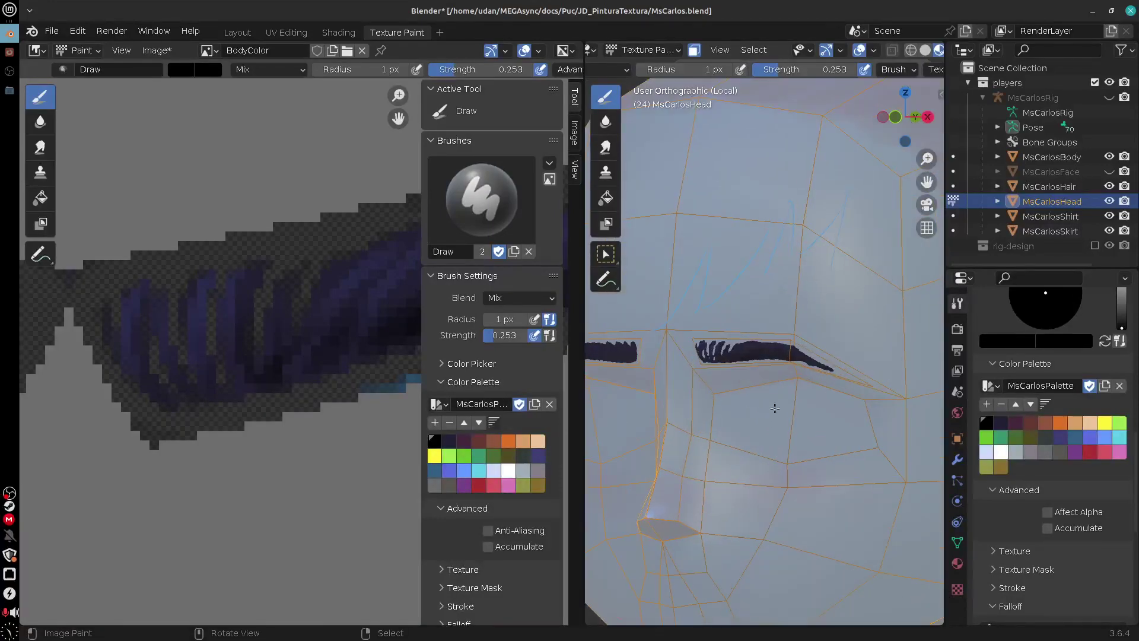
key("Tab")
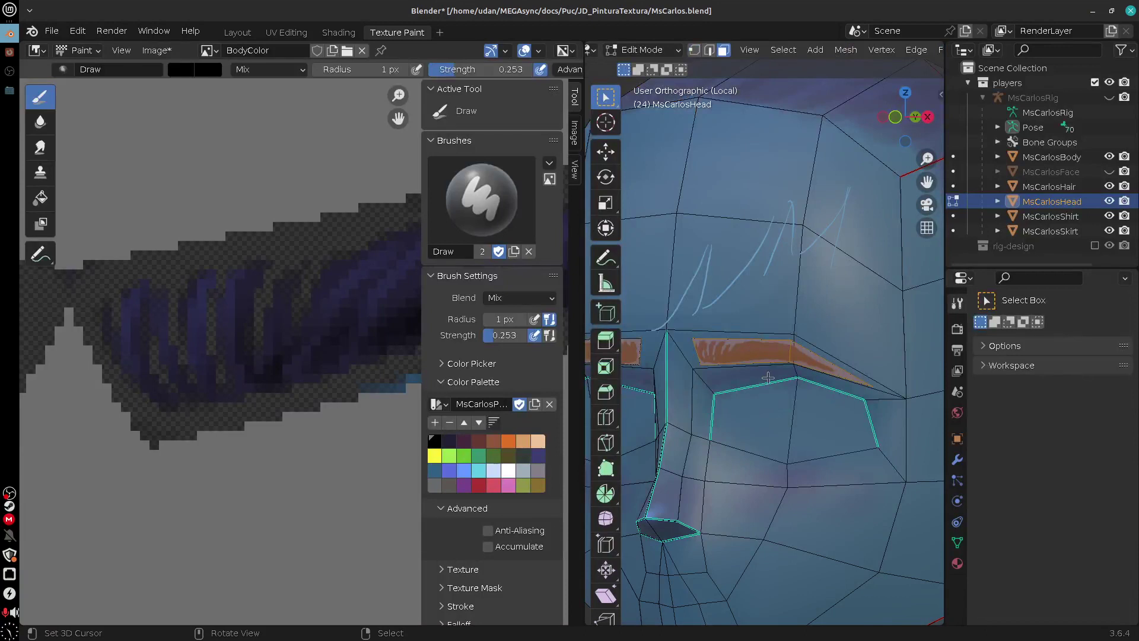
key("p")
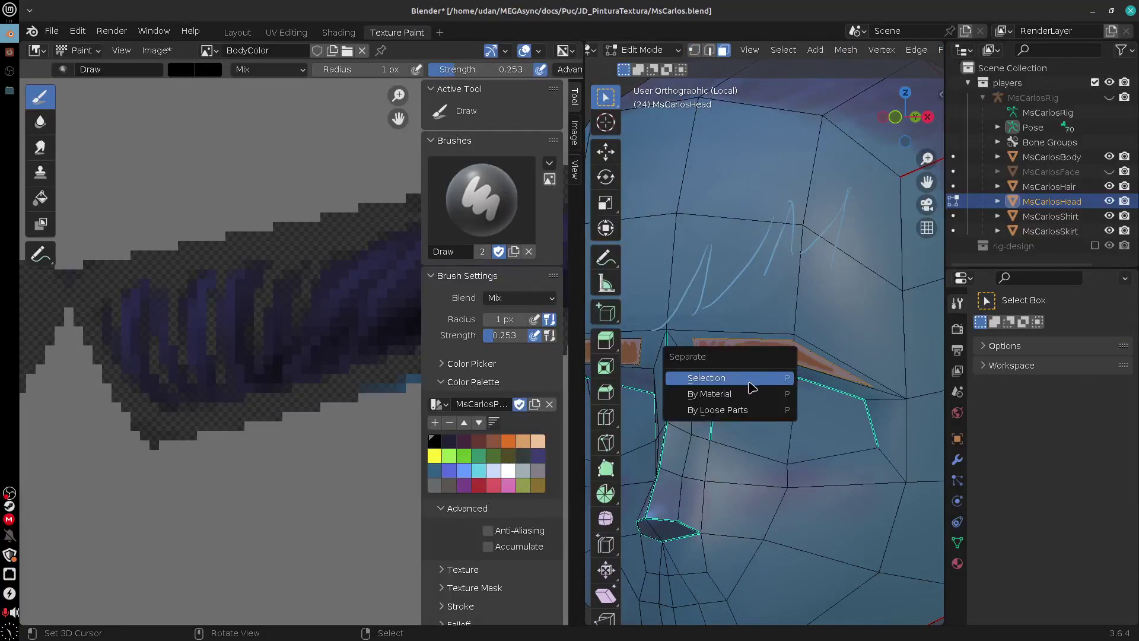
left_click(750, 383)
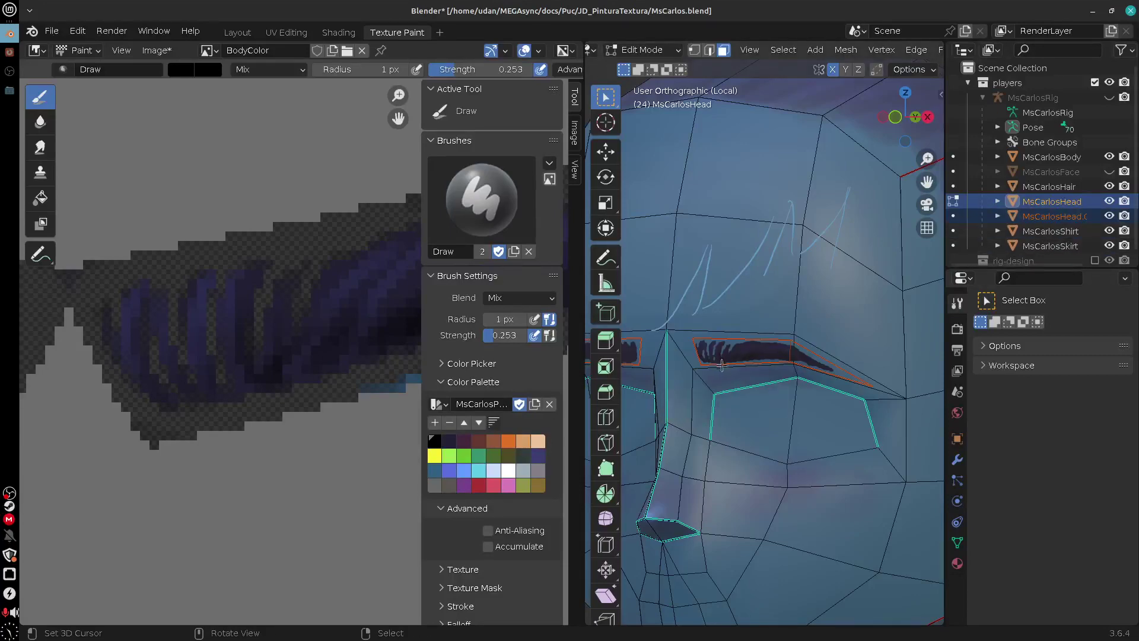
key("Tab")
key("Tab")
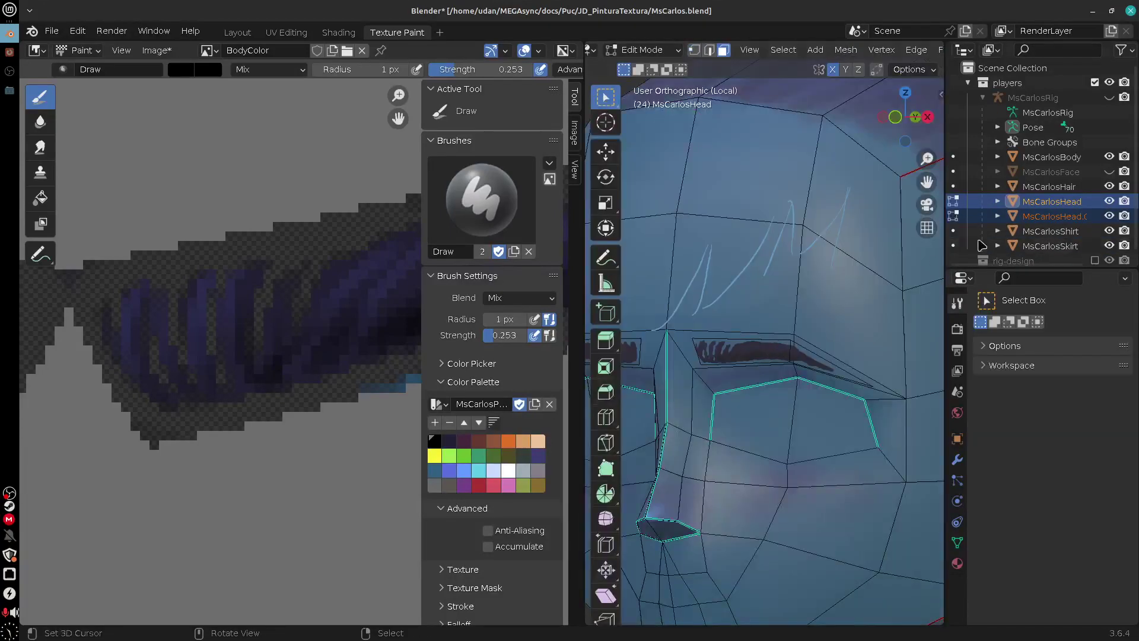
double_click(1084, 216)
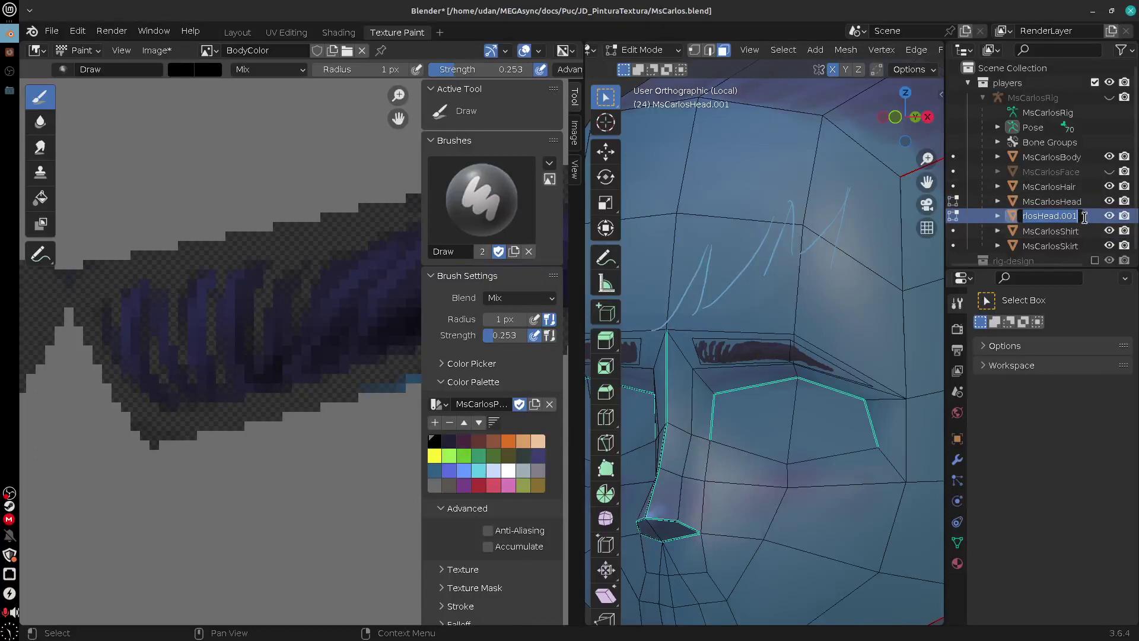
key("Escape")
double_click(1084, 218)
left_click(1085, 216)
key("Escape")
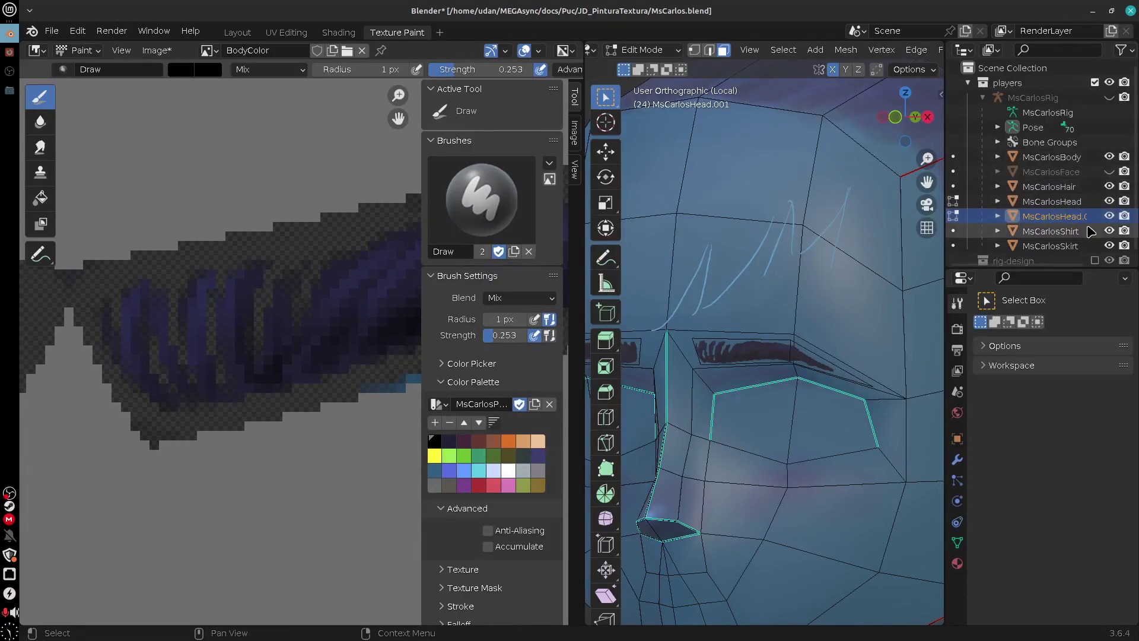
Switch to Object Mode and try to join the separated eyebrows into MsCarlosHair
left_click(643, 50)
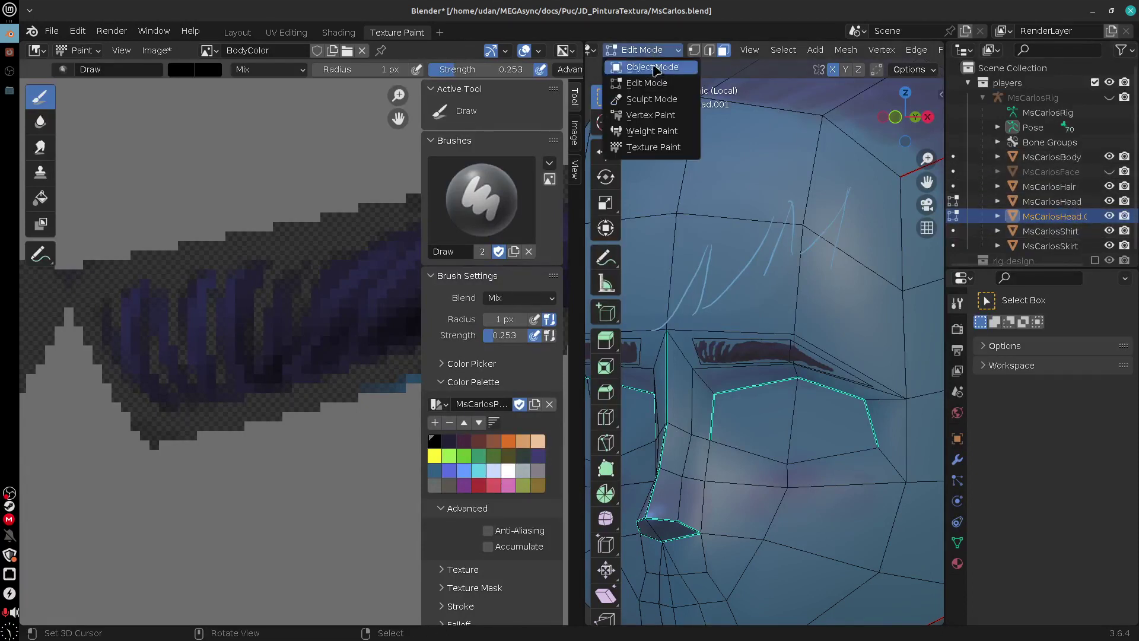
left_click(653, 67)
left_click(1049, 187)
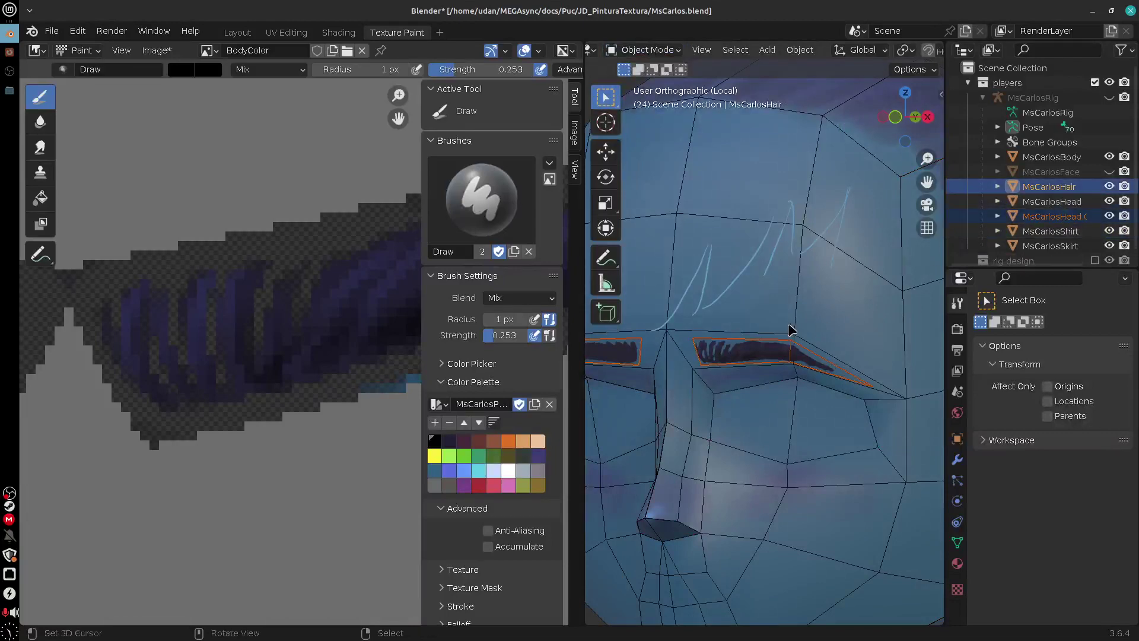
key("ctrl")
key("ctrl+j")
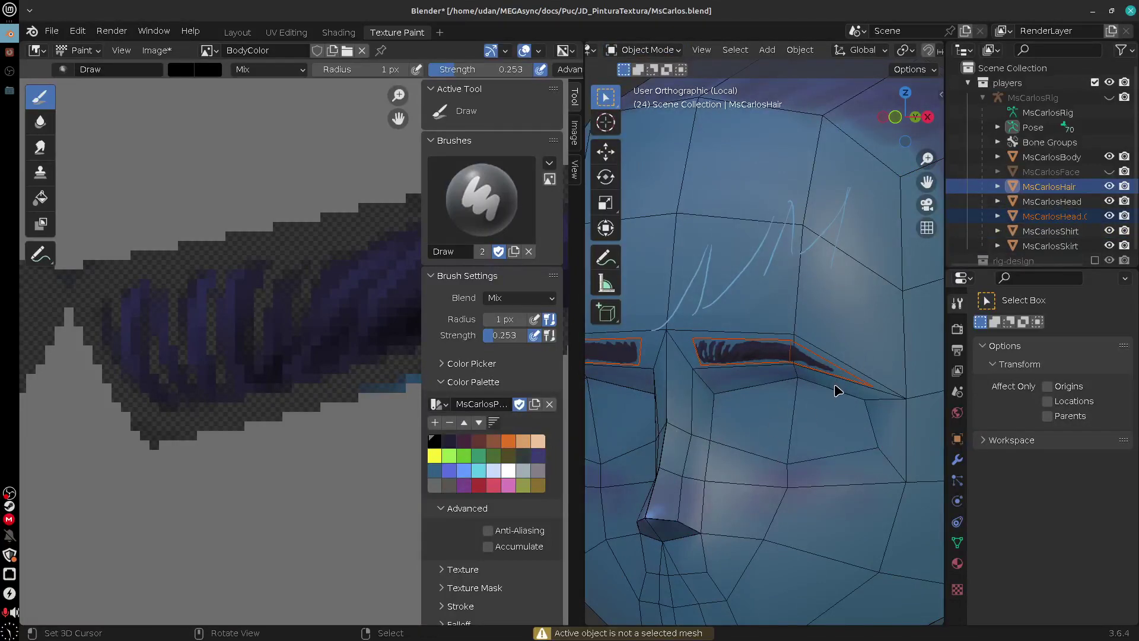
Leave local view, select the eyebrow object with MsCarlosHair as the active object, and join them
key("KP_Divide")
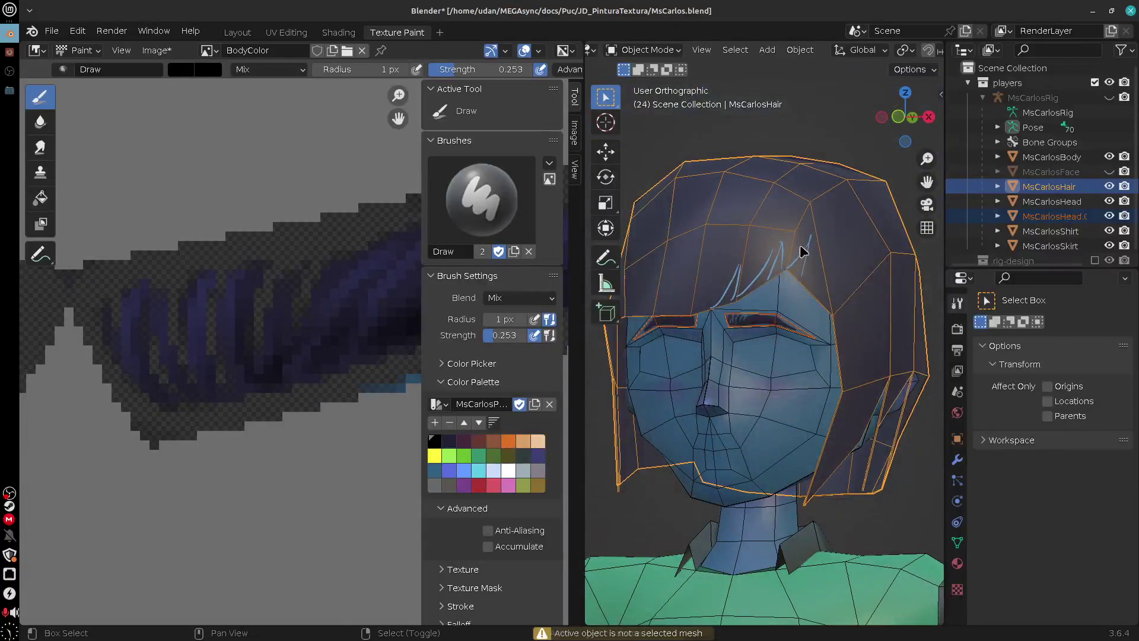
right_click(857, 403, "shift")
right_click(755, 322)
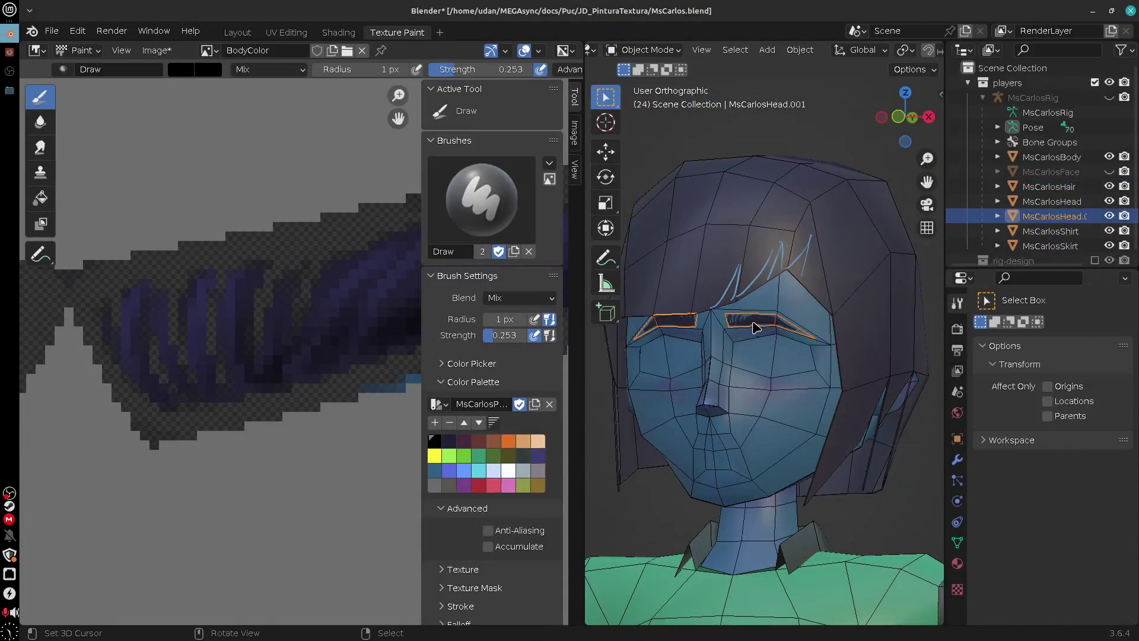
right_click(773, 237, "shift")
key("ctrl+j")
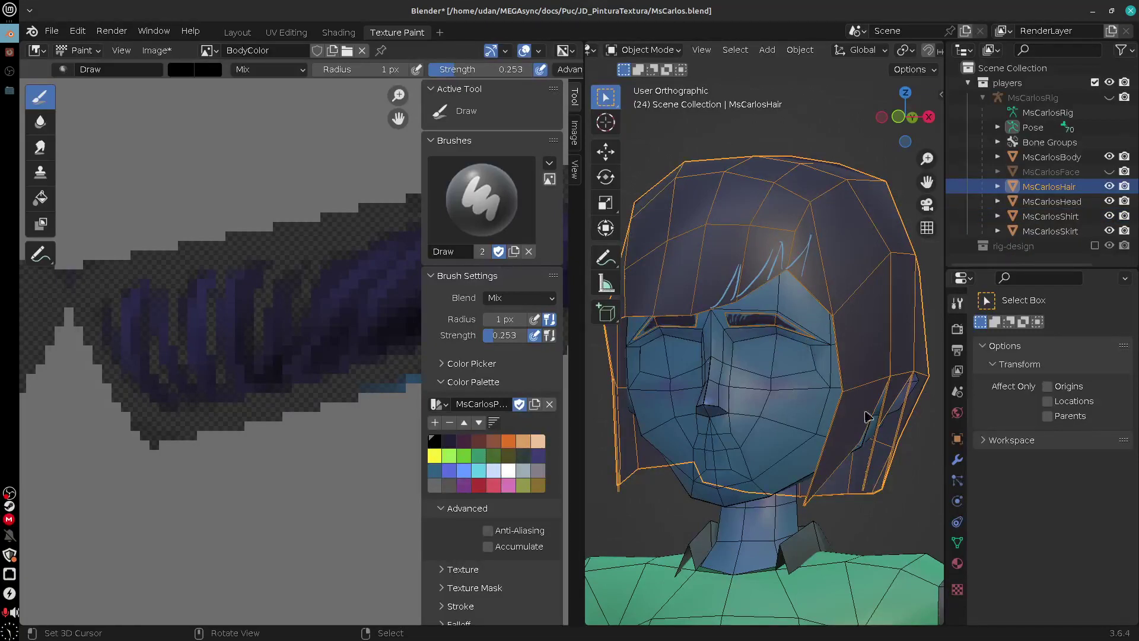
key("Tab")
key("Tab")
scroll(866, 451, "up", 5)
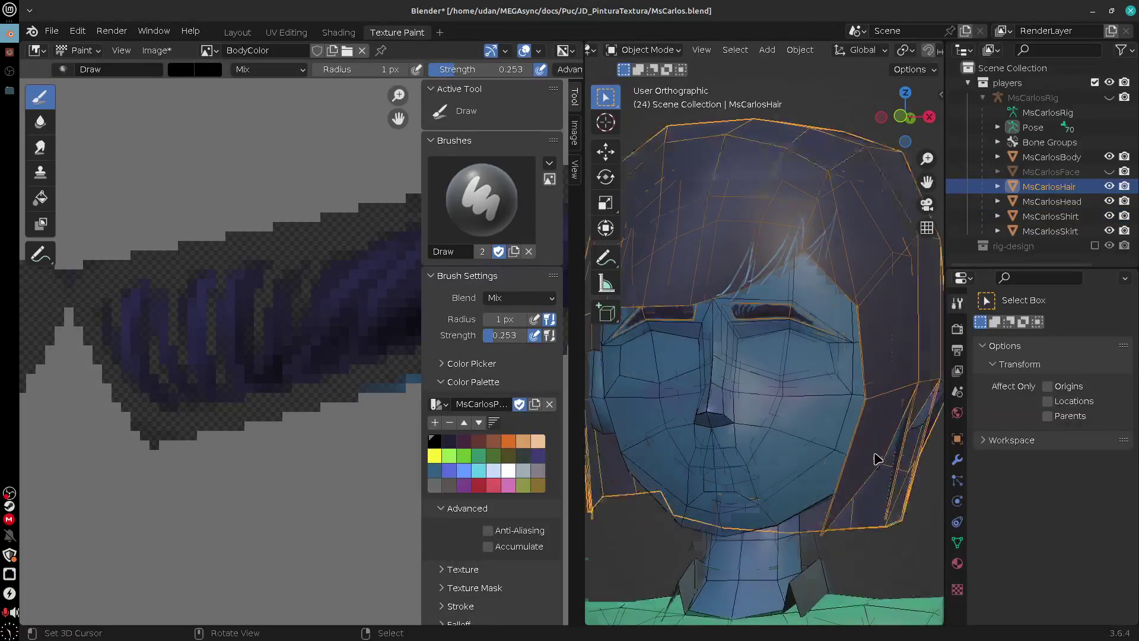
scroll(807, 320, "up", 3)
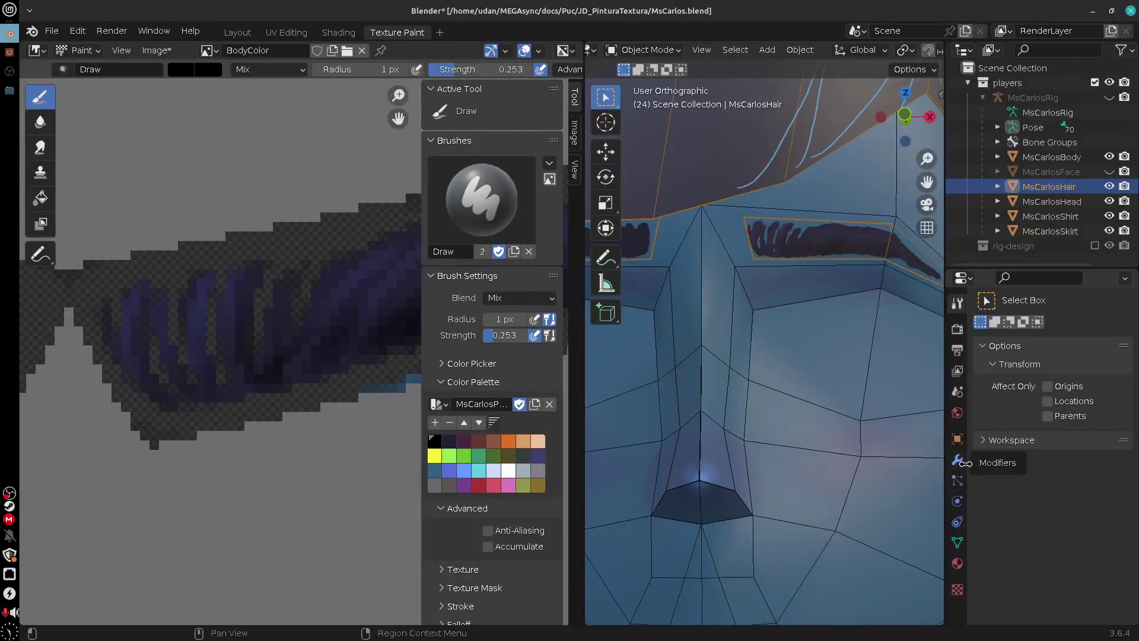
Make a separate copy of the Body material on MsCarlosHair and name it Hair
left_click(957, 563)
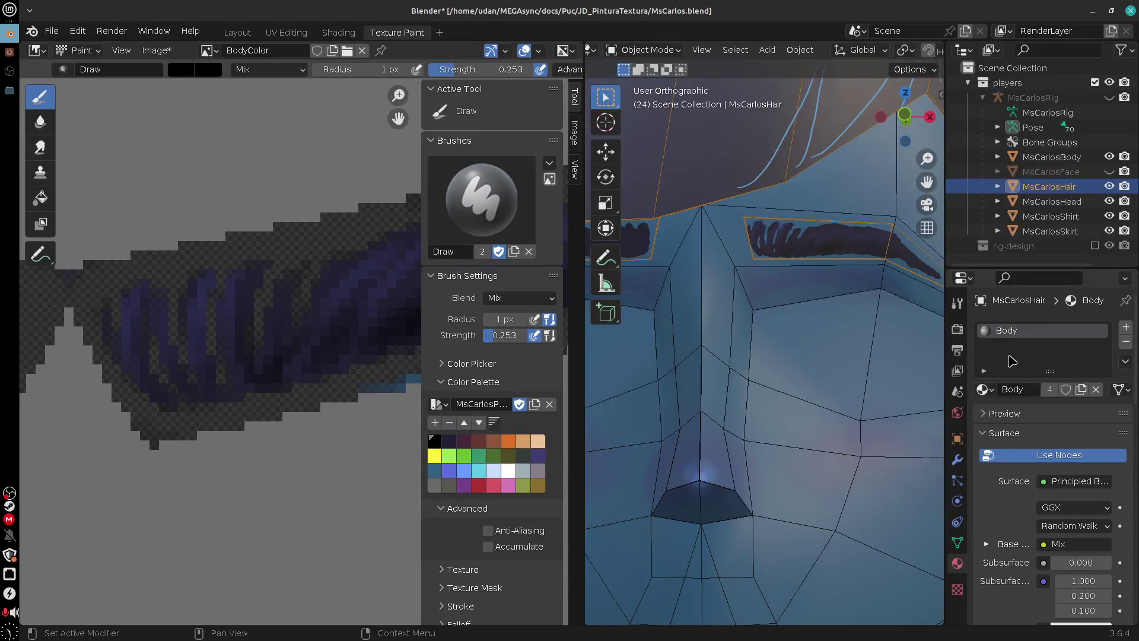
left_click(1083, 391)
double_click(1023, 390)
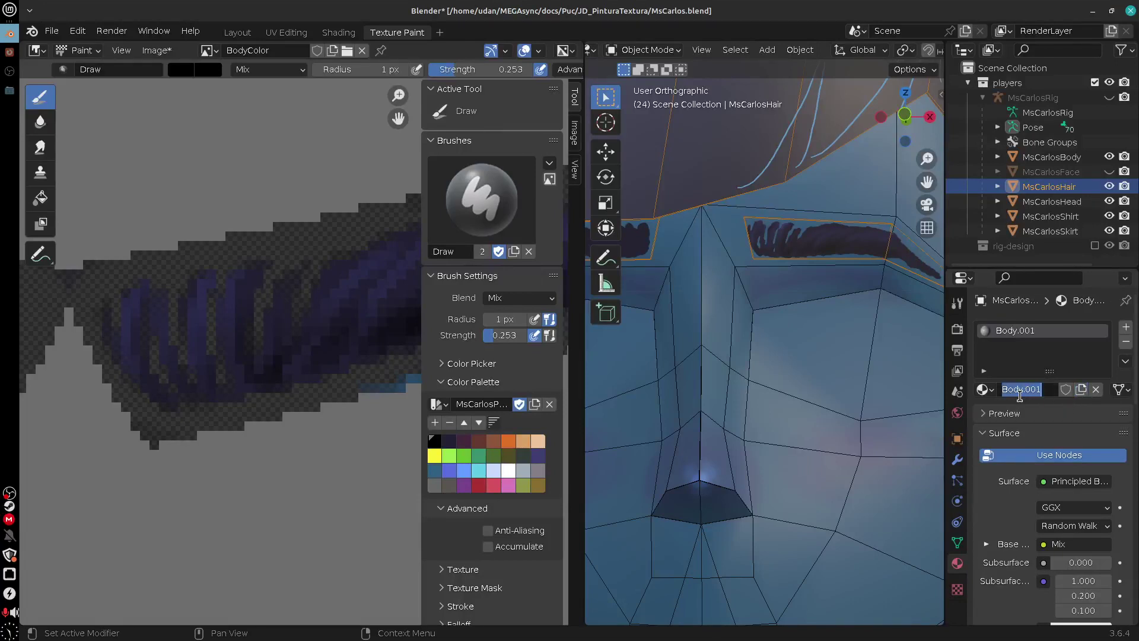
type("Hair")
key("Return")
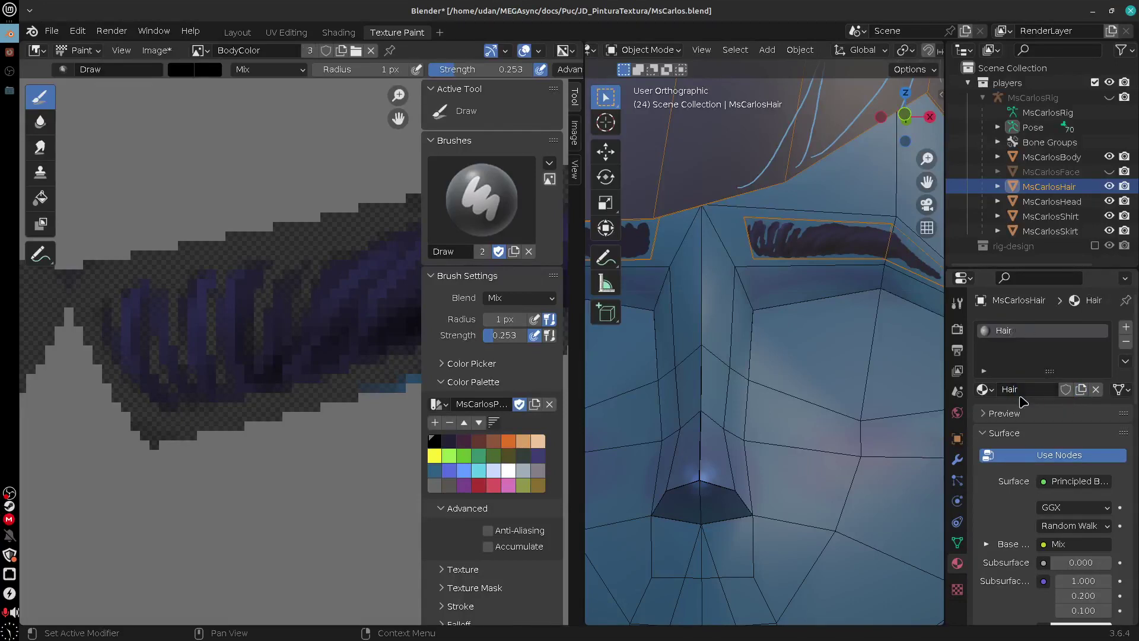
Select MsCarlosHead and set the Body material's blend mode to Opaque
left_click_drag(1132, 396, 1134, 607)
scroll(1134, 606, "up", 15)
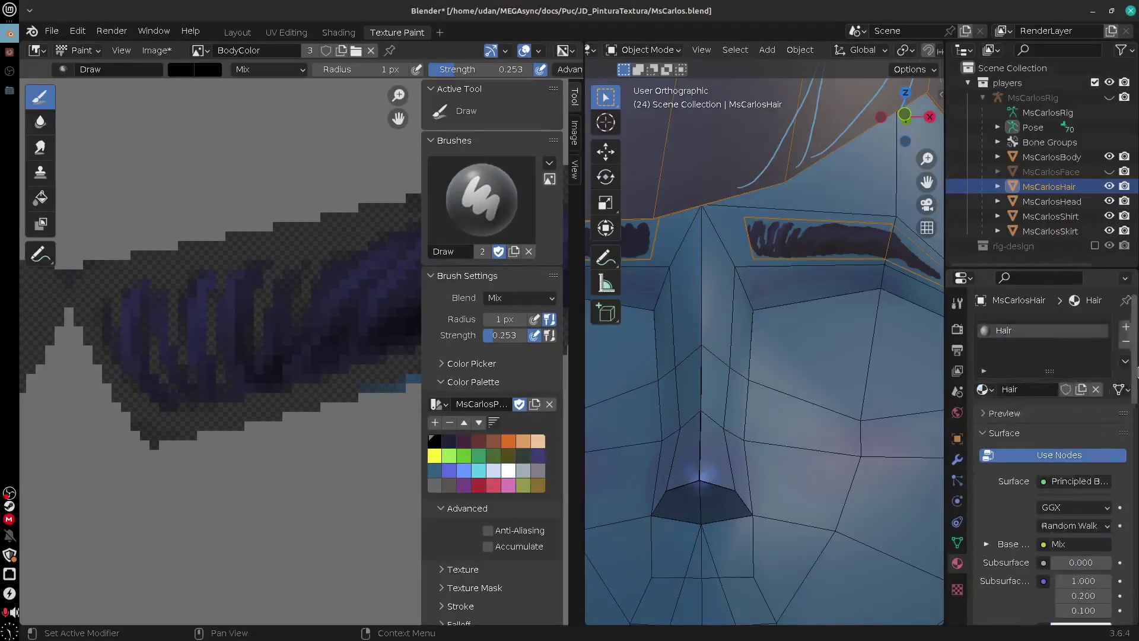
right_click(812, 396)
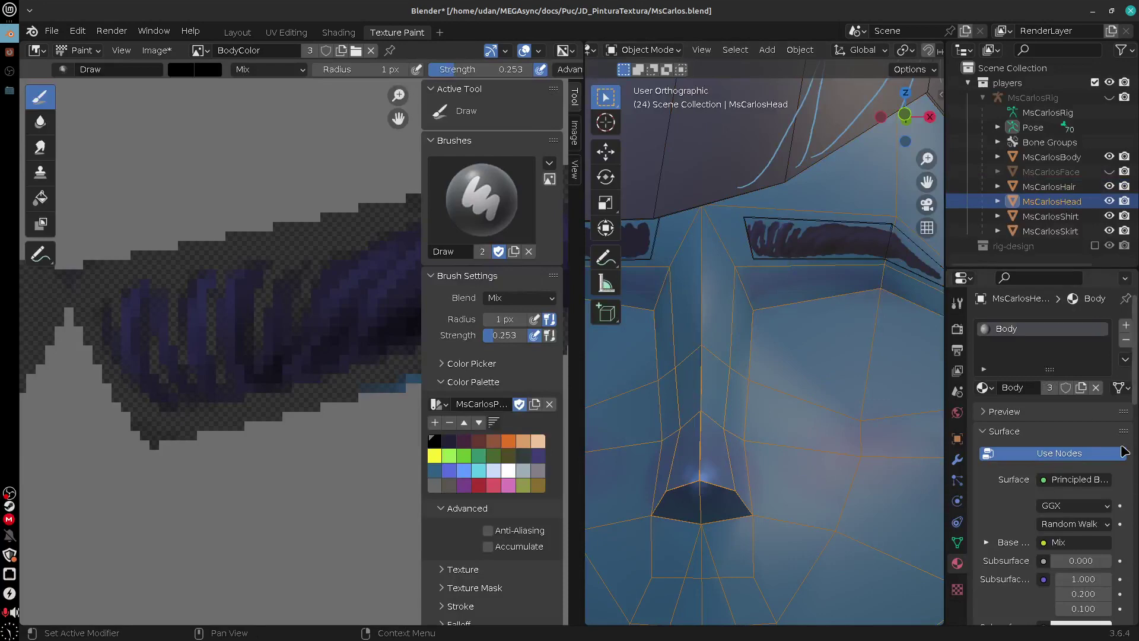
left_click_drag(1133, 392, 1134, 603)
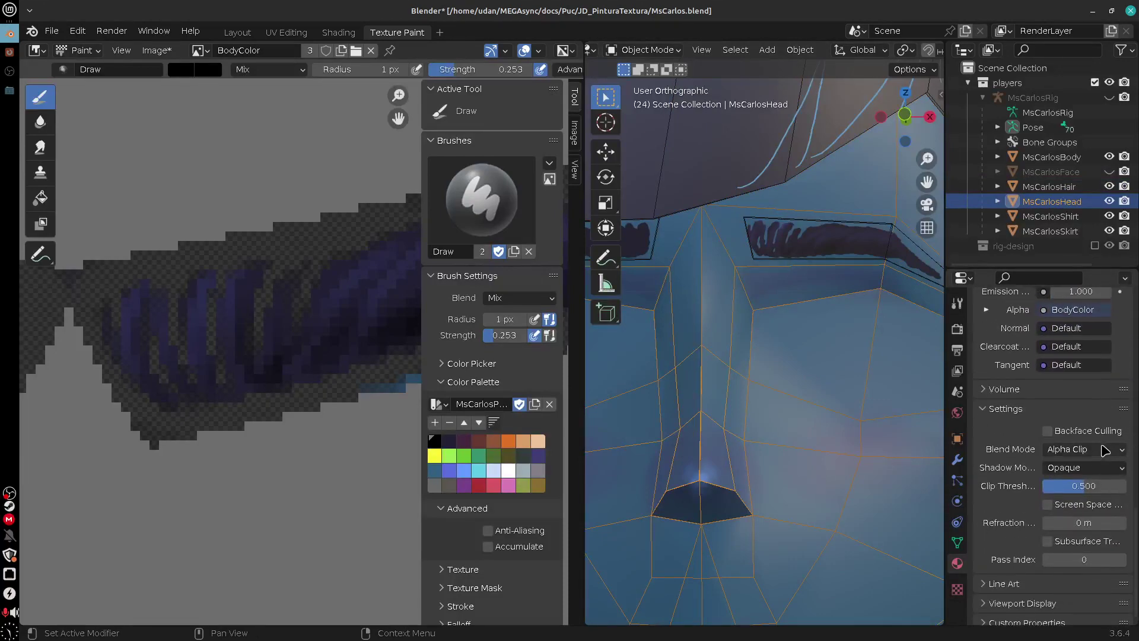
left_click(1107, 468)
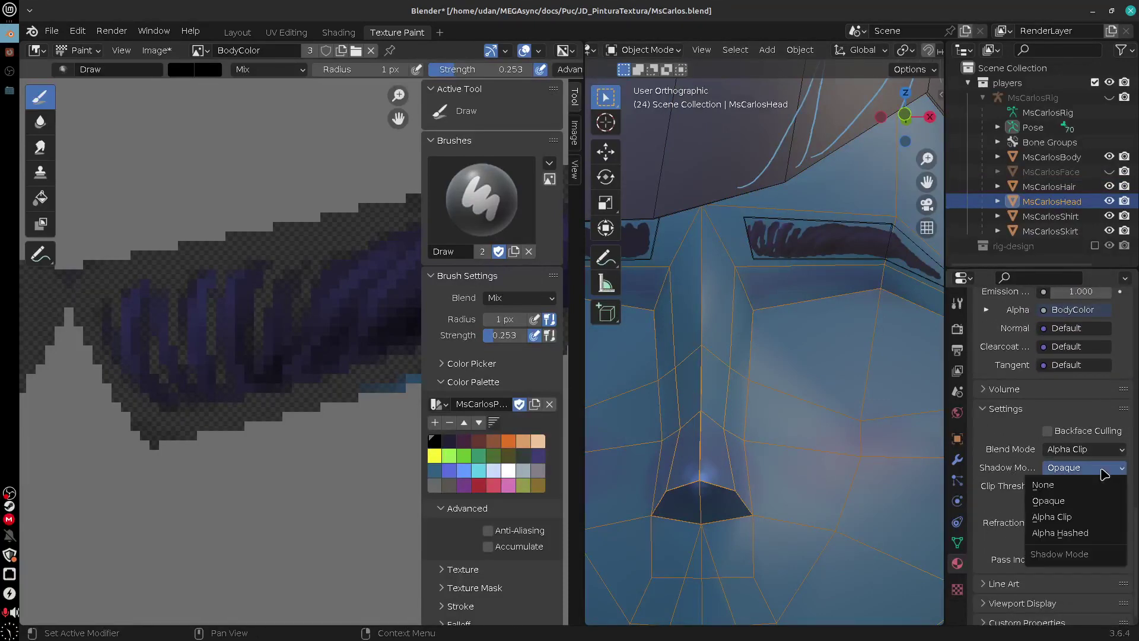
left_click(1097, 450)
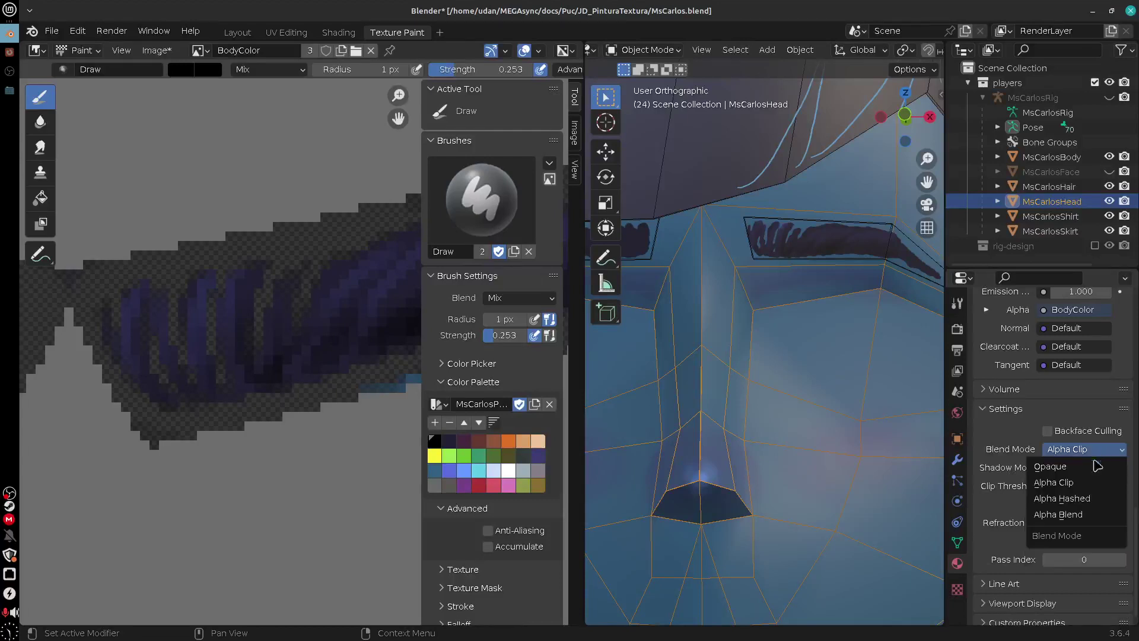
left_click(1061, 467)
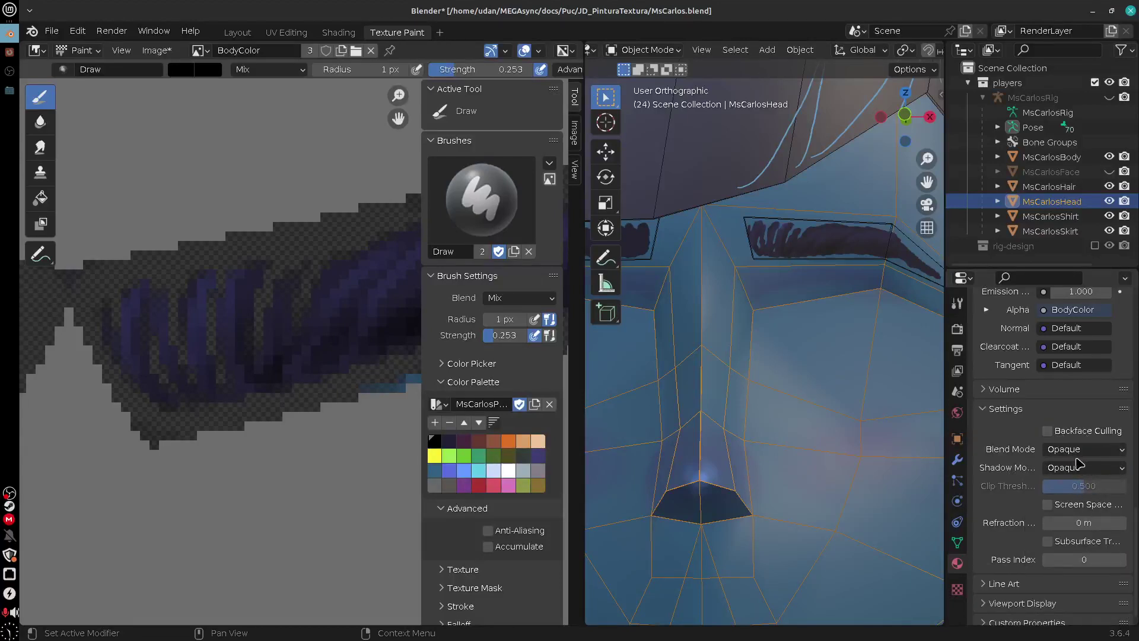
In the Shading workspace, disconnect the BodyColor alpha from the Principled BSDF in the Body material
left_click(338, 33)
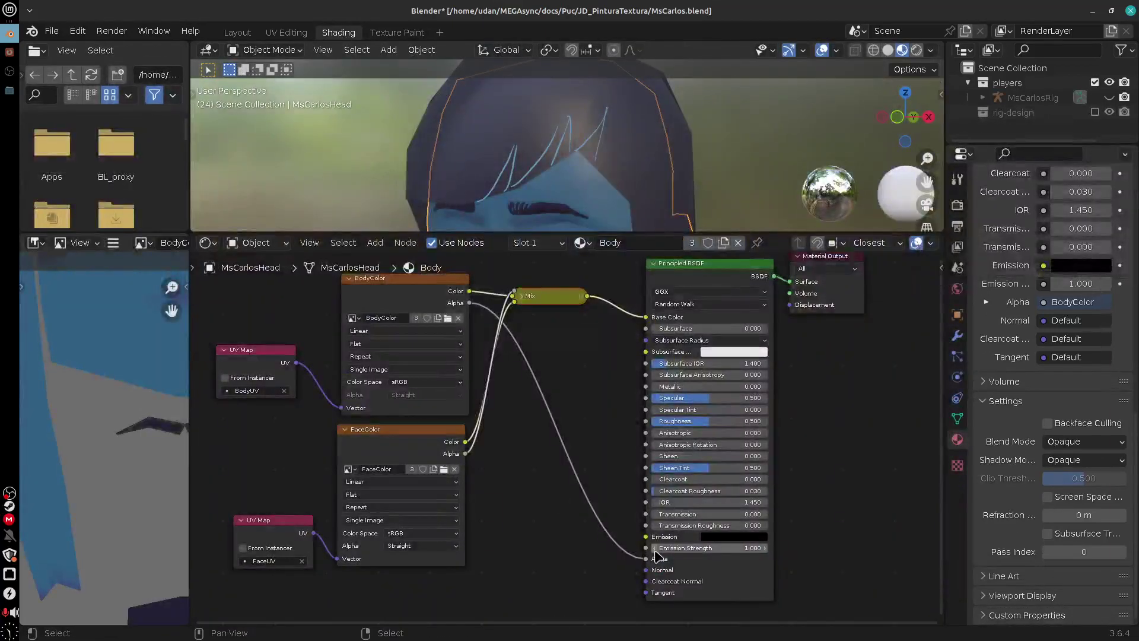
left_click_drag(658, 557, 529, 547)
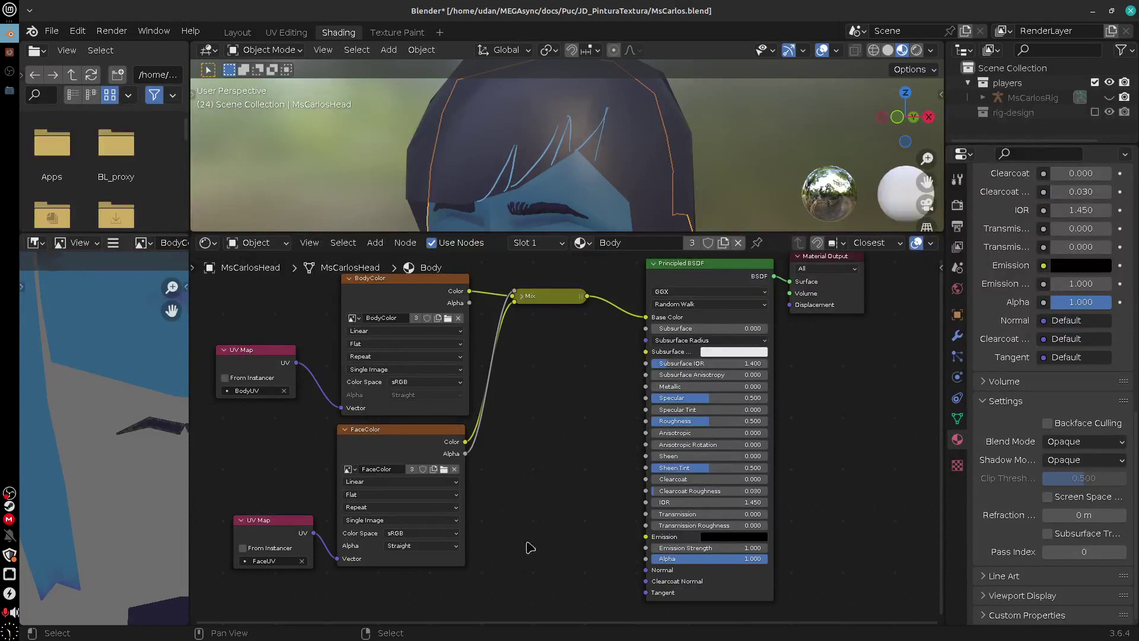
middle_click_drag(608, 218, 635, 168)
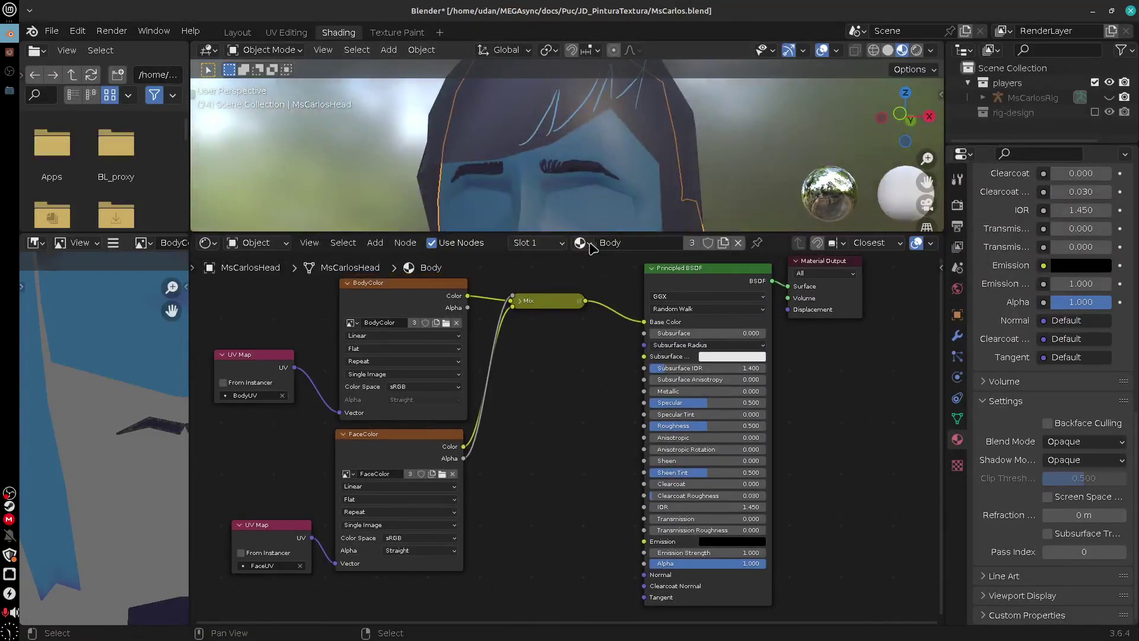
Select MsCarlosHair and delete the FaceColor texture node and its FaceUV UV Map node from the Hair material
left_click(655, 126)
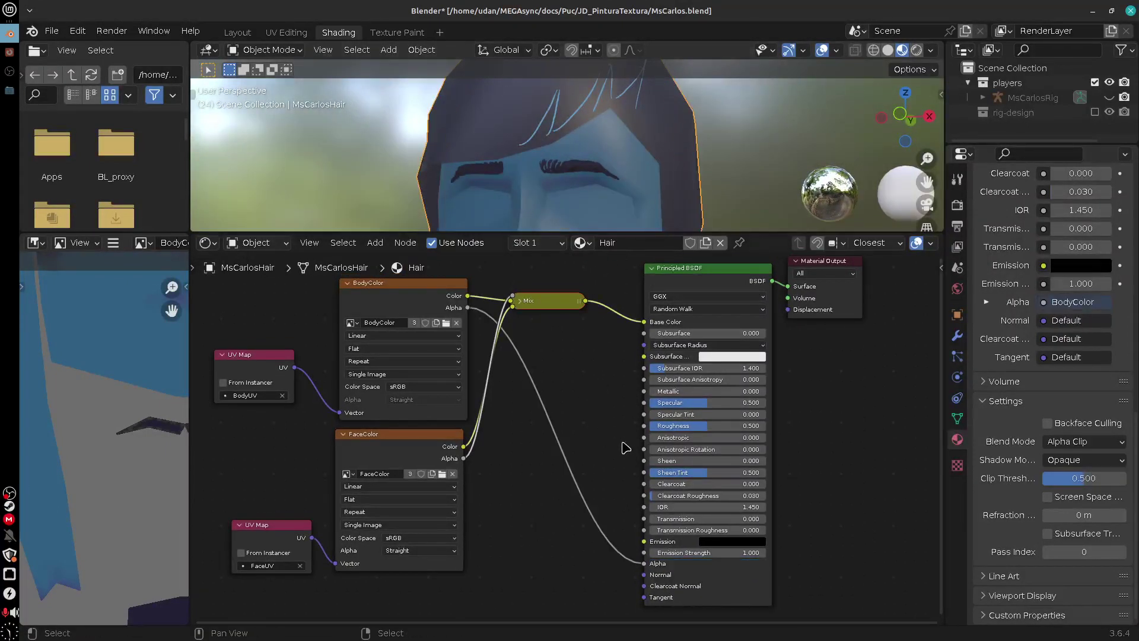
middle_click_drag(624, 380, 660, 385)
left_click(472, 461)
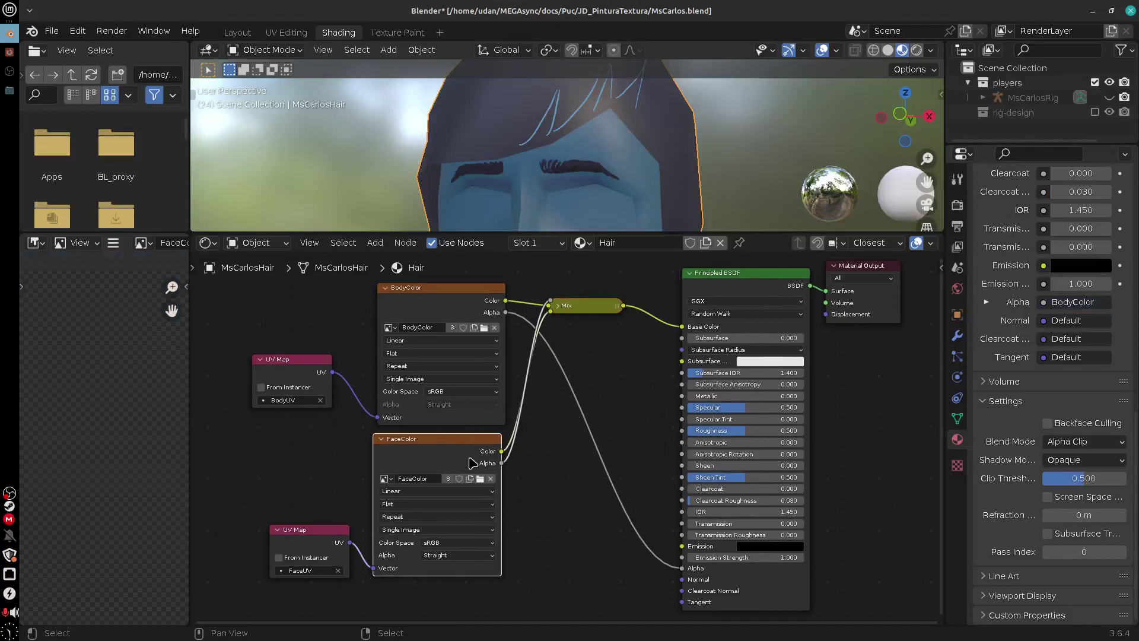
left_click_drag(465, 455, 470, 454)
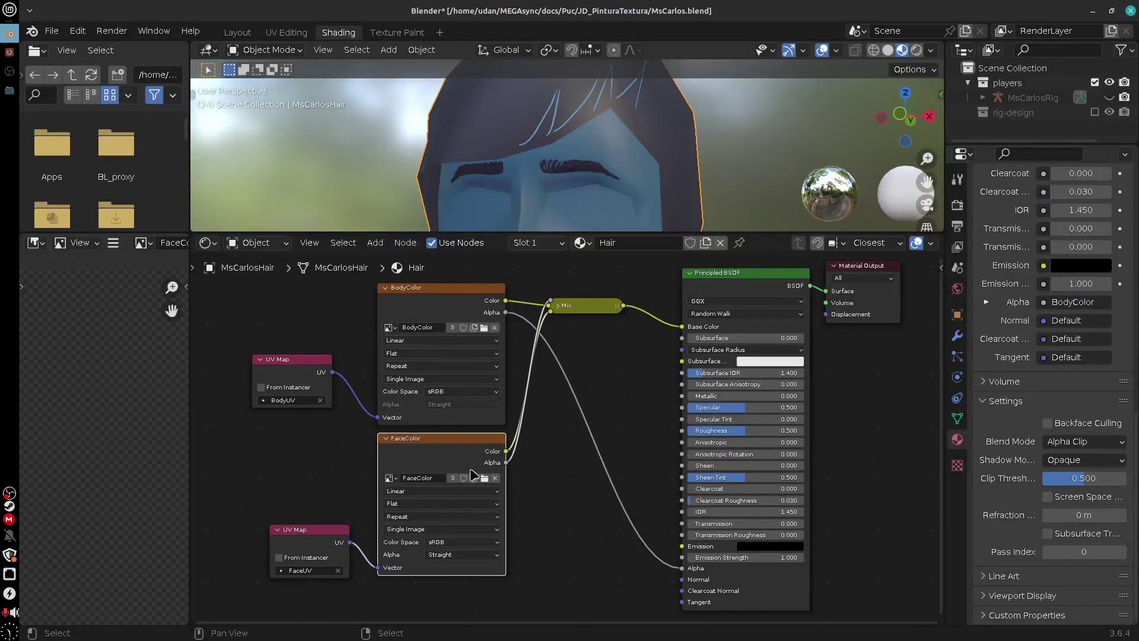
key("Delete")
left_click(315, 543)
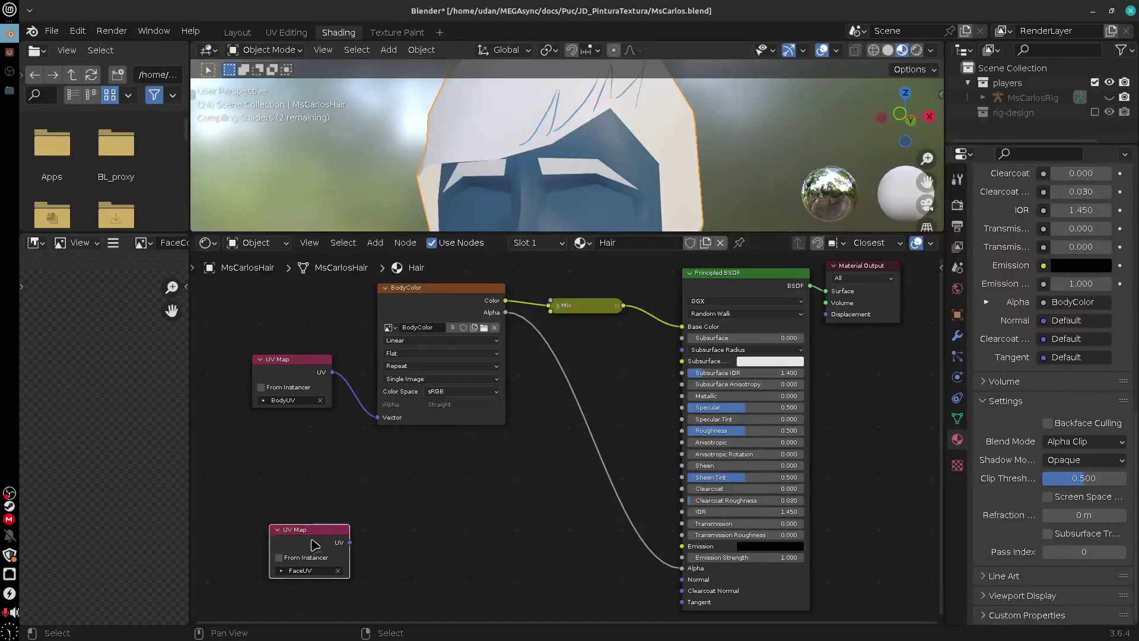
key("Delete")
Delete the Mix node, link BodyColor's color directly to Base Color, and move the two remaining input nodes nearer the shader
left_click_drag(590, 315, 593, 323)
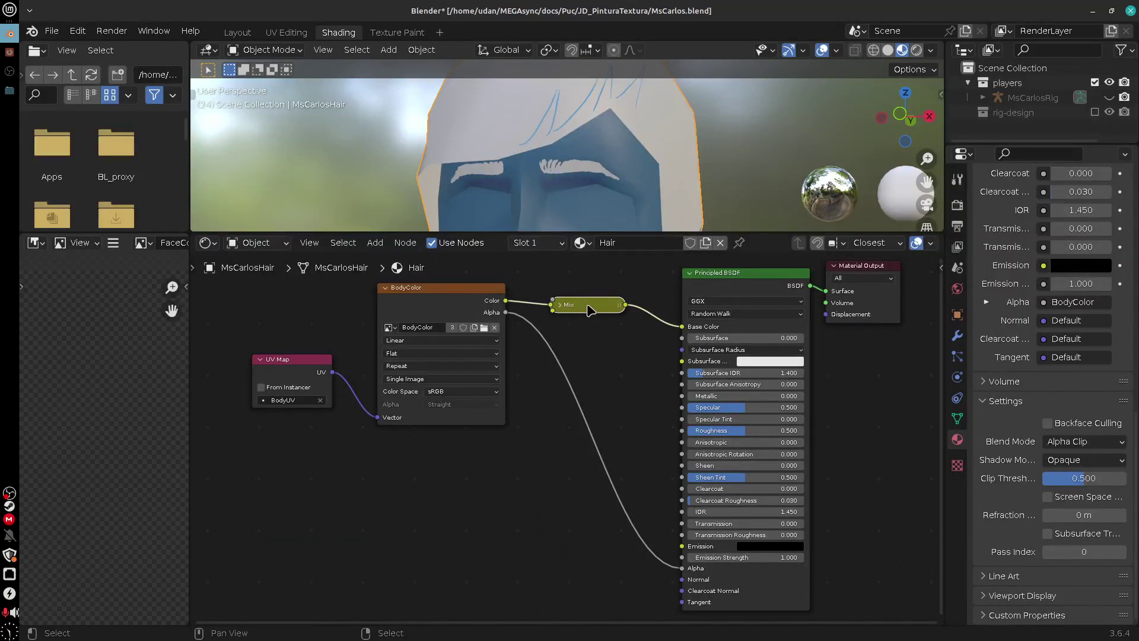
key("Delete")
left_click_drag(505, 301, 684, 329)
left_click_drag(459, 295, 586, 372)
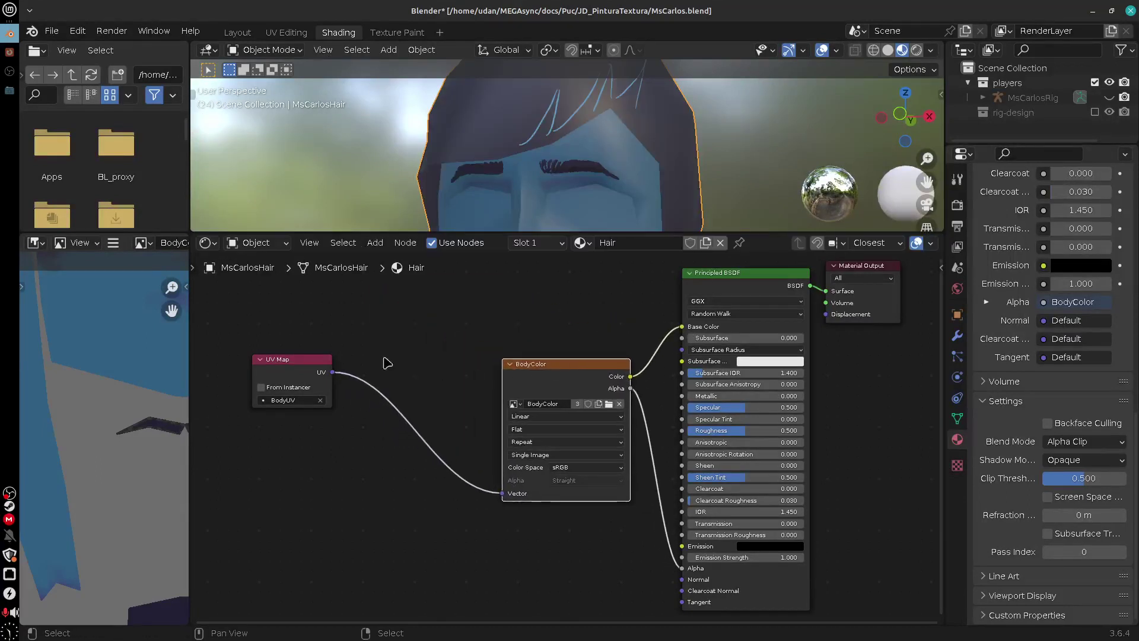
left_click_drag(306, 363, 434, 421)
Set the Hair material's blend mode to Alpha Blend and inspect the eyebrows and hair up close
left_click(1085, 441)
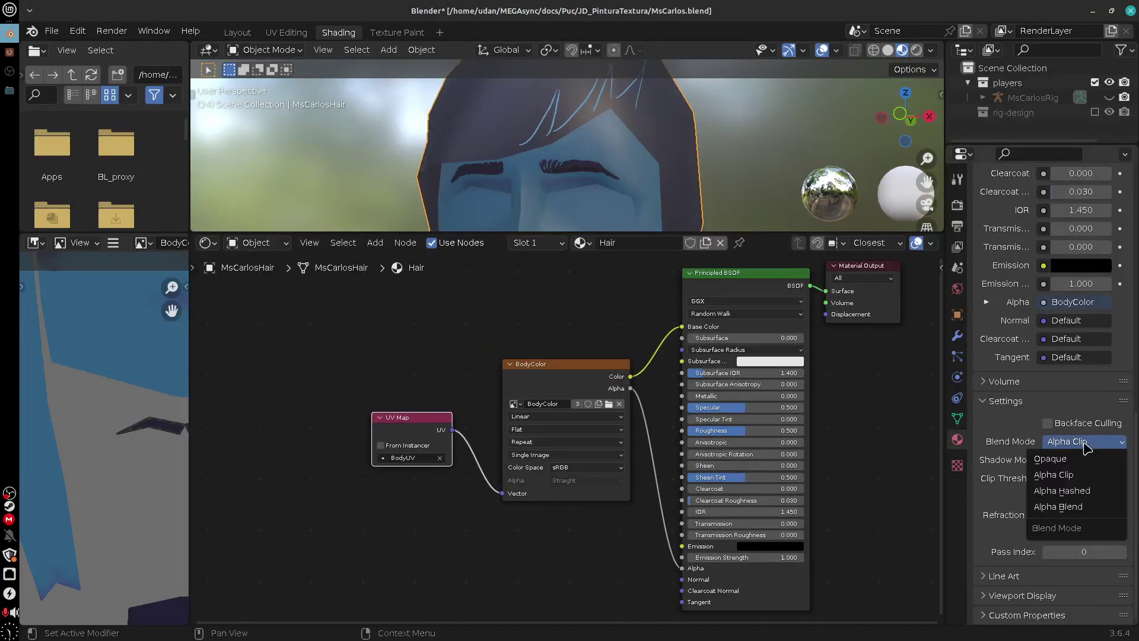
left_click(1078, 508)
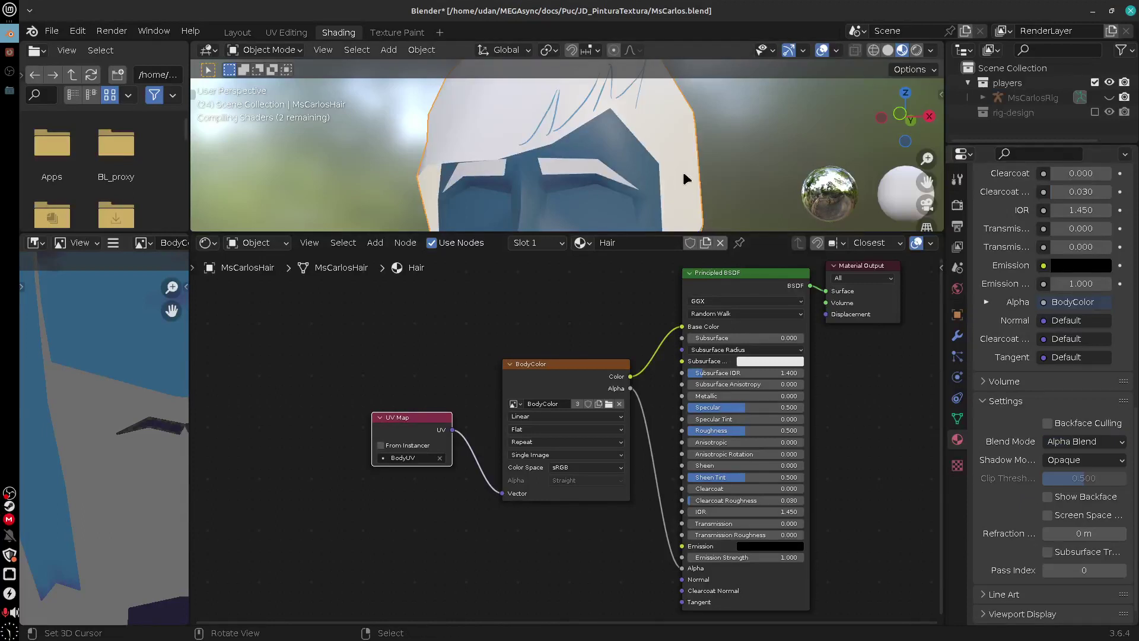
middle_click_drag(682, 174, 649, 143)
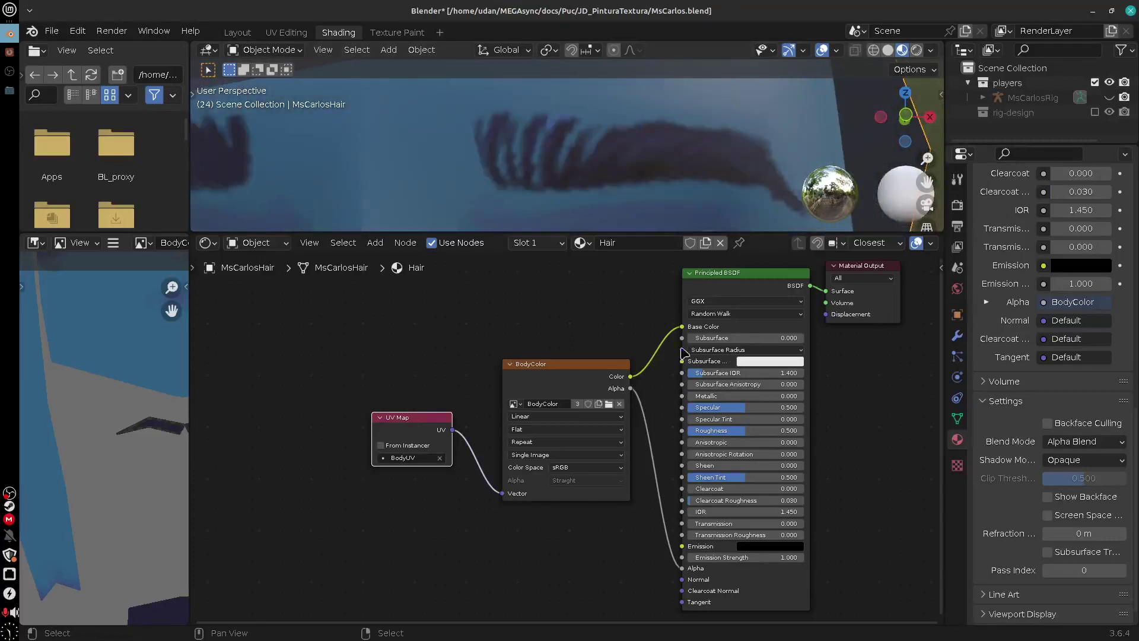
scroll(652, 181, "down", 3)
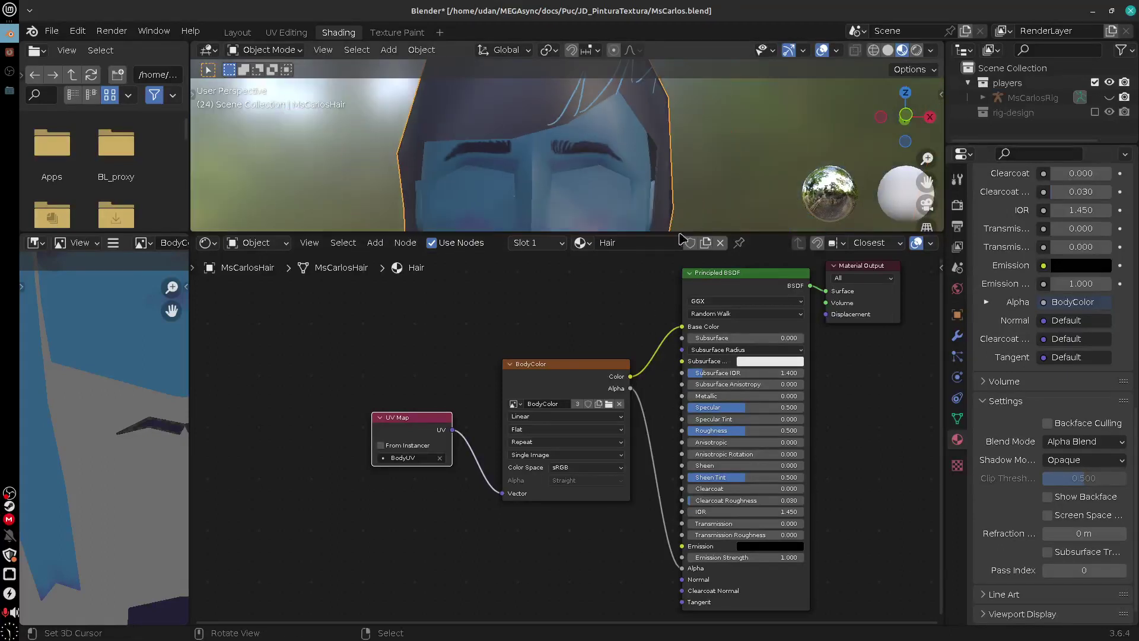
middle_click_drag(654, 183, 593, 160)
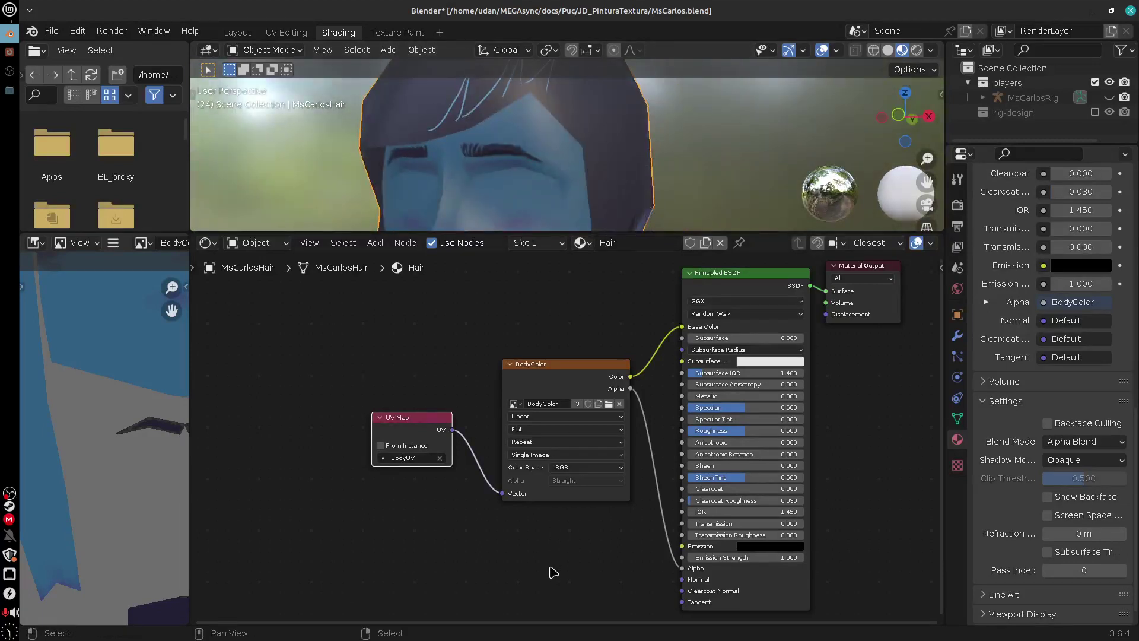
Tidy the Hair node layout by shifting the BodyColor texture and UV Map nodes slightly toward the Principled BSDF
left_click_drag(568, 375, 585, 377)
left_click_drag(418, 418, 445, 434)
middle_click_drag(619, 554, 584, 558)
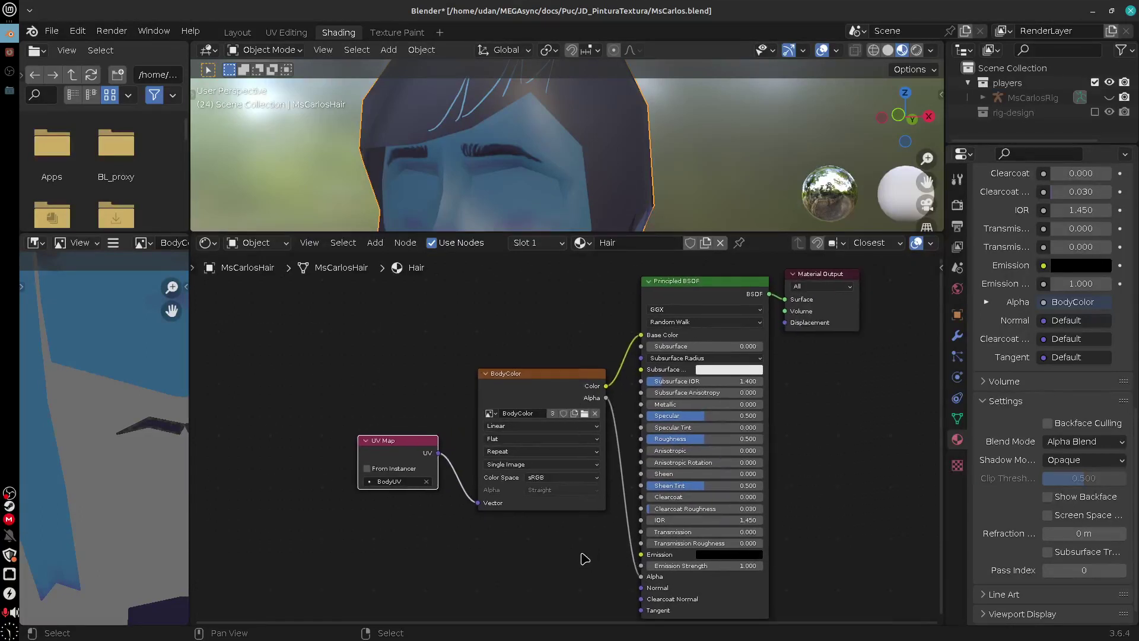
Return to the Texture Paint workspace with MsCarlosHair and undo the thin strand strokes on the fringe
left_click(401, 35)
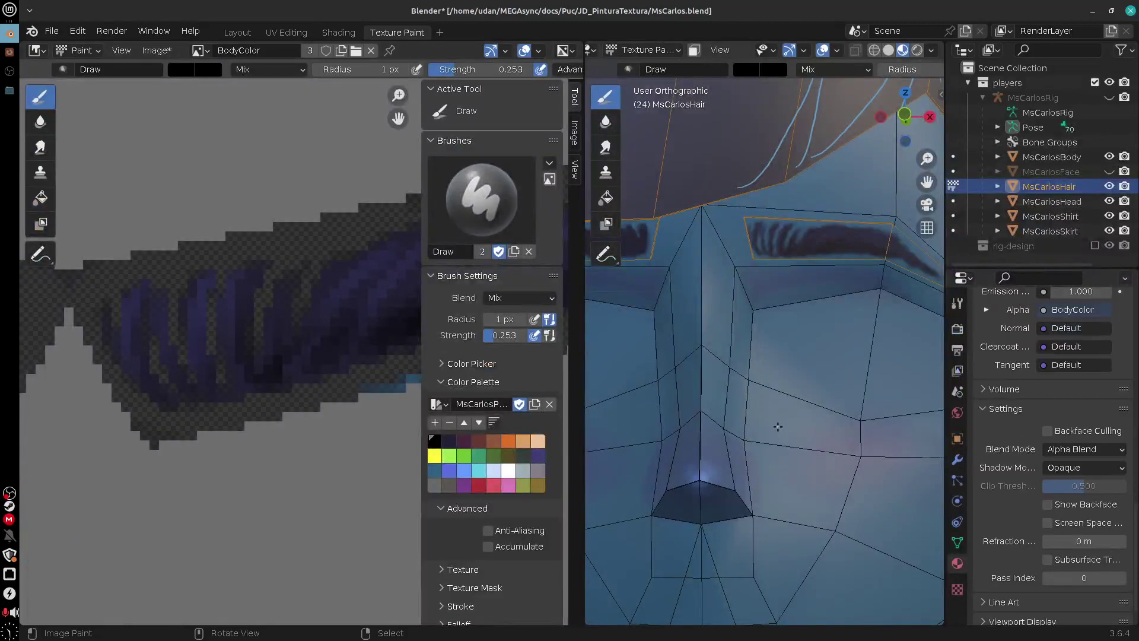
scroll(777, 427, "down", 6)
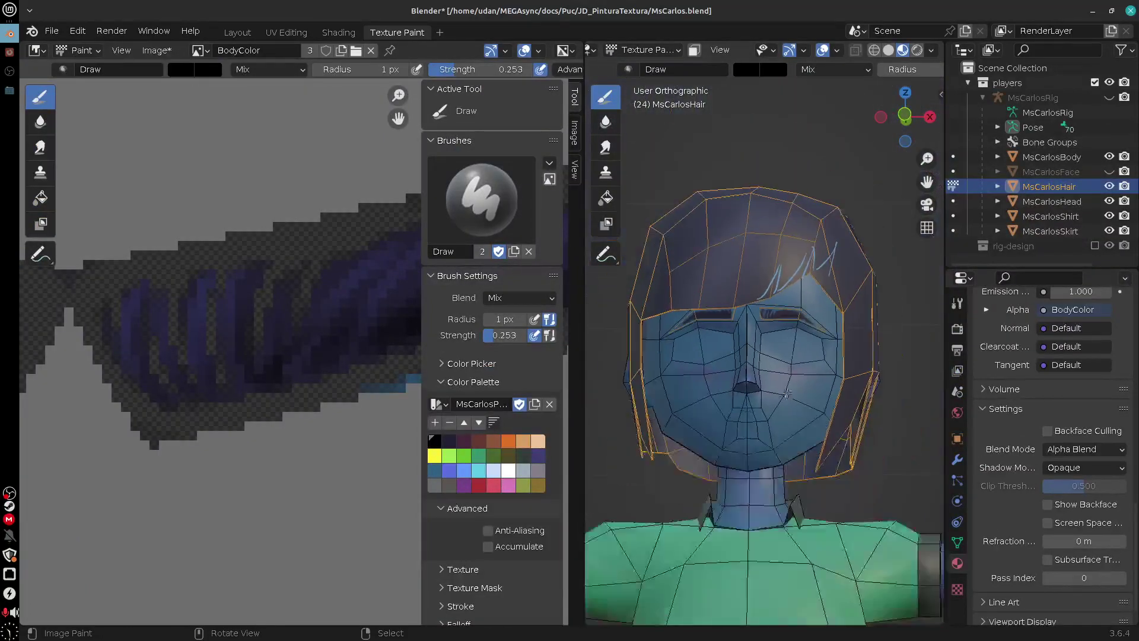
middle_click_drag(793, 292, 760, 318)
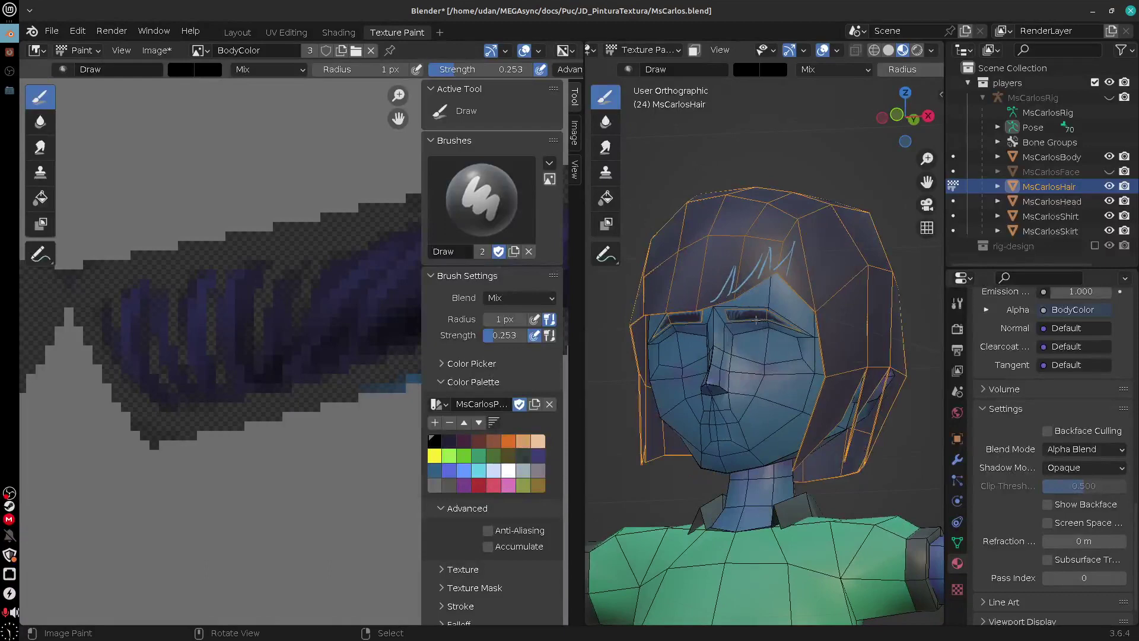
key("ctrl+z")
middle_click_drag(766, 368, 765, 272)
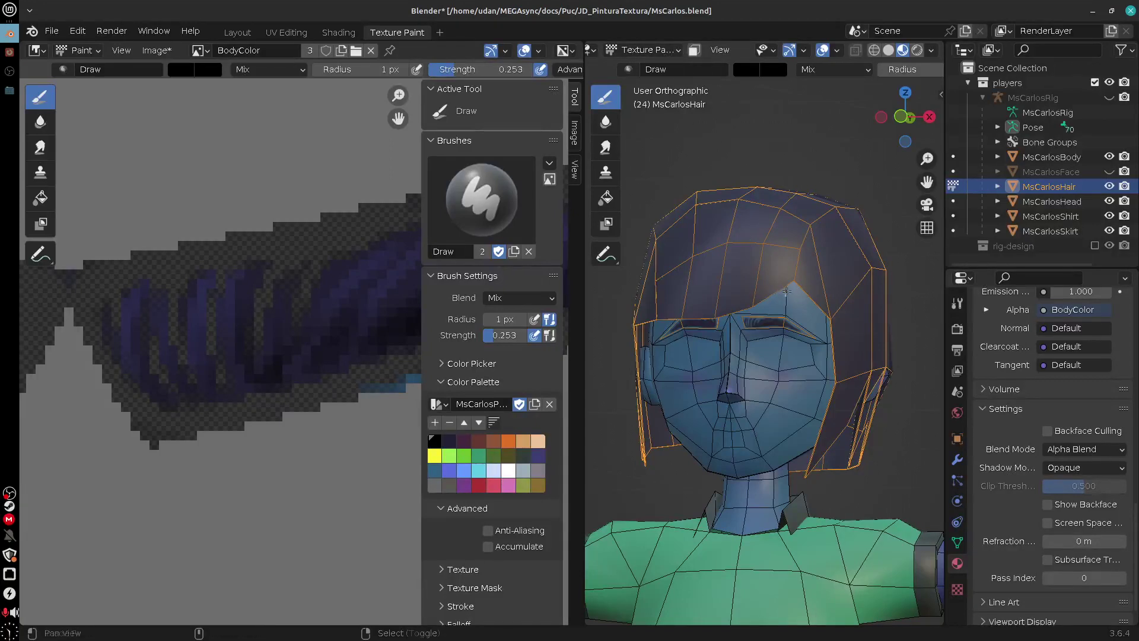
middle_click_drag(750, 292, 741, 310, "shift")
Choose the Erase brush for the 3D view and erase thin strand-shaped gaps along the fringe edge above the eyebrow
left_click(682, 69)
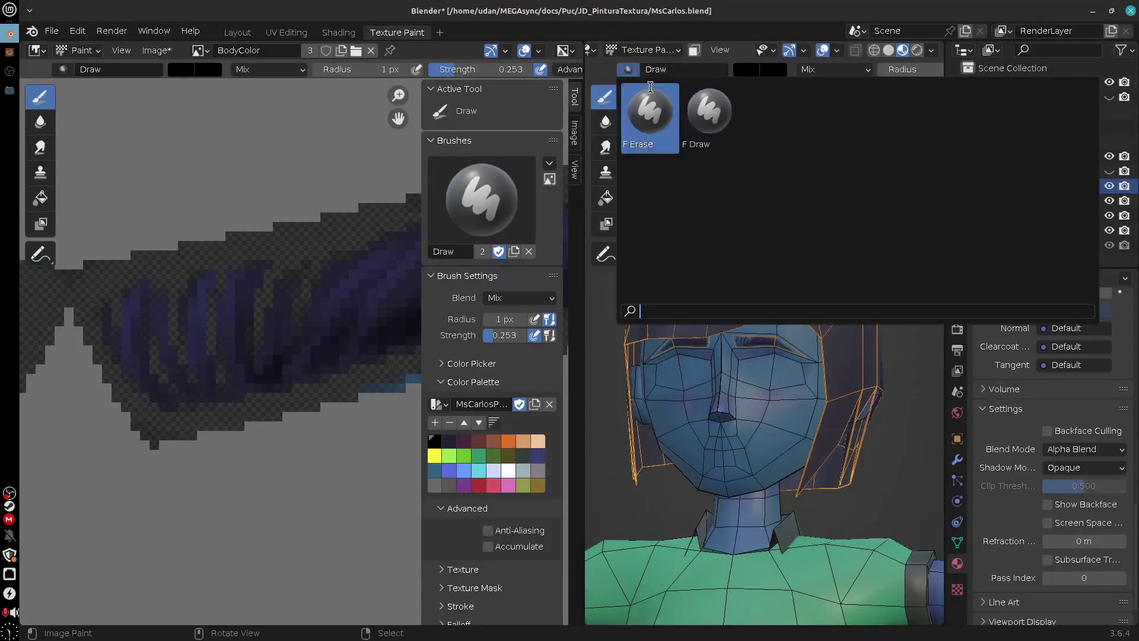
left_click(706, 112)
scroll(762, 320, "up", 5)
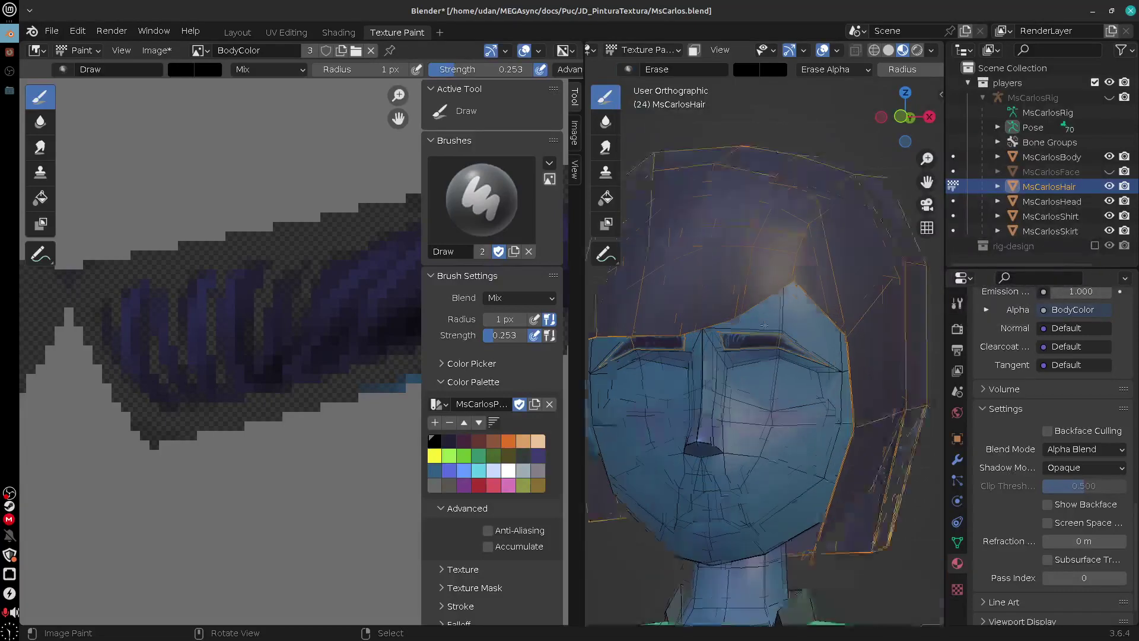
left_click_drag(754, 218, 723, 283)
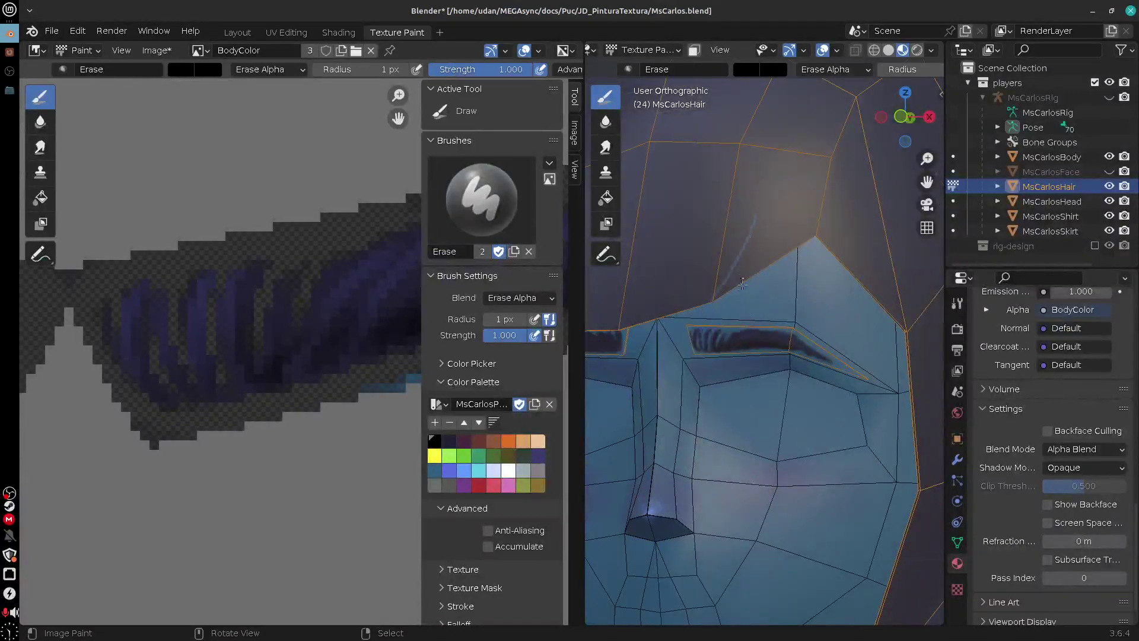
key("ctrl+z")
left_click_drag(777, 236, 735, 285)
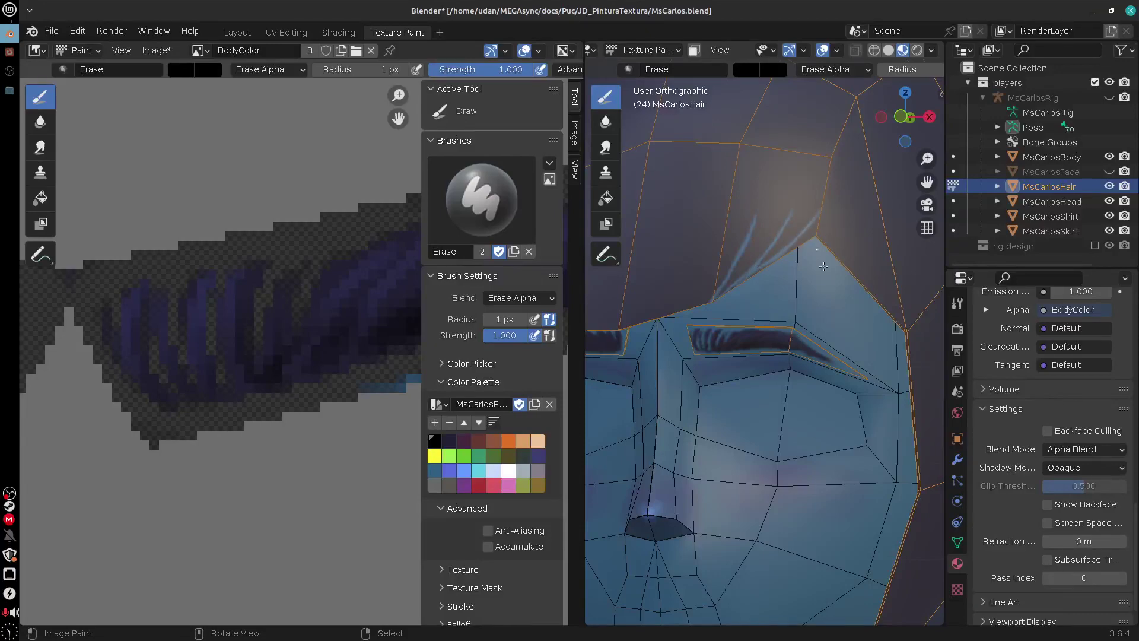
Erase thin curved strands along the side hair edge that frames the cheek, from the temple down toward the jaw
mouse_move(813, 296)
middle_mouse_down()
mouse_move(762, 270)
mouse_move(815, 277)
mouse_move(774, 282)
mouse_move(727, 179)
middle_mouse_up()
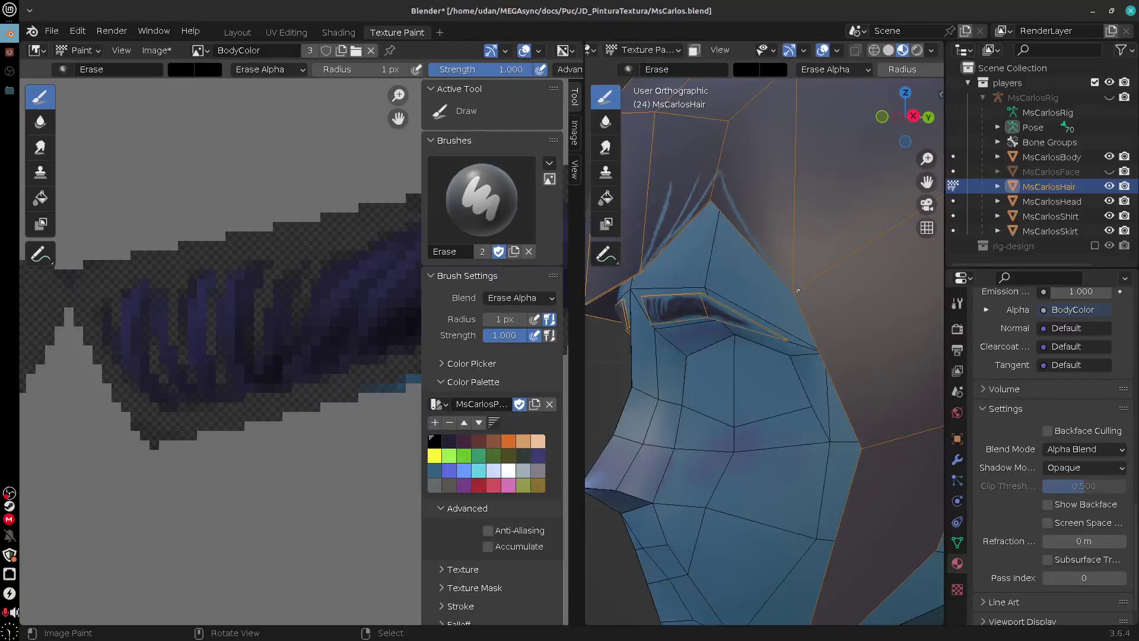
left_click_drag(798, 291, 853, 417)
middle_click_drag(870, 470, 847, 364)
left_click_drag(840, 378, 819, 427)
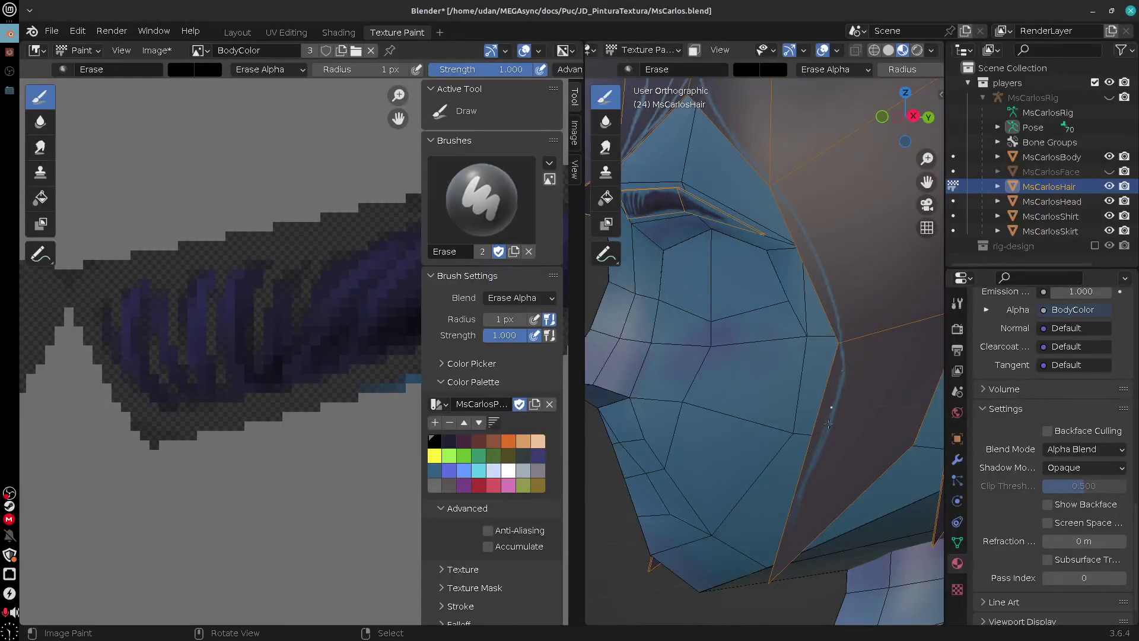
Erase more strand-shaped gaps in the fringe above the nose bridge, adding short crossing strokes between them
middle_click_drag(810, 250, 823, 359)
middle_click_drag(770, 294, 839, 324)
mouse_move(815, 325)
left_mouse_down()
mouse_move(823, 225)
mouse_move(742, 344)
left_mouse_up()
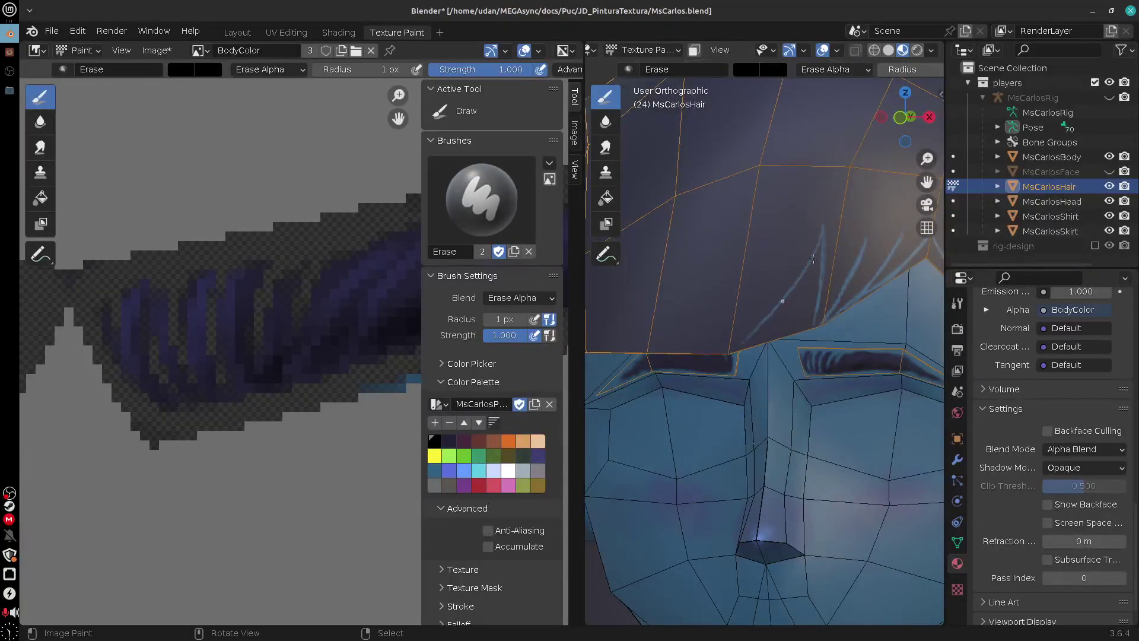
left_click_drag(782, 303, 818, 236)
left_click_drag(782, 317, 808, 298)
middle_click_drag(871, 336, 819, 427, "shift")
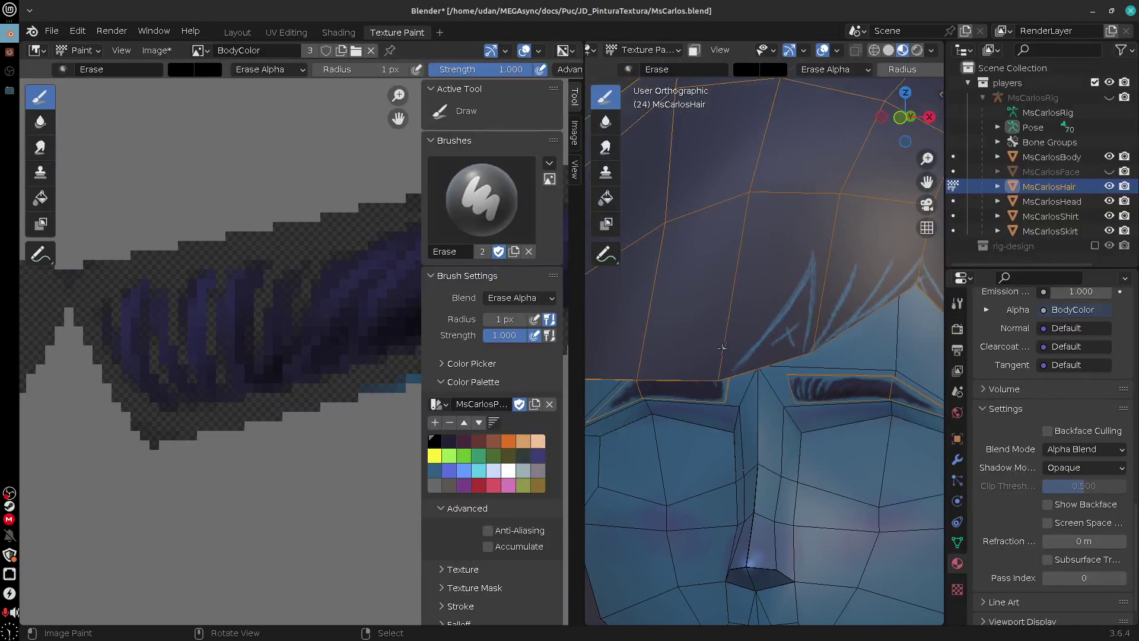
Enable the face selection paint mask and erase long thin strands into the fringe above the character's right eyebrow
key("m")
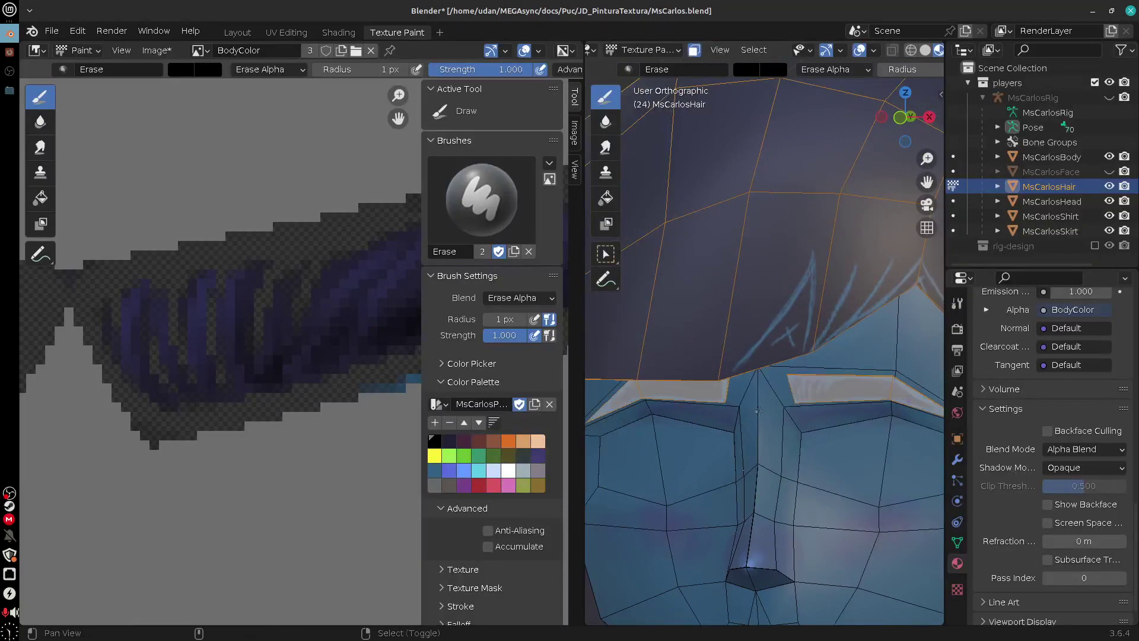
middle_click_drag(758, 410, 788, 400)
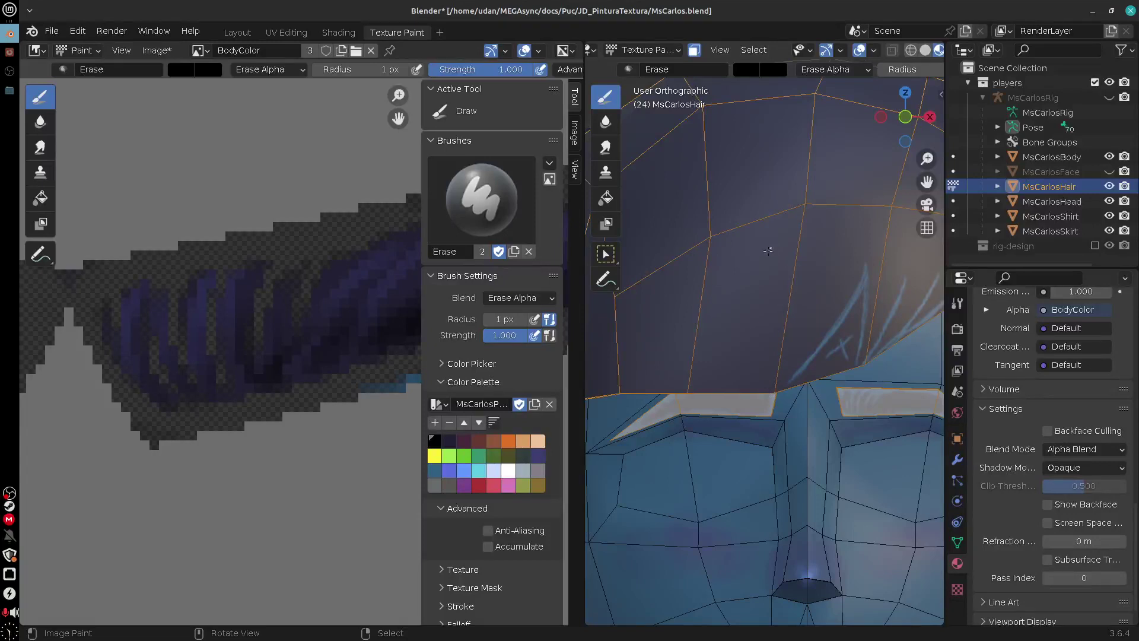
left_click_drag(767, 251, 748, 389)
left_click_drag(806, 306, 781, 358)
left_click_drag(686, 337, 676, 286)
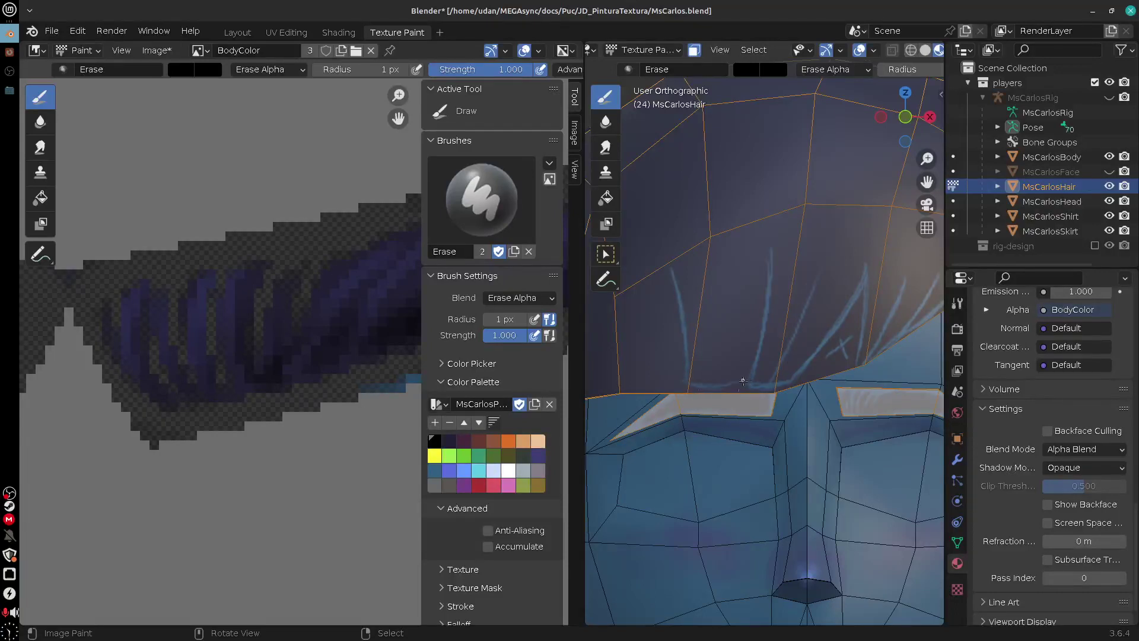
Erase thin strands at the outer end of the fringe and down the hair edge at the character's right temple
middle_click_drag(742, 380, 756, 303)
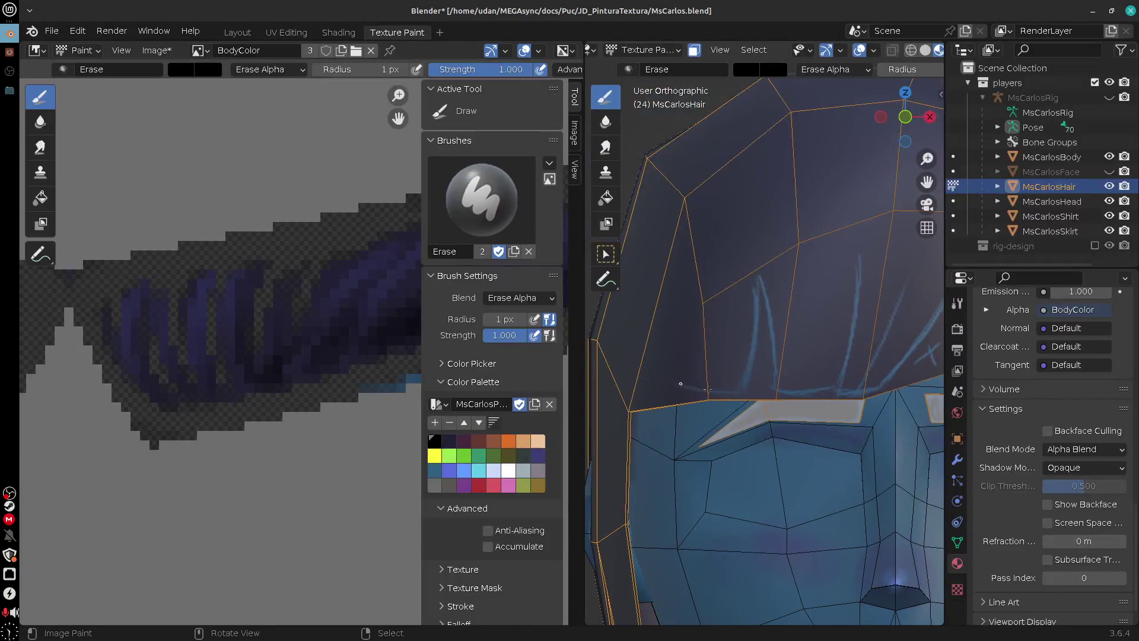
left_click_drag(682, 339, 660, 403)
middle_click_drag(790, 492, 793, 296)
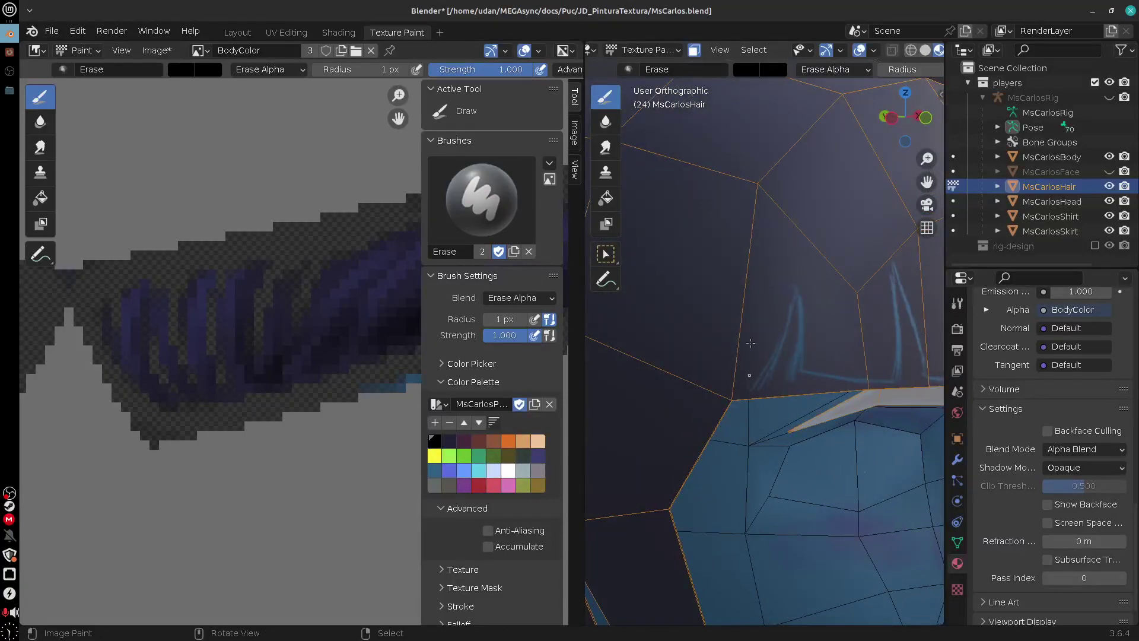
left_click_drag(737, 355, 704, 415)
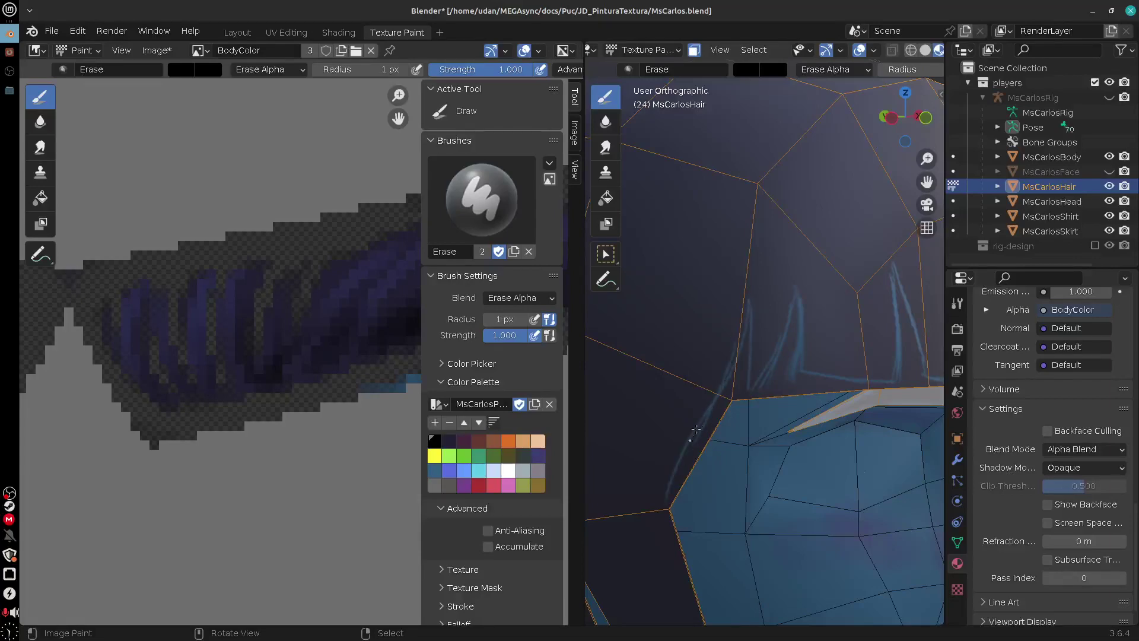
Erase curved strands along the lock framing the right cheek, down toward its pointed tip
middle_click_drag(666, 561, 660, 347, "shift")
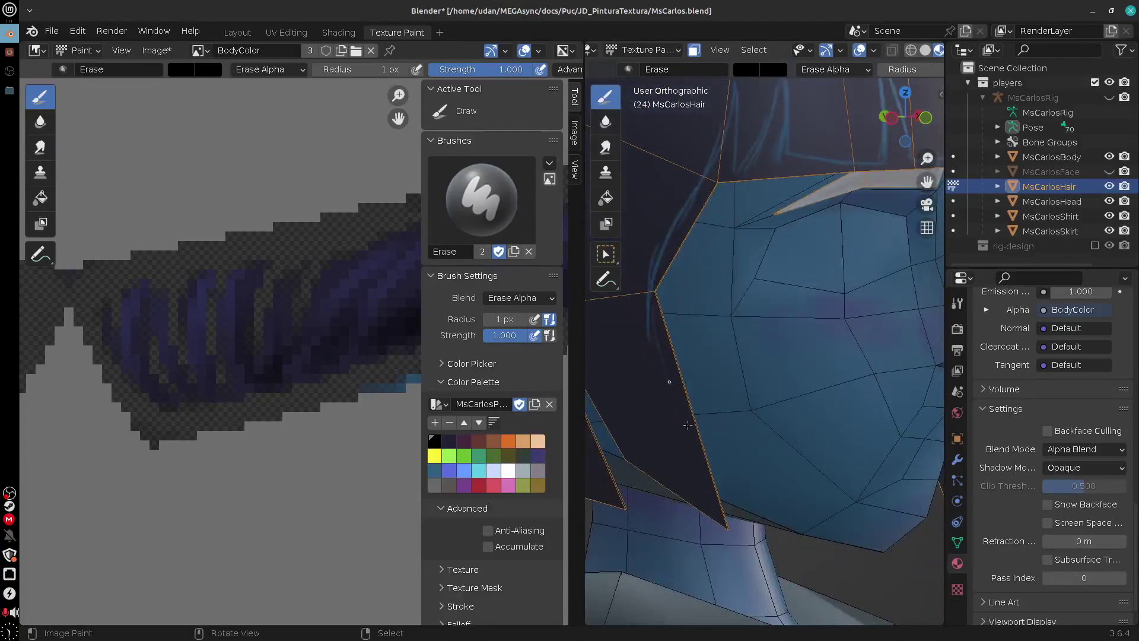
left_click_drag(648, 303, 688, 431)
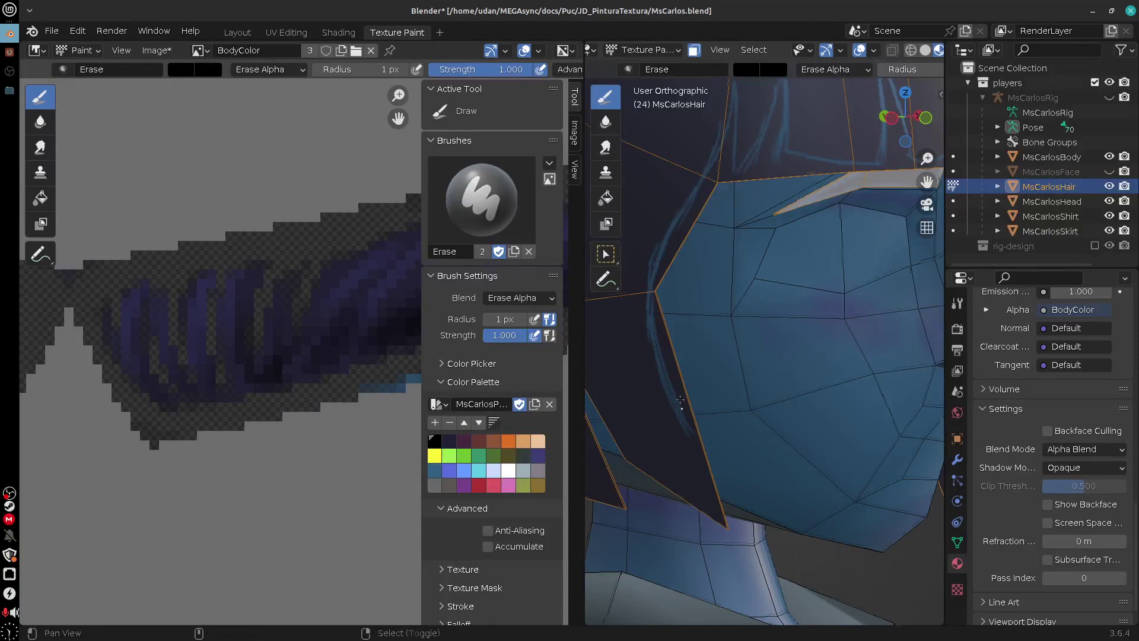
middle_click_drag(671, 379, 698, 294, "shift")
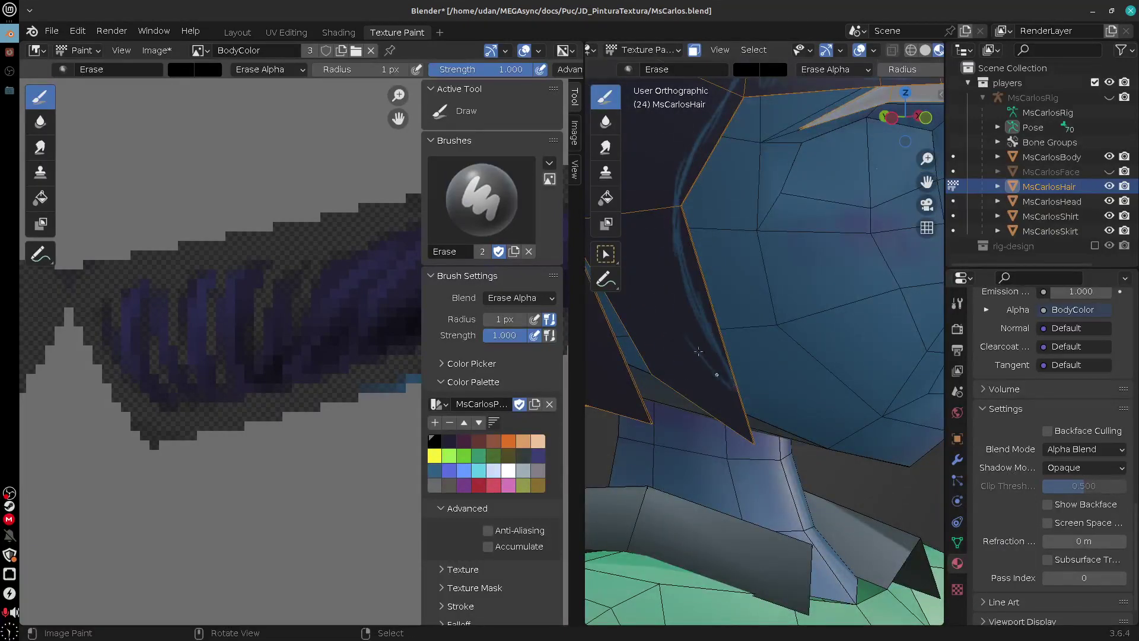
left_click_drag(689, 336, 720, 406)
Erase thin strands along both sides of the gap between the right-side pointed locks, redoing the first misplaced stroke
middle_click_drag(712, 392, 765, 467, "shift")
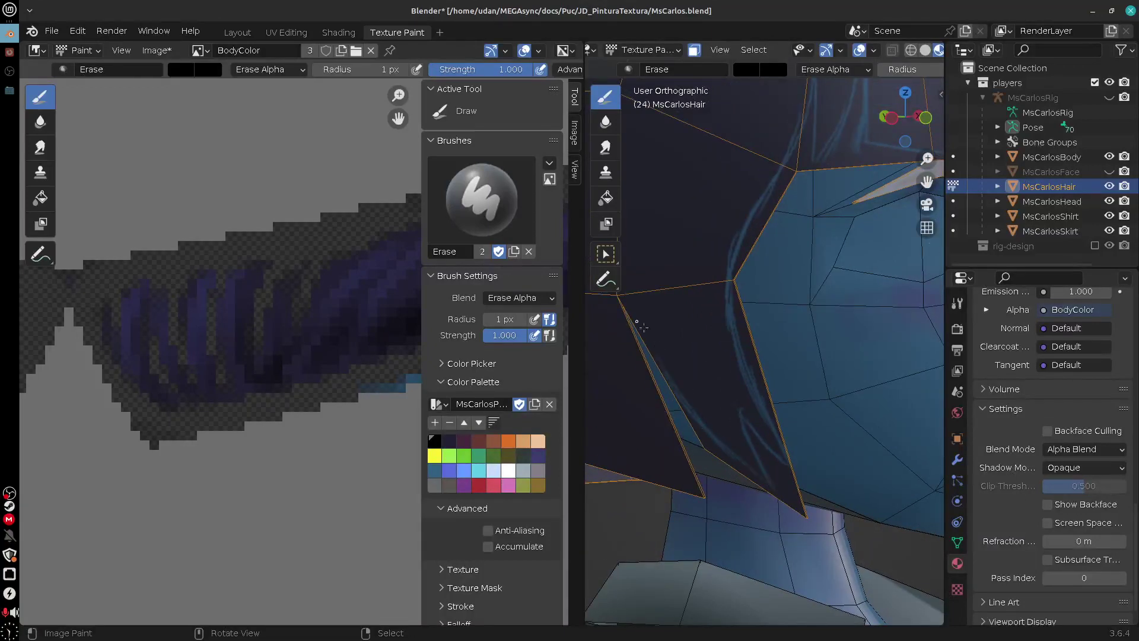
middle_click_drag(642, 327, 764, 470, "shift")
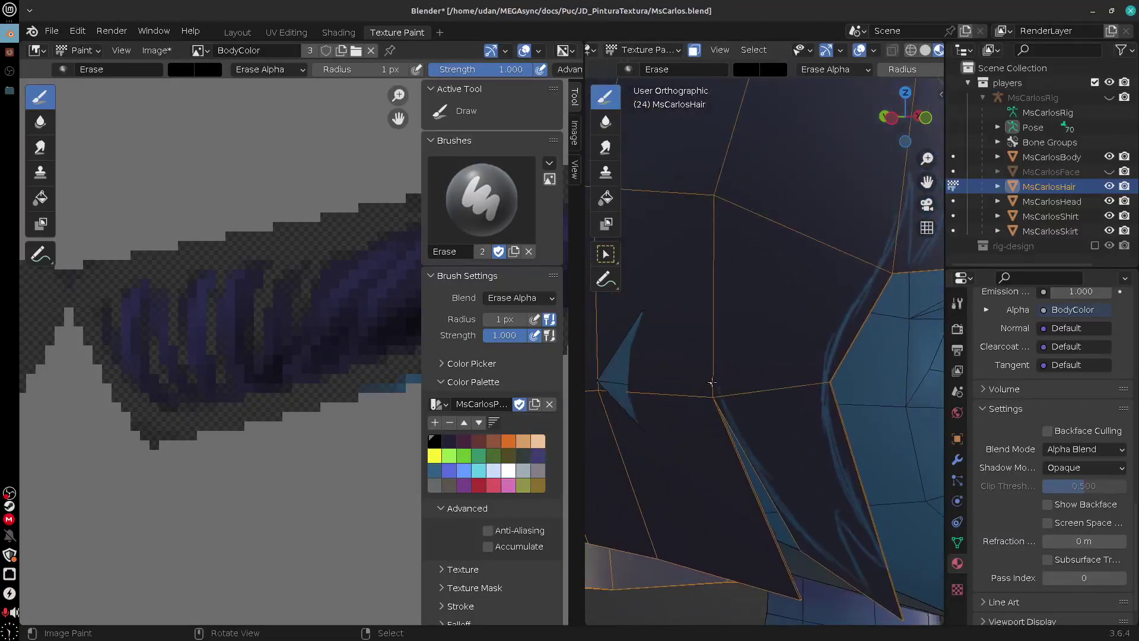
left_click_drag(709, 401, 715, 466)
key("ctrl+z")
left_click_drag(713, 406, 753, 533)
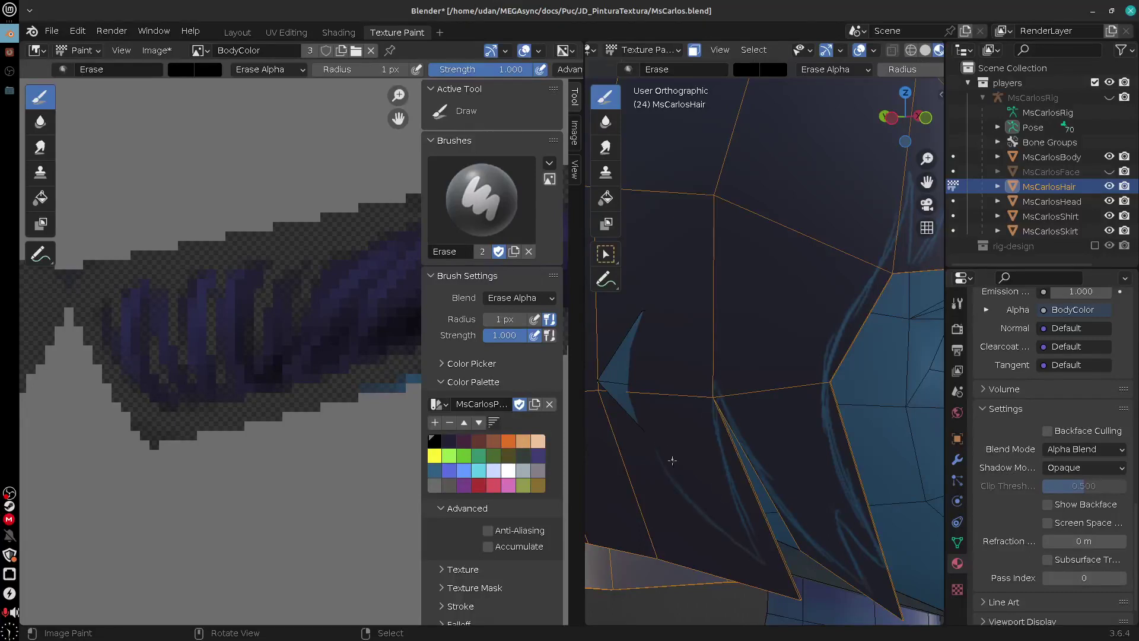
Erase short diagonal strands above the lower hem of the wide hair panel behind the right-side locks
middle_click_drag(672, 461, 745, 342, "shift")
key("bracketright")
mouse_move(730, 331)
left_mouse_down()
mouse_move(760, 433)
mouse_move(676, 379)
mouse_move(664, 346)
mouse_move(796, 447)
left_mouse_up()
key("bracketleft")
middle_click_drag(843, 461, 725, 449, "shift")
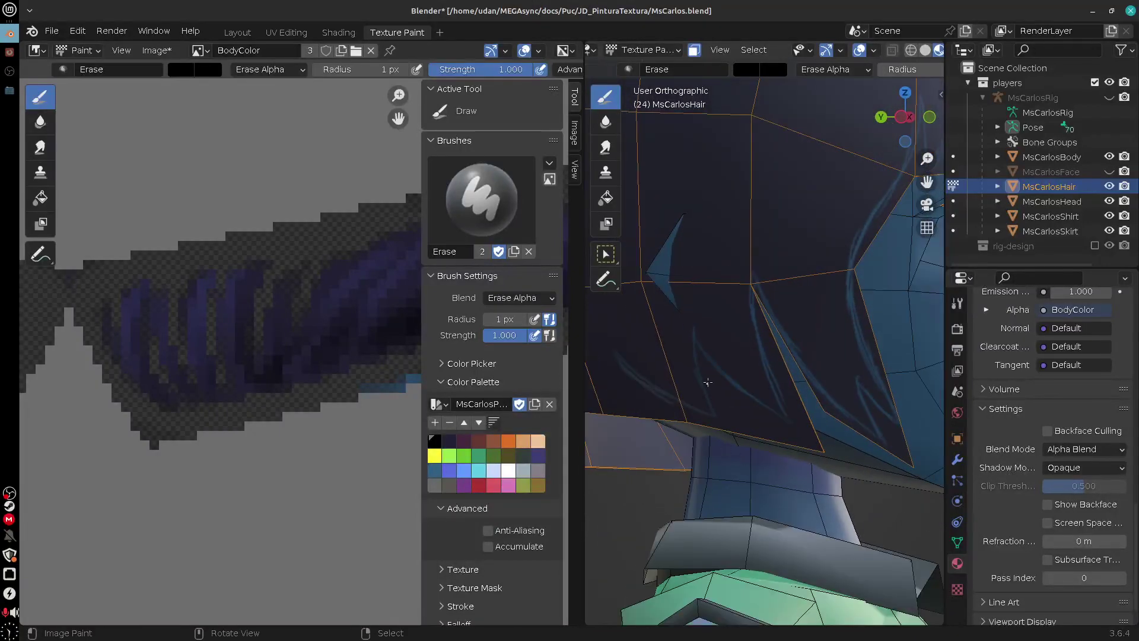
Erase more zigzag strands along the hair's lower hem, from the right side around to the back corner
scroll(707, 382, "up", 5)
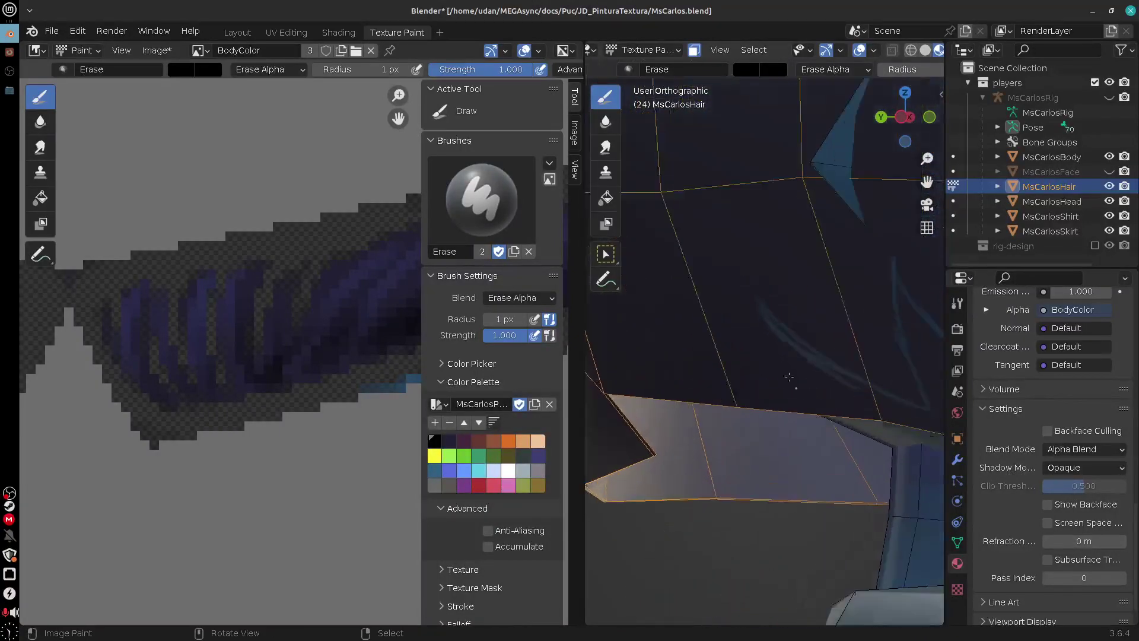
left_click_drag(760, 305, 789, 408)
middle_click_drag(712, 354, 853, 350)
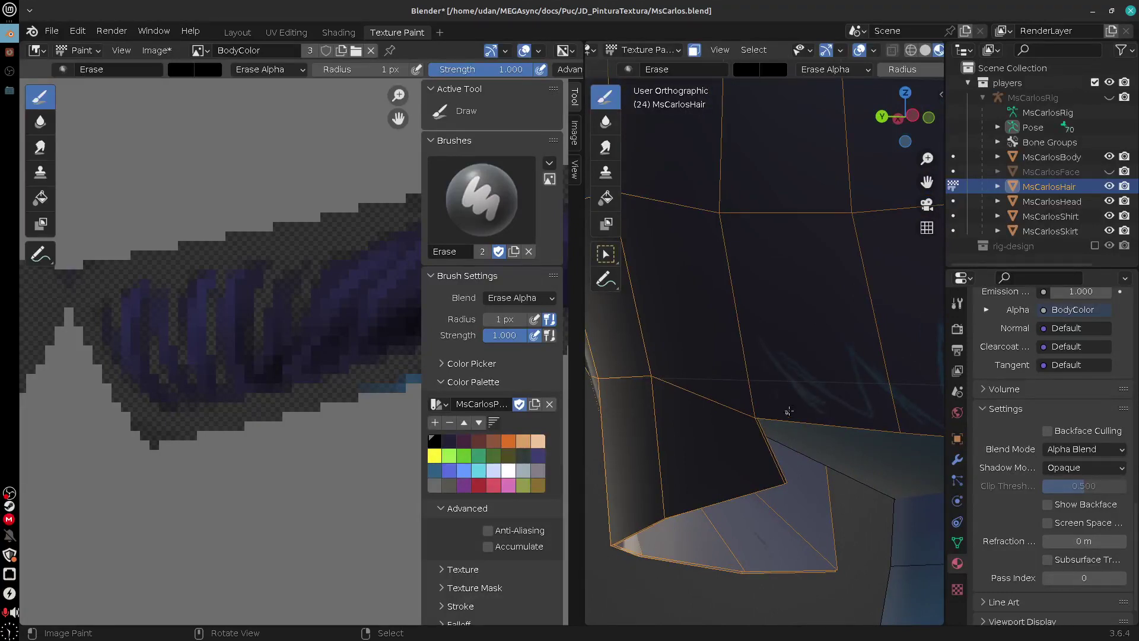
mouse_move(723, 373)
left_mouse_down()
mouse_move(759, 471)
mouse_move(755, 454)
left_mouse_up()
middle_click_drag(755, 454, 844, 422)
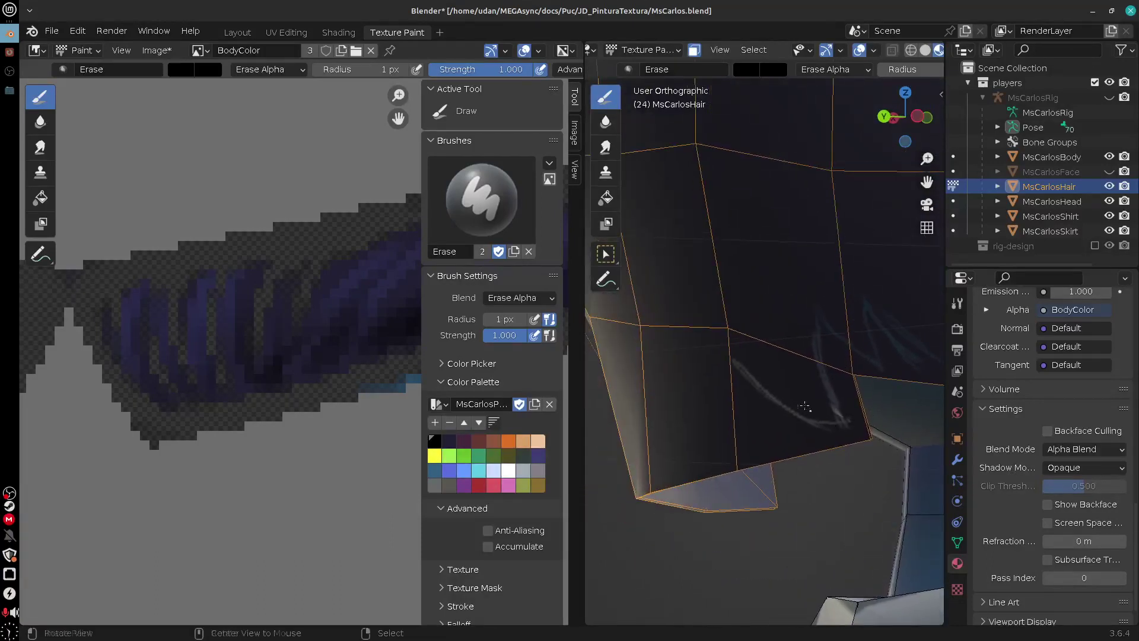
Erase faint curved strands along the back hem above the nape, around to the character's left side
middle_click_drag(774, 398, 870, 399)
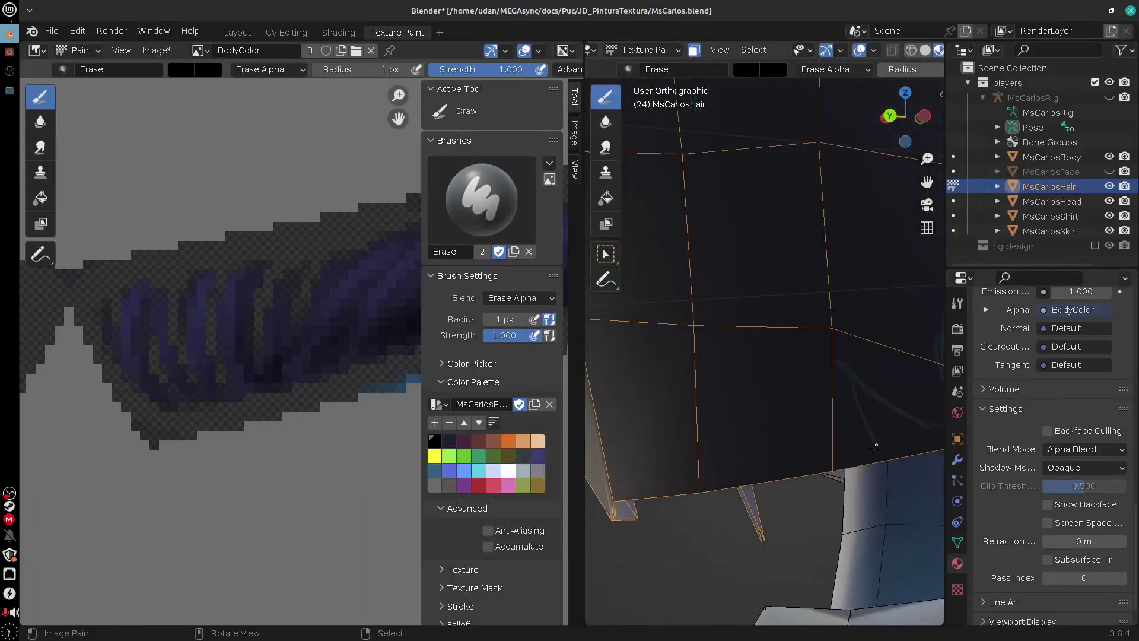
mouse_move(866, 452)
left_mouse_down()
mouse_move(721, 394)
mouse_move(810, 457)
left_mouse_up()
mouse_move(810, 456)
middle_mouse_down()
mouse_move(849, 392)
mouse_move(817, 408)
middle_mouse_up()
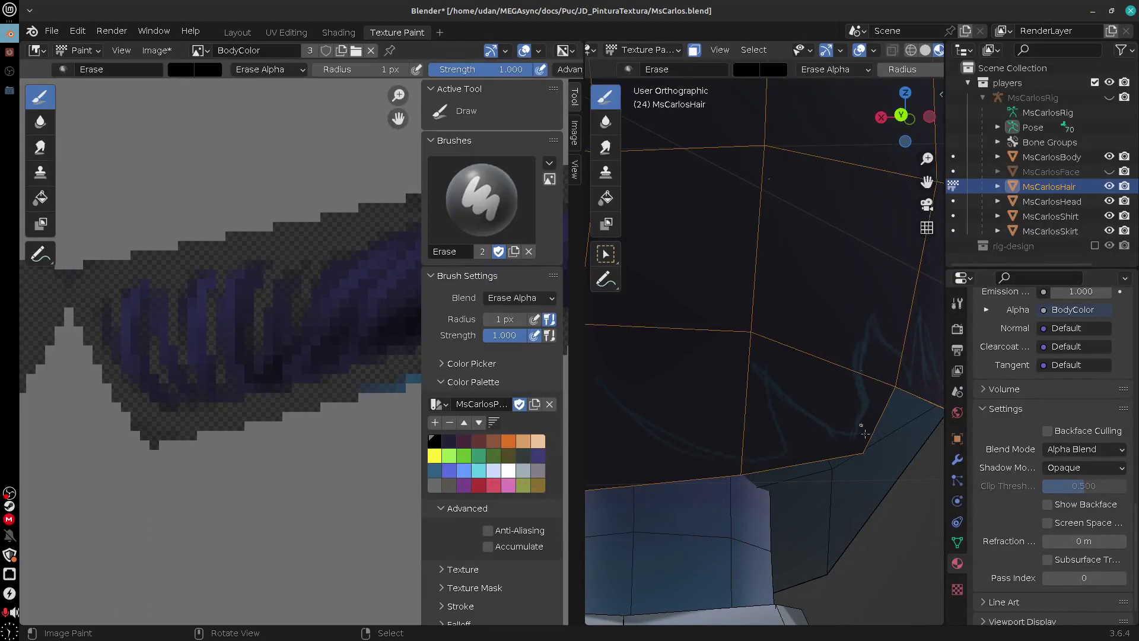
middle_click_drag(771, 377, 817, 327, "shift")
left_click_drag(841, 406, 752, 385)
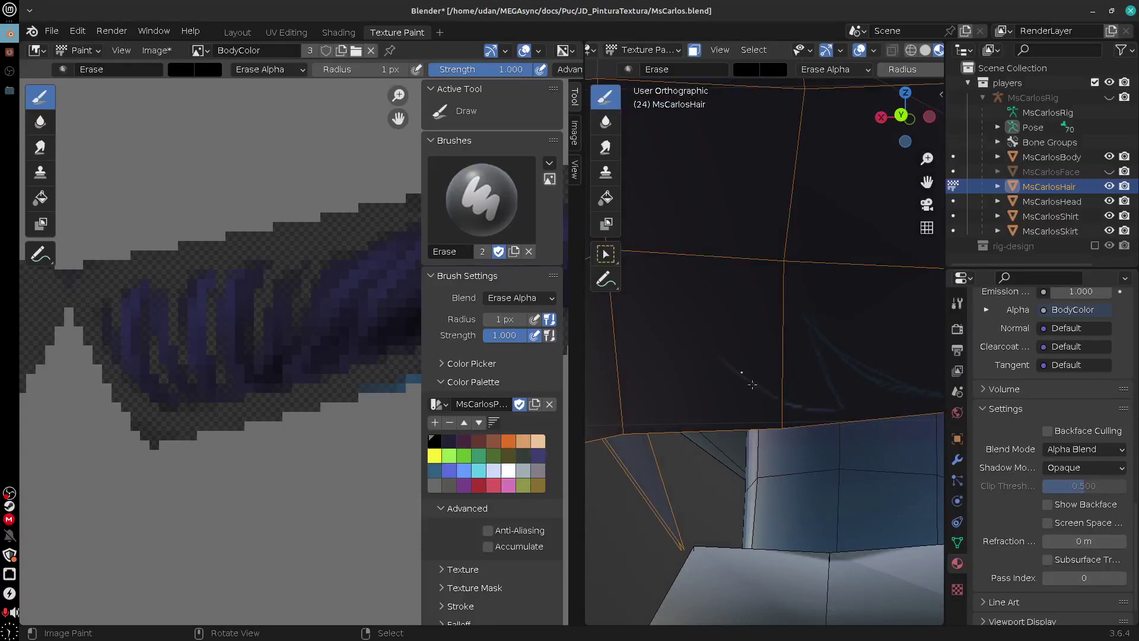
middle_click_drag(825, 409, 786, 299)
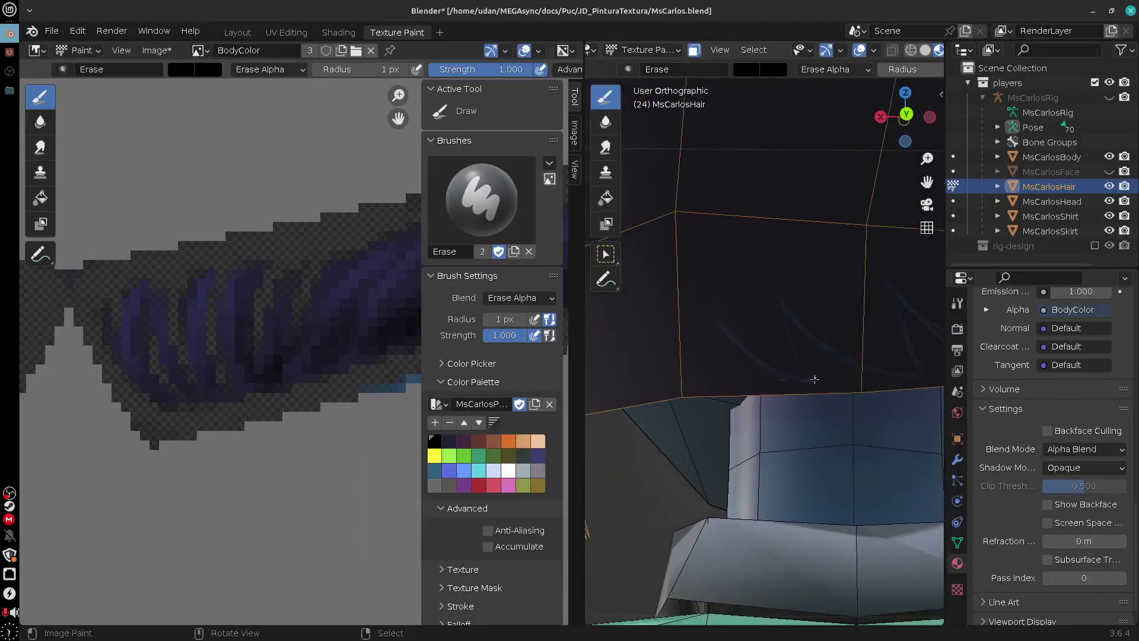
middle_click_drag(815, 379, 872, 320)
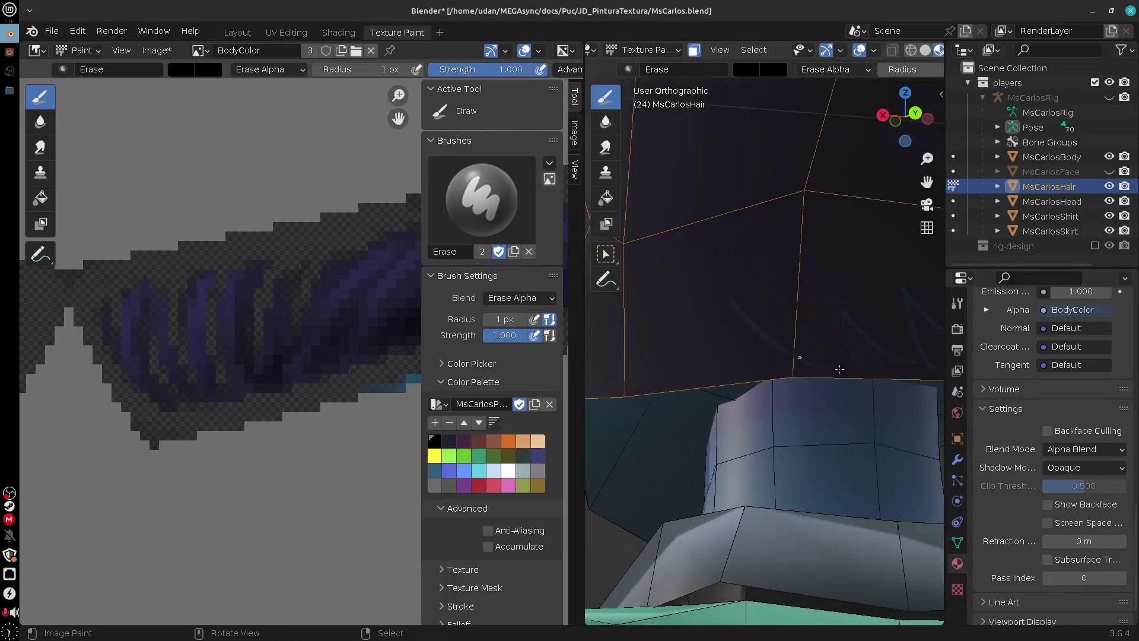
middle_click_drag(734, 309, 804, 332, "shift")
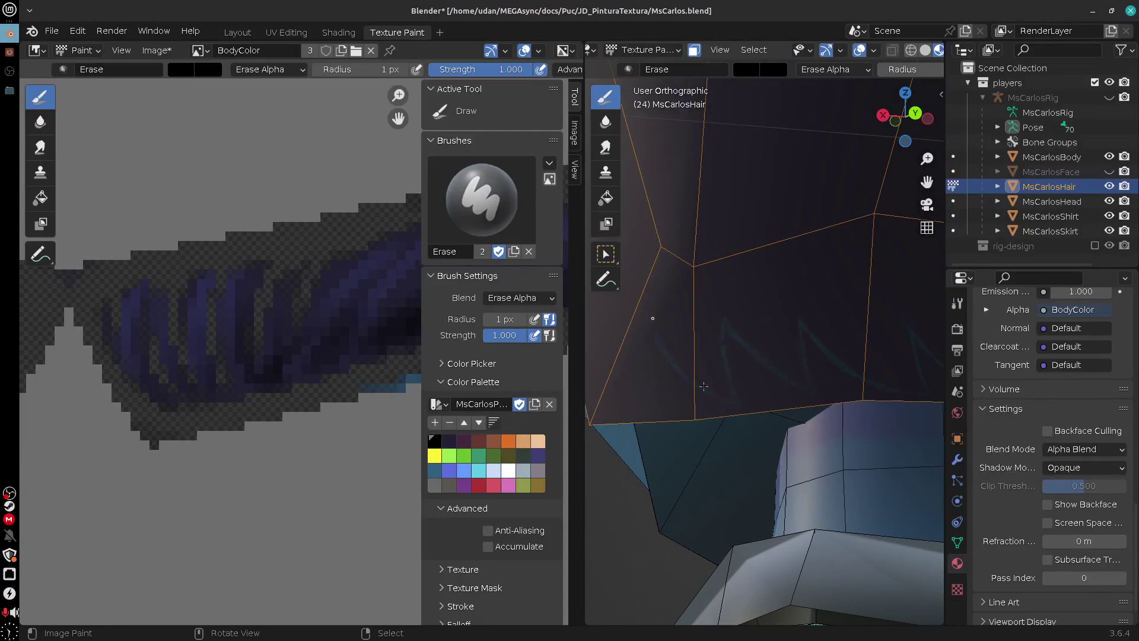
middle_click_drag(657, 331, 716, 382, "shift")
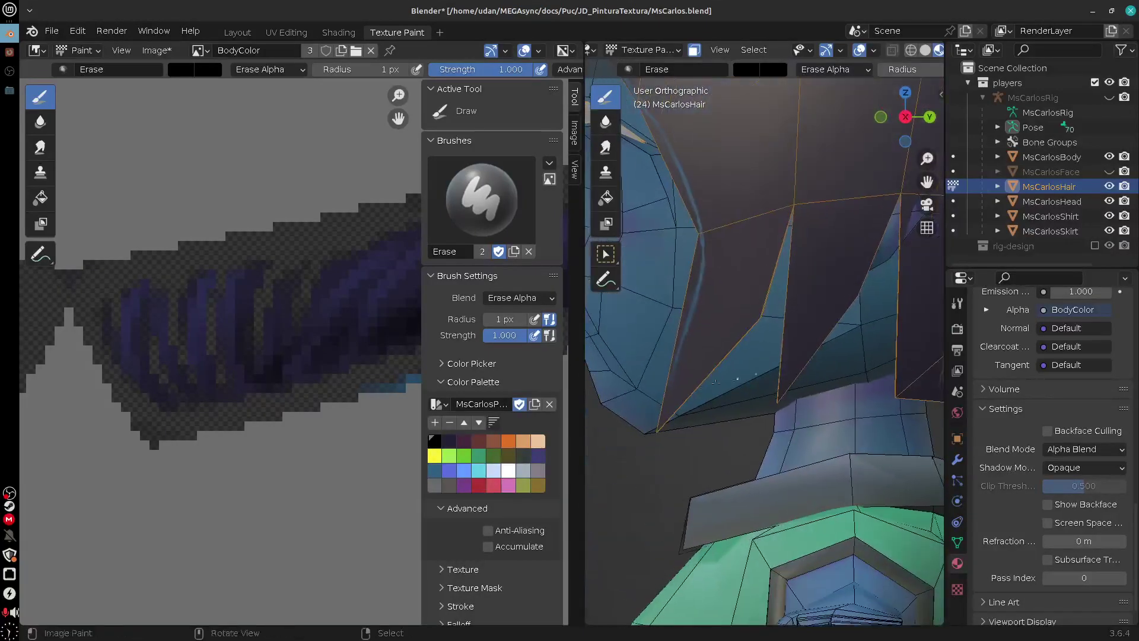
Erase thin curved strands along the edges of the pointed locks on the character's left side, redoing the one at the rear gap
mouse_move(732, 337)
left_mouse_down()
mouse_move(785, 208)
mouse_move(789, 328)
mouse_move(868, 210)
left_mouse_up()
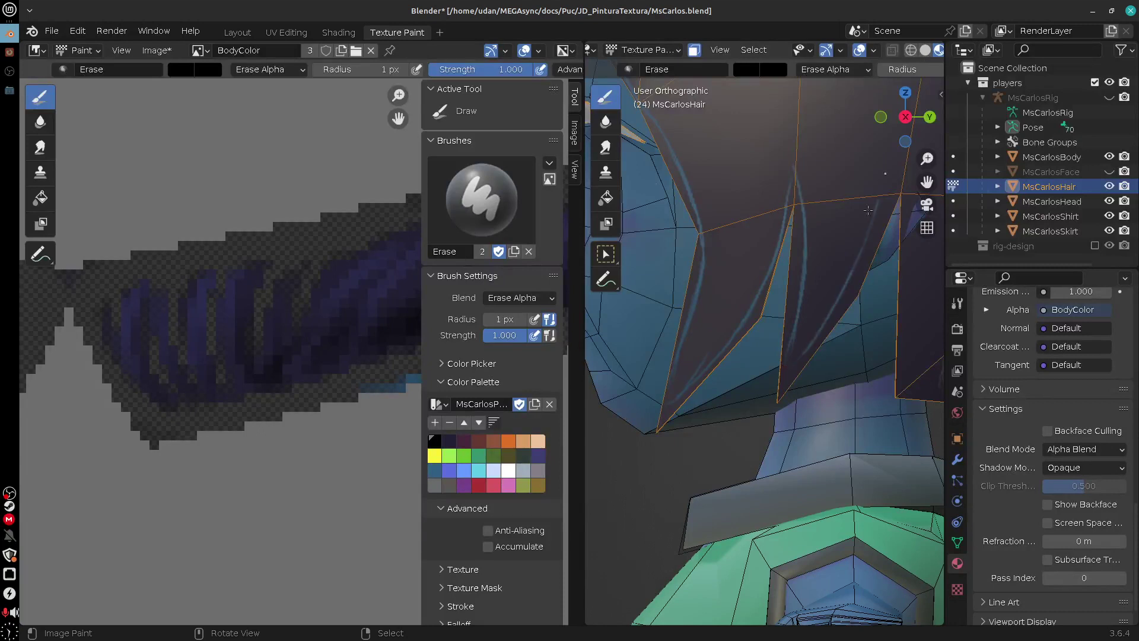
middle_click_drag(835, 316, 760, 405, "shift")
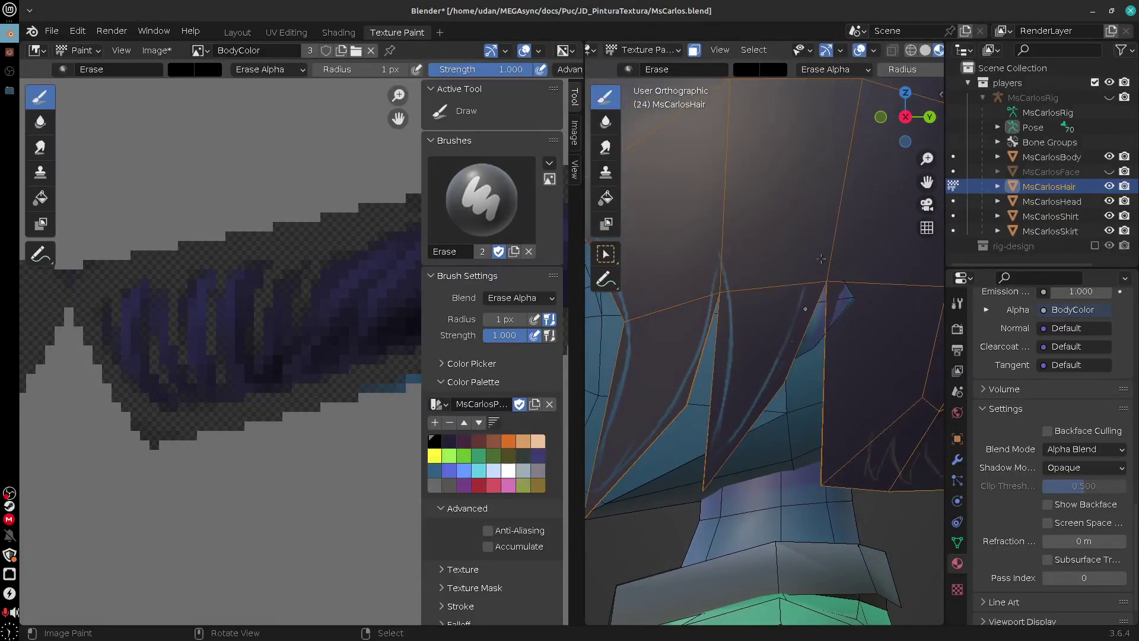
left_click_drag(821, 258, 827, 253)
key("ctrl+z")
left_click_drag(769, 382, 829, 256)
key("ctrl+z")
left_click_drag(793, 353, 836, 248)
middle_click_drag(894, 410, 839, 406, "shift")
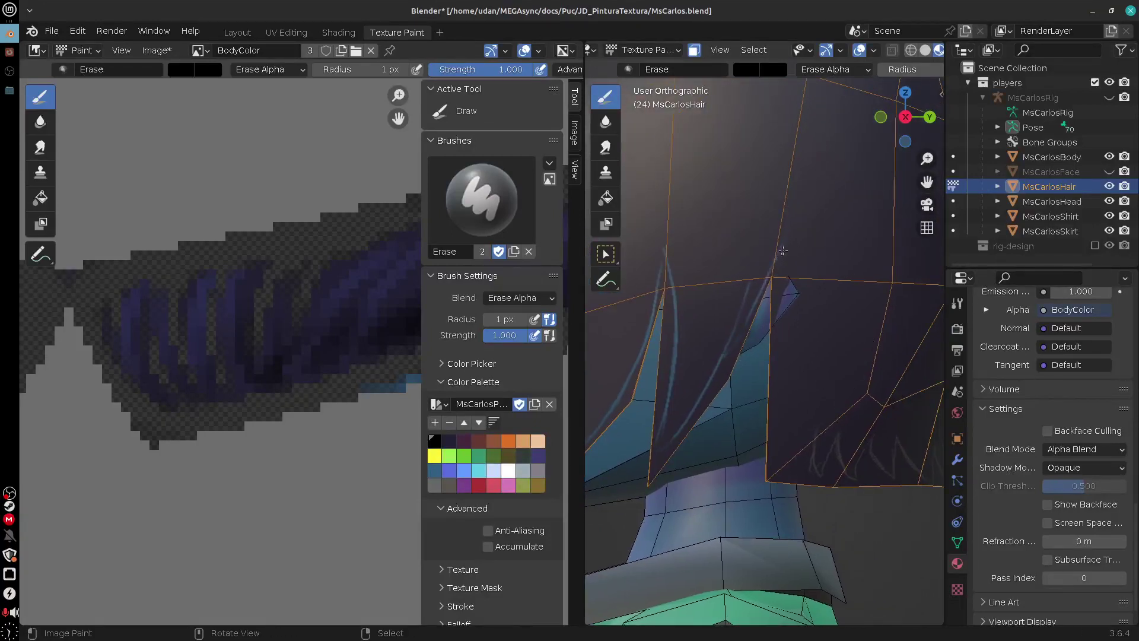
Erase long thin strands down the front edge of the wide panel behind the left-side locks, replacing the misplaced stroke
left_click_drag(784, 251, 807, 404)
key("ctrl+z")
key("ctrl+z")
left_click_drag(778, 312, 813, 467)
left_click_drag(777, 282, 808, 413)
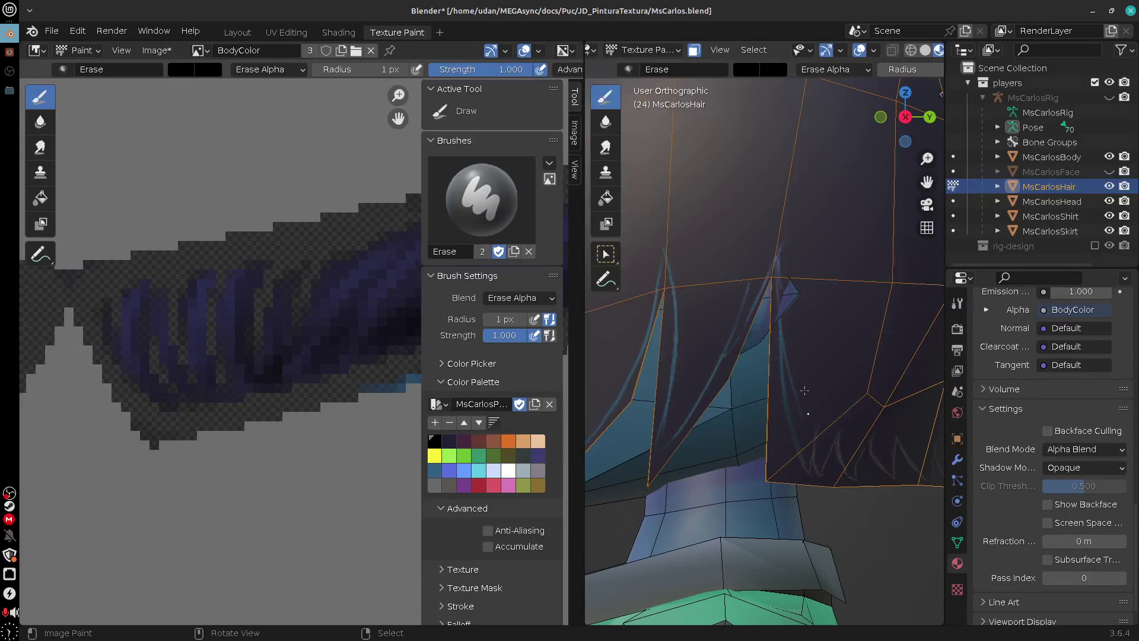
Enlarge the Erase brush to a 32 px radius and clear the hair between the front left lock's lower strand line and its rear edge
mouse_move(823, 352)
middle_mouse_down()
mouse_move(832, 418)
mouse_move(707, 454)
middle_mouse_up()
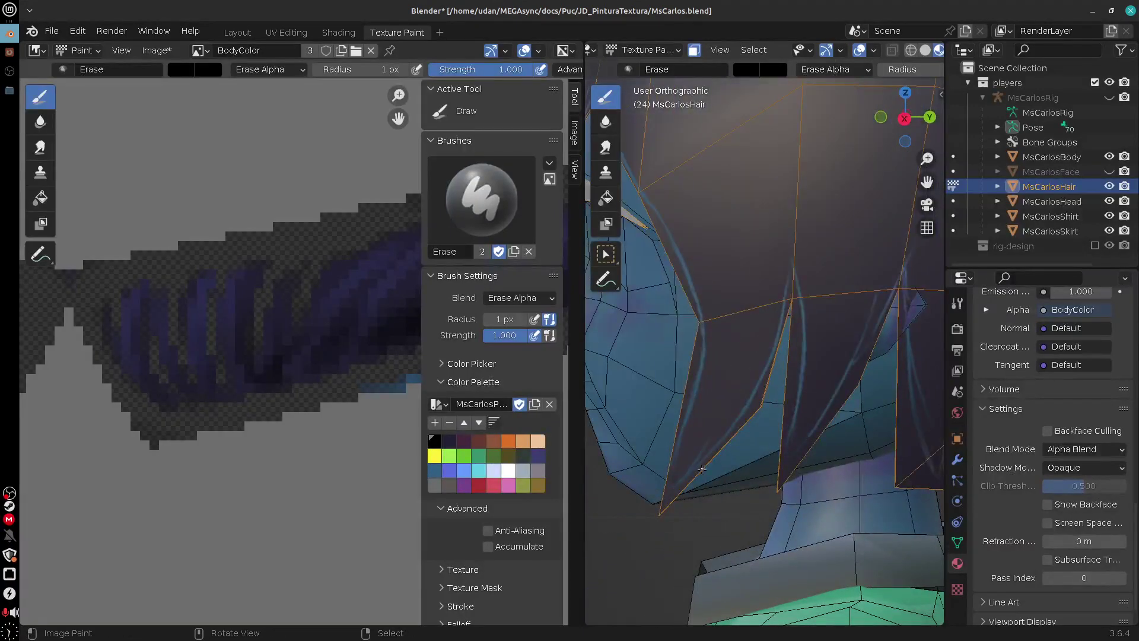
key("f")
left_click(718, 471)
scroll(736, 509, "up", 2)
scroll(740, 510, "up", 2)
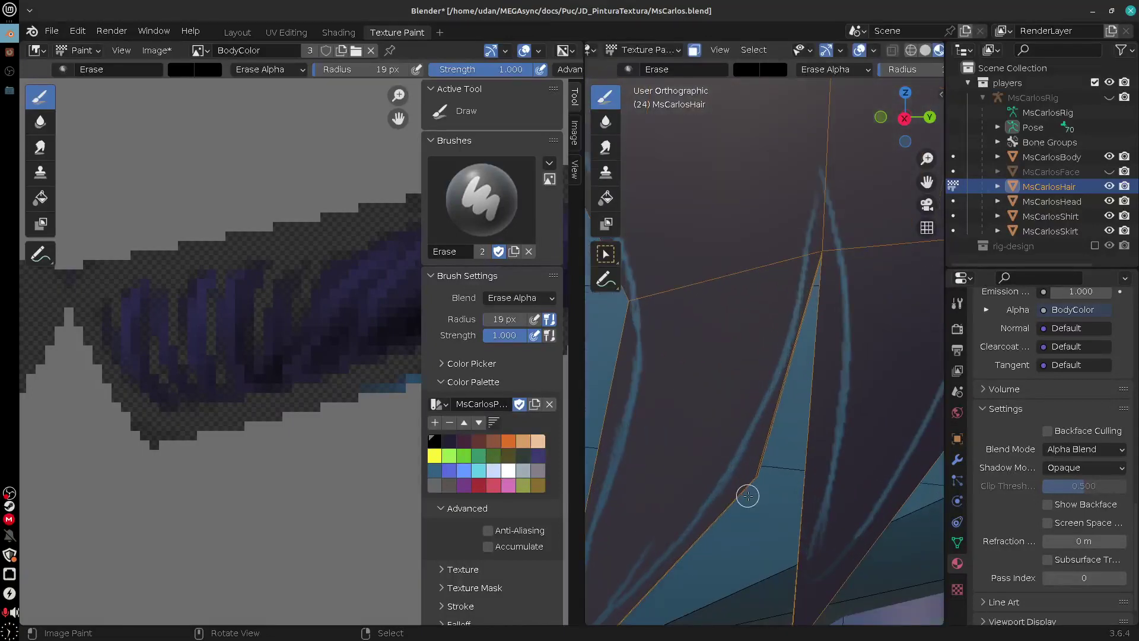
key("f")
left_click(768, 498)
mouse_move(757, 493)
left_mouse_down()
mouse_move(732, 506)
mouse_move(774, 405)
mouse_move(773, 429)
left_mouse_up()
scroll(890, 70, "down", 5)
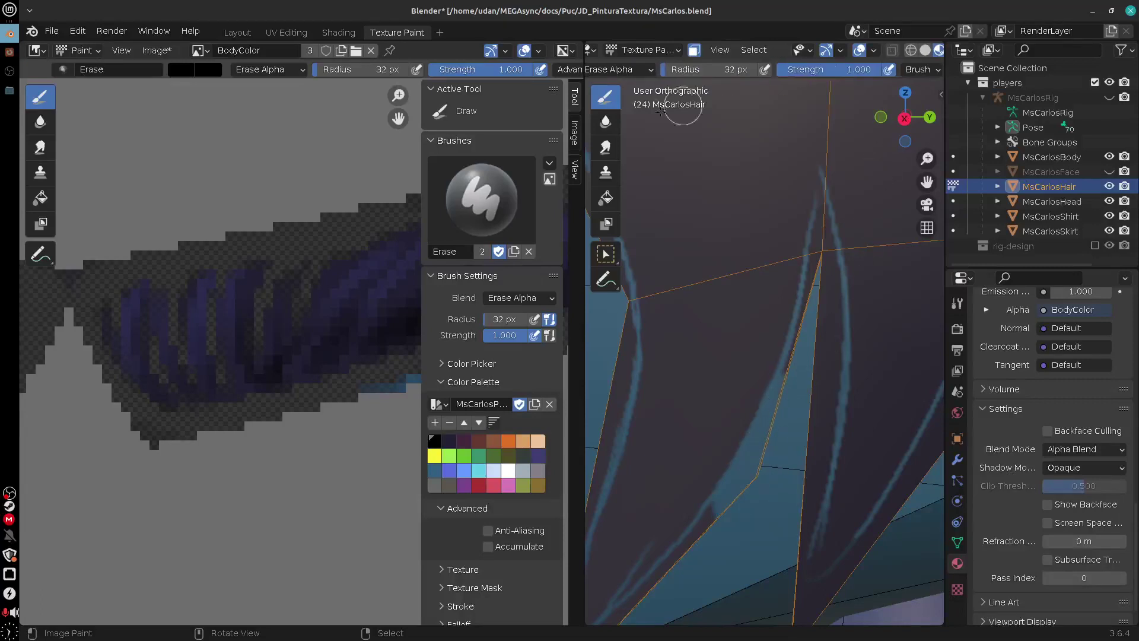
left_click_drag(755, 498, 707, 539)
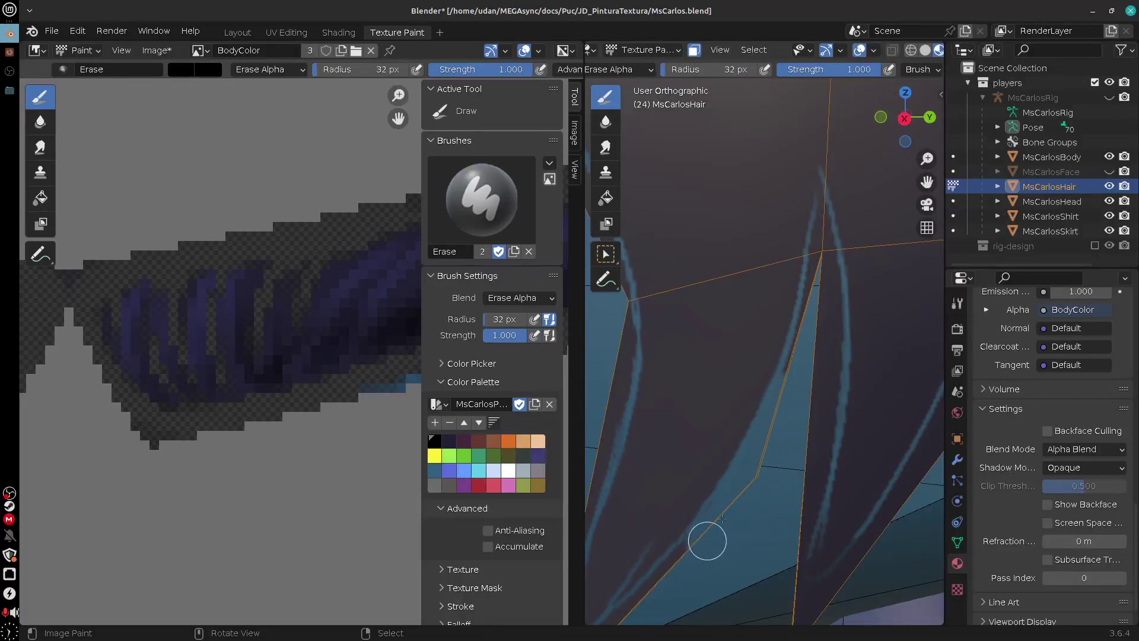
Set the brush radius to 25 px with pen pressure and clear the hair around the upper gap between the two left locks
key("f")
left_click(787, 402)
mouse_move(792, 364)
left_mouse_down()
mouse_move(821, 274)
mouse_move(819, 302)
mouse_move(818, 215)
mouse_move(821, 269)
mouse_move(826, 241)
left_mouse_up()
left_click(766, 69)
left_click_drag(823, 303, 785, 539)
mouse_move(805, 412)
left_mouse_down()
mouse_move(809, 496)
mouse_move(783, 588)
left_mouse_up()
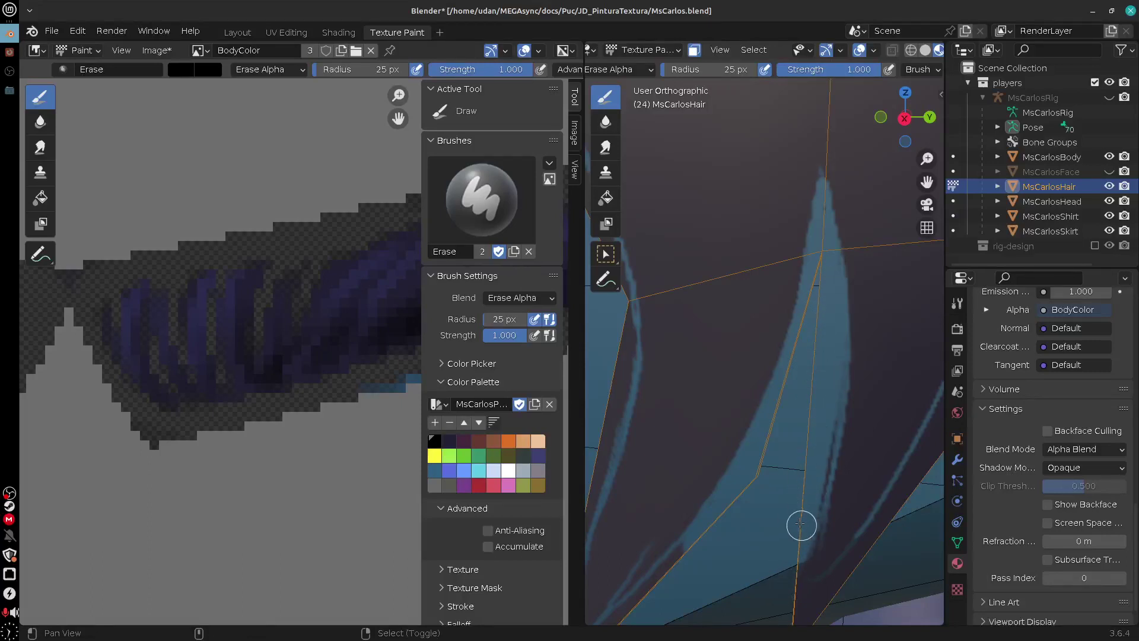
Clear the hair around the rear left lock's pointed lower tip and outside the strand line along its rear edge
middle_click_drag(801, 525, 778, 413, "shift")
left_click_drag(806, 290, 737, 551)
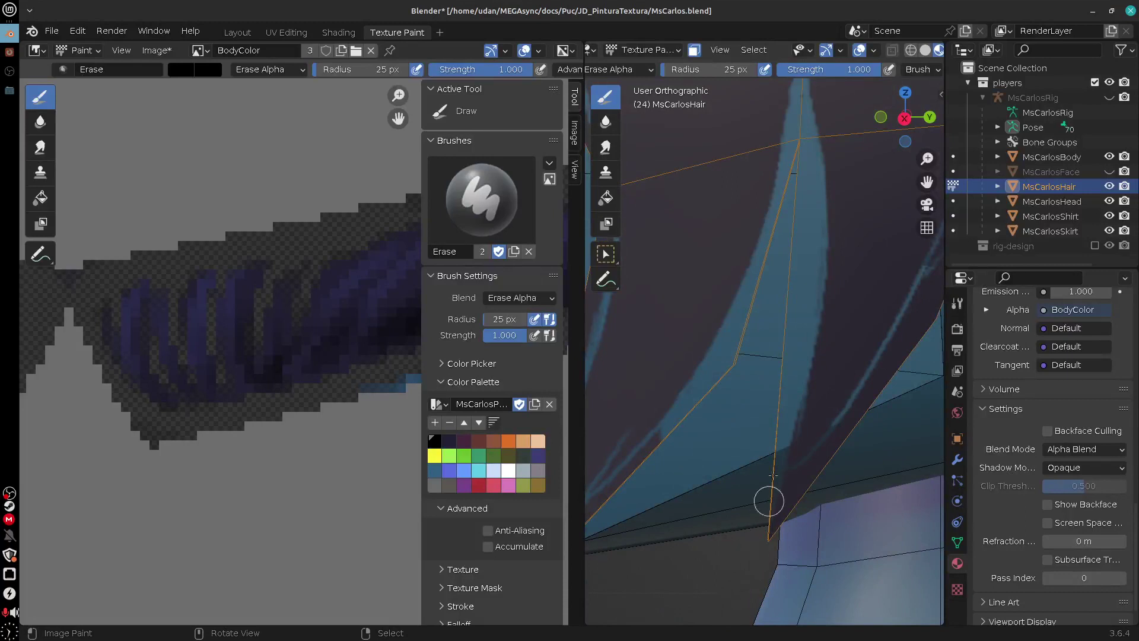
middle_click_drag(732, 578, 727, 498)
middle_click_drag(785, 472, 734, 480)
left_click_drag(735, 480, 733, 465)
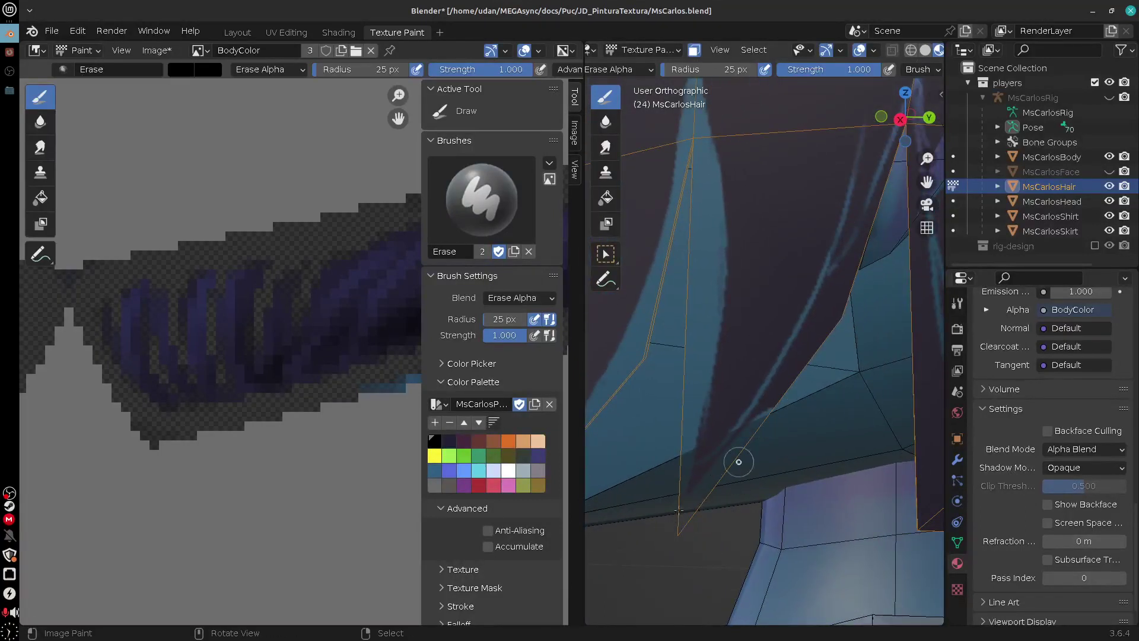
mouse_move(812, 346)
left_mouse_down()
mouse_move(782, 396)
mouse_move(823, 363)
left_mouse_up()
Clear the hair ahead of the strand line on the wide panel's front edge, down to the panel's lower front corner
middle_click_drag(851, 302, 711, 491, "shift")
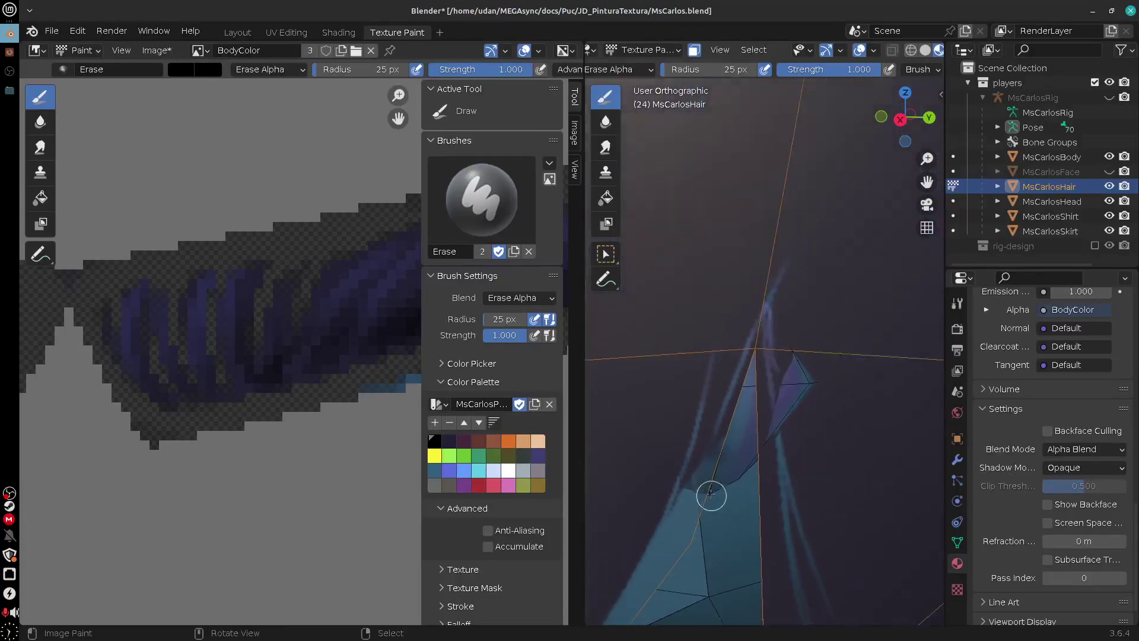
mouse_move(753, 376)
left_mouse_down()
mouse_move(735, 409)
mouse_move(755, 546)
mouse_move(761, 532)
left_mouse_up()
scroll(769, 593, "up", 4)
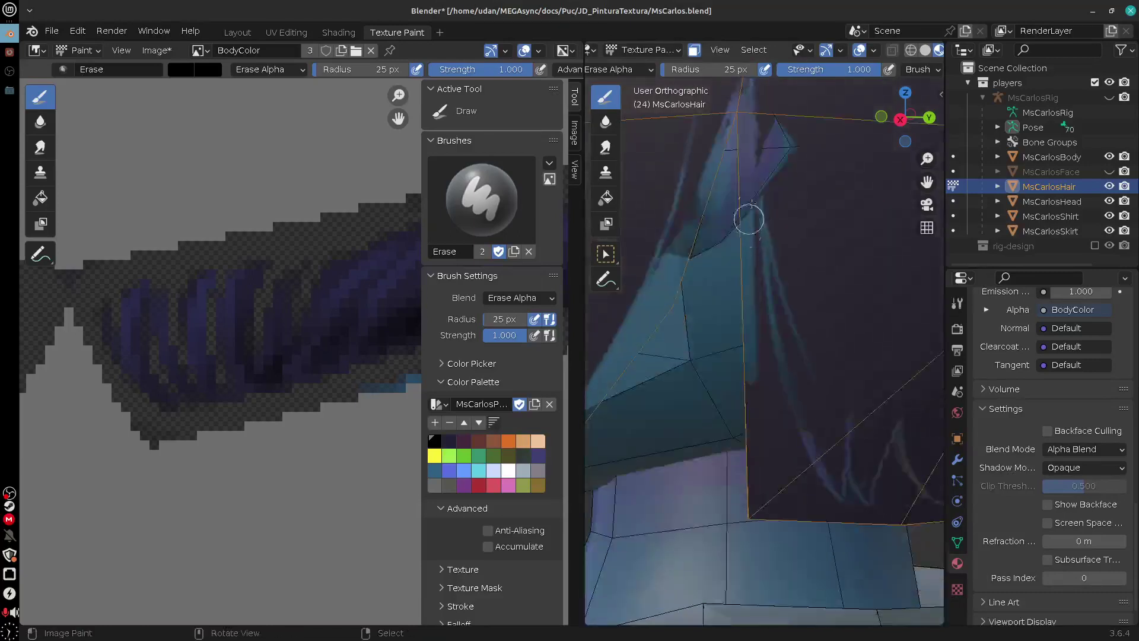
mouse_move(786, 475)
left_mouse_down()
mouse_move(763, 232)
mouse_move(815, 482)
left_mouse_up()
left_click_drag(782, 555, 753, 512)
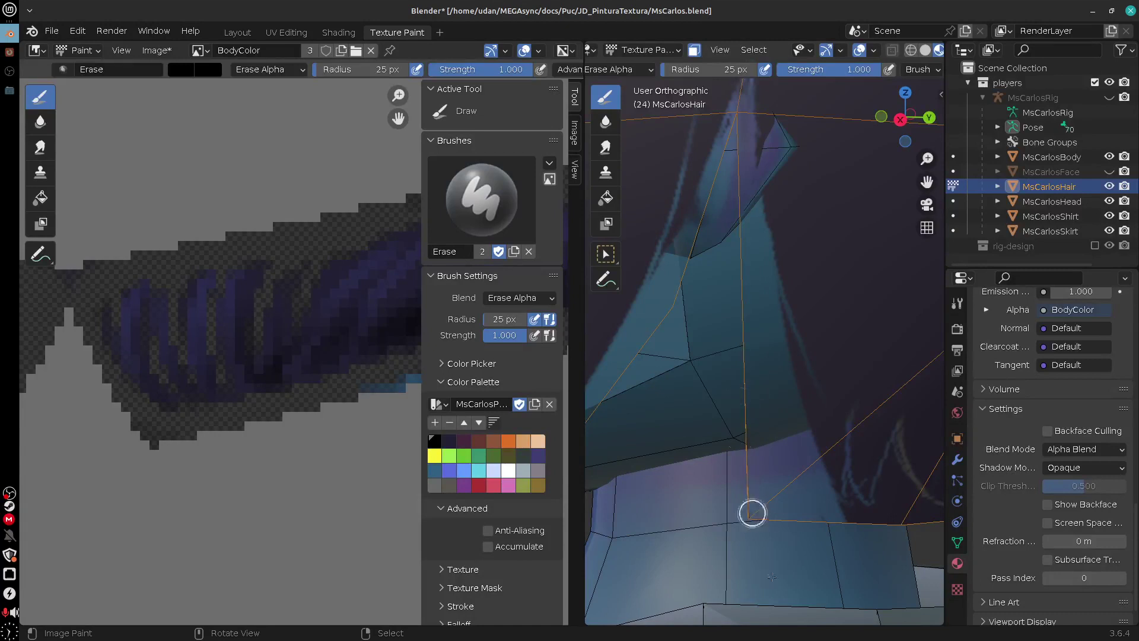
Change the Erase brush's blend mode to Add Alpha
middle_click_drag(861, 534, 787, 559, "shift")
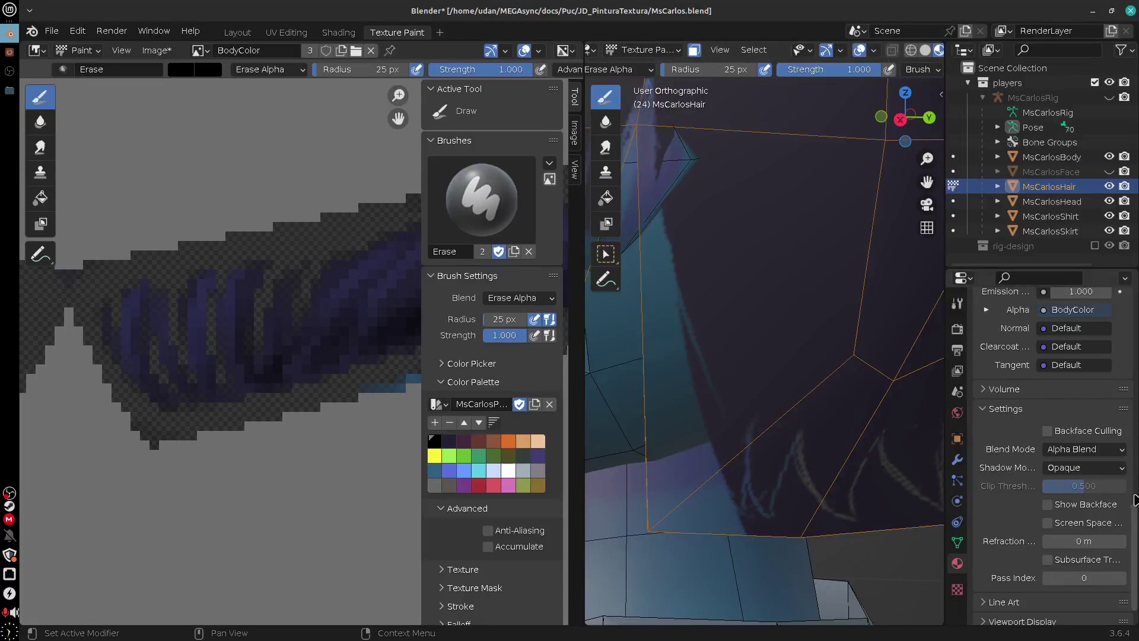
scroll(1135, 500, "up", 15)
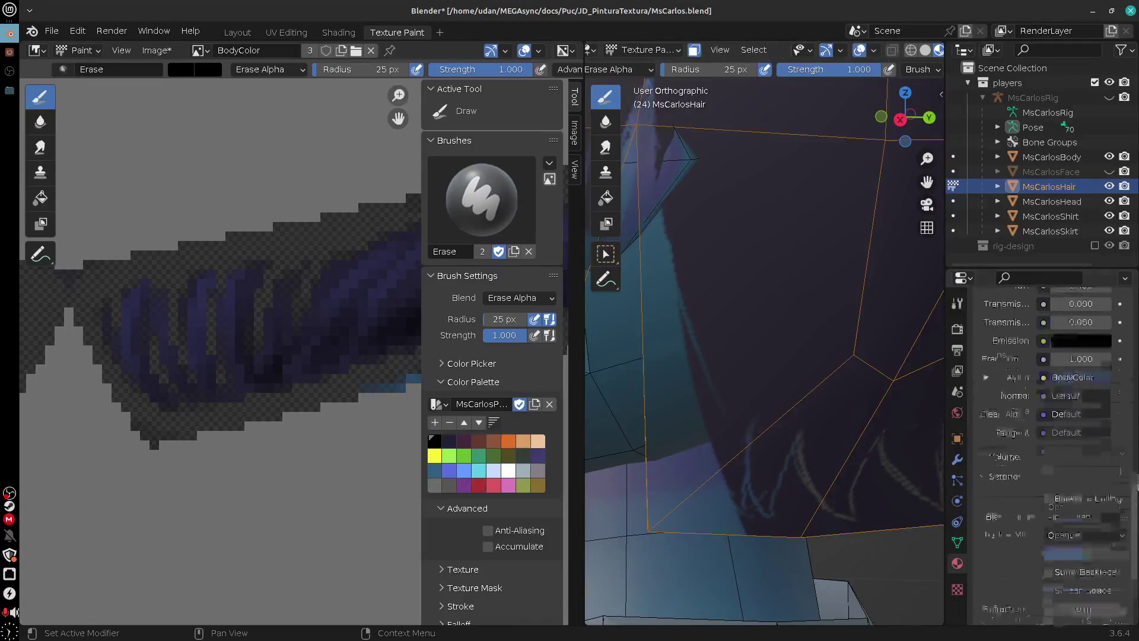
left_click(957, 303)
scroll(1067, 427, "down", 5)
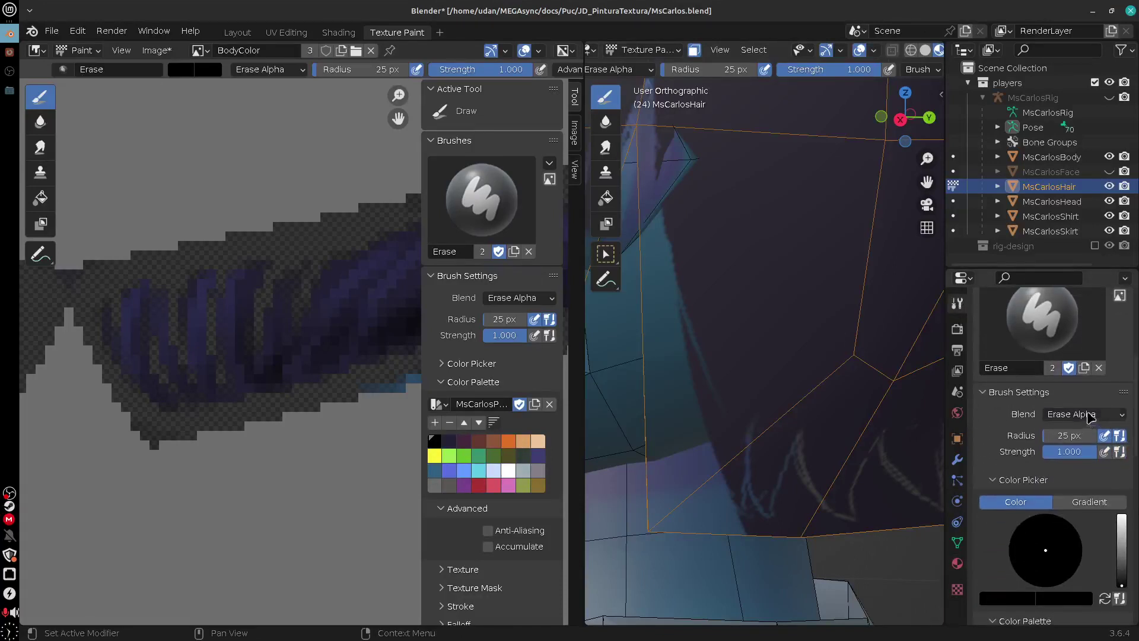
left_click(1090, 416)
left_click(1070, 201)
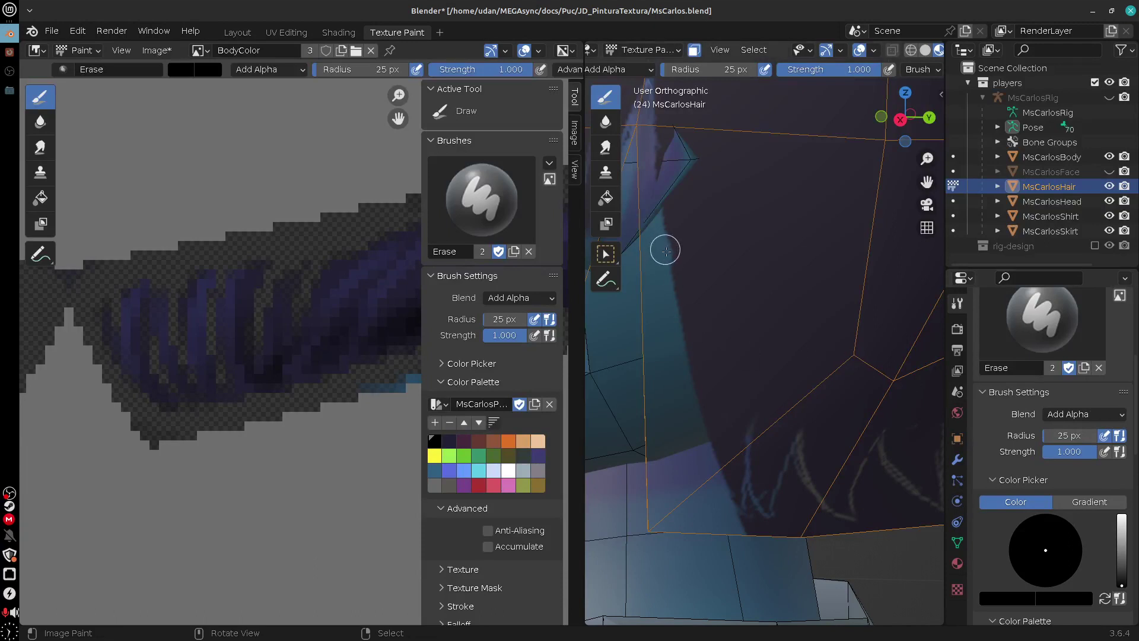
Set the brush radius to 15 px and restore thin dark strands along the wide panel's front edge, redoing the first stroke
key("f")
left_click(678, 274)
left_click_drag(667, 213, 688, 475)
key("ctrl+z")
mouse_move(671, 237)
left_mouse_down()
mouse_move(706, 492)
mouse_move(658, 384)
mouse_move(673, 428)
left_mouse_up()
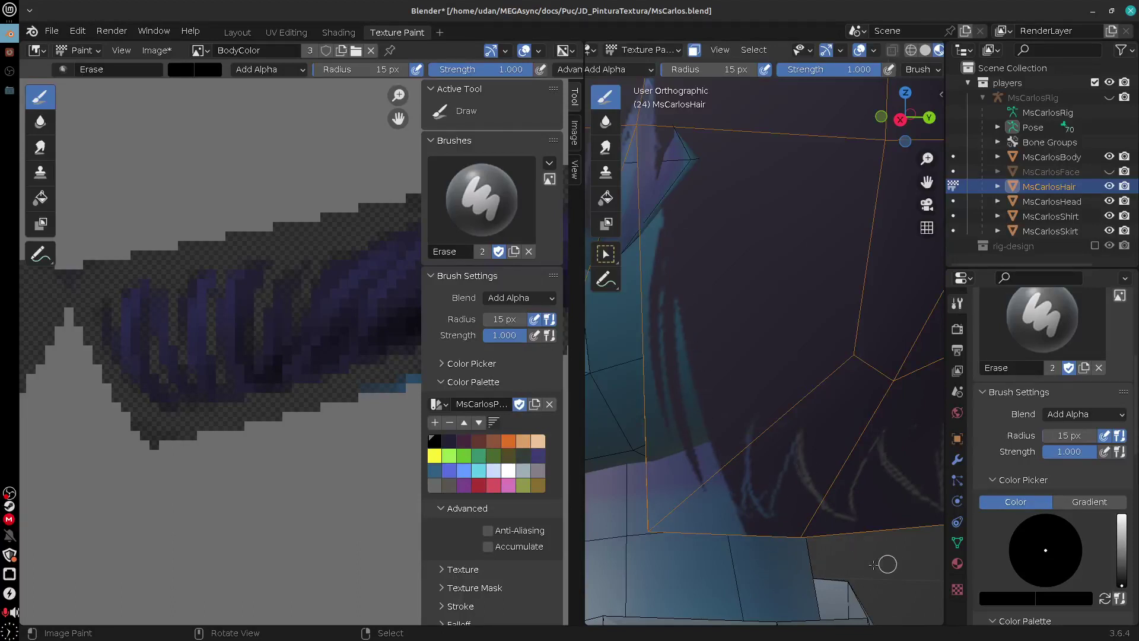
Return the Erase brush's blend mode to Erase Alpha, switching through Add Alpha once more for comparison
left_click(1094, 414)
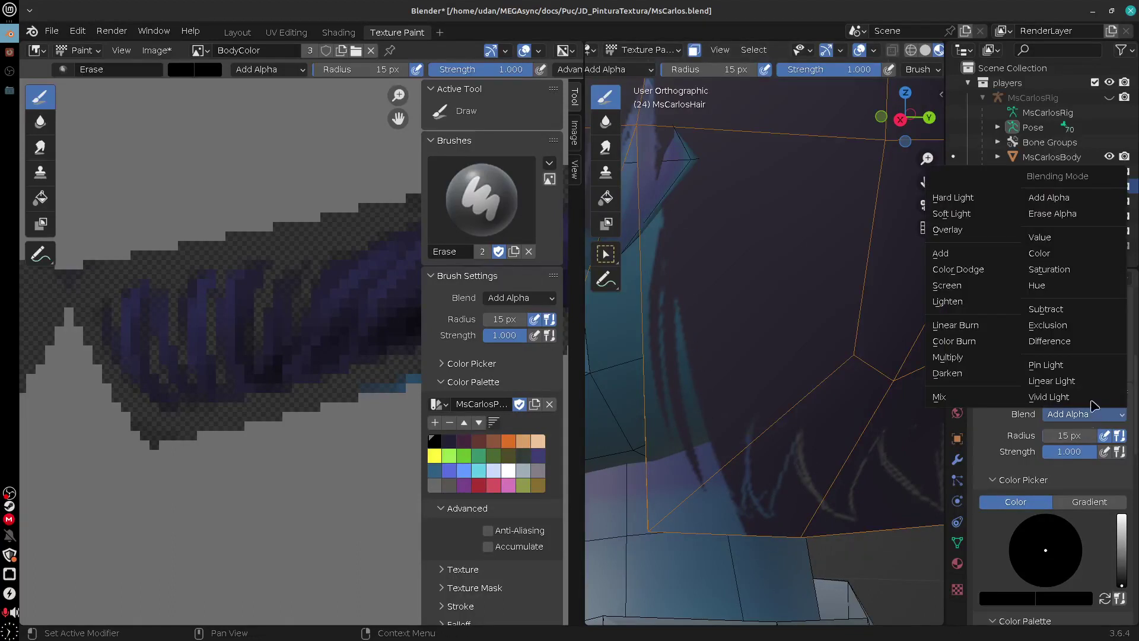
left_click(1075, 215)
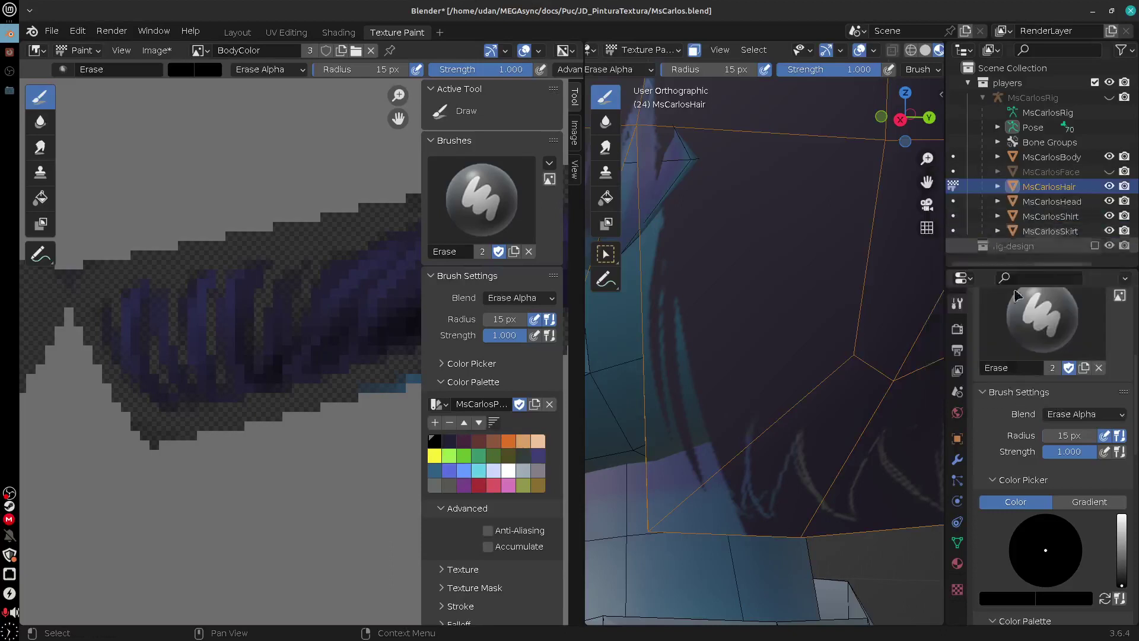
left_click(1087, 415)
left_click(1067, 198)
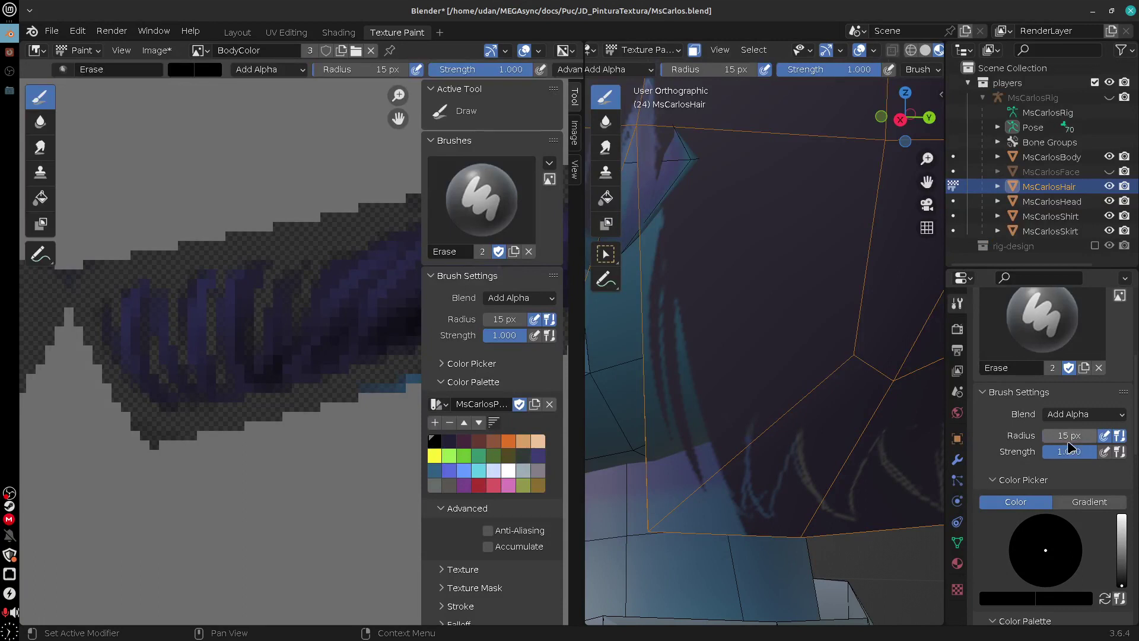
left_click(1078, 416)
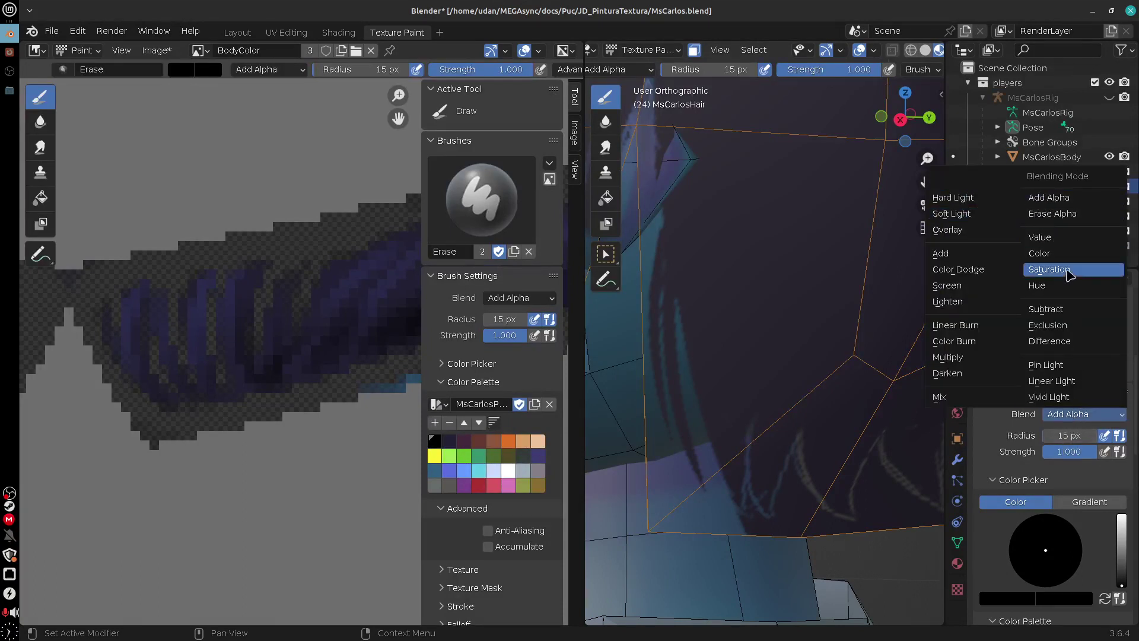
left_click(1065, 214)
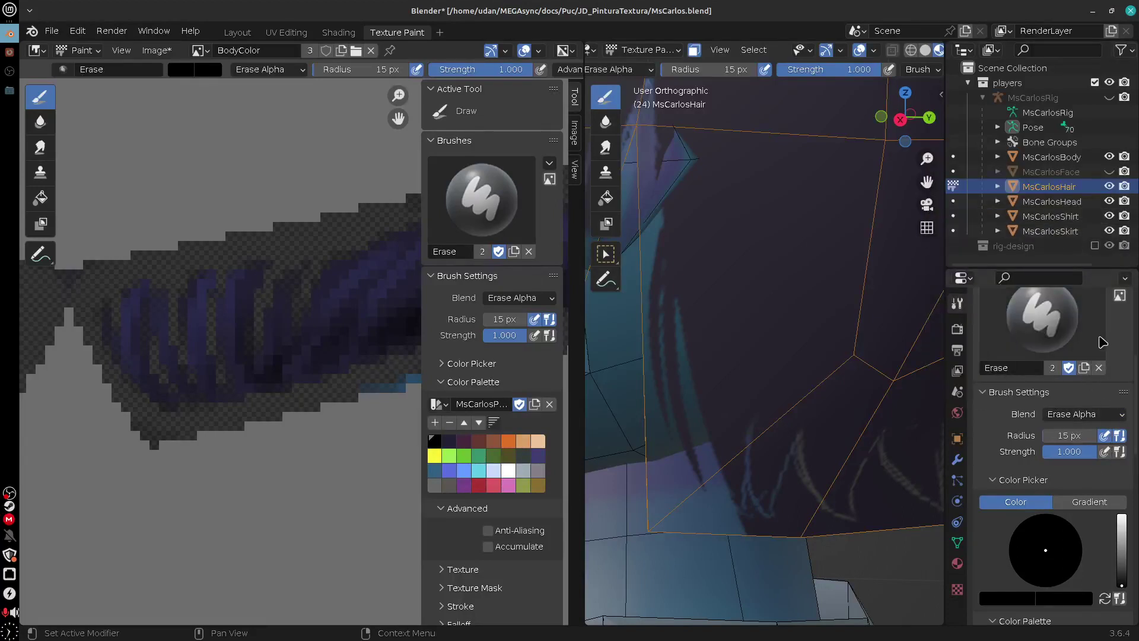
Duplicate the Erase brush as AddAlpha and set the copy's blend mode to Add Alpha
scroll(1119, 409, "up", 3)
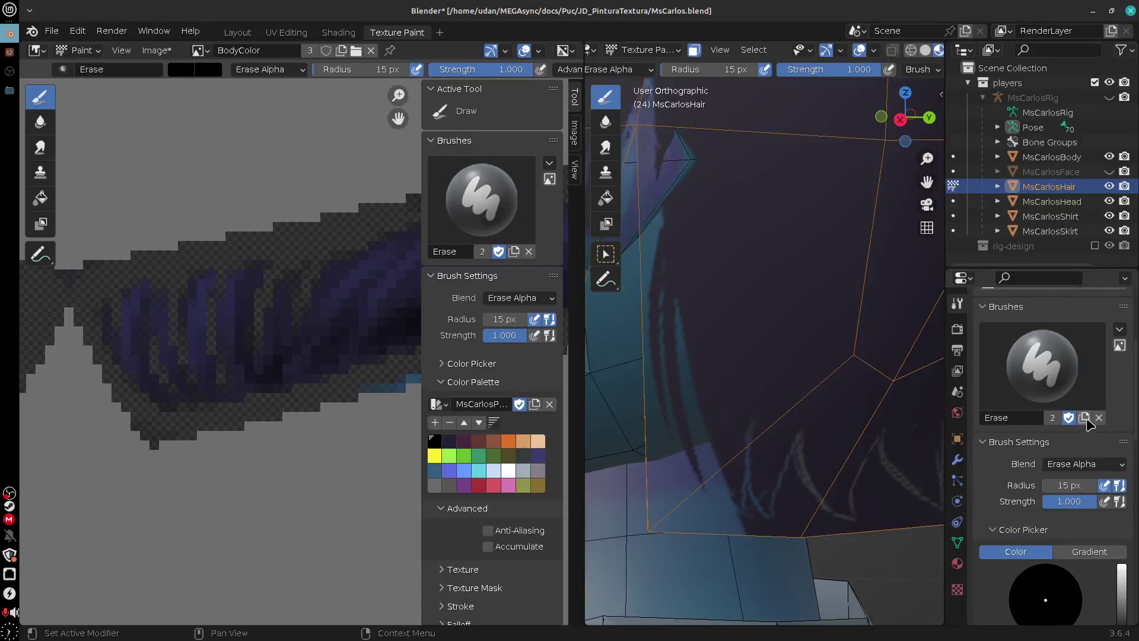
left_click(1014, 420)
type("AddAp")
type("lha")
key("Return")
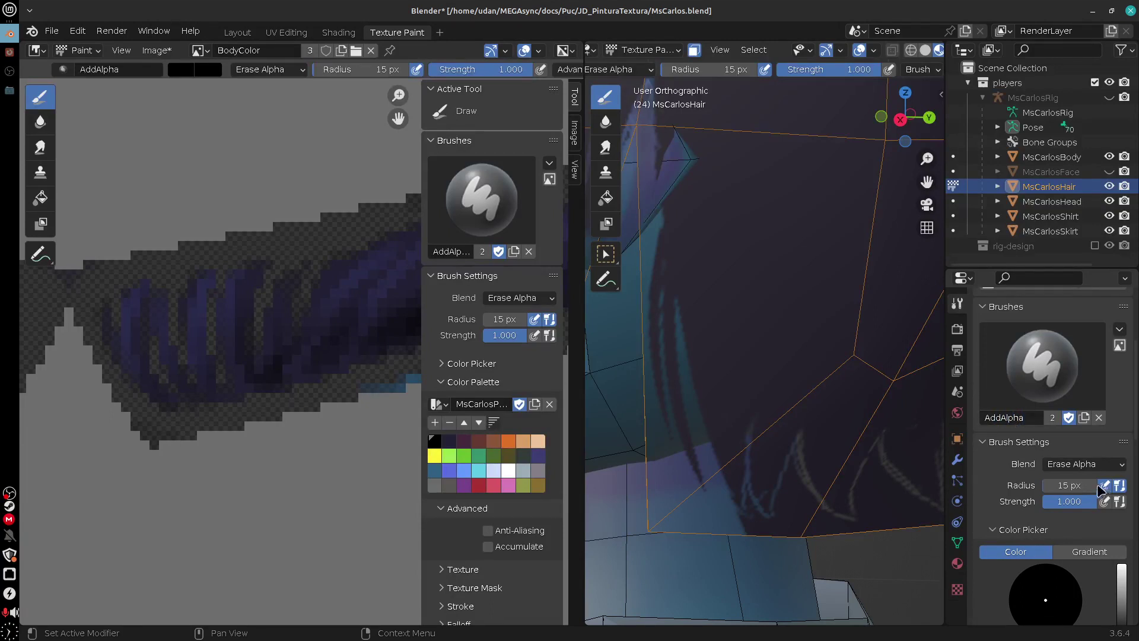
left_click(1091, 464)
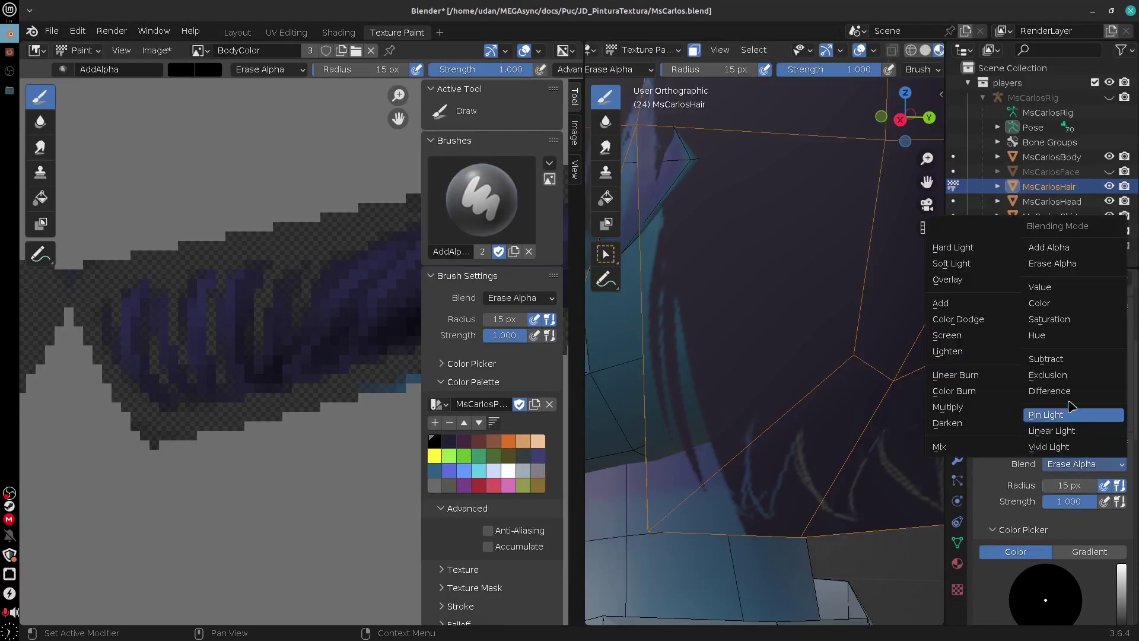
left_click(1061, 251)
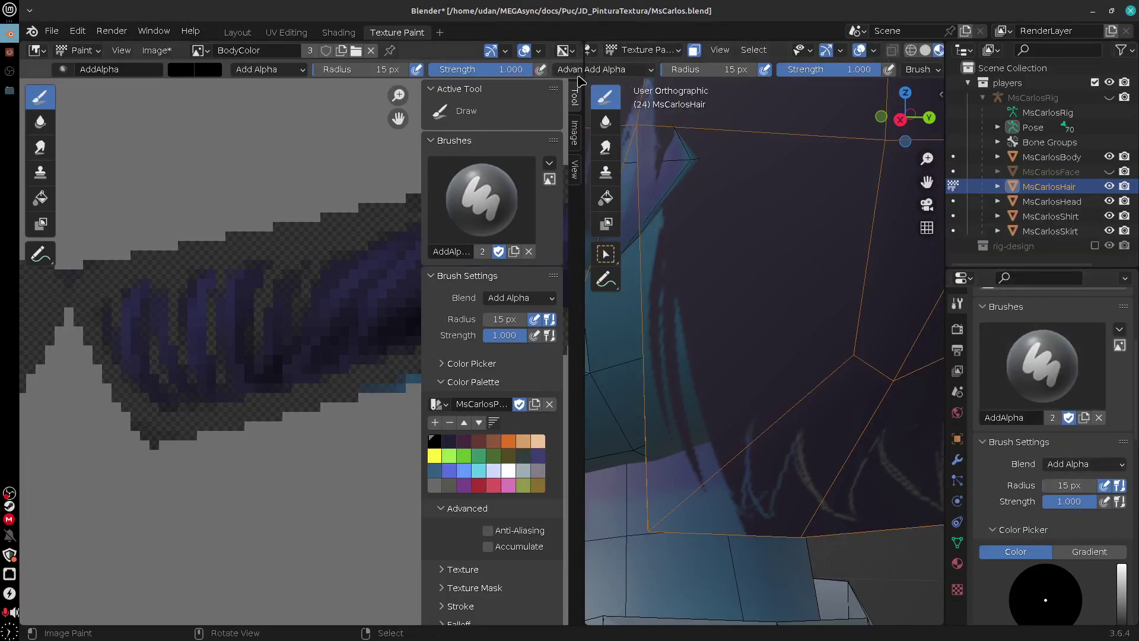
Switch to the Erase brush and clear the hair between the frontmost pointed tips along the wide panel's hem
left_click(617, 69)
left_click(593, 71)
scroll(847, 72, "up", 5)
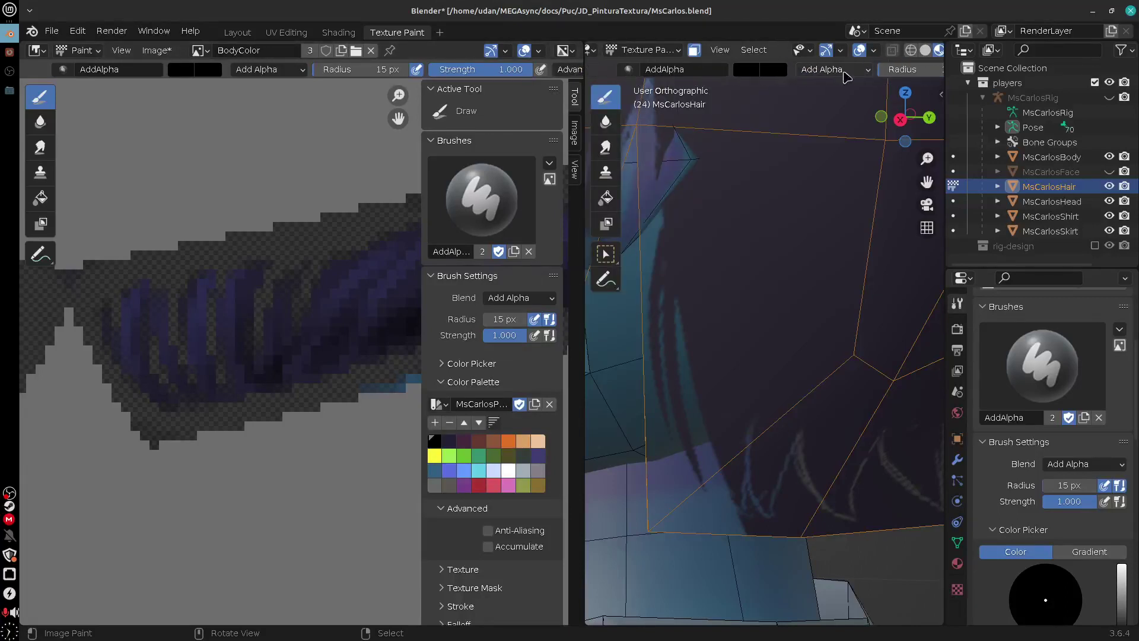
left_click(642, 72)
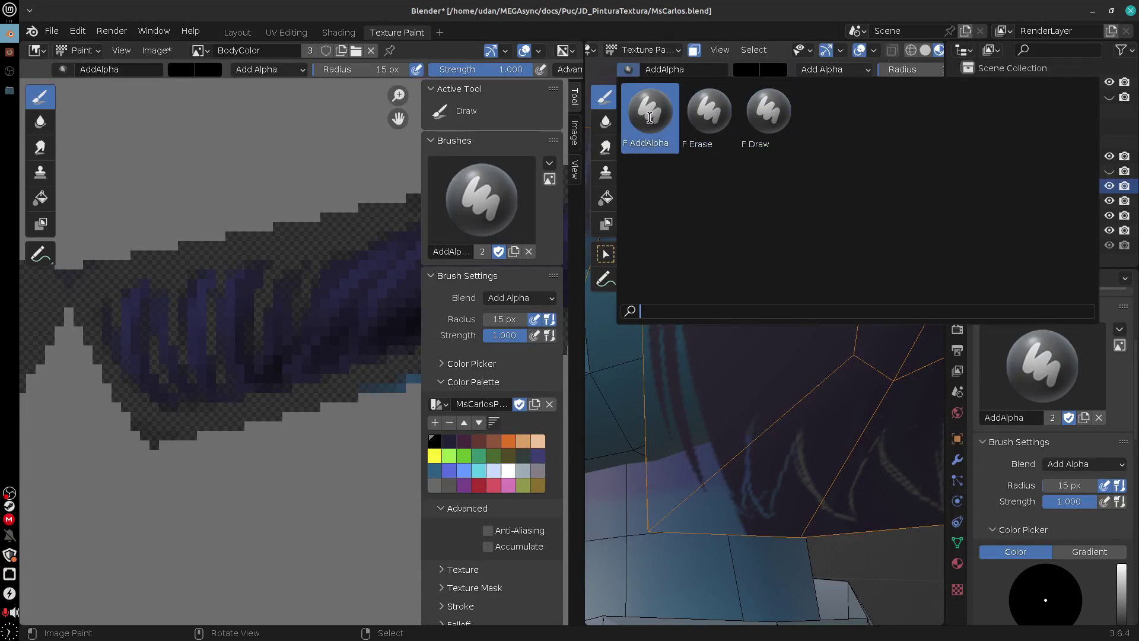
left_click(708, 113)
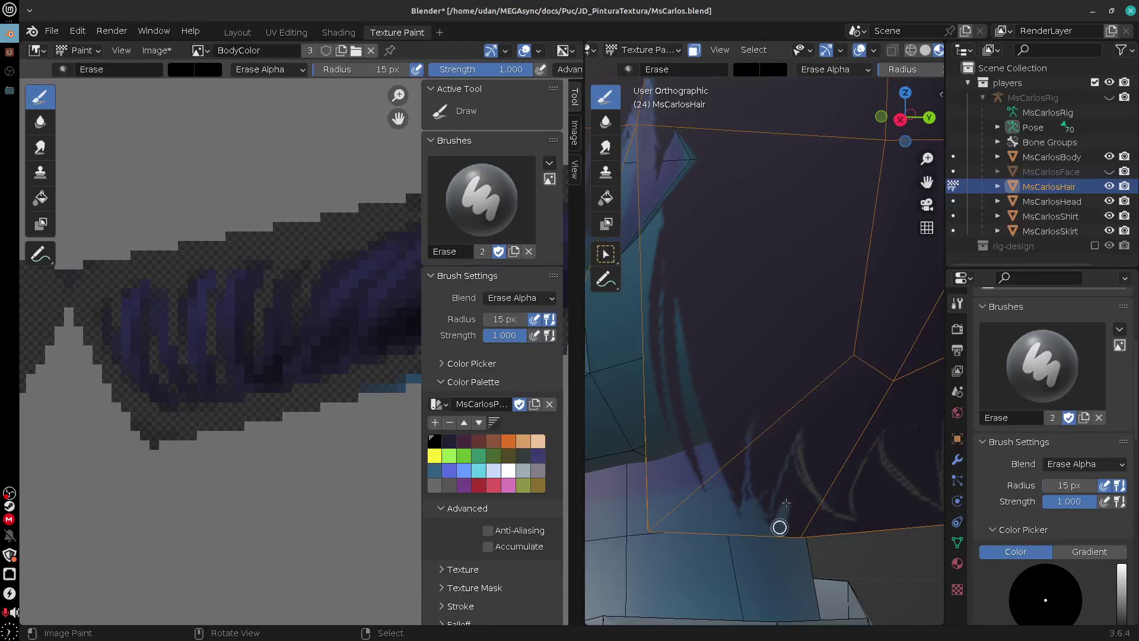
left_click_drag(791, 473, 816, 541)
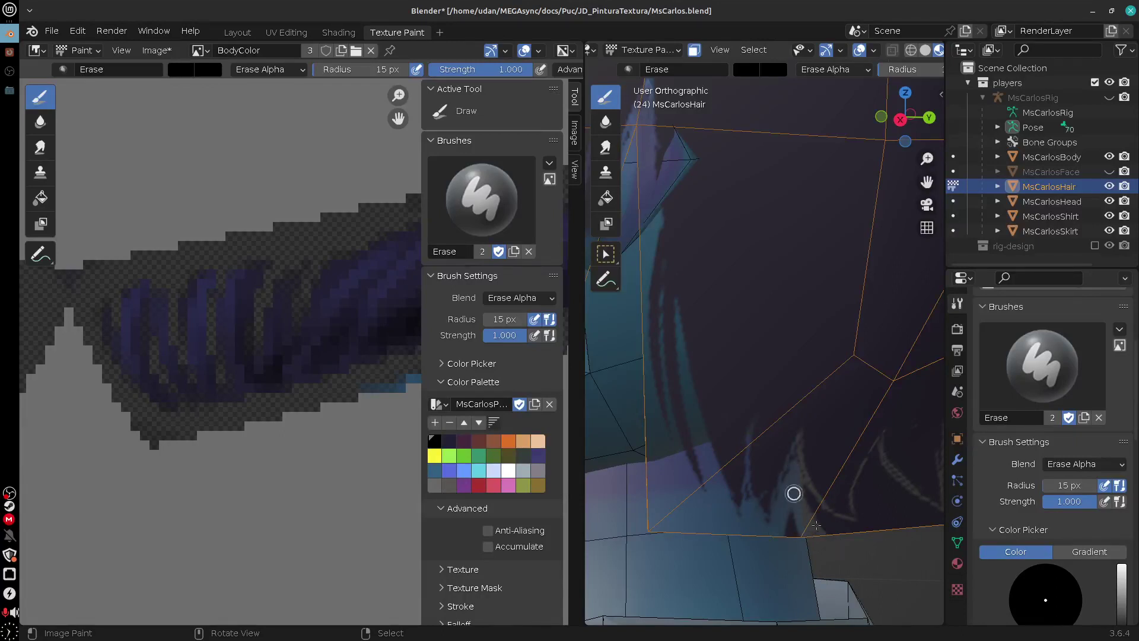
left_click_drag(794, 493, 843, 544)
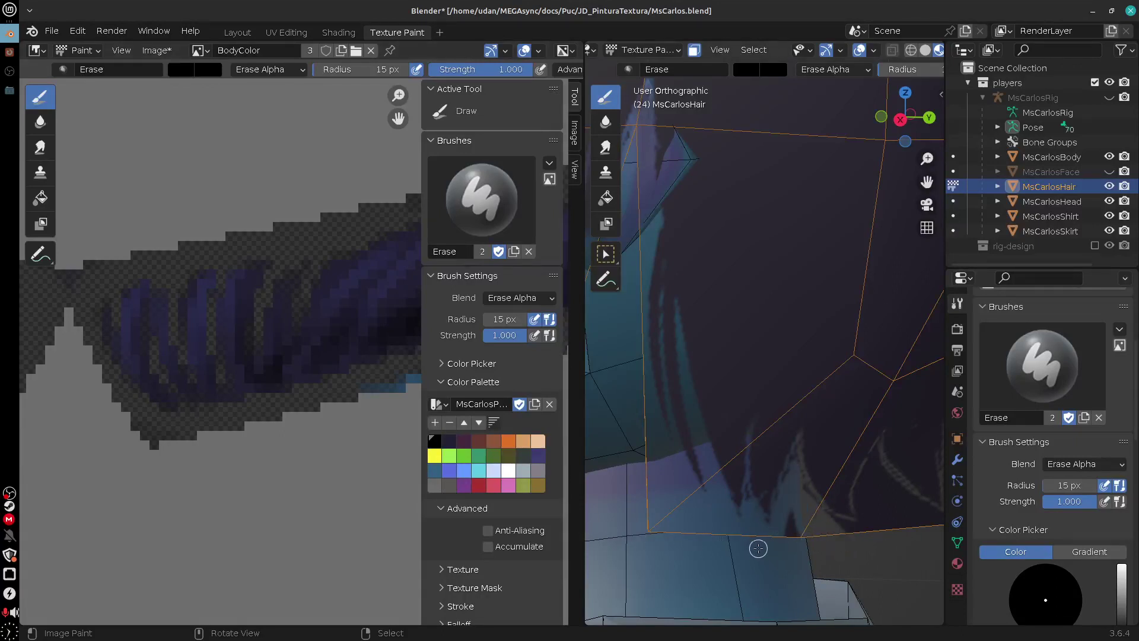
Maximize the 3D viewport to fill the window
key("ctrl+space")
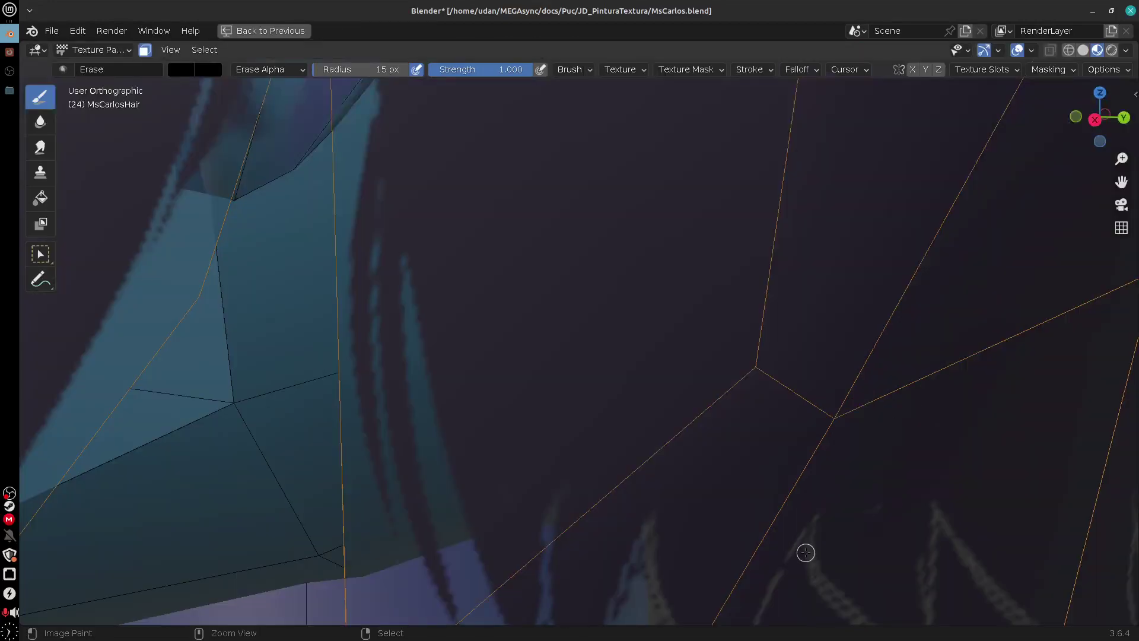
key("ctrl+space")
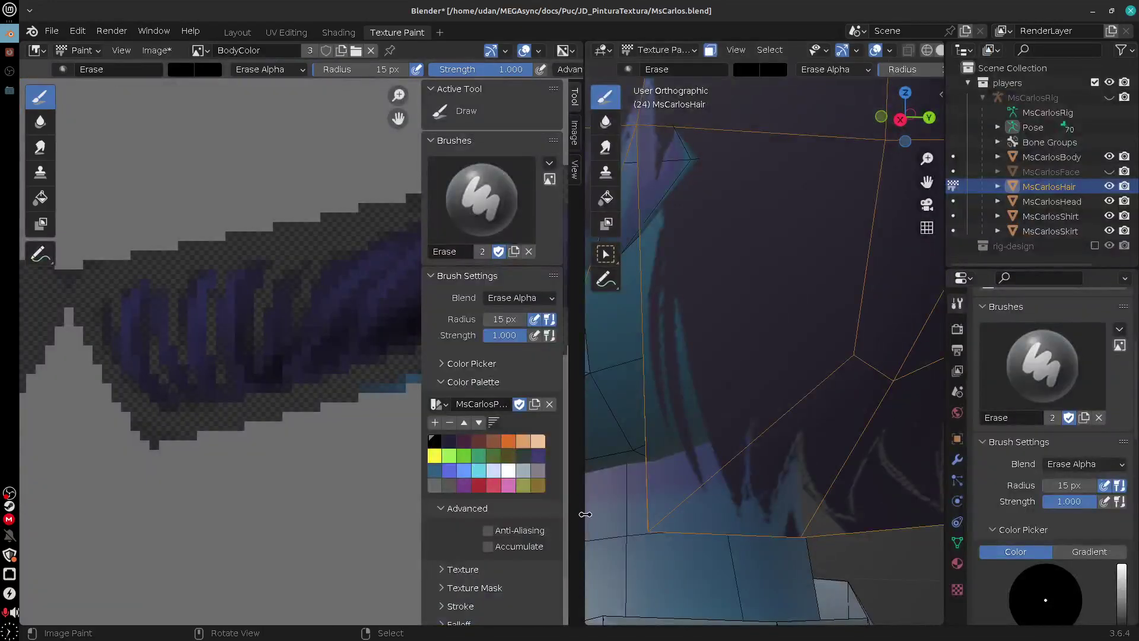
key("ctrl+space")
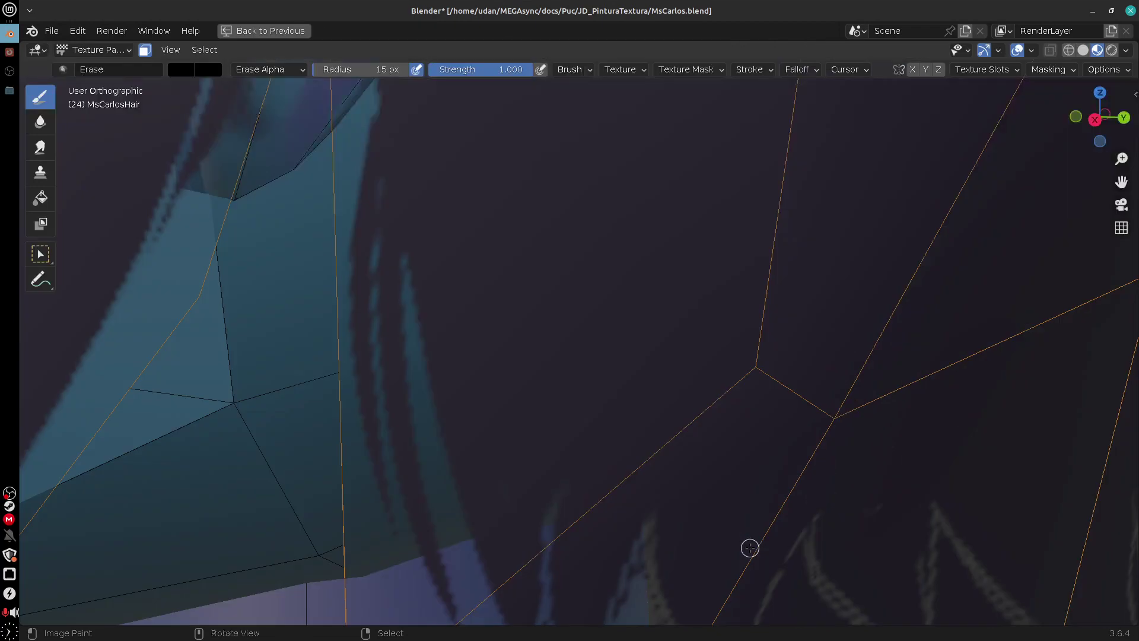
Show the brush's Tool settings in the viewport sidebar and hide the sidebar again
left_click(1134, 93)
left_click(1129, 129)
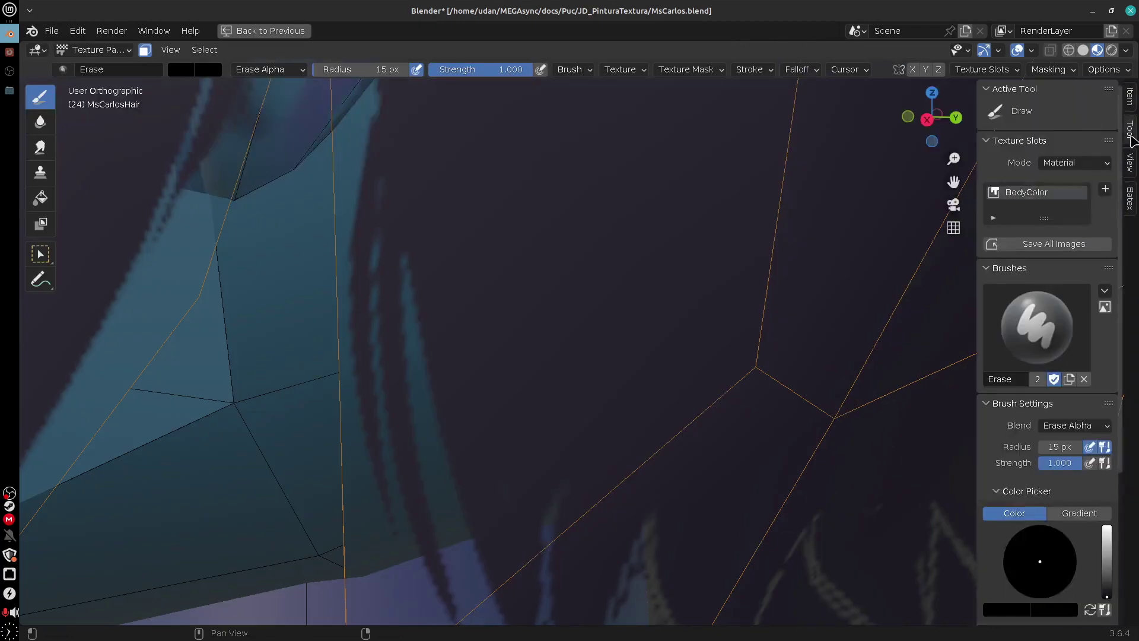
left_click_drag(975, 399, 975, 396)
left_click(167, 54)
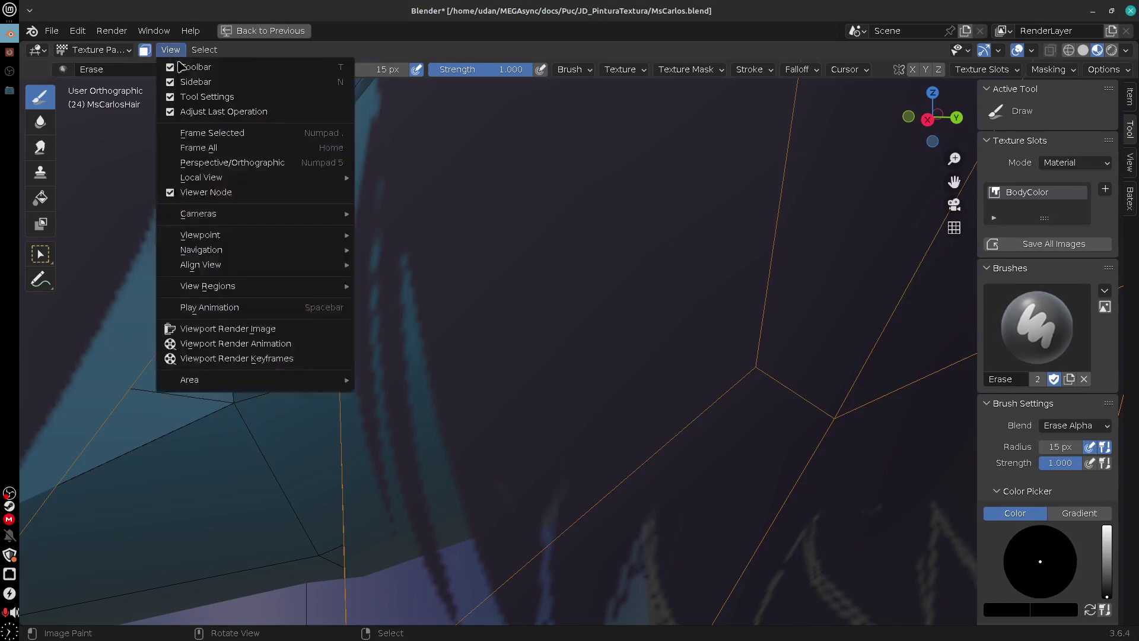
left_click(285, 82)
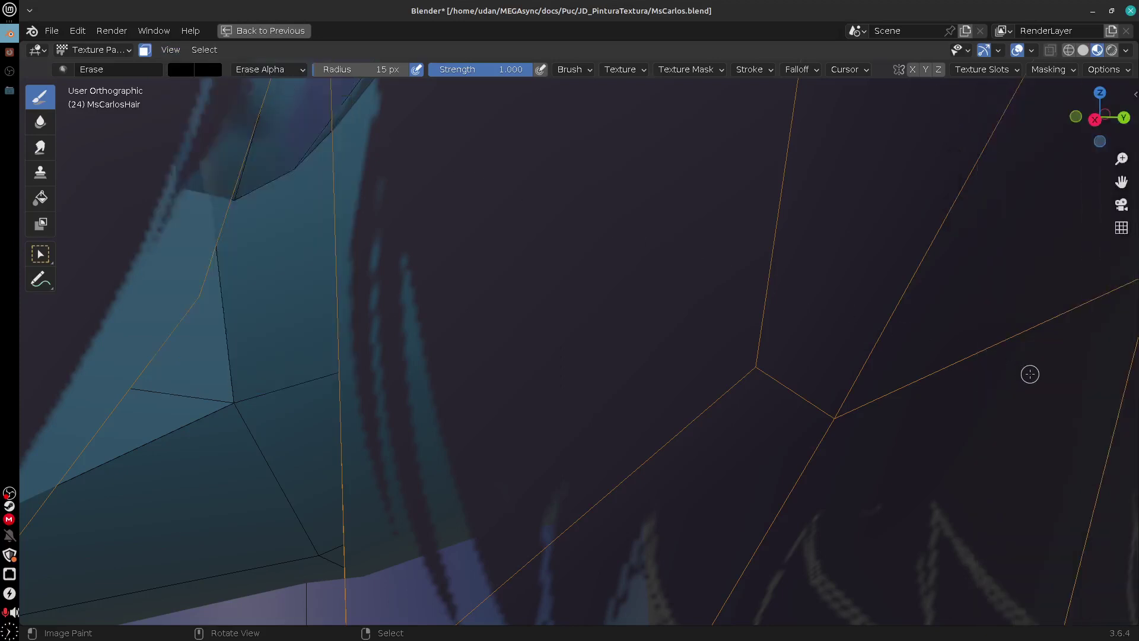
key("n")
key("n")
Erase the leftover dark patch in the hem's front gap and clear the hair below the adjoining pointed tip
middle_click_drag(795, 519, 641, 344, "shift")
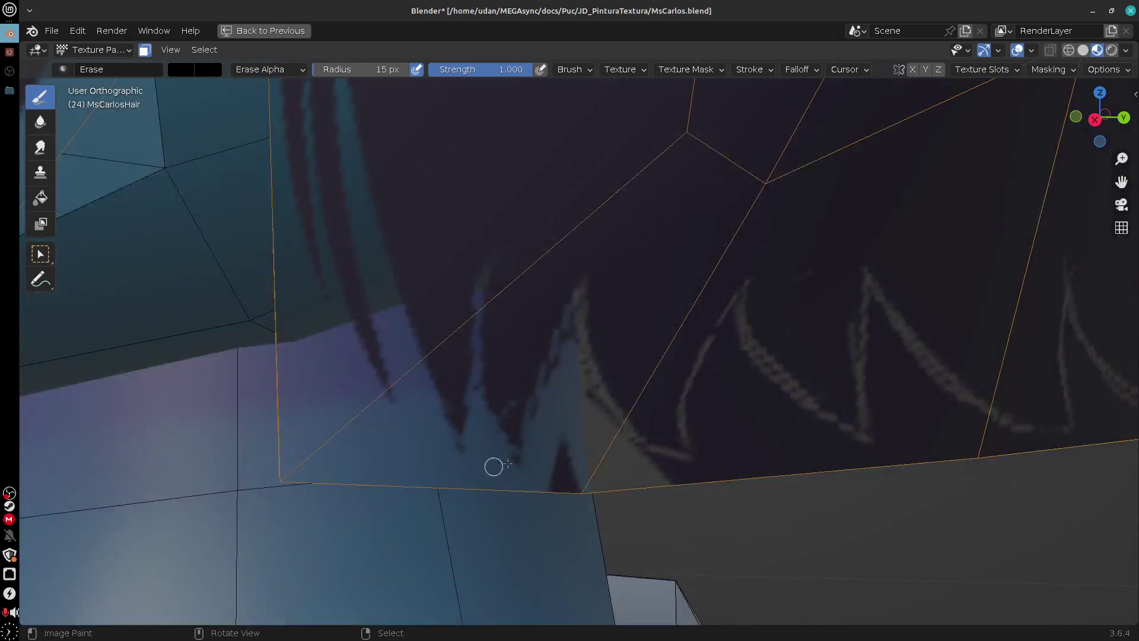
mouse_move(564, 483)
left_mouse_down()
mouse_move(557, 415)
mouse_move(567, 417)
left_mouse_up()
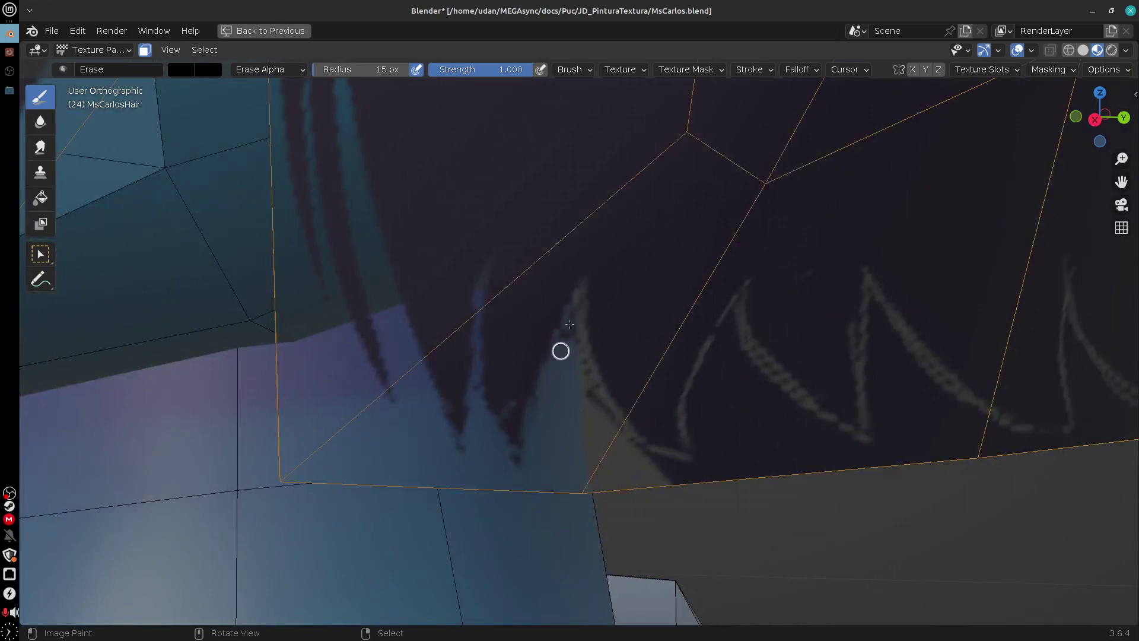
mouse_move(636, 463)
left_mouse_down()
mouse_move(732, 479)
mouse_move(712, 379)
mouse_move(692, 430)
mouse_move(727, 473)
mouse_move(736, 313)
mouse_move(794, 441)
mouse_move(786, 408)
mouse_move(764, 427)
mouse_move(752, 519)
mouse_move(731, 493)
mouse_move(783, 433)
mouse_move(830, 452)
mouse_move(860, 493)
left_mouse_up()
Enlarge the Erase brush to a 48 px radius and clear the next two gaps between the hem's pointed strands
key("f")
left_click(785, 450)
mouse_move(738, 444)
left_mouse_down()
mouse_move(712, 462)
mouse_move(712, 384)
left_mouse_up()
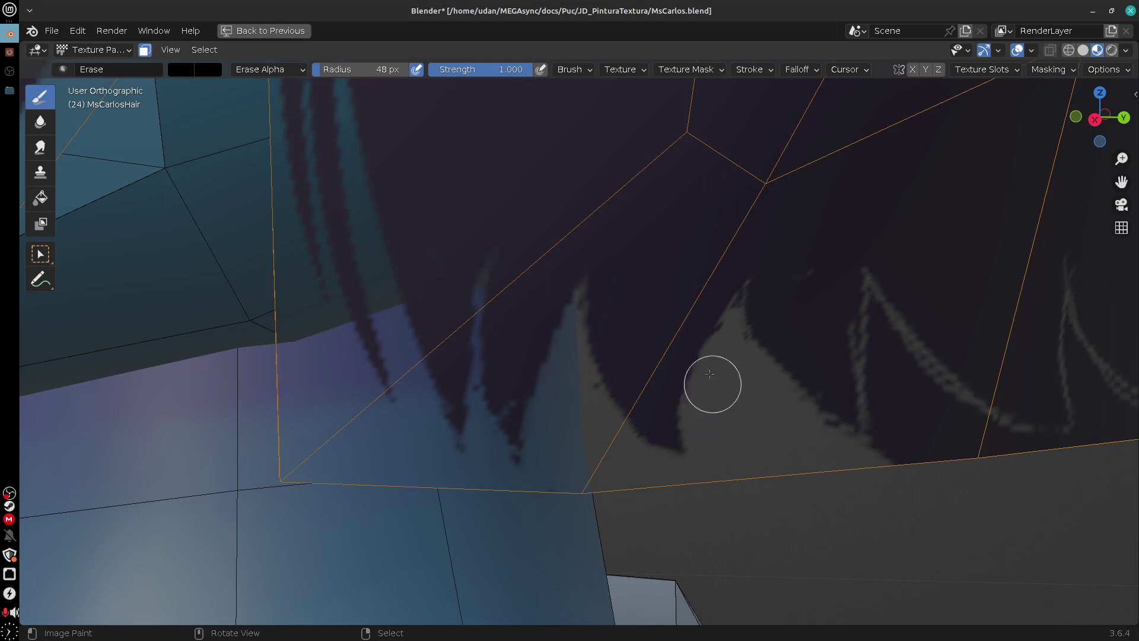
middle_click_drag(877, 514, 704, 522, "shift")
mouse_move(704, 521)
left_mouse_down()
mouse_move(732, 452)
mouse_move(723, 455)
mouse_move(709, 356)
mouse_move(747, 457)
mouse_move(740, 409)
mouse_move(828, 490)
mouse_move(874, 483)
mouse_move(816, 460)
mouse_move(806, 439)
left_mouse_up()
Switch to the AddAlpha brush and restore hair along the rear edge of the most recently cleared hem gap
left_click(65, 69)
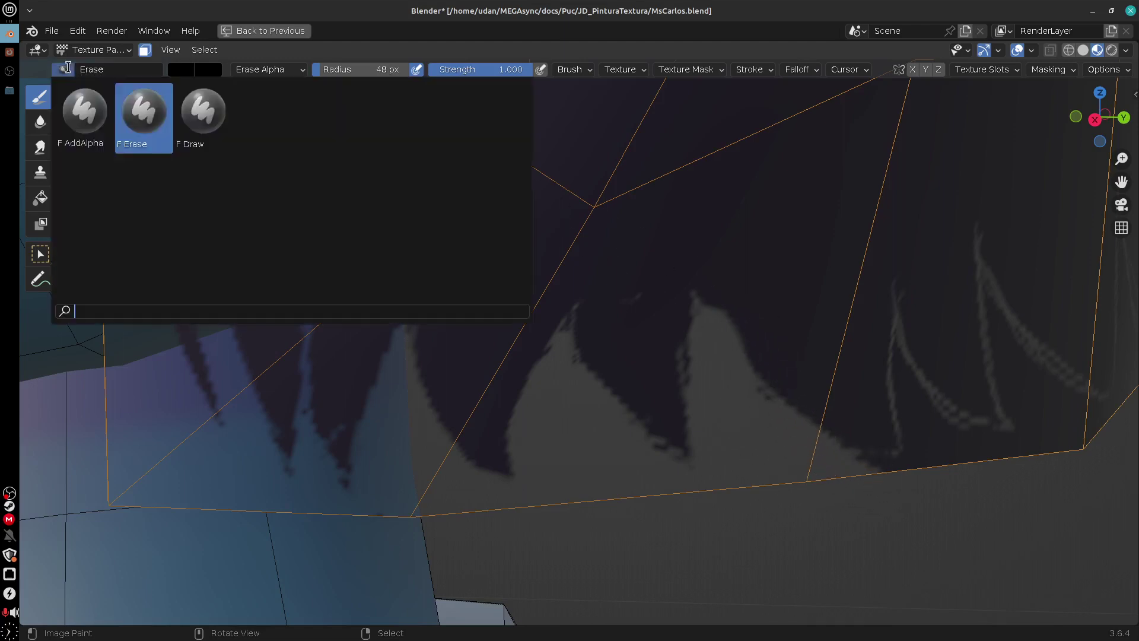
left_click(84, 112)
left_click_drag(735, 320, 808, 409)
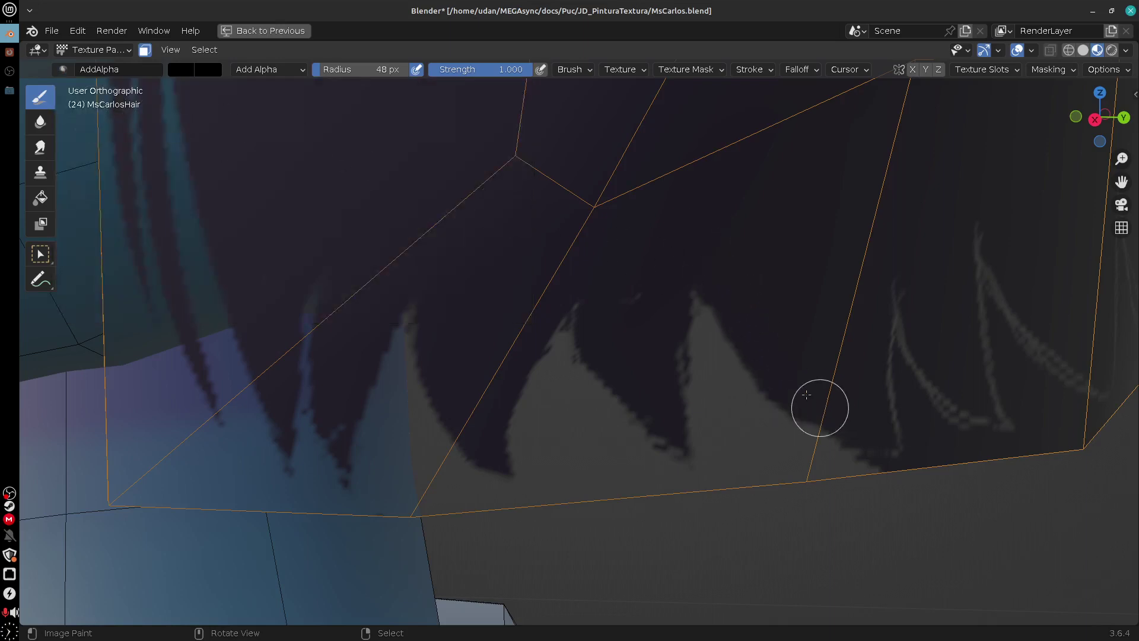
Restore narrow pointed strands along the middle hem gaps with the AddAlpha brush, splitting the wide gaps into smaller ones
mouse_move(712, 286)
left_mouse_down()
mouse_move(732, 395)
mouse_move(763, 446)
left_mouse_up()
mouse_move(576, 274)
left_mouse_down()
mouse_move(589, 378)
mouse_move(651, 482)
left_mouse_up()
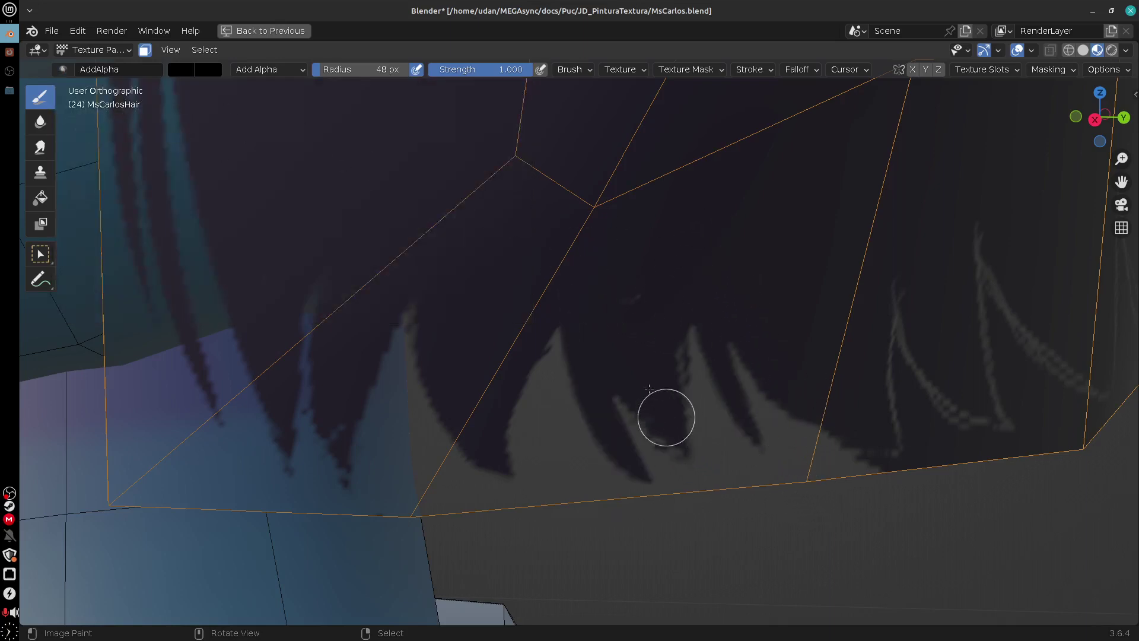
left_click_drag(575, 279, 569, 468)
left_click_drag(455, 283, 469, 534)
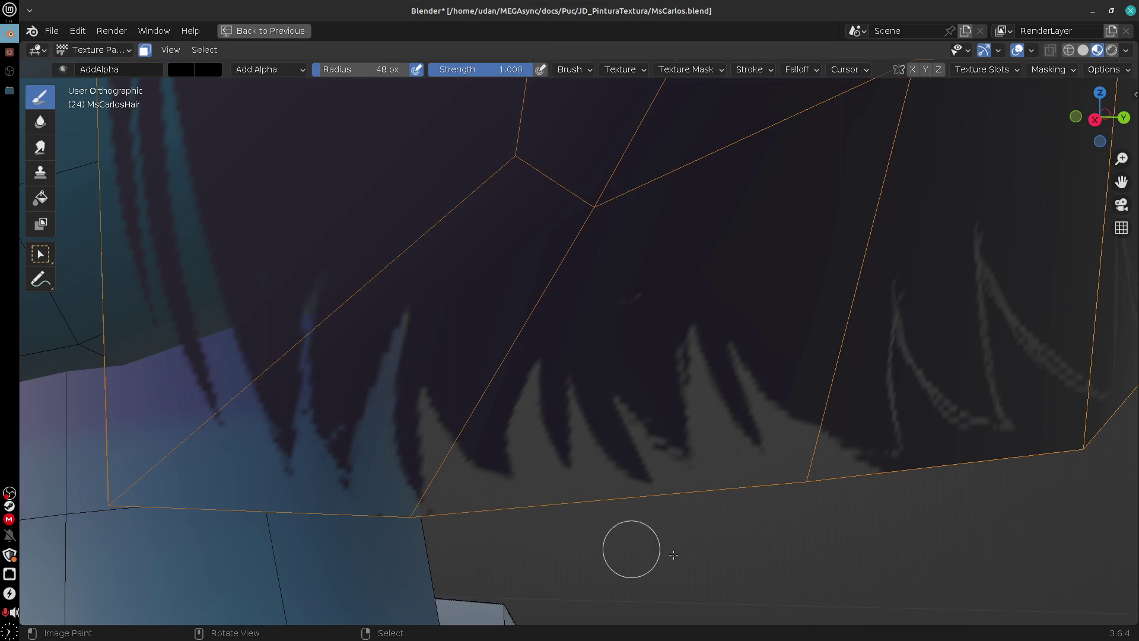
Switch to the Erase brush at a 24 px radius and clear the next two outlined gaps in the hem toward the back
middle_click_drag(941, 511, 742, 501, "shift")
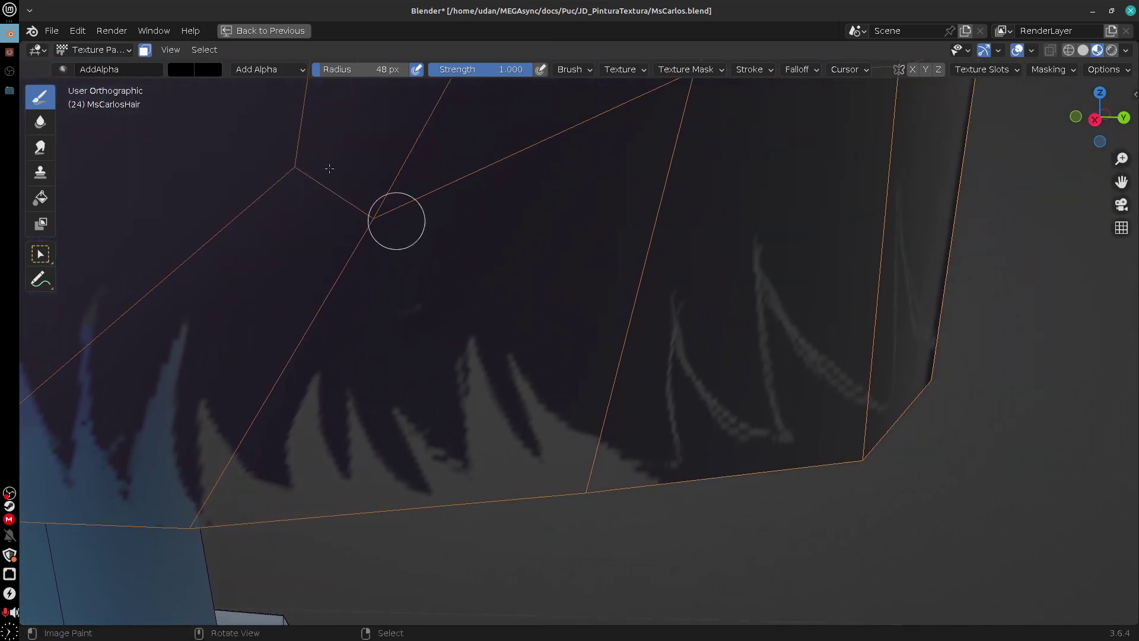
left_click(122, 49)
left_click(64, 70)
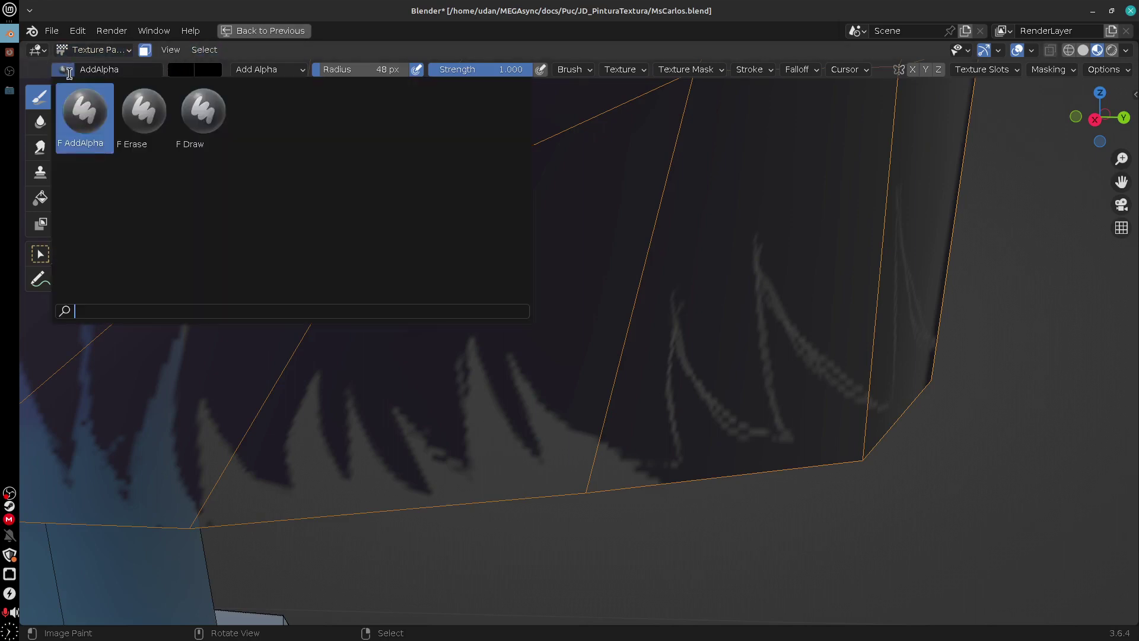
left_click(144, 116)
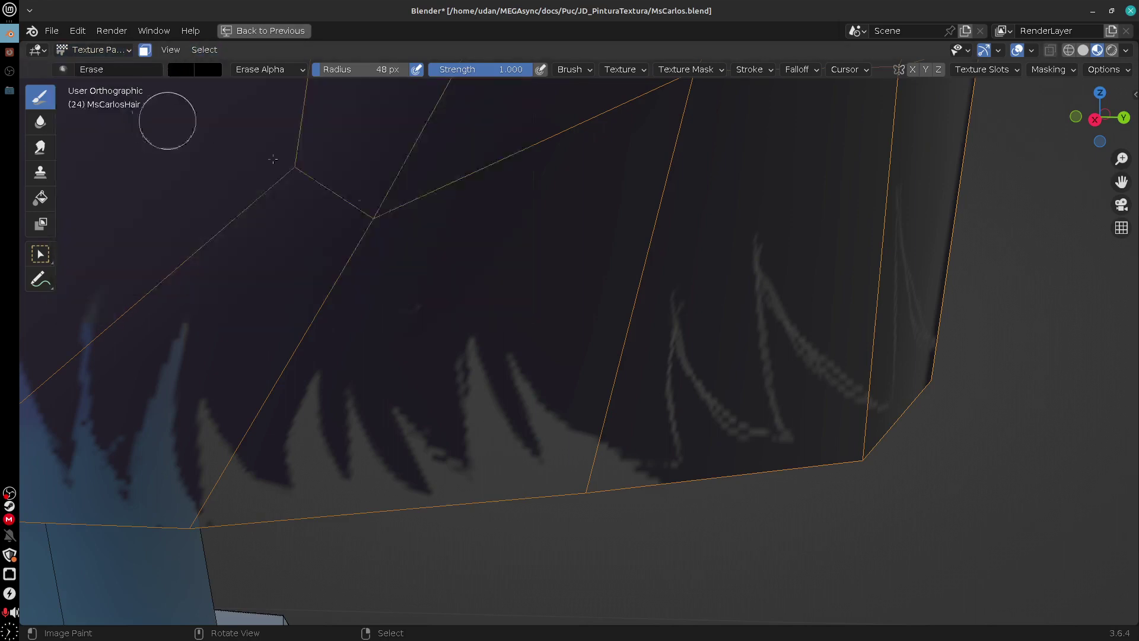
key("f")
left_click(729, 509)
mouse_move(694, 476)
left_mouse_down()
mouse_move(686, 380)
mouse_move(741, 497)
mouse_move(838, 473)
mouse_move(845, 456)
left_mouse_up()
left_click_drag(754, 479, 757, 488)
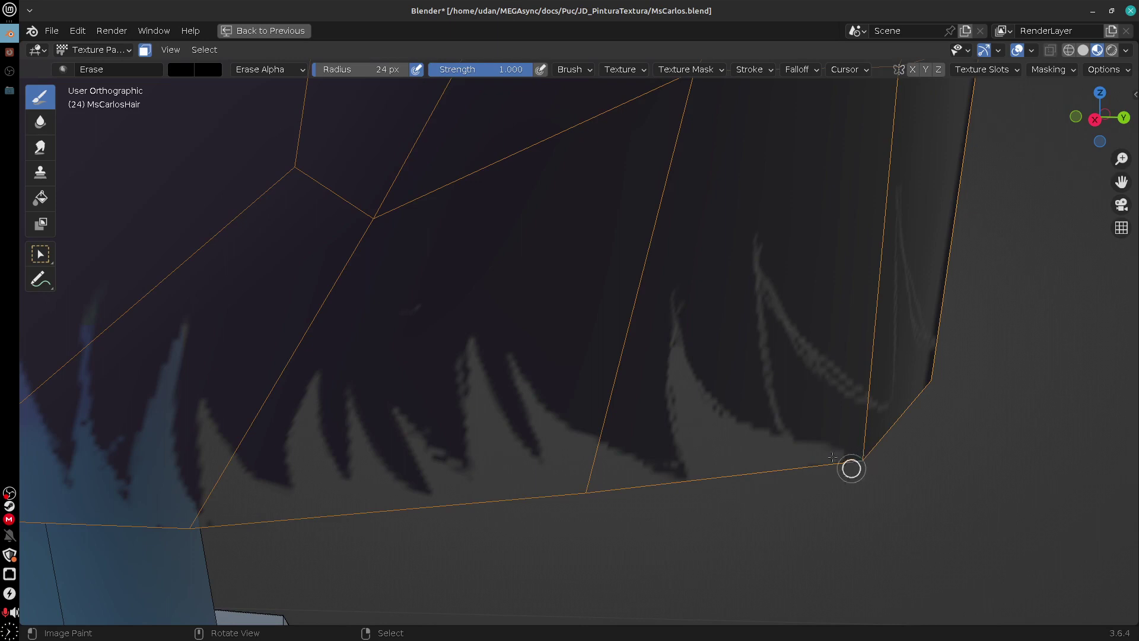
mouse_move(851, 468)
left_mouse_down()
mouse_move(809, 443)
mouse_move(767, 303)
mouse_move(806, 371)
mouse_move(882, 425)
mouse_move(865, 455)
left_mouse_up()
Erase the hair inside the next two outlined gaps where the hem curves around to the back
mouse_move(936, 500)
middle_mouse_down()
mouse_move(819, 557)
mouse_move(820, 505)
mouse_move(776, 446)
mouse_move(629, 464)
middle_mouse_up()
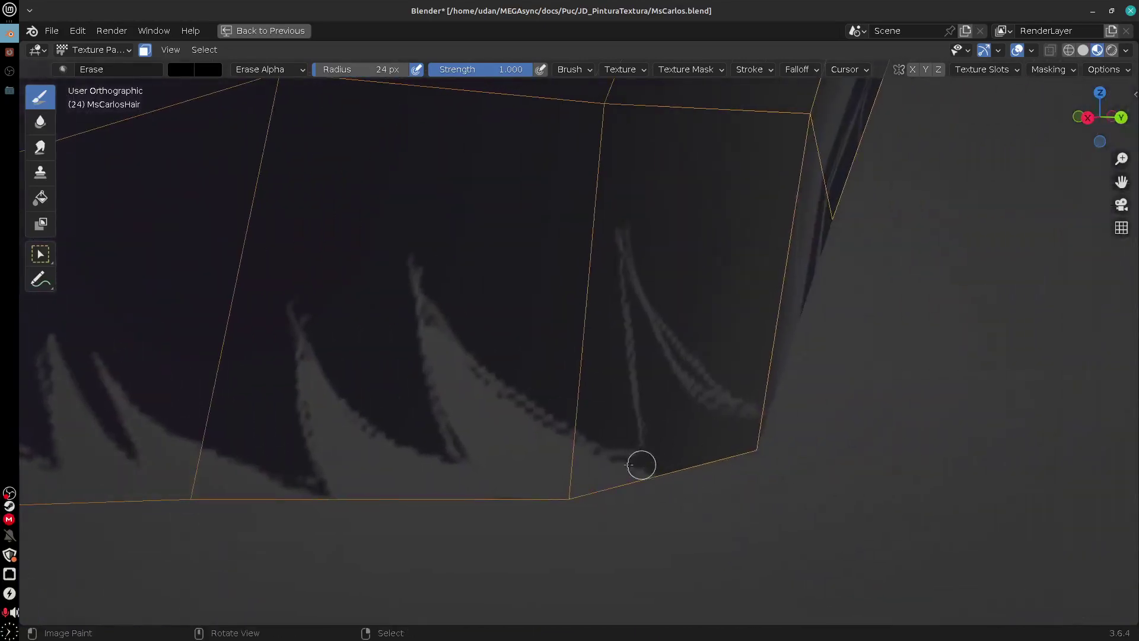
mouse_move(681, 487)
left_mouse_down()
mouse_move(678, 465)
mouse_move(745, 471)
mouse_move(721, 412)
mouse_move(712, 429)
left_mouse_up()
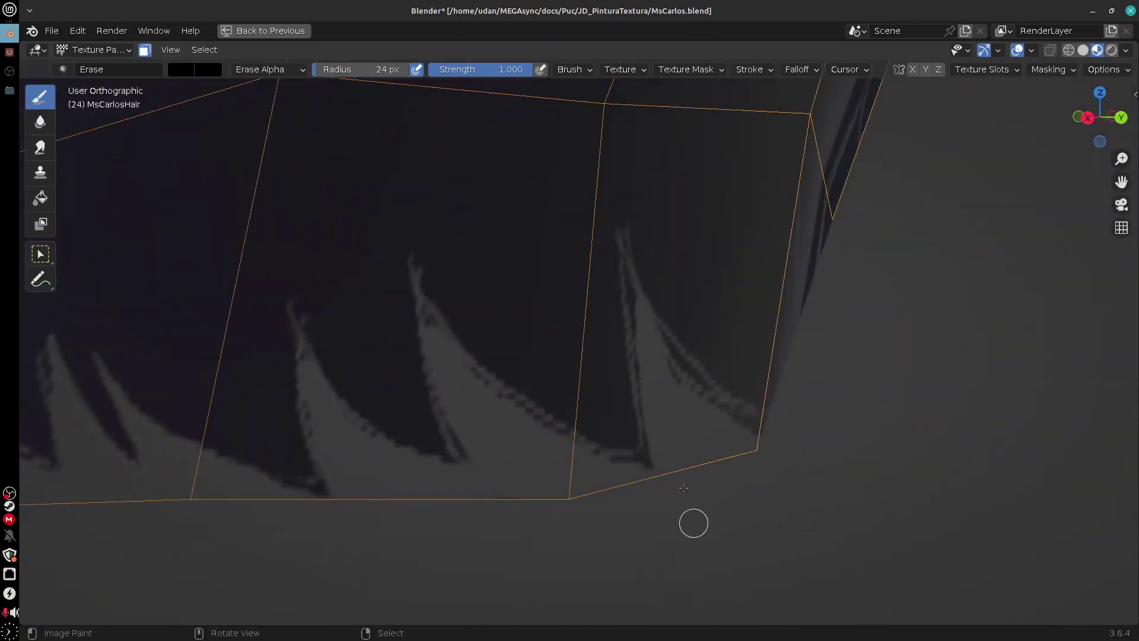
middle_click_drag(777, 451, 714, 557, "shift")
middle_click_drag(769, 458, 728, 444)
middle_click_drag(908, 486, 336, 304, "shift")
middle_click_drag(928, 454, 610, 468, "shift")
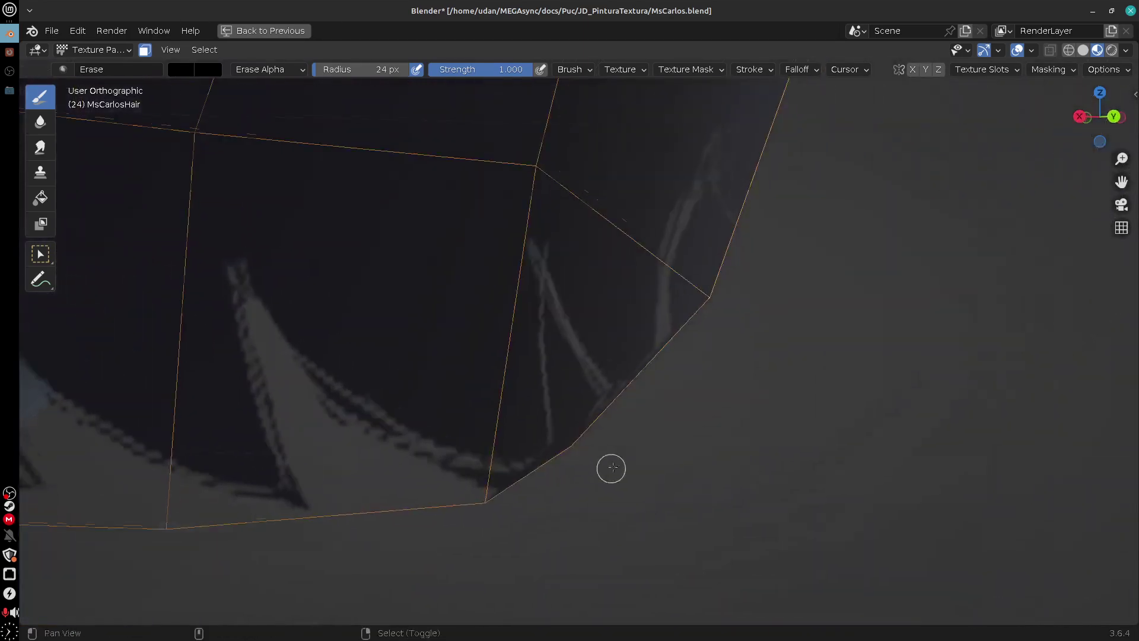
mouse_move(586, 479)
left_mouse_down()
mouse_move(480, 484)
mouse_move(585, 482)
mouse_move(595, 463)
mouse_move(582, 427)
mouse_move(577, 465)
mouse_move(625, 451)
mouse_move(615, 416)
left_mouse_up()
Erase the tall outlined gap at the curved hem's edge and cut a small narrow notch beside it
middle_click_drag(740, 333, 677, 412, "shift")
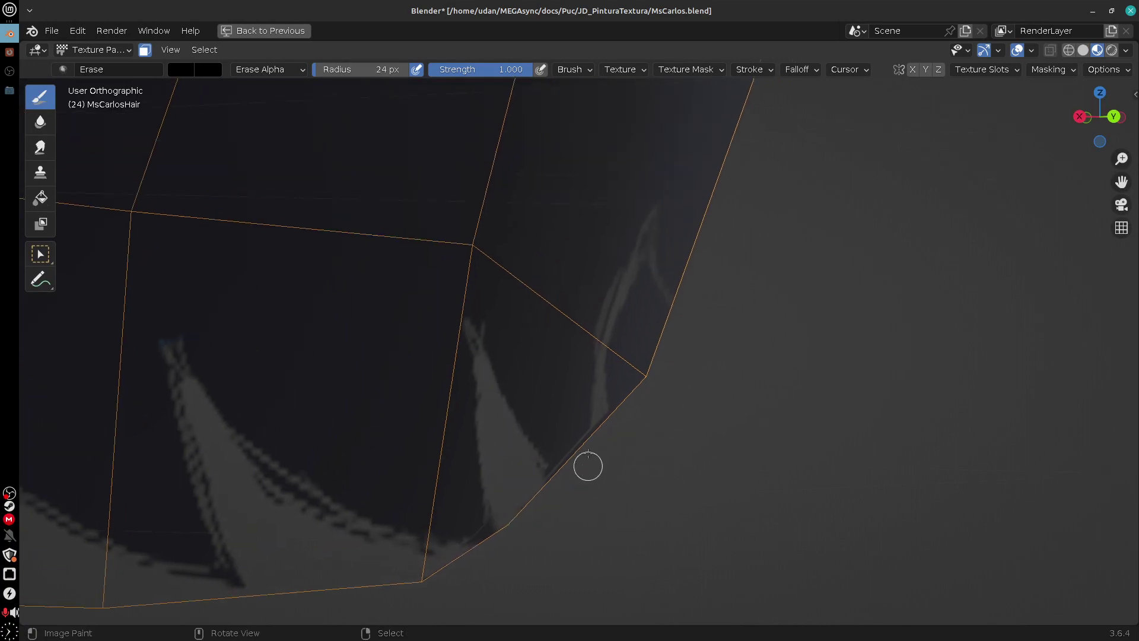
left_click_drag(575, 498, 560, 388)
mouse_move(604, 478)
left_mouse_down()
mouse_move(633, 272)
mouse_move(645, 262)
mouse_move(645, 362)
mouse_move(590, 483)
left_mouse_up()
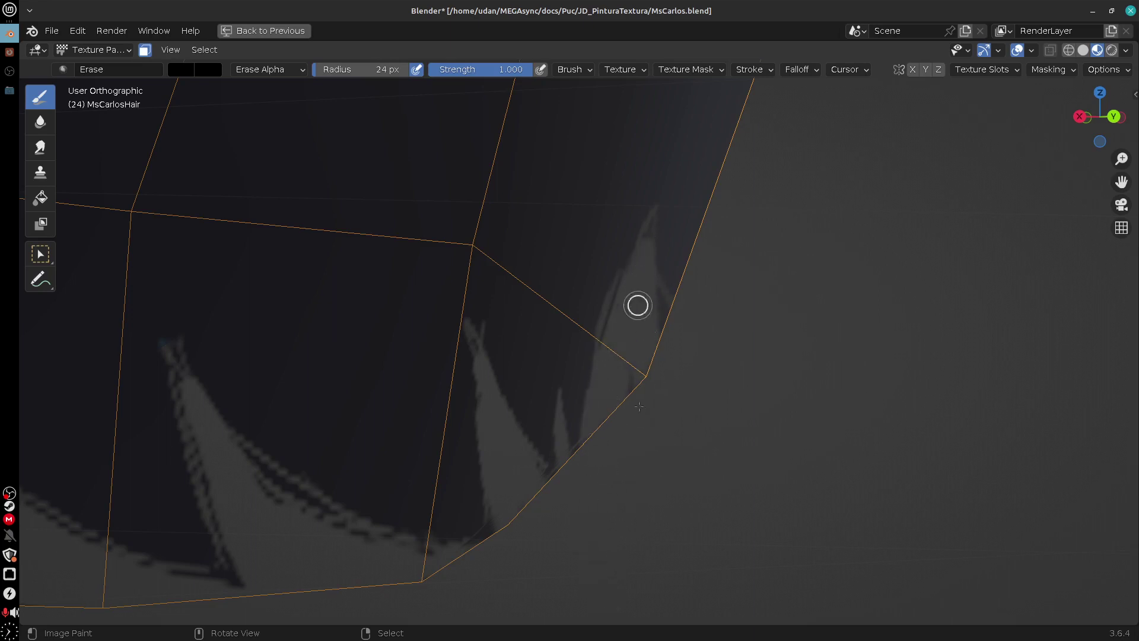
Clear the outlined hem gaps on the opposite side of the head, including the wide gap beside the split locks
middle_click_drag(725, 386, 694, 418, "shift")
middle_click_drag(735, 421, 712, 414)
middle_click_drag(782, 420, 249, 329, "shift")
mouse_move(318, 365)
middle_mouse_down()
mouse_move(753, 448)
mouse_move(785, 430)
mouse_move(653, 467)
middle_mouse_up()
scroll(711, 448, "down", 5)
middle_click_drag(908, 496, 611, 471, "shift")
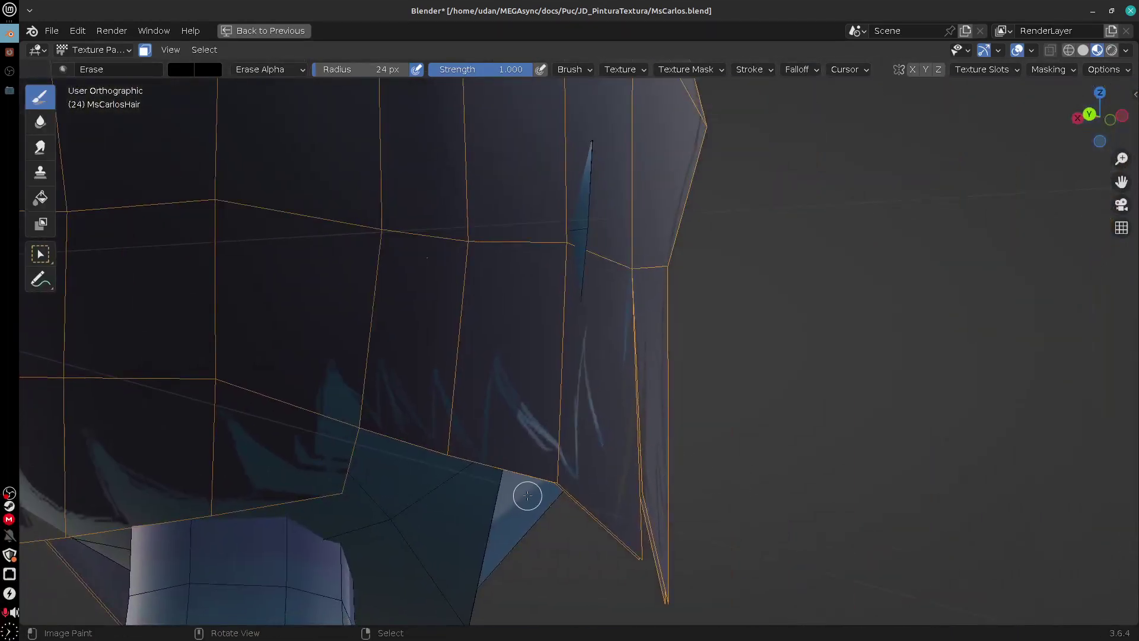
scroll(527, 495, "up", 3)
mouse_move(210, 496)
left_mouse_down()
mouse_move(190, 445)
mouse_move(229, 498)
mouse_move(249, 428)
left_mouse_up()
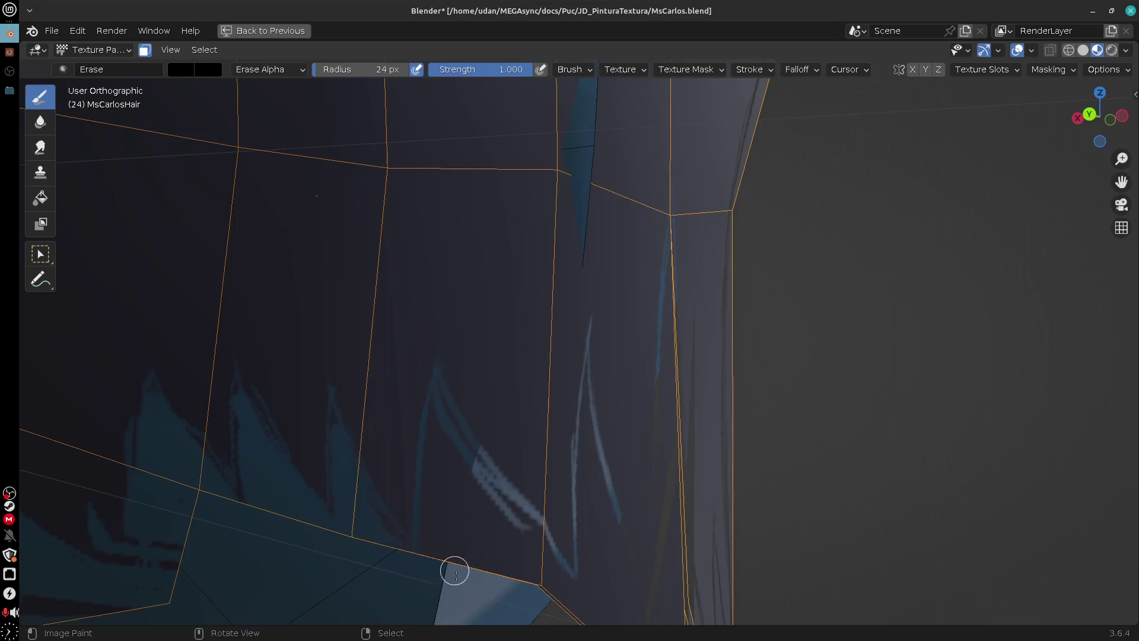
mouse_move(460, 468)
left_mouse_down()
mouse_move(575, 599)
mouse_move(476, 473)
mouse_move(536, 539)
mouse_move(482, 602)
left_mouse_up()
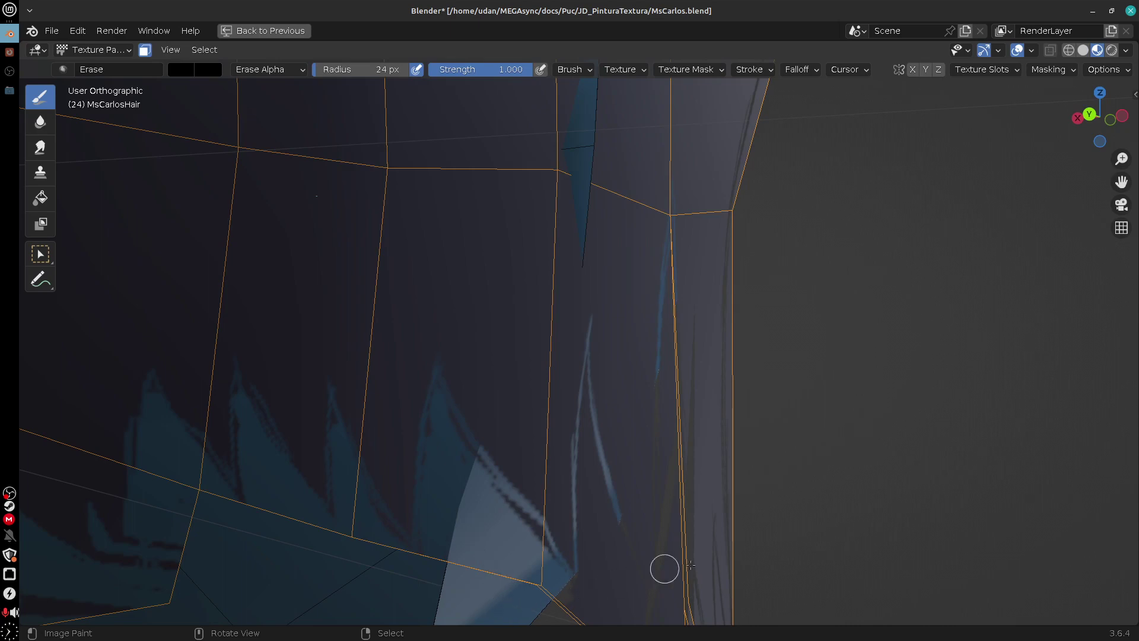
Erase hair from the gap in the lock just in front of the side split
middle_click_drag(742, 496, 754, 317, "shift")
middle_click_drag(682, 430, 648, 415)
middle_click_drag(756, 360, 259, 530, "shift")
mouse_move(849, 416)
middle_mouse_down("shift")
mouse_move(684, 429)
mouse_move(701, 411)
mouse_move(643, 506)
mouse_move(488, 390)
middle_mouse_up("shift")
mouse_move(489, 389)
left_mouse_down()
mouse_move(514, 518)
mouse_move(482, 364)
mouse_move(608, 534)
mouse_move(659, 557)
mouse_move(590, 475)
mouse_move(705, 582)
left_mouse_up()
middle_click_drag(714, 518, 650, 518, "shift")
mouse_move(877, 508)
middle_mouse_down("shift")
mouse_move(746, 397)
mouse_move(807, 496)
mouse_move(732, 470)
mouse_move(764, 471)
mouse_move(758, 376)
middle_mouse_up("shift")
Isolate the MsCarlosHair object in Local View
scroll(808, 496, "down", 8)
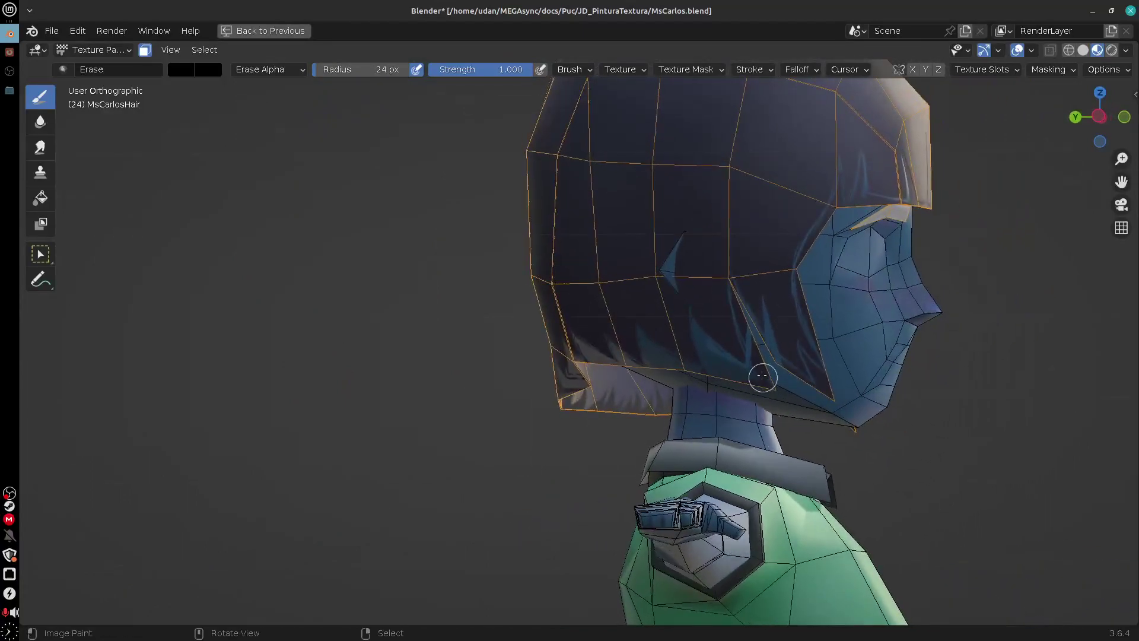
scroll(766, 386, "up", 4)
middle_click_drag(940, 444, 859, 425, "shift")
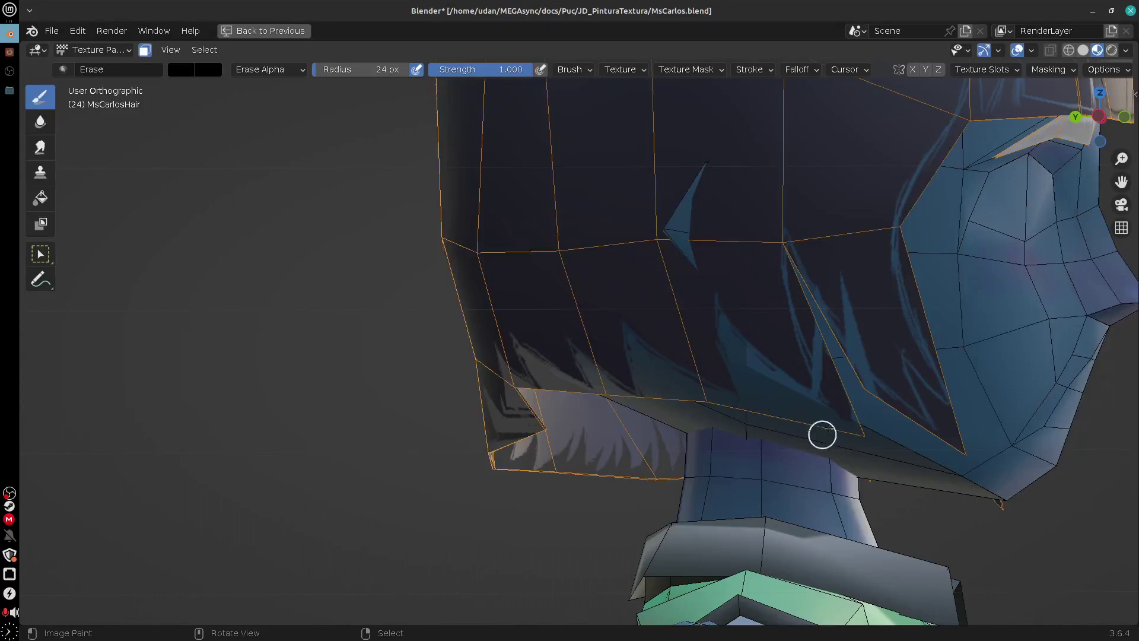
scroll(927, 542, "down", 5)
scroll(925, 537, "up", 1)
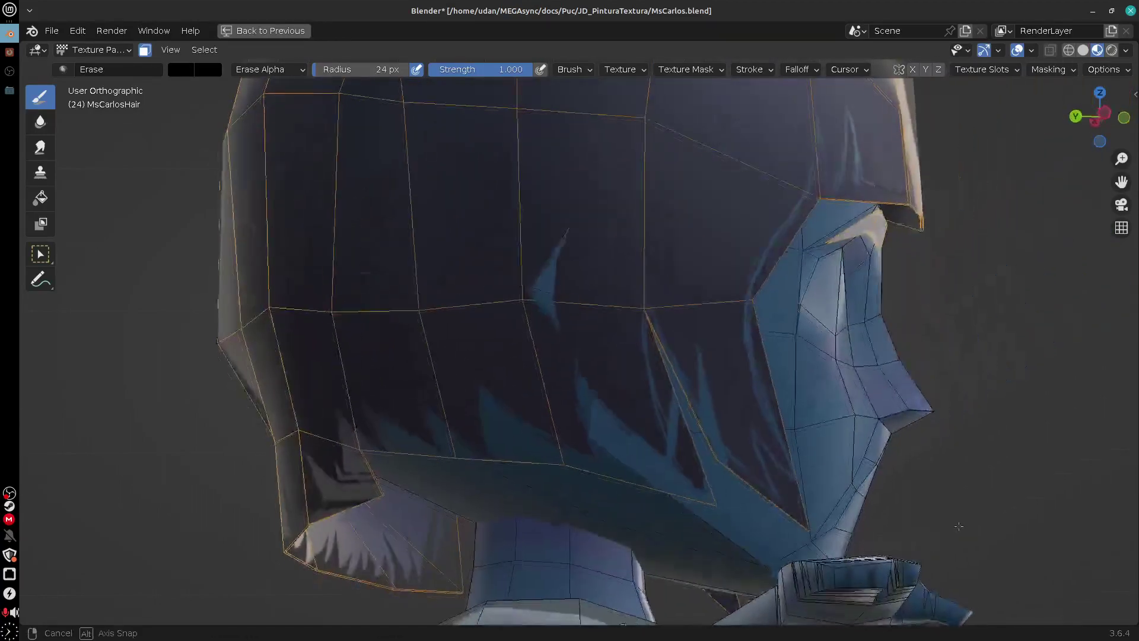
scroll(923, 530, "up", 6)
scroll(923, 529, "down", 1)
scroll(920, 528, "up", 1)
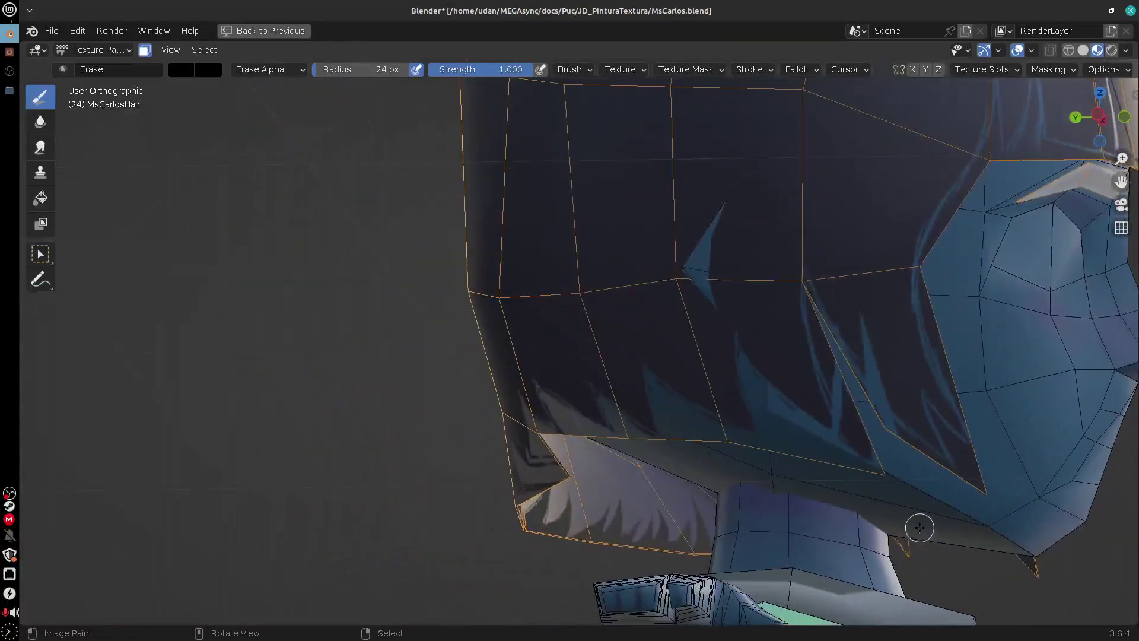
key("KP_Divide")
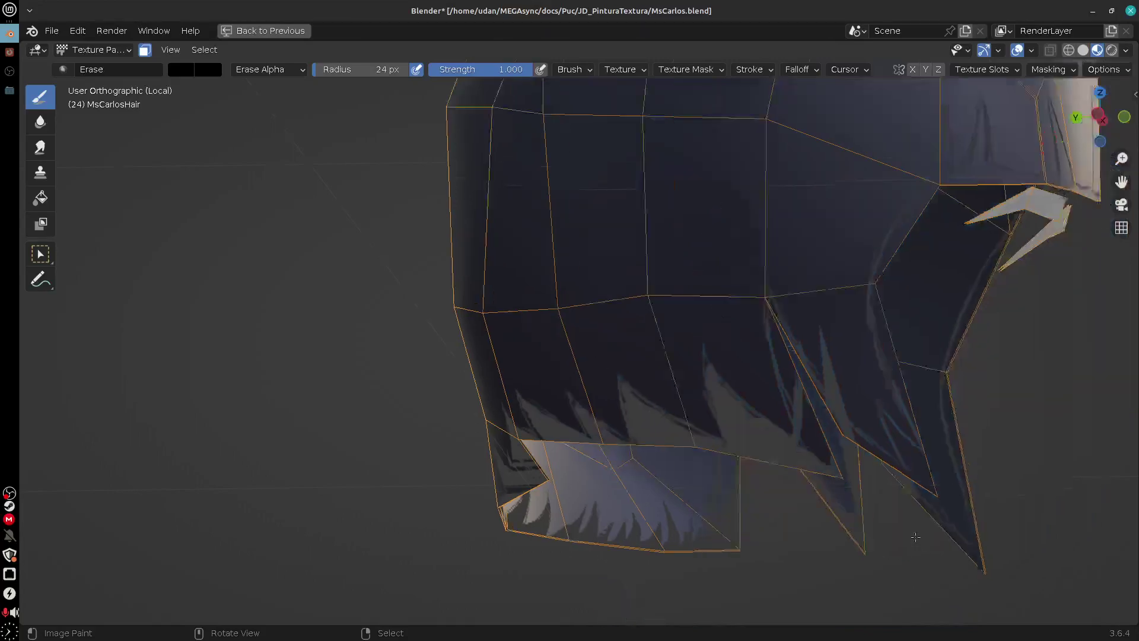
Erase the outlined gap behind the side split and the gaps between the pointed strands of the lock in front
mouse_move(913, 534)
middle_mouse_down()
mouse_move(635, 544)
mouse_move(1021, 538)
mouse_move(866, 536)
middle_mouse_up()
scroll(706, 525, "up", 5)
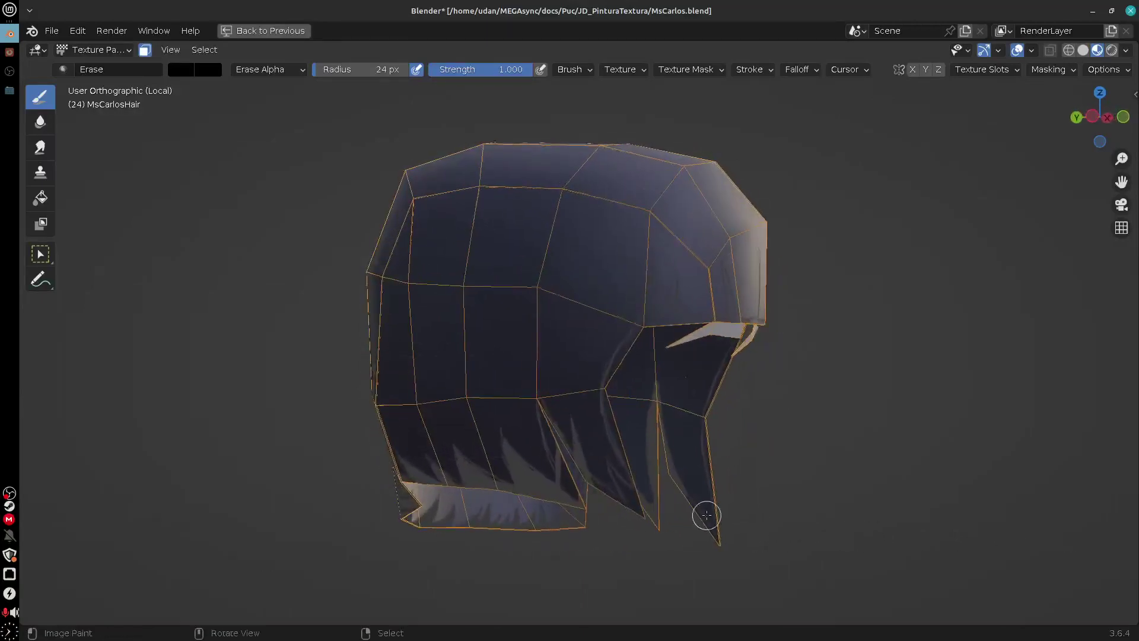
scroll(602, 356, "down", 4)
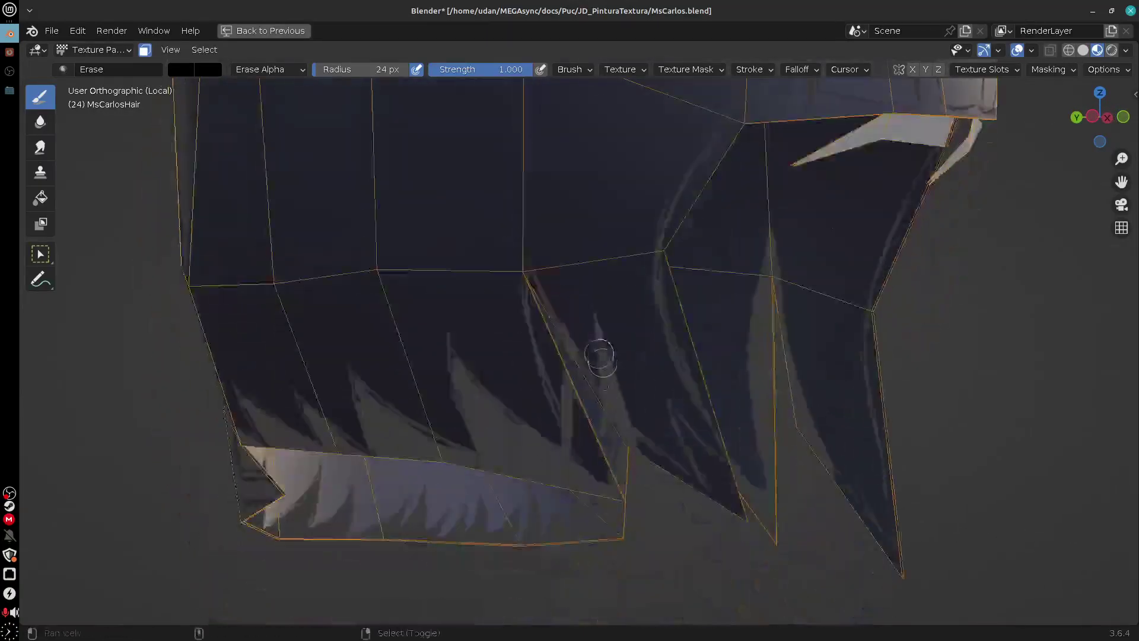
middle_click_drag(630, 483, 628, 425)
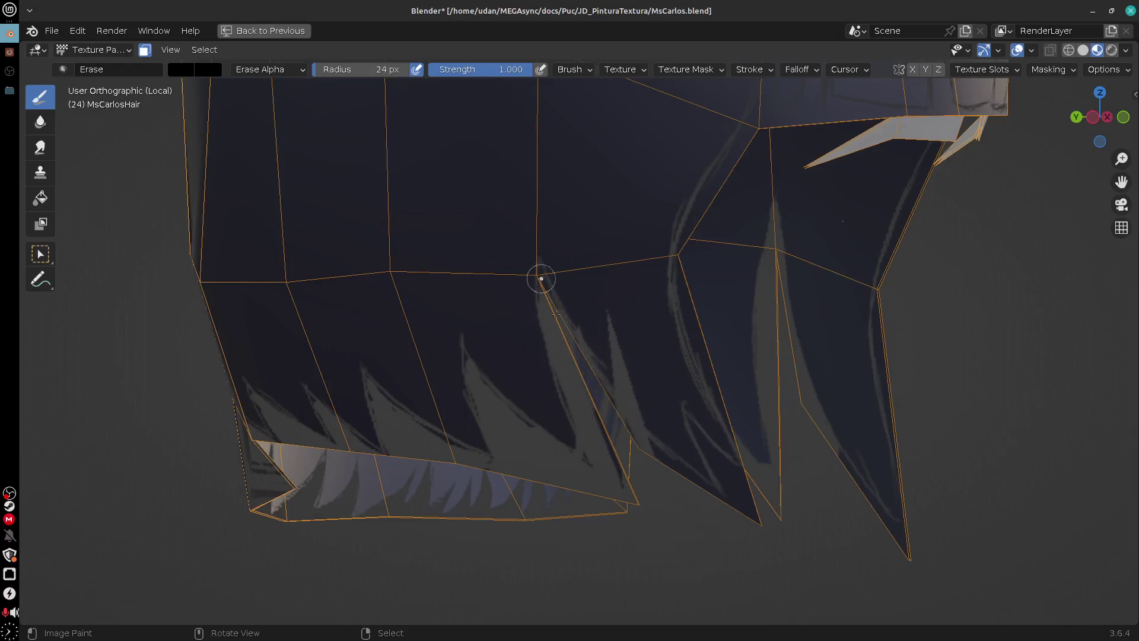
mouse_move(626, 388)
left_mouse_down()
mouse_move(669, 460)
mouse_move(768, 533)
left_mouse_up()
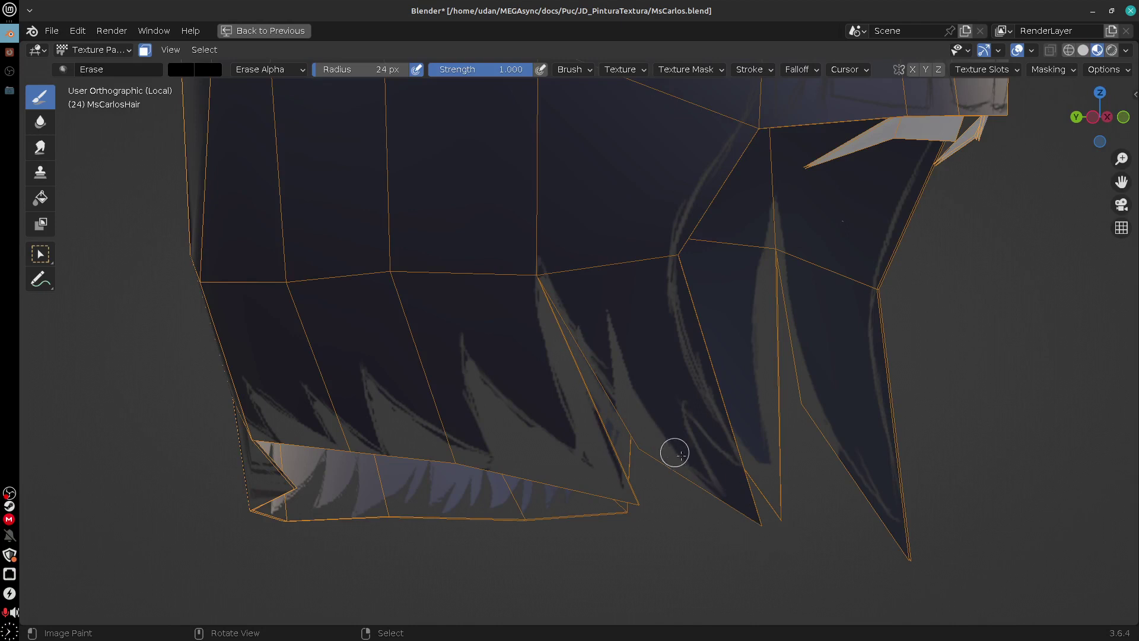
mouse_move(665, 446)
left_mouse_down()
mouse_move(764, 522)
mouse_move(694, 414)
mouse_move(758, 526)
mouse_move(770, 516)
left_mouse_up()
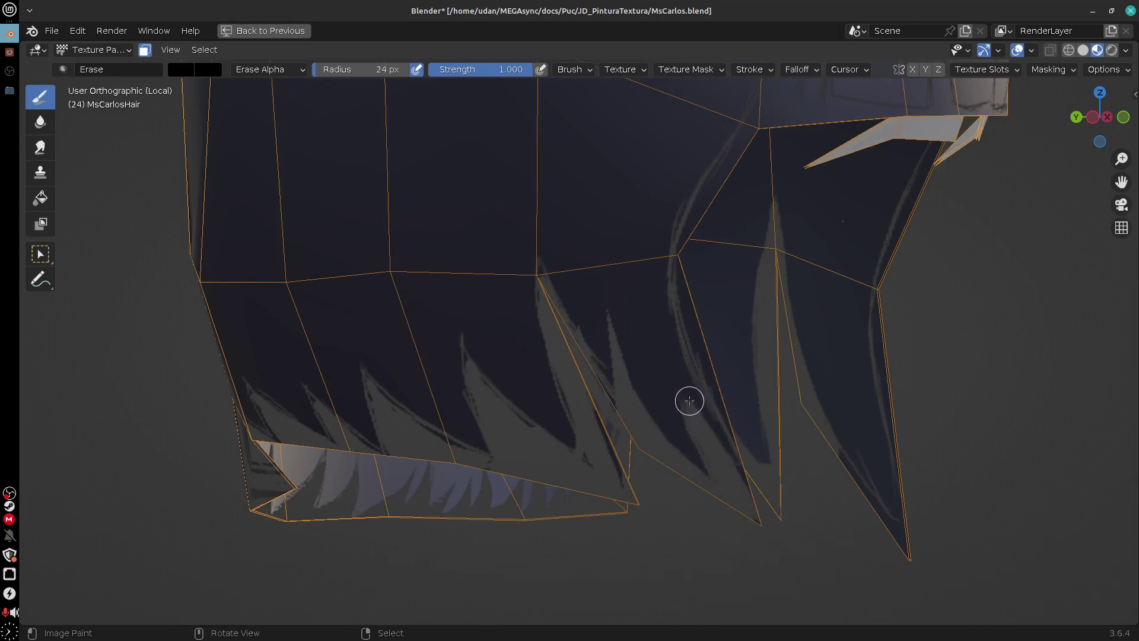
Switch to the AddAlpha brush and restore hair in the gap behind the side split, retrying the edge stroke
left_click(129, 50)
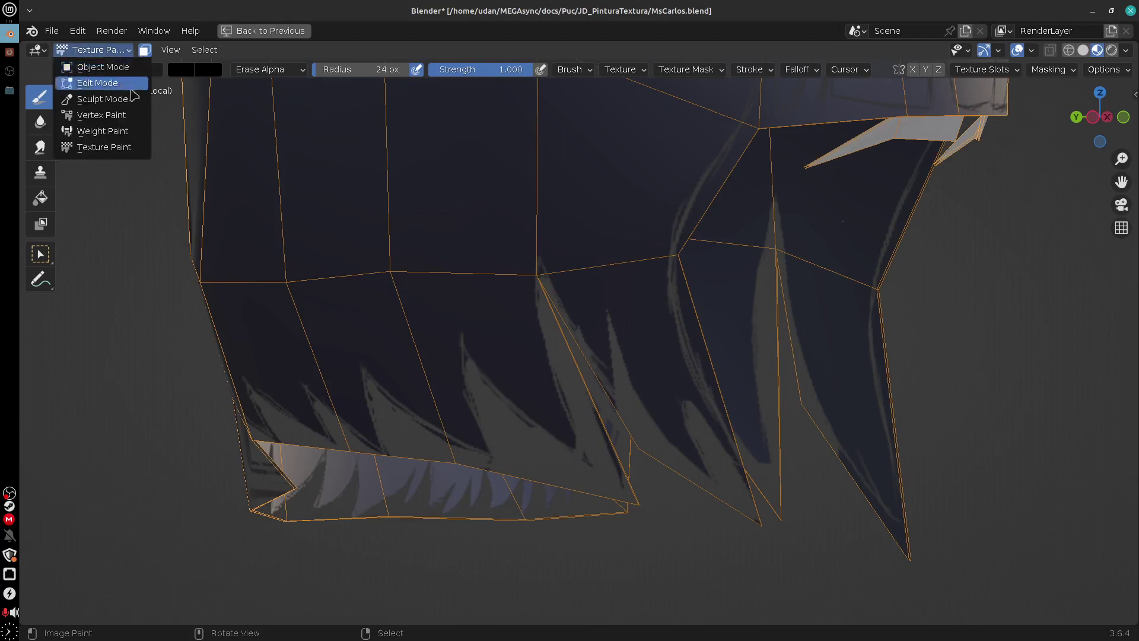
left_click(157, 51)
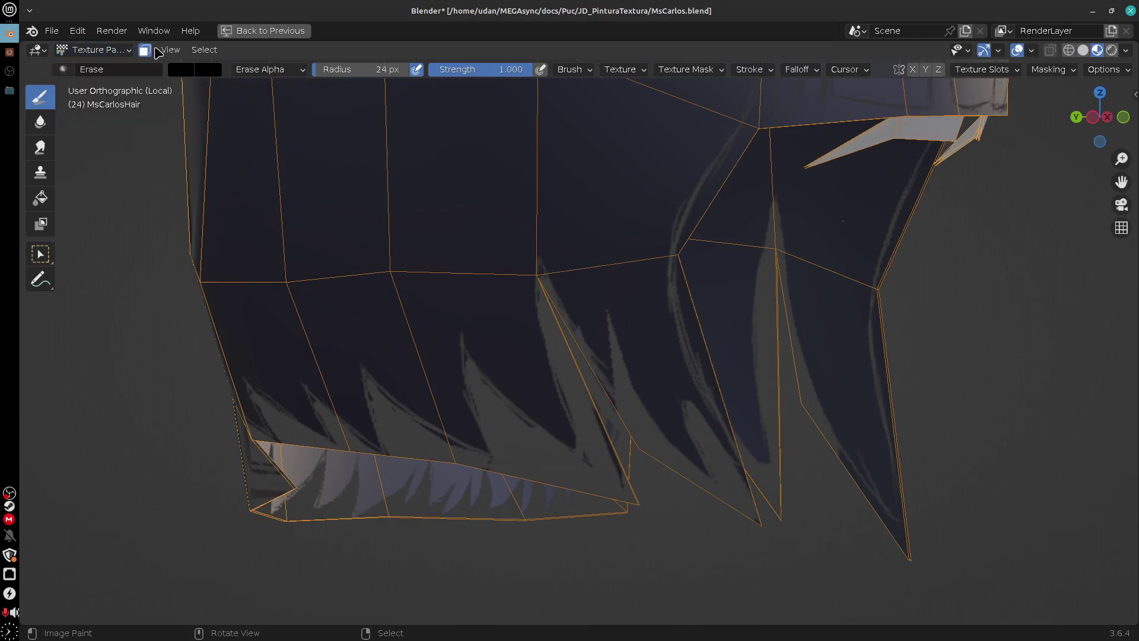
left_click(73, 72)
left_click(90, 118)
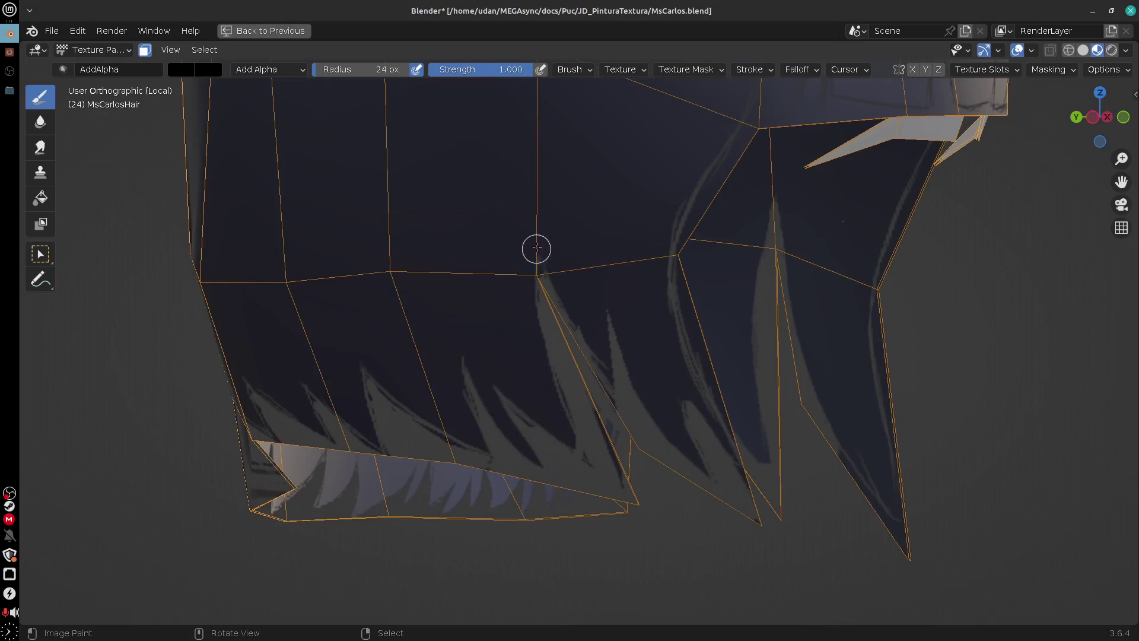
mouse_move(536, 248)
left_mouse_down()
mouse_move(560, 310)
mouse_move(655, 443)
left_mouse_up()
key("ctrl+z")
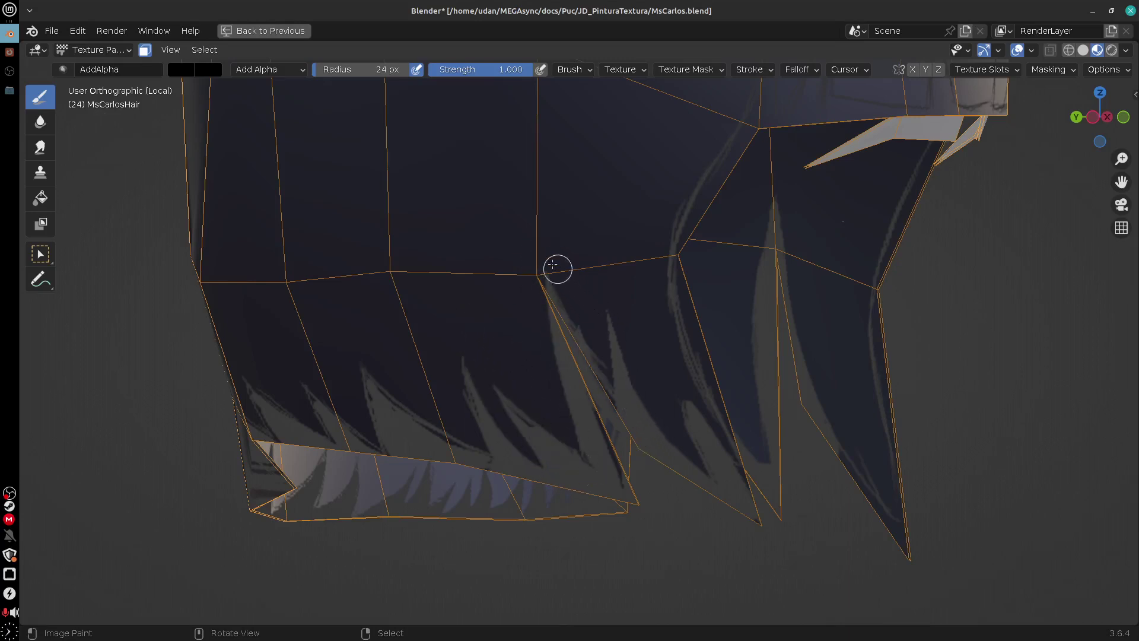
Narrow the gaps on both sides of the split with AddAlpha and restore thin strands near the front lock's tip
left_click_drag(557, 270, 667, 432)
key("ctrl+z")
left_click_drag(597, 265, 641, 421)
left_click_drag(562, 281, 619, 410)
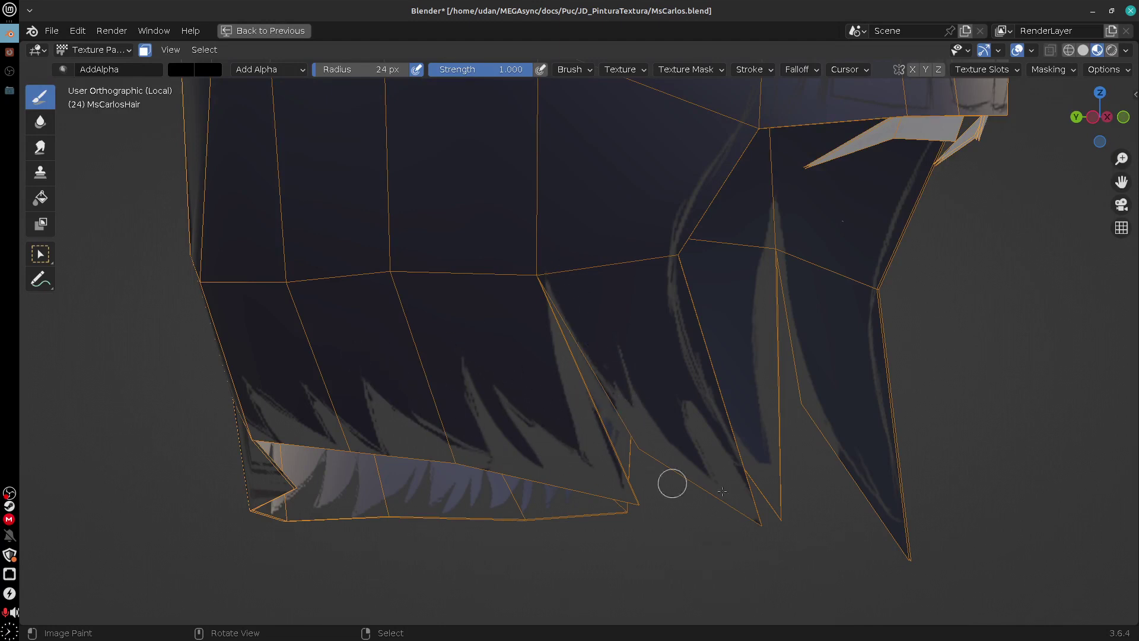
mouse_move(551, 255)
left_mouse_down()
mouse_move(579, 429)
mouse_move(615, 463)
mouse_move(612, 447)
left_mouse_up()
key("ctrl+z")
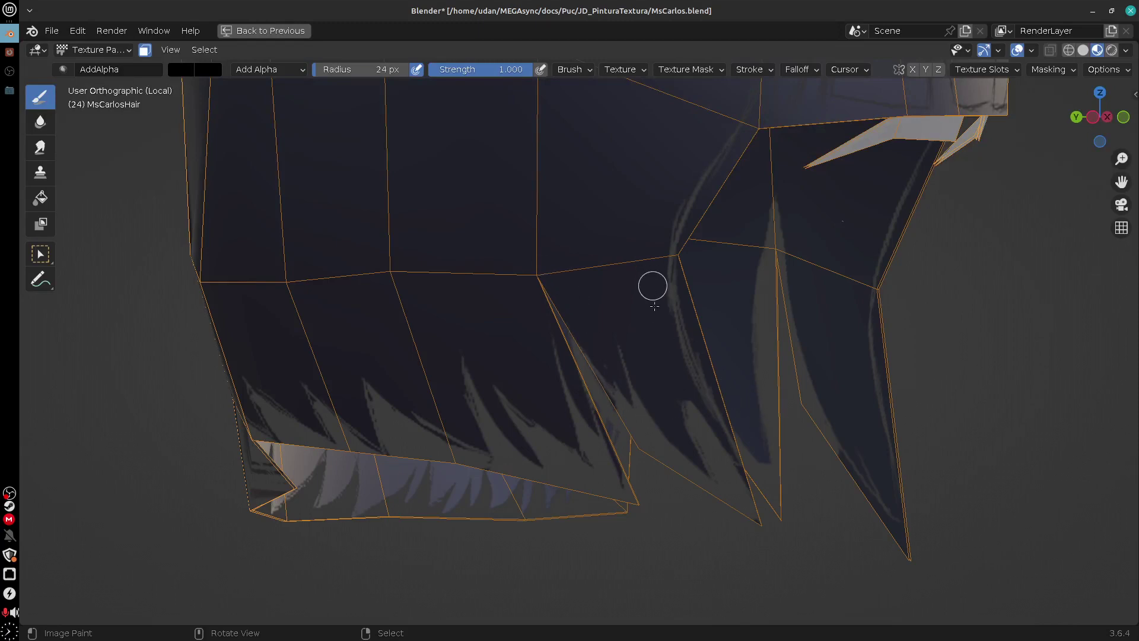
left_click_drag(665, 342, 758, 512)
Switch to the Erase brush and erase the outlined strip along the side lock's front edge, up to the fringe corner
middle_click_drag(816, 411, 778, 462, "shift")
key("e")
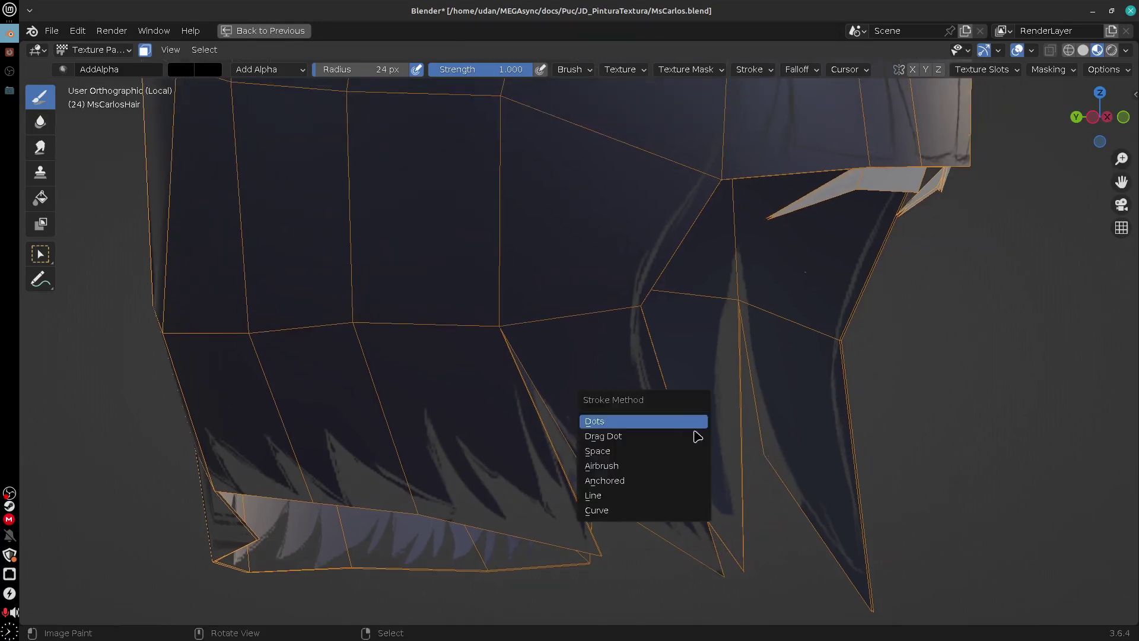
left_click(129, 52)
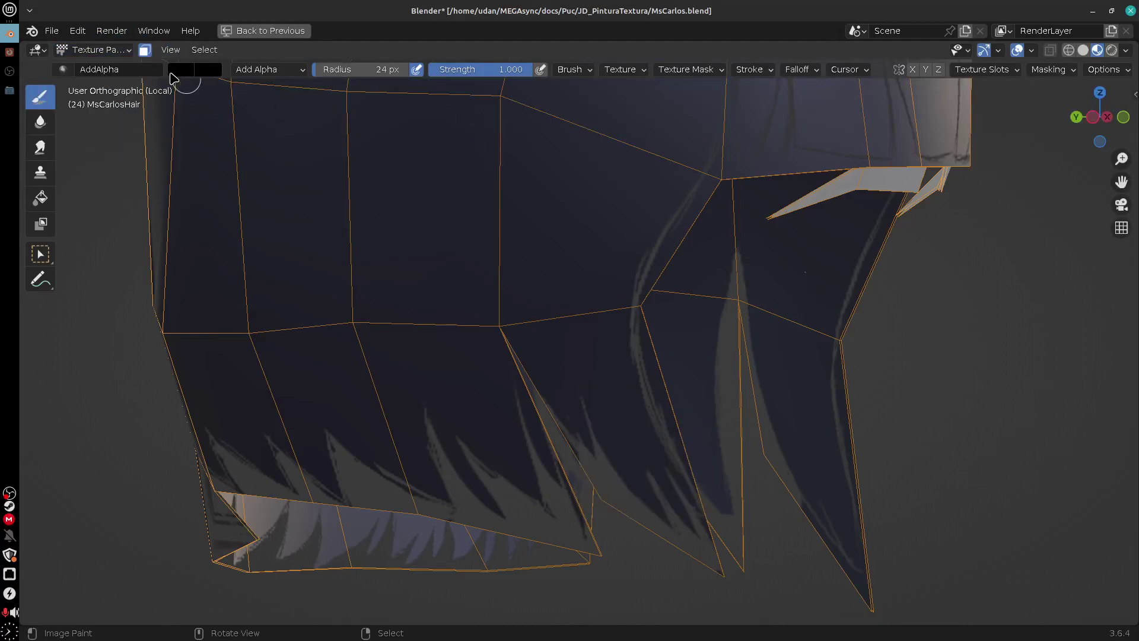
left_click(63, 70)
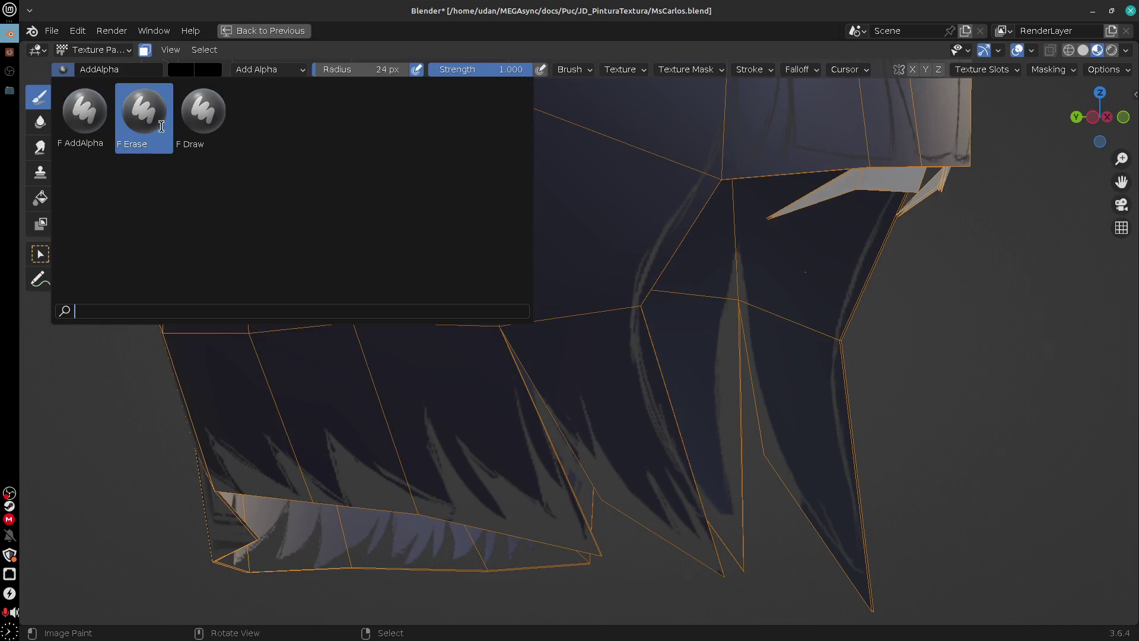
left_click(86, 126)
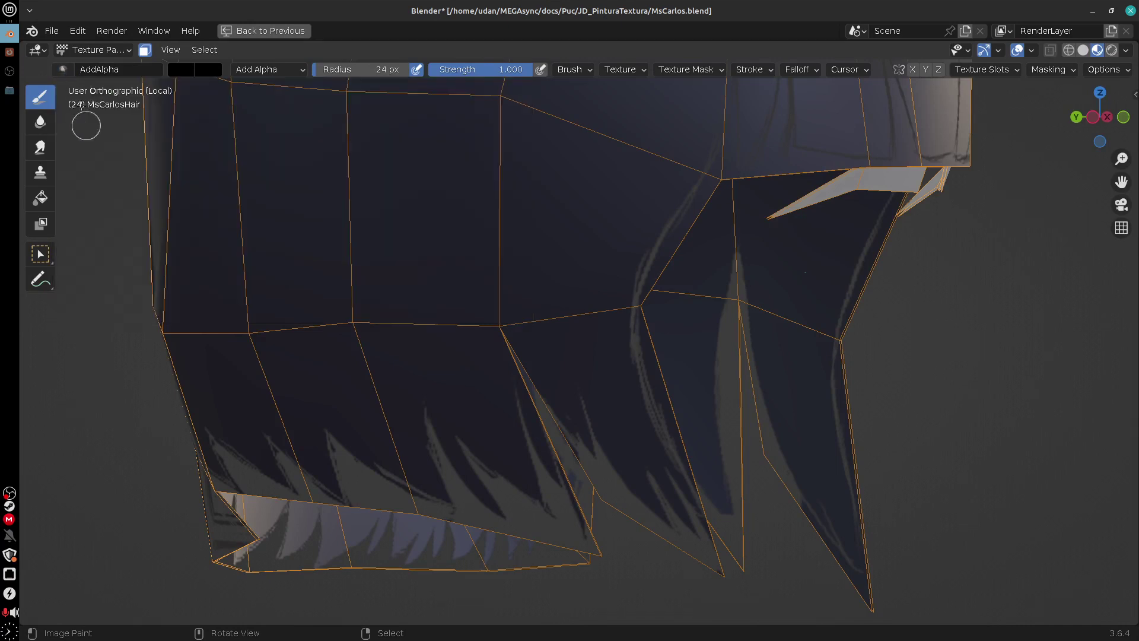
left_click(67, 70)
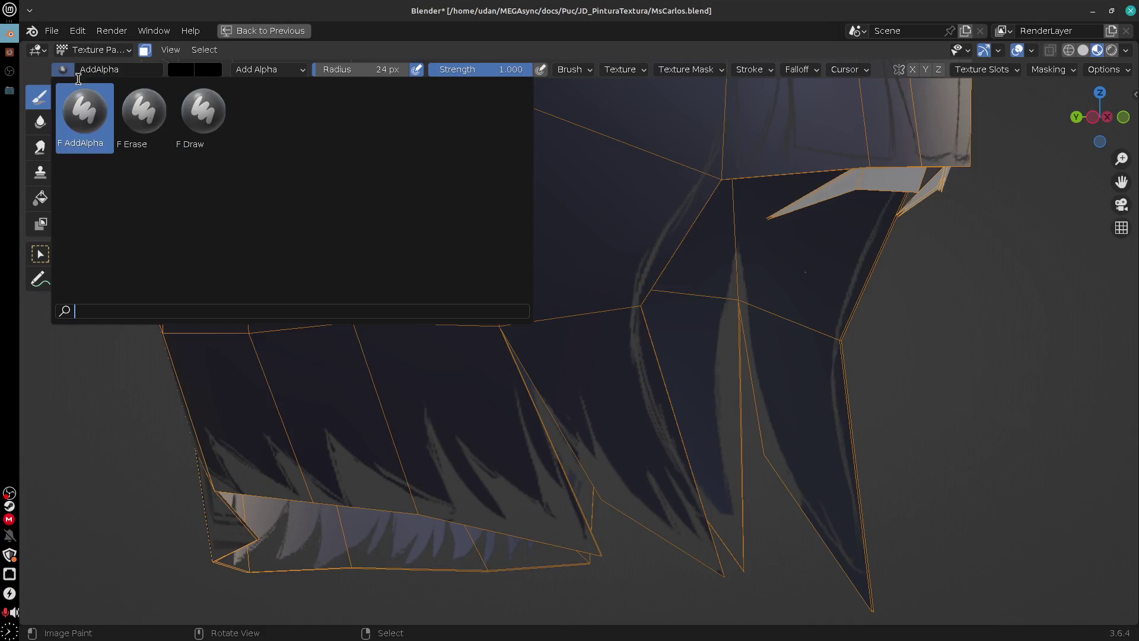
left_click(144, 113)
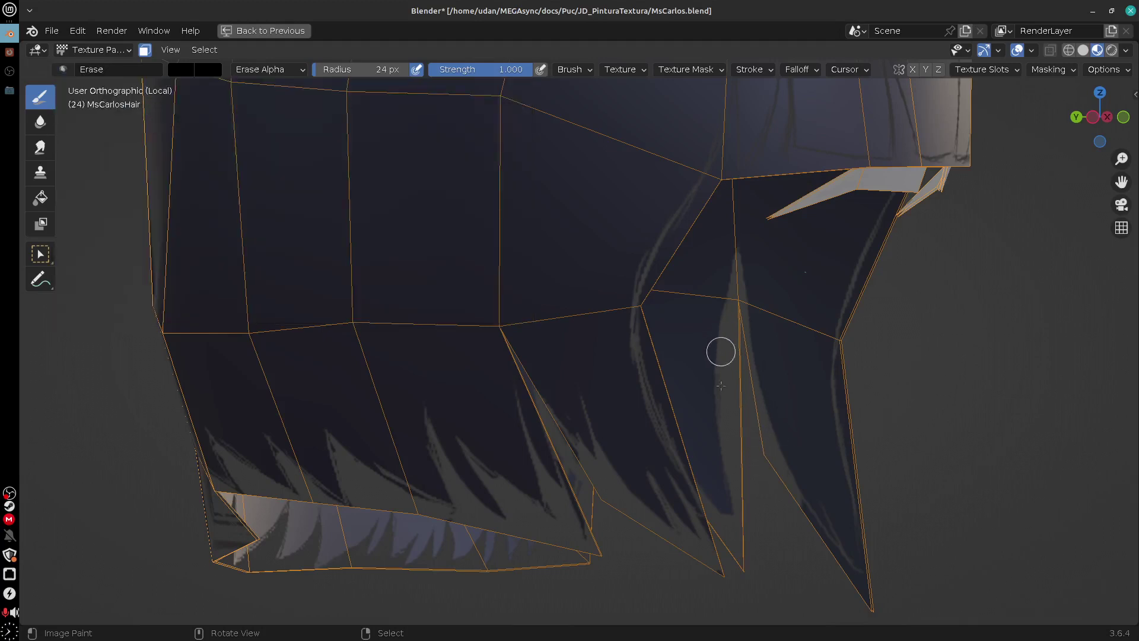
mouse_move(702, 475)
left_mouse_down()
mouse_move(682, 433)
mouse_move(692, 449)
left_mouse_up()
mouse_move(757, 511)
middle_mouse_down()
mouse_move(749, 502)
mouse_move(884, 463)
middle_mouse_up()
mouse_move(881, 468)
left_mouse_down()
mouse_move(849, 422)
mouse_move(839, 340)
mouse_move(899, 212)
left_mouse_up()
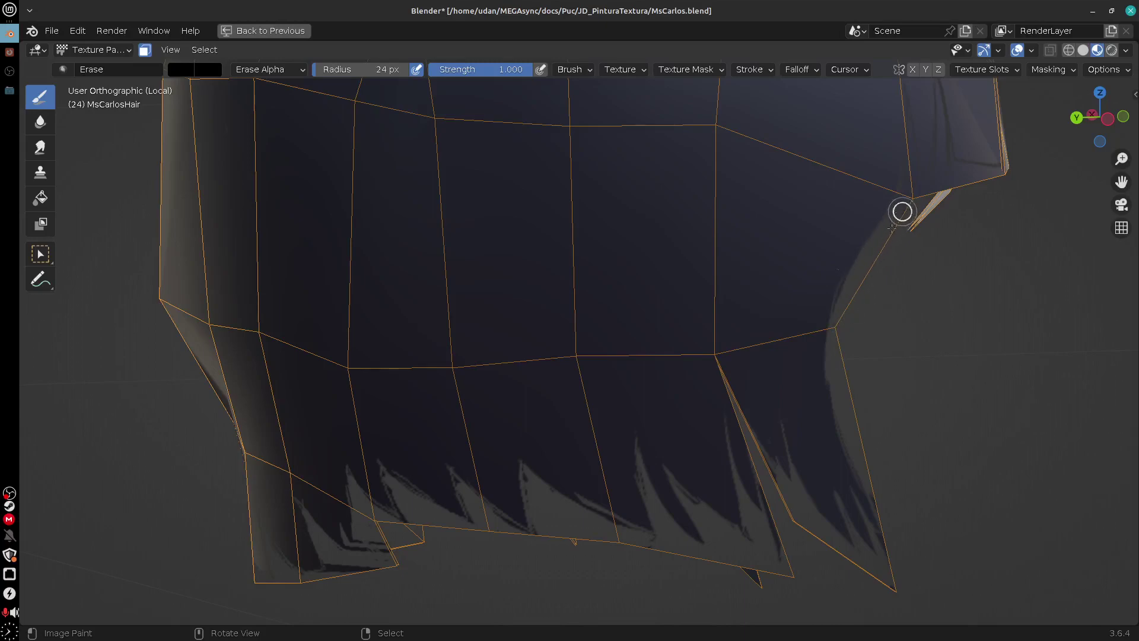
mouse_move(902, 386)
middle_mouse_down()
mouse_move(892, 401)
mouse_move(800, 371)
middle_mouse_up()
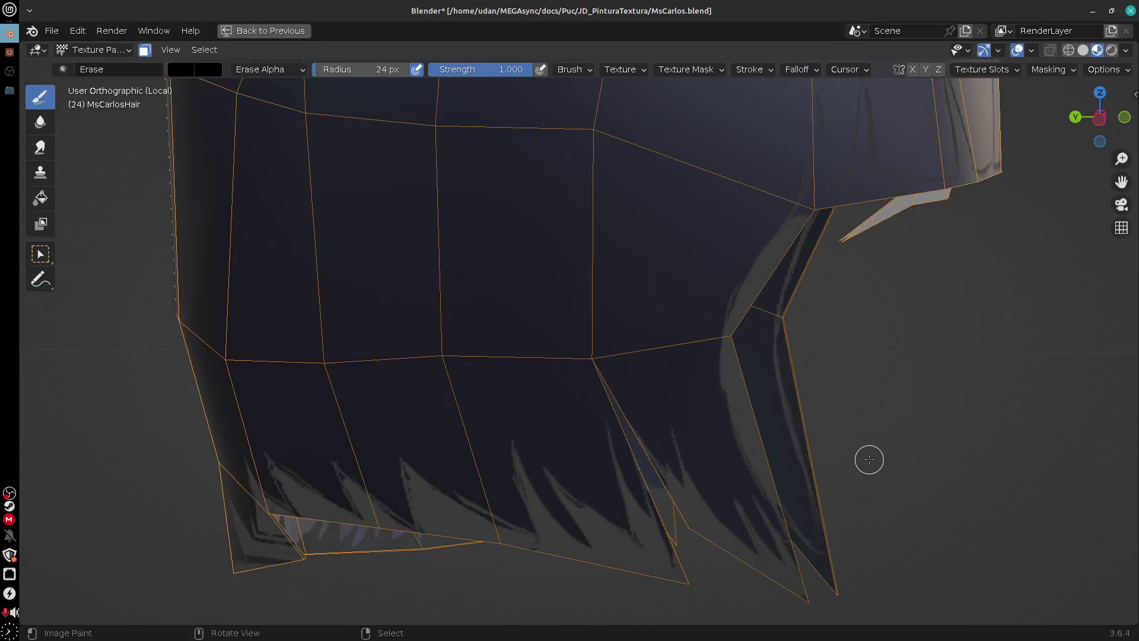
Restore the full editor layout and disable viewport display of the MsCarlosHair Solidify modifier
scroll(869, 460, "down", 2)
key("ctrl+space")
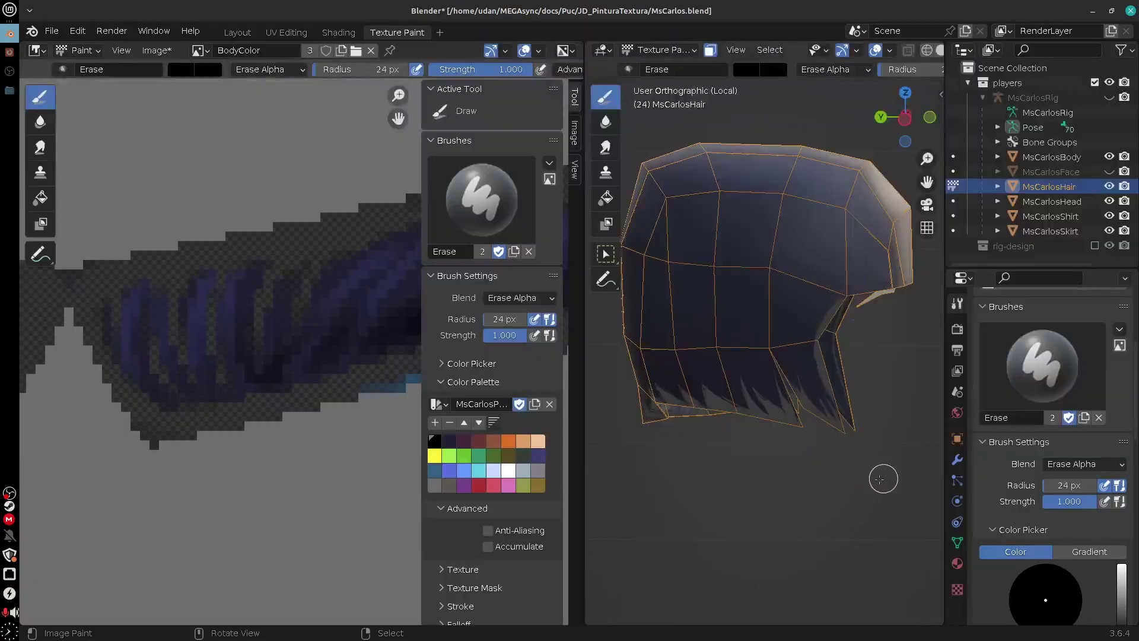
middle_click_drag(882, 473, 771, 479)
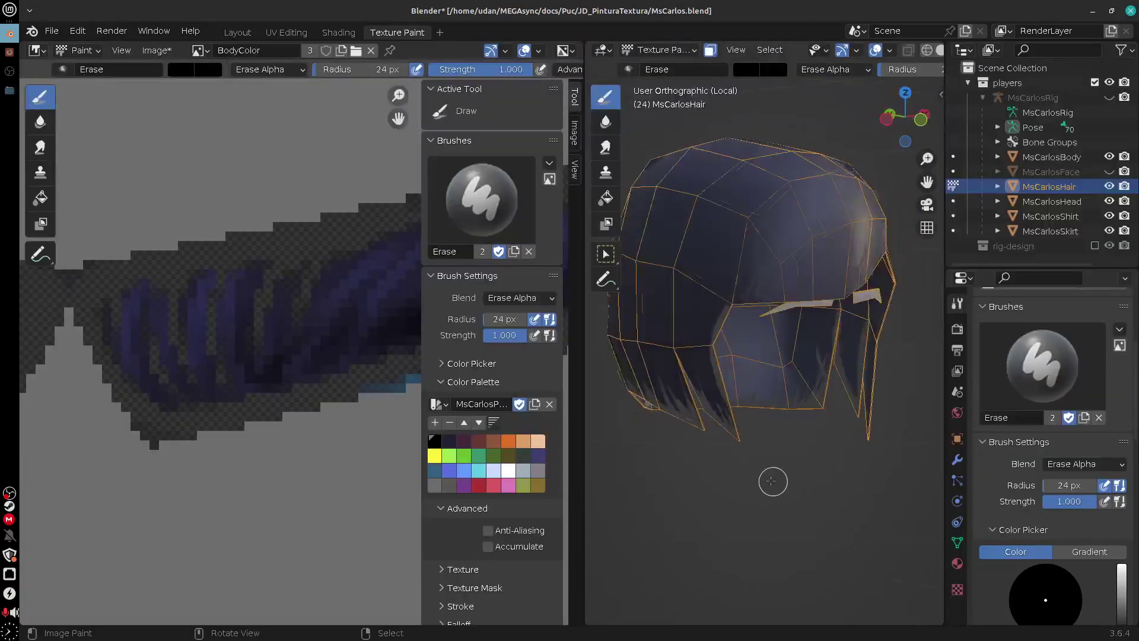
left_click(957, 461)
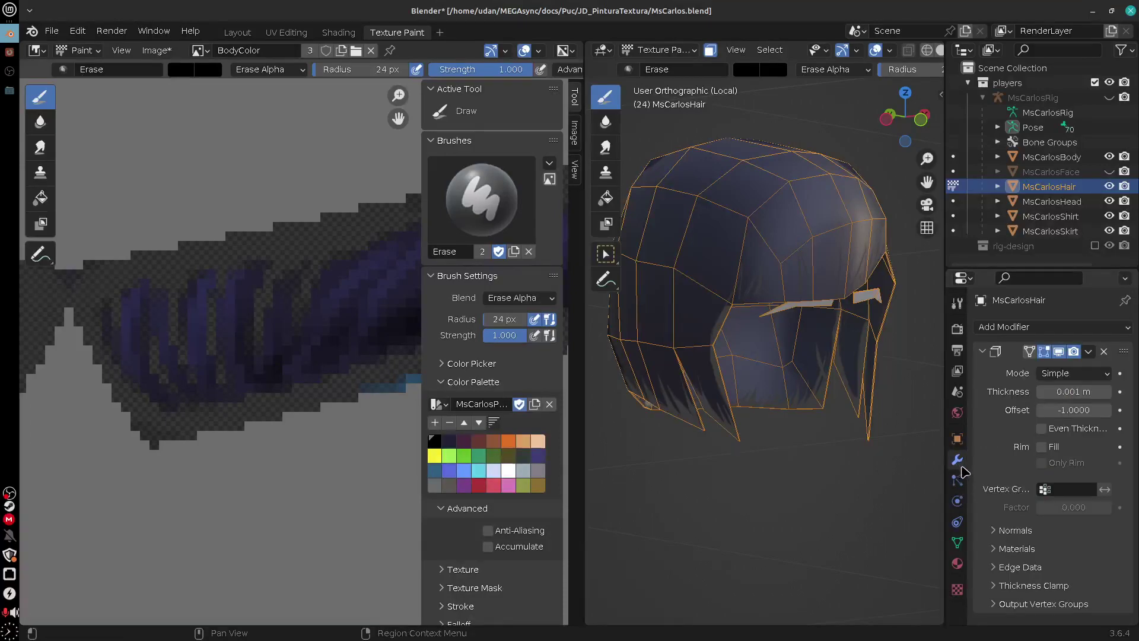
left_click(1057, 354)
Examine the hair's side locks, hem and inner surfaces from several angles without the added thickness
mouse_move(828, 404)
middle_mouse_down()
mouse_move(737, 407)
mouse_move(725, 419)
mouse_move(1067, 439)
middle_mouse_up()
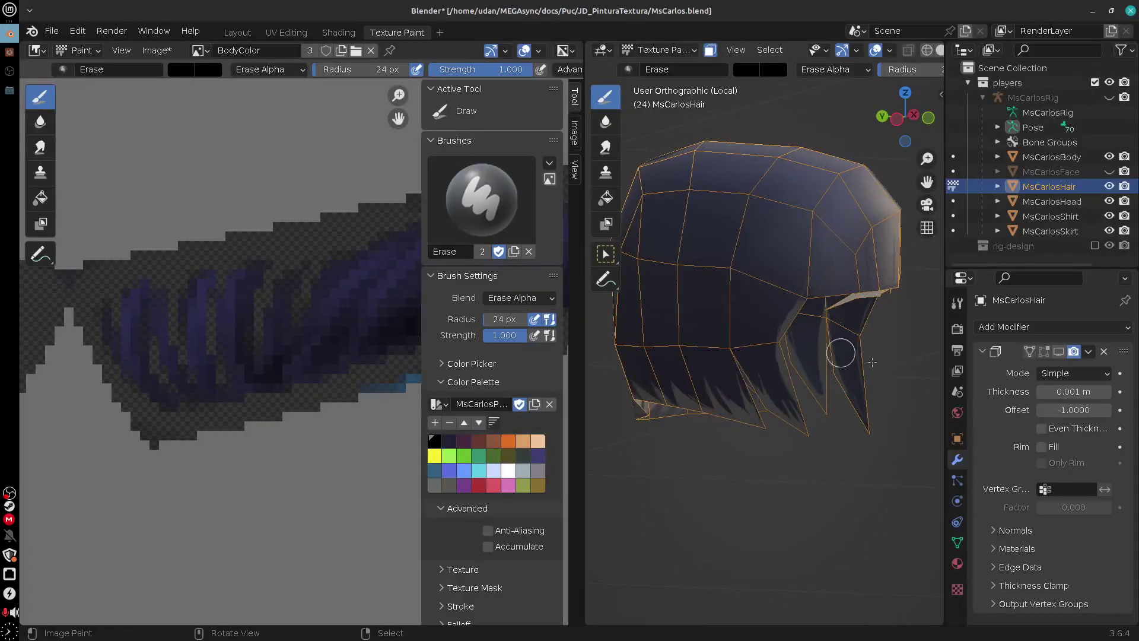
mouse_move(861, 369)
middle_mouse_down()
mouse_move(857, 343)
mouse_move(856, 361)
middle_mouse_up()
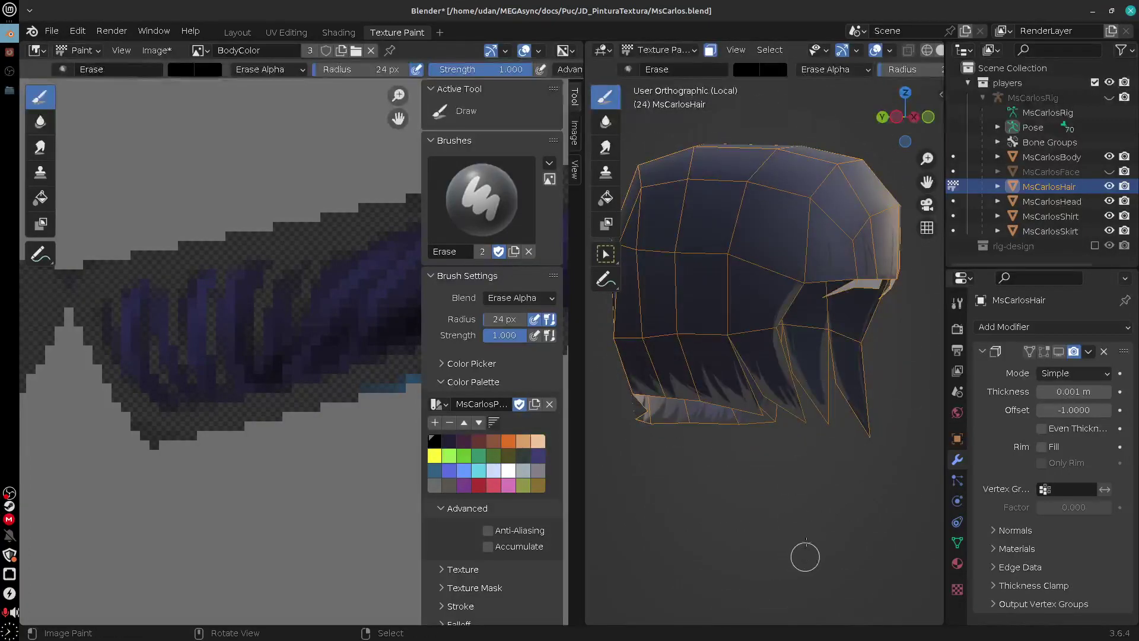
mouse_move(824, 493)
middle_mouse_down()
mouse_move(846, 490)
mouse_move(791, 490)
mouse_move(839, 444)
mouse_move(841, 334)
middle_mouse_up()
scroll(797, 496, "up", 2)
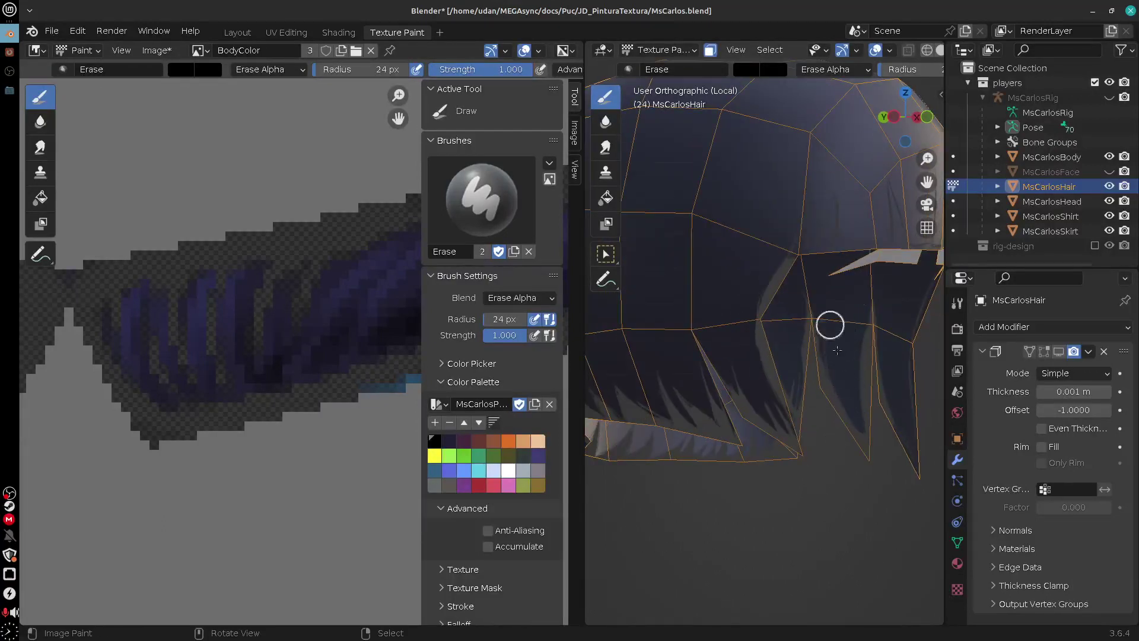
middle_click_drag(851, 419, 818, 414)
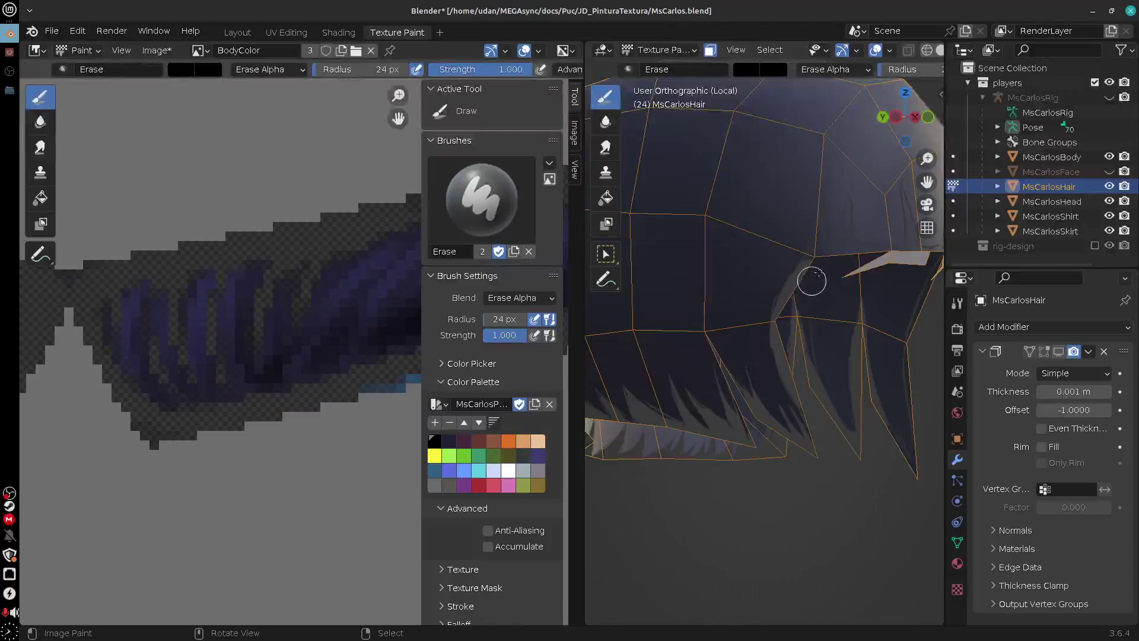
mouse_move(839, 355)
middle_mouse_down()
mouse_move(849, 483)
mouse_move(849, 472)
mouse_move(729, 466)
mouse_move(771, 447)
middle_mouse_up()
scroll(797, 401, "up", 3)
middle_click_drag(801, 403, 793, 370)
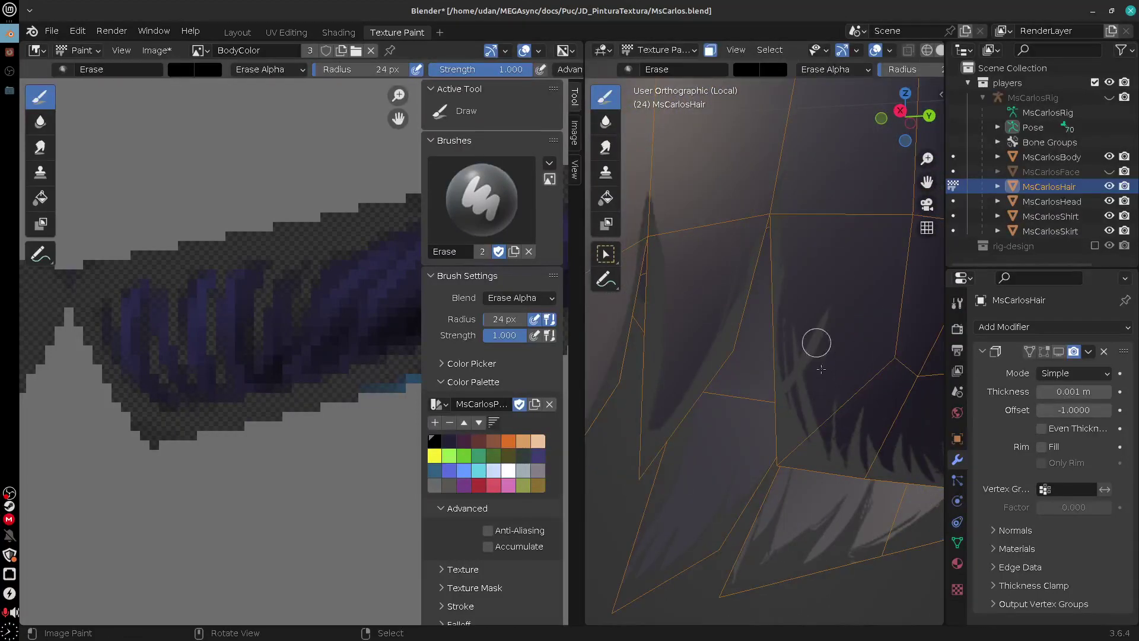
middle_click_drag(814, 504, 1045, 472)
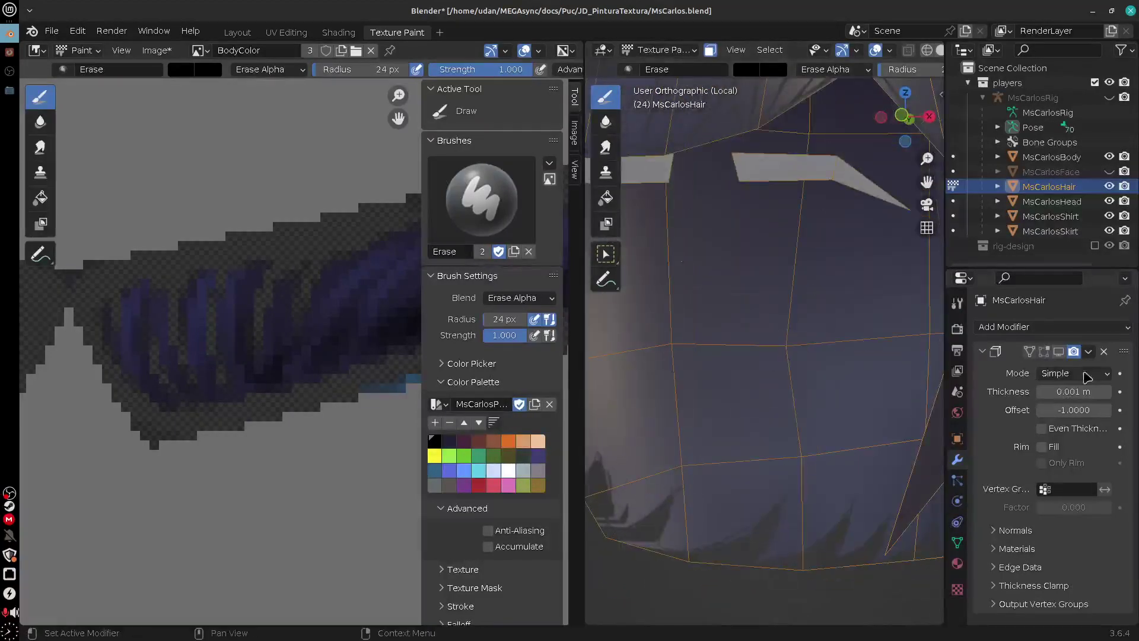
Enlarge the Properties editor and expand the paint tool's Options to check the Occlude and Backface Culling settings
left_click(957, 303)
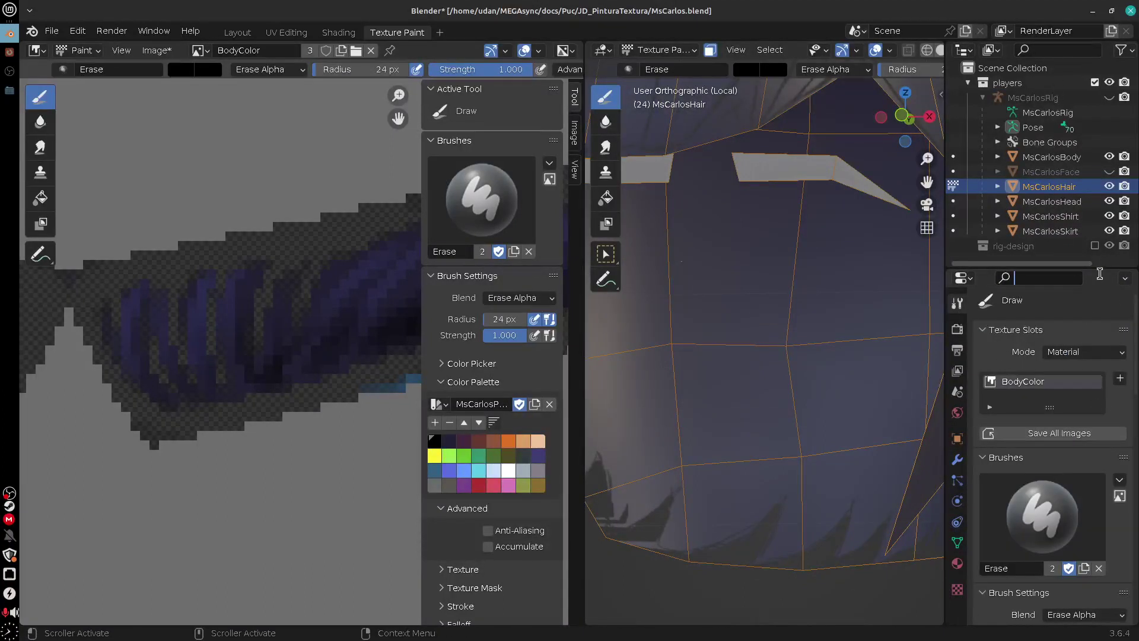
left_click_drag(1102, 268, 1091, 96)
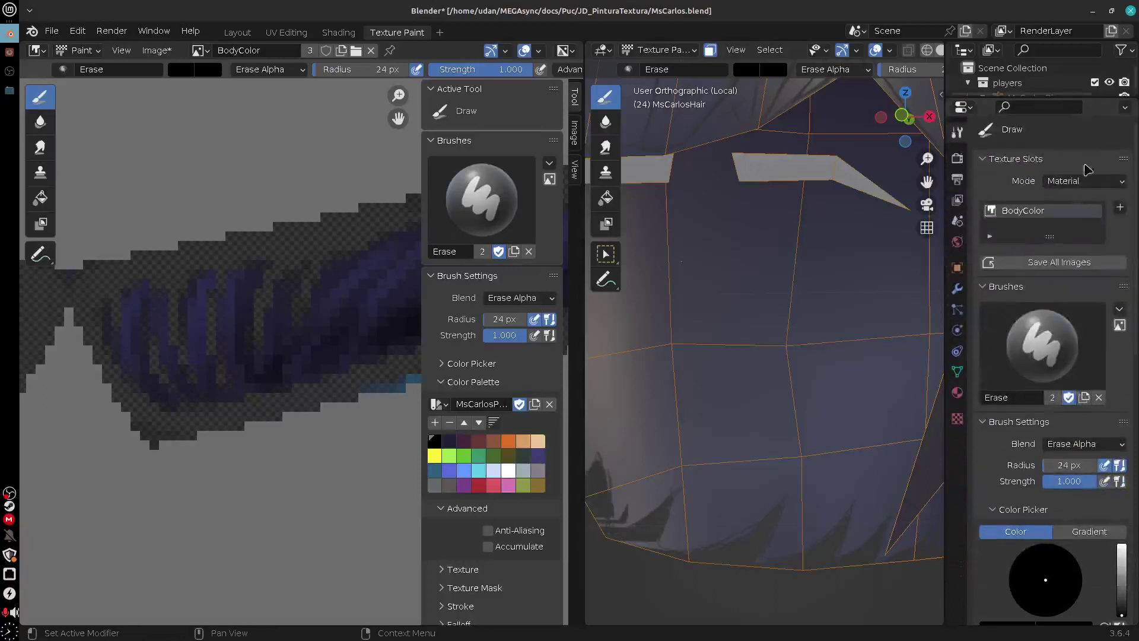
left_click(1009, 287)
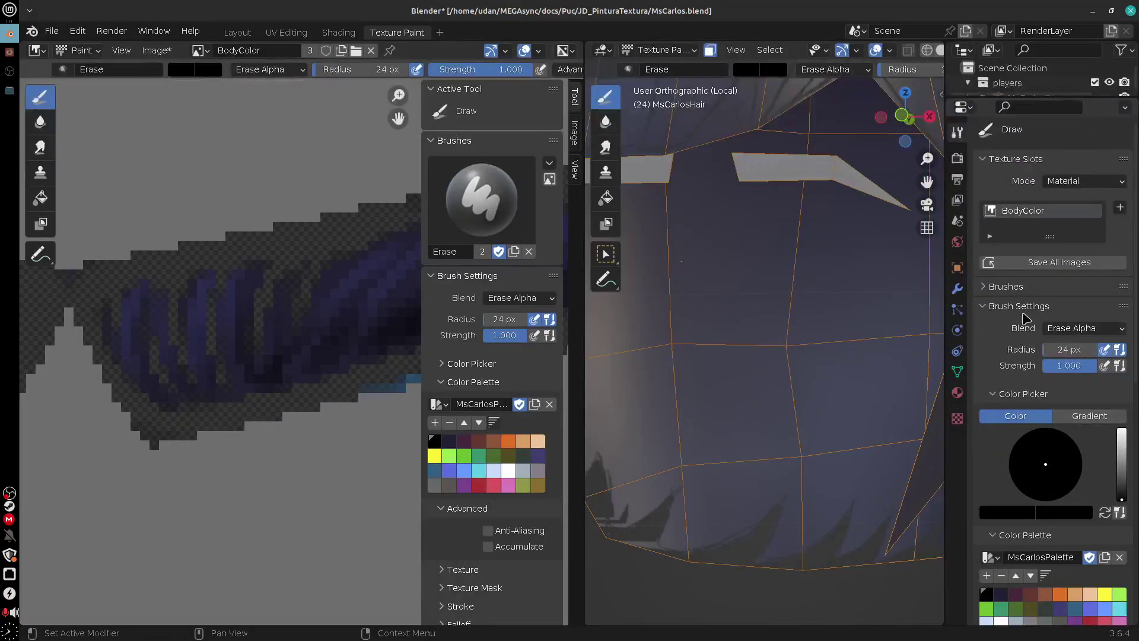
scroll(1038, 356, "down", 15)
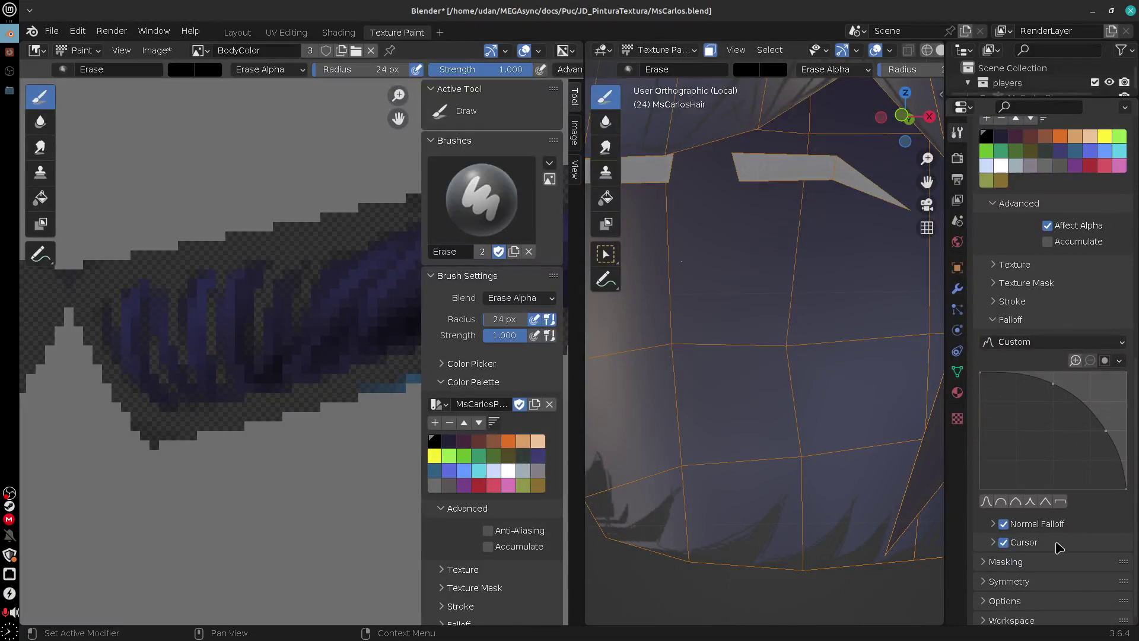
left_click_drag(1133, 475, 1133, 571)
left_click(1021, 596)
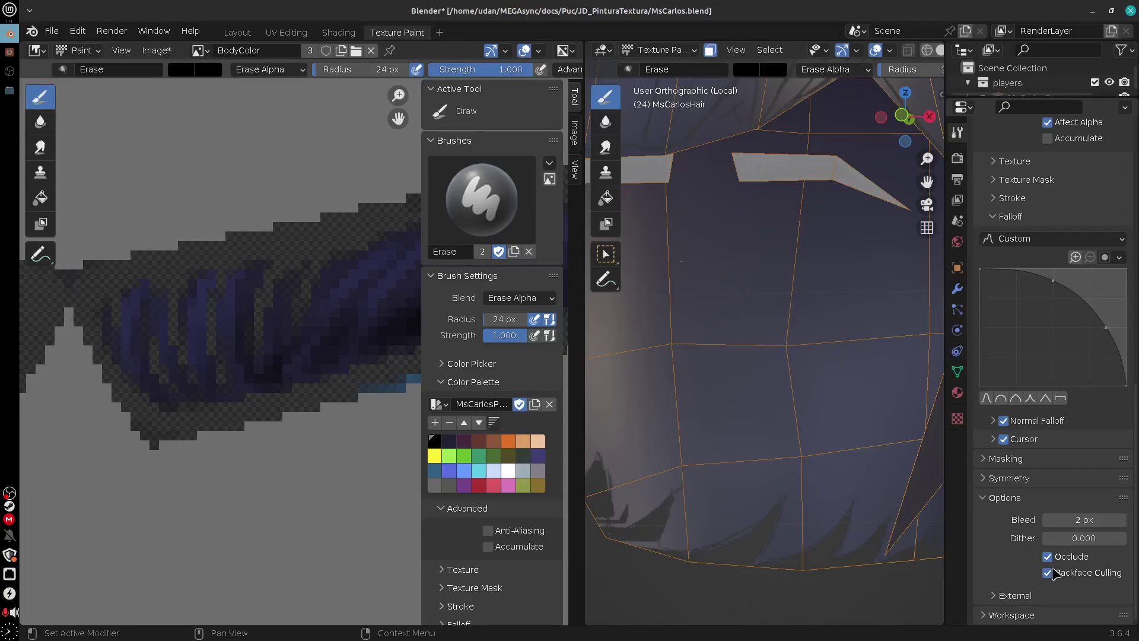
middle_click_drag(842, 516, 878, 500)
middle_click_drag(858, 432, 808, 465, "shift")
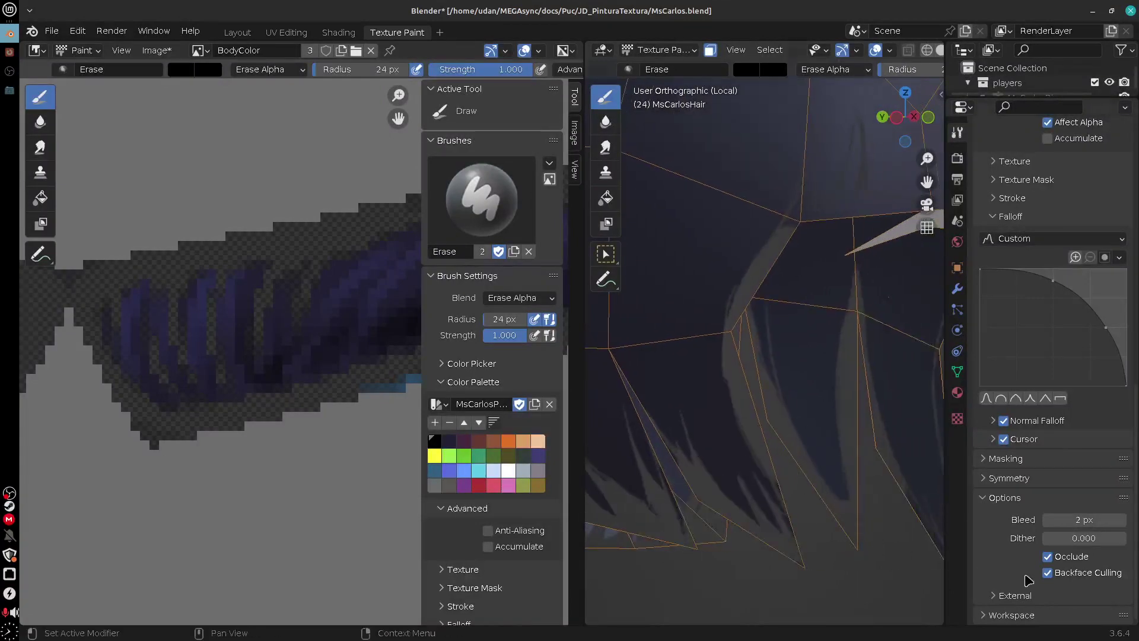
mouse_move(1133, 570)
left_mouse_down()
mouse_move(1133, 480)
mouse_move(1137, 569)
left_mouse_up()
scroll(1133, 534, "up", 10)
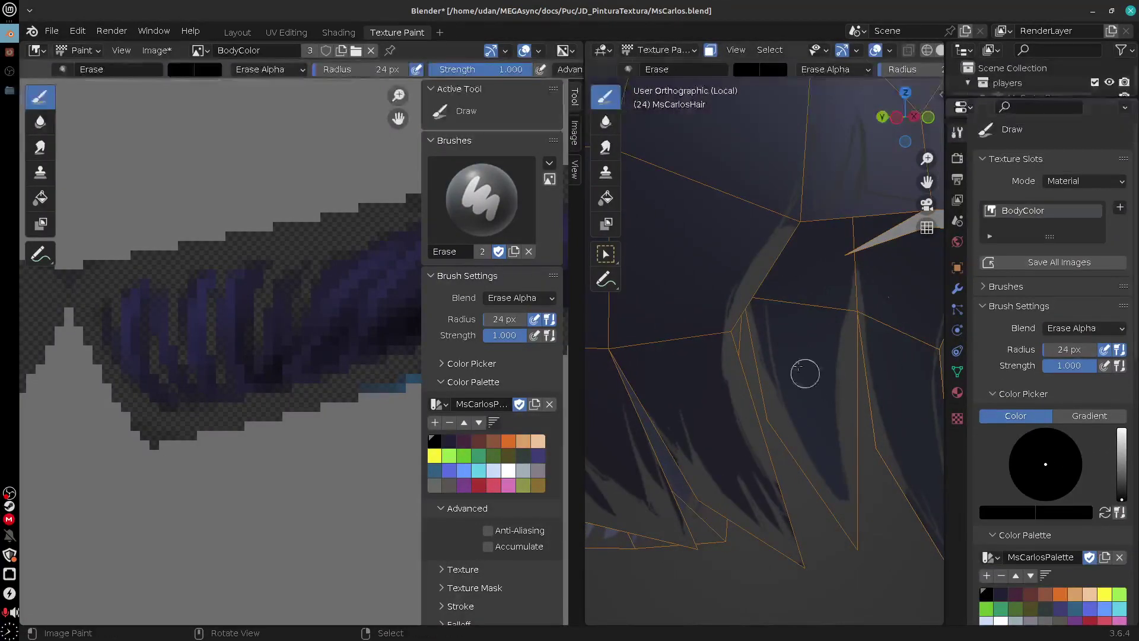
Switch to the AddAlpha brush and restore hair over the crossed gaps at the rear lock's edge, reducing the radius to 7 px
mouse_move(803, 373)
middle_mouse_down()
mouse_move(836, 363)
mouse_move(877, 427)
mouse_move(884, 489)
mouse_move(768, 480)
mouse_move(838, 465)
mouse_move(889, 496)
mouse_move(801, 437)
middle_mouse_up()
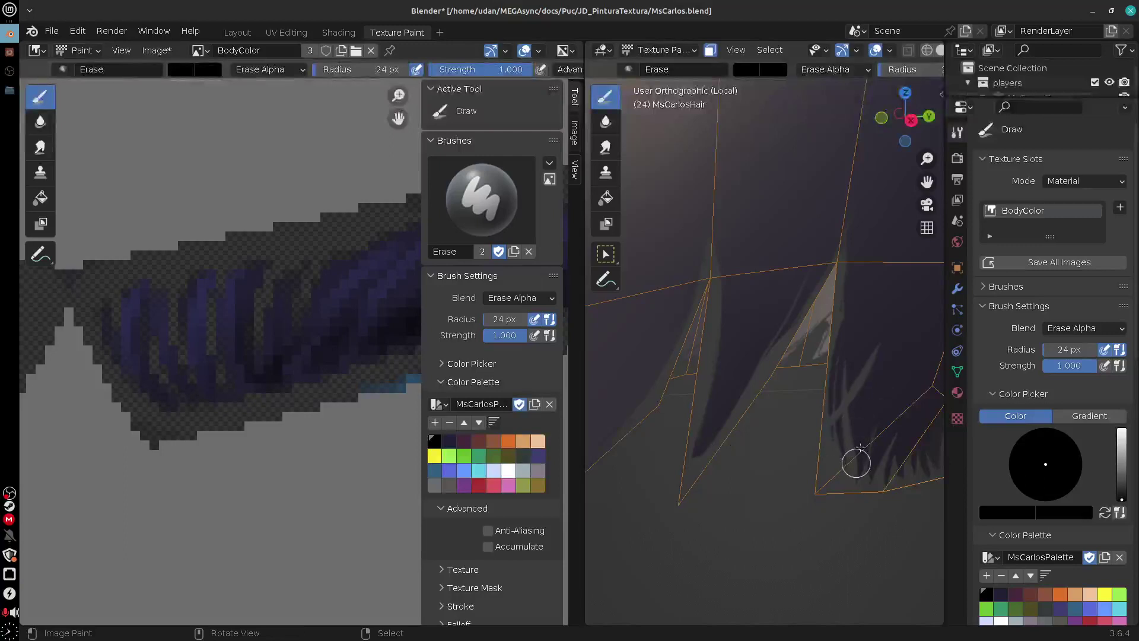
left_click(677, 70)
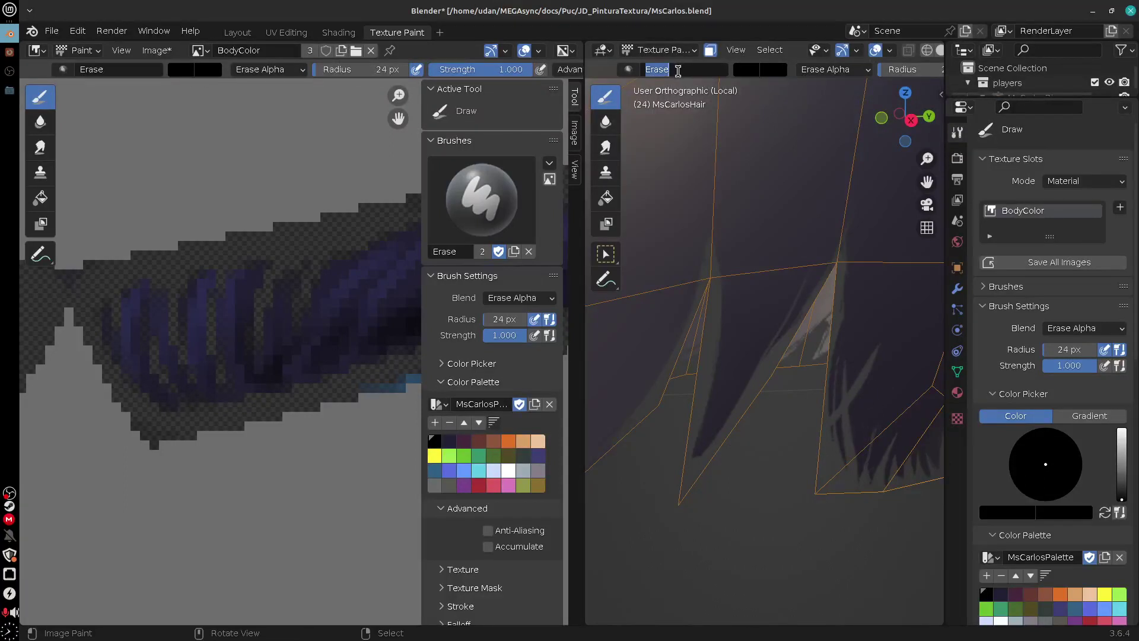
left_click(630, 70)
left_click(650, 111)
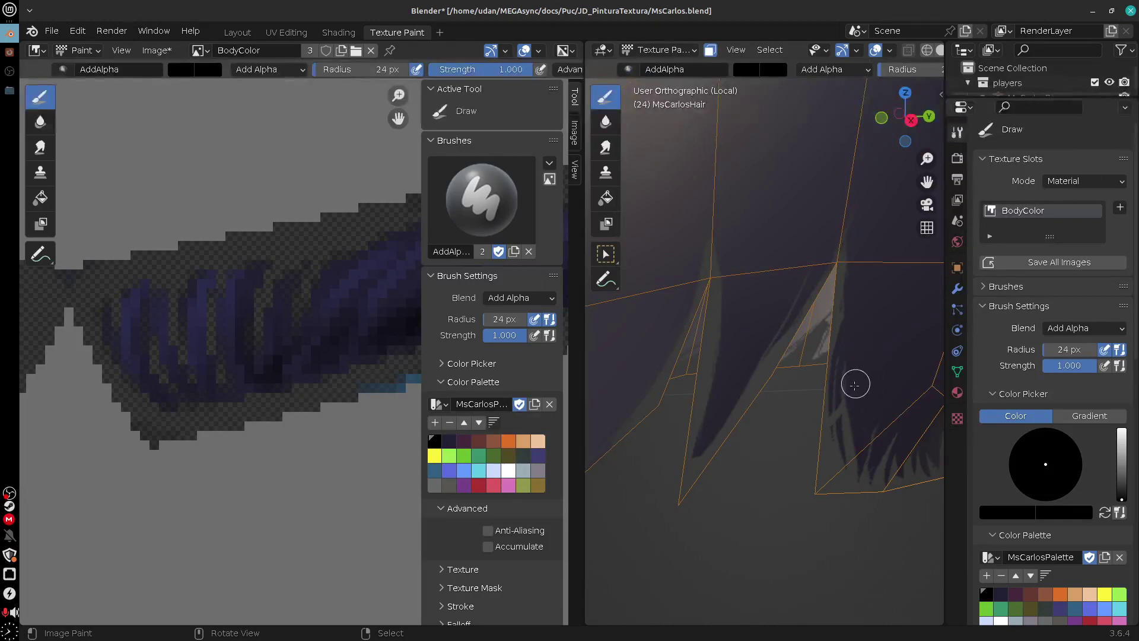
key("f")
left_click(845, 368)
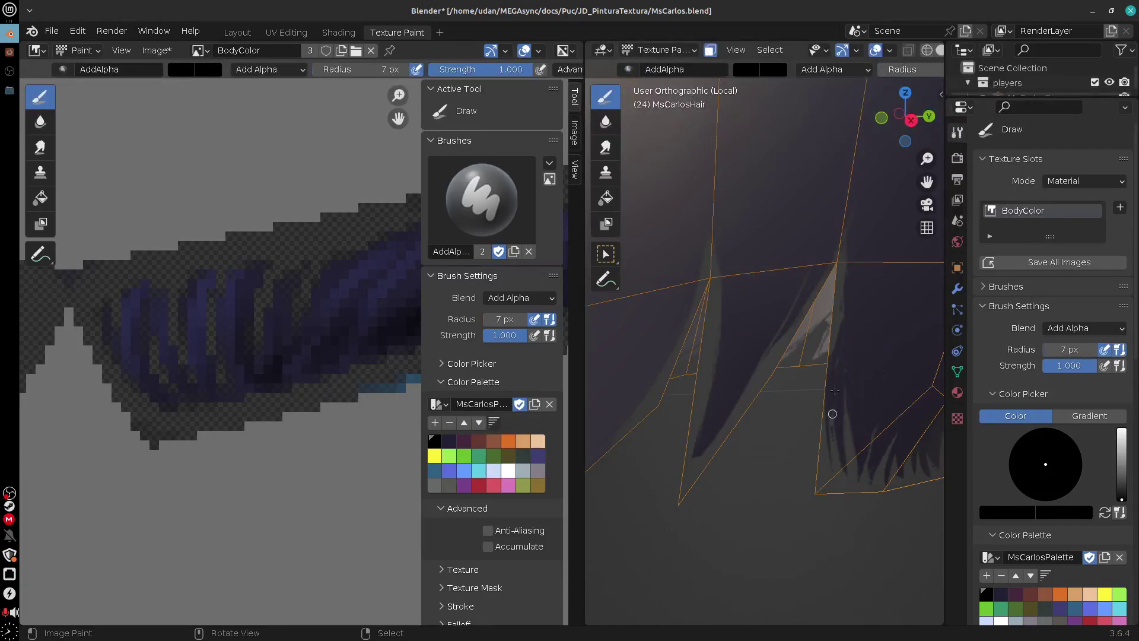
Switch to the Erase brush with a 17 px radius and erase the two outlined pointed gaps above the fringe corner
mouse_move(735, 496)
middle_mouse_down()
mouse_move(902, 457)
mouse_move(878, 465)
mouse_move(865, 347)
mouse_move(764, 425)
middle_mouse_up()
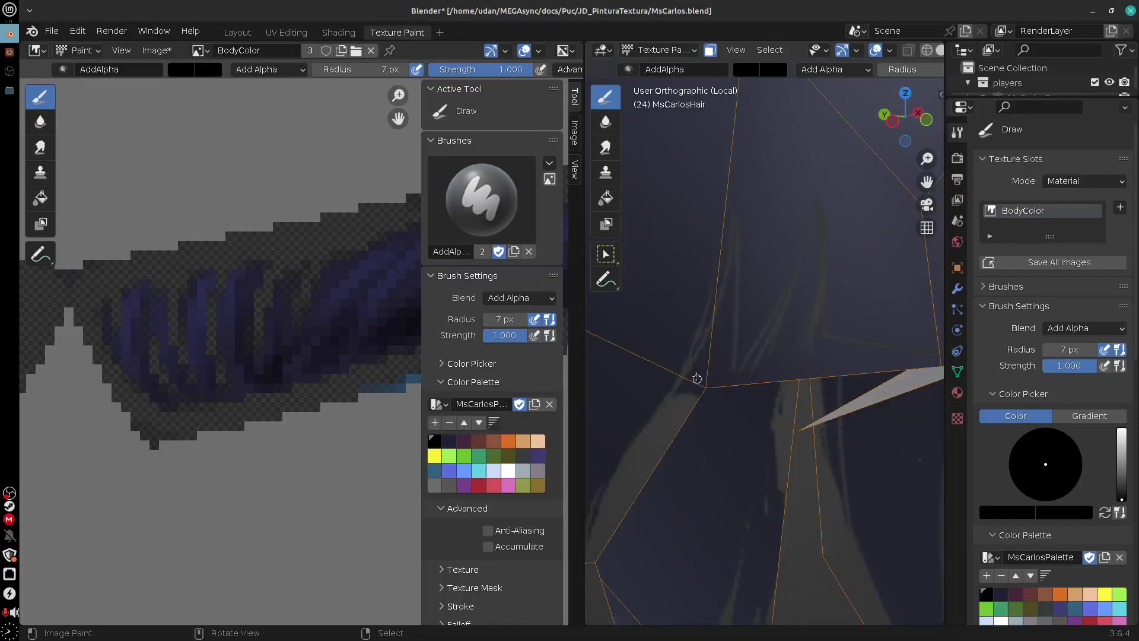
left_click(681, 78)
left_click(706, 114)
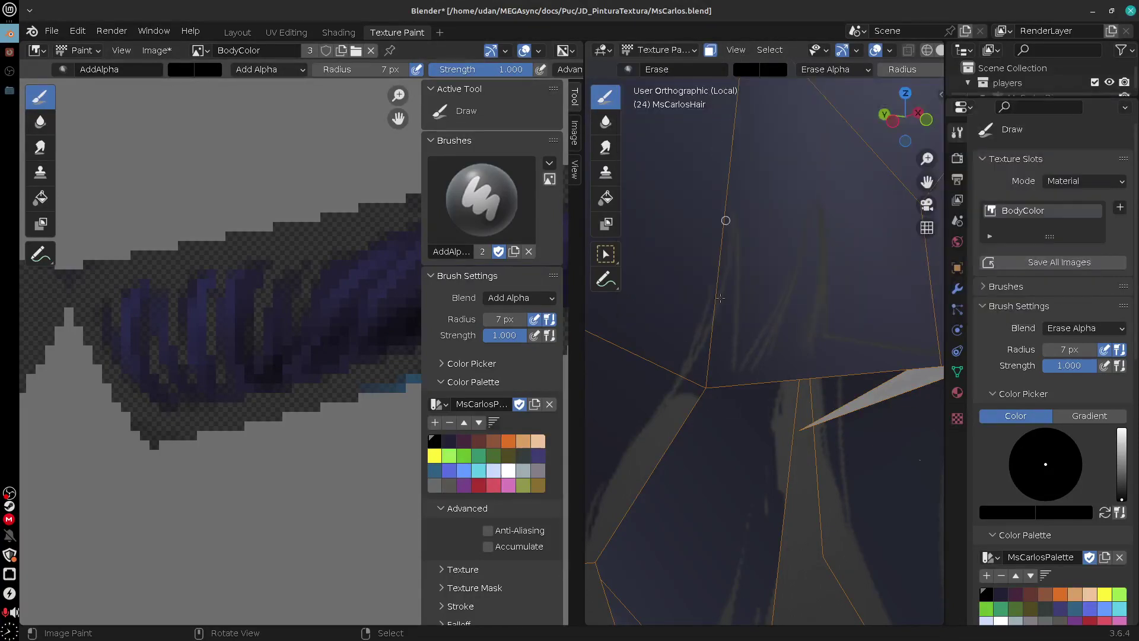
key("f")
left_click(688, 413)
mouse_move(677, 411)
left_mouse_down()
mouse_move(727, 265)
mouse_move(727, 407)
mouse_move(735, 389)
left_mouse_up()
mouse_move(769, 339)
left_mouse_down()
mouse_move(811, 221)
mouse_move(808, 238)
left_mouse_up()
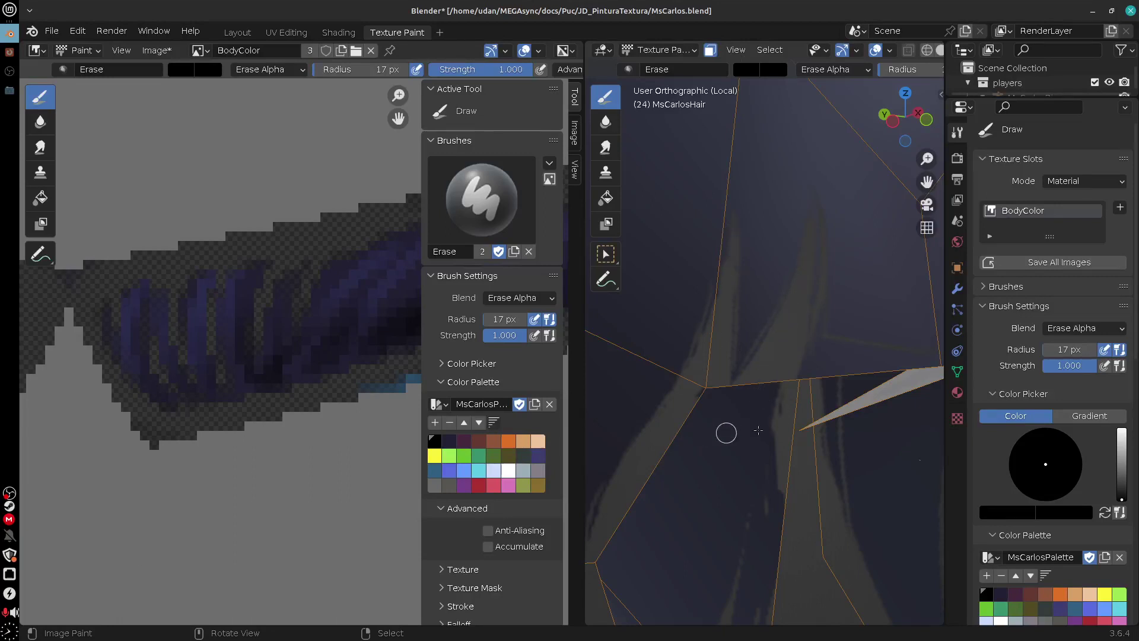
Erase the outlined pointed gap in the middle of the fringe and thin the hair along its lower edge
middle_click_drag(903, 383, 770, 408, "shift")
mouse_move(696, 393)
left_mouse_down()
mouse_move(740, 397)
mouse_move(678, 369)
left_mouse_up()
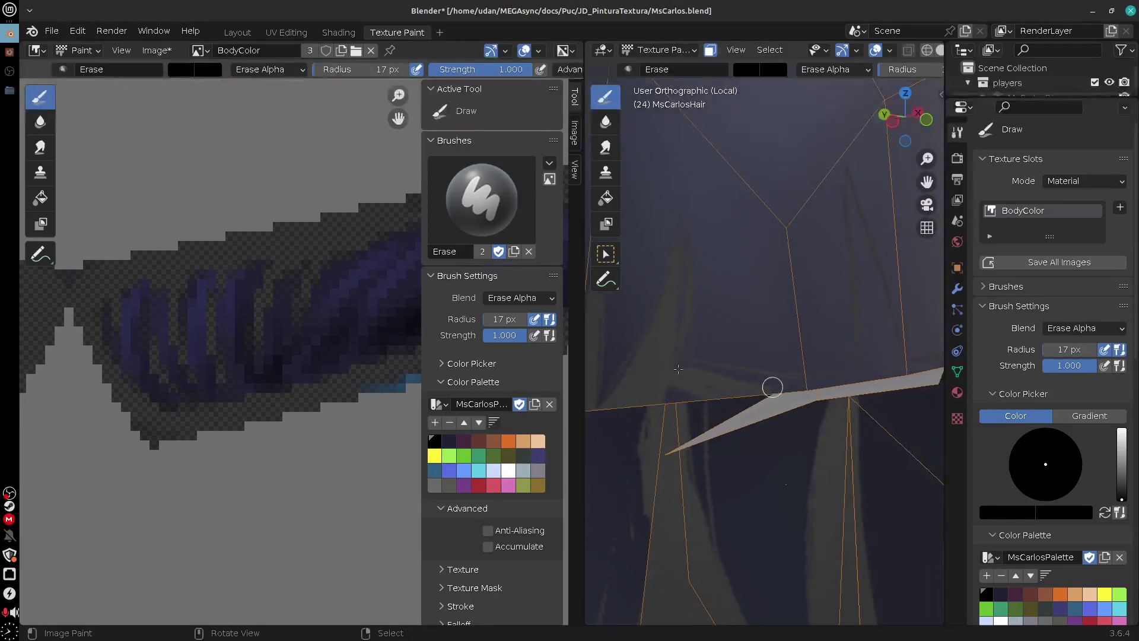
mouse_move(844, 437)
middle_mouse_down("shift")
mouse_move(795, 440)
mouse_move(848, 415)
mouse_move(828, 415)
mouse_move(841, 465)
mouse_move(854, 471)
middle_mouse_up("shift")
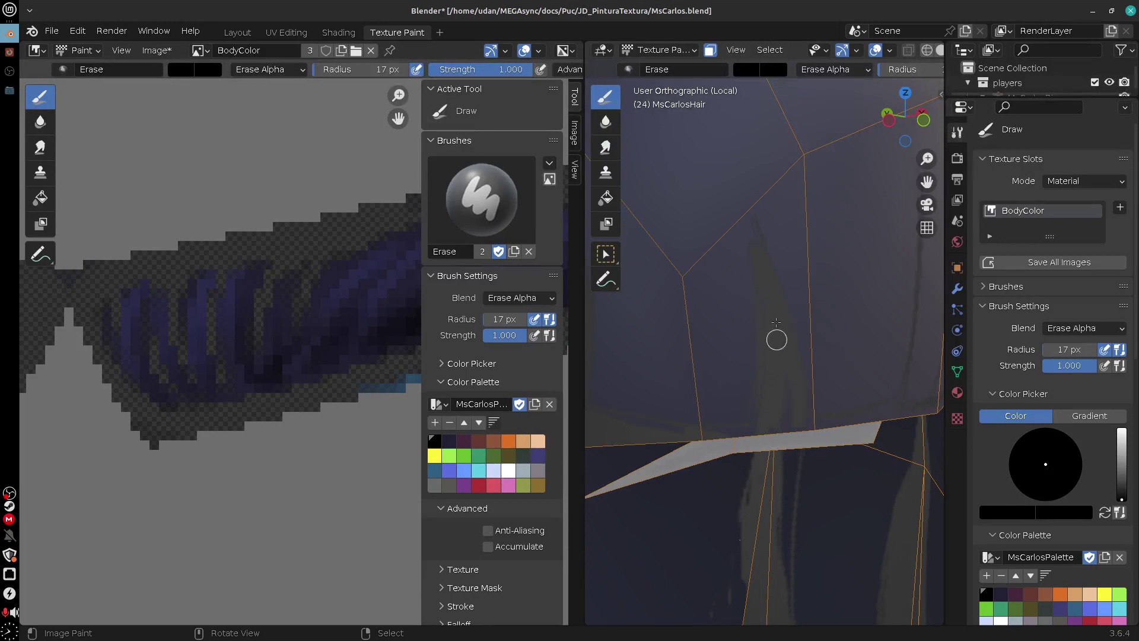
scroll(786, 439, "up", 2)
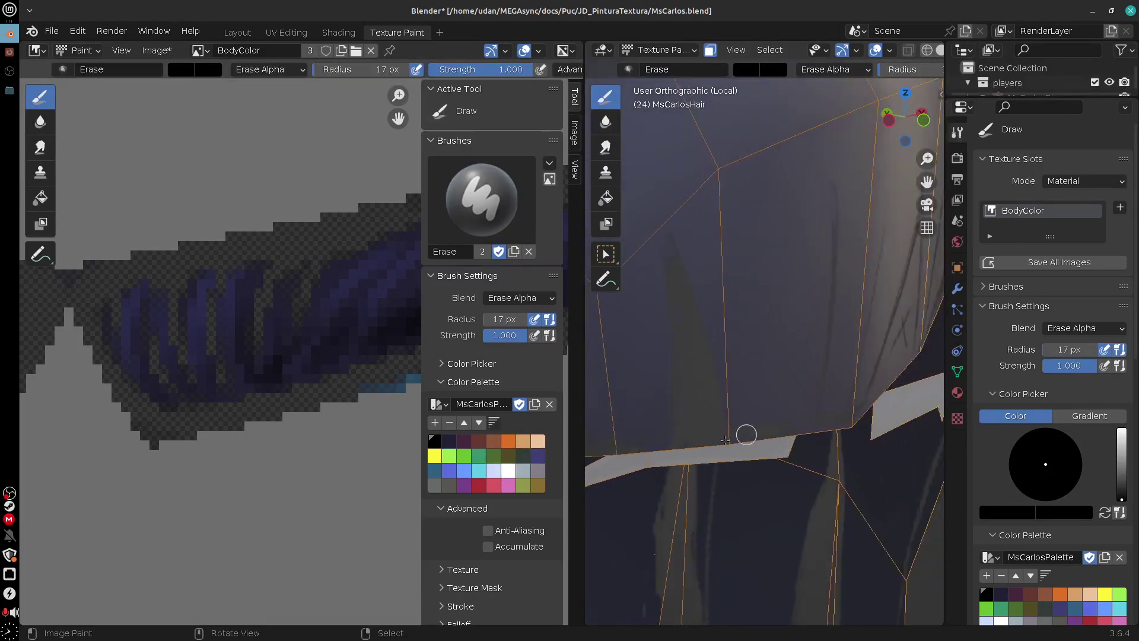
left_click_drag(821, 427, 740, 424, "alt+shift")
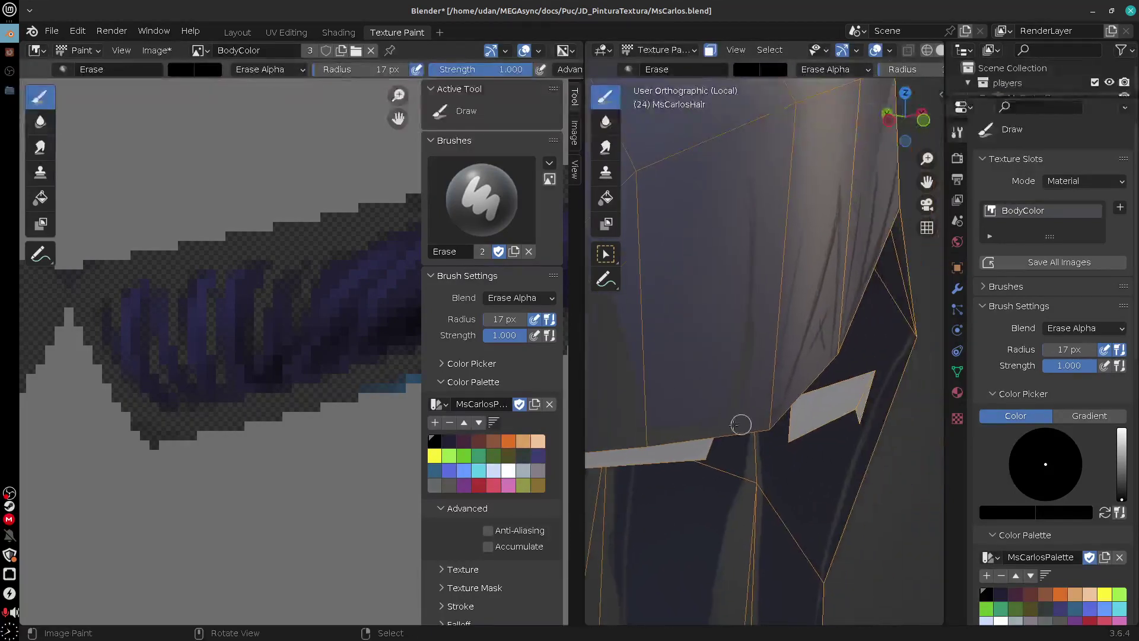
left_click_drag(815, 447, 782, 439, "alt")
Erase the outlined pointed gaps in the fringe beside its raised corner, leaving separate strands
middle_click_drag(760, 437, 819, 462, "shift")
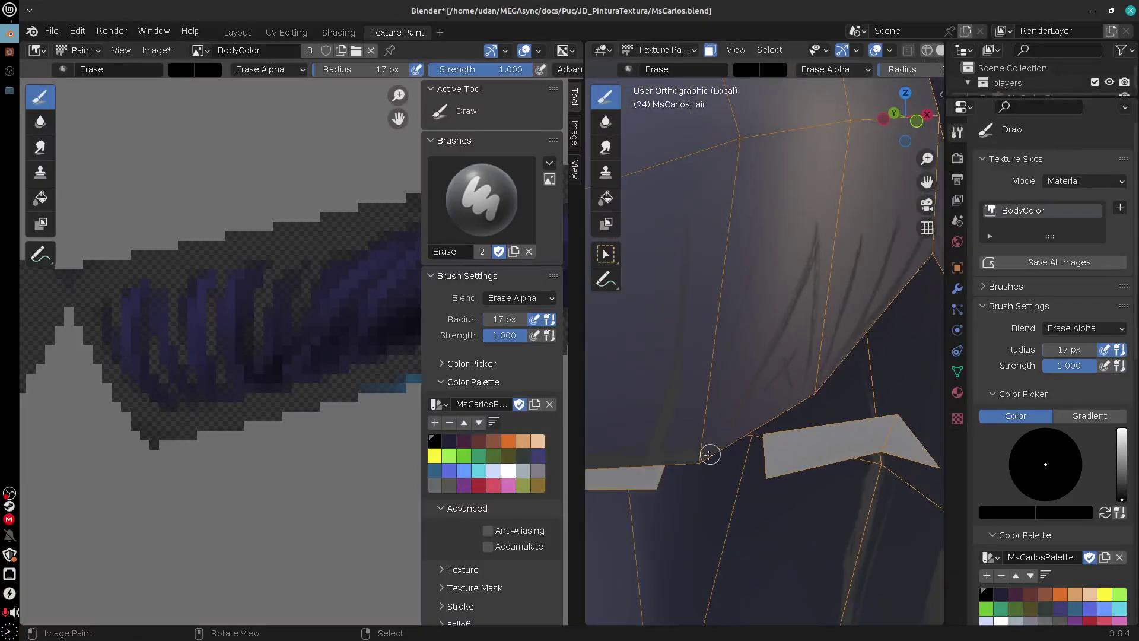
left_click_drag(796, 303, 753, 420)
left_click_drag(809, 271, 772, 447)
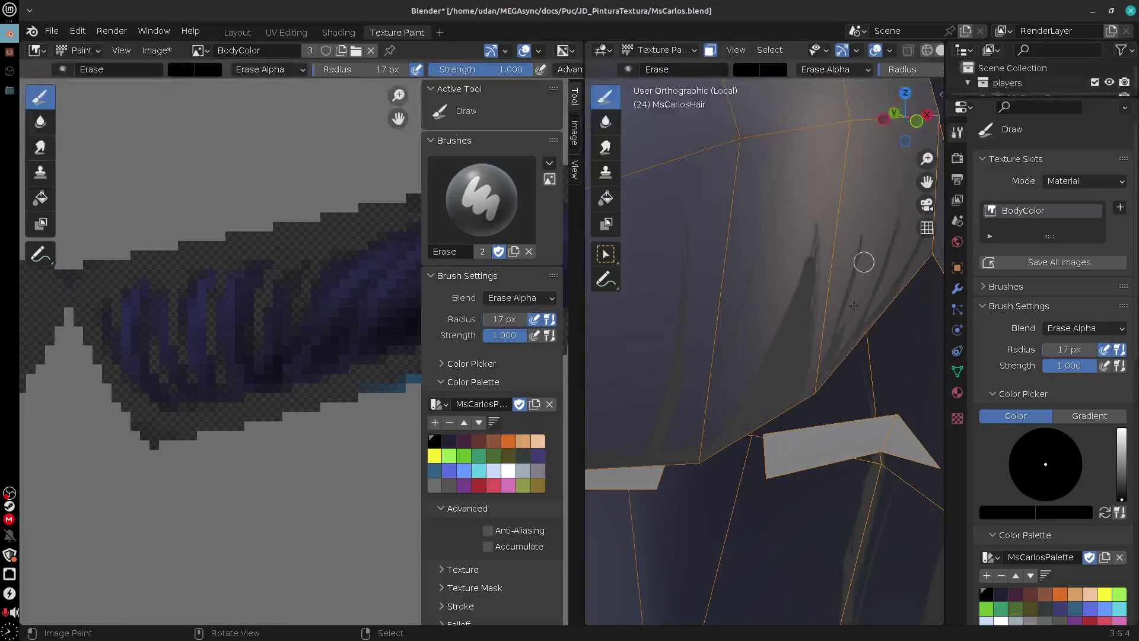
left_click_drag(862, 254, 841, 392)
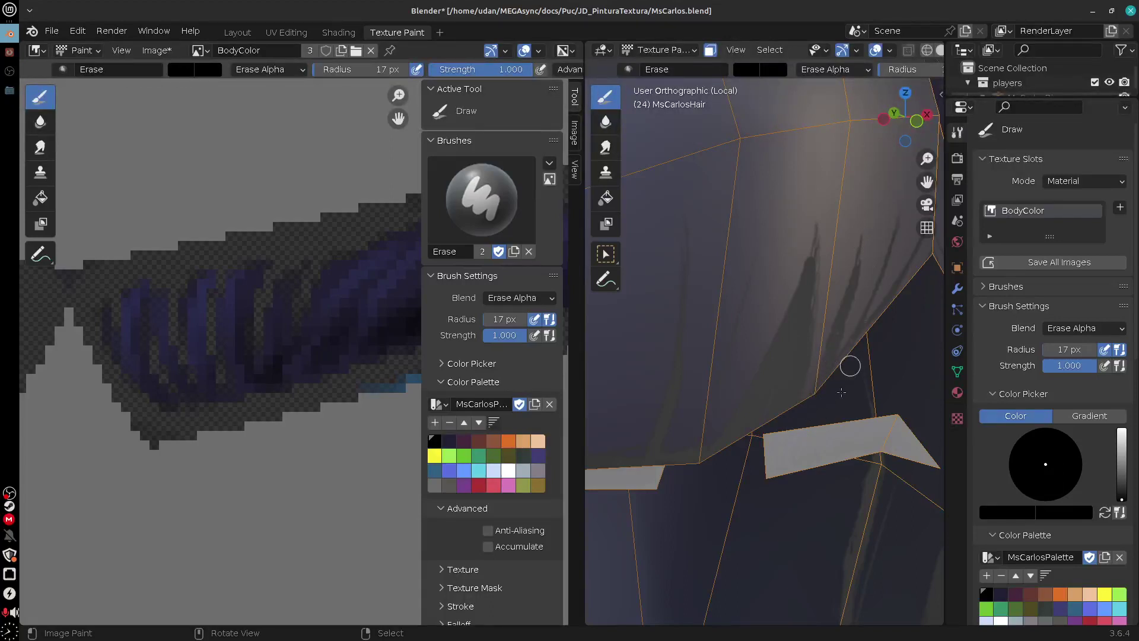
Erase a thin uneven margin along the edges of the front side lock, from the fringe corner to the tip
mouse_move(902, 376)
middle_mouse_down()
mouse_move(803, 425)
mouse_move(747, 407)
mouse_move(810, 370)
middle_mouse_up()
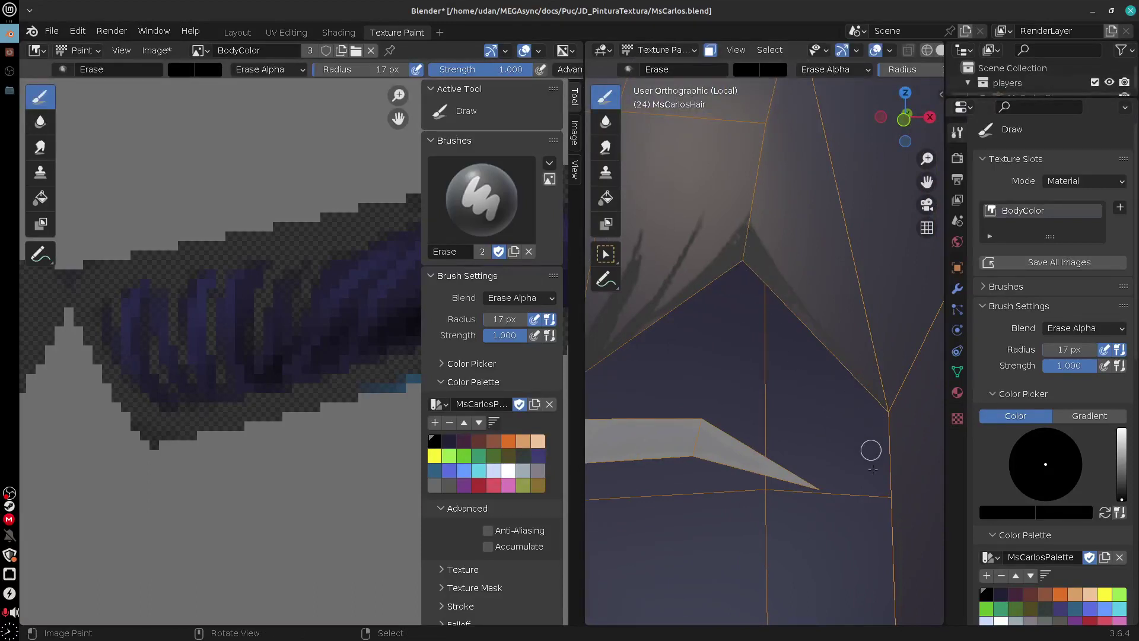
middle_click_drag(872, 469, 728, 292)
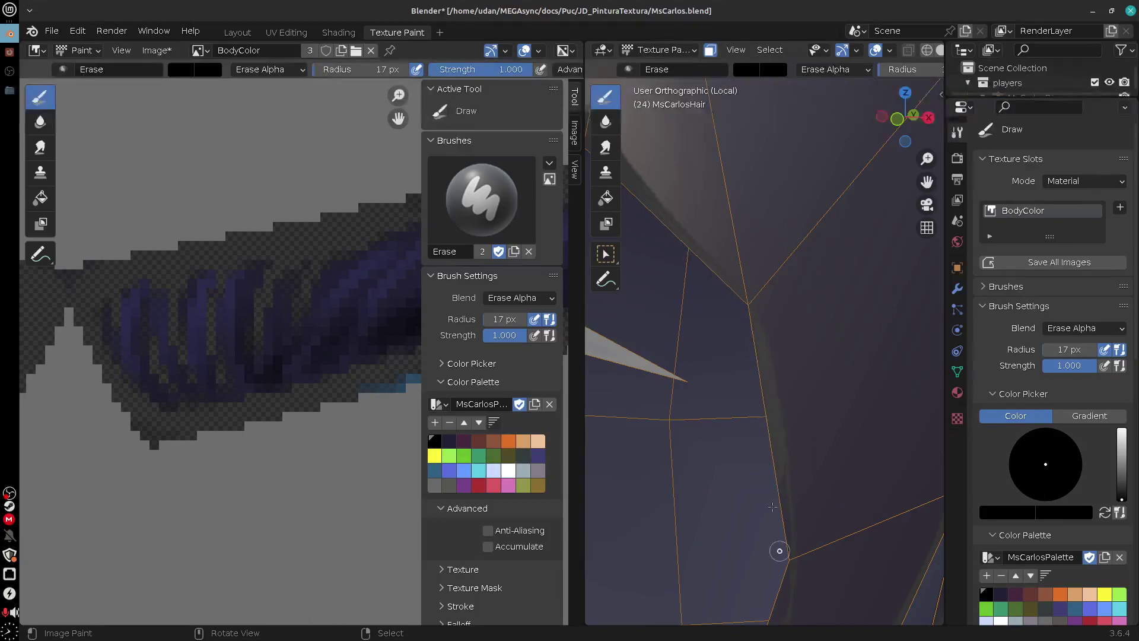
middle_click_drag(789, 554, 818, 258, "shift")
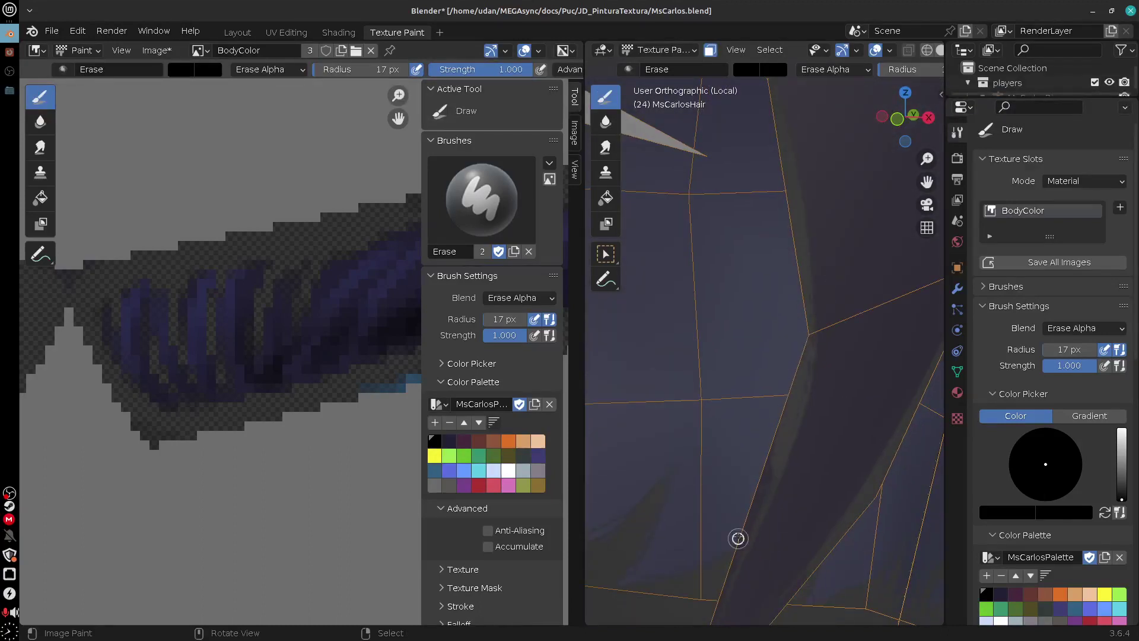
middle_click_drag(790, 477, 811, 362, "shift")
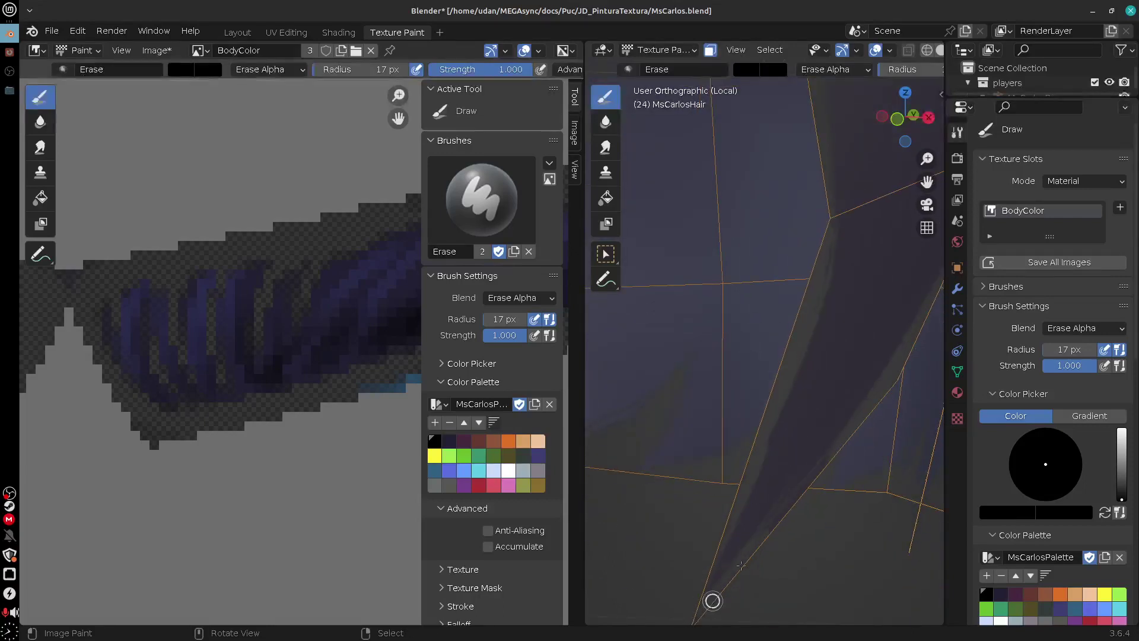
middle_click_drag(823, 463, 794, 400, "shift")
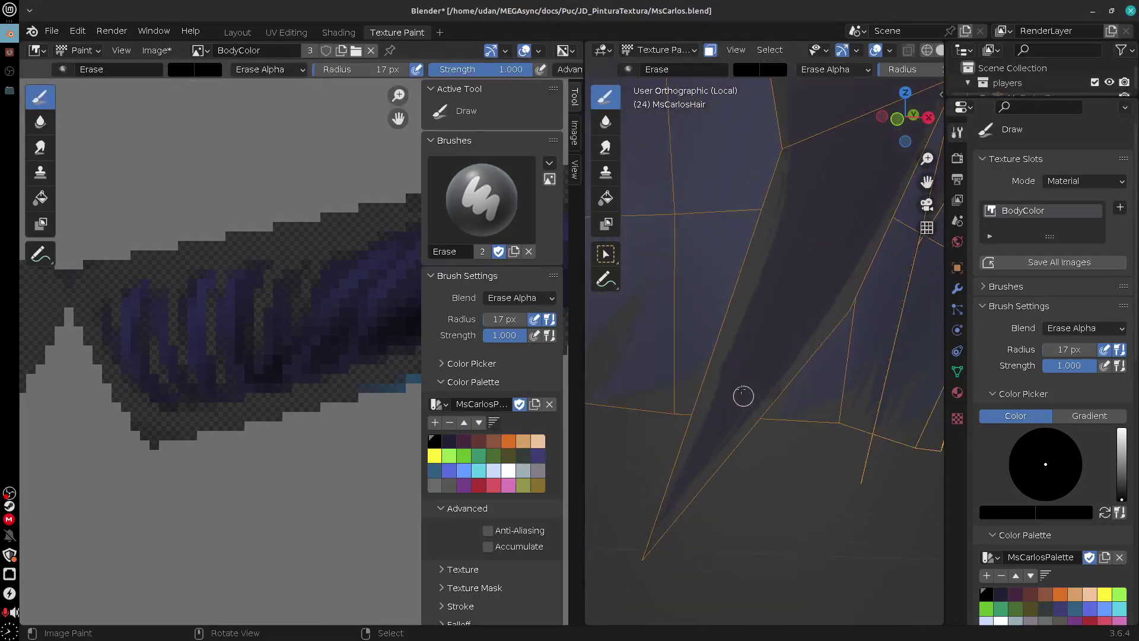
left_click(652, 69)
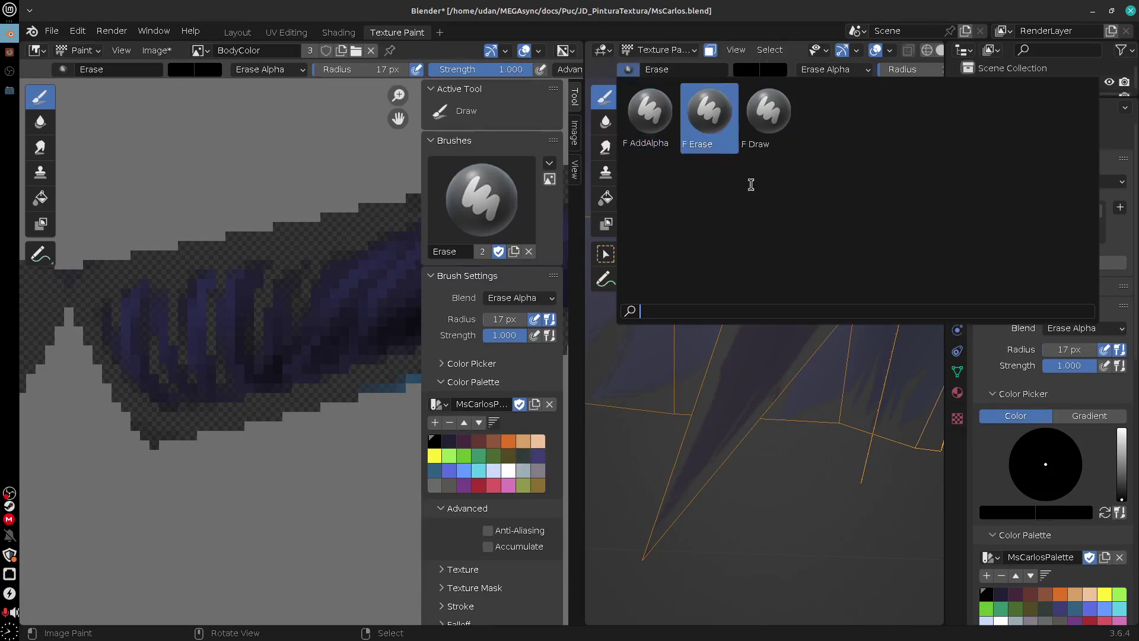
left_click(817, 527)
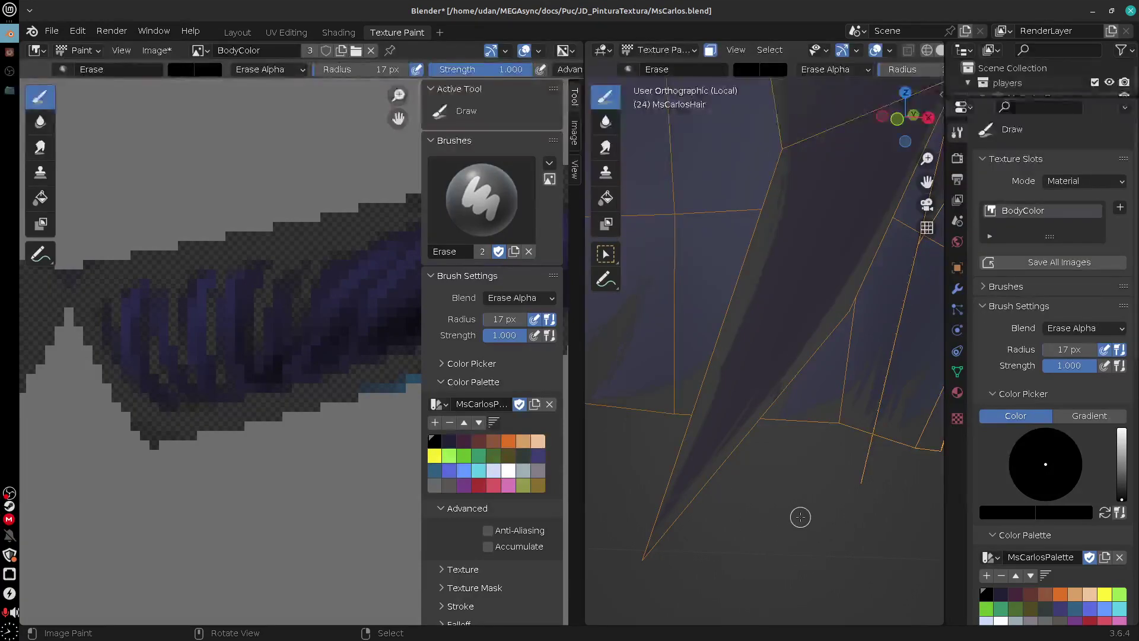
Examine the whole hair from the front and from below in Solid shading, and return to Material Preview
scroll(800, 517, "down", 8)
middle_click_drag(799, 498, 868, 515)
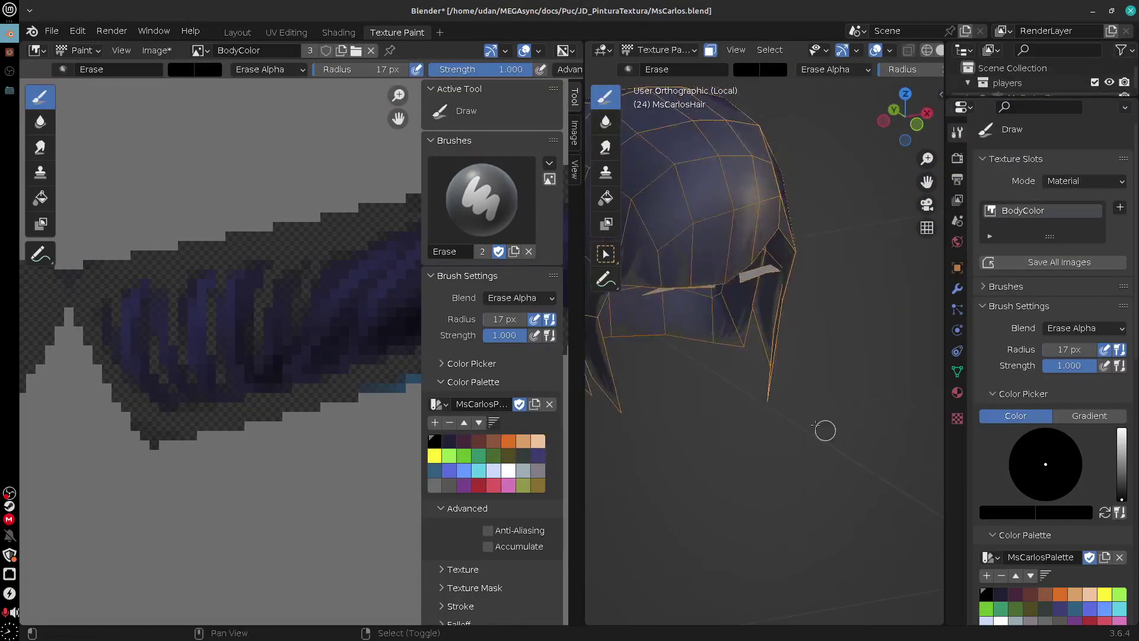
middle_click_drag(825, 431, 890, 407)
scroll(682, 50, "down", 2)
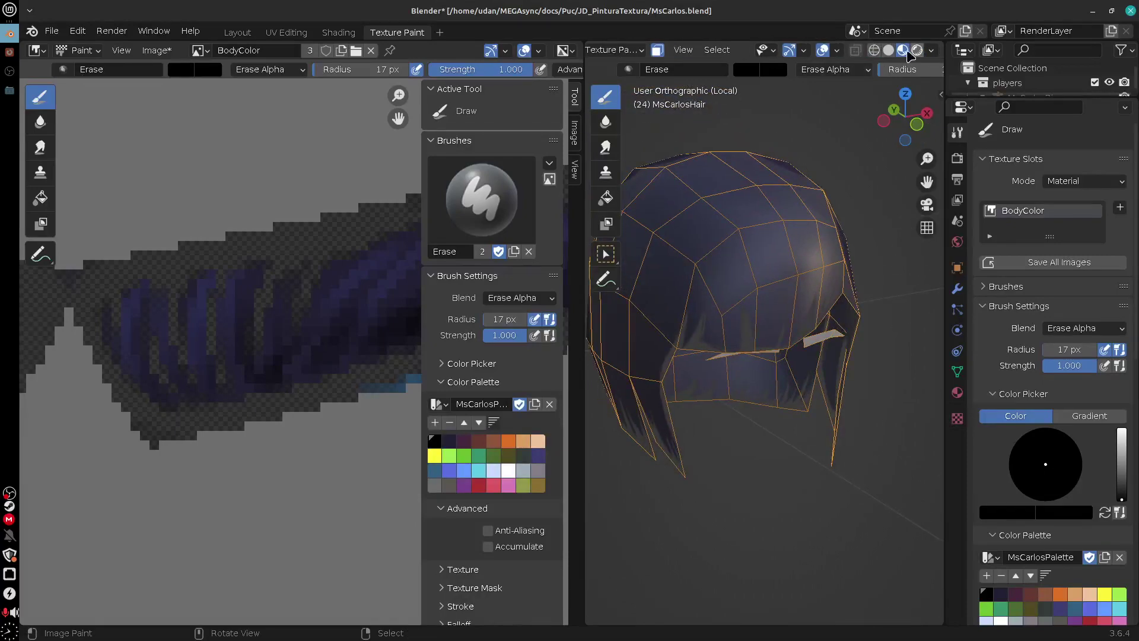
left_click(888, 51)
middle_click_drag(845, 245, 817, 162)
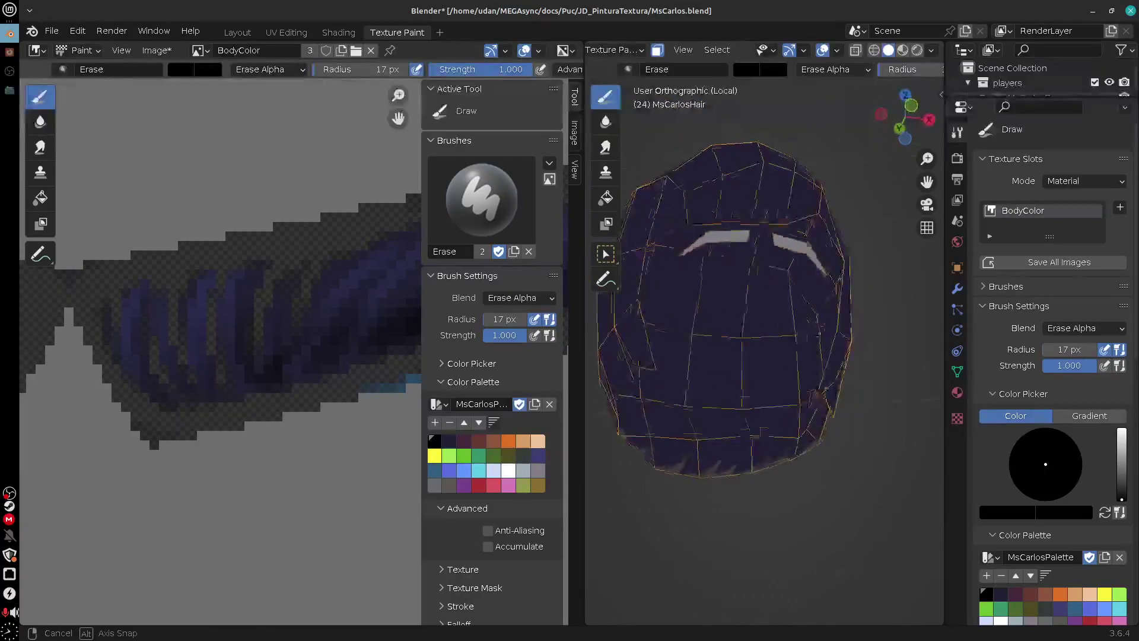
middle_click_drag(670, 350, 787, 345)
left_click(902, 50)
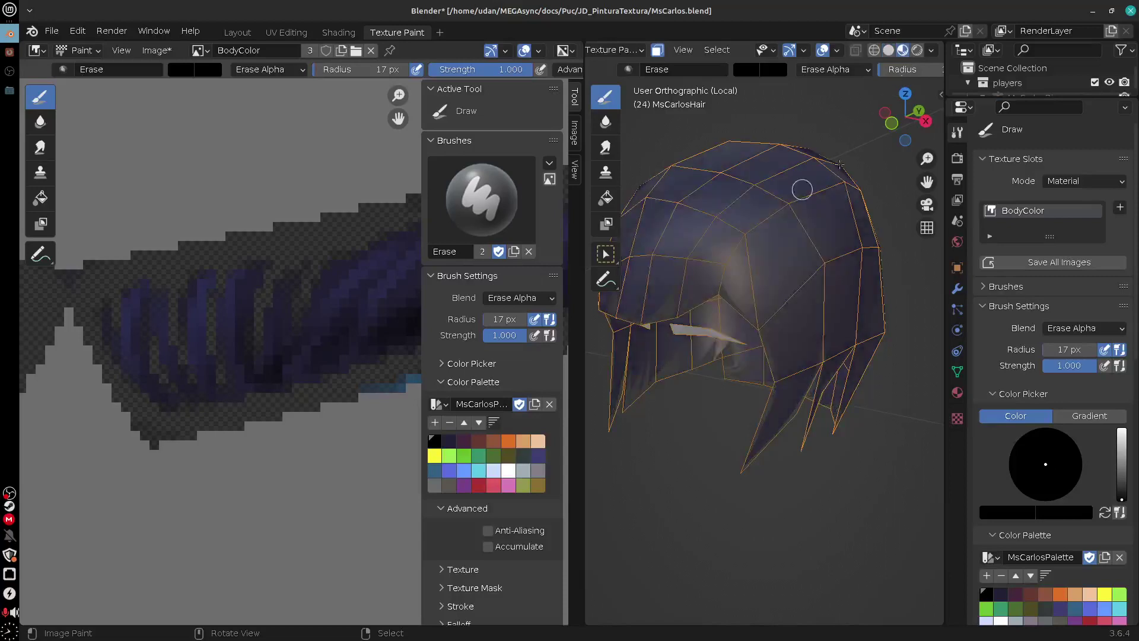
Raise the lighting strength of the Material Preview and hide the viewport overlays
left_click(931, 50)
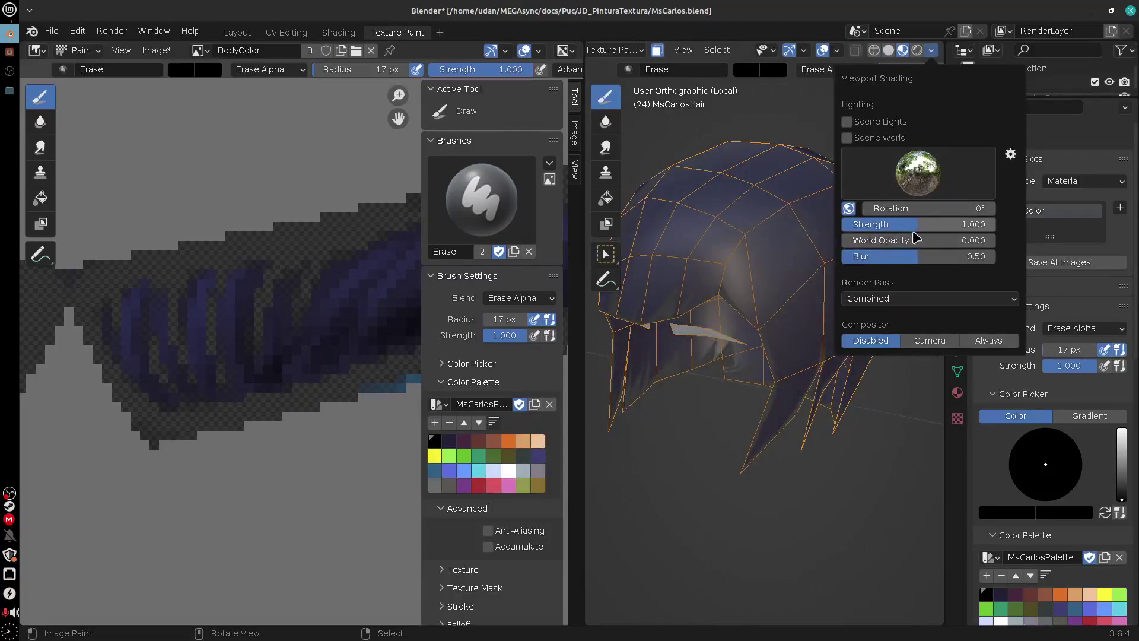
mouse_move(916, 224)
left_mouse_down()
mouse_move(972, 225)
mouse_move(943, 226)
left_mouse_up()
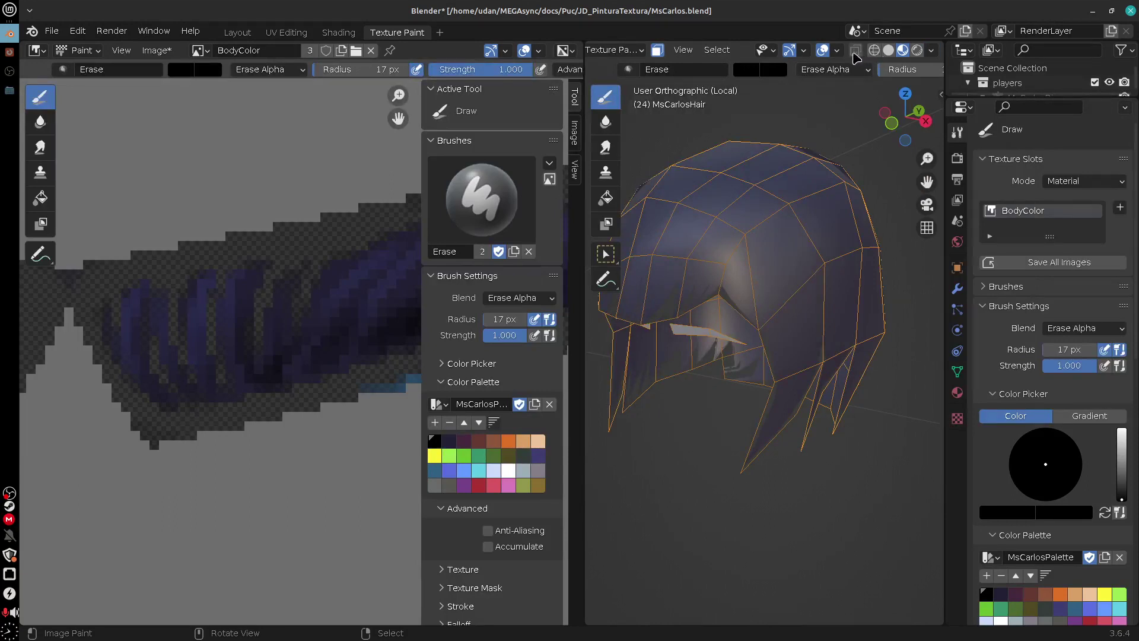
left_click(824, 52)
With the face shown again, erase the stray hair fragment between the eyebrows and widen the gap at the outer end of the fringe
mouse_move(836, 349)
middle_mouse_down()
mouse_move(897, 323)
mouse_move(877, 325)
mouse_move(853, 362)
mouse_move(746, 435)
mouse_move(828, 419)
mouse_move(826, 400)
mouse_move(829, 425)
mouse_move(808, 394)
middle_mouse_up()
scroll(801, 380, "up", 5)
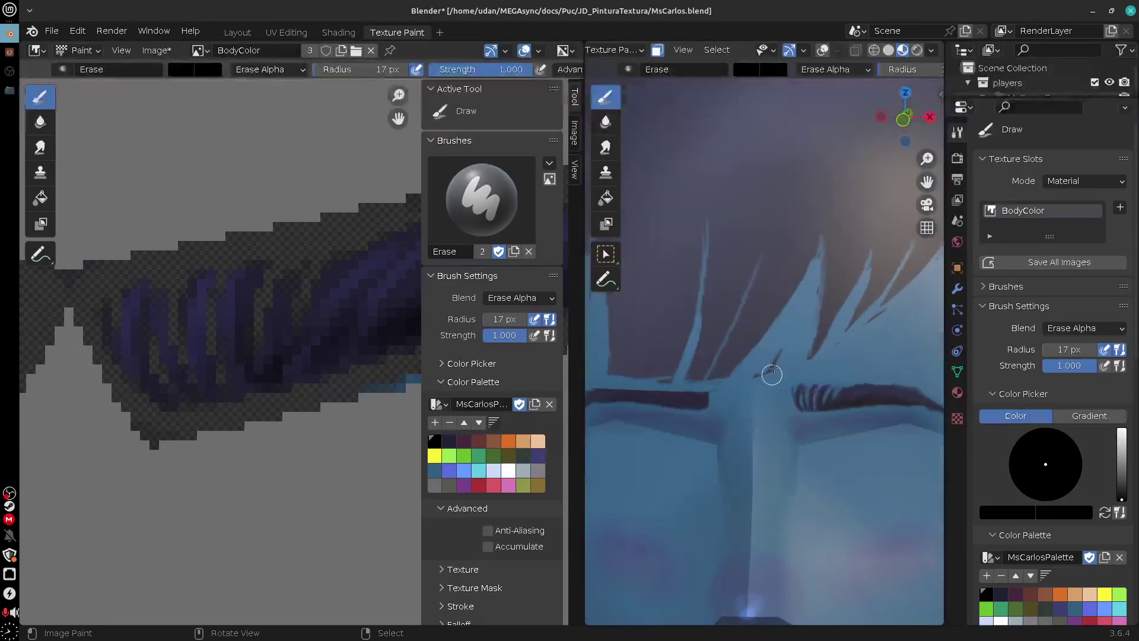
left_click_drag(783, 346, 759, 383)
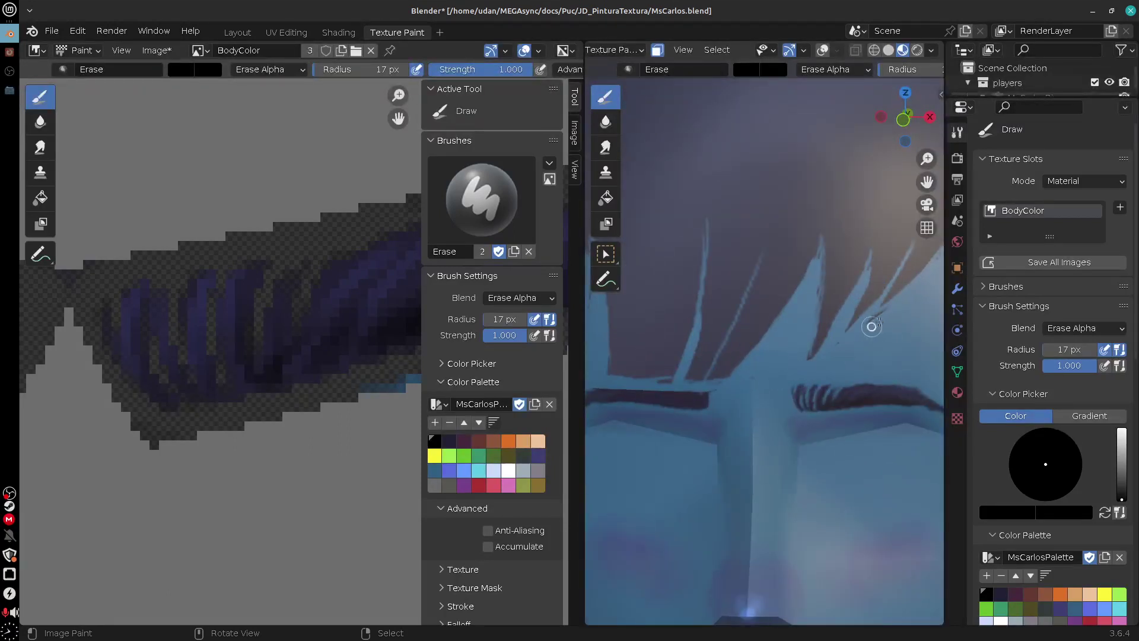
middle_click_drag(718, 383, 755, 408)
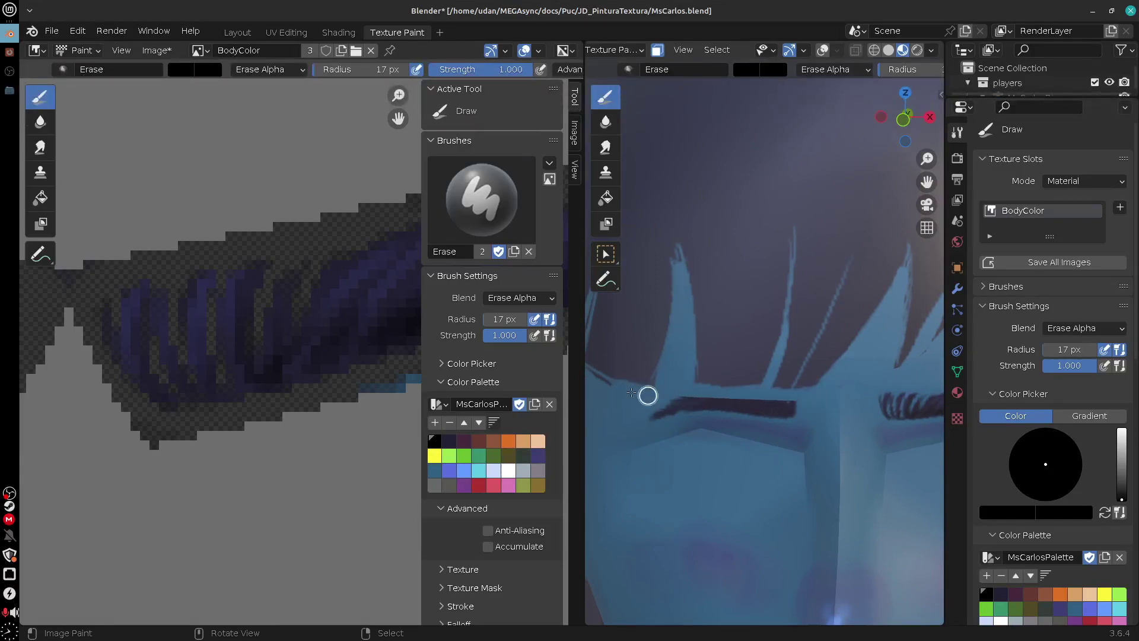
mouse_move(646, 394)
middle_mouse_down()
mouse_move(765, 448)
mouse_move(781, 441)
middle_mouse_up()
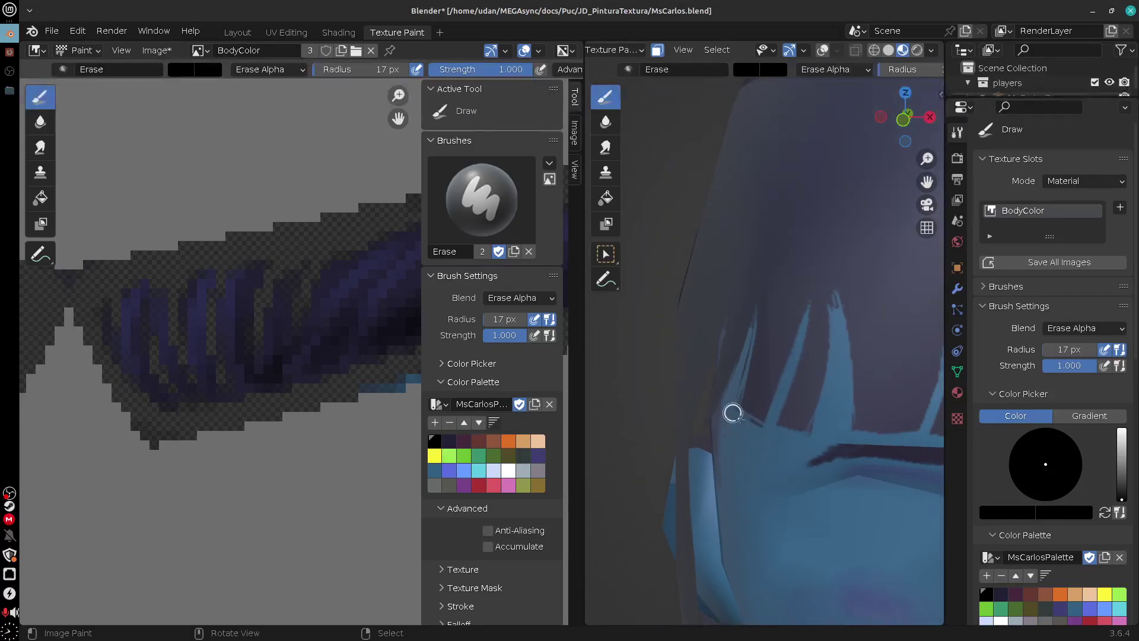
left_click_drag(731, 421, 800, 368)
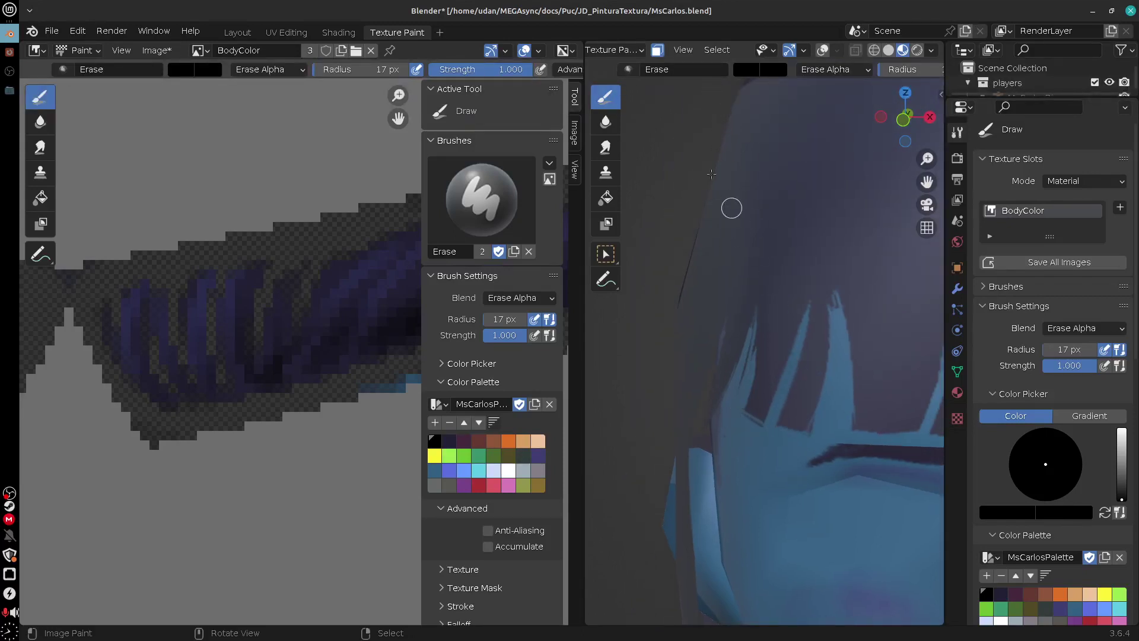
Switch to the AddAlpha brush at 17 px and paint hair back into the wide fringe gaps, splitting them into thinner strands
left_click(628, 69)
left_click(650, 112)
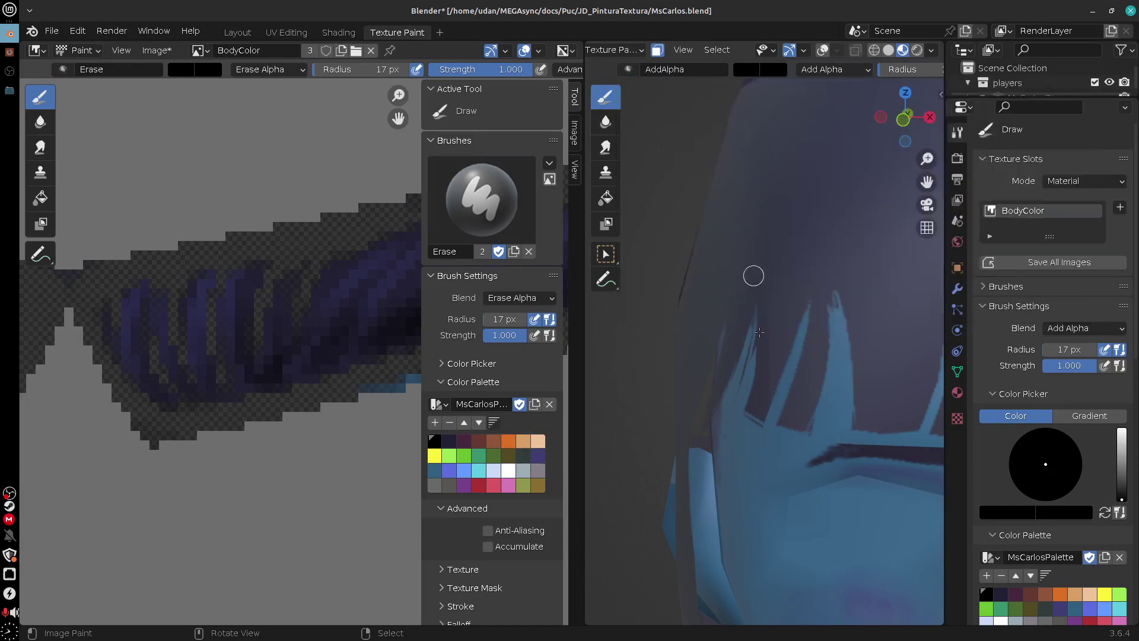
mouse_move(759, 332)
left_mouse_down()
mouse_move(734, 409)
mouse_move(803, 285)
mouse_move(775, 426)
left_mouse_up()
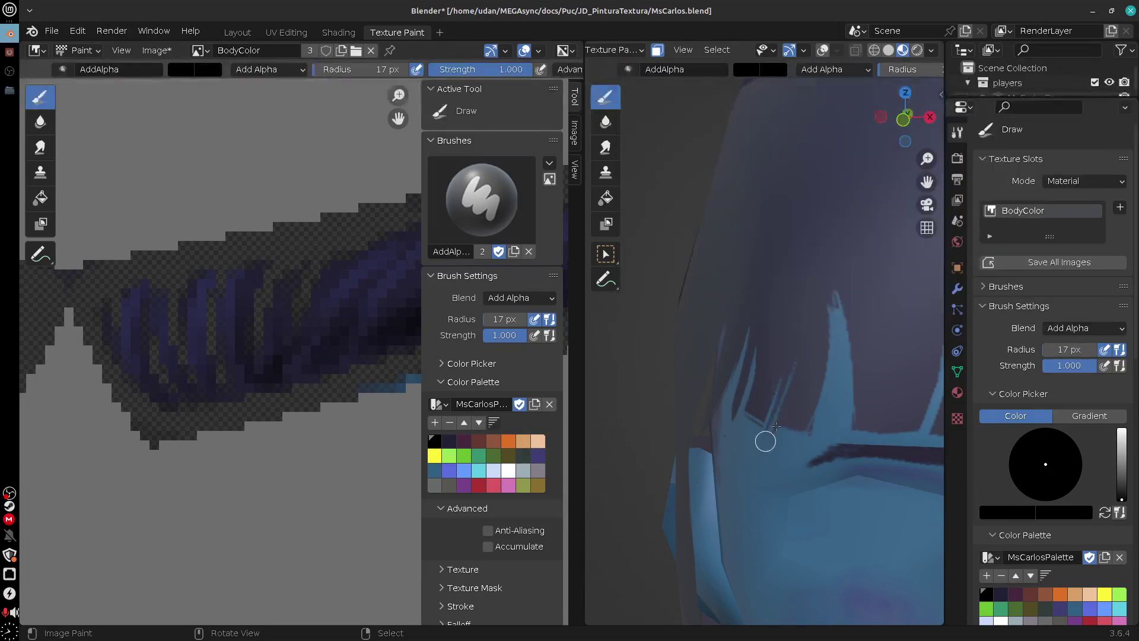
left_click_drag(841, 324, 769, 544)
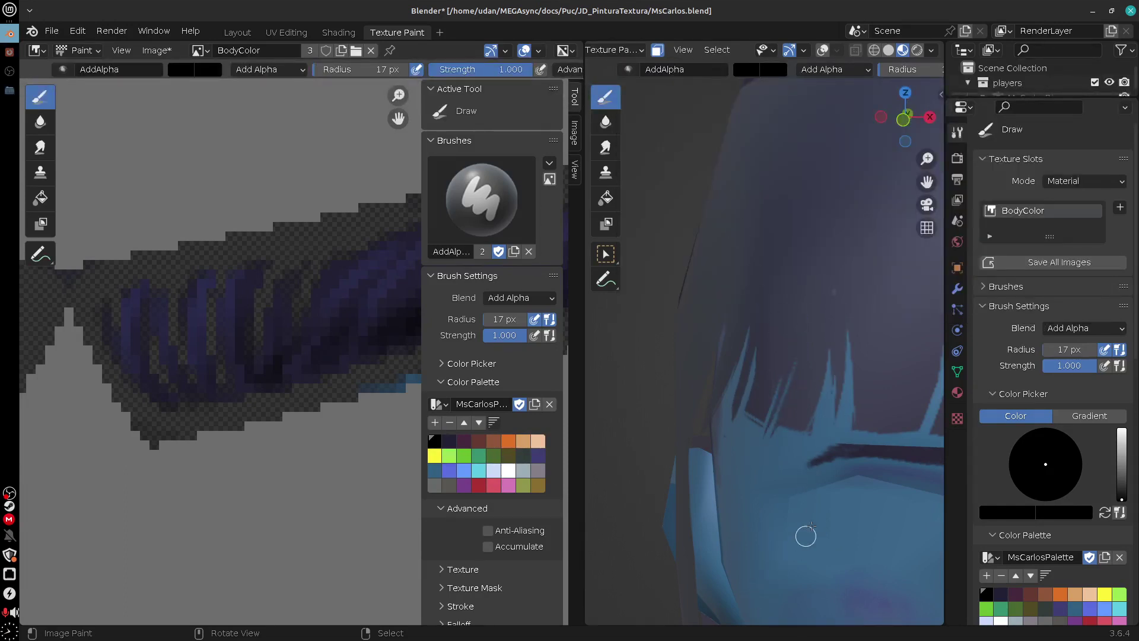
middle_click_drag(875, 470, 686, 478, "shift")
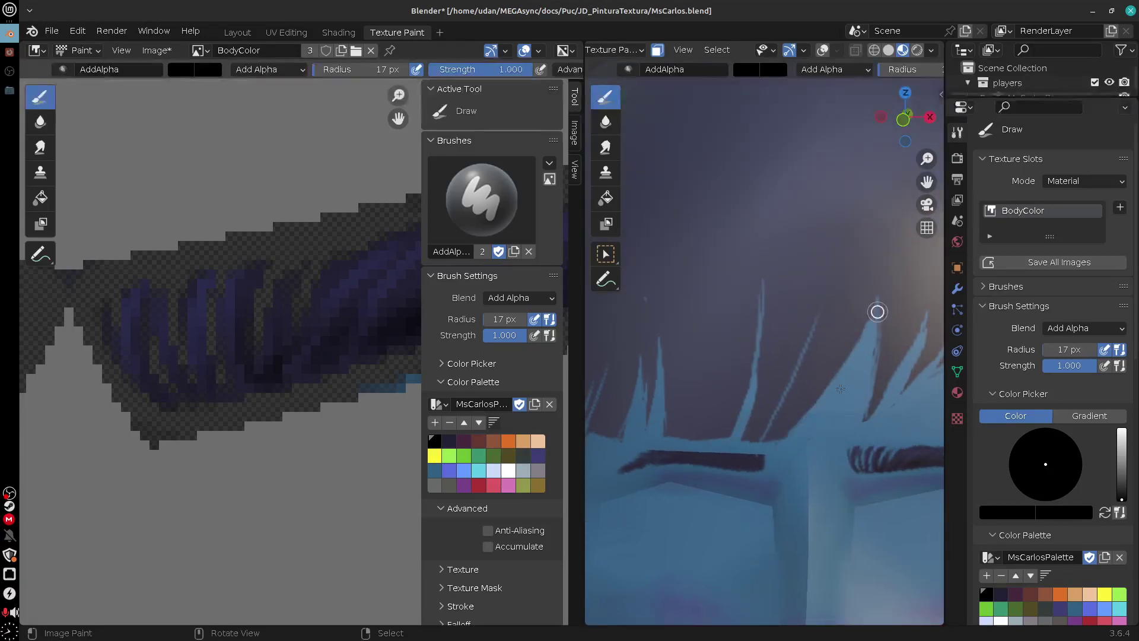
left_click_drag(877, 311, 819, 419)
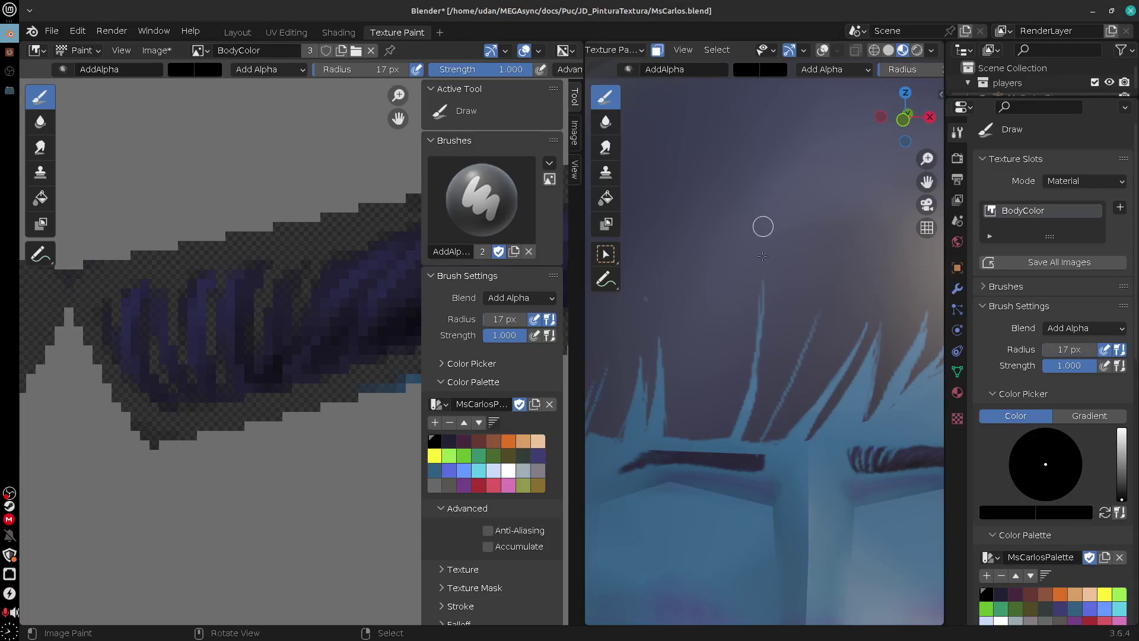
Inspect the fringe corner and the side lock around the face from several angles, and switch the viewport to Solid shading
mouse_move(710, 331)
middle_mouse_down("shift")
mouse_move(755, 321)
mouse_move(784, 263)
mouse_move(867, 344)
mouse_move(925, 356)
middle_mouse_up("shift")
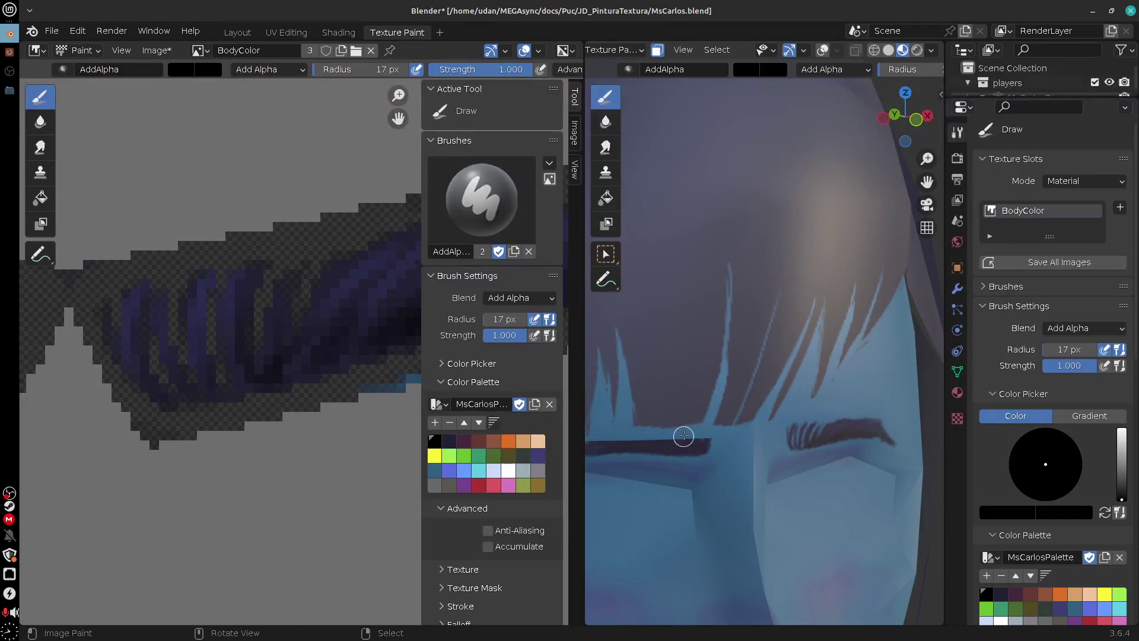
middle_click_drag(854, 460, 744, 492, "shift")
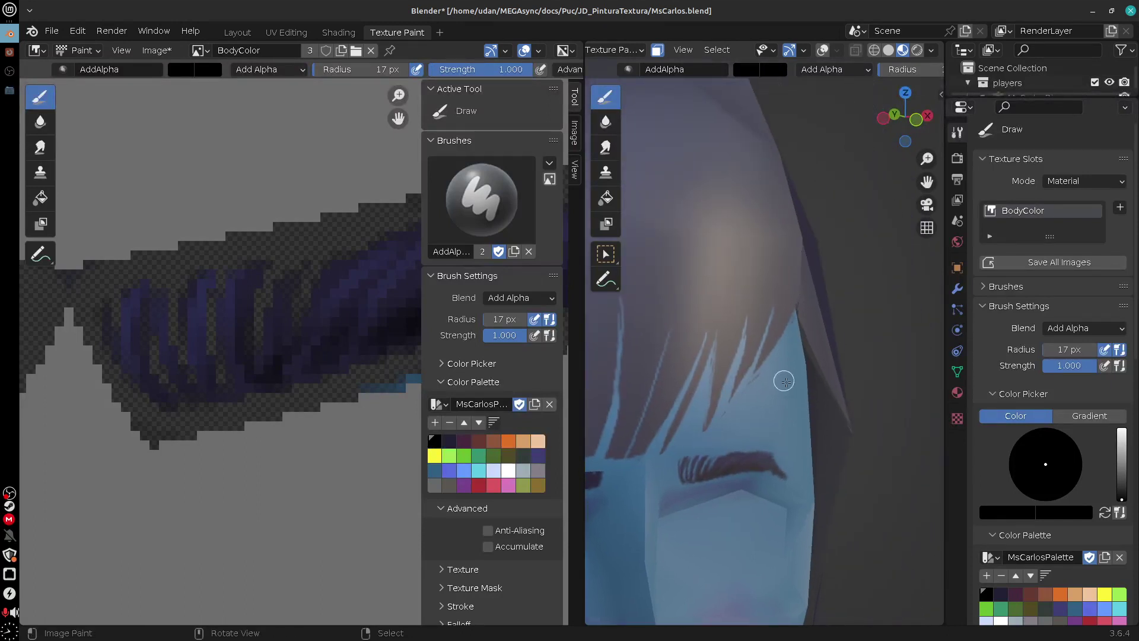
middle_click_drag(814, 414, 786, 459)
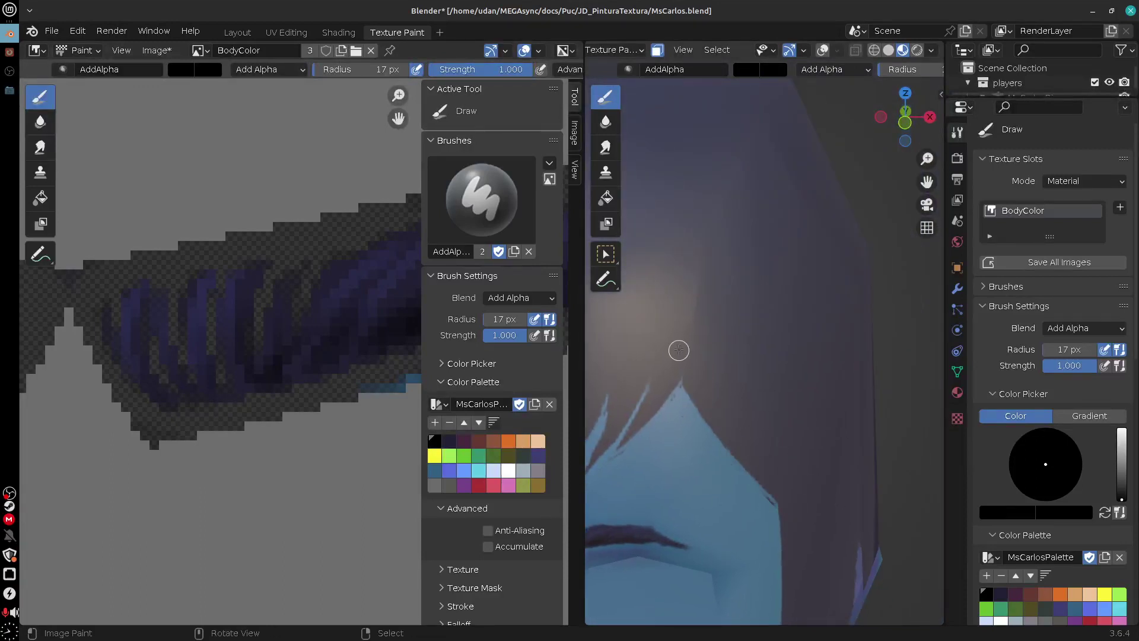
middle_click_drag(795, 534, 867, 366, "shift")
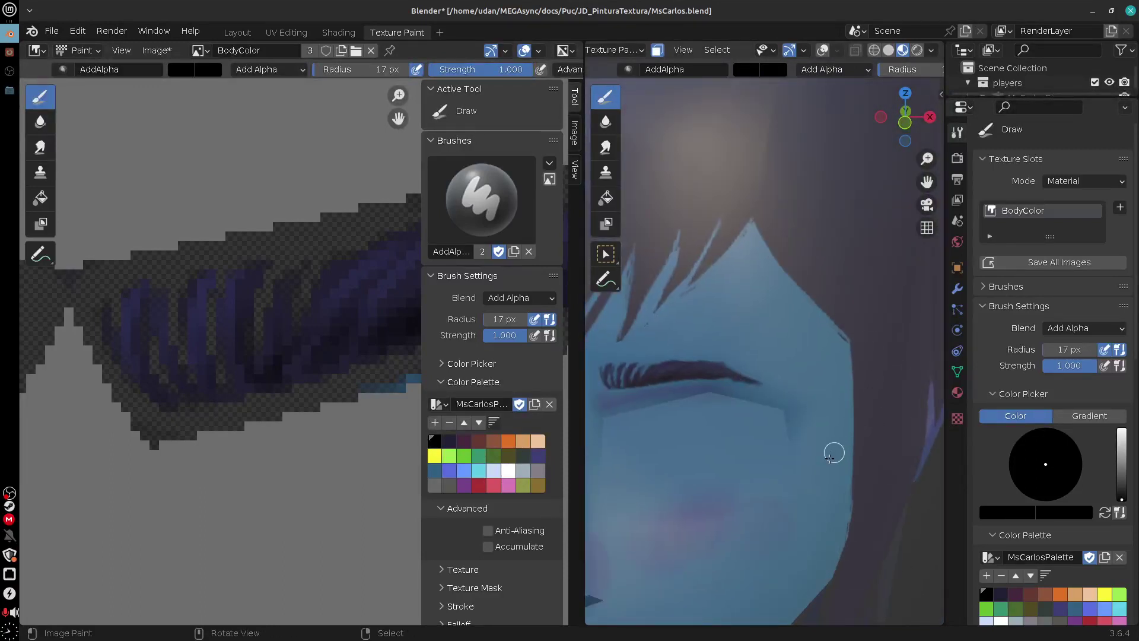
scroll(830, 467, "down", 3)
scroll(830, 467, "down", 3)
mouse_move(872, 453)
middle_mouse_down()
mouse_move(783, 473)
mouse_move(854, 483)
mouse_move(875, 478)
mouse_move(777, 463)
mouse_move(909, 482)
mouse_move(844, 470)
mouse_move(803, 483)
mouse_move(824, 496)
mouse_move(866, 501)
mouse_move(855, 411)
mouse_move(780, 427)
middle_mouse_up()
left_click(889, 52)
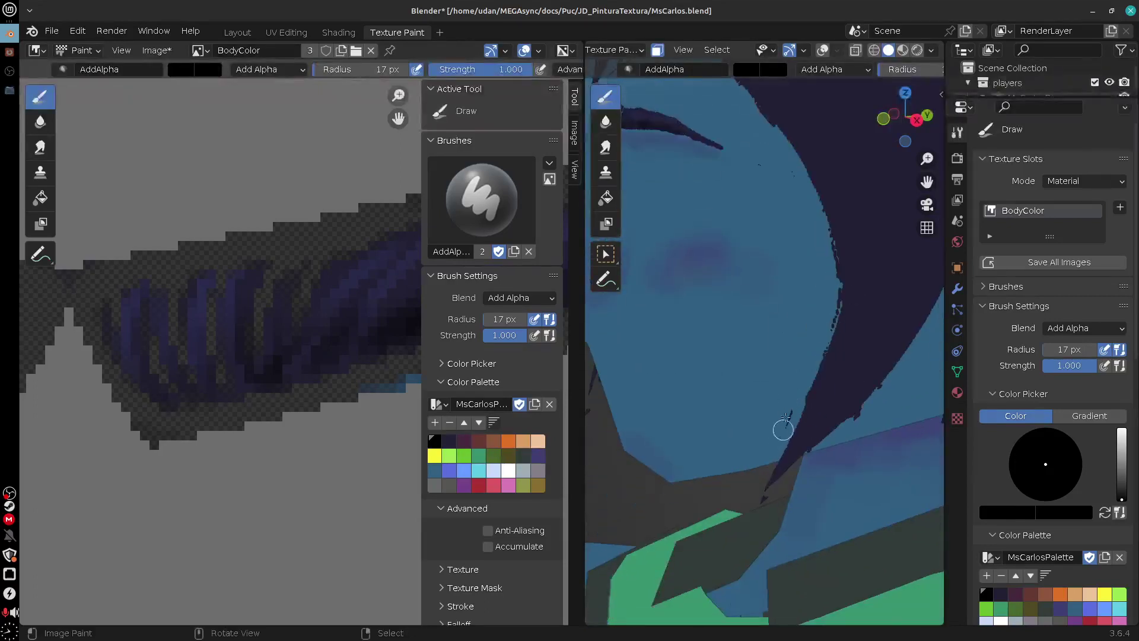
Undo the last AddAlpha stroke and use the Erase brush to clean the stray pixels around the side lock's tip
key("ctrl+z")
left_click(633, 68)
left_click(709, 113)
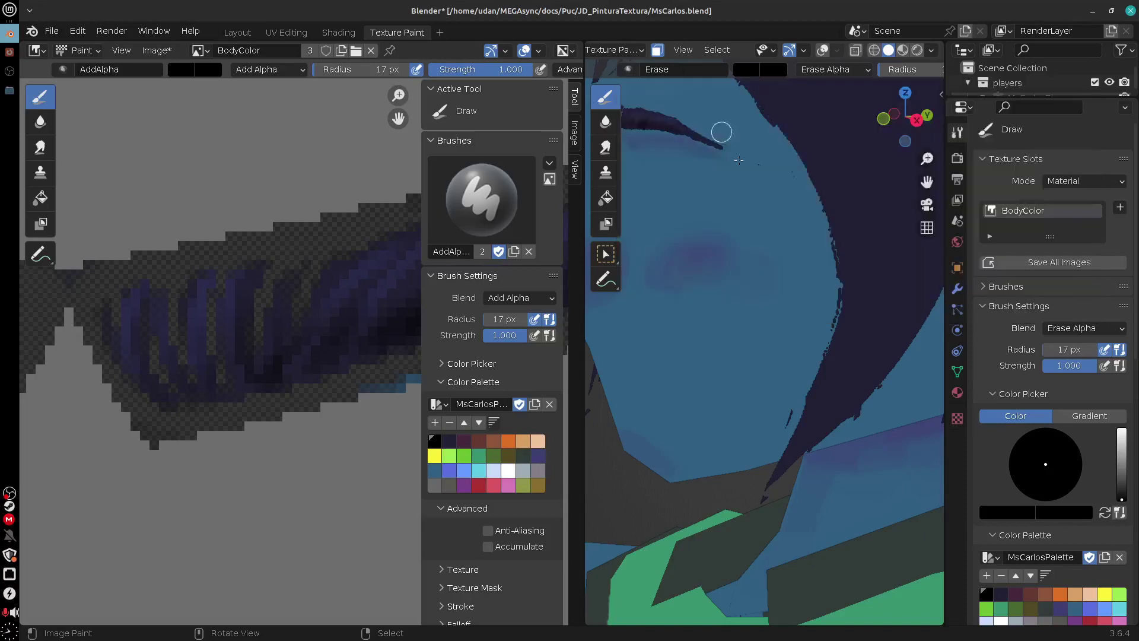
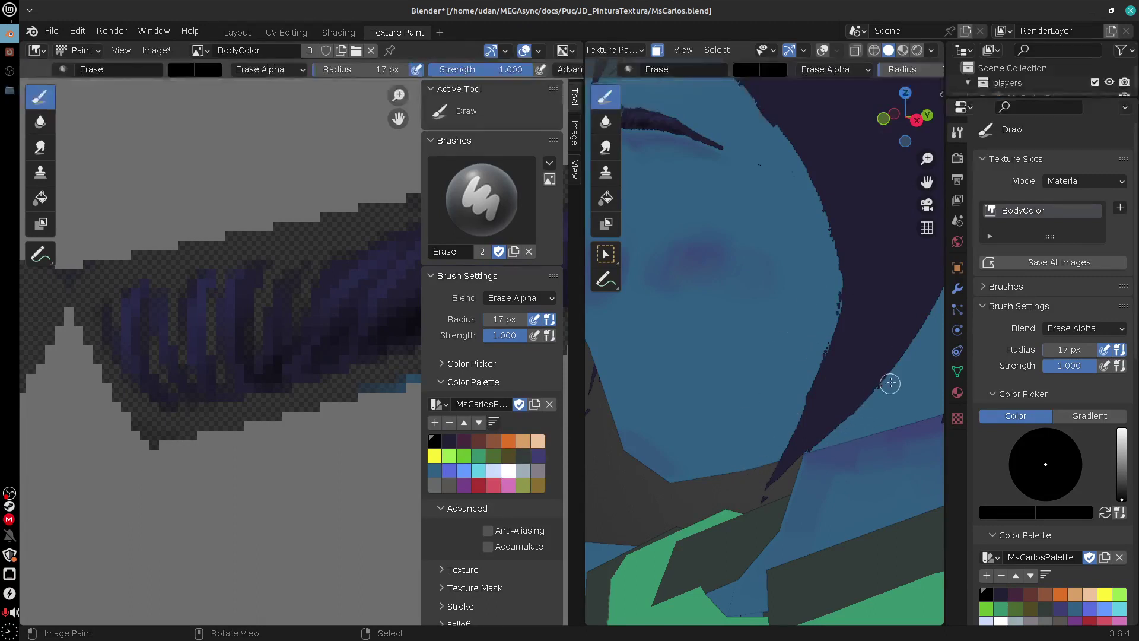
left_click_drag(797, 477, 764, 508)
Compare the side lock in Material Preview and Rendered shading, and return the viewport to Solid shading
left_click(902, 51)
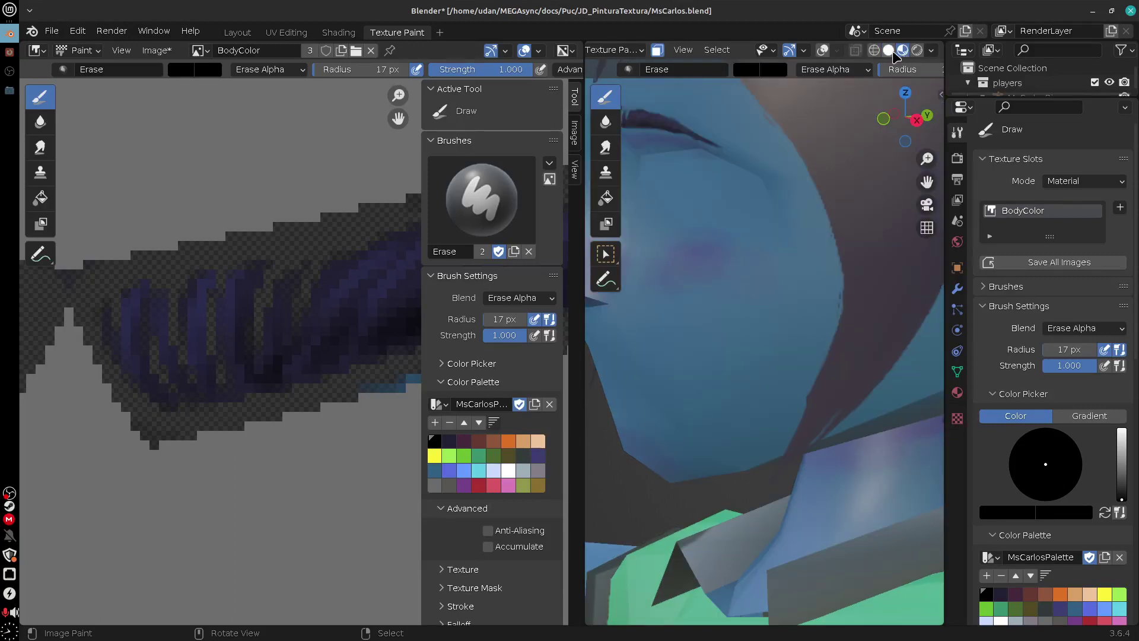
left_click(892, 52)
left_click(901, 52)
left_click(916, 52)
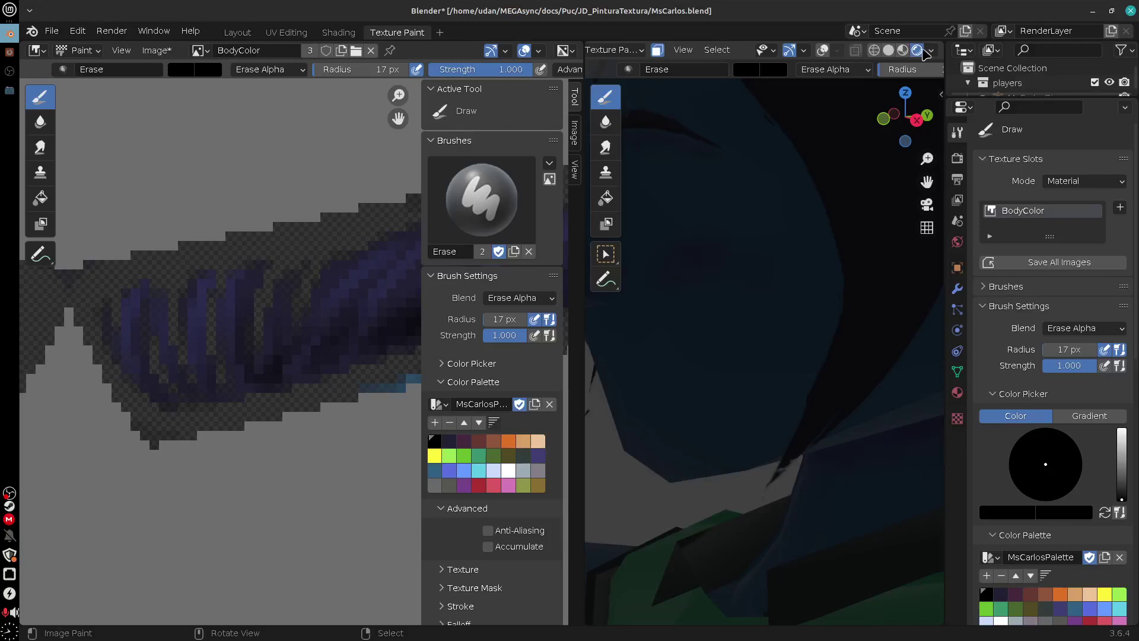
left_click(903, 51)
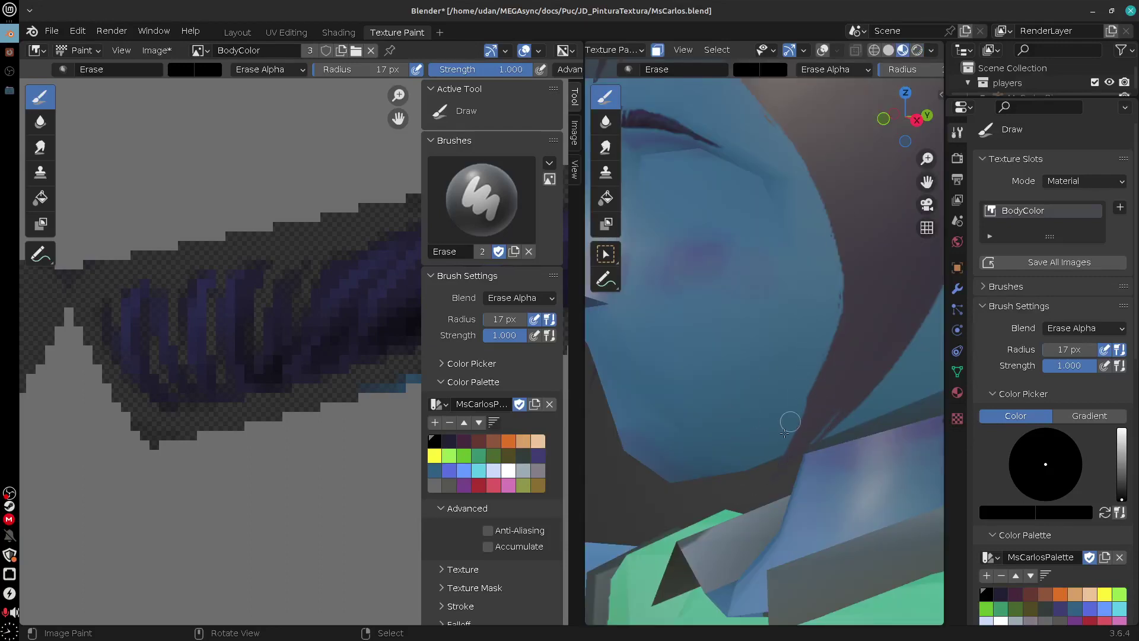
left_click(888, 50)
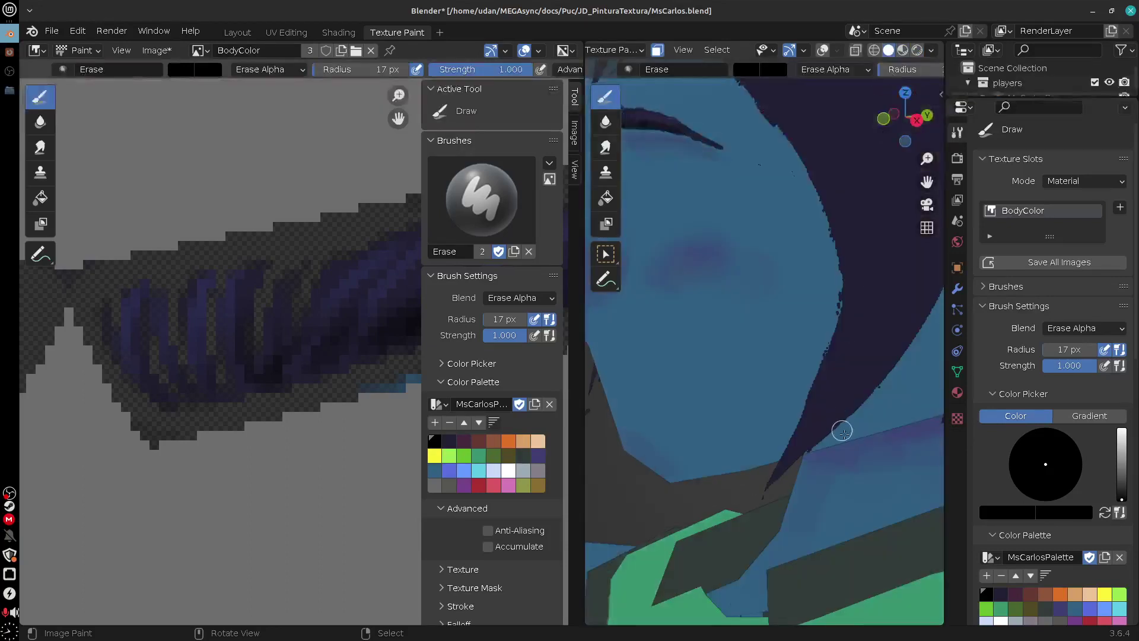
Show the character's head and upper body from the front and switch to the Draw brush with Mix blending
mouse_move(842, 430)
middle_mouse_down()
mouse_move(875, 423)
mouse_move(860, 420)
mouse_move(914, 426)
mouse_move(879, 439)
mouse_move(830, 505)
middle_mouse_up()
scroll(860, 420, "down", 10)
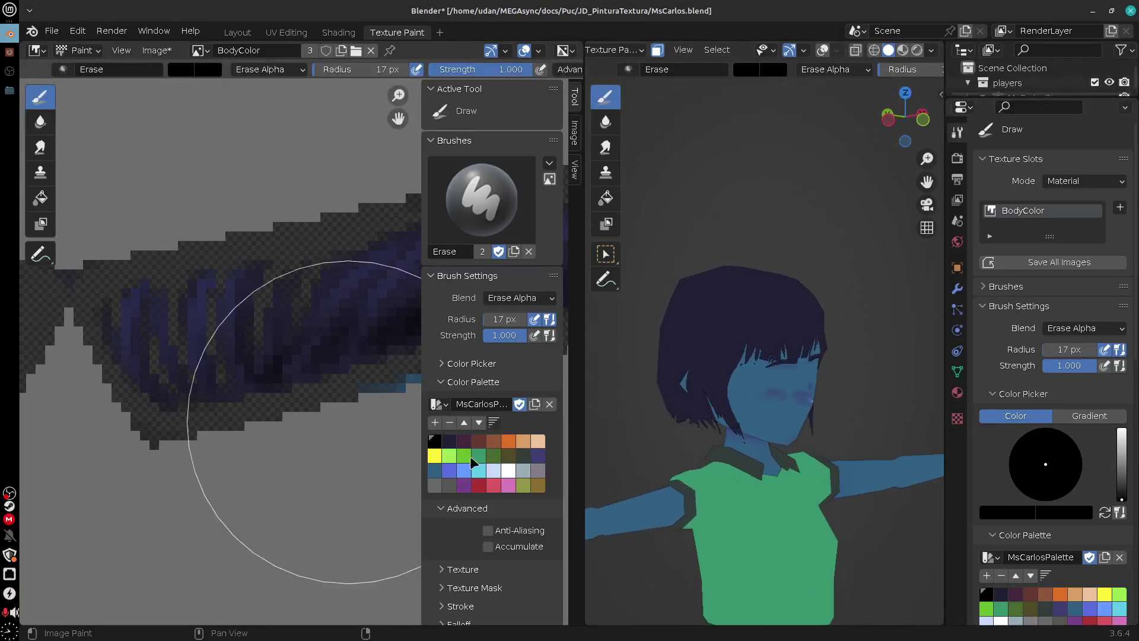
middle_click_drag(860, 451, 780, 448)
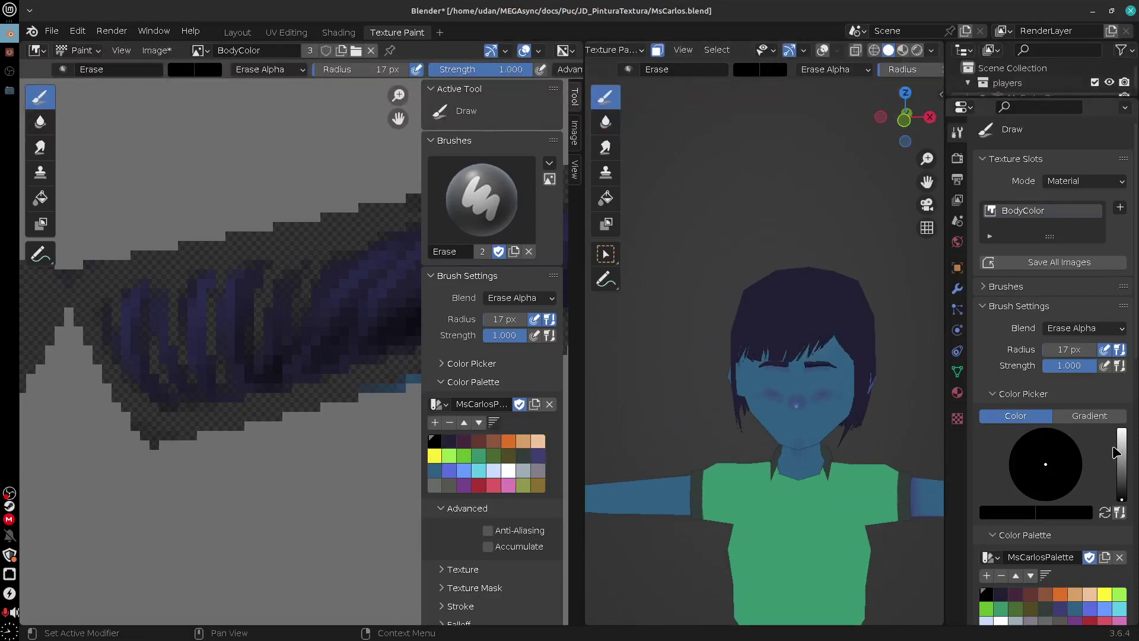
left_click(639, 51)
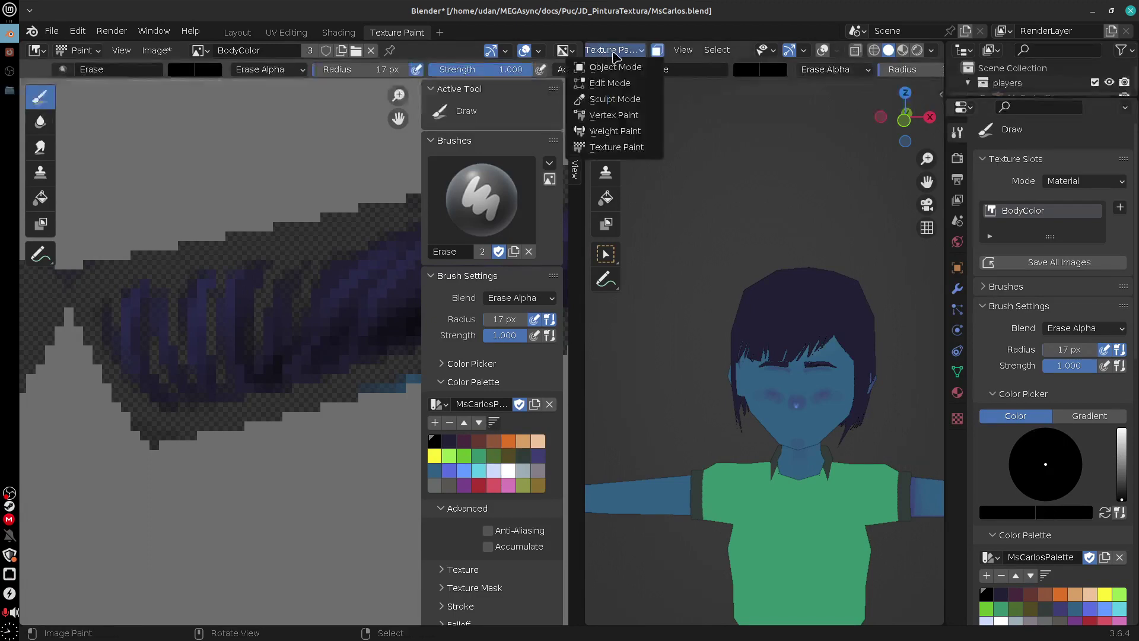
key("Escape")
left_click(629, 69)
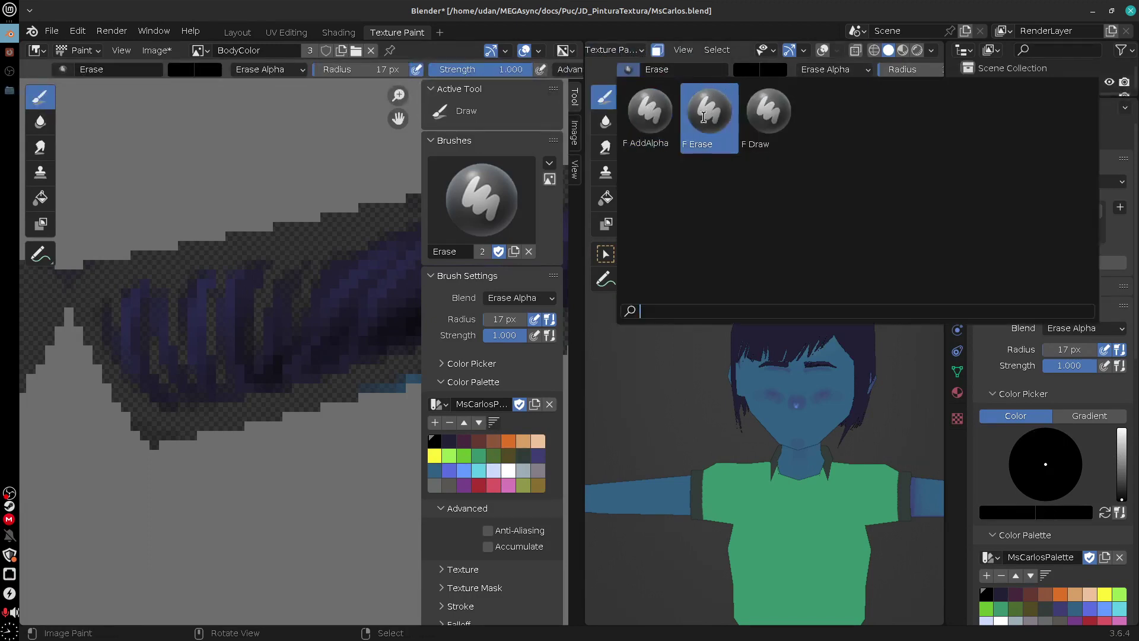
left_click(776, 110)
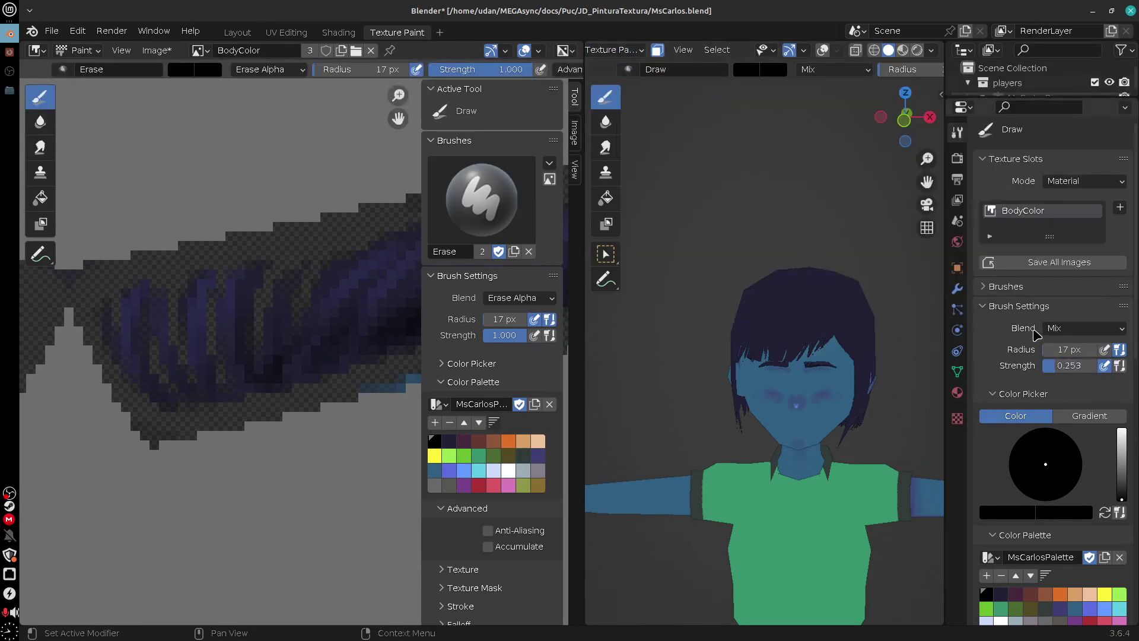
Examine the Draw brush's advanced and falloff settings, in particular the Affect Alpha option
left_click(1031, 308)
left_click(1062, 291)
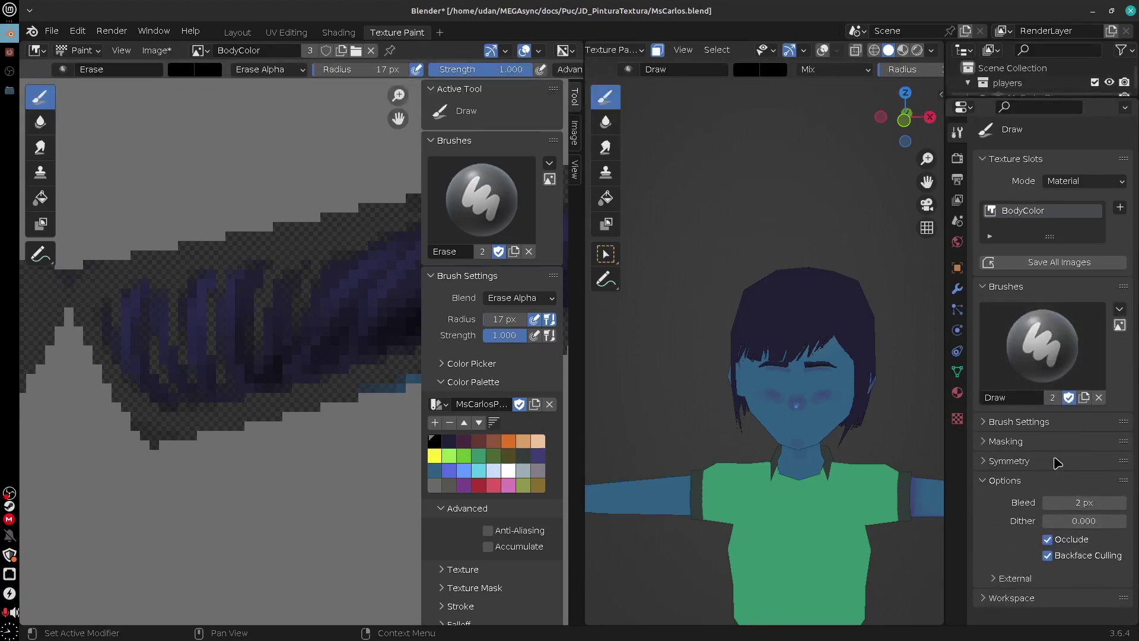
left_click(1056, 424)
scroll(1134, 411, "down", 10)
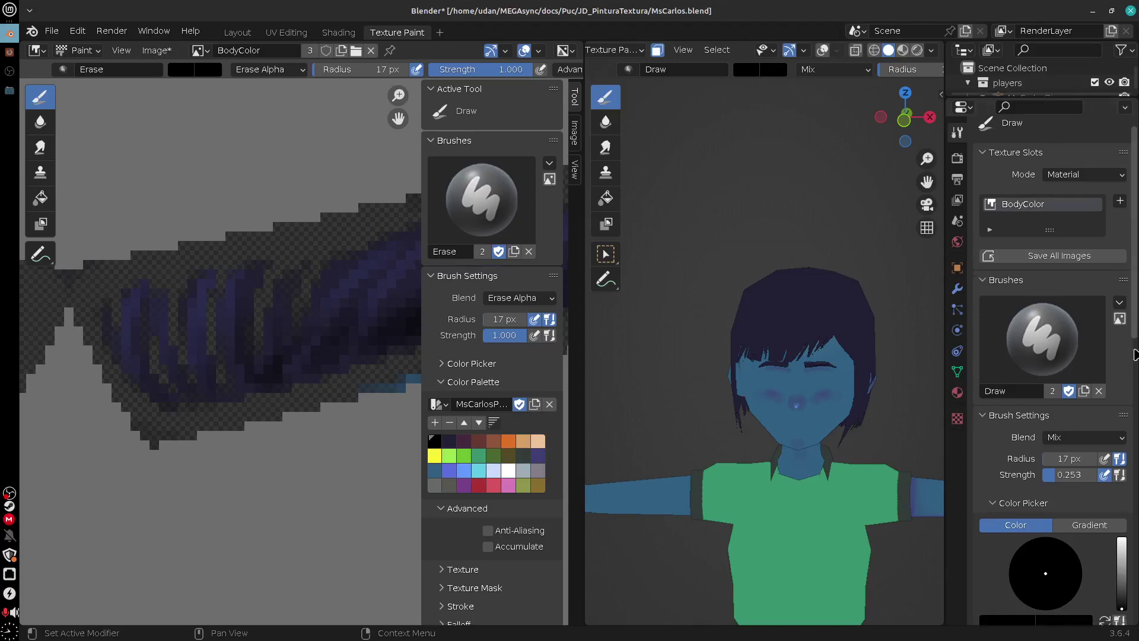
left_click(1016, 565)
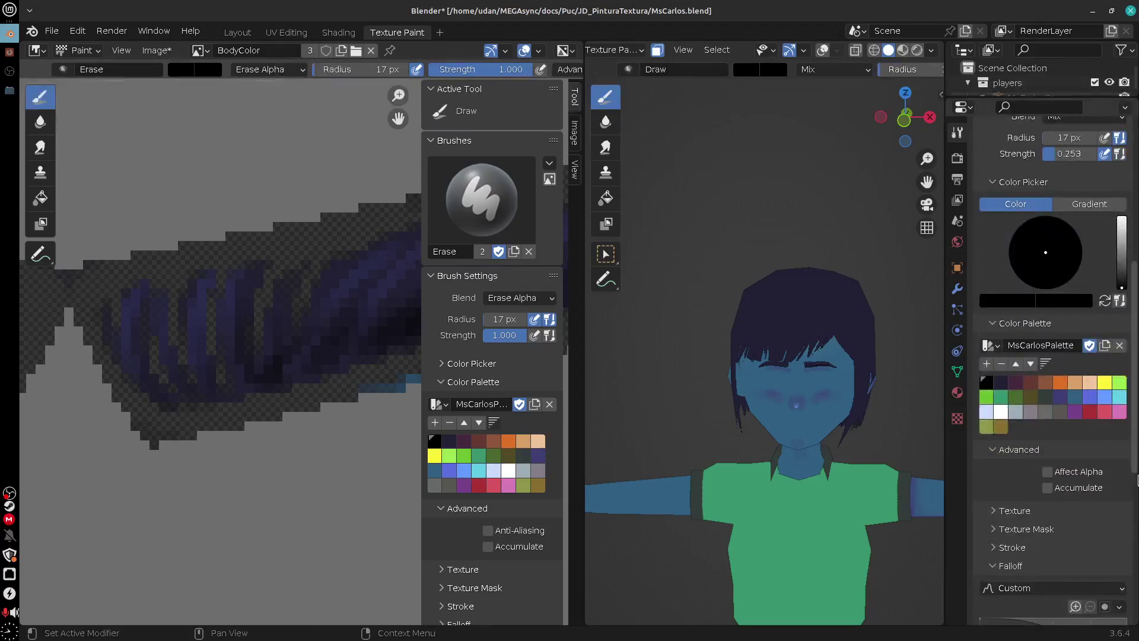
scroll(1134, 584, "down", 9)
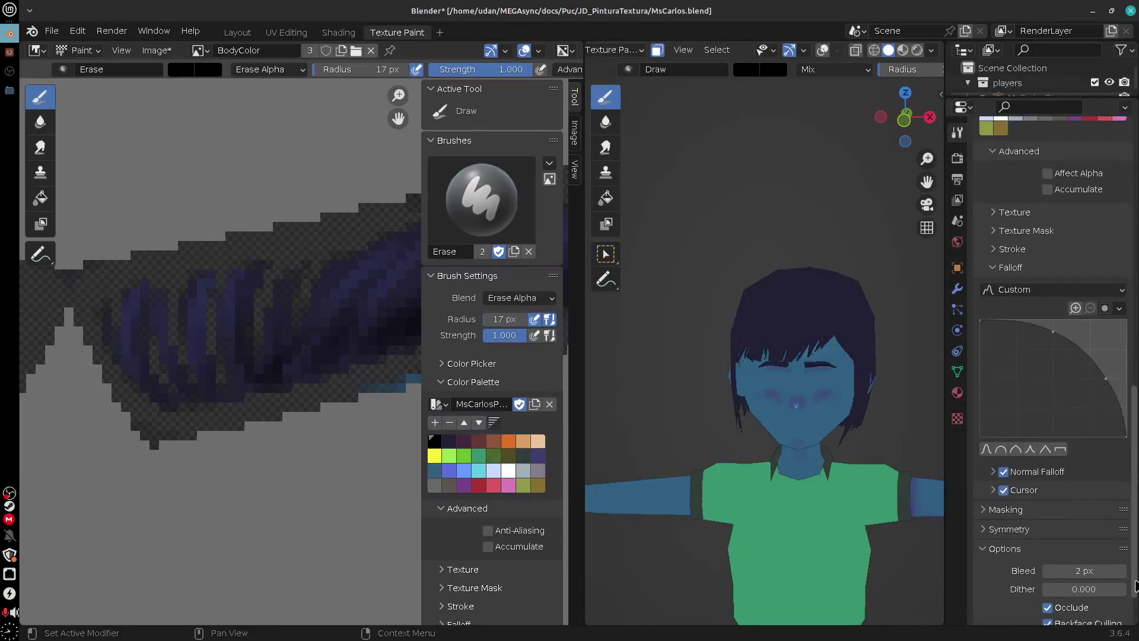
left_click(1008, 270)
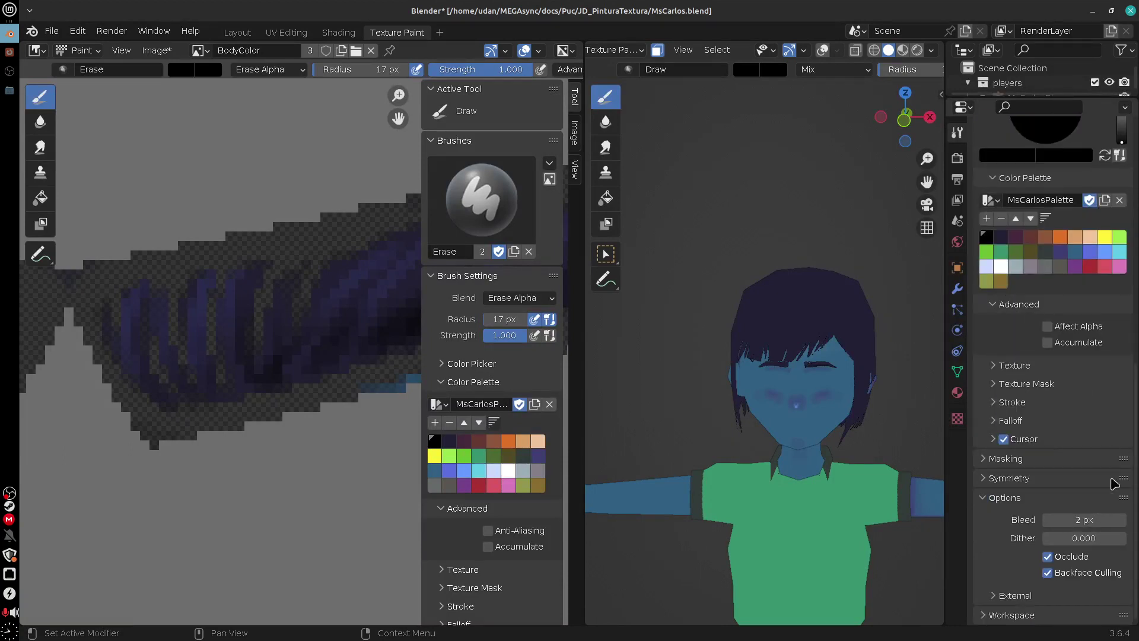
left_click_drag(1134, 457, 1134, 384)
left_click_drag(1135, 373, 1136, 451)
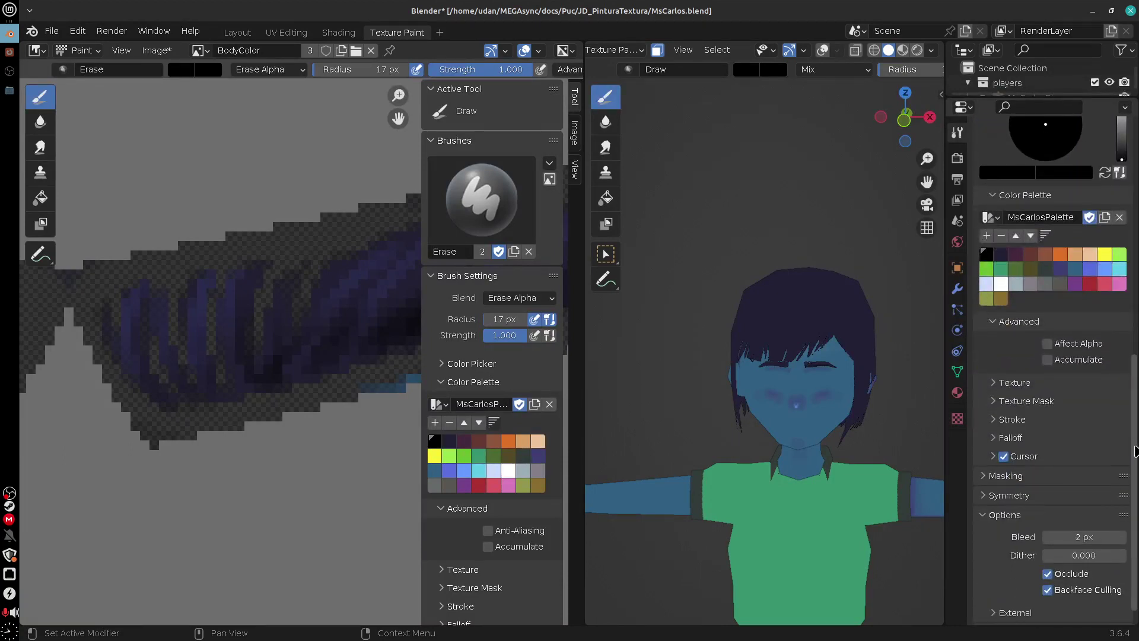
scroll(1068, 380, "up", 2)
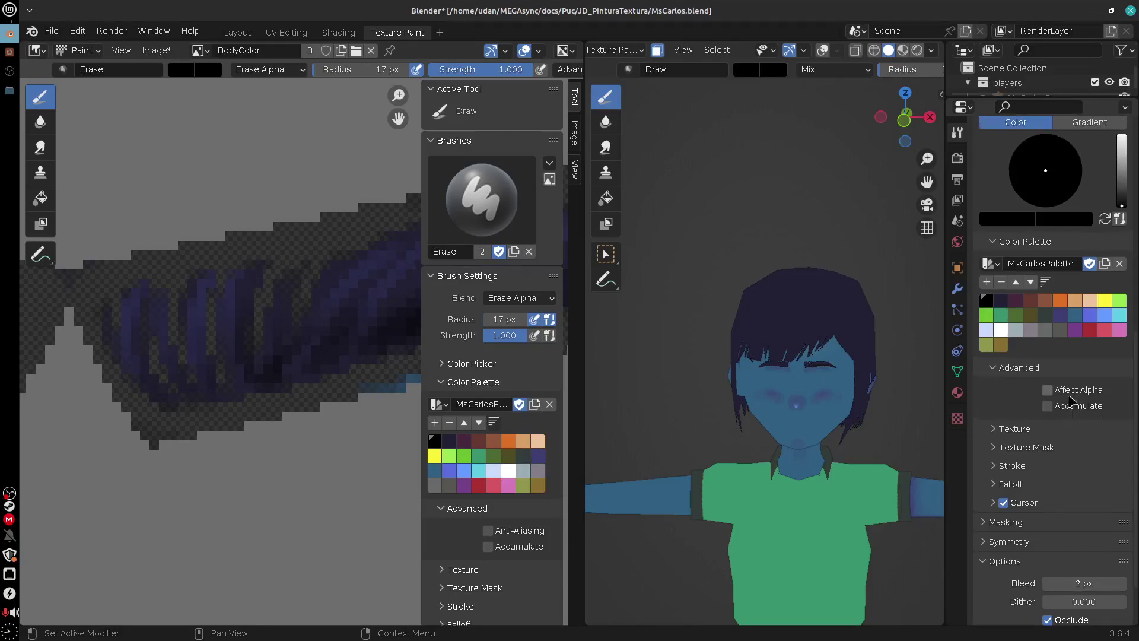
left_click(1047, 391)
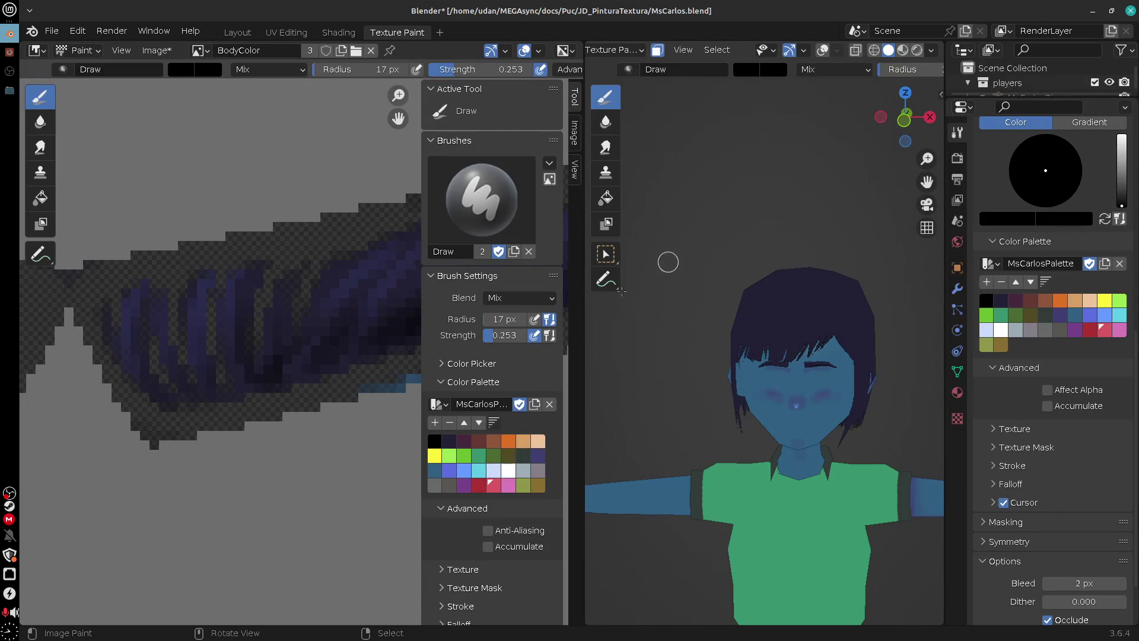
Try orange strokes across the fringe and around its outer corner with the Draw brush, and undo them
left_click(509, 440)
mouse_move(847, 305)
left_mouse_down()
mouse_move(804, 354)
mouse_move(783, 348)
mouse_move(795, 315)
mouse_move(865, 292)
mouse_move(856, 338)
left_mouse_up()
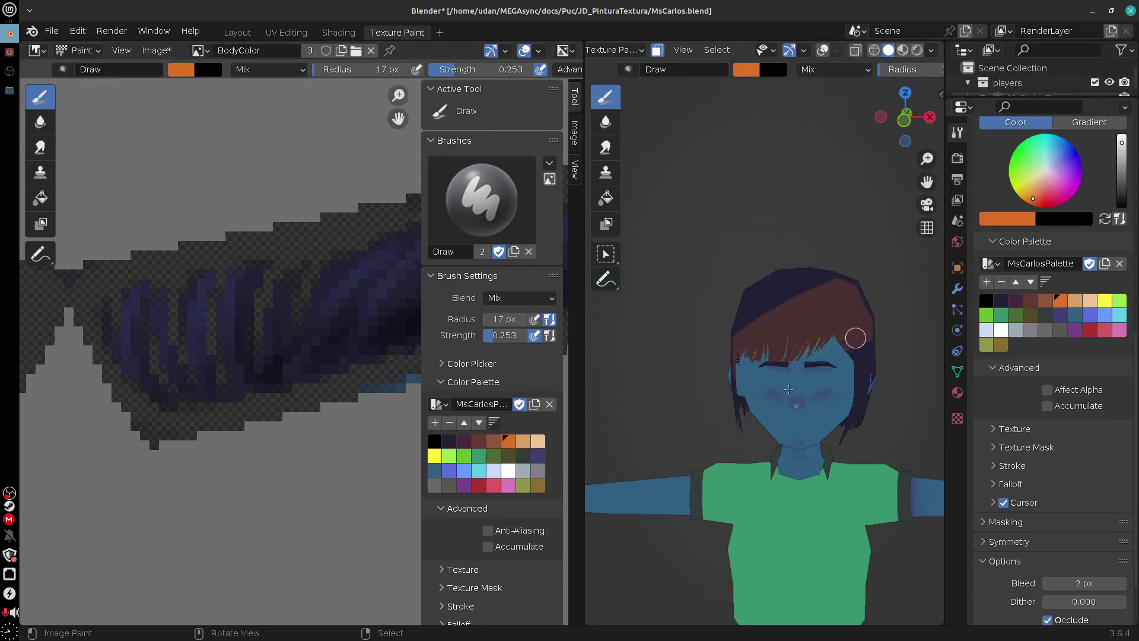
mouse_move(882, 285)
left_mouse_down()
mouse_move(833, 278)
mouse_move(724, 359)
left_mouse_up()
key("ctrl+z")
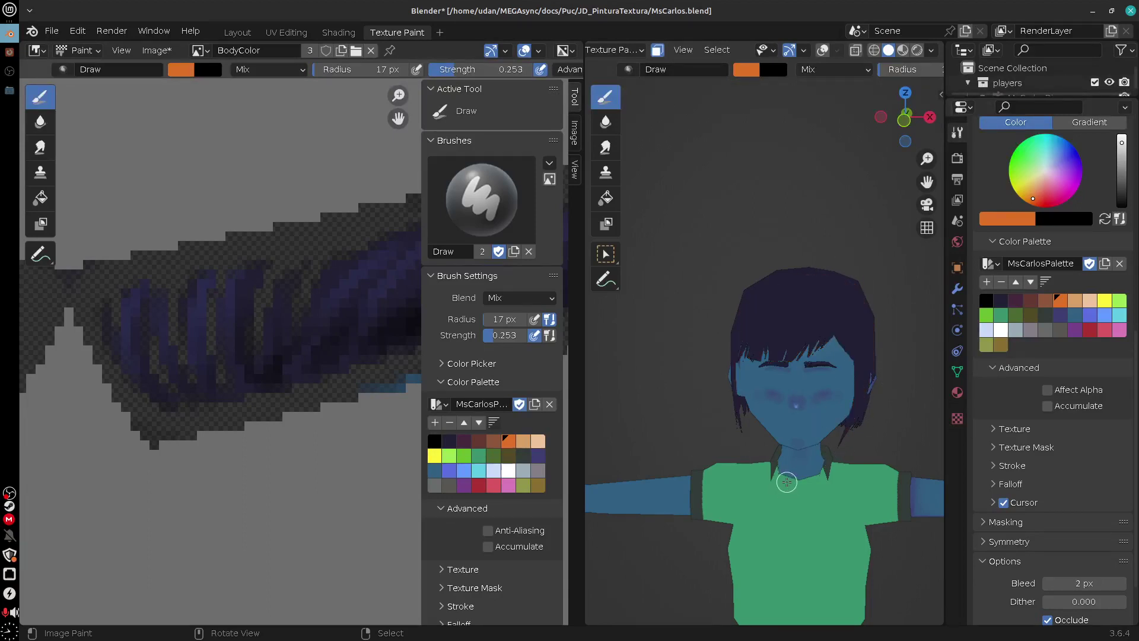
scroll(829, 381, "up", 5)
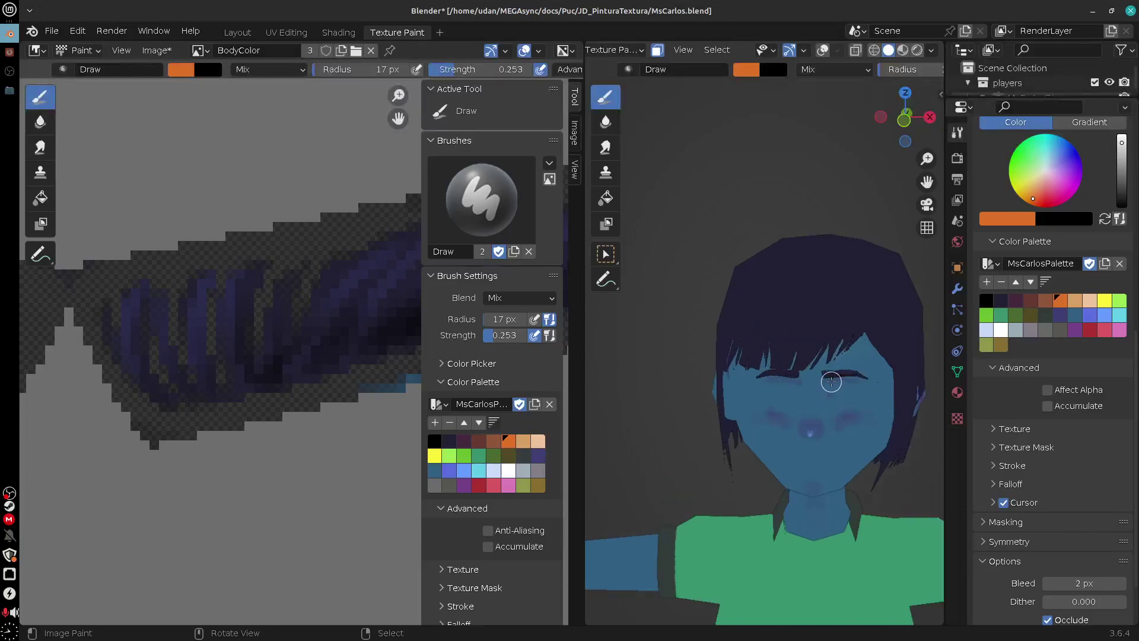
middle_click_drag(850, 328, 784, 408, "shift")
left_click_drag(864, 445, 829, 437)
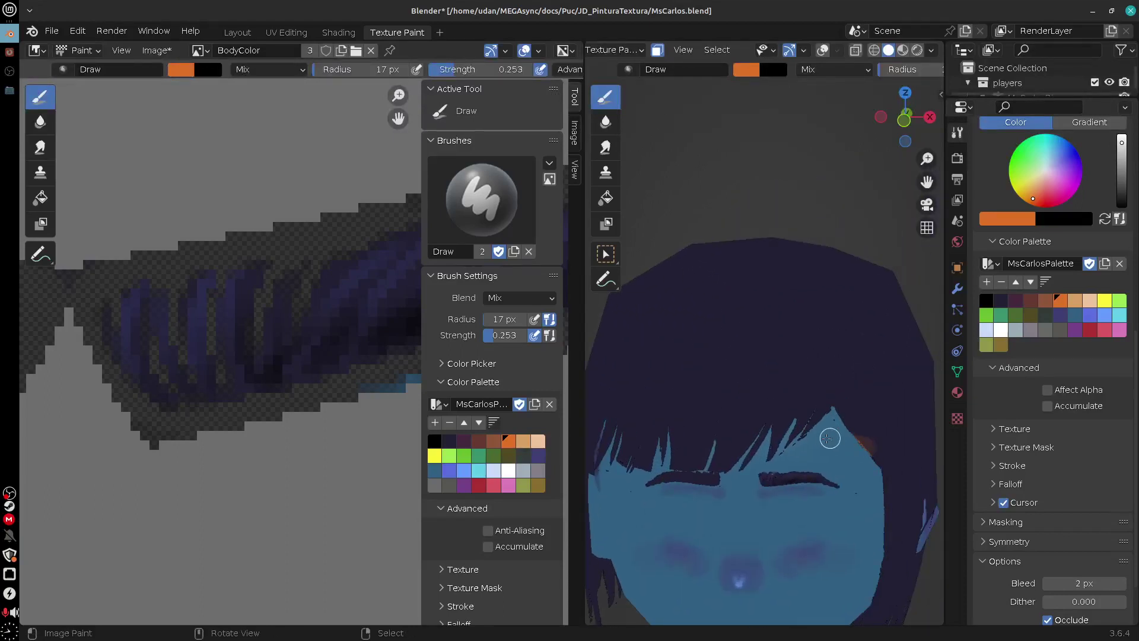
Choose the palette's dark purple and paint faint lengthwise strands down the hair beside the face
left_click(538, 455)
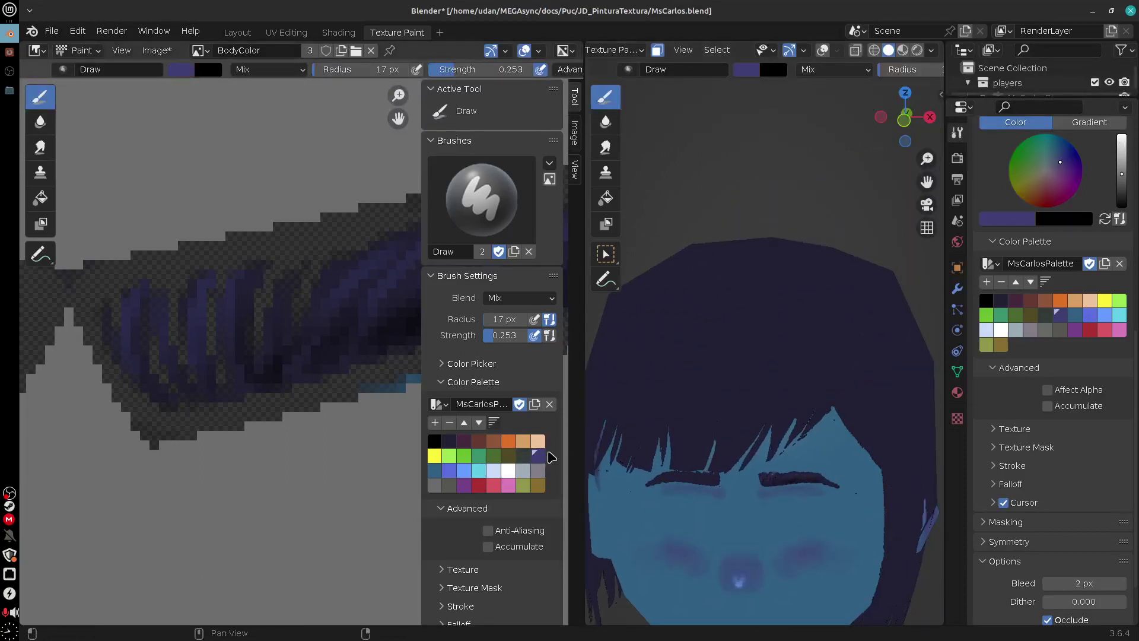
middle_click_drag(860, 471, 809, 475)
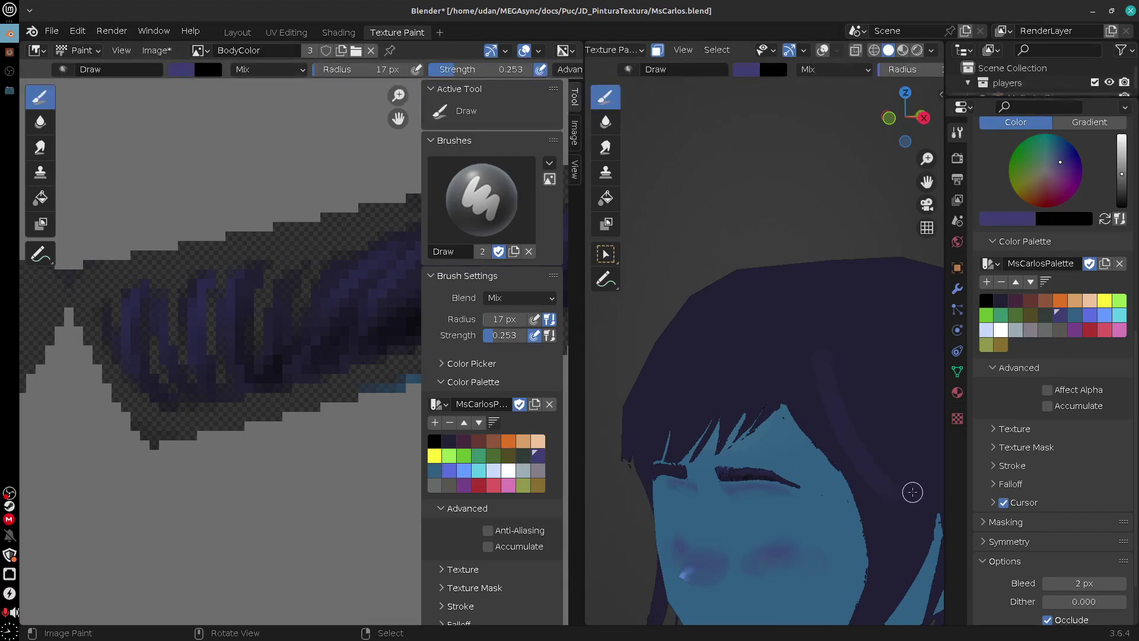
mouse_move(911, 492)
middle_mouse_down("shift")
mouse_move(819, 409)
mouse_move(783, 353)
middle_mouse_up("shift")
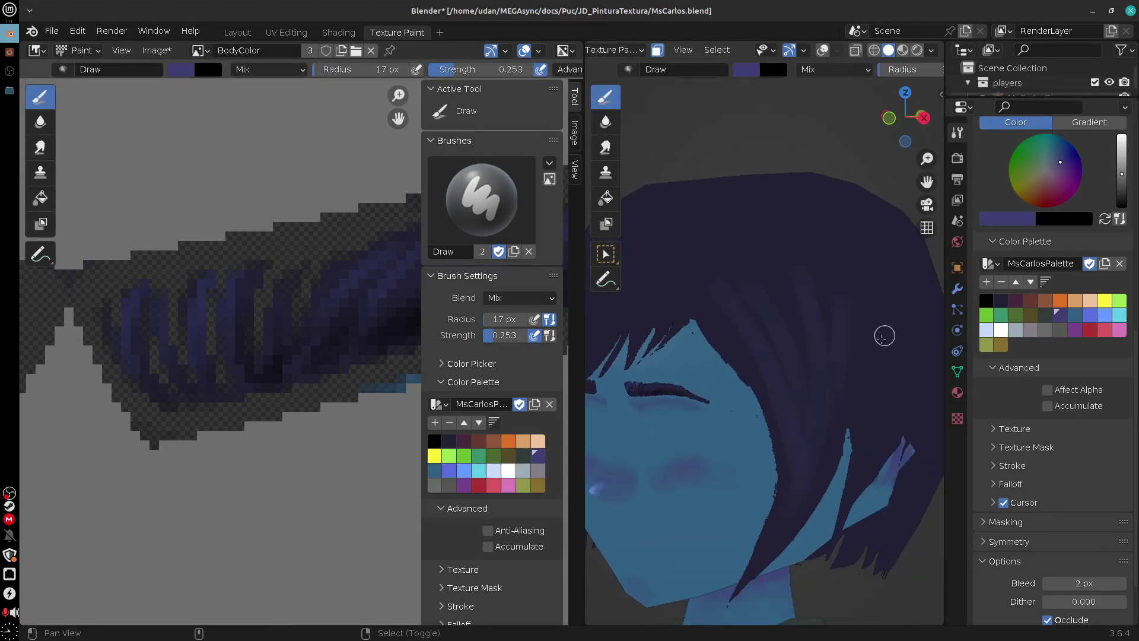
Paint faint dark purple hair strands from beside the face around the side of the hair toward the back
middle_click_drag(883, 334, 750, 286, "shift")
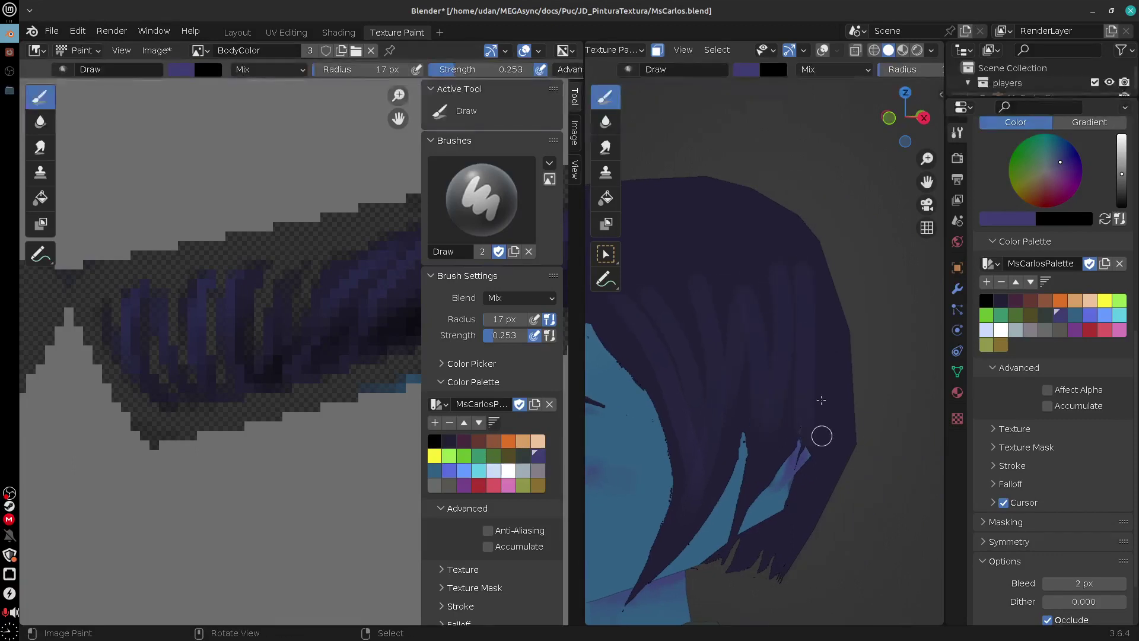
middle_click_drag(825, 487, 847, 425)
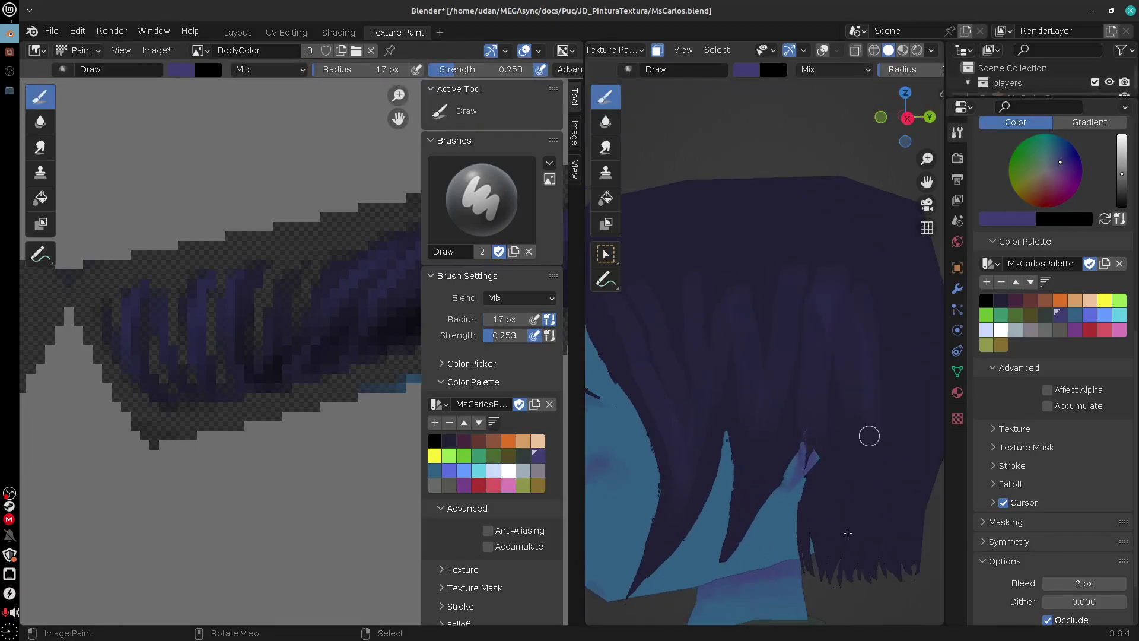
middle_click_drag(841, 485, 756, 338, "shift")
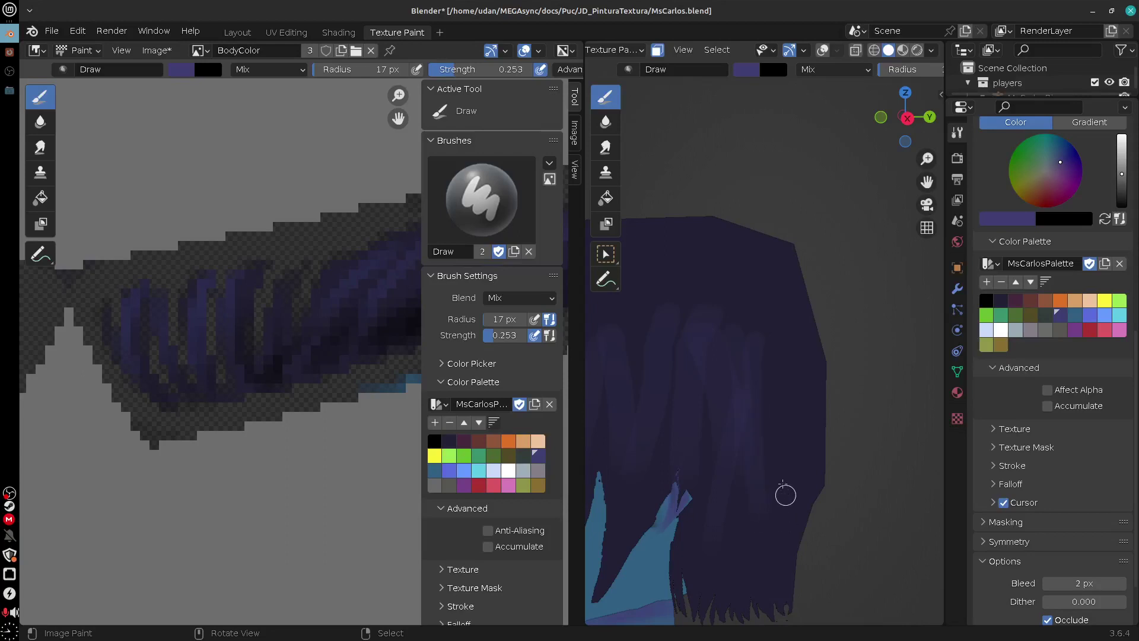
middle_click_drag(788, 527, 762, 460)
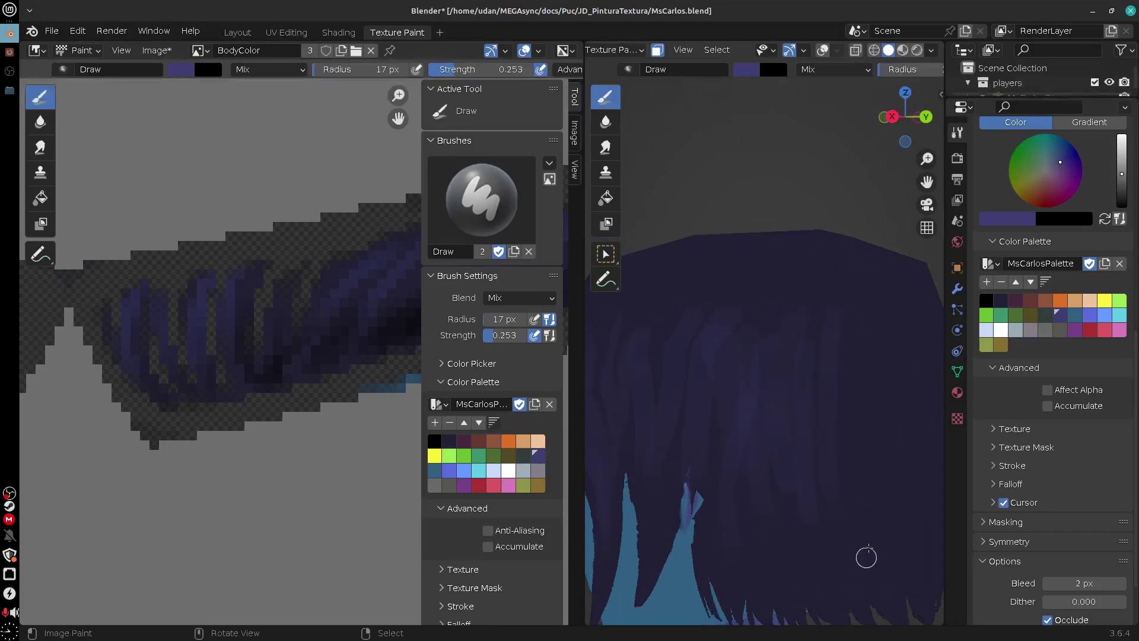
middle_click_drag(874, 465, 873, 365)
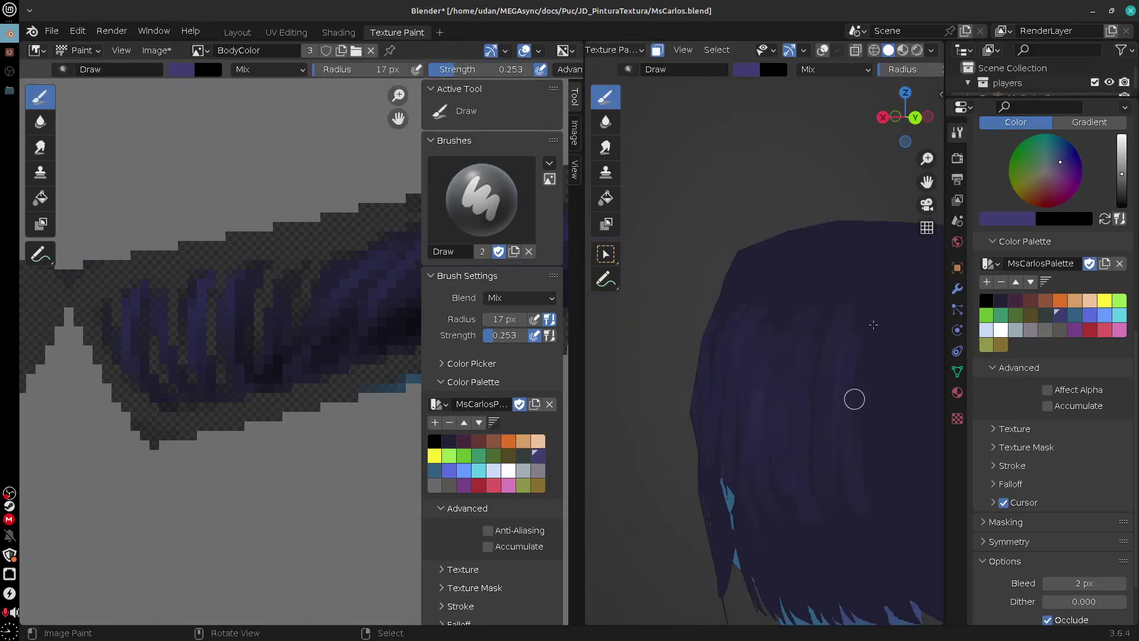
middle_click_drag(873, 325, 752, 310, "shift")
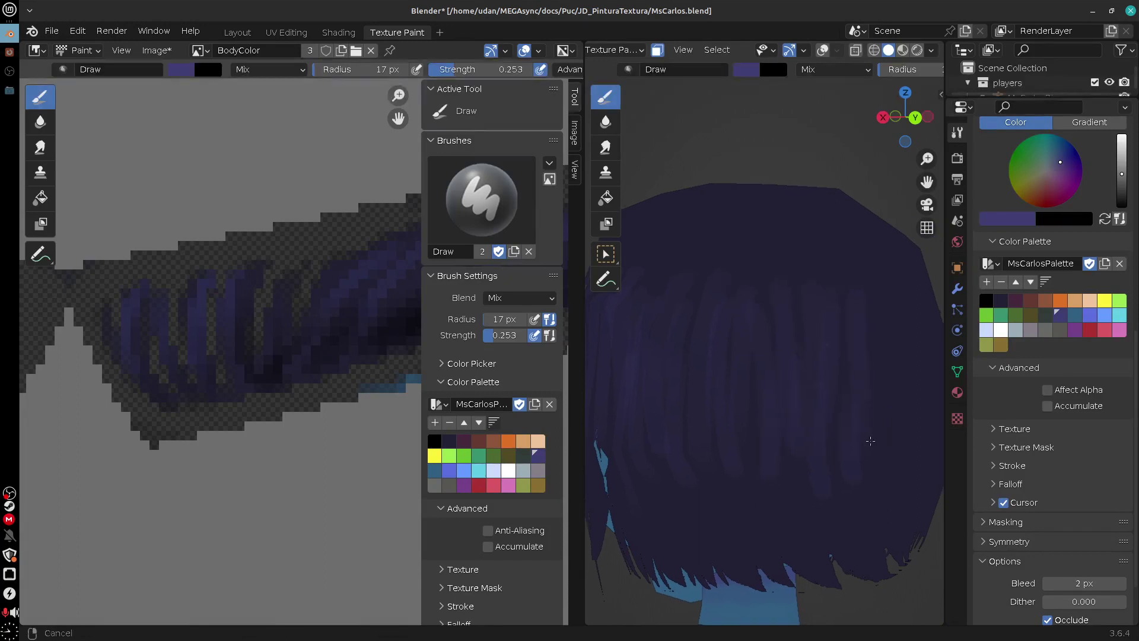
Enable pressure sensitivity for the brush radius and paint tapered dark purple strands across the back of the hair
scroll(863, 409, "down", 3)
scroll(890, 69, "down", 5)
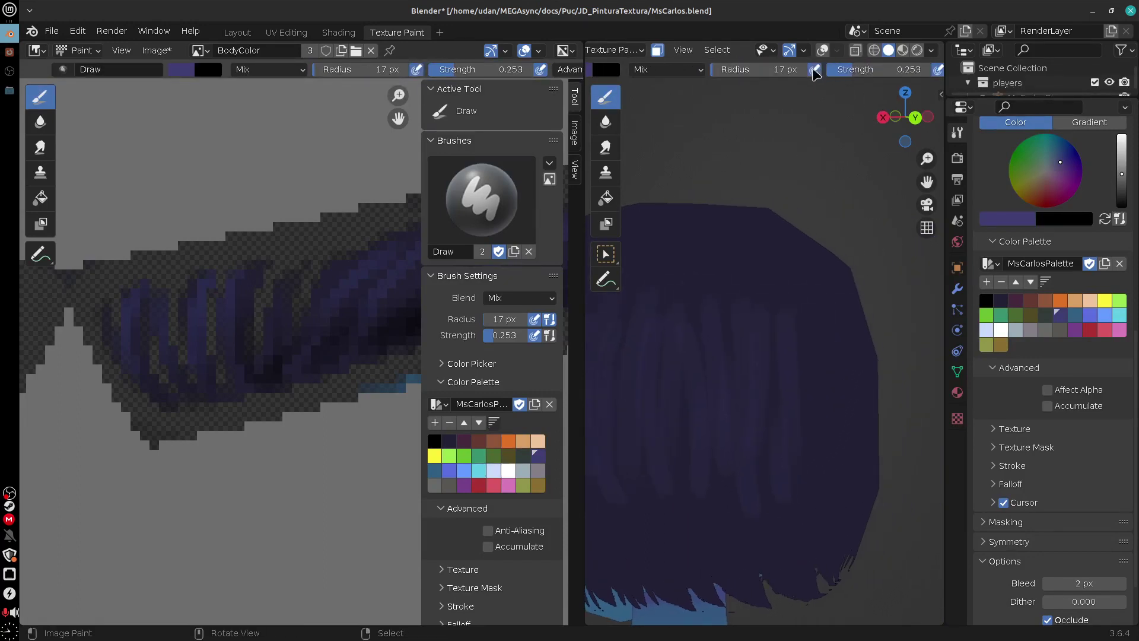
middle_click_drag(872, 430, 878, 450)
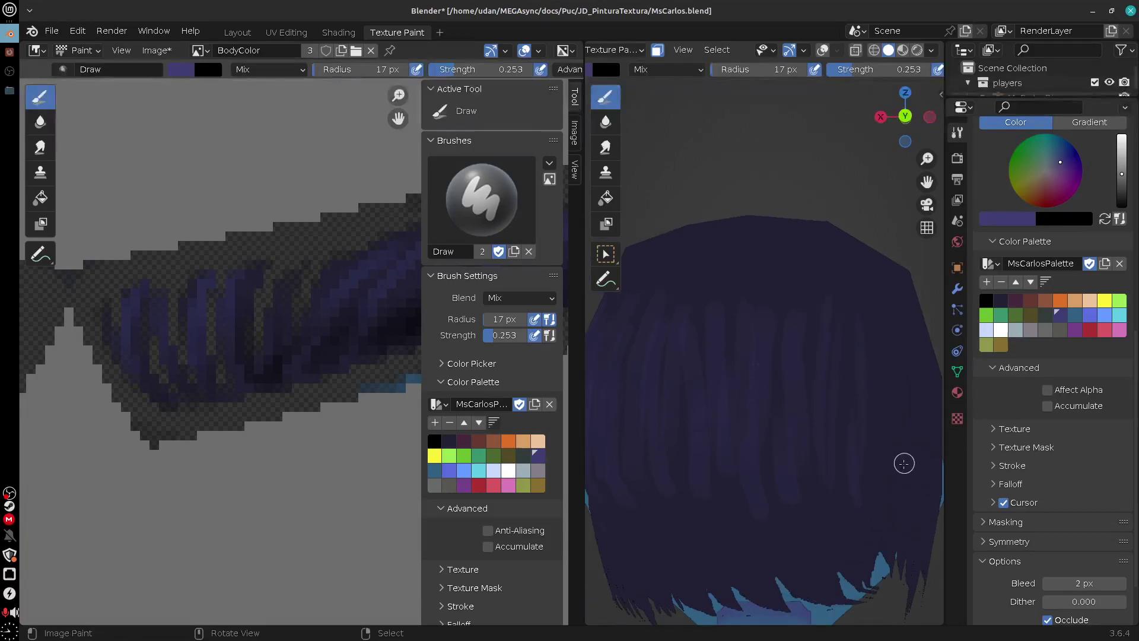
middle_click_drag(904, 463, 739, 429)
left_click_drag(764, 408, 766, 345)
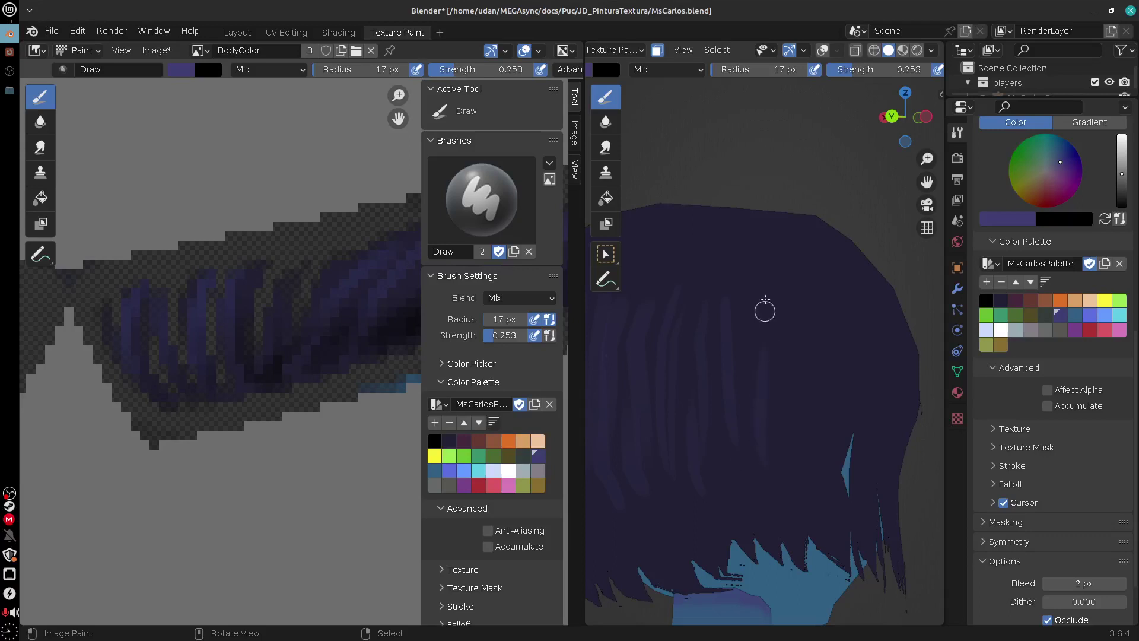
Paint dark purple strands over the remaining side of the hair and across the fringe above the eyes
middle_click_drag(747, 499, 726, 474)
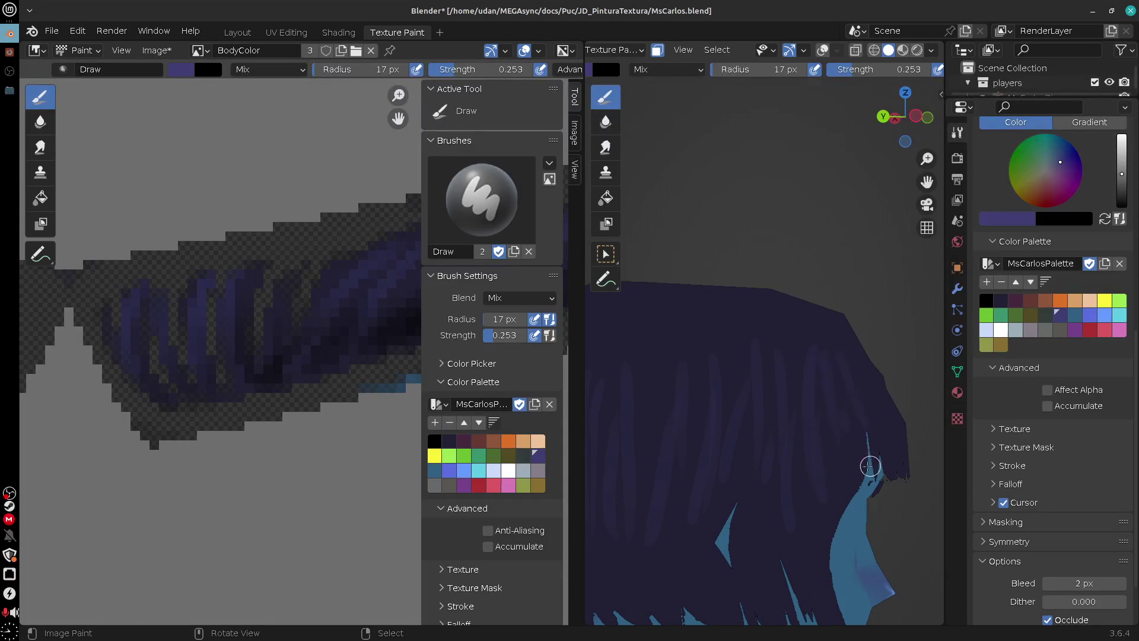
mouse_move(840, 442)
middle_mouse_down()
mouse_move(722, 501)
mouse_move(724, 473)
mouse_move(913, 471)
mouse_move(793, 470)
mouse_move(783, 495)
mouse_move(826, 519)
mouse_move(777, 531)
middle_mouse_up()
middle_click_drag(880, 428, 866, 500)
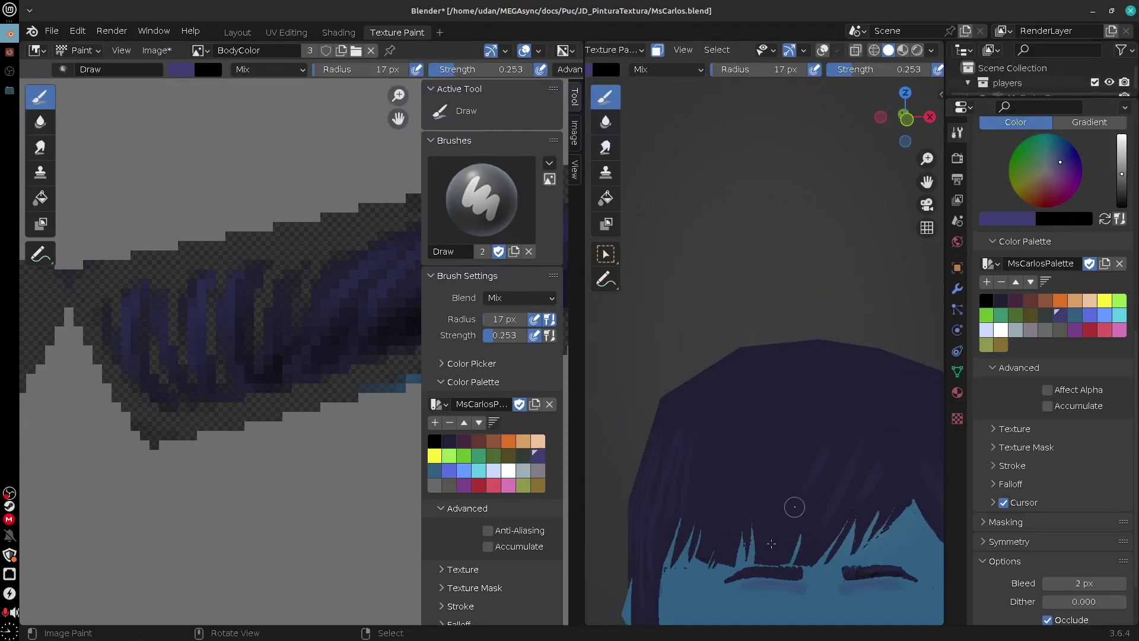
mouse_move(794, 506)
left_mouse_down()
mouse_move(791, 465)
mouse_move(752, 432)
mouse_move(721, 424)
left_mouse_up()
middle_click_drag(721, 424, 867, 465)
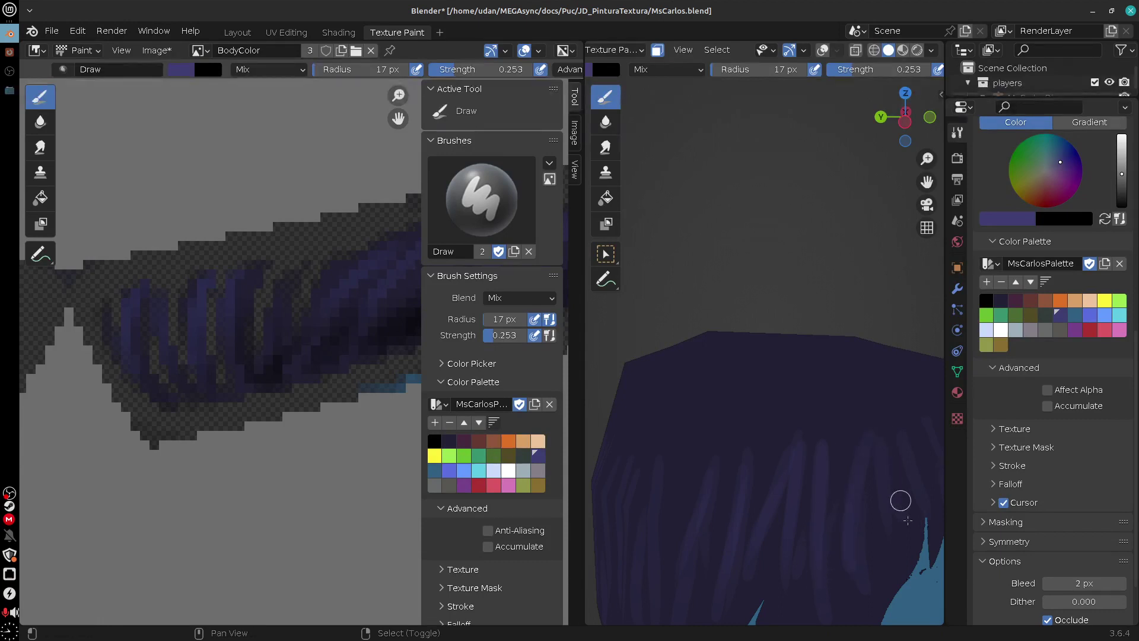
mouse_move(897, 498)
left_mouse_down("alt")
mouse_move(794, 532)
mouse_move(759, 525)
left_mouse_up("alt")
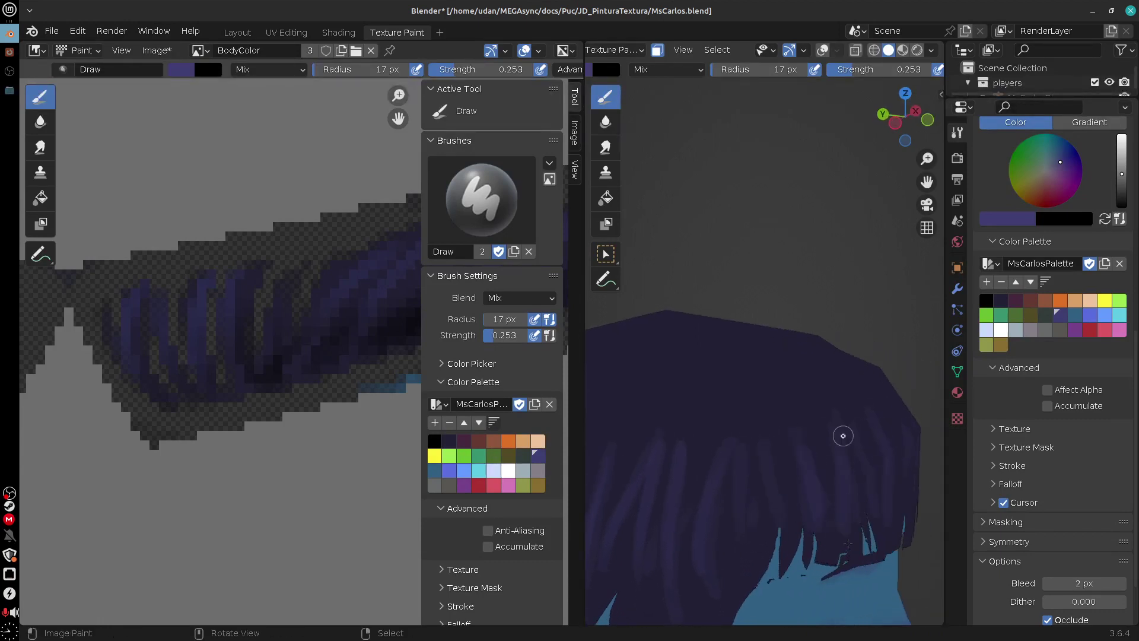
left_click_drag(891, 509, 832, 488, "alt")
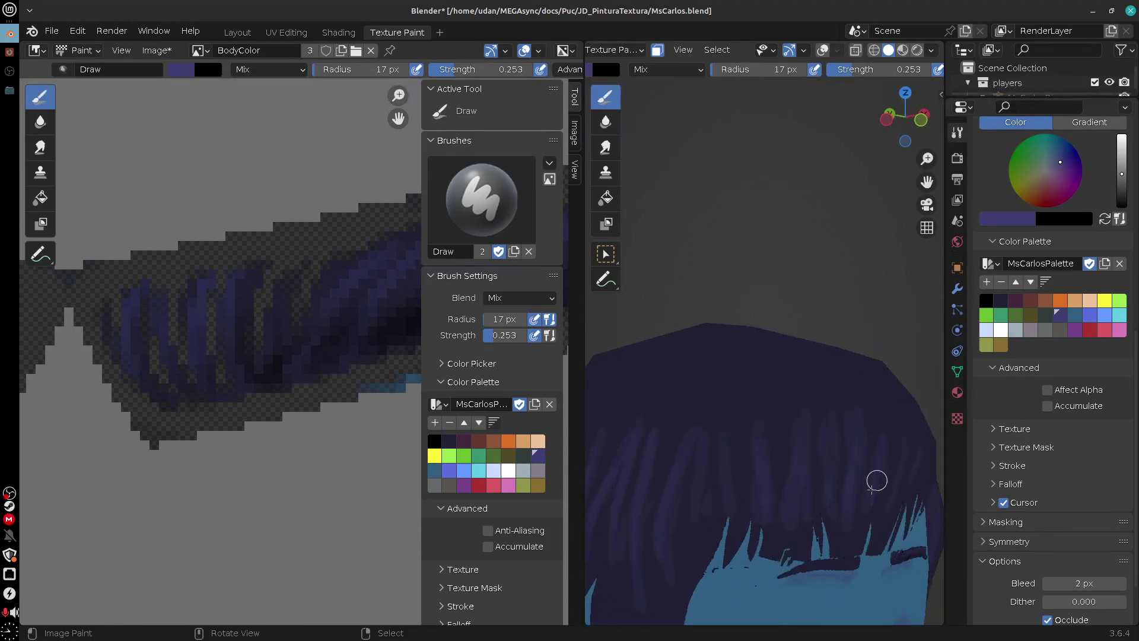
Choose light blue from the palette and paint slanted highlight strands across the fringe
left_click(471, 469)
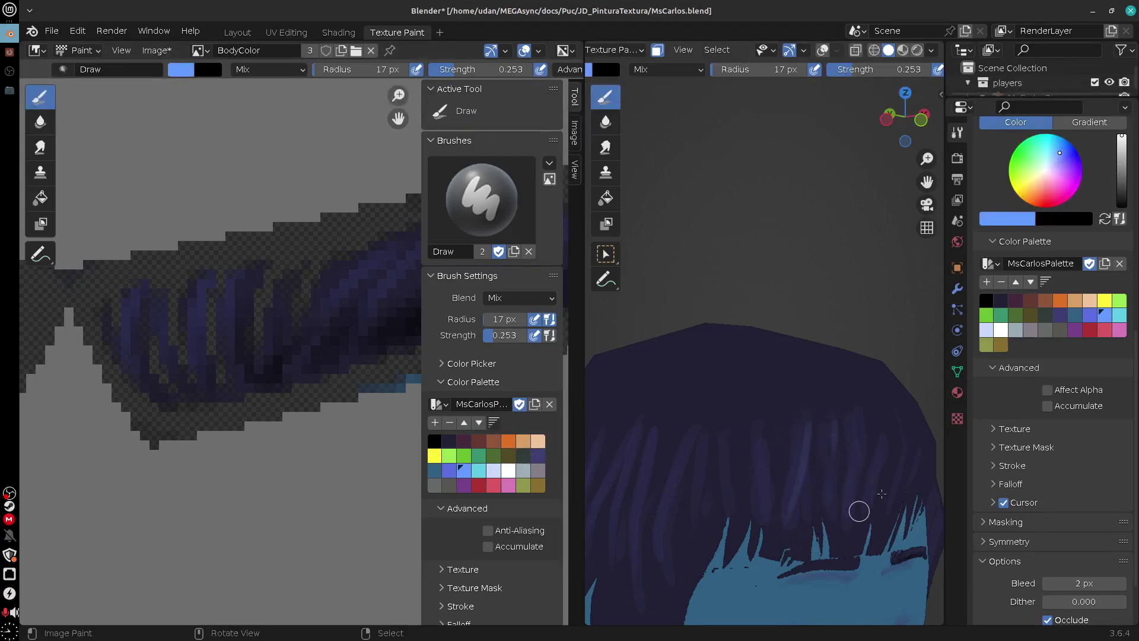
middle_click_drag(859, 510, 841, 492)
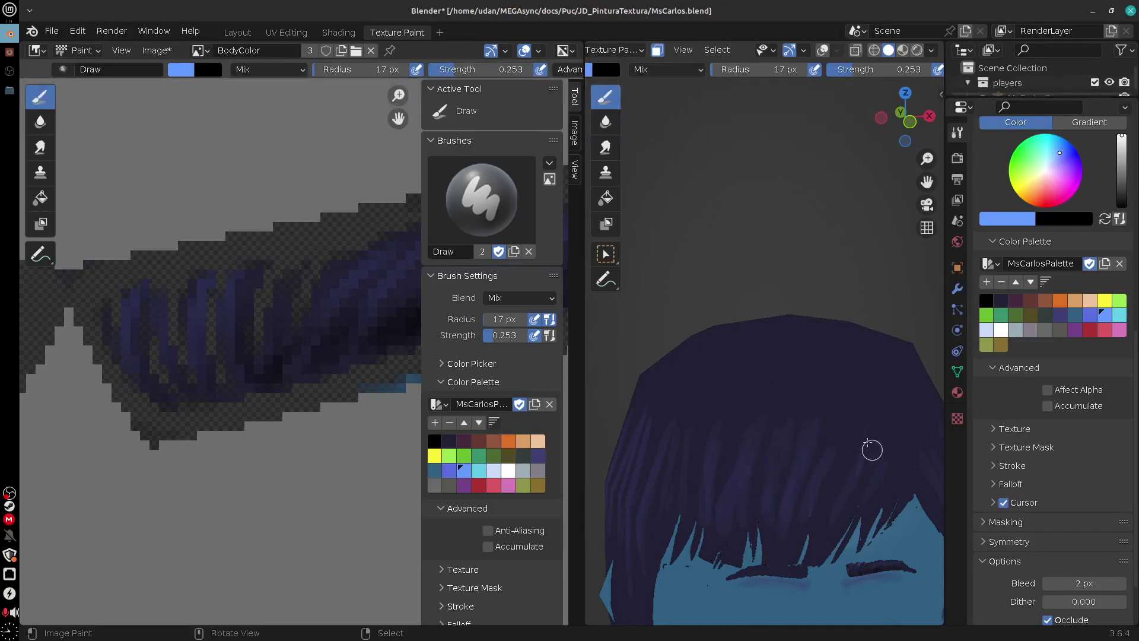
left_click_drag(864, 446, 842, 496)
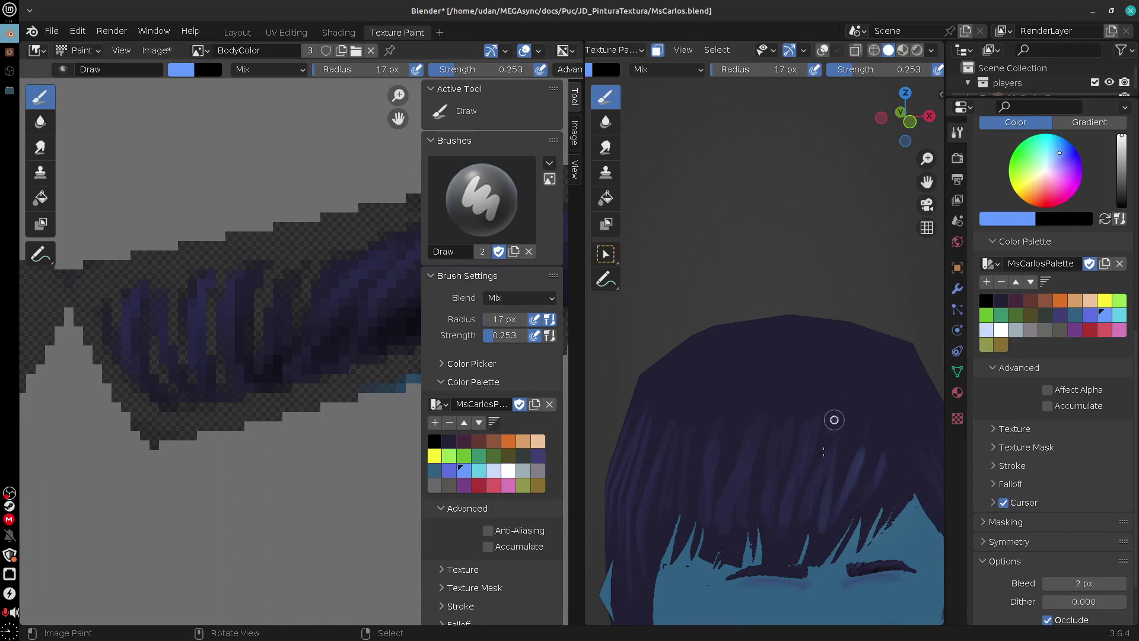
left_click_drag(793, 460, 775, 515)
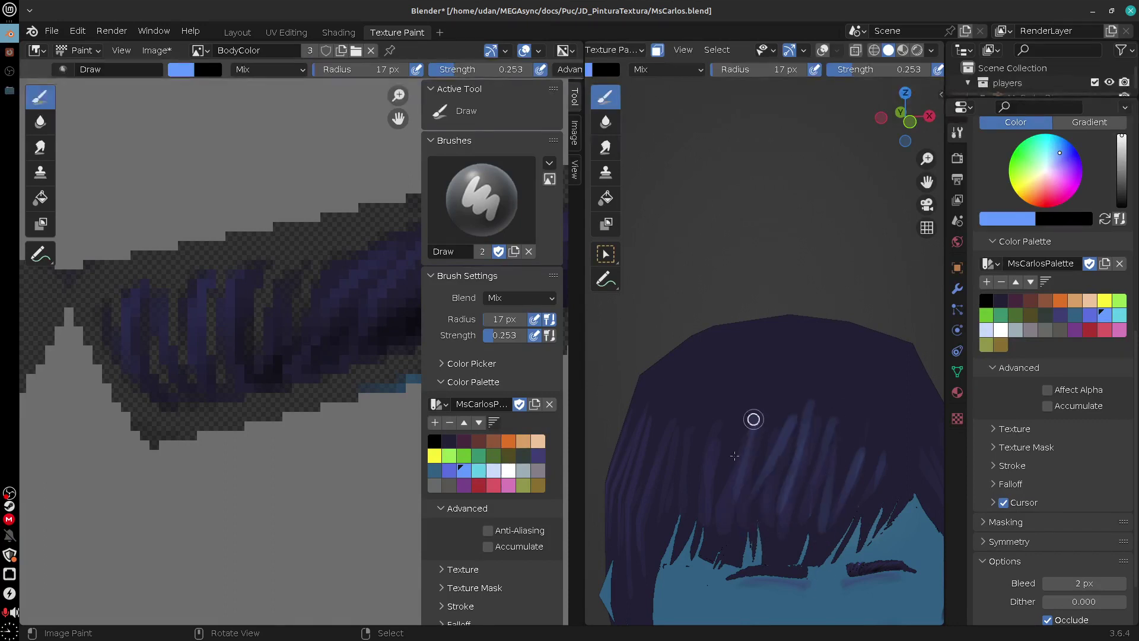
Extend the light blue highlight strands from the fringe onto the side of the hair beside the face
middle_click_drag(709, 445, 785, 459)
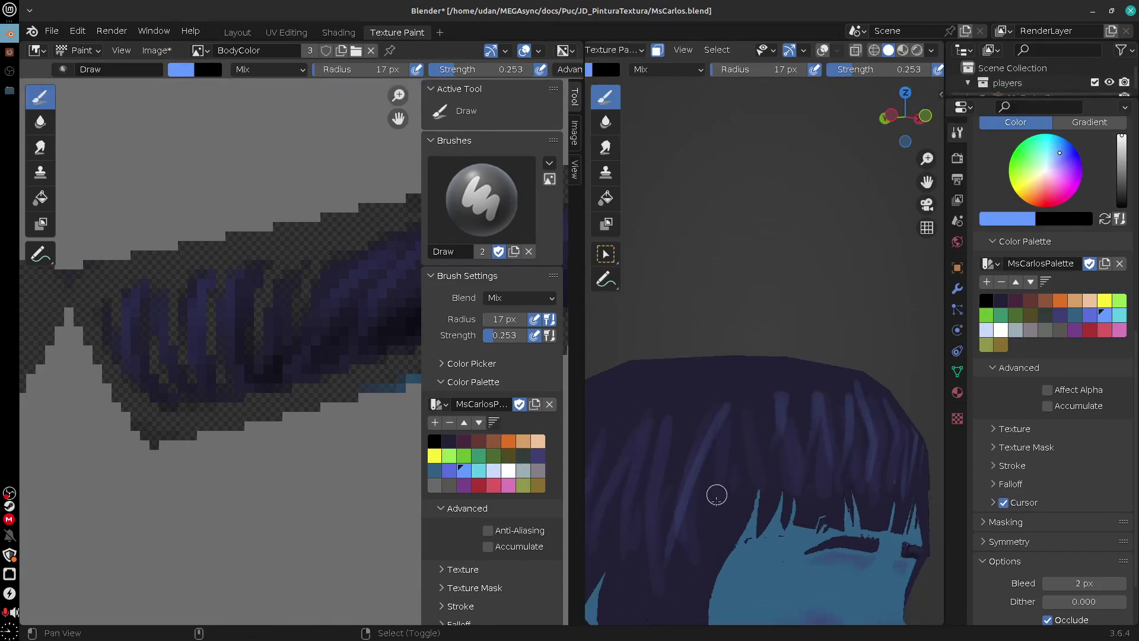
mouse_move(717, 491)
middle_mouse_down()
mouse_move(740, 359)
mouse_move(795, 329)
middle_mouse_up()
left_click_drag(794, 330, 756, 452)
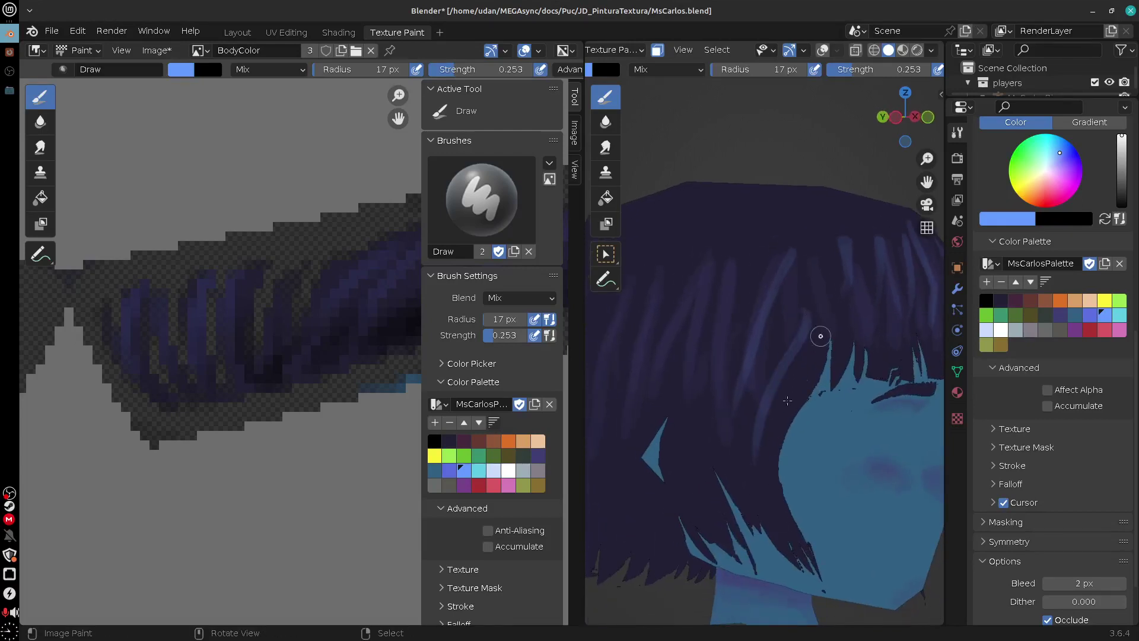
middle_click_drag(727, 330, 774, 304)
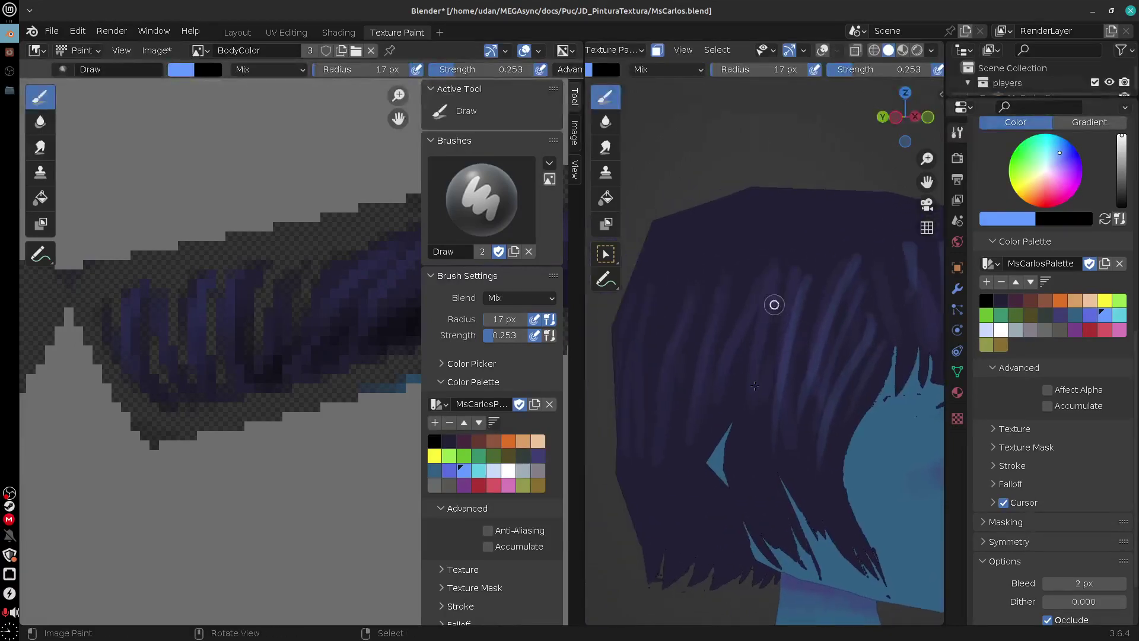
left_click_drag(774, 305, 756, 480)
left_click_drag(752, 289, 728, 336)
left_click_drag(704, 442, 711, 315)
mouse_move(707, 274)
left_mouse_down()
mouse_move(653, 414)
mouse_move(702, 303)
mouse_move(756, 257)
mouse_move(745, 381)
mouse_move(782, 388)
left_mouse_up()
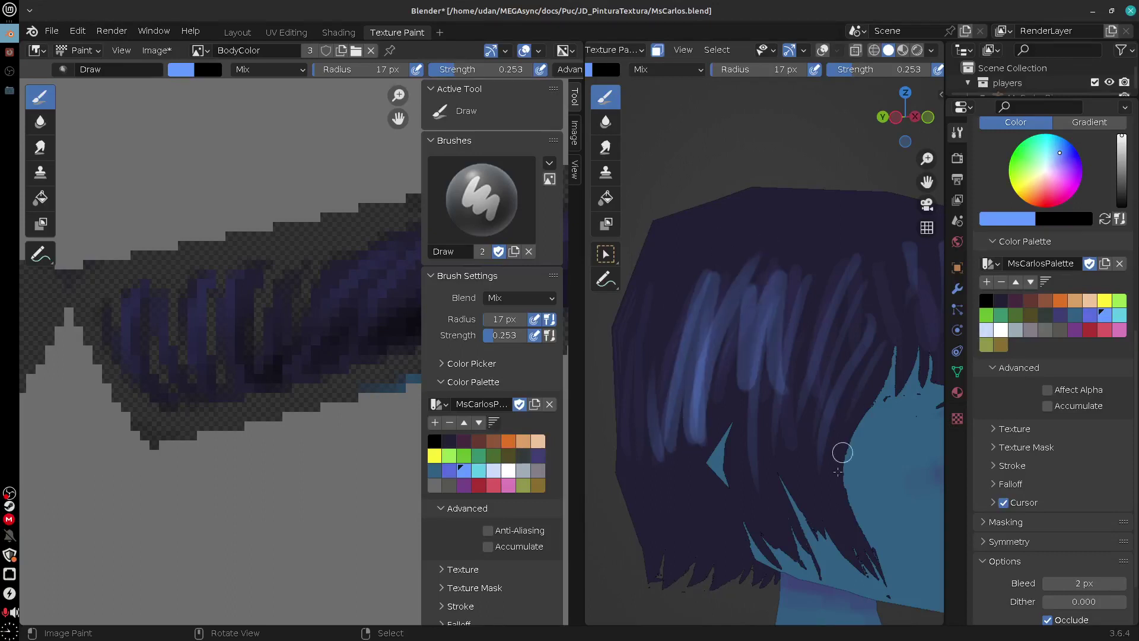
key("ctrl+z")
key("ctrl+z")
key("ctrl+z")
key("ctrl+z")
key("ctrl+z")
key("ctrl+z")
key("ctrl+z")
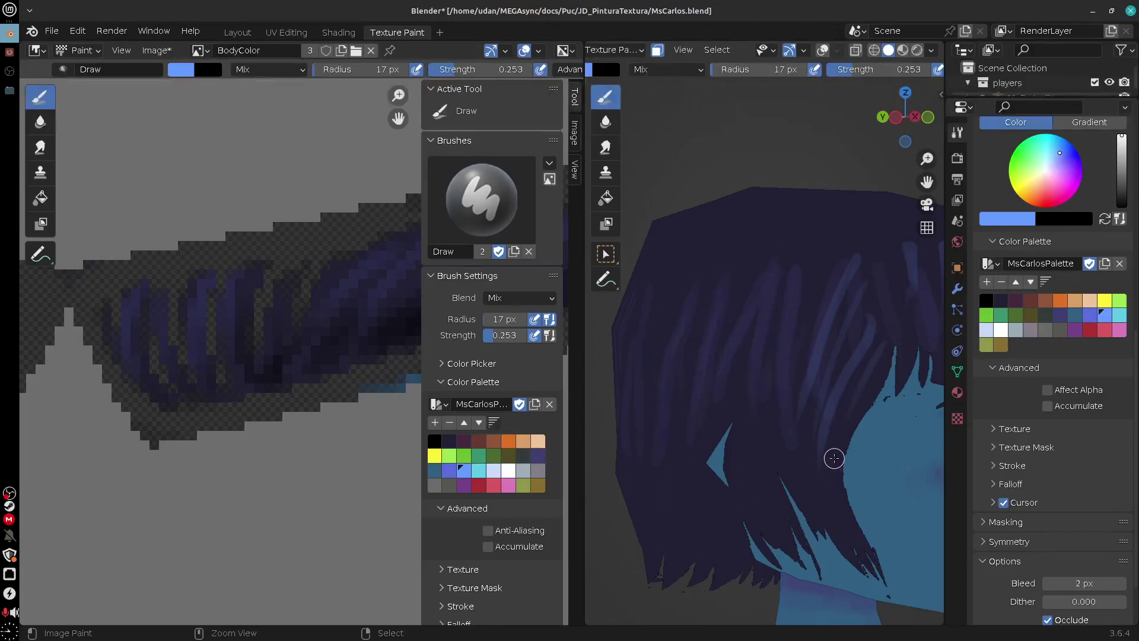
Paint subtle light blue highlight strands along the other side and back of the hair
middle_click_drag(652, 363, 703, 410)
scroll(820, 466, "down", 6)
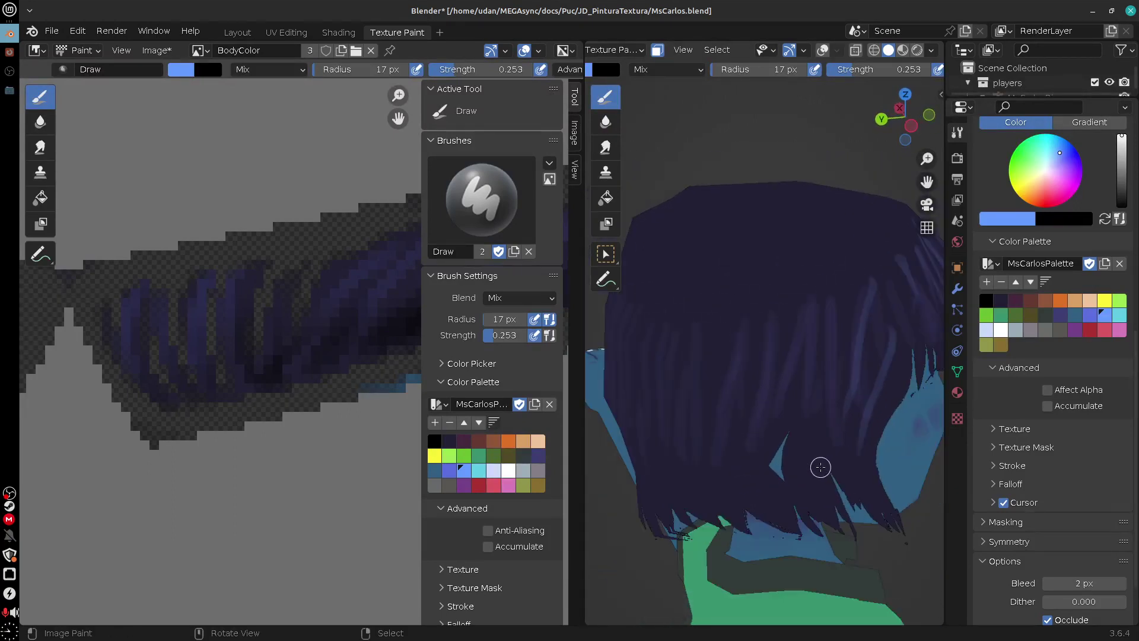
middle_click_drag(831, 469, 807, 423)
scroll(796, 430, "up", 3)
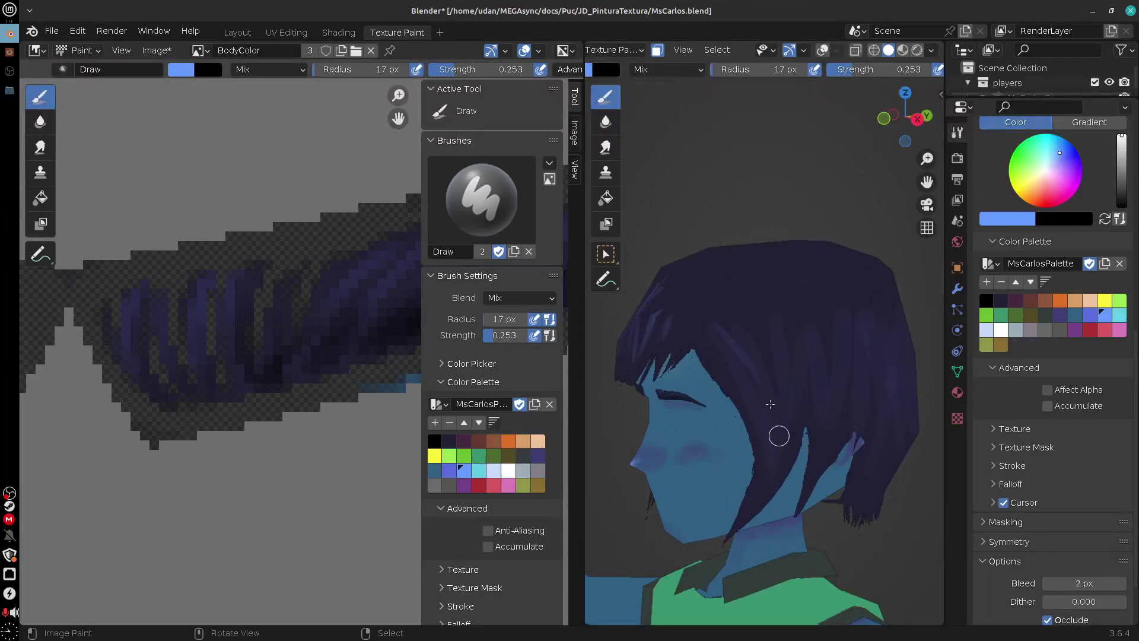
mouse_move(782, 362)
left_mouse_down()
mouse_move(792, 397)
mouse_move(846, 309)
mouse_move(895, 399)
left_mouse_up()
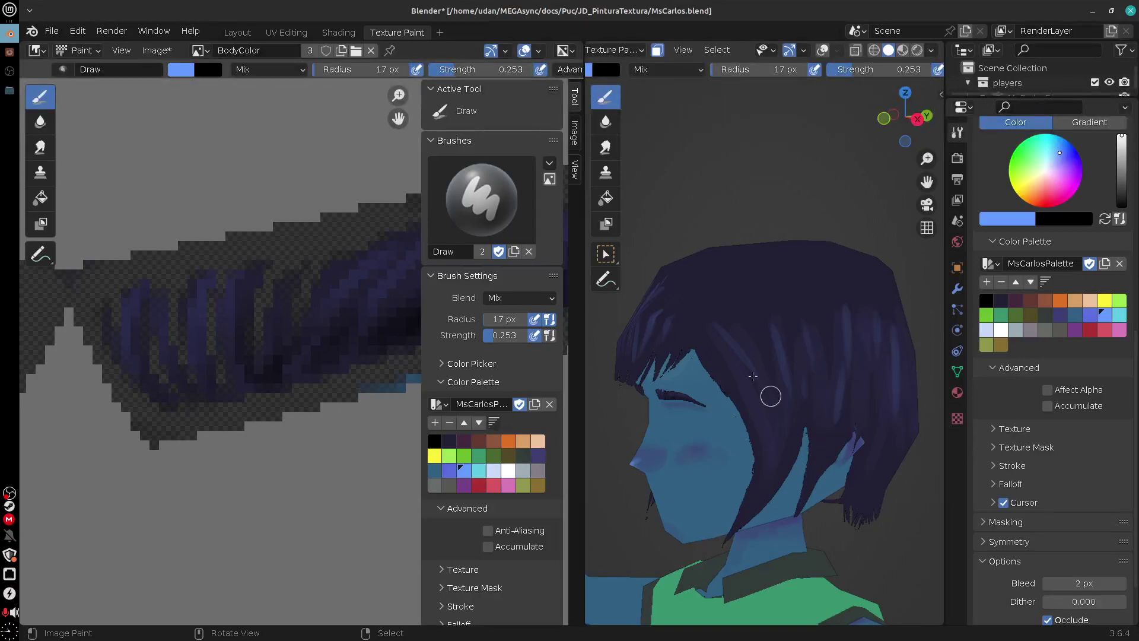
middle_click_drag(877, 478, 801, 453)
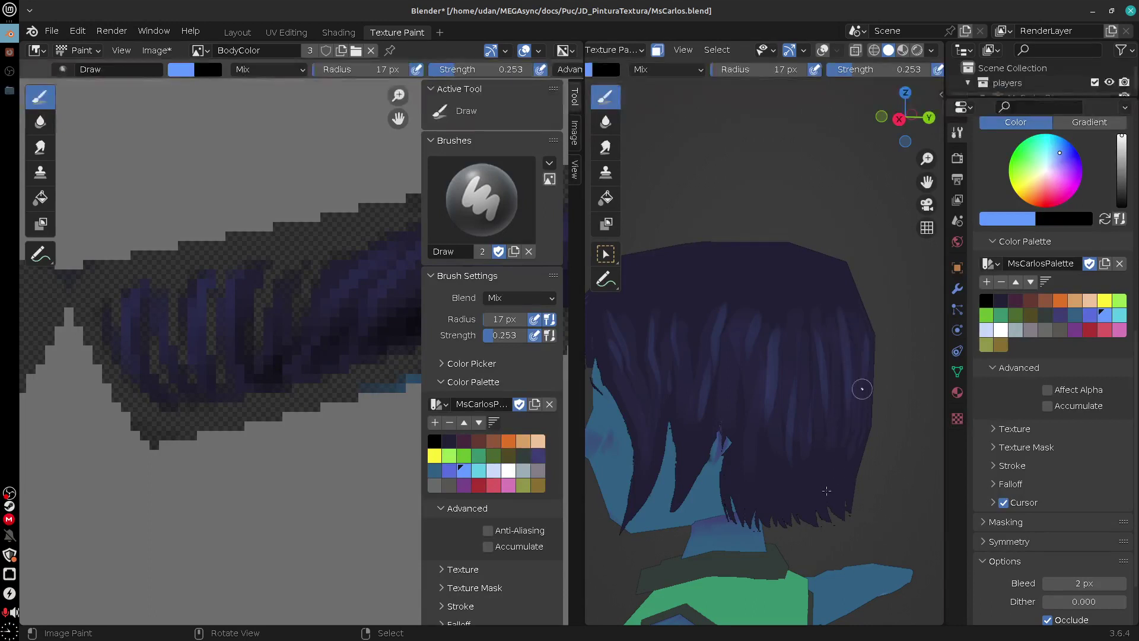
mouse_move(862, 382)
middle_mouse_down()
mouse_move(909, 493)
mouse_move(911, 388)
middle_mouse_up()
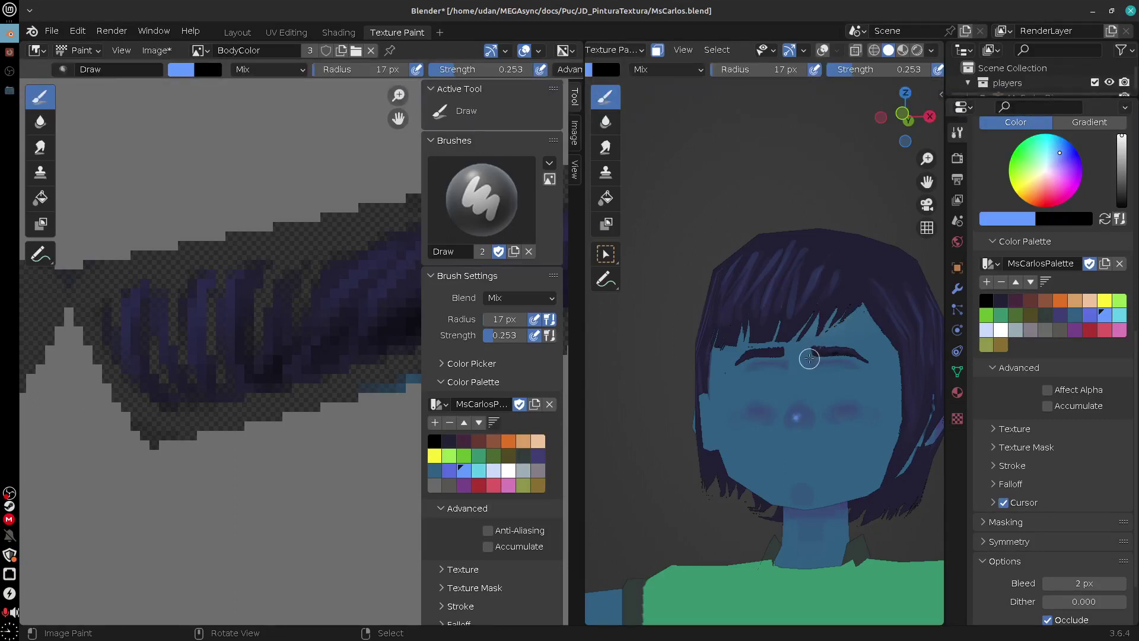
middle_click_drag(809, 358, 817, 473)
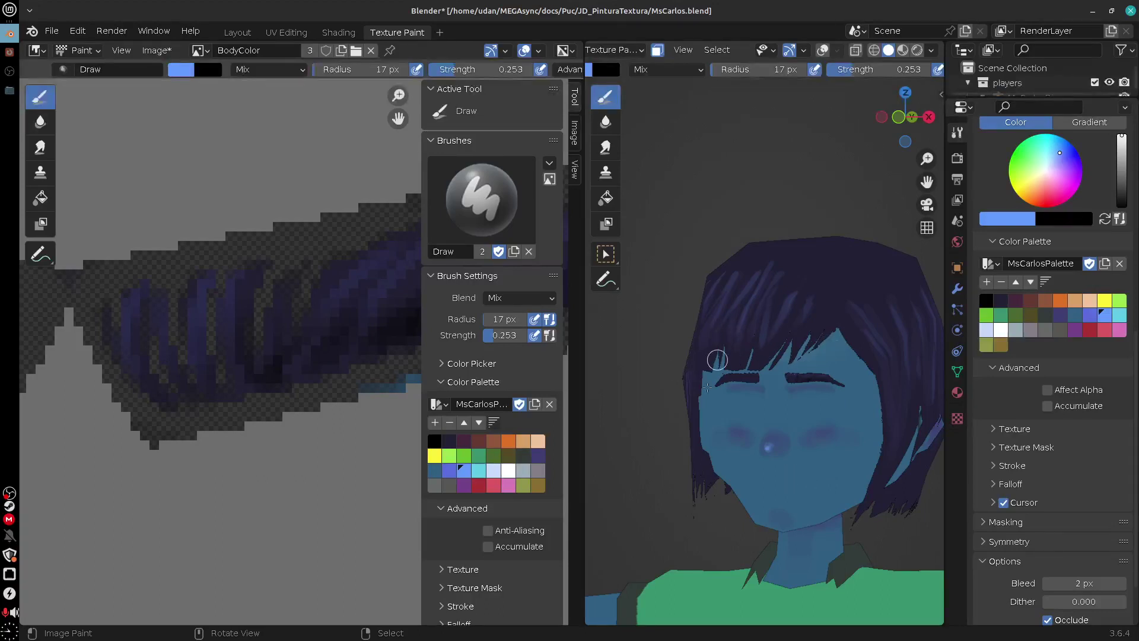
Choose black from the palette and shade the lower hair tips around the sides and back of the head
middle_click_drag(815, 361, 635, 463)
left_click(434, 442)
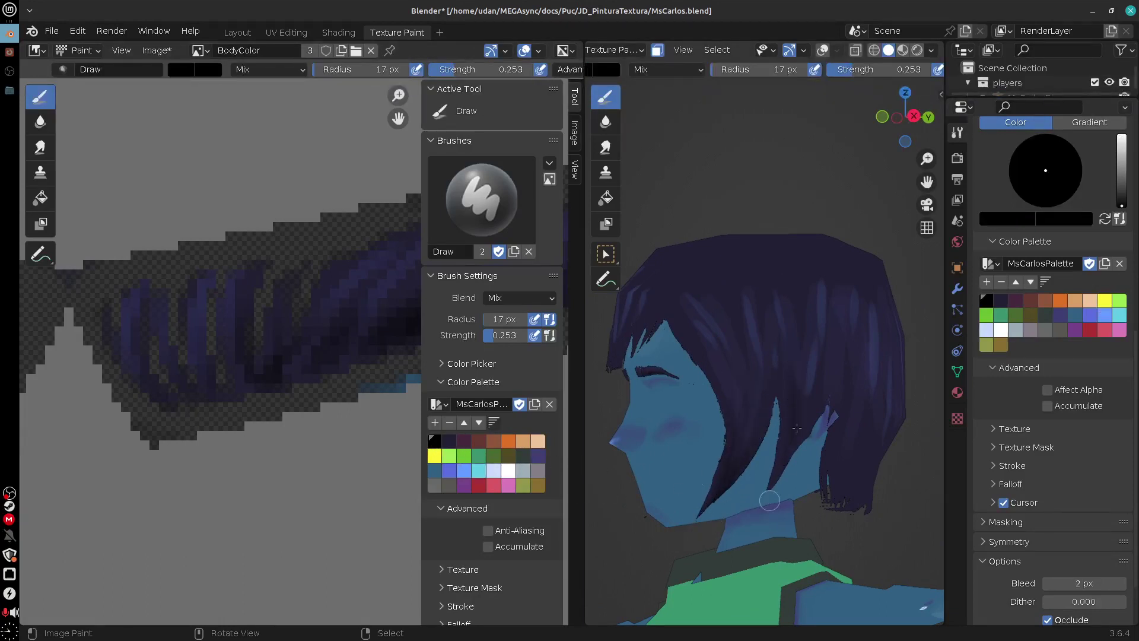
middle_click_drag(854, 540, 778, 449)
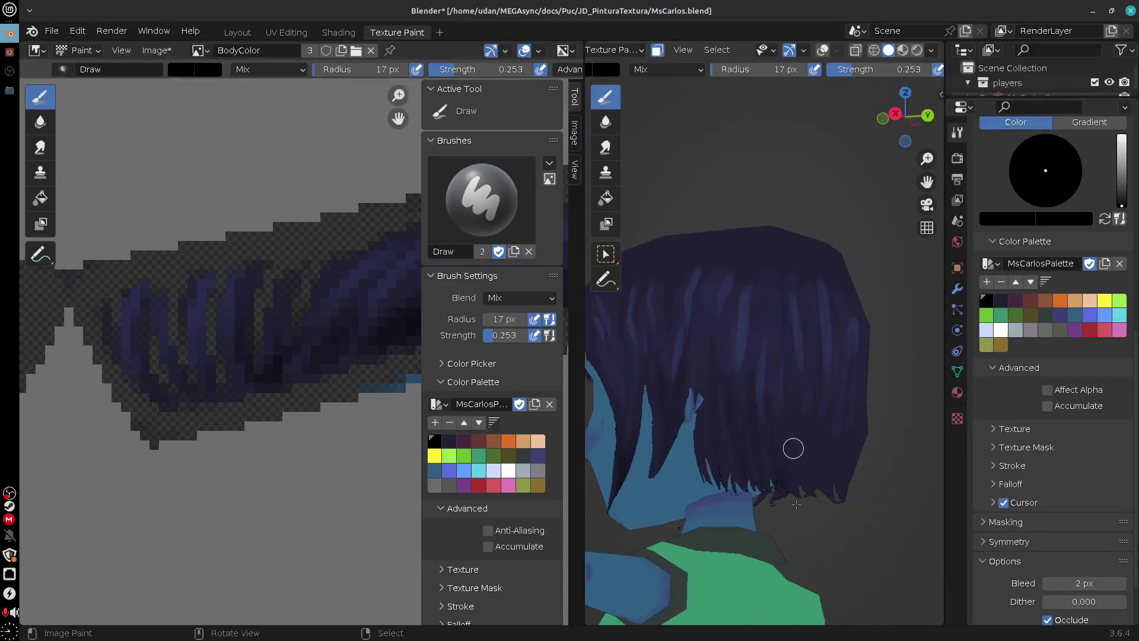
middle_click_drag(807, 541, 800, 522)
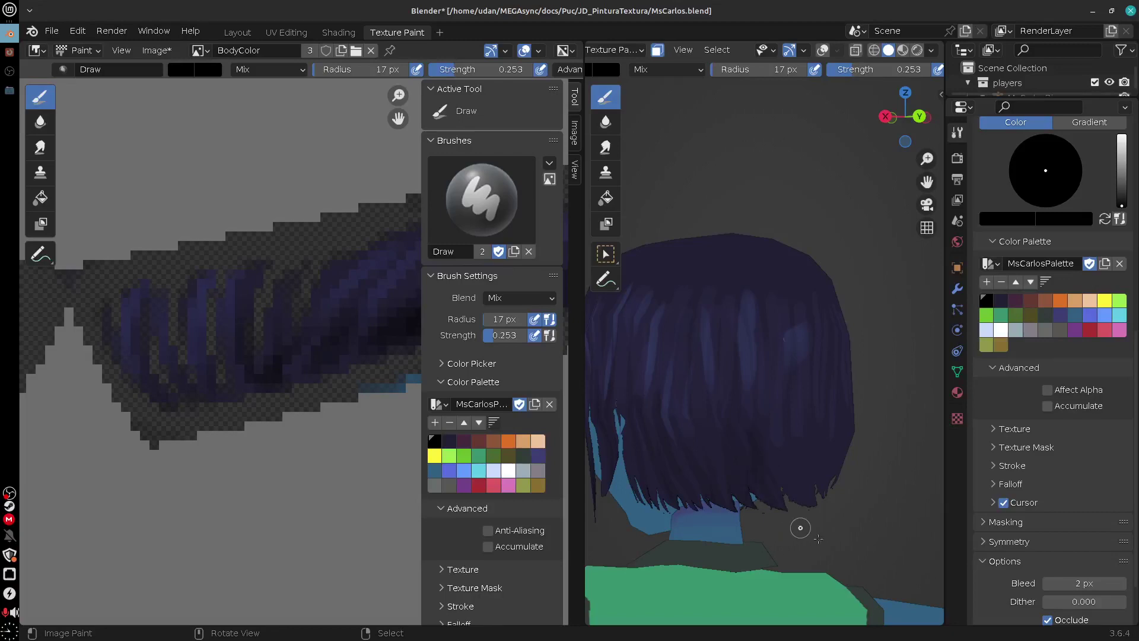
middle_click_drag(801, 465, 768, 490)
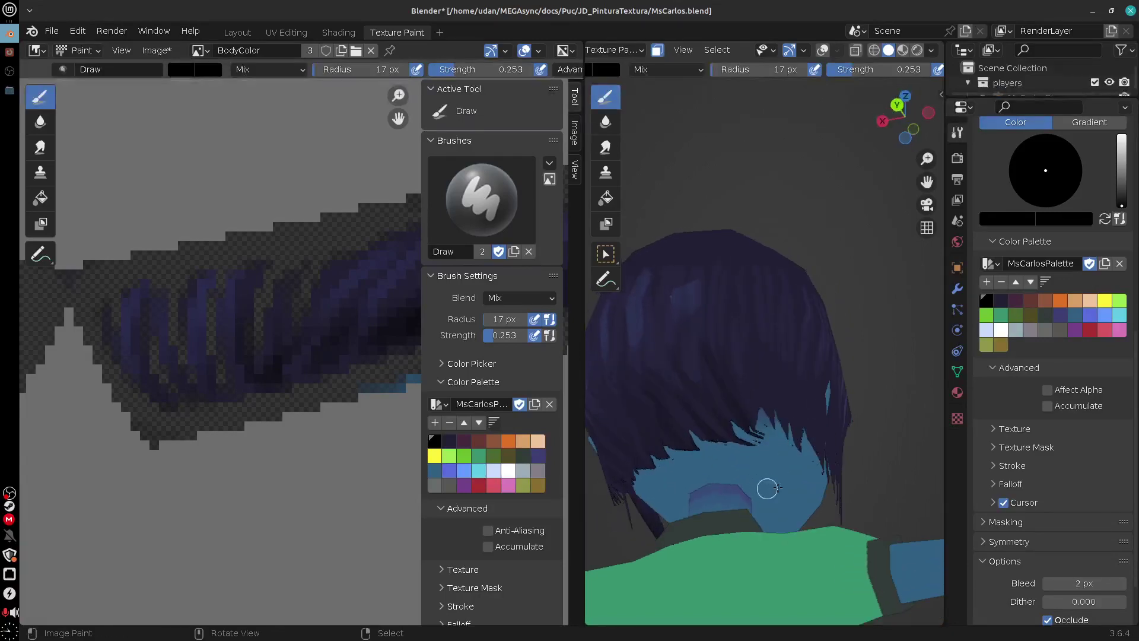
middle_click_drag(770, 451, 736, 442)
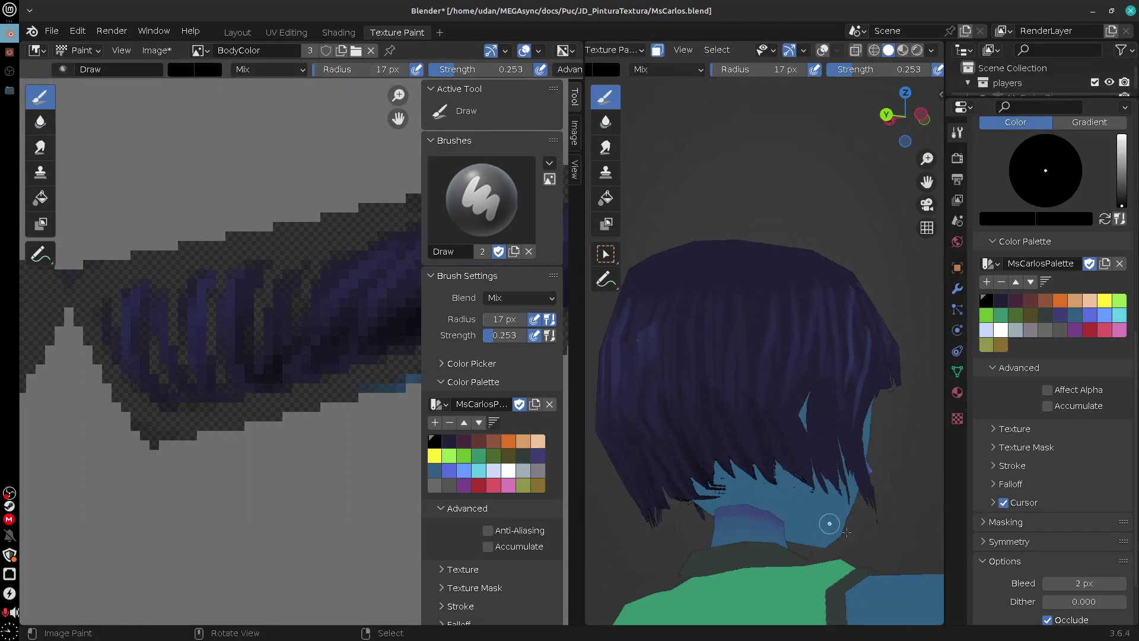
middle_click_drag(829, 481, 821, 416)
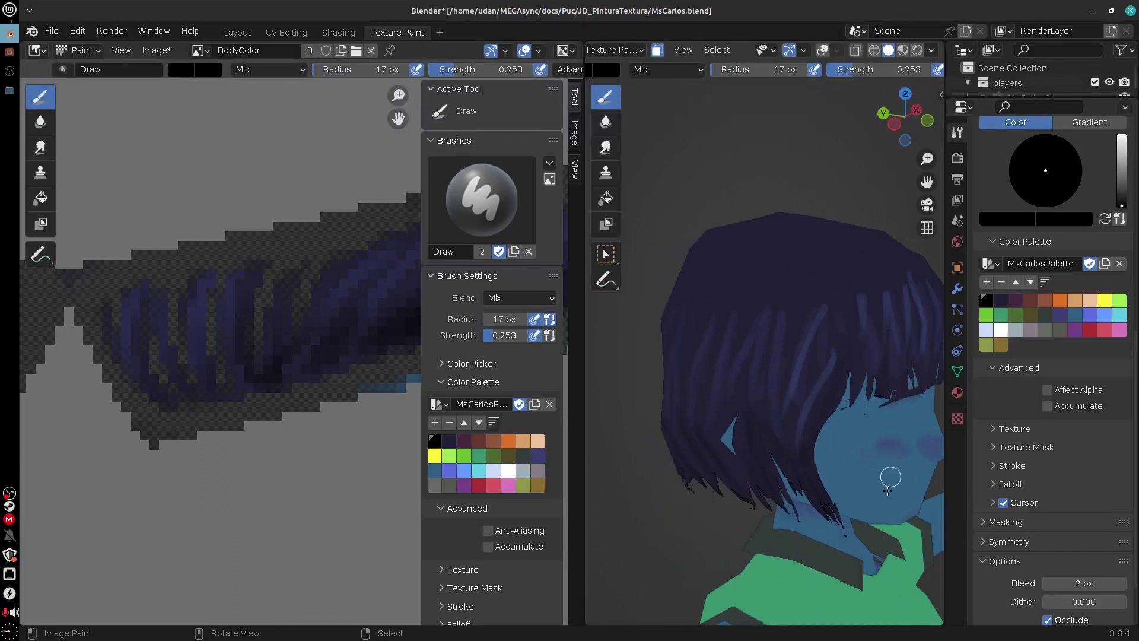
Make MsCarlosHead the texture-painting object and select its FaceColor texture slot
scroll(889, 477, "down", 3)
middle_click_drag(765, 463, 857, 479)
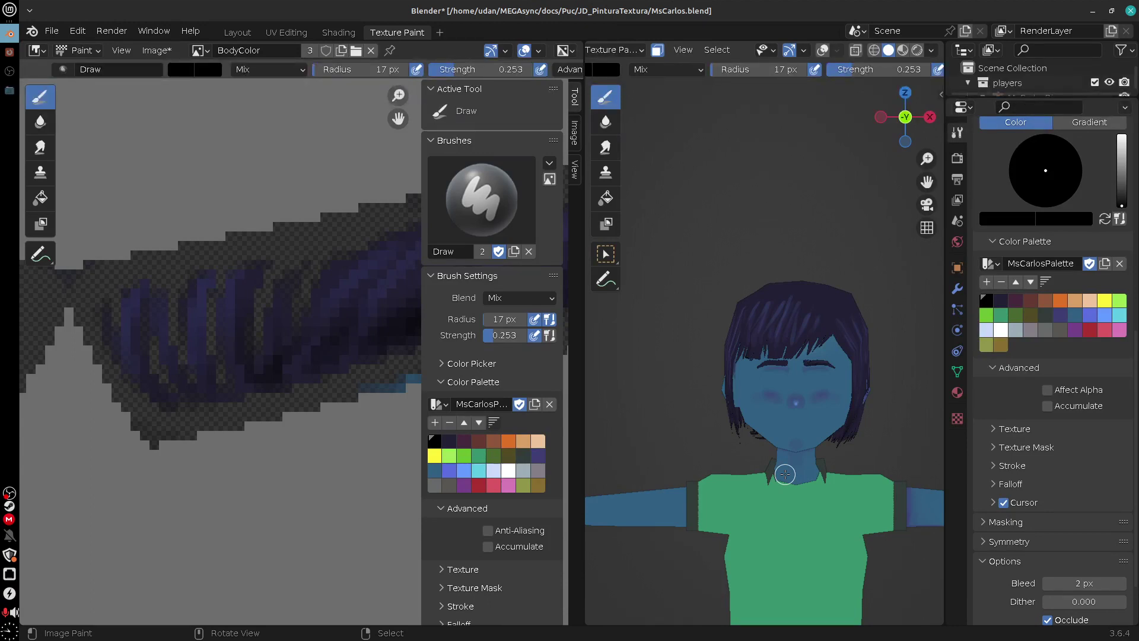
left_click_drag(992, 97, 996, 258)
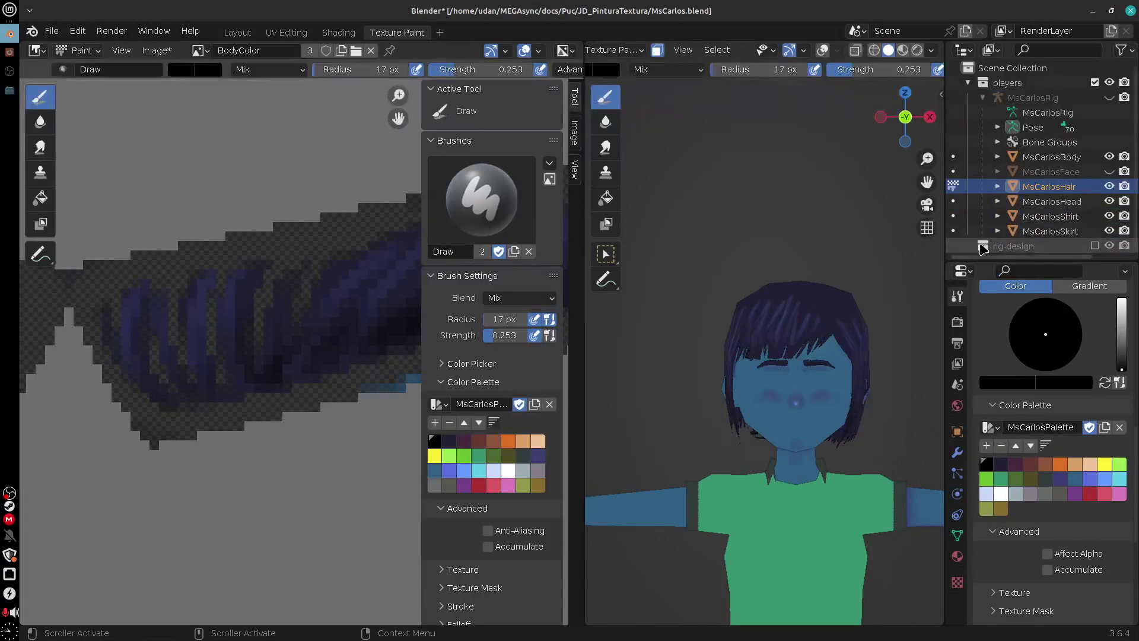
left_click(955, 202)
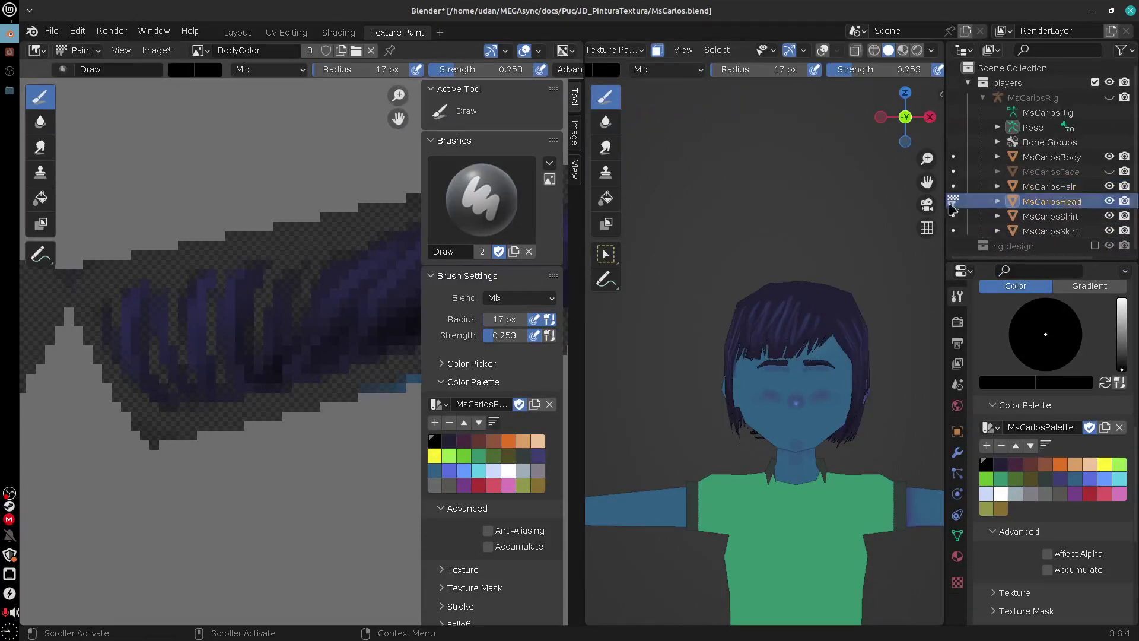
scroll(1136, 450, "up", 15)
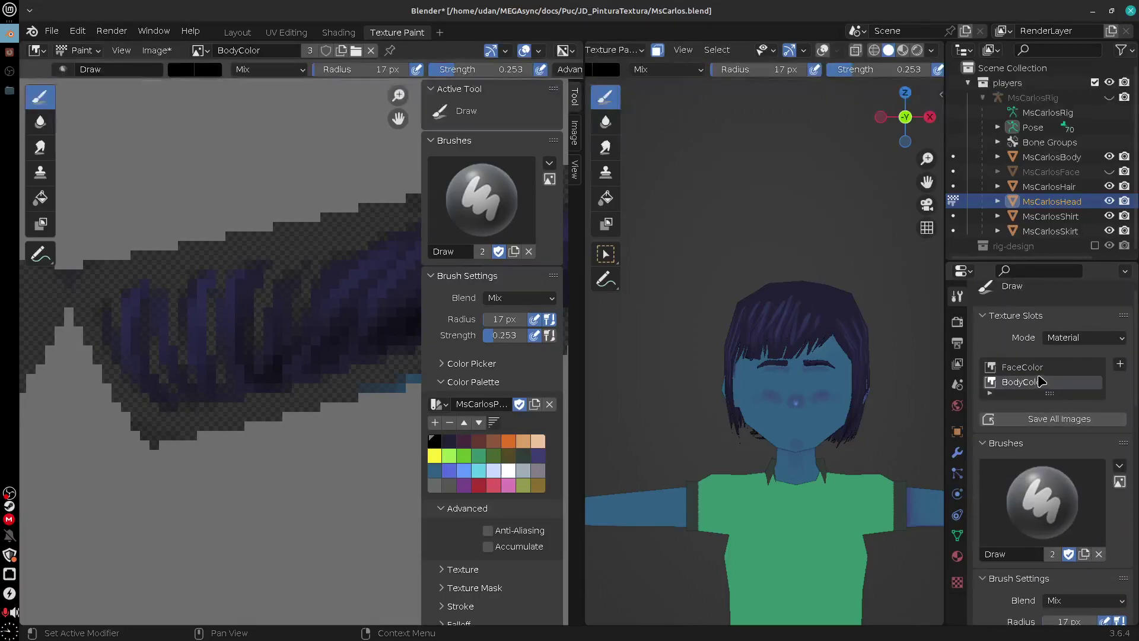
left_click(1030, 371)
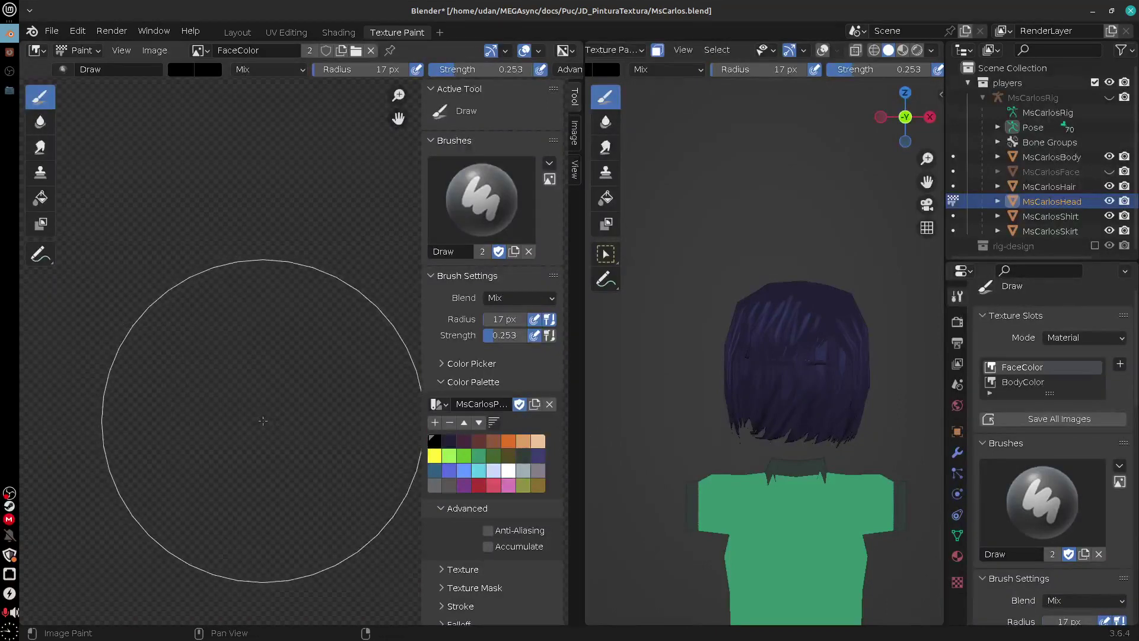
Enable the display of texture paint UVs for the FaceColor image
scroll(267, 419, "down", 8)
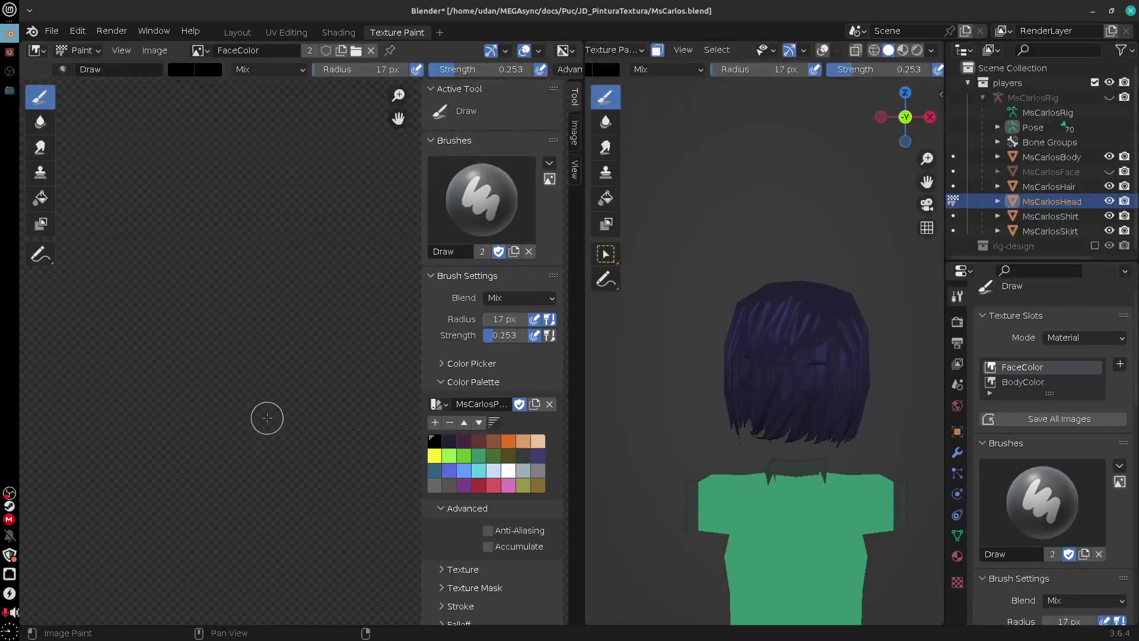
scroll(267, 418, "down", 3)
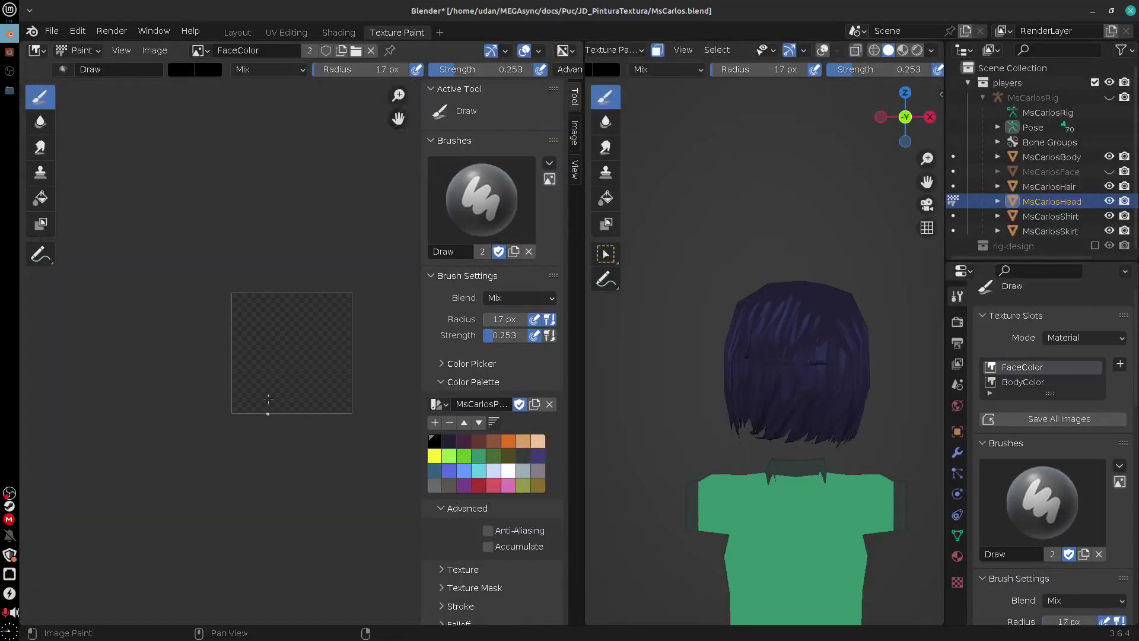
scroll(267, 399, "down", 2)
left_click(121, 50)
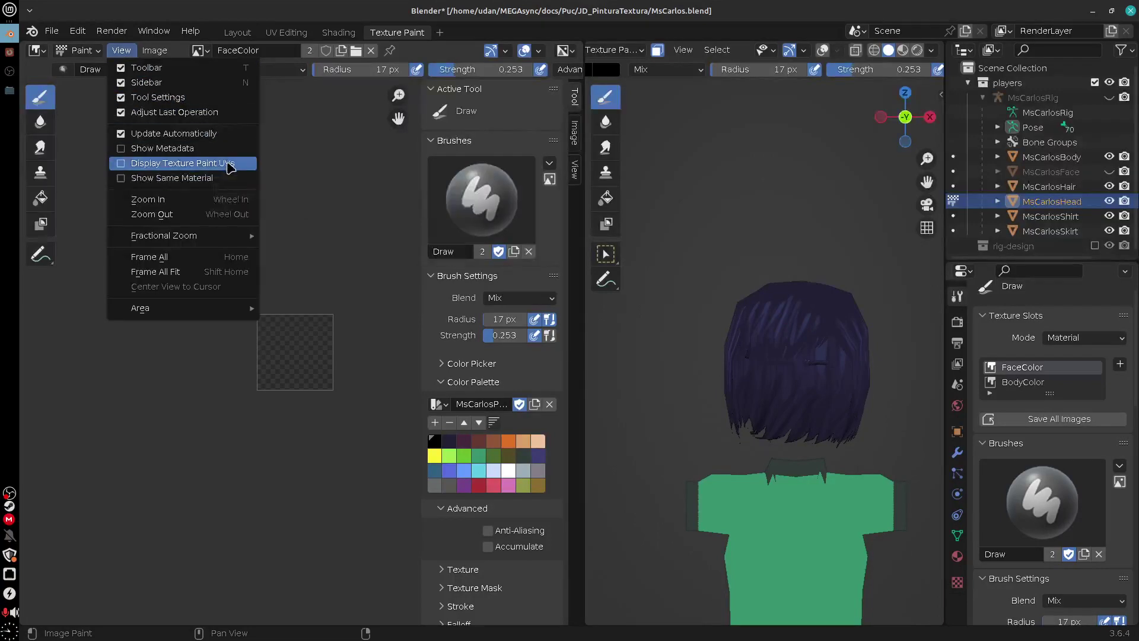
left_click(121, 50)
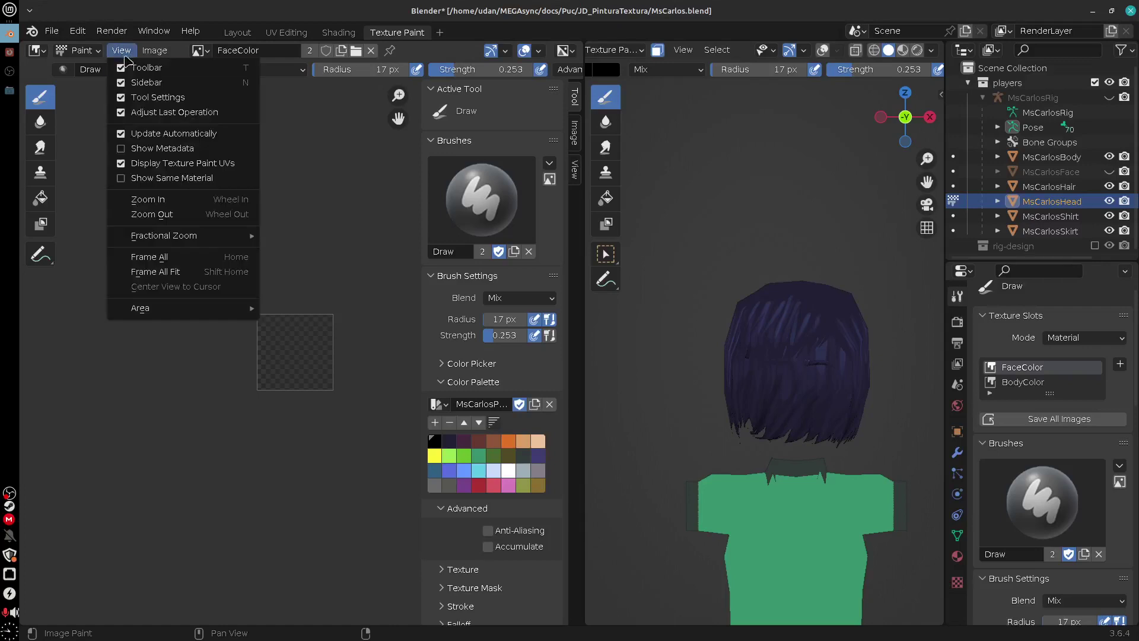
left_click(228, 134)
Compare the head's UV layout over the FaceColor and BodyColor textures, finishing on FaceColor
left_click(1022, 381)
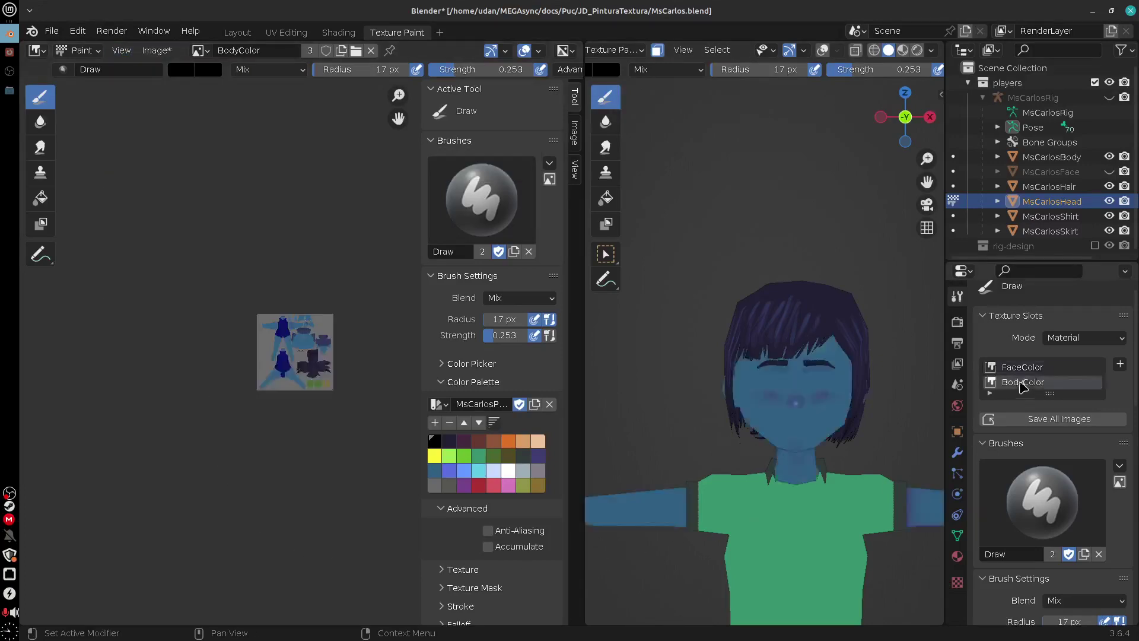
left_click(1022, 367)
scroll(234, 459, "up", 3)
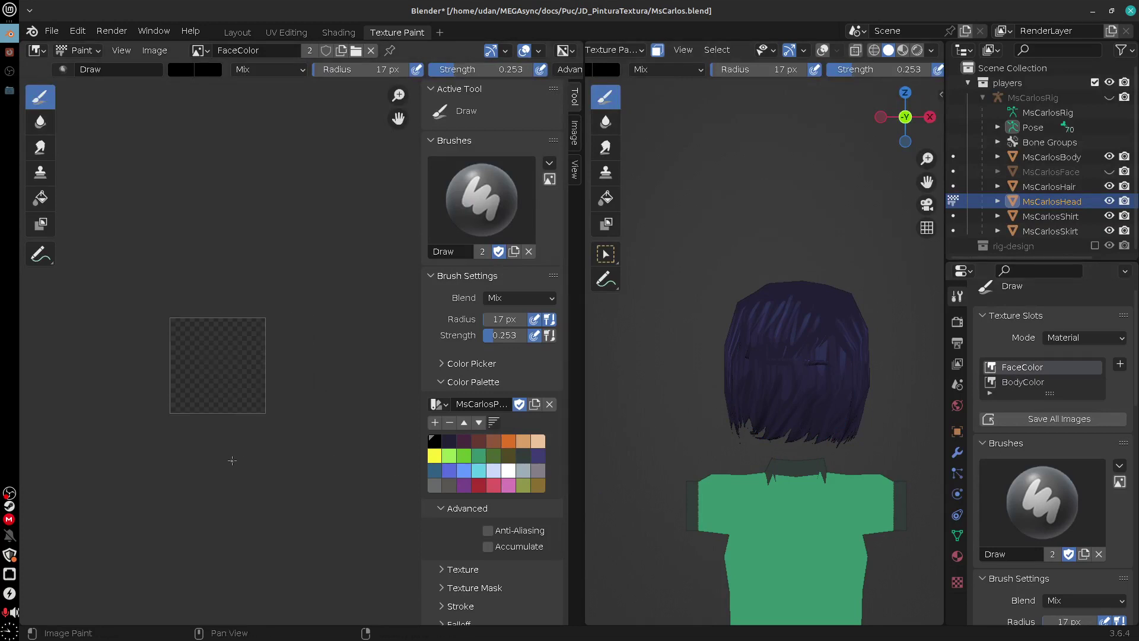
scroll(234, 459, "up", 4)
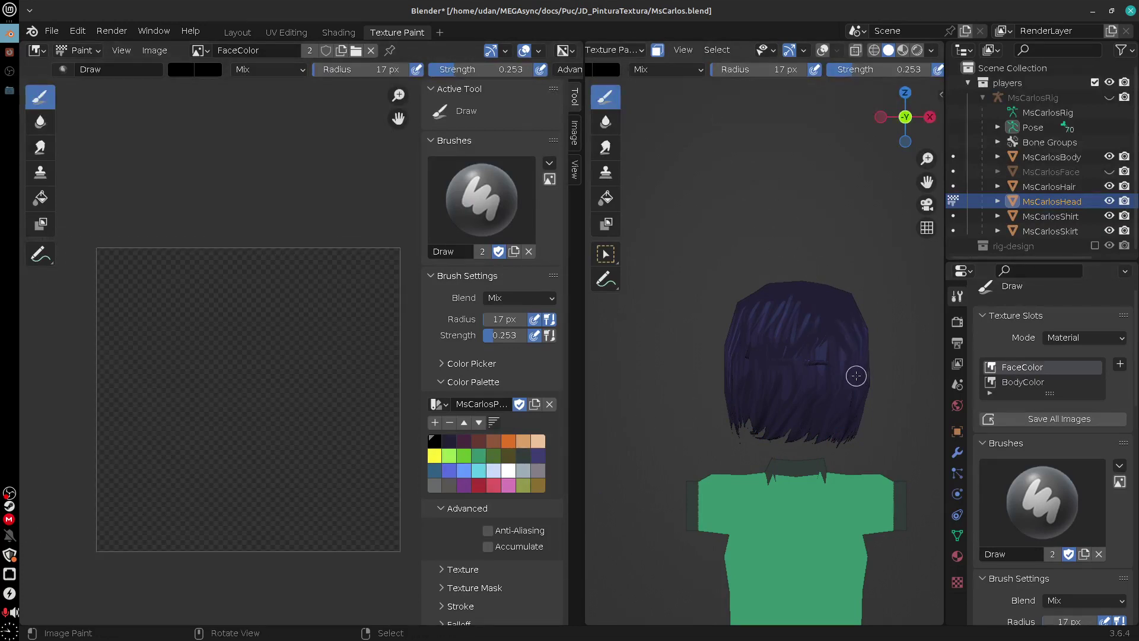
key("a")
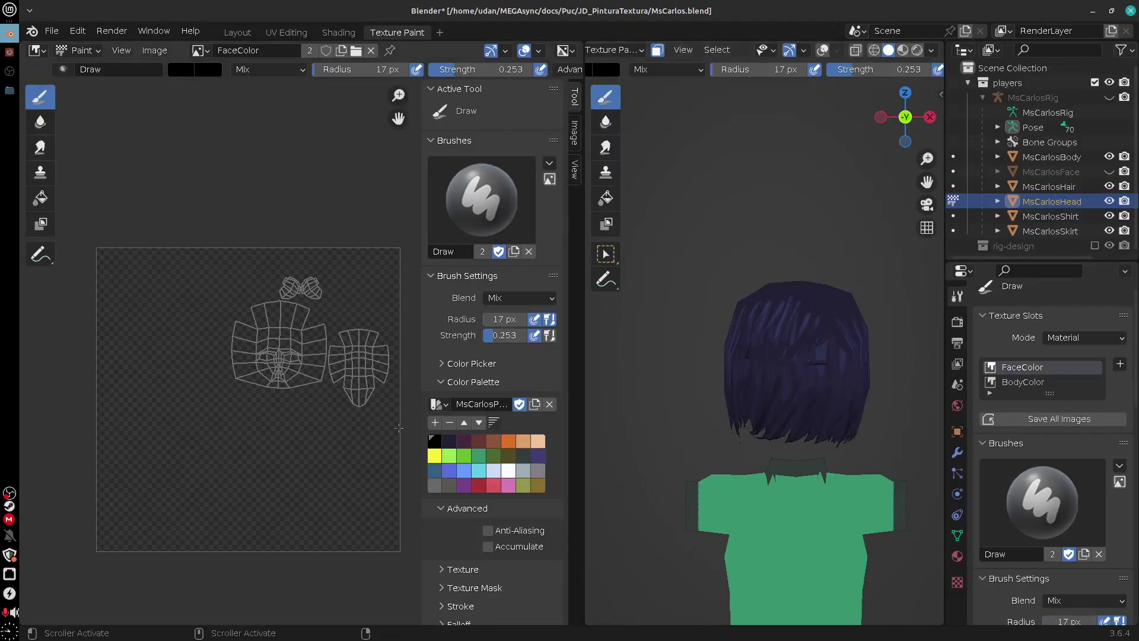
middle_click_drag(353, 421, 325, 436)
left_click(1032, 385)
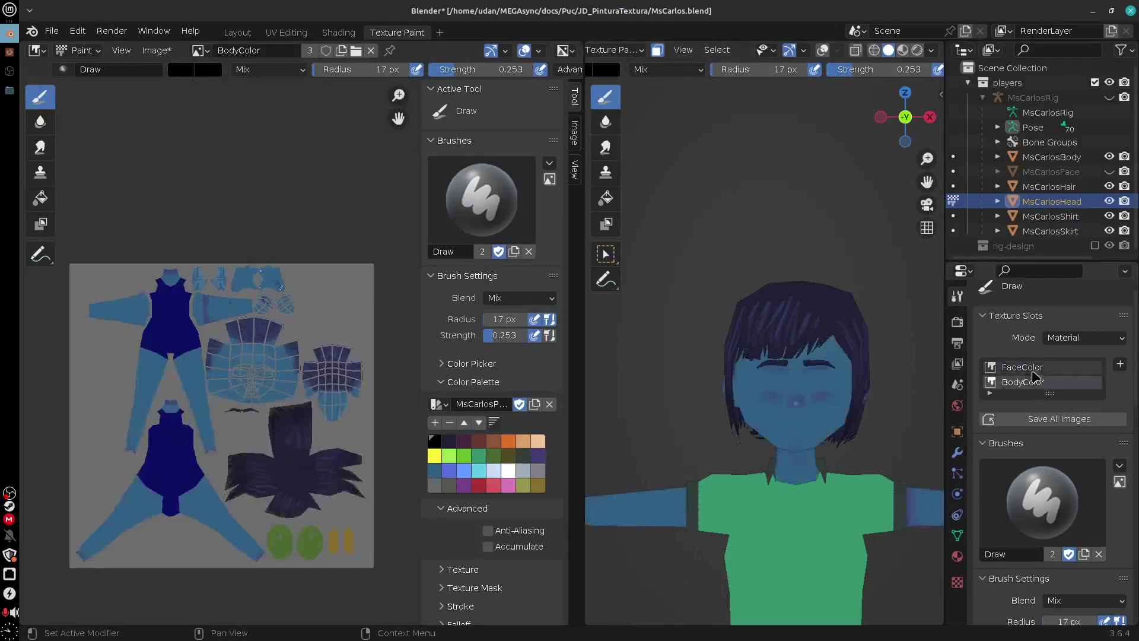
left_click(1031, 371)
left_click(1024, 383)
left_click(1023, 369)
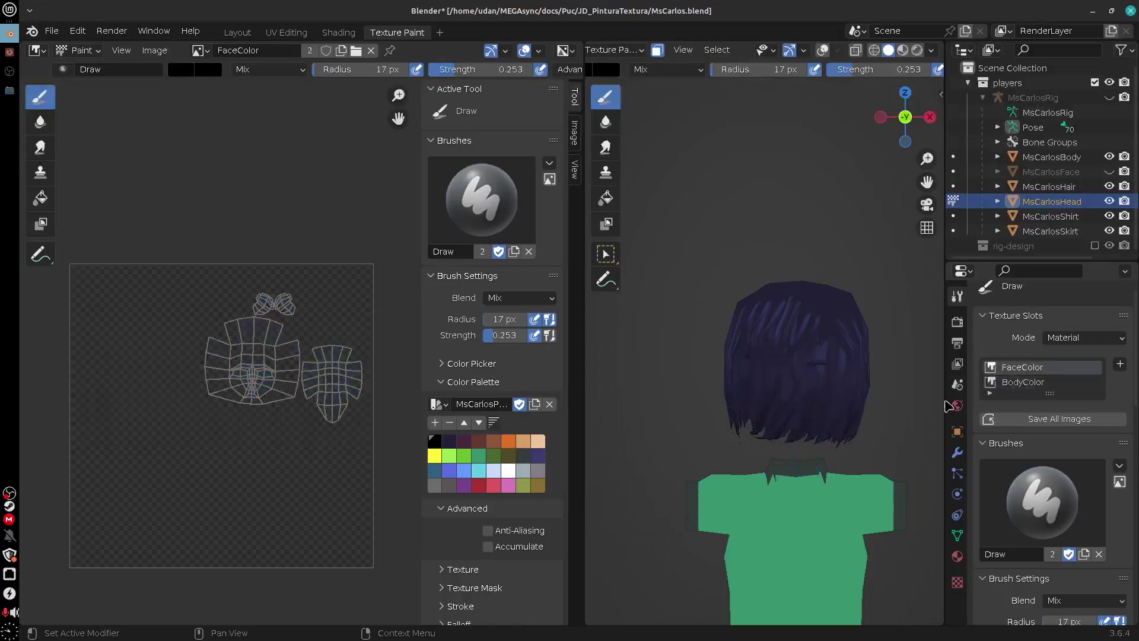
In the UV Editing workspace, make FaceUV the head's active UV map and enable it for rendering
key("Tab")
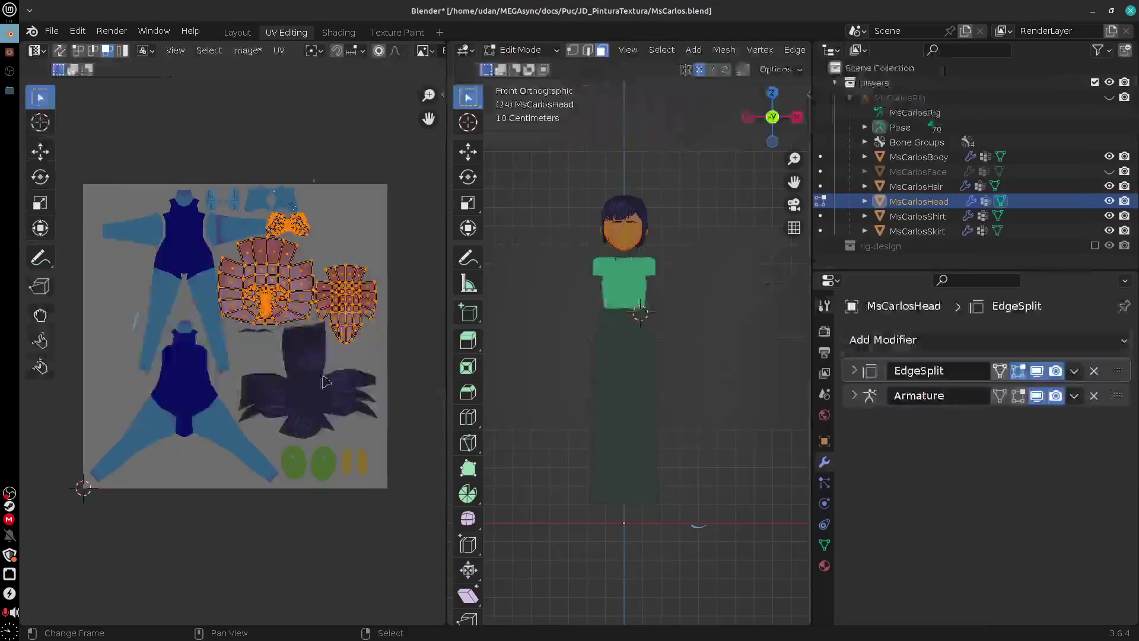
left_click(286, 32)
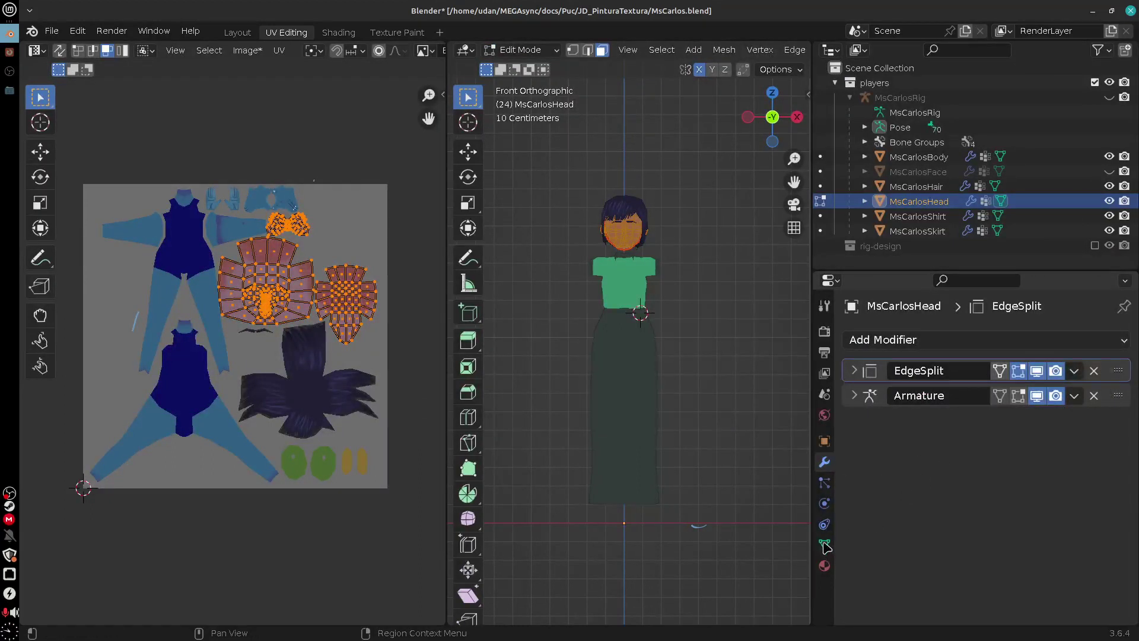
left_click(824, 545)
scroll(1105, 580, "down", 10)
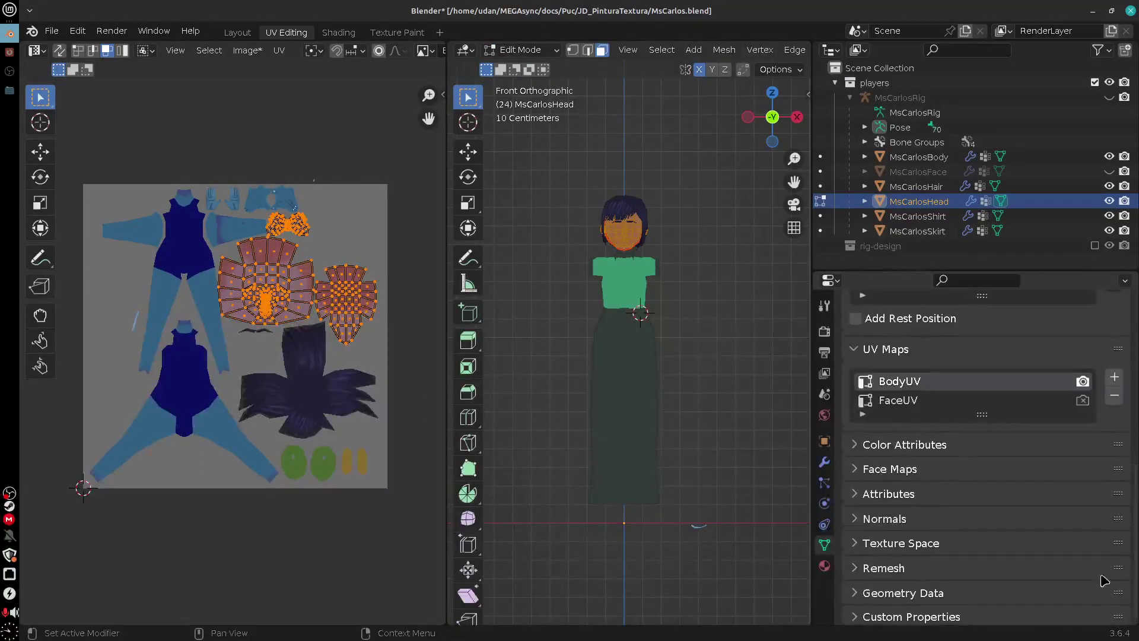
left_click(901, 401)
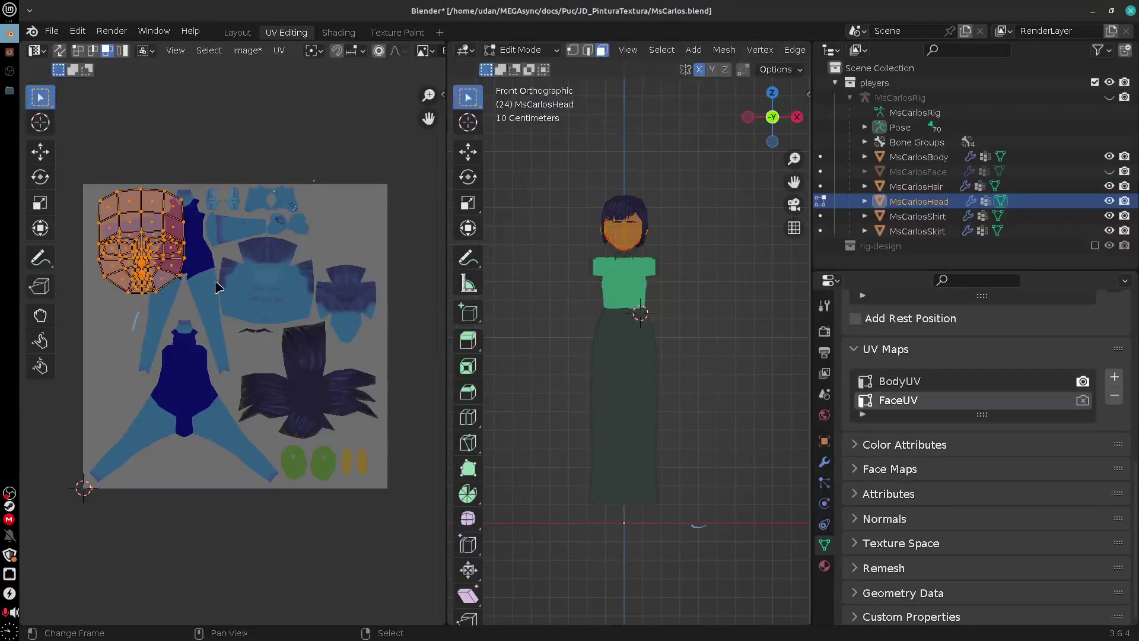
left_click(1082, 400)
Set FaceColor as the image displayed behind the head's UV layout
scroll(356, 51, "down", 5)
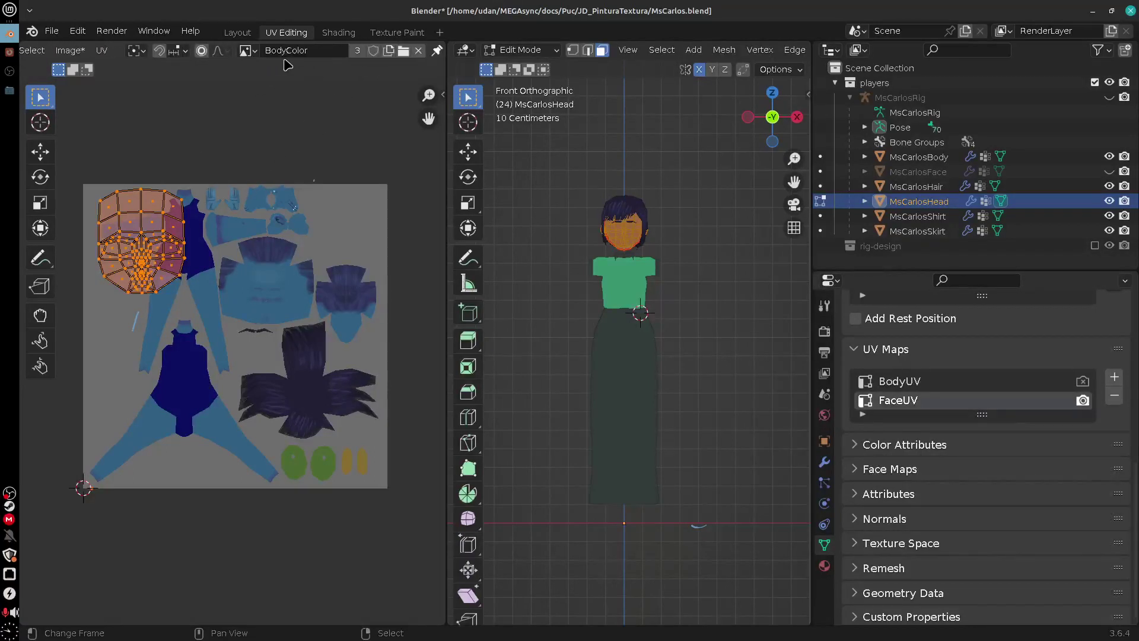
left_click(248, 50)
left_click(291, 88)
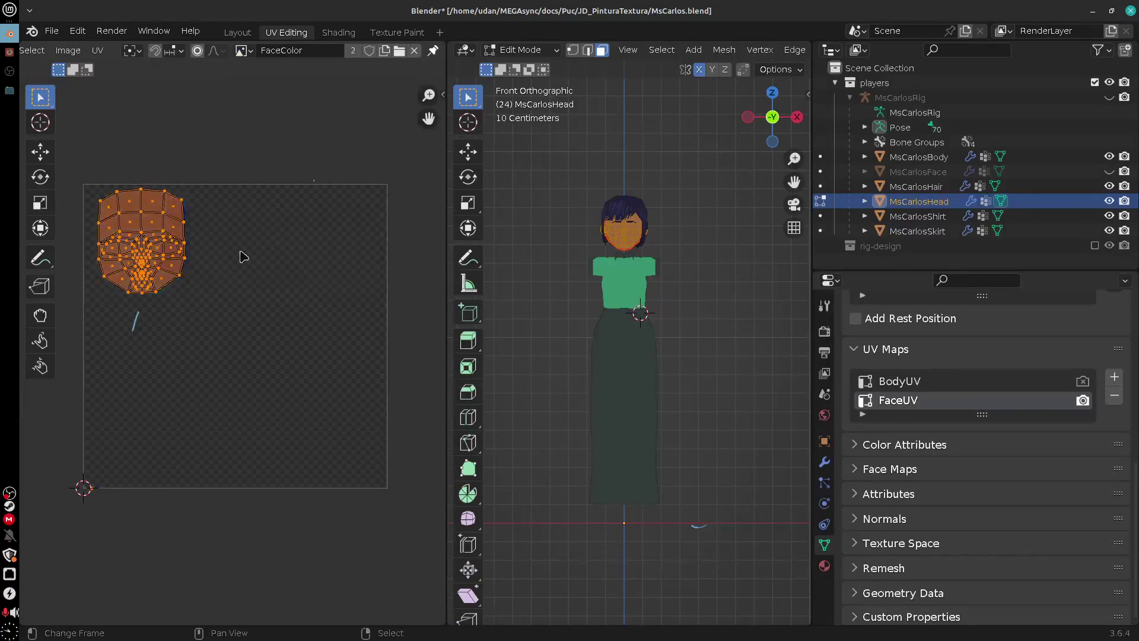
Return to the Texture Paint workspace and view the face in Material Preview shading
left_click(396, 32)
mouse_move(865, 432)
middle_mouse_down()
mouse_move(813, 430)
mouse_move(864, 427)
middle_mouse_up()
left_click(902, 50)
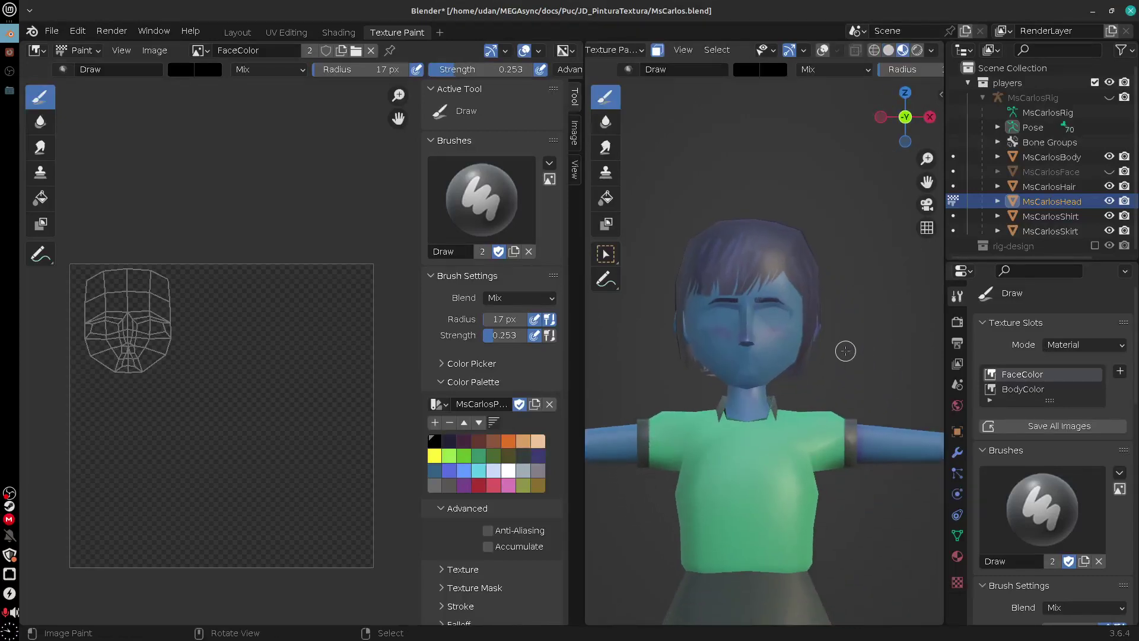
scroll(845, 350, "up", 6)
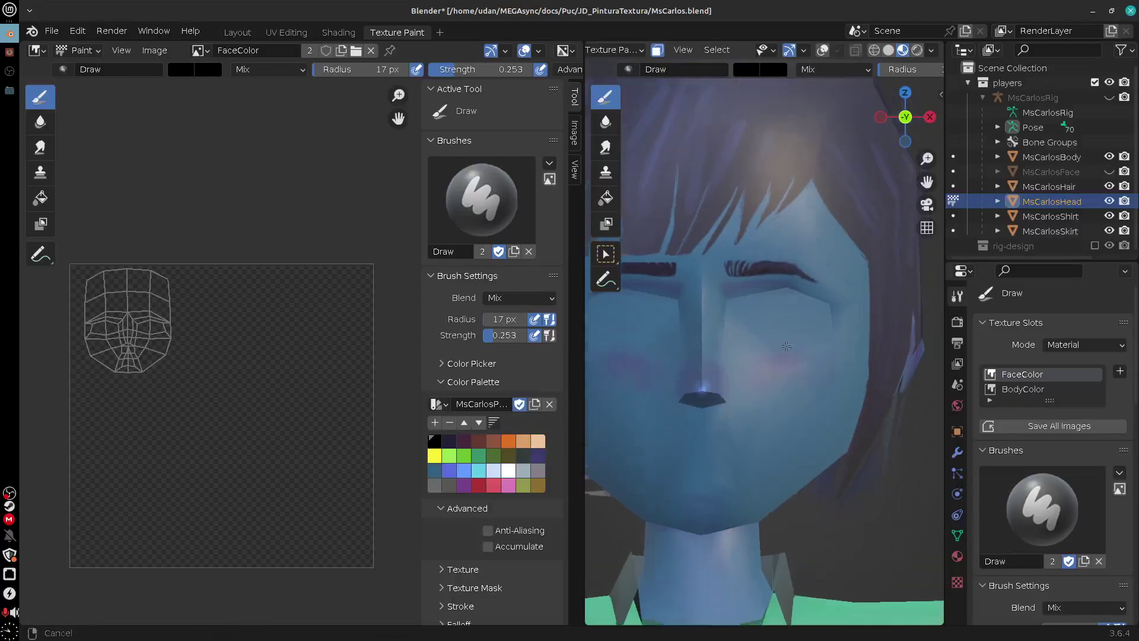
scroll(781, 357, "up", 4)
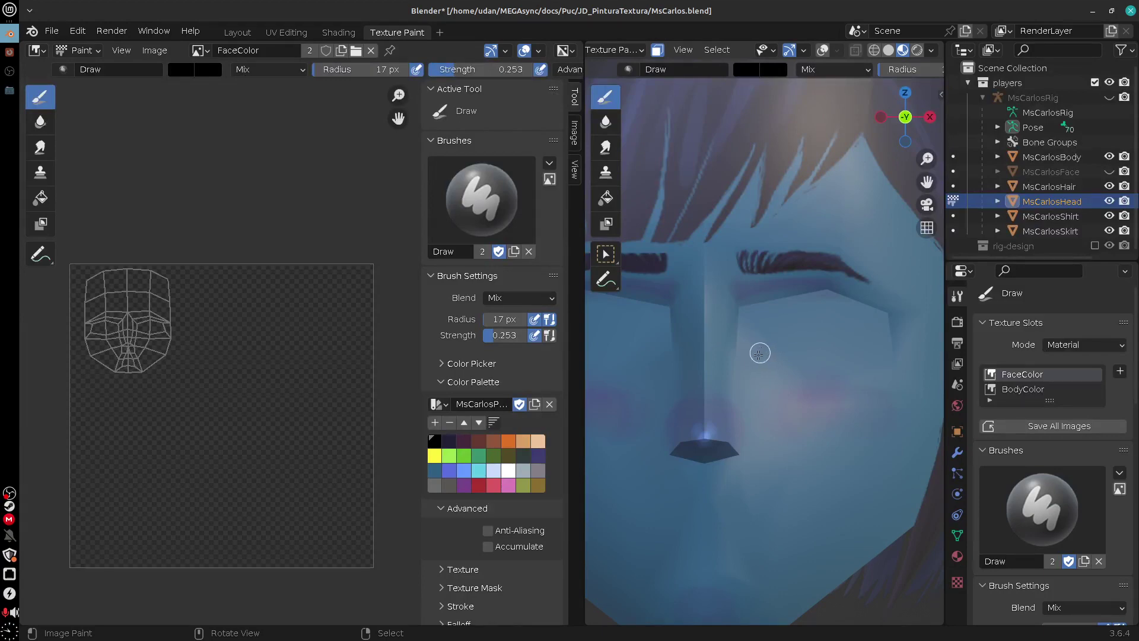
Try a short black stroke beside the nose below the eyebrow, and enable Affect Alpha for the brush
left_click_drag(759, 353, 768, 349)
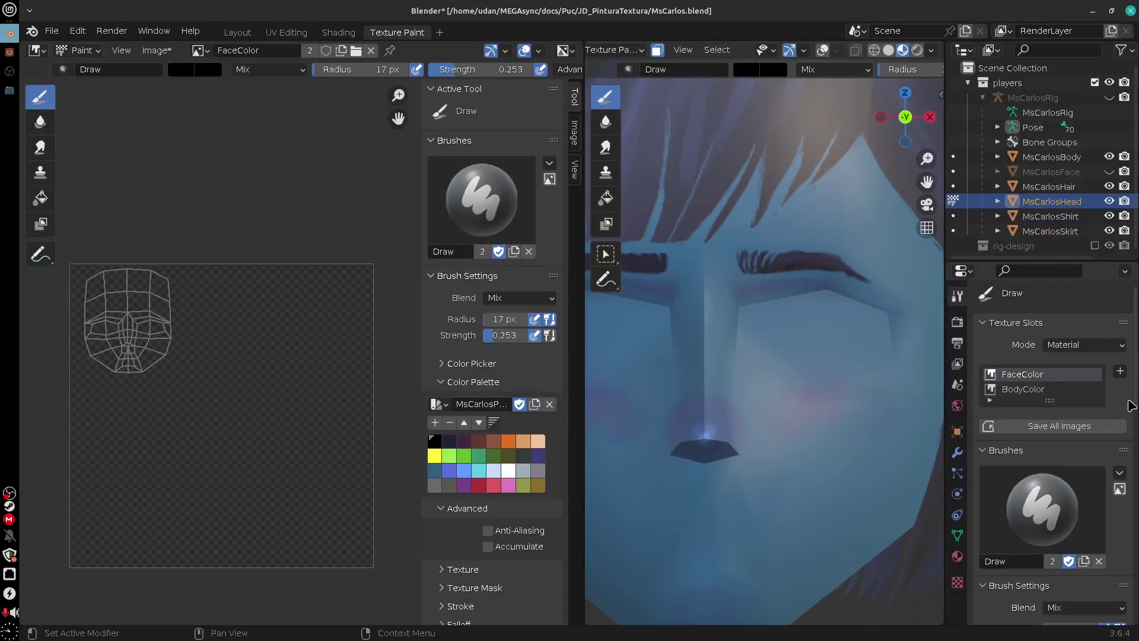
scroll(1133, 403, "down", 10)
scroll(1121, 439, "up", 5)
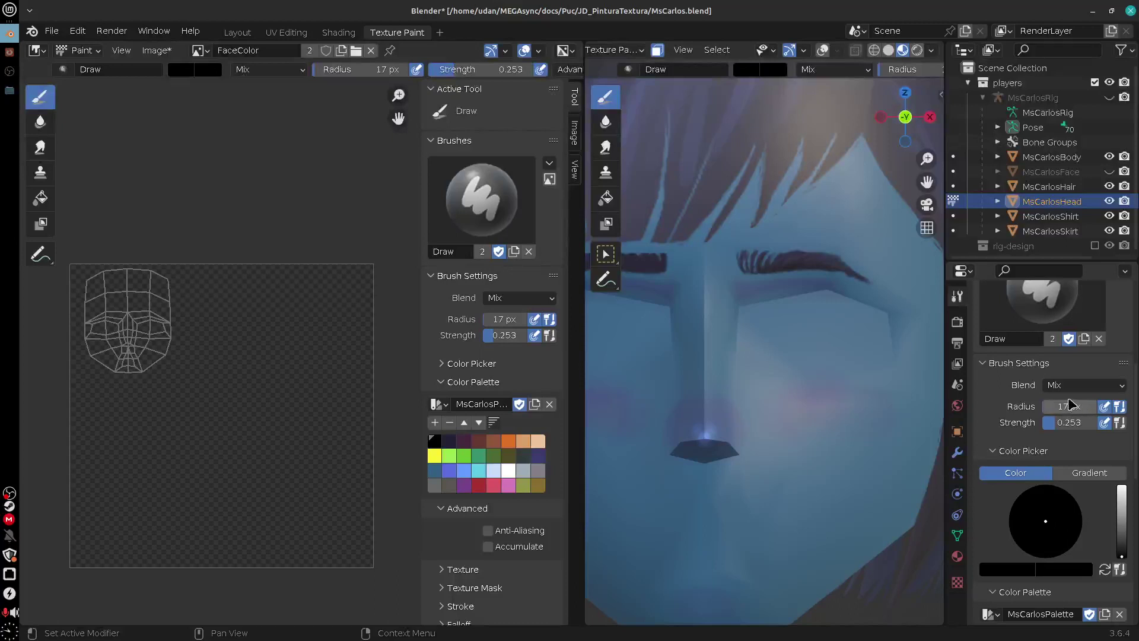
scroll(1044, 427, "down", 12)
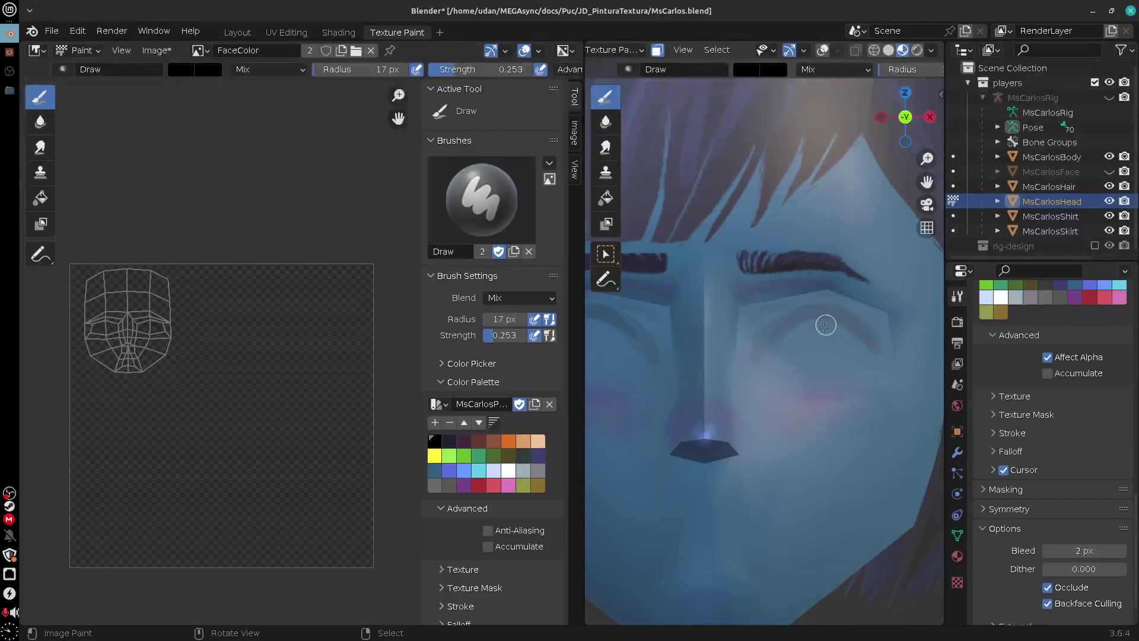
Sketch faint black outlines of the upper and lower eyelids beneath the eyebrows
left_click_drag(753, 323, 843, 314)
left_click_drag(768, 362, 848, 362)
left_click_drag(773, 355, 848, 371)
middle_click_drag(772, 497, 810, 434, "shift")
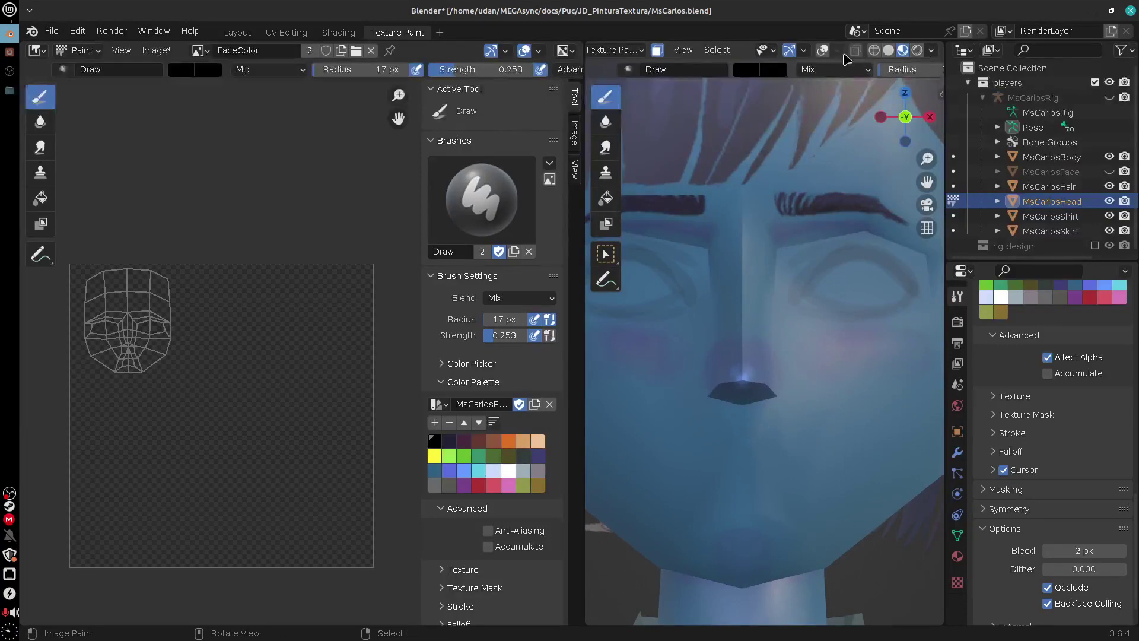
Show the viewport overlays and sketch the upper and lower lips in faint black below the nose
left_click(824, 51)
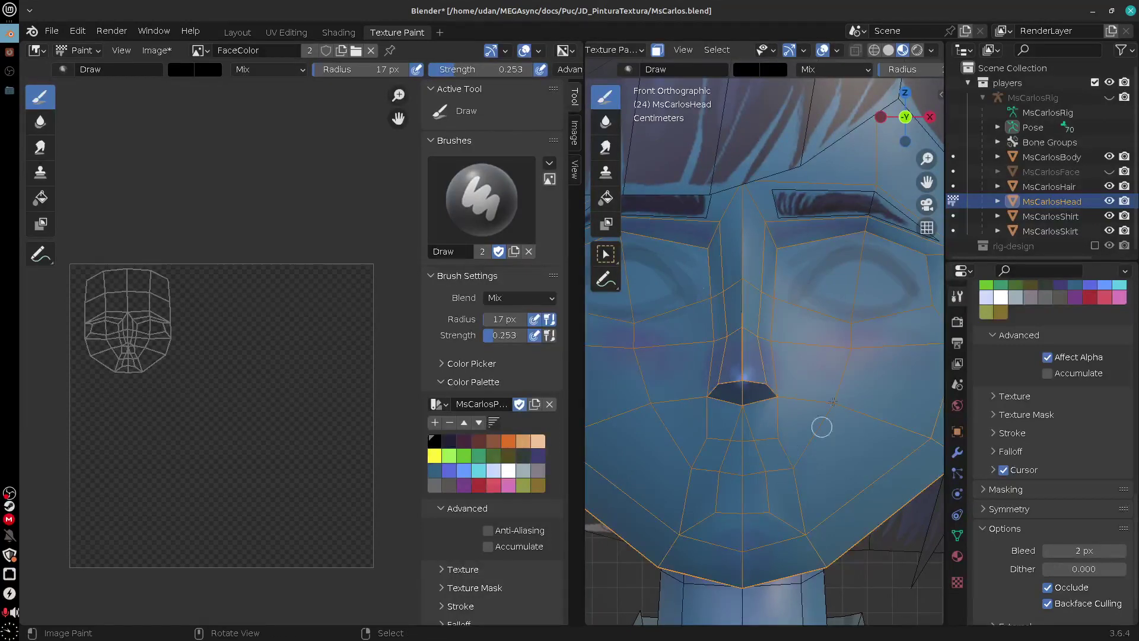
middle_click_drag(845, 336, 797, 367, "shift")
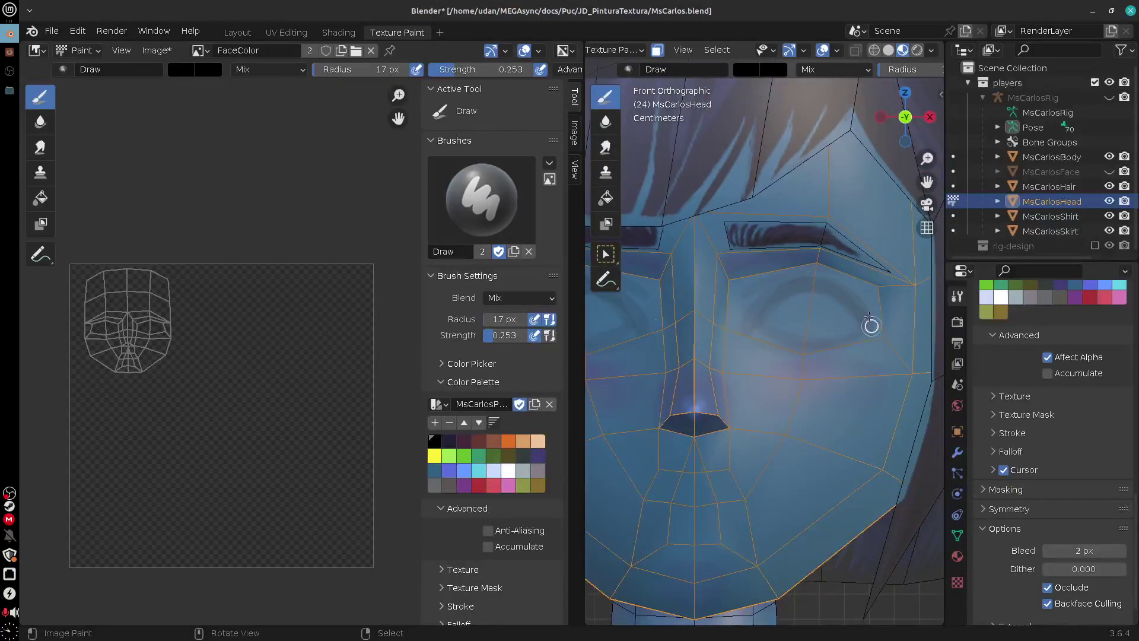
middle_click_drag(731, 446, 892, 439, "shift")
middle_click_drag(914, 478, 813, 400, "shift")
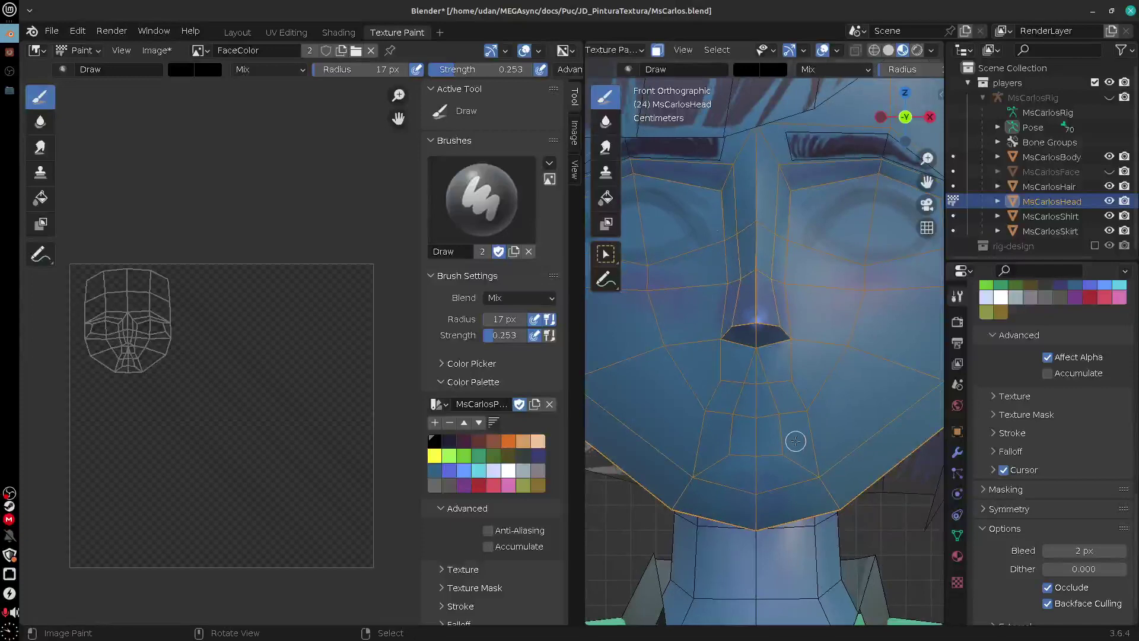
mouse_move(795, 442)
middle_mouse_down("ctrl")
mouse_move(779, 450)
mouse_move(771, 492)
mouse_move(781, 454)
mouse_move(742, 455)
middle_mouse_up("ctrl")
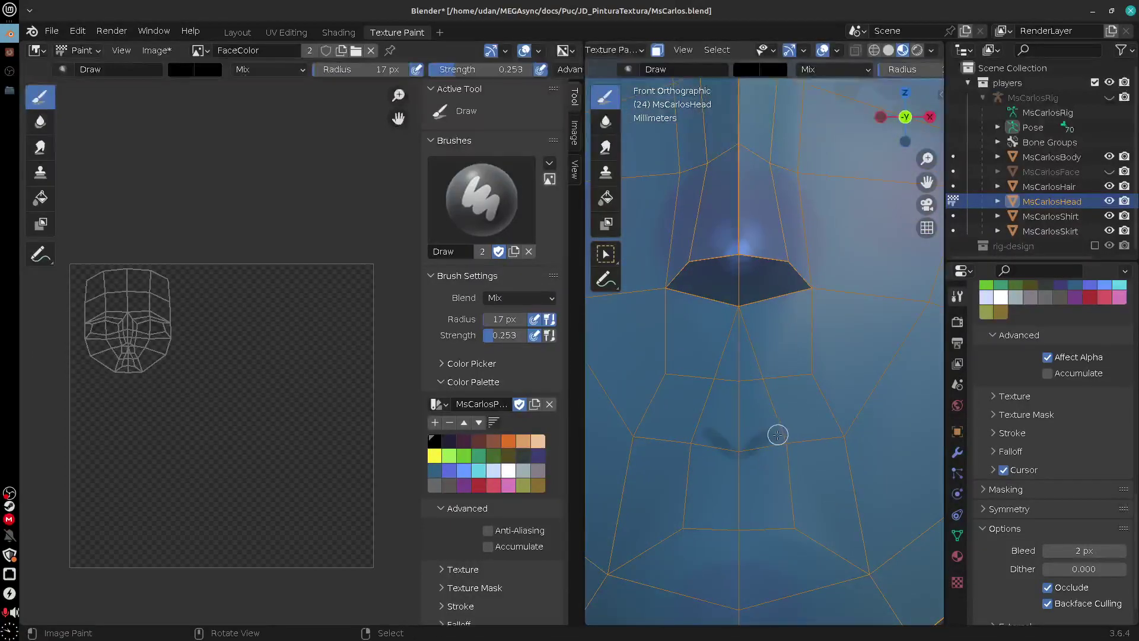
left_click_drag(741, 449, 826, 441)
mouse_move(692, 442)
left_mouse_down()
mouse_move(656, 435)
mouse_move(699, 407)
mouse_move(701, 417)
mouse_move(753, 420)
mouse_move(695, 409)
left_mouse_up()
mouse_move(703, 492)
left_mouse_down()
mouse_move(783, 483)
mouse_move(714, 483)
mouse_move(735, 496)
left_mouse_up()
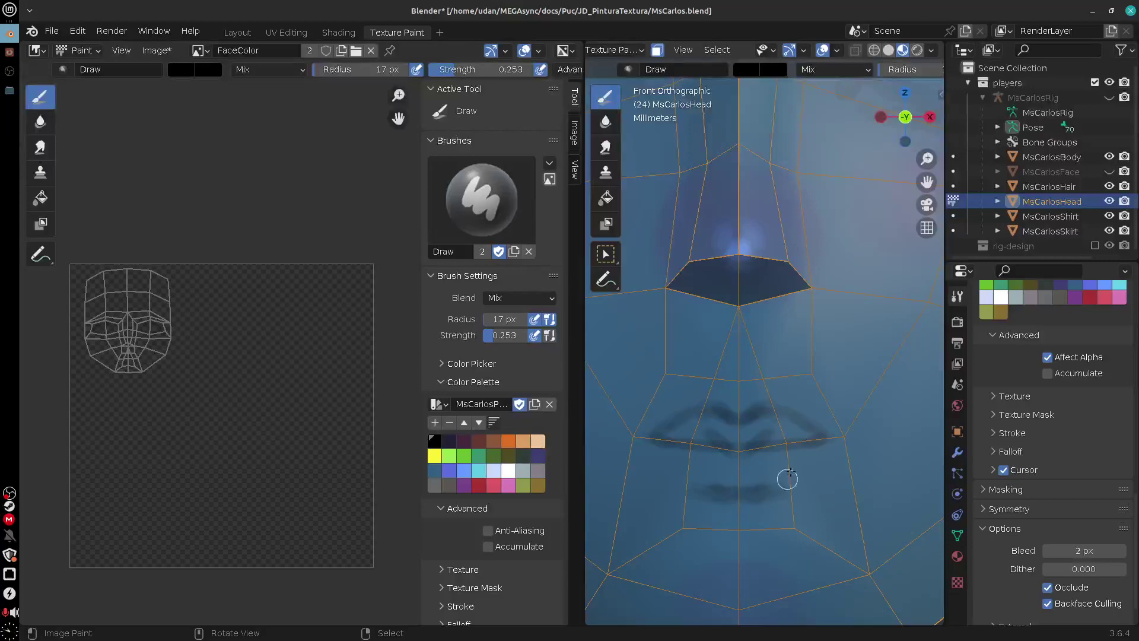
middle_click_drag(859, 350, 745, 516, "shift")
middle_click_drag(848, 448, 761, 479, "shift")
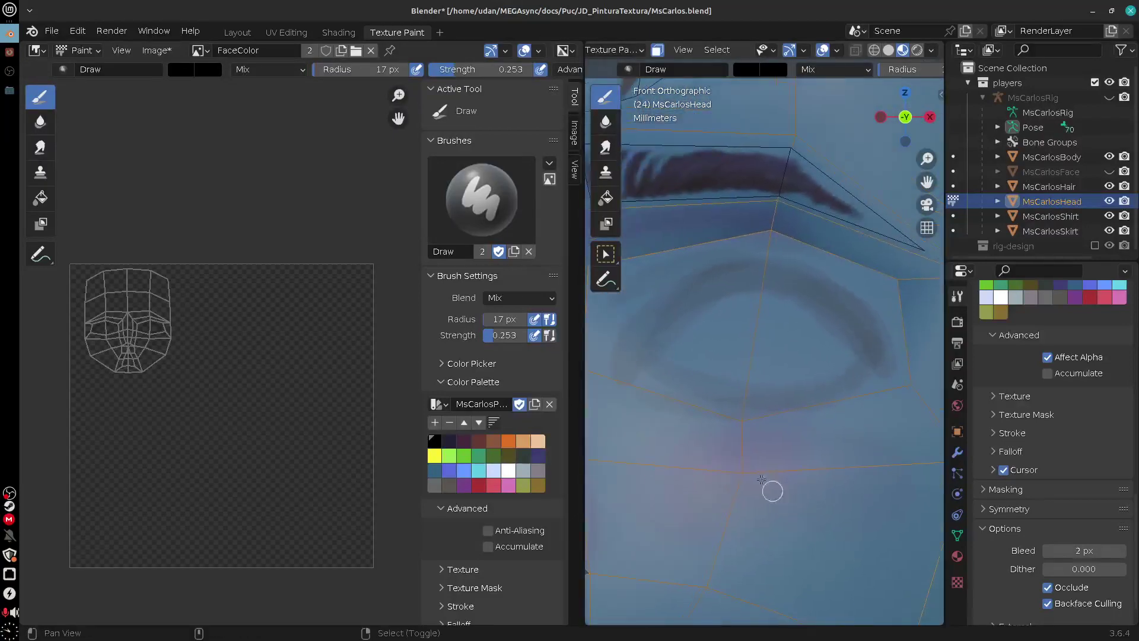
scroll(796, 454, "down", 8)
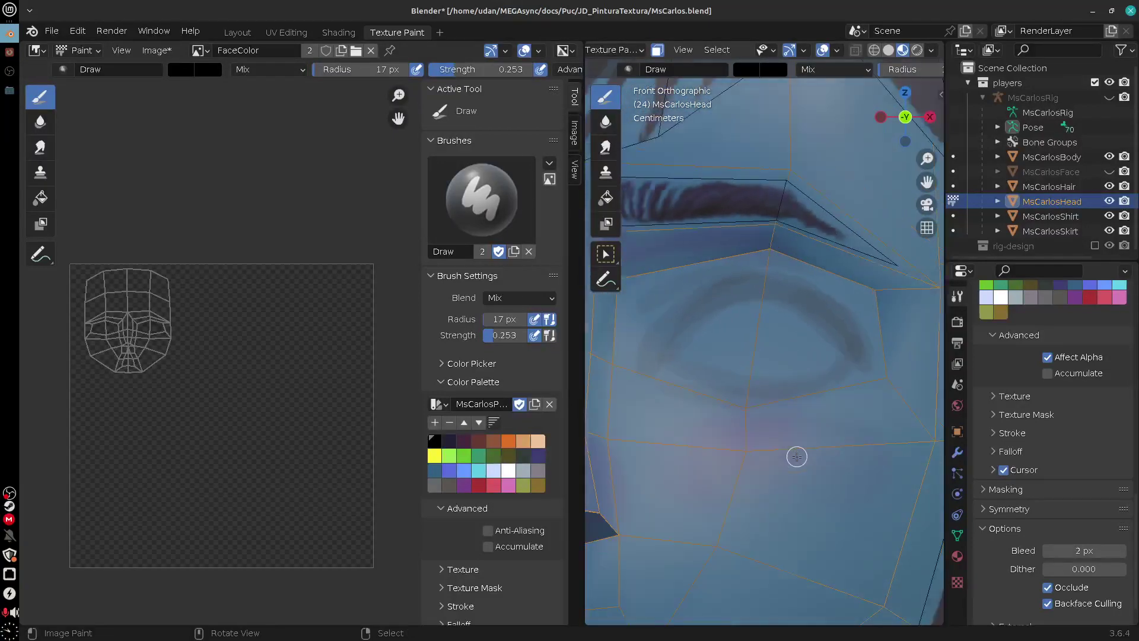
Sketch the iris as a faint black U-shaped outline below the upper eyelid and check it from the side
scroll(799, 457, "up", 8)
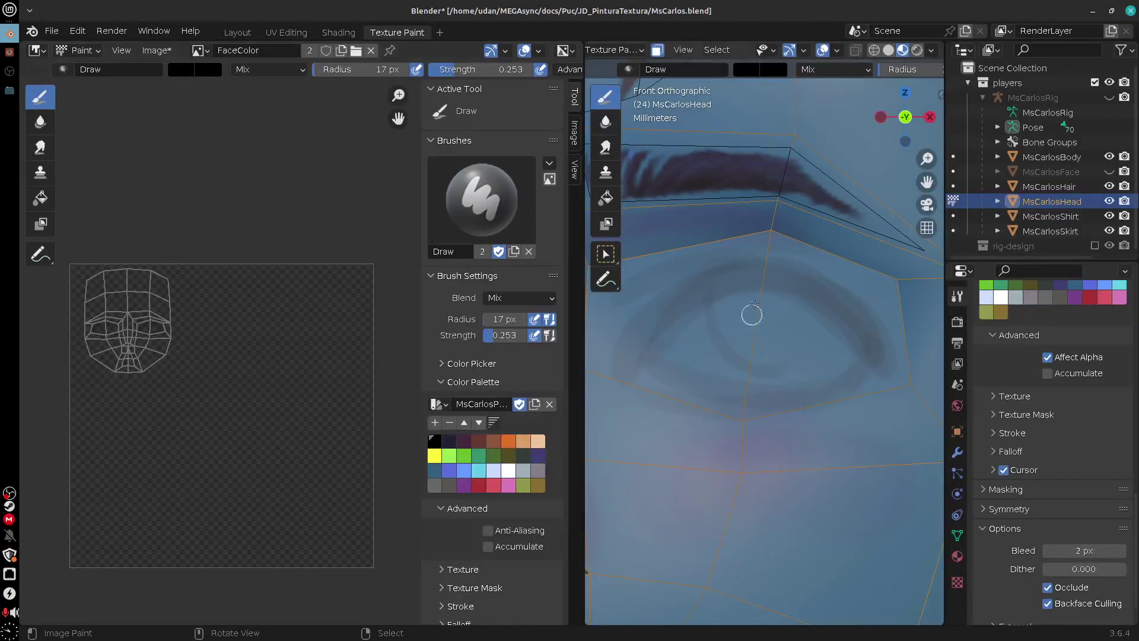
mouse_move(721, 343)
left_mouse_down()
mouse_move(712, 350)
mouse_move(775, 371)
mouse_move(803, 277)
mouse_move(723, 319)
mouse_move(780, 364)
mouse_move(792, 343)
mouse_move(720, 277)
mouse_move(731, 266)
left_mouse_up()
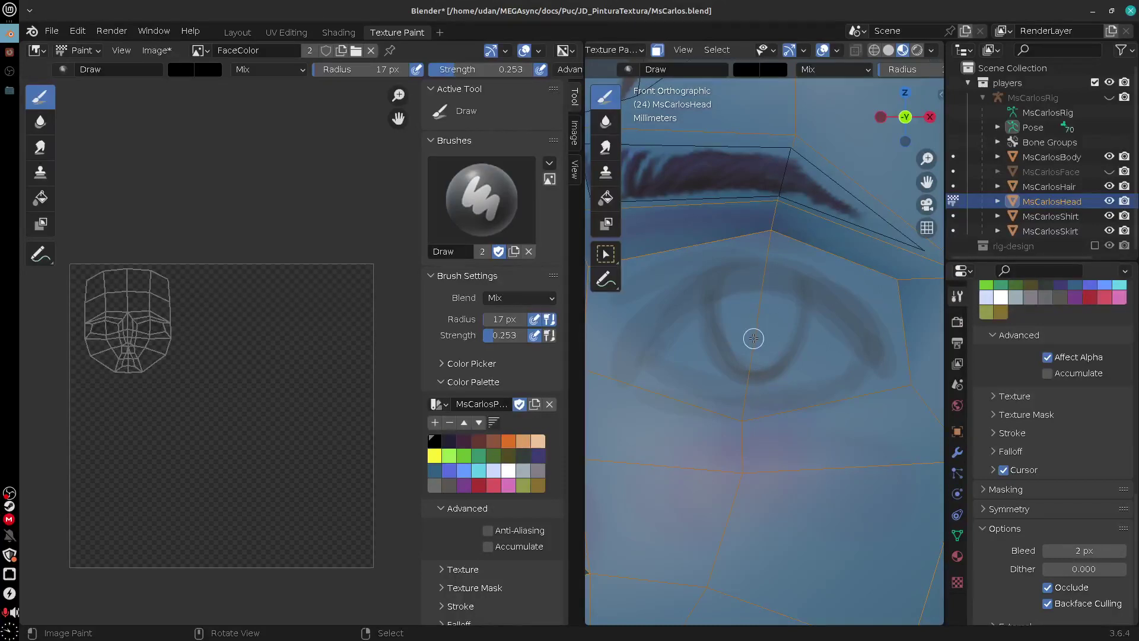
key("KP_3")
middle_click_drag(696, 407, 923, 407, "shift")
middle_click_drag(661, 464, 913, 444, "shift")
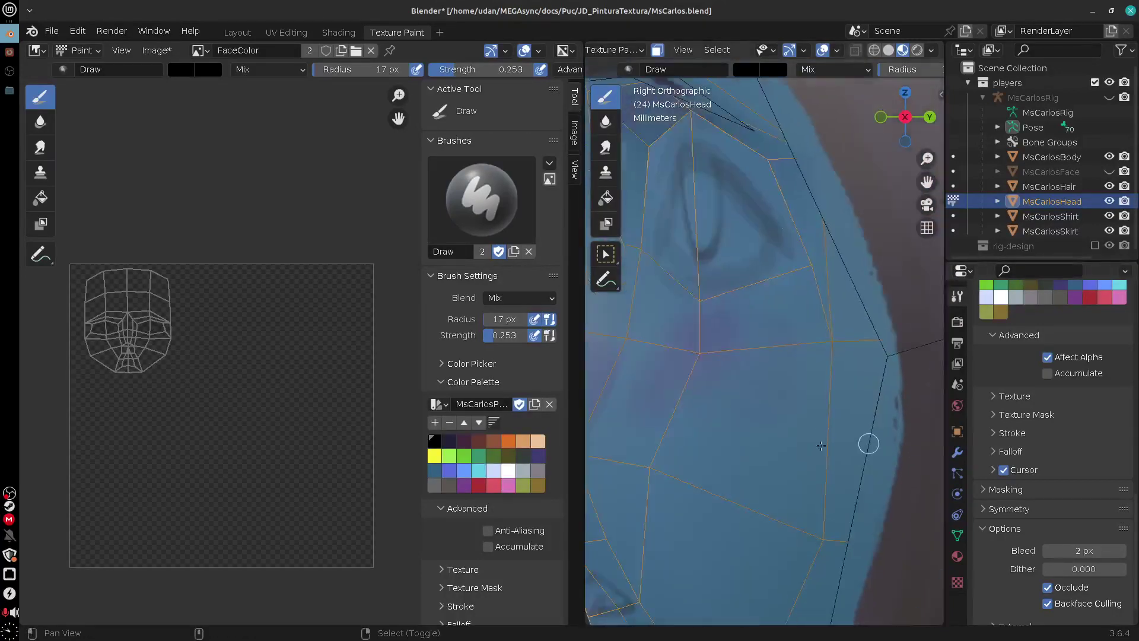
middle_click_drag(821, 445, 782, 296, "shift")
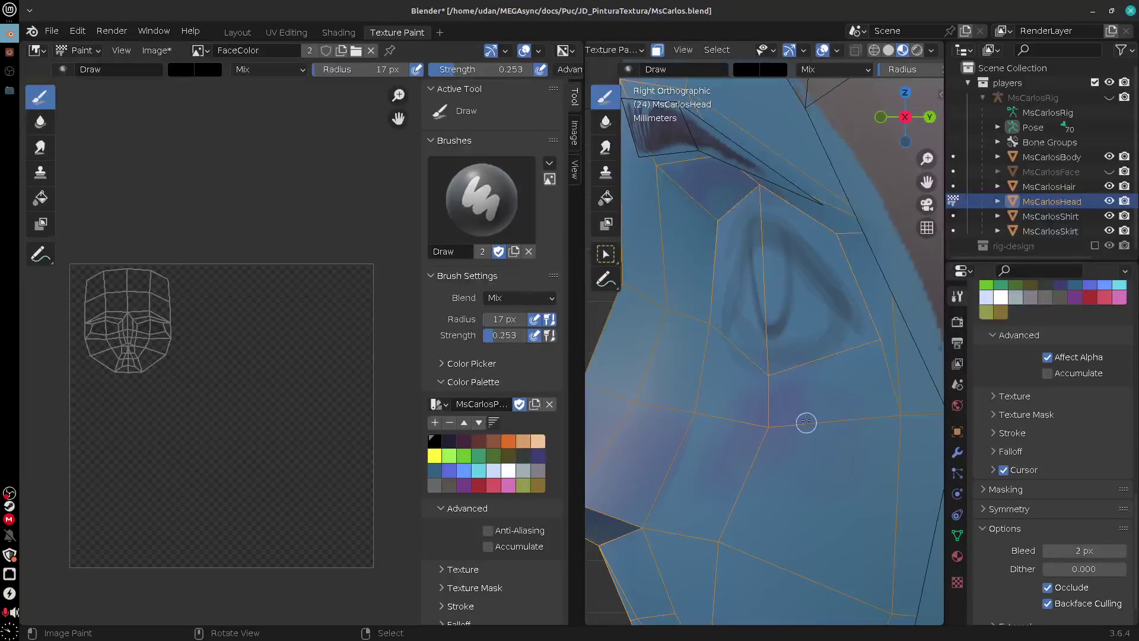
key("KP_1")
middle_click_drag(801, 379, 785, 363, "shift")
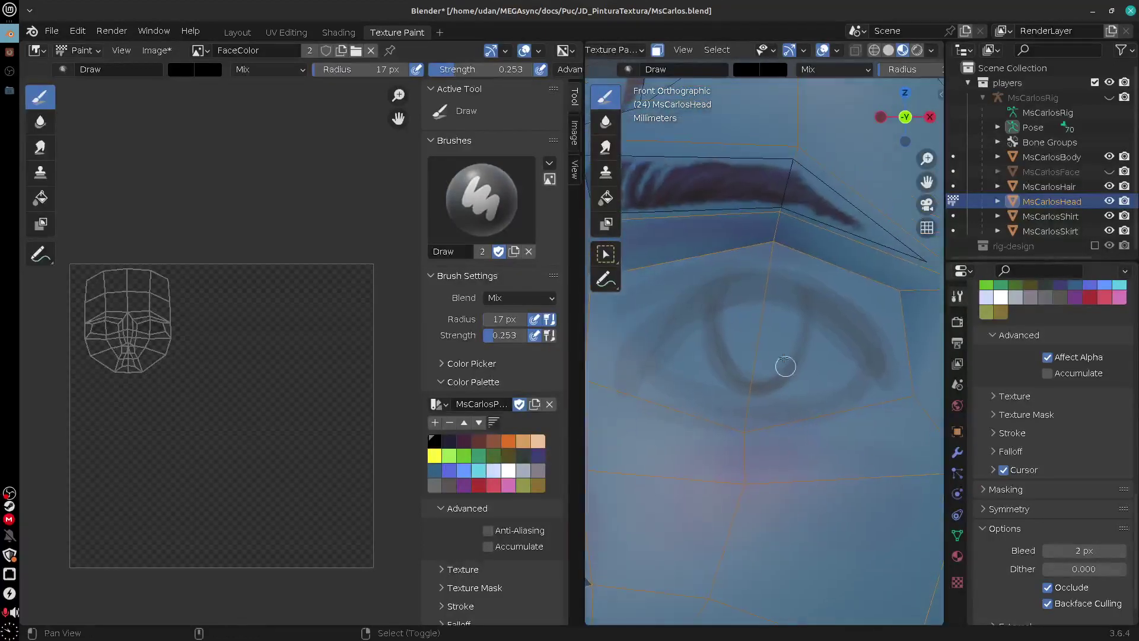
Darken the faint iris outline and the upper eyelid line with more low-strength black strokes
mouse_move(710, 290)
left_mouse_down()
mouse_move(716, 368)
mouse_move(750, 375)
mouse_move(787, 341)
left_mouse_up()
mouse_move(797, 283)
left_mouse_down()
mouse_move(781, 333)
mouse_move(734, 294)
mouse_move(753, 379)
mouse_move(793, 268)
left_mouse_up()
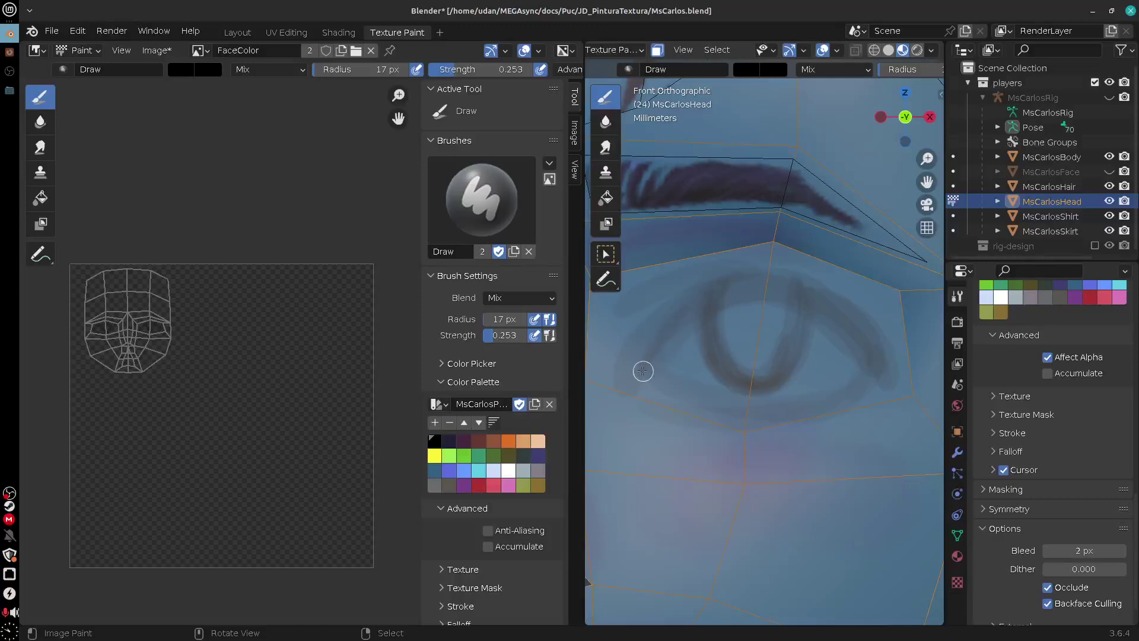
left_click_drag(643, 371, 664, 337)
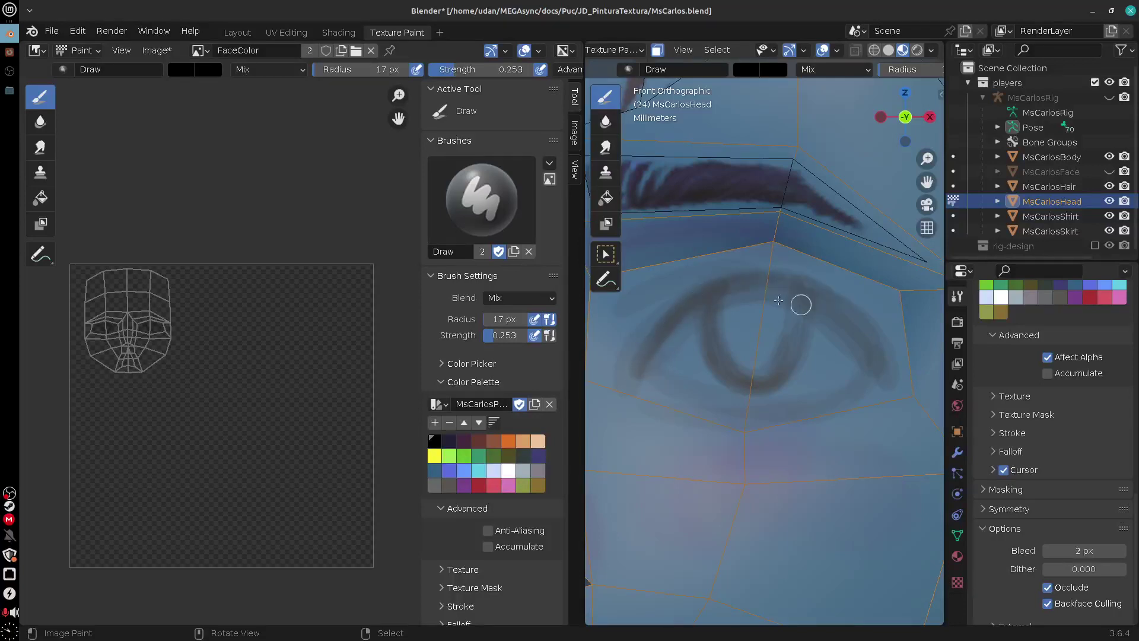
Set the brush strength to 1.000 and paint the upper eyelid line in solid black from corner to corner
middle_click_drag(886, 70, 585, 74)
left_click_drag(844, 69, 955, 107)
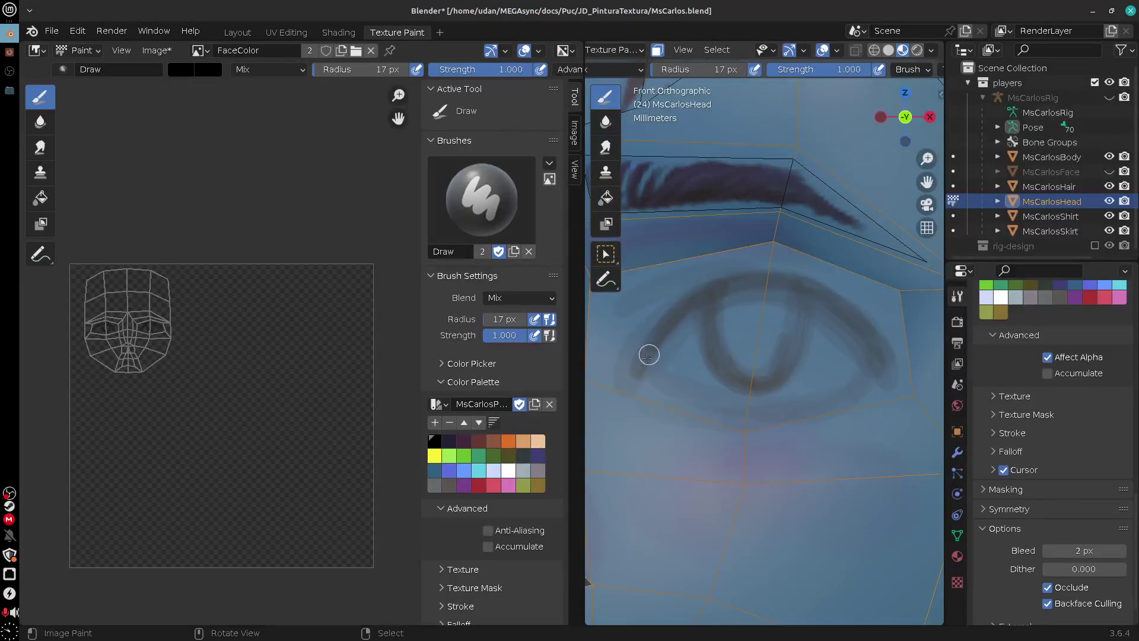
left_click_drag(638, 359, 742, 279)
mouse_move(643, 363)
left_mouse_down()
mouse_move(783, 281)
mouse_move(887, 371)
left_mouse_up()
left_click_drag(820, 295, 896, 388)
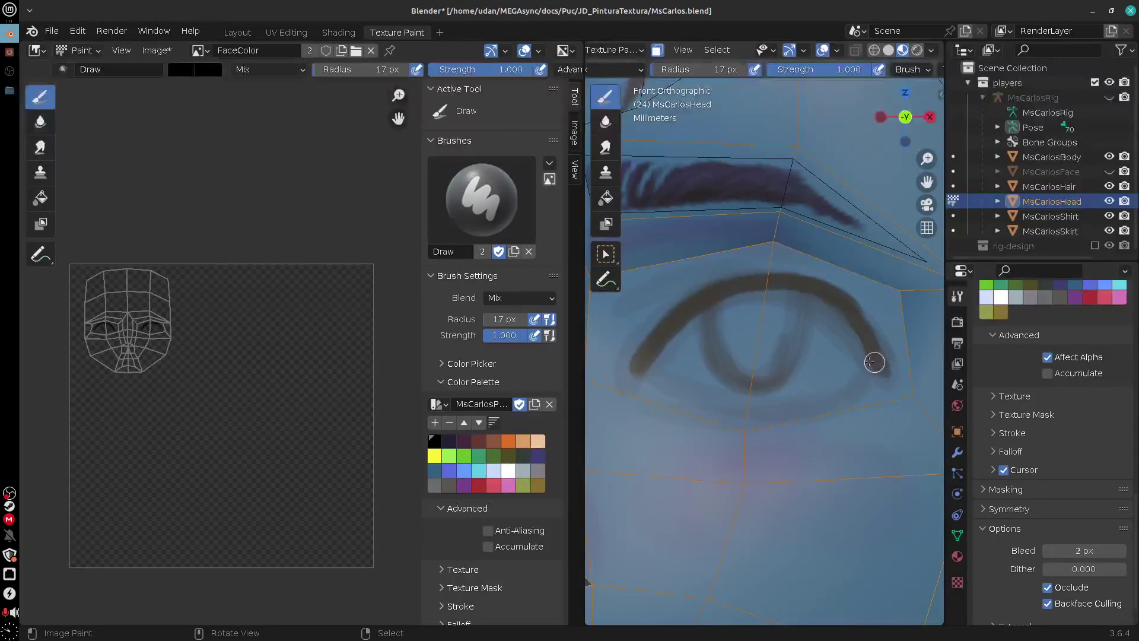
left_click_drag(748, 287, 880, 389)
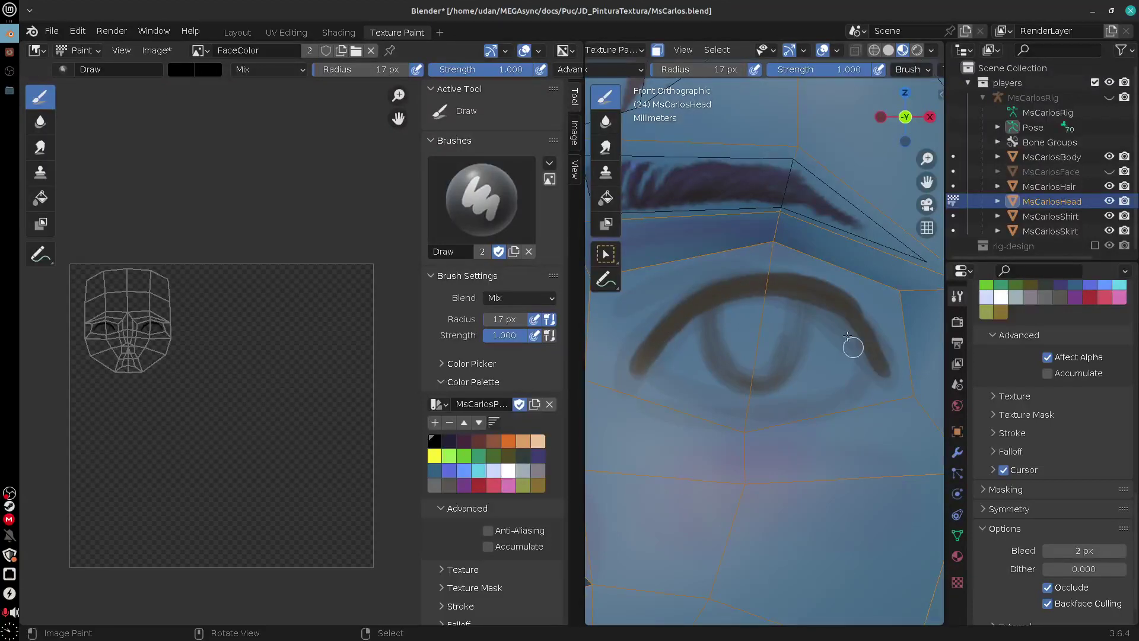
Paint over the iris outline in full-strength black, joining both ends to the upper eyelid line
mouse_move(714, 299)
left_mouse_down()
mouse_move(729, 376)
mouse_move(803, 295)
mouse_move(800, 308)
left_mouse_up()
key("ctrl+z")
mouse_move(716, 297)
left_mouse_down()
mouse_move(719, 365)
mouse_move(803, 309)
left_mouse_up()
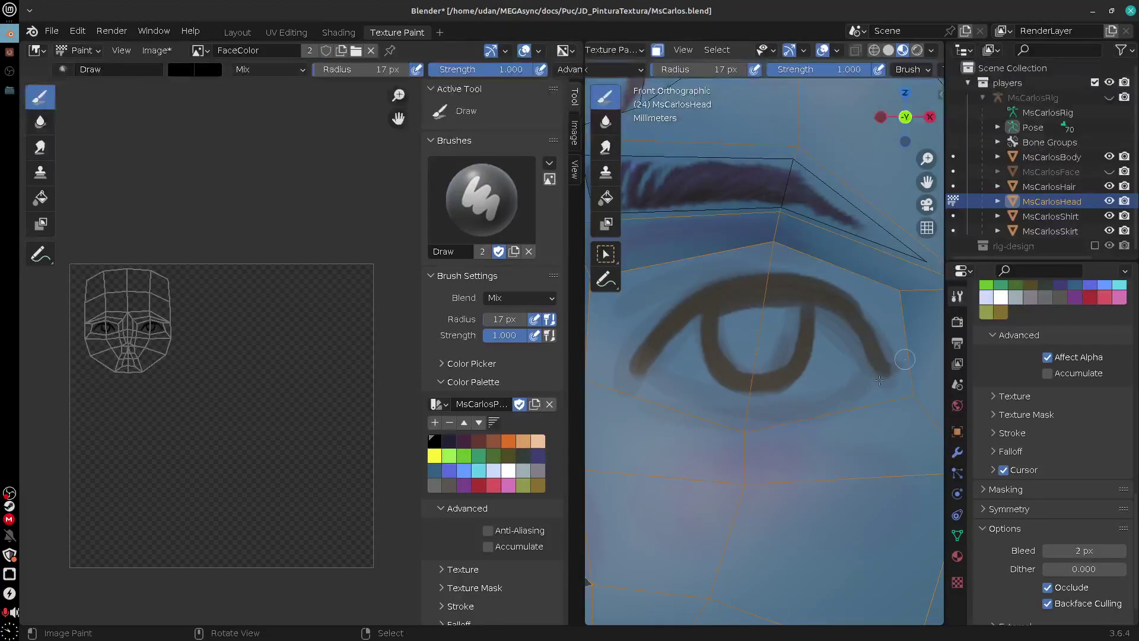
mouse_move(750, 452)
middle_mouse_down("shift")
mouse_move(791, 417)
mouse_move(853, 446)
mouse_move(788, 490)
middle_mouse_up("shift")
mouse_move(726, 353)
left_mouse_down()
mouse_move(714, 350)
mouse_move(724, 354)
left_mouse_up()
Paint the line between the lips in full-strength black, thickening it toward the centre
middle_click_drag(801, 400, 694, 411, "shift")
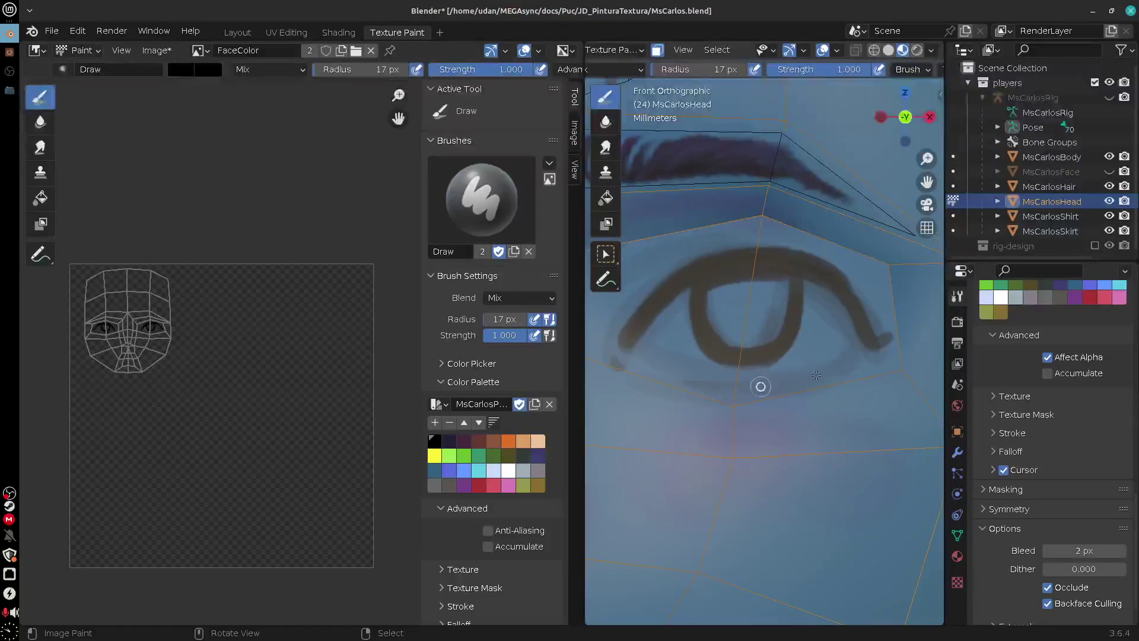
middle_click_drag(697, 482, 767, 447, "shift")
middle_click_drag(853, 546, 793, 381, "shift")
middle_click_drag(807, 454, 767, 422, "shift")
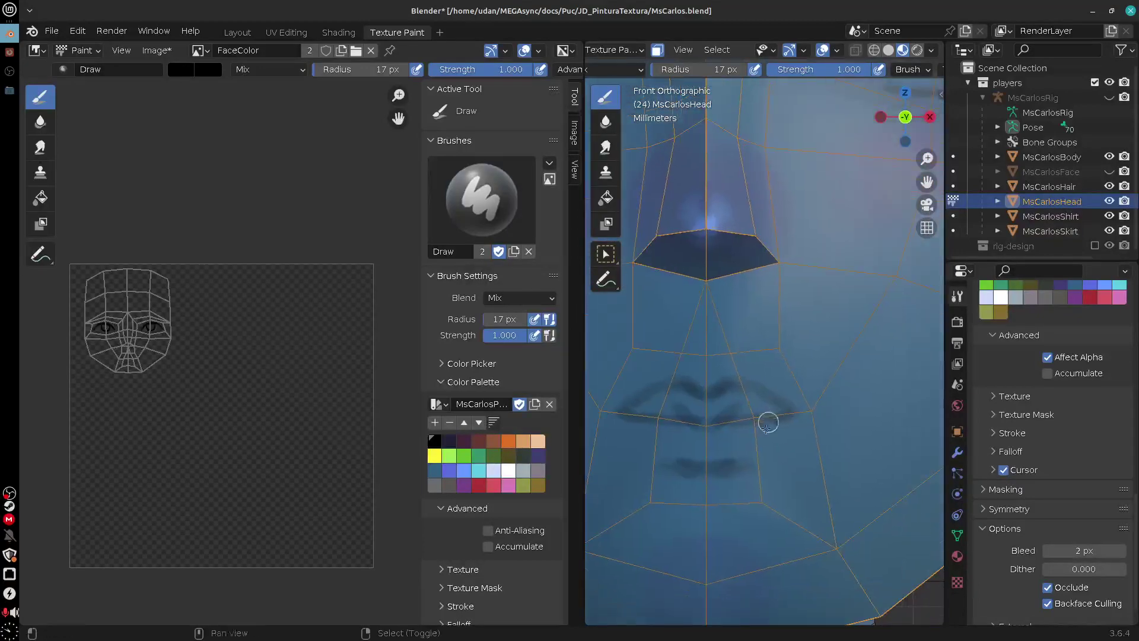
scroll(763, 436, "up", 1)
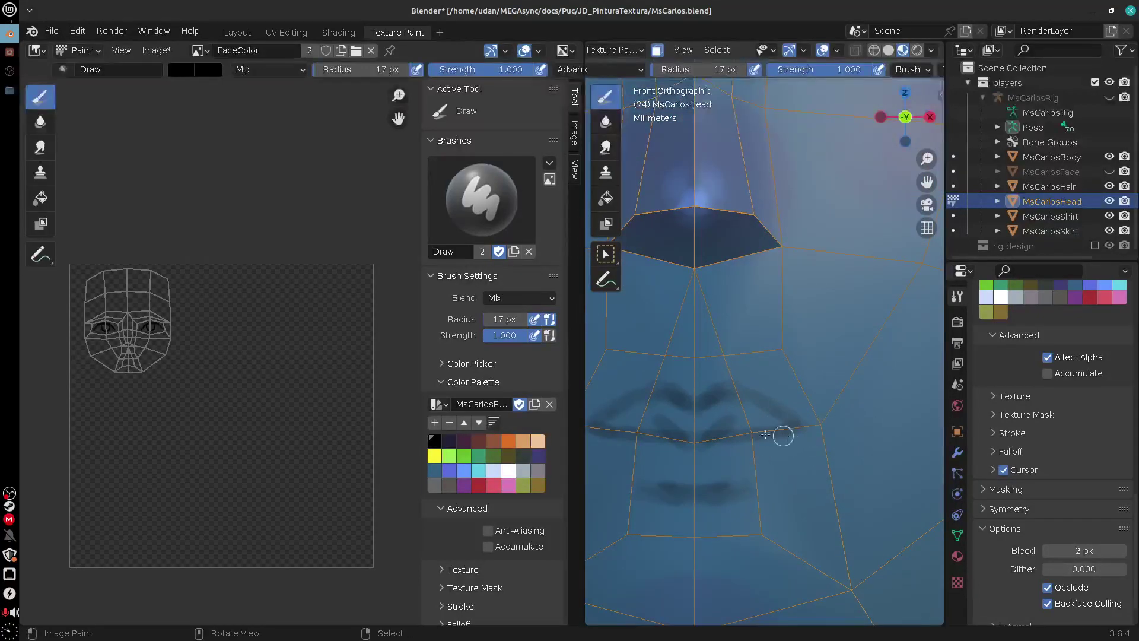
scroll(719, 491, "up", 2)
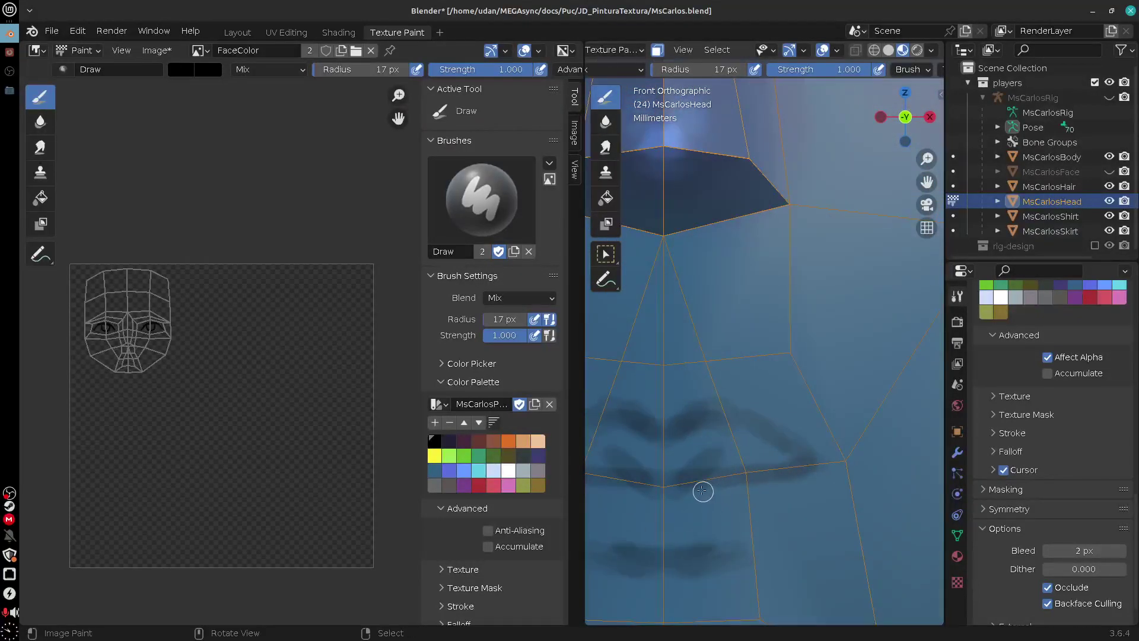
mouse_move(703, 491)
middle_mouse_down("shift")
mouse_move(735, 468)
mouse_move(727, 432)
middle_mouse_up("shift")
mouse_move(727, 432)
left_mouse_down()
mouse_move(894, 402)
mouse_move(871, 427)
mouse_move(804, 426)
left_mouse_up()
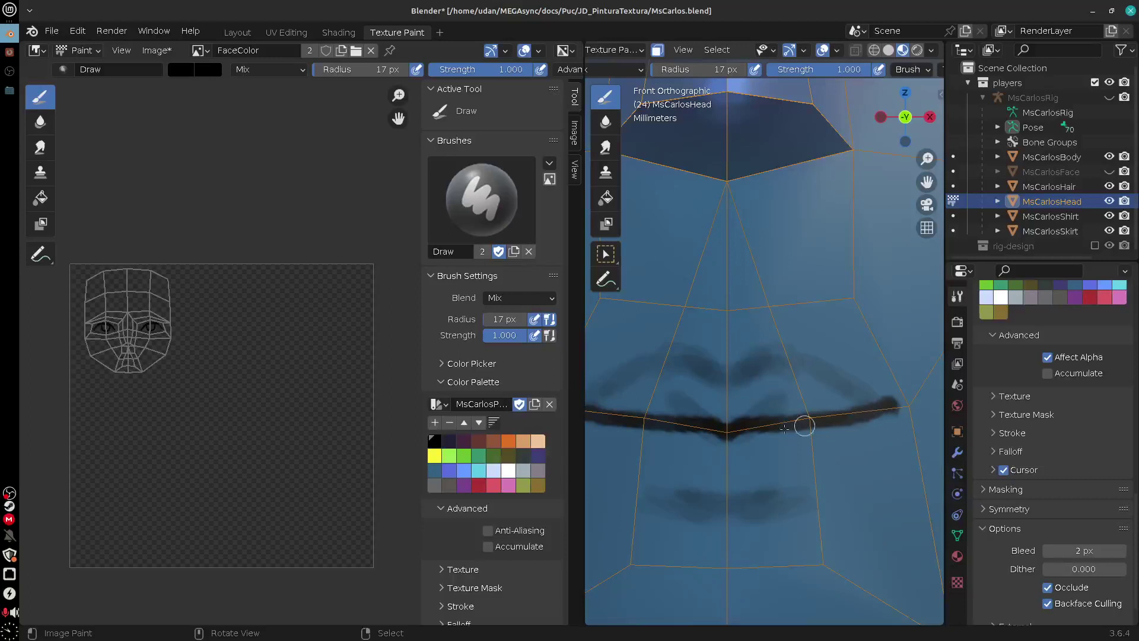
mouse_move(732, 436)
left_mouse_down()
mouse_move(745, 420)
mouse_move(854, 411)
left_mouse_up()
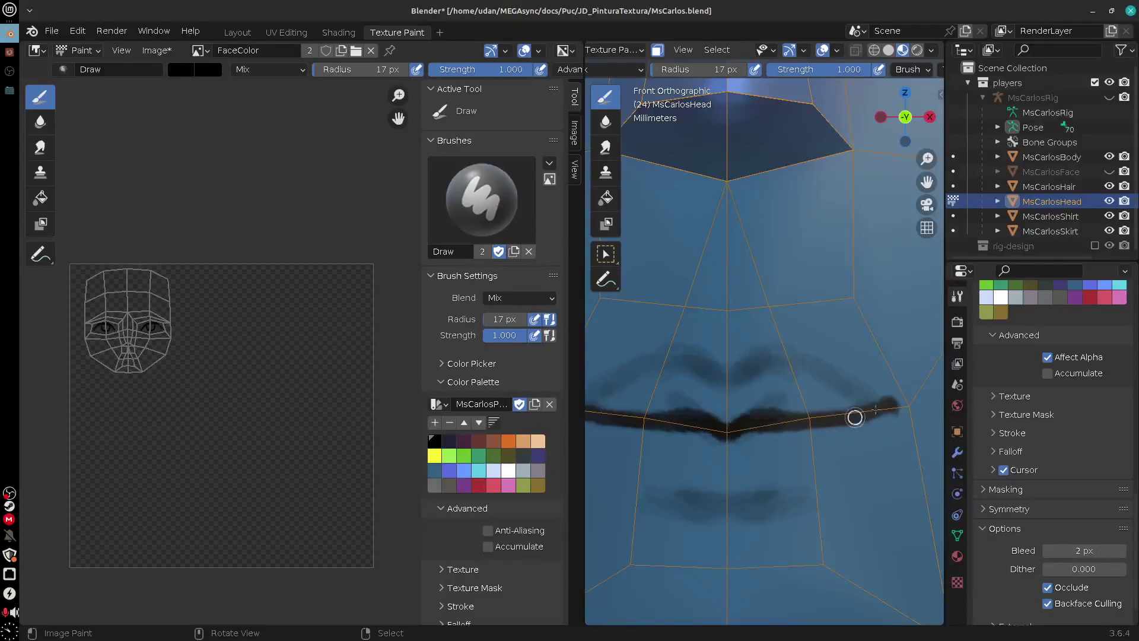
Darken the shadow under the lower lip in full-strength black and try another stroke along the mouth line
middle_click_drag(791, 495, 831, 445, "shift")
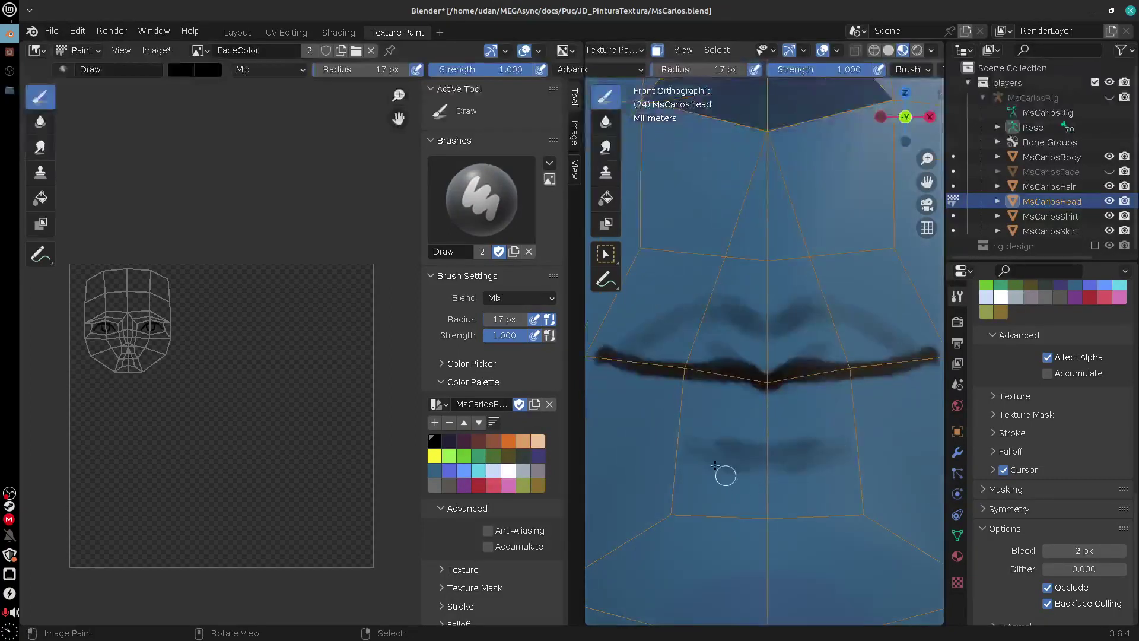
mouse_move(709, 445)
left_mouse_down()
mouse_move(821, 448)
mouse_move(719, 447)
mouse_move(820, 479)
left_mouse_up()
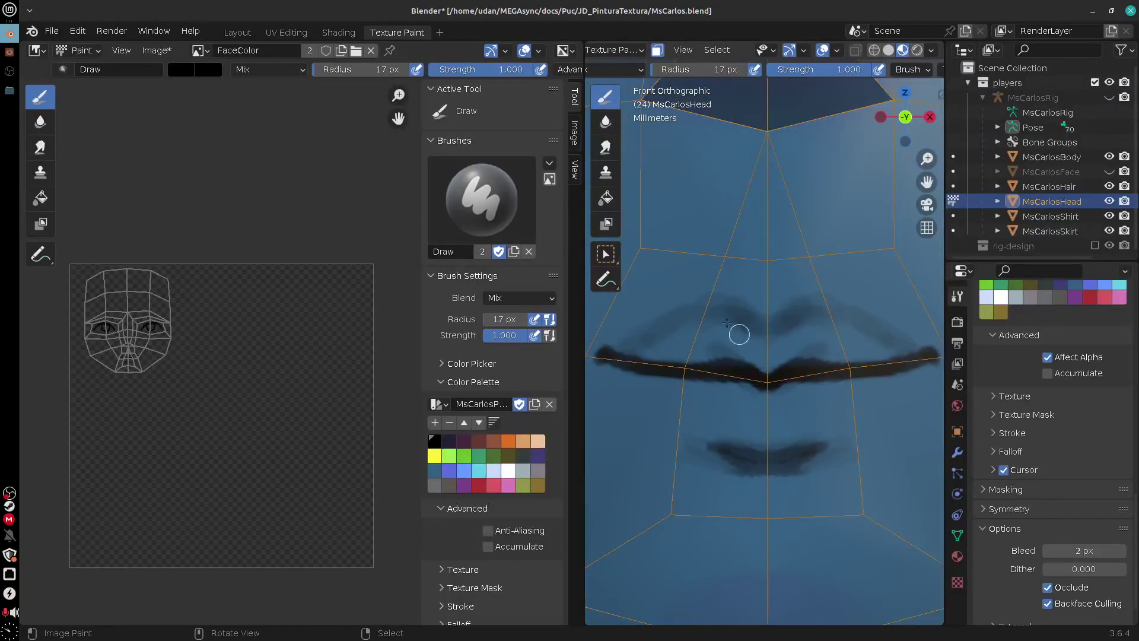
mouse_move(636, 359)
left_mouse_down()
mouse_move(648, 350)
mouse_move(676, 368)
mouse_move(731, 343)
mouse_move(744, 391)
left_mouse_up()
key("ctrl+z")
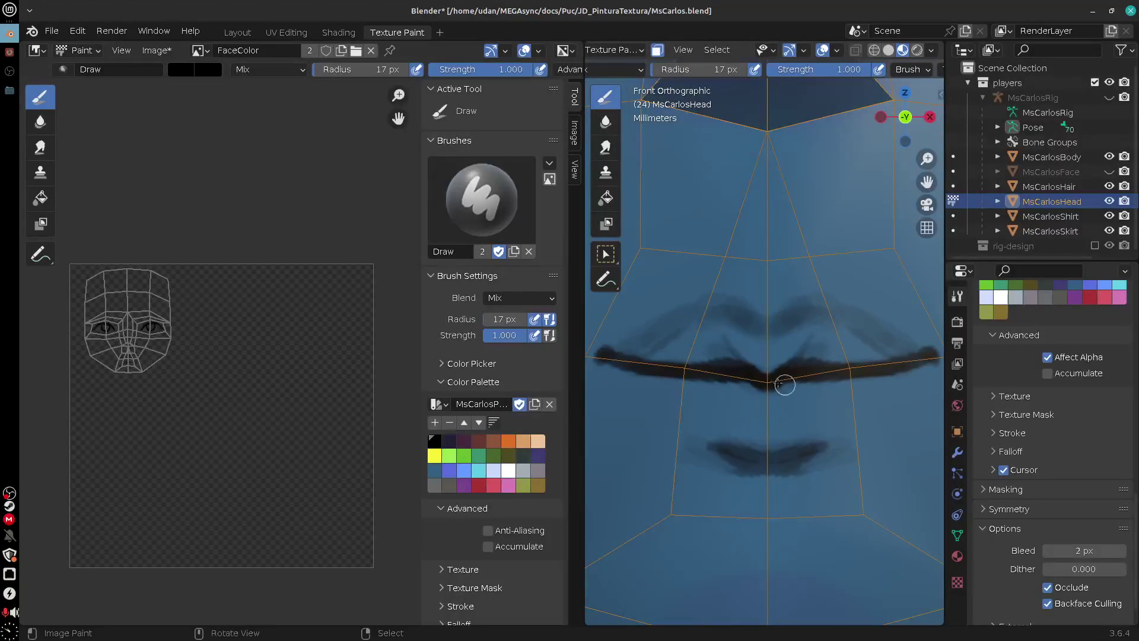
Check the whole face, enlarge the brush radius to 31 px and fill the upper lip with the dark purple palette colour
scroll(813, 477, "down", 8)
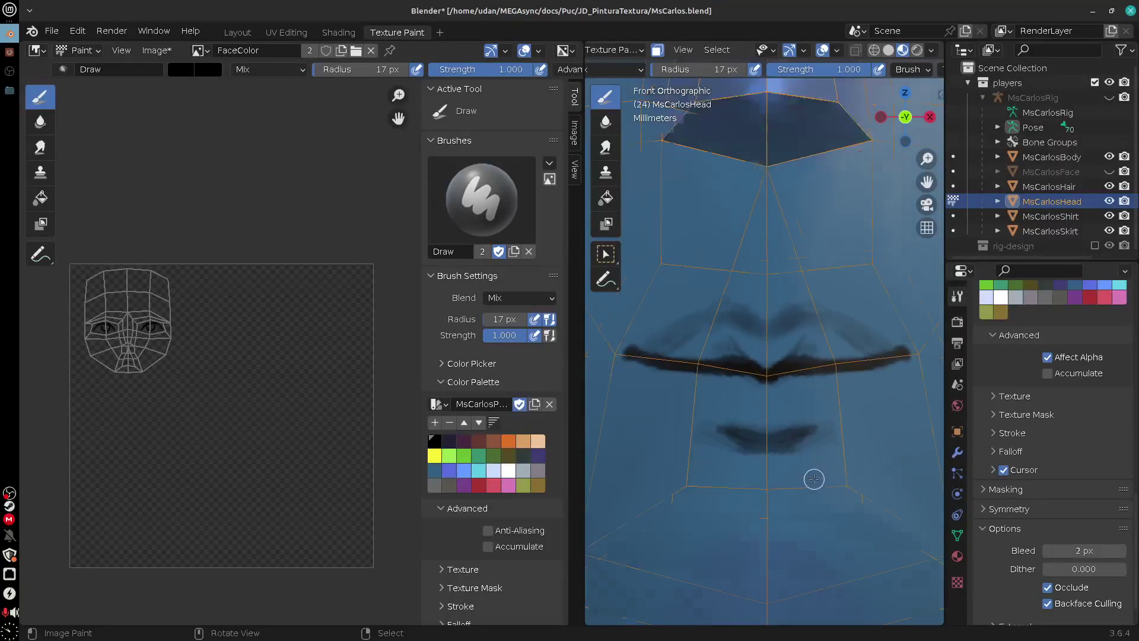
scroll(814, 481, "down", 2)
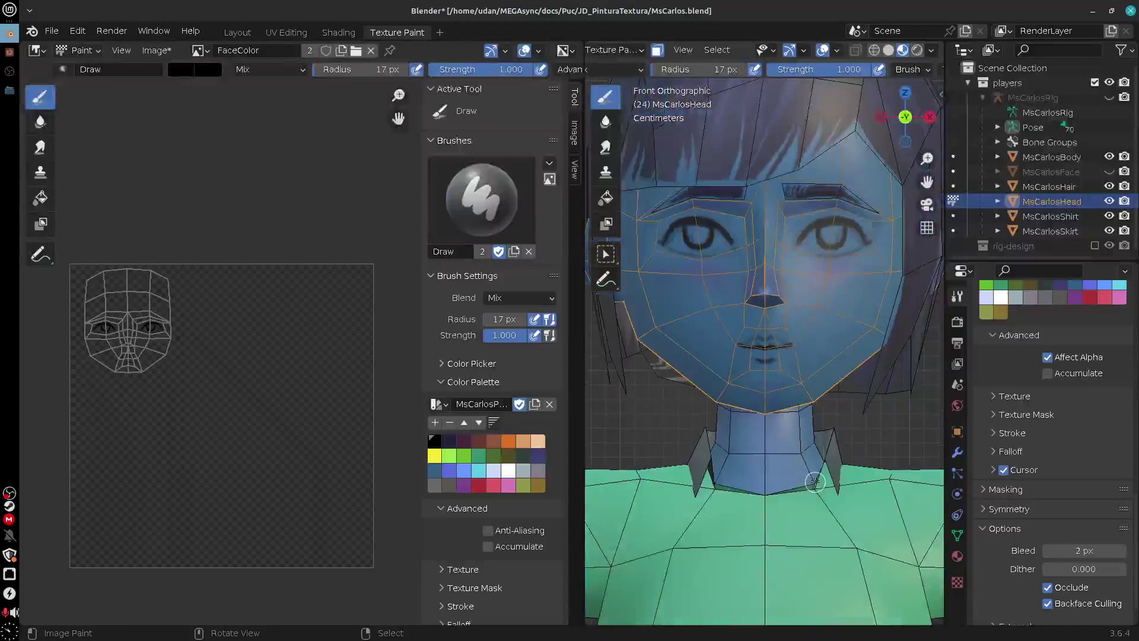
scroll(815, 479, "up", 6)
scroll(807, 372, "up", 2)
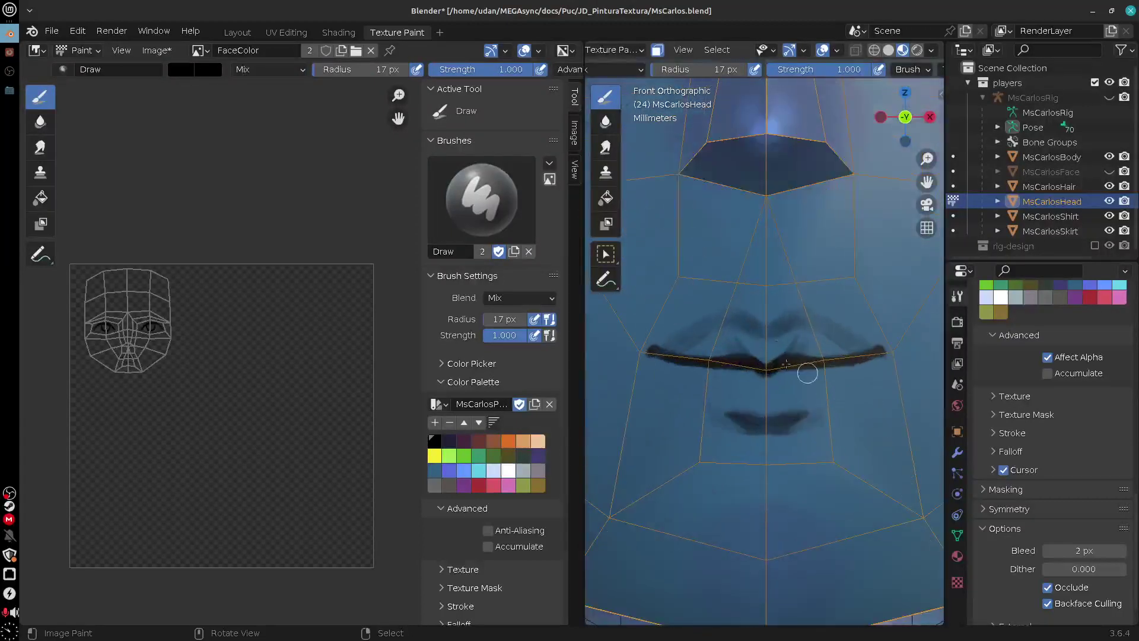
left_click(538, 455)
scroll(720, 347, "up", 2)
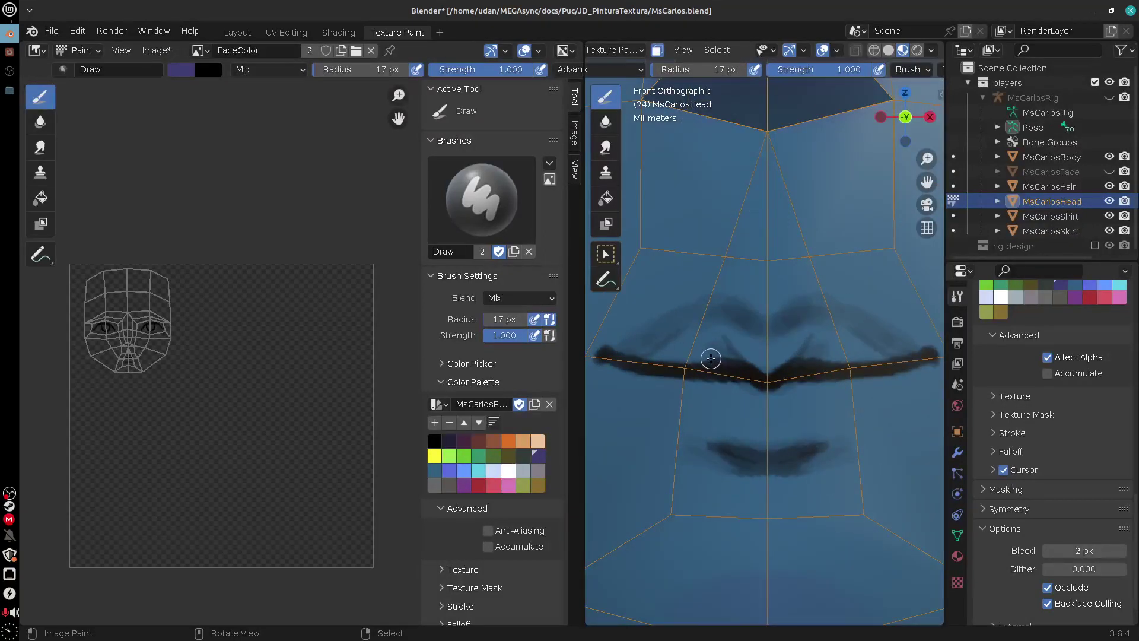
key("f")
left_click(729, 359)
mouse_move(701, 326)
left_mouse_down()
mouse_move(661, 352)
mouse_move(714, 315)
mouse_move(681, 350)
mouse_move(737, 328)
mouse_move(772, 354)
mouse_move(702, 344)
mouse_move(714, 330)
mouse_move(794, 332)
mouse_move(649, 350)
mouse_move(711, 320)
mouse_move(791, 333)
mouse_move(821, 324)
left_mouse_up()
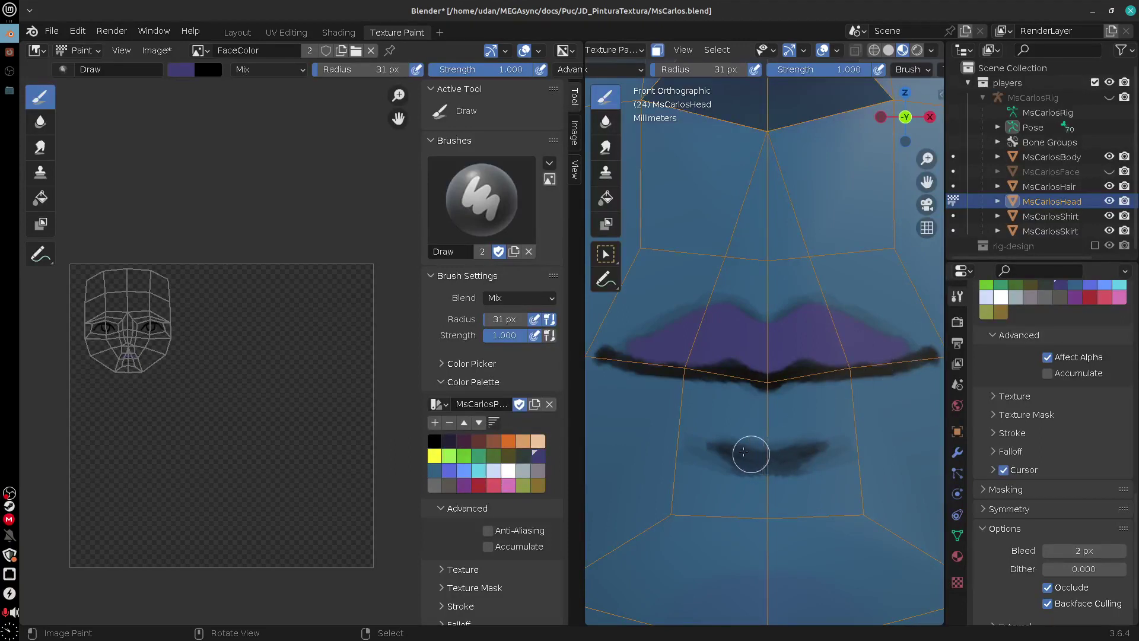
Fill the lower lip with the lighter blue-violet palette colour between the mouth line and the lower shadow
left_click(450, 471)
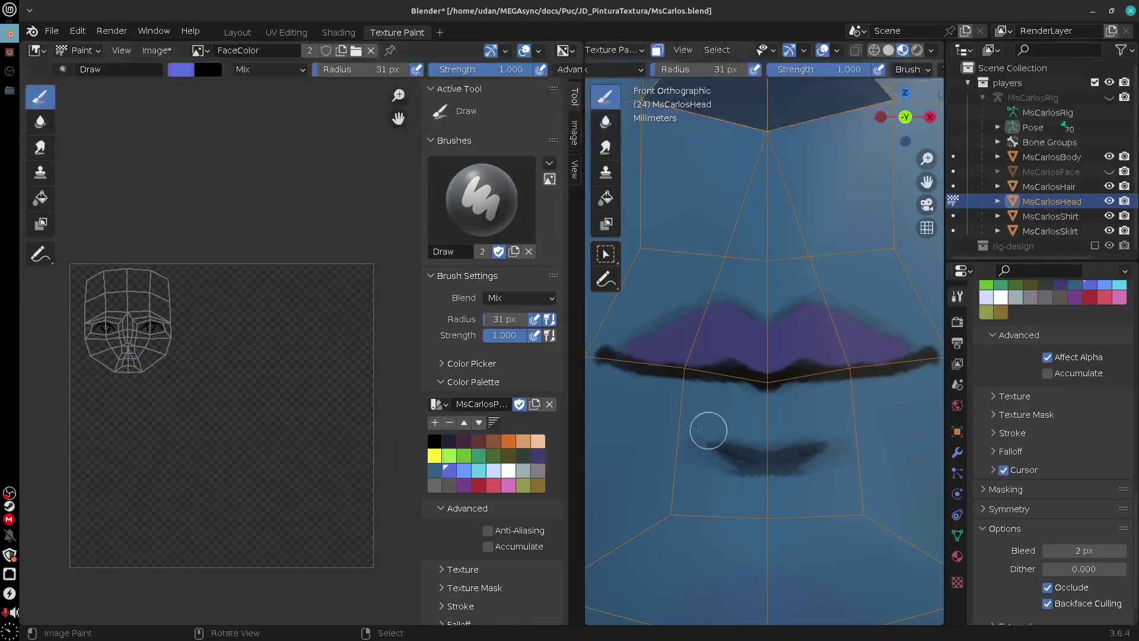
left_click_drag(663, 400, 853, 409)
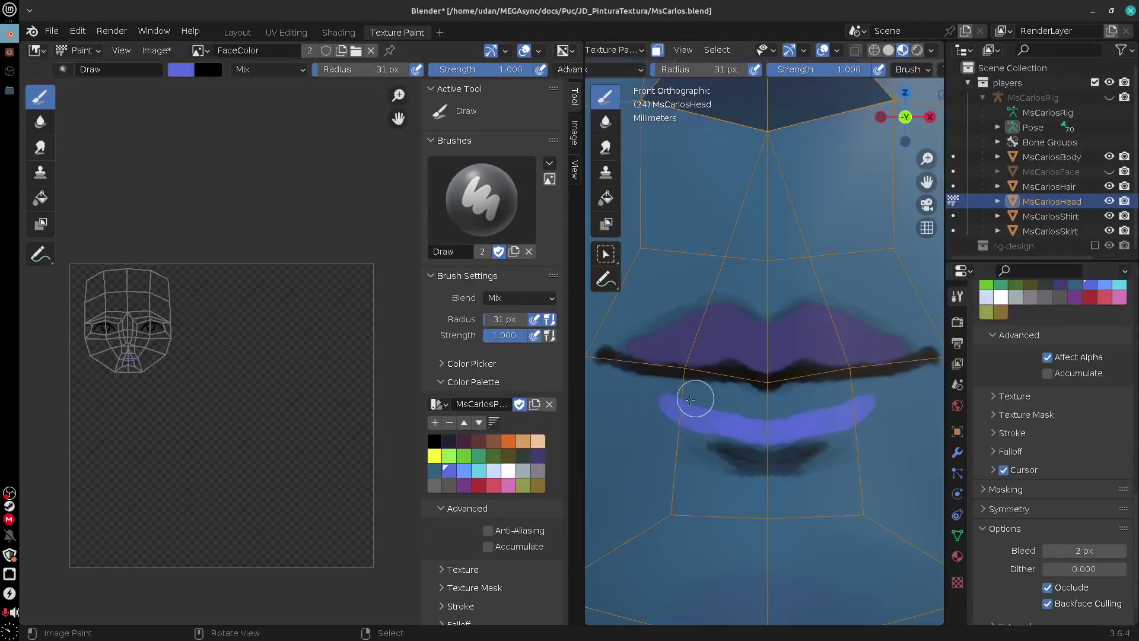
mouse_move(690, 399)
left_mouse_down()
mouse_move(788, 409)
mouse_move(852, 394)
mouse_move(720, 424)
mouse_move(726, 415)
mouse_move(739, 415)
mouse_move(708, 429)
mouse_move(808, 424)
left_mouse_up()
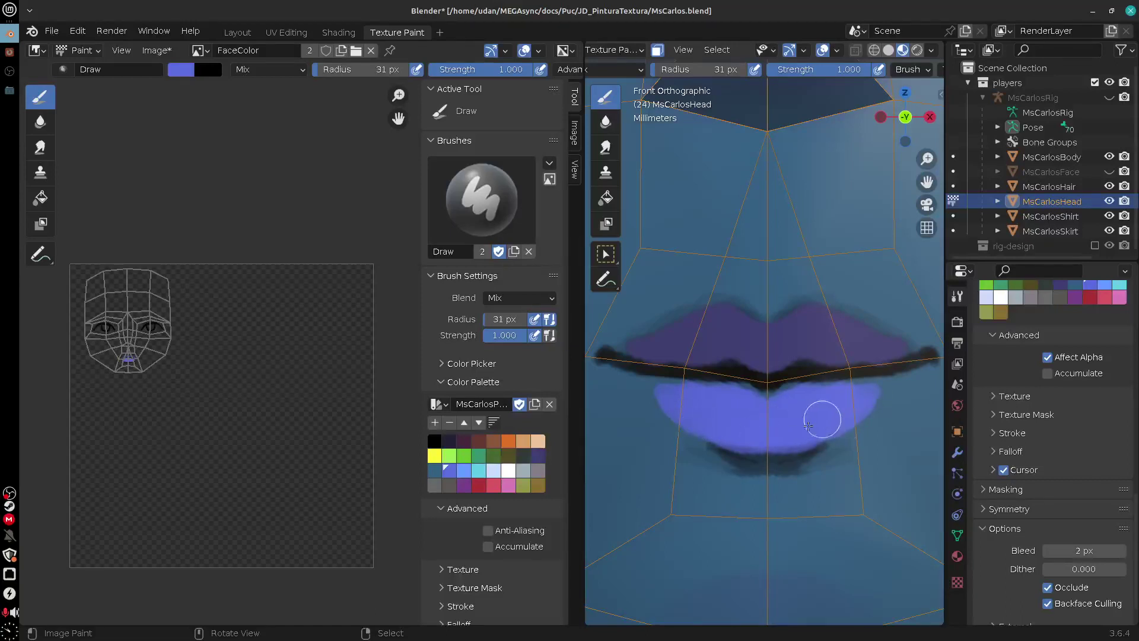
Shade the lower edge of the bottom lip with the dark purple palette colour
left_click(538, 456)
mouse_move(679, 430)
left_mouse_down()
mouse_move(862, 419)
mouse_move(798, 449)
left_mouse_up()
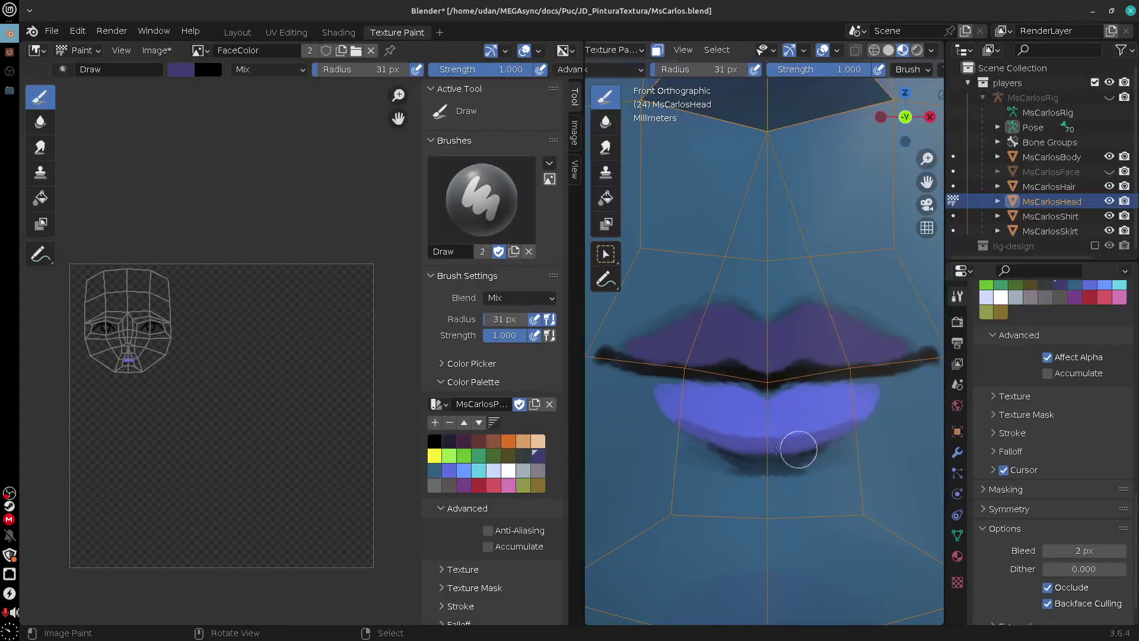
left_click_drag(653, 407, 870, 427)
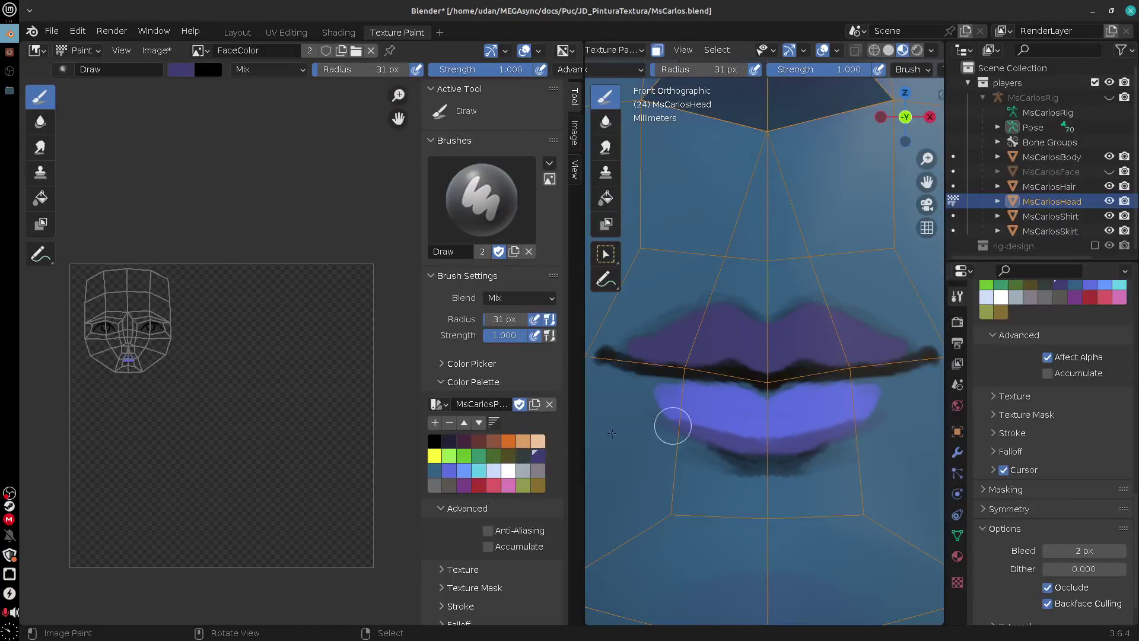
Reduce the brush radius to 18 px and paint a thin blue-violet highlight along the upper lip's top edge
left_click(451, 471)
left_click_drag(628, 343, 702, 321)
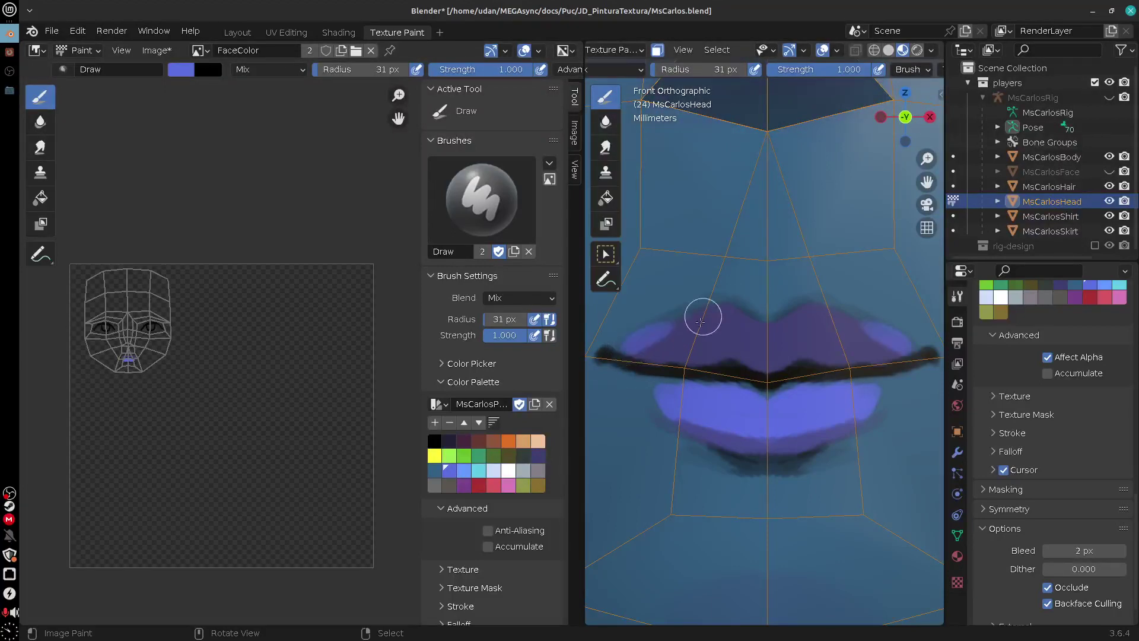
key("ctrl+z")
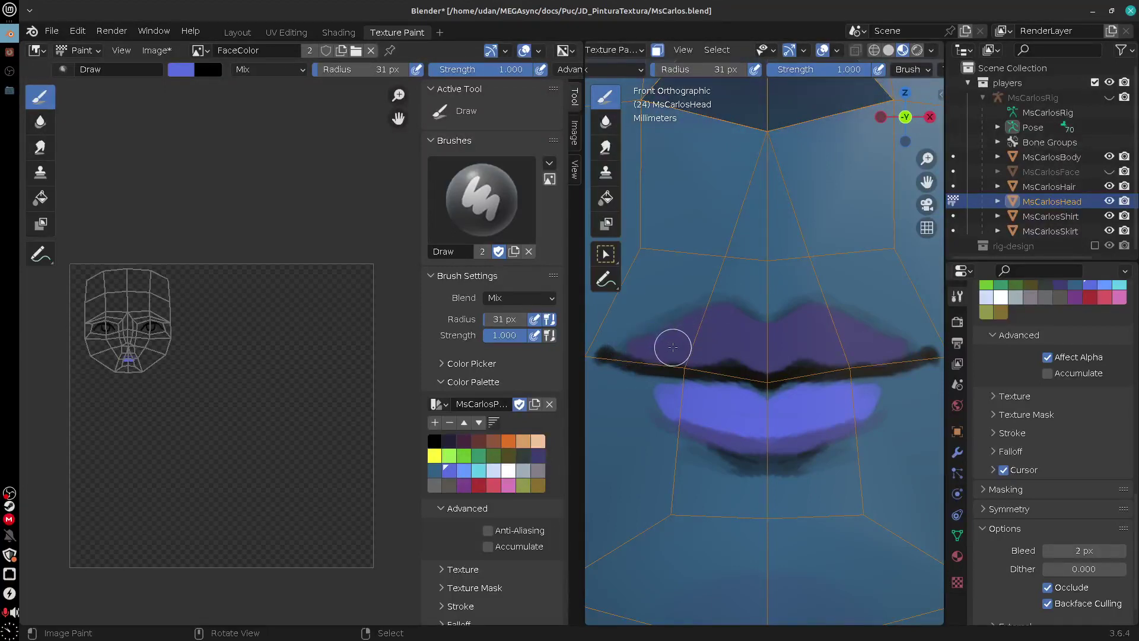
key("f")
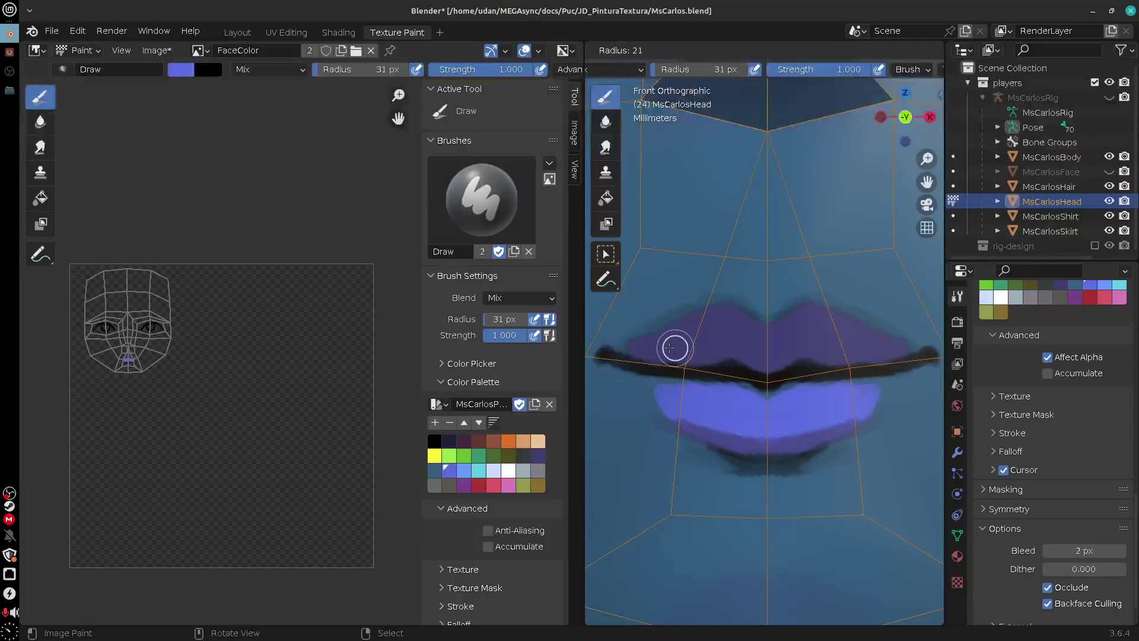
left_click(664, 344)
mouse_move(650, 342)
left_mouse_down()
mouse_move(720, 303)
mouse_move(821, 324)
left_mouse_up()
key("ctrl+z")
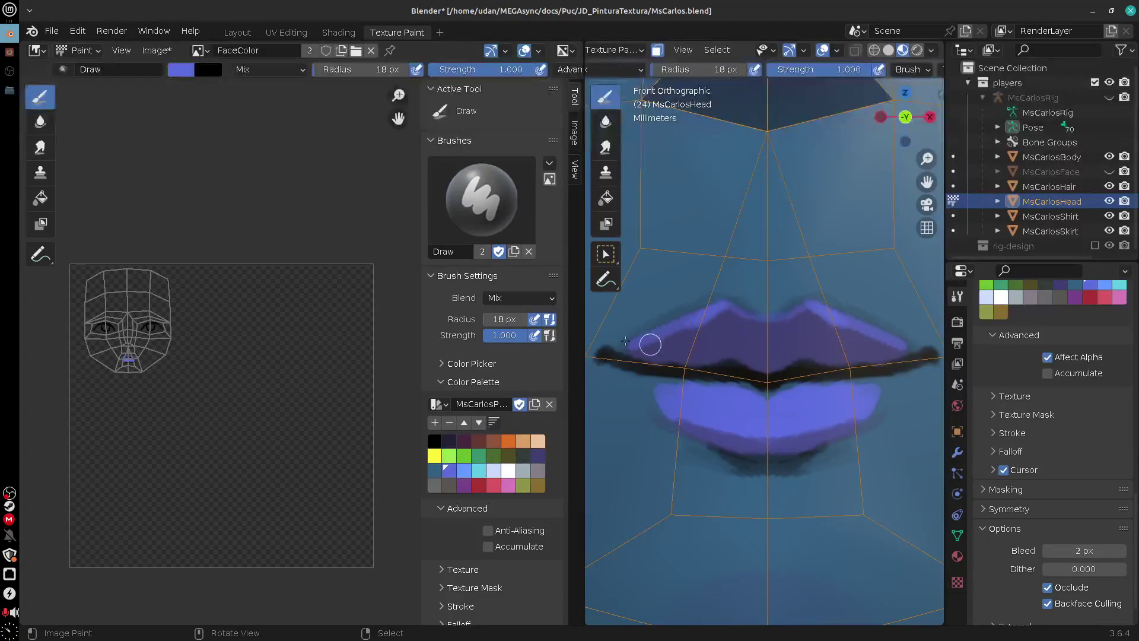
Try the Erase brush preset, return to the Draw brush and choose the dark grey-green palette colour
left_click(435, 471)
middle_click_drag(869, 378, 856, 467, "shift")
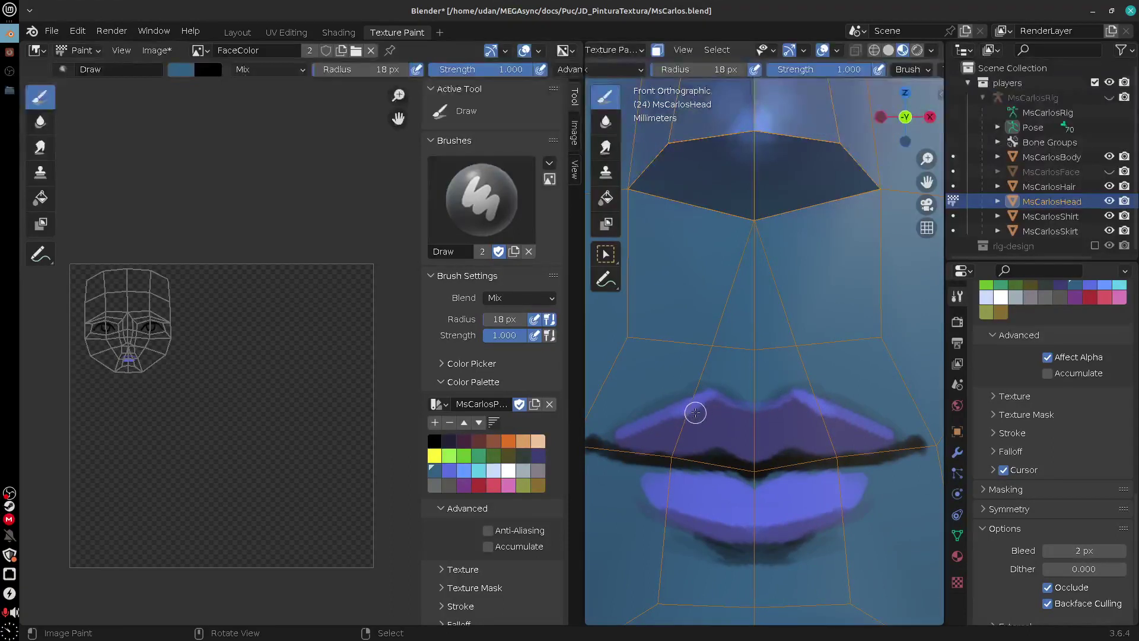
left_click(623, 50)
left_click(622, 54)
middle_click_drag(657, 70, 843, 74)
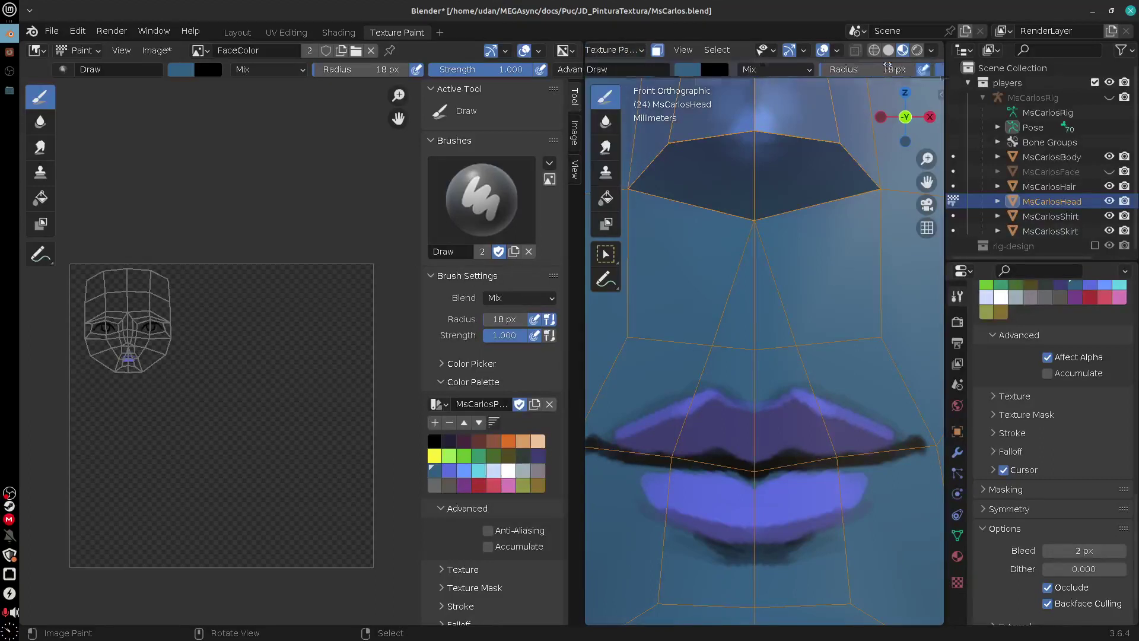
left_click(631, 70)
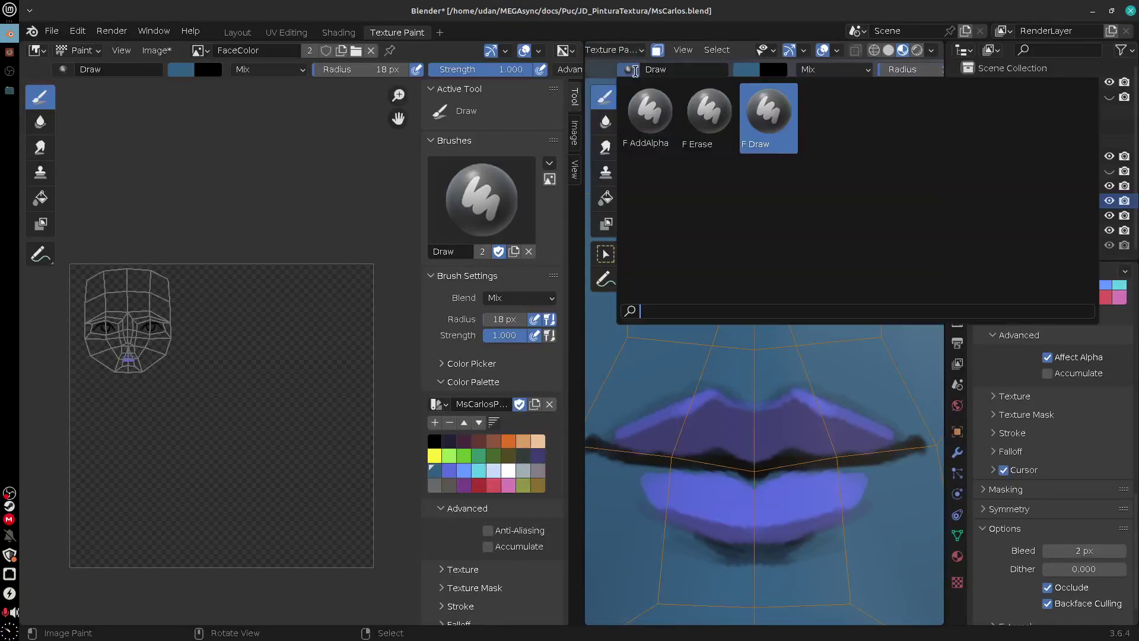
left_click(709, 115)
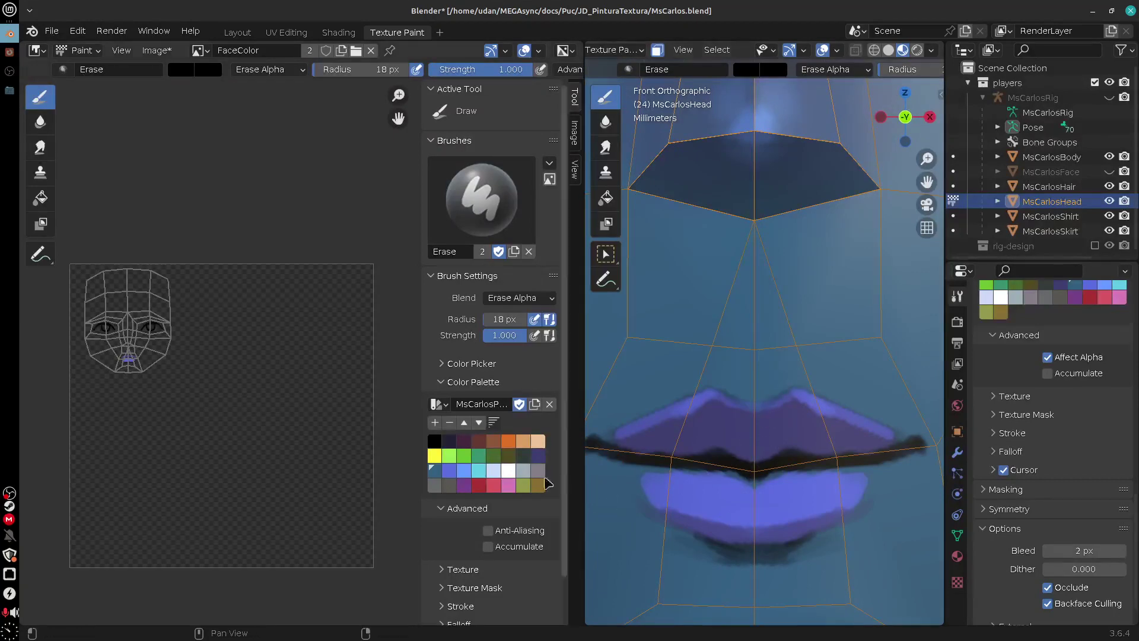
left_click(524, 459)
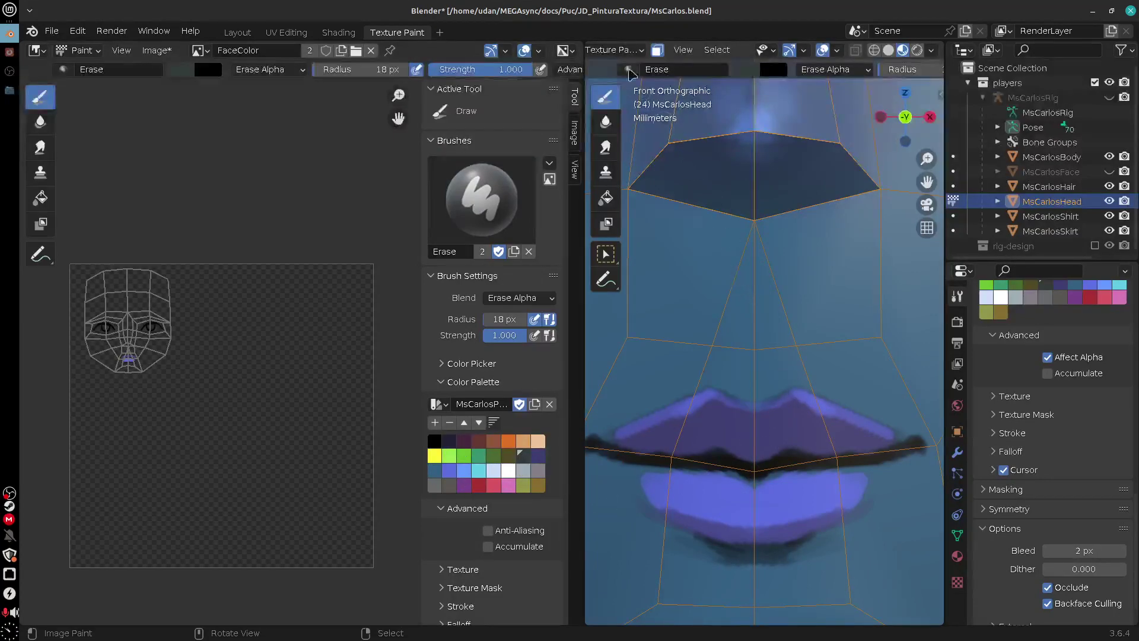
left_click(630, 72)
left_click(765, 119)
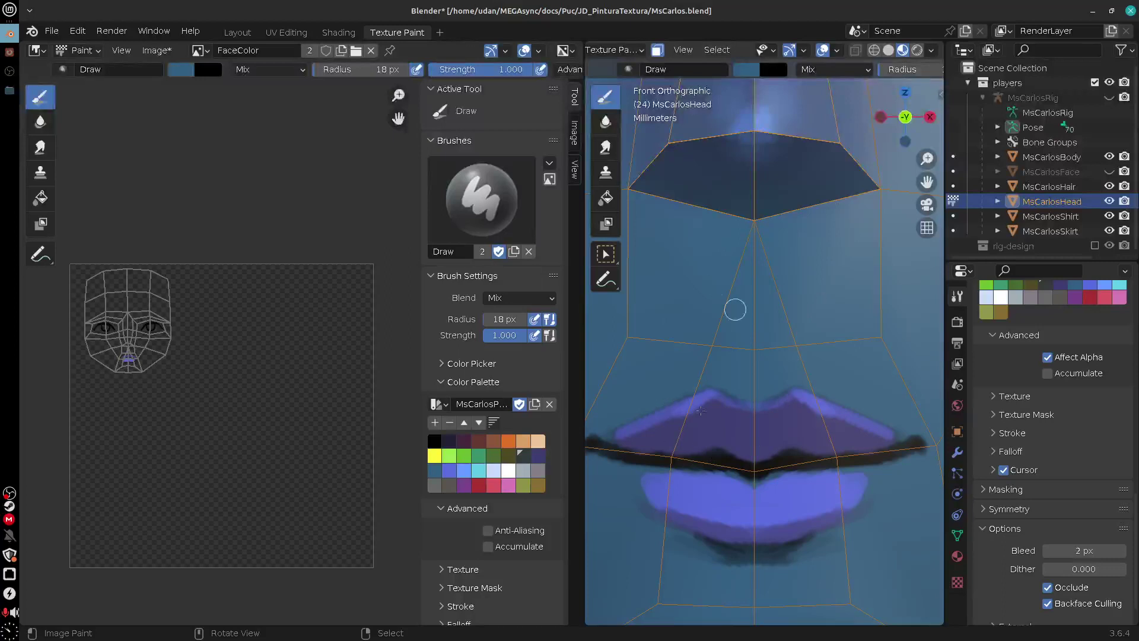
left_click(527, 461)
left_click_drag(732, 282, 731, 332)
left_click_drag(774, 279, 777, 351)
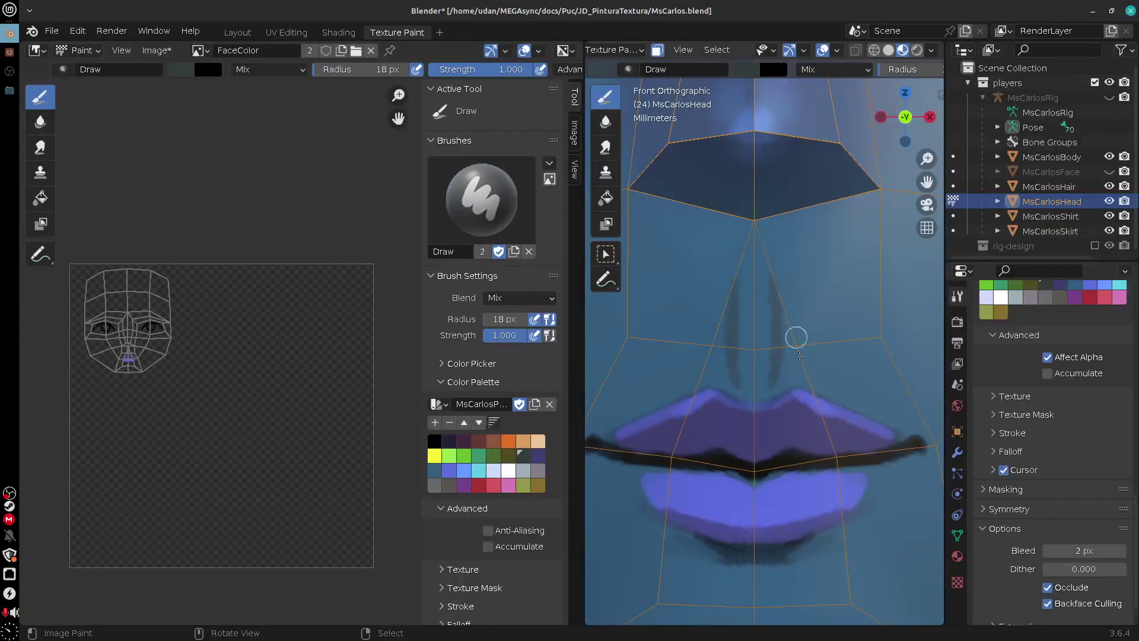
key("ctrl+z")
key("ctrl+z")
Shade the philtrum above the upper lip in dark grey-green, add light blue highlights along its sides and soften them with Smear
left_click(737, 374)
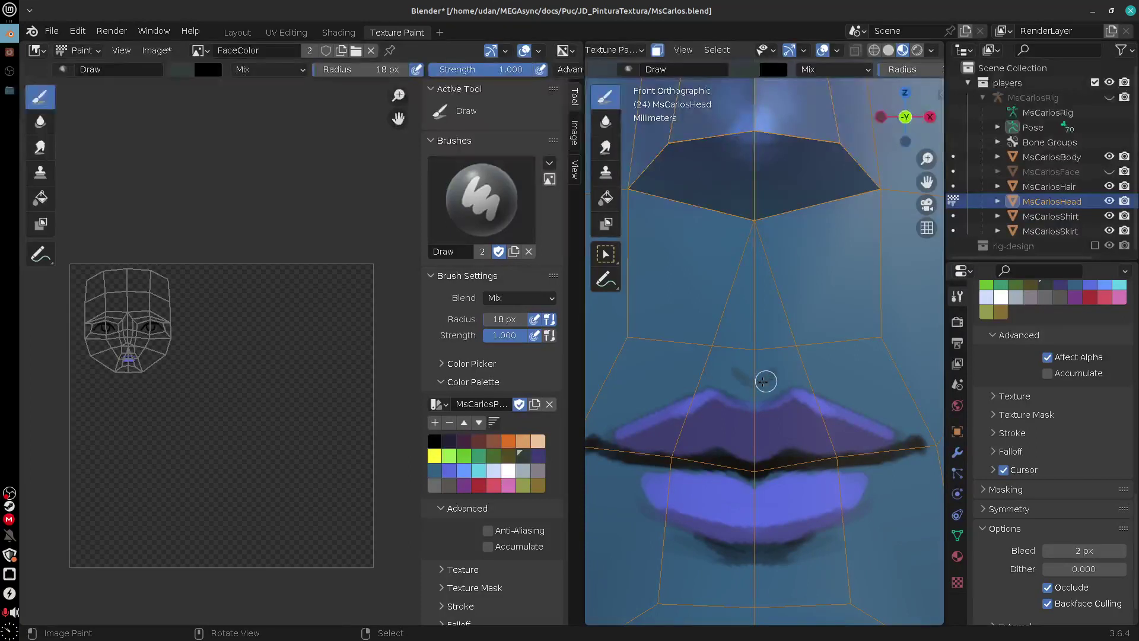
left_click_drag(770, 325, 773, 381)
left_click(464, 471)
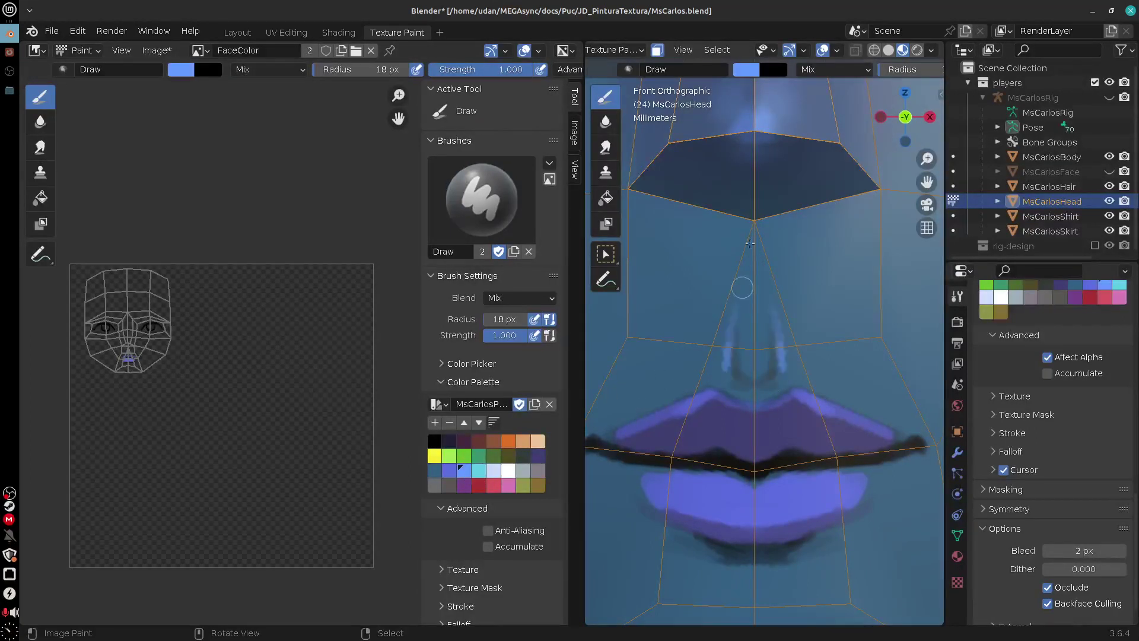
left_click_drag(717, 374, 729, 319)
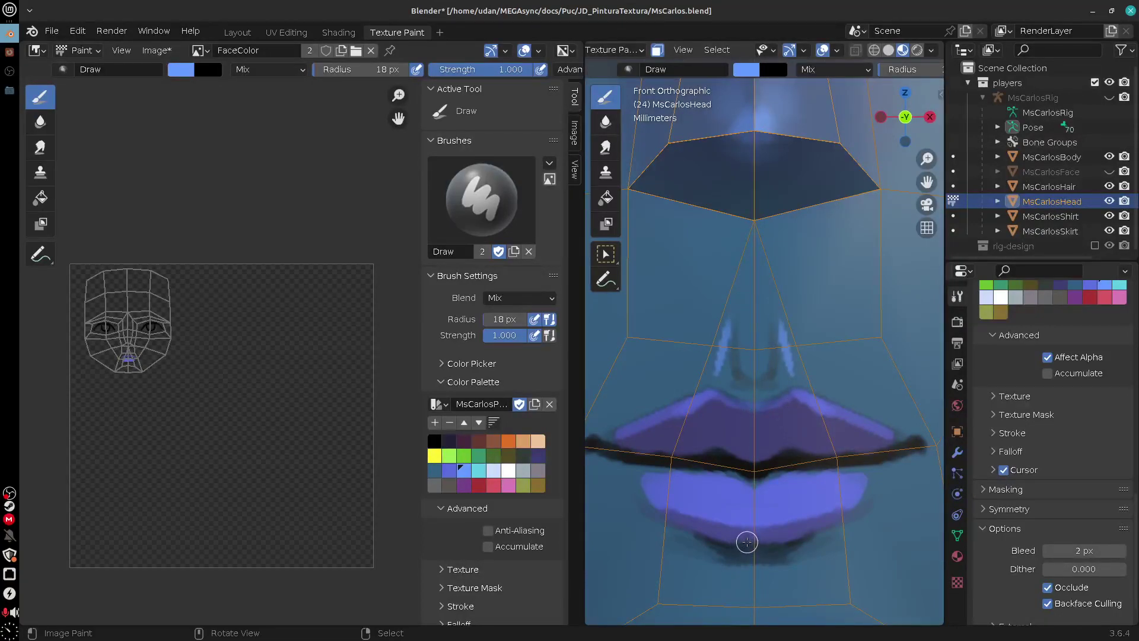
left_click(606, 148)
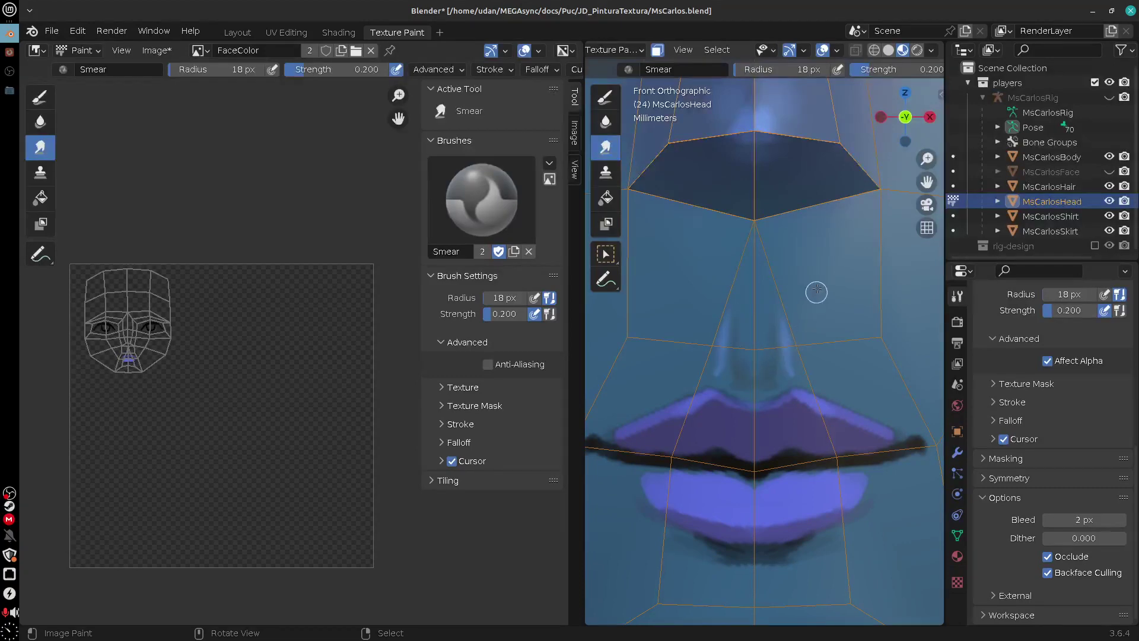
middle_click_drag(824, 235, 806, 333, "shift")
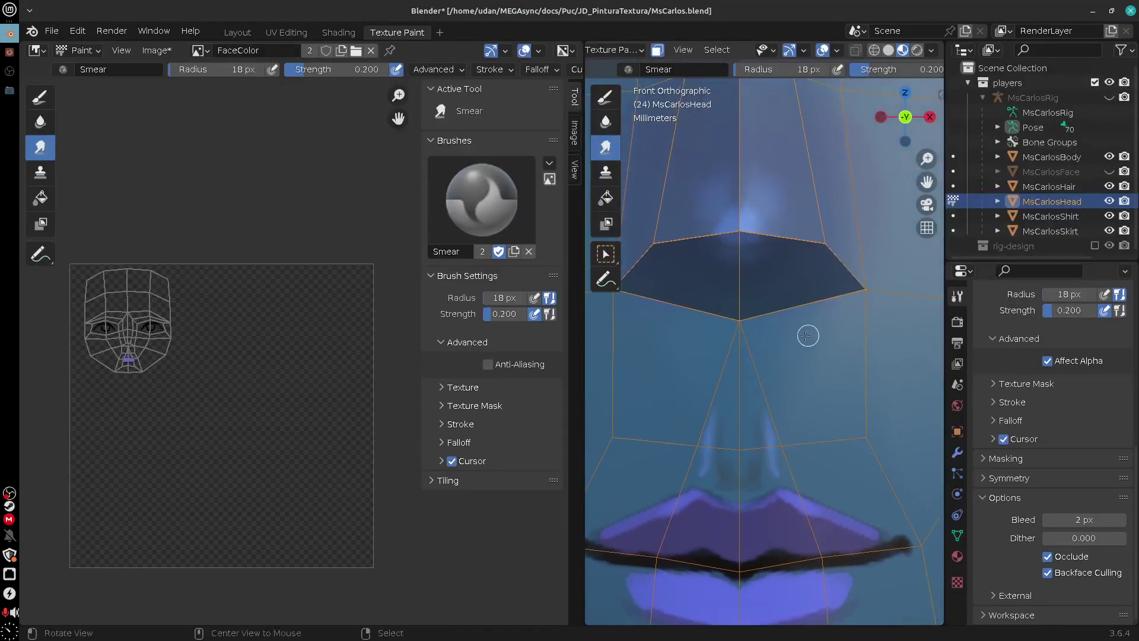
Paint black nostrils on the underside of the nose with the Draw brush
left_click(606, 98)
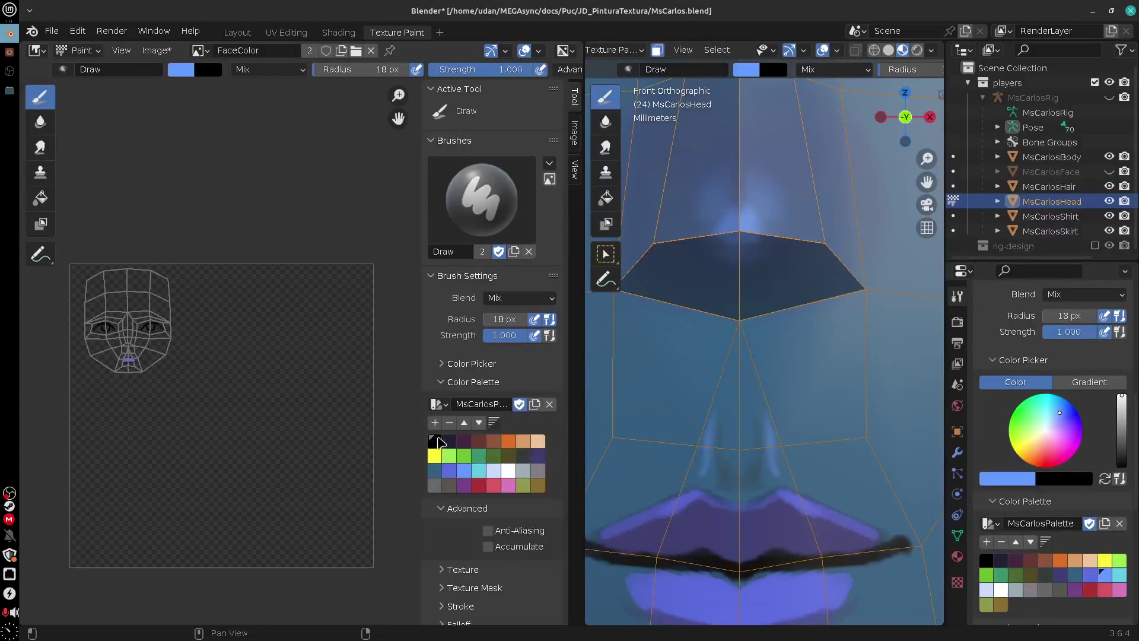
left_click(434, 441)
mouse_move(795, 287)
left_mouse_down()
mouse_move(777, 285)
mouse_move(796, 283)
mouse_move(782, 297)
mouse_move(805, 282)
left_mouse_up()
middle_click_drag(781, 297, 819, 337)
mouse_move(781, 304)
left_mouse_down()
mouse_move(783, 277)
mouse_move(821, 318)
mouse_move(792, 327)
mouse_move(821, 325)
mouse_move(790, 278)
left_mouse_up()
Outline the nose wing with a black curve running from below the nostril up along the cheek side
middle_click_drag(823, 325, 791, 383)
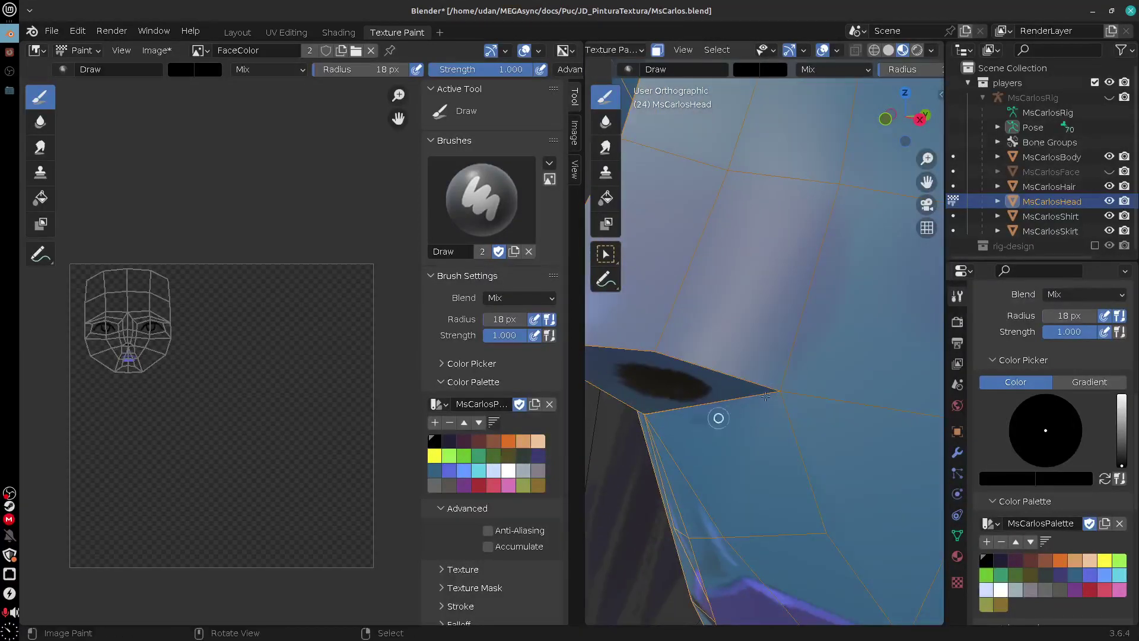
left_click_drag(765, 396, 824, 315)
key("ctrl+z")
left_click_drag(701, 417, 839, 232)
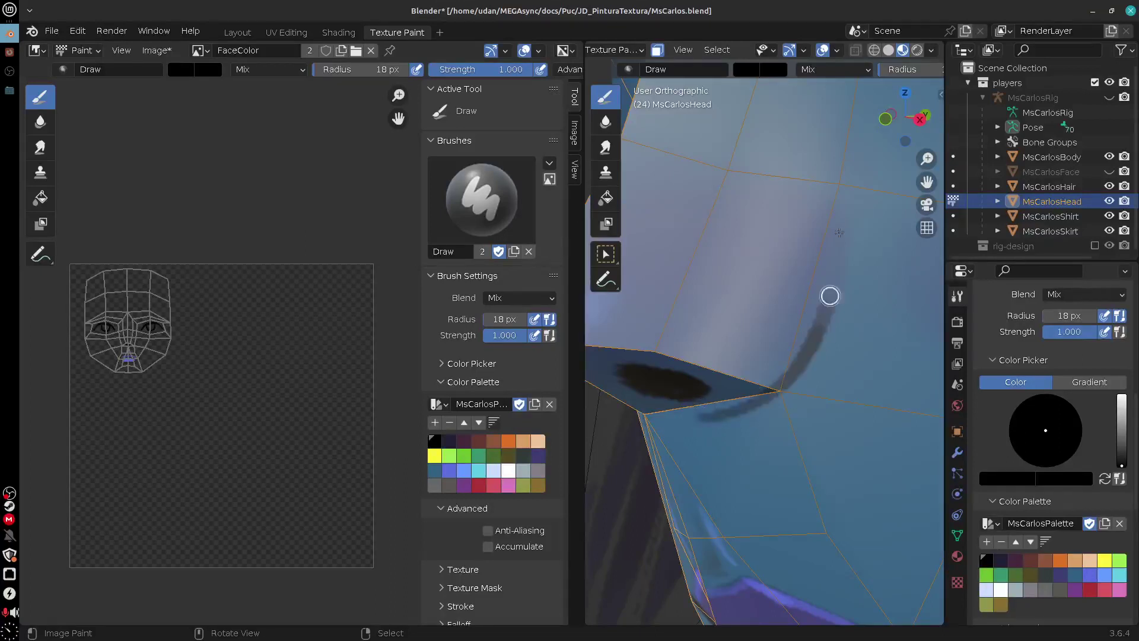
left_click_drag(830, 295, 822, 205)
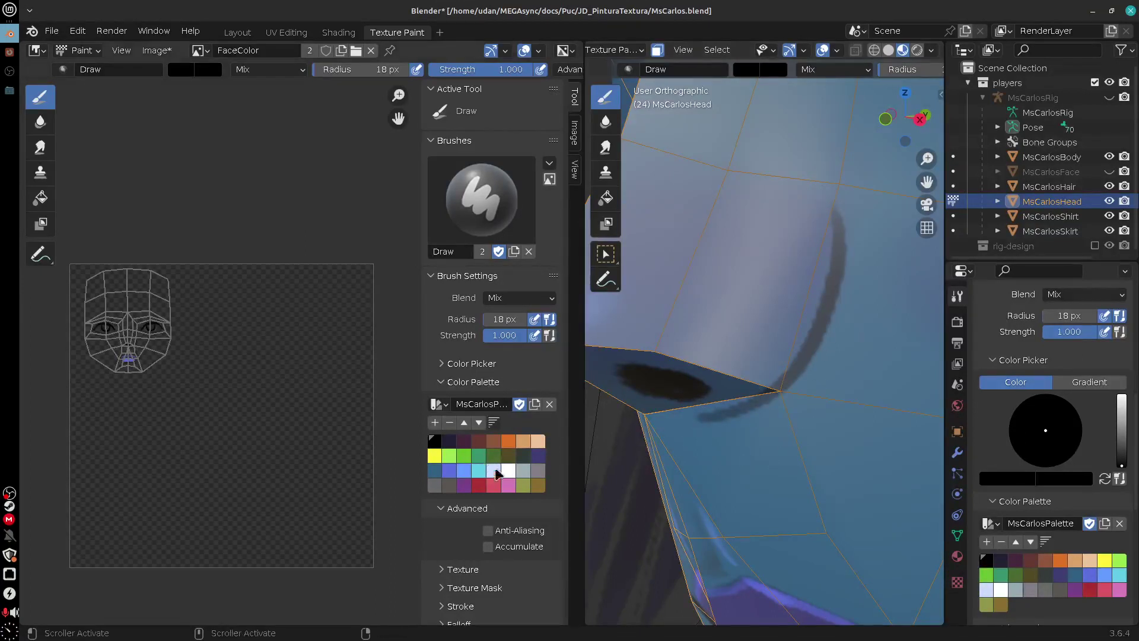
Thin and soften the nose wing outline by painting over its edges with the dark blue skin palette colour
left_click(521, 457)
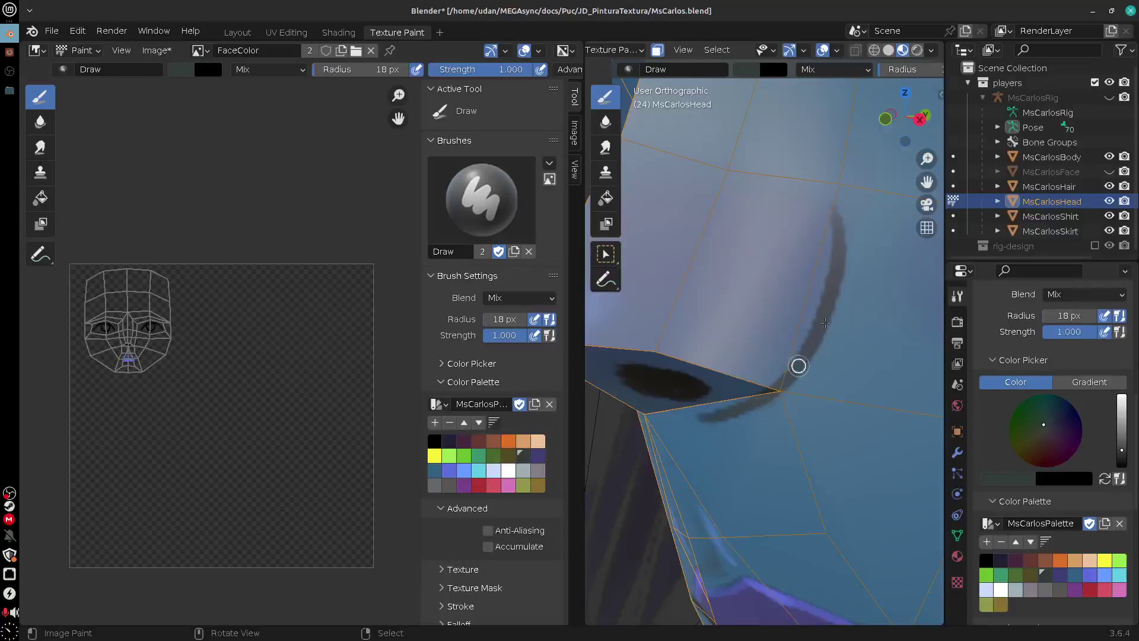
left_click(437, 469)
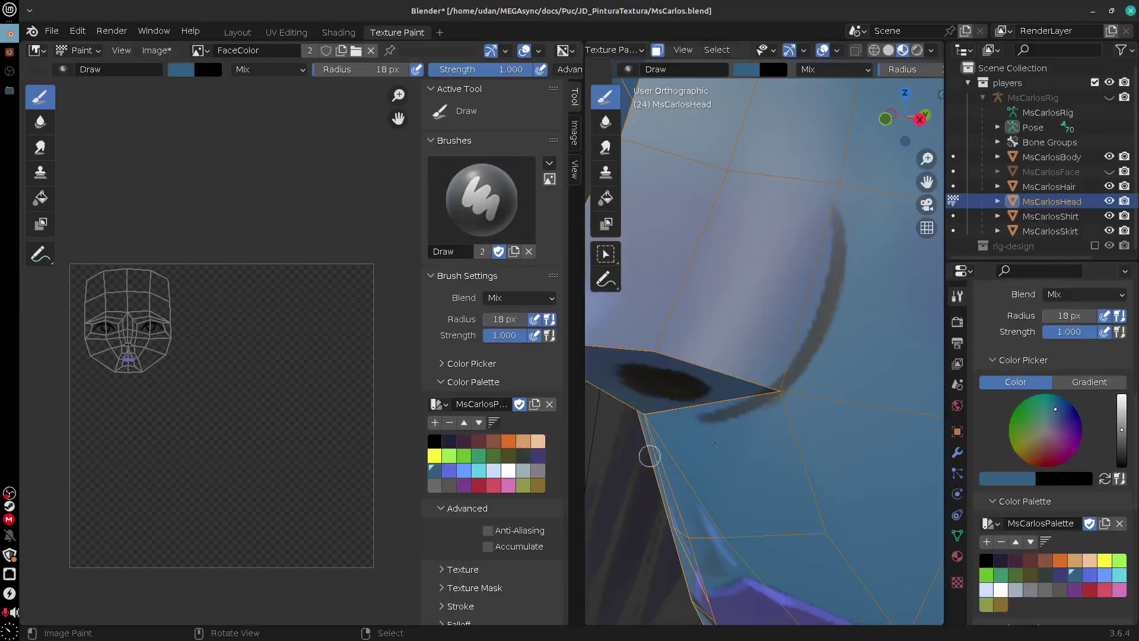
mouse_move(717, 420)
left_mouse_down()
mouse_move(798, 375)
mouse_move(736, 418)
mouse_move(842, 269)
left_mouse_up()
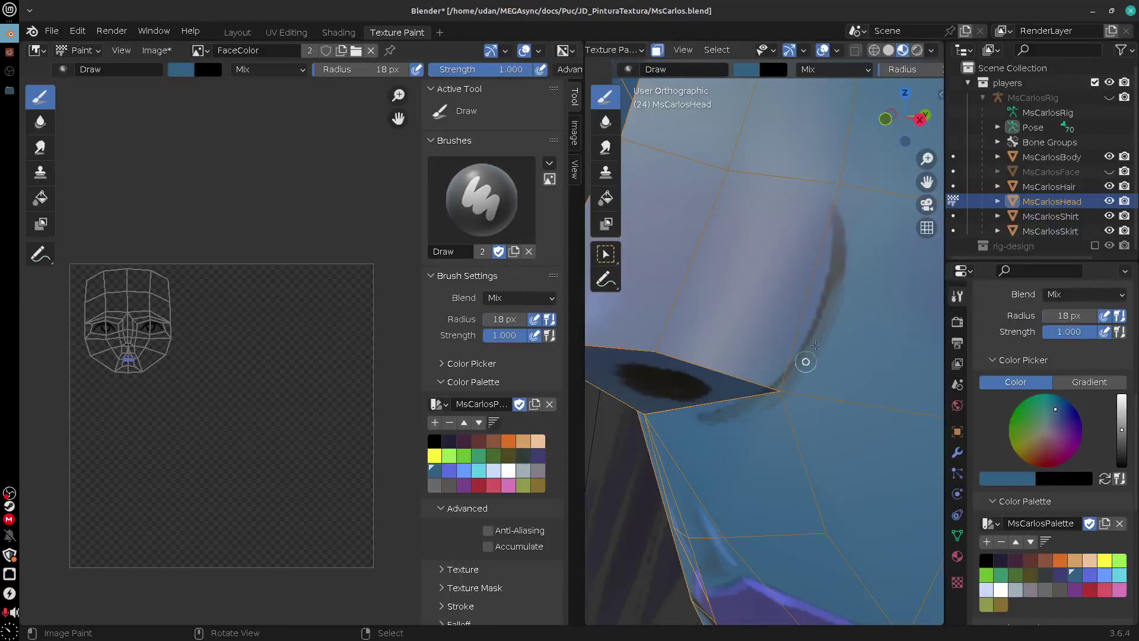
mouse_move(806, 361)
left_mouse_down()
mouse_move(839, 203)
mouse_move(721, 494)
left_mouse_up()
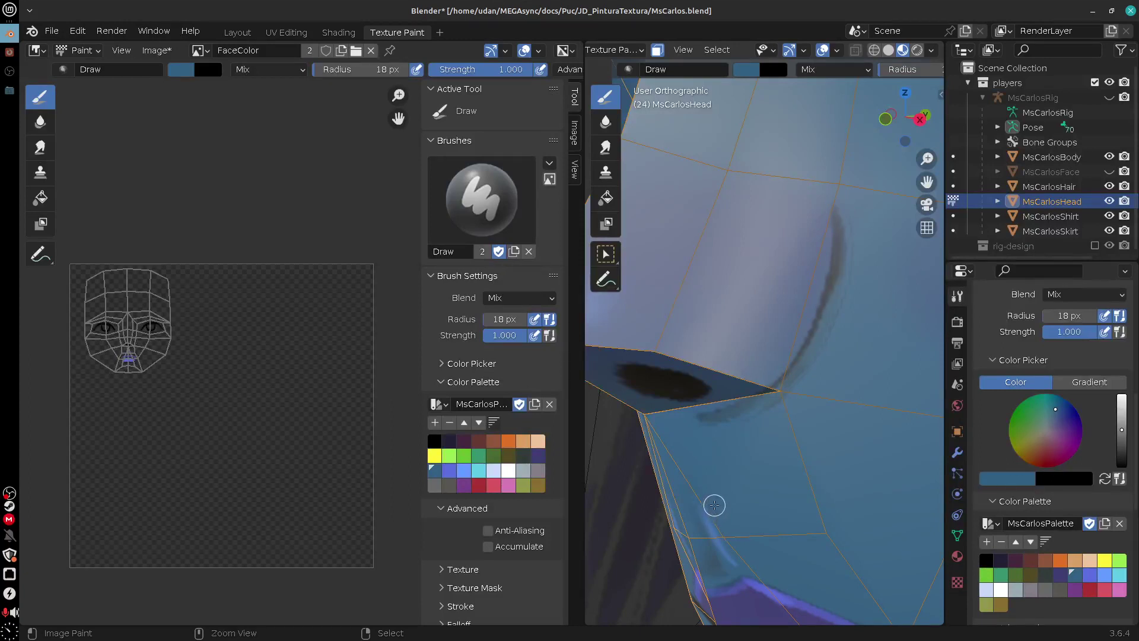
Repaint the nose wing outline in the dark navy palette colour, extending it higher along the side of the nose
key("s")
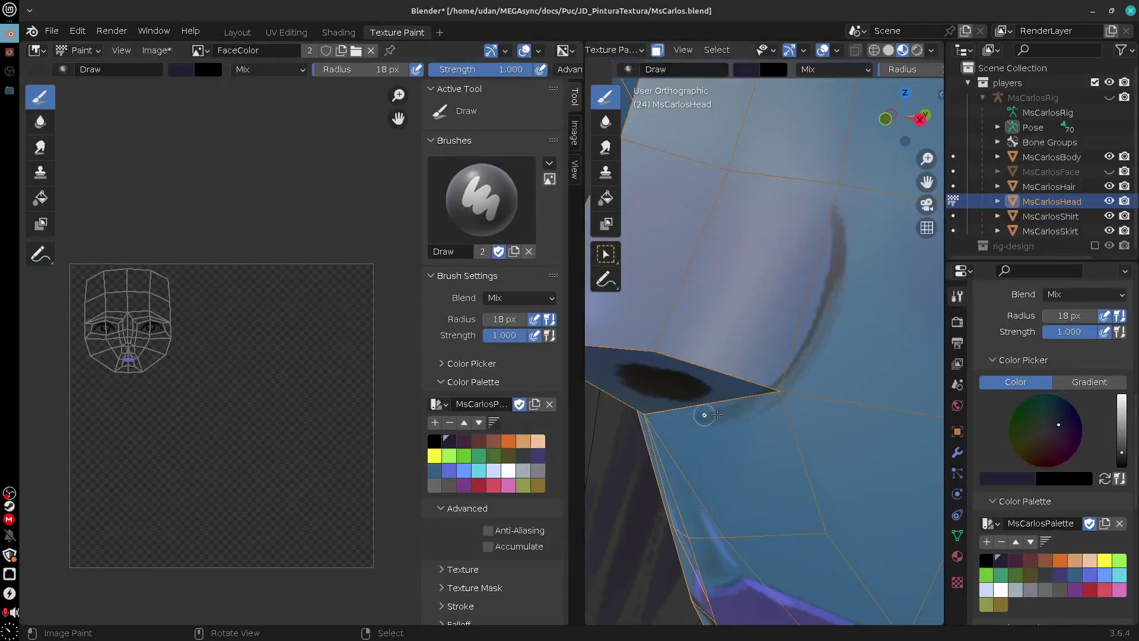
mouse_move(798, 364)
left_mouse_down()
mouse_move(834, 216)
mouse_move(748, 412)
left_mouse_up()
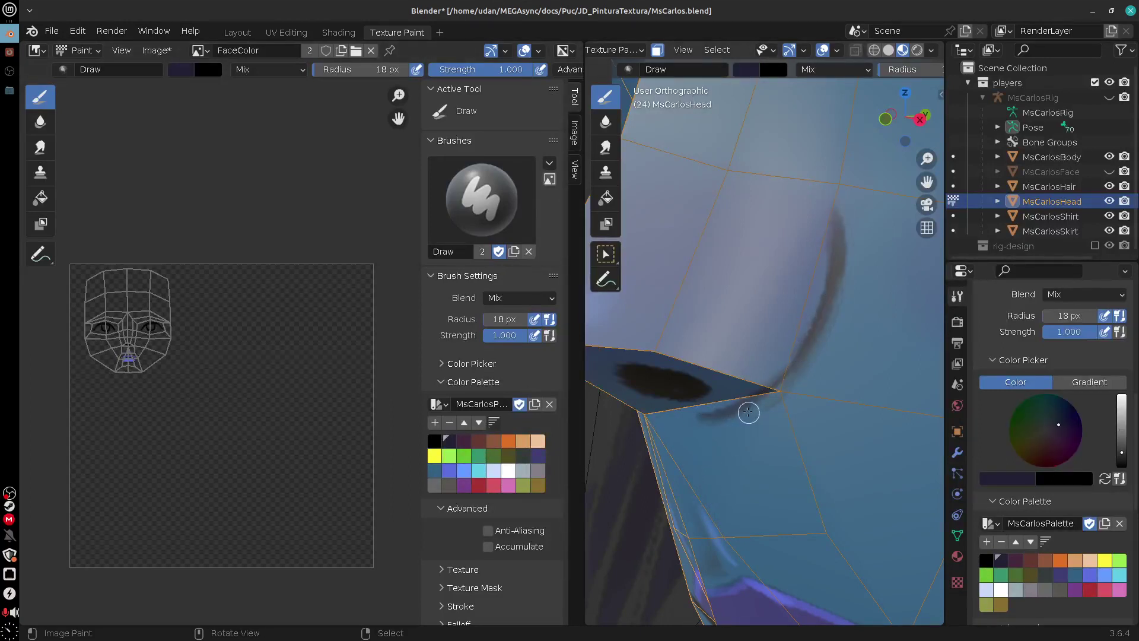
mouse_move(834, 288)
left_mouse_down()
mouse_move(837, 257)
mouse_move(809, 429)
left_mouse_up()
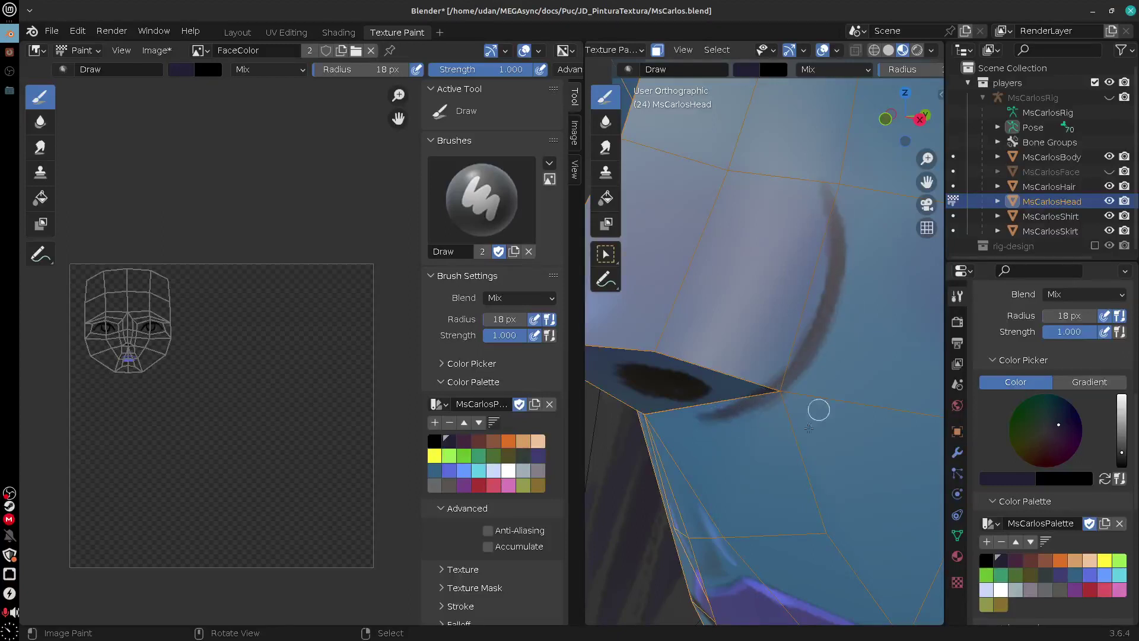
left_click_drag(841, 312, 838, 256)
Thin the part of the outline beneath the nostril with the Erase brush
left_click(628, 69)
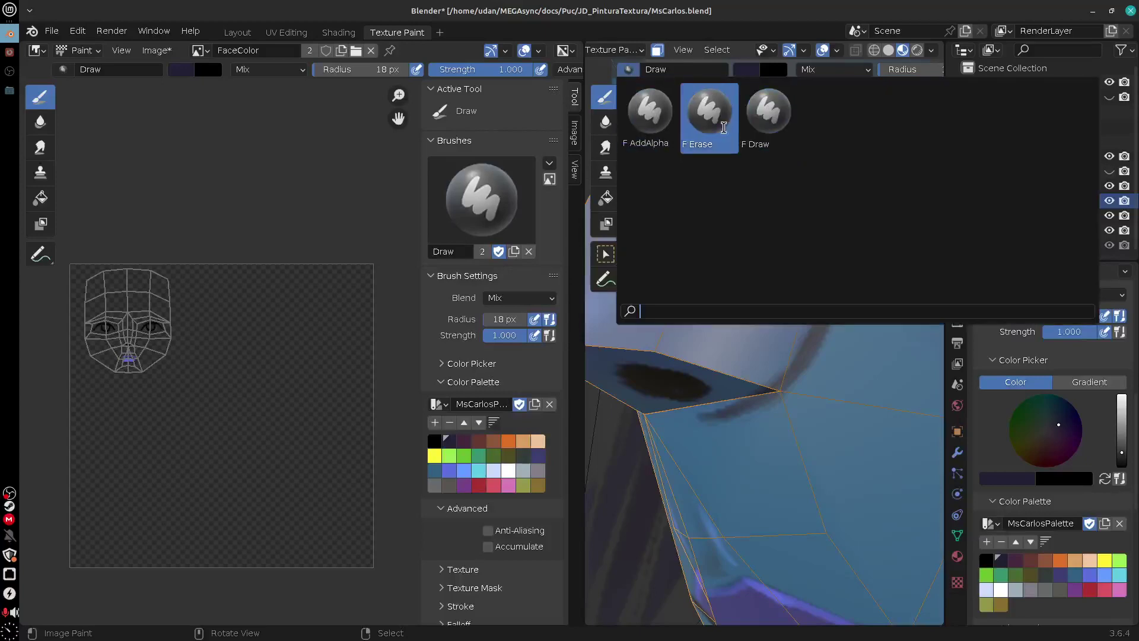
left_click(709, 116)
left_click_drag(688, 422, 731, 410)
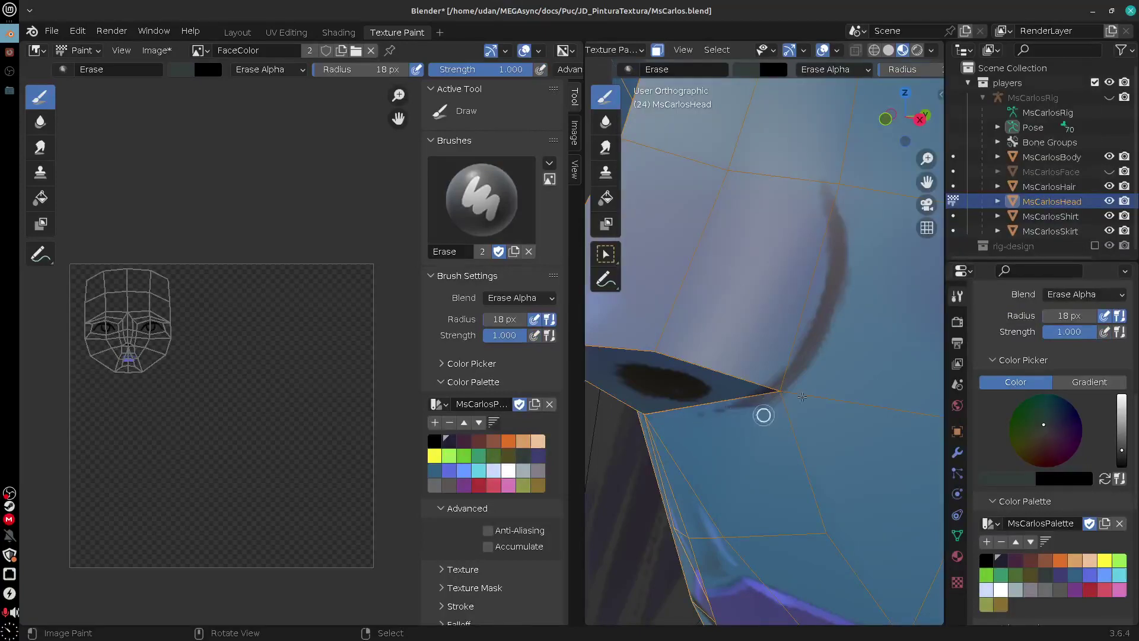
Erase the upper part of the nose wing outline in the right side view and thin what is left near the nostril
scroll(811, 391, "down", 5)
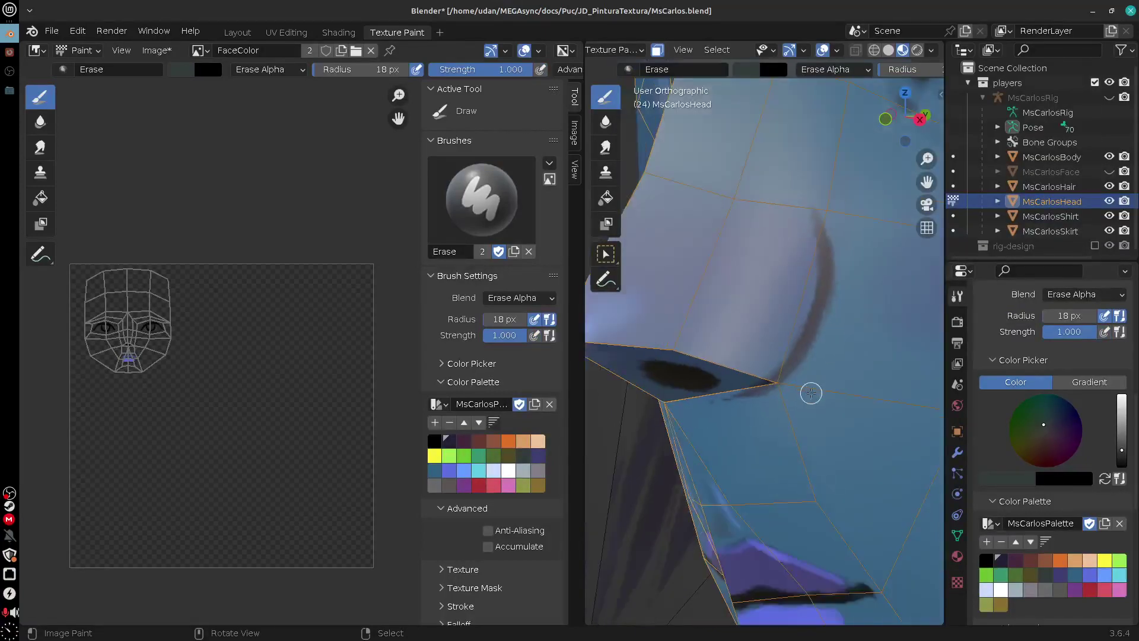
middle_click_drag(810, 395, 770, 349)
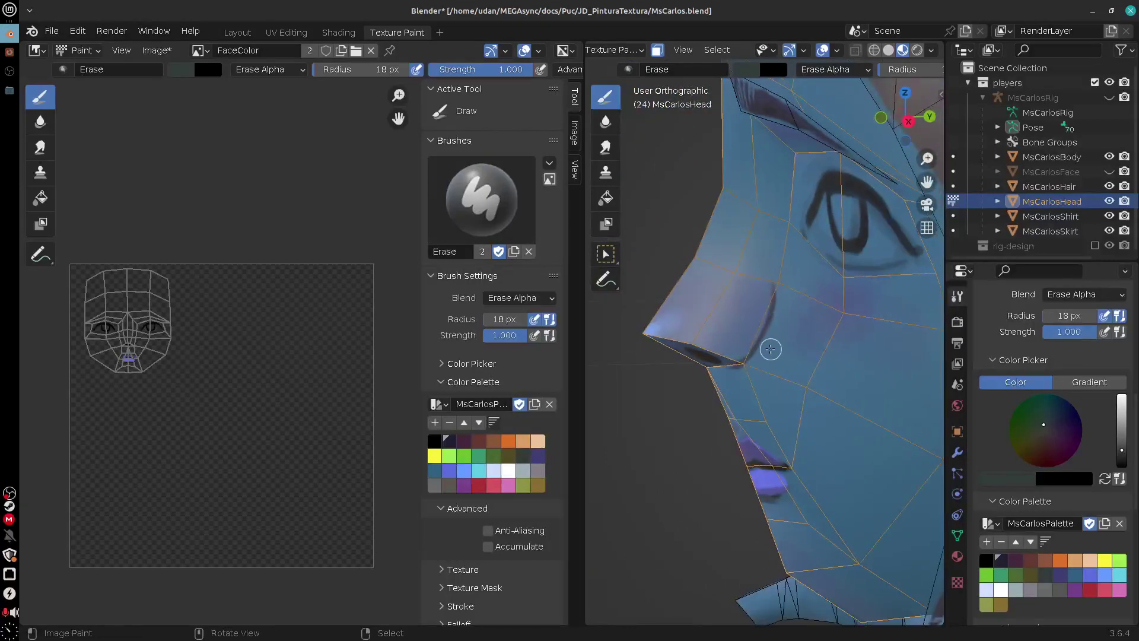
key("KP_3")
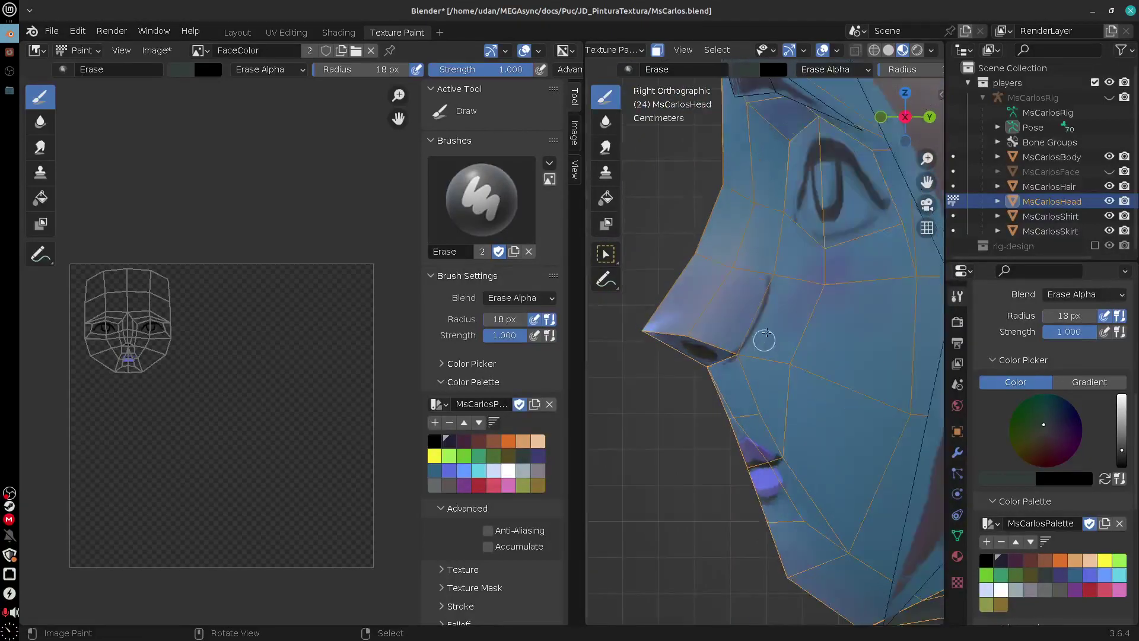
scroll(769, 315, "up", 4)
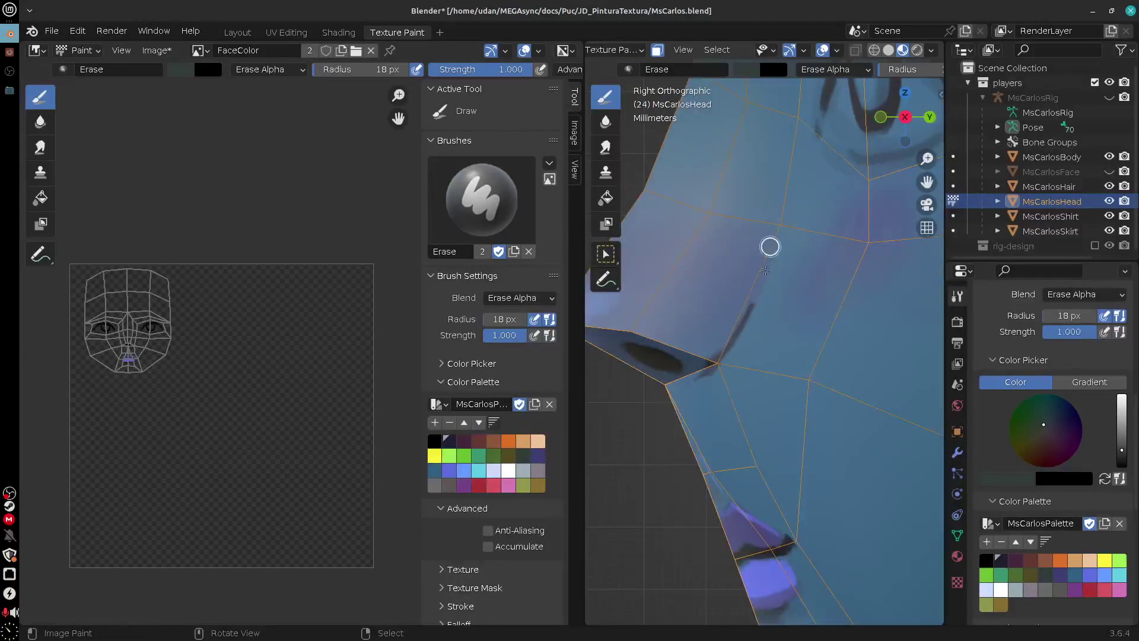
mouse_move(752, 320)
left_mouse_down()
mouse_move(750, 339)
mouse_move(755, 308)
mouse_move(751, 337)
left_mouse_up()
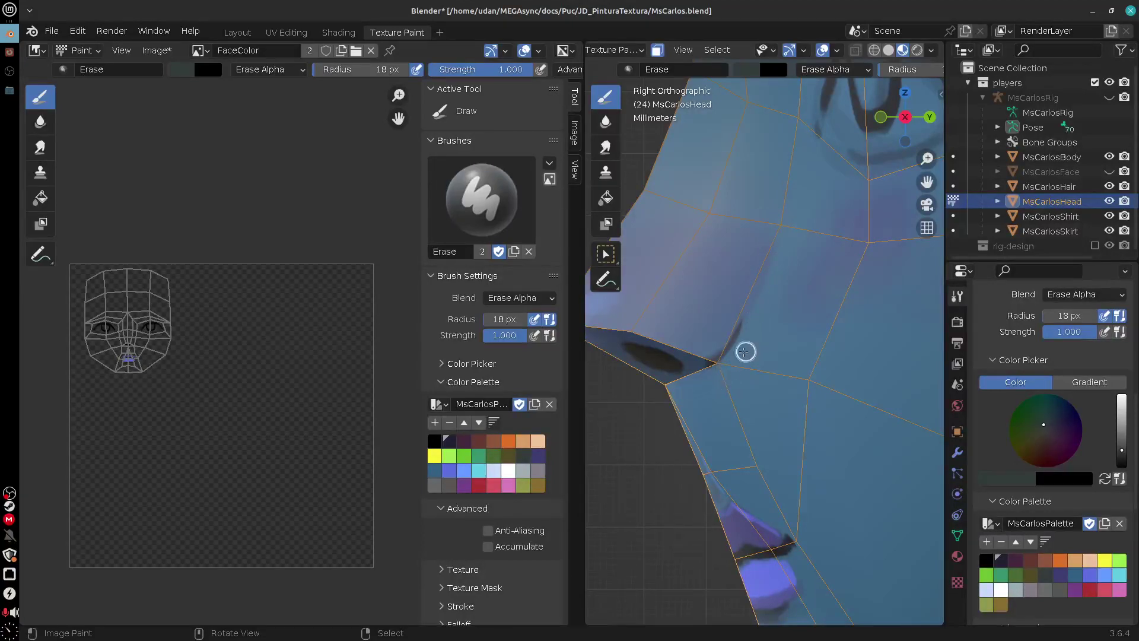
Repaint a short dark navy crease at the nose wing's lower corner with the Draw brush, and review the face from the front
left_click(710, 76)
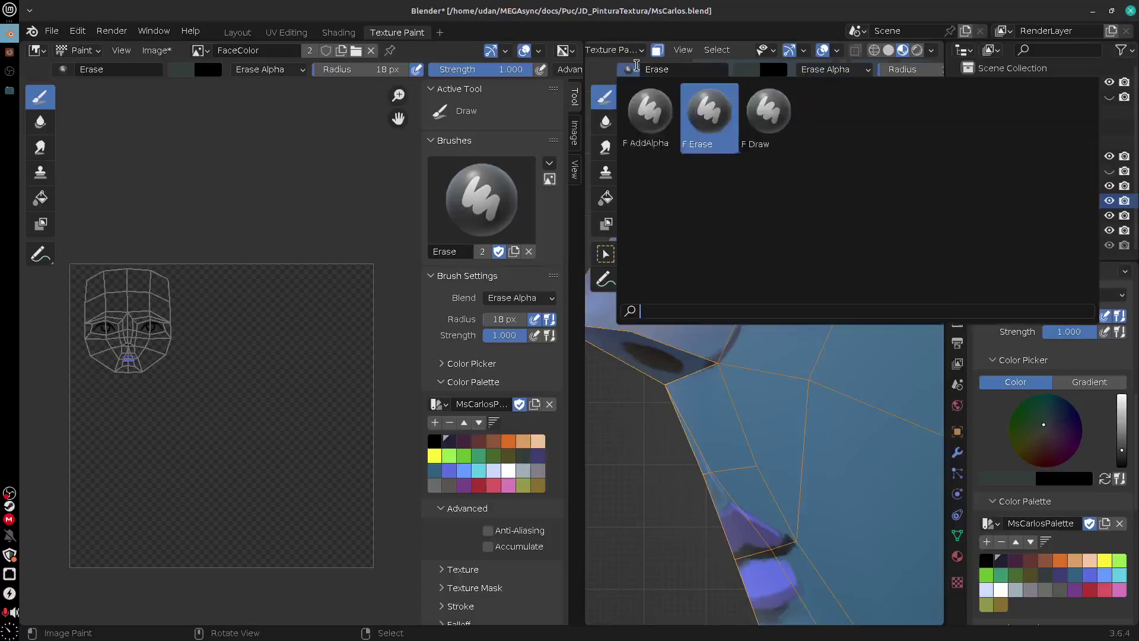
left_click(765, 138)
mouse_move(706, 372)
left_mouse_down()
mouse_move(743, 318)
mouse_move(708, 373)
left_mouse_up()
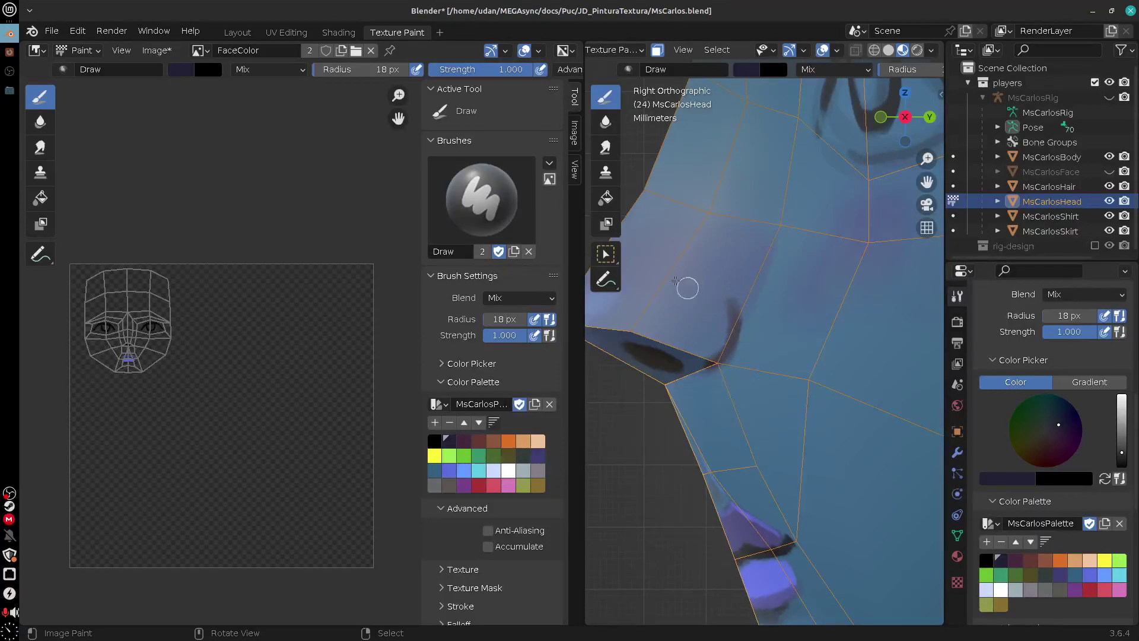
middle_click_drag(734, 399, 763, 491, "shift")
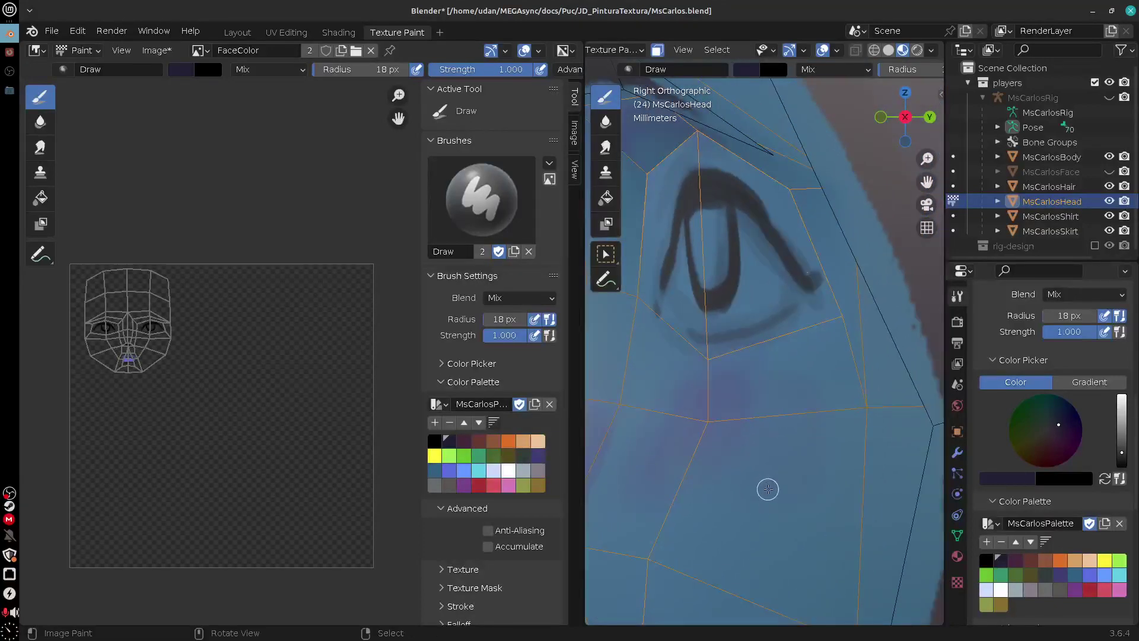
key("KP_1")
scroll(832, 480, "down", 6)
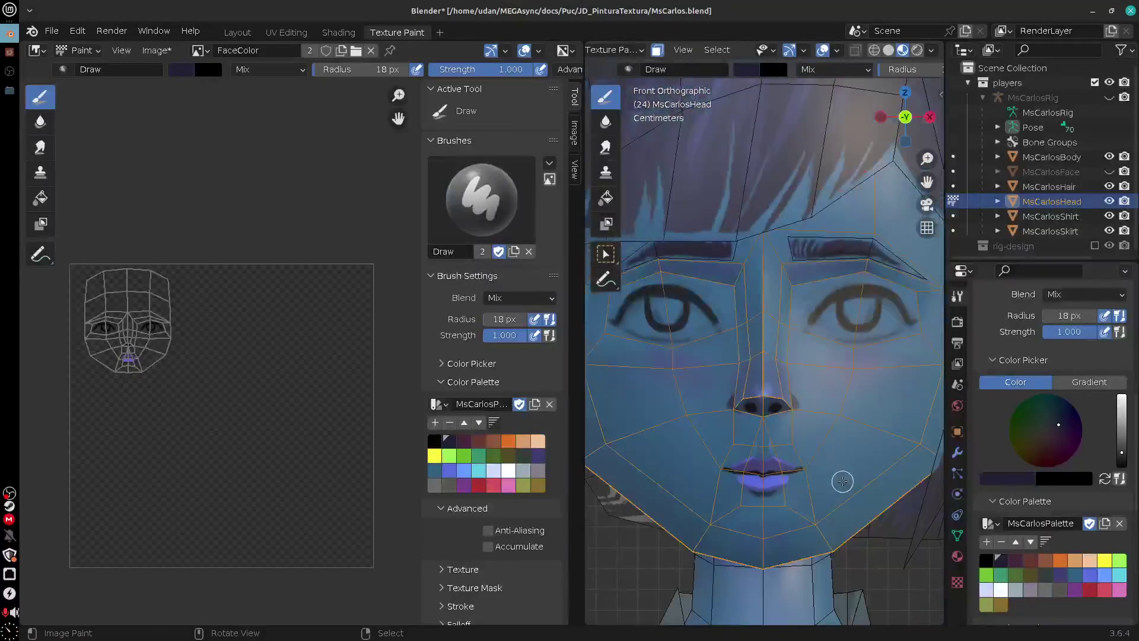
scroll(831, 472, "up", 6)
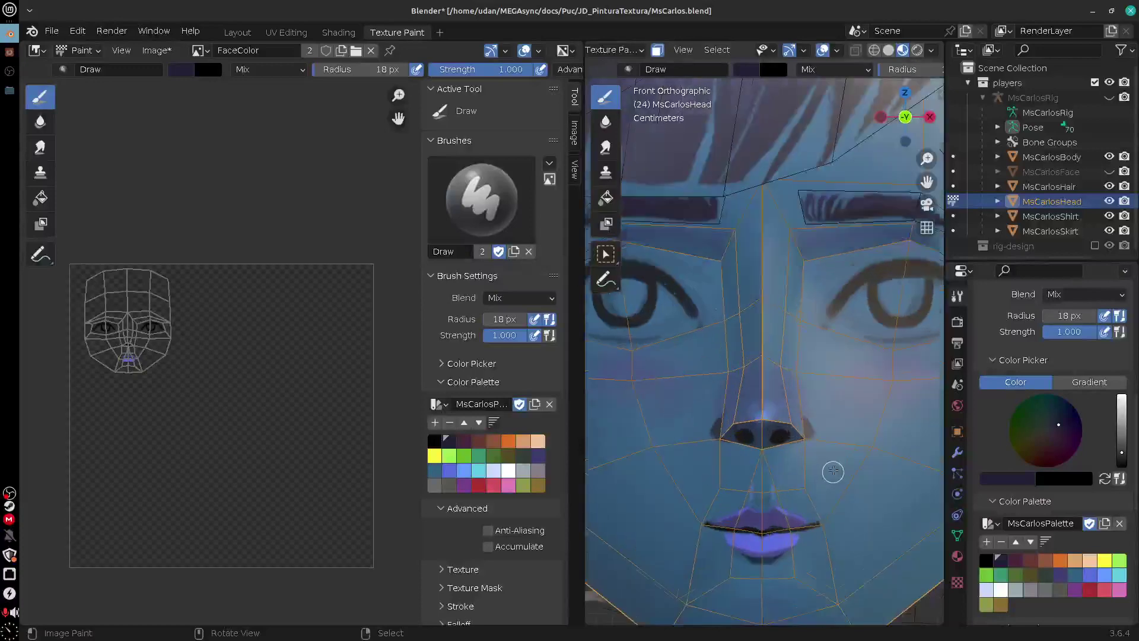
Thin the nose wing outline from its cheek side with the Erase brush
middle_click_drag(883, 499, 749, 392, "shift")
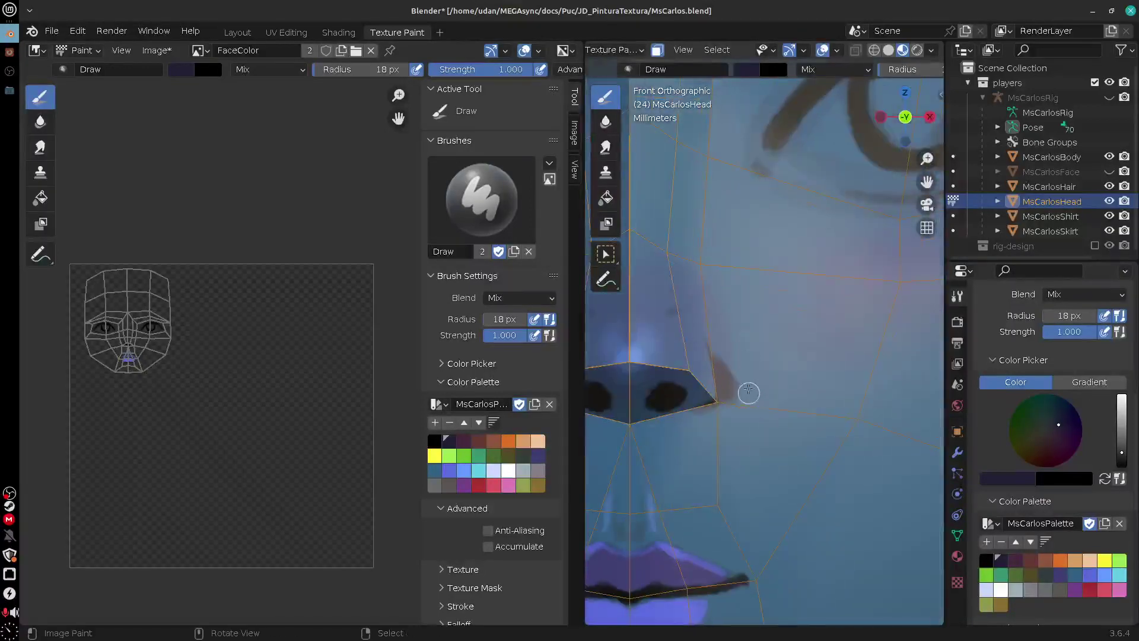
left_click(629, 68)
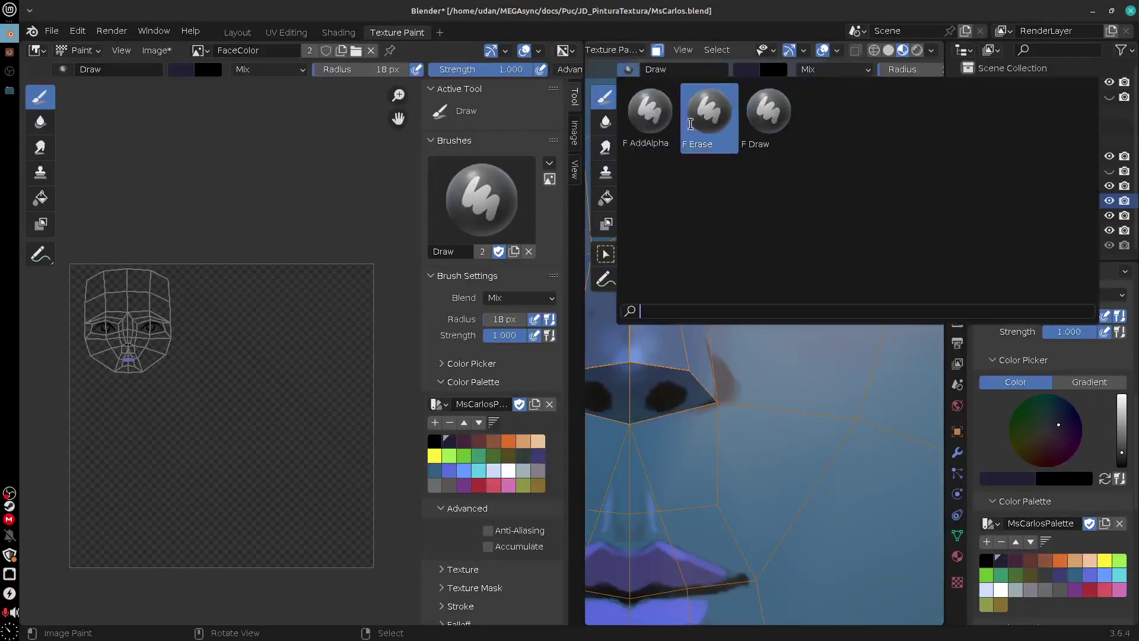
left_click(709, 118)
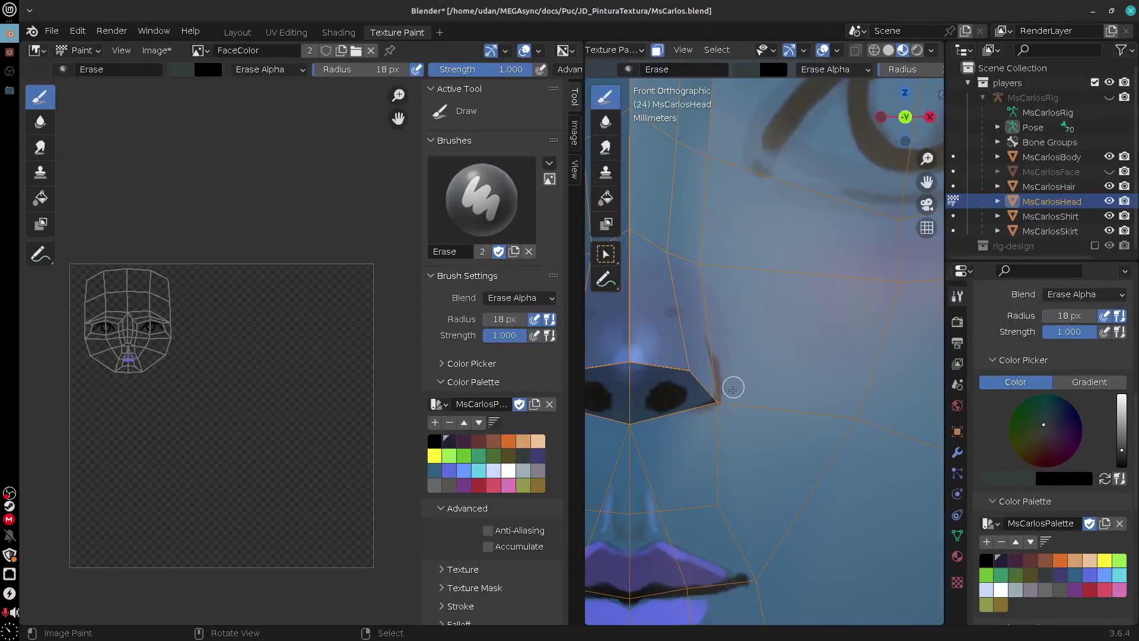
Isolate the MsCarlosHead mesh in local view and check the face from the right side and the front
key("KP_3")
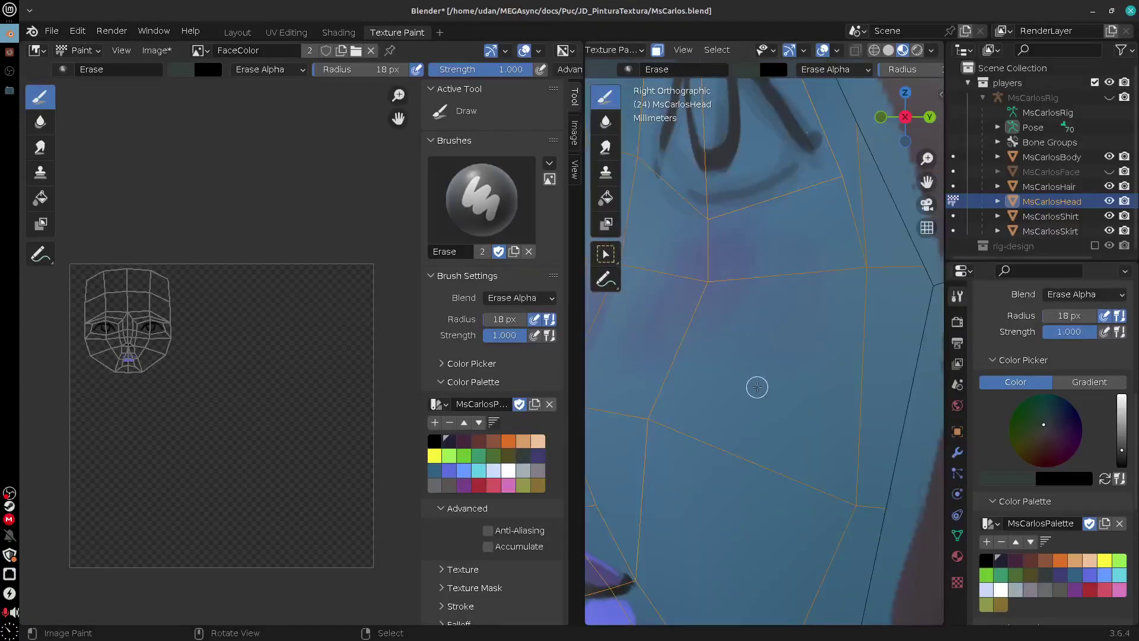
key("KP_Divide")
key("space")
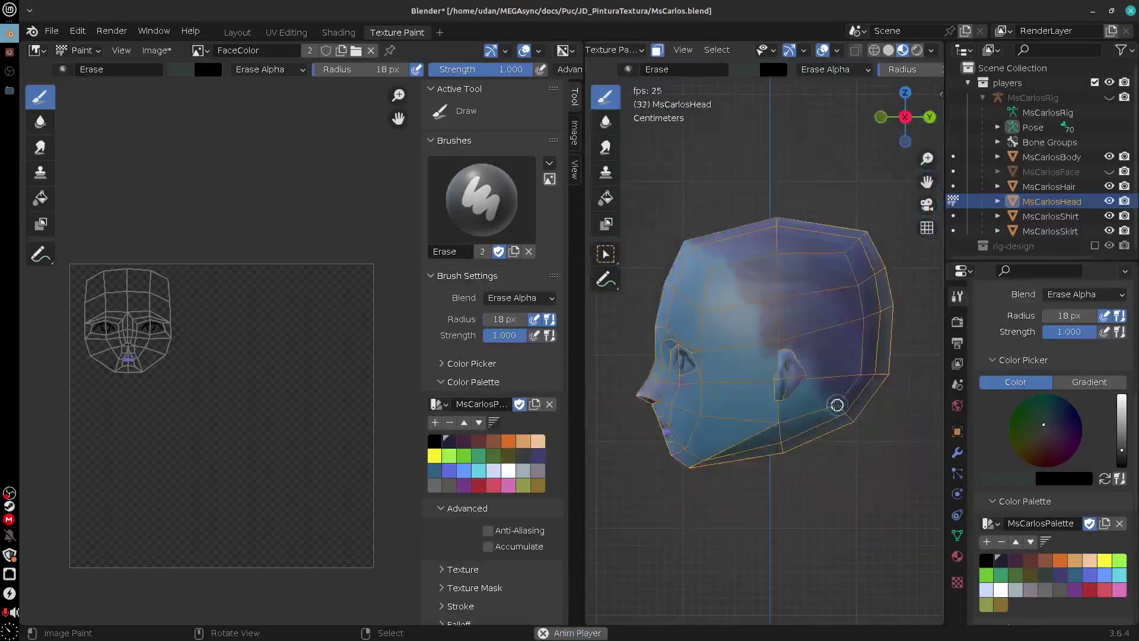
key("space")
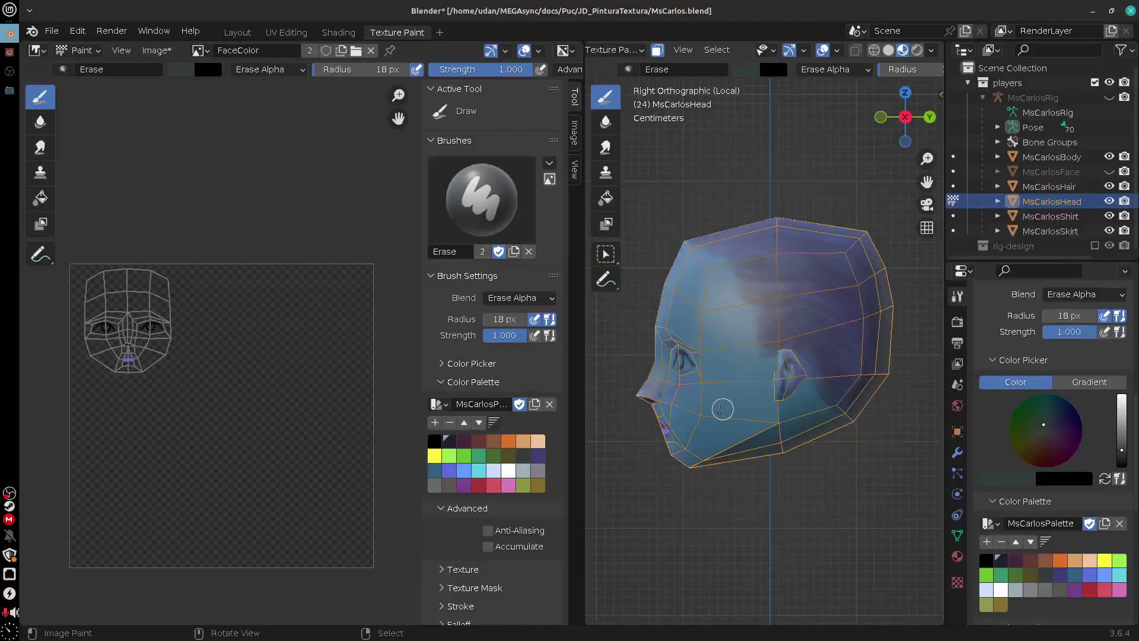
scroll(722, 409, "up", 5)
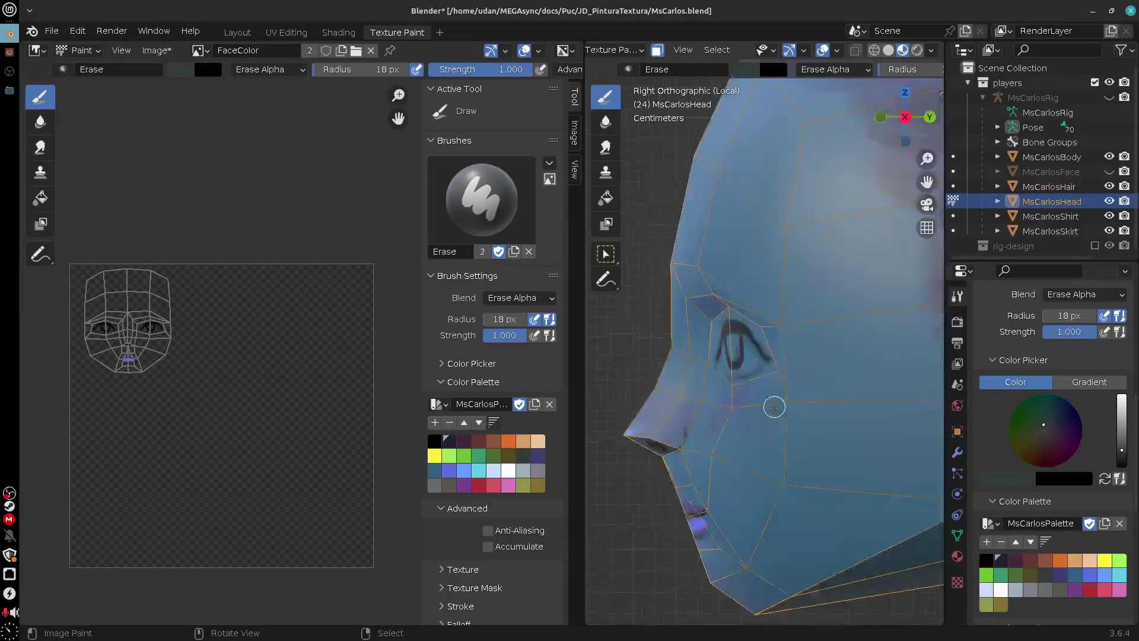
scroll(773, 407, "up", 2)
key("KP_1")
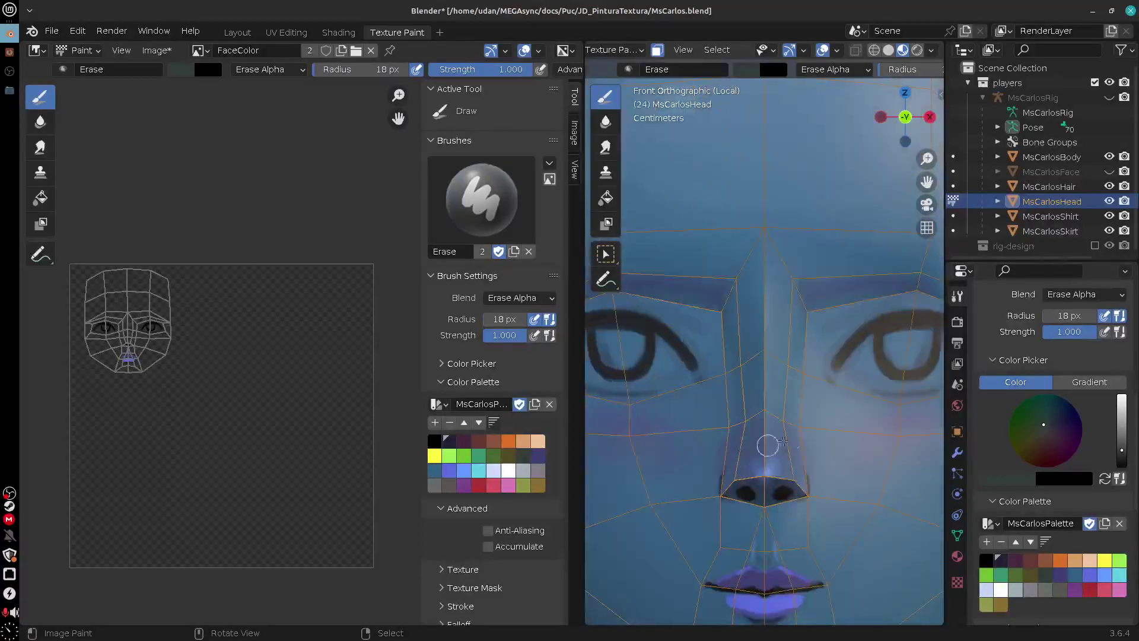
Paint a thin dark navy eyelid crease above the inner half of the upper eye outline with the Draw brush
left_click_drag(860, 445, 743, 469, "alt+shift")
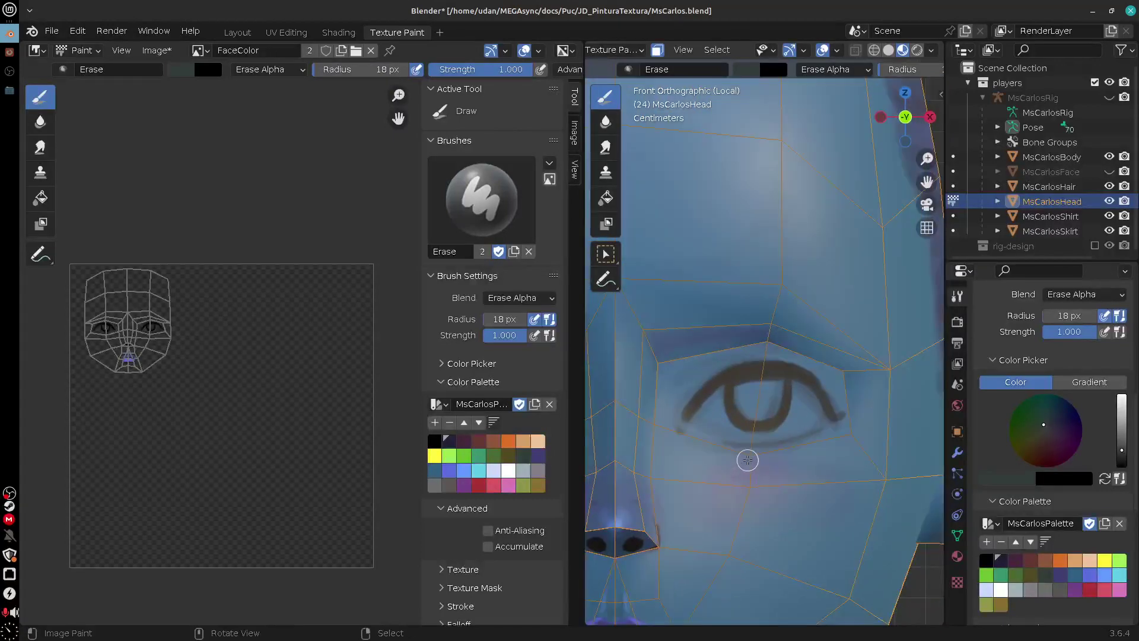
scroll(744, 460, "up", 4)
left_click(435, 441)
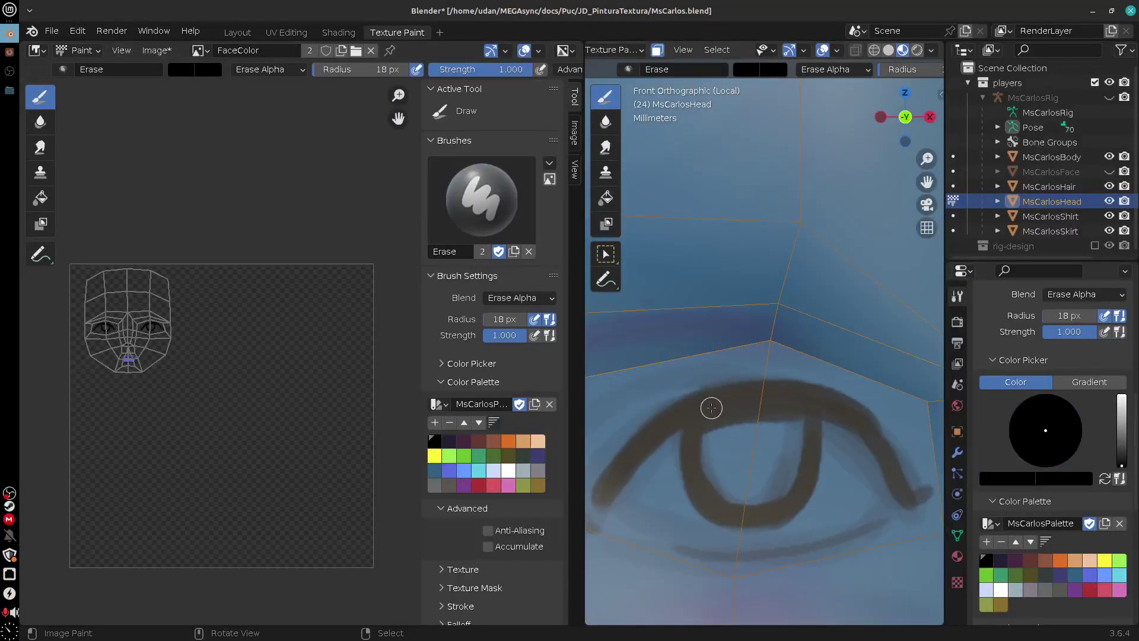
left_click(652, 72)
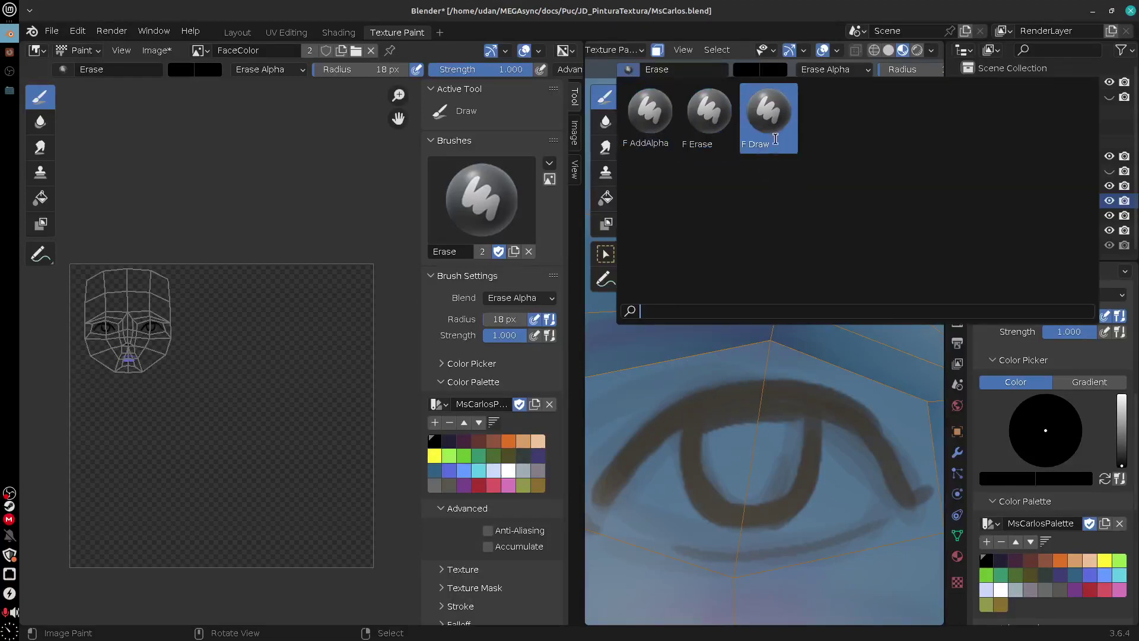
left_click(793, 160)
middle_click_drag(721, 392, 830, 351, "shift")
left_click_drag(723, 376, 769, 360)
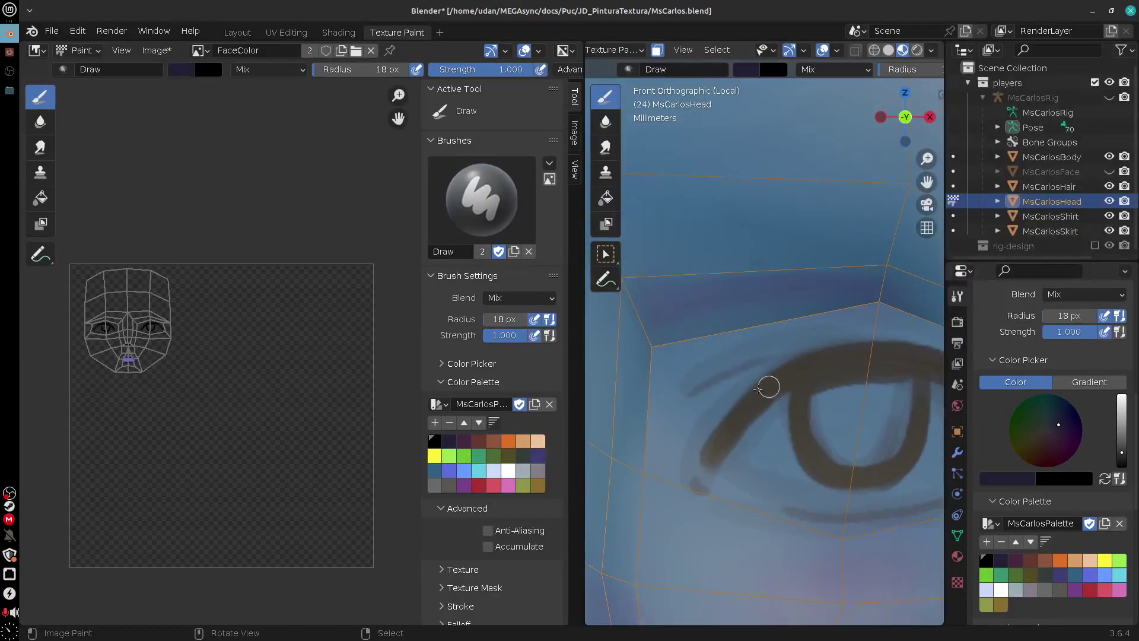
key("ctrl+z")
mouse_move(698, 401)
left_mouse_down()
mouse_move(810, 335)
mouse_move(820, 382)
left_mouse_up()
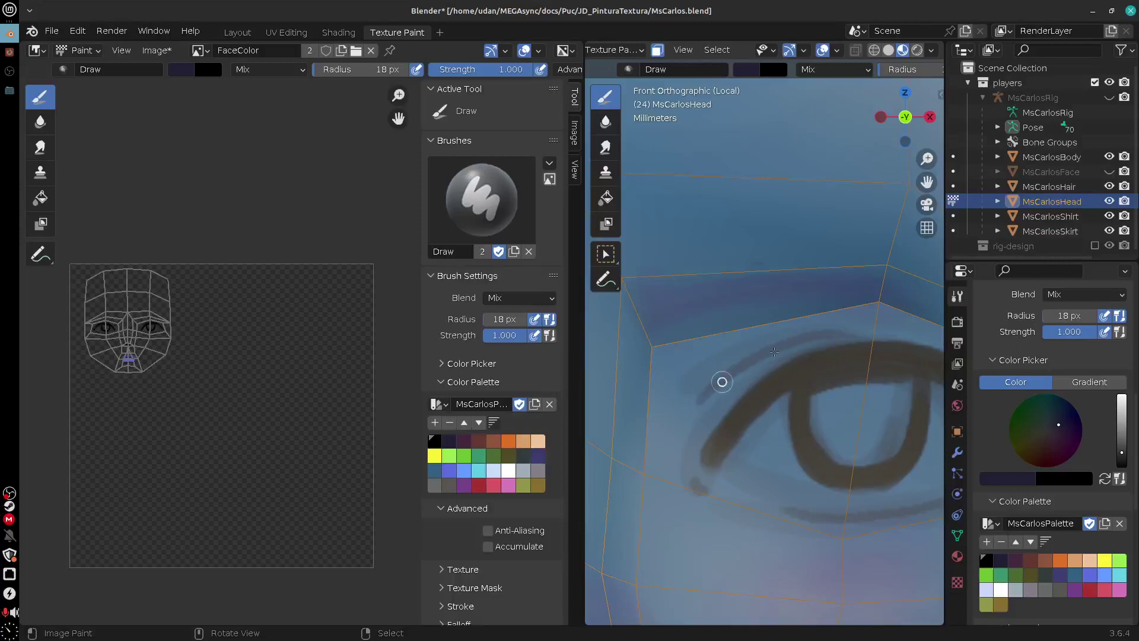
Choose the pale lavender palette colour and try a full-strength stroke in the eye white's inner corner, undoing it
middle_click_drag(857, 457, 796, 363, "shift")
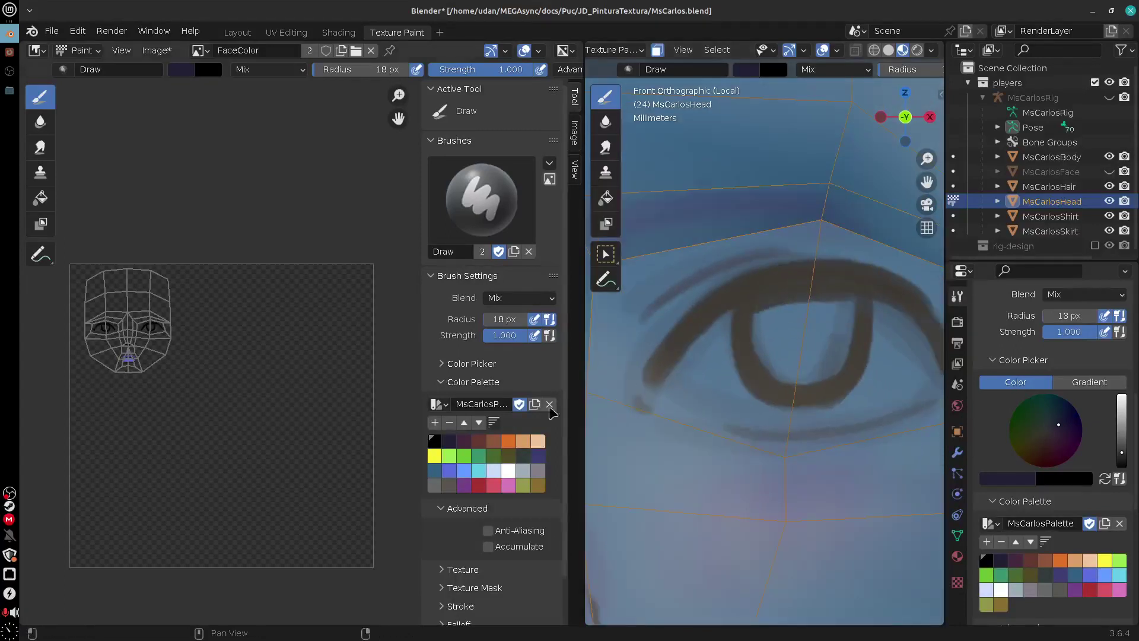
left_click(494, 471)
left_click_drag(686, 386, 721, 333)
key("ctrl+z")
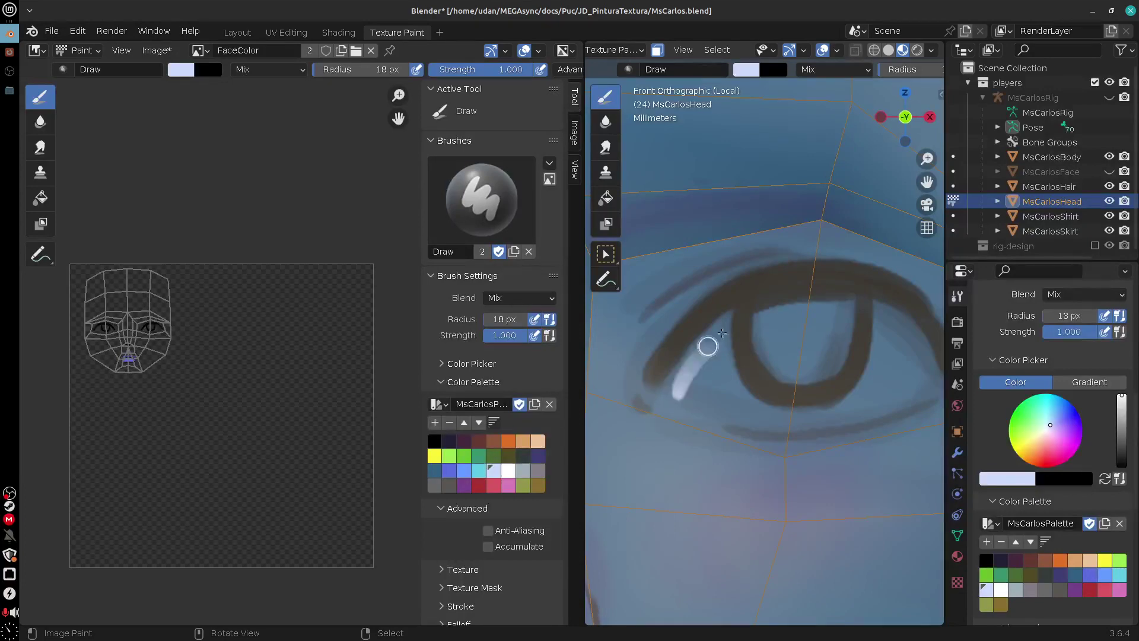
key("ctrl+z")
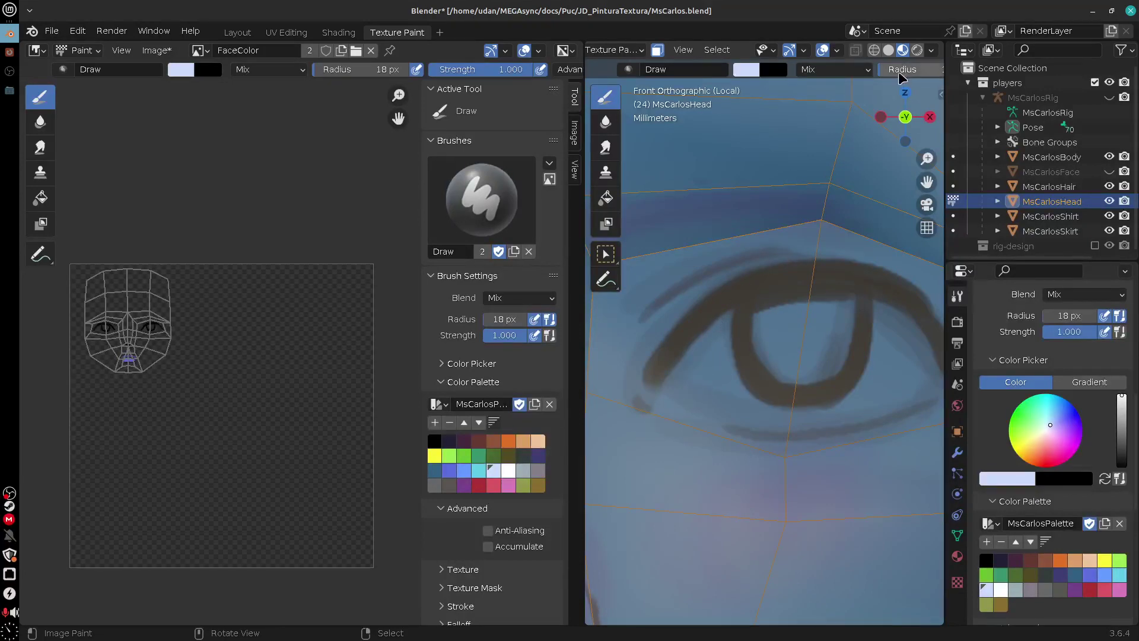
Lower the Draw brush strength to 0.281, testing a stroke in the eye white along the way
scroll(899, 70, "down", 3)
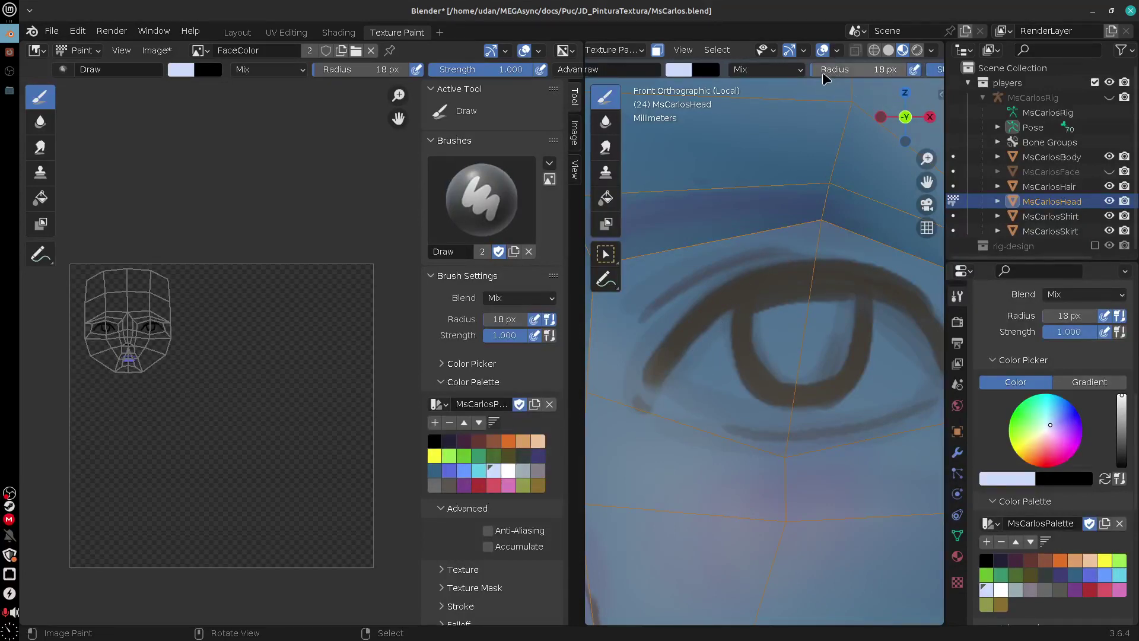
middle_click_drag(822, 72, 759, 104)
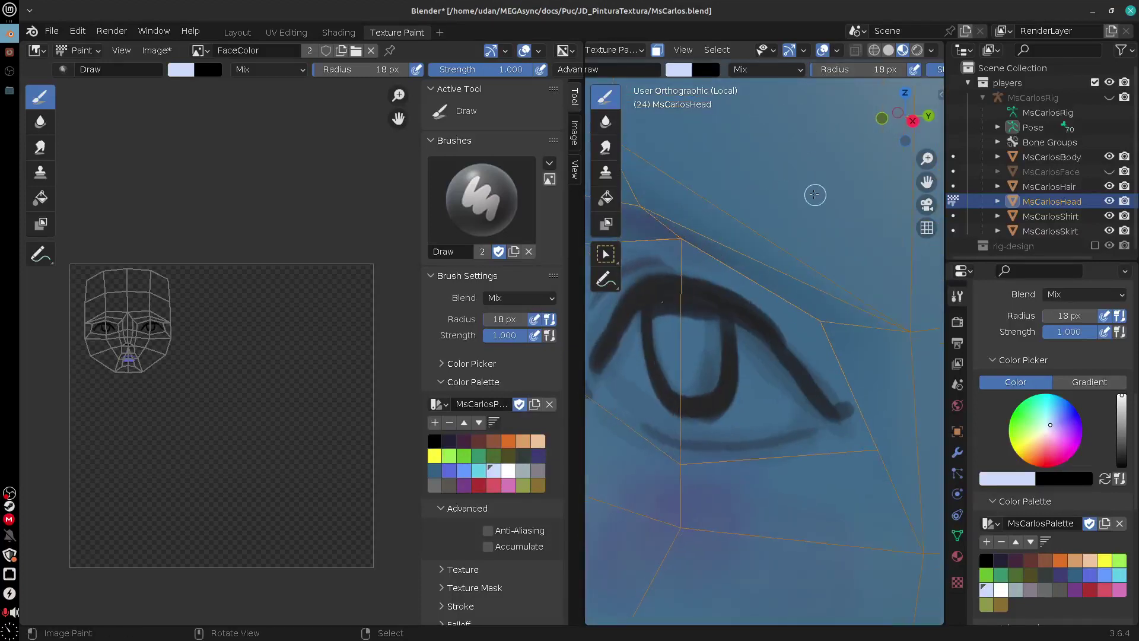
key("KP_1")
scroll(902, 75, "down", 6)
left_click_drag(842, 70, 798, 70)
left_click_drag(683, 388, 735, 323)
key("ctrl+z")
left_click_drag(842, 70, 780, 95)
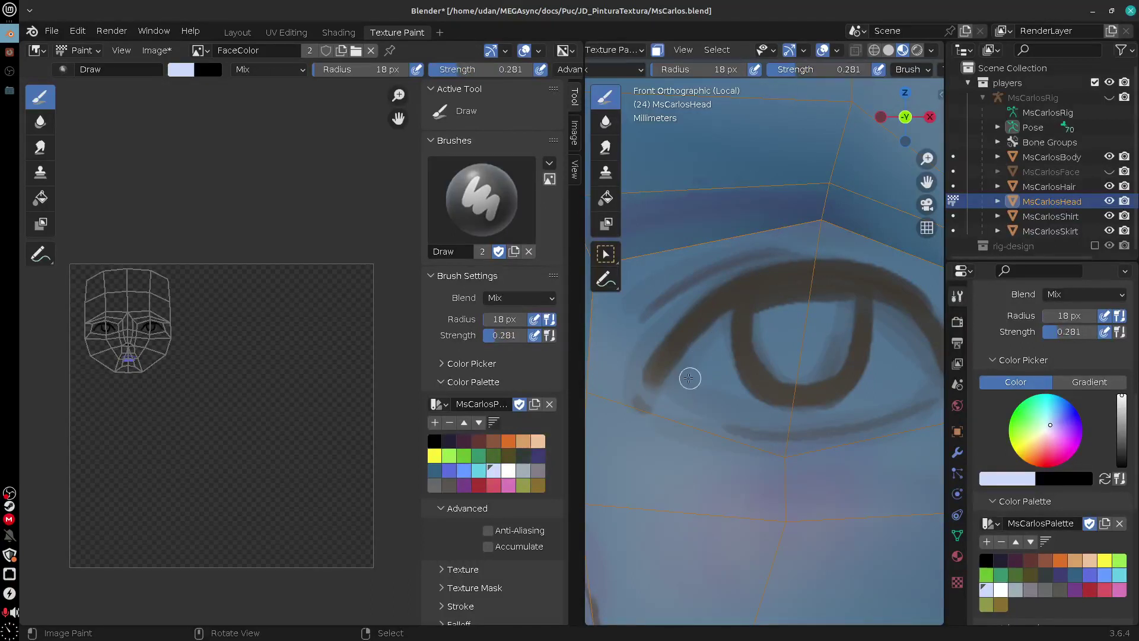
Fill the eye white around the iris with layered pale lavender strokes, leaving the area under the upper lid more shaded
mouse_move(686, 376)
left_mouse_down()
mouse_move(719, 333)
mouse_move(732, 391)
mouse_move(781, 415)
mouse_move(831, 408)
mouse_move(867, 369)
mouse_move(882, 302)
mouse_move(877, 376)
mouse_move(819, 418)
mouse_move(717, 399)
mouse_move(684, 379)
mouse_move(708, 347)
mouse_move(704, 402)
mouse_move(692, 394)
mouse_move(808, 415)
mouse_move(904, 391)
mouse_move(890, 385)
mouse_move(896, 326)
mouse_move(908, 359)
mouse_move(920, 338)
mouse_move(926, 386)
mouse_move(929, 374)
mouse_move(821, 419)
mouse_move(683, 394)
mouse_move(773, 409)
mouse_move(924, 388)
mouse_move(894, 343)
mouse_move(837, 415)
mouse_move(779, 423)
mouse_move(723, 405)
mouse_move(813, 417)
mouse_move(904, 404)
mouse_move(794, 430)
left_mouse_up()
key("ctrl+z")
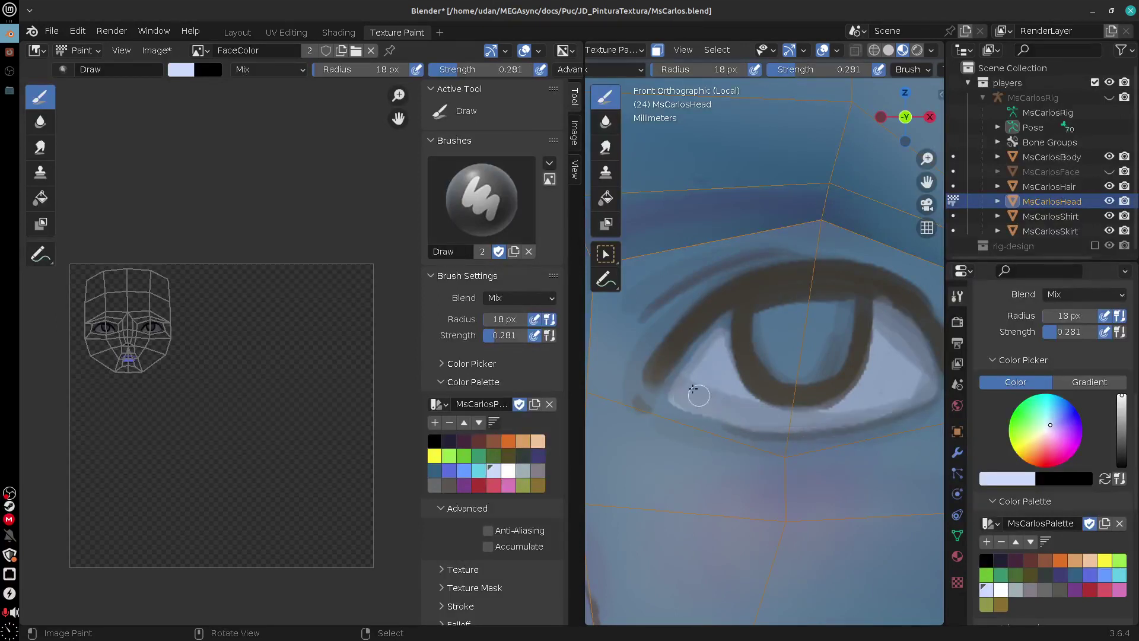
mouse_move(709, 364)
left_mouse_down()
mouse_move(689, 387)
mouse_move(732, 395)
mouse_move(720, 369)
mouse_move(755, 413)
mouse_move(780, 421)
mouse_move(771, 414)
mouse_move(830, 417)
mouse_move(910, 371)
mouse_move(863, 404)
mouse_move(891, 368)
mouse_move(886, 393)
mouse_move(805, 414)
mouse_move(703, 398)
mouse_move(738, 404)
mouse_move(691, 382)
mouse_move(687, 395)
mouse_move(695, 377)
mouse_move(749, 411)
mouse_move(829, 400)
left_mouse_up()
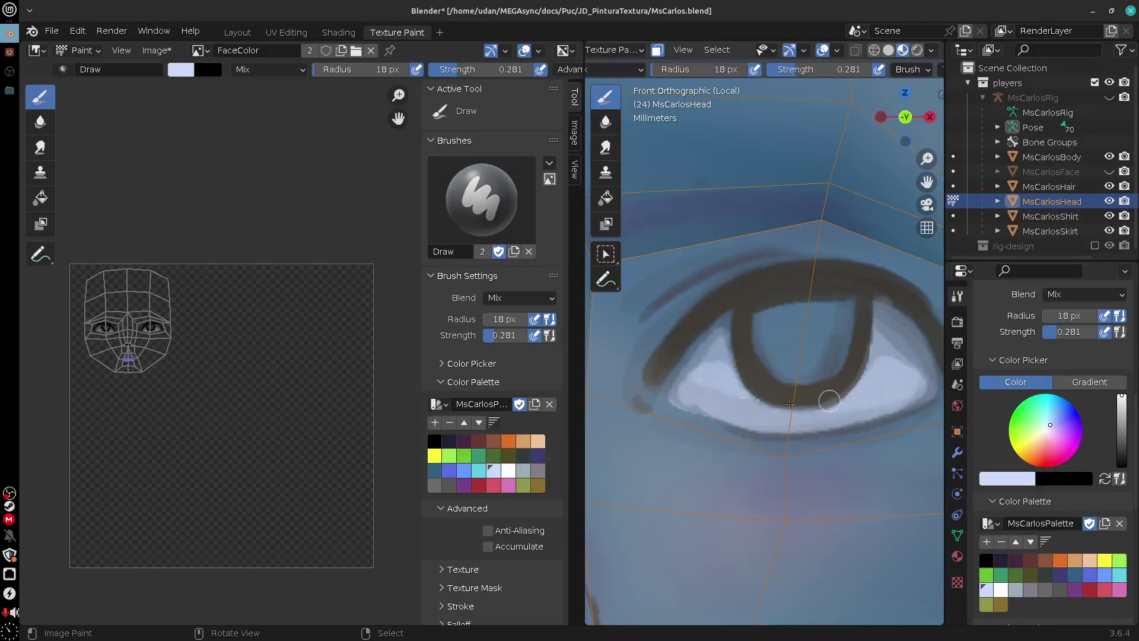
Paint a pink line along the lower eyelid rim with the brush radius reduced to 12 px
left_click(509, 485)
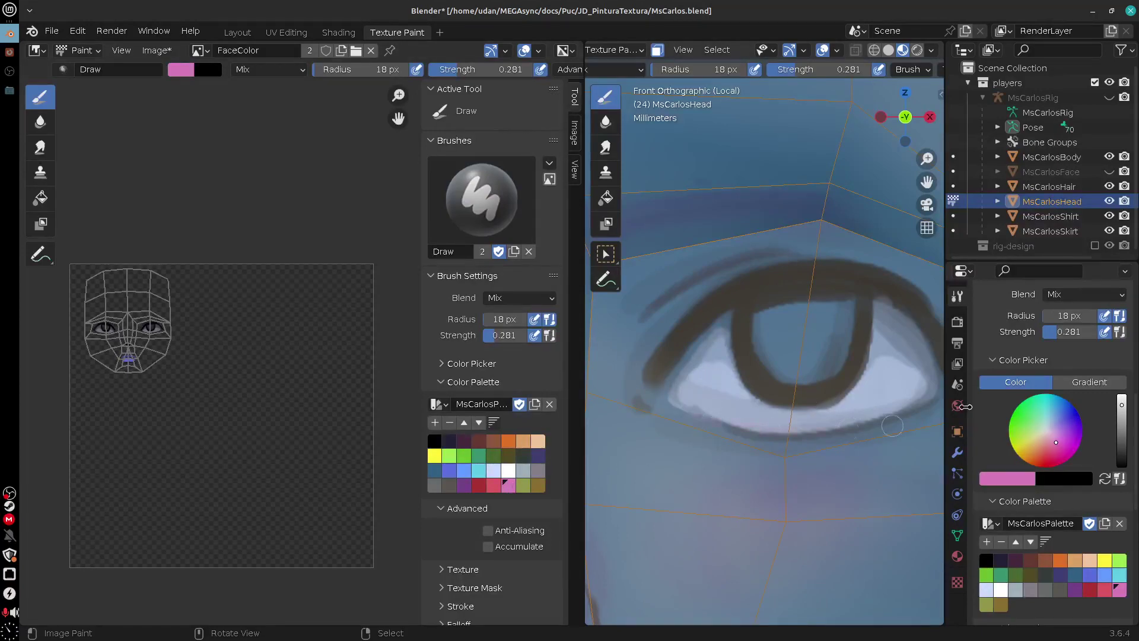
key("f")
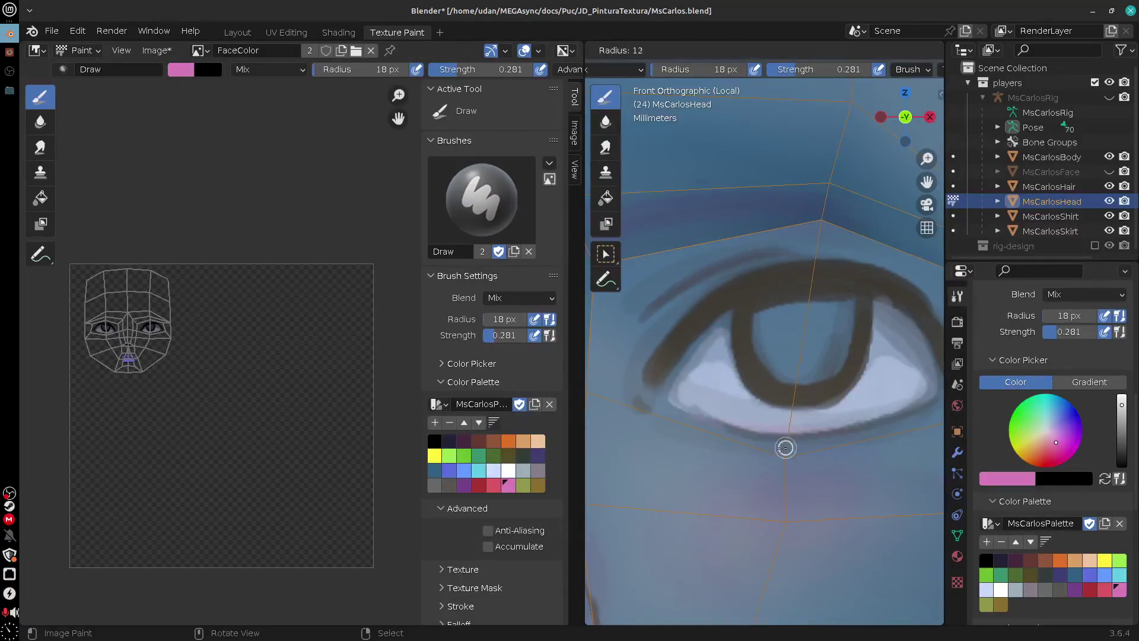
left_click(785, 447)
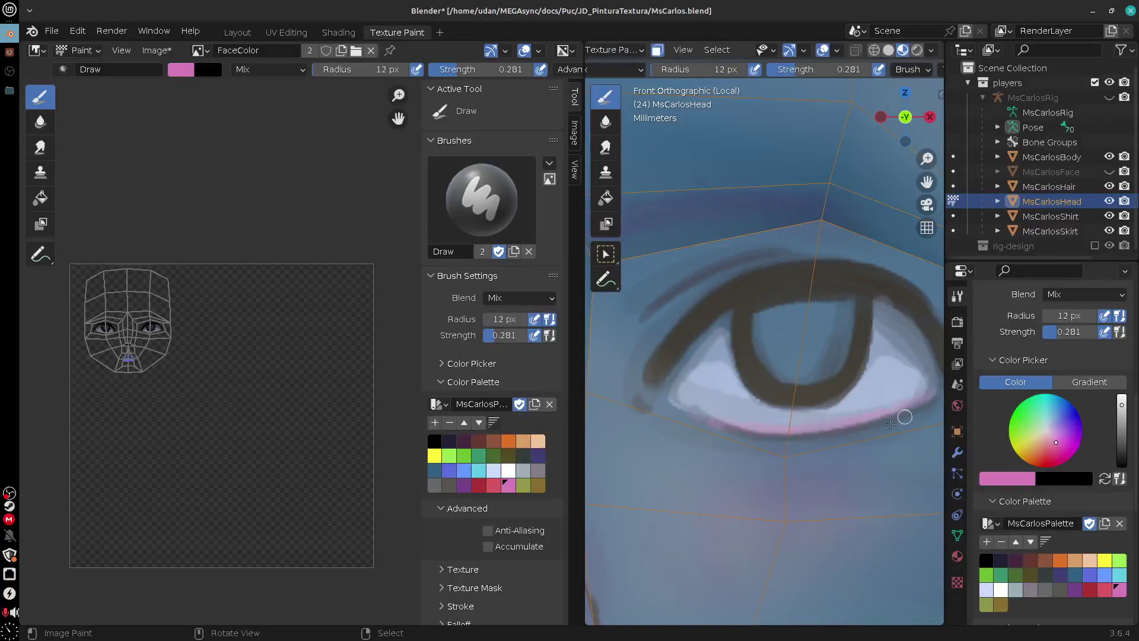
middle_click_drag(882, 431, 681, 449, "shift")
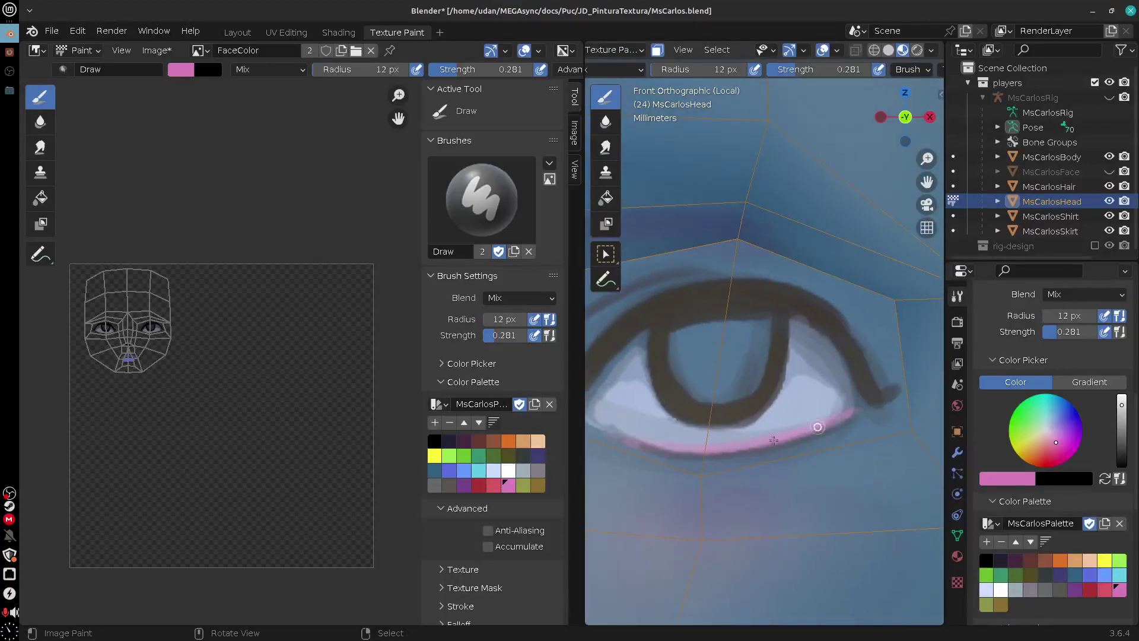
Paint two short black lashes under the outer lower eyelid at brush strength 1.000, undoing the extra strokes near the corner
left_click(435, 442)
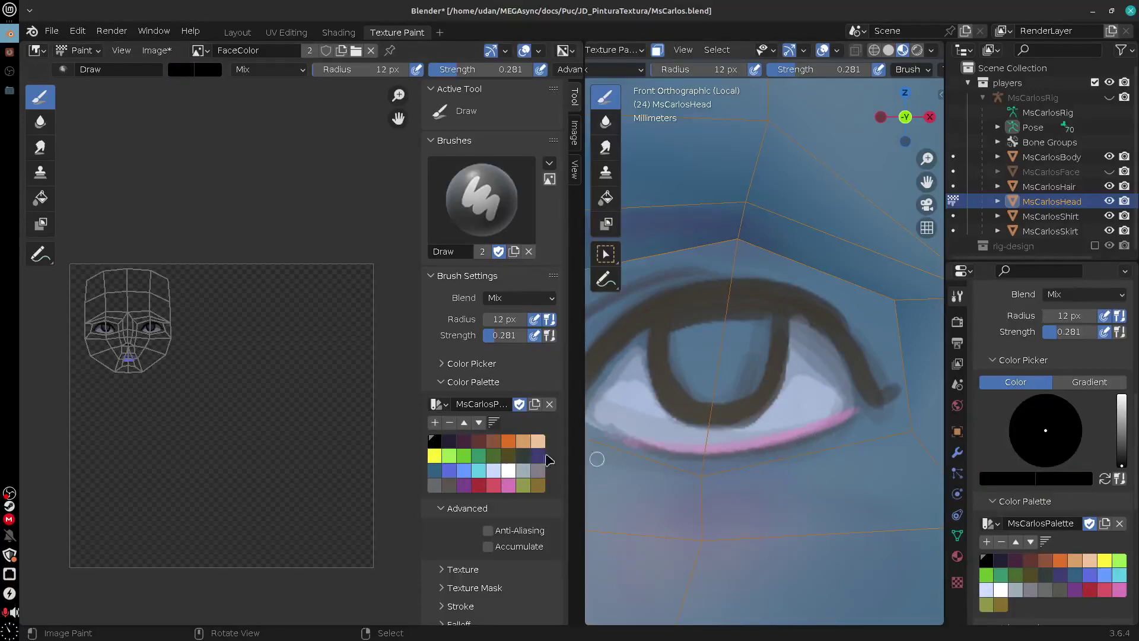
left_click_drag(801, 74, 962, 119)
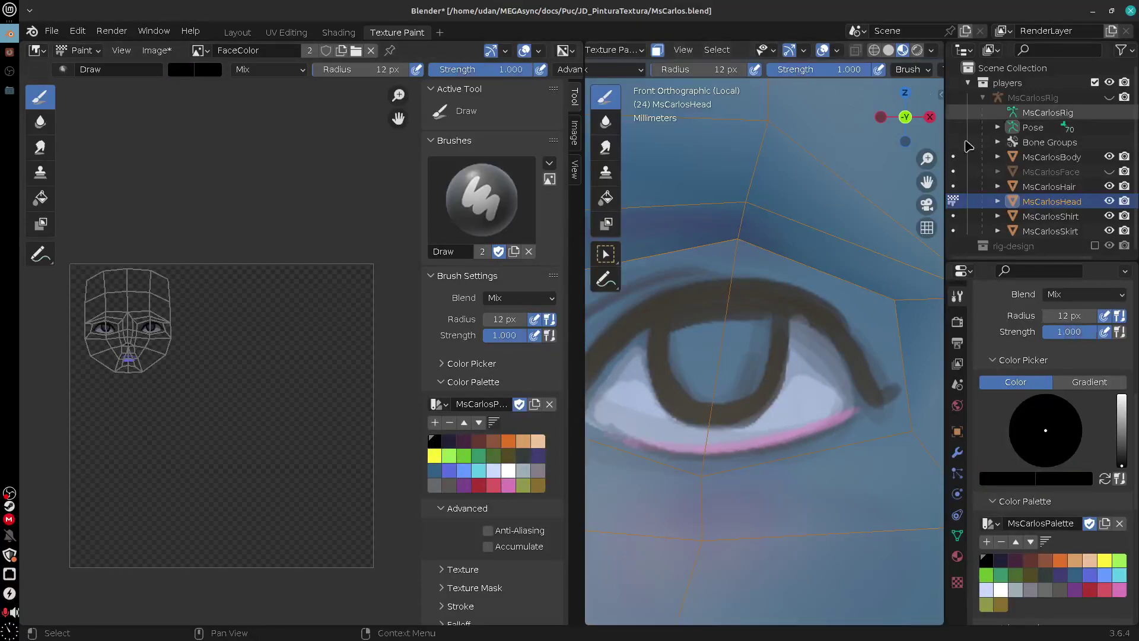
mouse_move(796, 442)
left_mouse_down()
mouse_move(880, 444)
mouse_move(913, 378)
left_mouse_up()
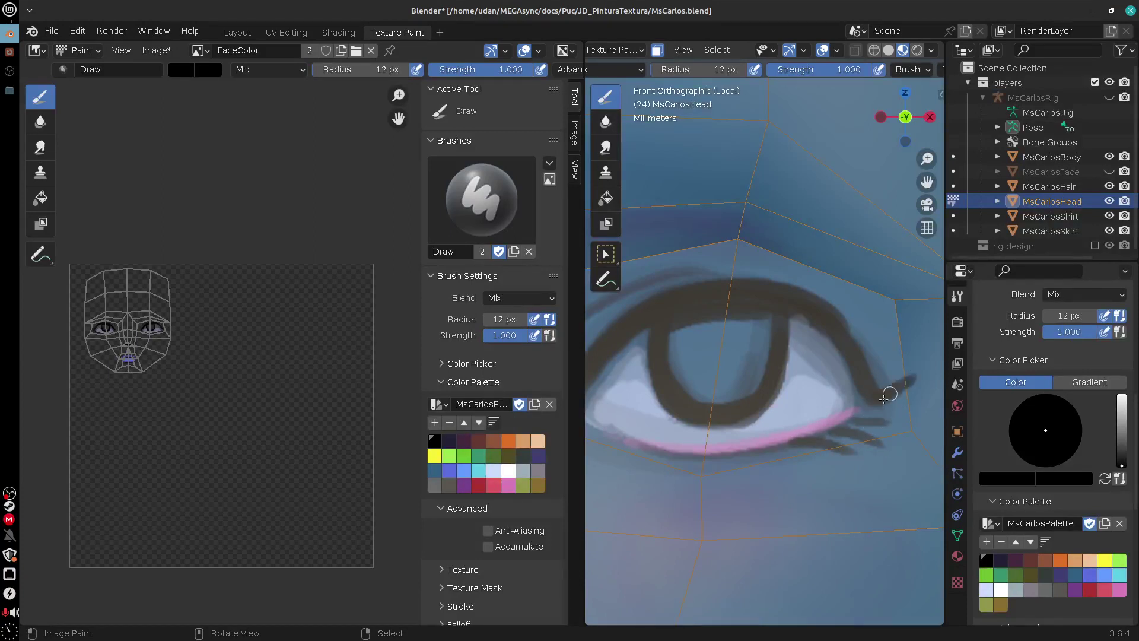
key("ctrl+z")
key("ctrl+z")
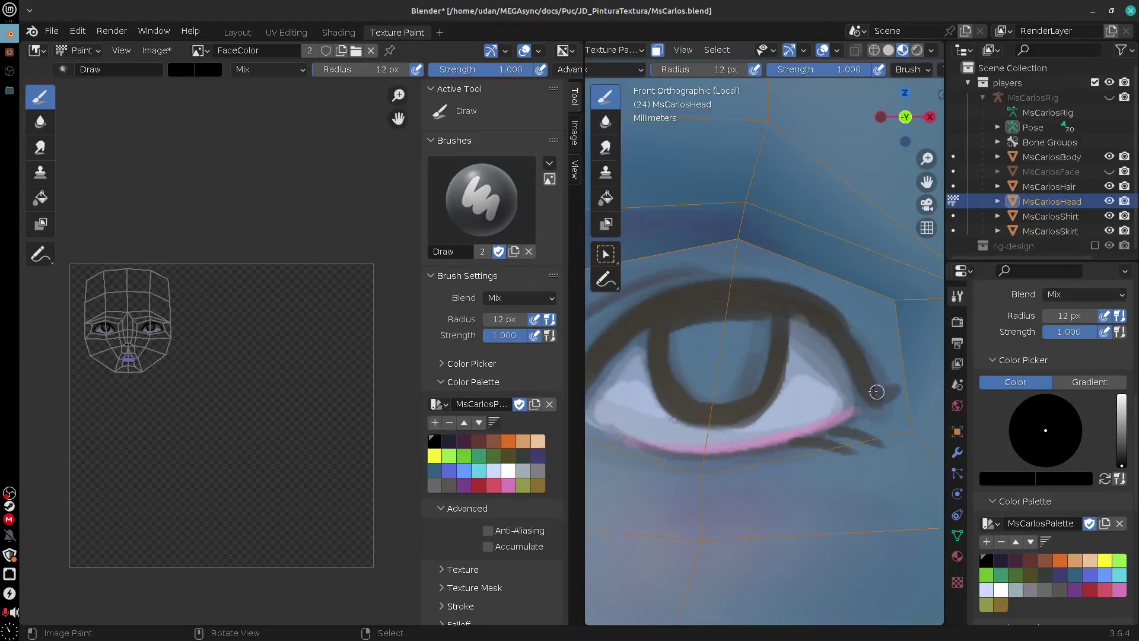
Extend the upper eye outline into a pointed black corner in the right side view and add a third lower lash
key("KP_3")
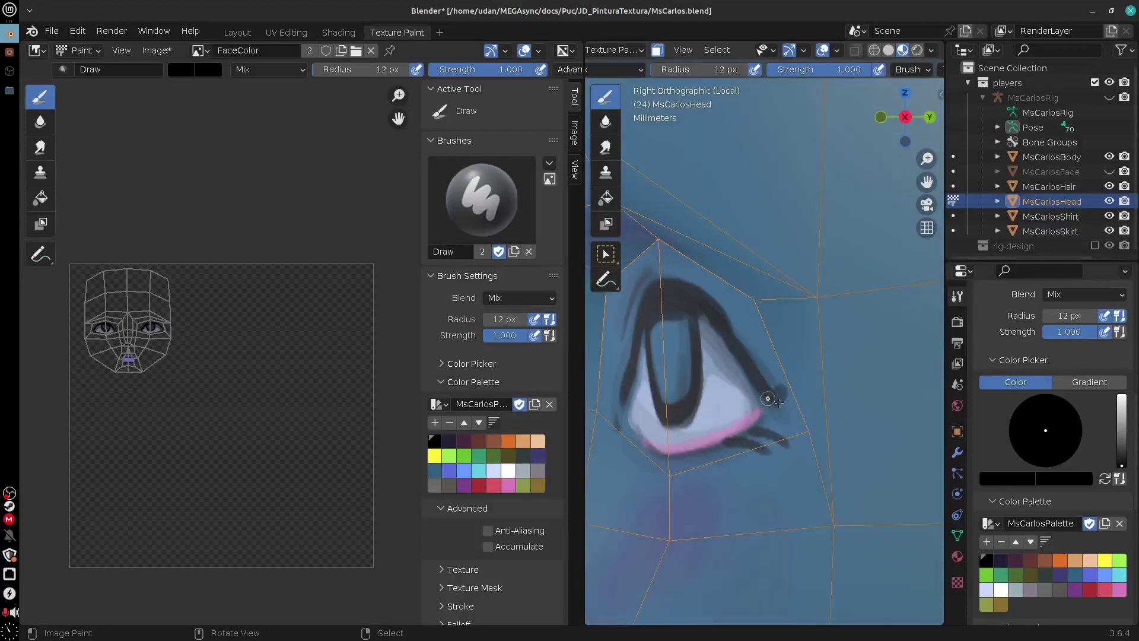
left_click_drag(768, 398, 780, 396)
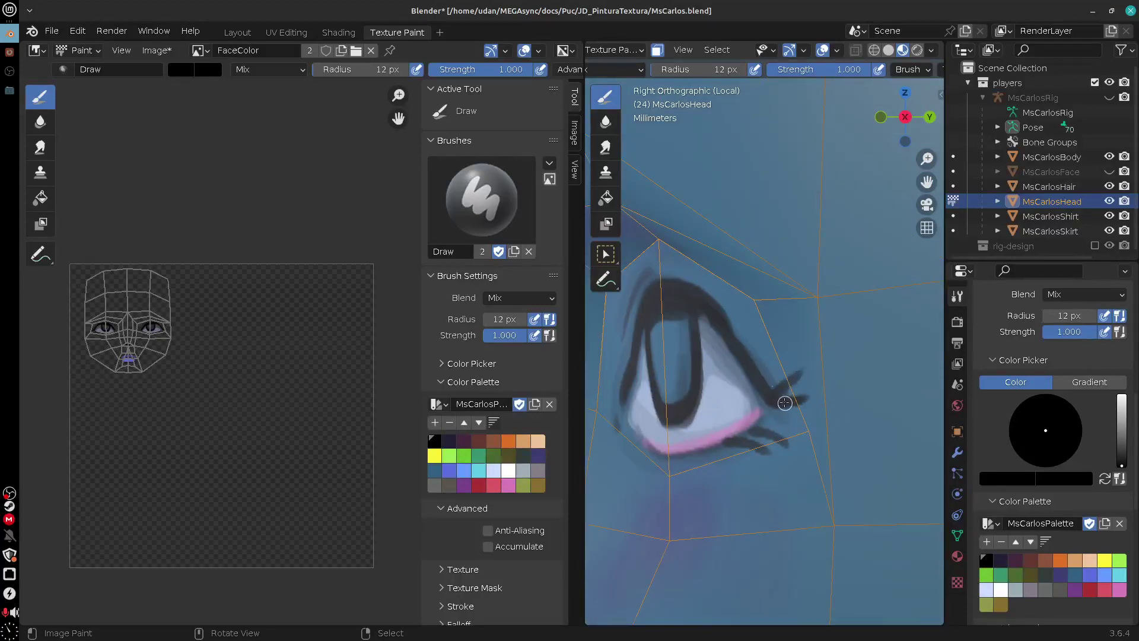
key("ctrl+z")
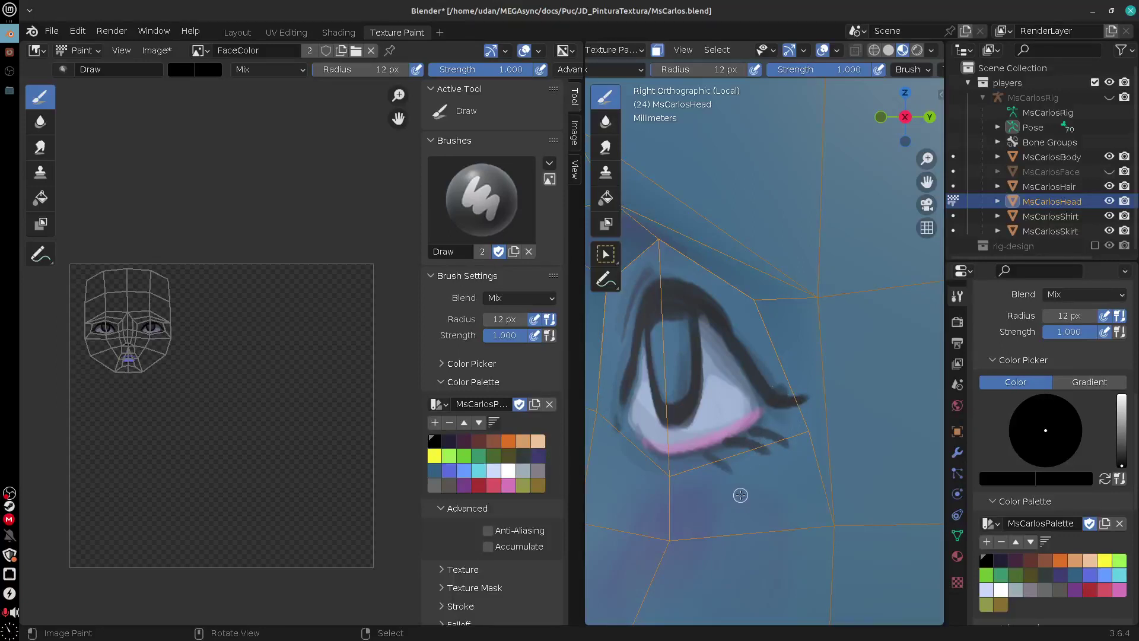
Thicken the innermost black lower lash in the front view
key("KP_1")
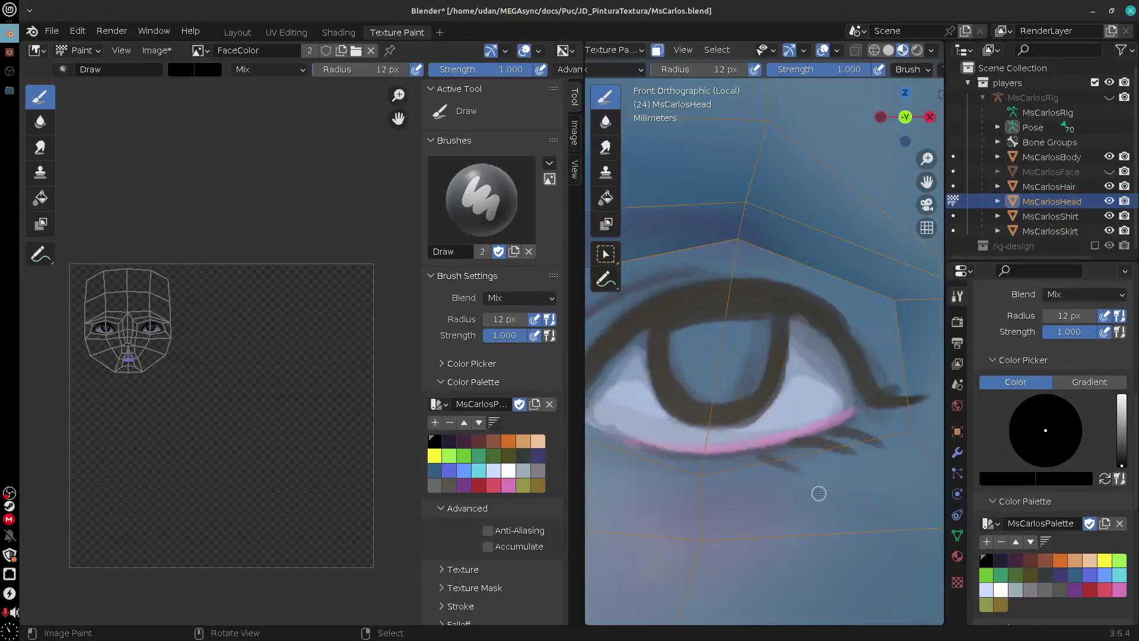
left_click_drag(758, 449, 798, 470)
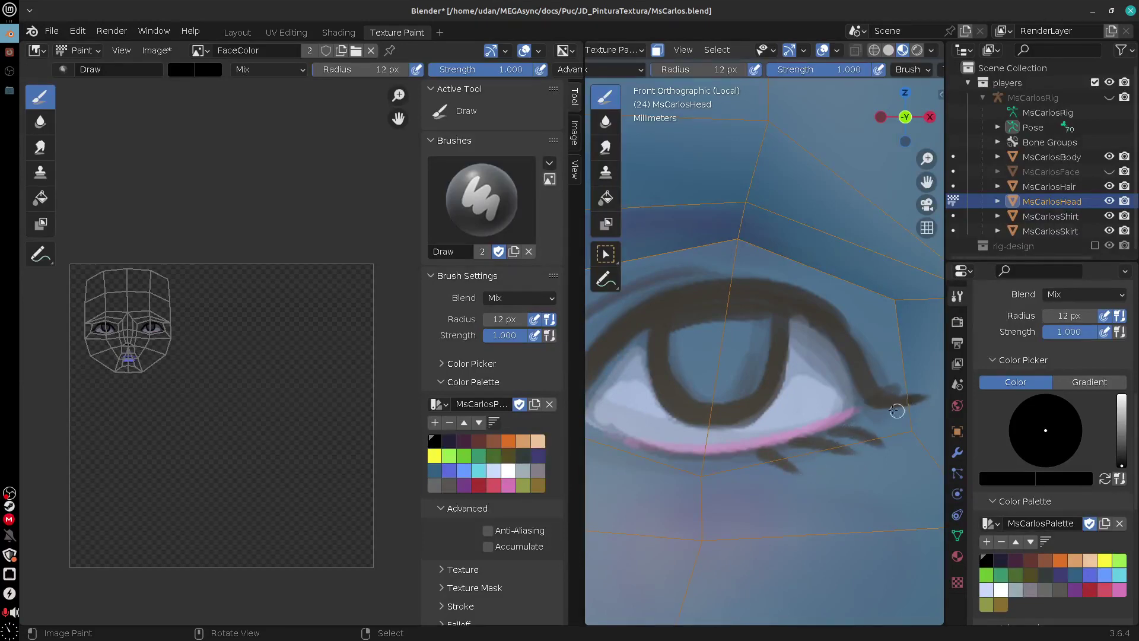
middle_click_drag(783, 301, 891, 300, "shift")
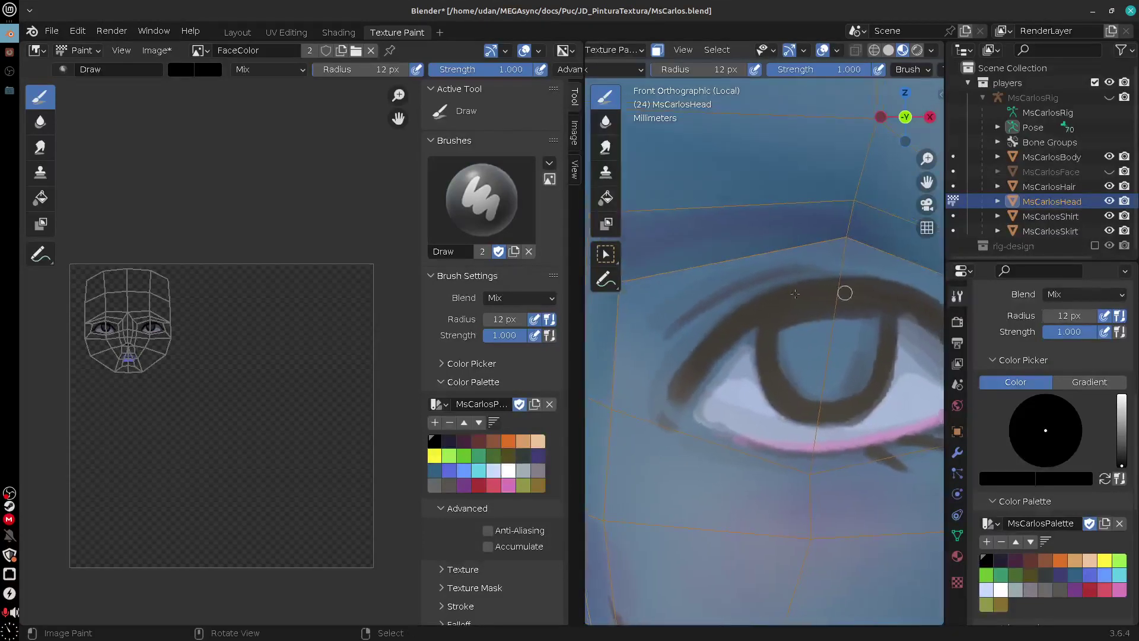
Paint a black pupil hanging from the upper eyelid outline into the centre of the iris
scroll(775, 482, "down", 1, "ctrl")
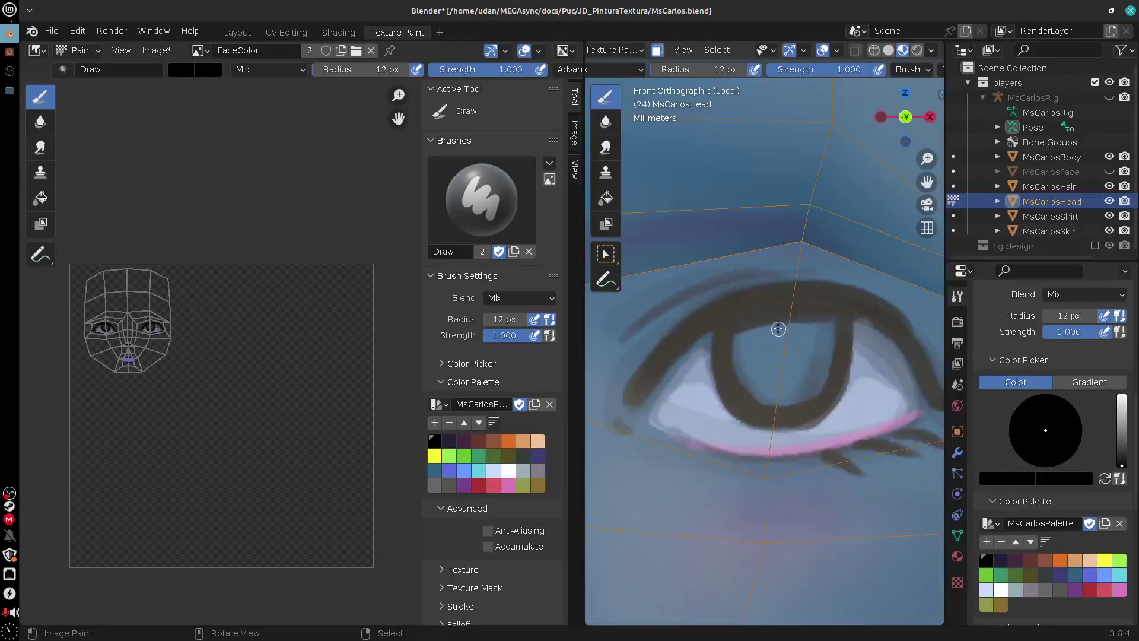
mouse_move(775, 326)
left_mouse_down()
mouse_move(779, 366)
mouse_move(800, 346)
mouse_move(801, 317)
left_mouse_up()
mouse_move(771, 356)
left_mouse_down()
mouse_move(768, 315)
mouse_move(782, 367)
left_mouse_up()
mouse_move(780, 326)
left_mouse_down()
mouse_move(795, 333)
mouse_move(779, 326)
mouse_move(761, 344)
mouse_move(800, 315)
left_mouse_up()
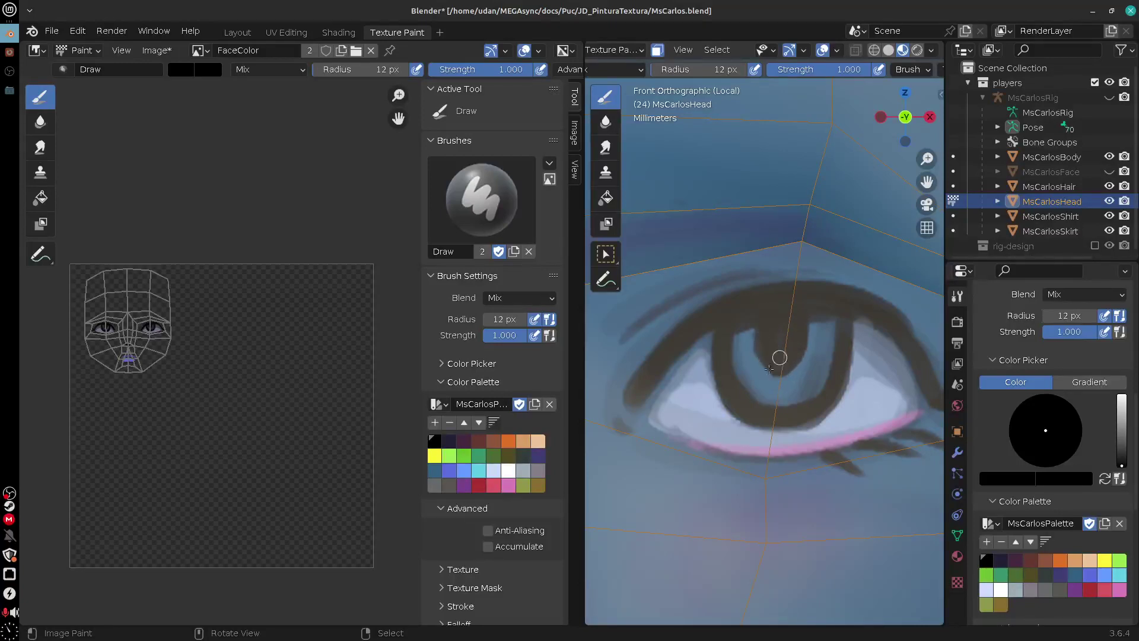
Fill the iris around the pupil with dark red, enlarging the brush radius to 21 px
left_click(479, 486)
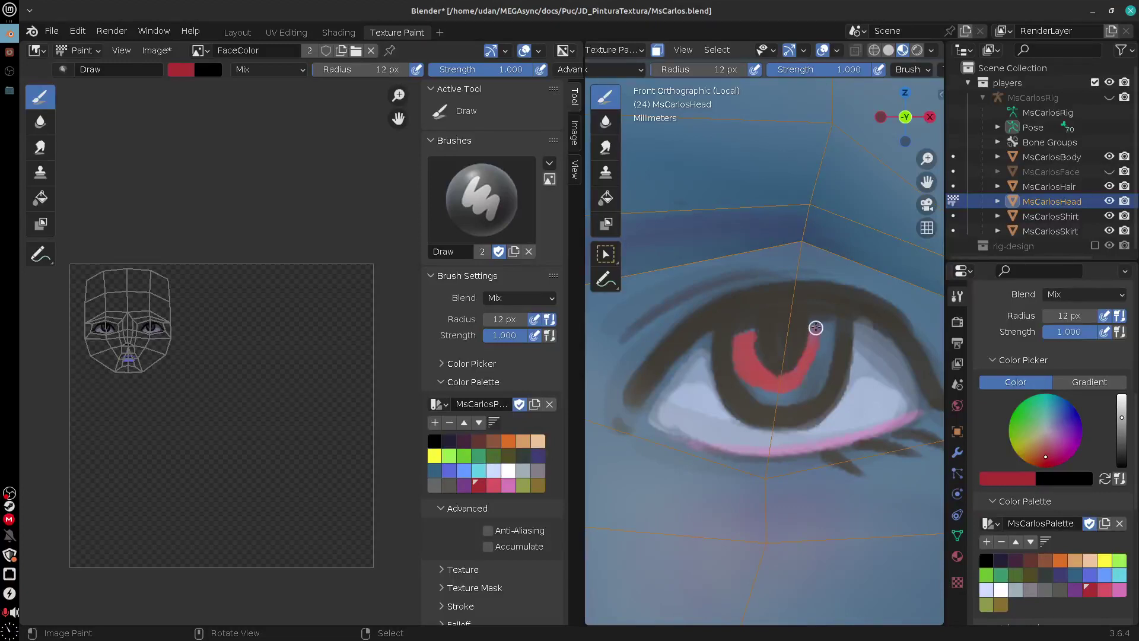
left_click_drag(818, 373, 743, 366)
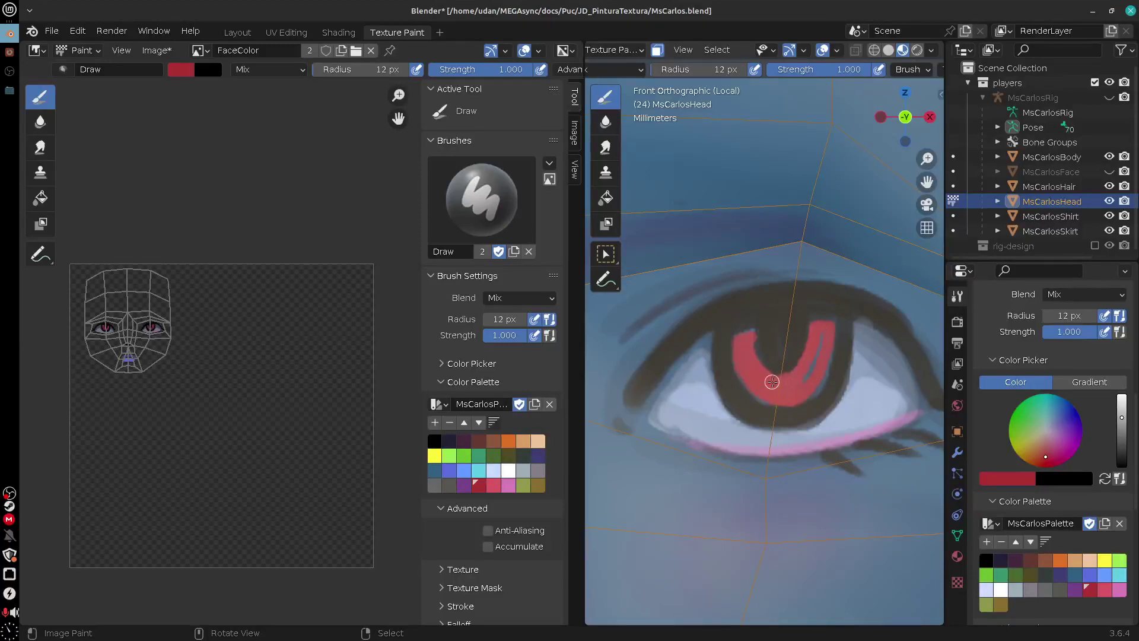
key("f")
left_click(781, 389)
mouse_move(750, 342)
left_mouse_down()
mouse_move(755, 383)
mouse_move(807, 368)
mouse_move(794, 383)
mouse_move(792, 365)
mouse_move(780, 373)
mouse_move(792, 333)
mouse_move(795, 345)
mouse_move(759, 372)
left_mouse_up()
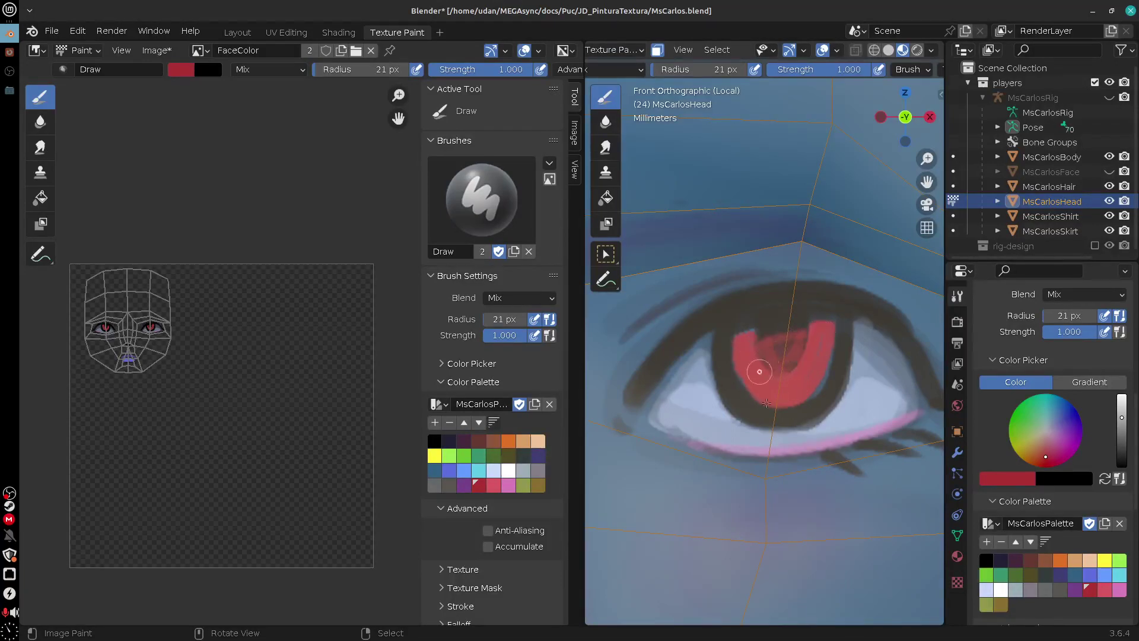
Repaint the pupil with dark purple and black, and add lighter pinkish-red highlights to the lower iris
left_click(463, 441)
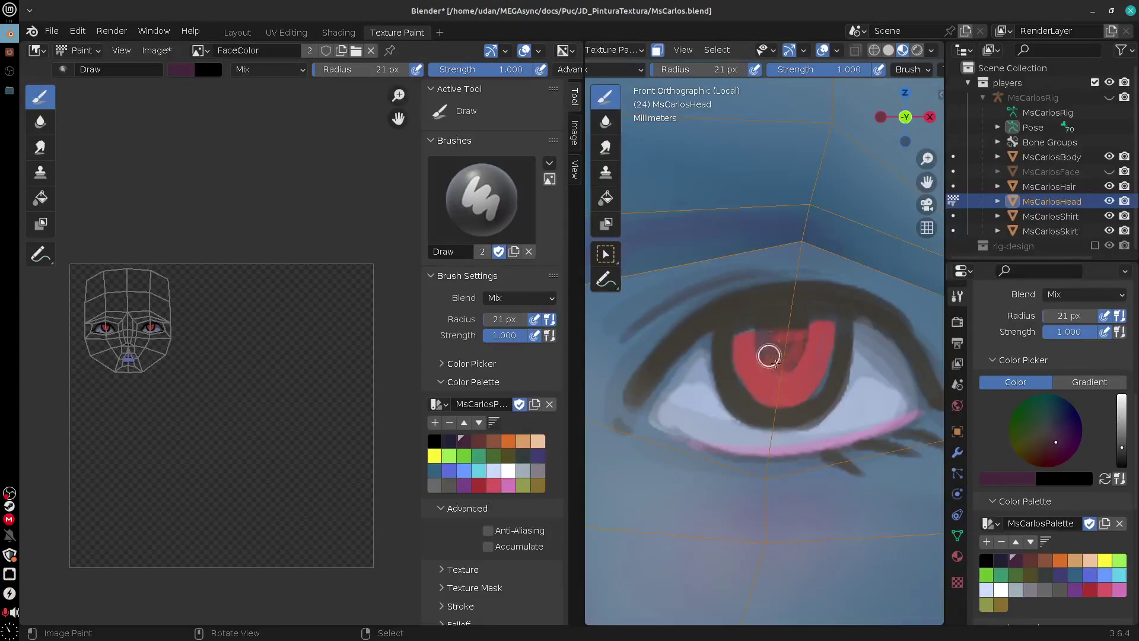
mouse_move(796, 331)
left_mouse_down()
mouse_move(781, 337)
mouse_move(786, 368)
left_mouse_up()
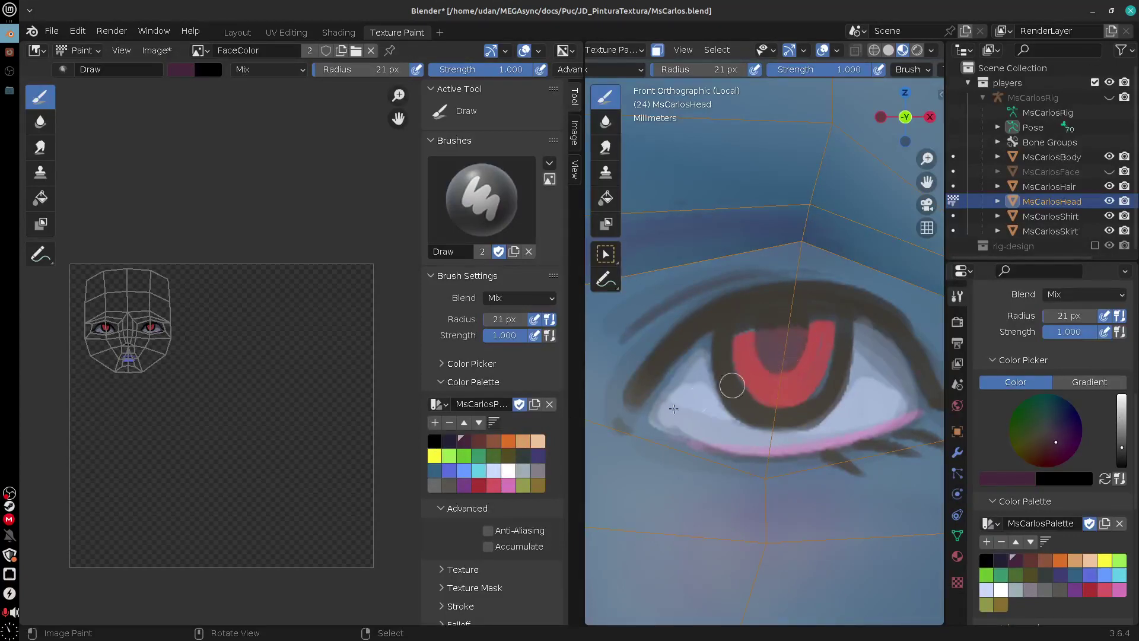
left_click(434, 441)
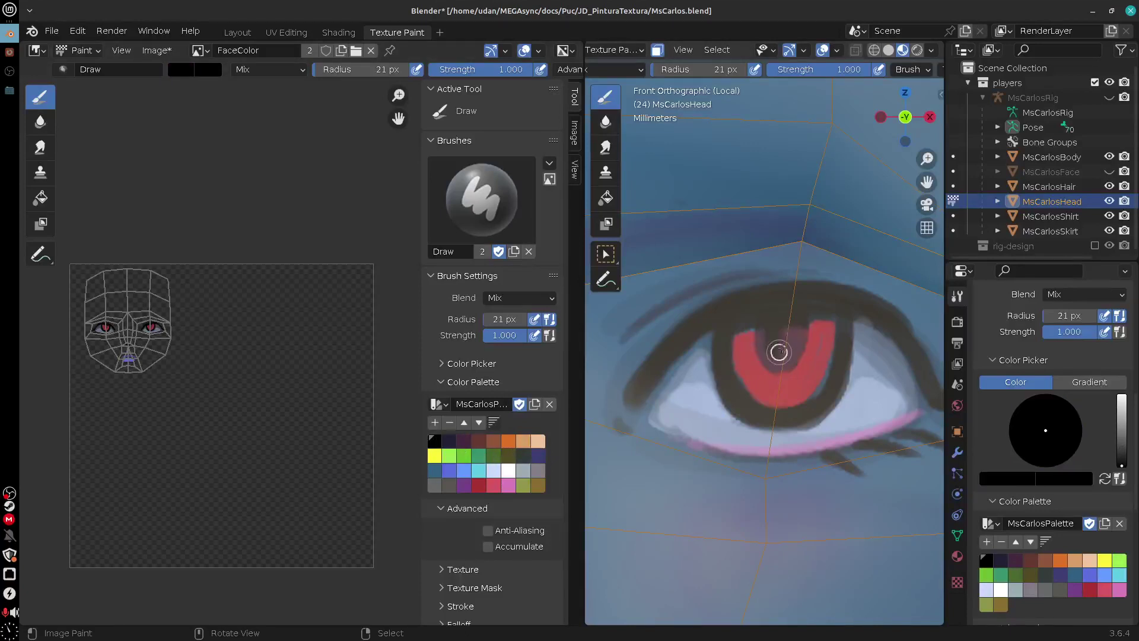
mouse_move(782, 349)
left_mouse_down()
mouse_move(775, 323)
mouse_move(793, 328)
mouse_move(781, 360)
mouse_move(785, 349)
left_mouse_up()
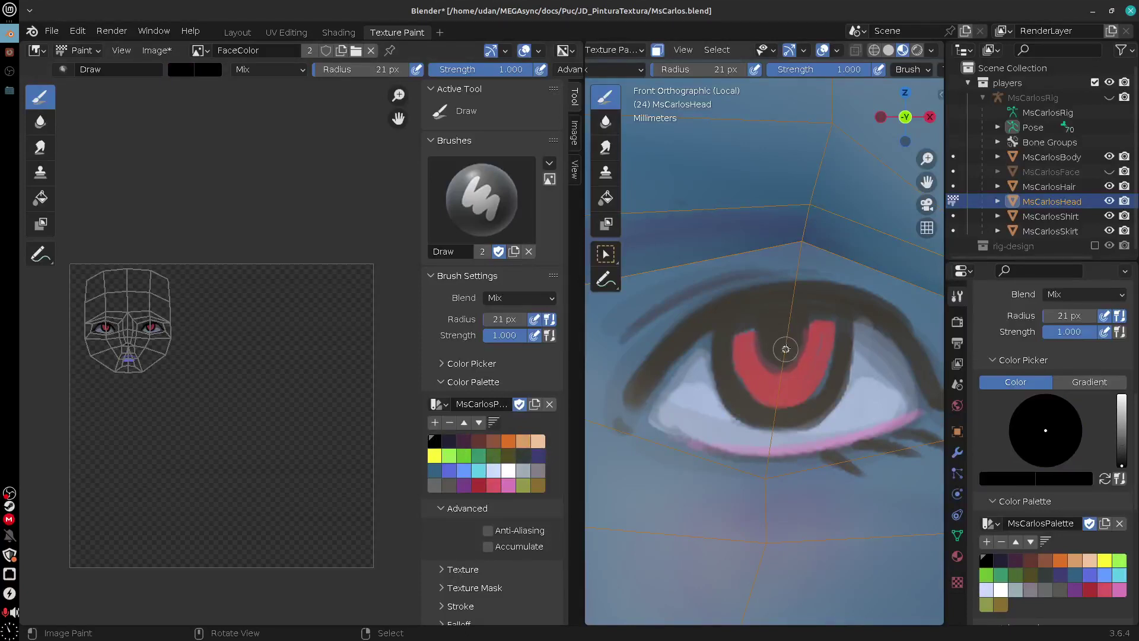
left_click(493, 485)
mouse_move(762, 376)
left_mouse_down()
mouse_move(757, 384)
mouse_move(750, 358)
mouse_move(770, 384)
mouse_move(810, 366)
mouse_move(769, 381)
left_mouse_up()
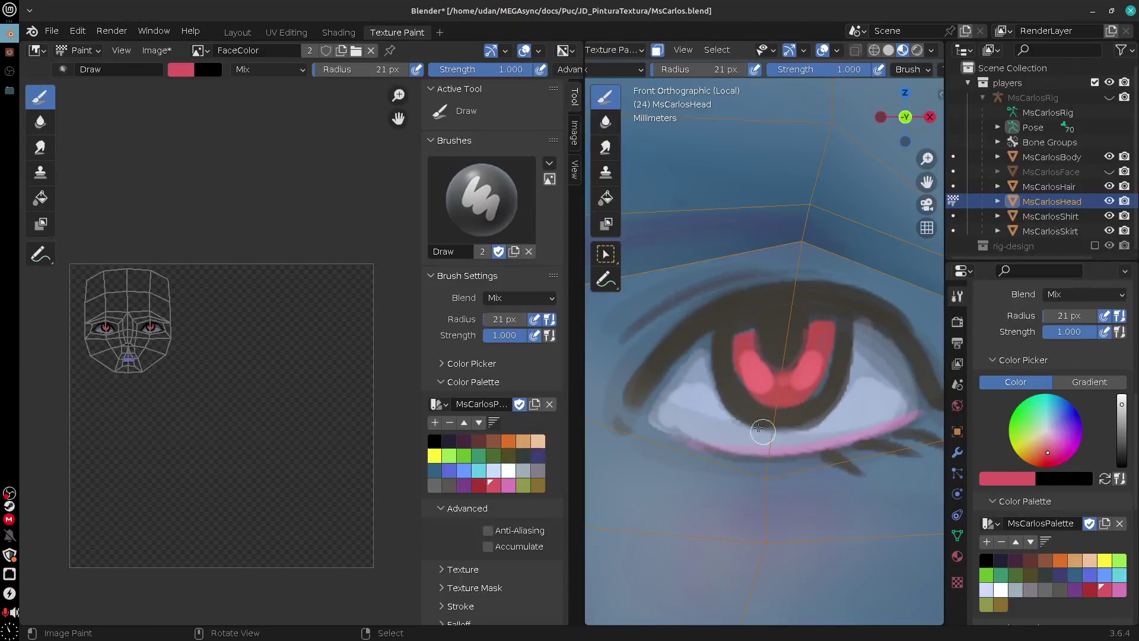
Try a mirrored white highlight stroke across the lower inner edge of the iris
left_click(508, 470)
mouse_move(716, 401)
left_mouse_down()
mouse_move(754, 378)
mouse_move(716, 401)
left_mouse_up()
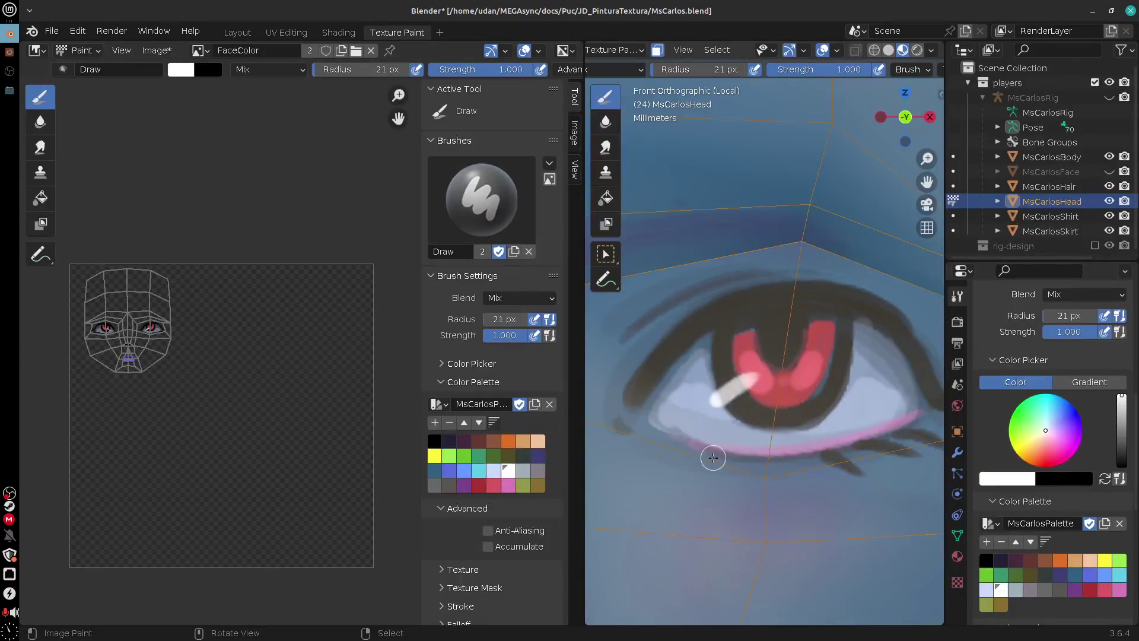
key("ctrl+z")
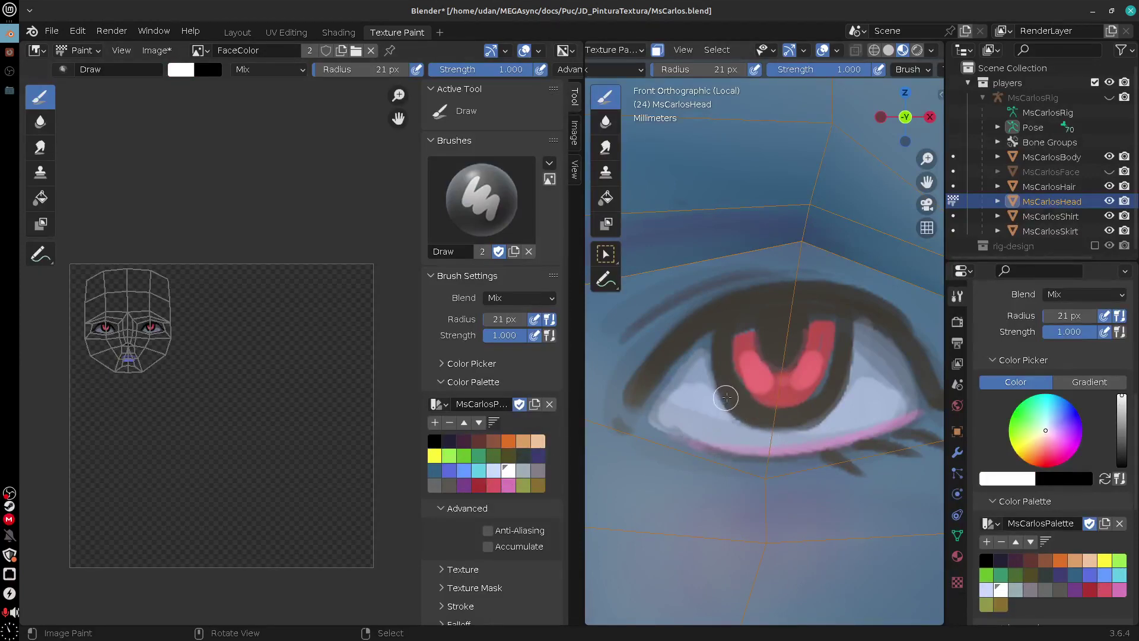
scroll(726, 396, "down", 8)
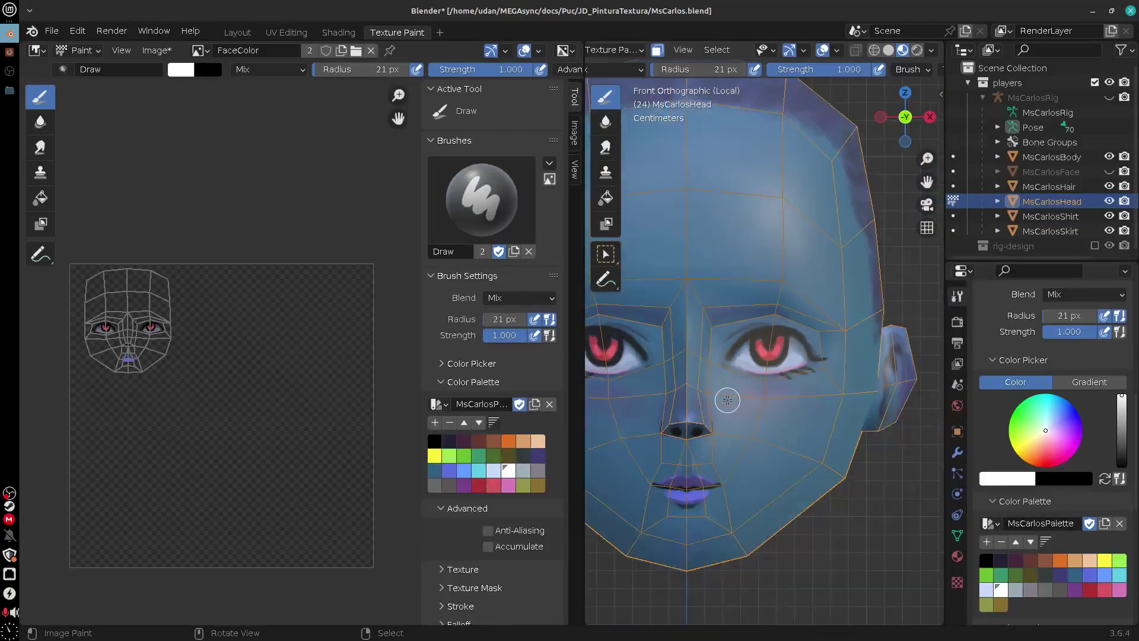
scroll(727, 401, "up", 6)
key("ctrl+shift+z")
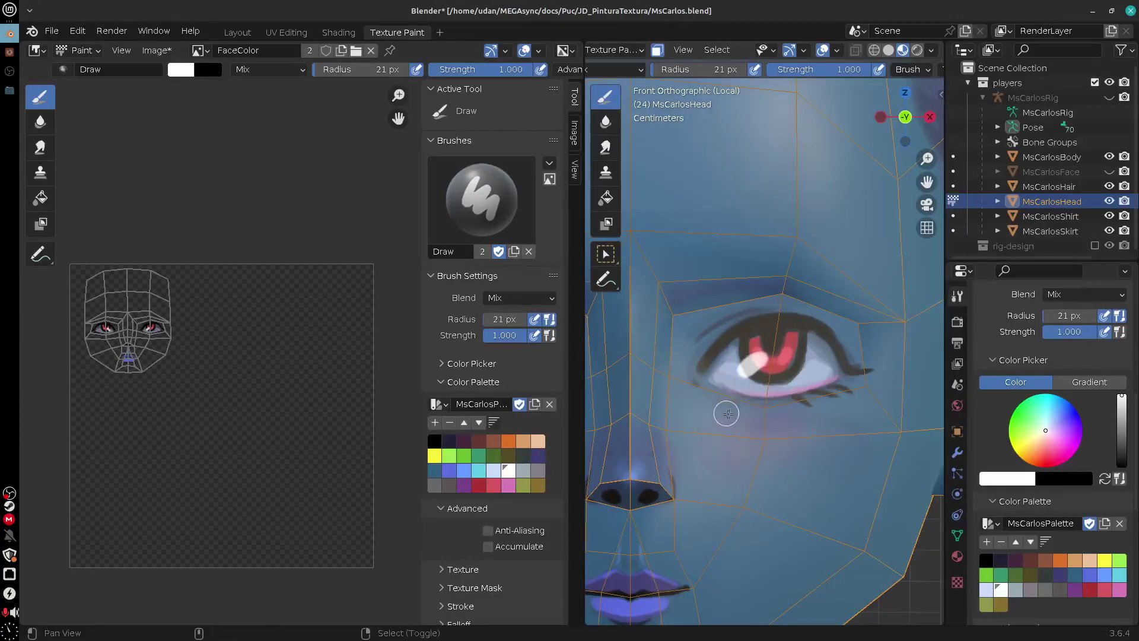
middle_click_drag(726, 413, 858, 432, "shift")
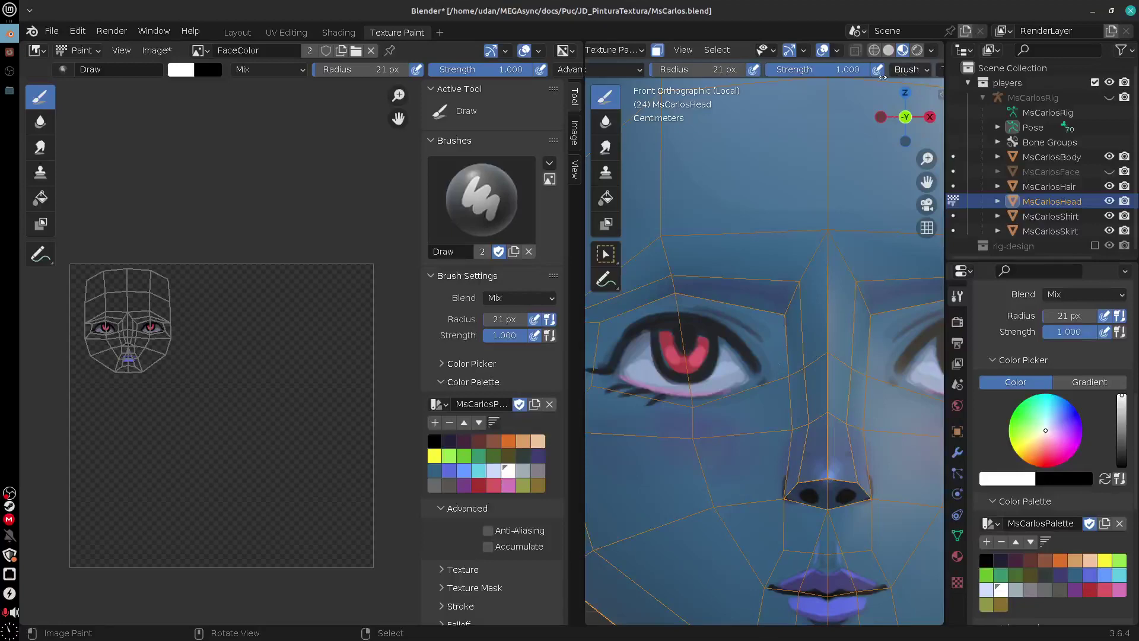
Turn off X-axis mirroring and paint a white highlight on the same lower side of the iris in both eyes
scroll(882, 78, "down", 6)
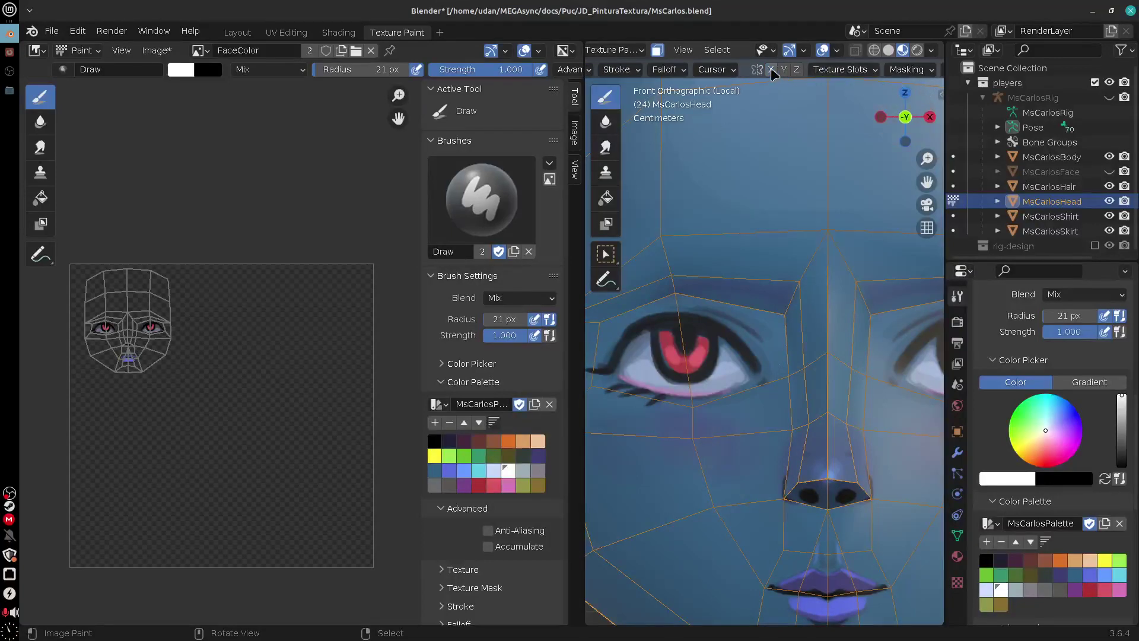
mouse_move(919, 376)
middle_mouse_down()
mouse_move(862, 379)
mouse_move(887, 372)
mouse_move(908, 373)
mouse_move(831, 396)
middle_mouse_up()
left_click_drag(860, 399, 879, 388)
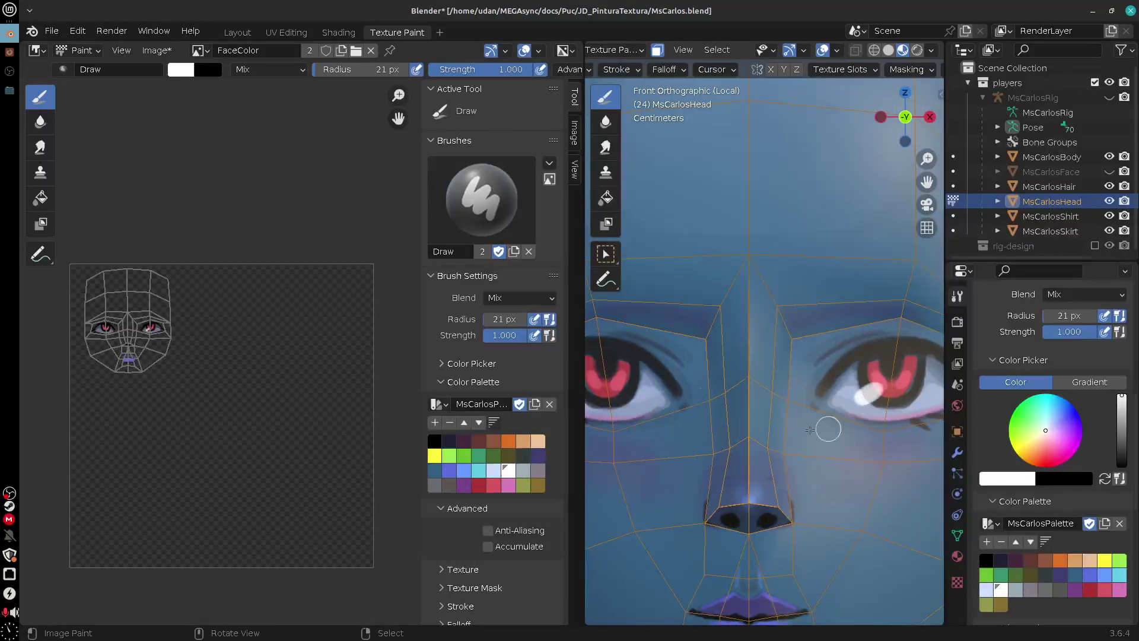
middle_click_drag(690, 434, 793, 417, "shift")
left_click_drag(676, 380, 692, 368)
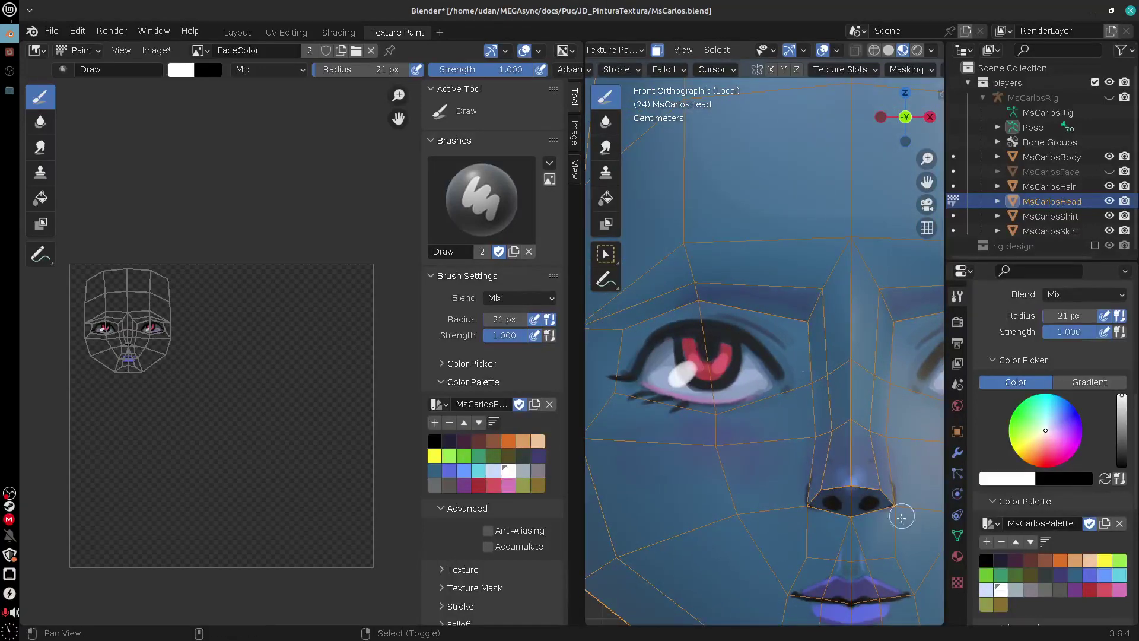
mouse_move(902, 514)
middle_mouse_down("shift")
mouse_move(789, 517)
mouse_move(864, 509)
mouse_move(847, 517)
middle_mouse_up("shift")
middle_click_drag(873, 461, 844, 478, "shift")
left_click_drag(787, 392, 797, 386)
middle_click_drag(771, 445, 897, 437, "shift")
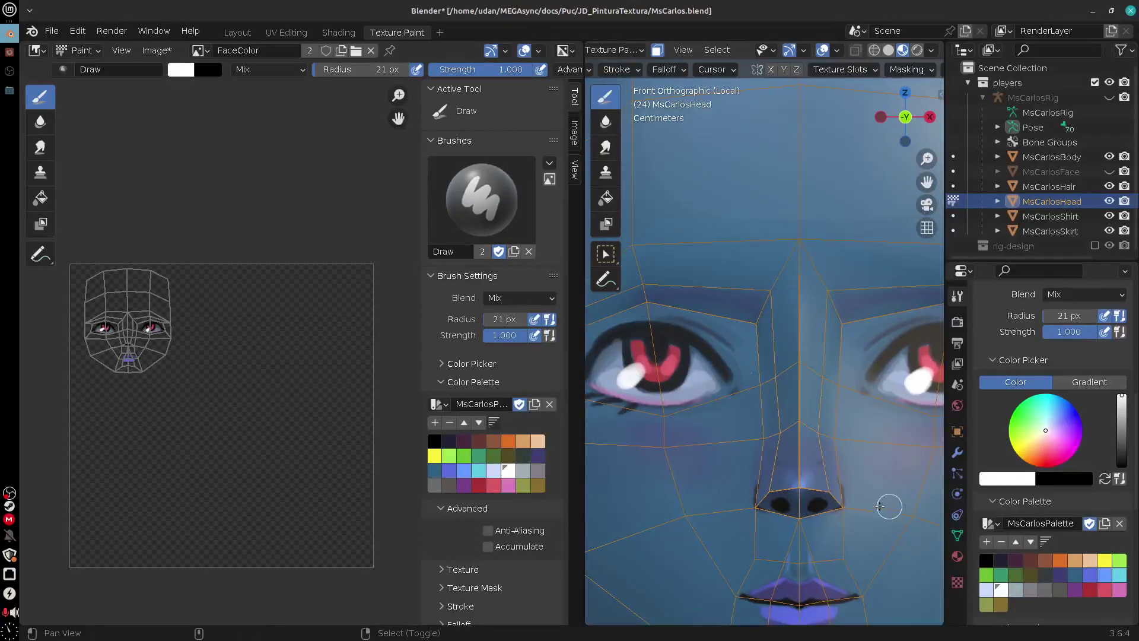
middle_click_drag(871, 505, 855, 503, "shift")
Try out white and light blue highlight strokes on the lower lip
left_click(493, 470)
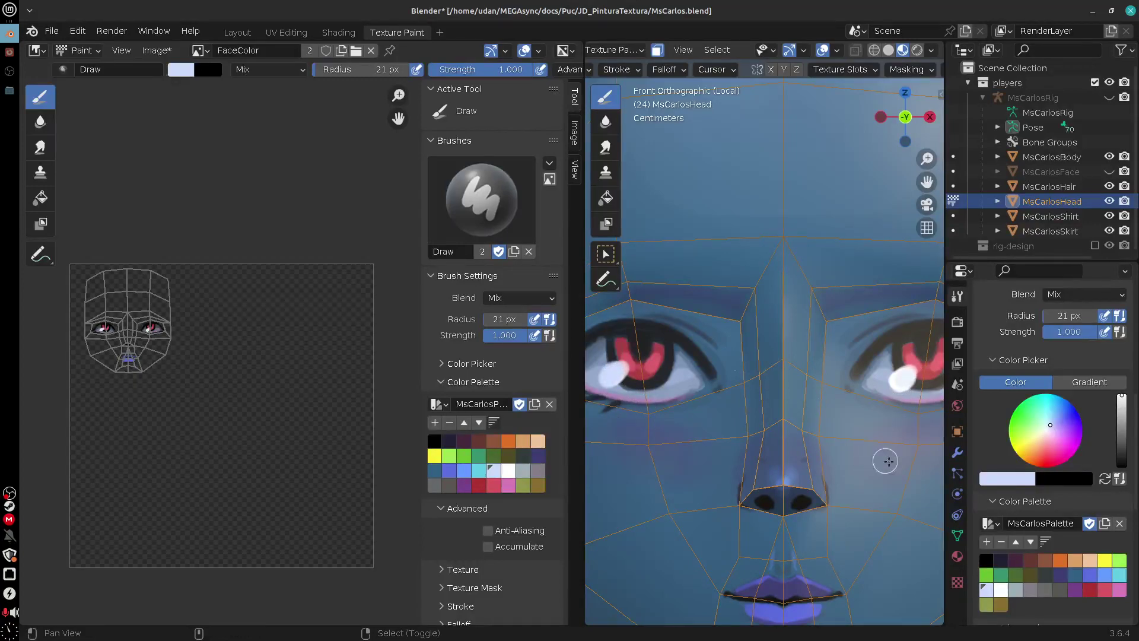
middle_click_drag(885, 461, 870, 453, "shift")
scroll(827, 534, "up", 4)
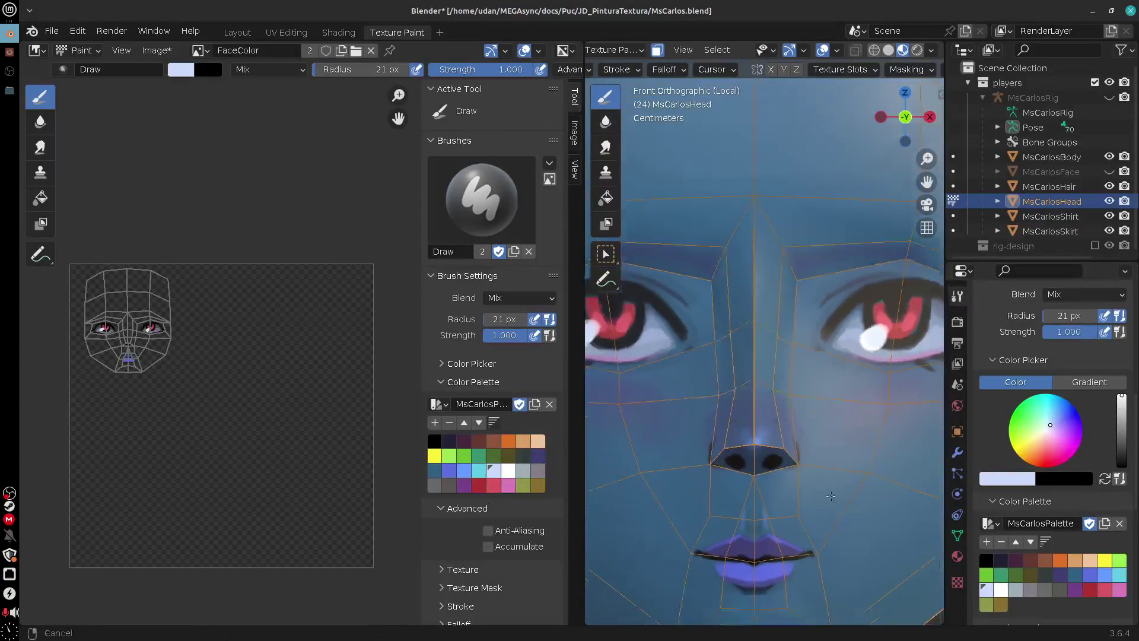
scroll(789, 536, "up", 1)
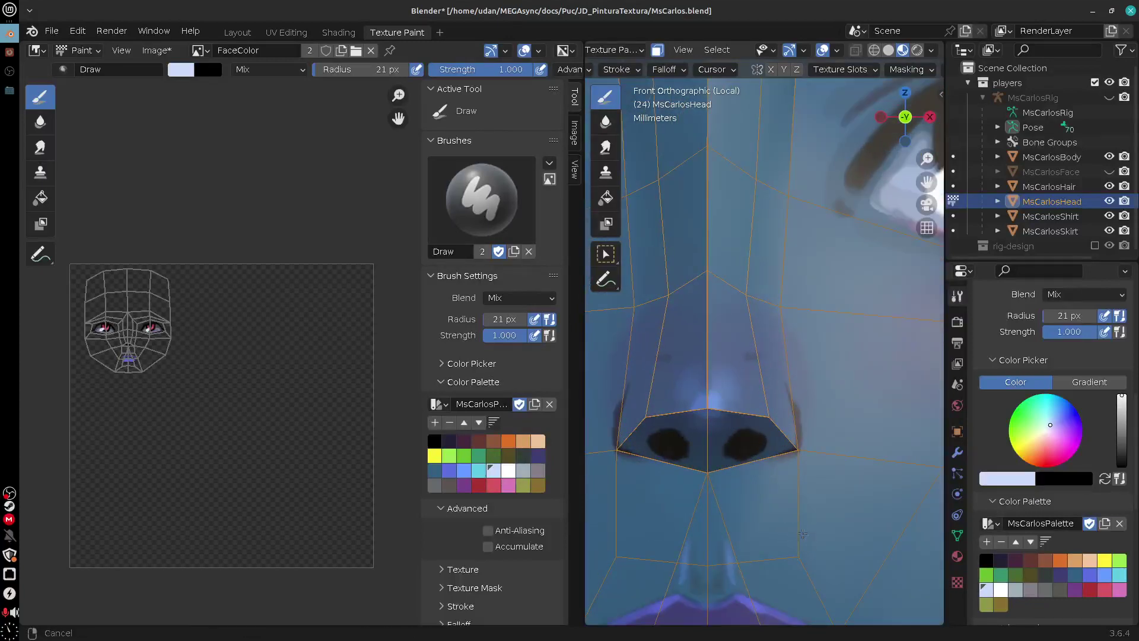
middle_click_drag(794, 537, 835, 299, "shift")
scroll(782, 454, "up", 2)
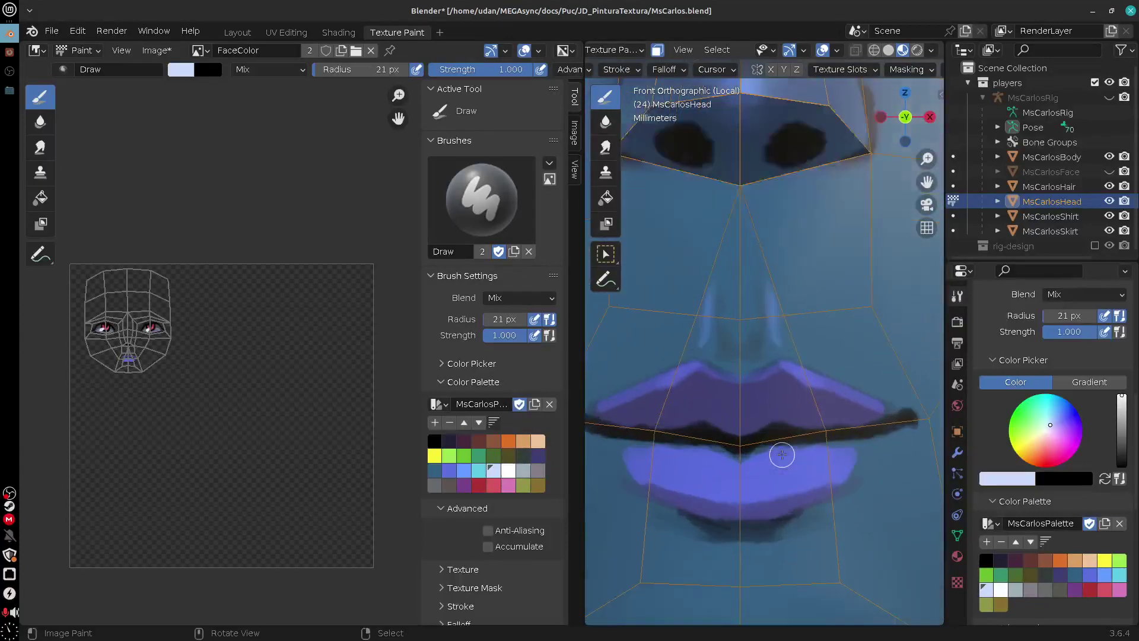
left_click(508, 470)
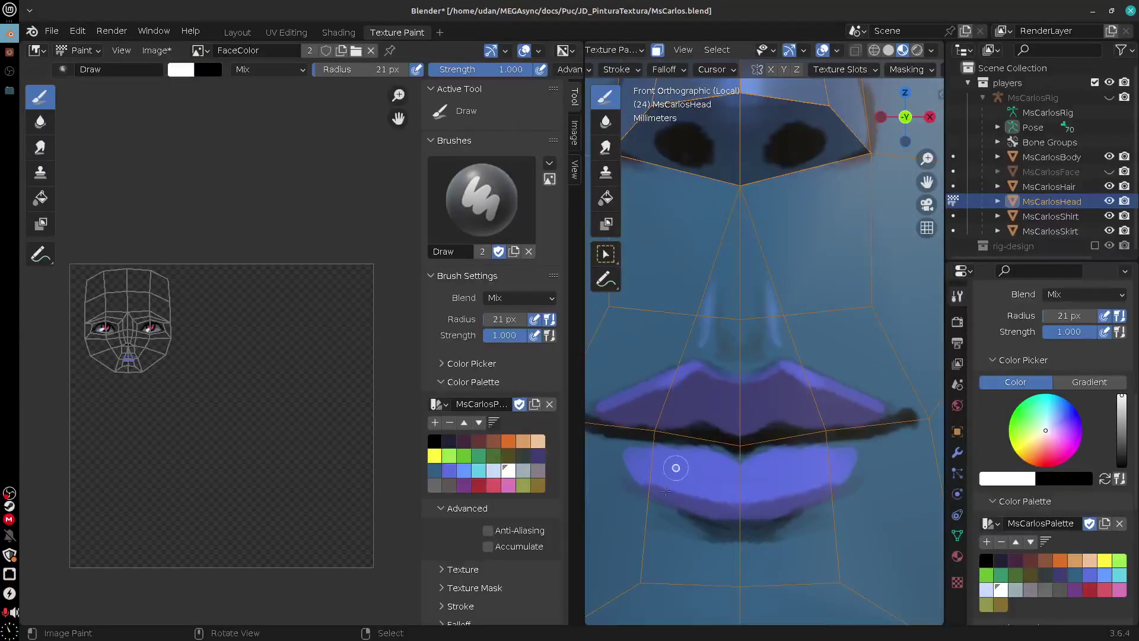
left_click(464, 470)
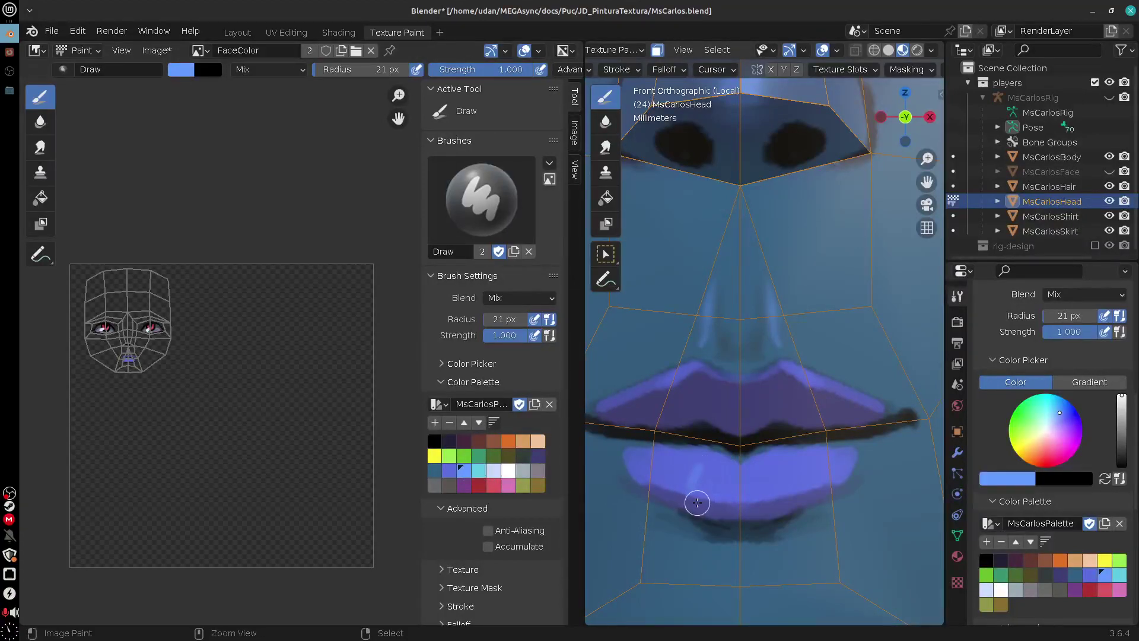
left_click(449, 470)
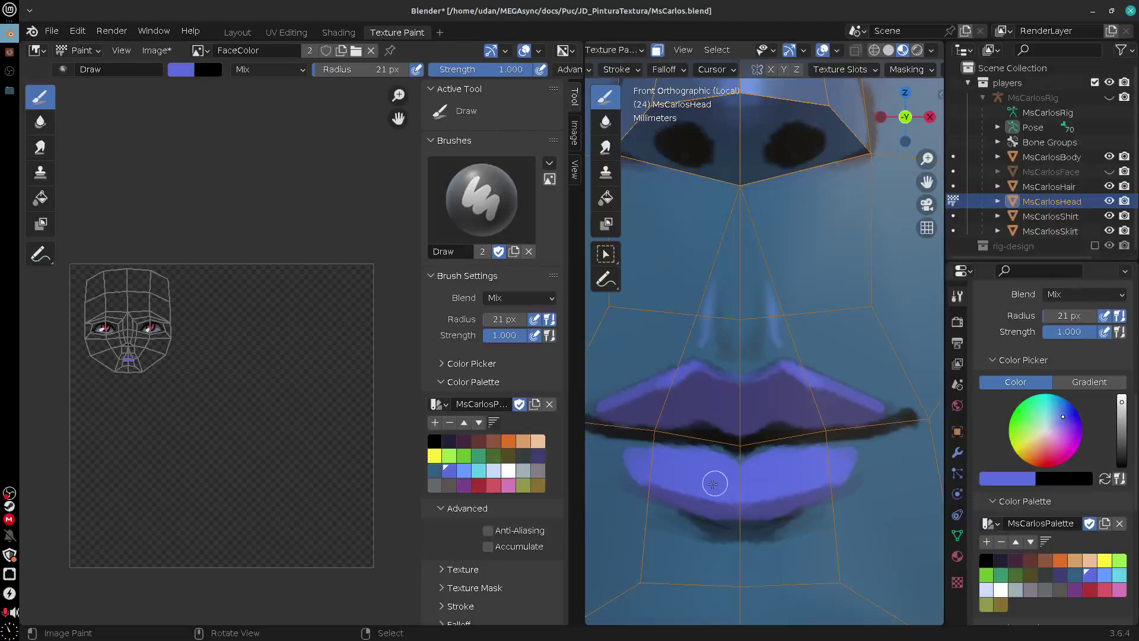
Try a cyan highlight stroke on the lower lip and undo it
left_click(465, 471)
left_click(479, 470)
left_click_drag(695, 453, 694, 483)
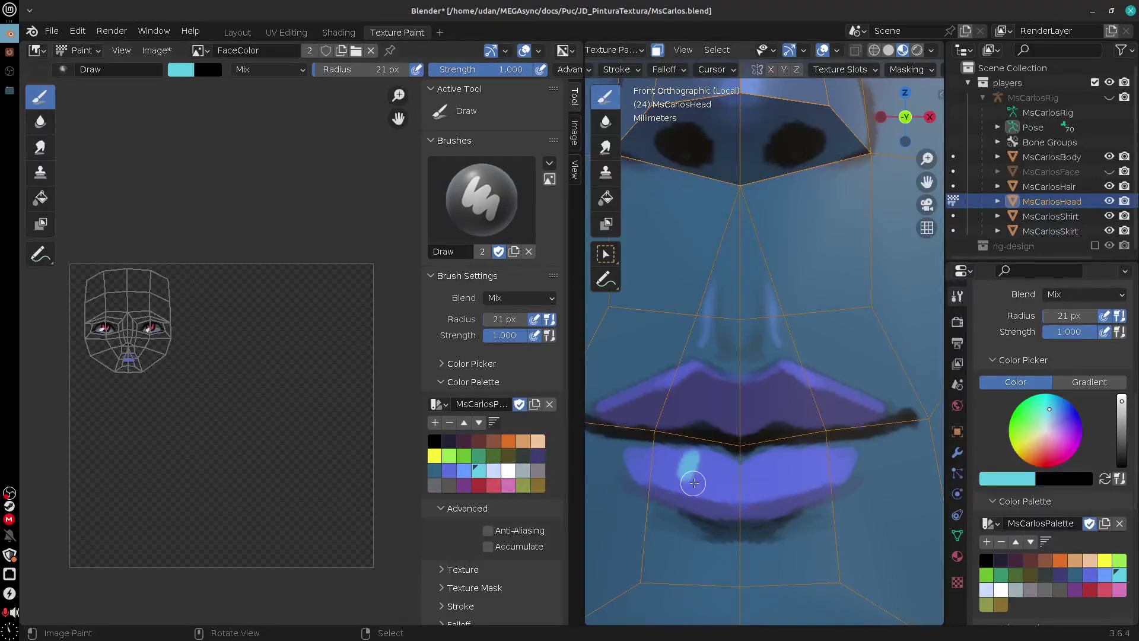
key("ctrl+z")
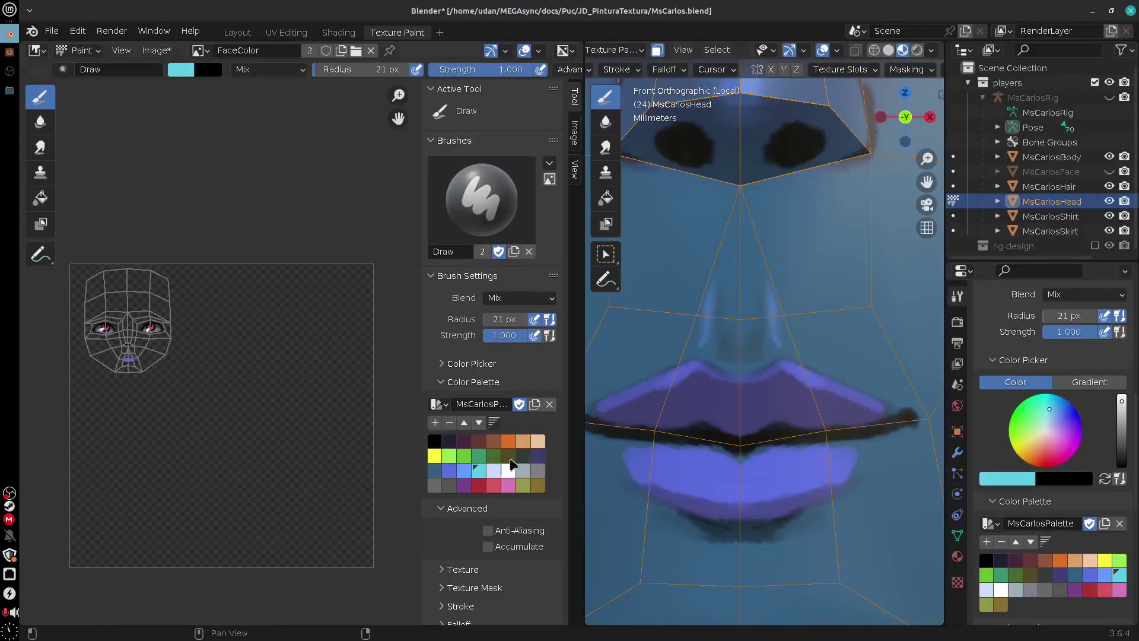
Paint short vertical light blue highlights on both halves of the lower lip
left_click(460, 471)
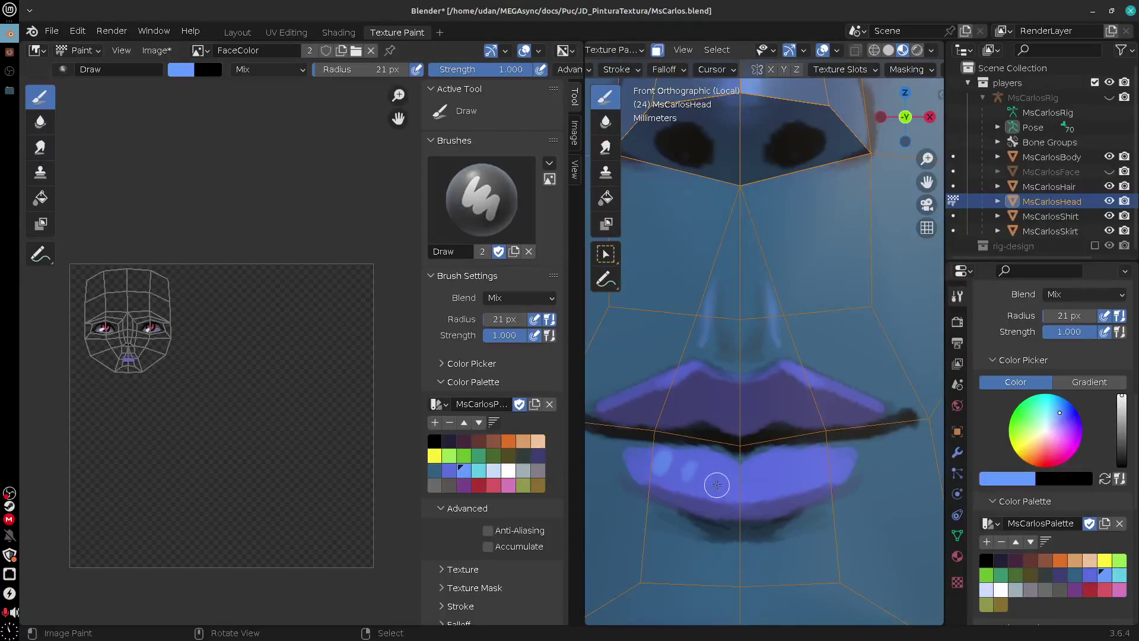
mouse_move(716, 488)
left_mouse_down()
mouse_move(669, 484)
mouse_move(723, 492)
left_mouse_up()
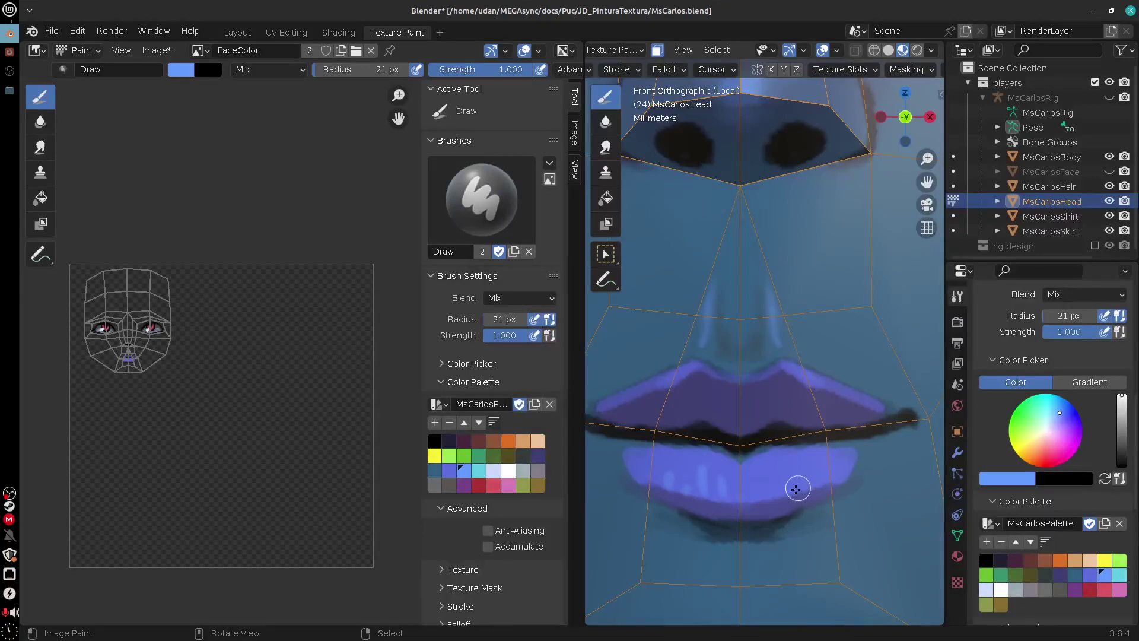
left_click_drag(813, 471, 839, 481)
Exit local view, hide the viewport overlays and check the painted face on the whole character
scroll(832, 486, "down", 5)
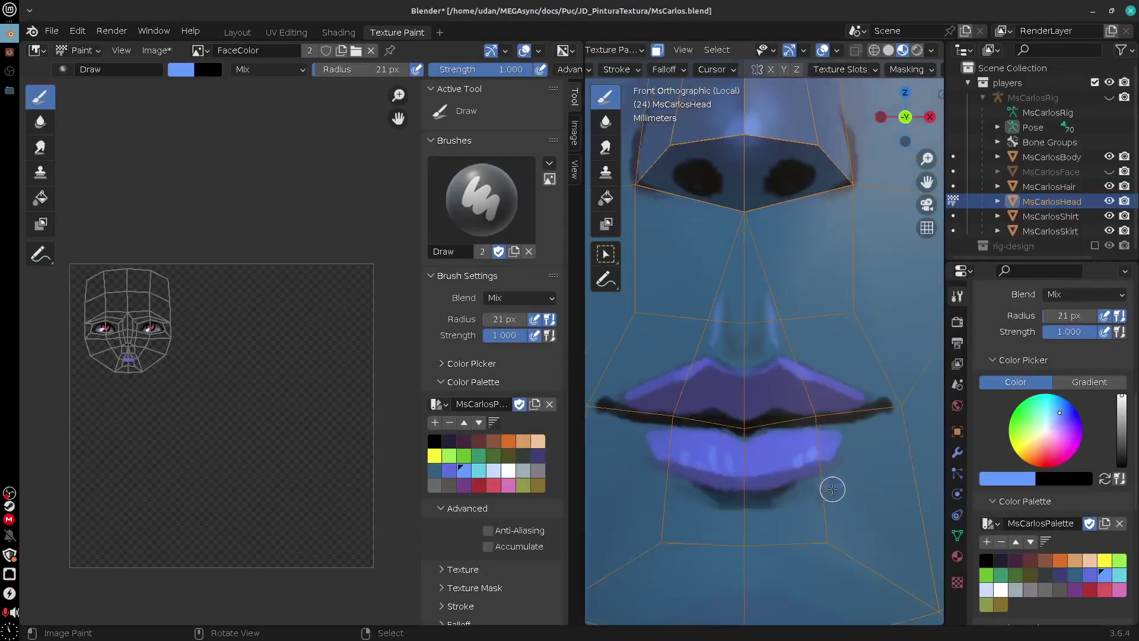
middle_click_drag(834, 478, 832, 501)
key("KP_Divide")
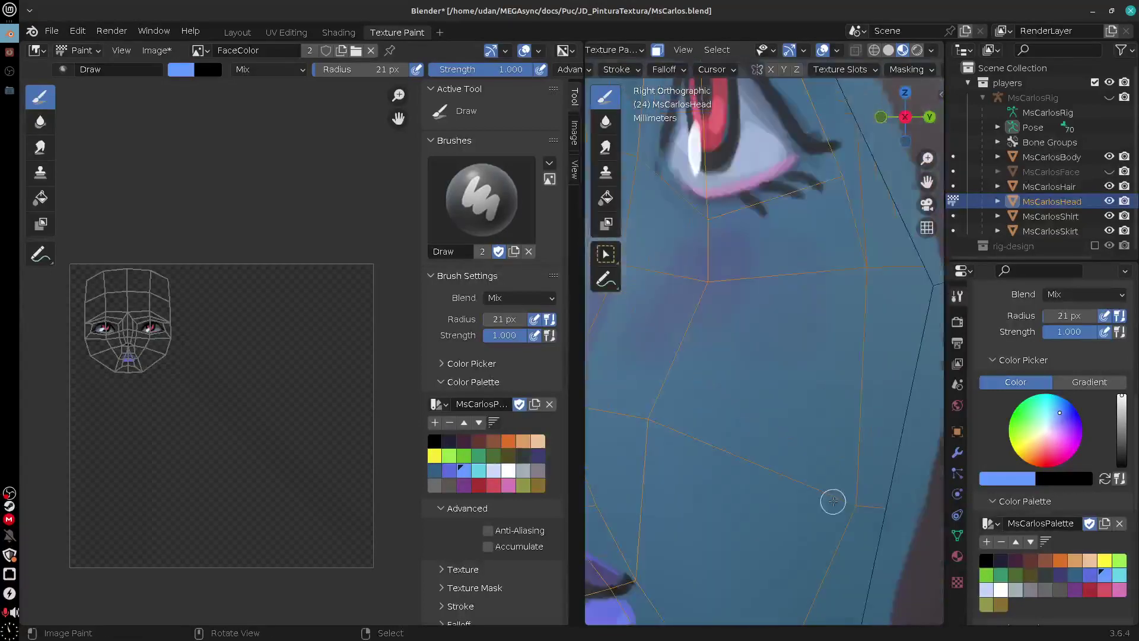
scroll(831, 496, "down", 6)
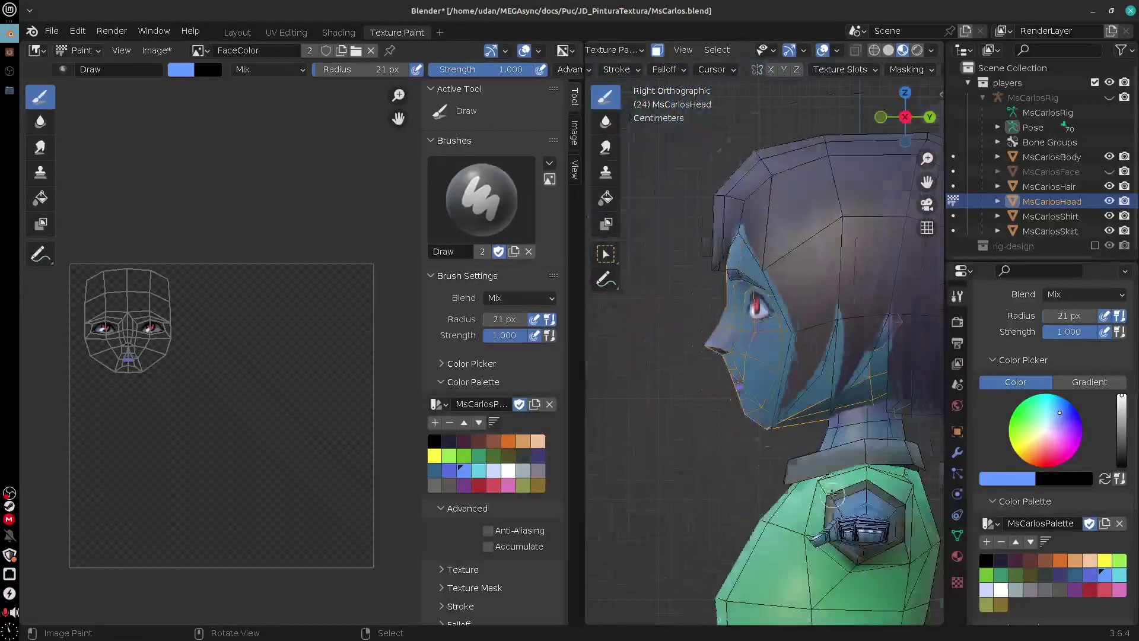
mouse_move(831, 496)
middle_mouse_down()
mouse_move(934, 496)
mouse_move(842, 491)
middle_mouse_up()
left_click(823, 51)
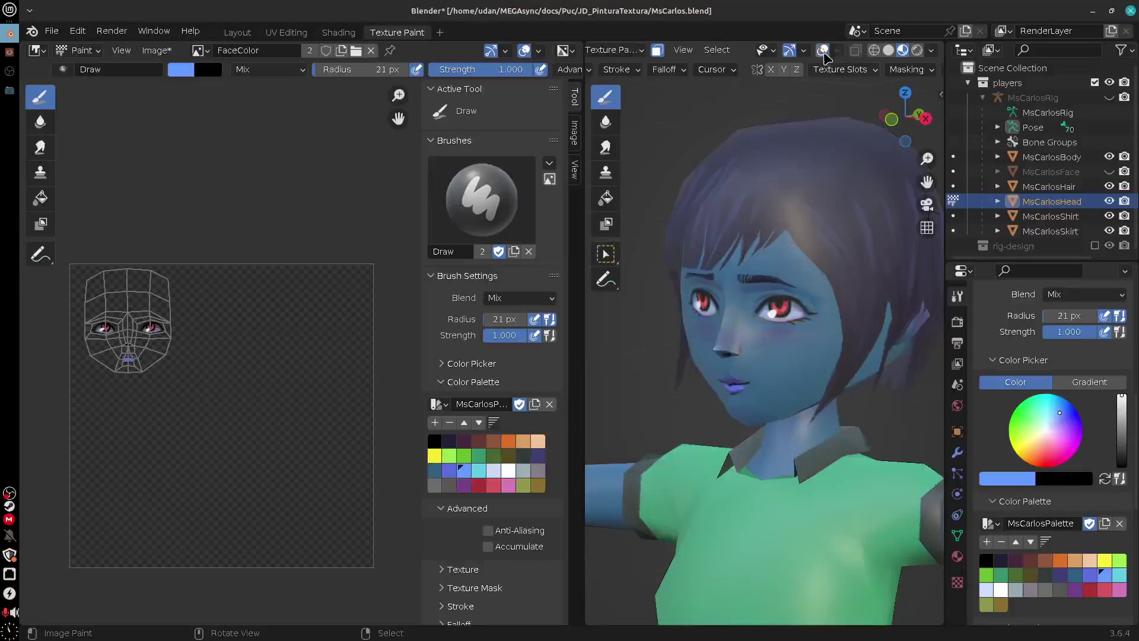
scroll(899, 426, "down", 6)
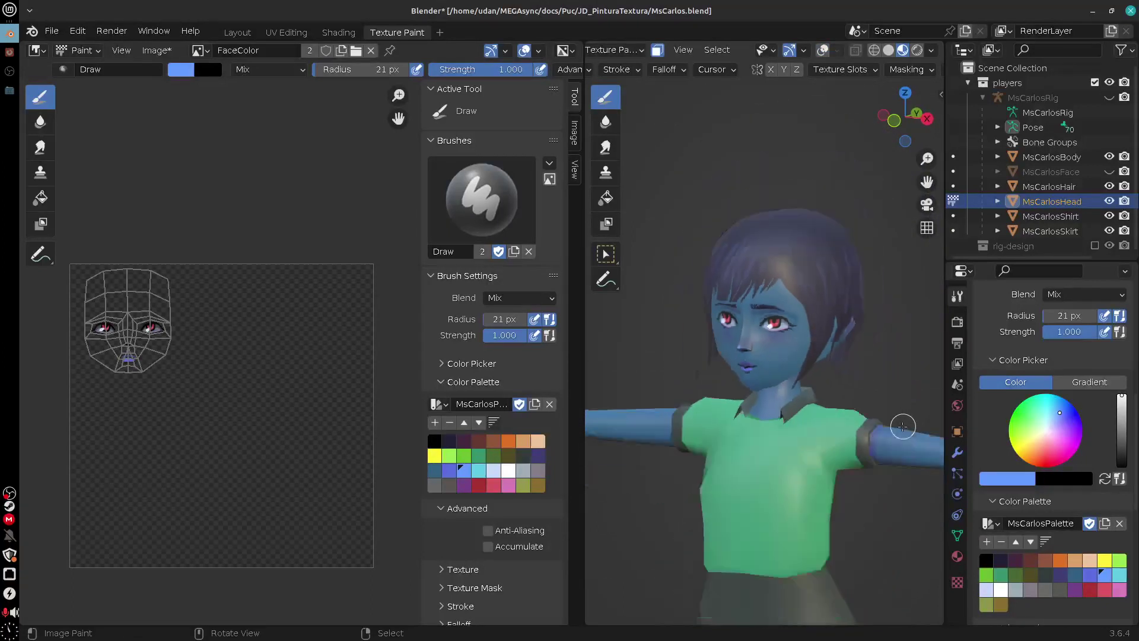
Compare the whole character in Solid and Material Preview shading, check the shading options, and switch the viewport to Rendered
middle_click_drag(896, 430, 884, 447)
left_click(889, 51)
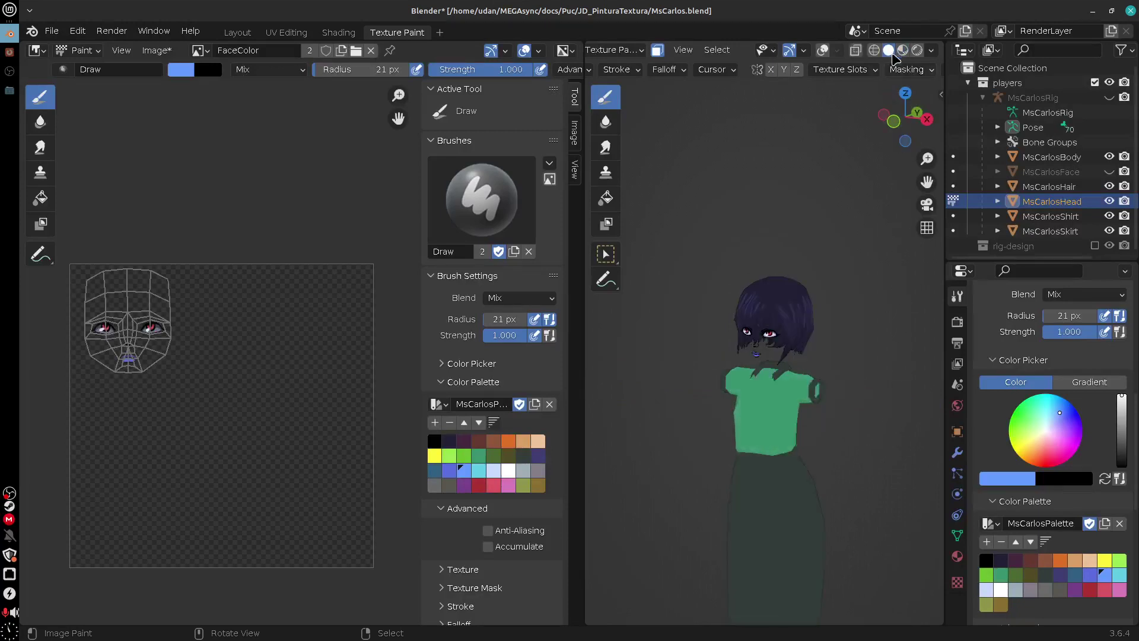
left_click(902, 50)
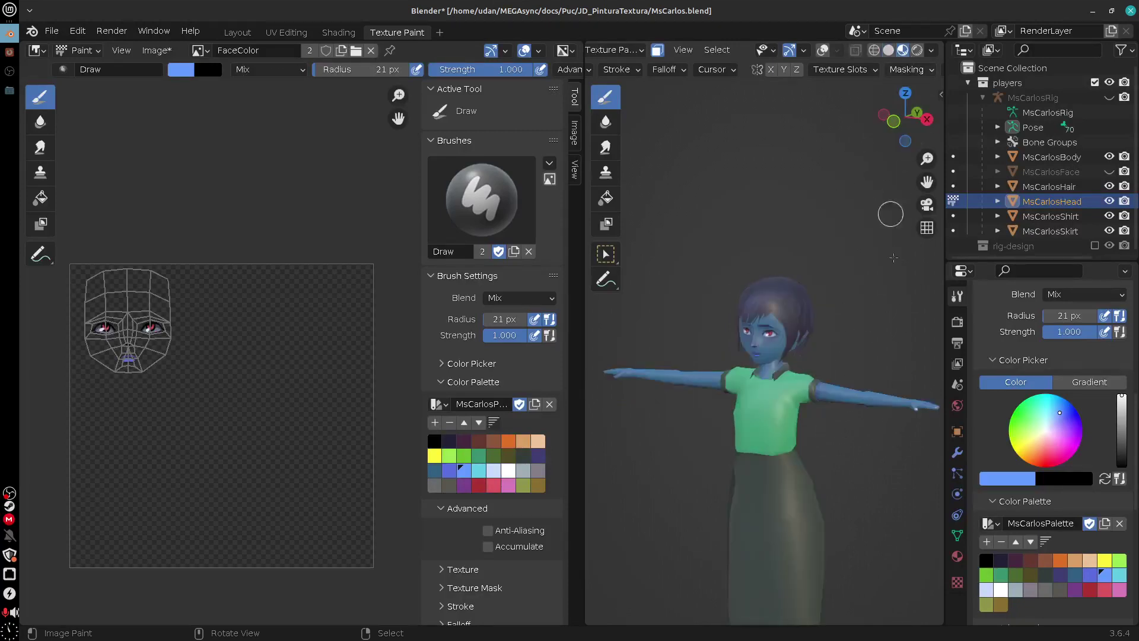
left_click(932, 52)
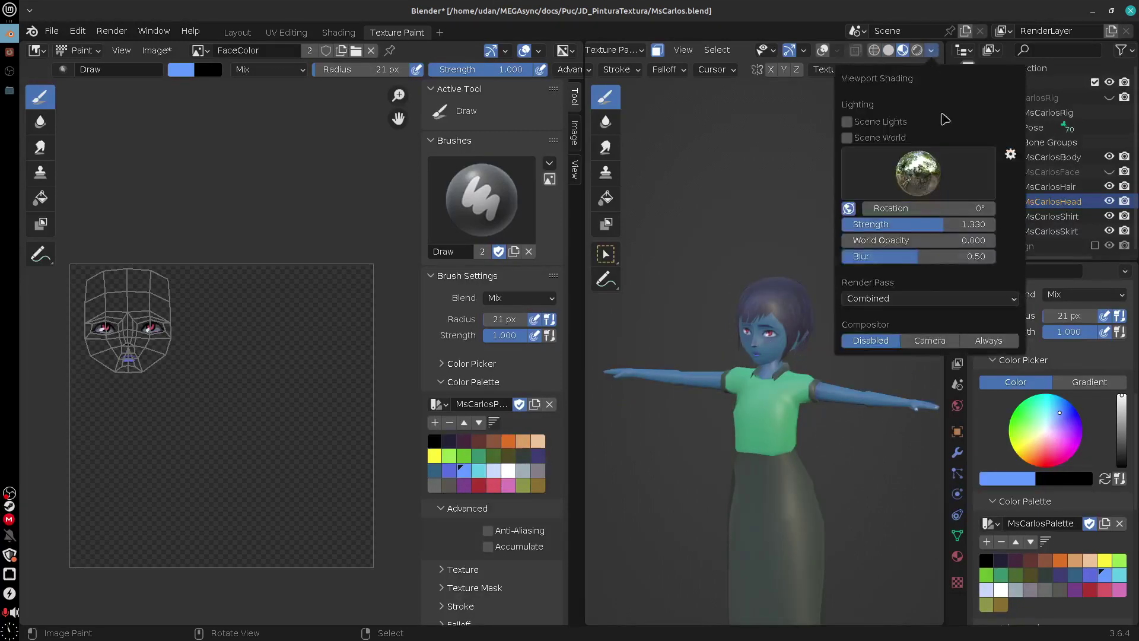
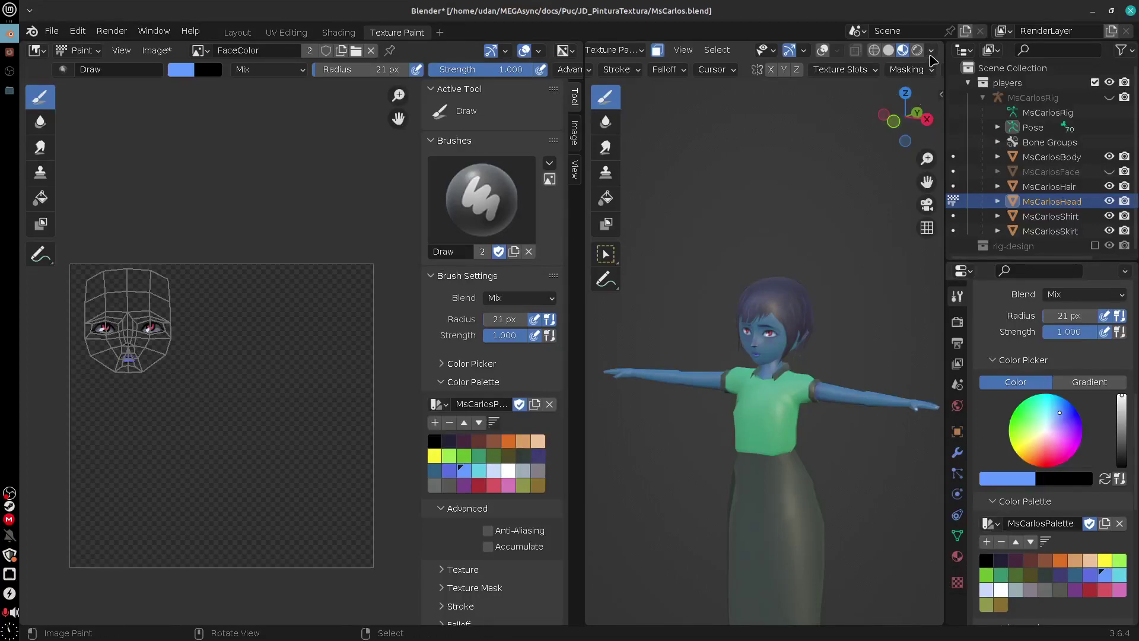
left_click(917, 50)
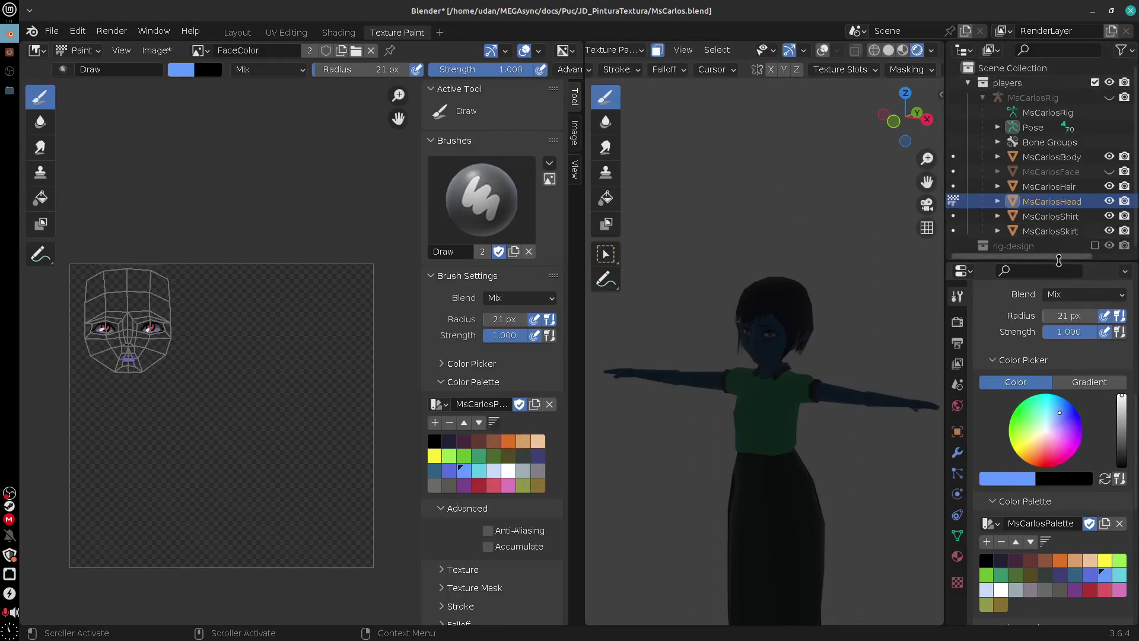
Enlarge the Outliner, switch from Texture Paint to Object Mode and add a Sun light to the scene
left_click_drag(1060, 261, 1045, 312)
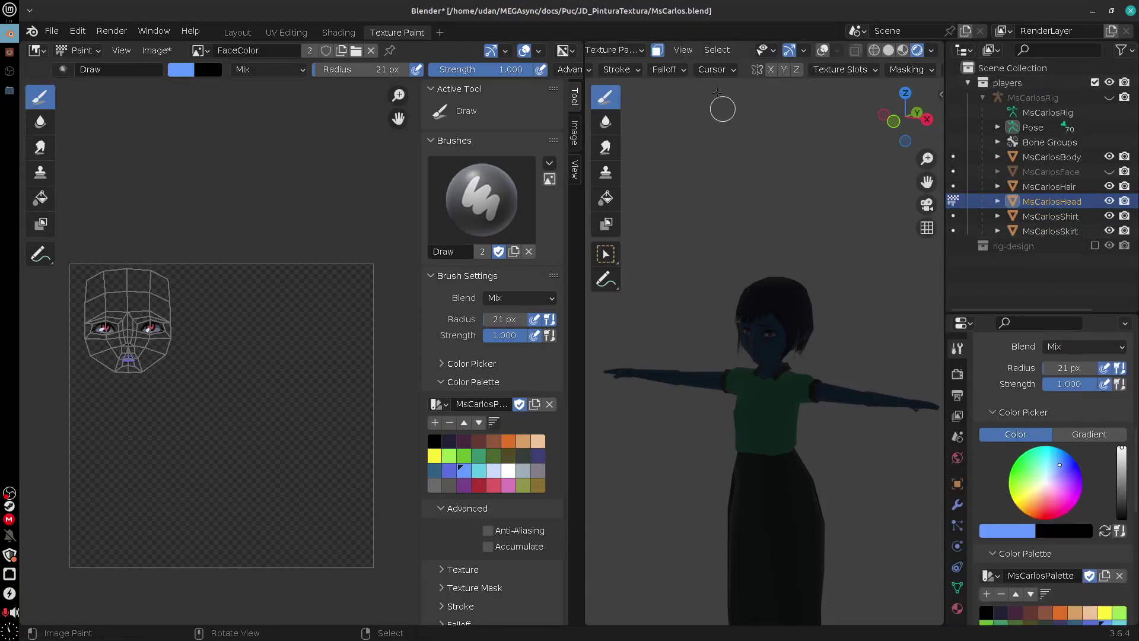
scroll(749, 60, "up", 2)
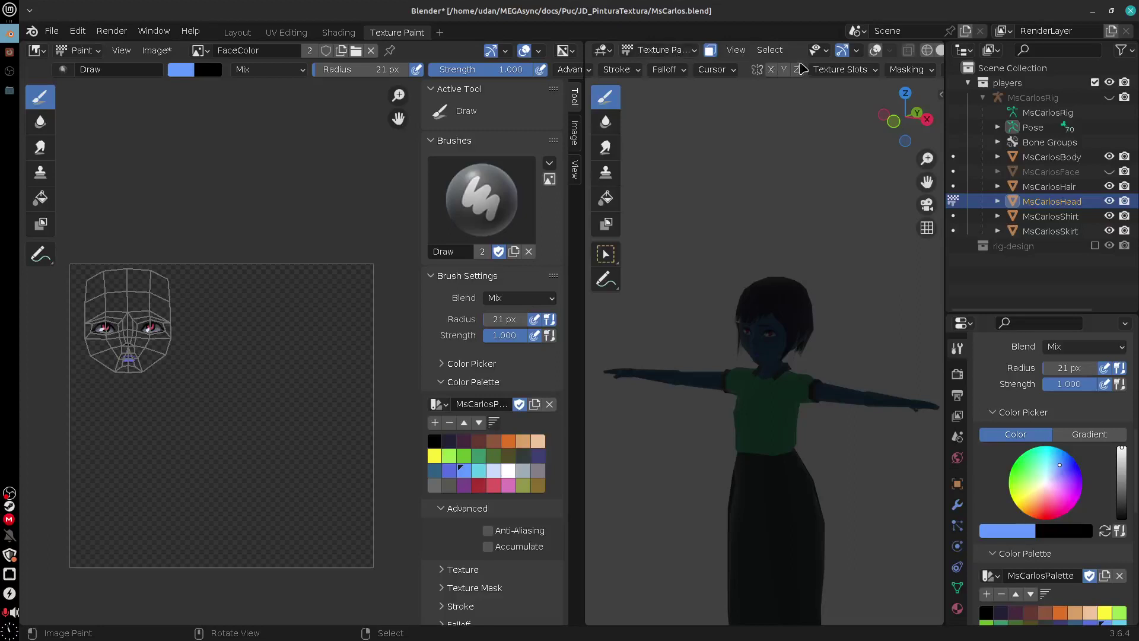
left_click(658, 50)
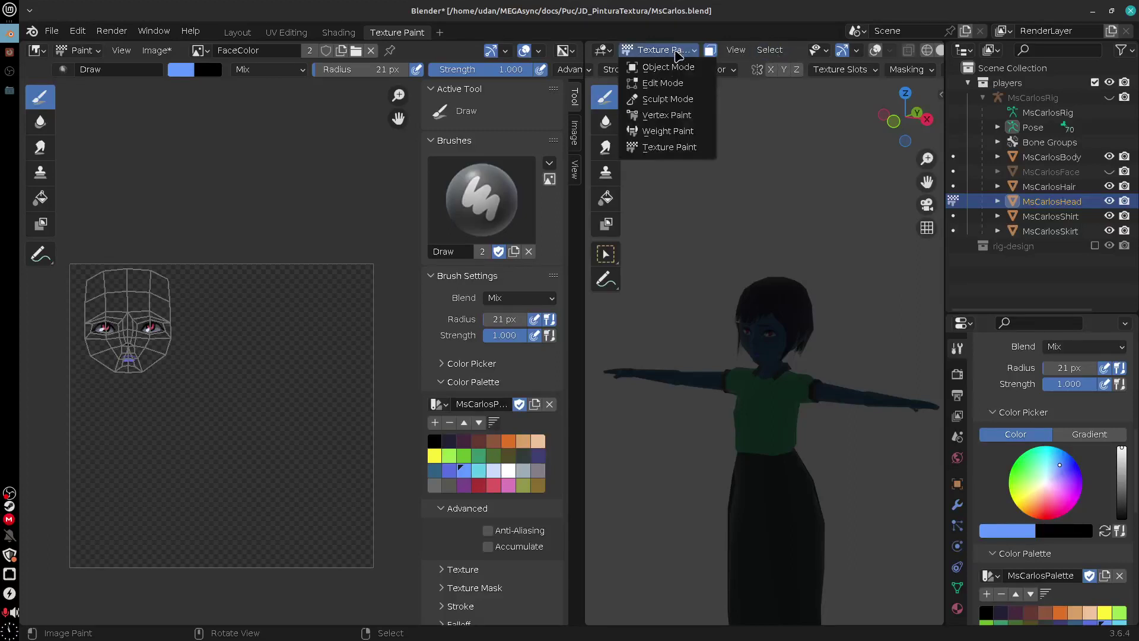
left_click(664, 66)
left_click(782, 50)
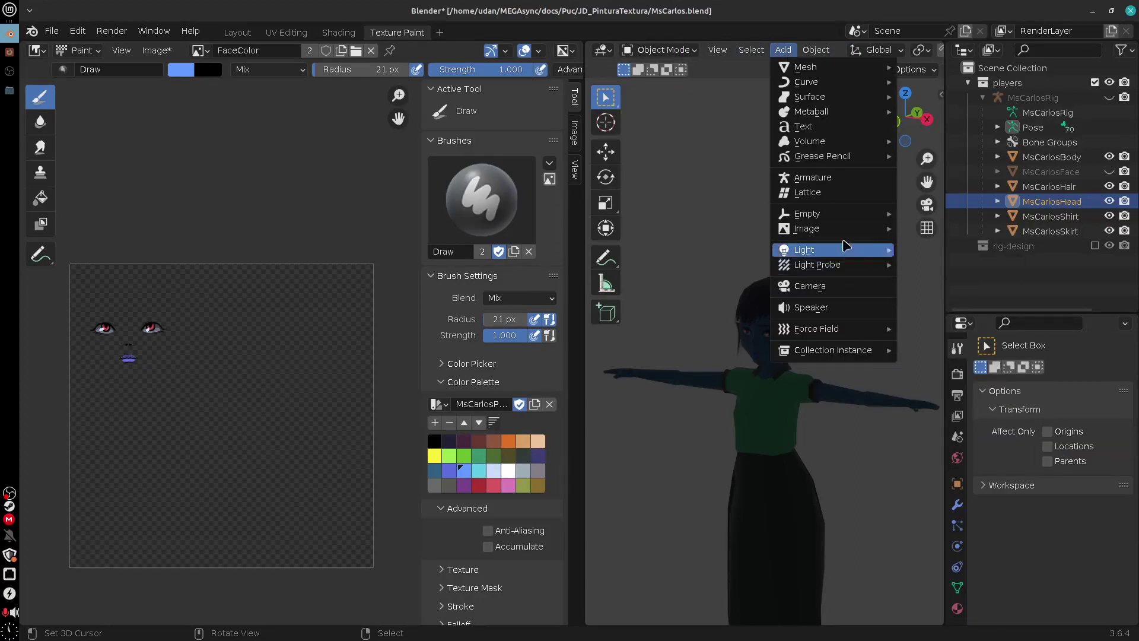
mouse_move(836, 250)
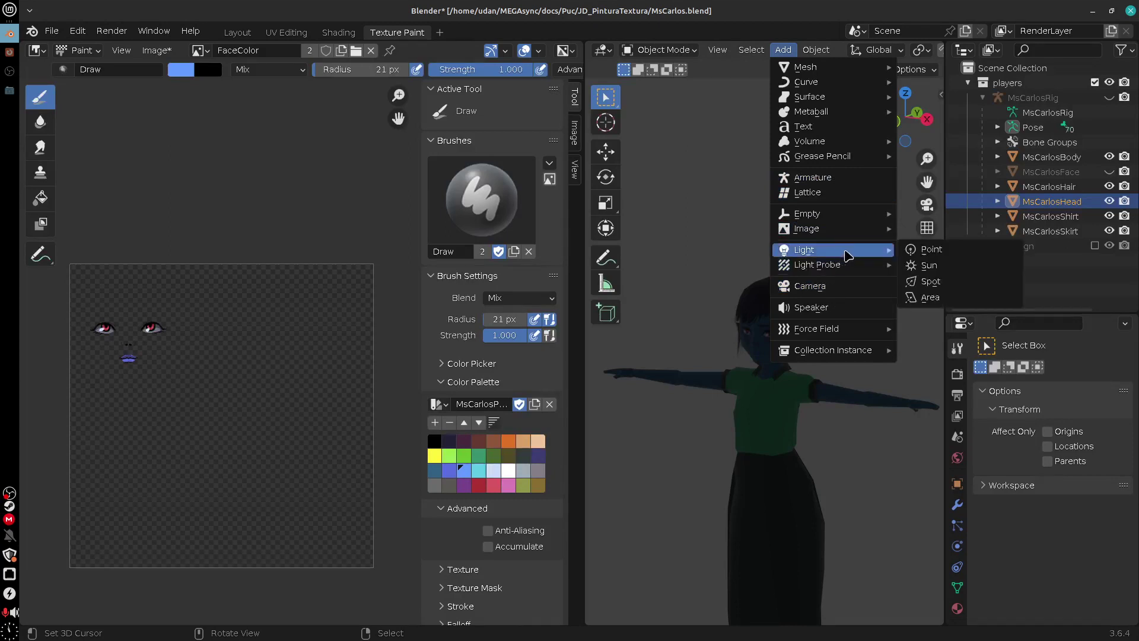
left_click(922, 264)
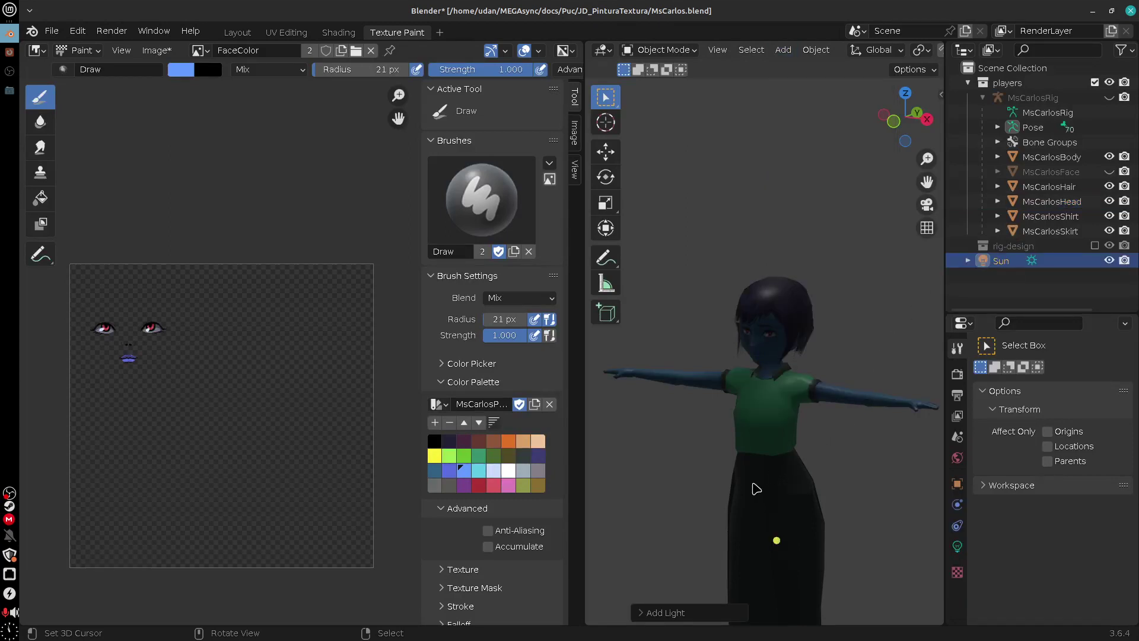
Rotate the Sun freely to light the character from the front and set its strength to 3
key("r")
key("r")
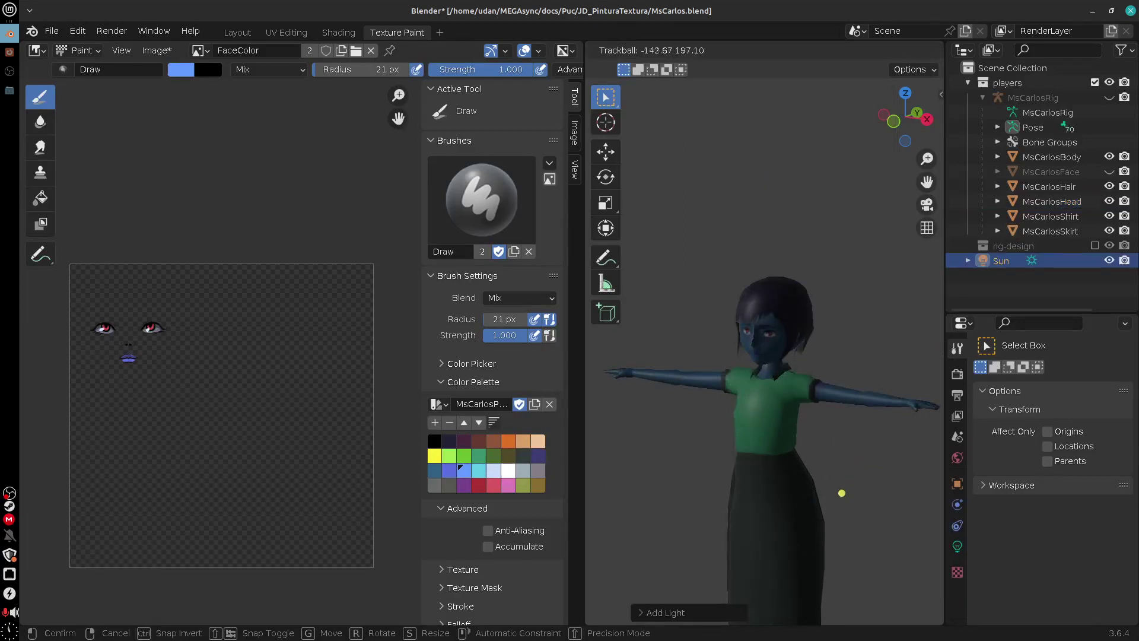
left_click(939, 367)
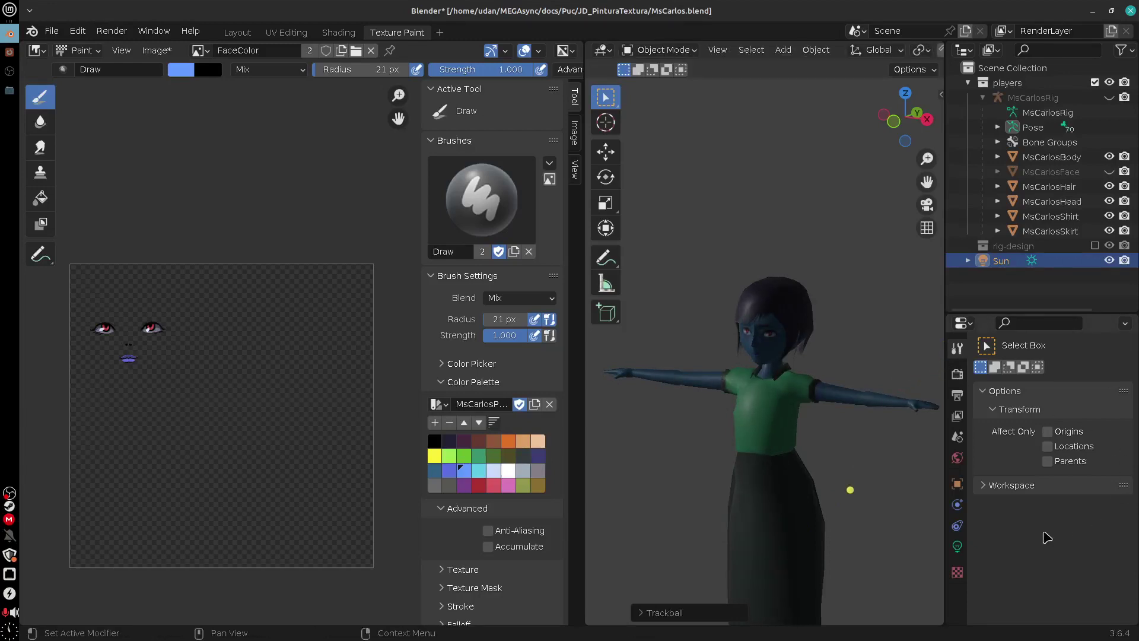
left_click(956, 547)
left_click(1074, 471)
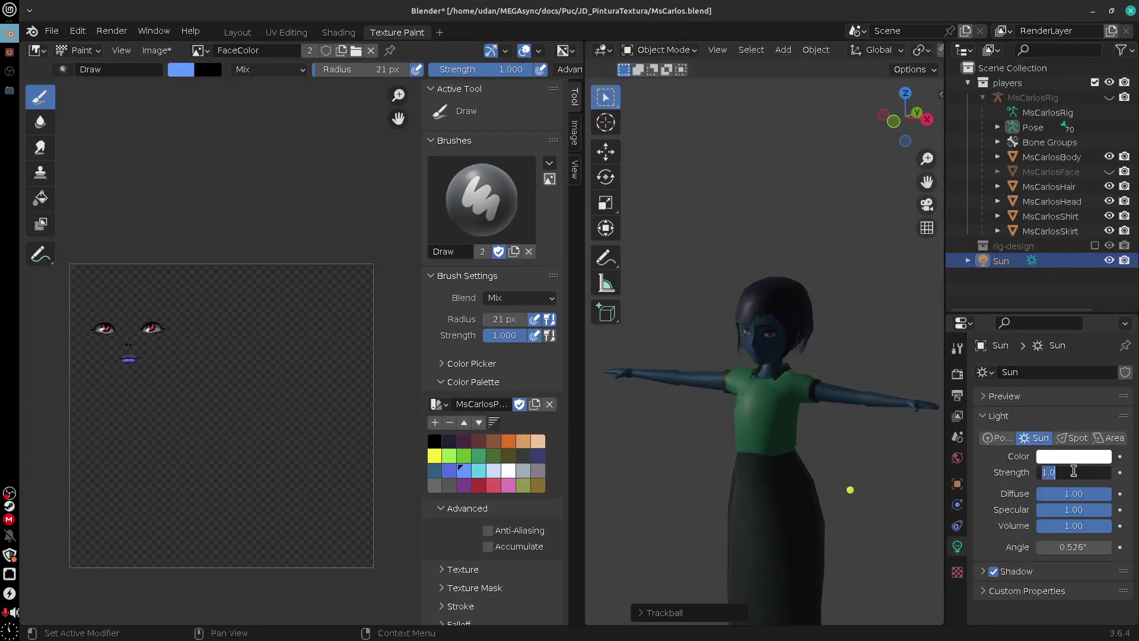
type("3")
key("Return")
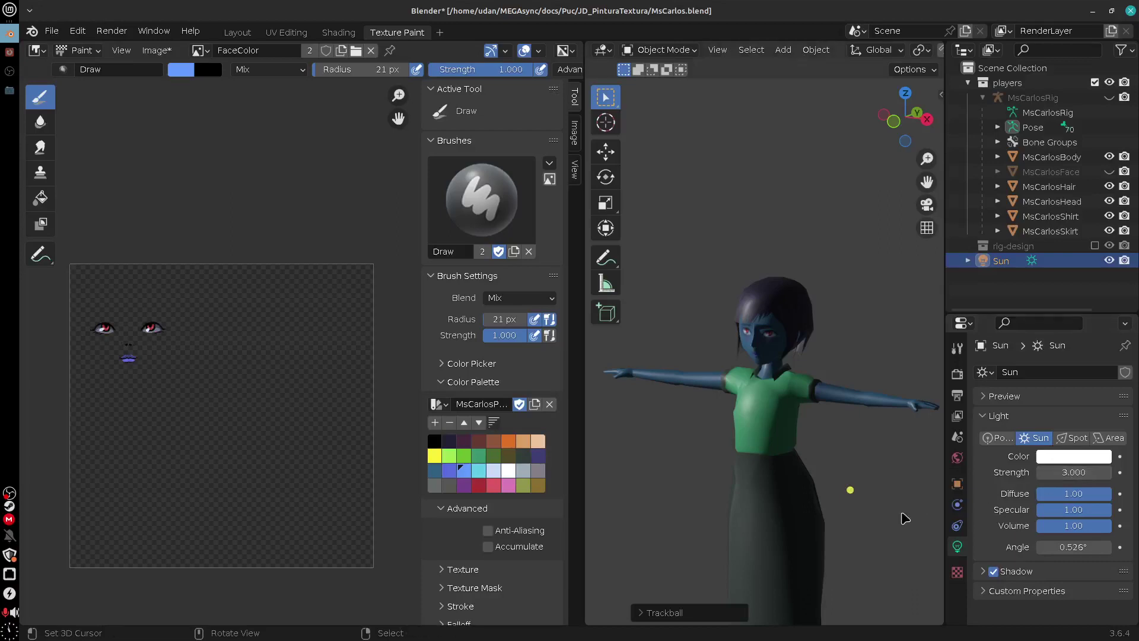
key("r")
key("r")
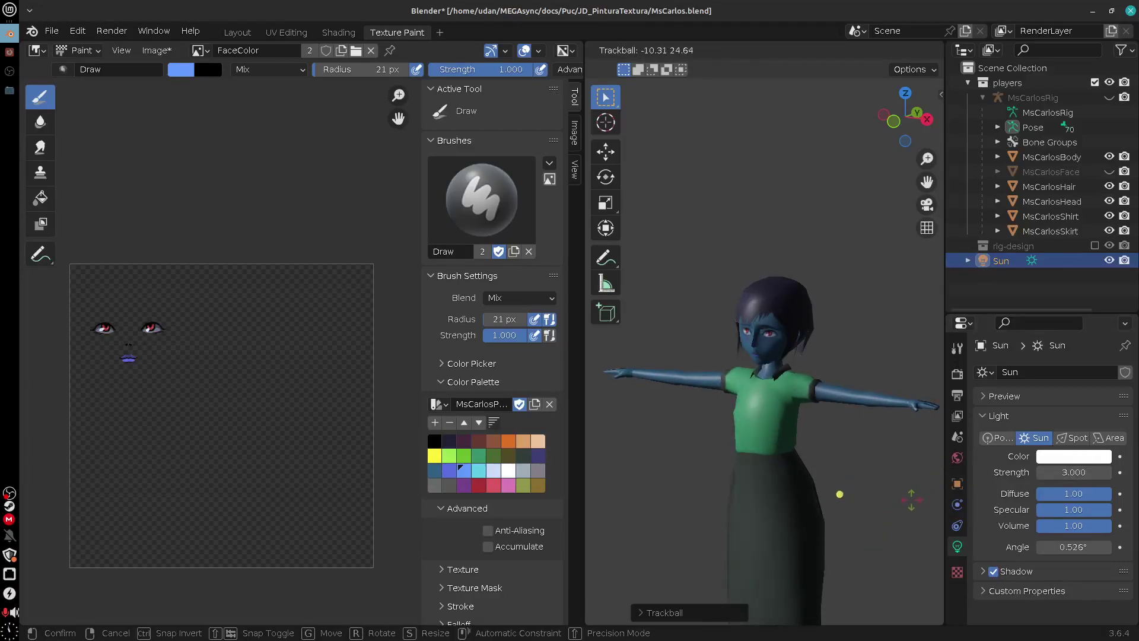
left_click(914, 506)
In the Shading workspace, set the head's Body material to about 0.26 Specular and 0.76 Roughness
left_click(778, 357)
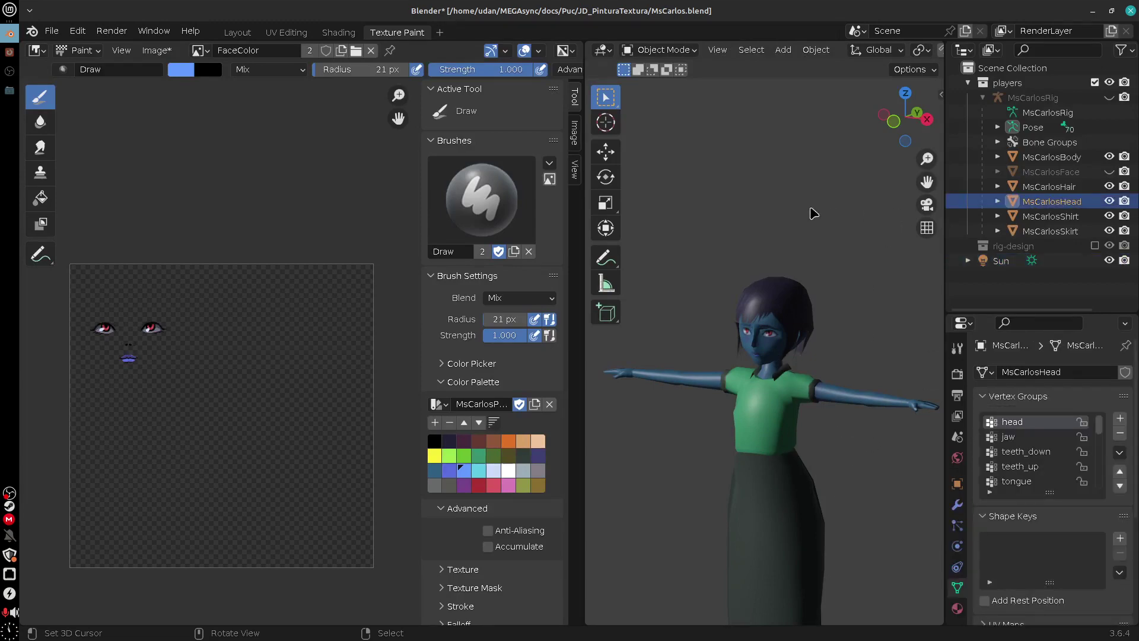
left_click(338, 32)
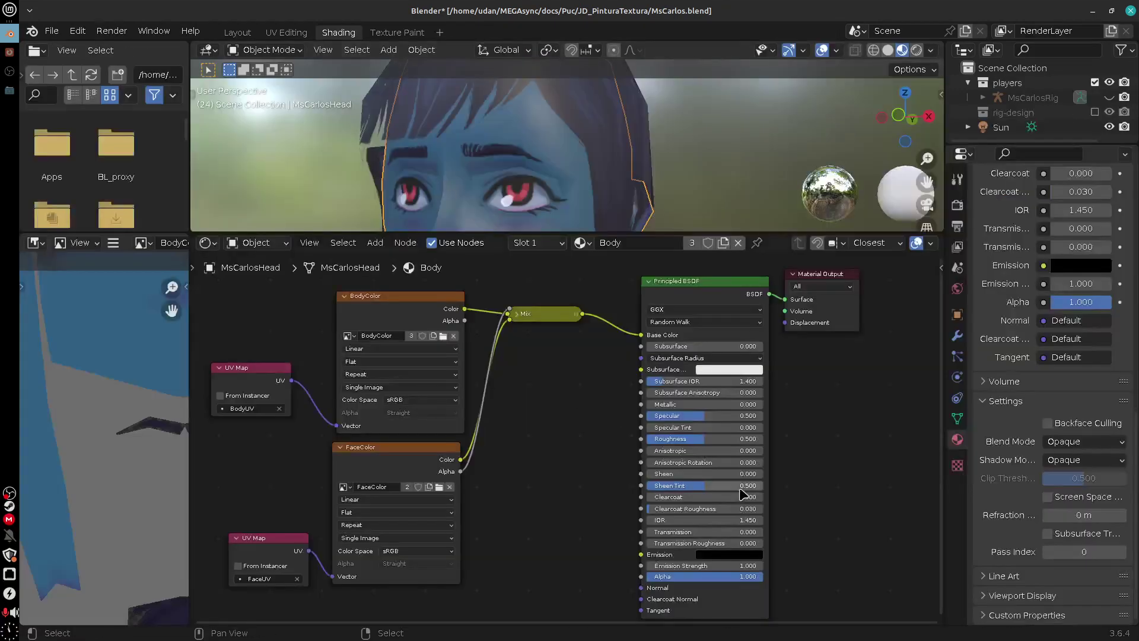
mouse_move(711, 418)
left_mouse_down()
mouse_move(636, 435)
mouse_move(760, 445)
mouse_move(730, 443)
mouse_move(754, 419)
mouse_move(746, 439)
left_mouse_up()
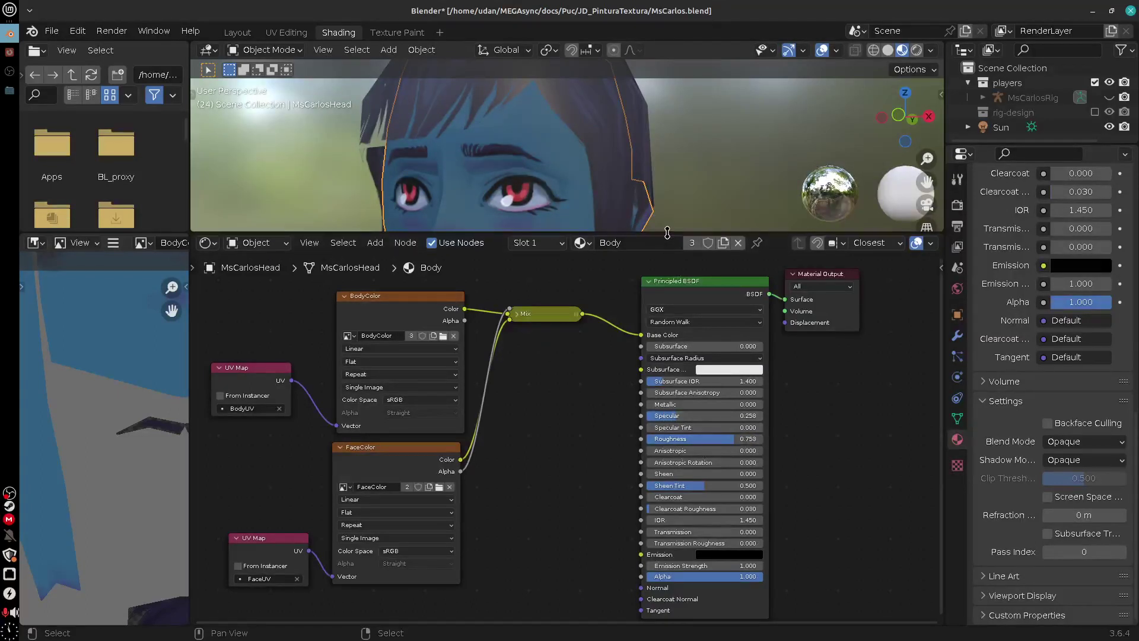
Enlarge the 3D viewport above the node editor and hide its overlays to show the character's upper body
left_click_drag(670, 243, 669, 396)
middle_click_drag(717, 323, 716, 300)
scroll(678, 275, "down", 4)
left_click(700, 347)
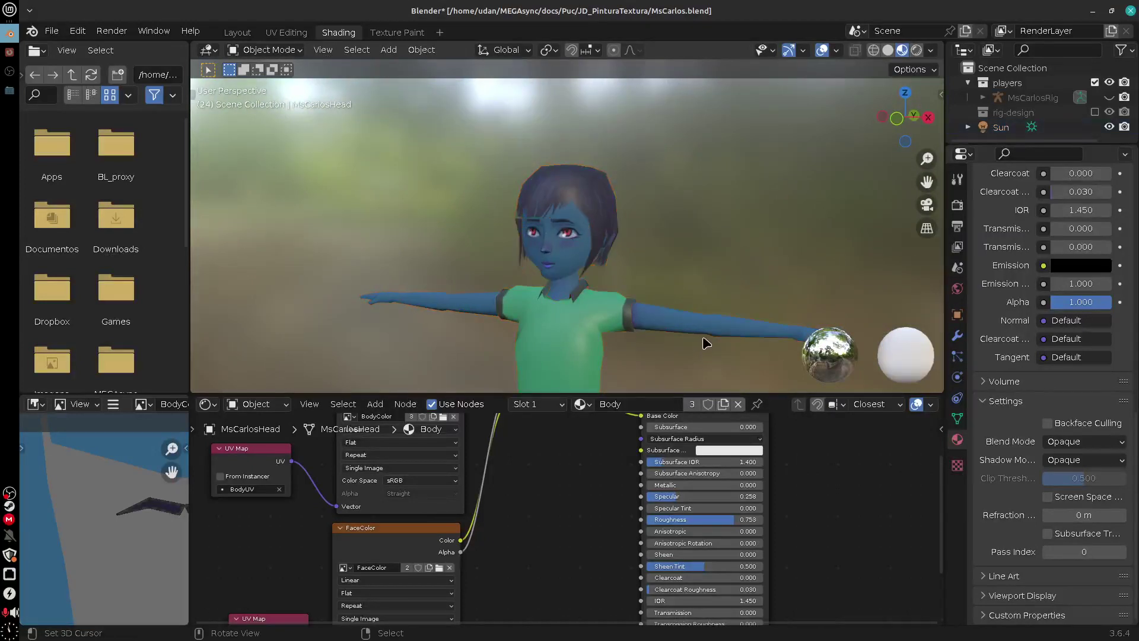
left_click(831, 52)
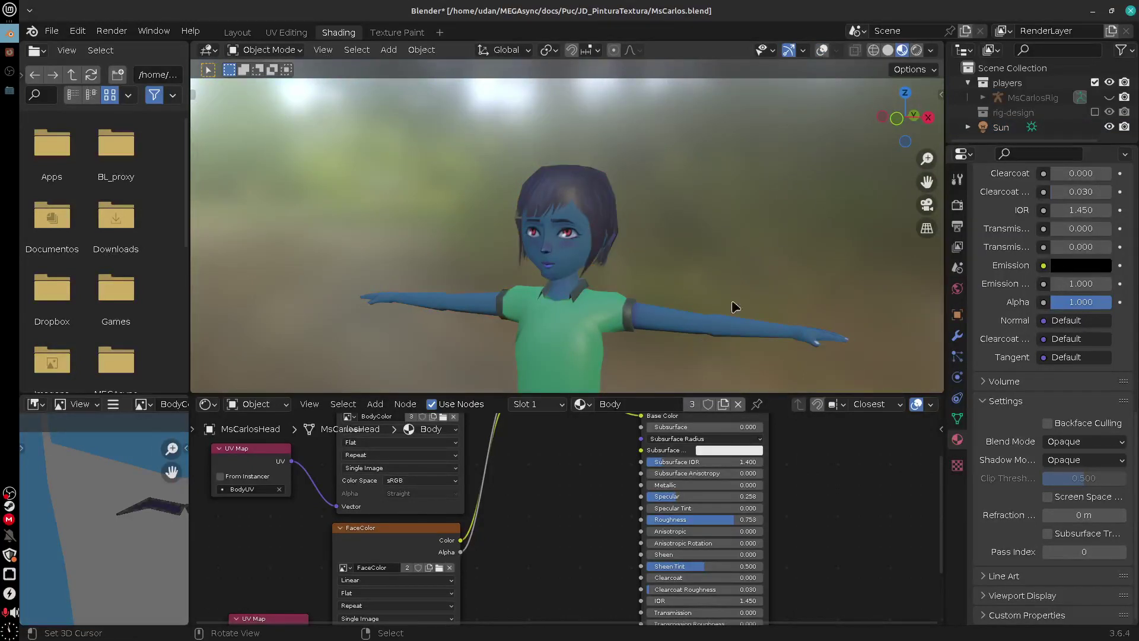
Select the hair and set the Shadow Mode of its Hair material to Alpha Hashed
left_click(653, 311)
middle_click_drag(795, 549, 687, 550)
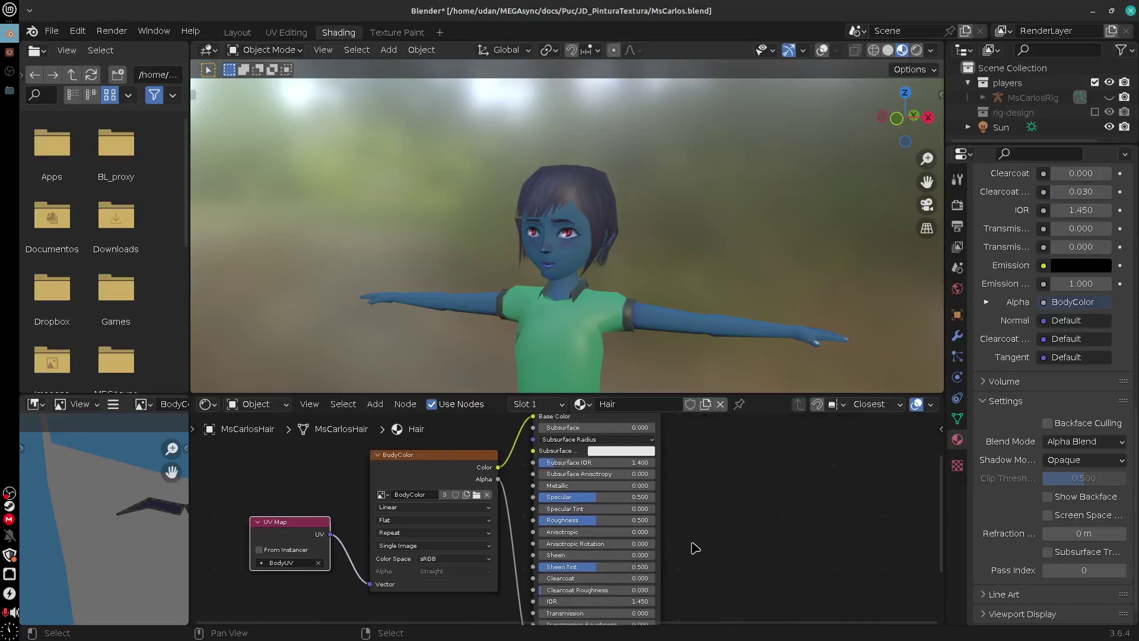
left_click(1083, 464)
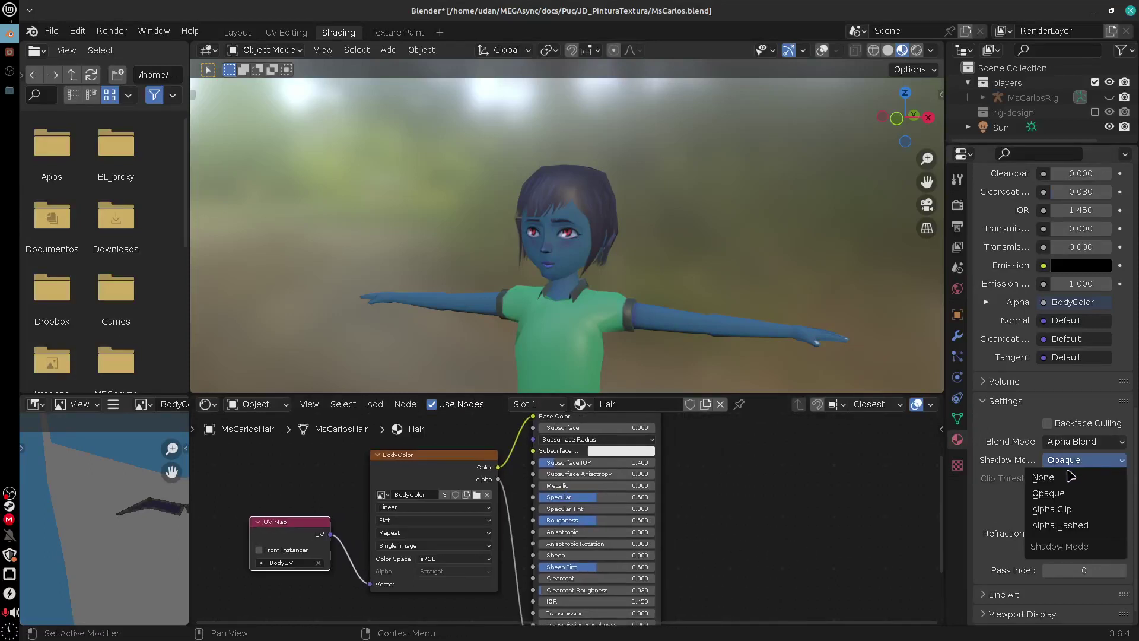
left_click(1066, 526)
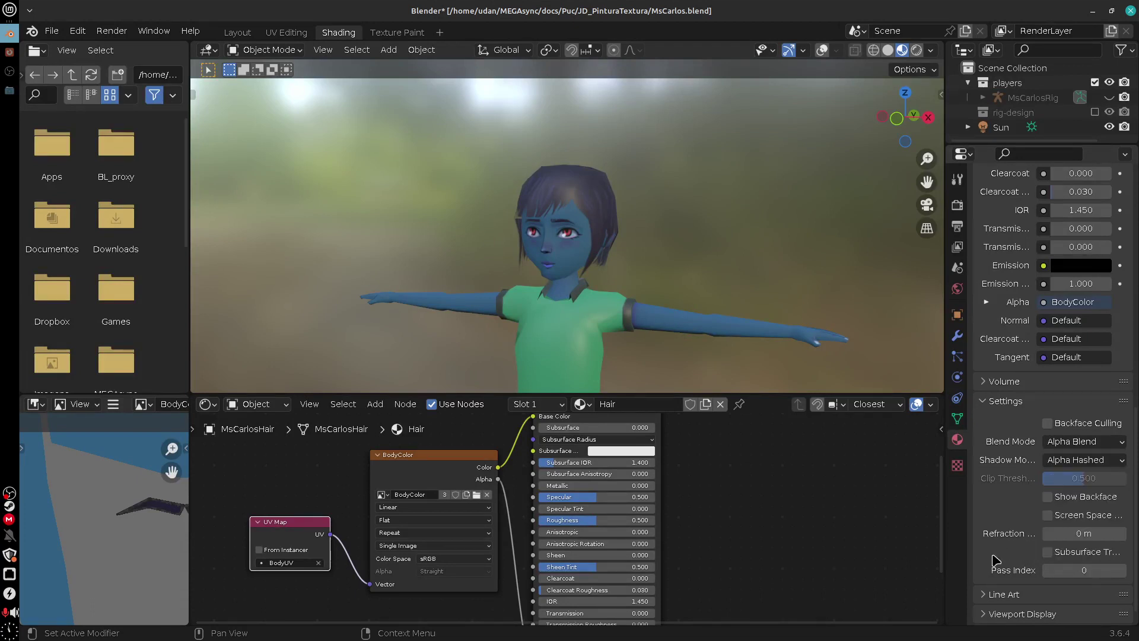
Compare the hair with Show Backface turned on and off in the Hair material
left_click(1049, 497)
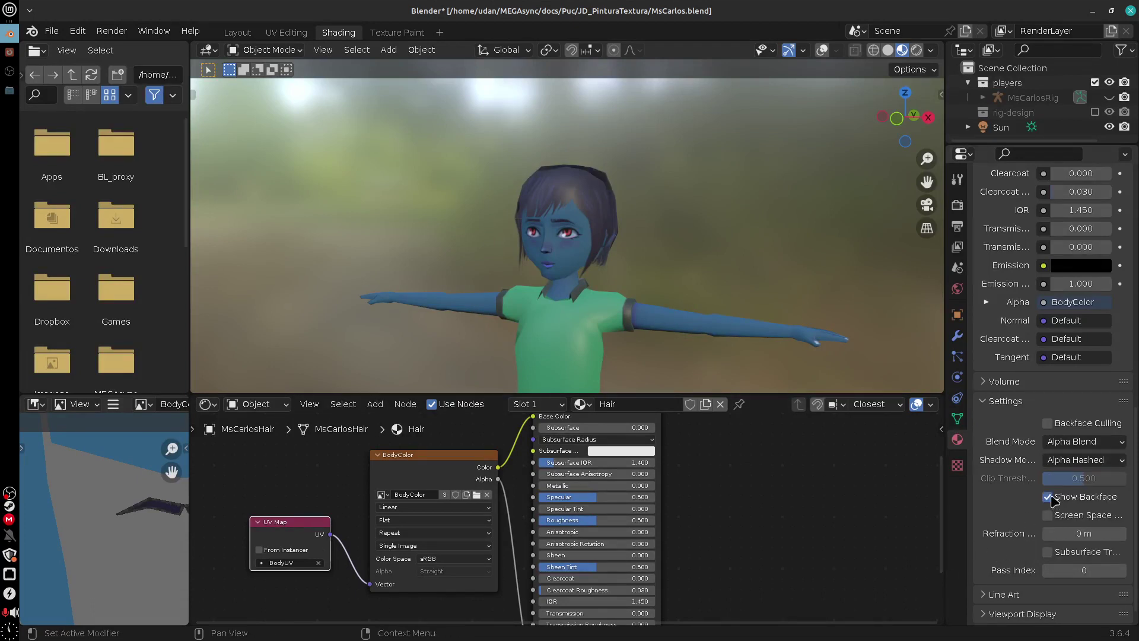
left_click(1049, 498)
left_click(1049, 498)
left_click(1049, 497)
Set the Hair material's Blend Mode to Alpha Hashed and check the hair on the model
left_click(1084, 442)
left_click(1056, 501)
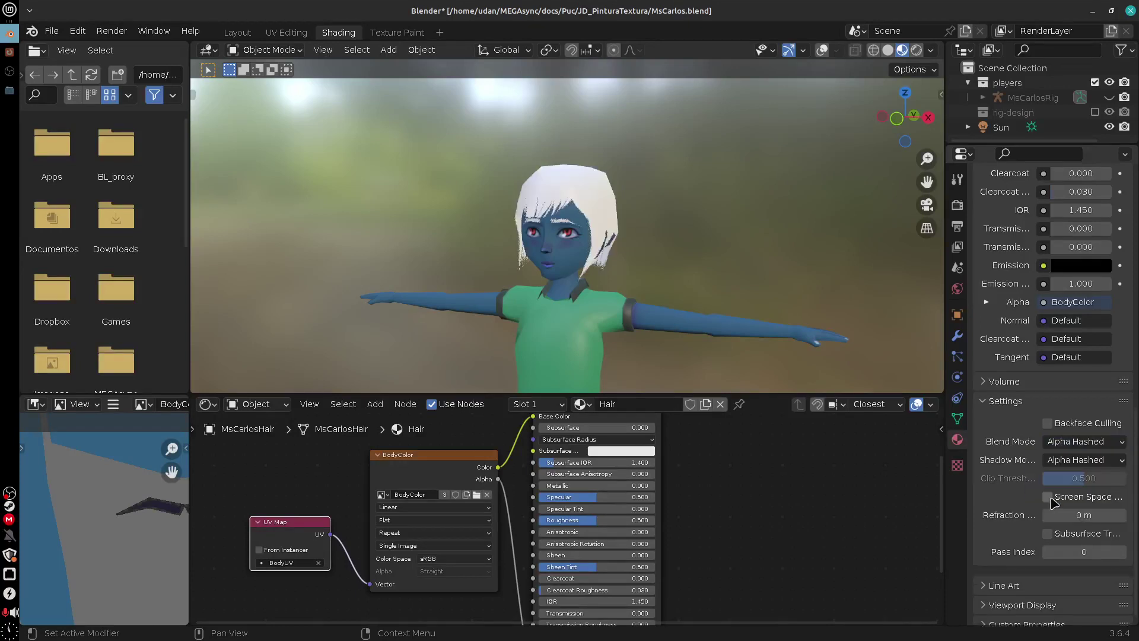
middle_click_drag(700, 267, 640, 301)
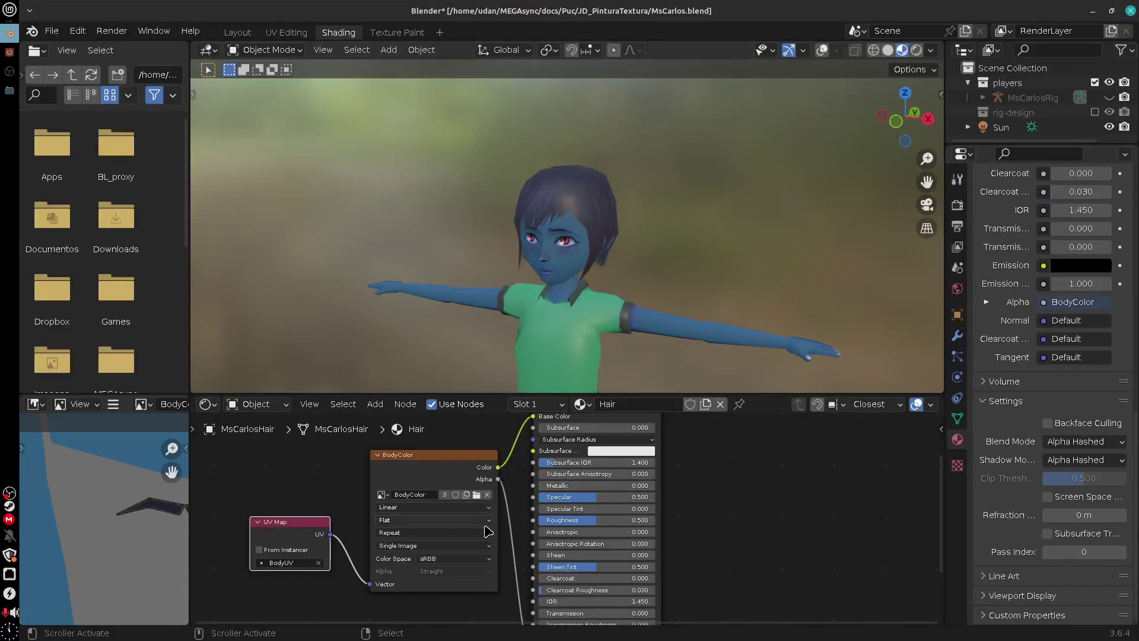
Adjust the Hair material's shine to about 0.14 Specular and 0.62 Roughness, checking the hair from several sides
left_click_drag(593, 497, 560, 500)
middle_click_drag(599, 267, 584, 295)
scroll(583, 295, "up", 2)
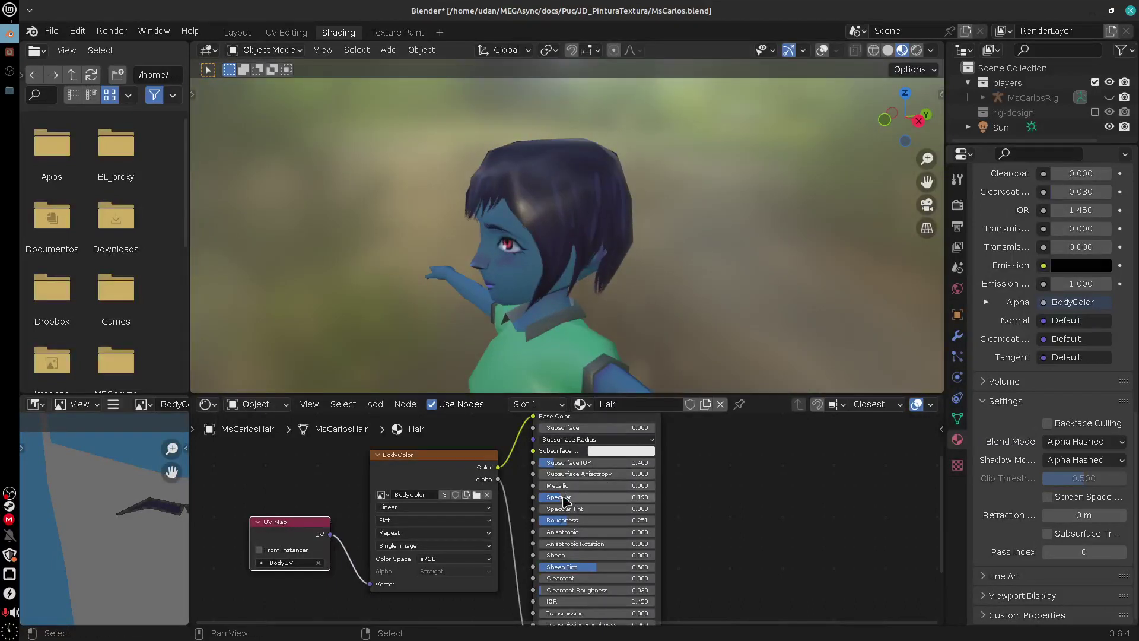
left_click_drag(564, 501, 628, 526)
middle_click_drag(643, 277, 651, 350)
middle_click_drag(739, 293, 658, 302)
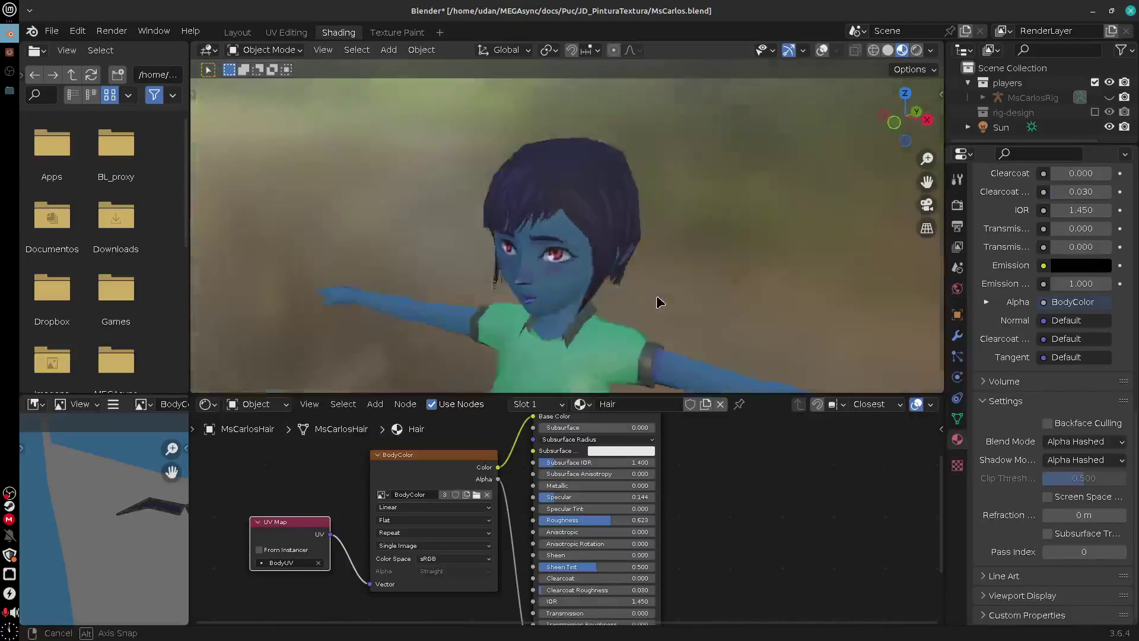
Enable viewport display of the hair's Solidify modifier and check the hair's thickness from the side
left_click(956, 335)
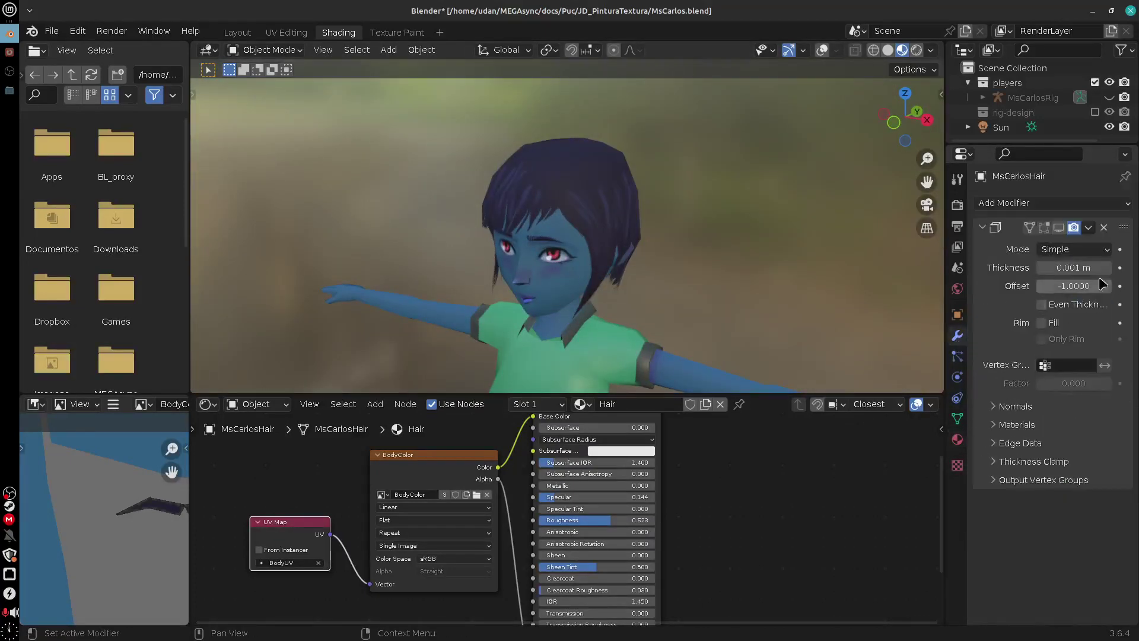
middle_click_drag(789, 305, 820, 291)
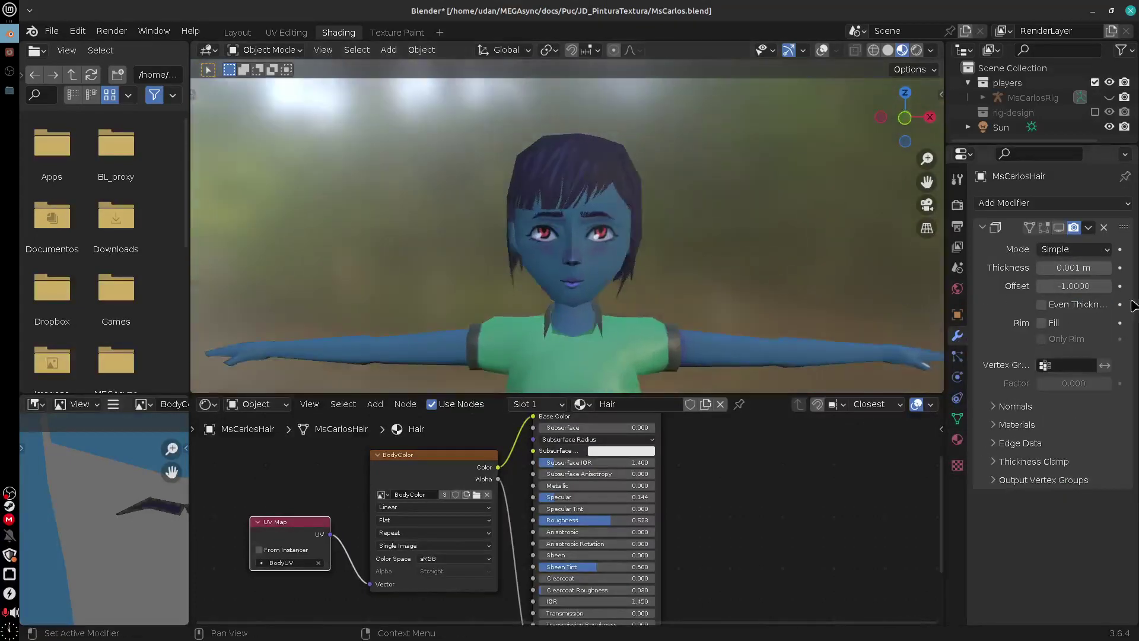
left_click(1059, 228)
middle_click_drag(735, 331, 700, 324)
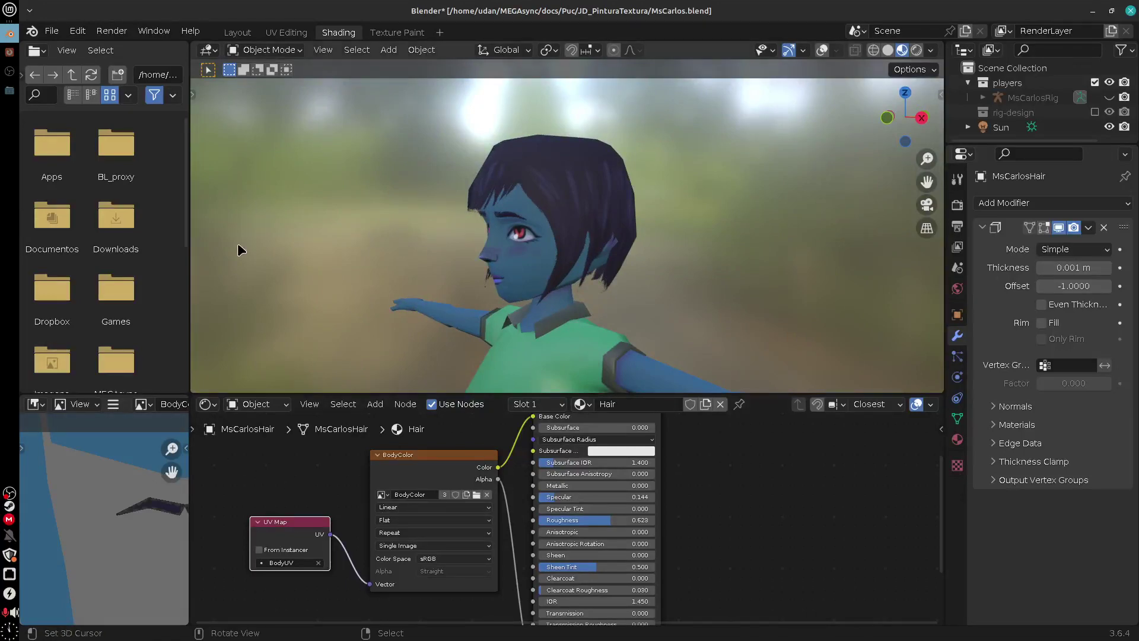
Switch to the Texture Paint workspace and display the character in Material Preview shading beside the BodyColor texture
left_click(397, 32)
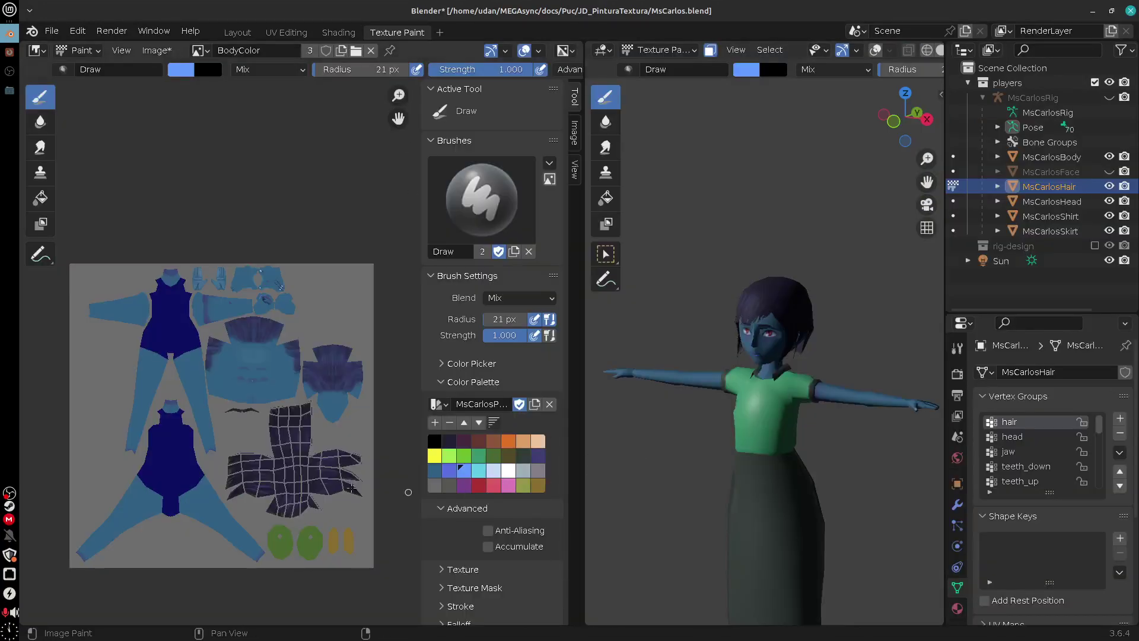
middle_click_drag(294, 476, 282, 442)
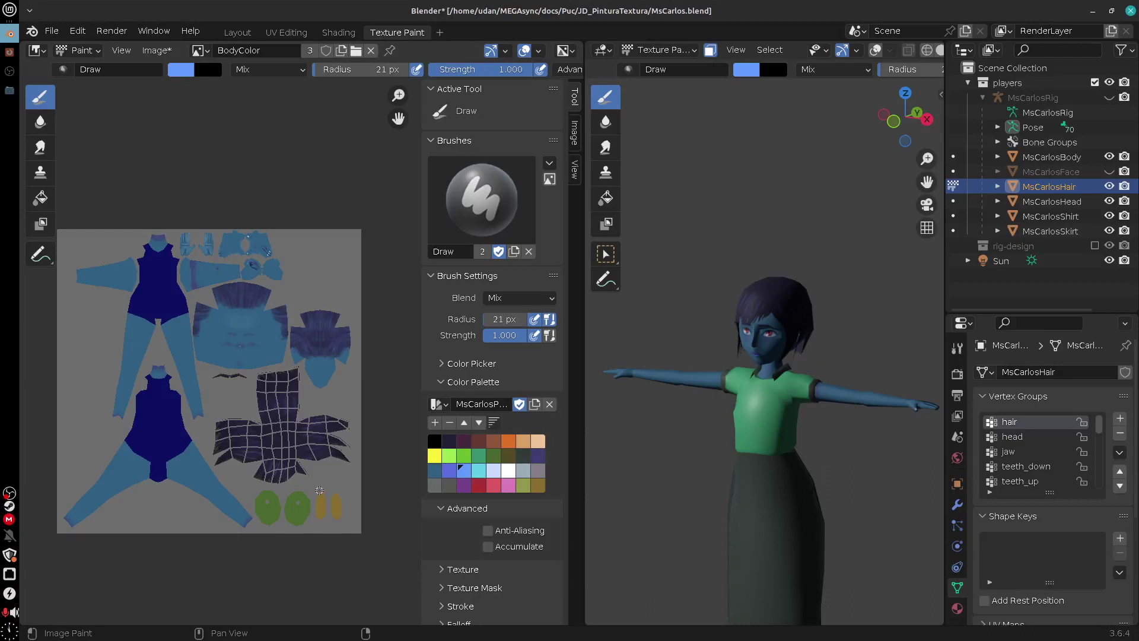
scroll(319, 490, "up", 3)
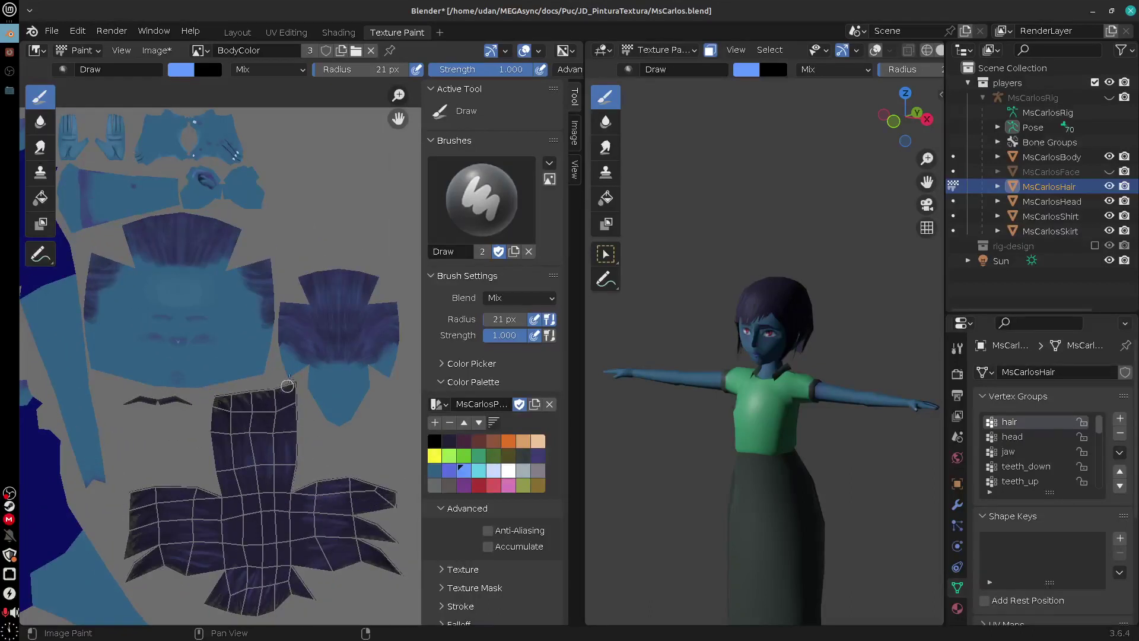
middle_click_drag(287, 384, 390, 338)
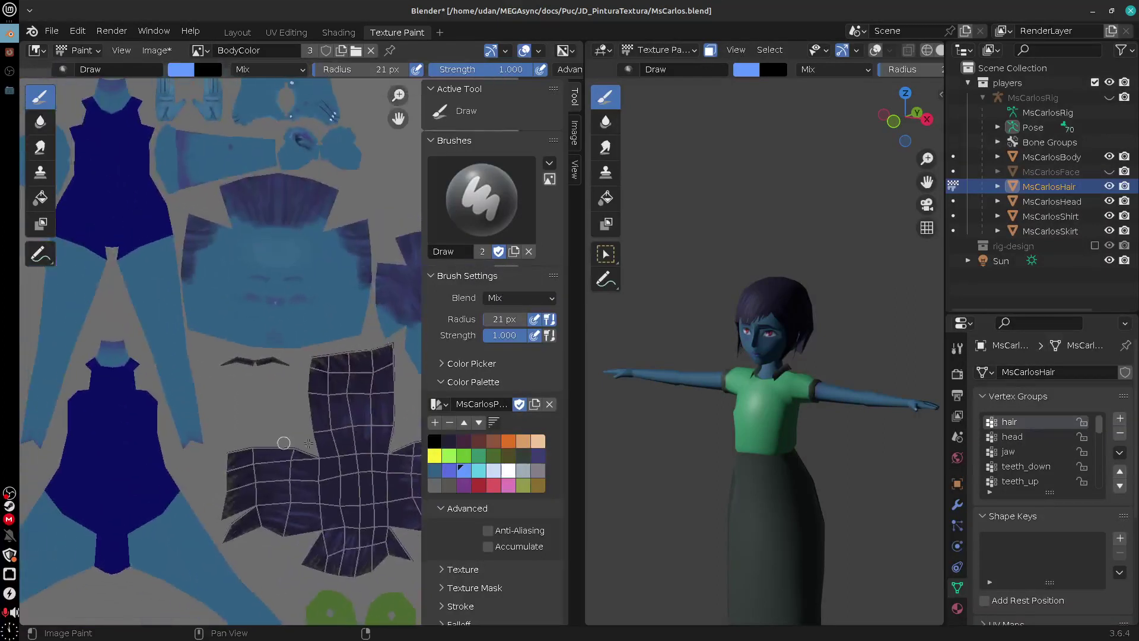
scroll(878, 50, "down", 2)
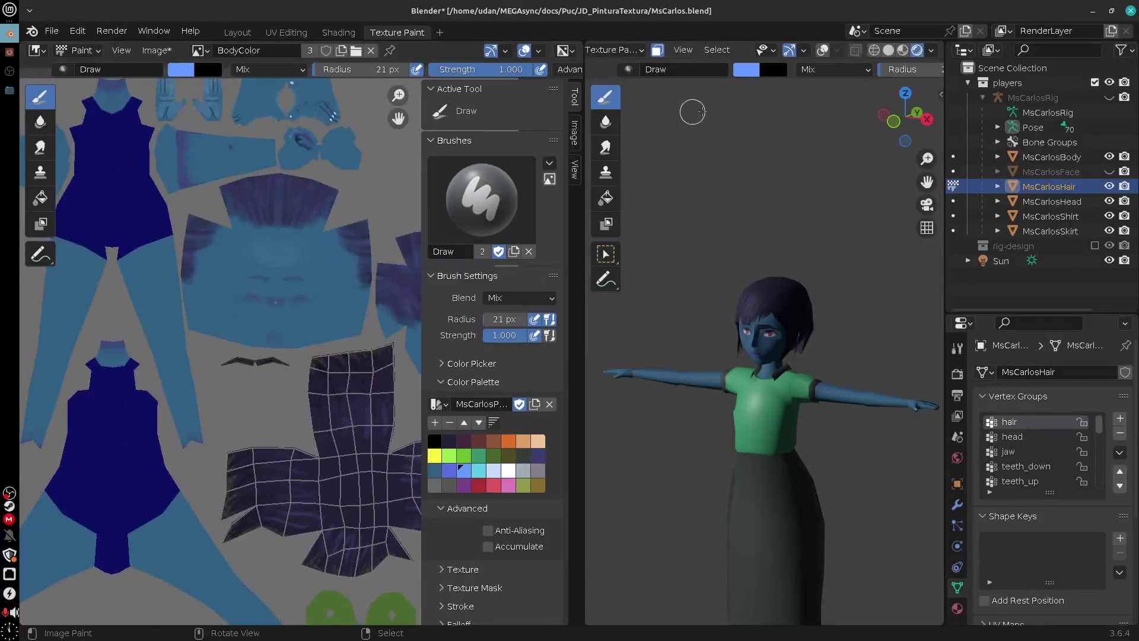
left_click(902, 50)
mouse_move(842, 431)
middle_mouse_down()
mouse_move(881, 440)
mouse_move(837, 465)
middle_mouse_up()
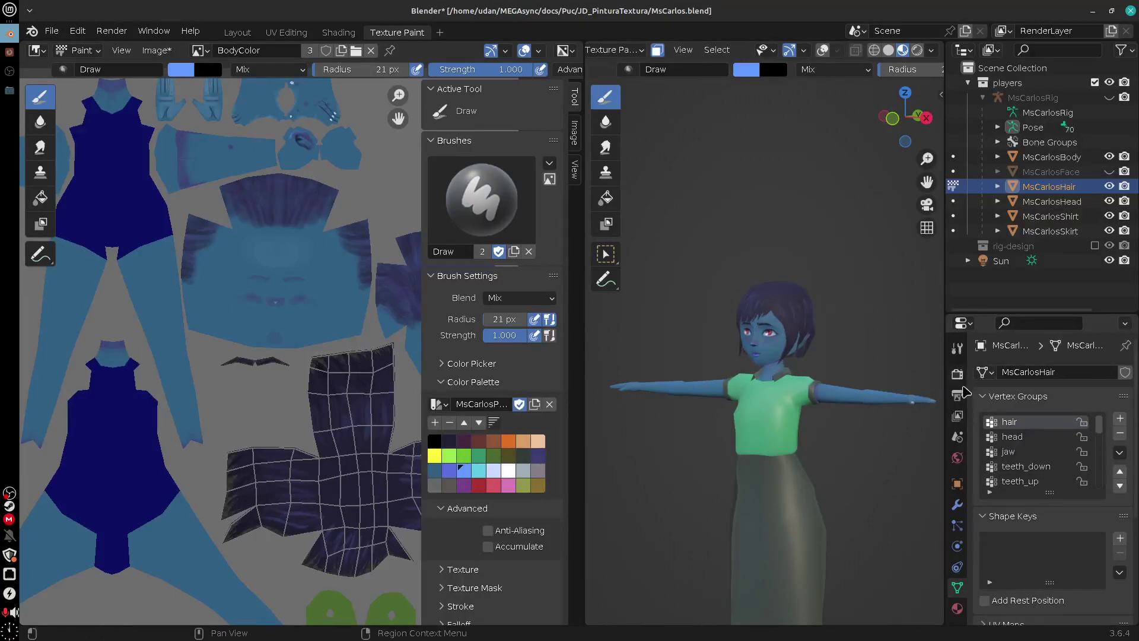
Make MsCarlosHead the texture-painted object, bring its FaceColor texture into view and save all modified images
left_click(957, 350)
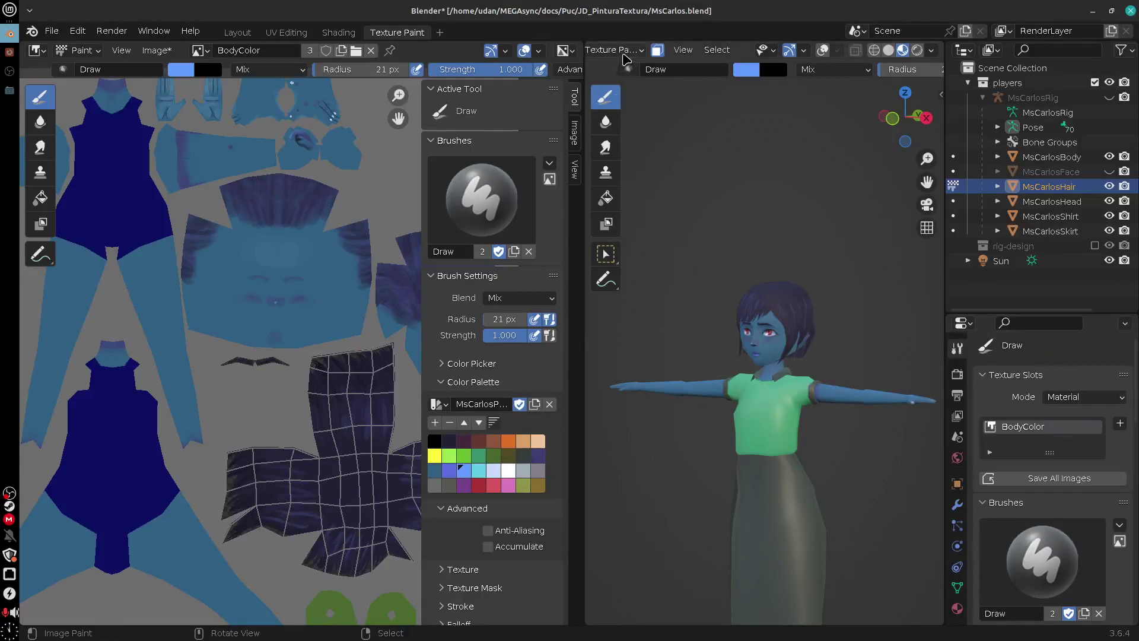
left_click(625, 57)
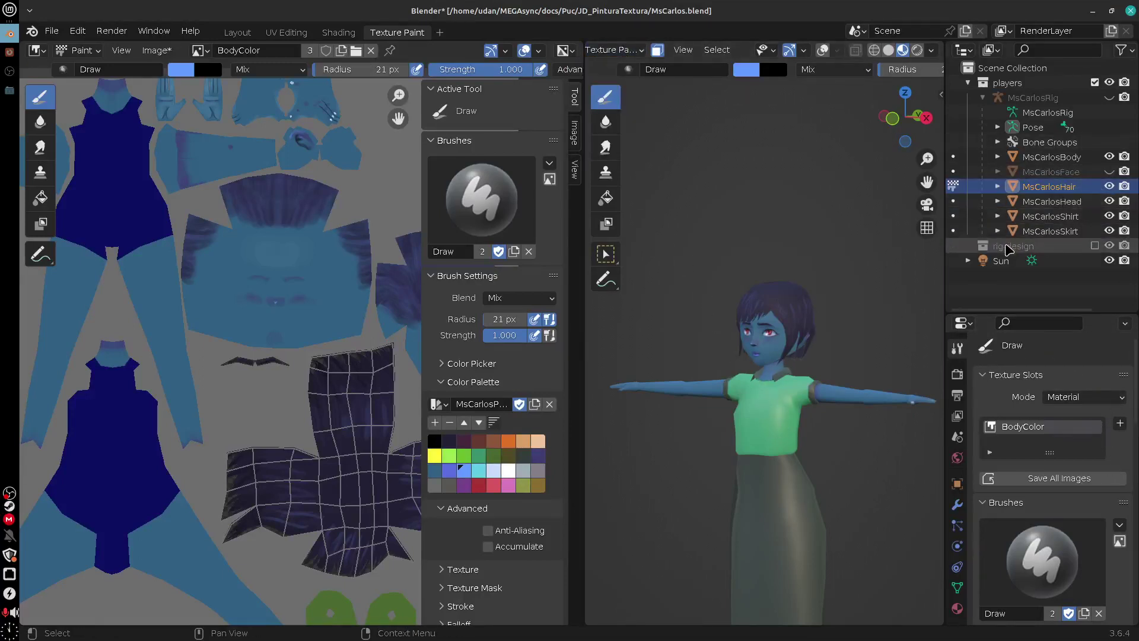
left_click(953, 201)
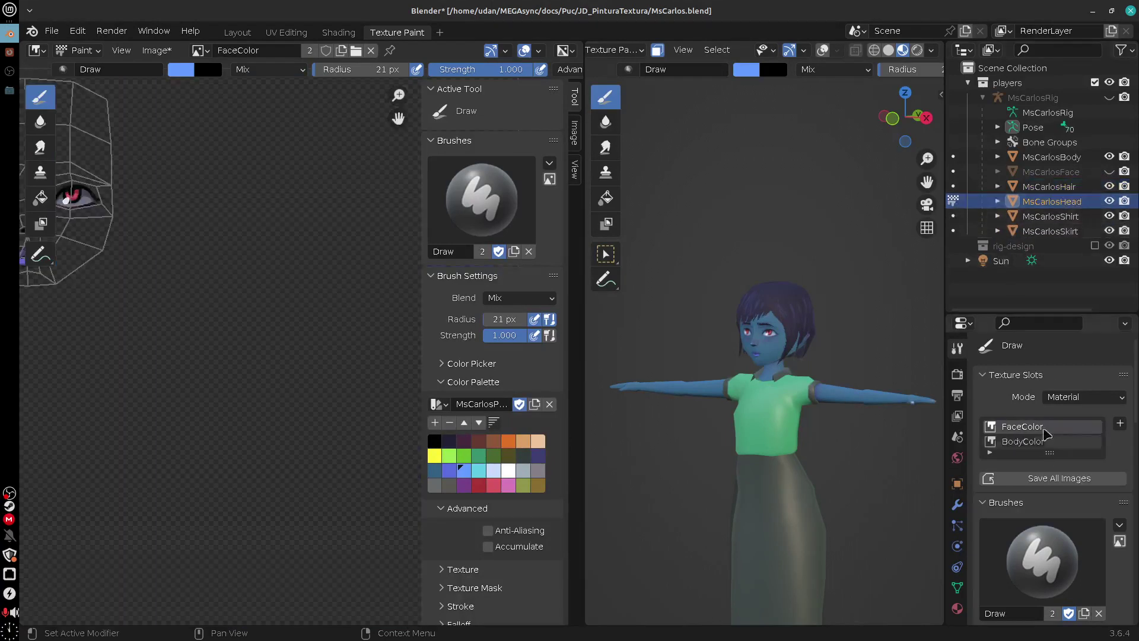
middle_click_drag(259, 451, 382, 486)
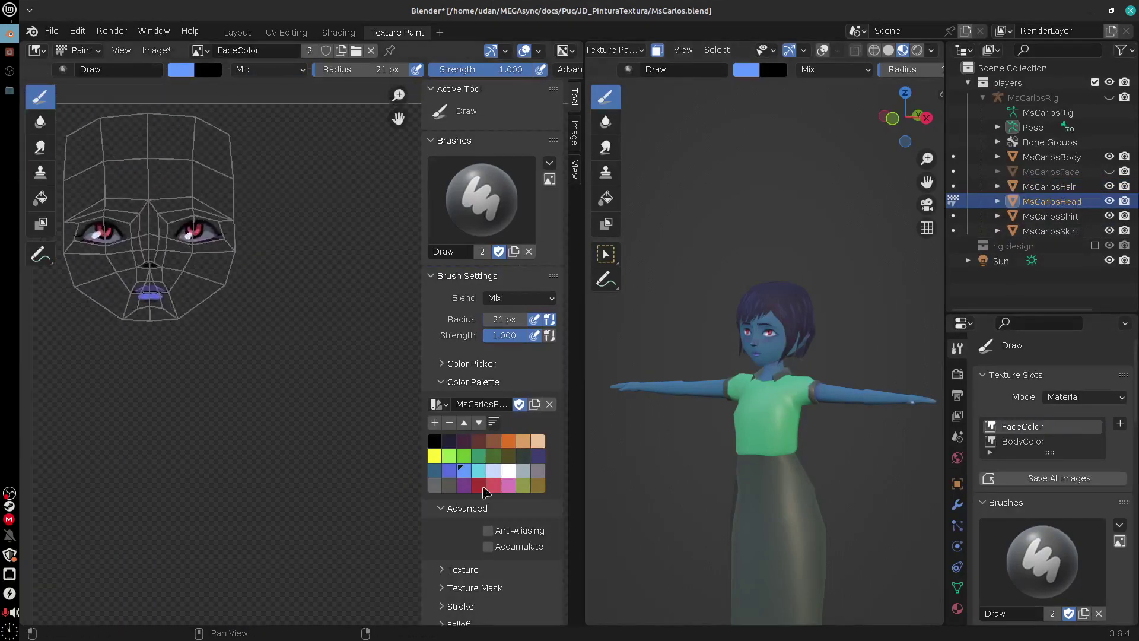
left_click(1066, 484)
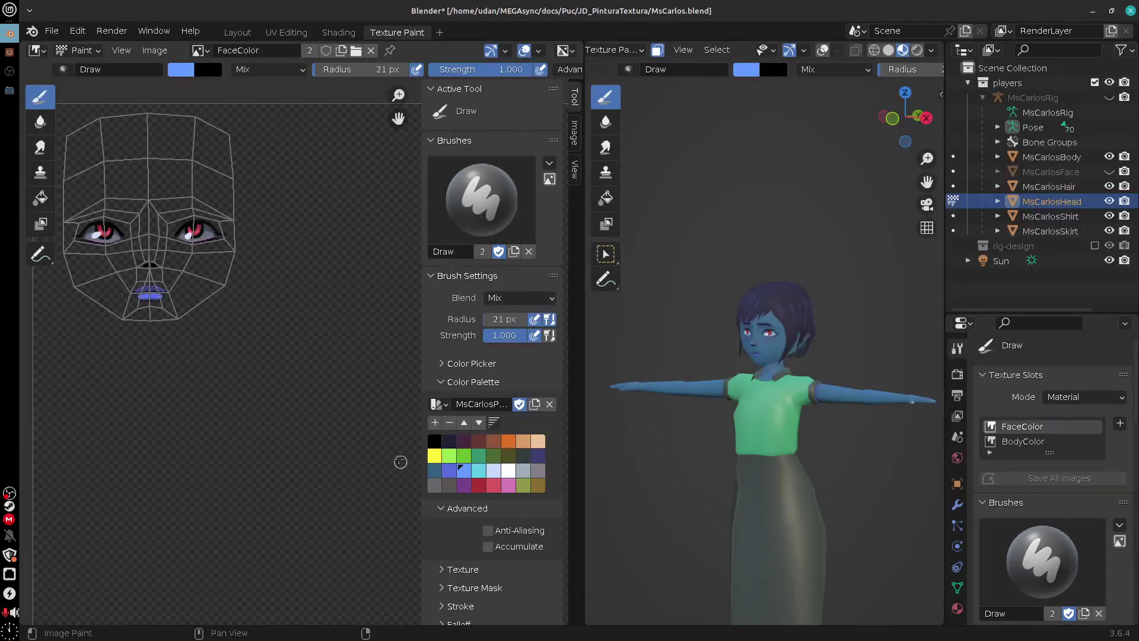
Switch to the Thunar file manager and open the folder MEGAsync/docs/Puc/JD_PinturaTextura/MsCarlos
left_click(10, 91)
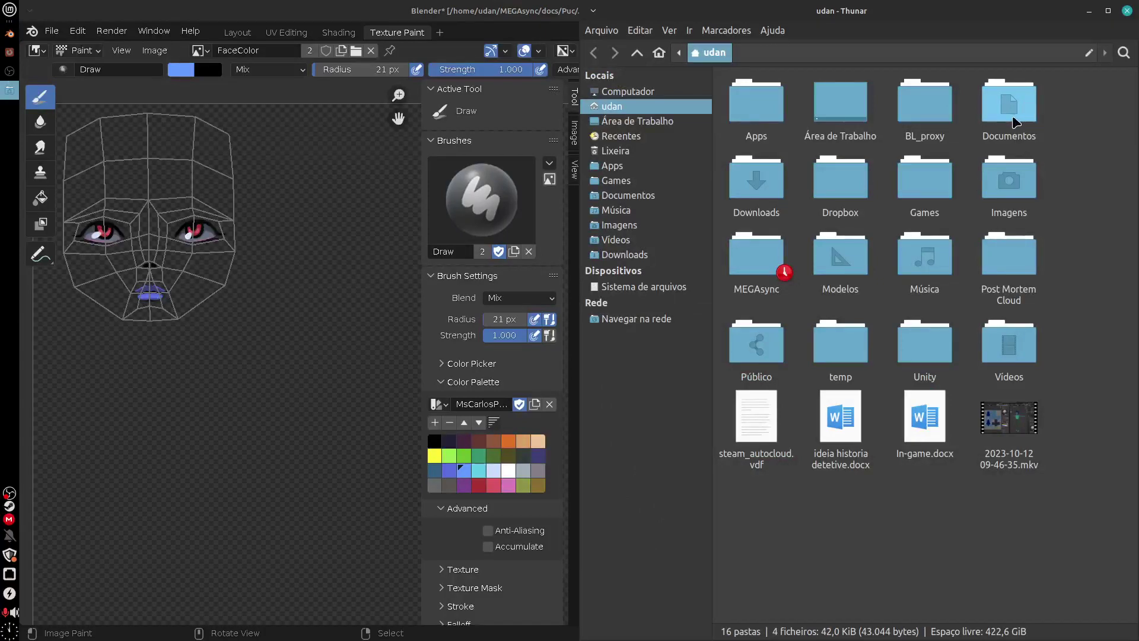
double_click(756, 255)
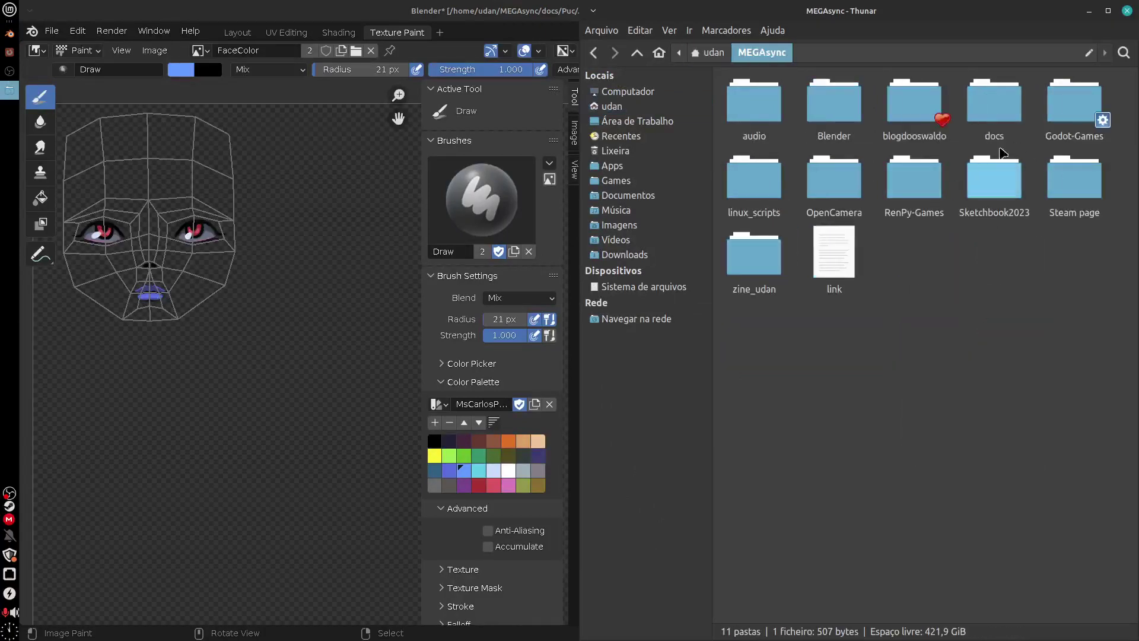
double_click(1006, 108)
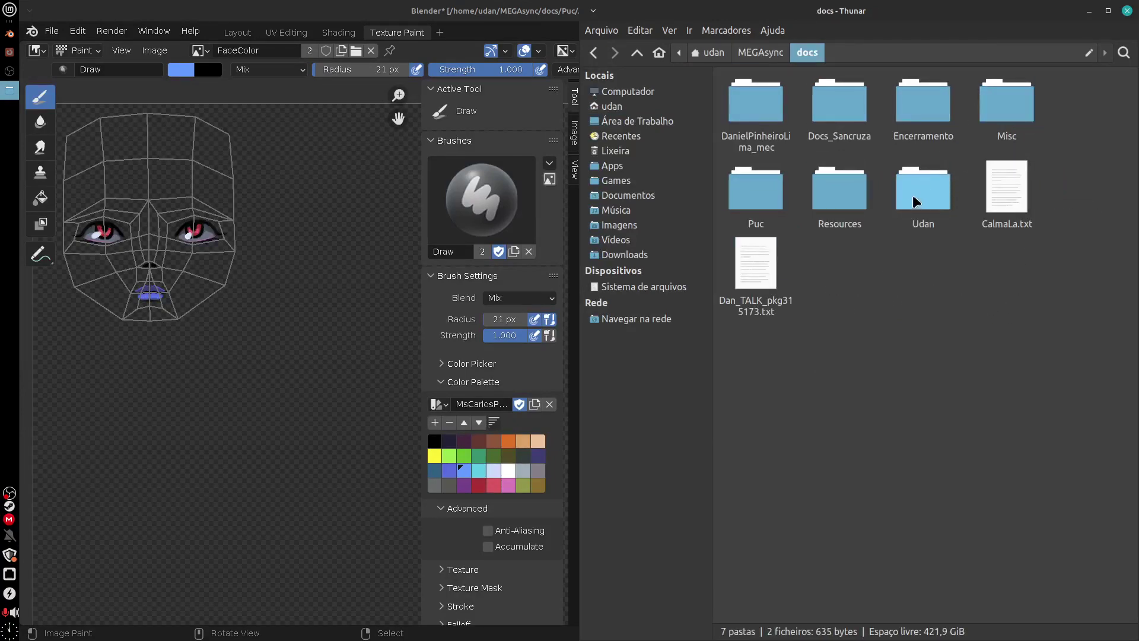
double_click(756, 190)
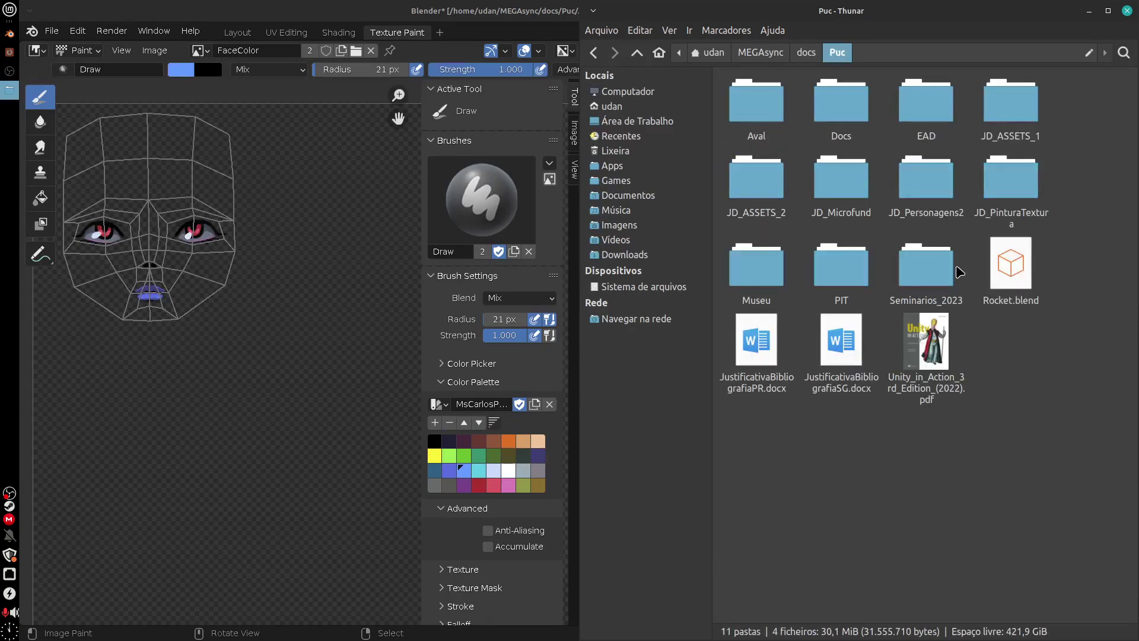
double_click(1008, 190)
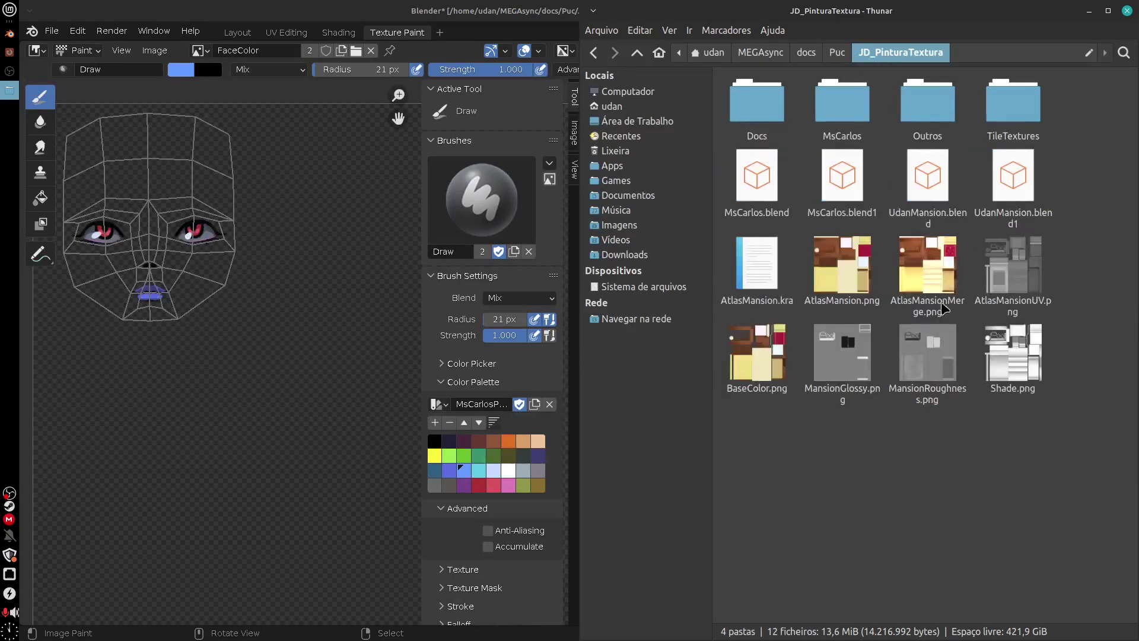
double_click(842, 102)
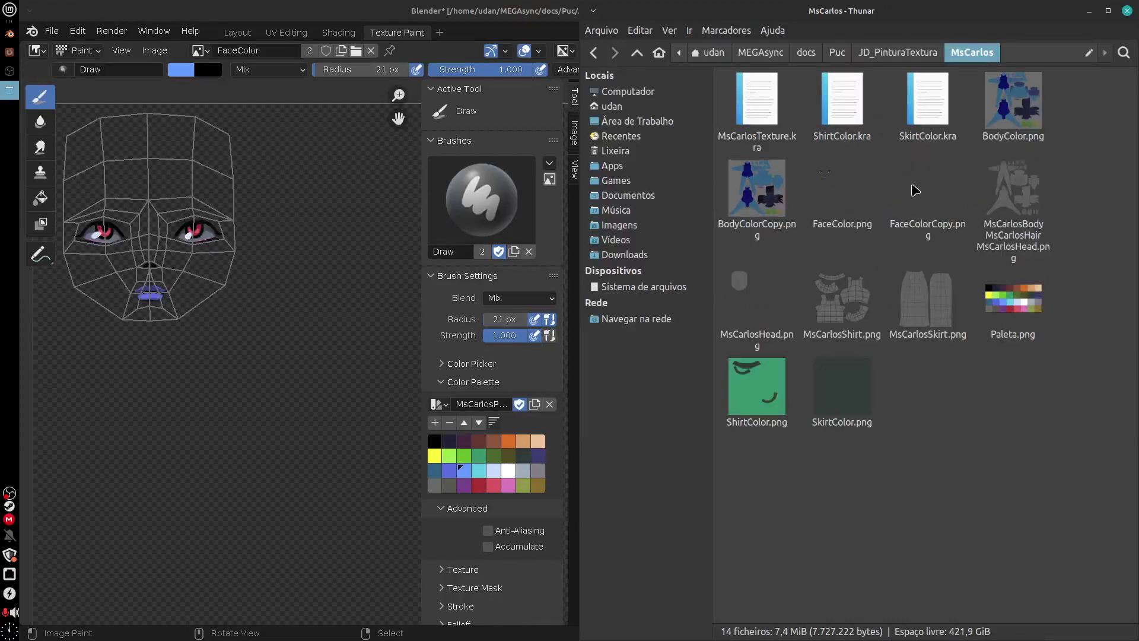
Inspect the saved BodyColor.png in the image viewer, checking the hair's transparent edges up close, and close the viewer
double_click(1013, 101)
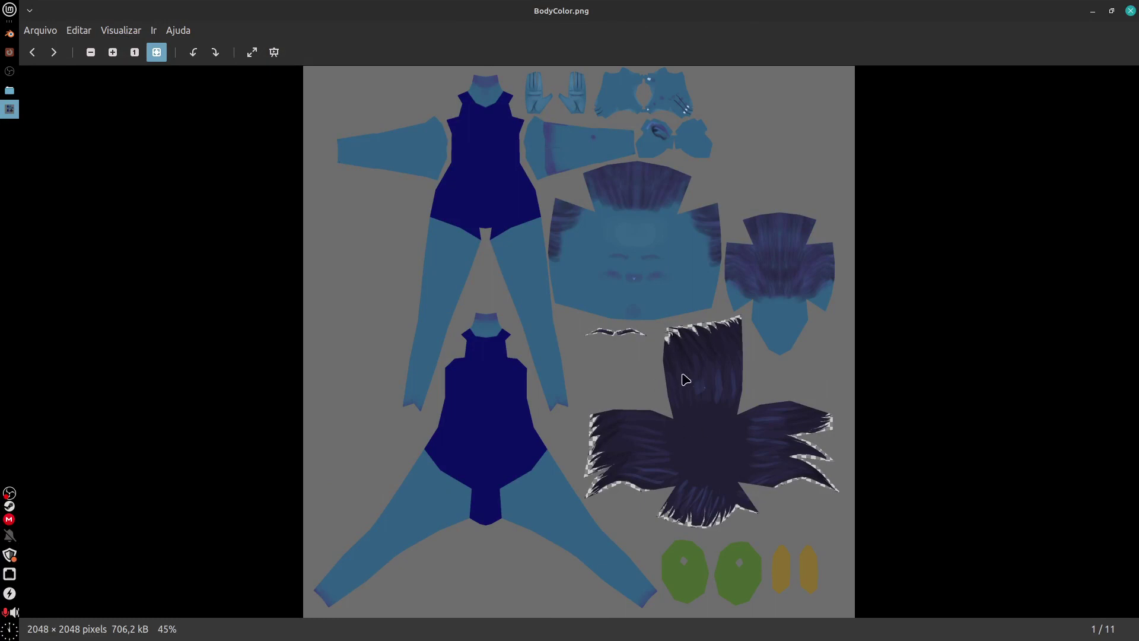
scroll(686, 380, "up", 5)
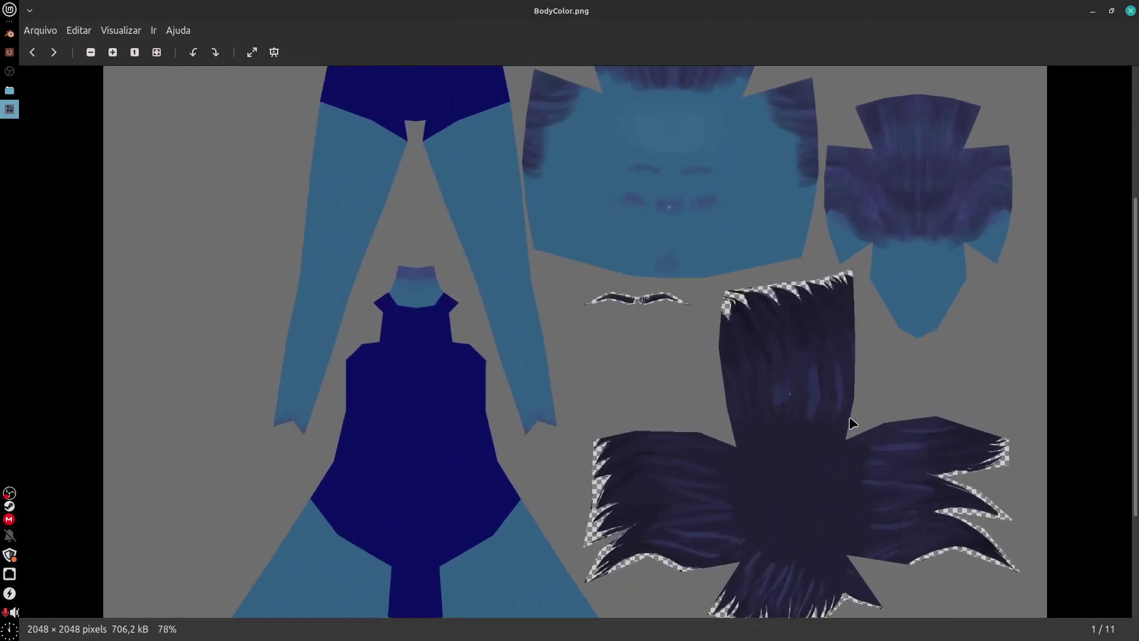
left_click_drag(862, 412, 819, 285)
left_click(1130, 11)
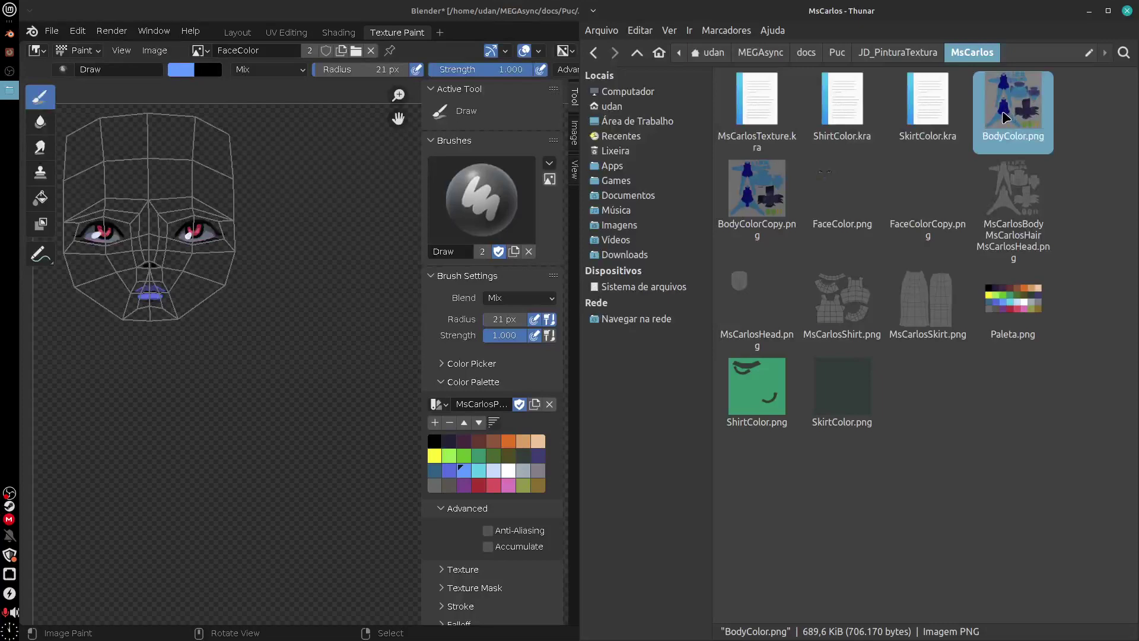
Set krita.appimage from the home directory's Apps folder as the default application for MsCarlosTexture.kra and open the file with it
right_click(762, 118)
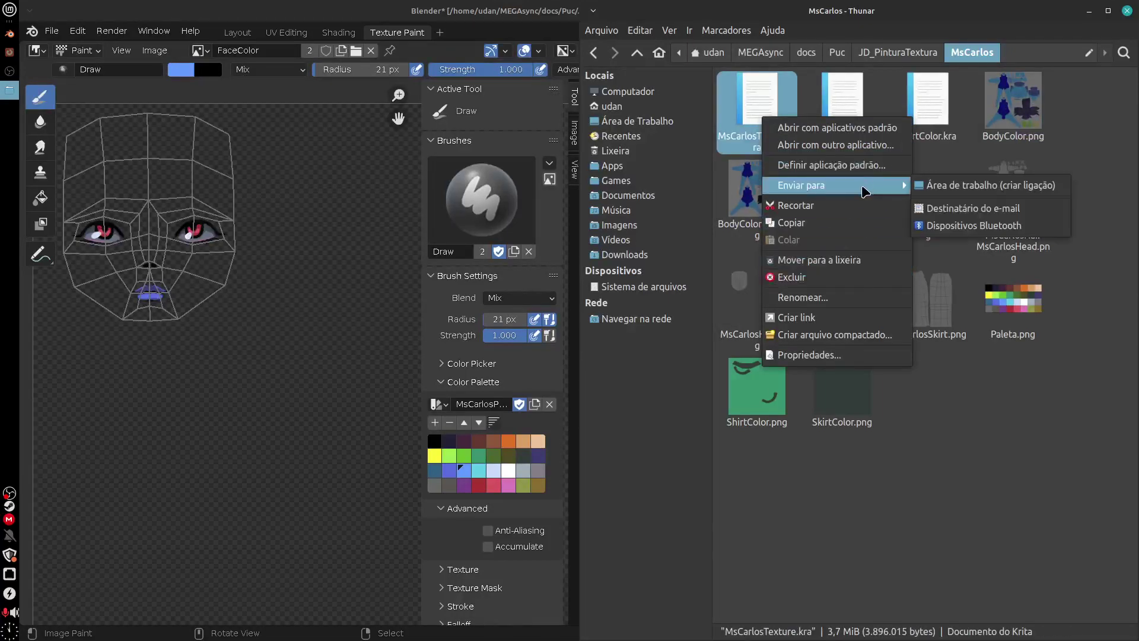
left_click(851, 133)
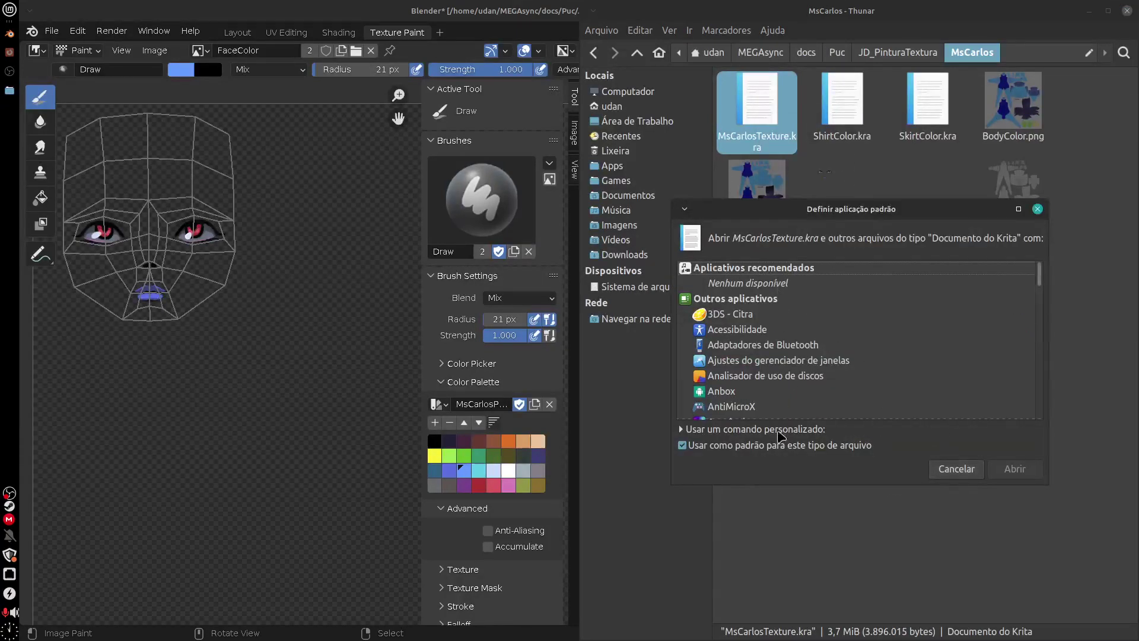
left_click(754, 433)
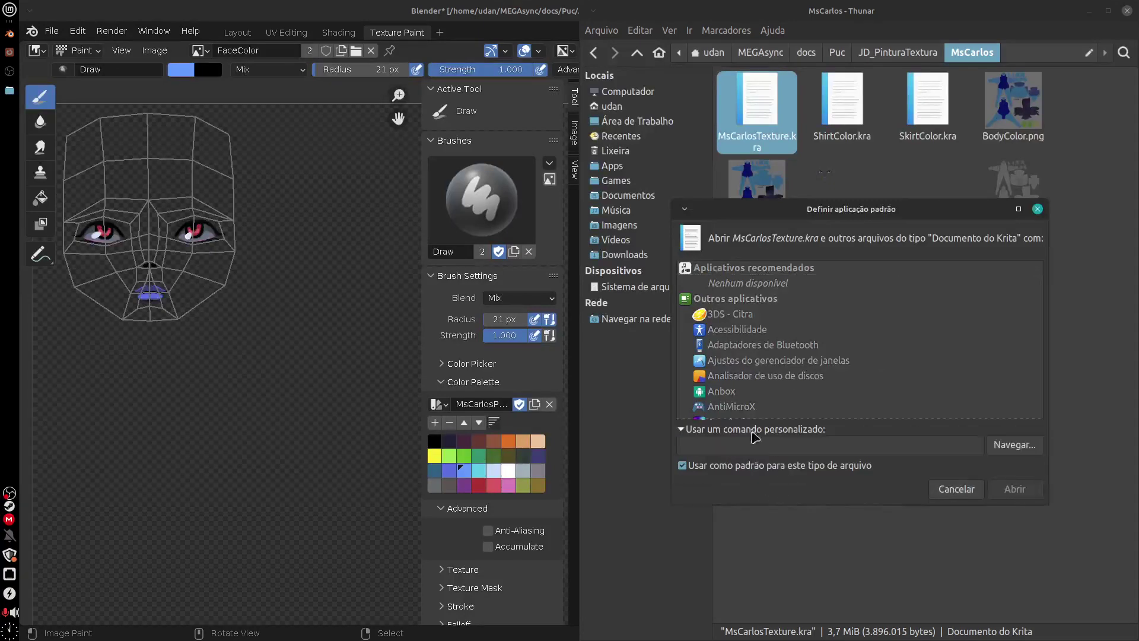
left_click(1013, 445)
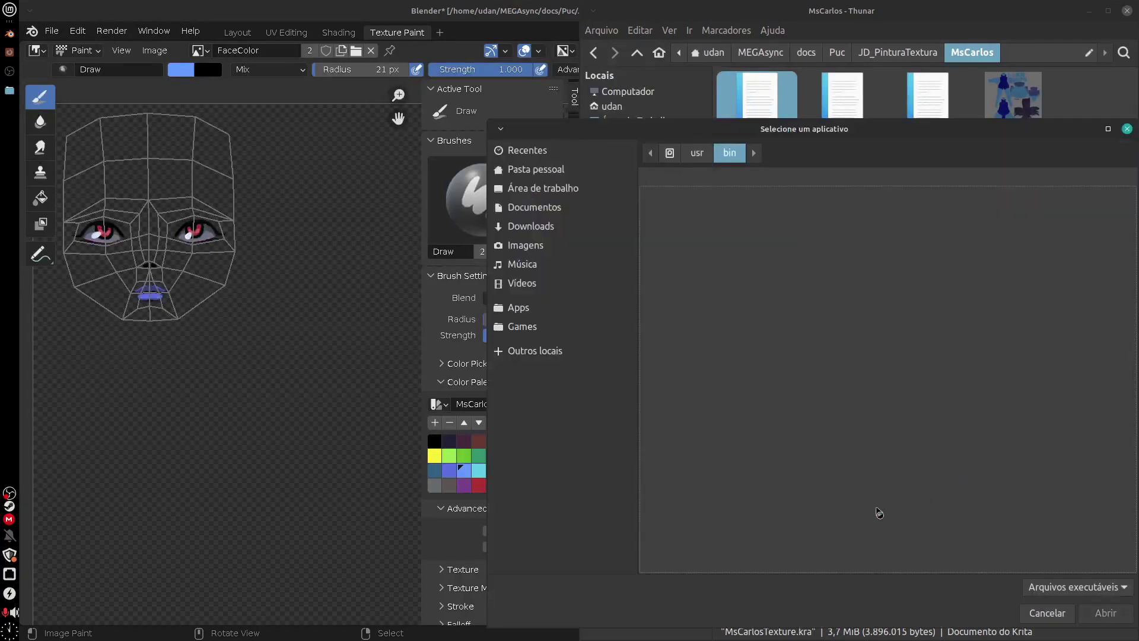
left_click(549, 170)
double_click(693, 195)
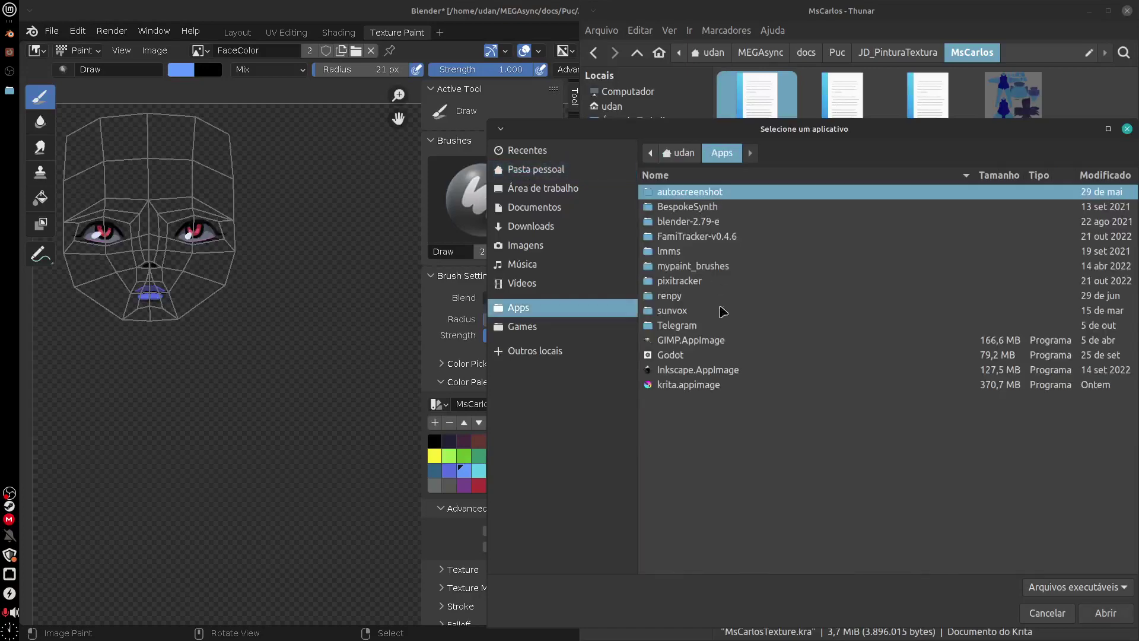
left_click(688, 384)
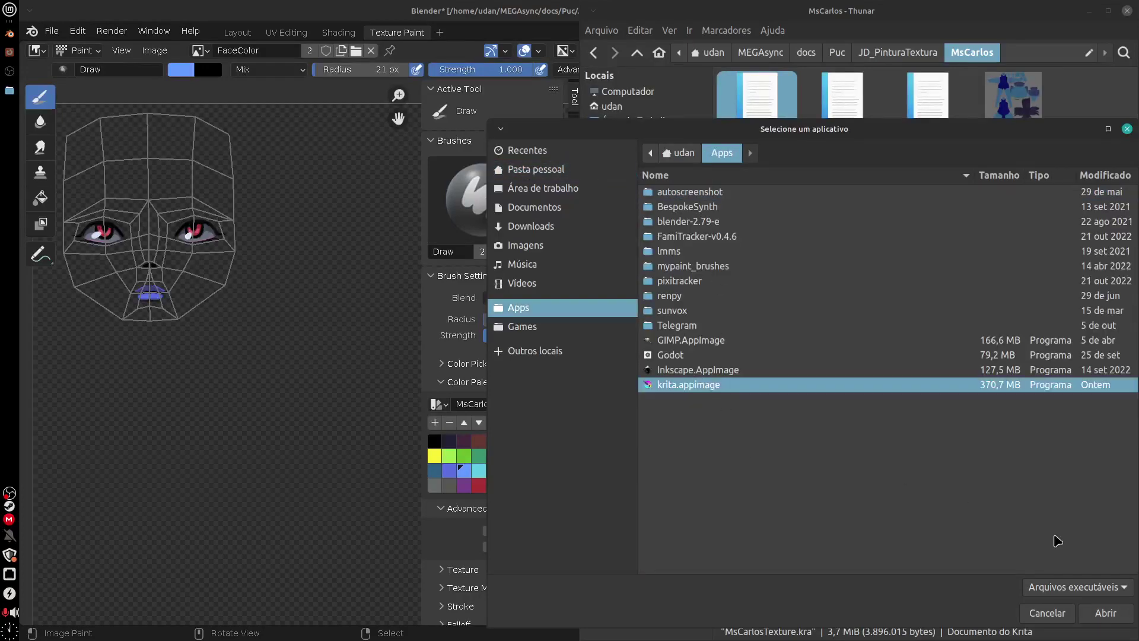
left_click(1103, 612)
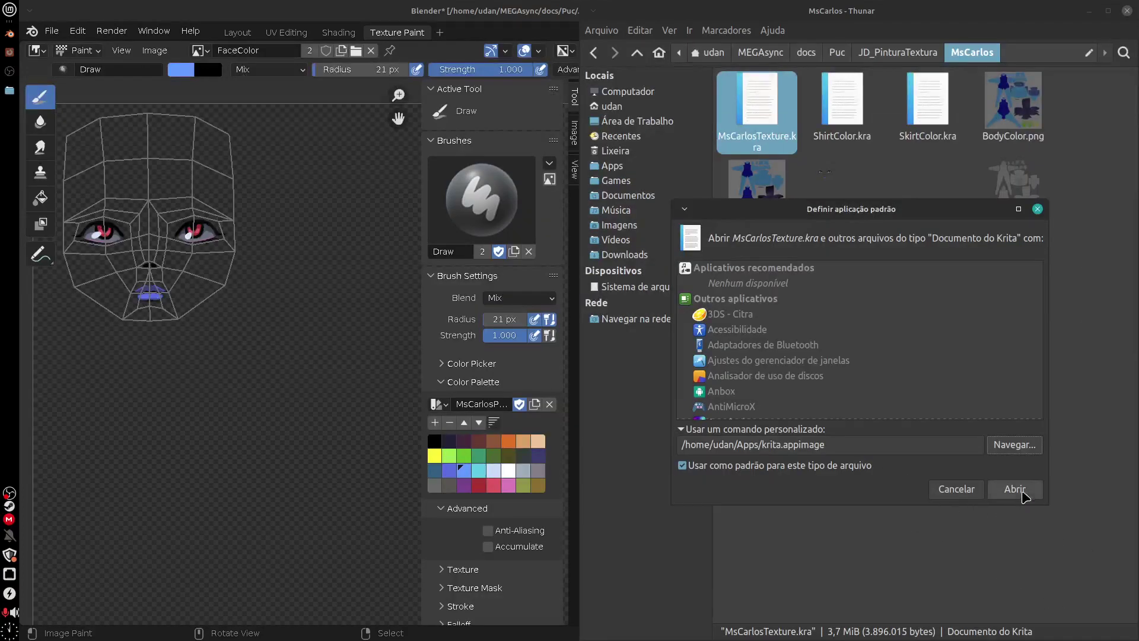
left_click(1017, 494)
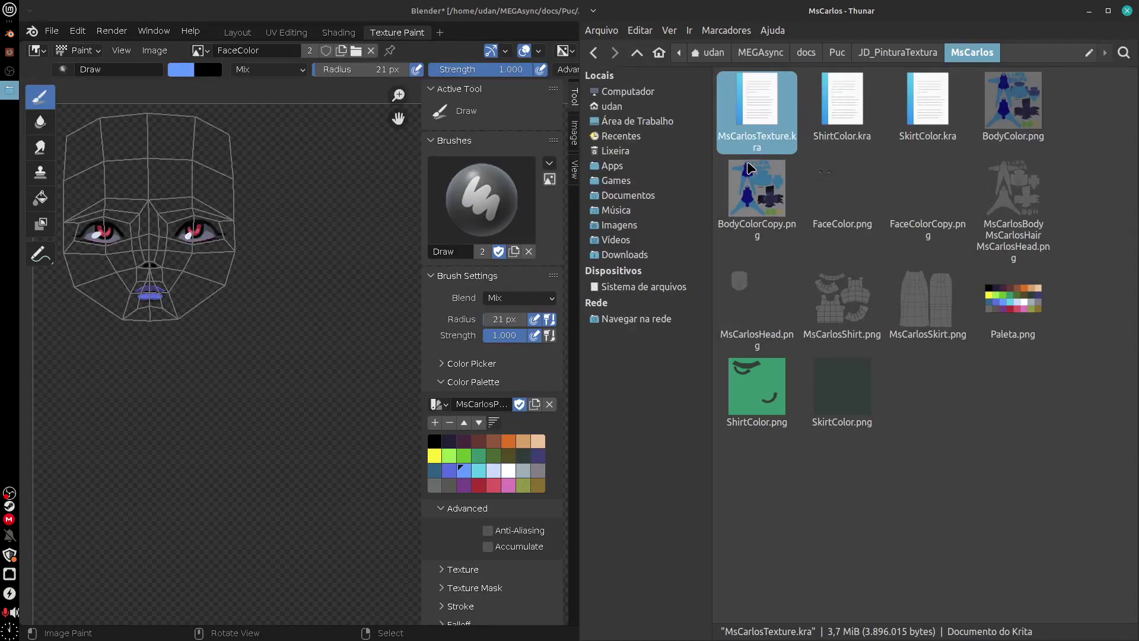
Try twice to launch Krita from the system's favourite applications, dismissing the error dialog each time
left_click(10, 9)
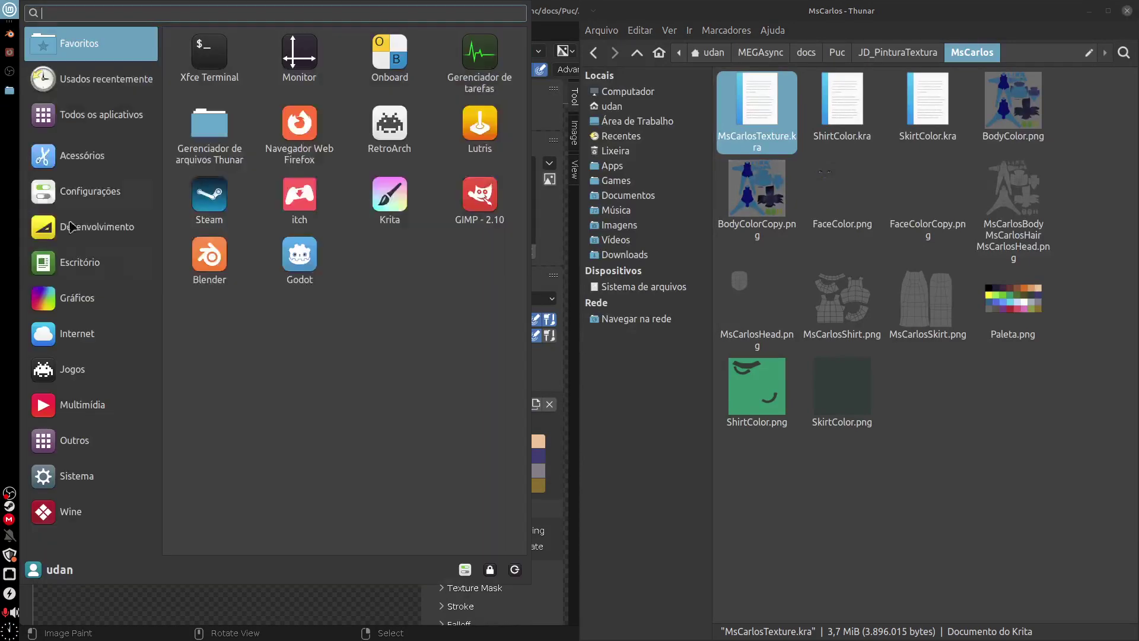
left_click(395, 205)
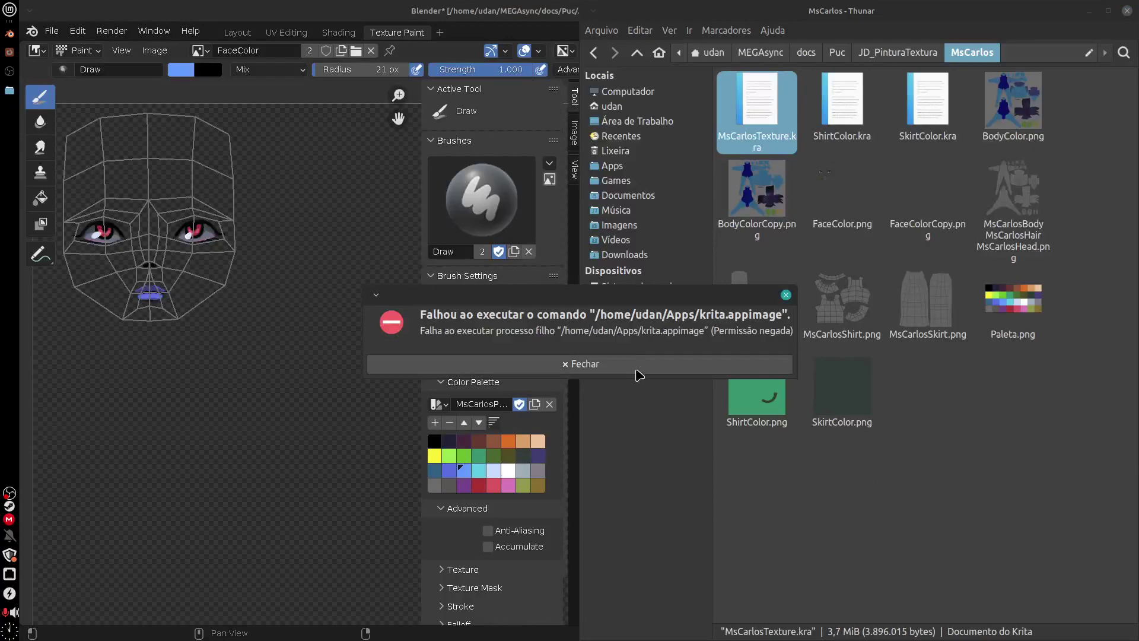
left_click(638, 363)
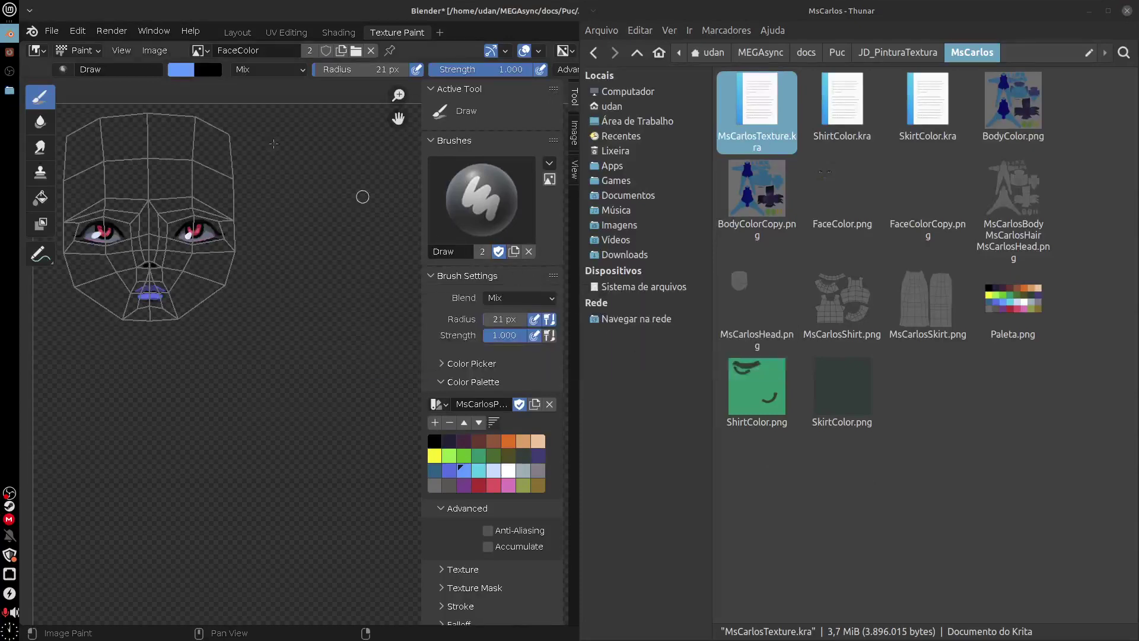
left_click(9, 11)
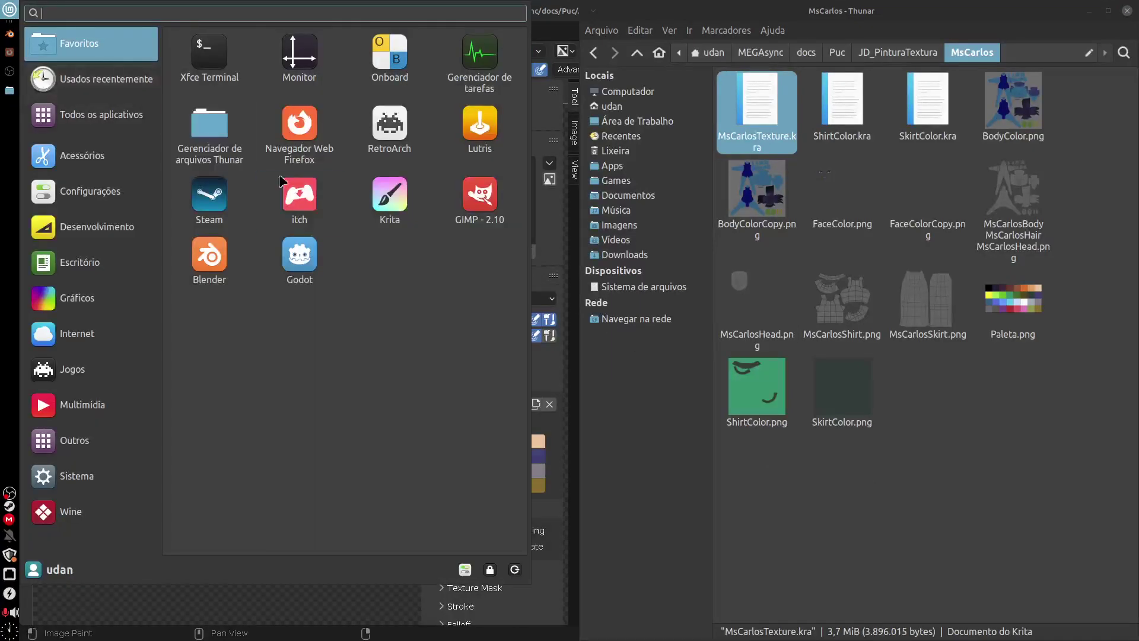
left_click(386, 202)
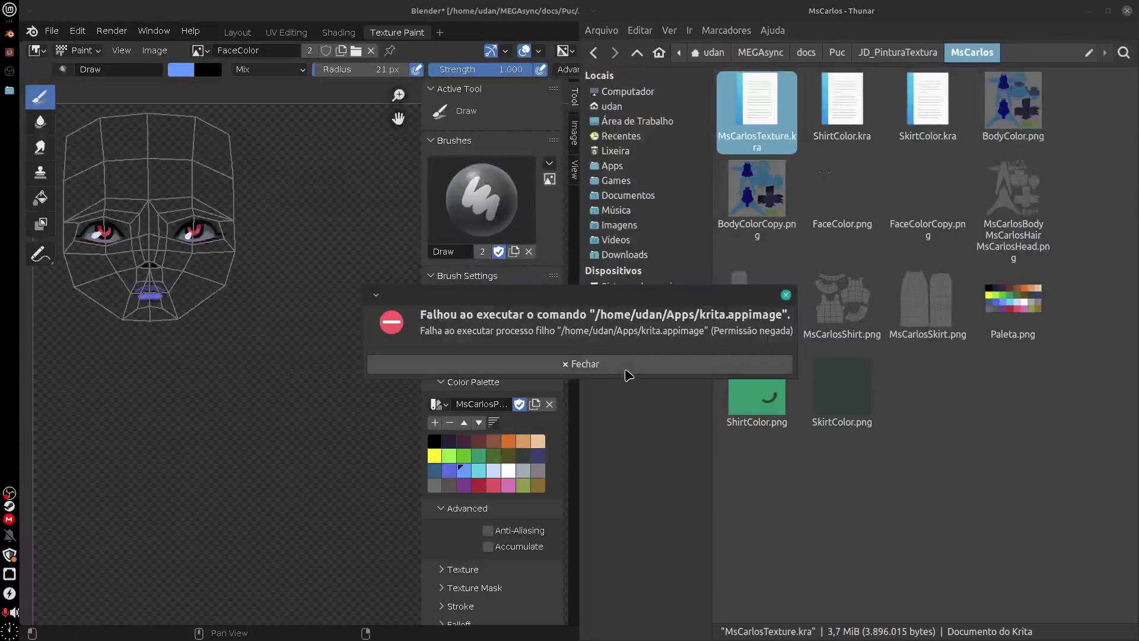
left_click(623, 365)
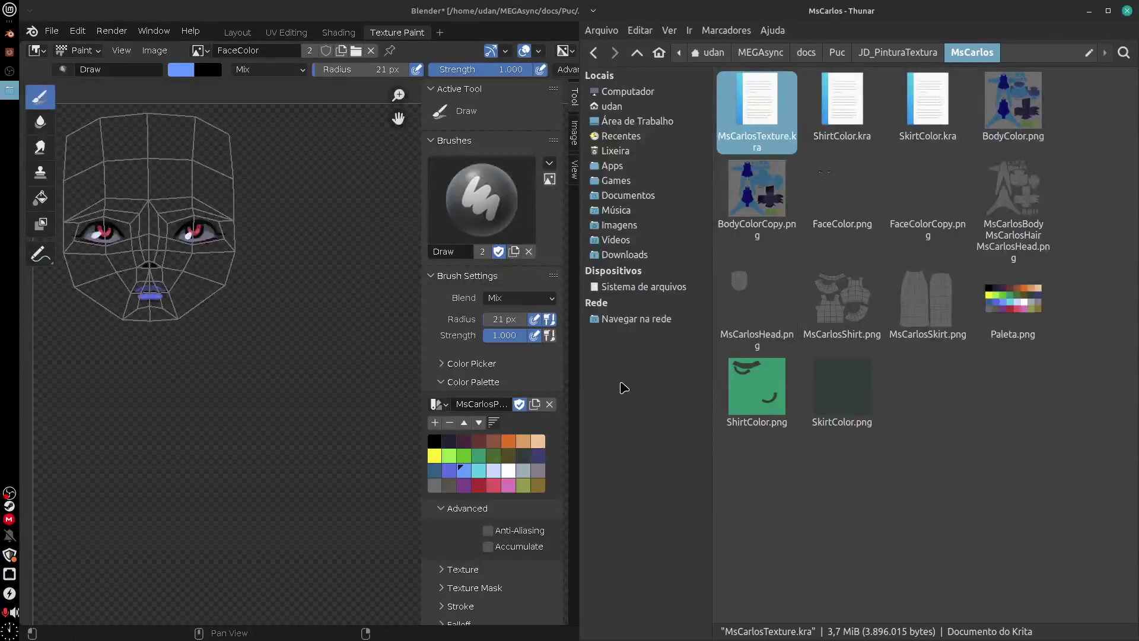
right_click(771, 205)
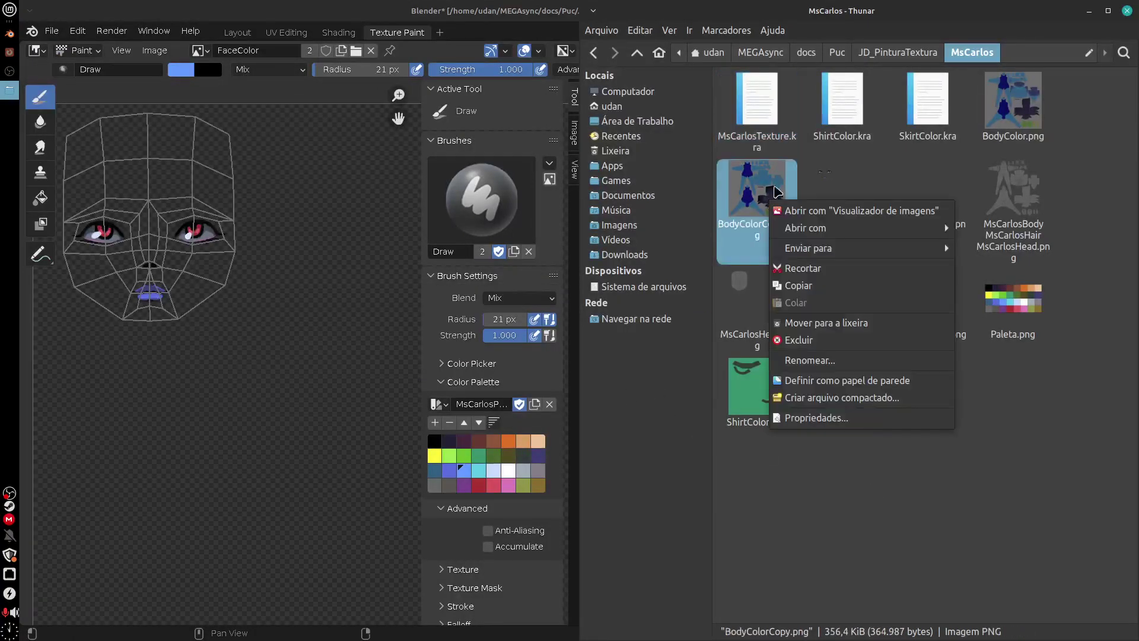
key("Escape")
right_click(766, 112)
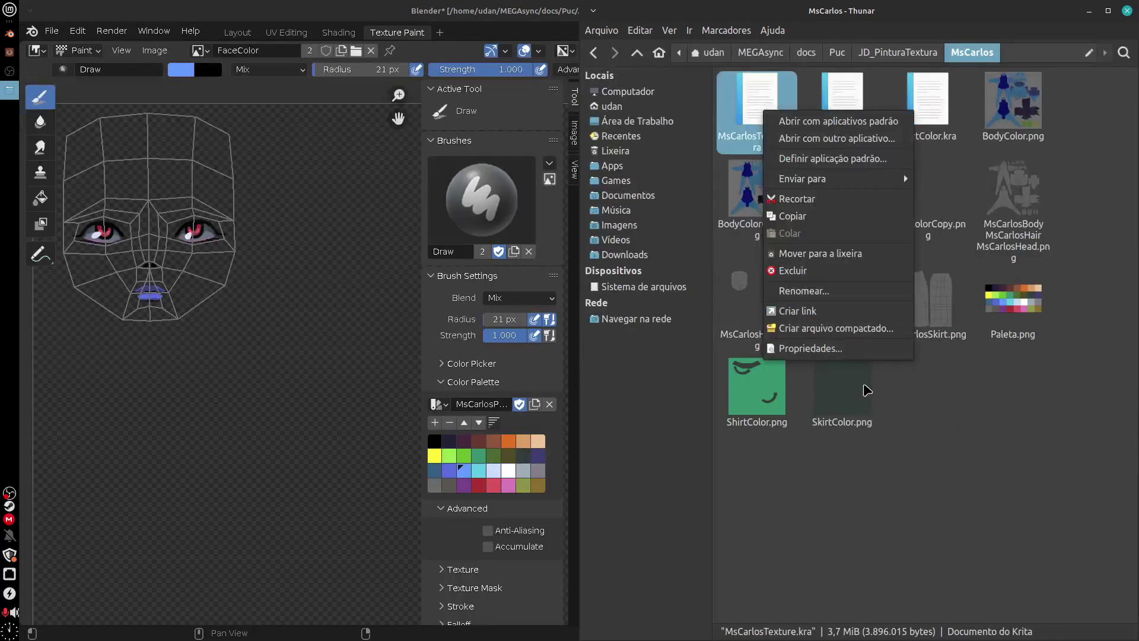
mouse_move(843, 185)
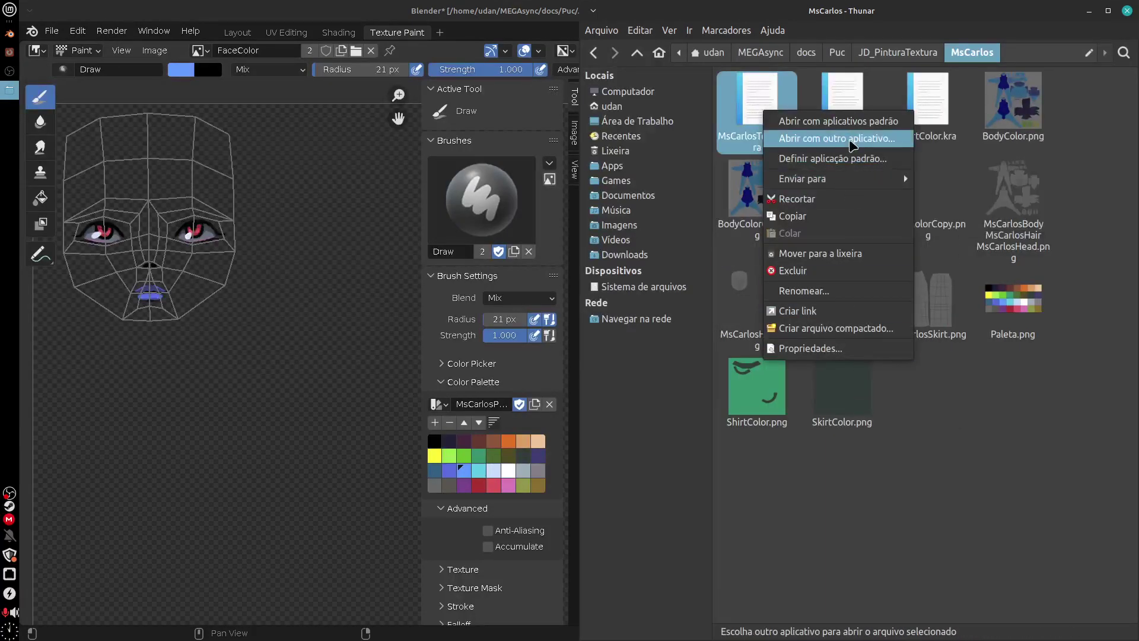
left_click(856, 540)
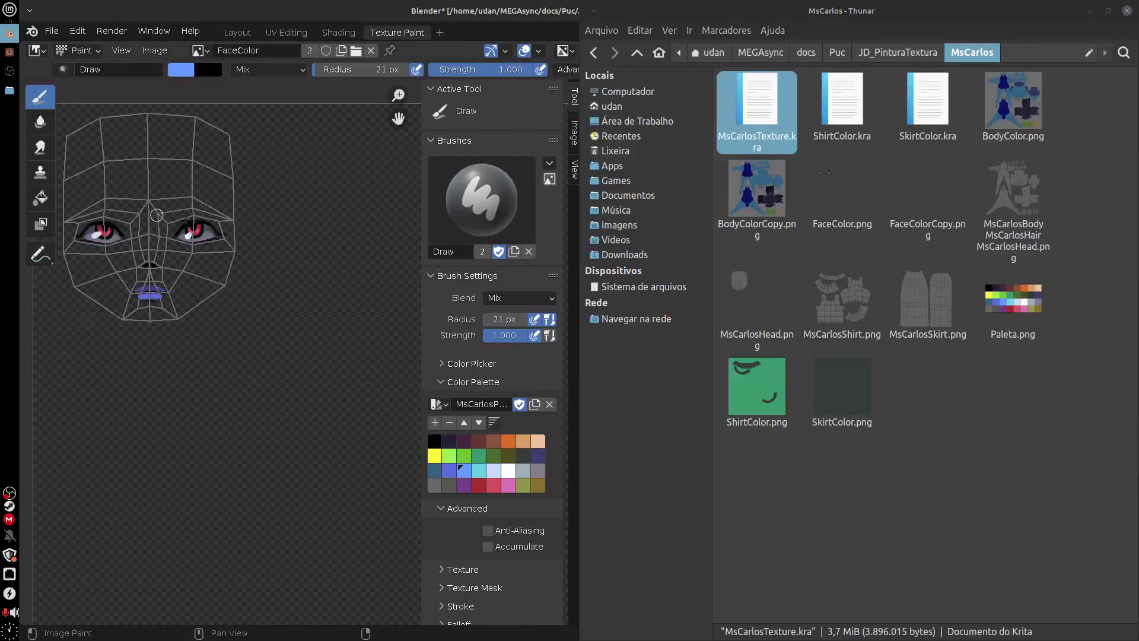
Allow krita.appimage in the home directory's Apps folder to be executed as a program through its file permissions
left_click(629, 108)
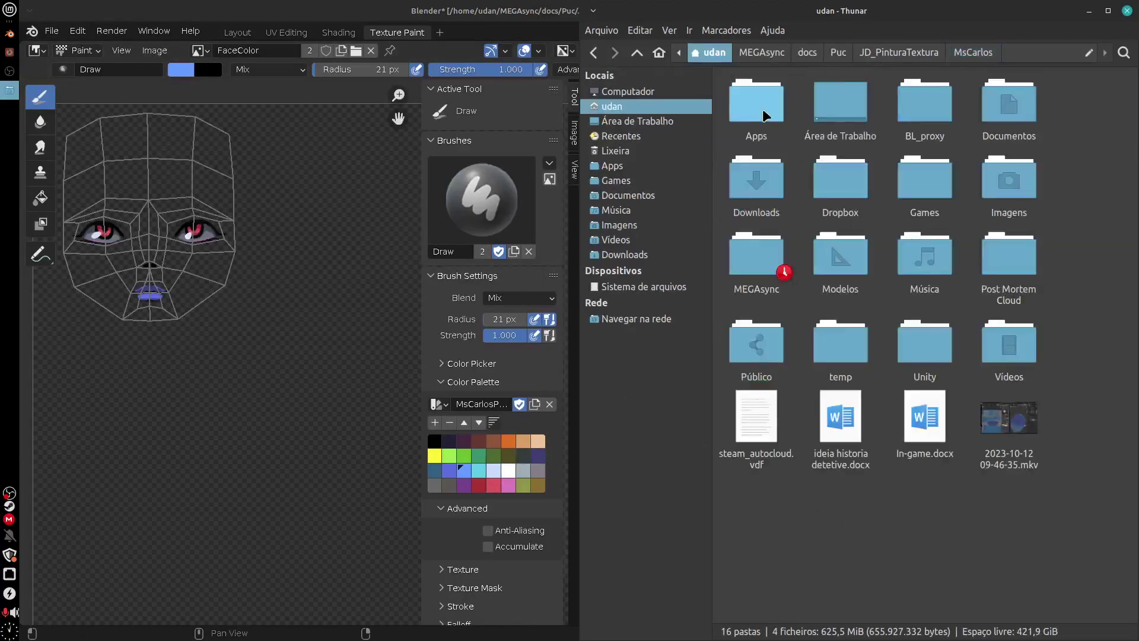
double_click(765, 114)
right_click(1088, 280)
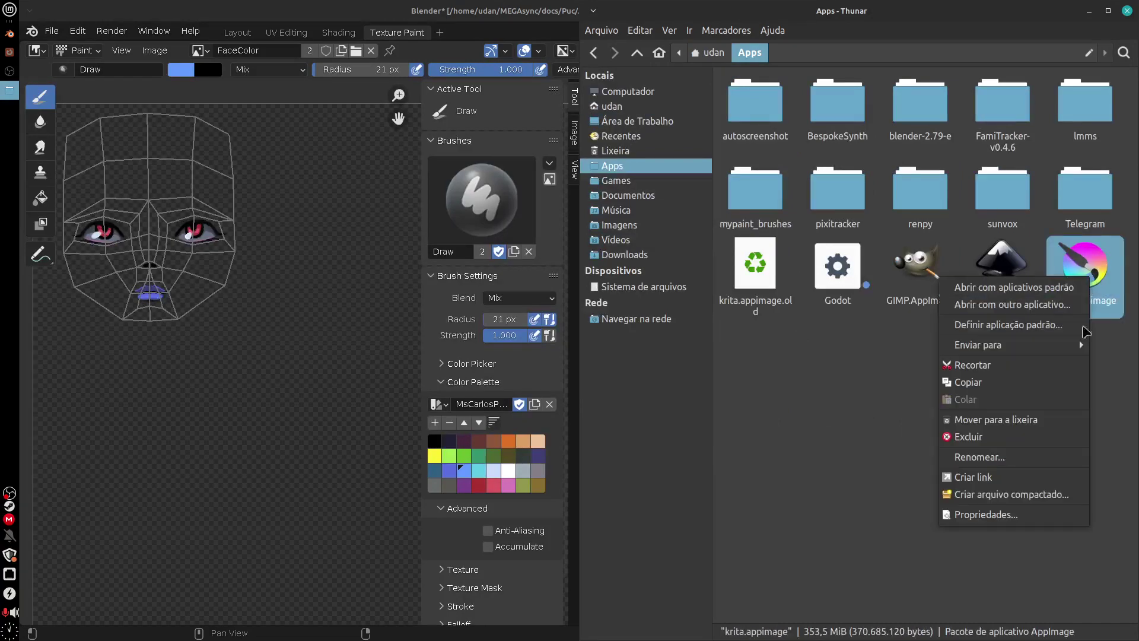
left_click(985, 515)
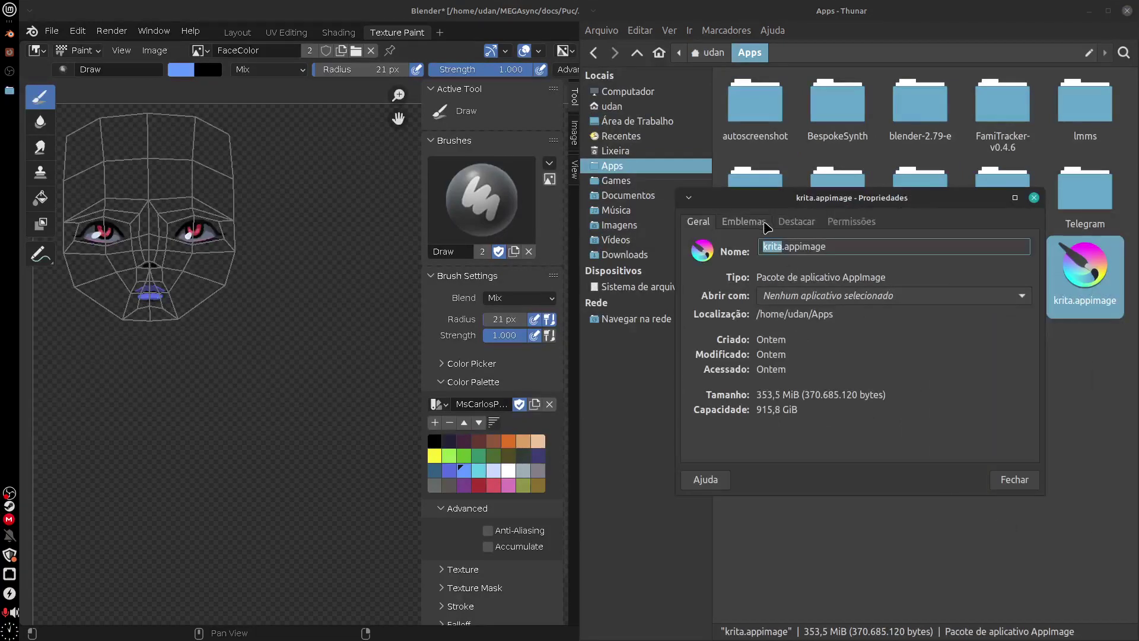
left_click(744, 222)
left_click(796, 222)
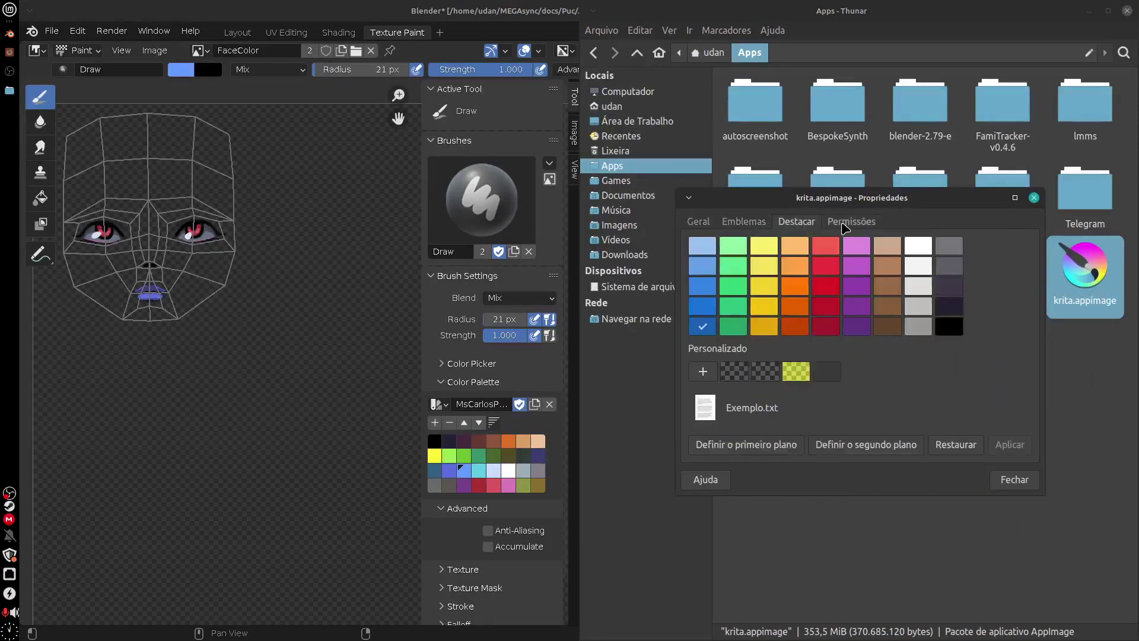
left_click(845, 224)
left_click(895, 363)
left_click(888, 378)
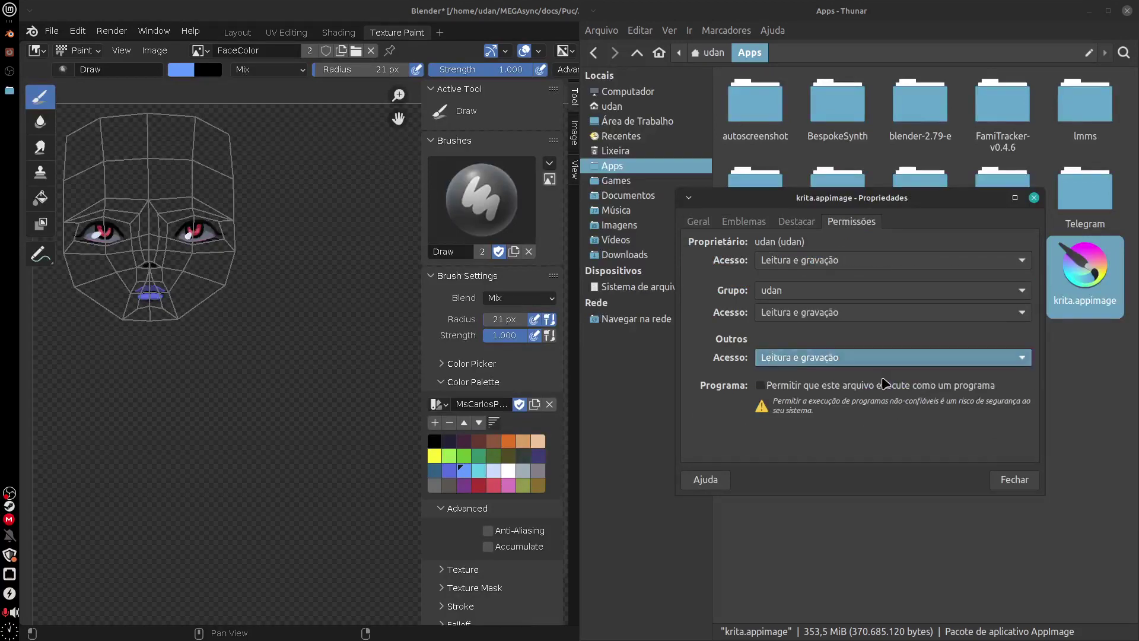
left_click(761, 385)
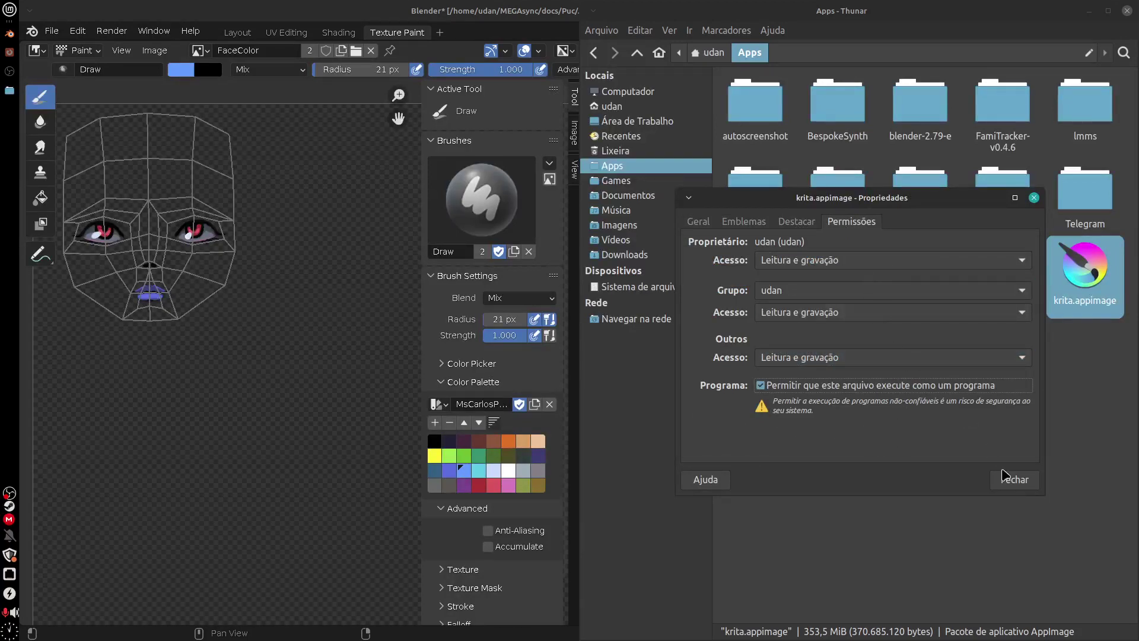
left_click(1004, 476)
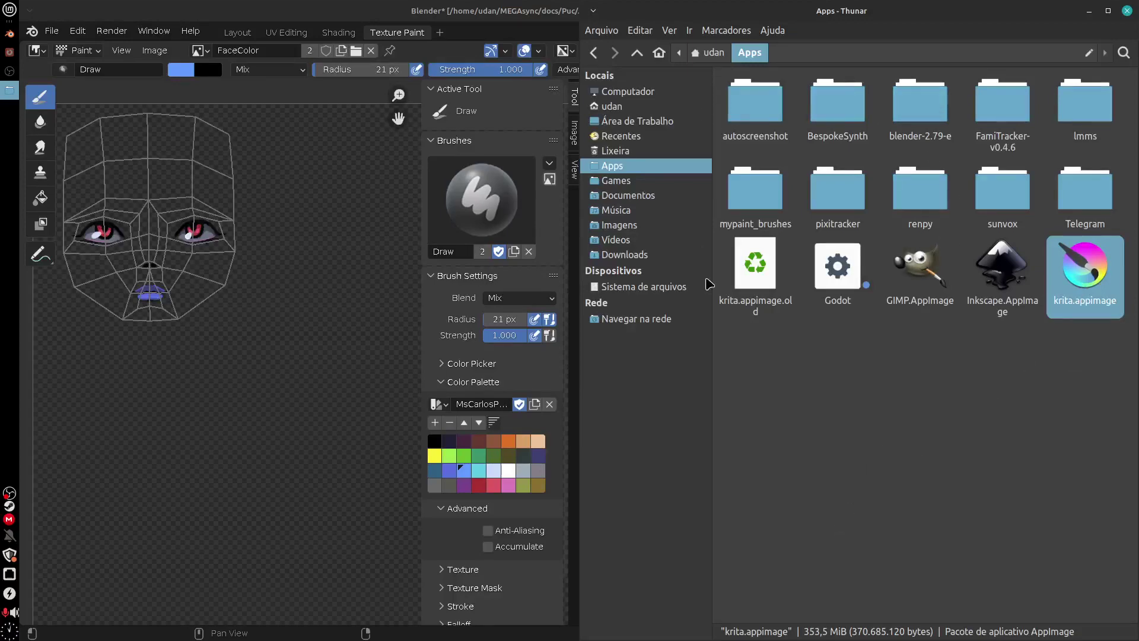
Launch Krita again and switch to Blender to save MsCarlos.blend
left_click(709, 52)
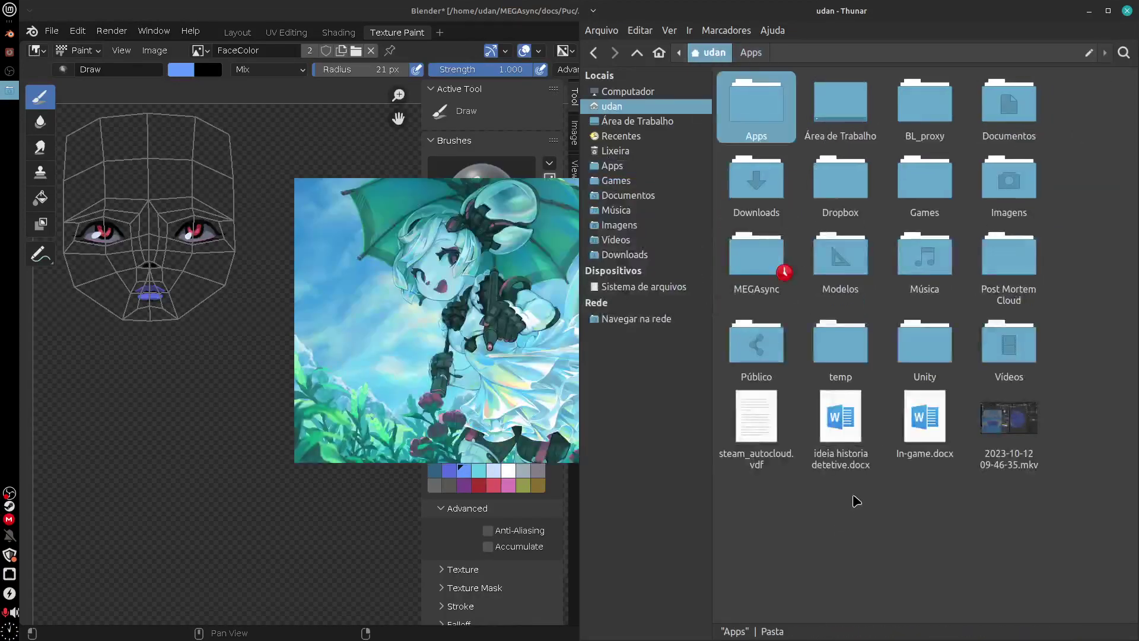
left_click(448, 9)
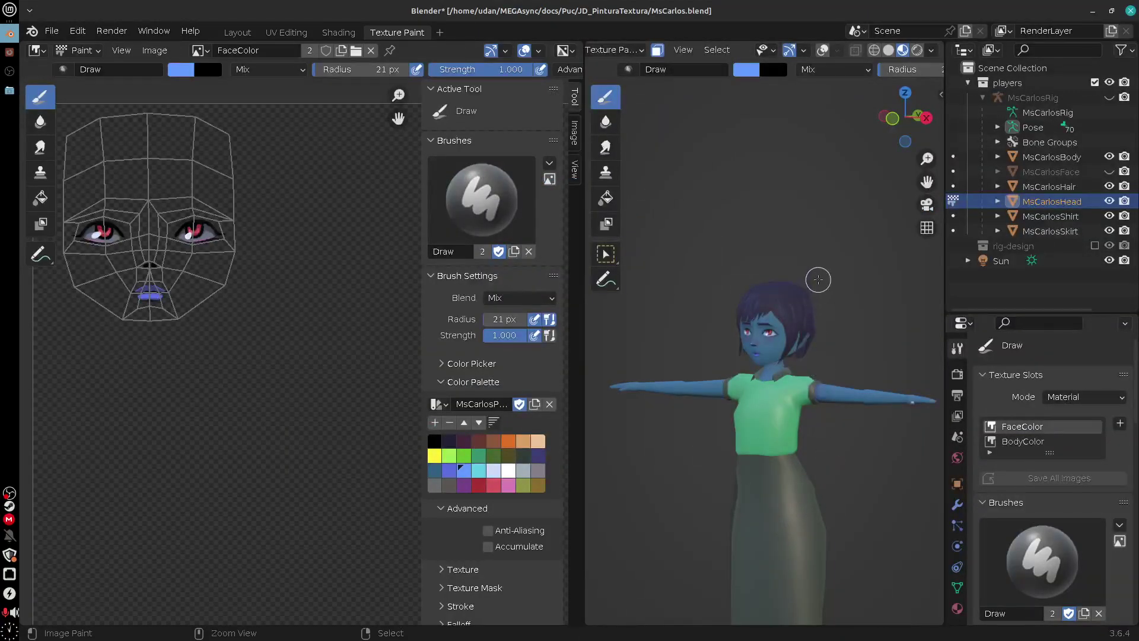
key("ctrl+s")
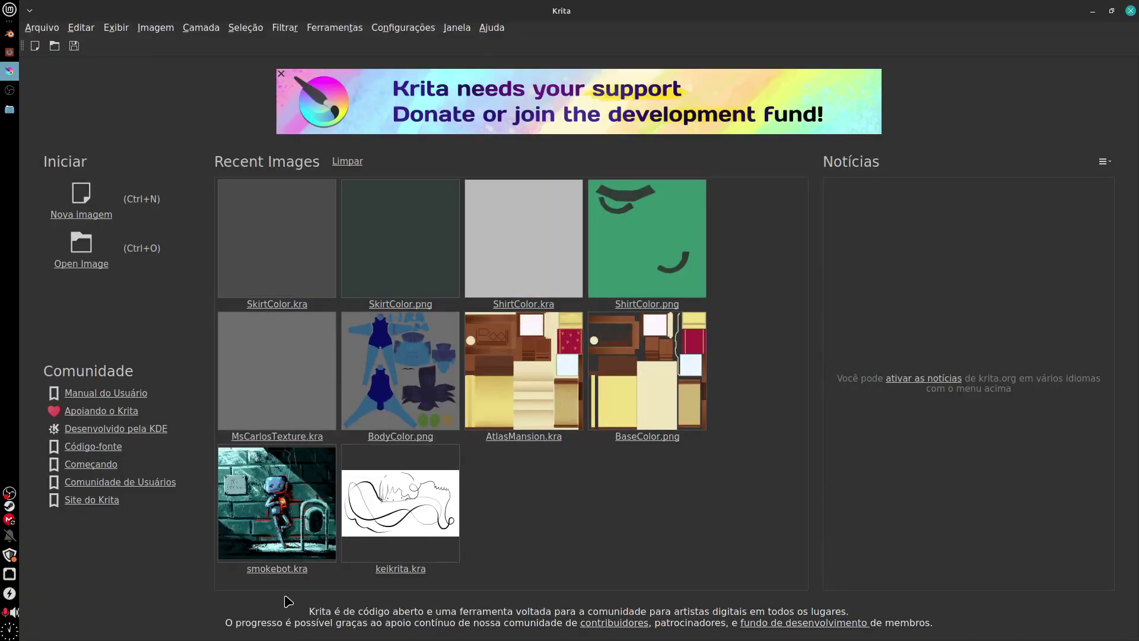
Open the recent MsCarlosTexture.kra in Krita and show the UV wireframe layer above the Cor layer
left_click(290, 438)
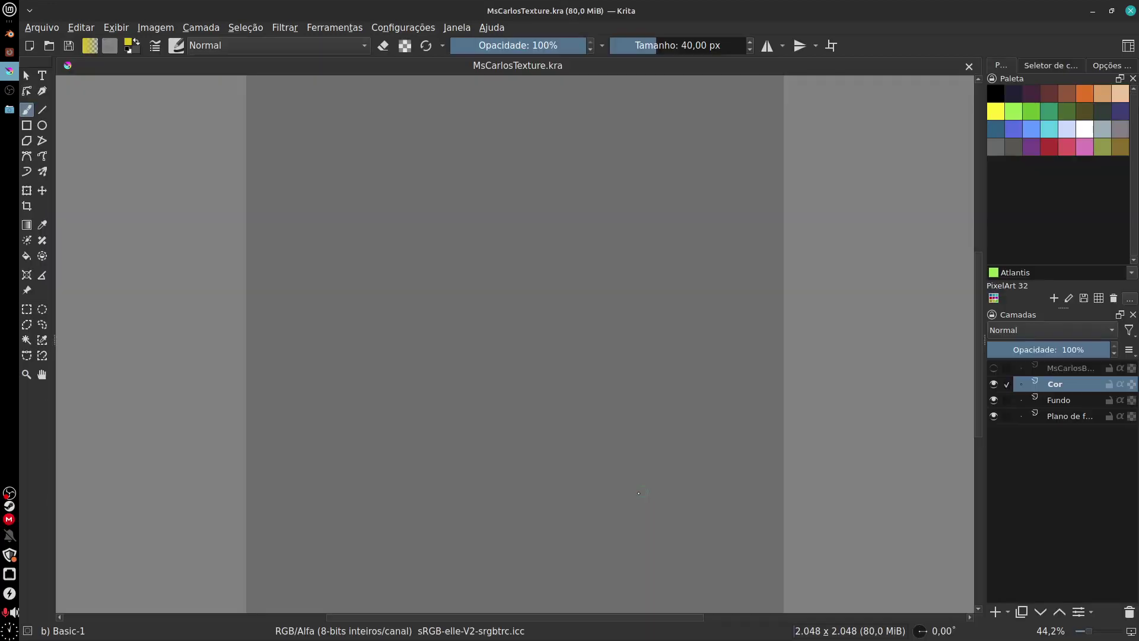
left_click(994, 368)
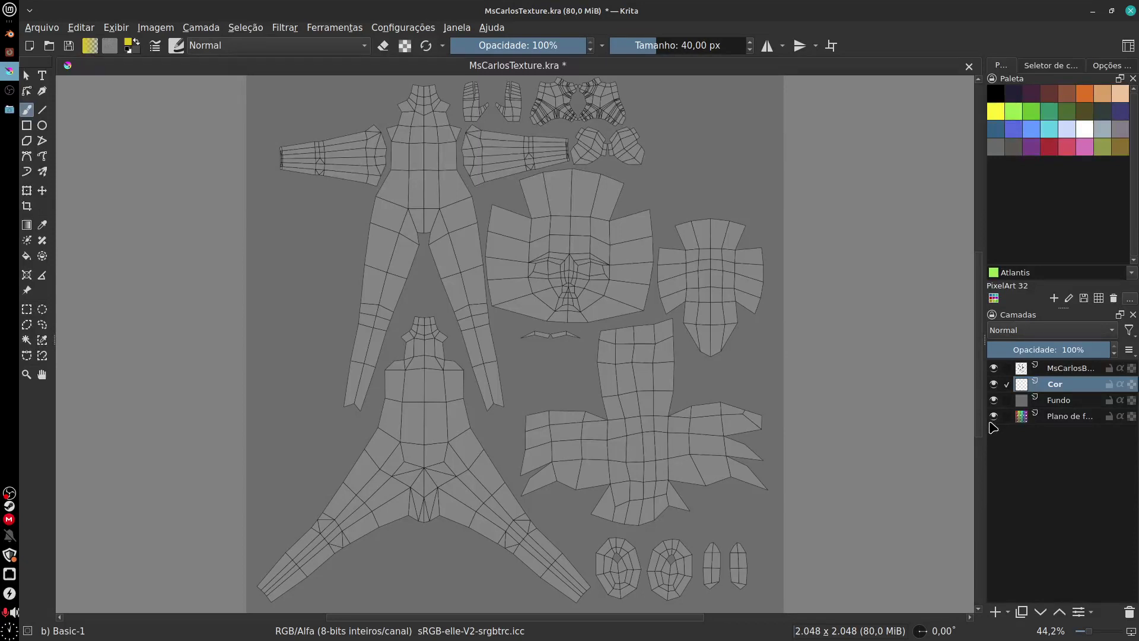
left_click(994, 385)
left_click(994, 385)
Insert BodyColor.png from the MsCarlos folder in Thunar into the Krita document as a layer above Cor
left_click(9, 109)
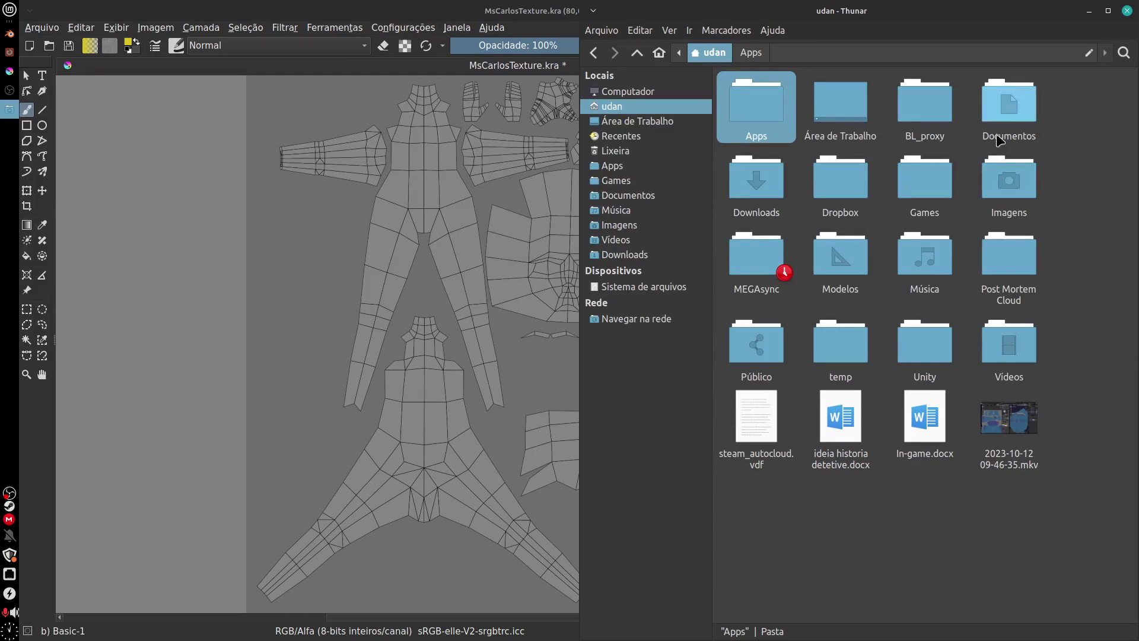
left_click(593, 52)
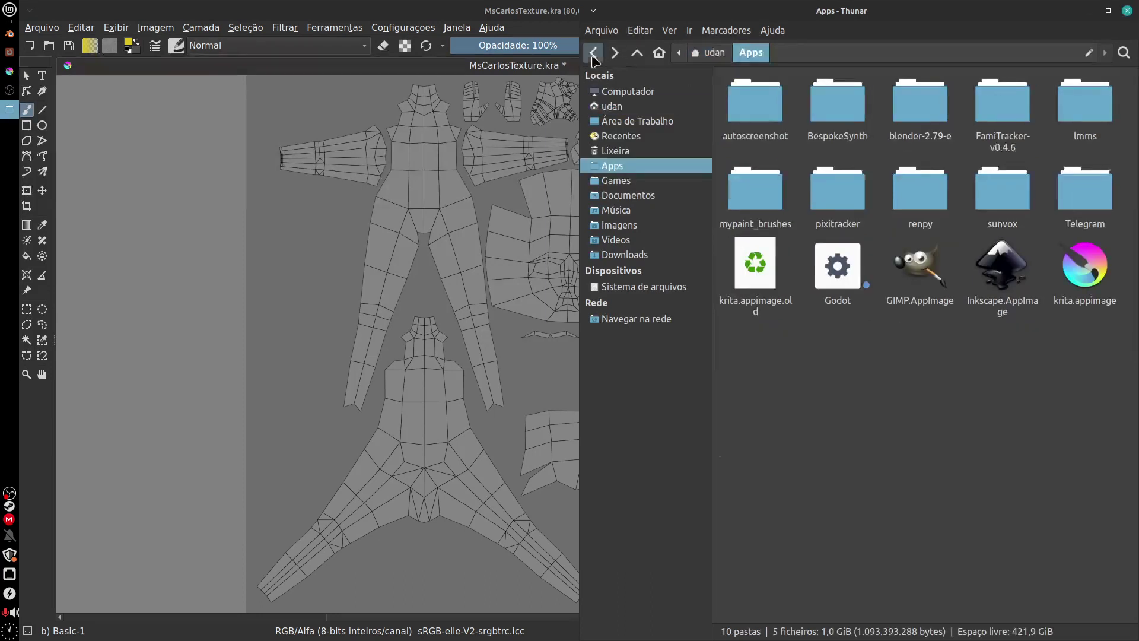
left_click(593, 52)
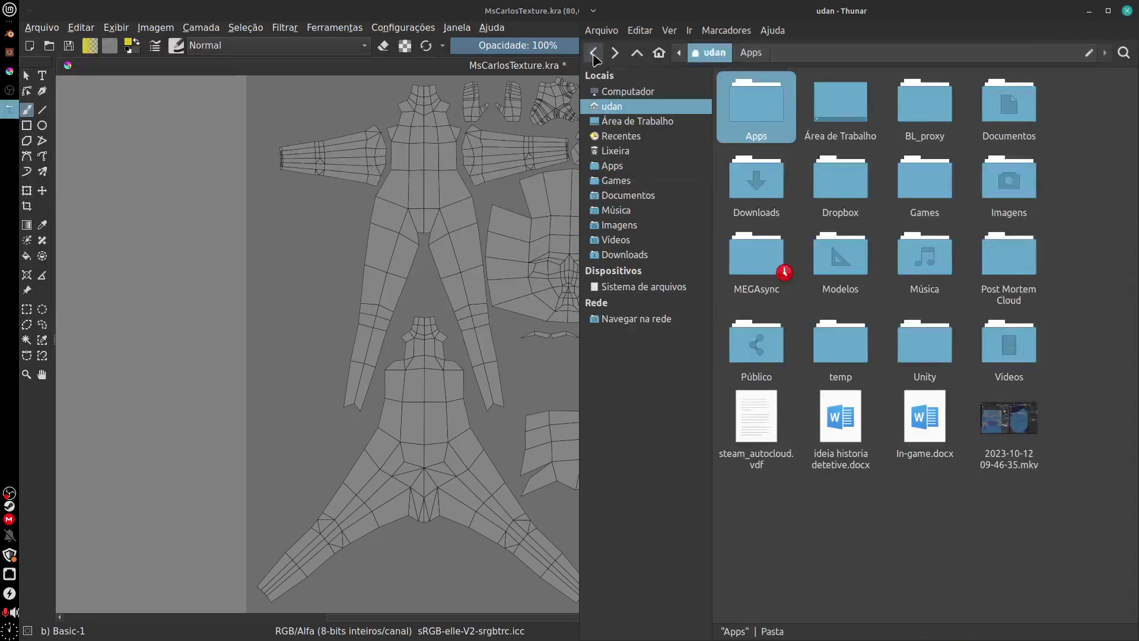
left_click(594, 54)
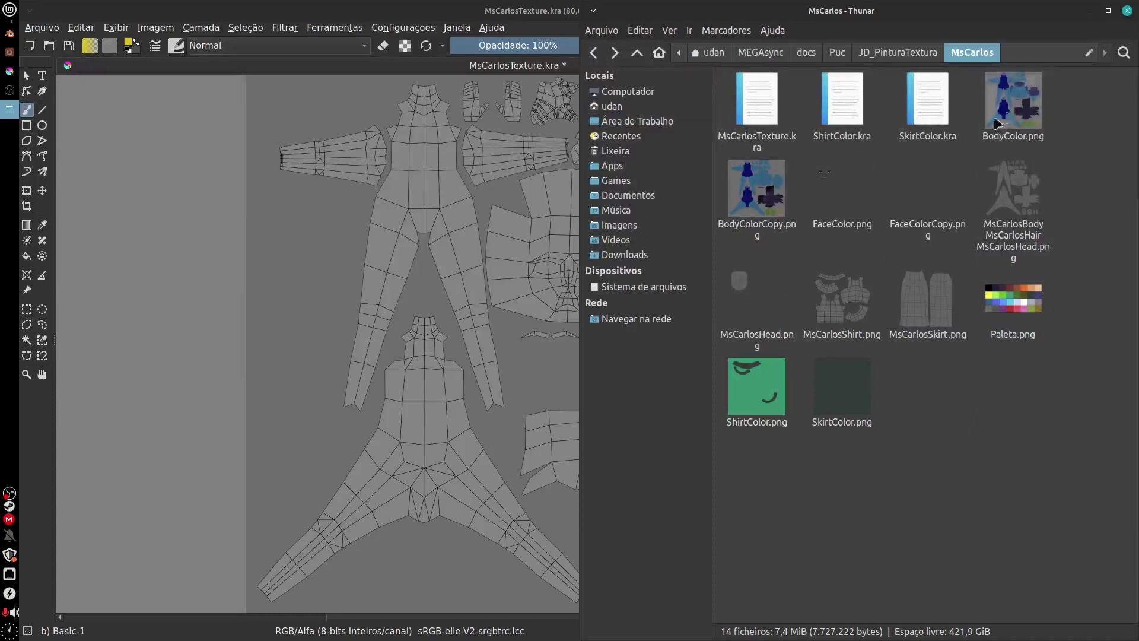
left_click(1012, 104)
left_click_drag(1013, 103, 396, 330)
left_click(520, 336)
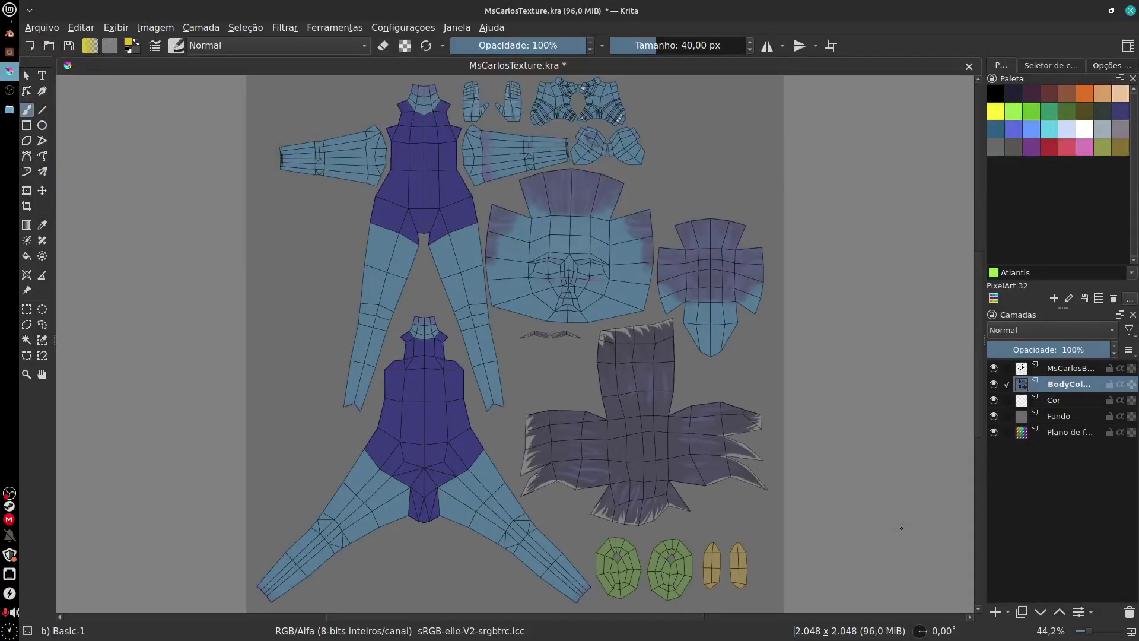
Hide the UV wireframe layer and choose the Marker Dry brush for touching up the arm piece beside the hands
left_click(994, 368)
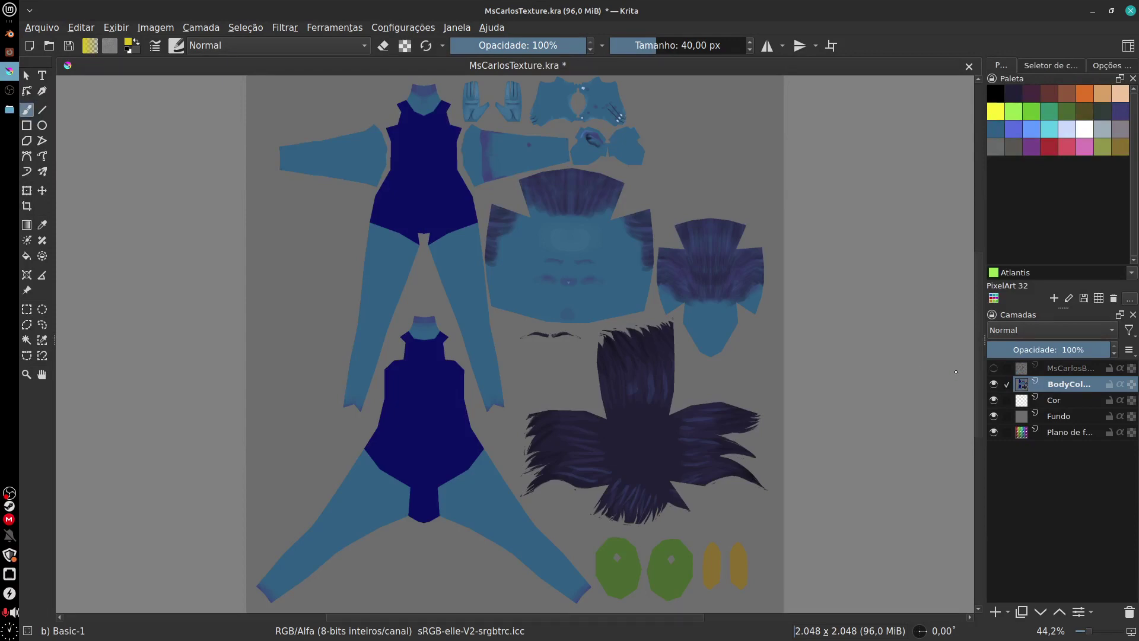
scroll(559, 241, "up", 6)
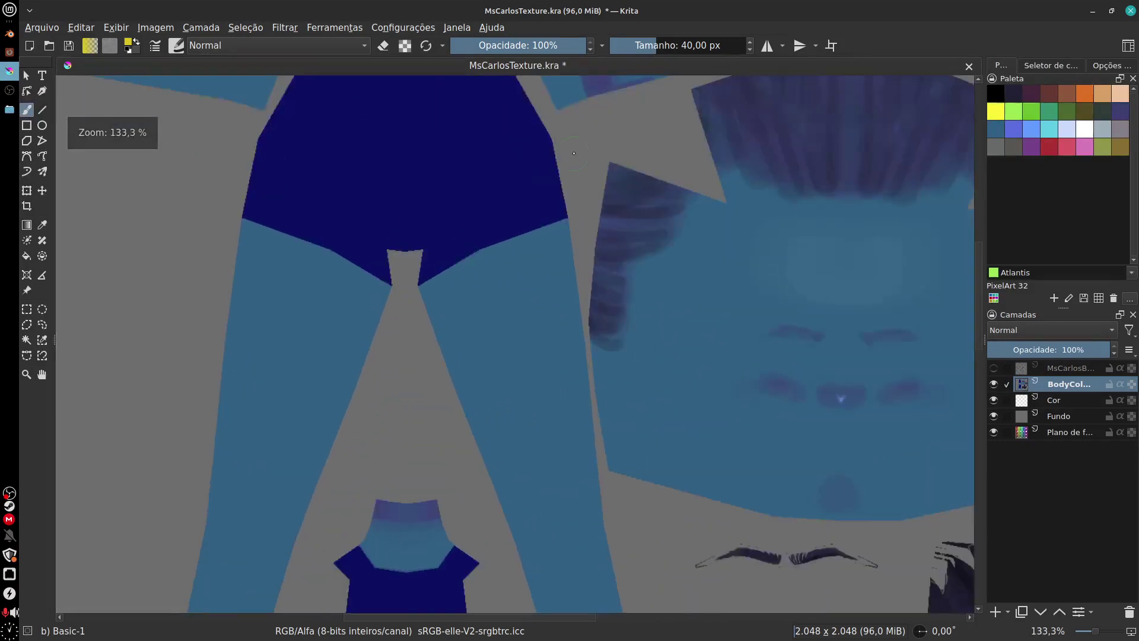
scroll(573, 153, "down", 3)
scroll(566, 370, "up", 5)
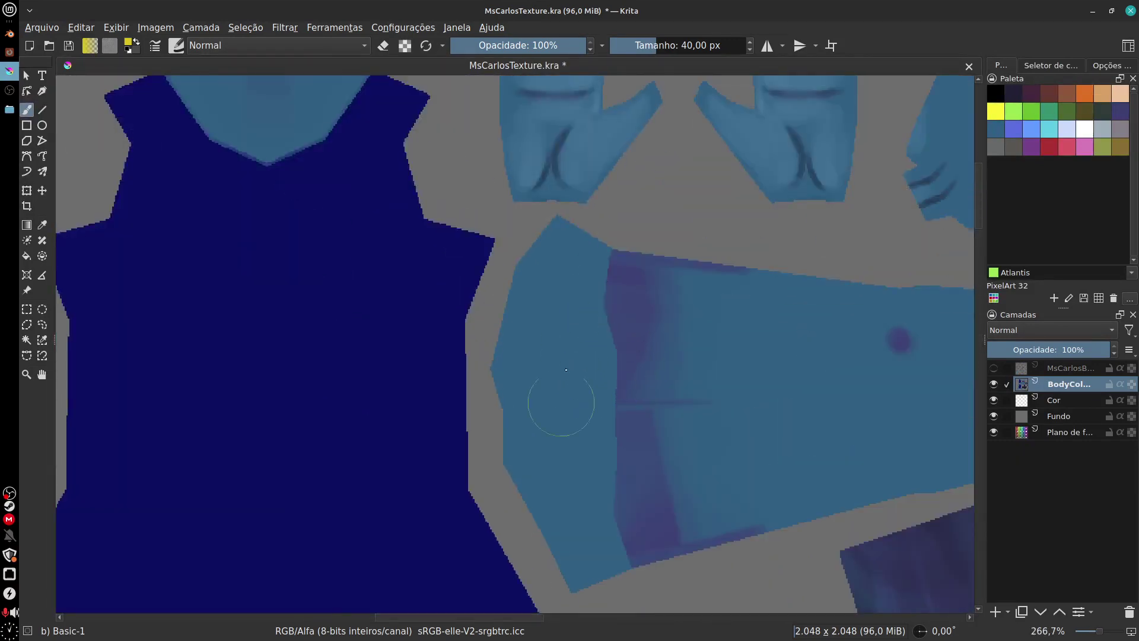
right_click(567, 391)
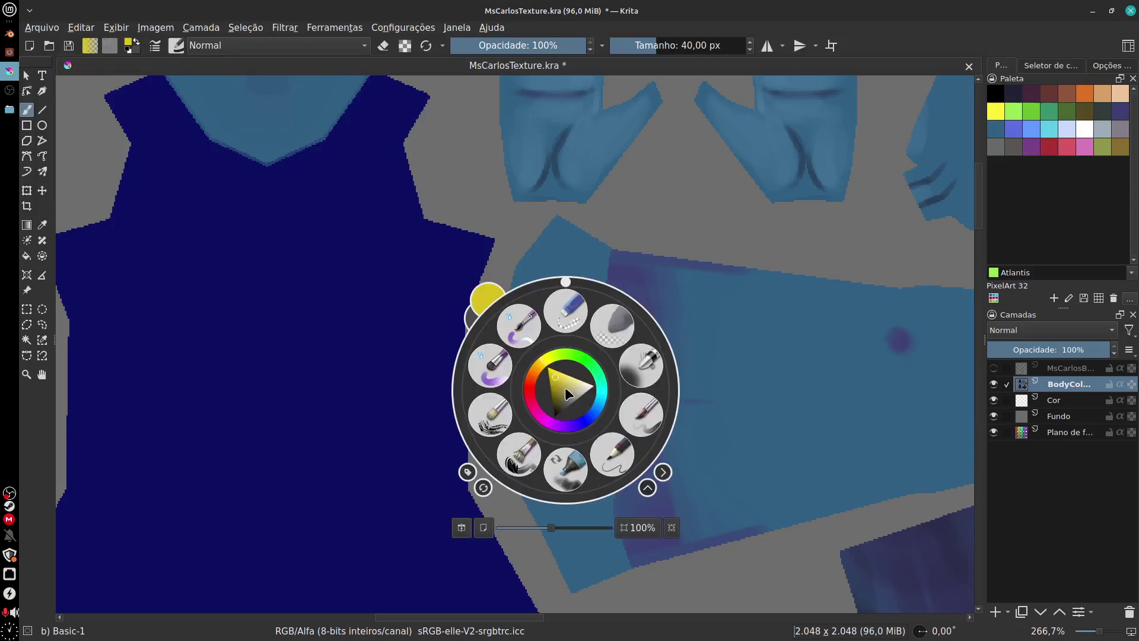
left_click(567, 478)
Undo the yellow test stroke, sample the arm's purple band and paint that purple over the shoulder end of the arm piece
left_click_drag(599, 273, 599, 382)
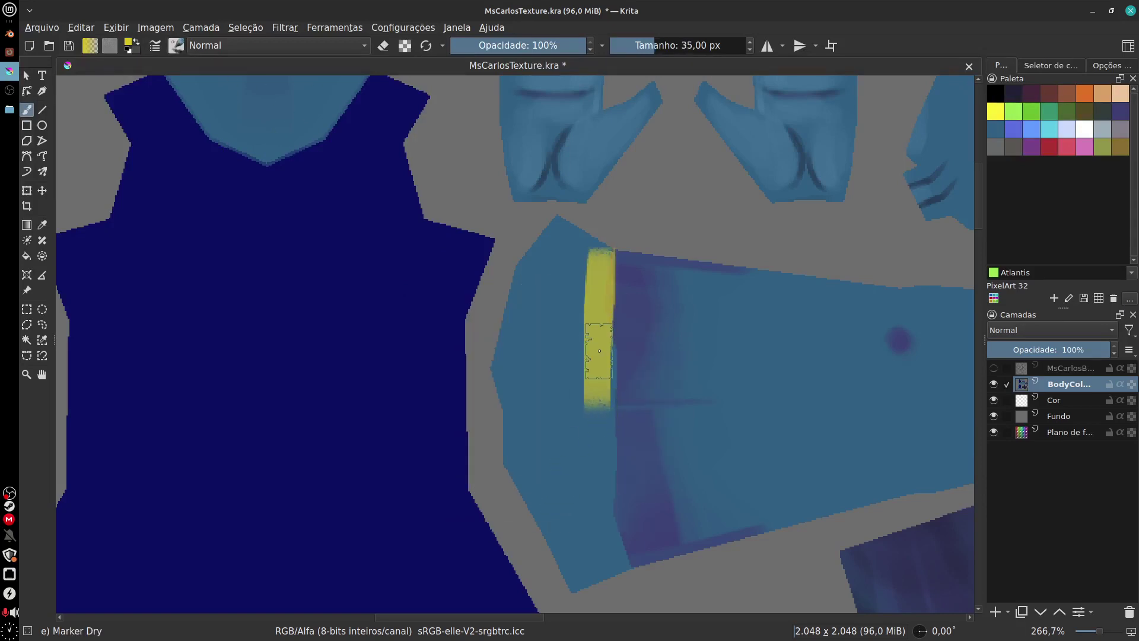
key("ctrl+z")
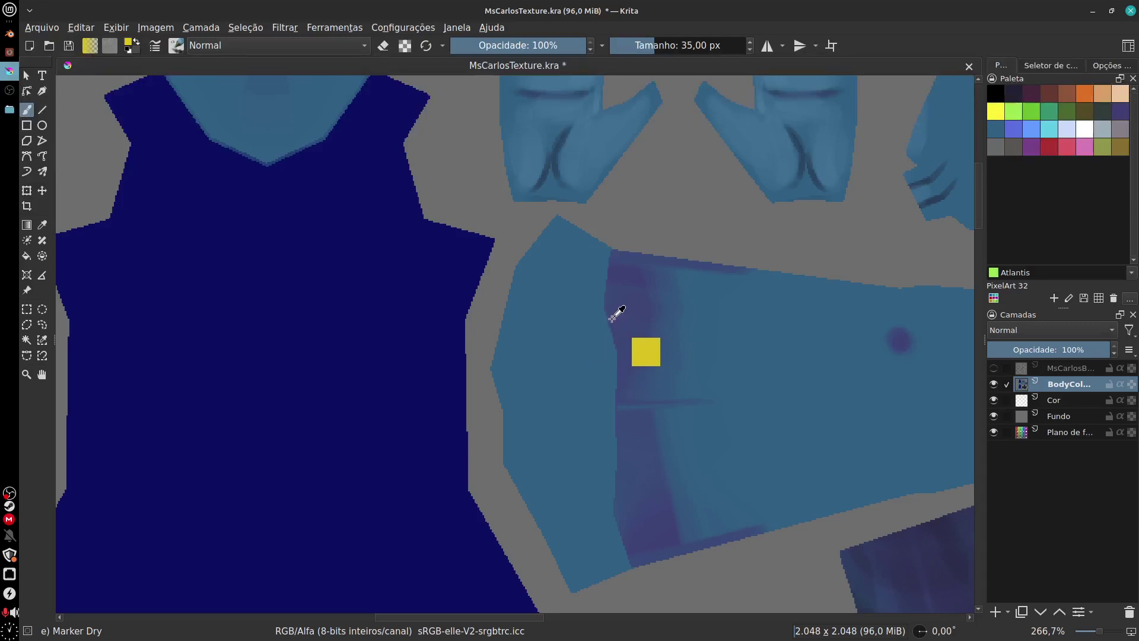
left_click(615, 315, "ctrl")
mouse_move(607, 282)
left_mouse_down()
mouse_move(609, 369)
mouse_move(598, 299)
mouse_move(578, 255)
mouse_move(564, 255)
mouse_move(542, 279)
mouse_move(516, 380)
mouse_move(542, 322)
mouse_move(539, 453)
mouse_move(588, 539)
mouse_move(571, 449)
mouse_move(527, 338)
mouse_move(564, 378)
mouse_move(564, 509)
left_mouse_up()
mouse_move(615, 535)
left_mouse_down()
mouse_move(612, 545)
mouse_move(579, 524)
left_mouse_up()
mouse_move(595, 324)
left_mouse_down()
mouse_move(562, 261)
mouse_move(573, 271)
left_mouse_up()
Paint purple along the upper part of the neck on the front torso piece
mouse_move(696, 528)
middle_mouse_down()
mouse_move(598, 529)
mouse_move(562, 562)
middle_mouse_up()
middle_click_drag(650, 489, 643, 364)
middle_click_drag(497, 206, 496, 277)
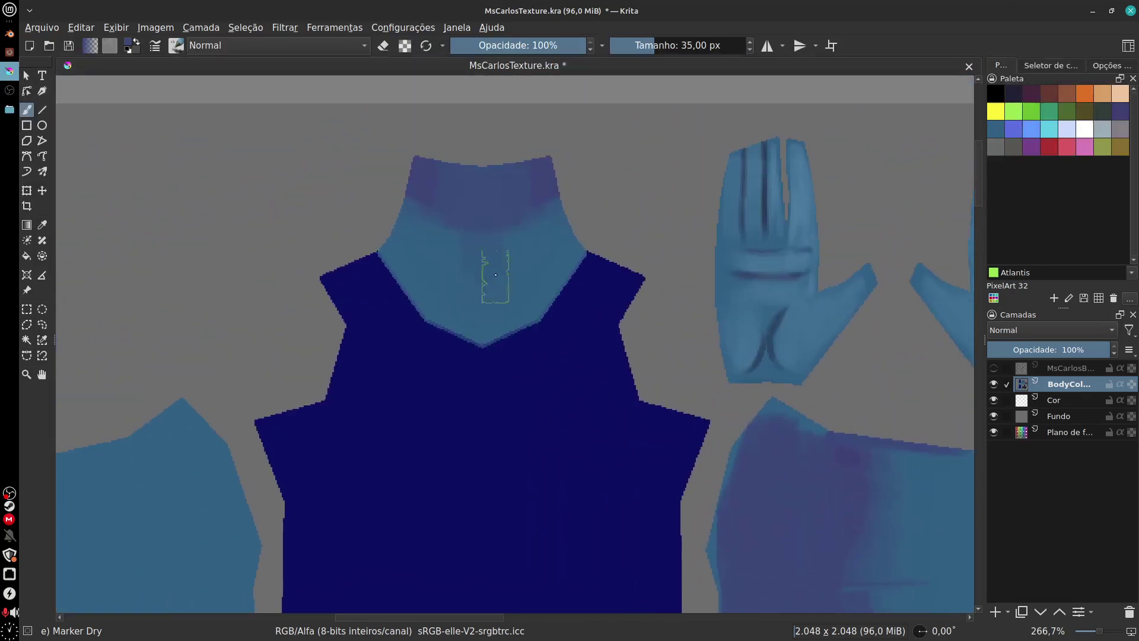
left_click_drag(433, 177, 496, 169)
Try a purple stroke down the shoulder edge of the unshaded arm piece and undo it
mouse_move(493, 445)
middle_mouse_down()
mouse_move(582, 439)
mouse_move(842, 270)
middle_mouse_up()
middle_click_drag(653, 387, 594, 354)
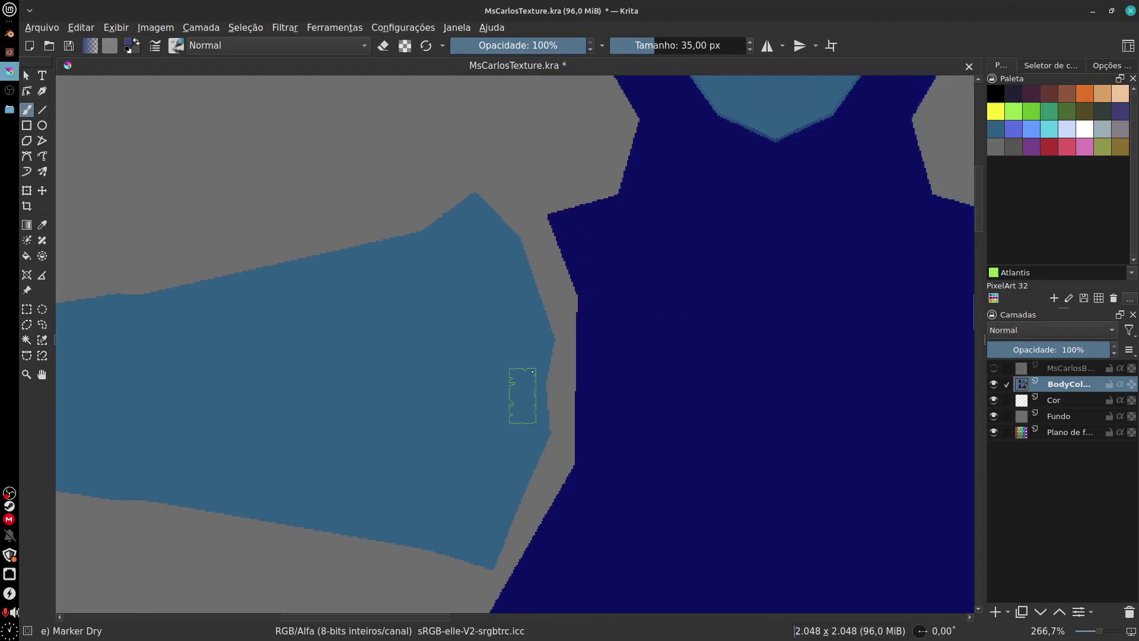
left_click_drag(488, 205, 540, 553)
key("ctrl+z")
Show the UV wireframe layer and paint a purple band across the unshaded arm piece along the edge loop near the shoulder
left_click(994, 368)
mouse_move(727, 506)
middle_mouse_down()
mouse_move(447, 473)
mouse_move(382, 433)
middle_mouse_up()
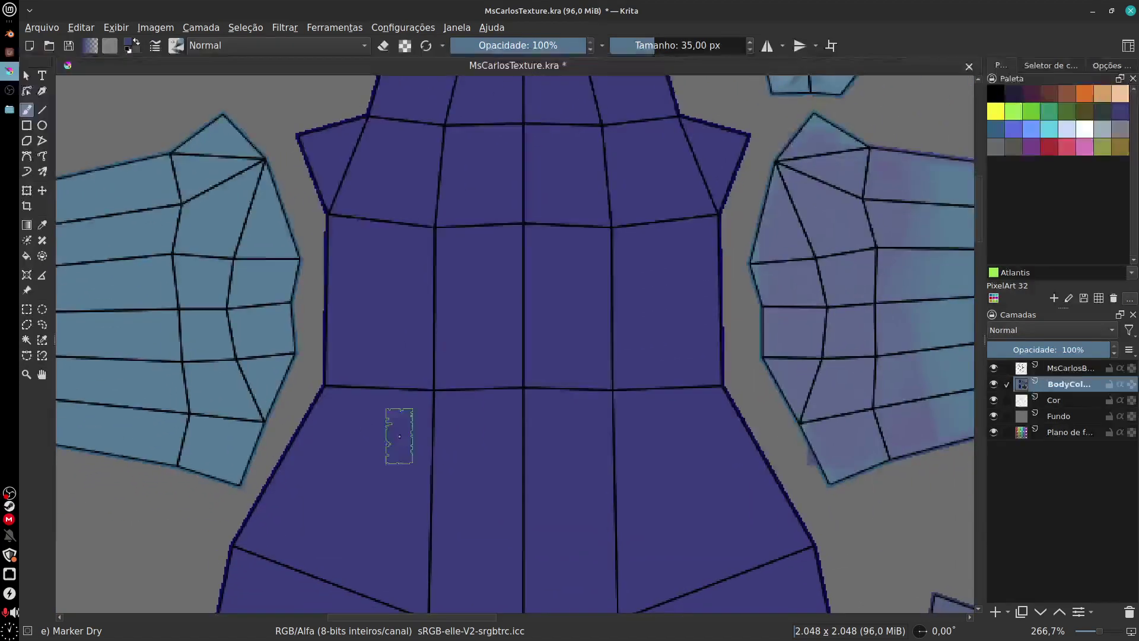
middle_click_drag(470, 467, 631, 477)
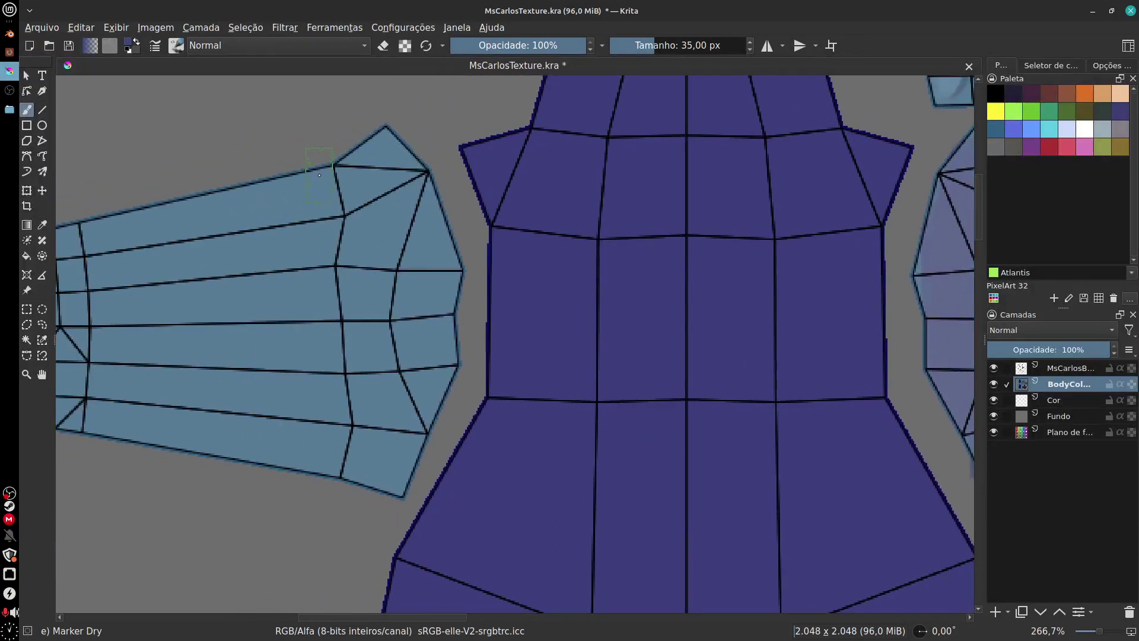
left_click_drag(319, 175, 303, 545)
key("ctrl+z")
left_click_drag(323, 158, 338, 492)
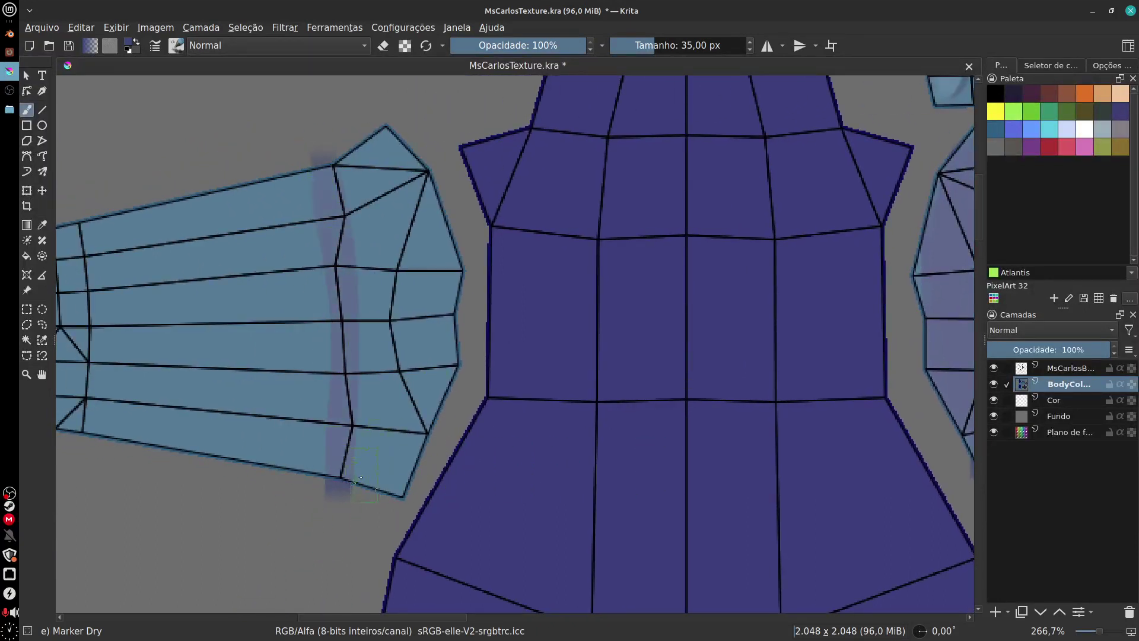
left_click_drag(322, 480, 349, 372)
key("ctrl+z")
key("ctrl+shift+z")
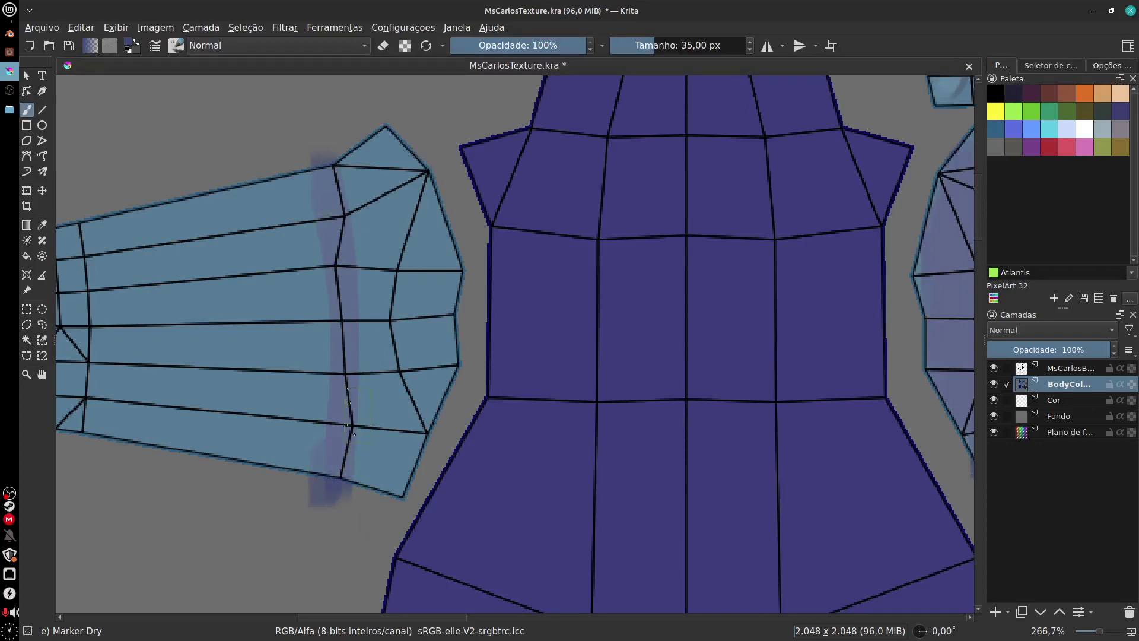
Hide the UV wireframe layer and paint purple over the whole shoulder end of the unshaded arm piece
left_click(994, 369)
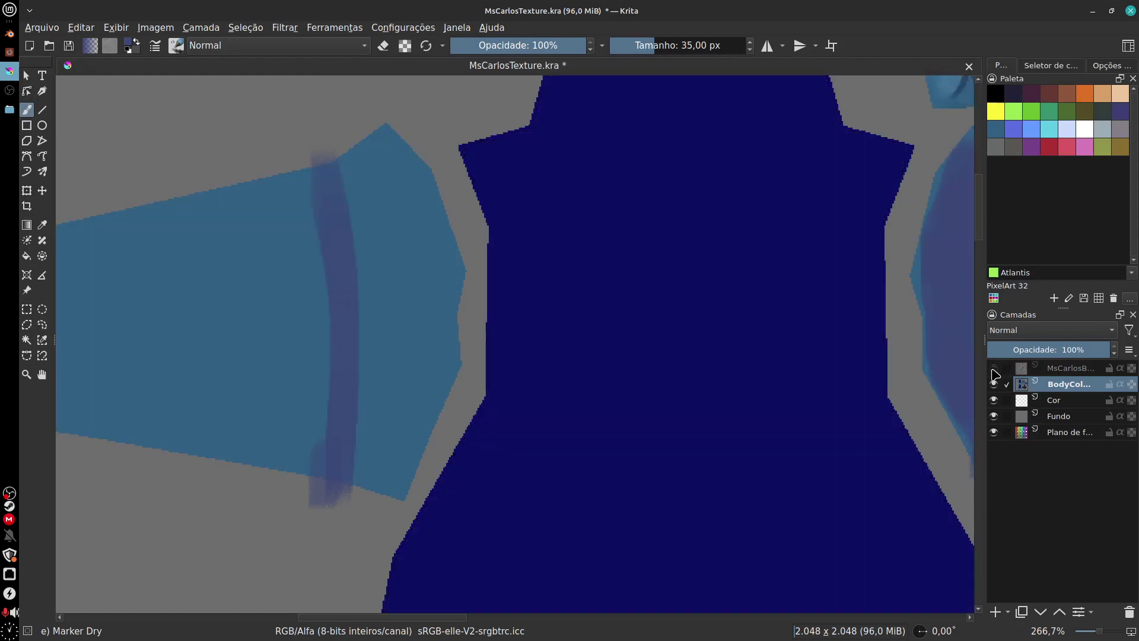
mouse_move(333, 166)
left_mouse_down()
mouse_move(376, 470)
mouse_move(361, 242)
left_mouse_up()
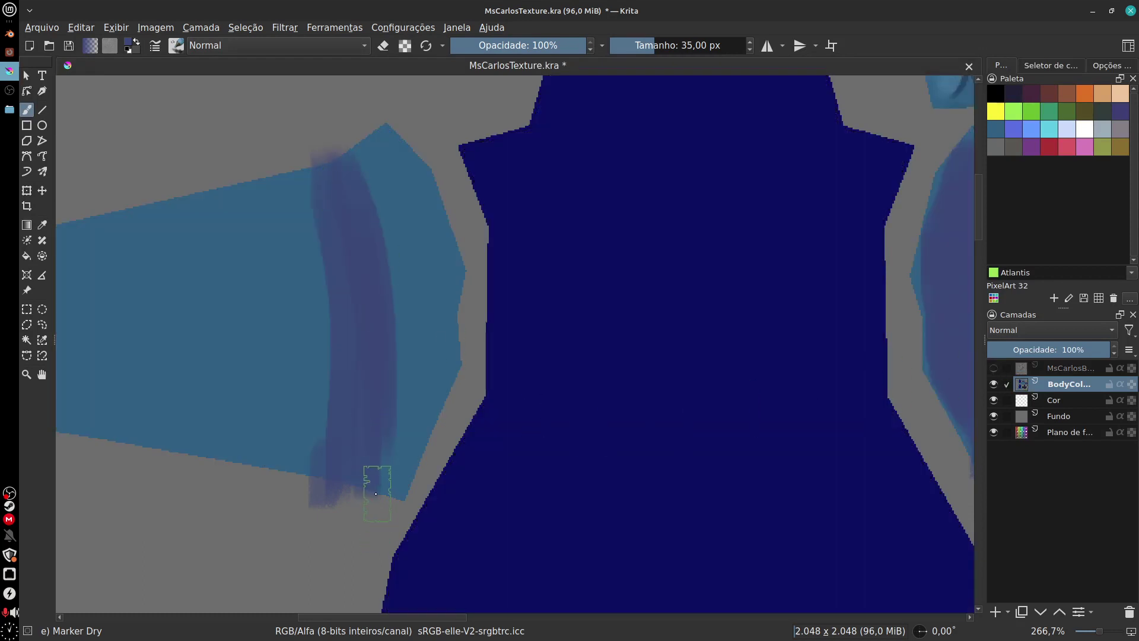
mouse_move(373, 475)
left_mouse_down()
mouse_move(399, 425)
mouse_move(394, 340)
mouse_move(415, 198)
mouse_move(376, 157)
mouse_move(425, 266)
mouse_move(426, 391)
mouse_move(442, 368)
left_mouse_up()
scroll(450, 380, "down", 2)
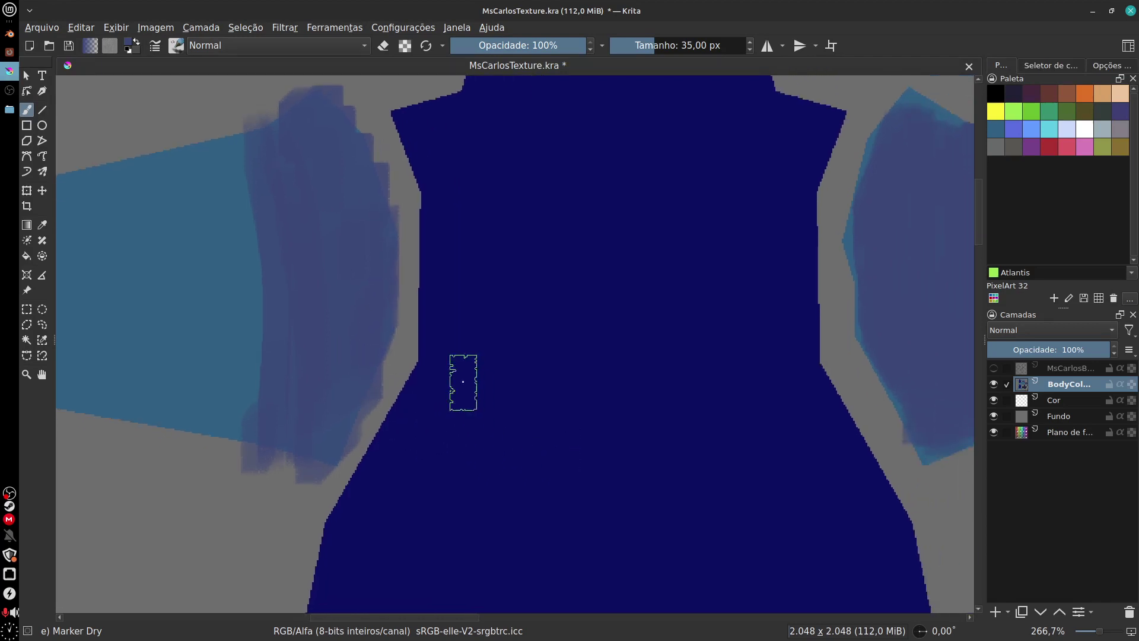
scroll(677, 467, "down", 1)
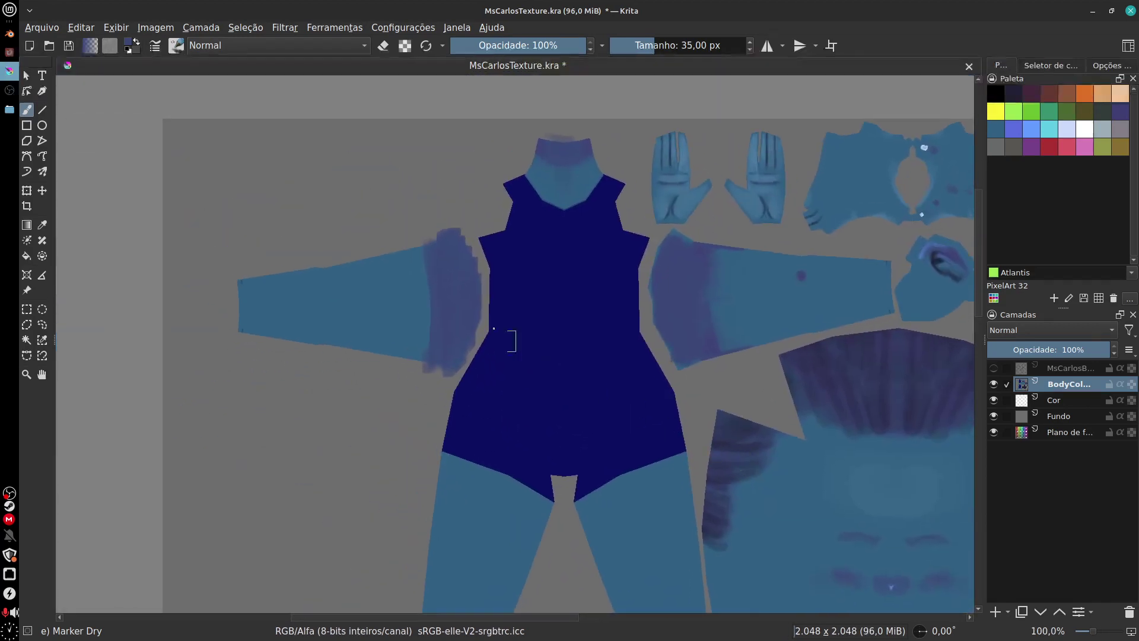
Try a purple stroke along the top of the front leg piece beside the crotch and undo it
middle_click_drag(612, 501, 617, 458)
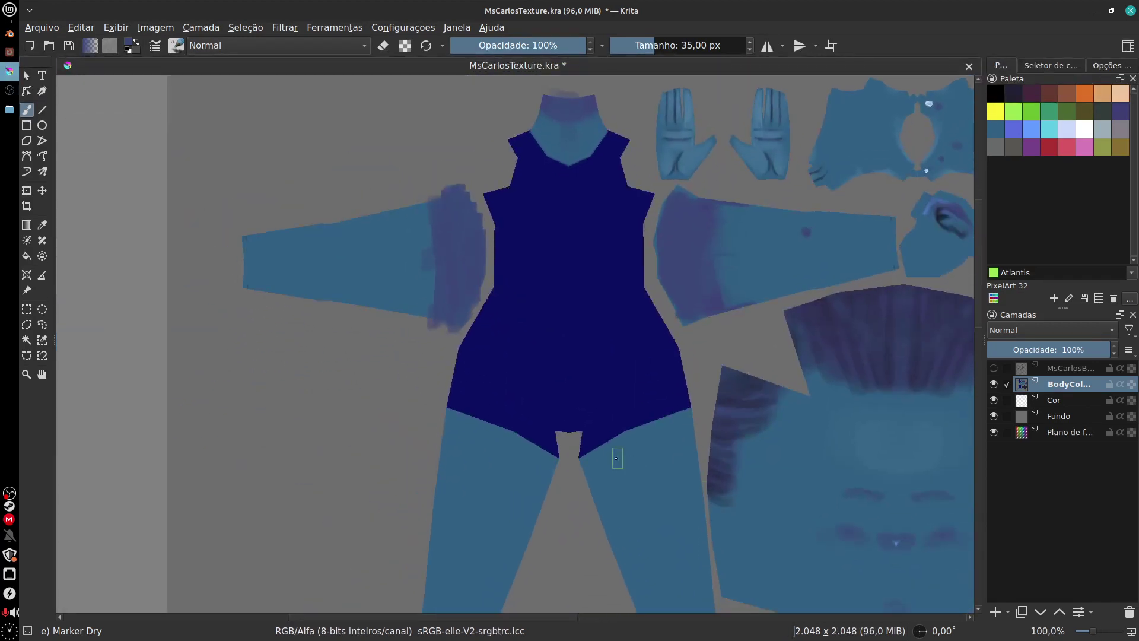
left_click_drag(580, 467, 663, 414)
key("ctrl+z")
Switch to the Bristles-2 Flat Rough brush, test a purple stroke on the head piece's hairline shading and undo it
middle_click_drag(659, 471, 549, 466)
middle_click_drag(750, 471, 628, 465)
middle_click_drag(656, 406, 610, 408)
scroll(675, 356, "up", 1)
scroll(674, 357, "up", 2)
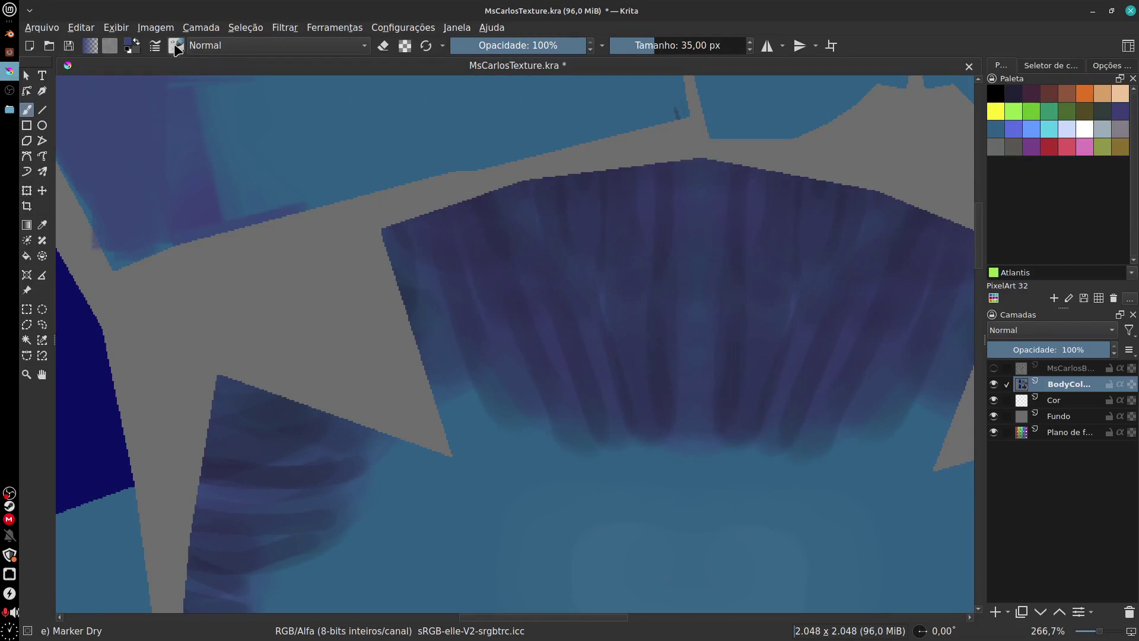
right_click(680, 332)
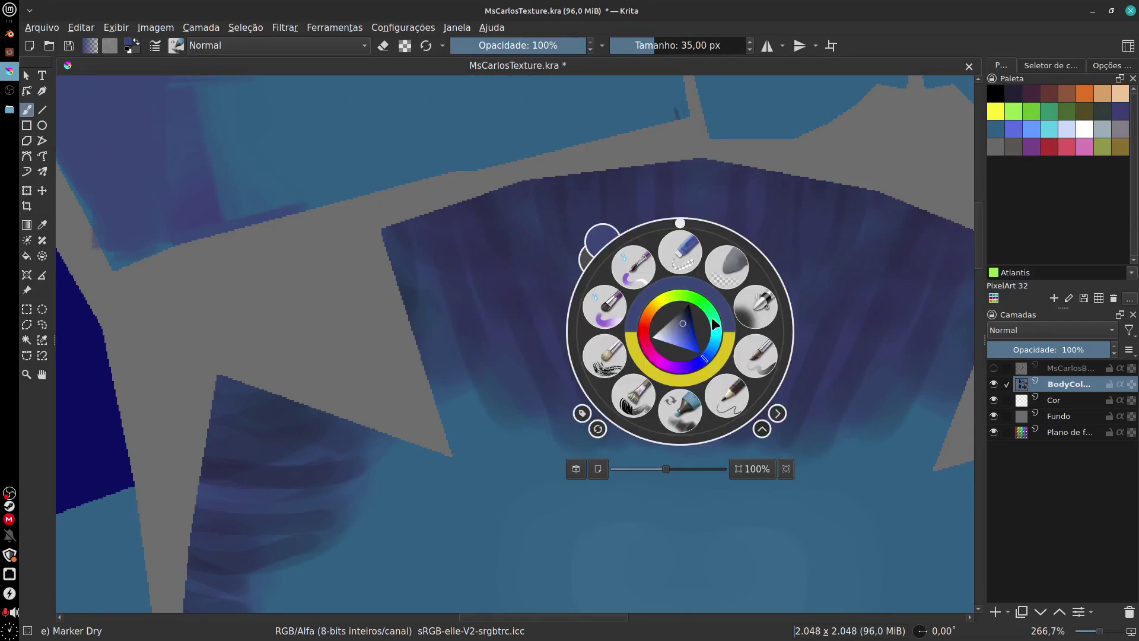
left_click(641, 396)
left_click_drag(761, 401, 801, 261)
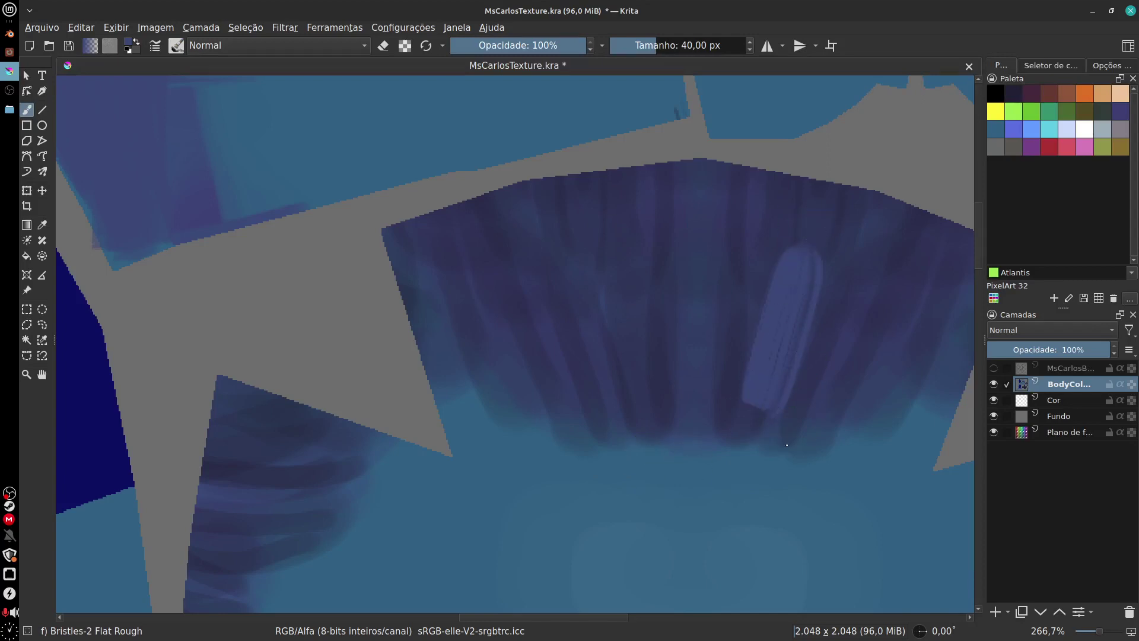
key("ctrl+z")
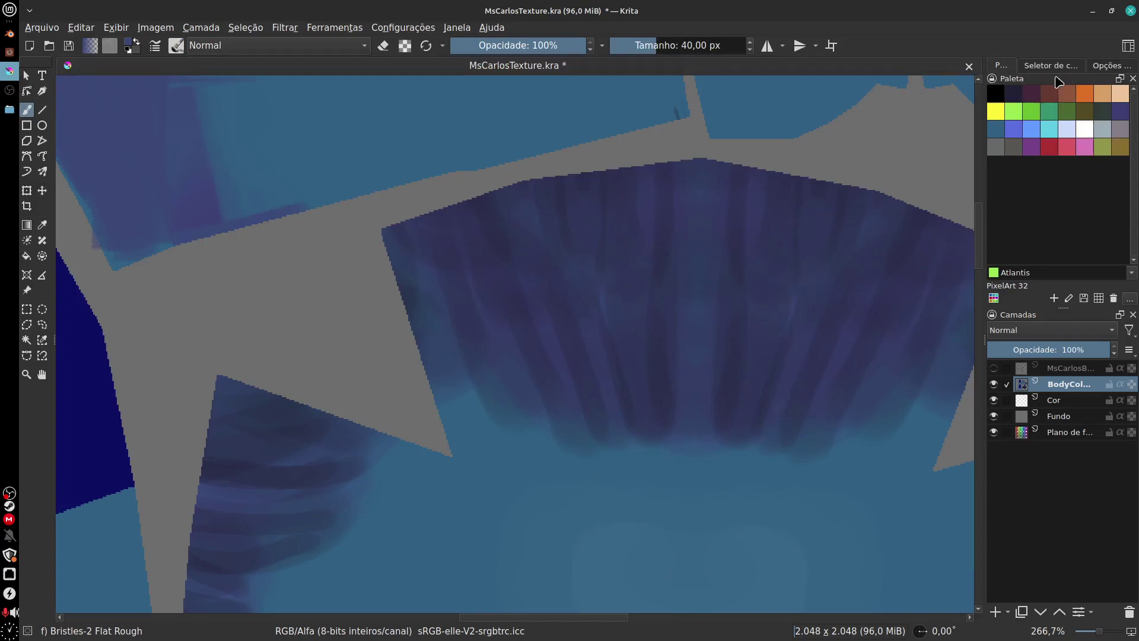
Change the color palette to Concept-cookie
left_click(995, 300)
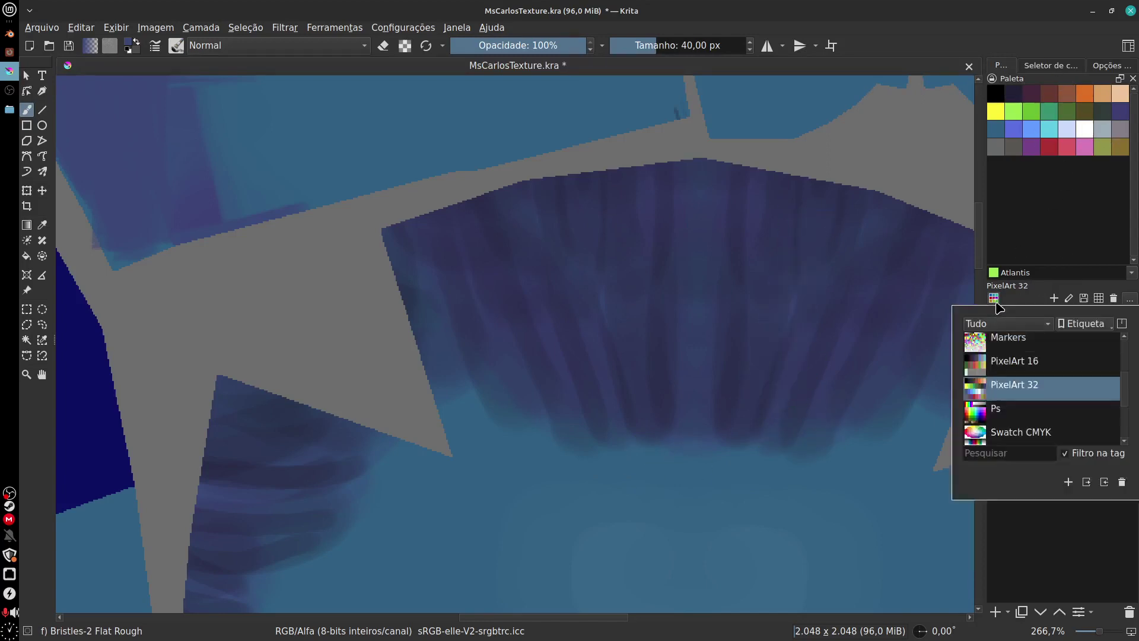
left_click_drag(1126, 396, 1122, 360)
left_click(986, 373)
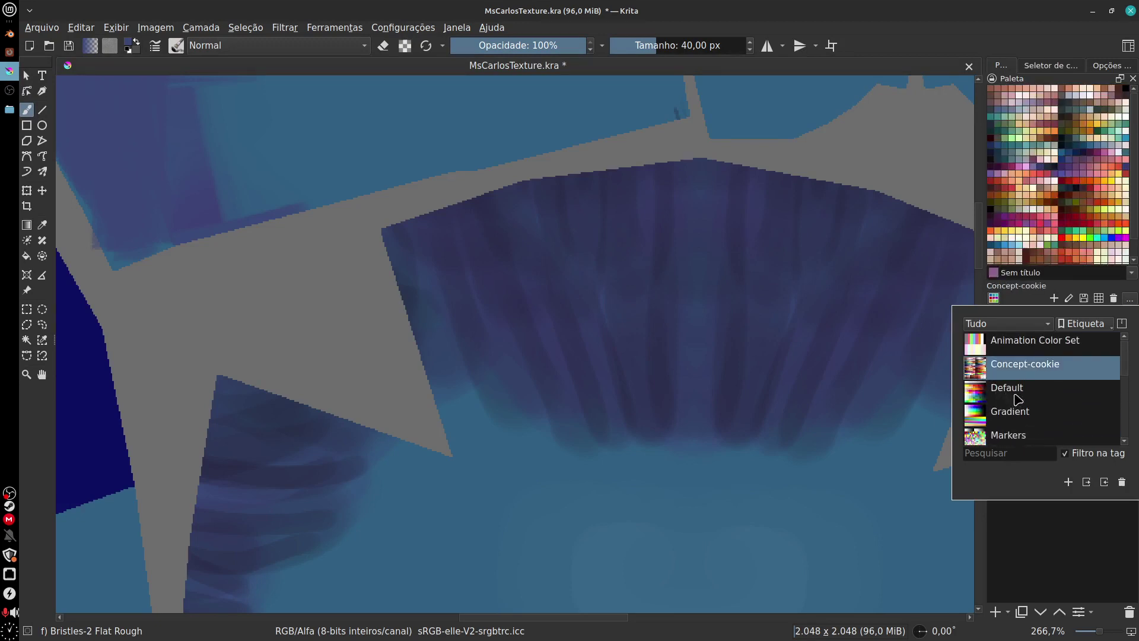
Try a dark magenta stroke and several dark blue-gray strokes from the palette across the head piece's hairline shading
left_click(1001, 171)
left_click(1000, 171)
left_click_drag(766, 403, 813, 305)
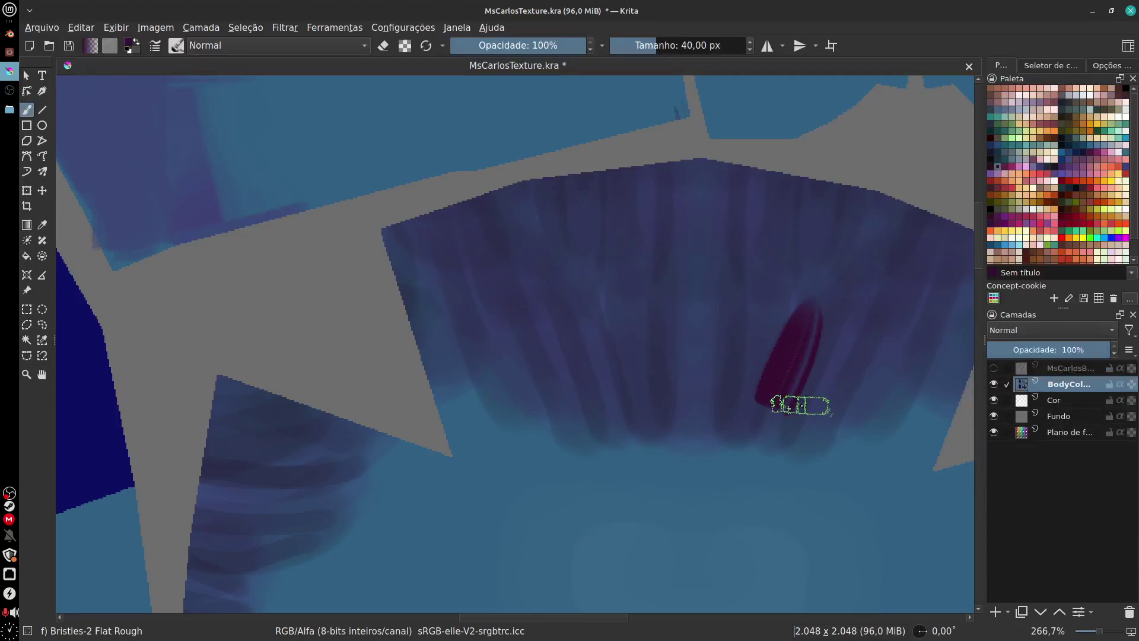
key("x")
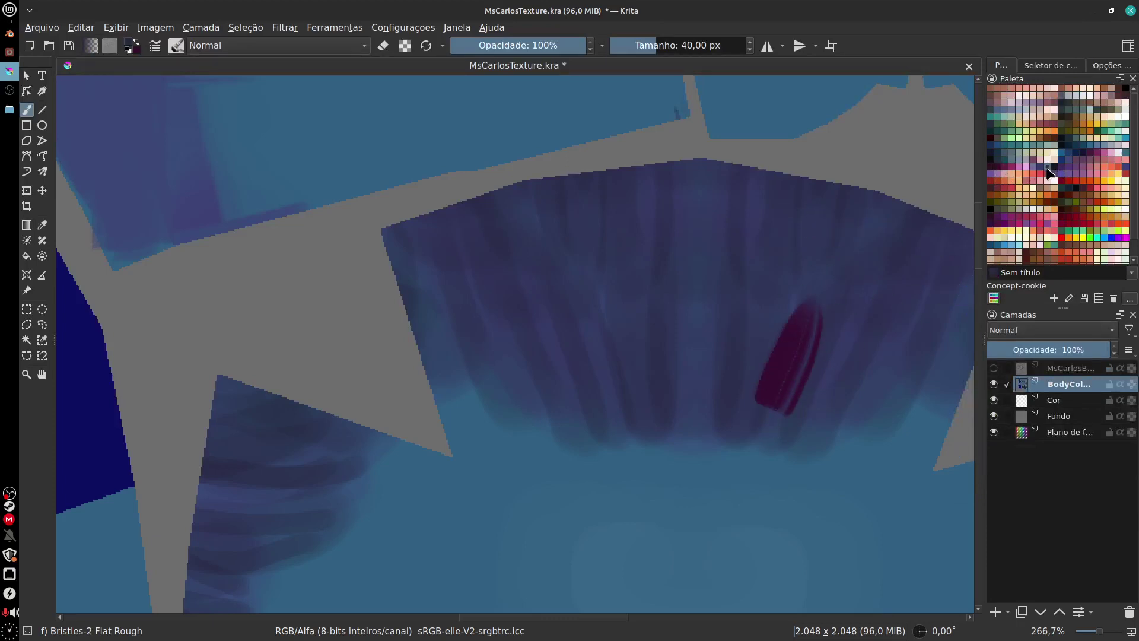
mouse_move(762, 369)
left_mouse_down()
mouse_move(808, 259)
mouse_move(770, 433)
mouse_move(846, 301)
left_mouse_up()
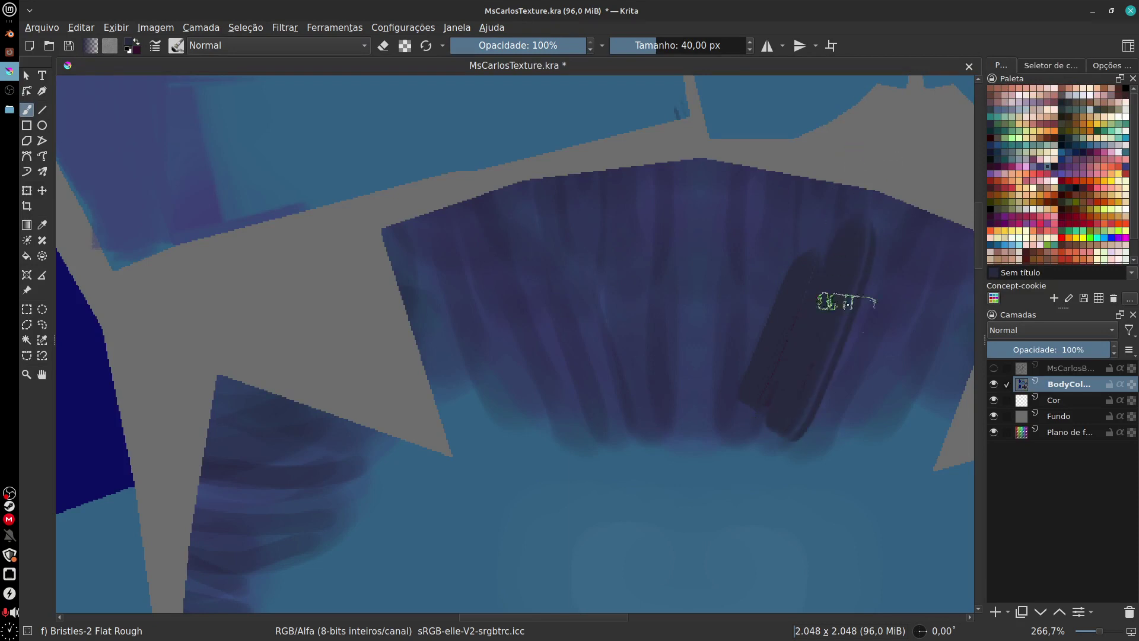
left_click_drag(822, 438, 879, 267)
mouse_move(733, 409)
left_mouse_down()
mouse_move(729, 286)
mouse_move(664, 430)
mouse_move(589, 208)
mouse_move(593, 381)
mouse_move(627, 431)
left_mouse_up()
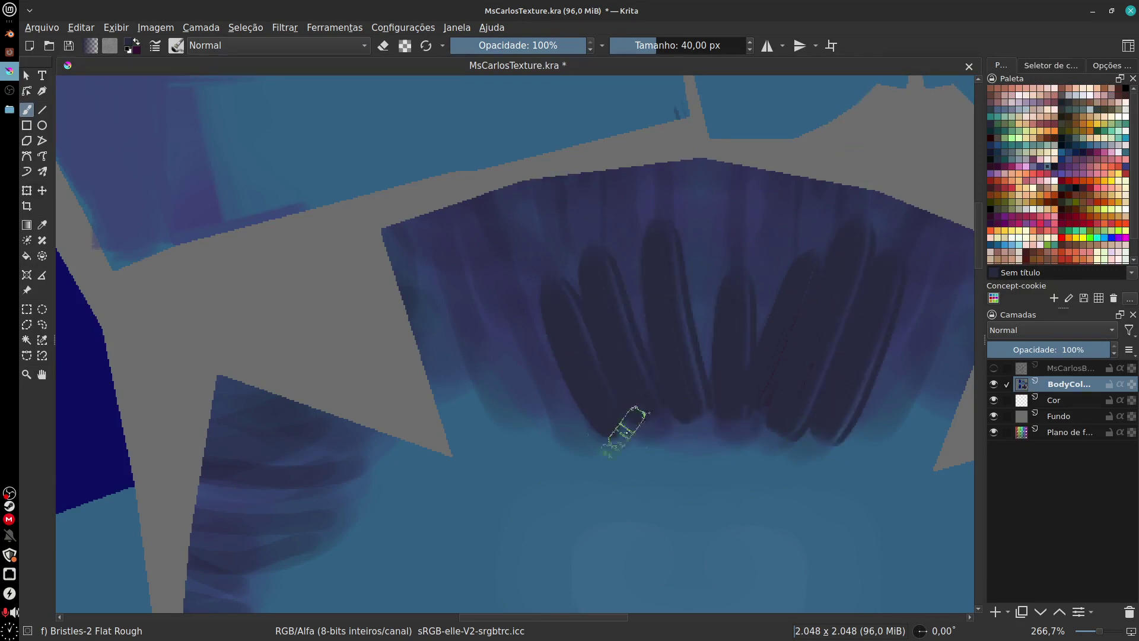
Undo all the test strokes on the head piece's hairline shading
key("ctrl+z")
key("ctrl+z")
key("ctrl+z")
key("ctrl+z")
key("ctrl+z")
key("ctrl+z")
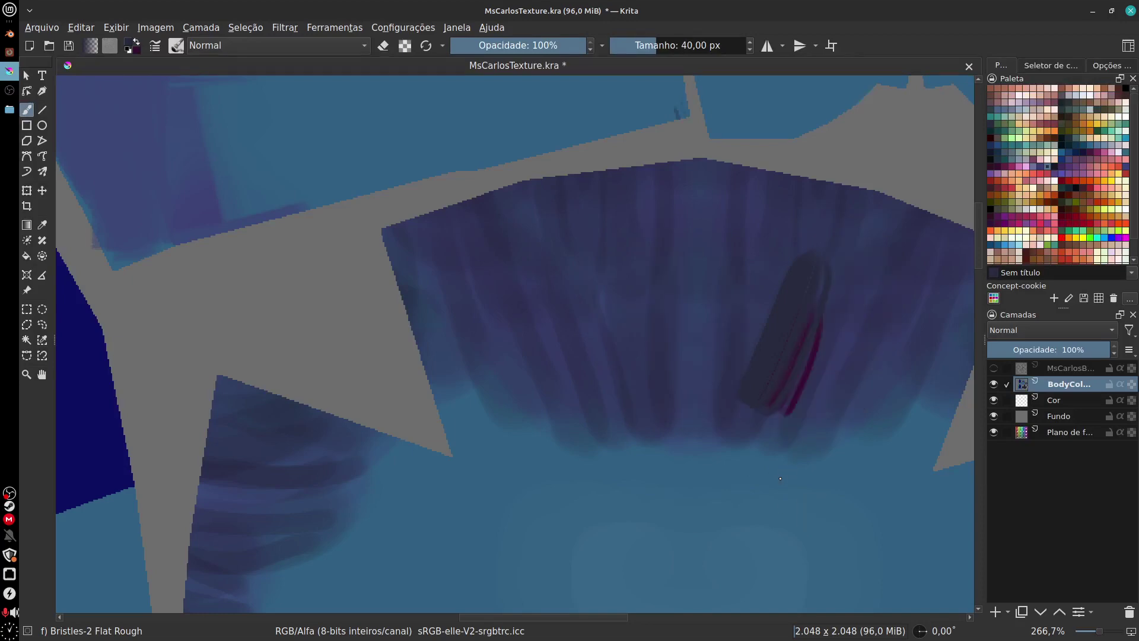
key("ctrl+z")
key("ctrl+z")
Sample the blue highlight color on the hair piece and paint broader blue highlights on its side and lower sections
key("minus")
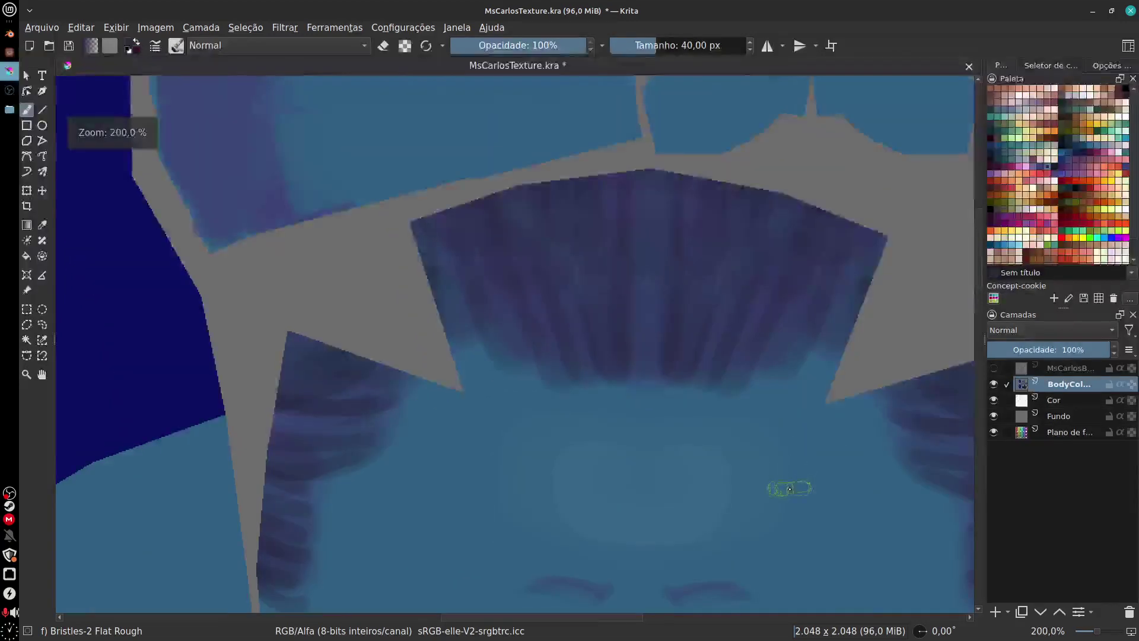
key("minus")
key("minus")
key("minus")
middle_click_drag(775, 513, 793, 294)
key("plus")
middle_click_drag(794, 509, 717, 366)
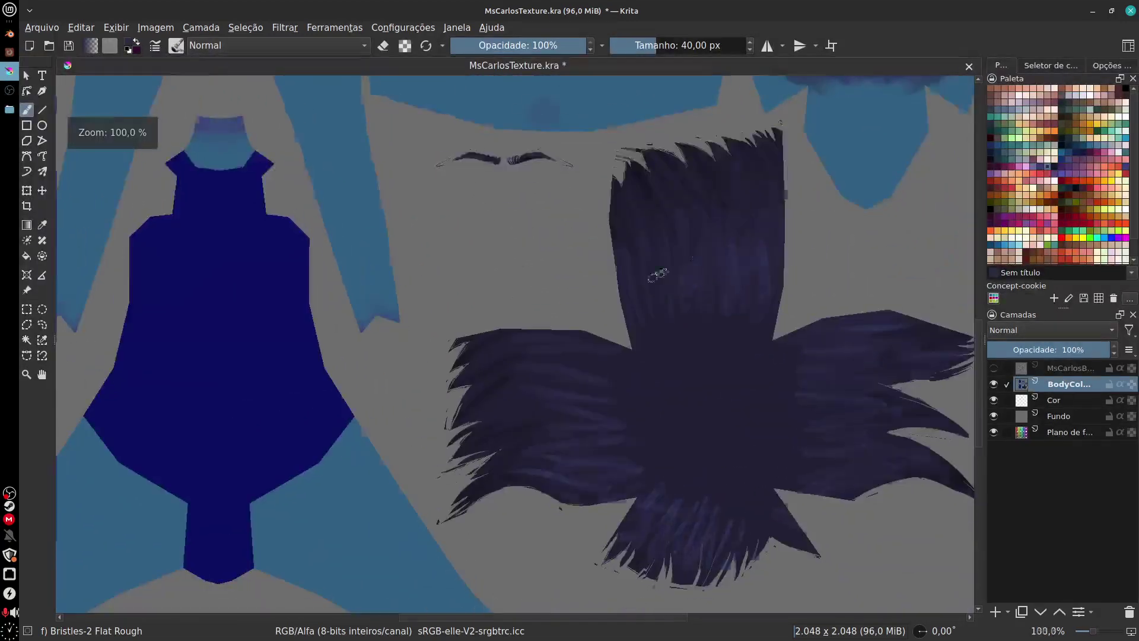
key("plus")
key("plus")
middle_click_drag(721, 455, 720, 256)
left_click_drag(578, 399, 697, 408)
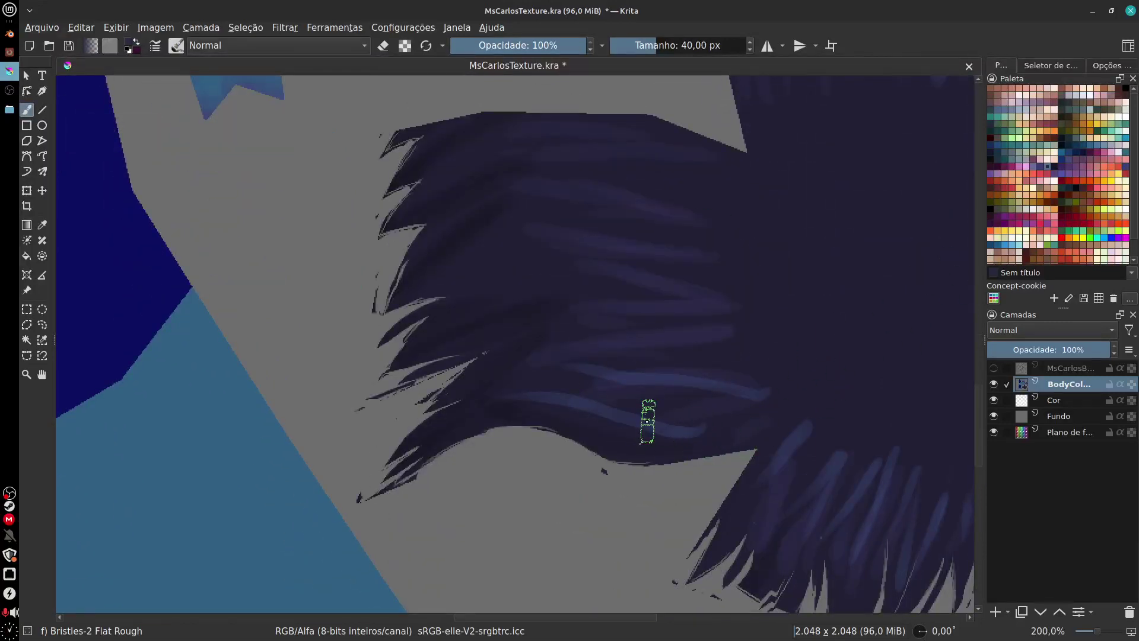
left_click(650, 422, "ctrl")
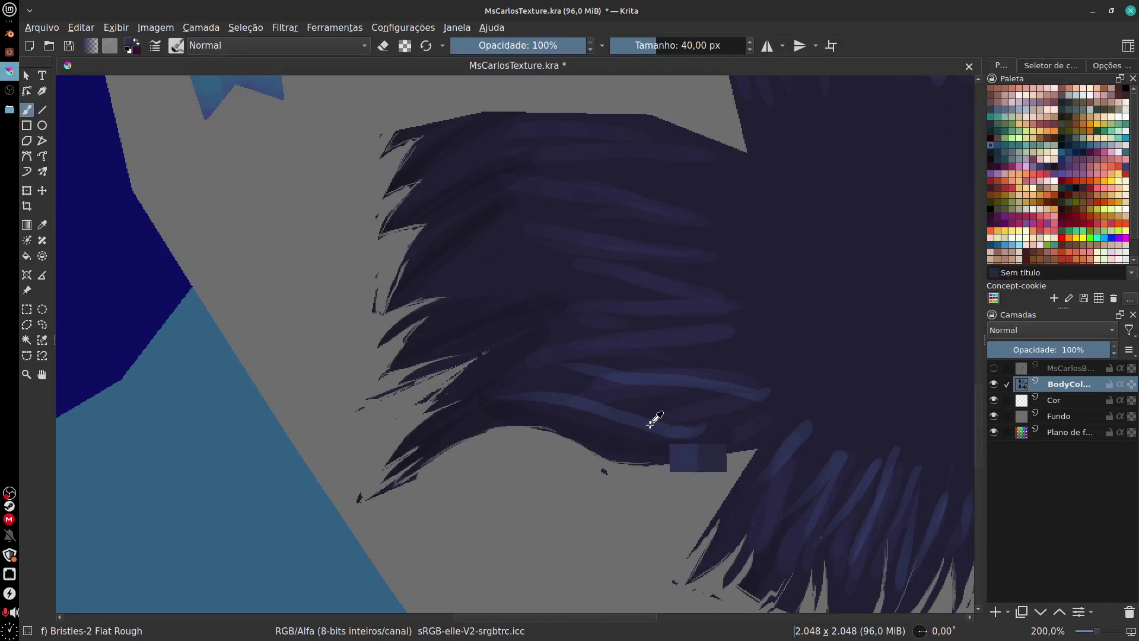
left_click_drag(604, 405, 718, 404)
left_click_drag(568, 379, 710, 374)
mouse_move(797, 349)
left_mouse_down()
mouse_move(720, 325)
mouse_move(694, 272)
mouse_move(781, 233)
mouse_move(644, 216)
left_mouse_up()
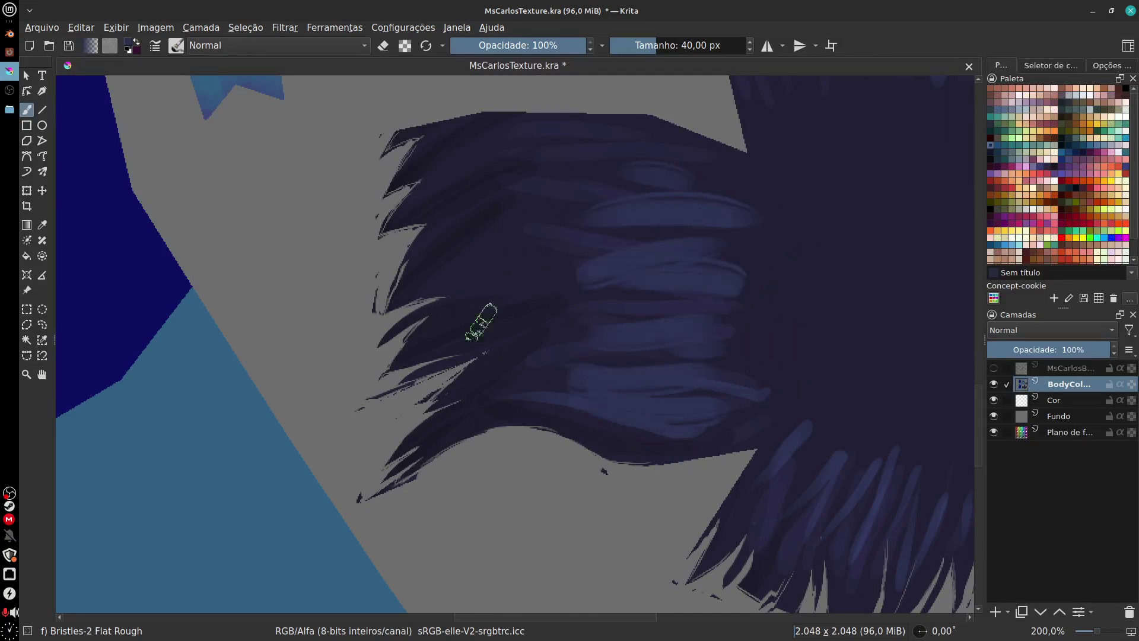
middle_click_drag(804, 399, 694, 302)
mouse_move(679, 411)
left_mouse_down()
mouse_move(795, 381)
mouse_move(847, 331)
mouse_move(852, 465)
left_mouse_up()
Sample the dark hair color and paint dark strokes between the blue highlights on the lower hair section
left_click(723, 310, "ctrl")
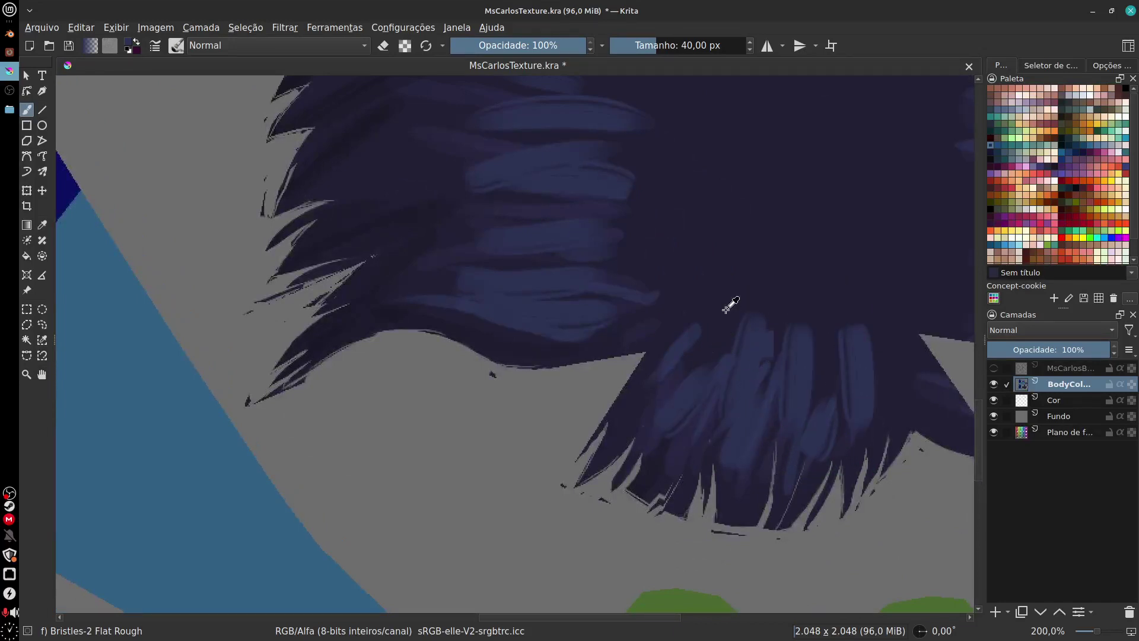
mouse_move(730, 309)
left_mouse_down()
mouse_move(683, 422)
mouse_move(735, 416)
left_mouse_up()
key("ctrl+z")
key("ctrl+z")
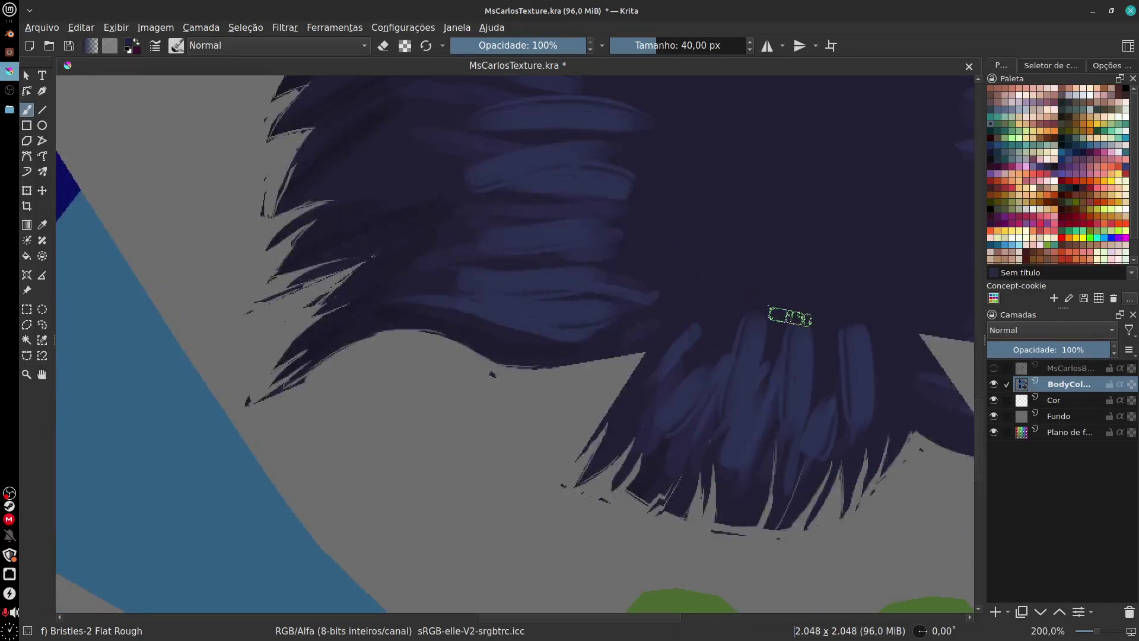
left_click_drag(755, 316, 684, 422)
mouse_move(770, 321)
left_mouse_down()
mouse_move(780, 369)
mouse_move(847, 356)
mouse_move(881, 541)
left_mouse_up()
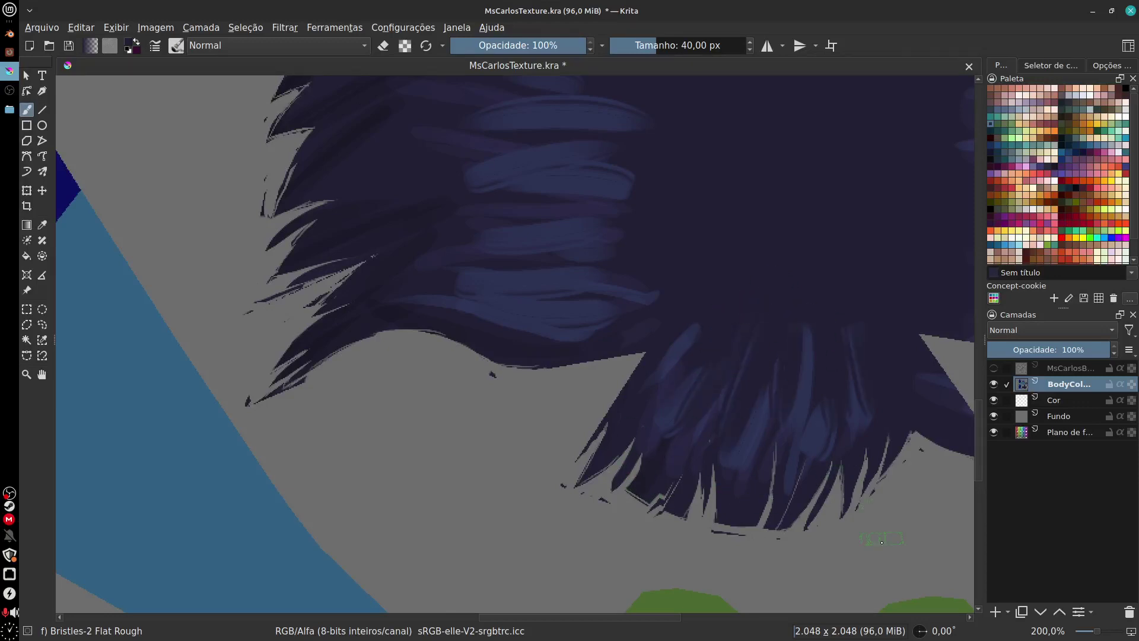
Hide the Fundo layer and the background layer beneath it, and turn on alpha lock for the BodyColor layer
left_click(994, 416)
middle_click_drag(852, 534, 707, 529)
left_click(994, 433)
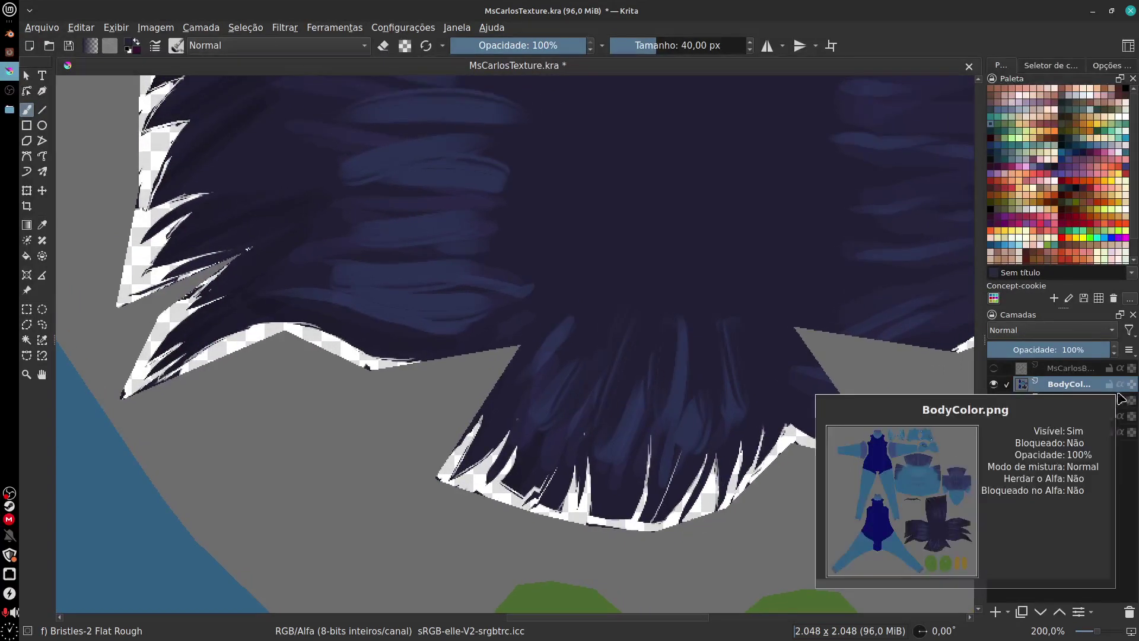
mouse_move(1132, 389)
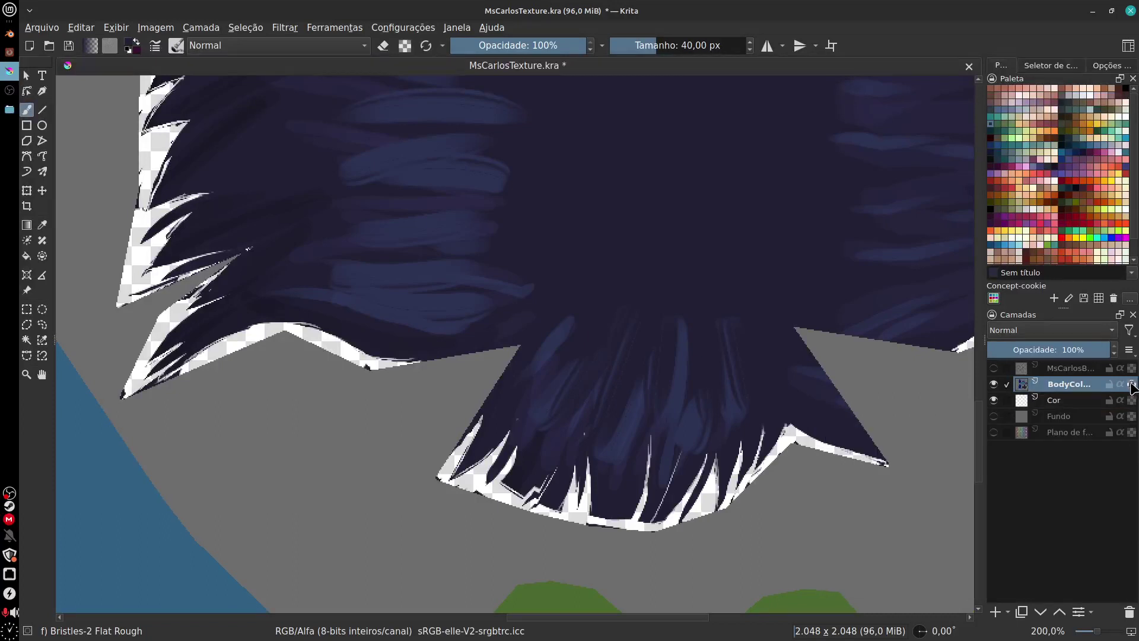
Test the alpha lock with dark strokes over the transparent tips of the lower hair section and undo them
left_click_drag(673, 529, 656, 546)
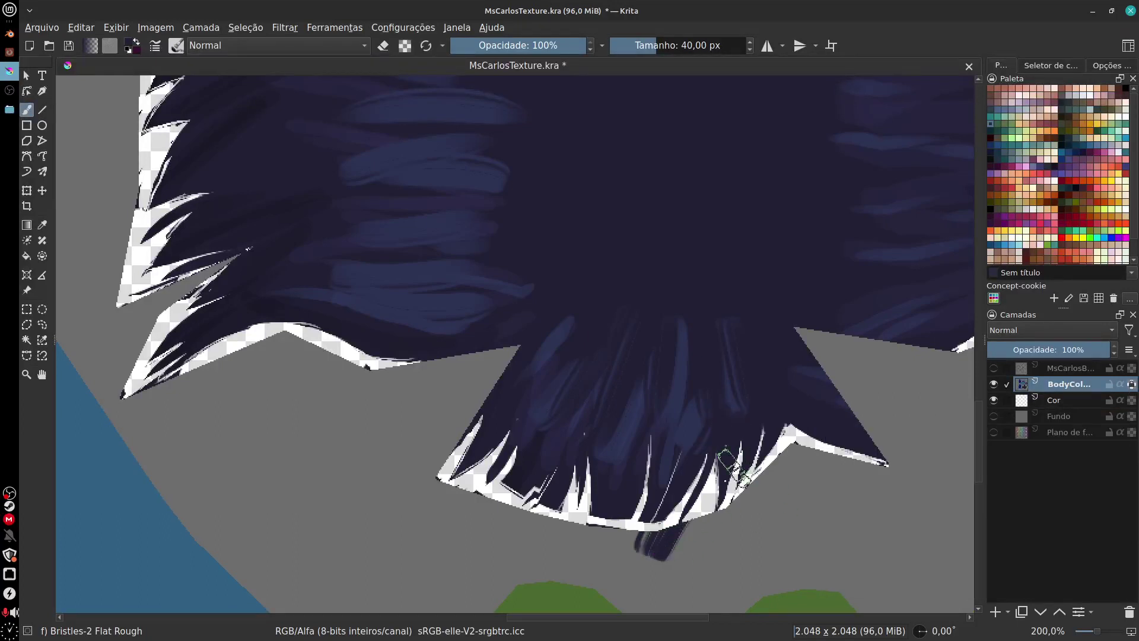
key("ctrl+z")
left_click(636, 530)
left_click_drag(714, 403, 621, 522)
key("ctrl+z")
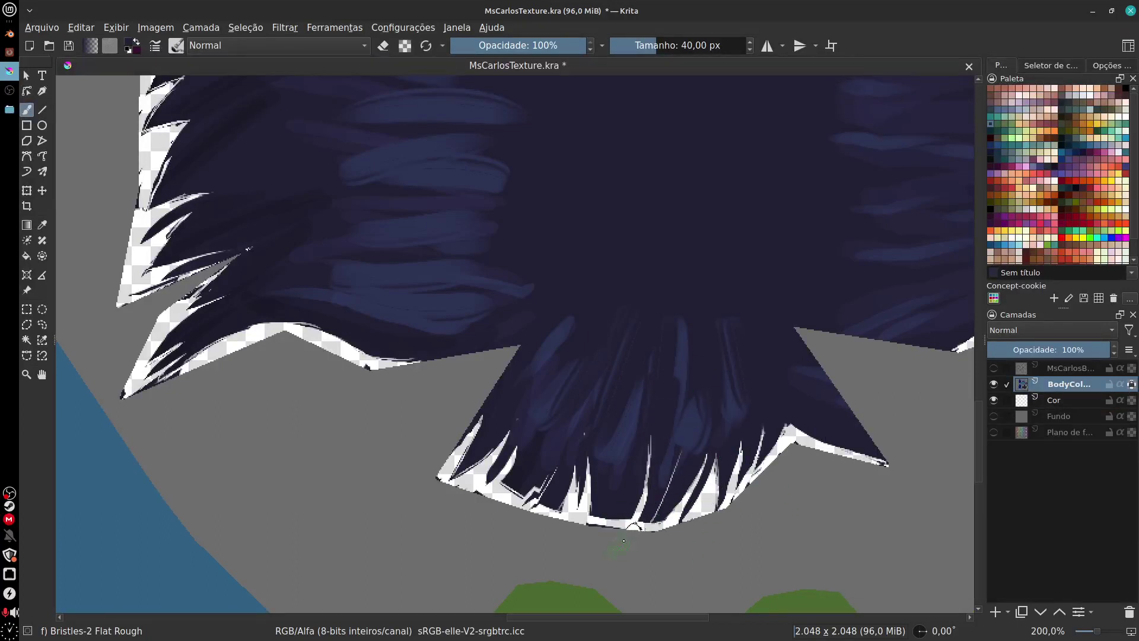
key("ctrl+z")
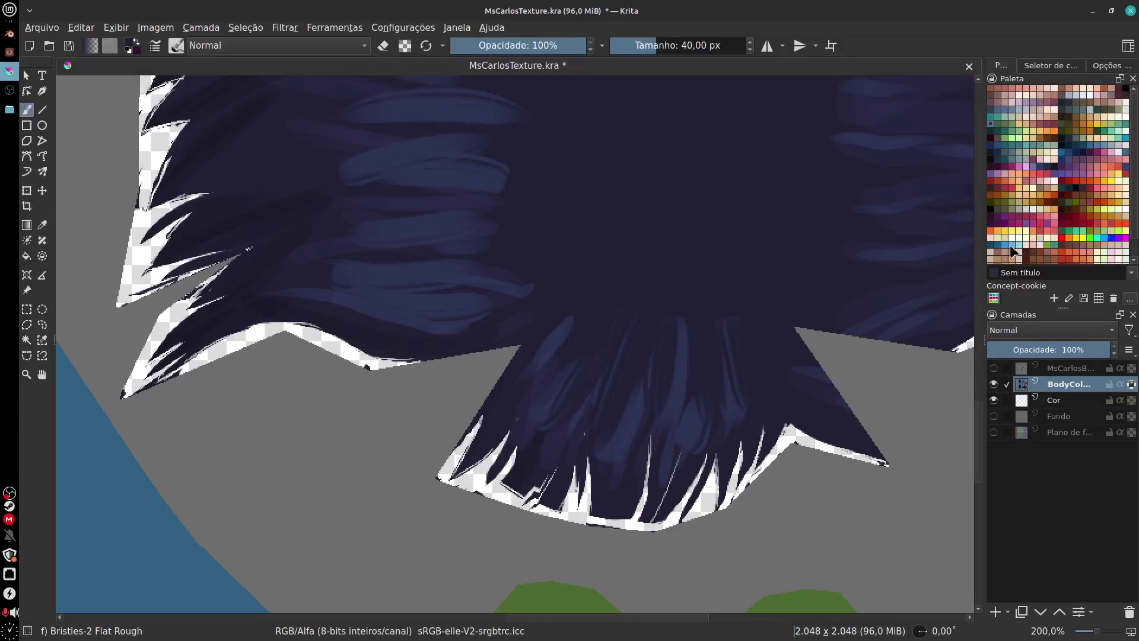
Pick a teal from the palette, try strokes along the side hair section's lowest lock and undo them
left_click(1011, 158)
middle_click_drag(595, 550, 590, 636)
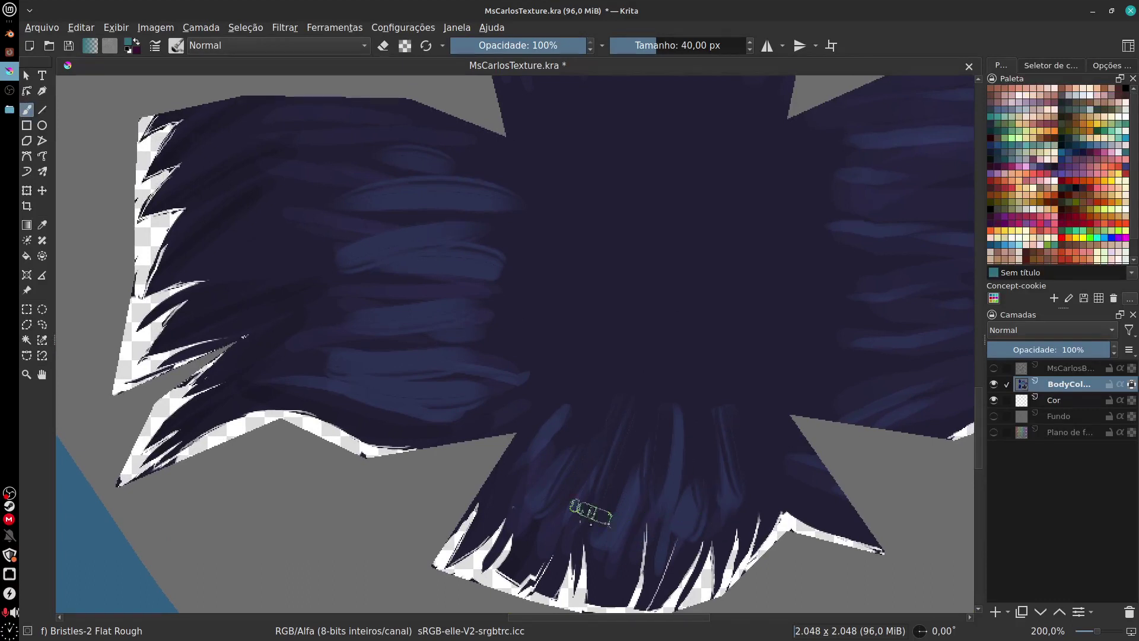
mouse_move(591, 512)
middle_mouse_down()
mouse_move(681, 531)
mouse_move(725, 488)
middle_mouse_up()
left_click_drag(288, 491, 449, 427)
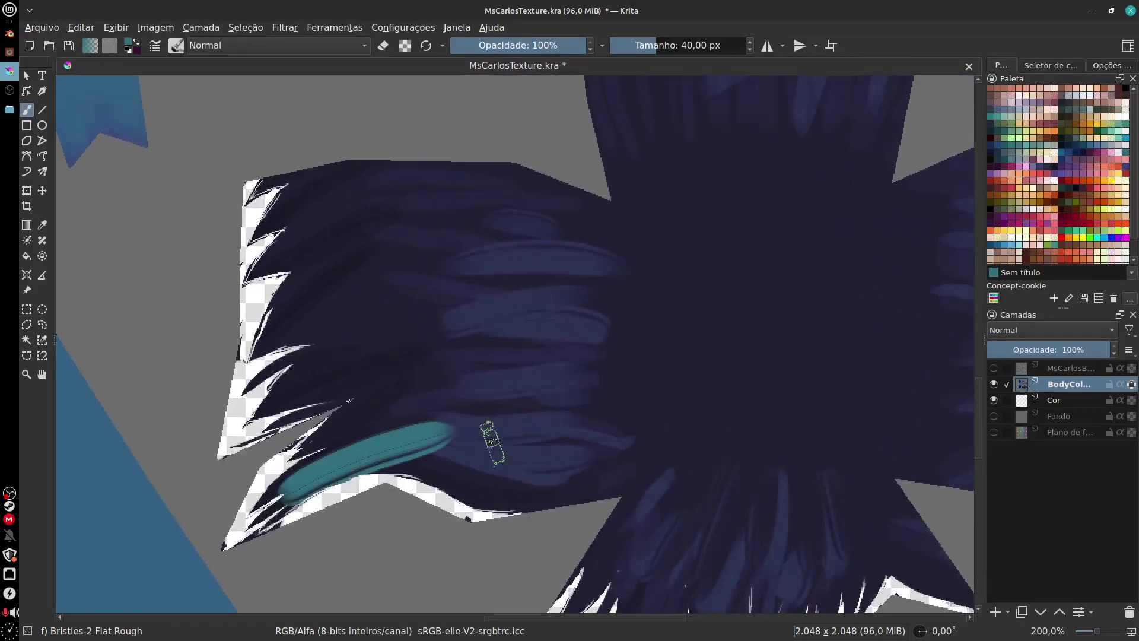
key("ctrl+z")
mouse_move(257, 514)
left_mouse_down()
mouse_move(464, 401)
mouse_move(460, 425)
left_mouse_up()
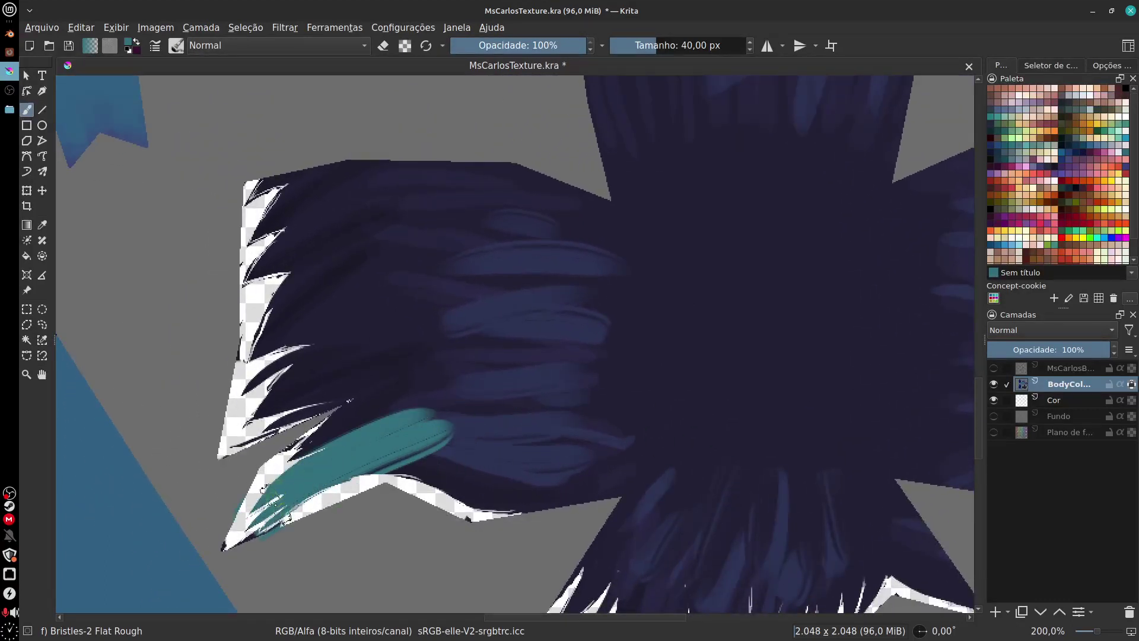
key("ctrl+z")
Try broad teal strokes across the locks of the side hair section and undo them all
left_click_drag(291, 451, 474, 397)
left_click_drag(504, 368, 350, 400)
mouse_move(500, 335)
left_mouse_down()
mouse_move(285, 389)
mouse_move(487, 320)
left_mouse_up()
left_click_drag(486, 311, 320, 355)
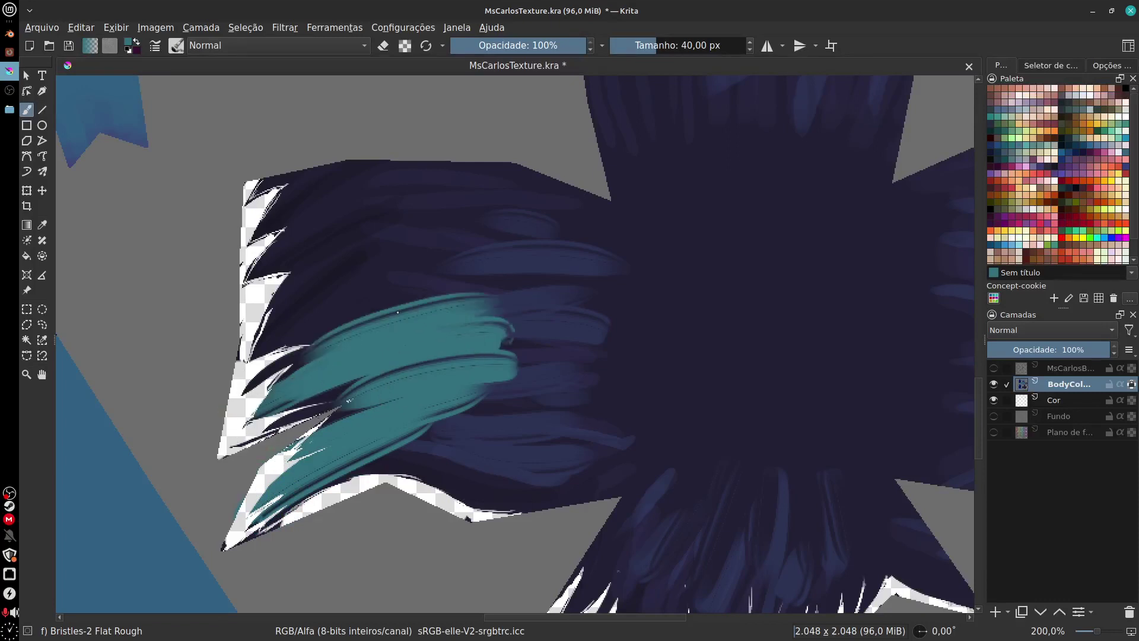
left_click_drag(515, 264, 258, 347)
left_click_drag(503, 238, 284, 299)
left_click_drag(475, 219, 309, 266)
key("ctrl+z")
key("ctrl+z")
key("ctrl+z")
key("ctrl+z")
key("ctrl+z")
key("ctrl+z")
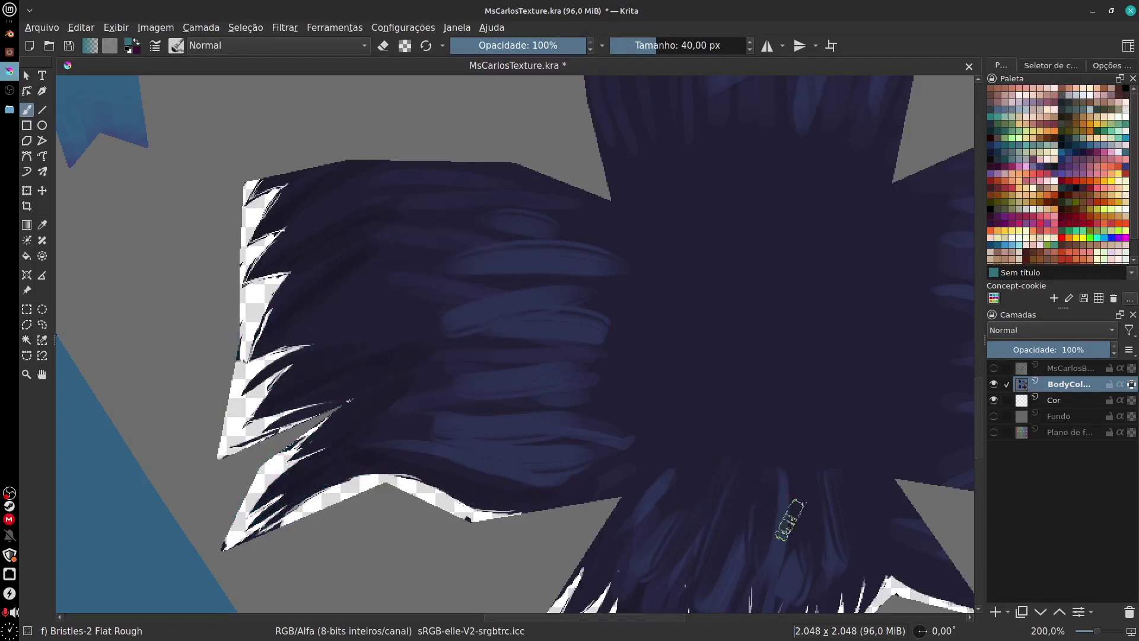
middle_click_drag(794, 484, 732, 310)
middle_click_drag(757, 413, 710, 467)
key("minus")
key("minus")
key("minus")
key("minus")
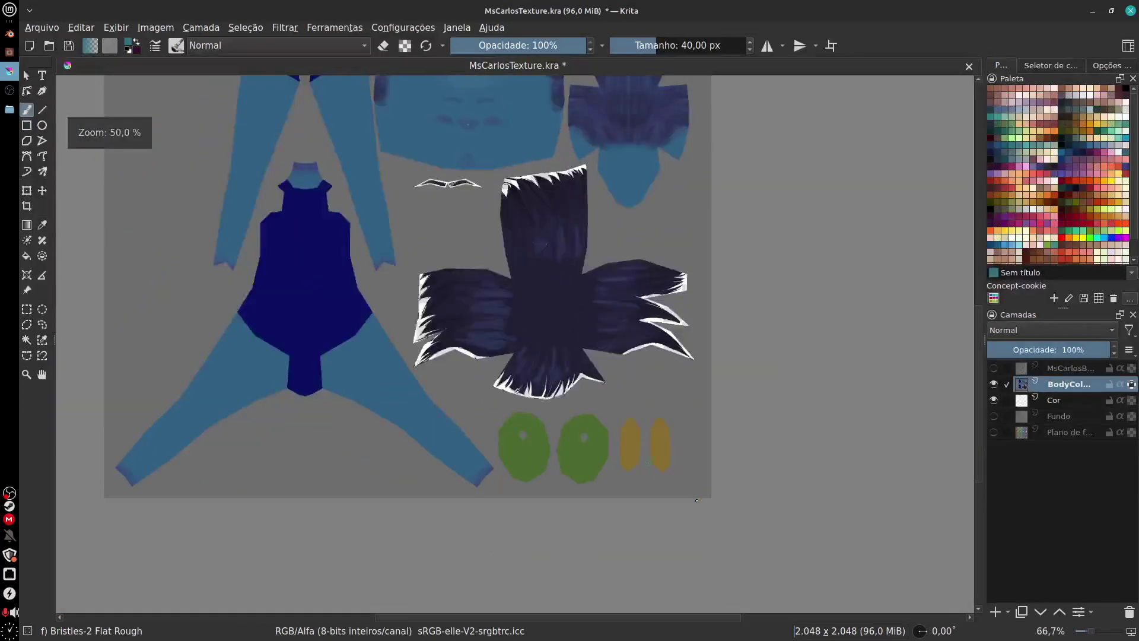
Select a rectangle around the painted ear and copy that area of the BodyColor layer to a new layer
middle_click_drag(698, 537, 715, 638)
middle_click_drag(745, 470, 755, 574)
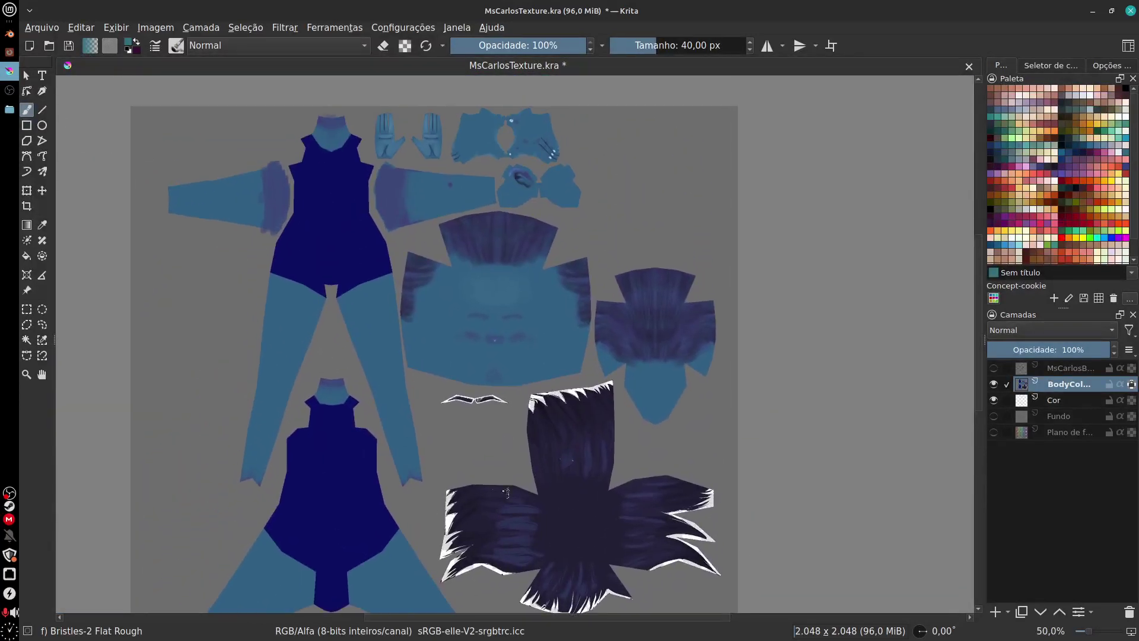
scroll(519, 457, "up", 2)
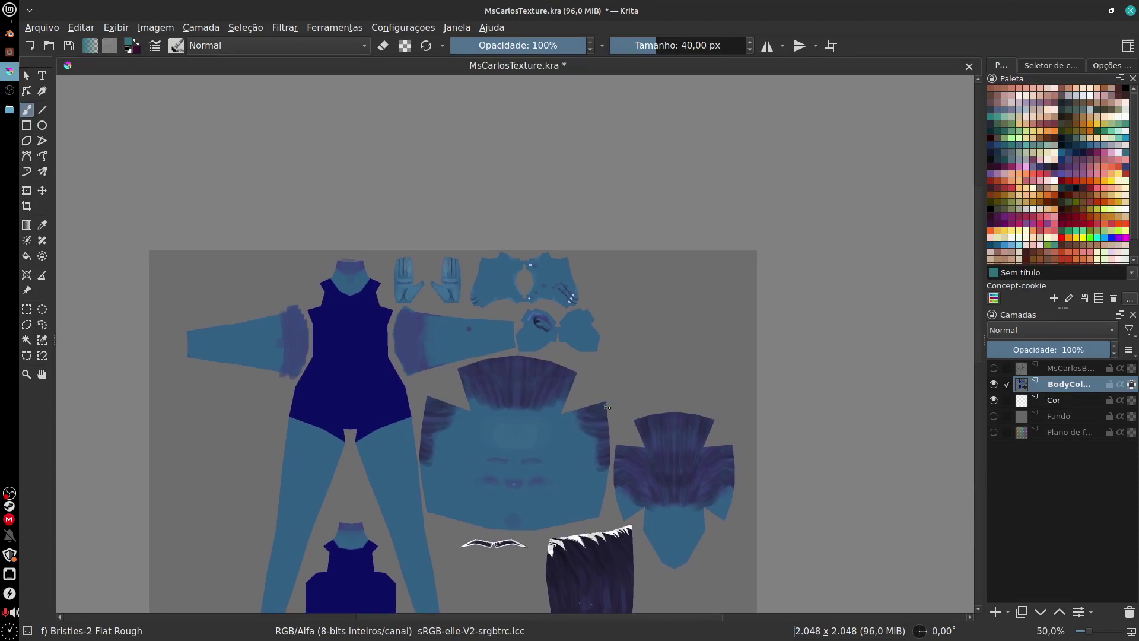
scroll(609, 397, "up", 2)
scroll(661, 376, "up", 1)
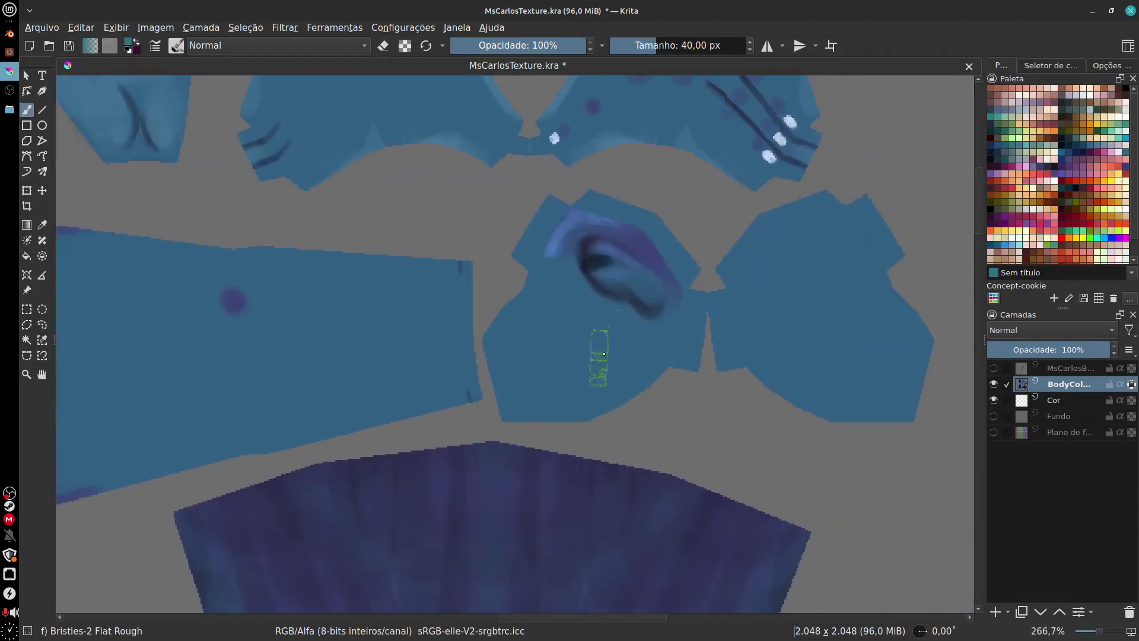
left_click(994, 368)
left_click(993, 367)
left_click_drag(536, 184, 689, 374)
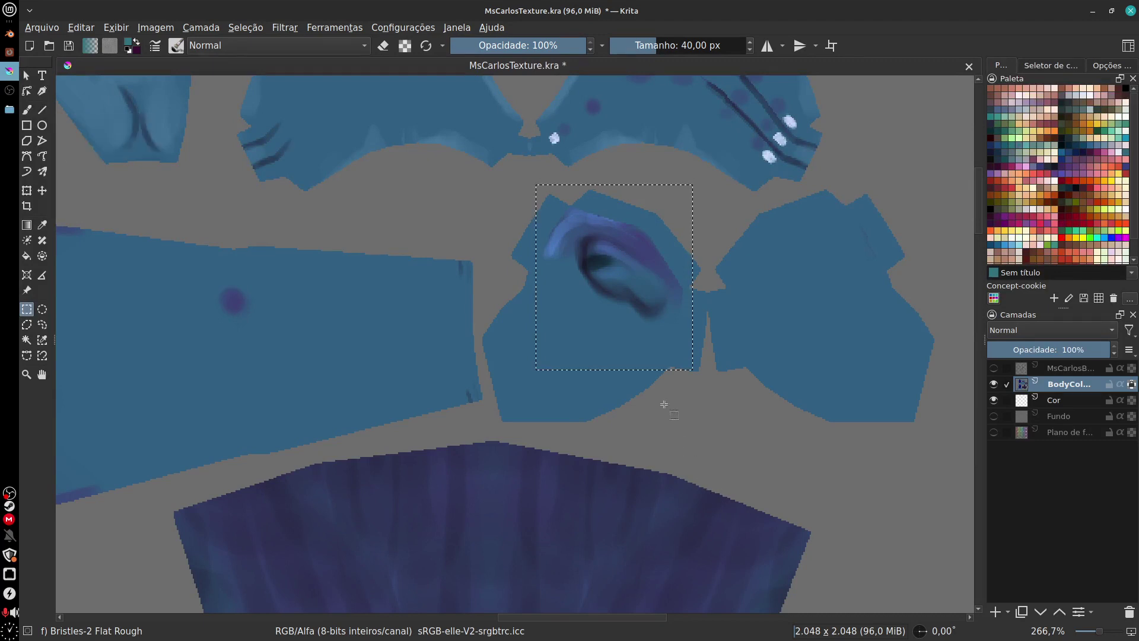
key("ctrl+alt+j")
Discard the stray selection and move the copied ear onto the unpainted ear piece beside the original
left_click_drag(628, 281, 762, 299)
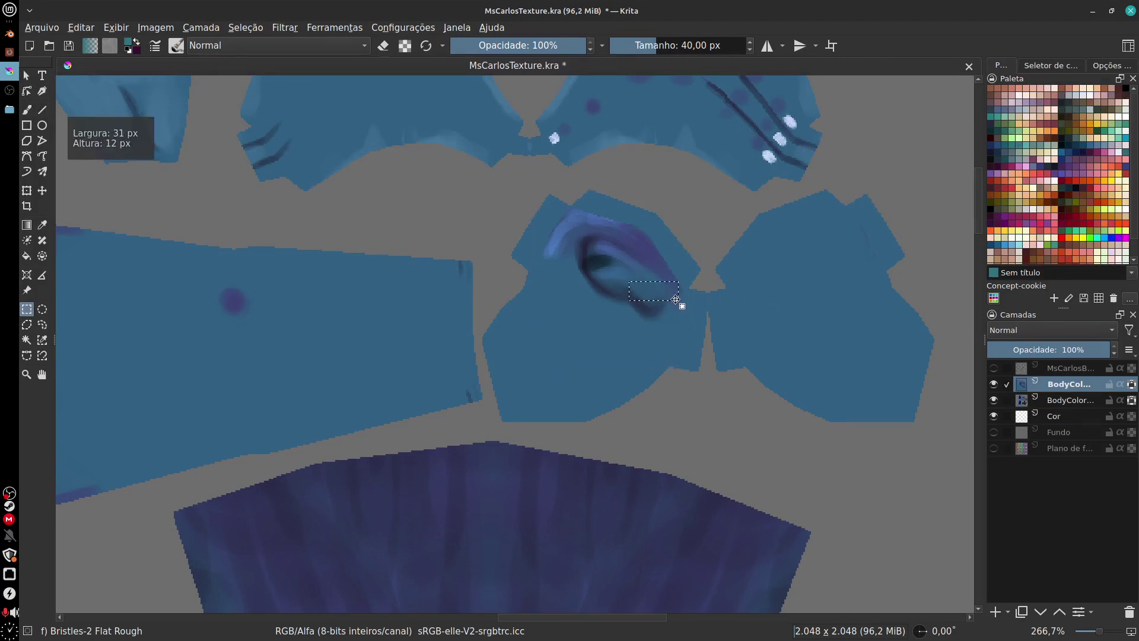
key("ctrl+z")
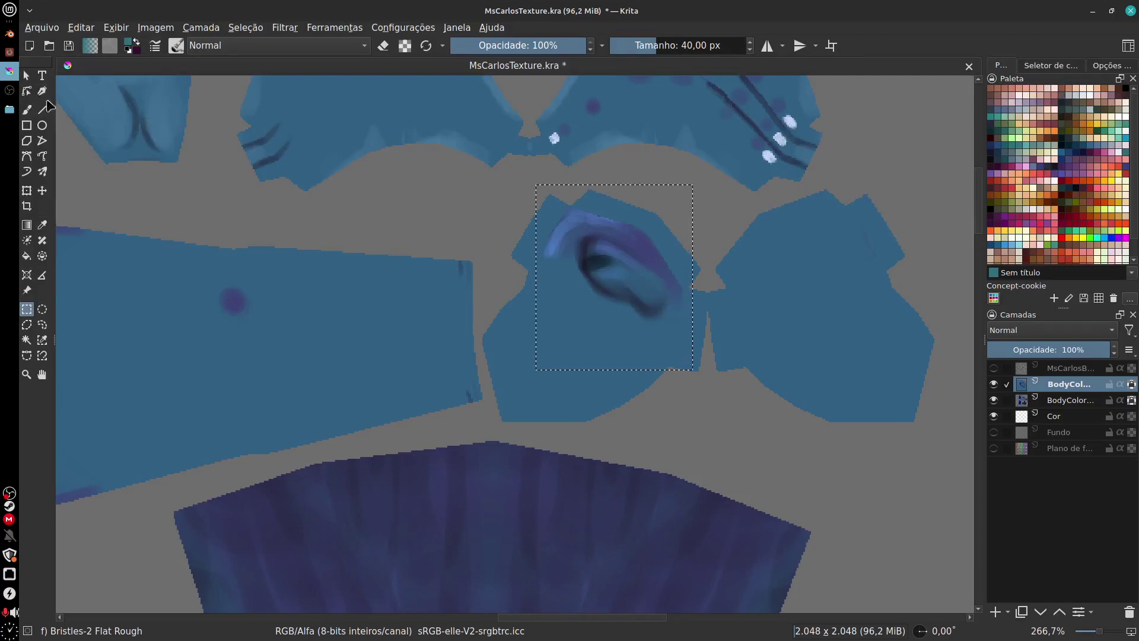
left_click(26, 76)
left_click(42, 191)
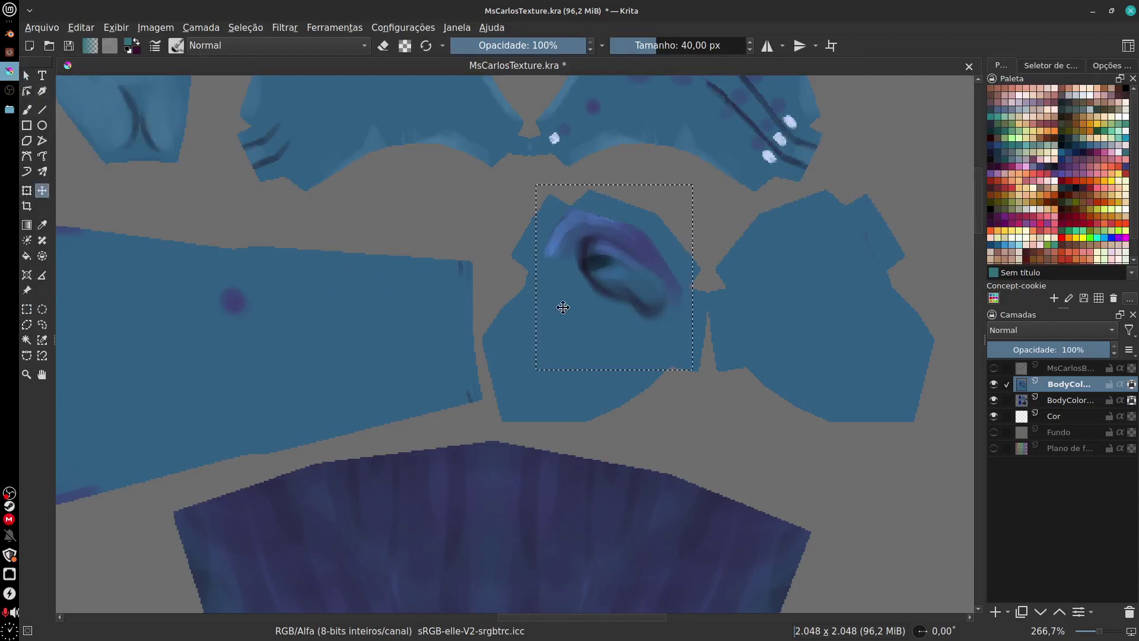
left_click_drag(615, 291, 806, 303)
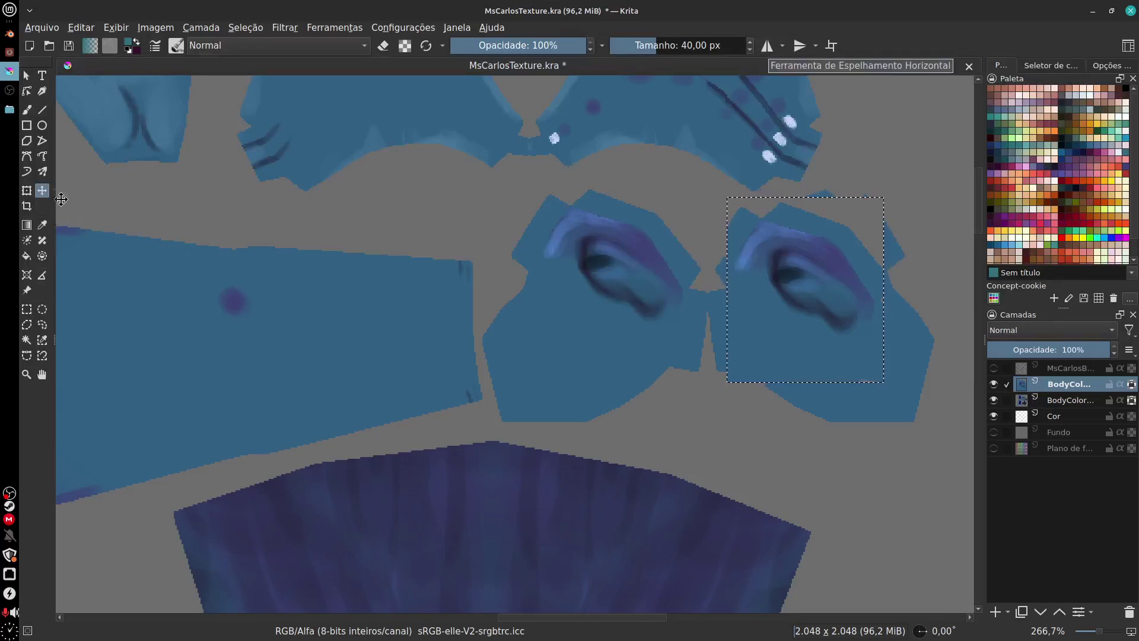
Mirror the copied ear horizontally with the Transform tool
left_click(27, 190)
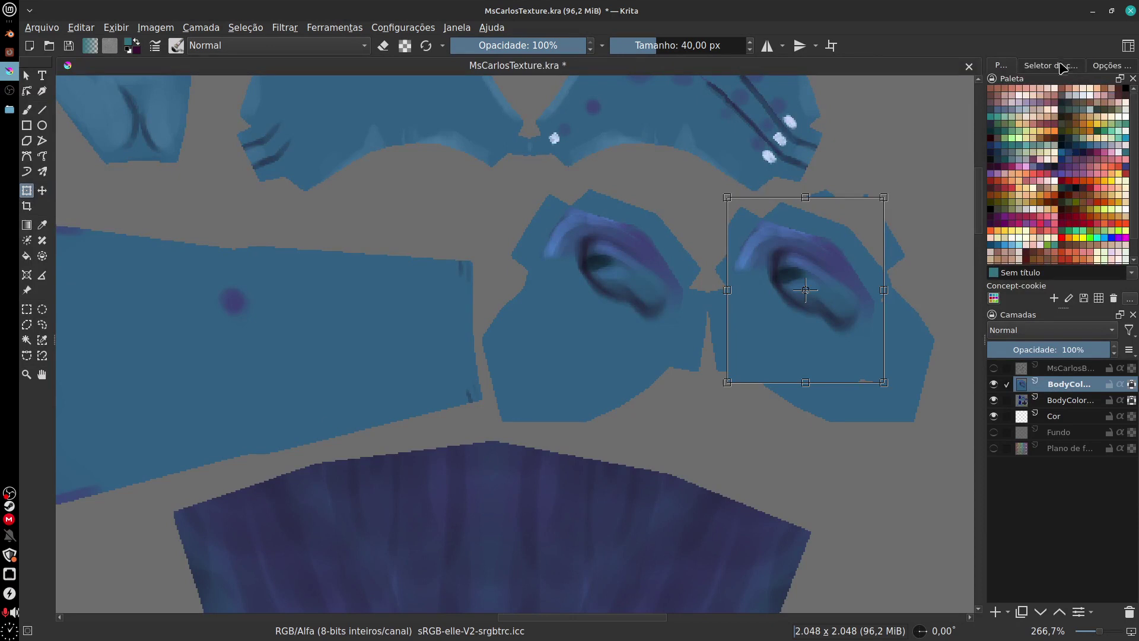
left_click(1111, 66)
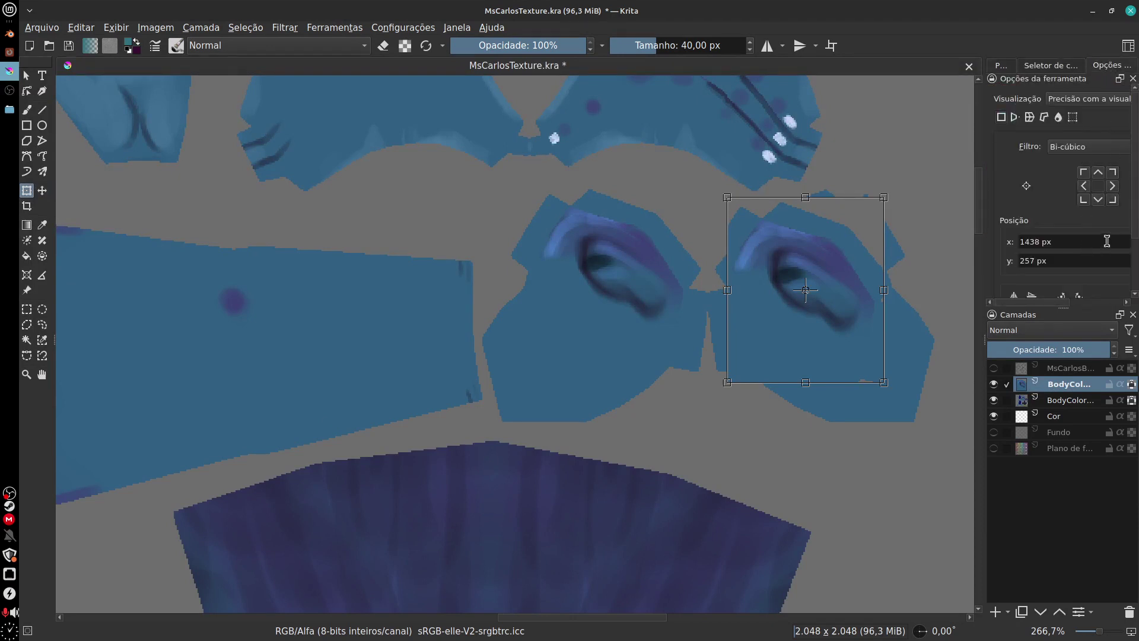
left_click(1100, 189)
scroll(1068, 249, "down", 3)
left_click(1015, 231)
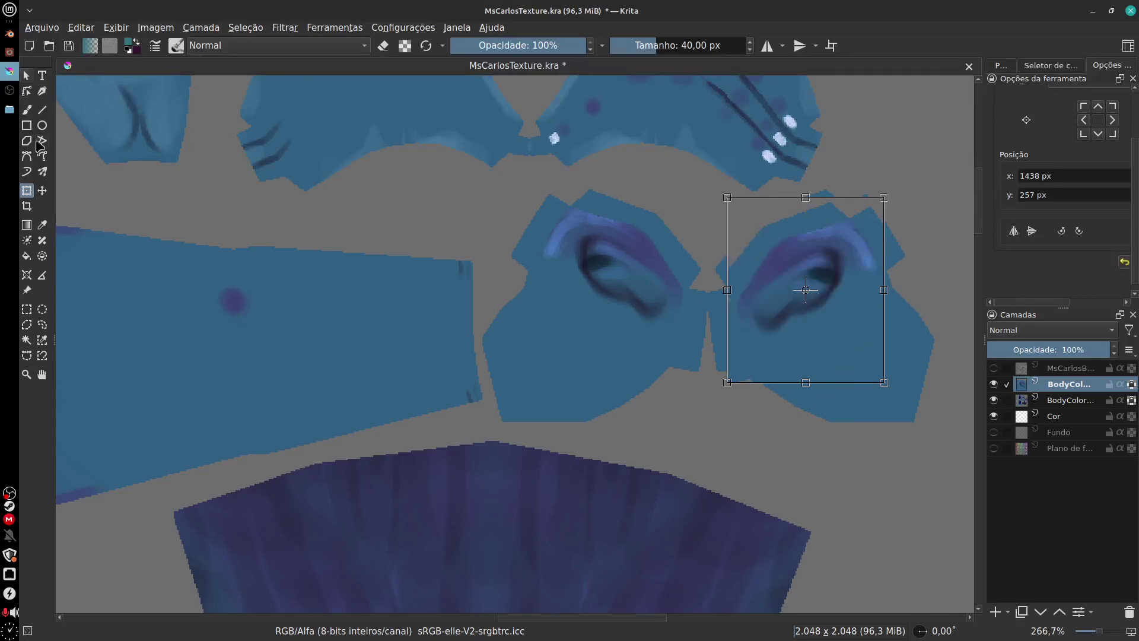
Align the mirrored ear with its piece to match the original ear, checking it against the UV wireframe layer
left_click(42, 190)
left_click_drag(804, 310, 804, 282)
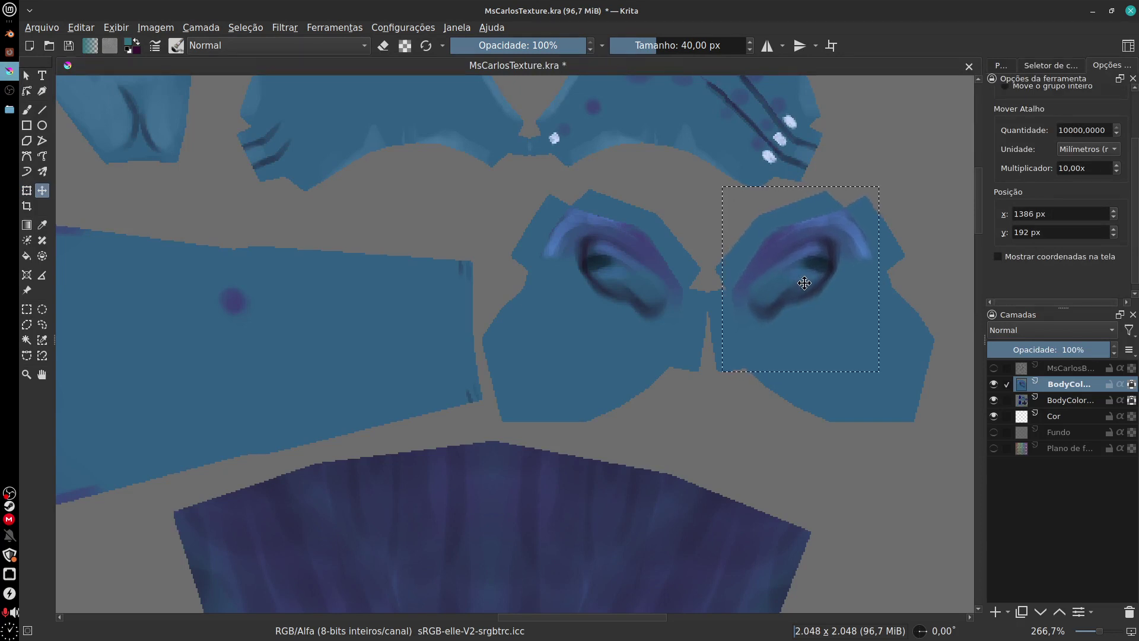
left_click(994, 368)
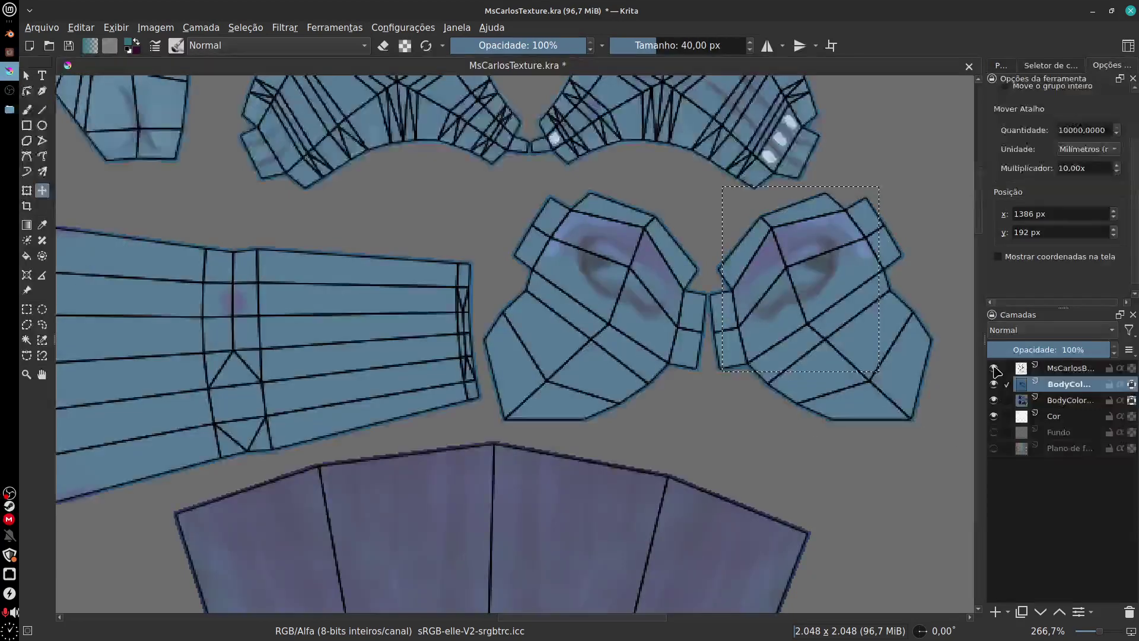
left_click(994, 367)
left_click(994, 368)
left_click(994, 368)
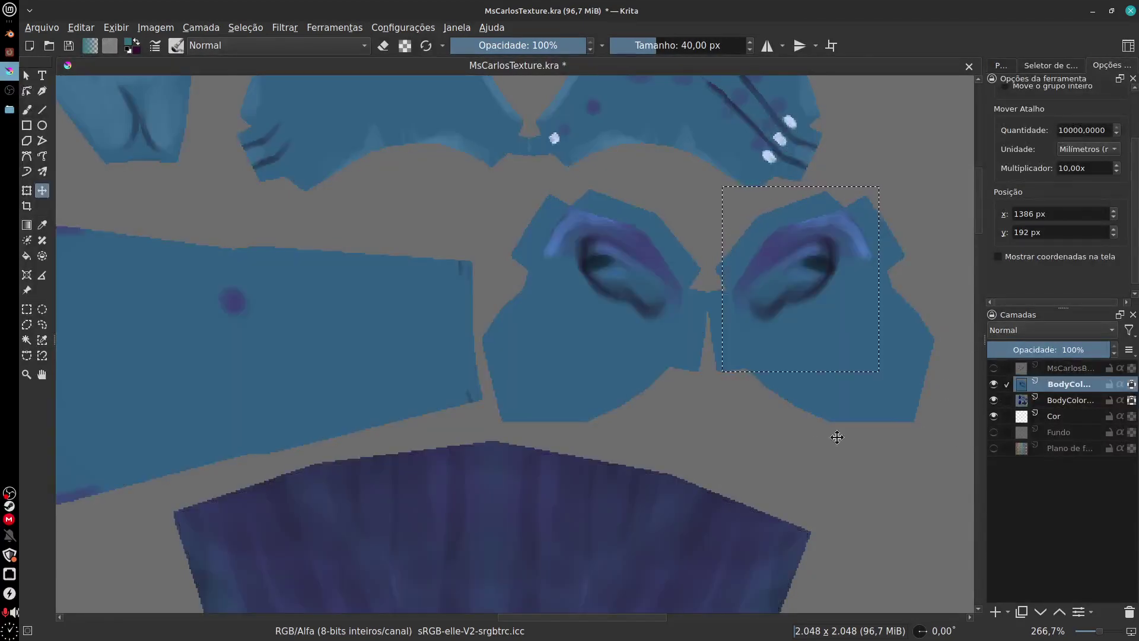
Merge the mirrored ear layer into the BodyColor layer below it and clear the selection
middle_click_drag(727, 455, 732, 456)
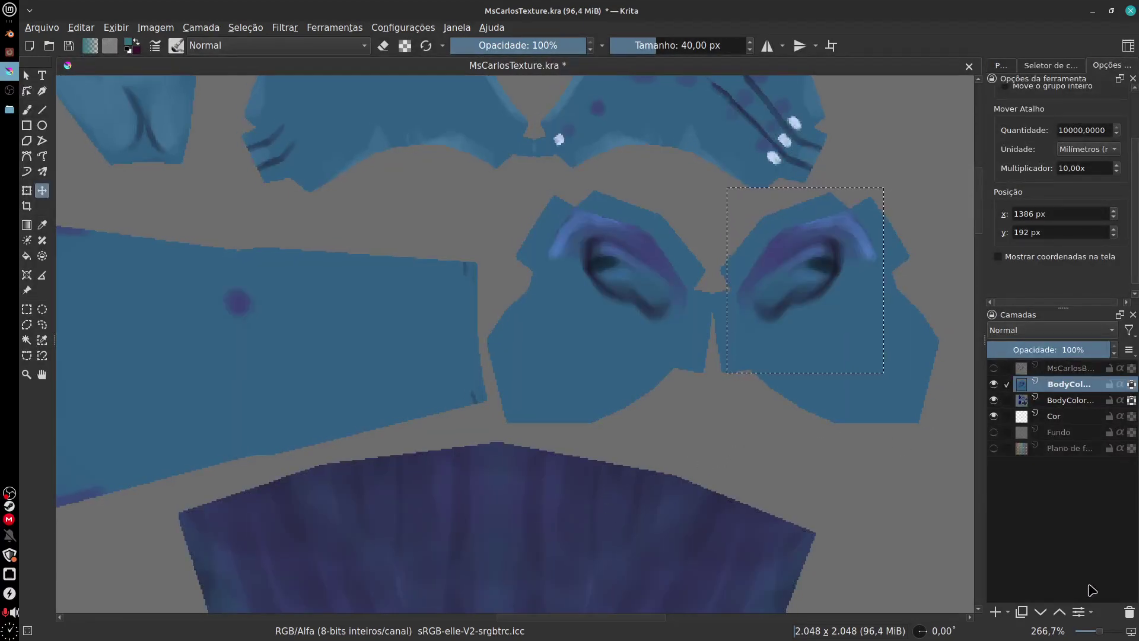
right_click(1062, 388)
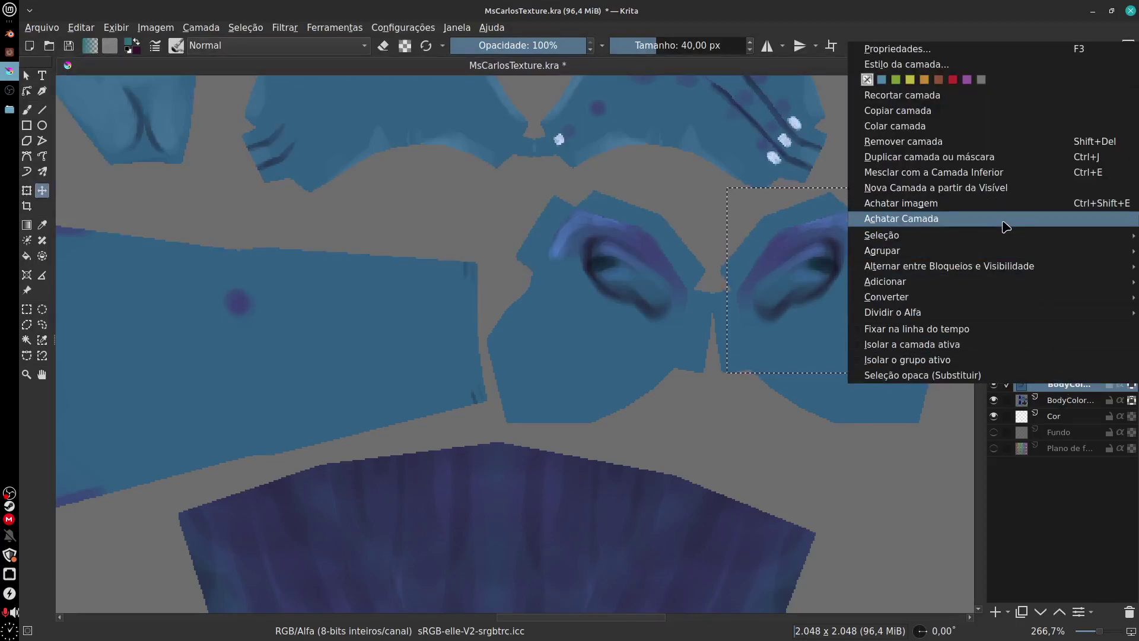
mouse_move(1001, 243)
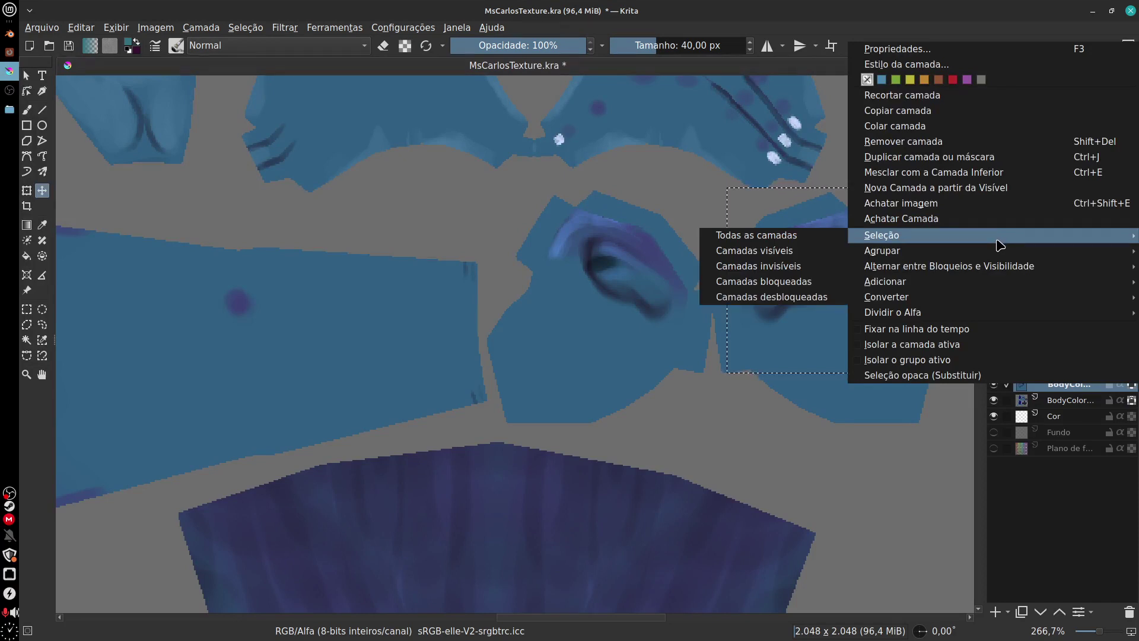
mouse_move(996, 305)
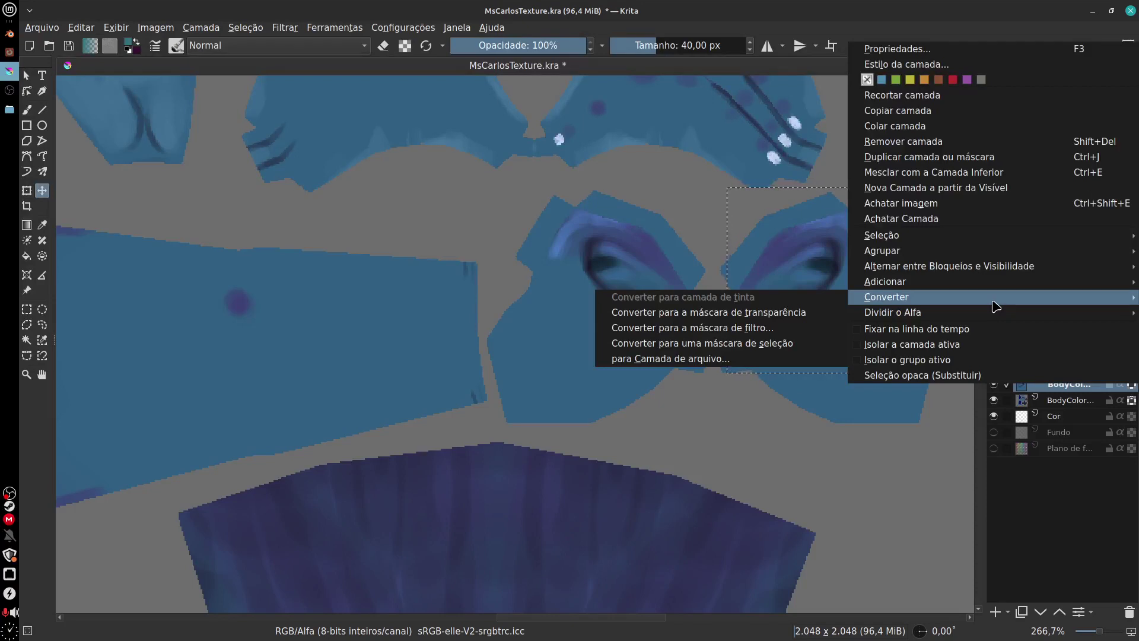
left_click(1076, 501)
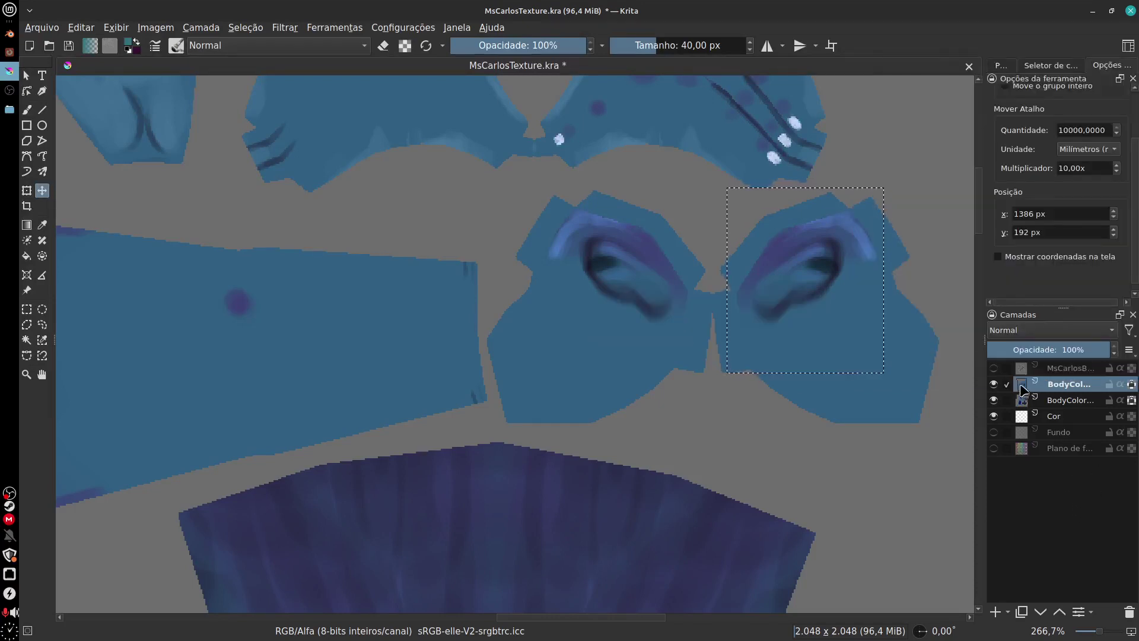
right_click(1023, 390)
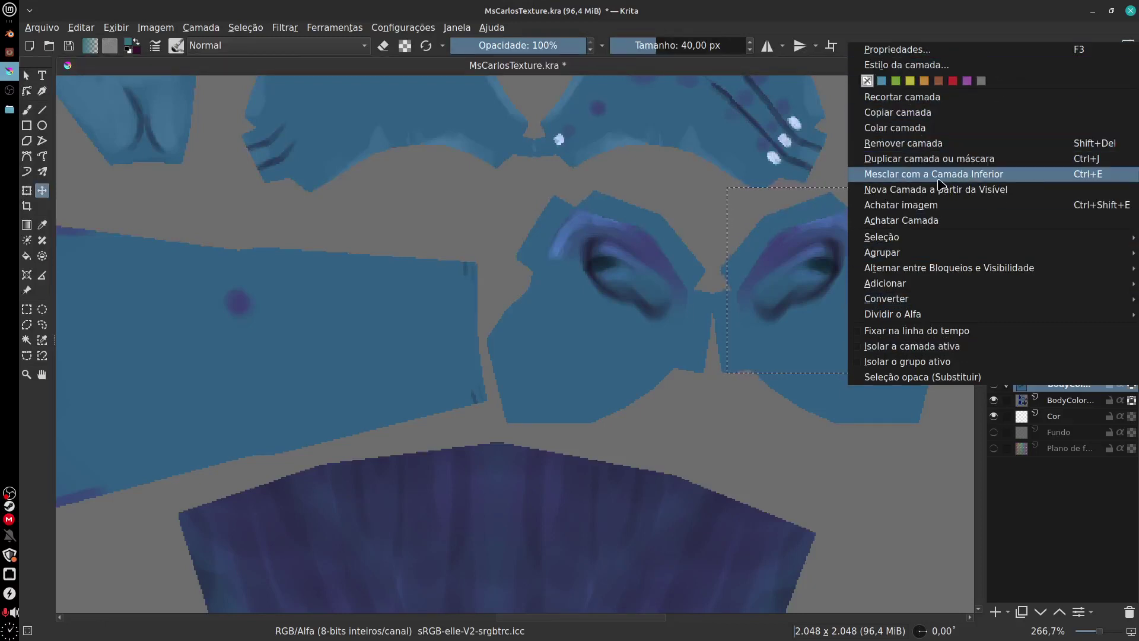
left_click(940, 175)
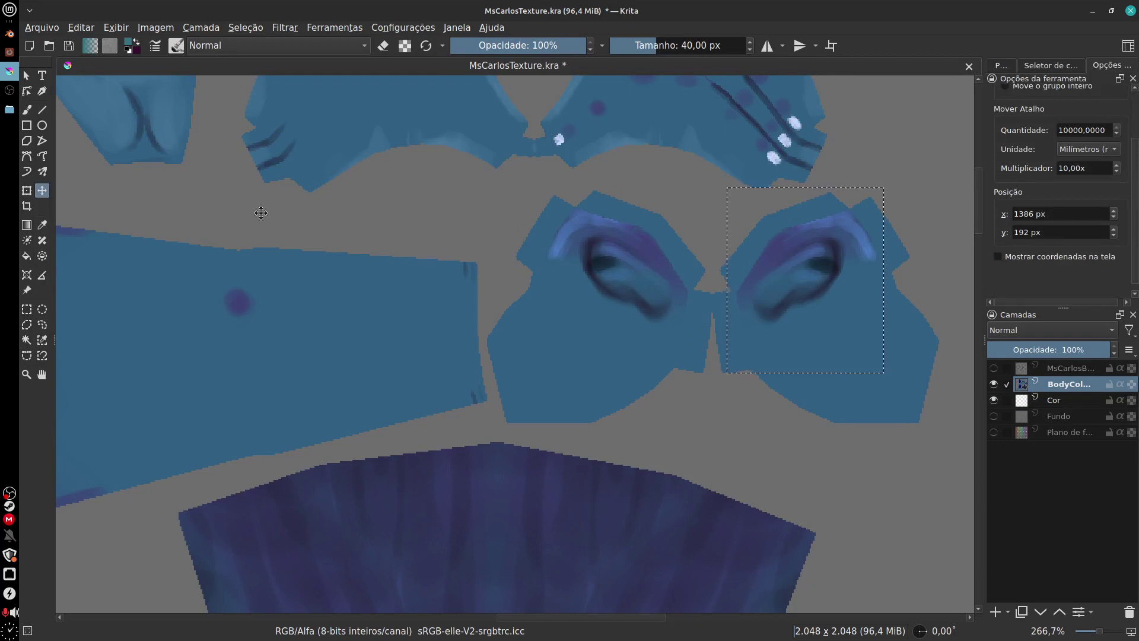
left_click(246, 28)
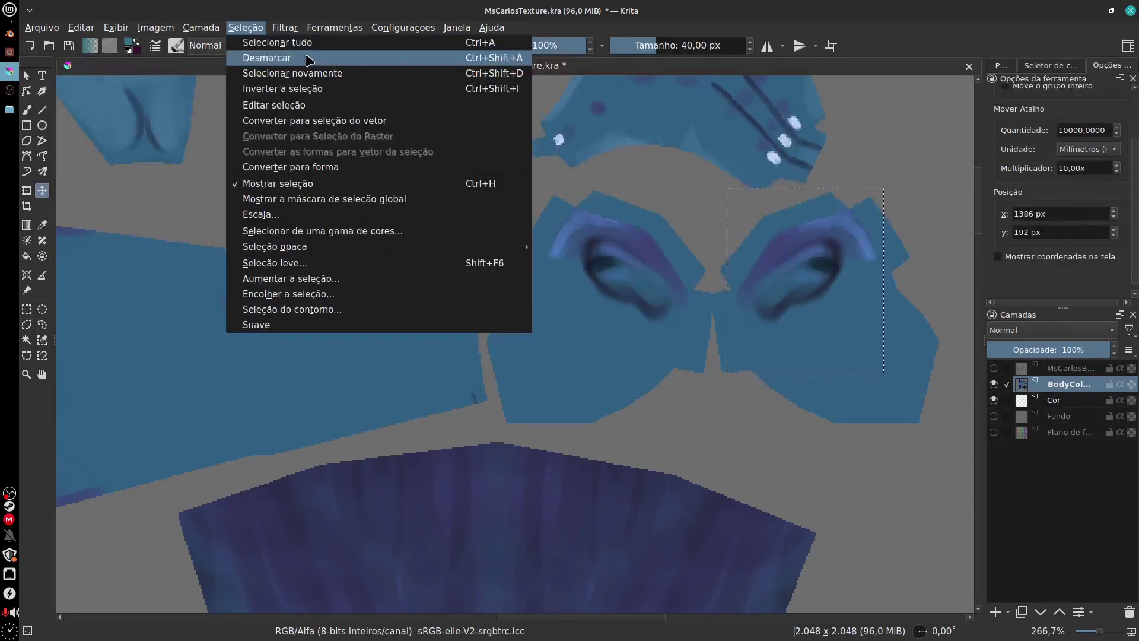
left_click(267, 58)
Choose the Pencil-3 Large 4B brush preset for the eyebrows and undo the accidental shift of the layer
middle_click_drag(836, 444, 832, 427)
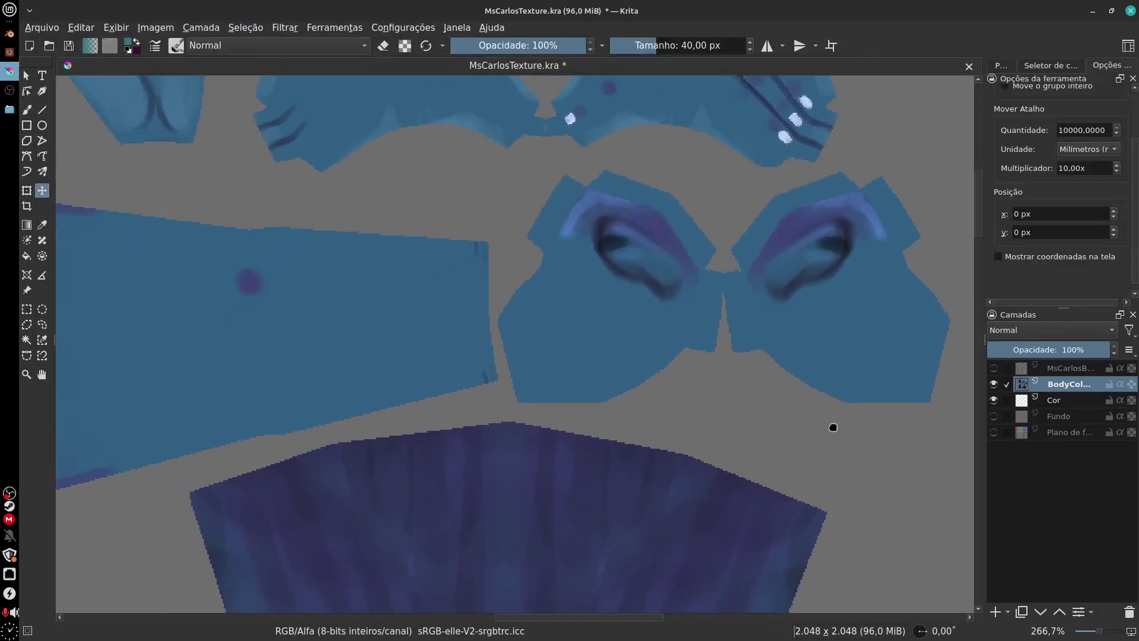
scroll(829, 419, "down", 5)
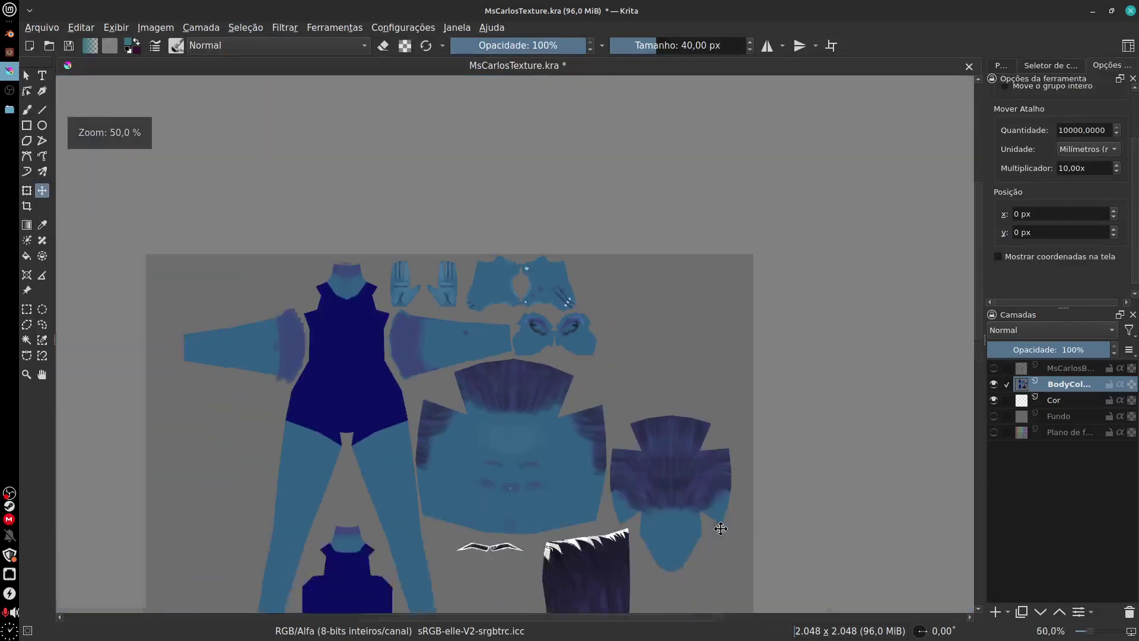
scroll(720, 528, "up", 2)
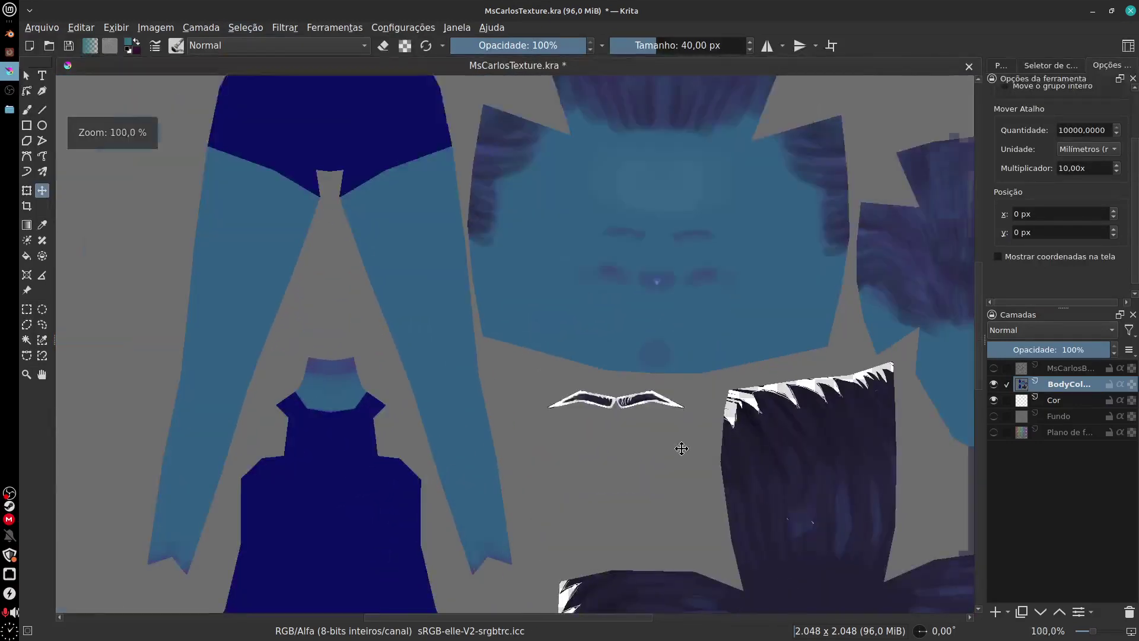
scroll(682, 448, "up", 7)
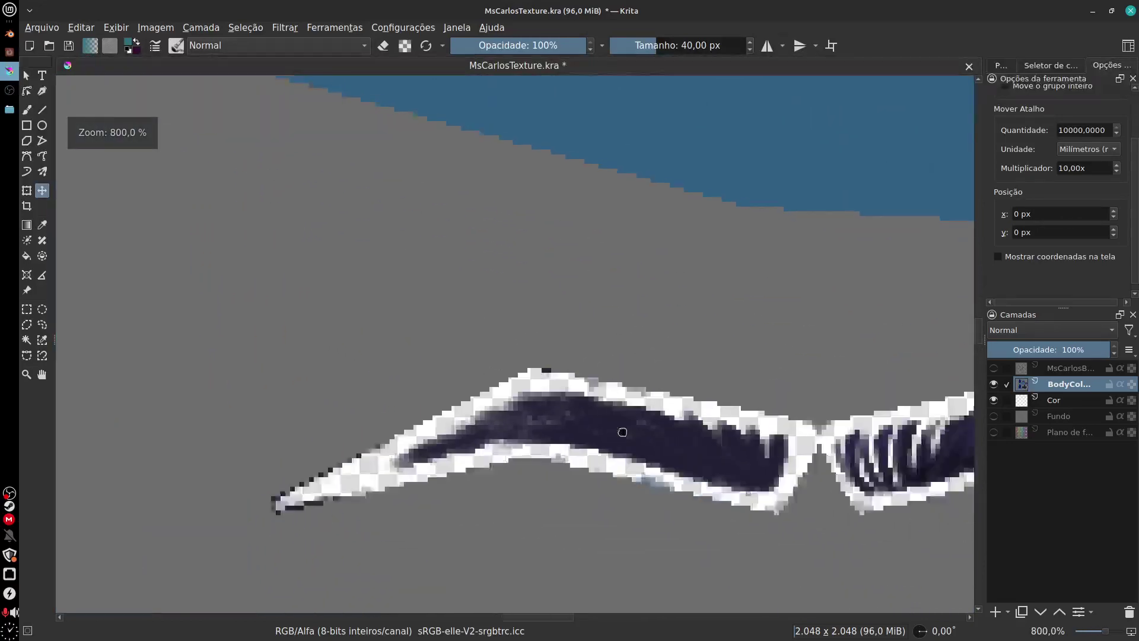
middle_click_drag(622, 432, 455, 399)
middle_click_drag(800, 418, 712, 391)
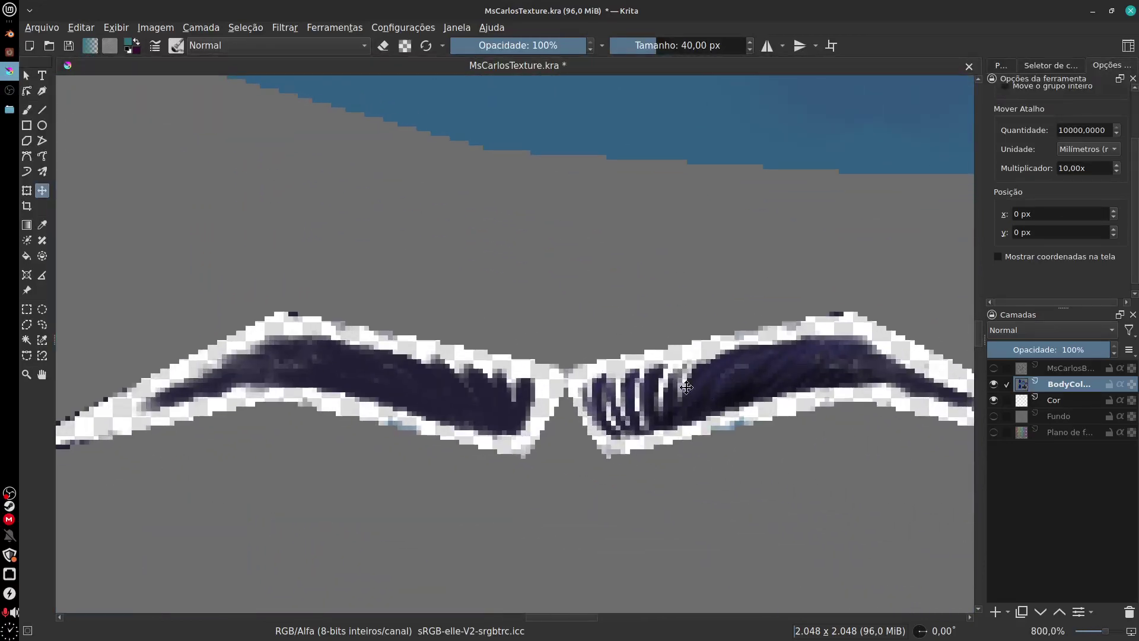
left_click(176, 45)
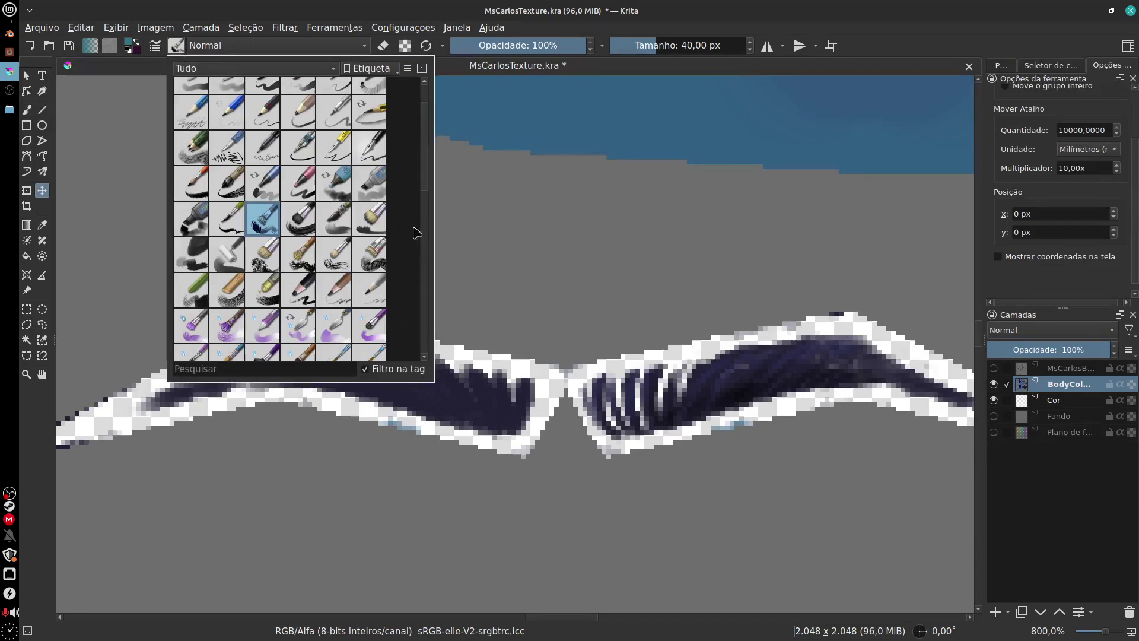
left_click_drag(425, 132, 429, 115)
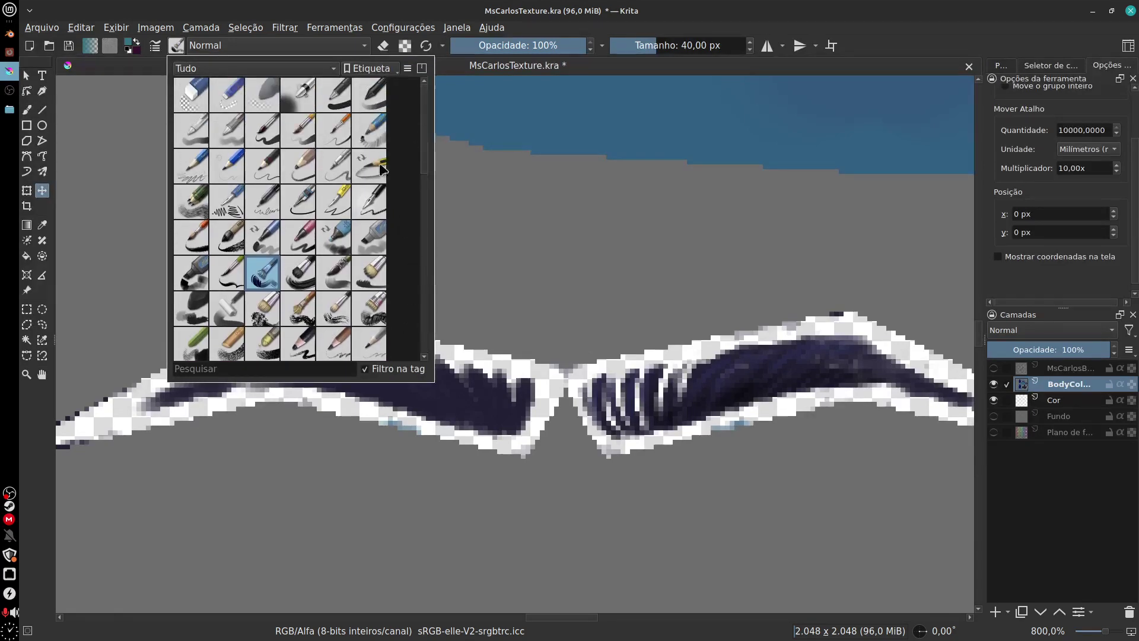
left_click(310, 165)
mouse_move(692, 400)
left_mouse_down()
mouse_move(697, 366)
mouse_move(726, 334)
left_mouse_up()
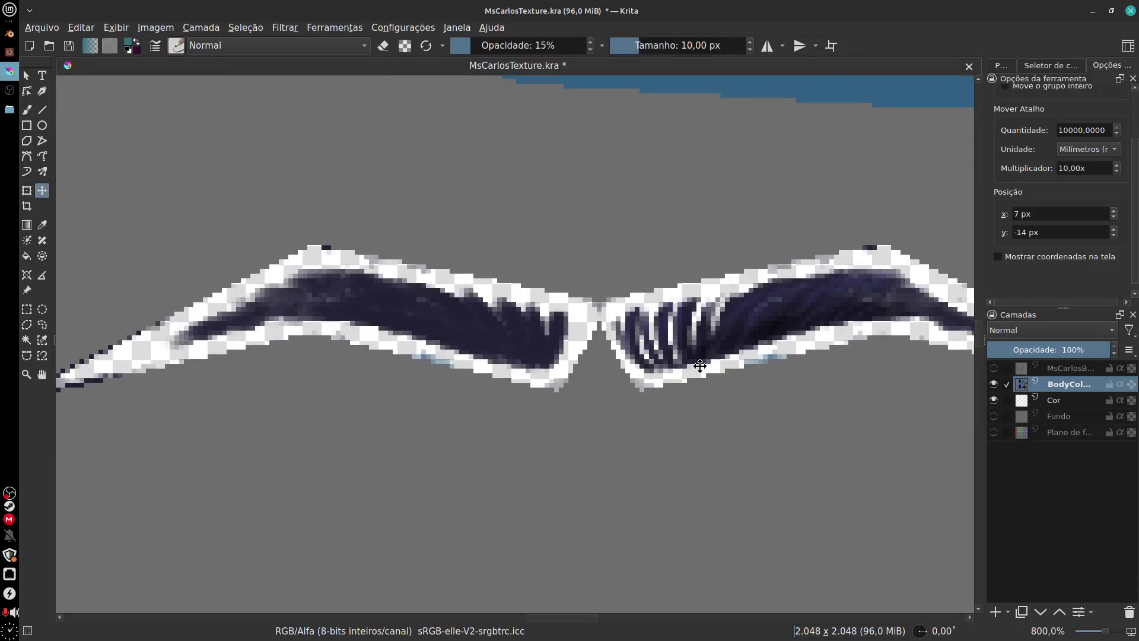
key("ctrl+z")
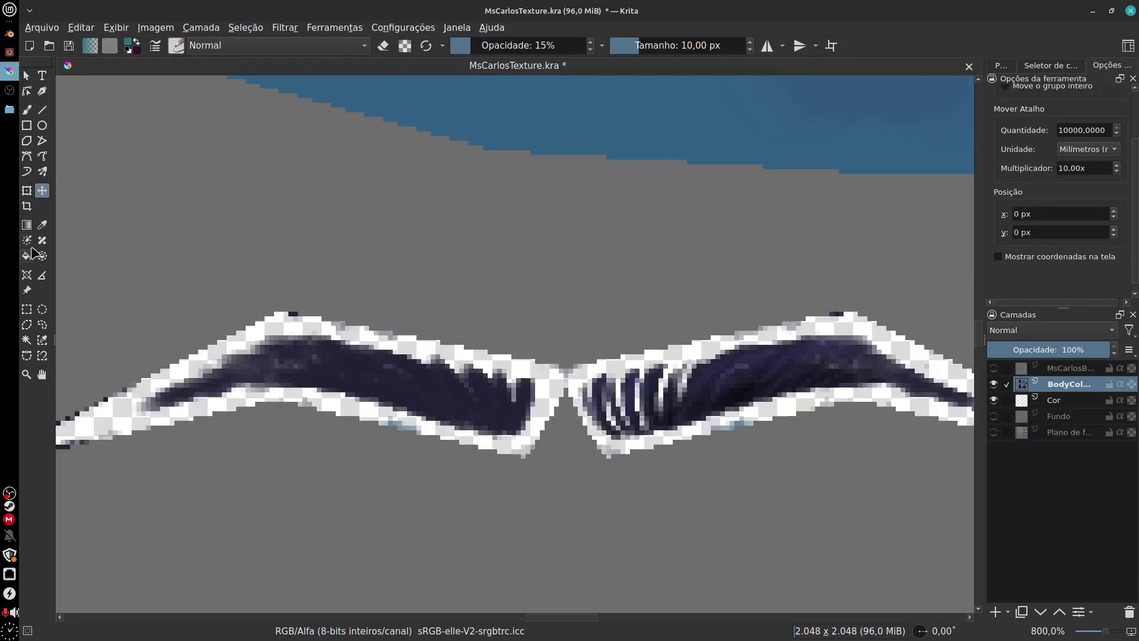
Try teal freehand strokes over the right eyebrow and undo them all
left_click(27, 110)
mouse_move(691, 421)
left_mouse_down()
mouse_move(727, 386)
mouse_move(803, 361)
left_mouse_up()
key("ctrl+z")
left_click_drag(822, 368, 872, 382)
key("ctrl+z")
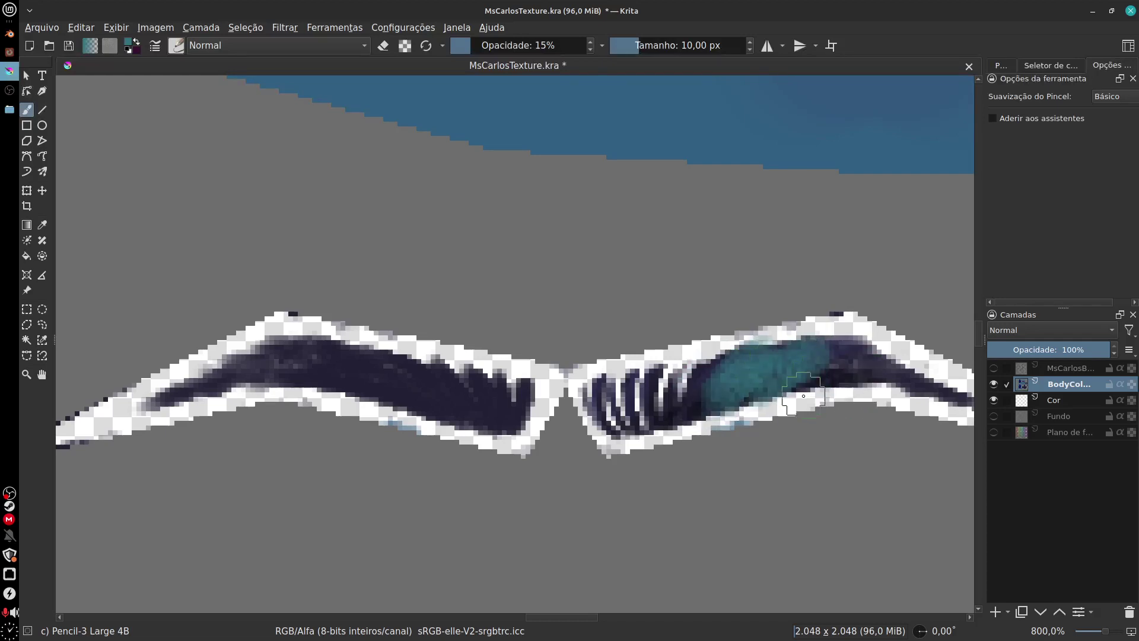
key("ctrl+z")
Examine the whole texture layout, from the eyebrows and hair to the head, ear and hand pieces
mouse_move(772, 329)
middle_mouse_down()
mouse_move(728, 353)
mouse_move(775, 349)
middle_mouse_up()
key("minus")
key("minus")
key("minus")
key("minus")
key("minus")
key("minus")
key("minus")
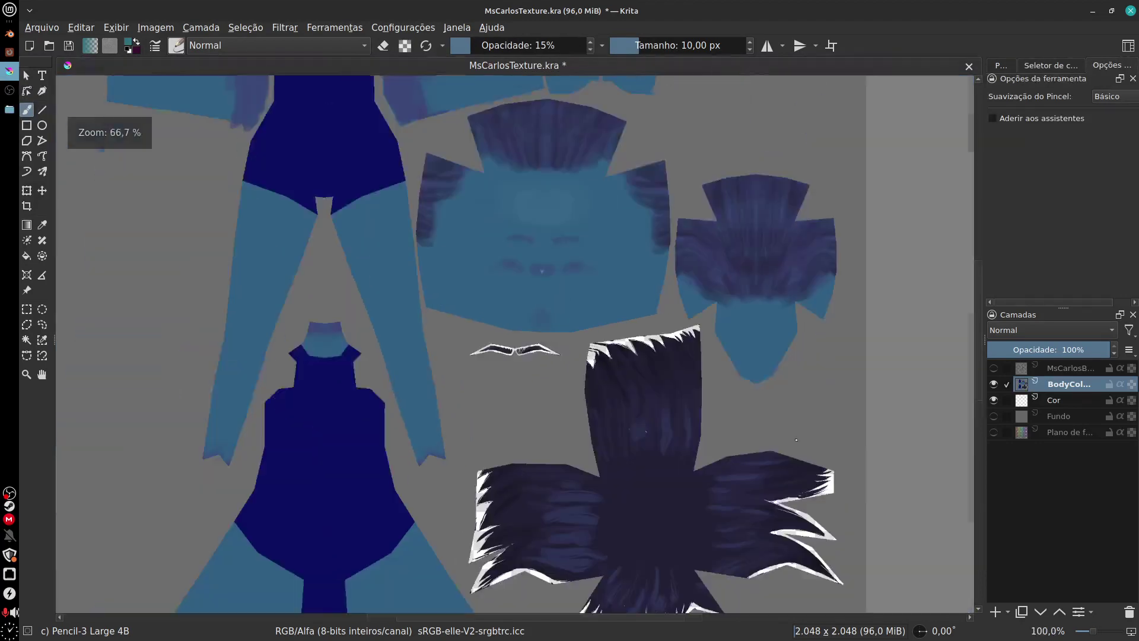
middle_click_drag(749, 591, 755, 534)
middle_click_drag(751, 414, 749, 504)
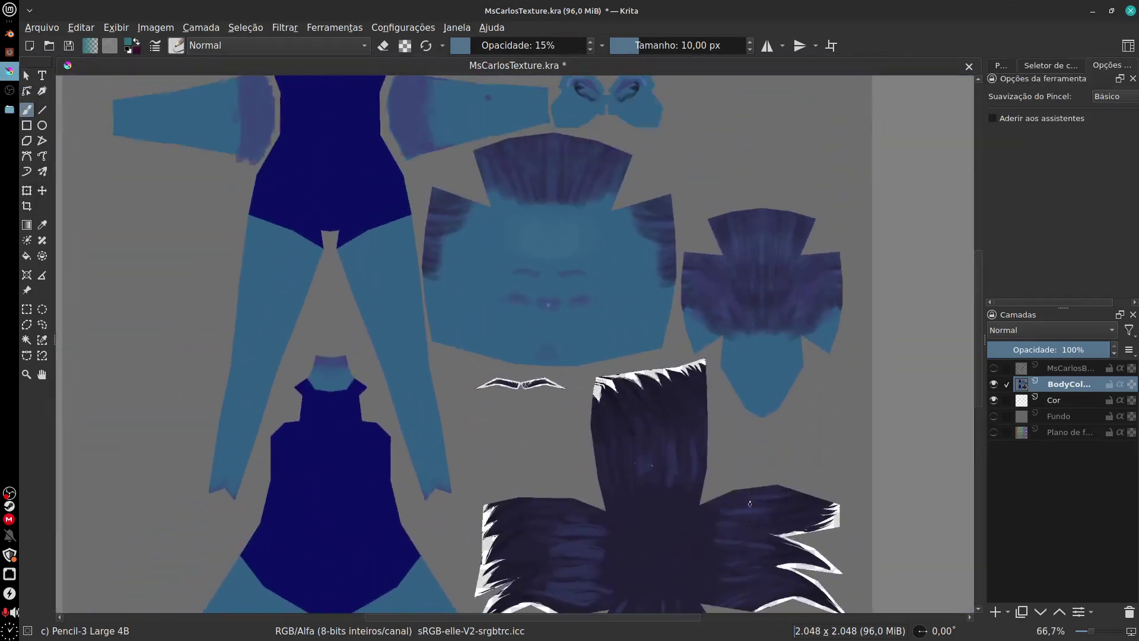
scroll(750, 503, "up", 2)
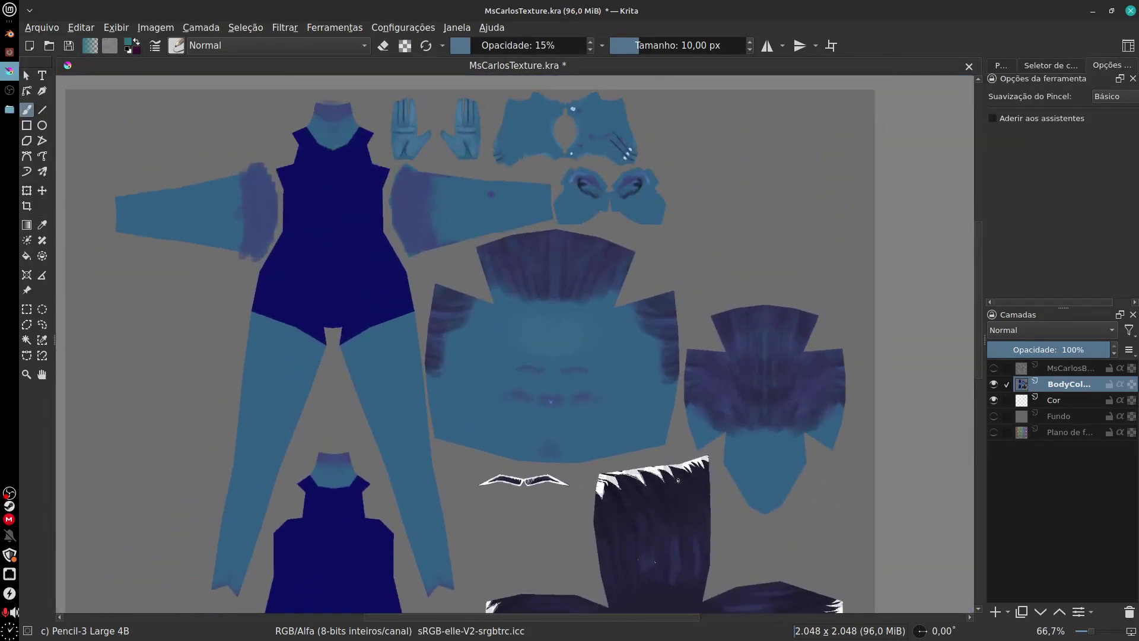
Examine the arm, hand and ear pieces of the texture up close, including the dark and white paint spots beside them
middle_click_drag(559, 260, 748, 400)
key("plus")
key("plus")
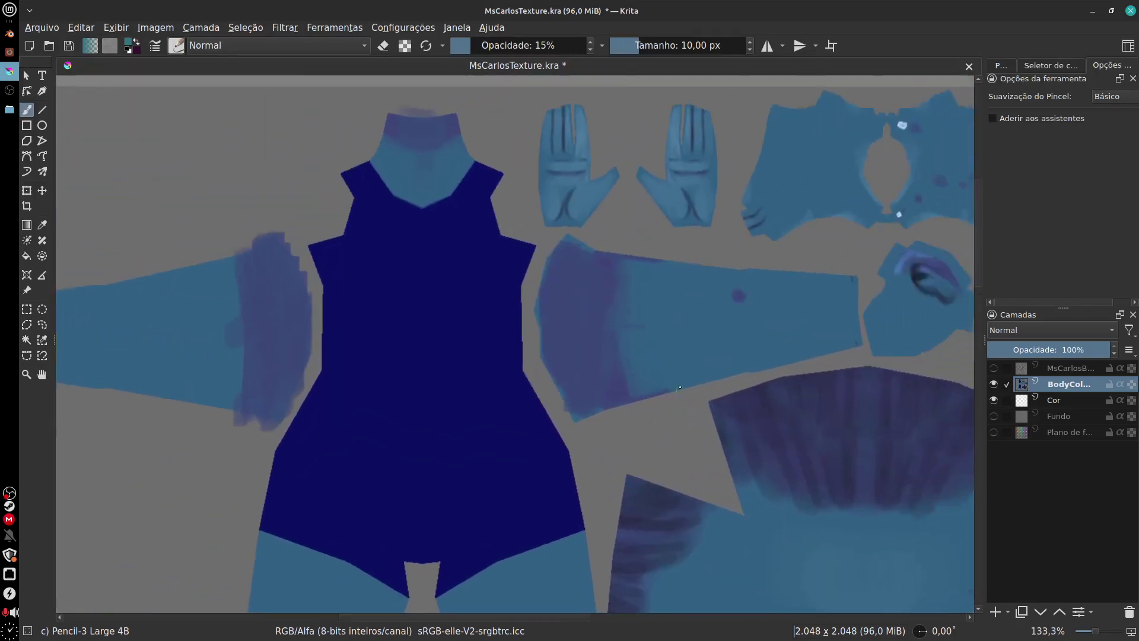
key("plus")
key("plus")
middle_click_drag(895, 300, 738, 364)
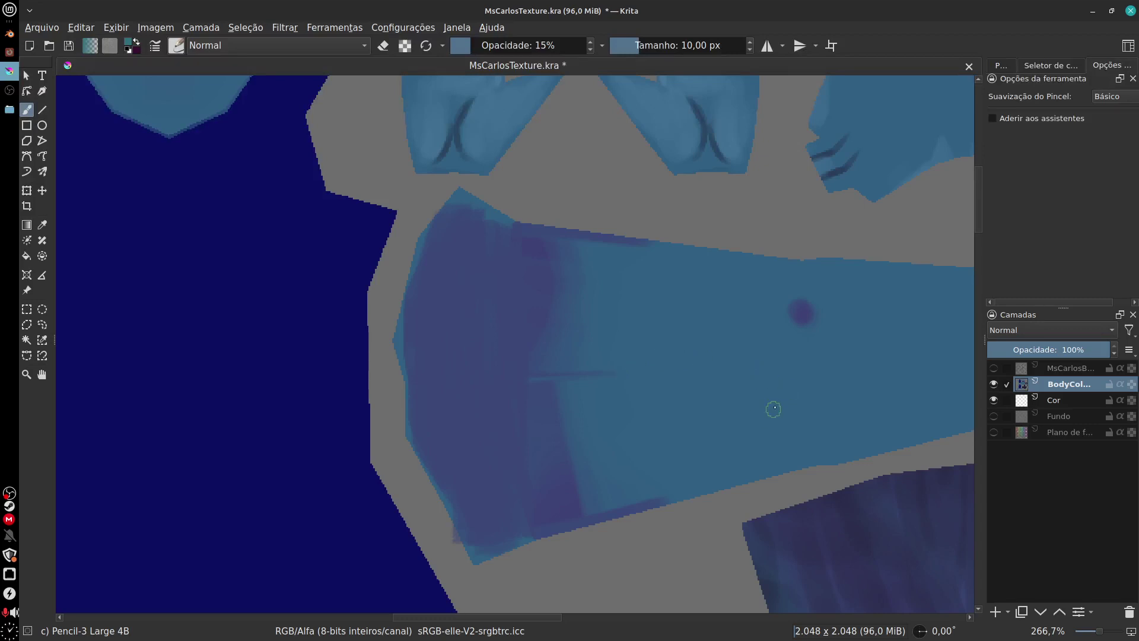
mouse_move(777, 412)
middle_mouse_down()
mouse_move(714, 472)
mouse_move(689, 543)
middle_mouse_up()
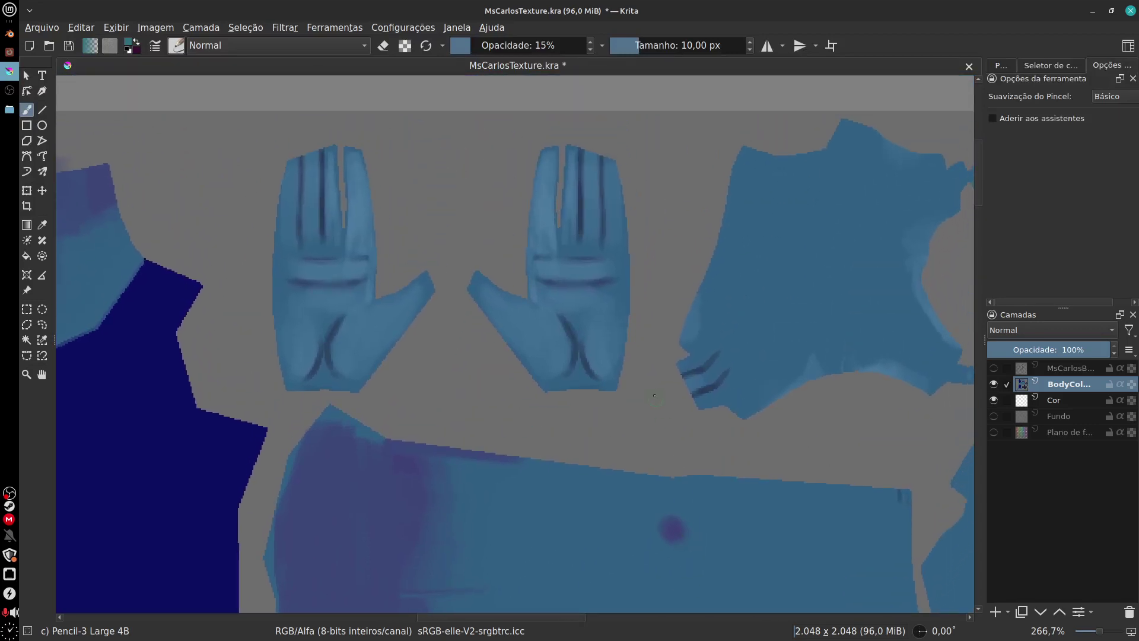
middle_click_drag(813, 444, 564, 448)
middle_click_drag(864, 280, 725, 299)
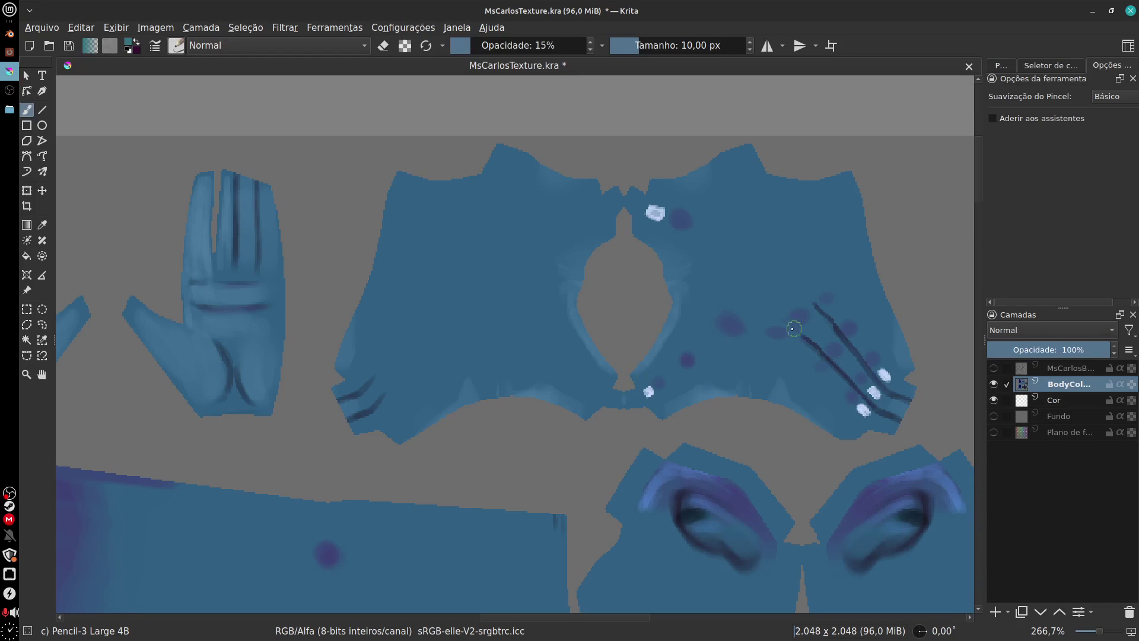
middle_click_drag(767, 363, 762, 351)
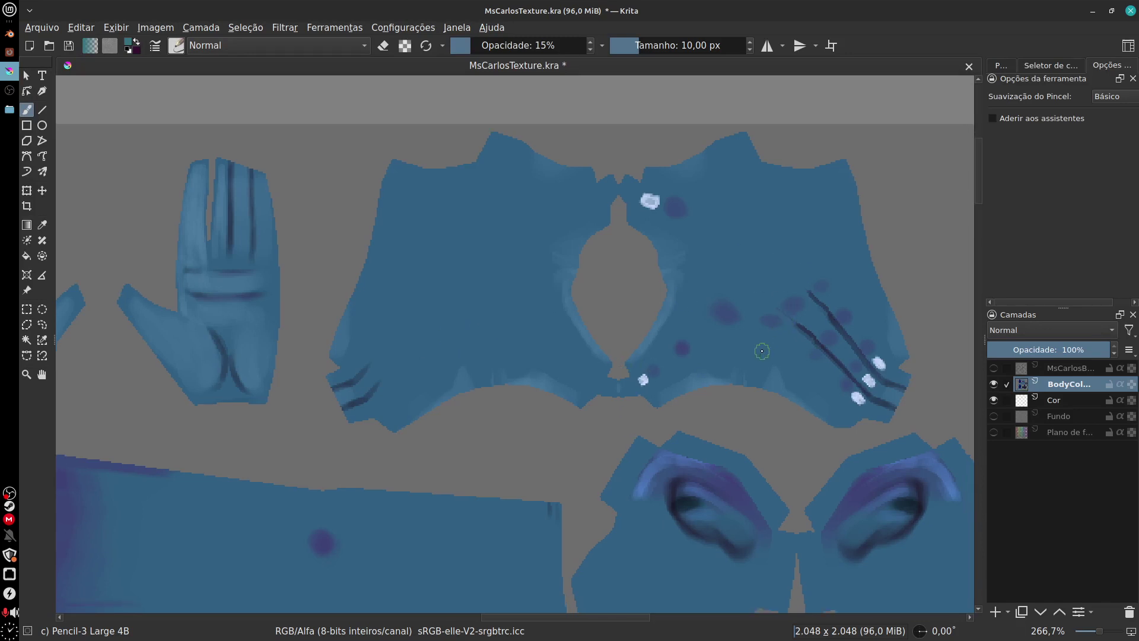
scroll(762, 351, "down", 4)
middle_click_drag(693, 573, 780, 425)
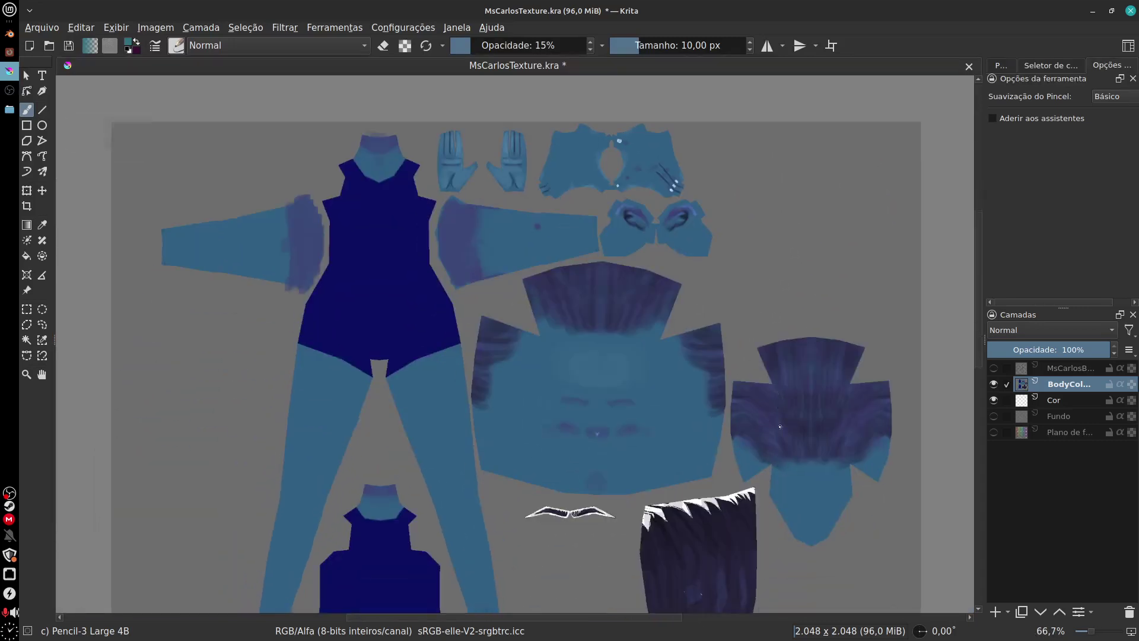
Examine the lower half of the texture layout, closely checking the strands and white edges of the dark hair piece
middle_click_drag(809, 522, 829, 472)
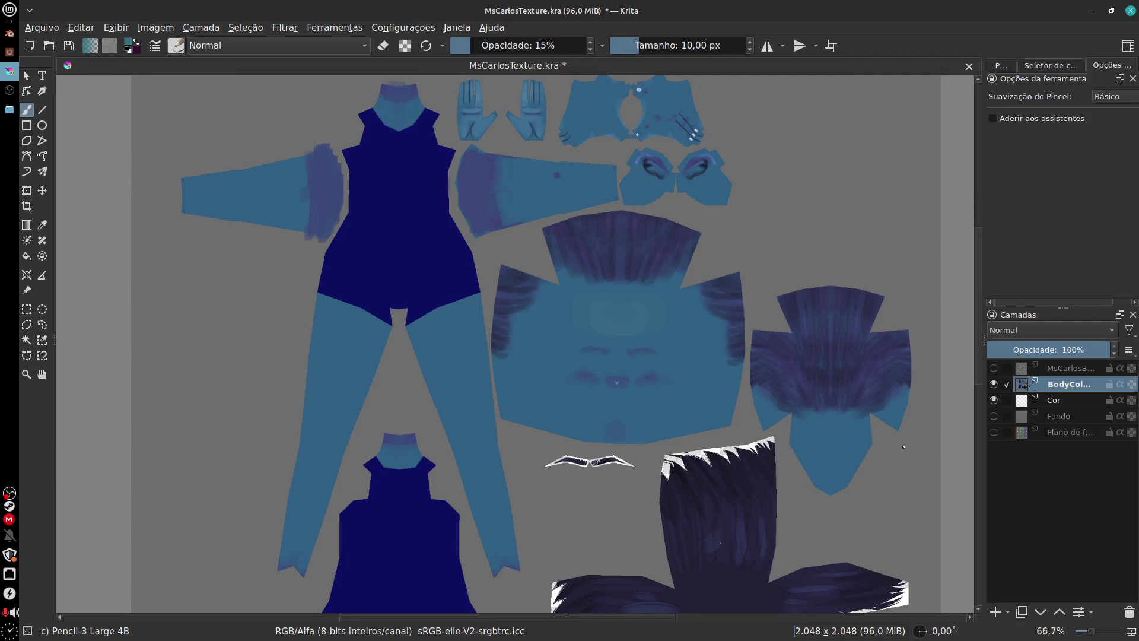
middle_click_drag(837, 529, 822, 441)
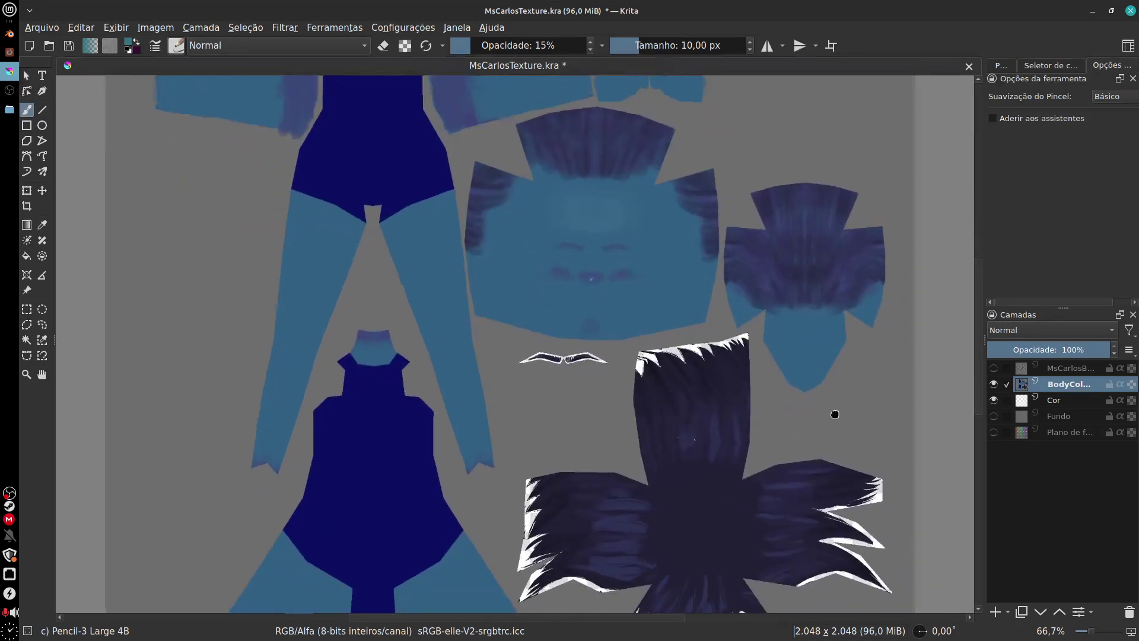
middle_click_drag(846, 398, 814, 298)
middle_click_drag(662, 494, 662, 443)
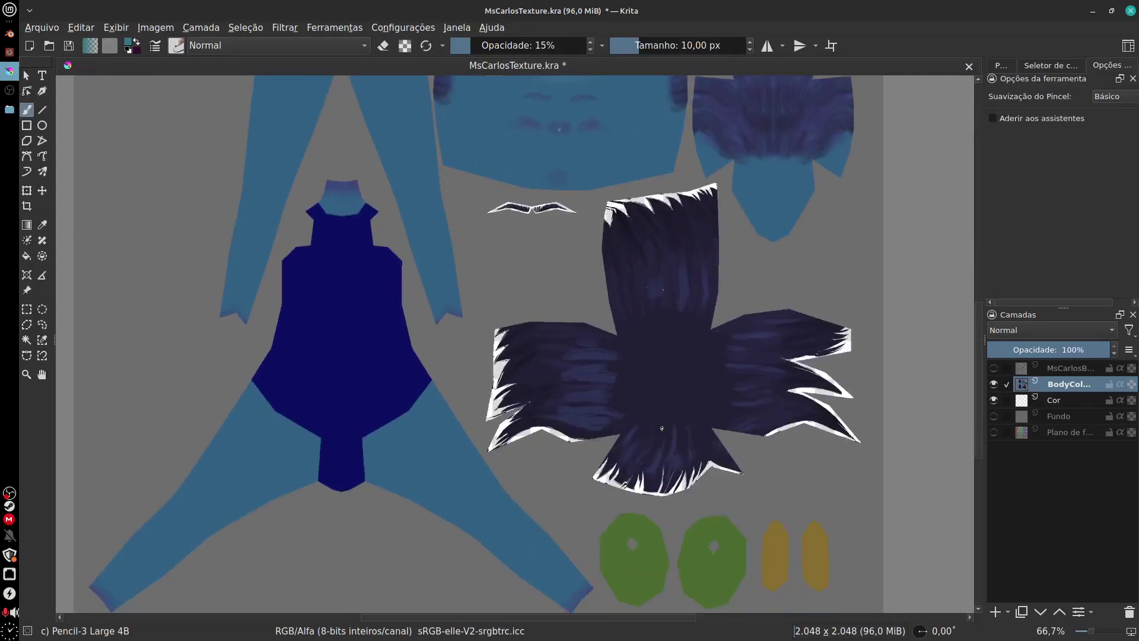
key("plus")
key("plus")
middle_click_drag(748, 462, 712, 401)
middle_click_drag(761, 484, 675, 400)
key("plus")
middle_click_drag(712, 446, 606, 395)
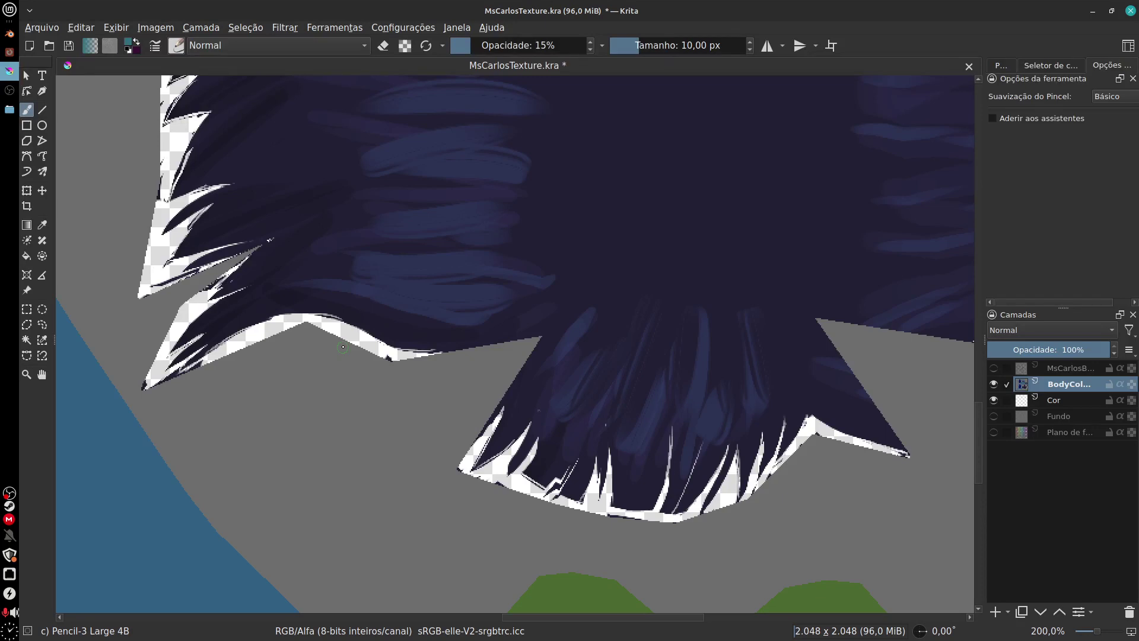
scroll(757, 386, "down", 5)
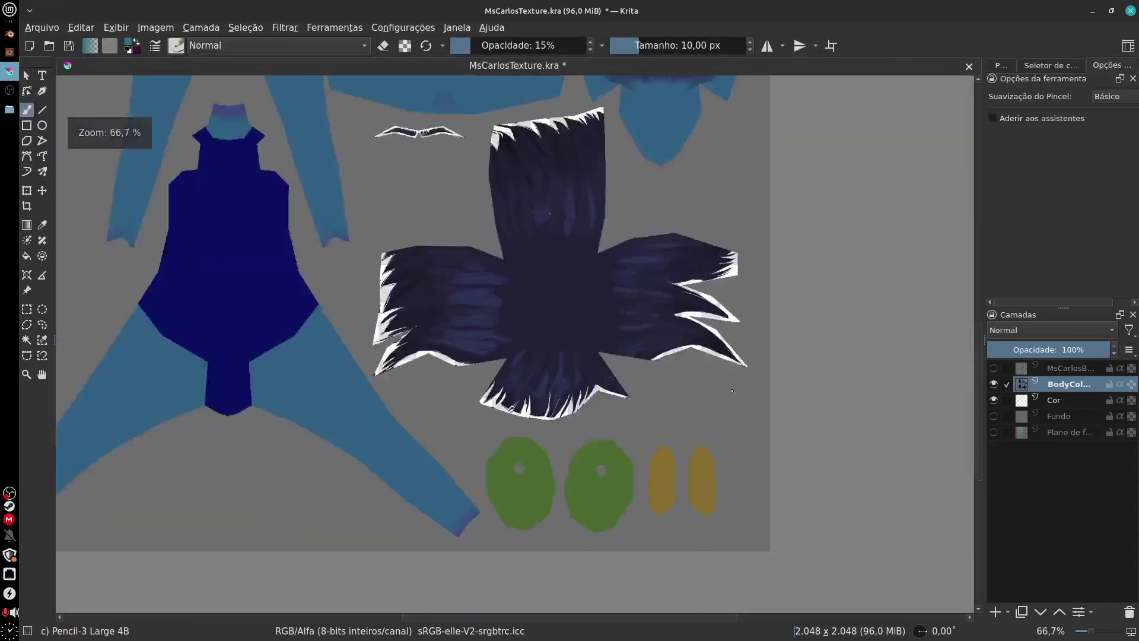
Save the painted texture to the existing file MsCarlosTexture.kra
scroll(732, 390, "down", 1)
middle_click_drag(704, 279, 760, 458)
middle_click_drag(750, 397, 833, 399)
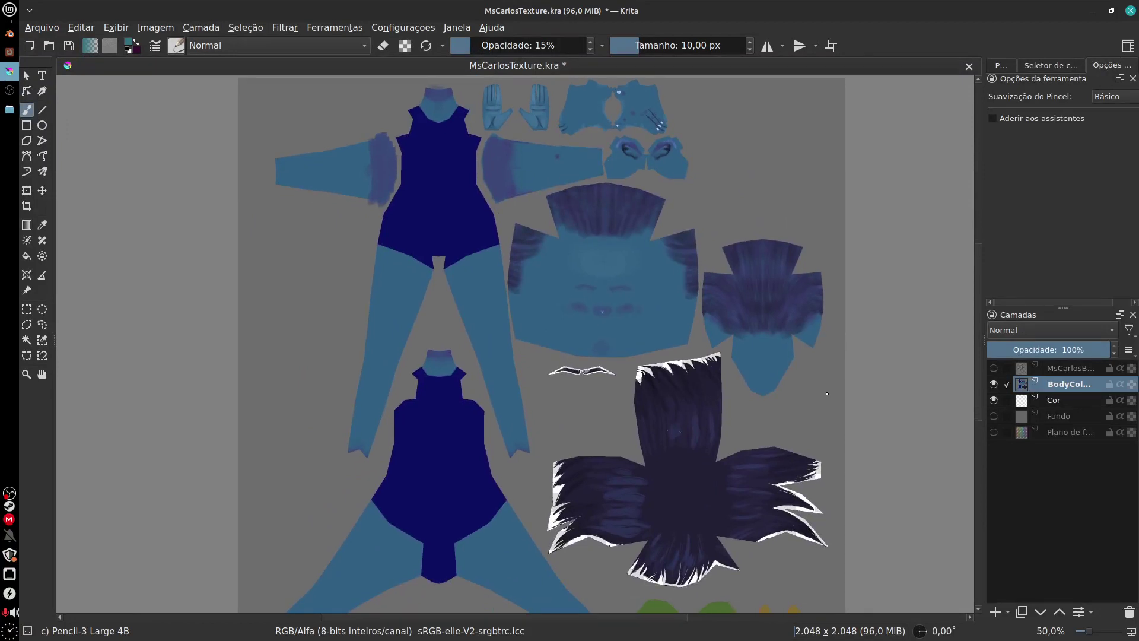
key("ctrl+s")
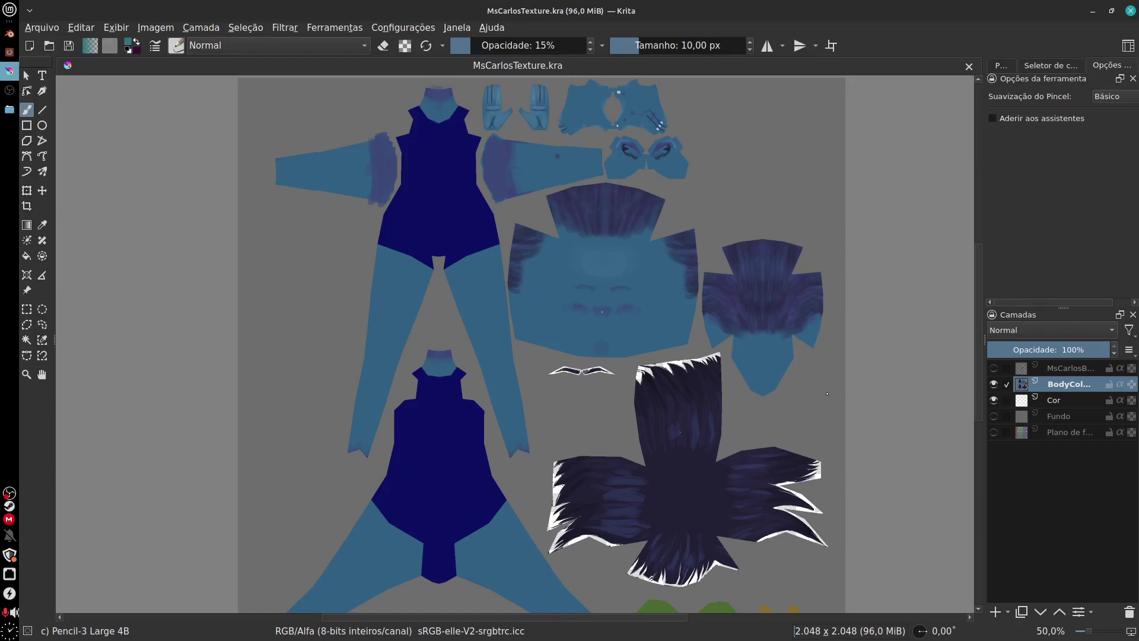
right_click(9, 493)
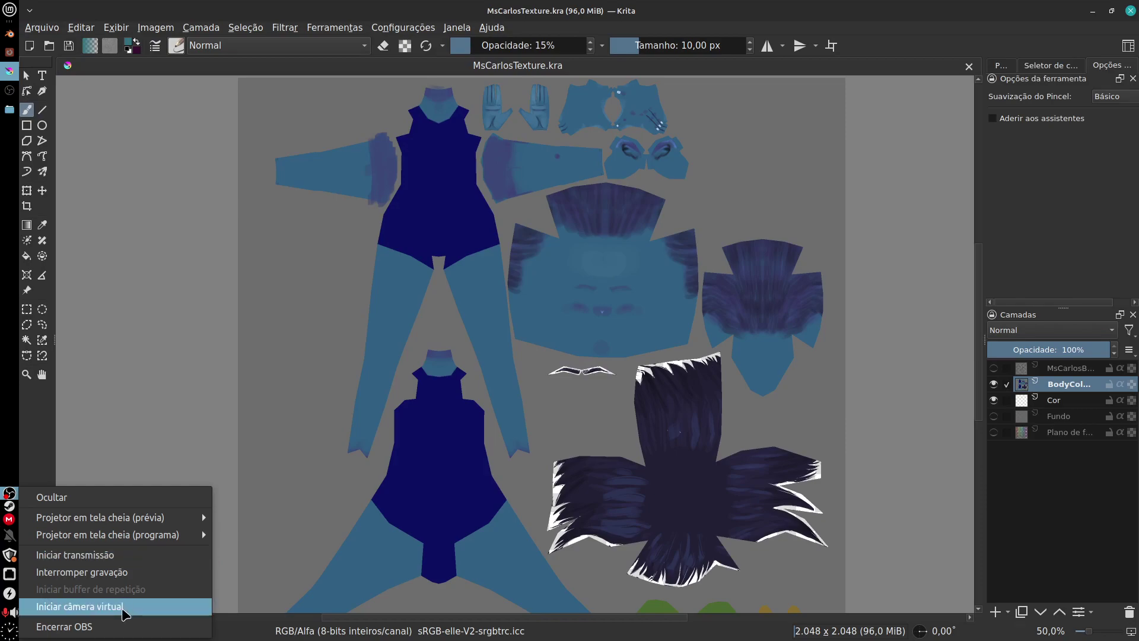